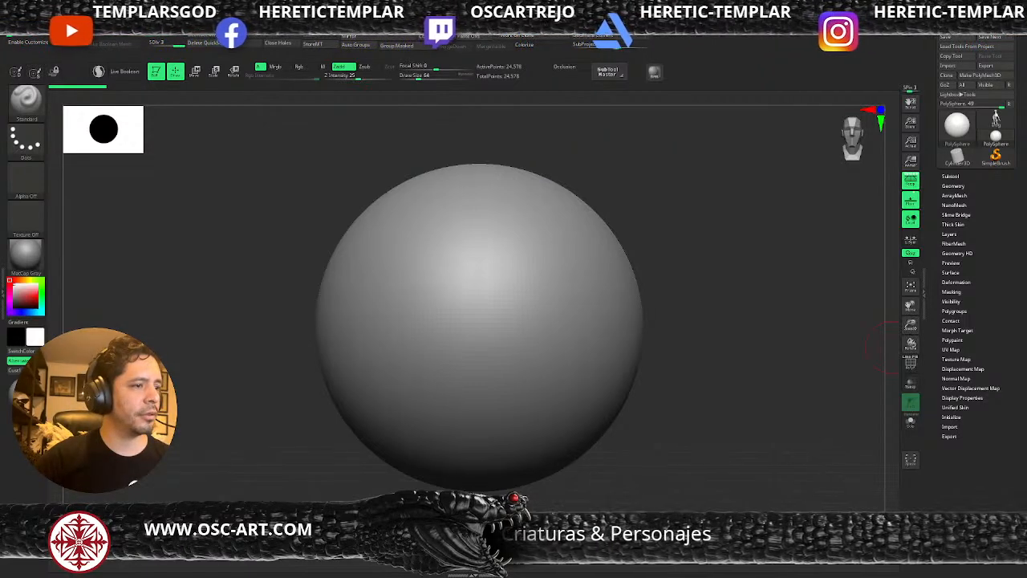
Lower the sphere to subdivision level 1
left_click_drag(713, 420, 658, 361, "alt")
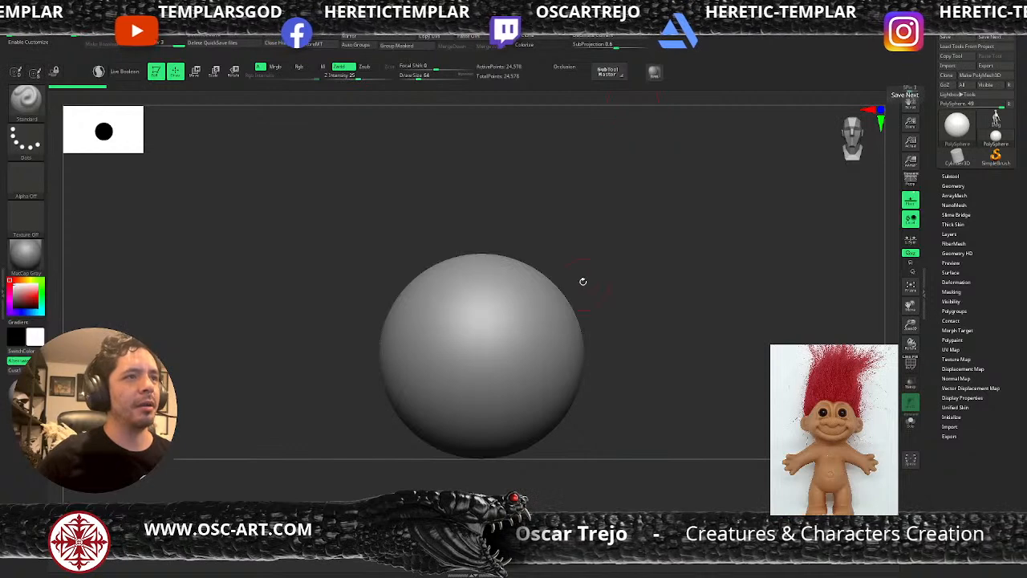
left_click_drag(623, 299, 645, 297, "alt")
key("shift+d")
key("shift+d")
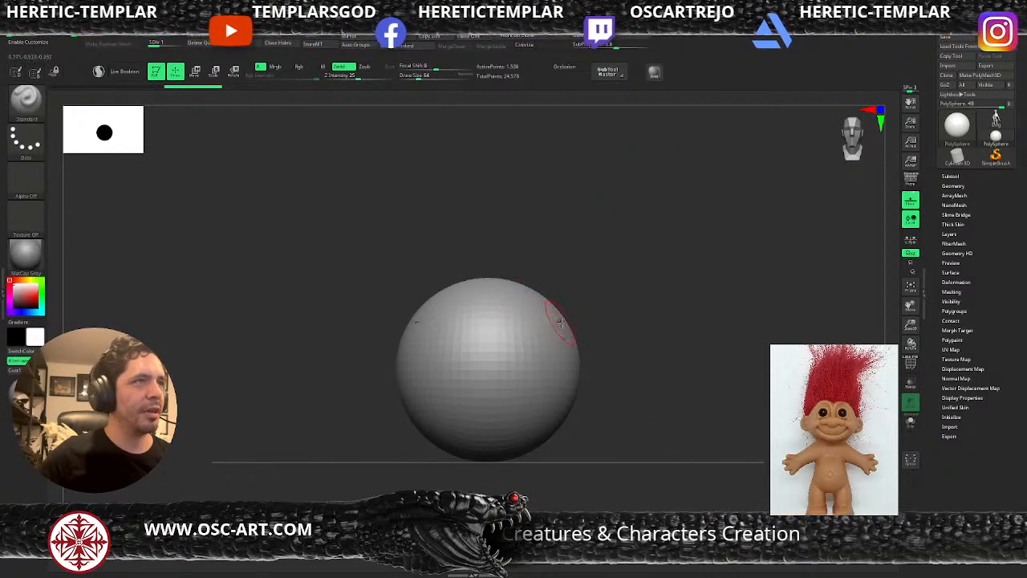
Switch to the Move brush and delete the sphere's higher subdivision levels
key("w")
left_click_drag(522, 337, 581, 333, "alt")
key("q")
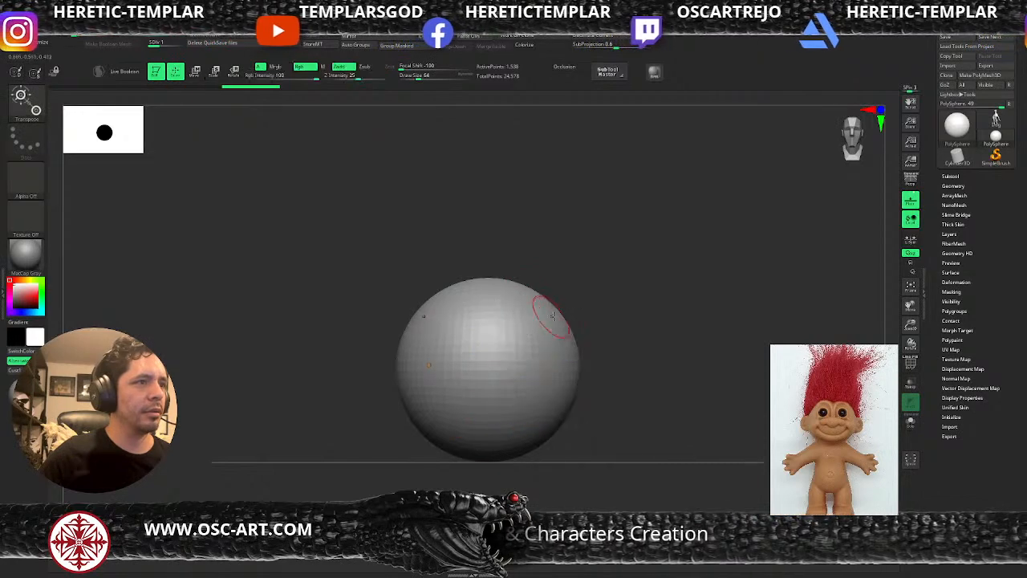
key("w")
key("q")
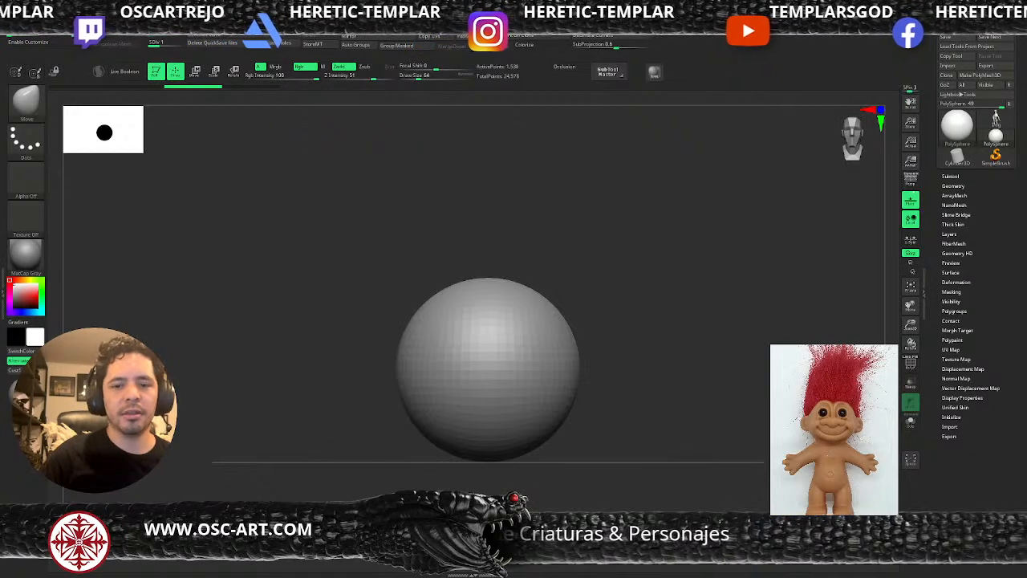
mouse_move(671, 264)
left_mouse_down("alt")
mouse_move(665, 252)
mouse_move(660, 335)
left_mouse_up("alt")
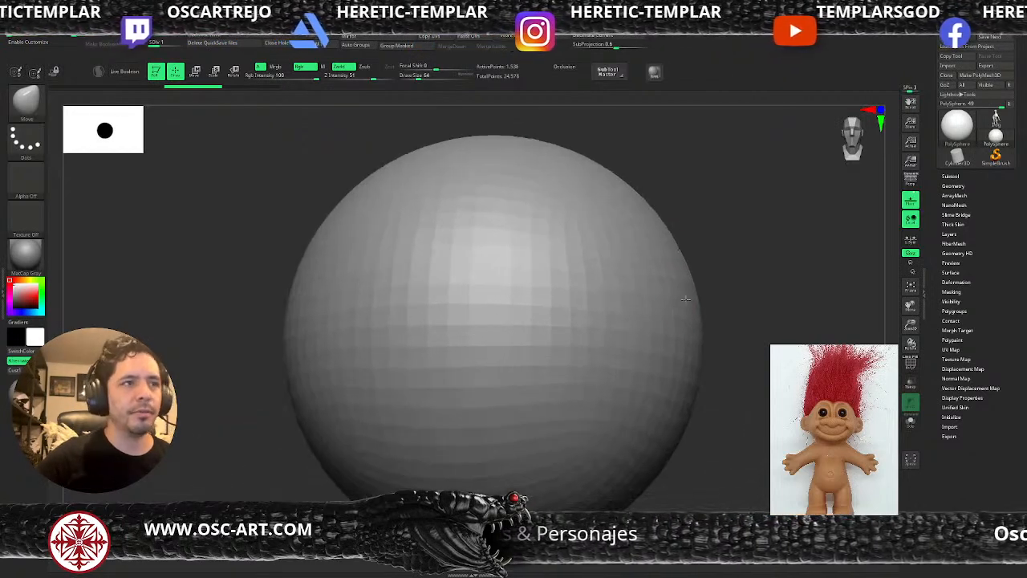
left_click_drag(738, 351, 682, 322, "alt")
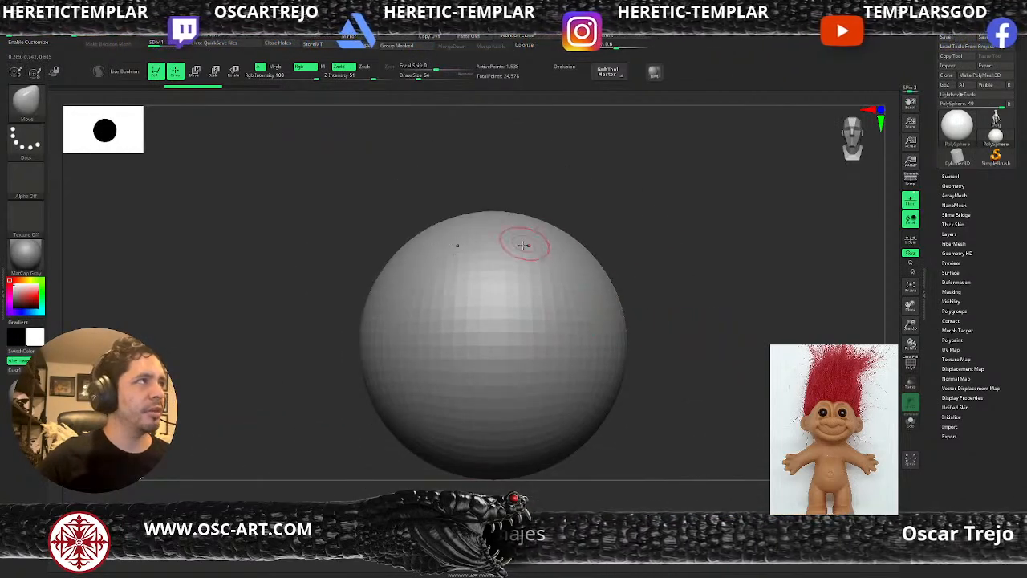
left_click(954, 185)
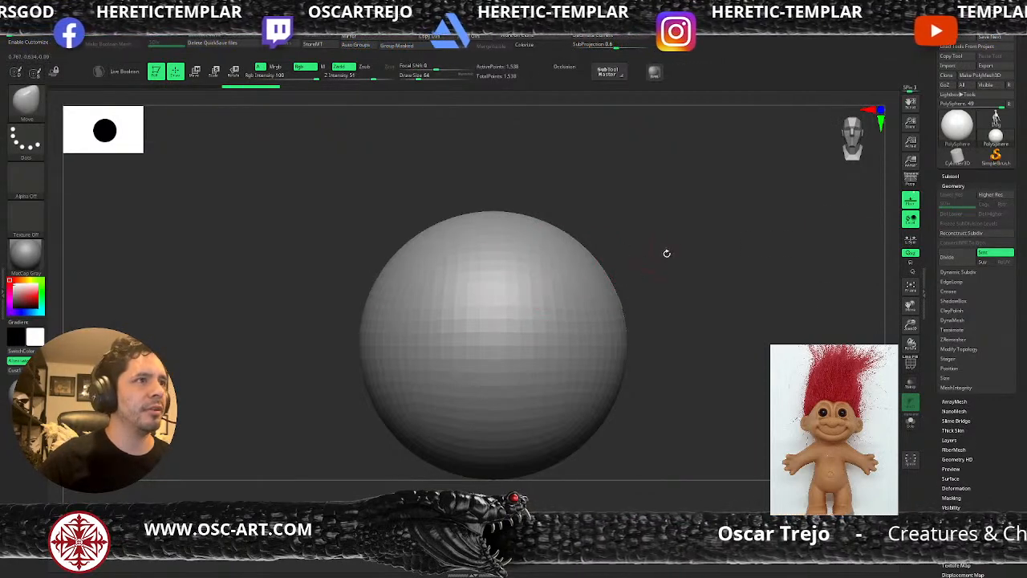
left_click_drag(731, 293, 712, 306)
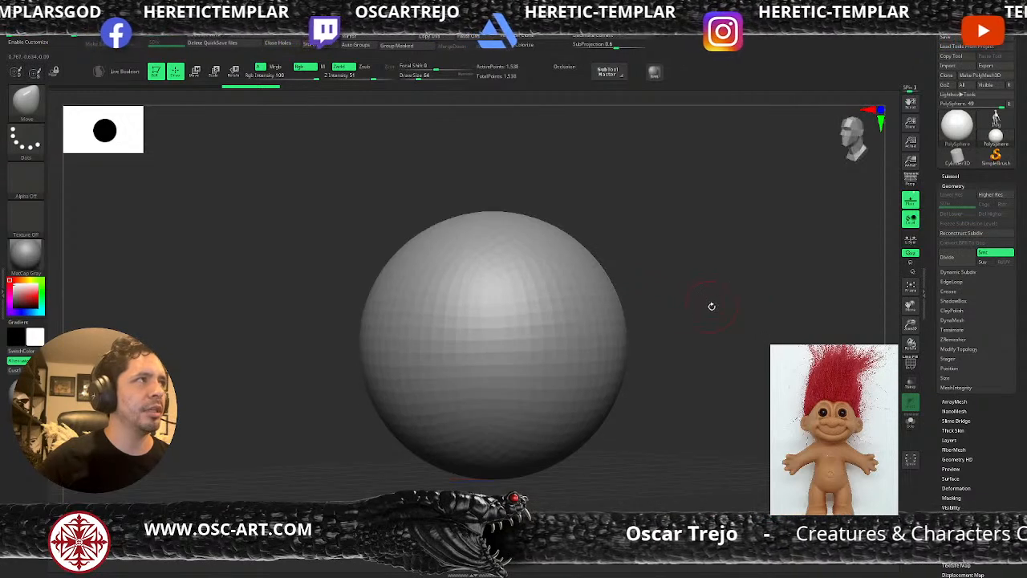
Assign 3 as the custom hotkey for the IMM Primitives brush and activate that brush
key("2")
key("3")
key("4")
key("5")
key("6")
key("b")
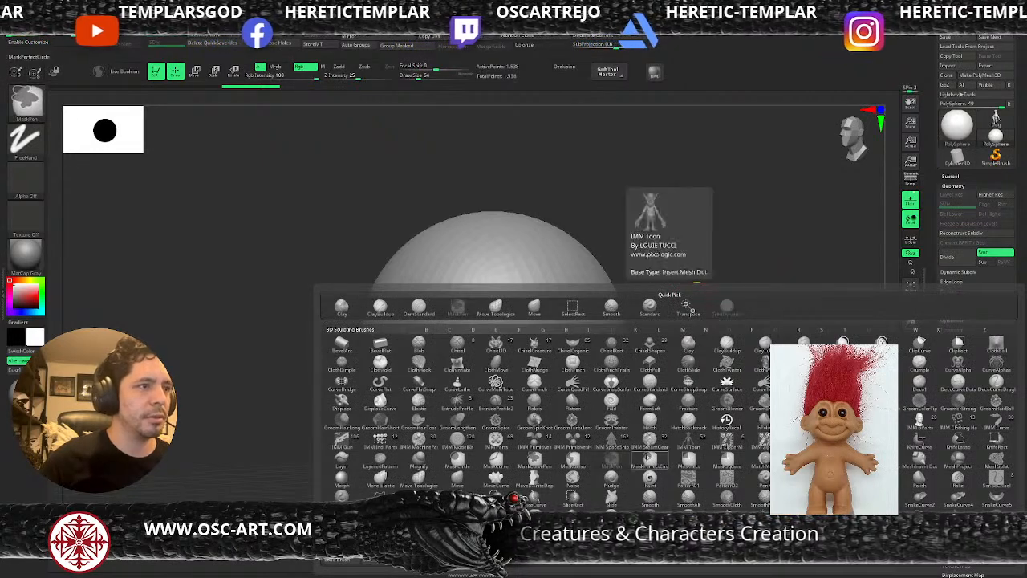
left_click(549, 440, "ctrl+alt")
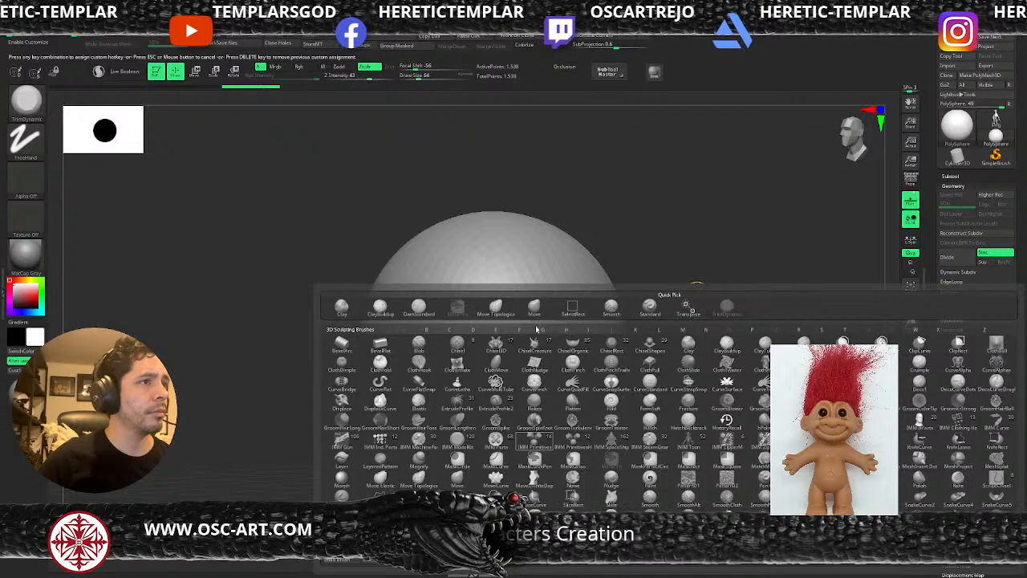
key("3")
key("3")
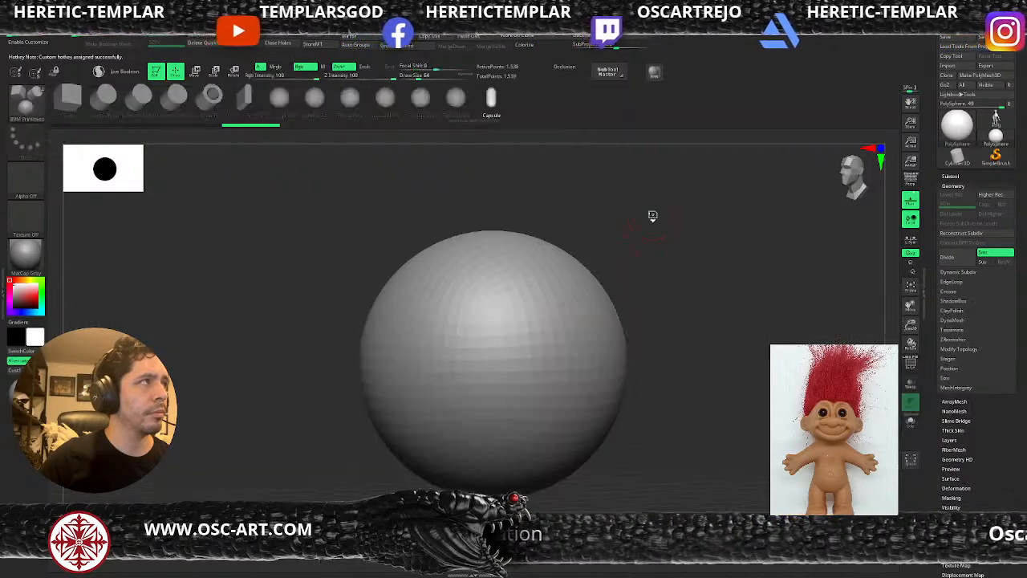
Insert a mirrored pair of PolySphere primitives at the sides of the head as ears
left_click(385, 98)
left_click(351, 98)
left_click_drag(601, 336, 659, 389)
left_click_drag(678, 401, 672, 361, "shift")
key("1")
left_click_drag(643, 329, 644, 343, "alt")
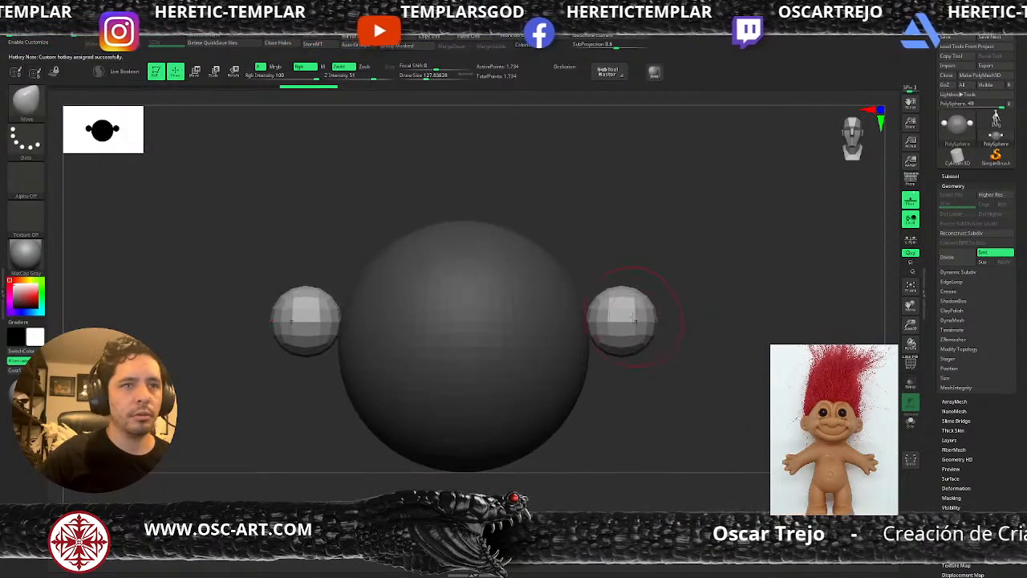
Reshape the ear spheres with the Move brush into larger, flattened ears set against the head
mouse_move(622, 308)
left_mouse_down()
mouse_move(606, 314)
mouse_move(628, 352)
left_mouse_up()
mouse_move(721, 316)
left_mouse_down("shift")
mouse_move(670, 319)
mouse_move(725, 317)
left_mouse_up("shift")
key("s")
key("w")
key("q")
left_click_drag(447, 314, 667, 313, "shift")
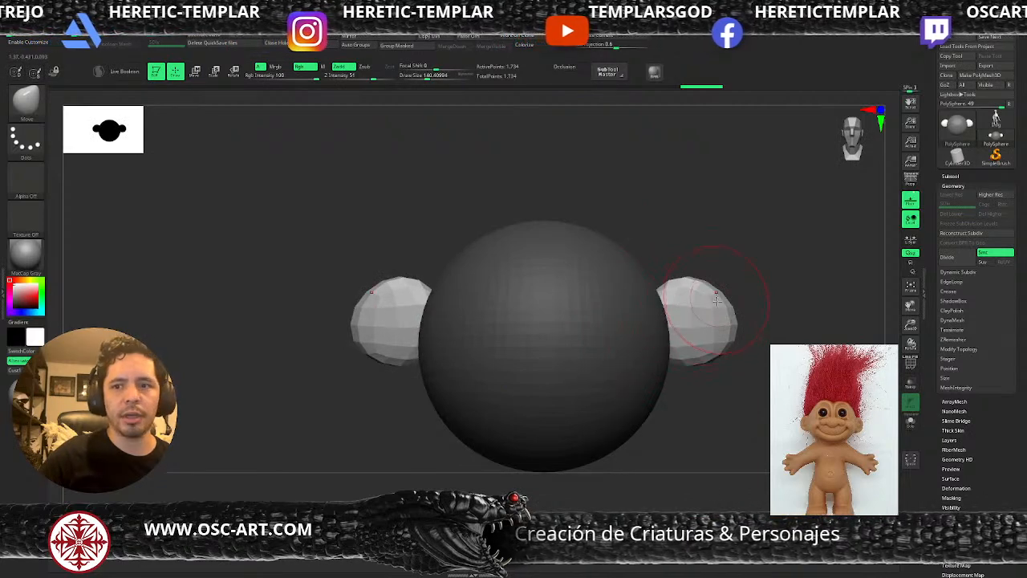
mouse_move(810, 325)
left_mouse_down()
mouse_move(559, 309)
mouse_move(533, 319)
mouse_move(557, 317)
left_mouse_up()
key("bracketright")
key("bracketleft")
Mask both ears, leaving the main head sphere unmasked
mouse_move(663, 337)
left_mouse_down("alt")
mouse_move(647, 273)
mouse_move(731, 283)
mouse_move(736, 252)
mouse_move(767, 265)
left_mouse_up("alt")
left_click_drag(766, 265, 724, 359, "alt")
left_click(664, 363, "alt")
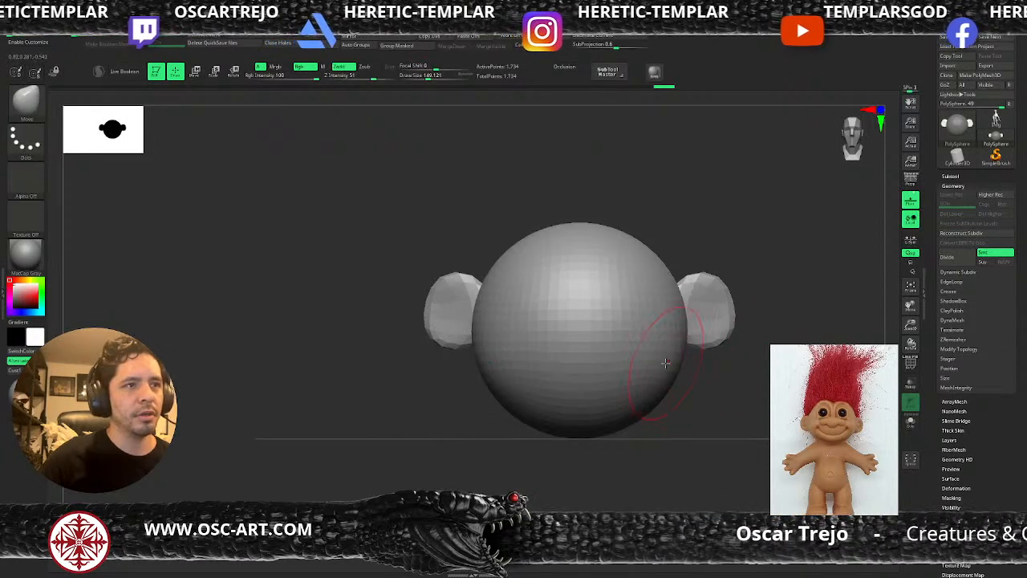
left_click(667, 370, "ctrl+shift")
left_click_drag(791, 235, 461, 507, "ctrl")
left_click_drag(755, 200, 455, 449, "ctrl")
left_click(719, 407, "ctrl+shift")
left_click(748, 387, "ctrl")
Widen the lower half of the head into full cheeks with a large Move brush
key("s")
left_click(674, 372)
left_click_drag(684, 370, 659, 387)
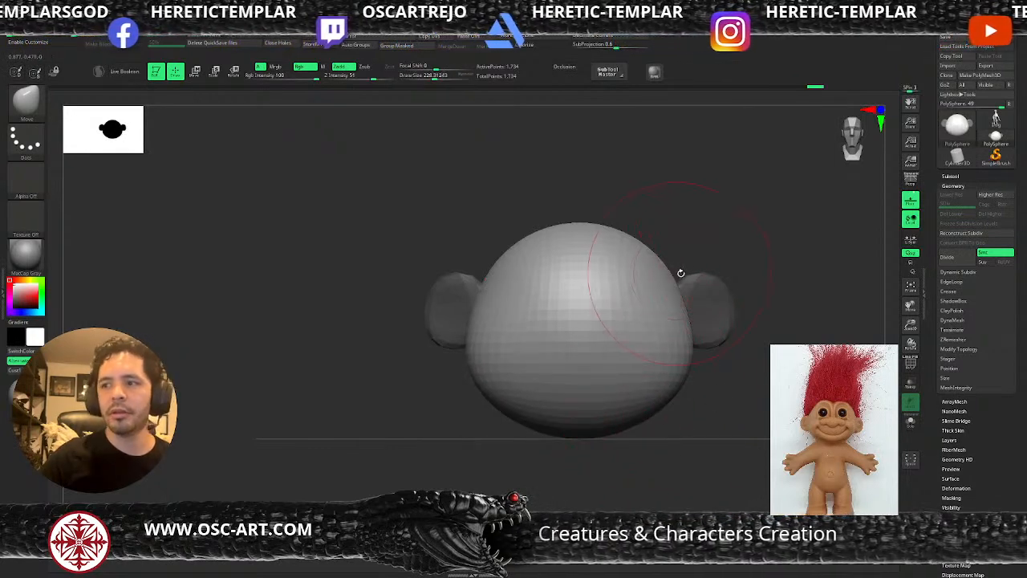
Carve mirrored eye sockets into the upper face, leaving a raised nose bridge between them
key("b")
key("d")
key("s")
key("ctrl+z")
left_click_drag(618, 277, 600, 318)
key("s")
mouse_move(624, 270)
left_mouse_down()
mouse_move(595, 336)
mouse_move(609, 281)
mouse_move(634, 315)
mouse_move(610, 332)
mouse_move(649, 291)
mouse_move(612, 308)
mouse_move(652, 326)
mouse_move(643, 313)
mouse_move(642, 332)
left_mouse_up()
Build up the cheeks and the areas around the eye sockets and mouth with the ClayBuildup brush
key("b")
key("c")
key("b")
key("space")
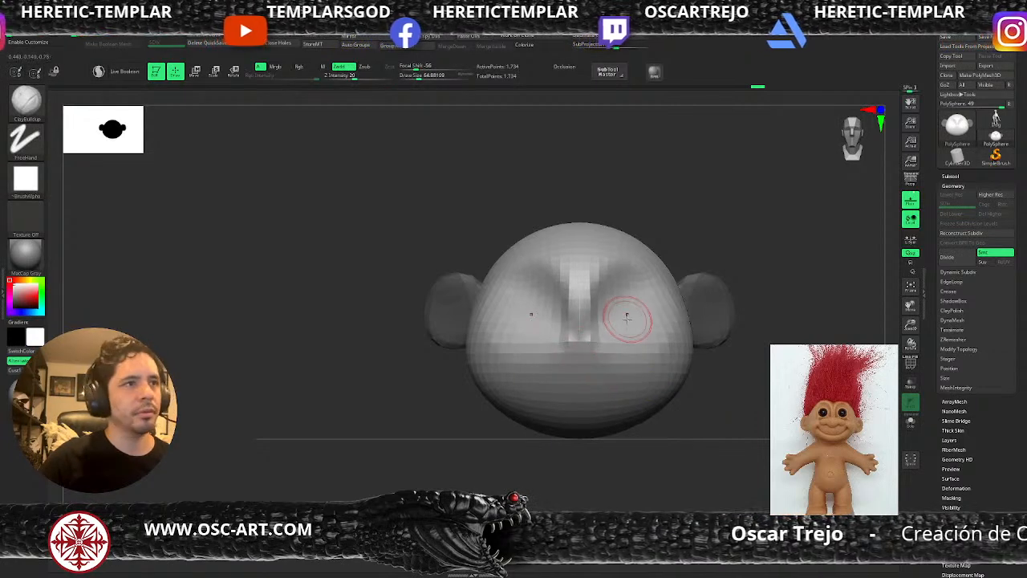
mouse_move(615, 323)
left_mouse_down()
mouse_move(644, 276)
mouse_move(608, 311)
mouse_move(607, 284)
mouse_move(645, 305)
mouse_move(632, 321)
mouse_move(628, 302)
left_mouse_up()
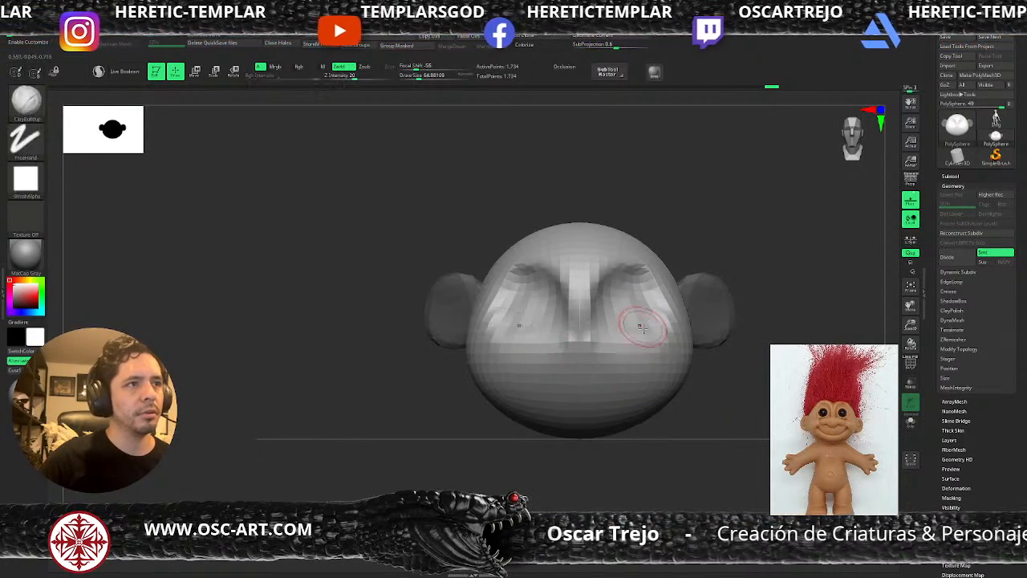
mouse_move(655, 348)
left_mouse_down()
mouse_move(674, 378)
mouse_move(681, 360)
mouse_move(666, 368)
mouse_move(649, 348)
left_mouse_up()
mouse_move(668, 392)
left_mouse_down("shift")
mouse_move(659, 375)
mouse_move(657, 387)
left_mouse_up("shift")
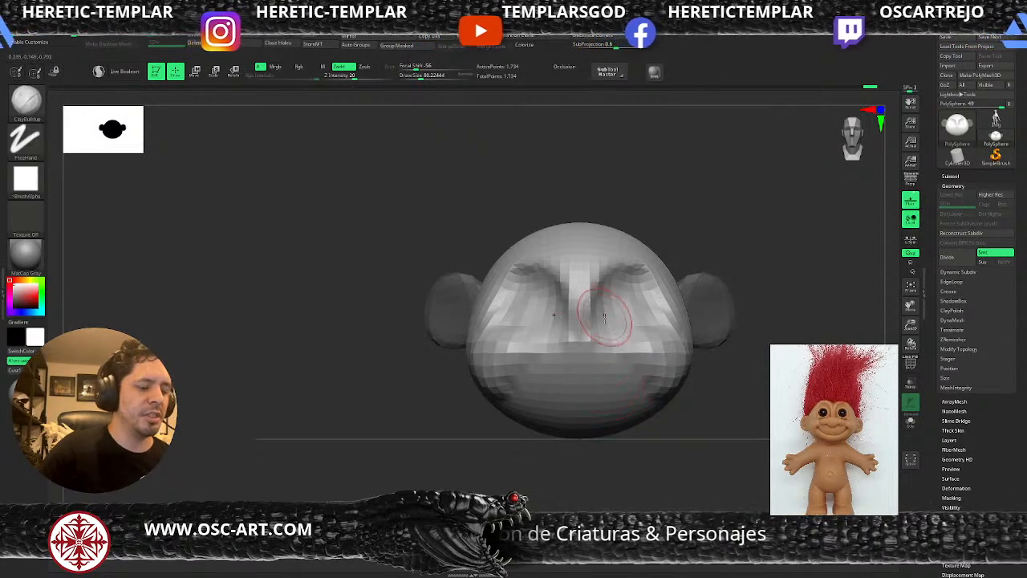
Carve a wide smiling mouth across the lower face with DamStandard, then ready a larger Move brush
key("b")
key("d")
key("s")
mouse_move(577, 388)
left_mouse_down()
mouse_move(651, 378)
mouse_move(599, 398)
mouse_move(621, 405)
left_mouse_up()
key("s")
key("b")
key("m")
key("v")
key("]")
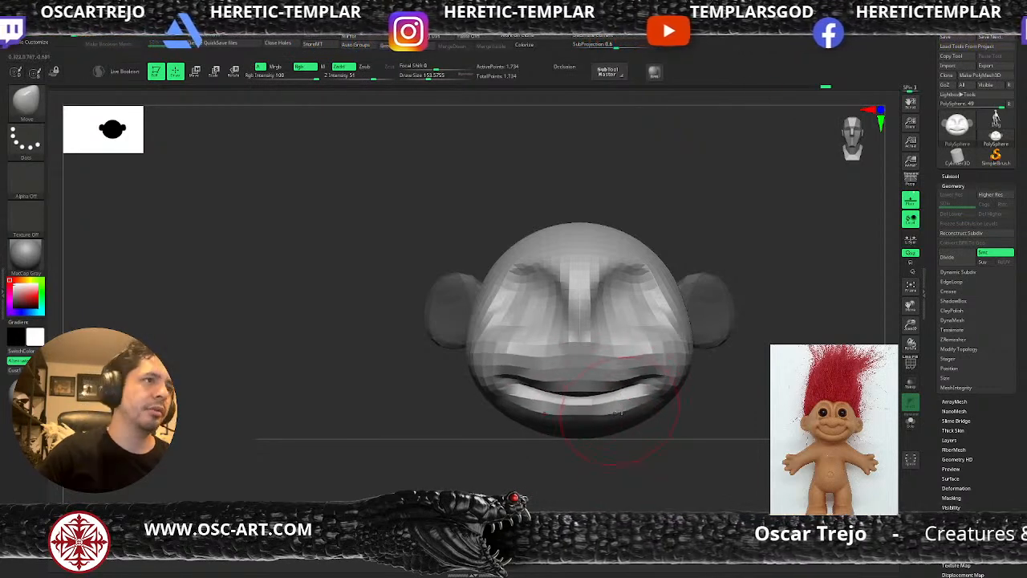
Insert a PolySphere for the nose tip and smaller mirrored ones for the nostrils, then clear the mask
mouse_move(723, 431)
right_mouse_down("ctrl")
mouse_move(758, 401)
mouse_move(704, 396)
right_mouse_up("ctrl")
key("b")
key("i")
key("p")
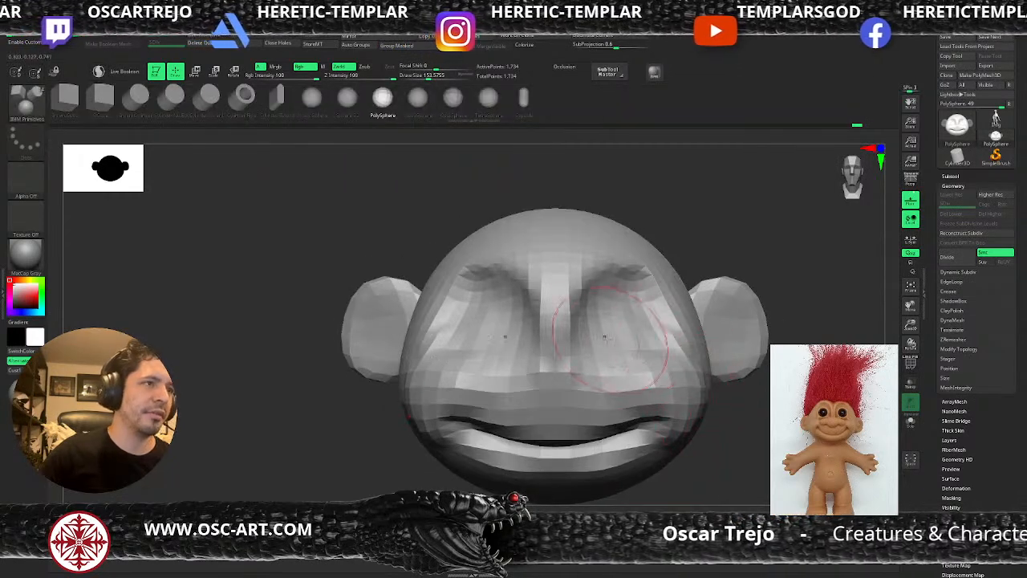
left_click_drag(553, 369, 597, 390)
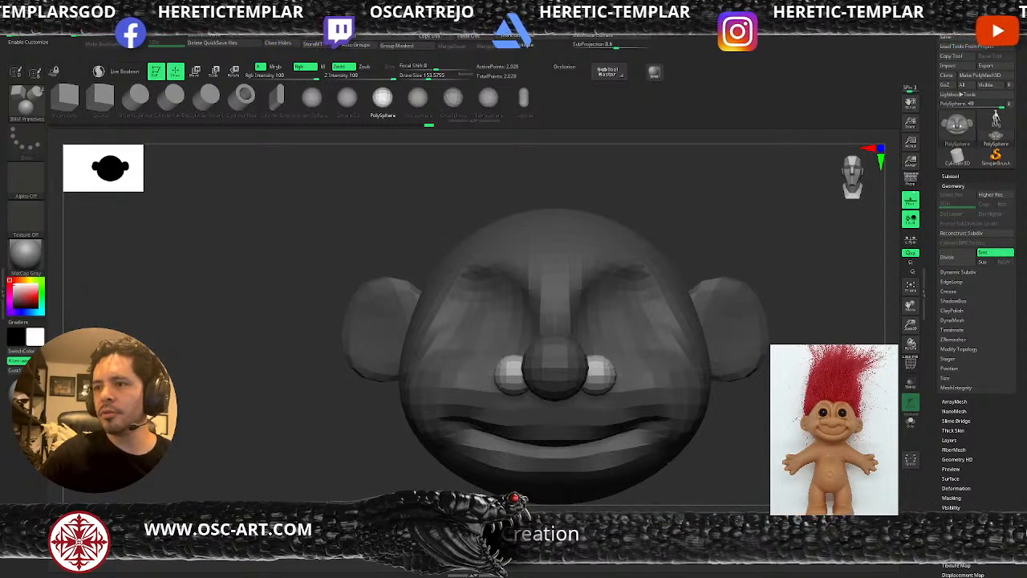
left_click_drag(803, 458, 754, 345)
left_click(661, 309, "ctrl")
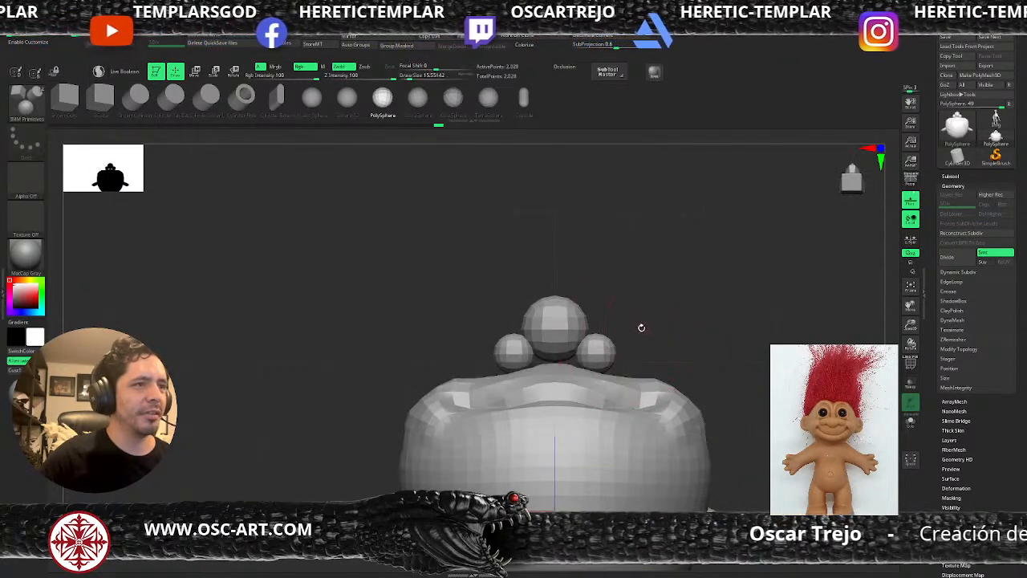
Push the nose and nostril spheres back against the face with the Move Topological brush
key("b")
key("m")
key("t")
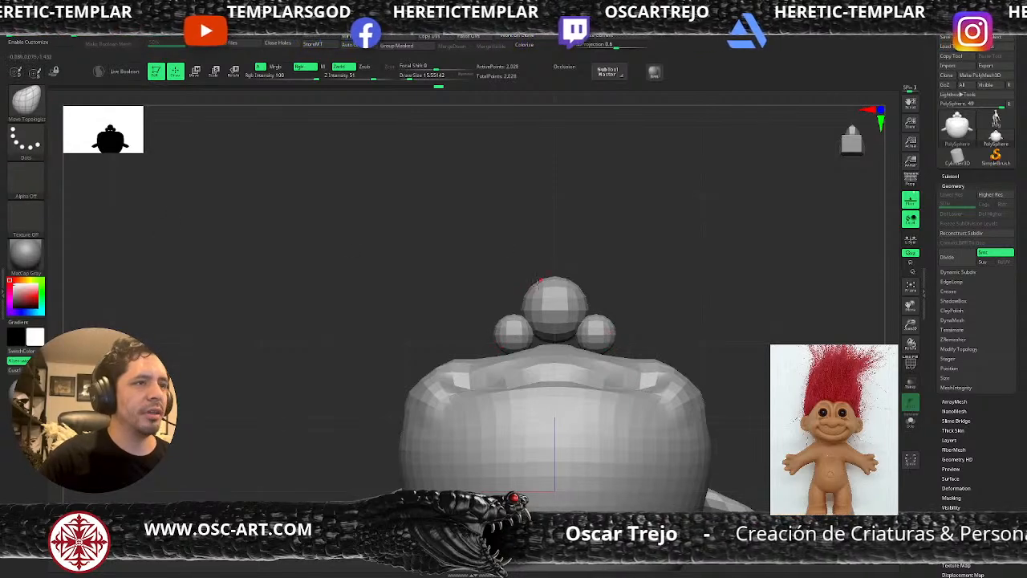
key("s")
left_click_drag(597, 340, 607, 340)
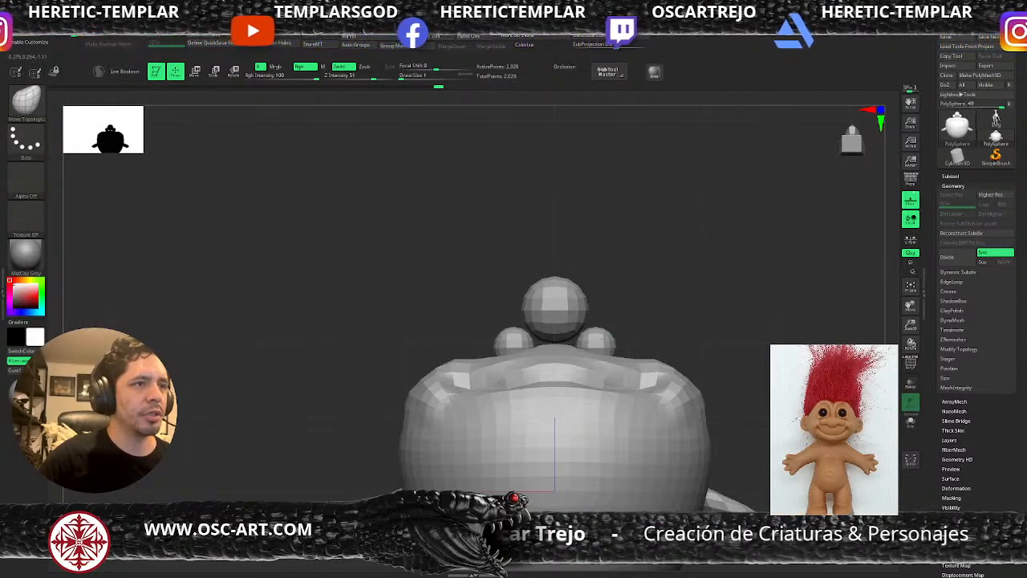
mouse_move(559, 310)
left_mouse_down()
mouse_move(561, 328)
mouse_move(581, 328)
left_mouse_up()
key("b")
key("m")
key("v")
key("s")
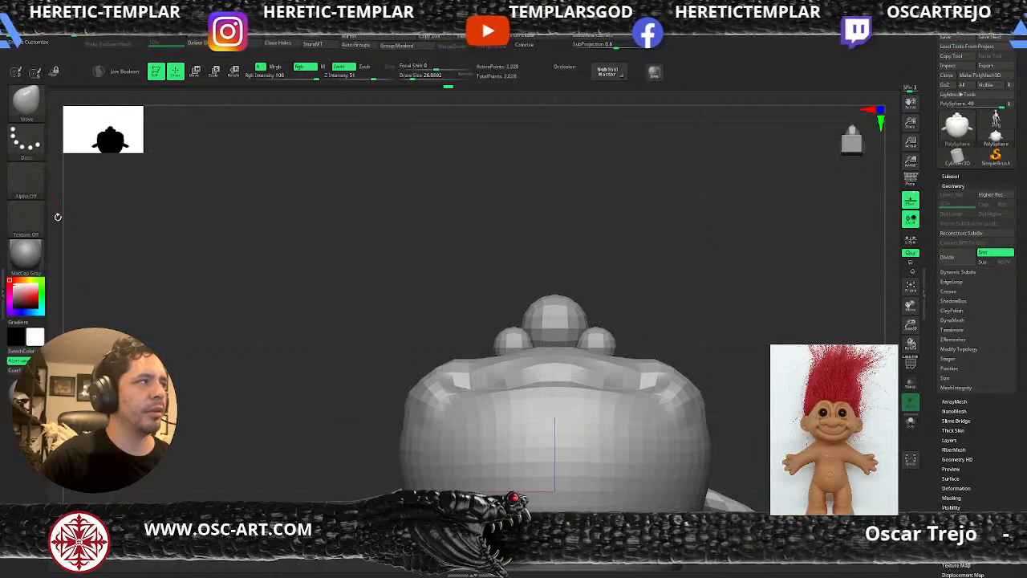
Hide the main head mesh, leaving only the nose, nostril and ear spheres visible
left_click_drag(717, 193, 729, 216)
key("s")
left_click(617, 322)
left_click_drag(743, 269, 739, 298)
key("s")
left_click(722, 308)
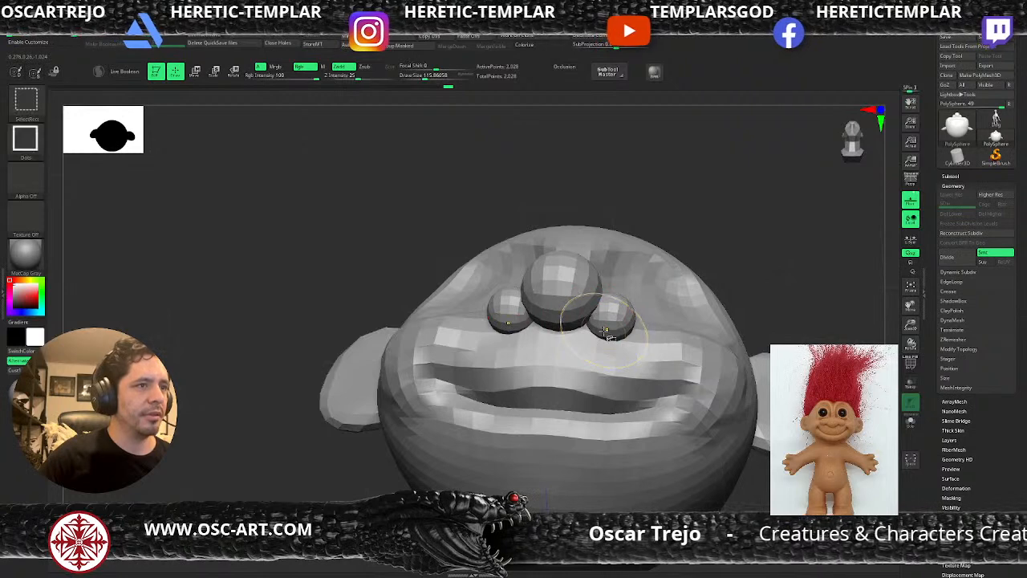
left_click(606, 330, "ctrl+shift")
left_click_drag(616, 396, 618, 353)
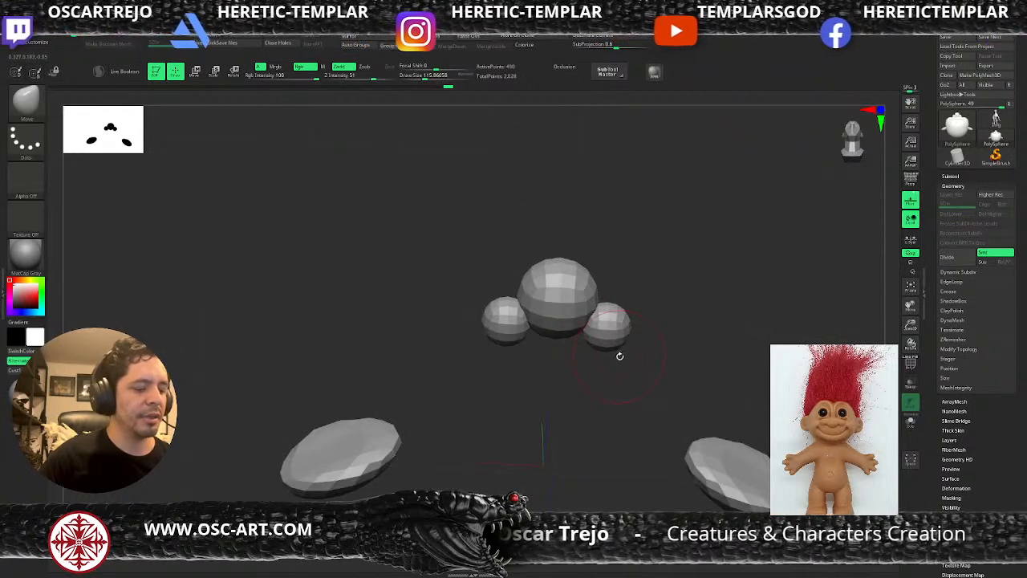
Carve the undersides of the nostril spheres with ClayBuildup and unhide the whole head
key("b")
key("c")
key("b")
key("s")
left_click(612, 356)
mouse_move(601, 338)
left_mouse_down("alt")
mouse_move(613, 334)
mouse_move(597, 332)
left_mouse_up("alt")
left_click_drag(683, 288, 695, 334)
left_click(657, 367, "ctrl+shift")
left_click_drag(693, 419, 667, 455, "alt")
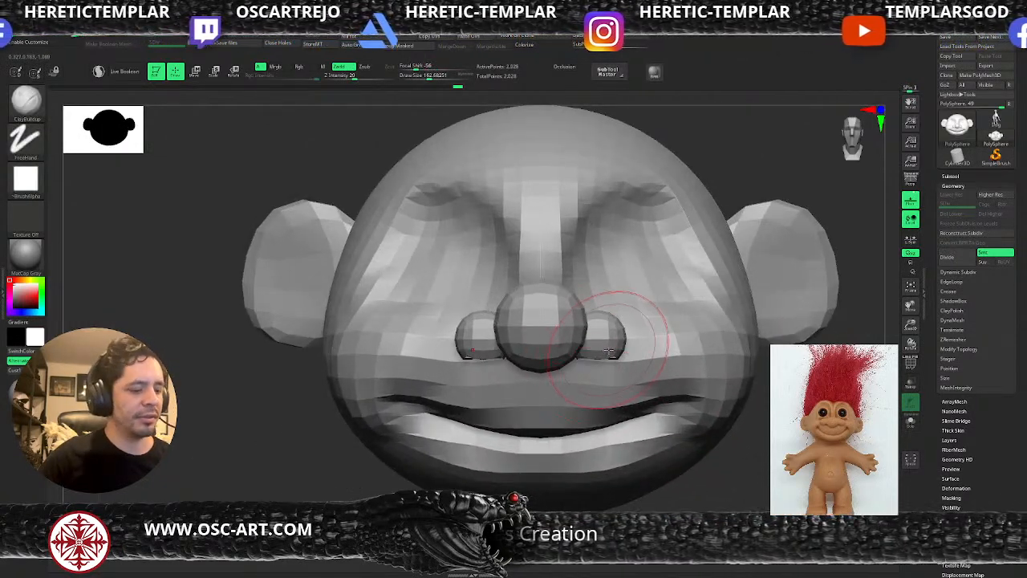
Shape the nostril wings into curved openings beside the nose tip with Move Topological and smooth them
key("b")
key("m")
key("t")
left_click_drag(610, 349, 605, 351)
mouse_move(608, 354)
left_mouse_down()
mouse_move(611, 337)
mouse_move(591, 335)
left_mouse_up()
left_click(27, 103)
left_click(27, 103)
left_click(27, 102)
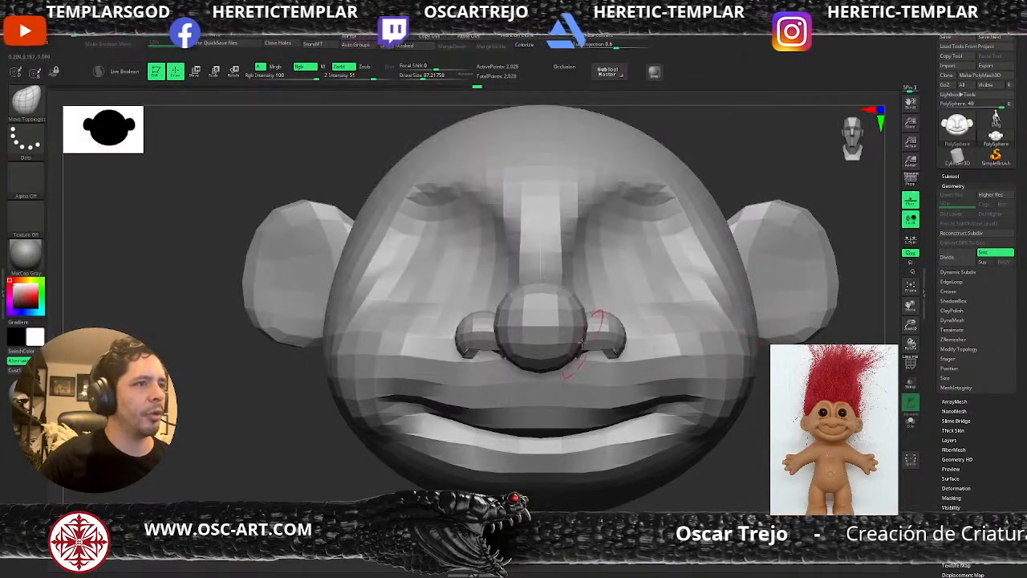
left_click_drag(615, 358, 602, 364)
left_click(608, 332, "shift")
Pull the top of the nose sphere up toward the bridge and refine its profile with Move Topological
key("s")
mouse_move(561, 299)
left_mouse_down()
mouse_move(578, 322)
mouse_move(542, 273)
mouse_move(557, 303)
left_mouse_up()
key("s")
left_click_drag(679, 488, 674, 410, "alt")
mouse_move(751, 397)
left_mouse_down()
mouse_move(500, 390)
mouse_move(459, 323)
mouse_move(518, 371)
left_mouse_up()
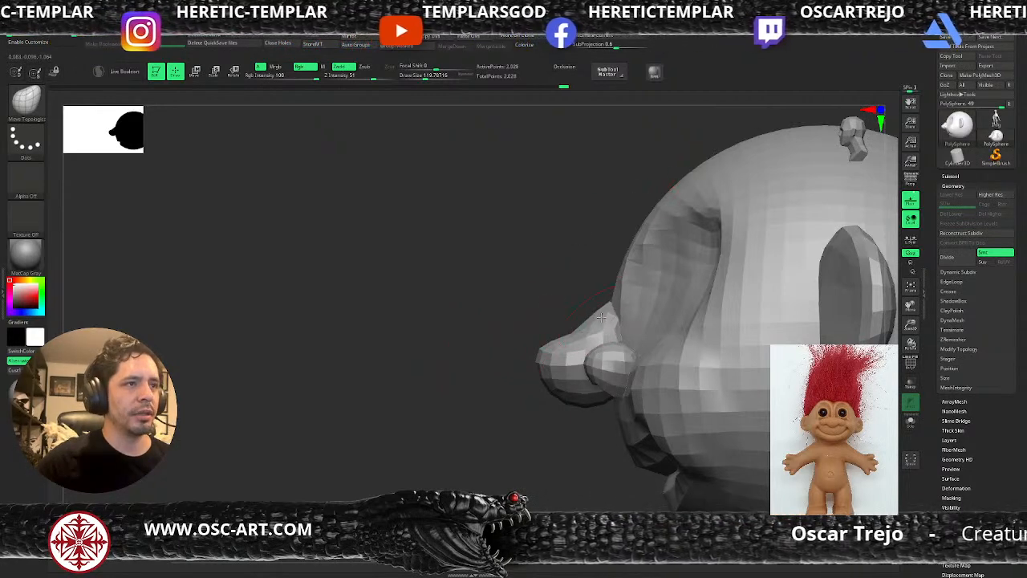
left_click_drag(592, 304, 726, 391, "alt")
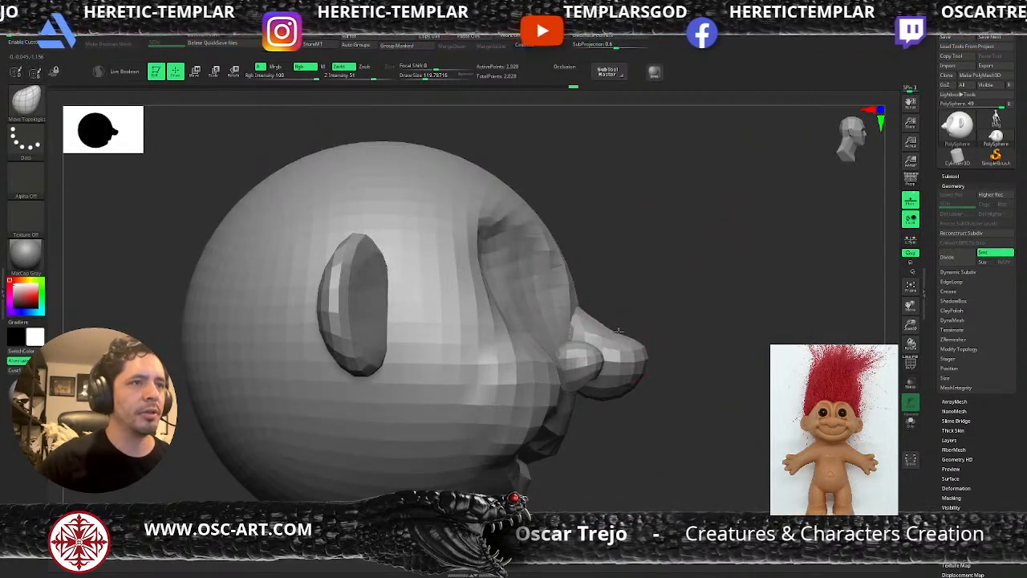
key("bracketright")
left_click_drag(637, 354, 612, 355)
mouse_move(620, 425)
left_mouse_down("alt")
mouse_move(622, 338)
mouse_move(641, 313)
mouse_move(633, 380)
left_mouse_up("alt")
Adjust the inner eye sockets and upper cheeks with the Move Topological brush
key("s")
left_click_drag(634, 380, 626, 380)
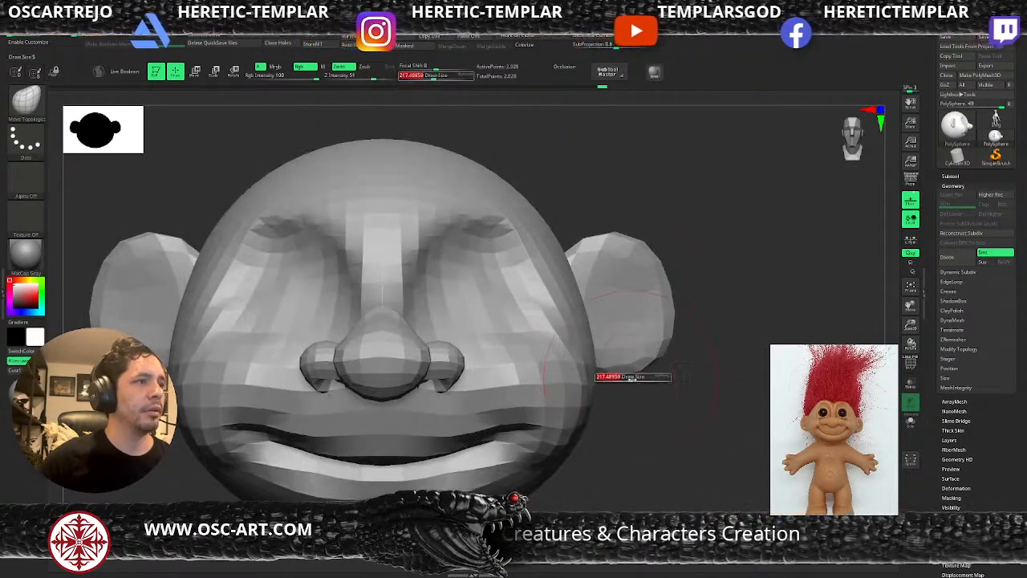
left_click_drag(414, 304, 442, 249)
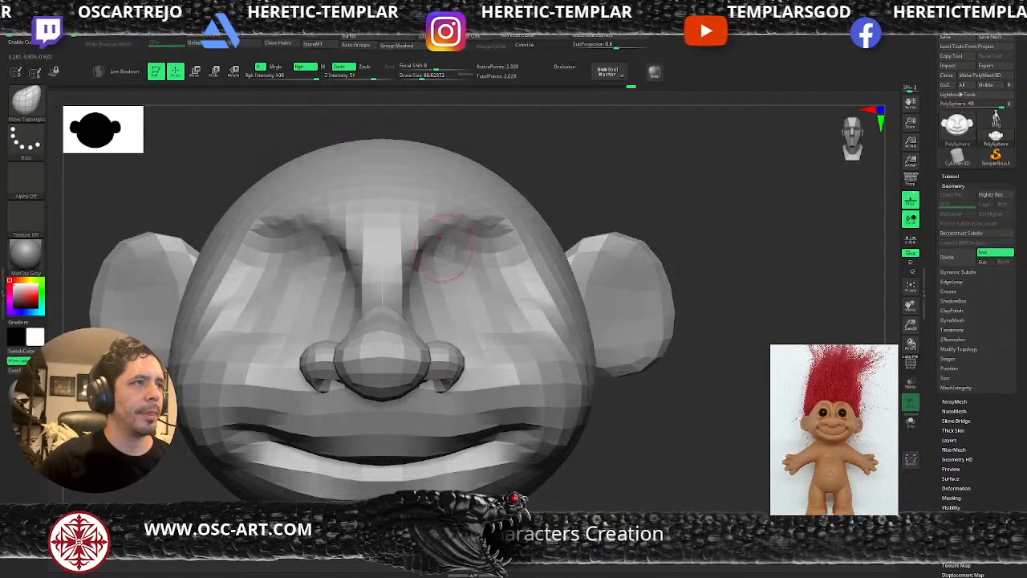
key("s")
left_click(524, 283)
left_click_drag(515, 321, 534, 314)
mouse_move(634, 357)
left_mouse_down("alt")
mouse_move(628, 415)
mouse_move(660, 379)
left_mouse_up("alt")
left_click_drag(672, 428, 618, 356, "alt")
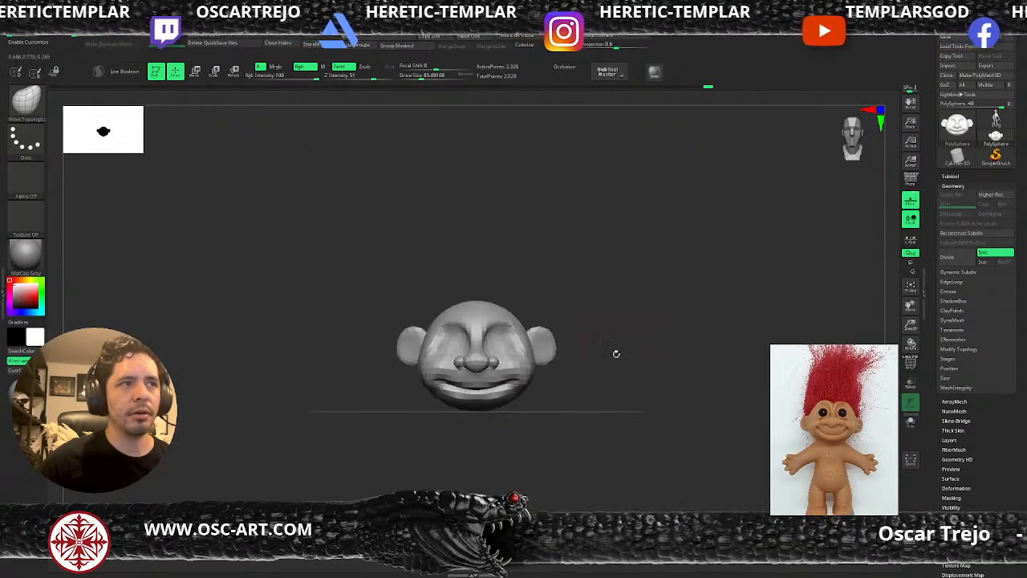
left_click_drag(658, 223, 656, 306, "alt")
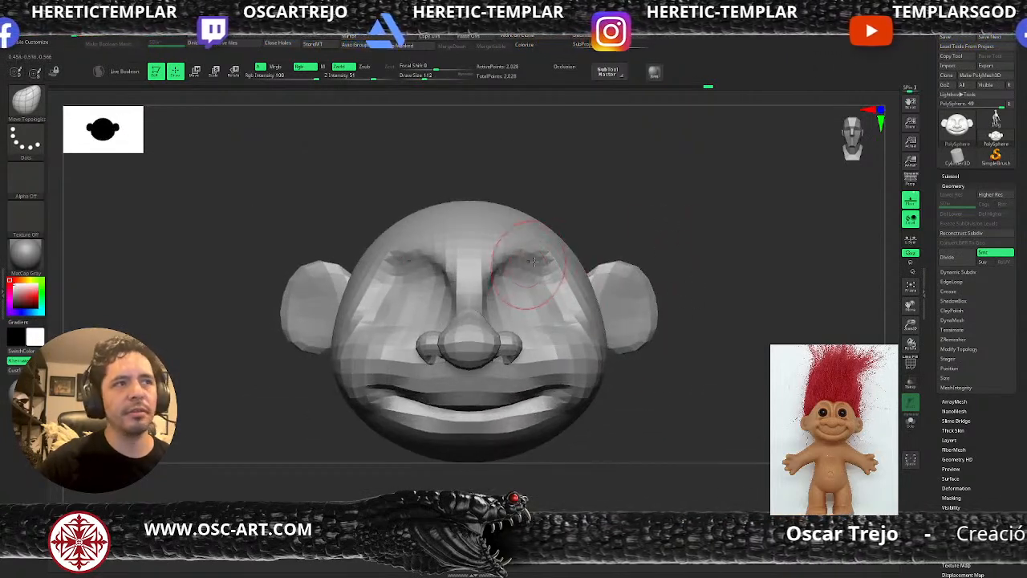
Adjust the inner eye sockets, then refine the cheek and mouth area in profile with the Move Topological brush
left_click_drag(522, 257, 493, 258)
mouse_move(656, 400)
left_mouse_down("alt")
mouse_move(621, 328)
mouse_move(635, 358)
mouse_move(610, 330)
mouse_move(634, 325)
mouse_move(624, 383)
left_mouse_up("alt")
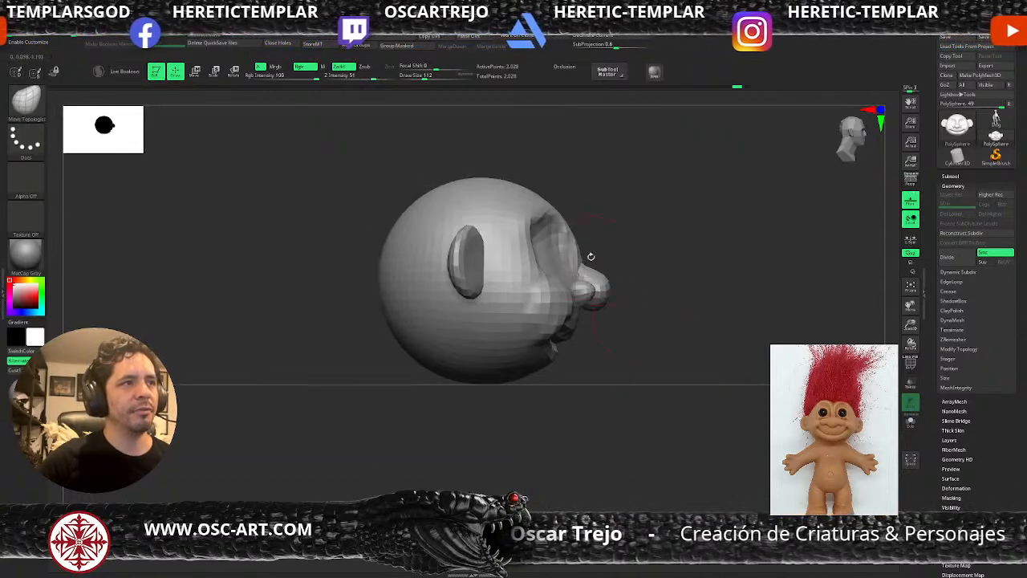
key("s")
left_click_drag(570, 257, 573, 266)
key("s")
left_click_drag(542, 326, 536, 324)
mouse_move(617, 353)
left_mouse_down()
mouse_move(580, 355)
mouse_move(570, 327)
left_mouse_up()
key("s")
left_click_drag(761, 375, 680, 387, "shift")
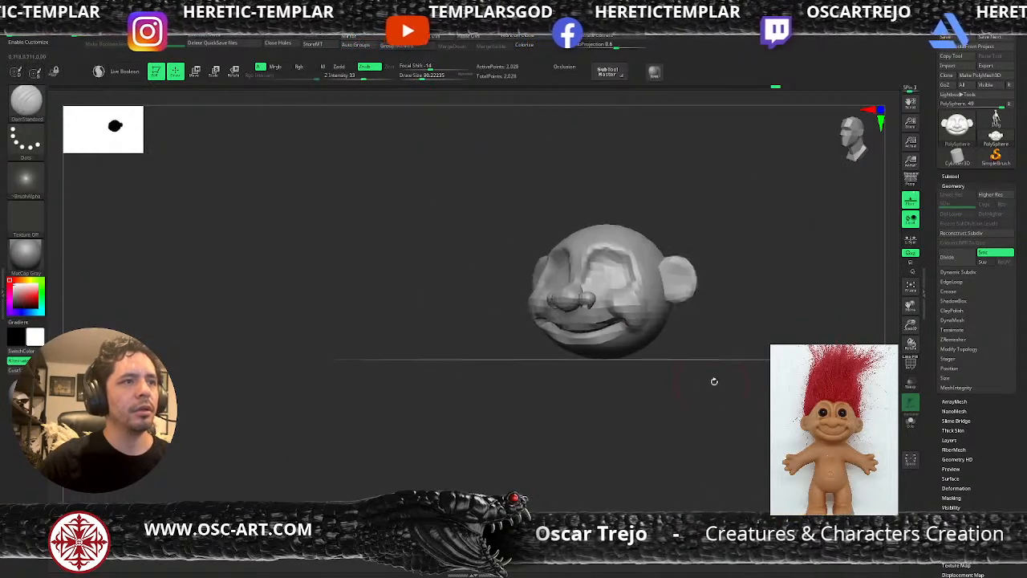
Insert a PolySphere on the underside of the head and move it up under the chin as the neck
left_click_drag(715, 381, 689, 306, "shift")
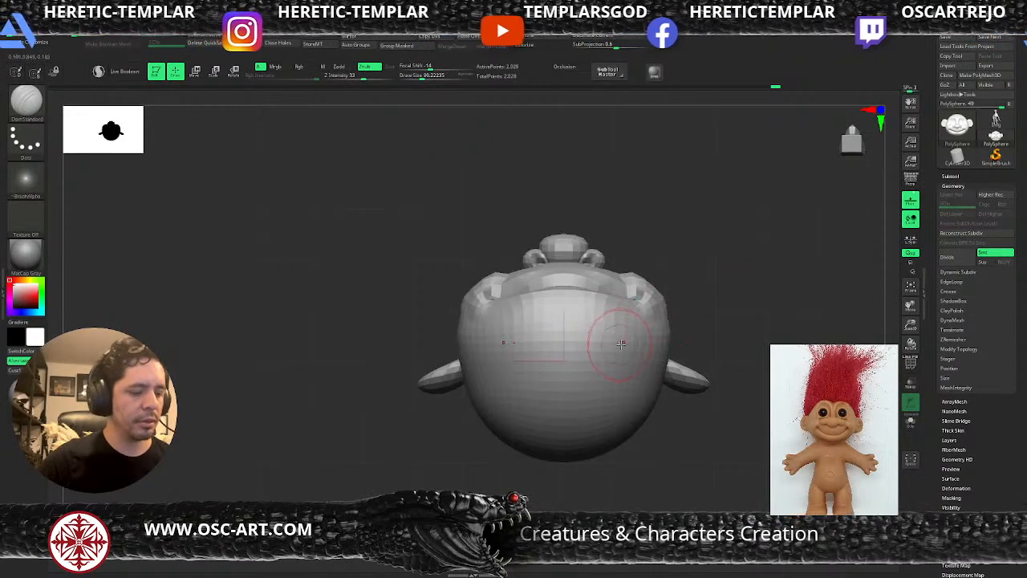
key("b")
key("i")
key("p")
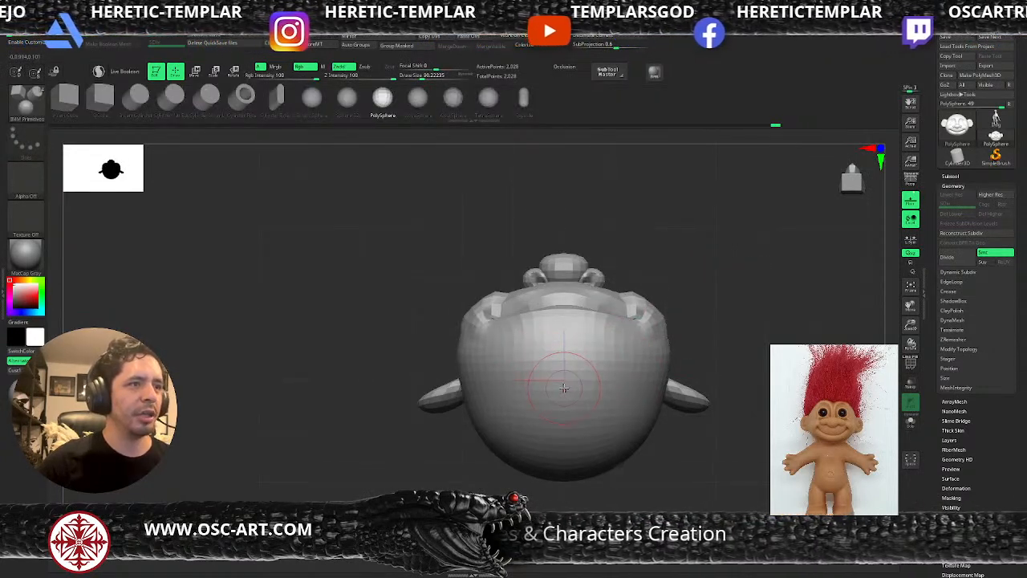
left_click_drag(593, 429, 594, 431)
left_click_drag(745, 314, 733, 400)
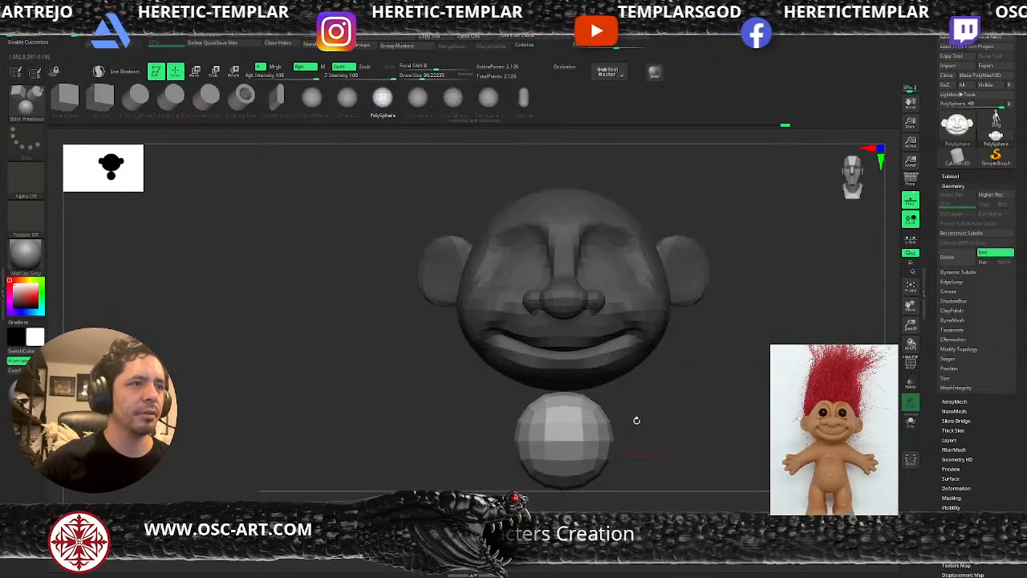
key("w")
left_click_drag(564, 429, 564, 387)
Shape the neck sphere into a short, rounded stub with the Move brush
key("q")
key("b")
key("m")
key("v")
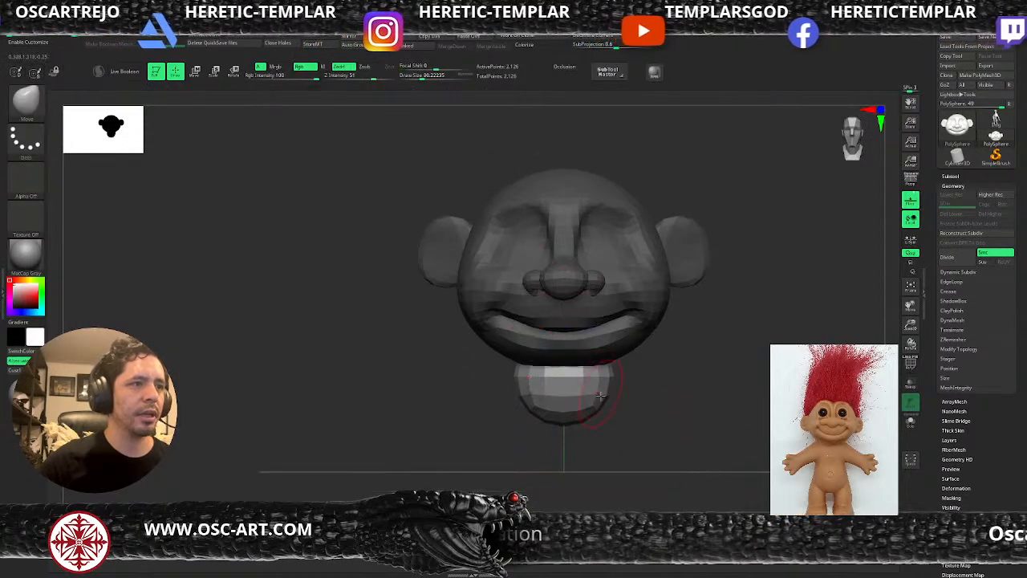
left_click_drag(593, 420, 590, 399)
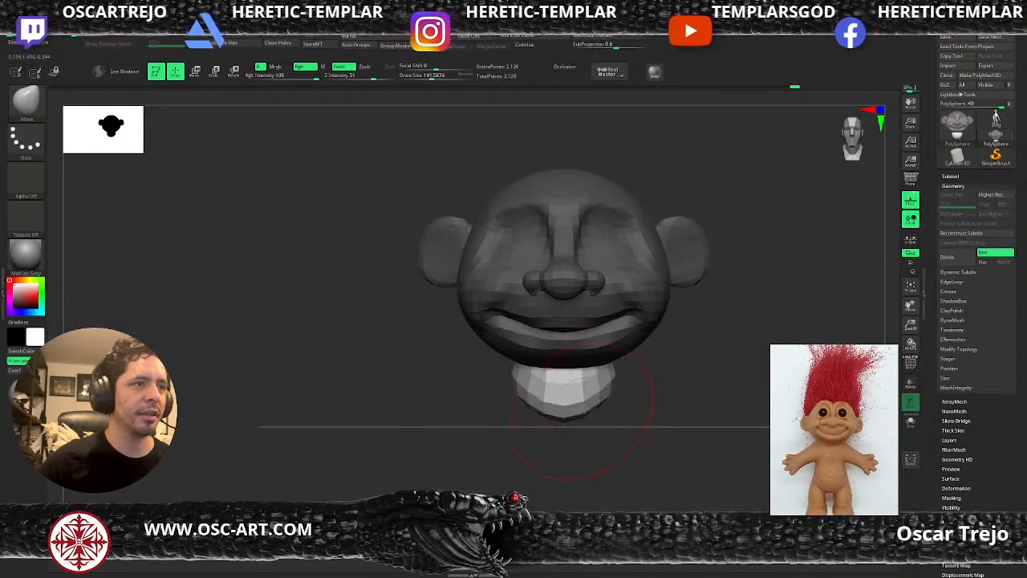
key("bracketleft")
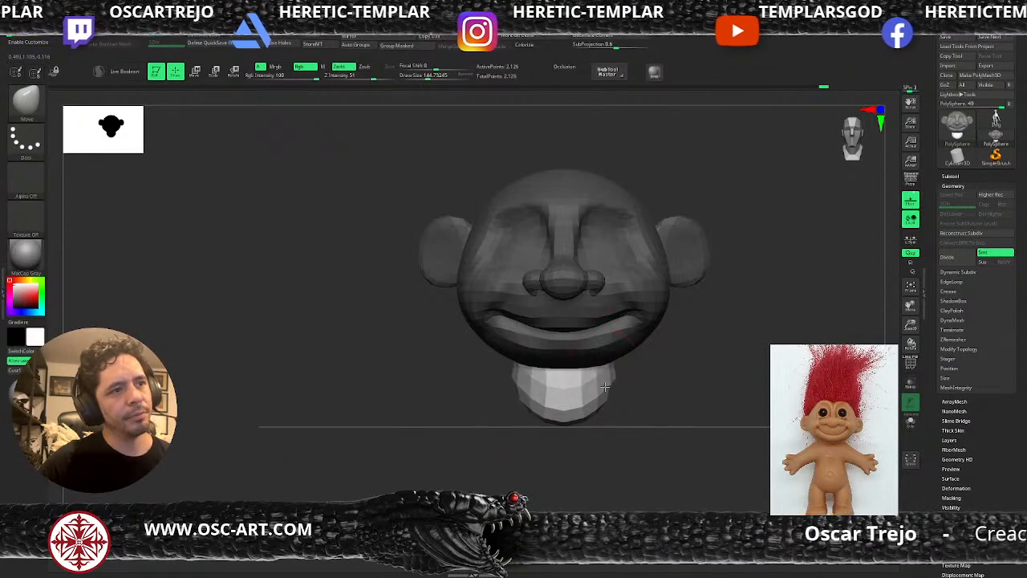
key("bracketright")
key("bracketright")
mouse_move(590, 426)
left_mouse_down()
mouse_move(595, 400)
mouse_move(635, 390)
mouse_move(640, 417)
left_mouse_up()
Insert a larger PolySphere below the neck and position it as the torso
key("b")
key("i")
key("p")
mouse_move(647, 468)
left_mouse_down()
mouse_move(633, 419)
mouse_move(625, 495)
mouse_move(762, 466)
mouse_move(746, 364)
left_mouse_up()
key("w")
mouse_move(586, 392)
left_mouse_down()
mouse_move(588, 348)
mouse_move(639, 345)
mouse_move(648, 313)
left_mouse_up()
Reshape the front silhouette of the torso sphere with a large Move brush
key("b")
key("m")
key("v")
key("s")
key("s")
left_click_drag(651, 359, 671, 359)
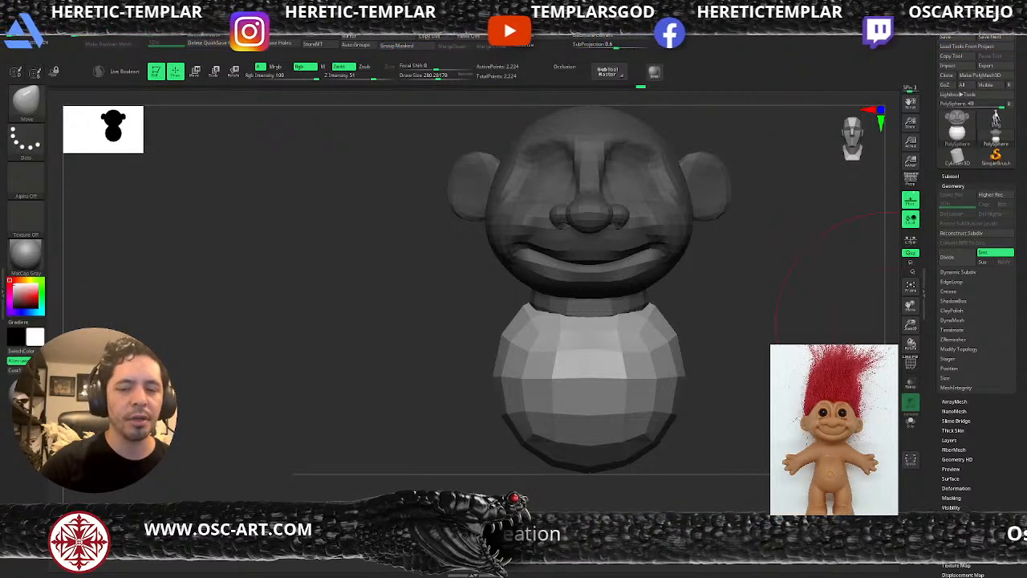
Elongate the torso downward and shape its chest and back profile from the side with the Move brush
mouse_move(715, 318)
left_mouse_down("alt")
mouse_move(698, 294)
mouse_move(683, 303)
mouse_move(691, 288)
mouse_move(724, 306)
mouse_move(618, 330)
left_mouse_up("alt")
key("[")
mouse_move(581, 357)
right_mouse_down()
mouse_move(610, 366)
mouse_move(571, 381)
right_mouse_up()
key("]")
key("]")
key("]")
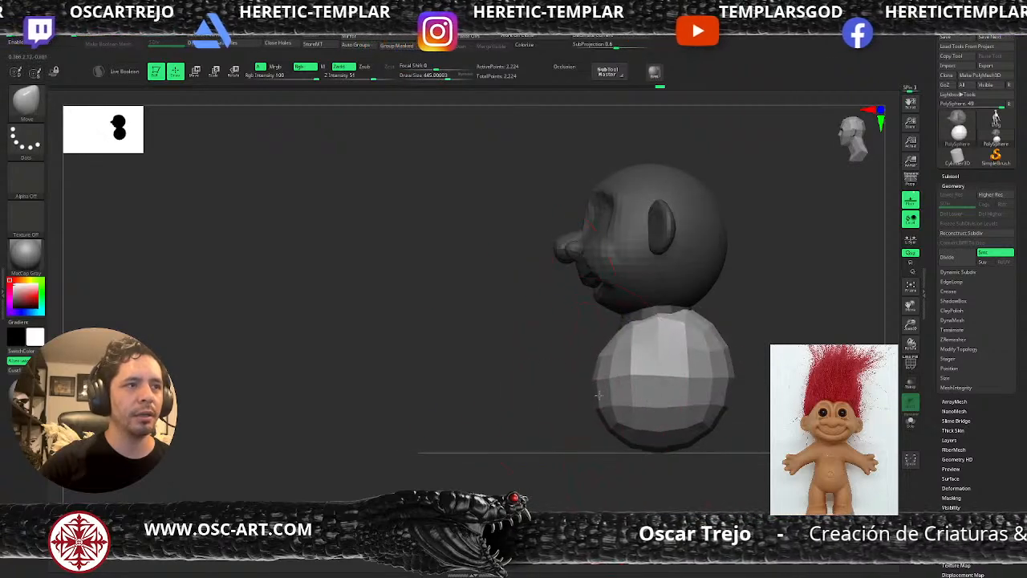
left_click_drag(611, 394, 610, 408)
key("s")
left_click_drag(710, 384, 696, 385)
left_click_drag(699, 344, 693, 337)
left_click_drag(684, 438, 685, 463)
left_click_drag(712, 384, 702, 376)
right_click_drag(714, 371, 786, 365, "shift")
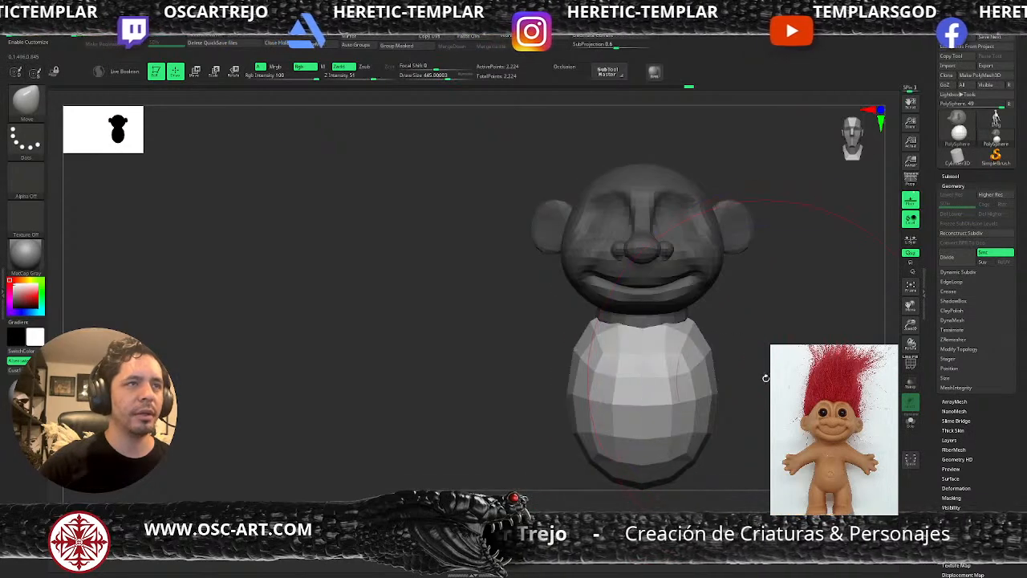
Taper the upper torso toward the neck and adjust its lower end with a smaller Move brush
key("[")
key("[")
key("[")
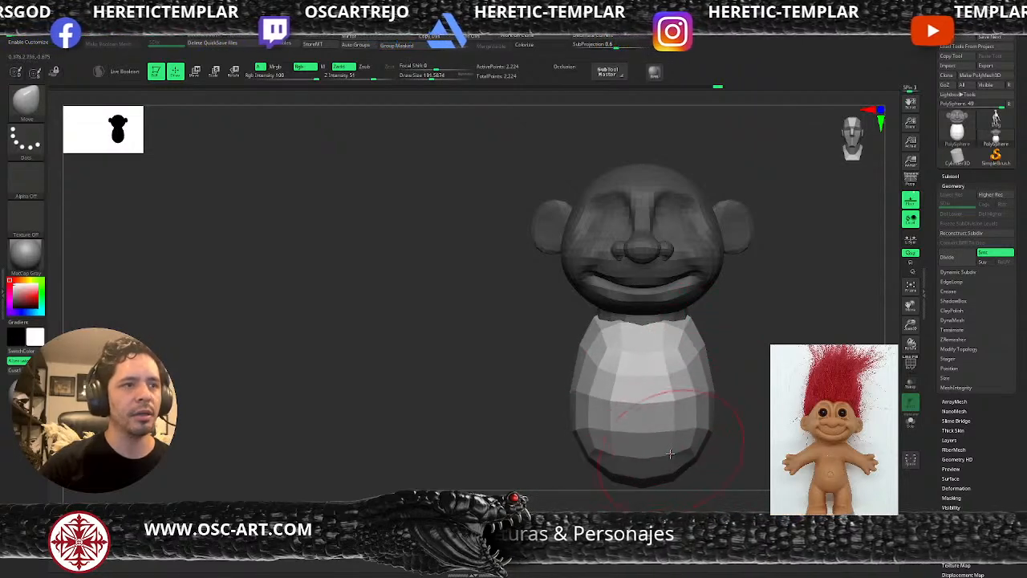
mouse_move(675, 464)
left_mouse_down()
mouse_move(679, 434)
mouse_move(691, 458)
mouse_move(665, 457)
mouse_move(780, 461)
mouse_move(769, 374)
mouse_move(754, 376)
left_mouse_up()
Insert a PolySphere at the bottom of the torso and move it into place as the lower belly
key("b")
key("i")
key("p")
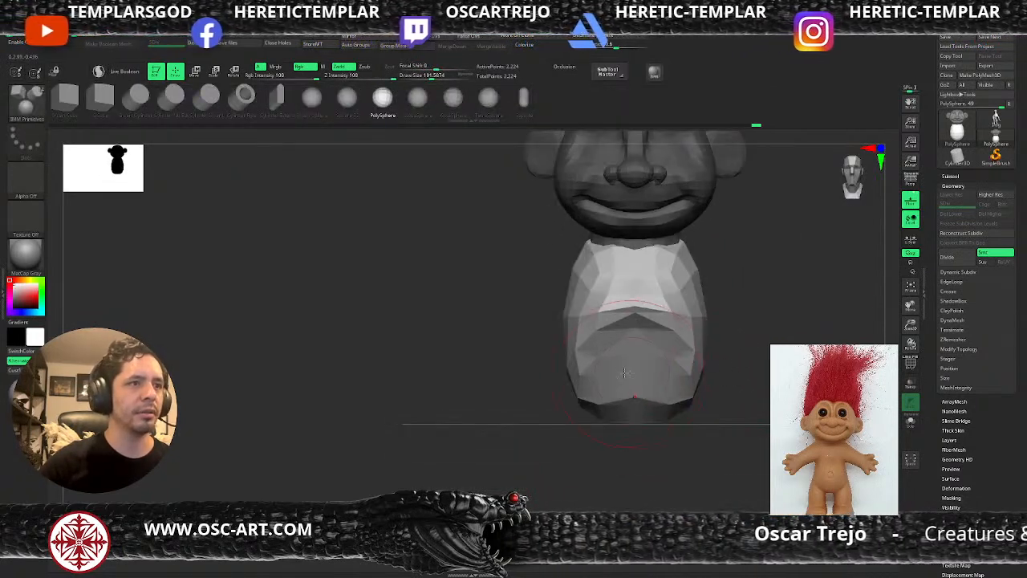
left_click_drag(632, 400, 635, 470)
key("ctrl+z")
key("ctrl+z")
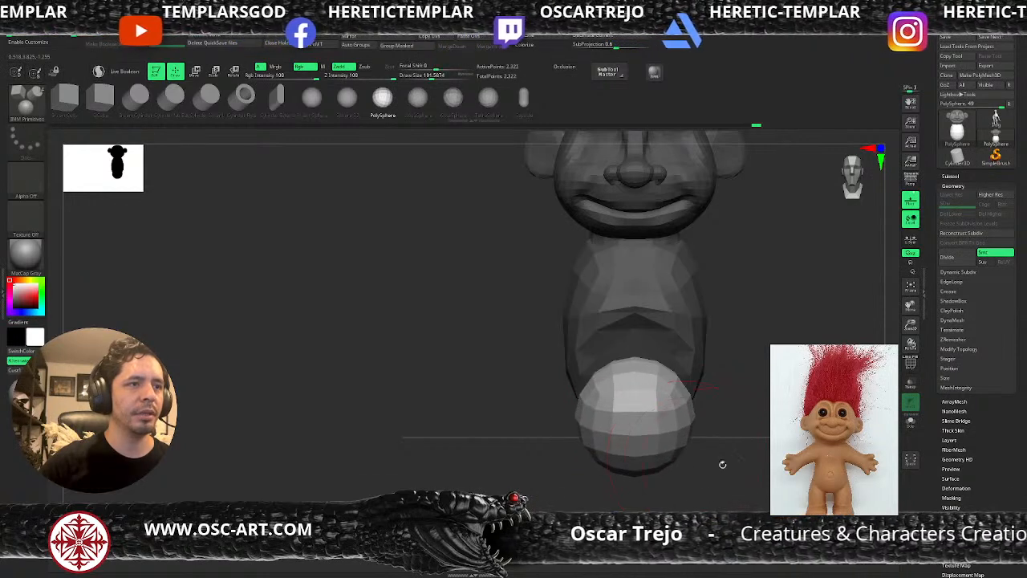
left_click_drag(716, 461, 651, 459, "shift")
key("w")
left_click_drag(665, 366, 691, 330)
Shape the lower belly sphere with the Move brush and clear the mask from the figure
key("b")
key("m")
key("v")
left_click_drag(499, 351, 565, 349)
left_click_drag(759, 314, 776, 337, "ctrl")
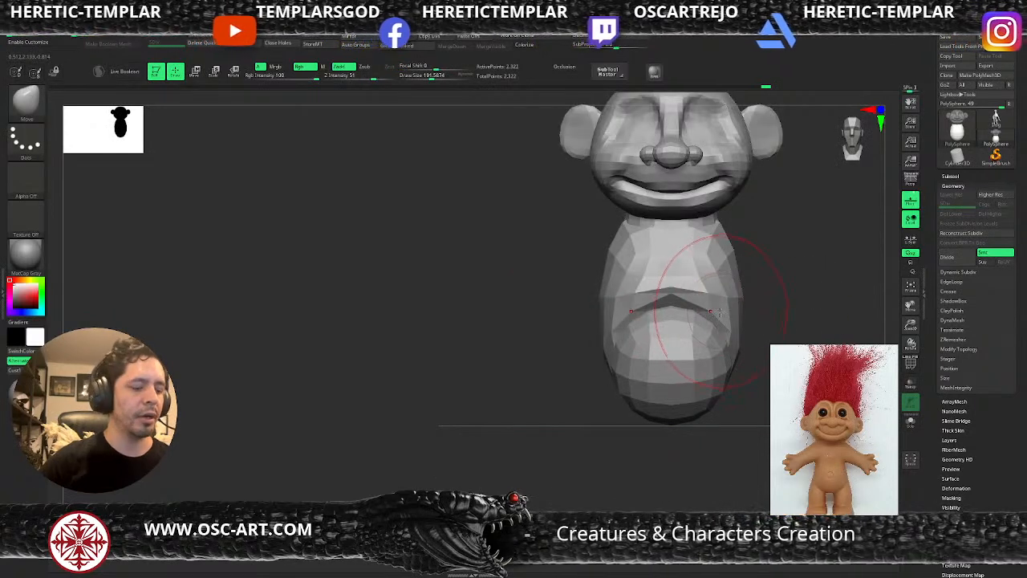
Refine the torso sides and upper chest around the belly with the Move Topological brush
key("b")
key("m")
key("t")
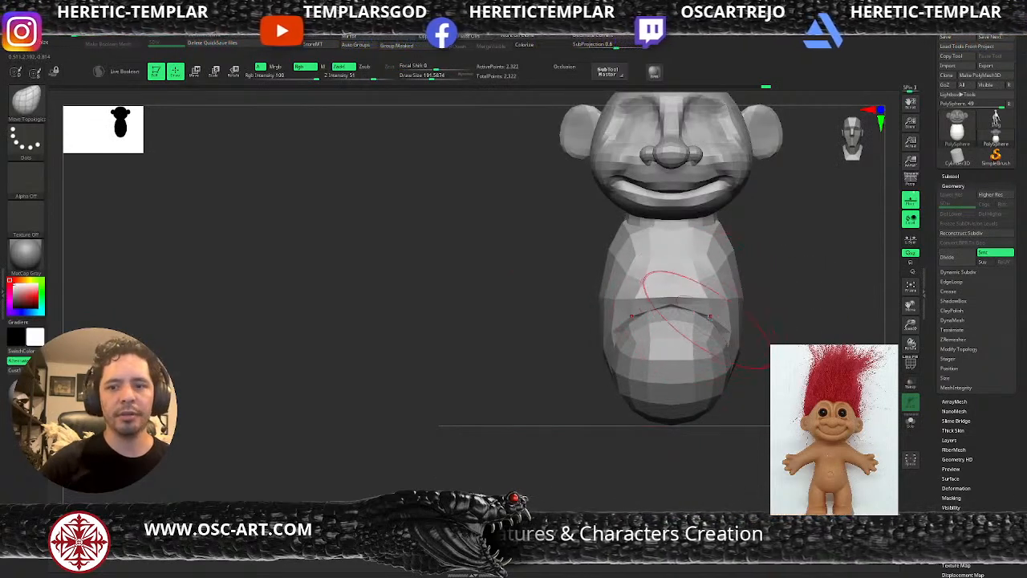
left_click_drag(762, 329, 722, 323)
mouse_move(748, 255)
left_mouse_down()
mouse_move(735, 244)
mouse_move(790, 244)
left_mouse_up()
left_click_drag(733, 229, 725, 220)
mouse_move(759, 240)
left_mouse_down("alt")
mouse_move(749, 238)
mouse_move(744, 273)
mouse_move(770, 309)
left_mouse_up("alt")
mouse_move(770, 309)
left_mouse_down()
mouse_move(749, 305)
mouse_move(762, 290)
left_mouse_up()
Insert mirrored PolySpheres on the upper torso and position them as the shoulders
key("b")
key("i")
key("p")
left_click_drag(687, 300, 668, 317)
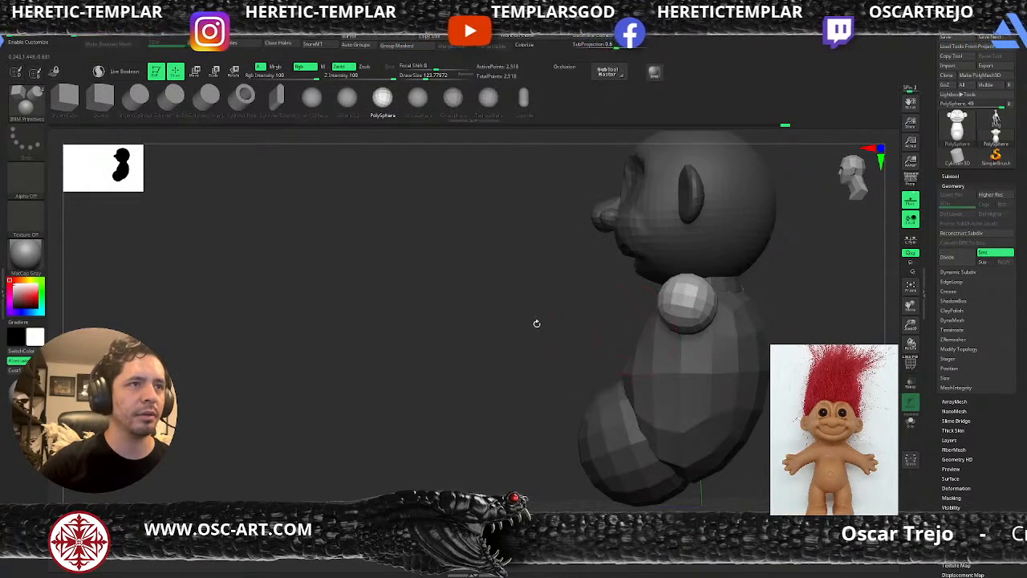
left_click_drag(553, 328, 603, 327, "shift")
key("w")
mouse_move(712, 281)
left_mouse_down()
mouse_move(696, 294)
mouse_move(746, 294)
mouse_move(678, 297)
mouse_move(727, 287)
left_mouse_up()
Pull the shoulder spheres into shape against the torso with the Move brush
key("q")
key("[")
mouse_move(639, 287)
left_mouse_down()
mouse_move(631, 332)
mouse_move(636, 299)
mouse_move(604, 289)
left_mouse_up()
key("s")
left_click_drag(673, 313, 718, 289, "alt")
mouse_move(718, 297)
left_mouse_down("alt")
mouse_move(712, 272)
mouse_move(772, 316)
left_mouse_up("alt")
Adjust the lower belly and torso profile from the side and switch to the Move Topological brush
key("s")
mouse_move(543, 408)
left_mouse_down()
mouse_move(552, 407)
mouse_move(540, 433)
left_mouse_up()
key("s")
mouse_move(546, 391)
left_mouse_down()
mouse_move(561, 392)
mouse_move(566, 374)
mouse_move(554, 321)
left_mouse_up()
key("b")
key("m")
key("t")
left_click_drag(554, 321, 714, 373, "shift")
left_click_drag(785, 363, 721, 355)
left_click_drag(721, 355, 717, 306, "alt")
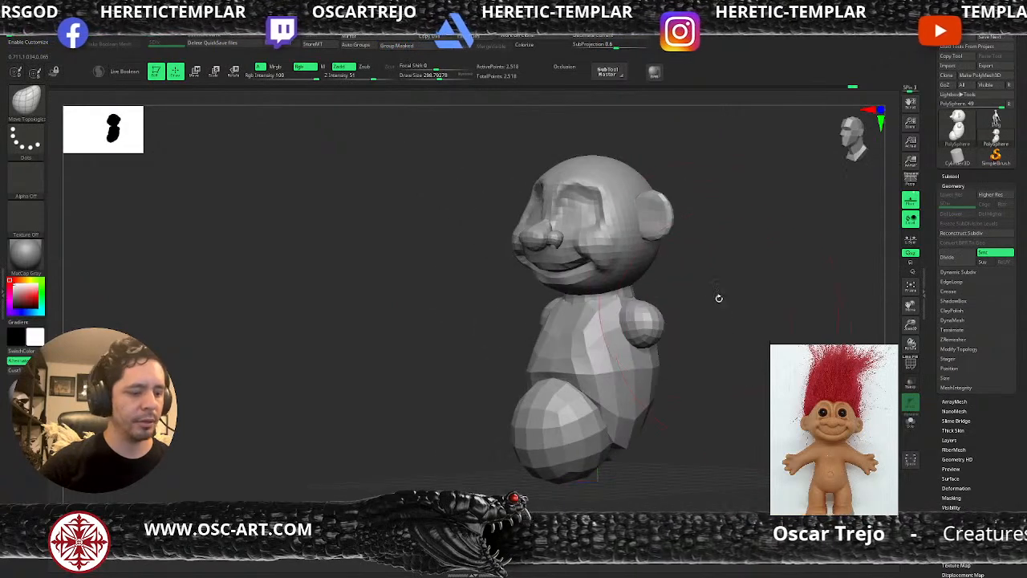
Insert mirrored Capsule primitives on the sides of the torso for the upper arms
key("b")
key("i")
key("p")
left_click(523, 98)
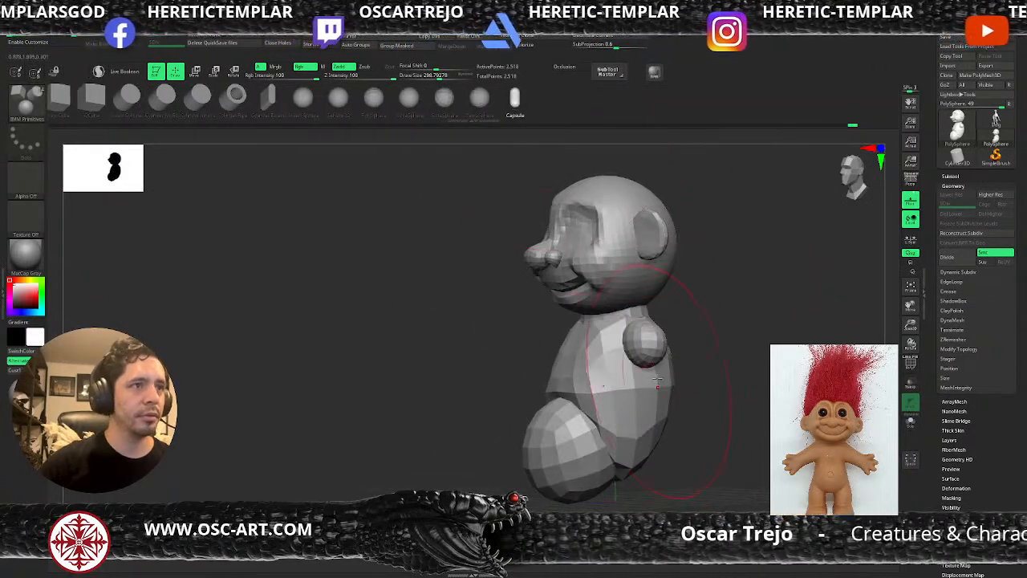
left_click_drag(654, 383, 673, 394)
left_click_drag(762, 361, 807, 361, "shift")
key("w")
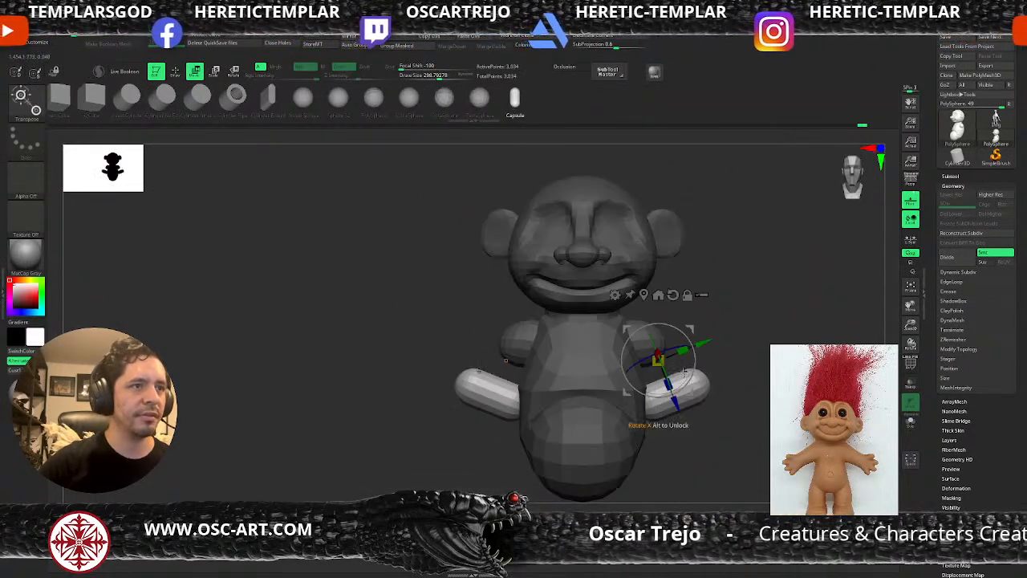
Center the gizmo on the upper arm capsules and rotate them to hang diagonally outward from the shoulders
left_click(674, 295)
left_click(644, 295)
left_click_drag(699, 368, 627, 364)
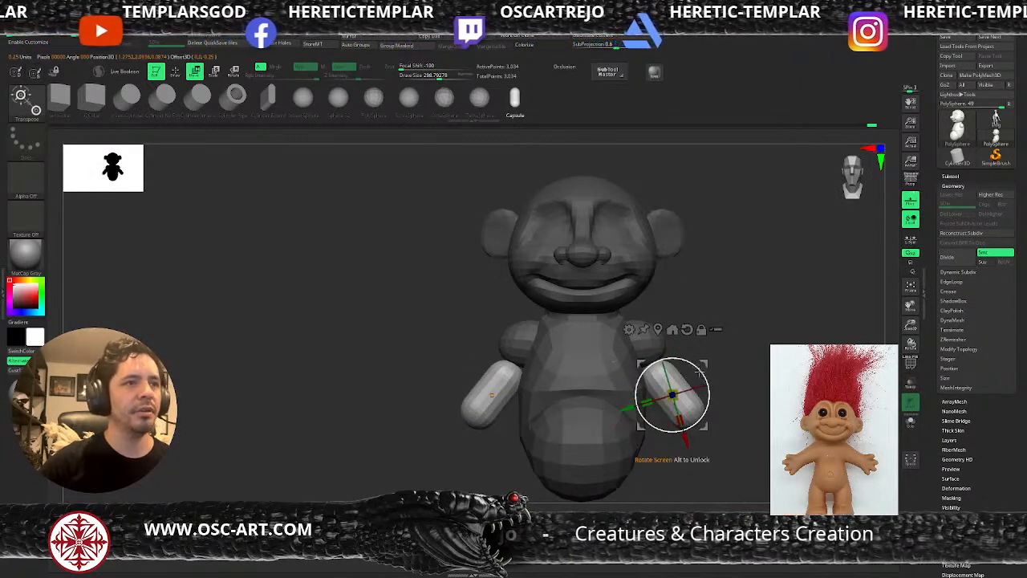
left_click_drag(673, 394, 666, 400)
left_click_drag(706, 364, 705, 342)
key("q")
left_click_drag(763, 363, 726, 321, "alt")
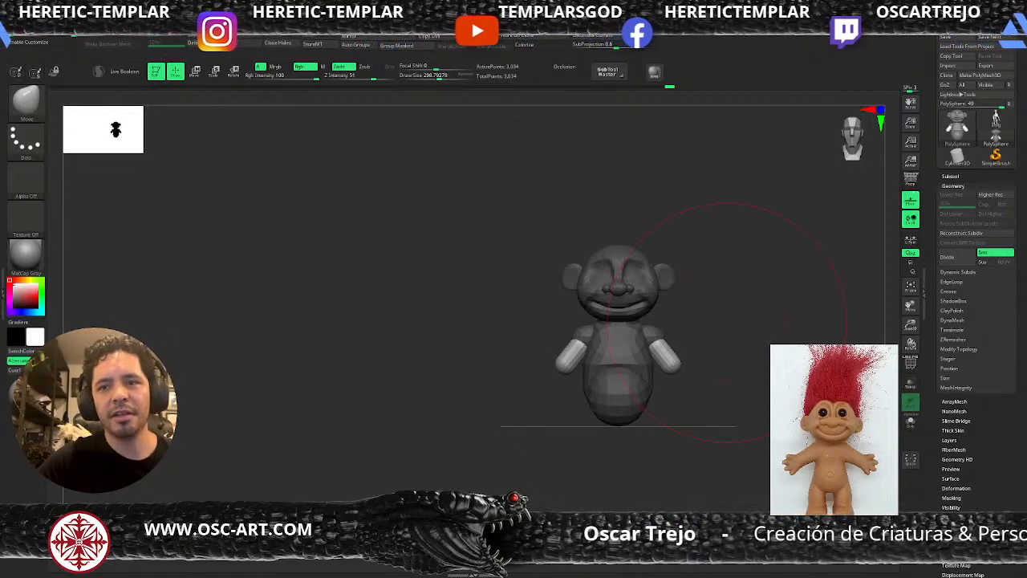
Fine-tune the upper arm capsules where they meet the shoulders with a smaller Move brush
left_click_drag(537, 191, 407, 218, "alt")
left_click_drag(585, 232, 617, 209, "alt")
mouse_move(690, 258)
left_mouse_down()
mouse_move(637, 266)
mouse_move(660, 244)
mouse_move(663, 269)
mouse_move(624, 286)
mouse_move(648, 284)
mouse_move(554, 294)
mouse_move(584, 291)
mouse_move(575, 290)
left_mouse_up()
key("s")
key("s")
key("s")
left_click_drag(577, 292, 580, 289)
left_click_drag(647, 277, 652, 247, "alt")
left_click_drag(652, 247, 717, 231, "shift")
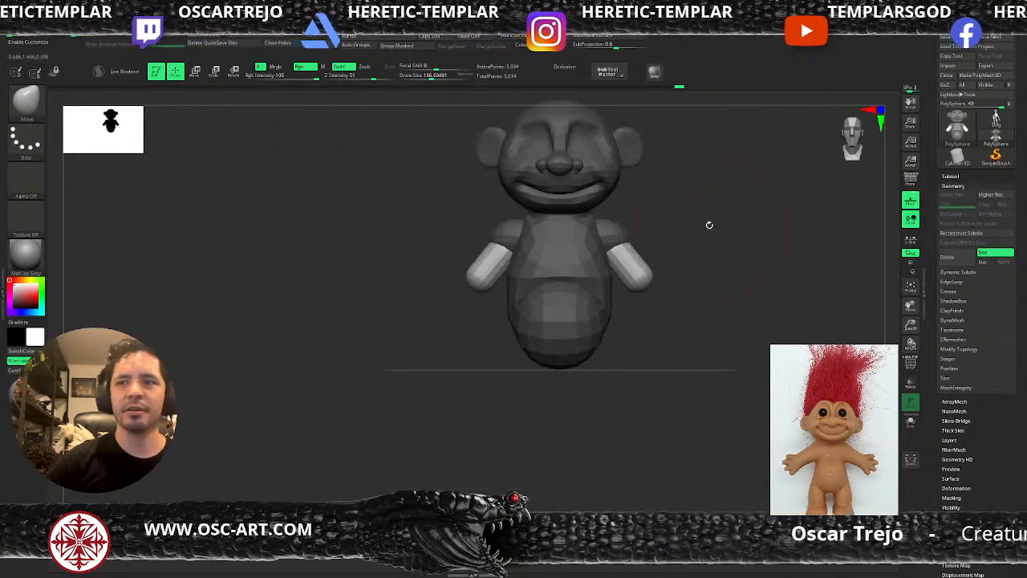
Insert a second pair of Capsules and move them below the upper arms as forearms
key("b")
key("i")
key("p")
left_click_drag(646, 300, 660, 319)
key("w")
left_click_drag(677, 272, 672, 317)
left_click_drag(743, 321, 782, 286, "shift")
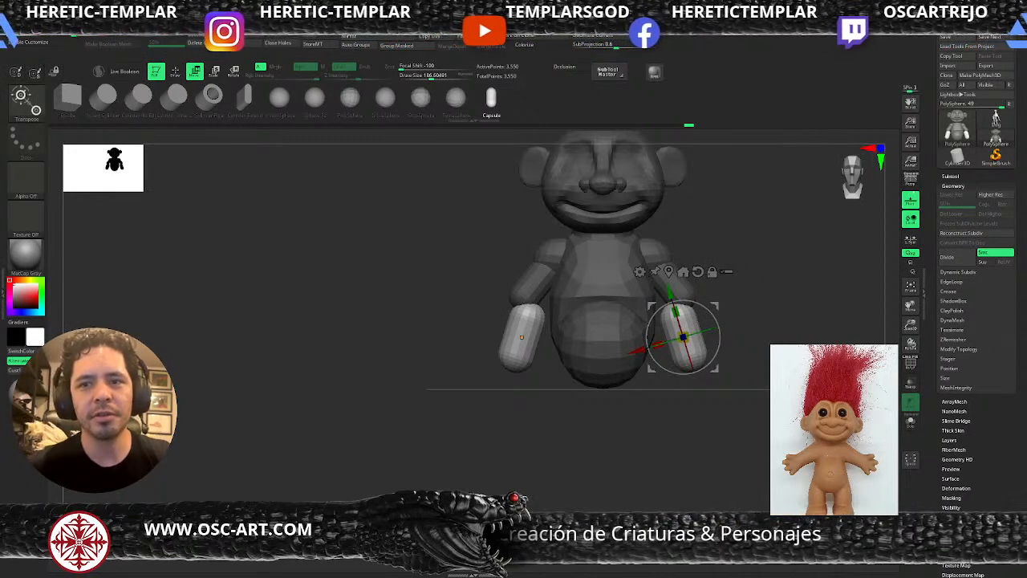
Reposition the forearm capsules with the gizmo so they connect to the upper arms at the elbows
mouse_move(707, 226)
left_mouse_down()
mouse_move(731, 223)
mouse_move(705, 221)
mouse_move(724, 250)
left_mouse_up()
key("q")
key("w")
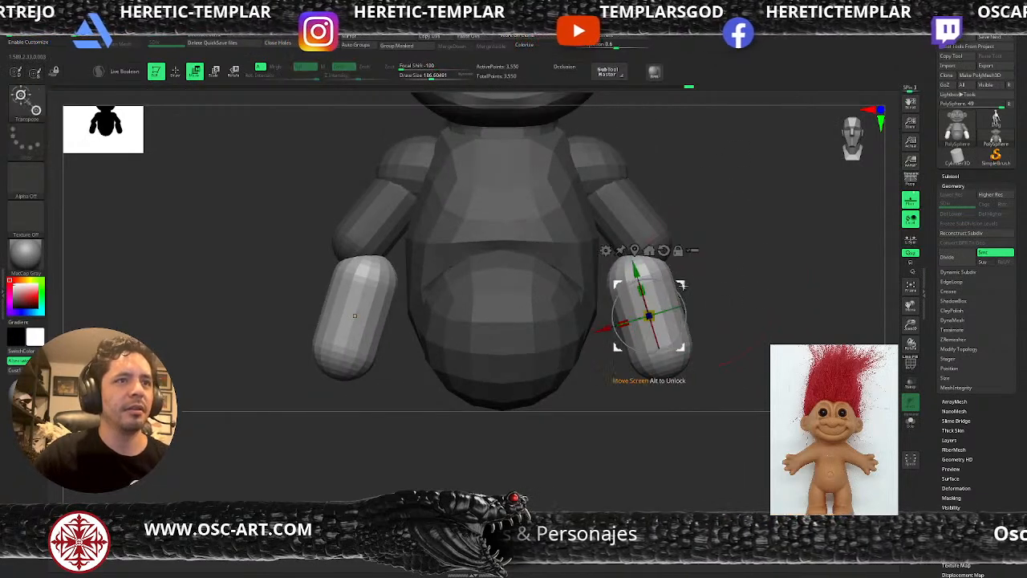
left_click_drag(683, 284, 701, 277)
left_click_drag(670, 307, 668, 311)
mouse_move(700, 277)
left_mouse_down()
mouse_move(720, 284)
mouse_move(741, 228)
mouse_move(754, 245)
mouse_move(764, 230)
mouse_move(722, 258)
mouse_move(739, 253)
left_mouse_up()
Adjust the elbow ends of the arm capsules with the Move Topological brush
key("q")
key("b")
key("m")
key("t")
key("s")
left_click_drag(624, 241, 631, 241)
left_click_drag(629, 235, 639, 237)
mouse_move(746, 220)
left_mouse_down("shift")
mouse_move(765, 229)
mouse_move(722, 198)
left_mouse_up("shift")
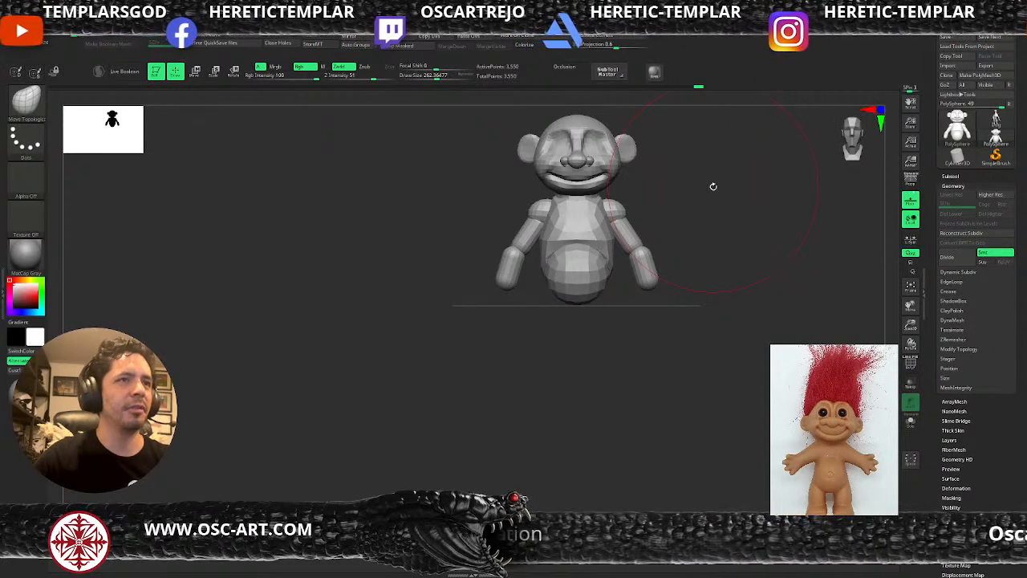
Isolate the upper arms and forearms, mask them, unhide the whole figure and invert the mask
left_click_drag(634, 189, 636, 261, "alt")
left_click(564, 245, "ctrl+shift")
left_click(660, 231, "ctrl+shift")
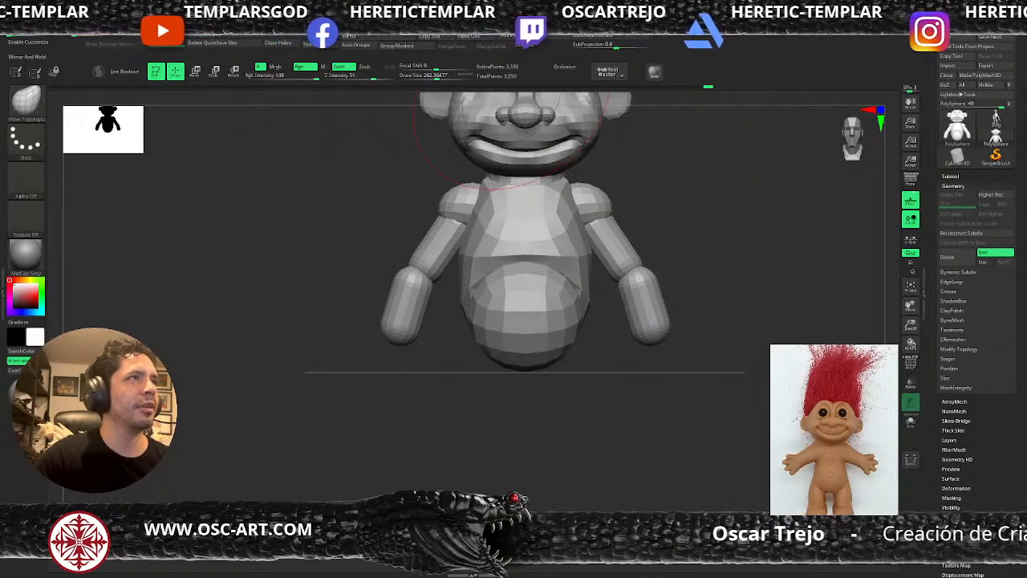
left_click(600, 225, "ctrl+shift")
left_click_drag(683, 236, 638, 297, "ctrl+shift")
left_click(635, 294, "ctrl+shift")
left_click_drag(703, 235, 714, 244, "ctrl+shift")
left_click_drag(774, 150, 483, 429, "ctrl")
left_click(698, 361, "ctrl+shift")
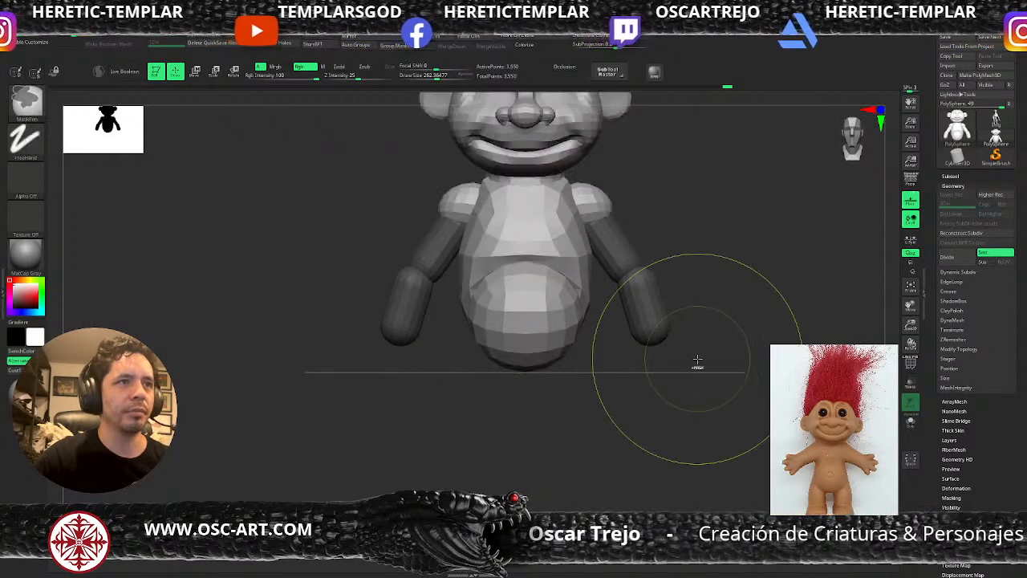
left_click(685, 225, "ctrl")
Move the unmasked arms slightly outward with the gizmo and clear the mask
key("w")
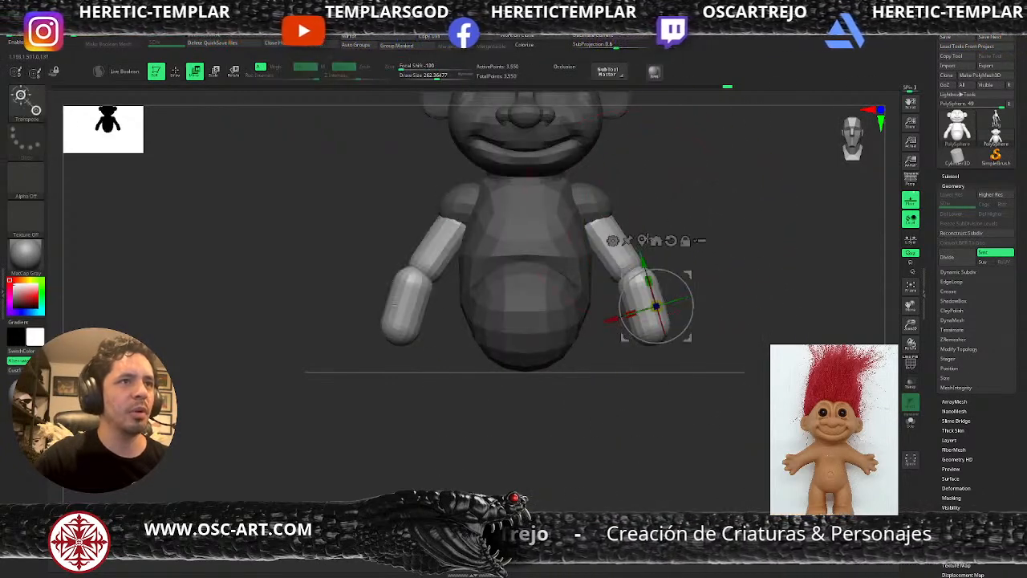
mouse_move(691, 273)
left_mouse_down()
mouse_move(704, 273)
mouse_move(694, 273)
left_mouse_up()
key("q")
mouse_move(695, 271)
right_mouse_down("ctrl")
mouse_move(714, 249)
mouse_move(754, 266)
right_mouse_up("ctrl")
left_click_drag(757, 265, 769, 280, "ctrl")
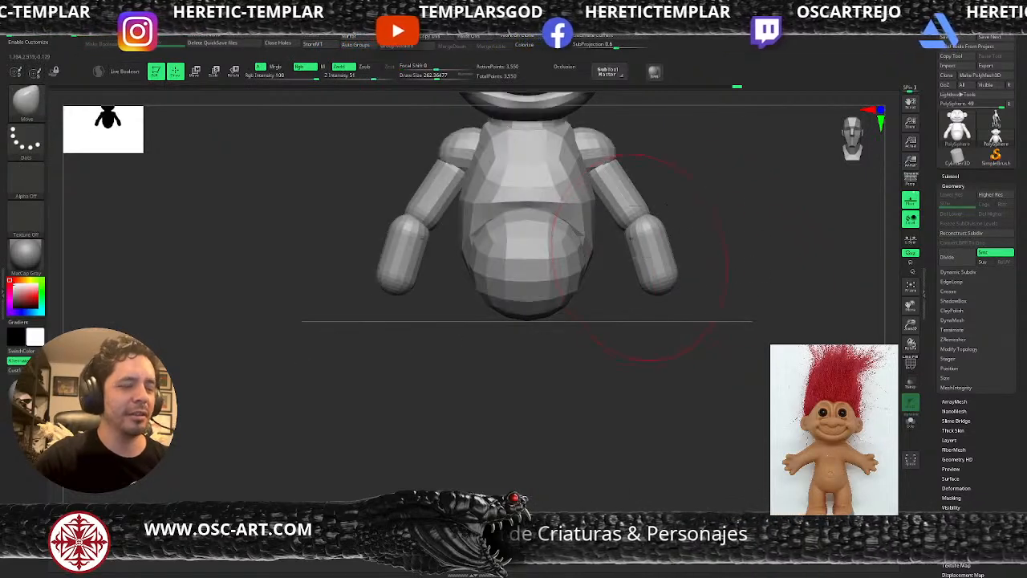
Isolate the forearms, mask them, unhide the whole figure and invert the mask
left_click(651, 269, "ctrl+shift")
left_click_drag(751, 172, 517, 361, "ctrl")
left_click(748, 285, "ctrl+shift")
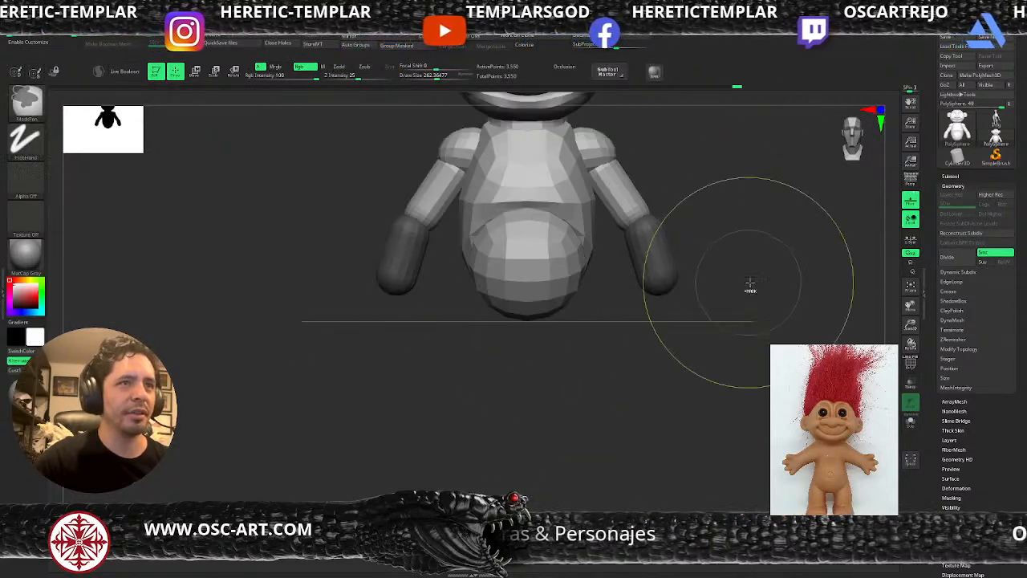
left_click(746, 281, "ctrl")
Adjust the size and position of the forearms with the gizmo and clear the mask
key("w")
mouse_move(698, 224)
left_mouse_down()
mouse_move(688, 239)
mouse_move(700, 226)
left_mouse_up()
key("q")
key("w")
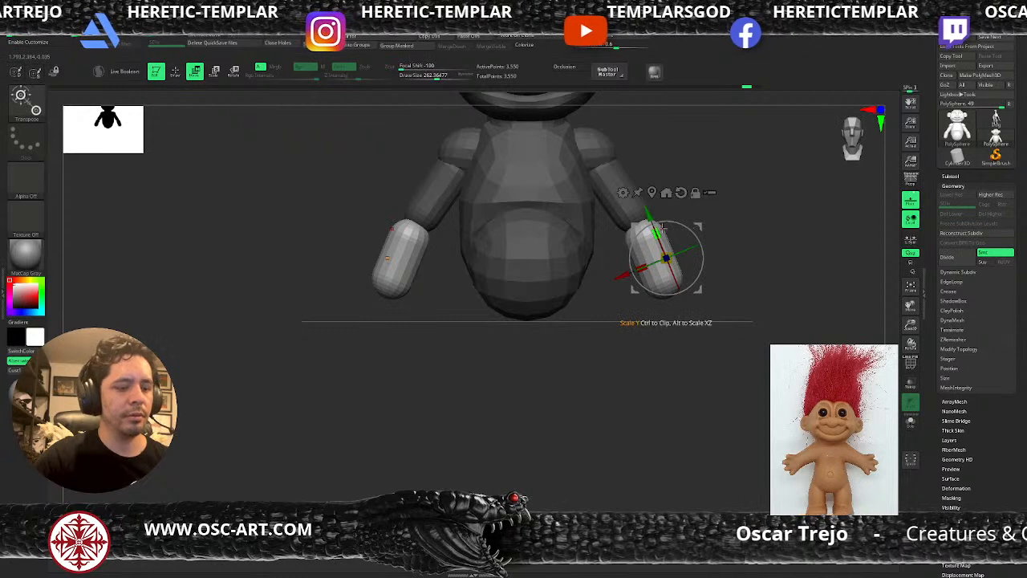
left_click_drag(687, 229, 700, 219)
key("q")
mouse_move(570, 308)
left_mouse_down()
mouse_move(584, 335)
mouse_move(598, 330)
left_mouse_up()
Insert a primitive at the bottom of the torso as the pelvis and switch it to PolySphere
key("b")
key("i")
key("p")
left_click_drag(662, 346, 639, 372)
left_click_drag(777, 314, 779, 333)
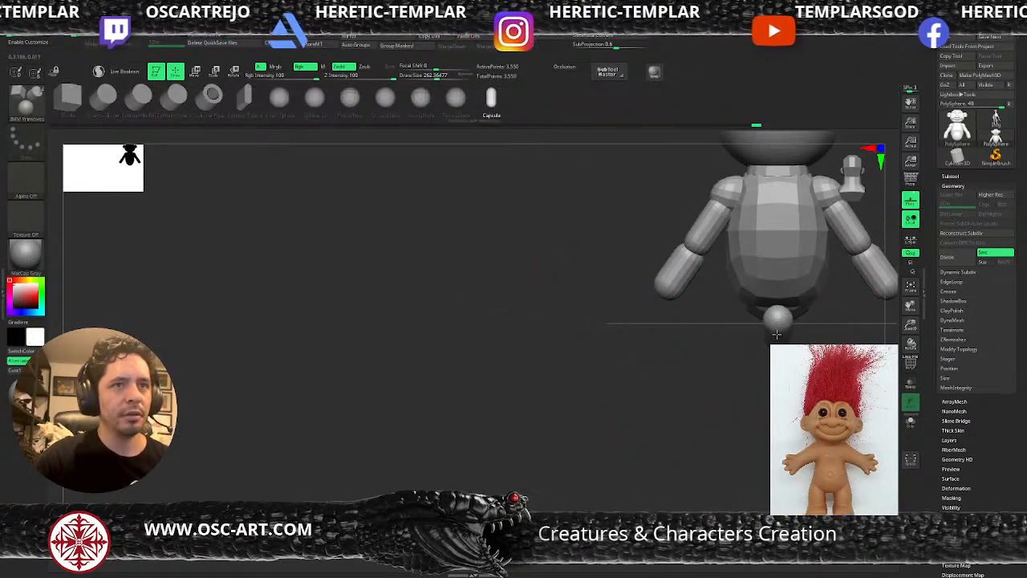
key("w")
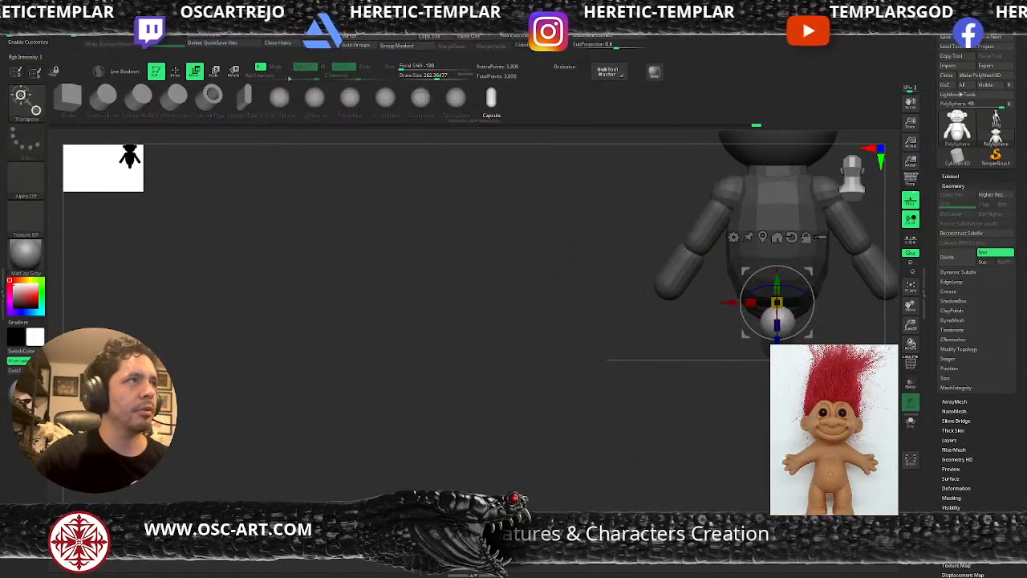
left_click(350, 99)
Shape the pelvis sphere under the belly with the Move brush from the front and side
key("b")
key("m")
key("v")
left_click_drag(814, 300, 818, 282)
mouse_move(676, 319)
left_mouse_down()
mouse_move(803, 324)
mouse_move(806, 334)
mouse_move(789, 338)
mouse_move(775, 337)
mouse_move(818, 309)
left_mouse_up()
left_click_drag(814, 351, 688, 369)
mouse_move(791, 330)
left_mouse_down("shift")
mouse_move(713, 345)
mouse_move(696, 374)
mouse_move(642, 386)
left_mouse_up("shift")
key("s")
left_click(793, 294)
Refine the pelvis and belly in profile with the Move Topological brush at different brush sizes
key("b")
key("m")
key("t")
mouse_move(799, 292)
left_mouse_down()
mouse_move(776, 313)
mouse_move(789, 295)
left_mouse_up()
key("s")
left_click(788, 272)
key("s")
left_click(771, 308)
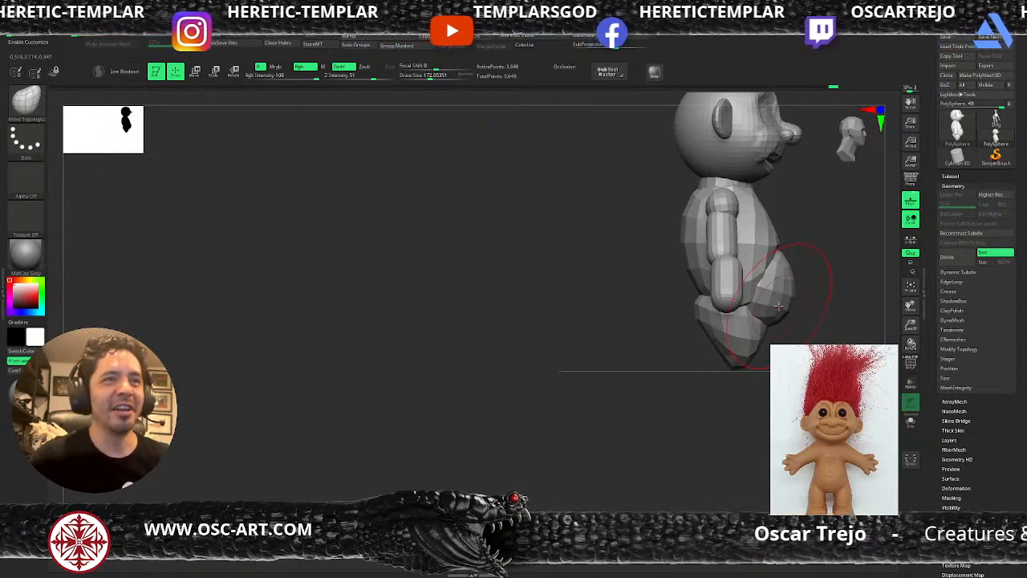
Isolate and mask the forearms from the side, unhide the whole figure and invert the mask
left_click_drag(548, 232, 466, 321, "alt")
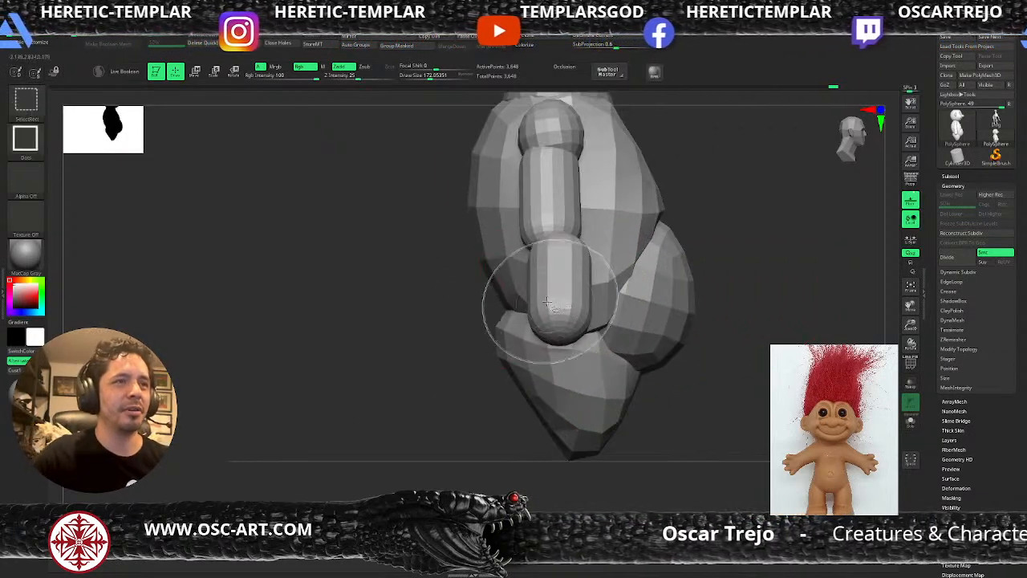
left_click(557, 302, "ctrl+shift")
left_click(477, 396, "ctrl")
left_click(442, 367, "ctrl+shift")
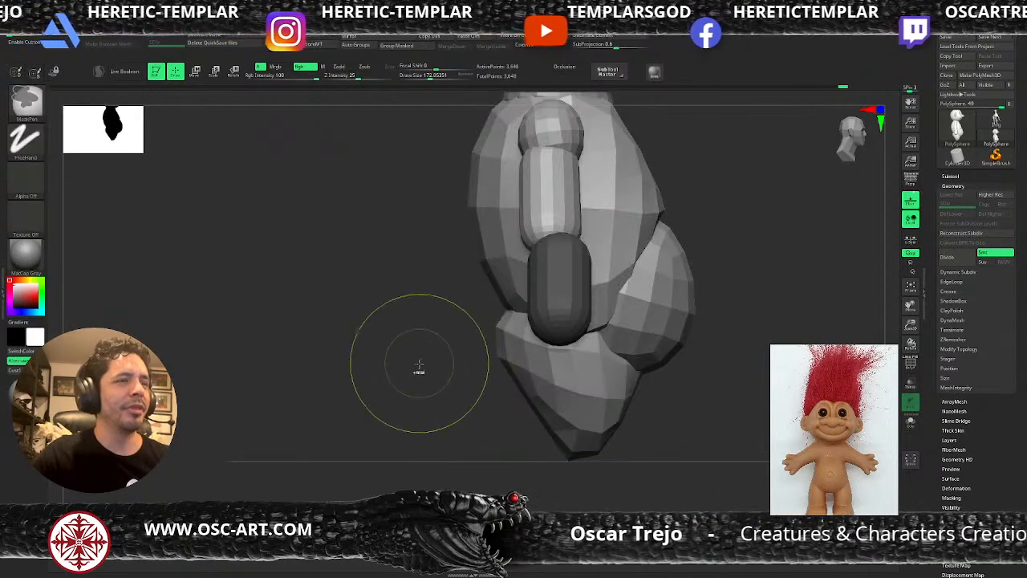
left_click(420, 362, "ctrl")
Shift the forearms slightly backward with the gizmo, then reset the gizmo orientation and adjust their size
key("w")
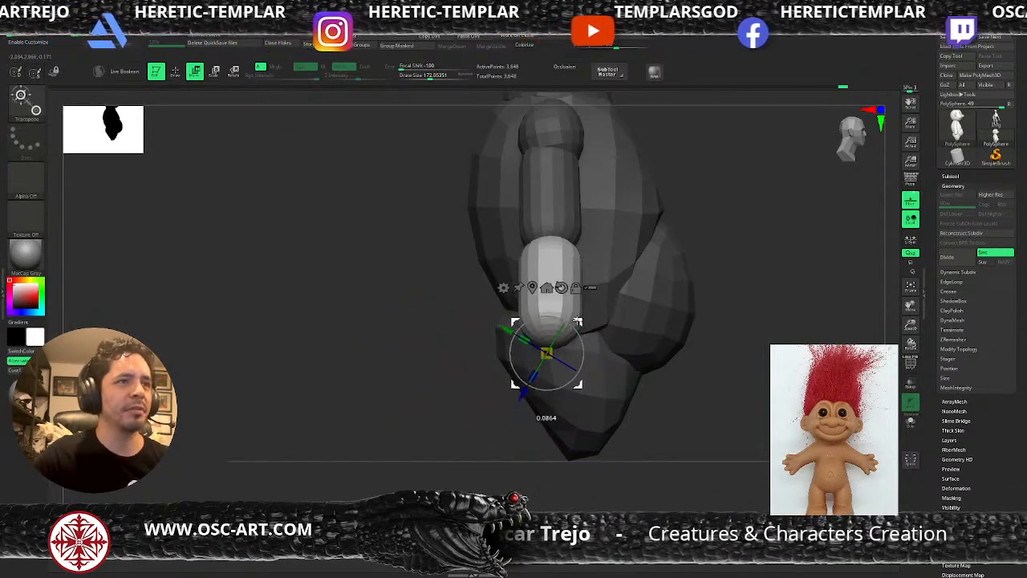
key("q")
key("w")
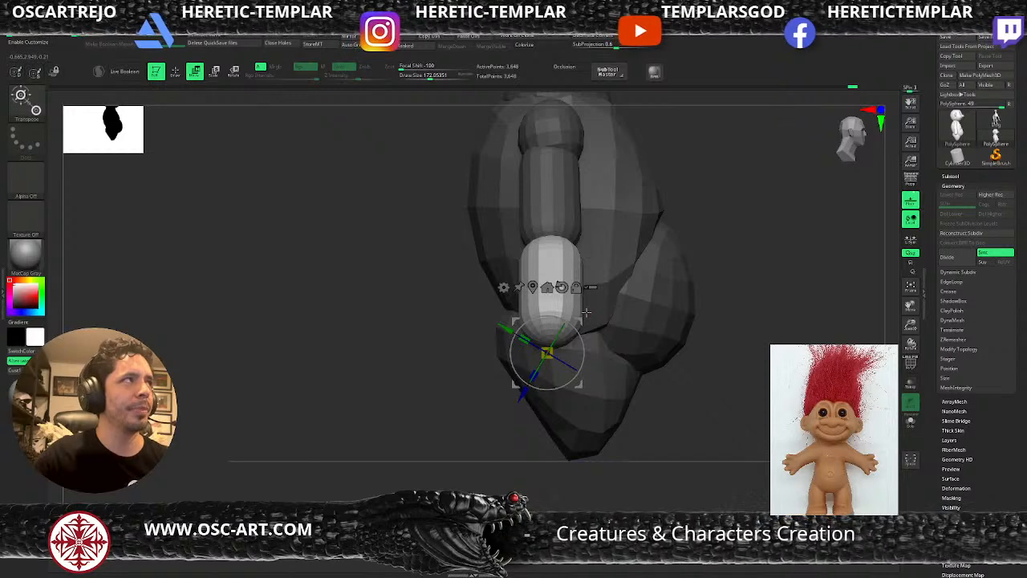
left_click(576, 287)
left_click(562, 288)
left_click_drag(578, 325, 584, 213)
left_click_drag(757, 236, 615, 203)
Rotate the forearms to hang nearly vertically from the elbows and clear the mask
left_click(523, 208)
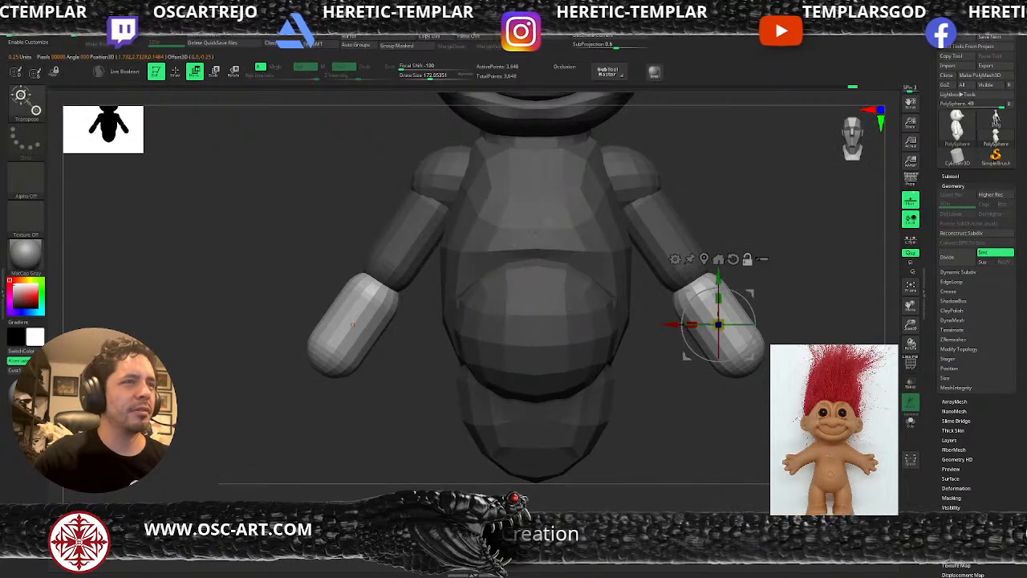
mouse_move(751, 289)
left_mouse_down()
mouse_move(728, 253)
mouse_move(725, 275)
mouse_move(729, 245)
left_mouse_up()
key("q")
mouse_move(766, 284)
left_mouse_down("alt")
mouse_move(736, 256)
mouse_move(752, 244)
mouse_move(756, 282)
left_mouse_up("alt")
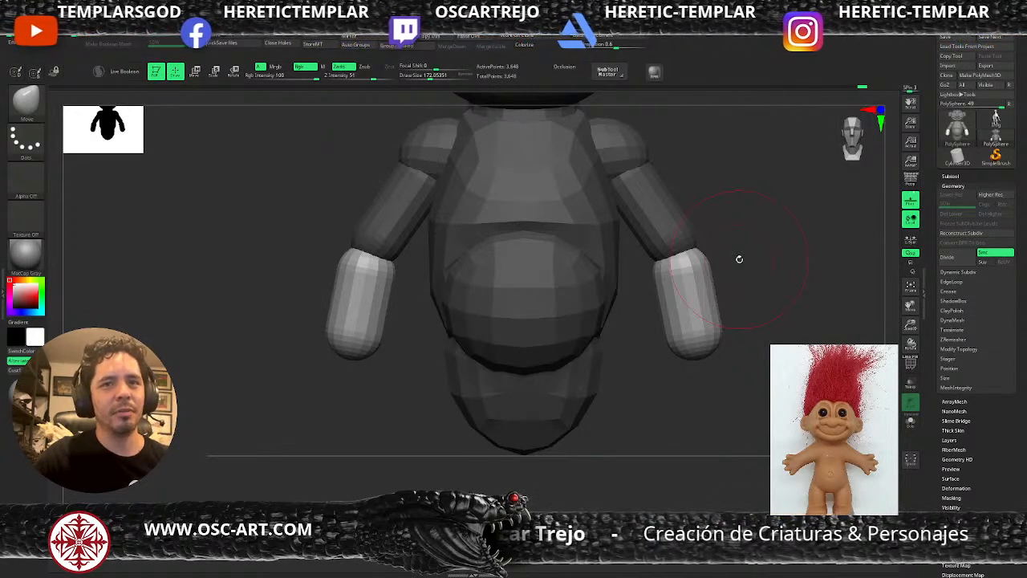
left_click_drag(785, 225, 789, 260, "ctrl")
mouse_move(778, 269)
left_mouse_down("alt")
mouse_move(731, 210)
mouse_move(737, 190)
mouse_move(726, 177)
mouse_move(767, 258)
left_mouse_up("alt")
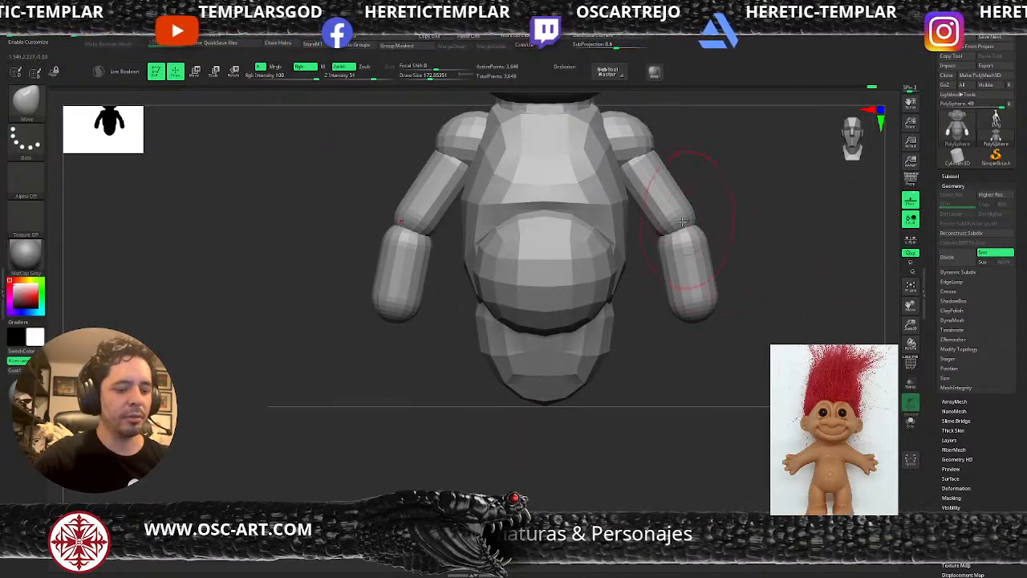
key("b")
key("i")
key("p")
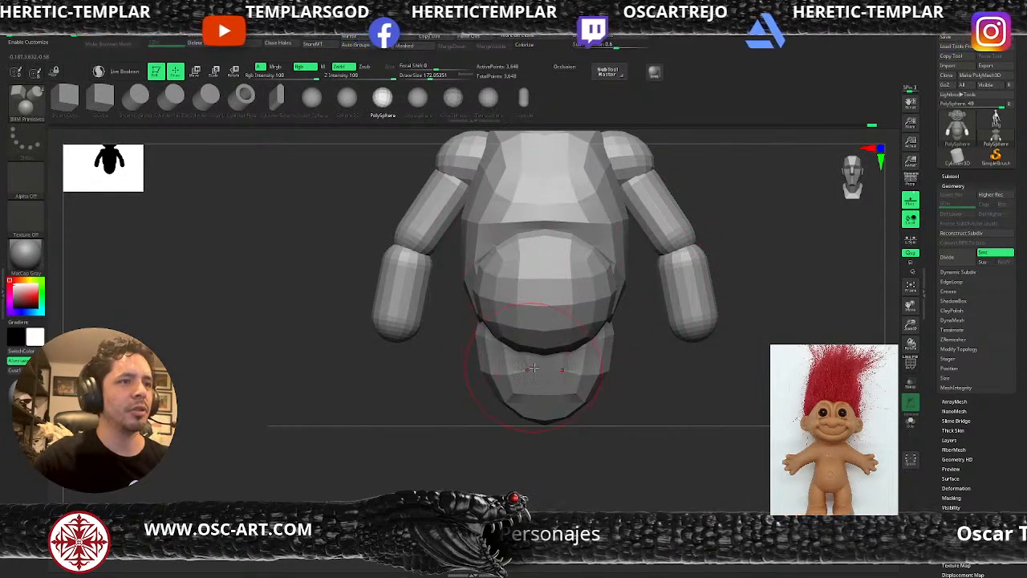
Taper the pelvis into a pointed V-shaped crotch with the Move brush and check it from several angles
key("b")
key("m")
key("v")
mouse_move(652, 384)
left_mouse_down()
mouse_move(633, 394)
mouse_move(559, 359)
mouse_move(590, 377)
left_mouse_up()
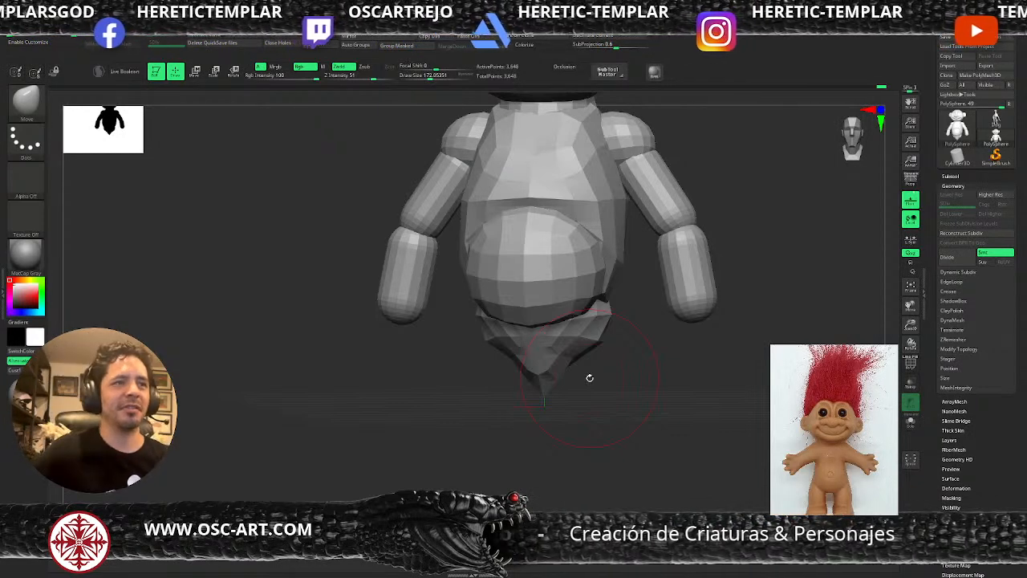
mouse_move(636, 388)
left_mouse_down()
mouse_move(627, 388)
mouse_move(640, 348)
mouse_move(625, 334)
mouse_move(541, 340)
mouse_move(548, 353)
left_mouse_up()
key("s")
key("s")
mouse_move(509, 416)
left_mouse_down()
mouse_move(621, 396)
mouse_move(576, 357)
left_mouse_up()
mouse_move(607, 377)
left_mouse_down("shift")
mouse_move(603, 364)
mouse_move(644, 407)
mouse_move(635, 450)
mouse_move(636, 393)
mouse_move(638, 440)
left_mouse_up("shift")
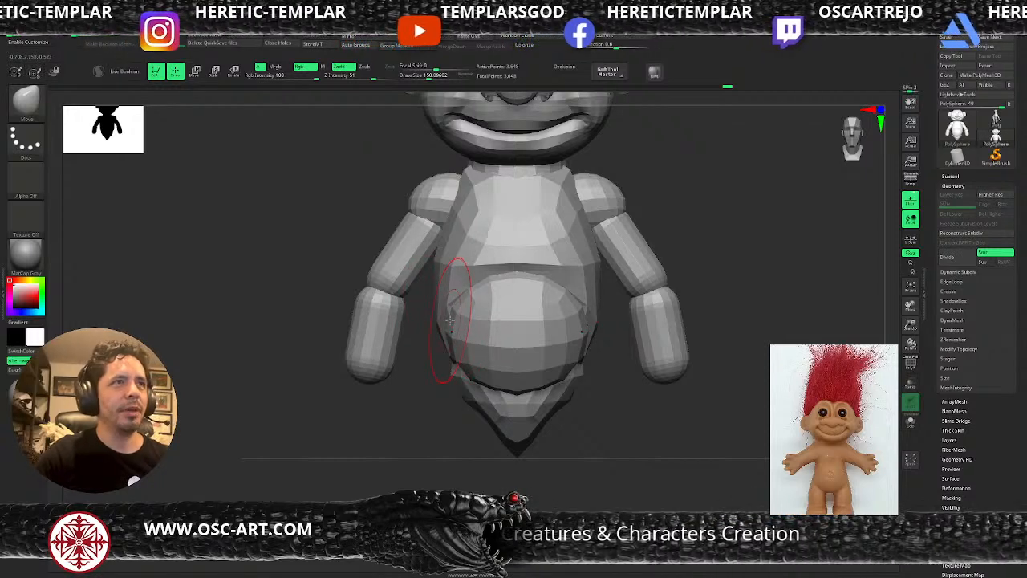
Insert a mirrored pair of capsules beside the pelvis as thighs
left_click_drag(741, 252, 690, 354, "alt")
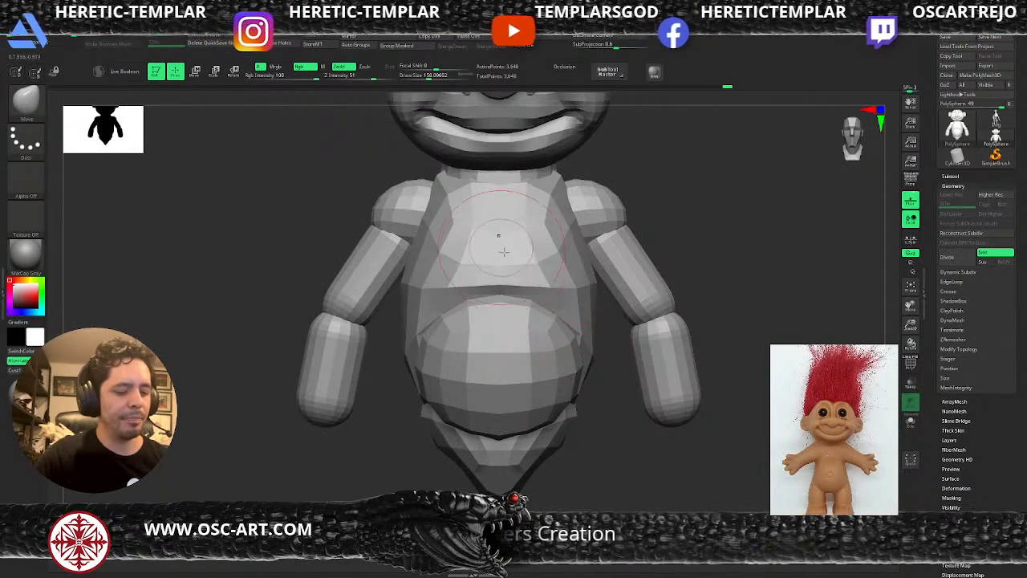
key("b")
key("i")
key("p")
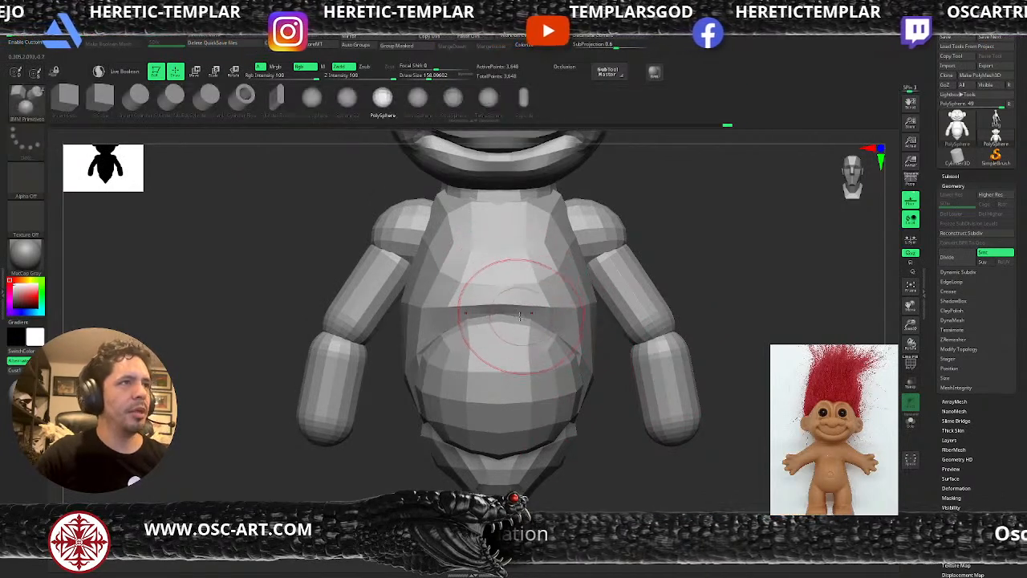
left_click(528, 104)
mouse_move(610, 482)
left_mouse_down("alt")
mouse_move(565, 324)
mouse_move(572, 351)
mouse_move(596, 367)
left_mouse_up("alt")
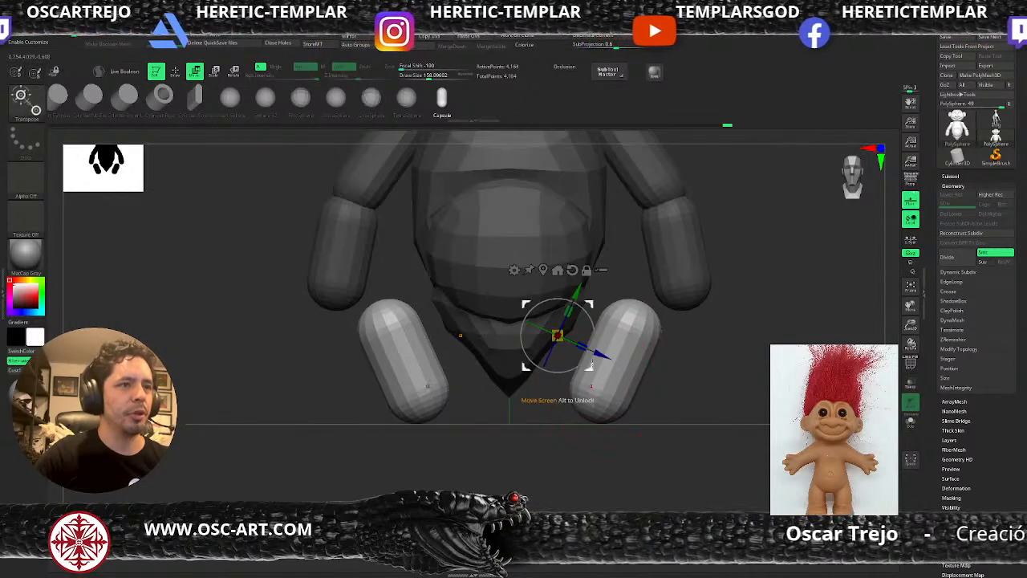
Rotate and move the thigh capsules with the gizmo so they stand upright beneath the pelvis
mouse_move(590, 301)
left_mouse_down("alt")
mouse_move(643, 320)
mouse_move(622, 316)
mouse_move(634, 324)
mouse_move(546, 420)
mouse_move(591, 399)
left_mouse_up("alt")
mouse_move(590, 383)
left_mouse_down()
mouse_move(603, 378)
mouse_move(573, 387)
mouse_move(589, 378)
mouse_move(589, 351)
mouse_move(589, 386)
left_mouse_up()
key("q")
key("w")
key("q")
left_click_drag(692, 358, 636, 344)
mouse_move(698, 366)
left_mouse_down("alt")
mouse_move(645, 340)
mouse_move(680, 322)
left_mouse_up("alt")
key("w")
left_click_drag(576, 325, 596, 320)
key("q")
left_click_drag(659, 337, 706, 335, "shift")
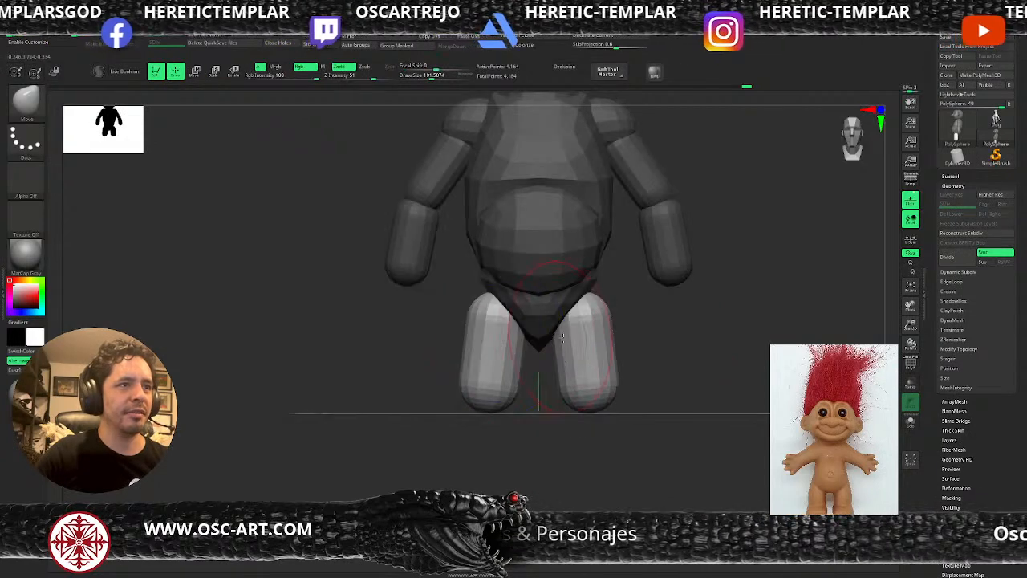
Pull the thigh tops up along the hips with the Move brush, smooth the inner thighs and clear the mask
key("s")
left_click_drag(603, 305, 592, 261)
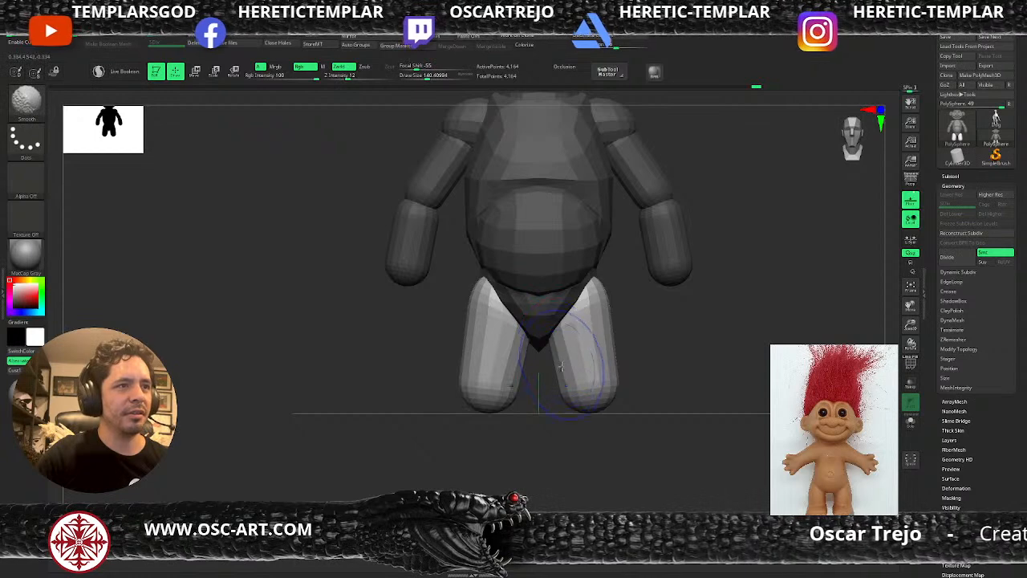
left_click_drag(572, 398, 570, 392)
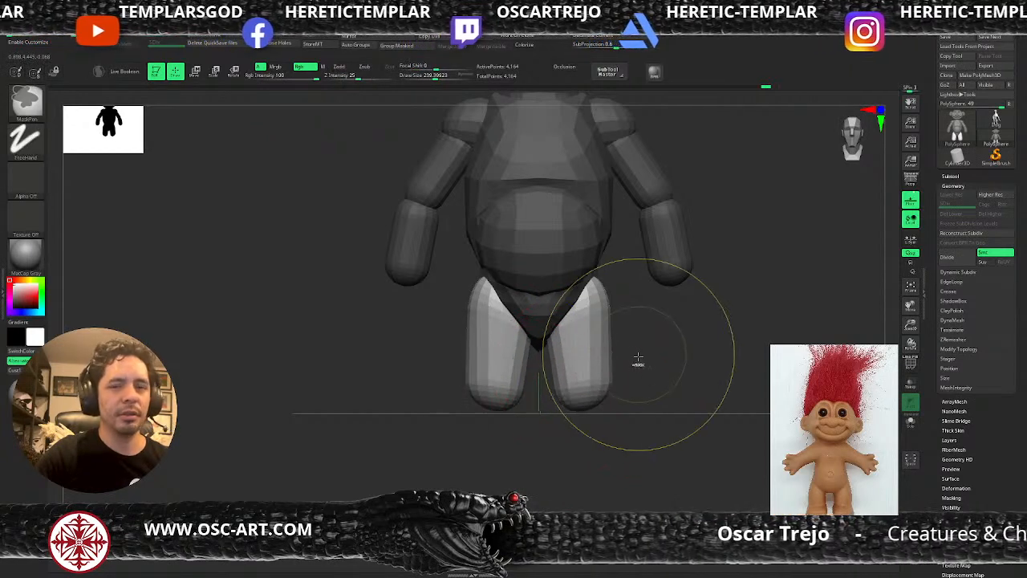
mouse_move(644, 371)
left_mouse_down()
mouse_move(629, 340)
mouse_move(592, 309)
left_mouse_up()
Adjust the sides of the torso, belly and hips with the Move Topological brush
key("b")
key("m")
key("t")
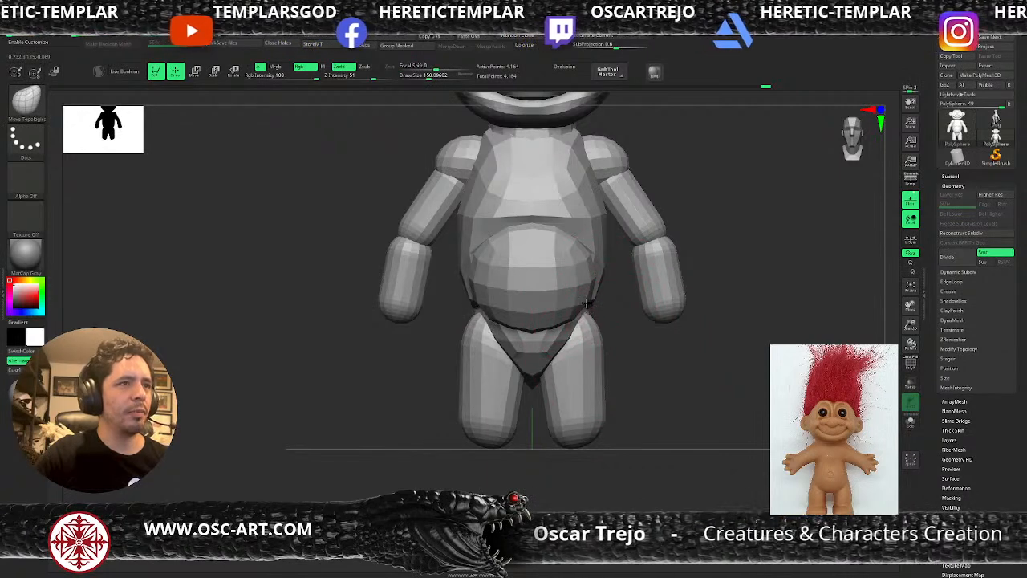
left_click_drag(604, 259, 599, 259)
left_click_drag(598, 217, 592, 218)
left_click_drag(683, 188, 675, 275, "alt")
key("]")
left_click_drag(587, 294, 570, 291)
mouse_move(674, 293)
left_mouse_down("alt")
mouse_move(669, 240)
mouse_move(583, 298)
mouse_move(672, 342)
mouse_move(743, 332)
mouse_move(704, 297)
mouse_move(669, 302)
mouse_move(682, 318)
left_mouse_up("alt")
Undo the last stroke and taper the forearms toward the wrists with the Move Topological brush
key("b")
key("m")
key("t")
key("ctrl+z")
key("s")
left_click_drag(687, 353, 696, 362)
key("s")
mouse_move(730, 307)
left_mouse_down("alt")
mouse_move(714, 266)
mouse_move(655, 233)
left_mouse_up("alt")
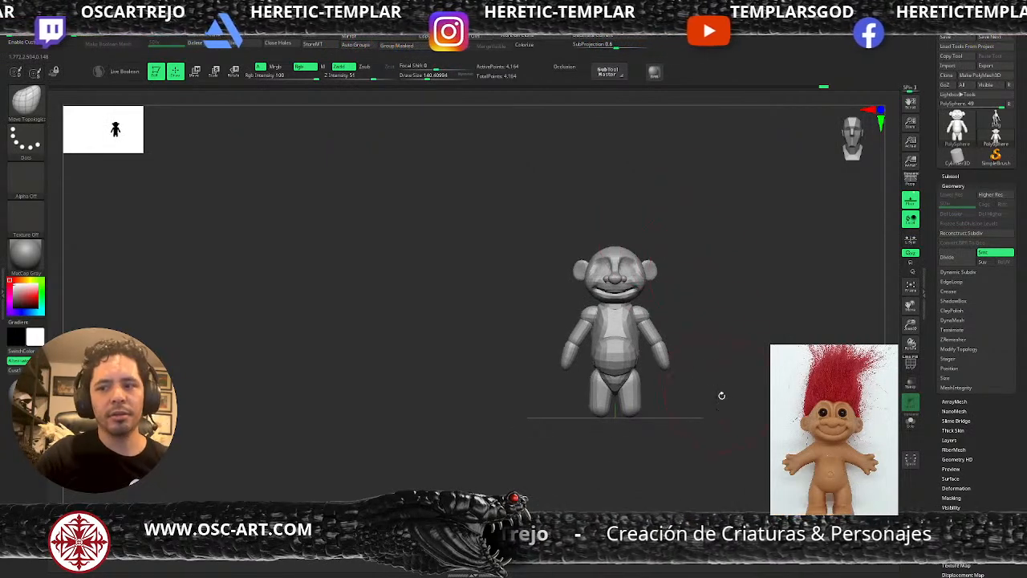
Insert a mirrored pair of capsules at the lower ends of the thighs as shins
mouse_move(722, 426)
left_mouse_down("alt")
mouse_move(722, 350)
mouse_move(628, 419)
mouse_move(656, 353)
left_mouse_up("alt")
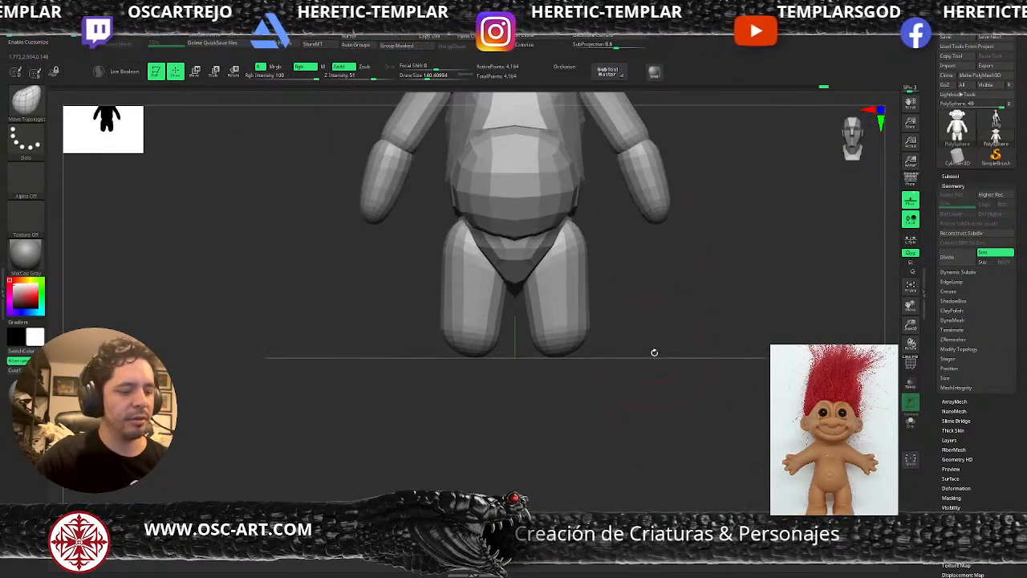
key("b")
key("i")
key("p")
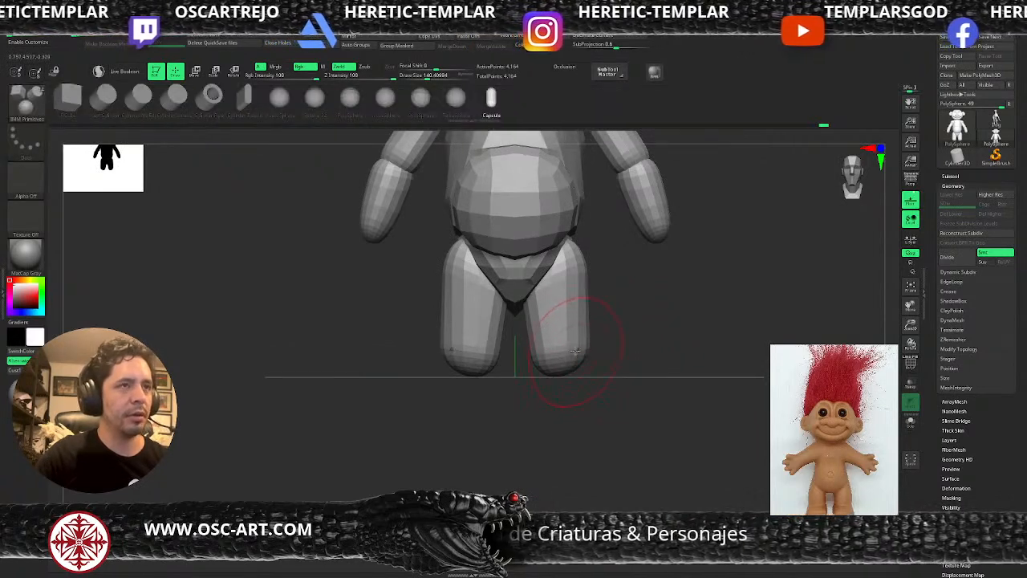
left_click_drag(557, 365, 558, 405)
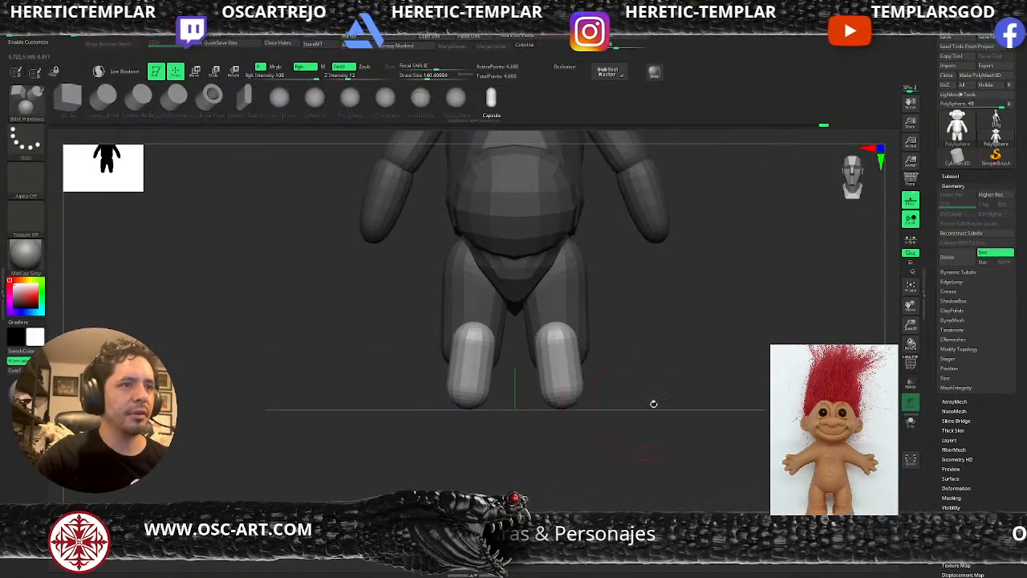
left_click_drag(637, 404, 579, 385, "shift")
Enlarge the shin capsules and place them directly below the thighs with the gizmo
key("w")
left_click_drag(585, 335, 732, 367)
mouse_move(624, 421)
left_mouse_down()
mouse_move(654, 397)
mouse_move(635, 414)
left_mouse_up()
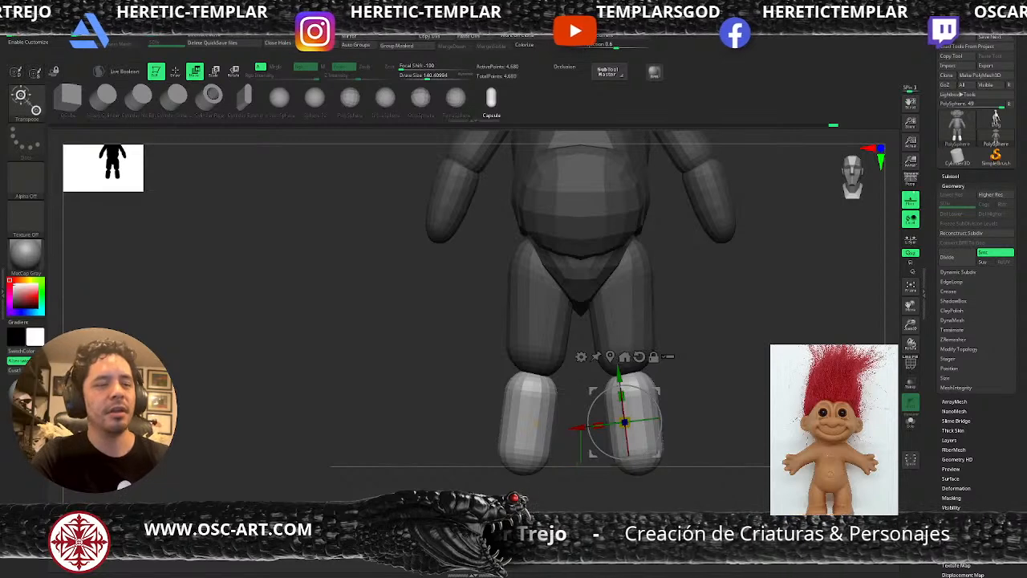
left_click_drag(624, 421, 669, 363)
mouse_move(701, 363)
left_mouse_down("shift")
mouse_move(660, 348)
mouse_move(701, 373)
left_mouse_up("shift")
key("q")
Adjust the shape of the shins' knee ends with the Move Topological brush
key("s")
left_click_drag(601, 447, 618, 443)
key("b")
key("m")
key("t")
left_click_drag(637, 370, 640, 365)
Align the shins with the thighs in side view using the gizmo
left_click_drag(698, 359, 658, 361)
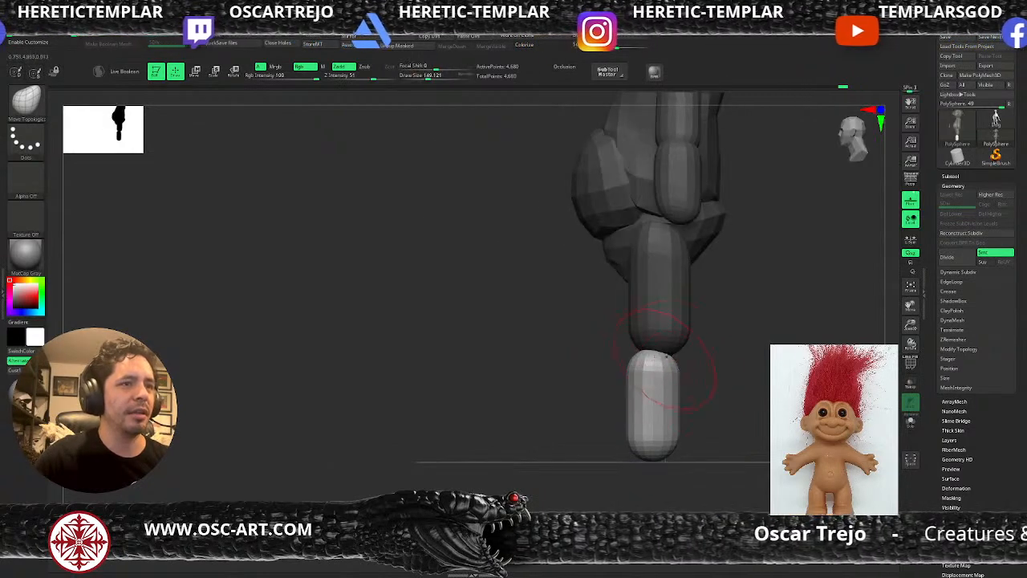
left_click_drag(734, 378, 651, 369)
key("w")
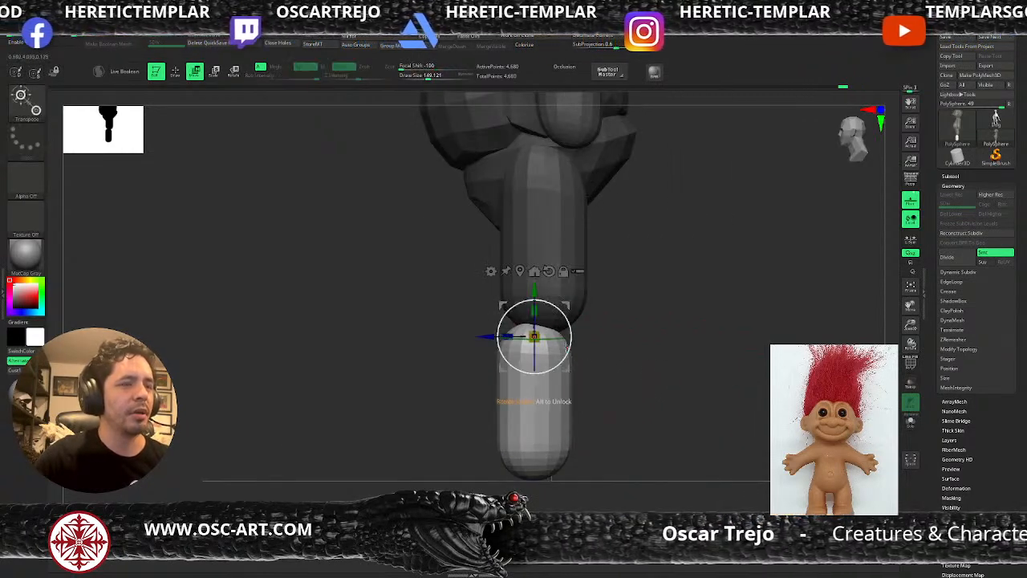
key("q")
left_click_drag(511, 332, 511, 342, "shift")
Insert a mirrored pair of primitives at the knees and switch them to PolySphere for kneecaps
key("b")
key("m")
key("v")
key("b")
key("i")
key("p")
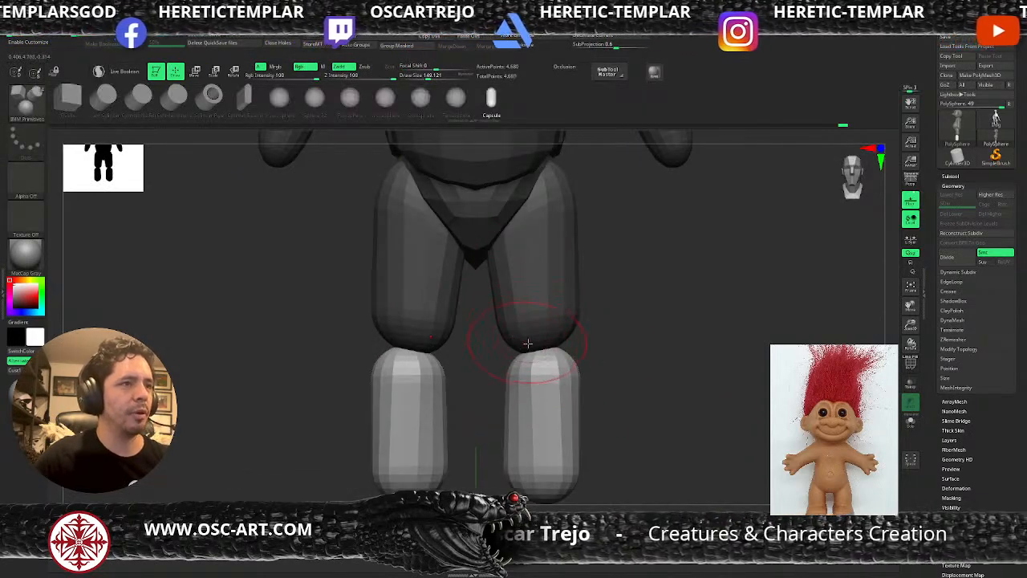
left_click_drag(530, 349, 537, 376)
key("w")
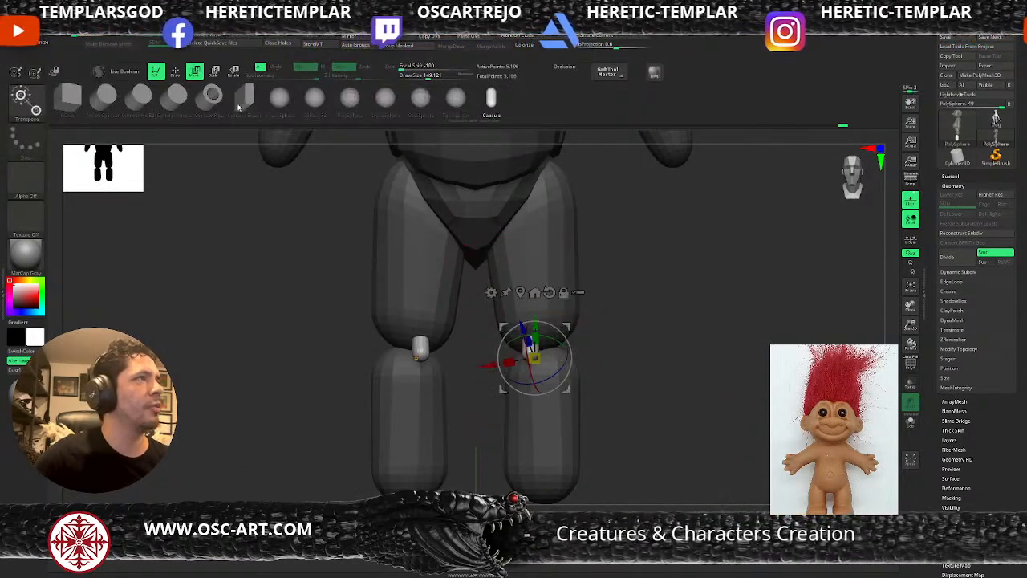
left_click(356, 104)
Center the gizmo on the kneecap spheres, then resize them and place them at the front of the knees
key("b")
key("m")
key("v")
left_click_drag(623, 311, 534, 315)
key("w")
left_click(549, 274, "alt")
left_click(520, 274)
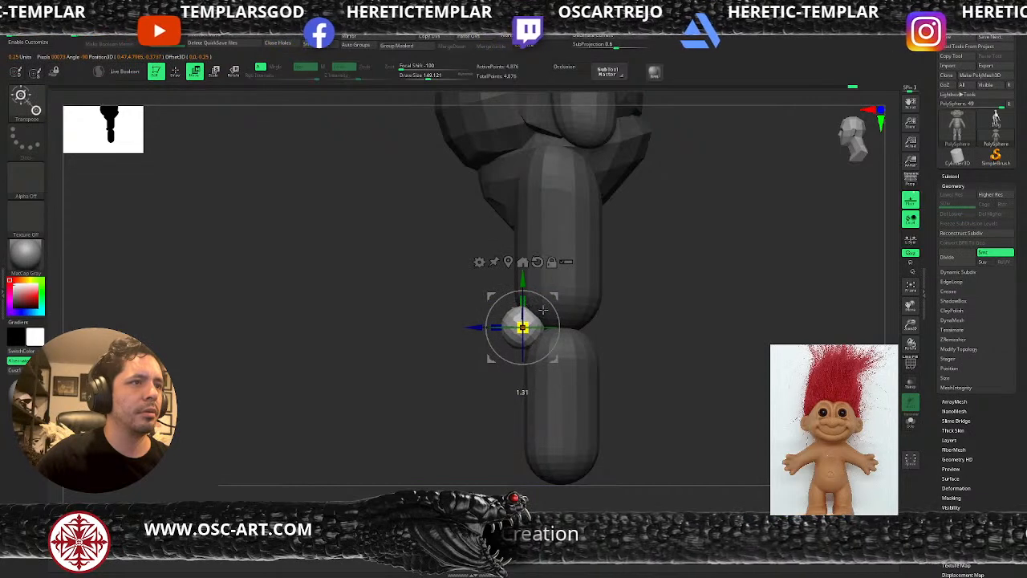
left_click_drag(433, 348, 470, 349, "shift")
key("q")
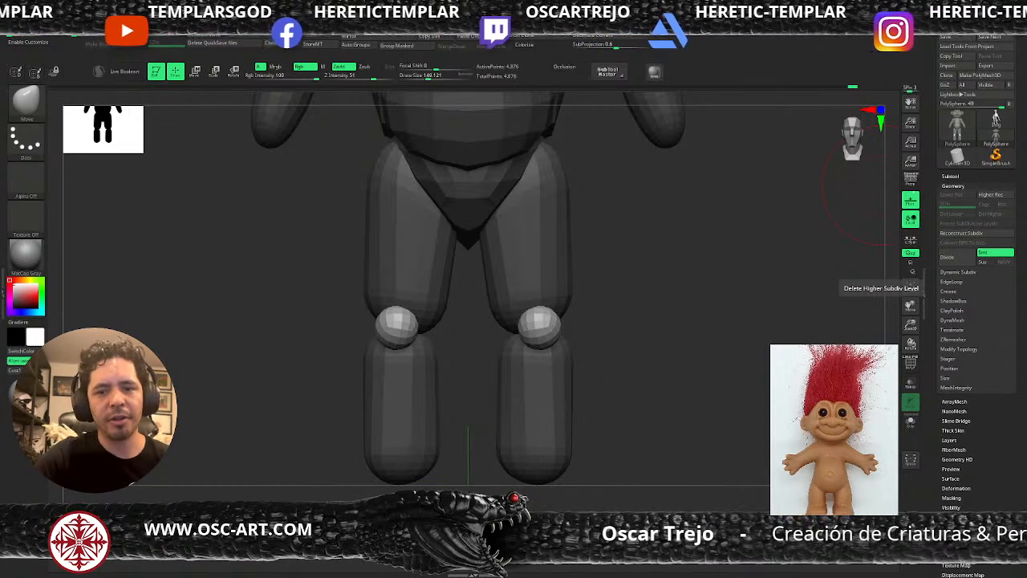
Tilt the kneecap spheres with the gizmo to follow the front of the knee joint
key("shift")
left_click_drag(636, 276, 626, 315, "alt")
key("w")
mouse_move(523, 328)
left_mouse_down()
mouse_move(554, 300)
mouse_move(527, 297)
left_mouse_up()
left_click_drag(692, 292, 592, 295)
Flatten and widen the kneecaps over the knee joints with the Move brush
key("q")
key("s")
left_click_drag(493, 322, 506, 327)
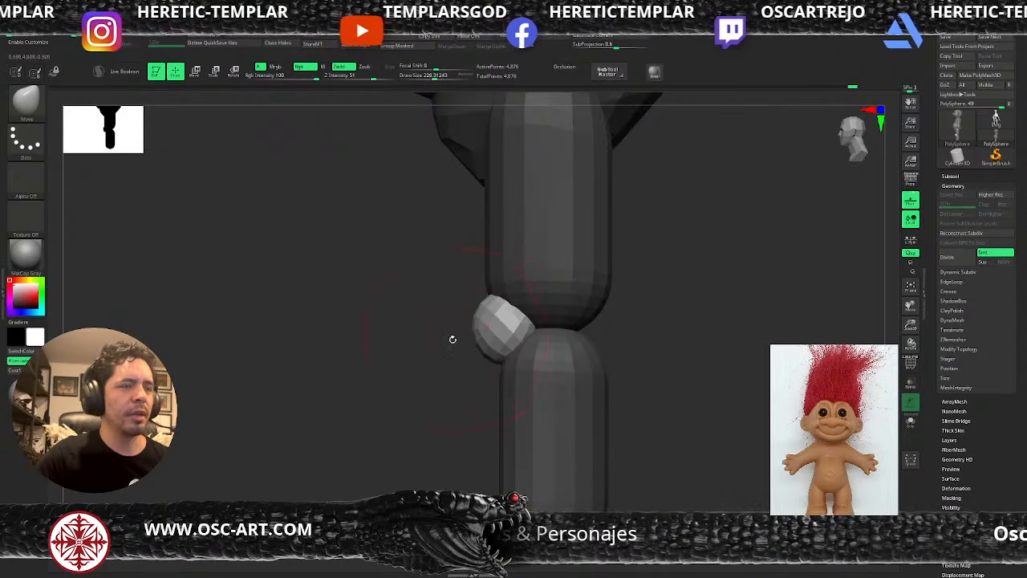
left_click_drag(450, 351, 529, 327)
mouse_move(631, 305)
left_mouse_down()
mouse_move(589, 321)
mouse_move(587, 305)
mouse_move(566, 320)
mouse_move(592, 329)
mouse_move(580, 316)
left_mouse_up()
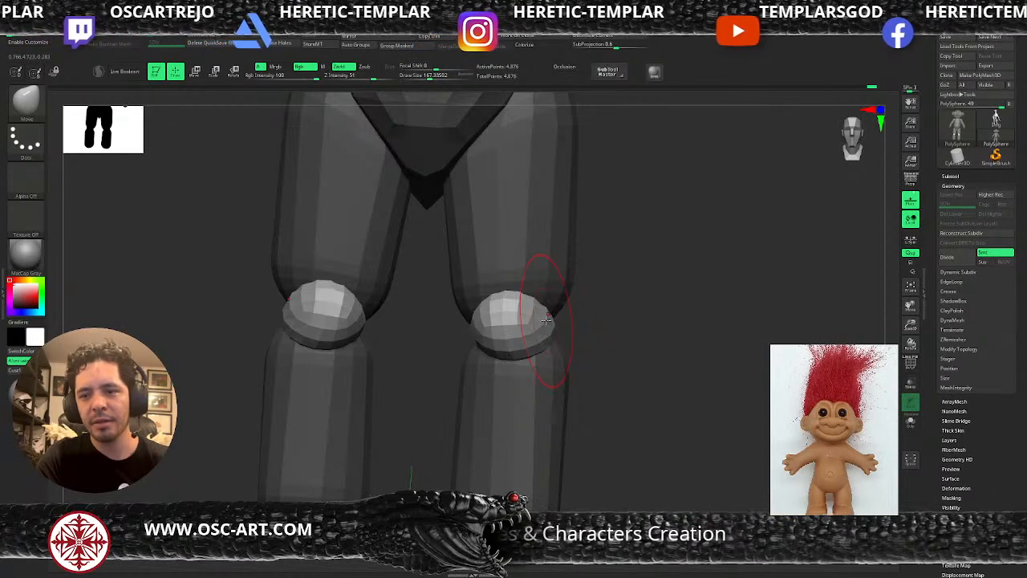
Taper the back of the thighs toward the knees with an enlarged Move Topological brush, working in side view
mouse_move(619, 257)
left_mouse_down()
mouse_move(639, 252)
mouse_move(615, 218)
mouse_move(587, 257)
mouse_move(621, 261)
left_mouse_up()
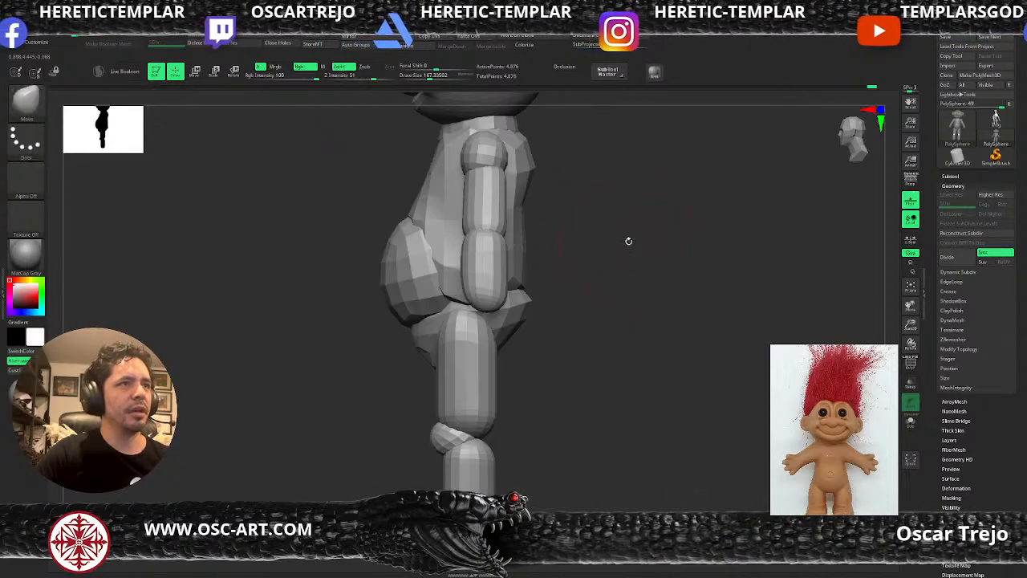
left_click_drag(617, 219, 640, 268)
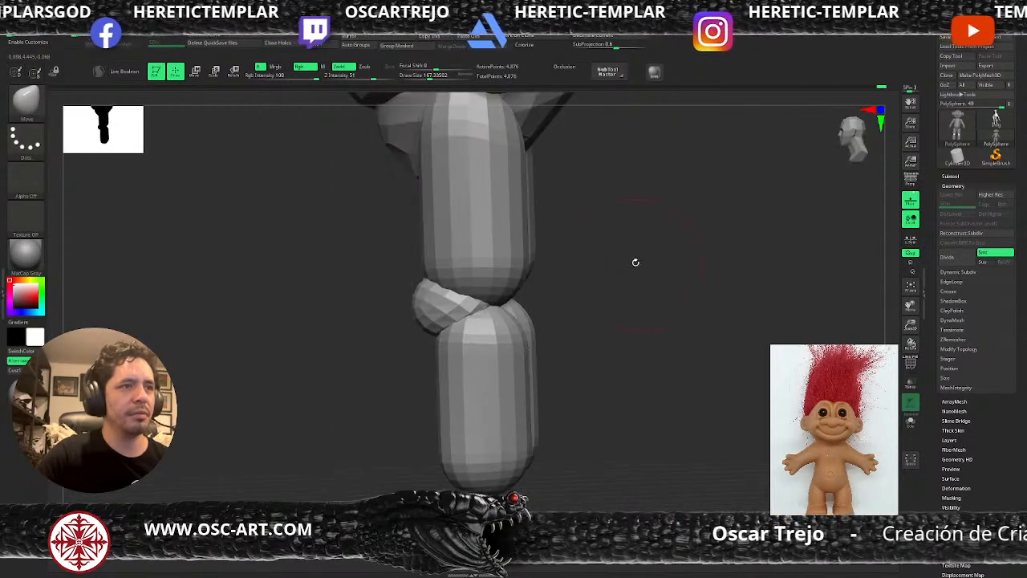
key("b")
key("m")
key("t")
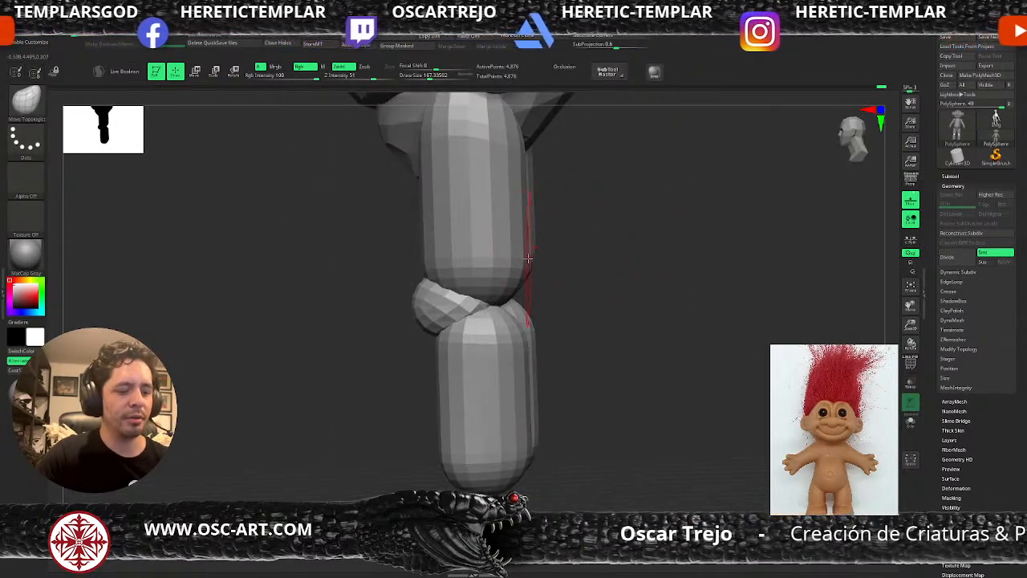
key("s")
left_click_drag(515, 283, 499, 297)
left_click_drag(621, 268, 597, 294)
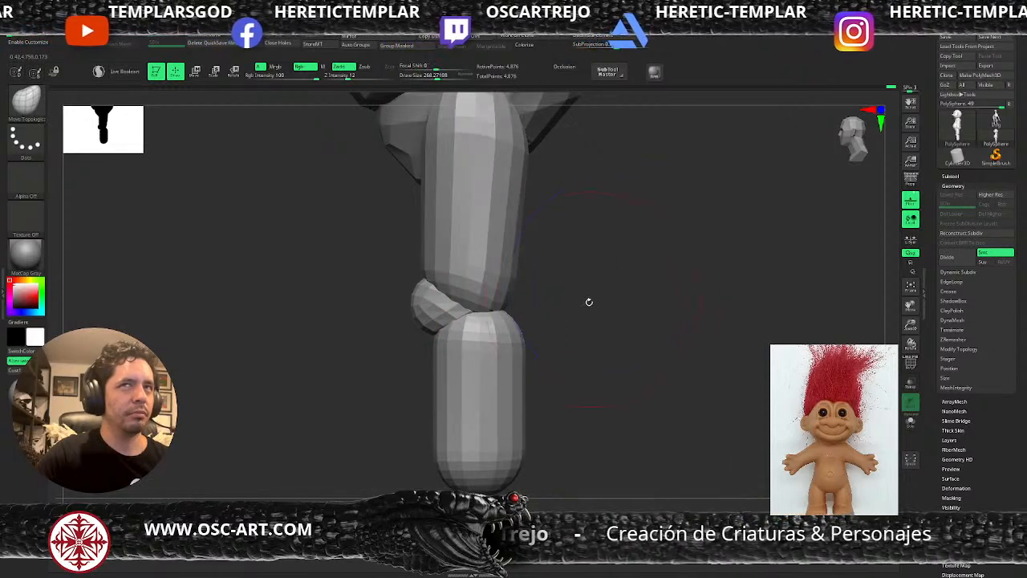
Slim and shift the lower legs forward beneath the knees in side view with Move Topological
left_click_drag(521, 326, 503, 328)
key("s")
left_click_drag(482, 411, 491, 412)
left_click_drag(524, 360, 511, 359)
left_click_drag(480, 440, 473, 440)
key("s")
left_click_drag(466, 347, 457, 347)
Adjust the lower leg shape with the Move brush, then return to Move Topological with the whole figure framed
left_click_drag(385, 425, 442, 374)
left_click_drag(561, 321, 538, 385, "alt")
key("b")
key("m")
key("v")
mouse_move(452, 407)
left_mouse_down()
mouse_move(432, 378)
mouse_move(436, 385)
mouse_move(416, 382)
left_mouse_up()
key("s")
key("b")
key("m")
key("t")
mouse_move(506, 369)
left_mouse_down()
mouse_move(467, 375)
mouse_move(595, 312)
mouse_move(605, 319)
mouse_move(592, 324)
mouse_move(603, 305)
mouse_move(596, 345)
mouse_move(590, 326)
left_mouse_up()
key("f")
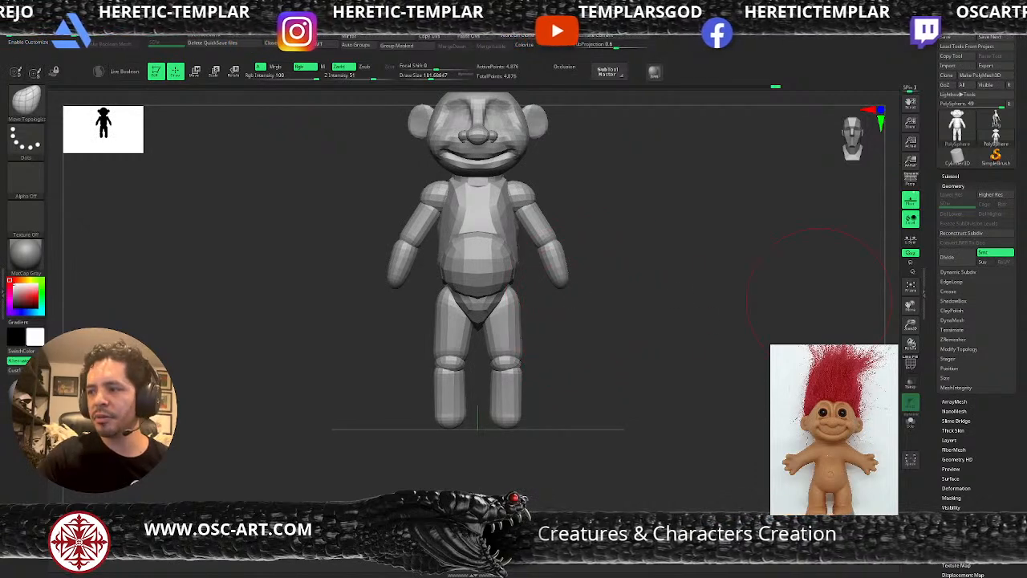
Examine the blocked-out figure's overall proportions from the front, side and three-quarter views
left_click_drag(658, 227, 634, 214, "alt")
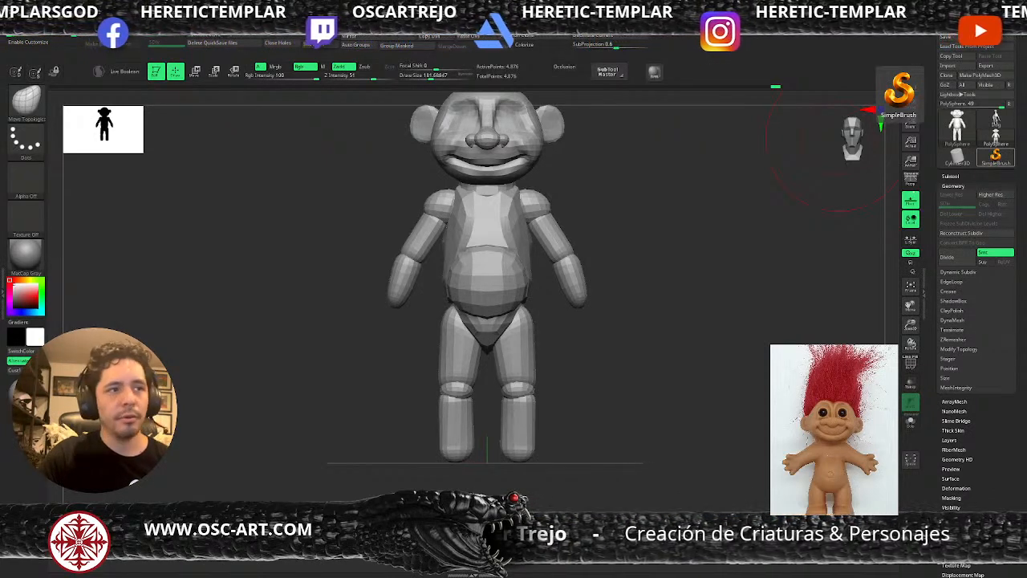
left_click_drag(643, 408, 654, 345, "alt")
left_click_drag(605, 390, 552, 337, "shift")
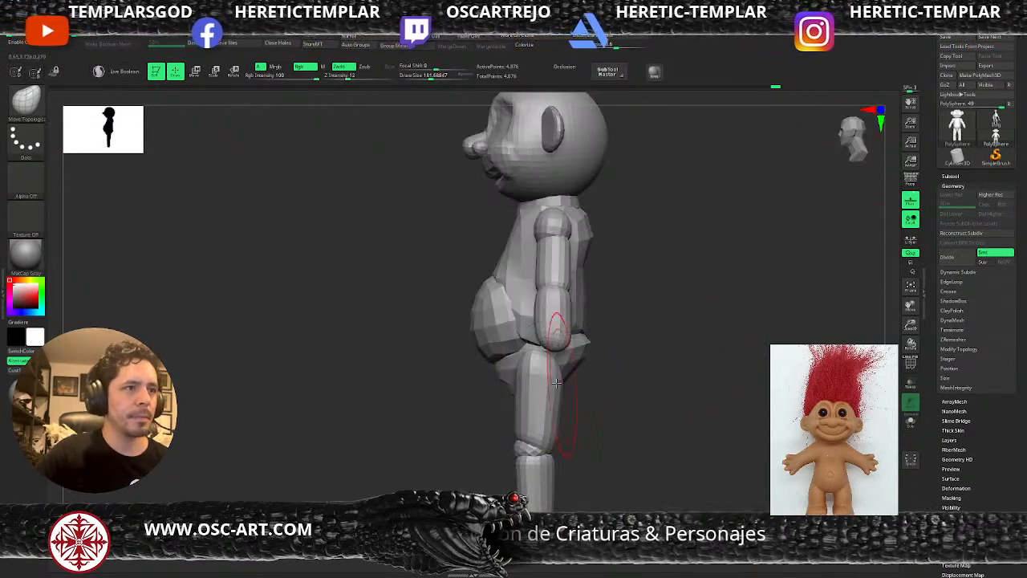
left_click_drag(663, 382, 640, 388)
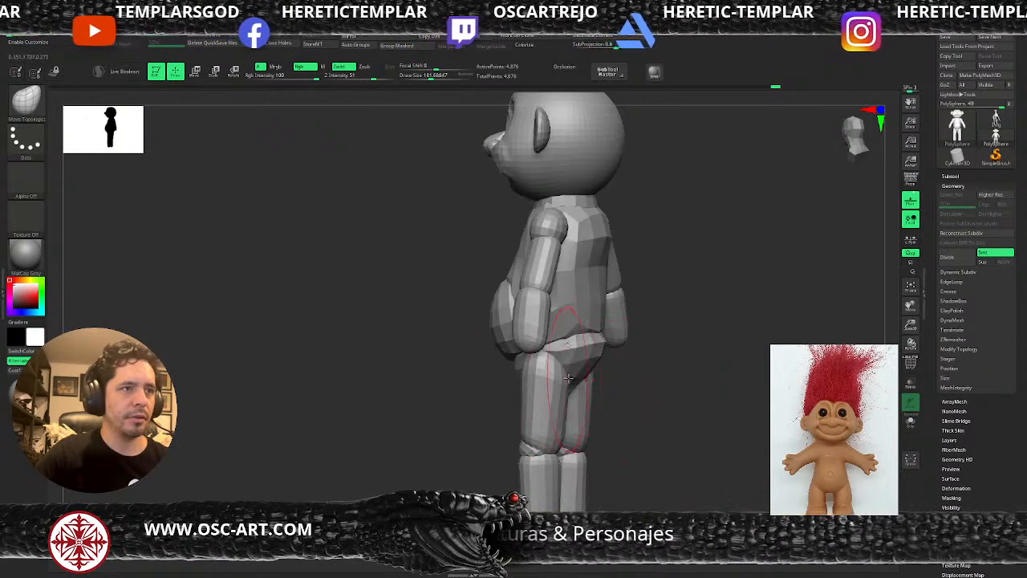
left_click_drag(472, 379, 536, 381)
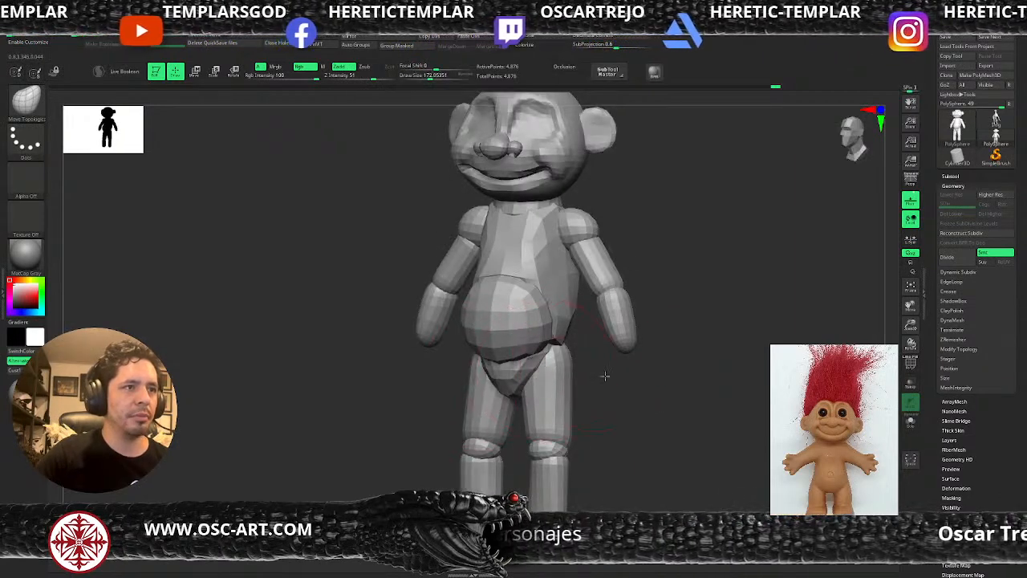
left_click_drag(602, 372, 631, 373, "shift")
left_click_drag(575, 355, 619, 331)
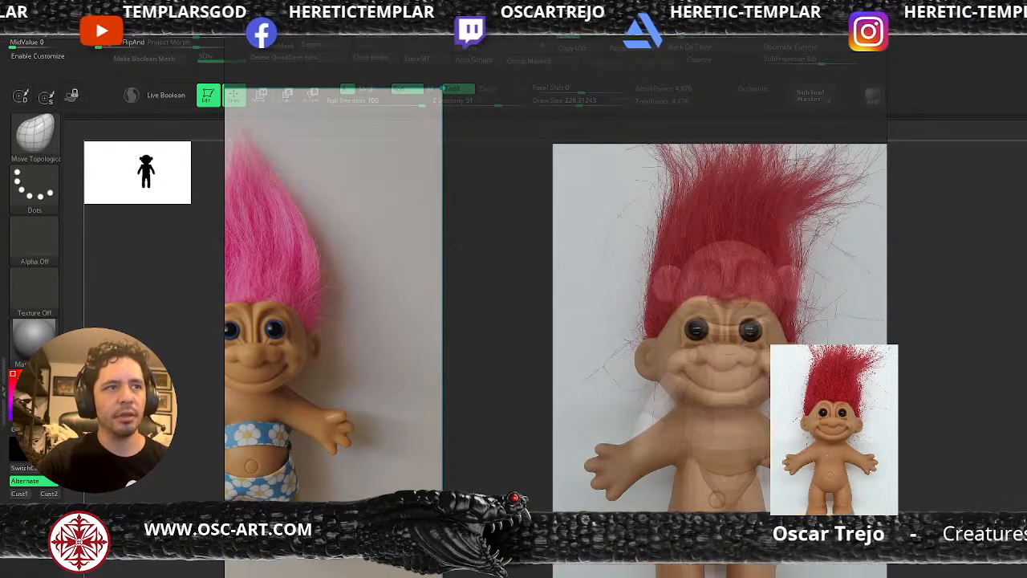
Make the troll reference board respond to the mouse and lower its opacity so the model shows through
key("ctrl+t")
scroll(556, 297, "down", 1, "ctrl+alt")
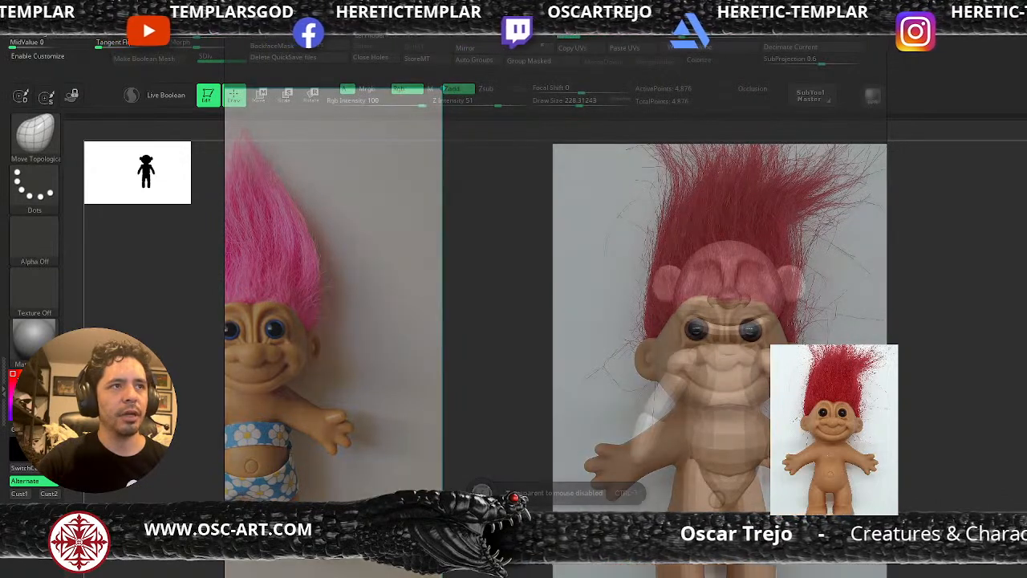
scroll(555, 297, "up", 6, "ctrl+alt")
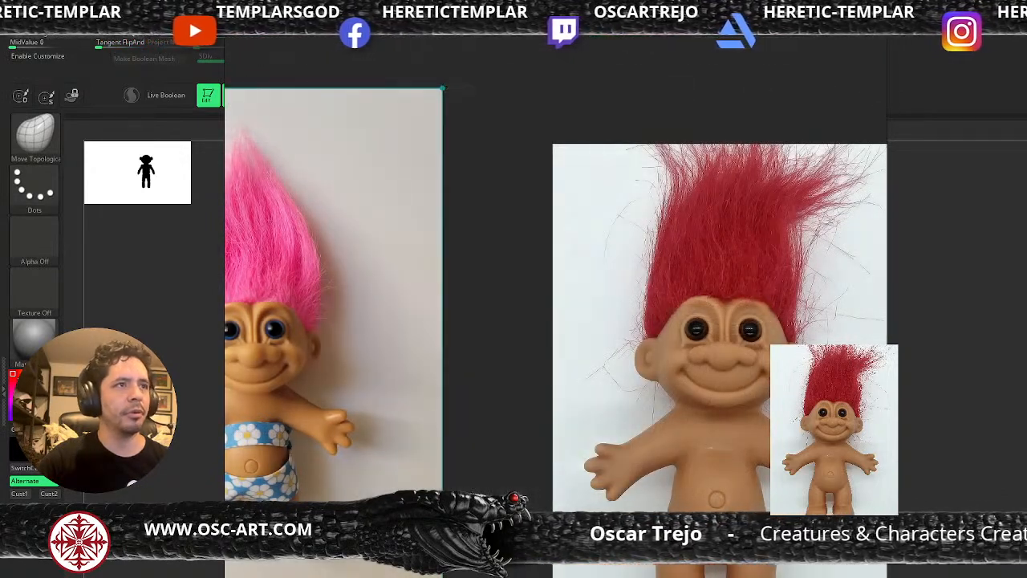
scroll(556, 297, "down", 5, "ctrl+alt")
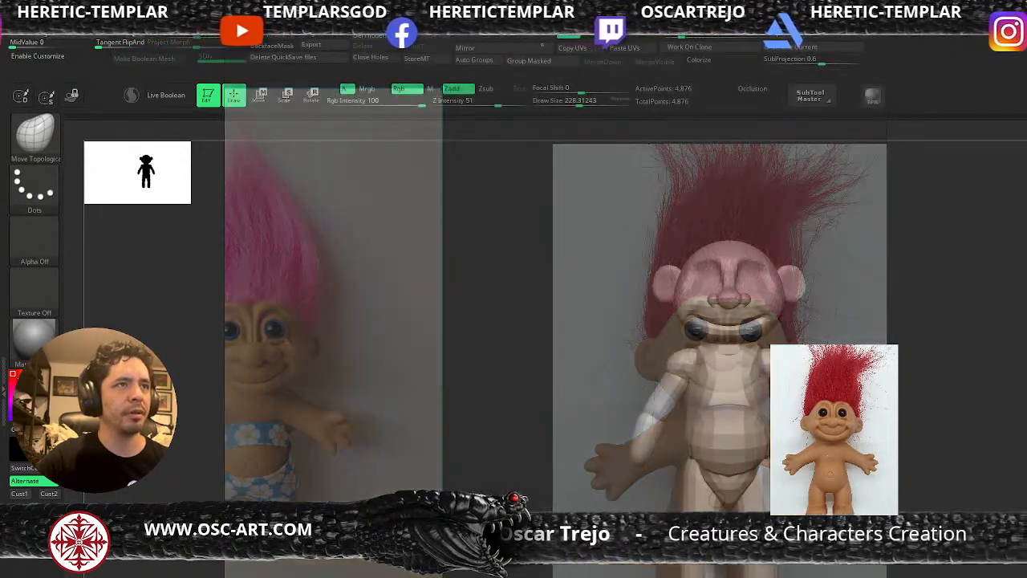
Zoom, resize and reposition the translucent reference board so the red-haired troll photo overlaps the model
right_click_drag(666, 420, 498, 403)
scroll(581, 478, "down", 3)
scroll(600, 487, "up", 3)
scroll(498, 403, "up", 2)
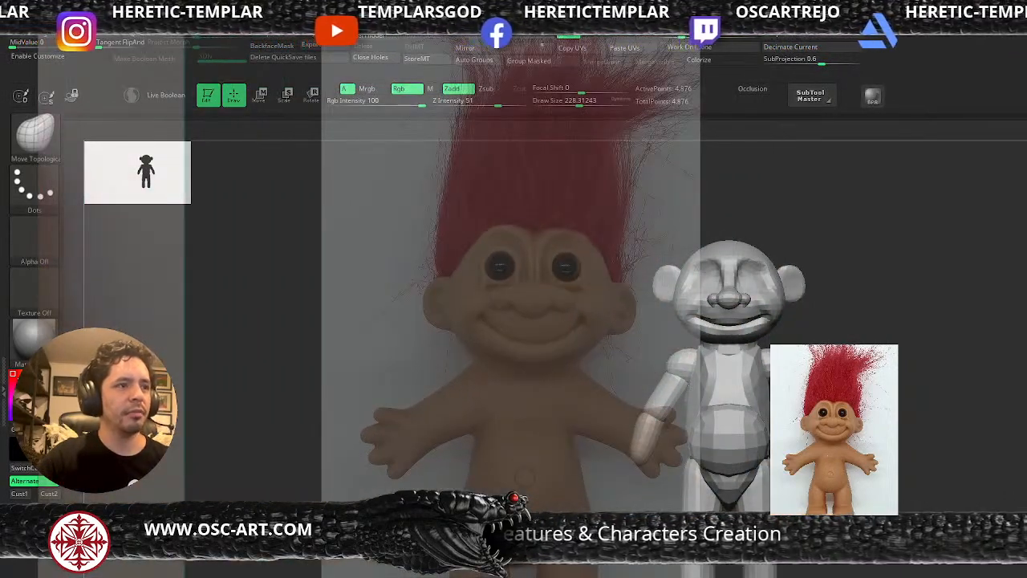
left_click_drag(701, 482, 730, 482)
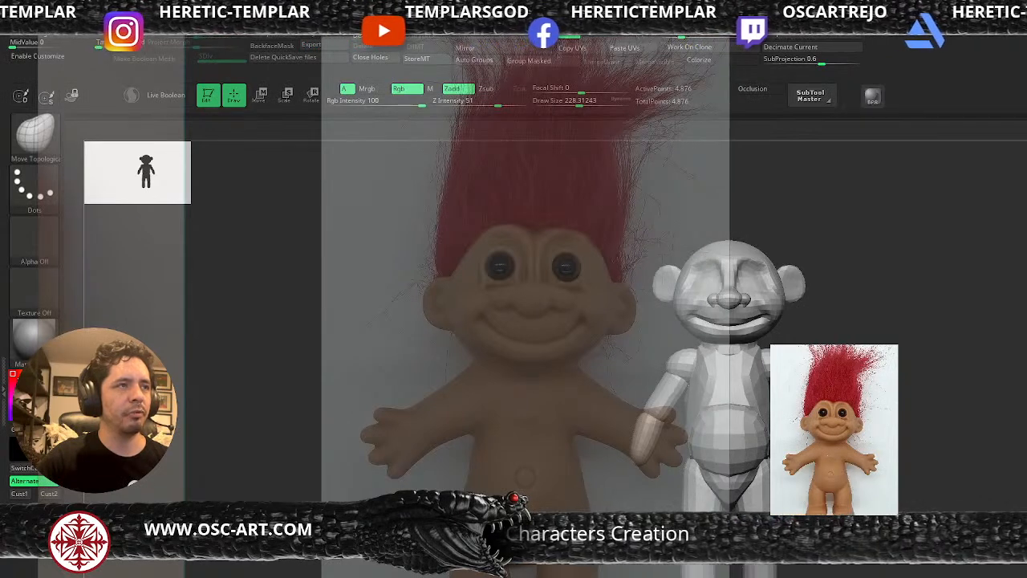
middle_click_drag(592, 486, 612, 531)
scroll(613, 531, "down", 2)
right_click_drag(612, 531, 748, 495)
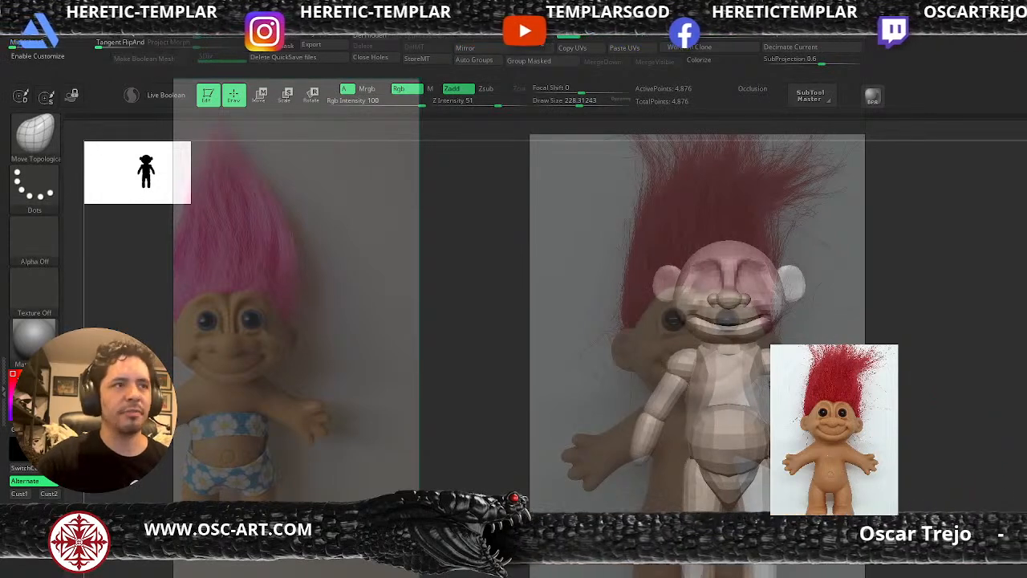
Align the model's head in size and position with the red-haired troll's face in the overlay
right_click_drag(723, 337, 722, 402, "ctrl")
right_click_drag(722, 240, 727, 341, "alt")
mouse_move(1016, 392)
right_mouse_down("ctrl")
mouse_move(1014, 400)
mouse_move(1012, 380)
mouse_move(1017, 395)
right_mouse_up("ctrl")
Pull the jaw and cheeks inward with Move Topological to follow the red-haired troll's face outline
key("bracketleft")
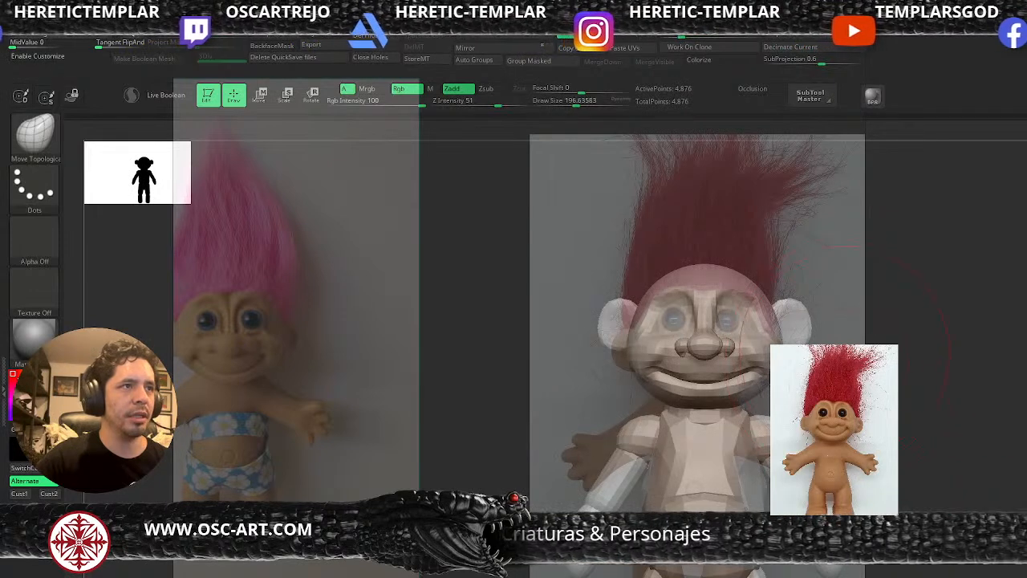
key("s")
left_click_drag(780, 386, 775, 386)
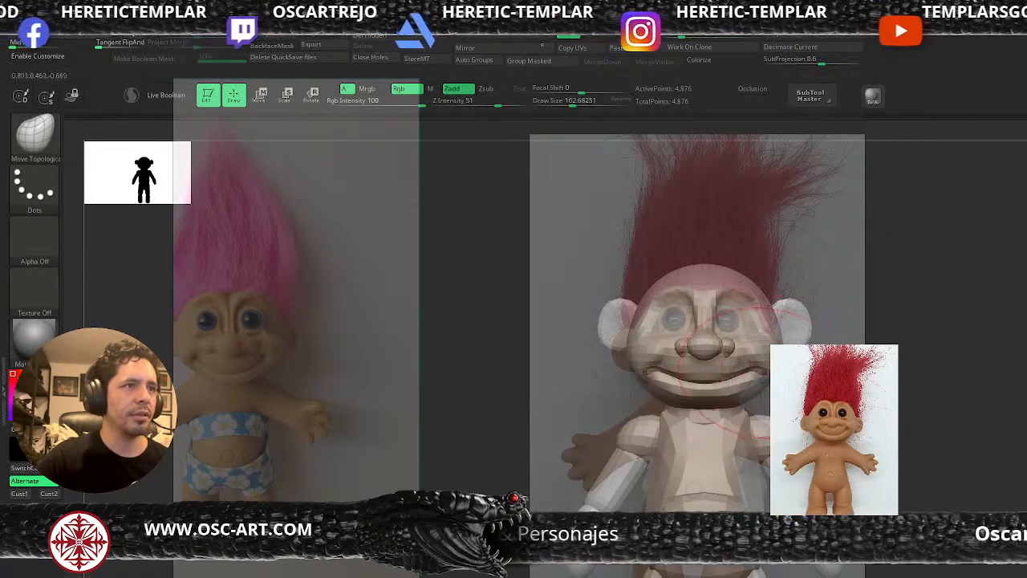
left_click(766, 365, "ctrl+shift")
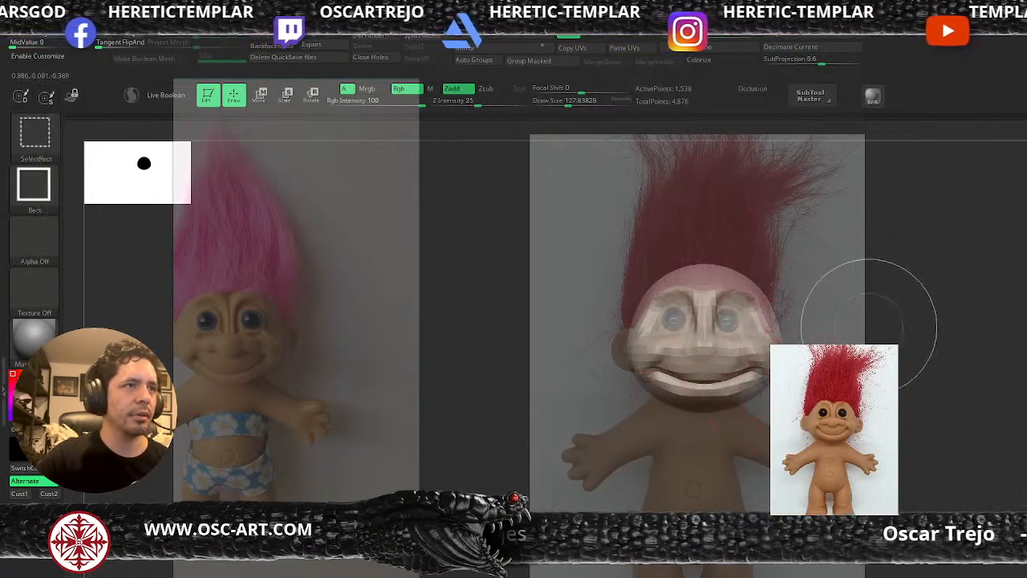
left_click(848, 298, "ctrl+shift")
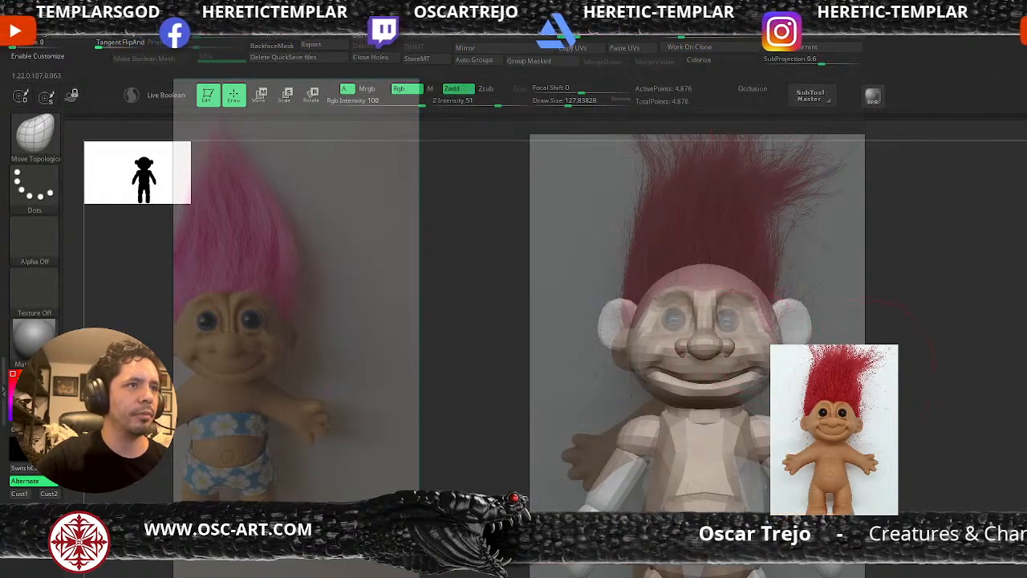
key("bracketleft")
mouse_move(764, 369)
left_mouse_down()
mouse_move(757, 362)
mouse_move(714, 380)
mouse_move(729, 376)
mouse_move(747, 399)
left_mouse_up()
key("bracketleft")
key("bracketright")
key("bracketleft")
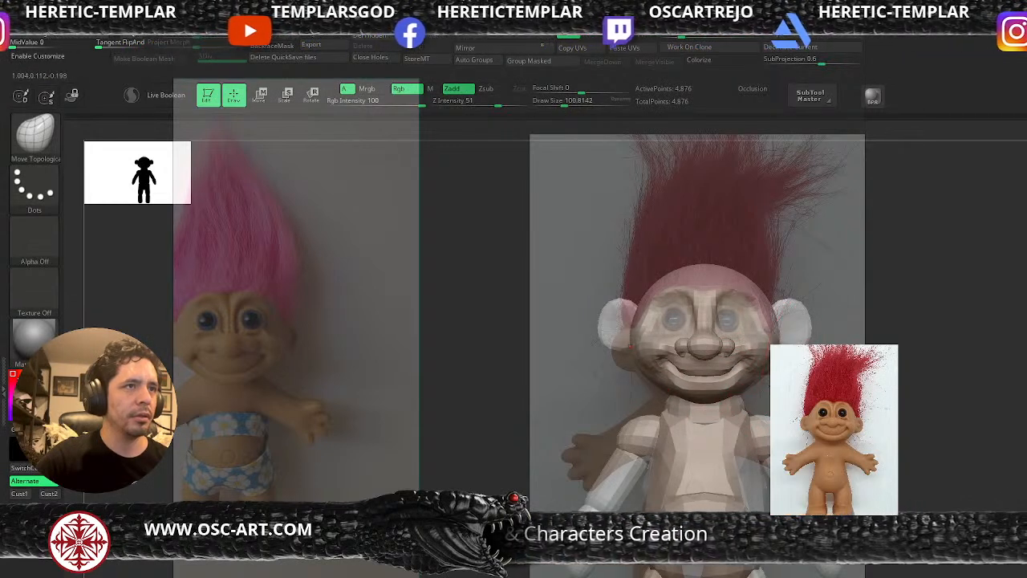
Isolate the head piece and mask every other part of the body, leaving only the head editable
key("ctrl+shift")
left_click(763, 326, "ctrl+shift")
left_click_drag(1025, 227, 522, 461, "ctrl")
left_click(963, 361, "ctrl+shift")
left_click(923, 324, "ctrl")
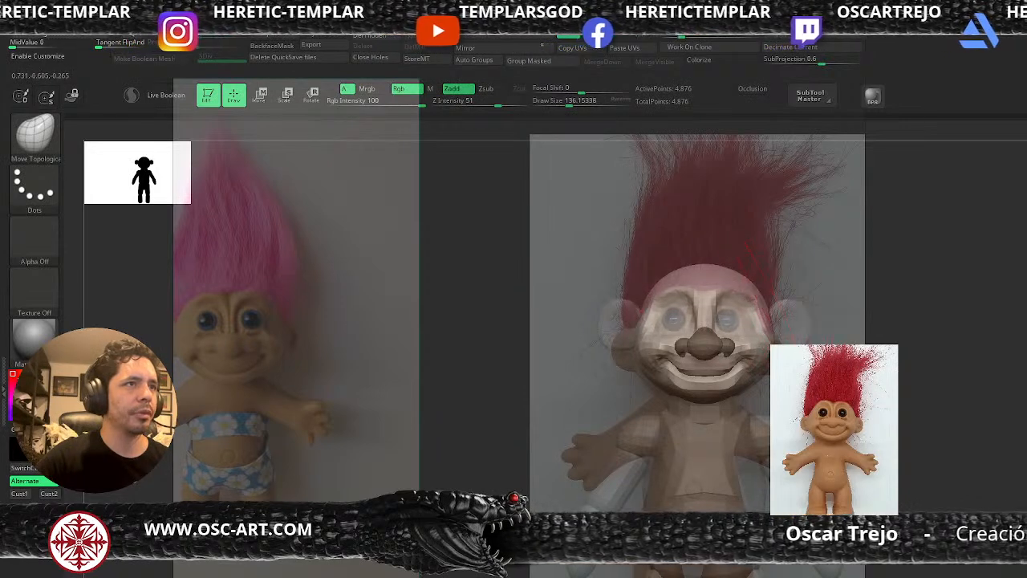
Lower the top of the skull and adjust the sides of the head to match the overlaid face
key("]")
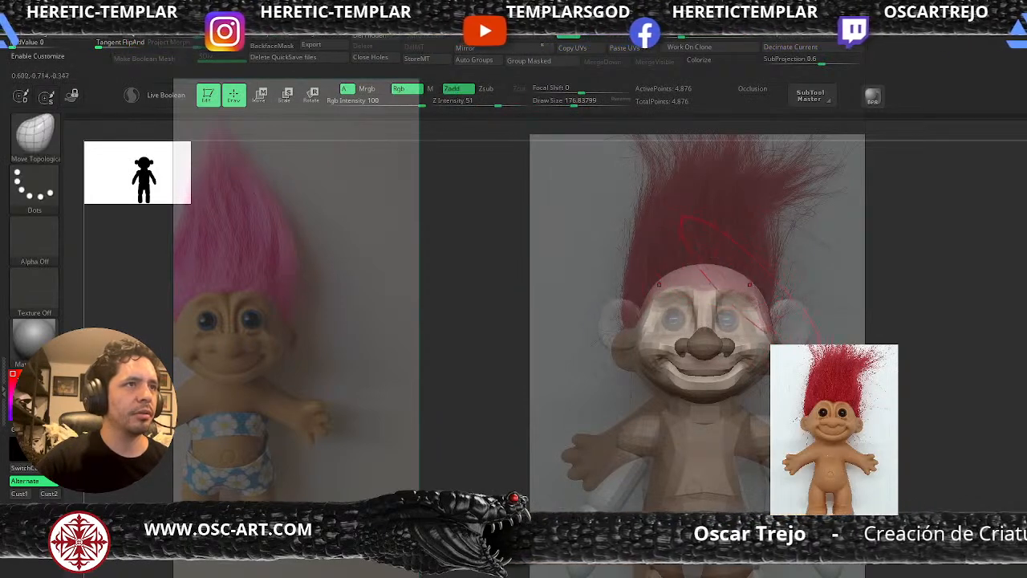
key("[")
key("[")
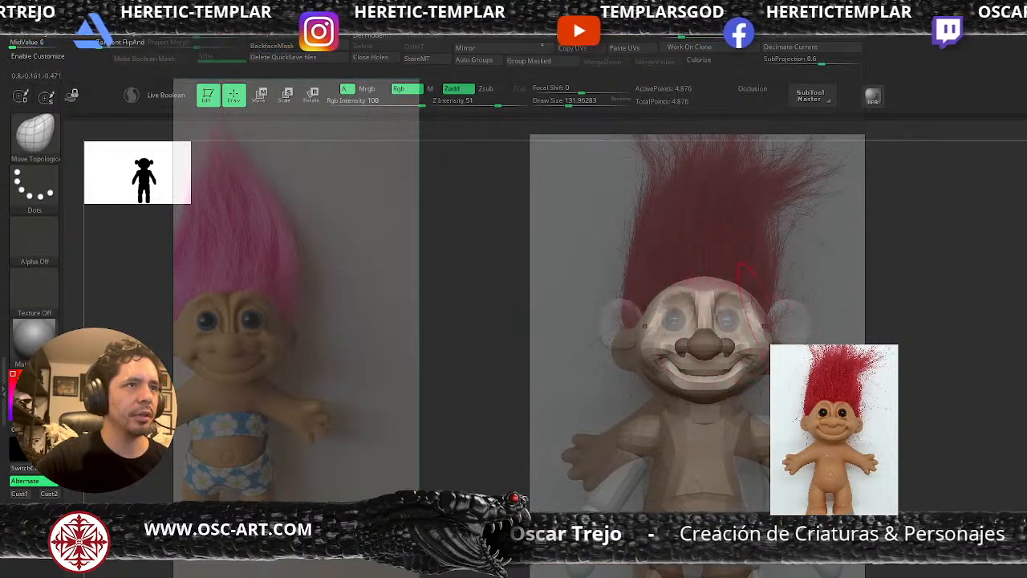
key("[")
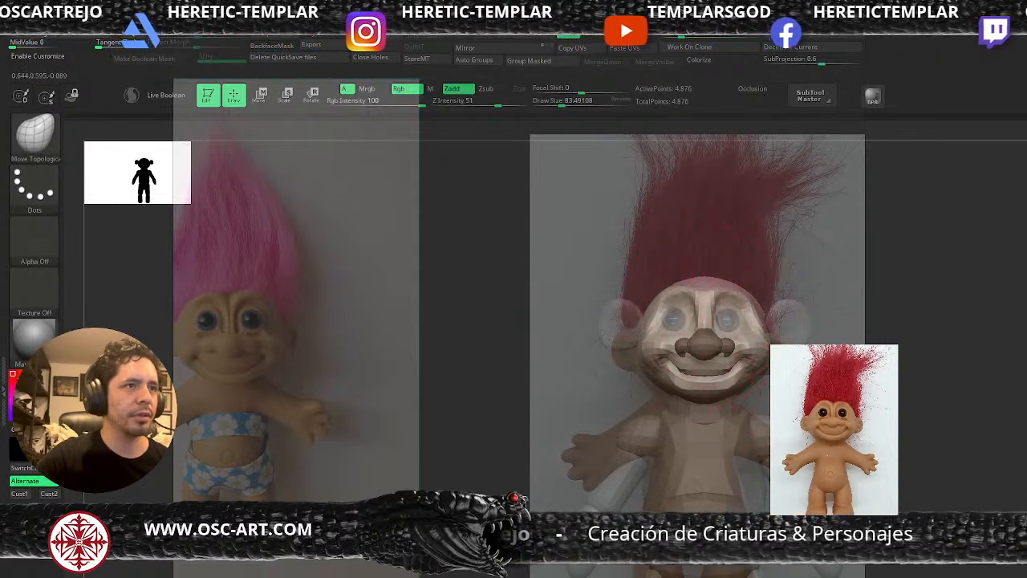
mouse_move(883, 379)
left_mouse_down()
mouse_move(867, 383)
mouse_move(860, 363)
left_mouse_up()
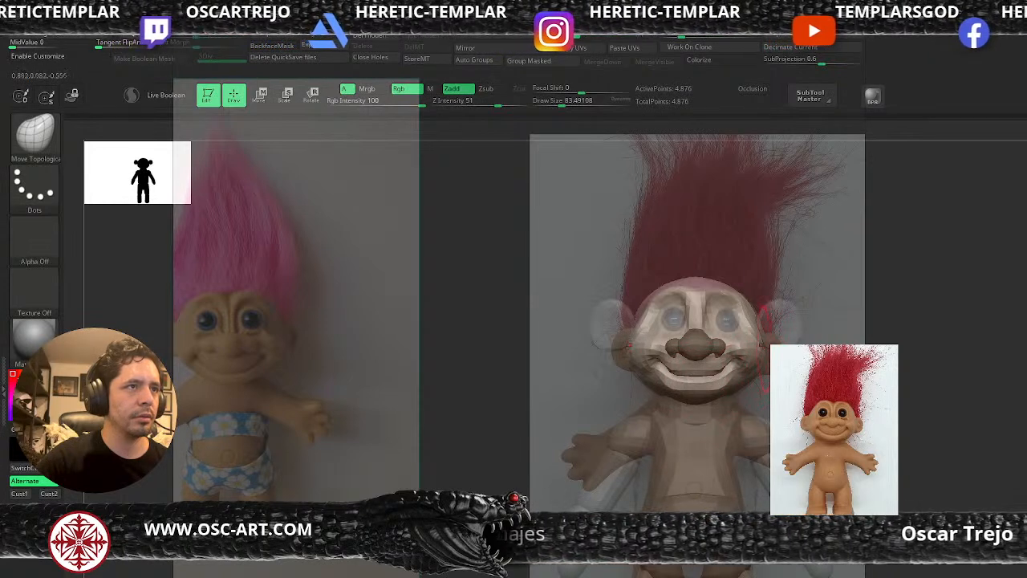
Clear the mask, isolate the ears and mask the rest of the figure so only the ears are editable
left_click_drag(924, 338, 905, 349, "ctrl")
left_click(784, 323, "ctrl+shift")
left_click_drag(1001, 245, 980, 255, "ctrl")
left_click(980, 257, "ctrl")
left_click(982, 356, "ctrl+shift")
left_click(987, 351, "ctrl")
Shrink and reposition both ears with the gizmo, then shape them with the Move brush to match the reference
key("w")
left_click_drag(835, 403, 795, 309, "alt")
key("ctrl+z")
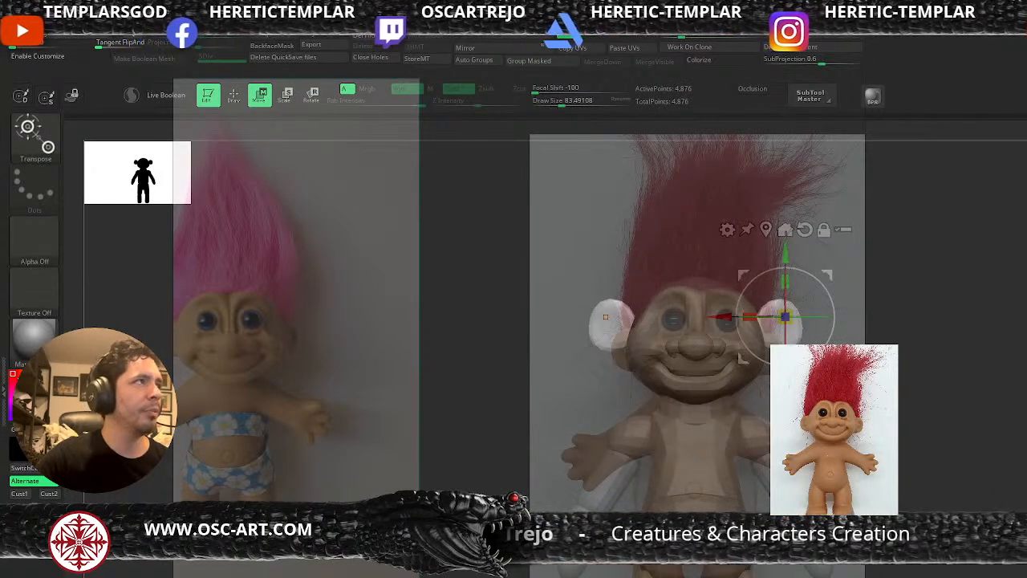
left_click(71, 96)
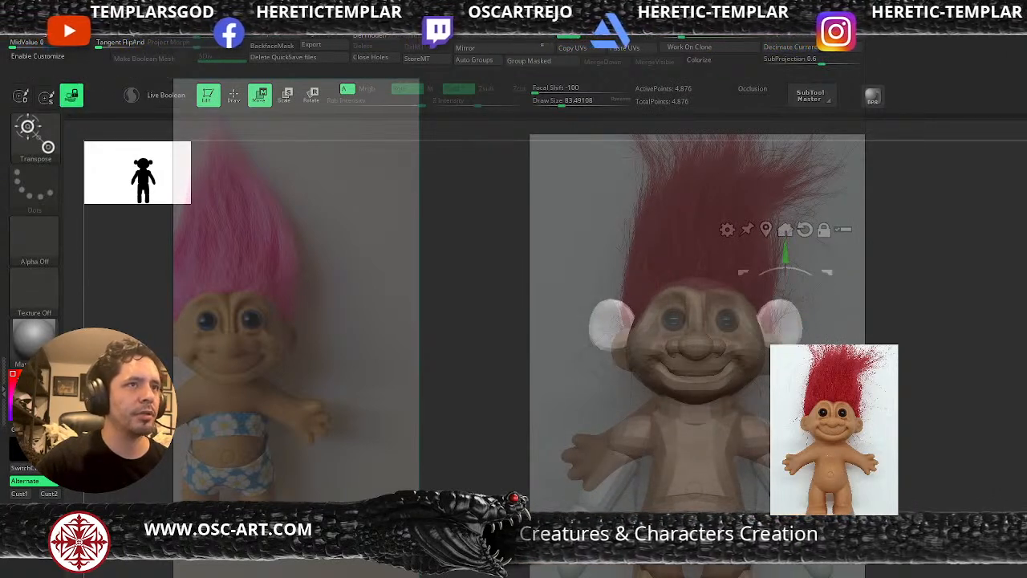
left_click_drag(828, 273, 811, 299)
key("q")
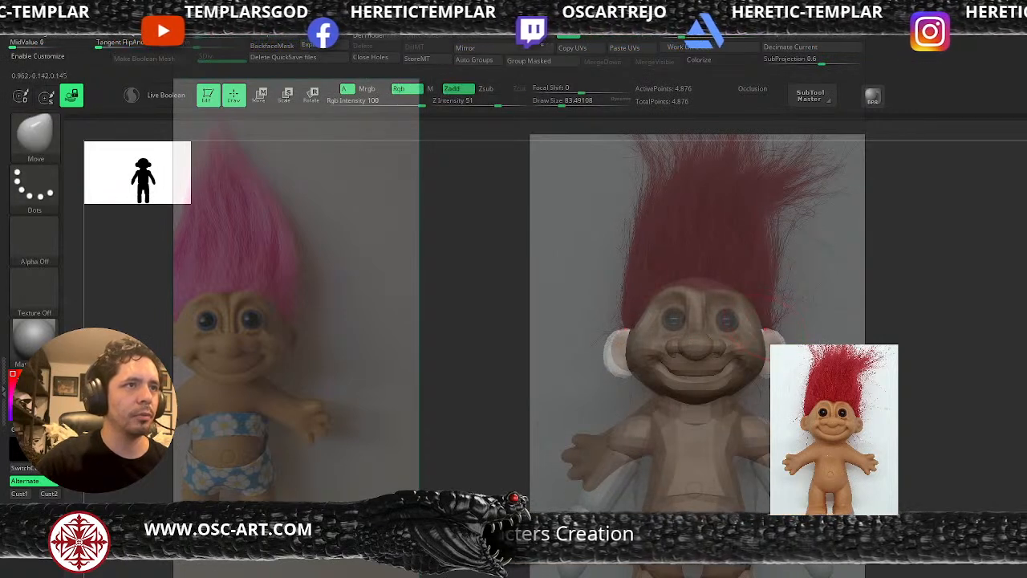
left_click_drag(774, 337, 781, 351)
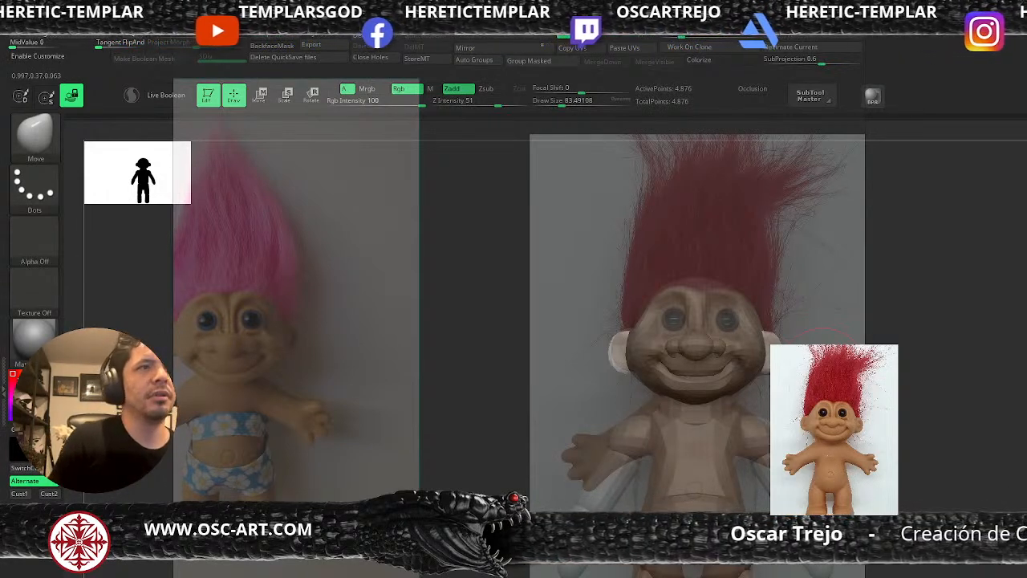
Mask everything except the neck piece and raise it further into the base of the head with the gizmo
left_click_drag(945, 412, 969, 390, "ctrl")
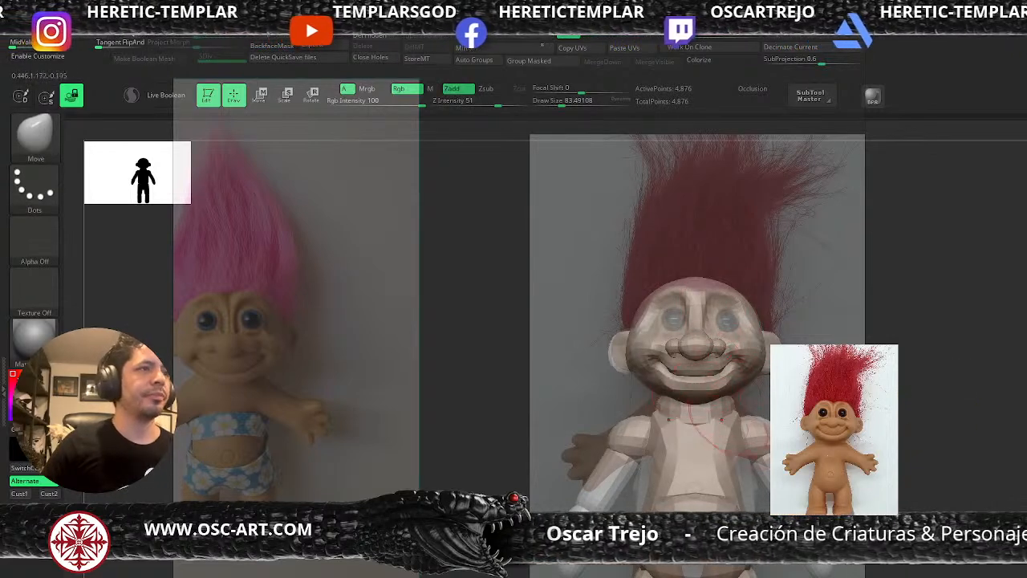
left_click(695, 409, "ctrl+shift")
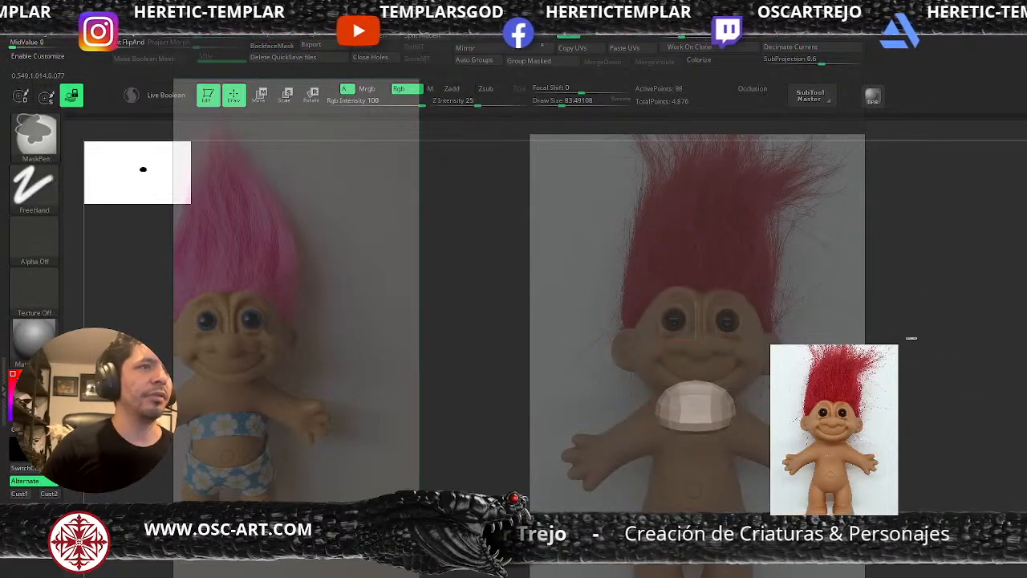
left_click(917, 436, "ctrl+shift")
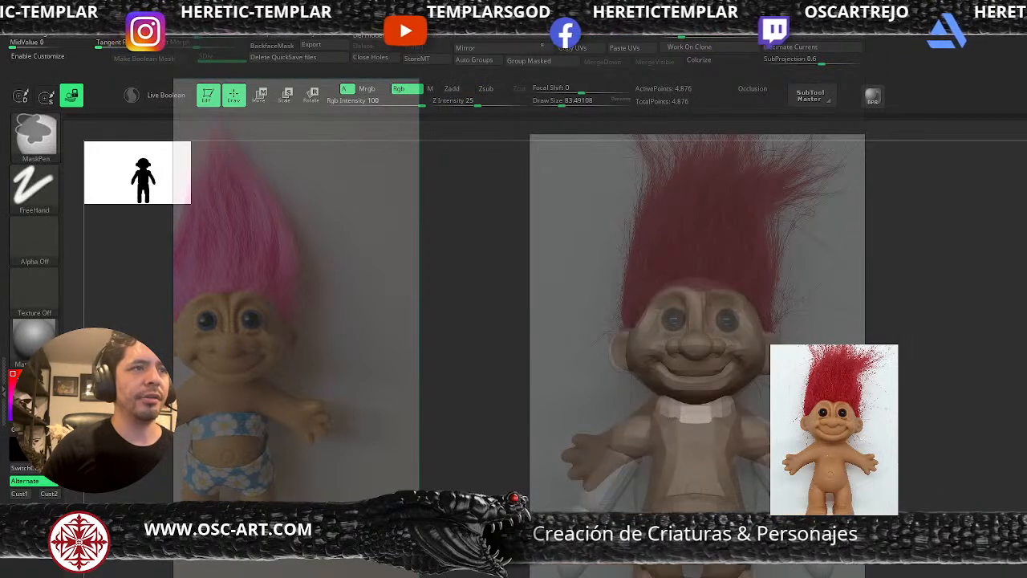
key("w")
left_click(752, 256, "alt")
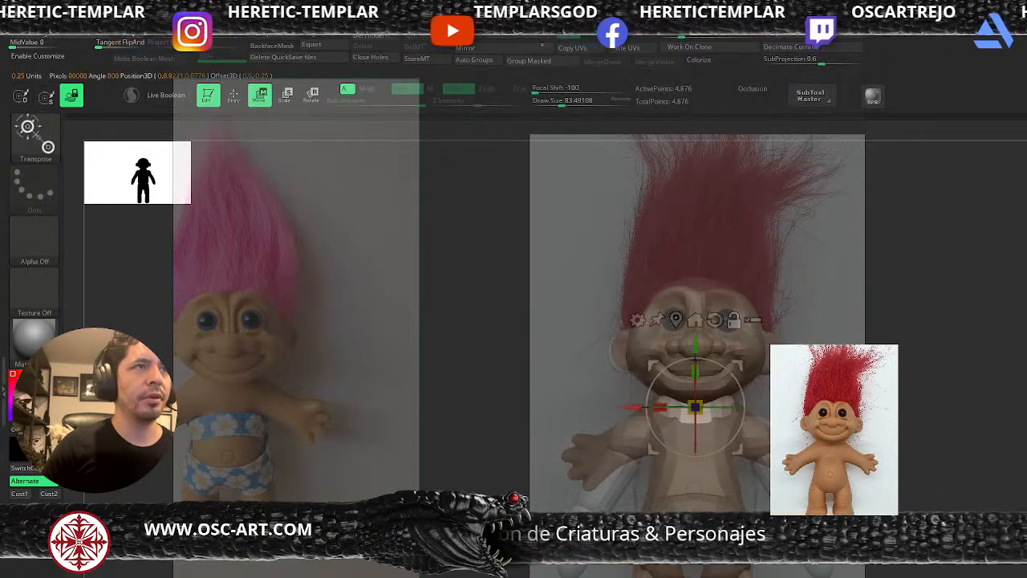
left_click_drag(695, 344, 695, 325)
key("q")
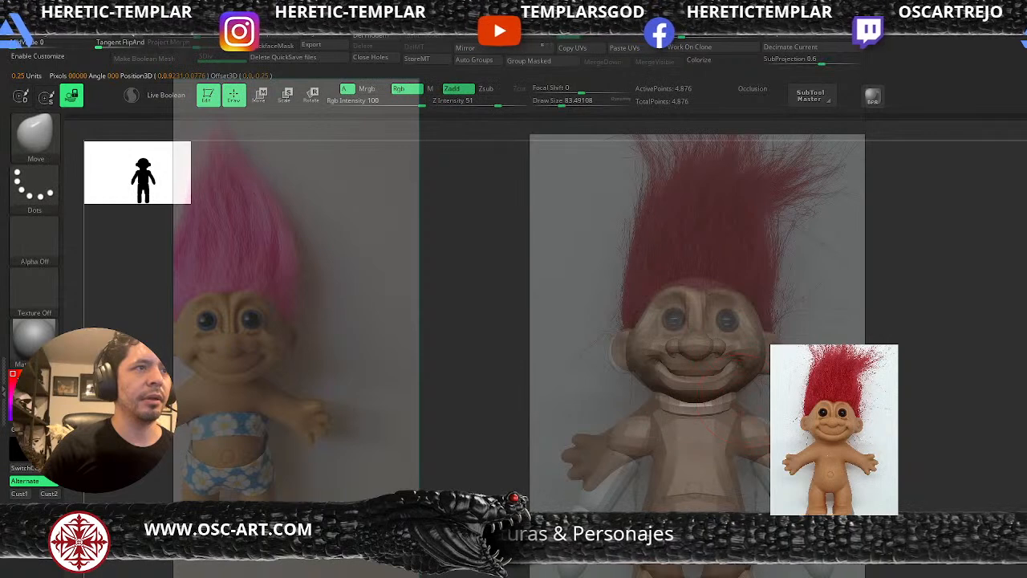
Mask everything except the chest piece, raise and shrink it with the gizmo to fit the reference torso, and clear the mask
left_click(936, 378, "ctrl")
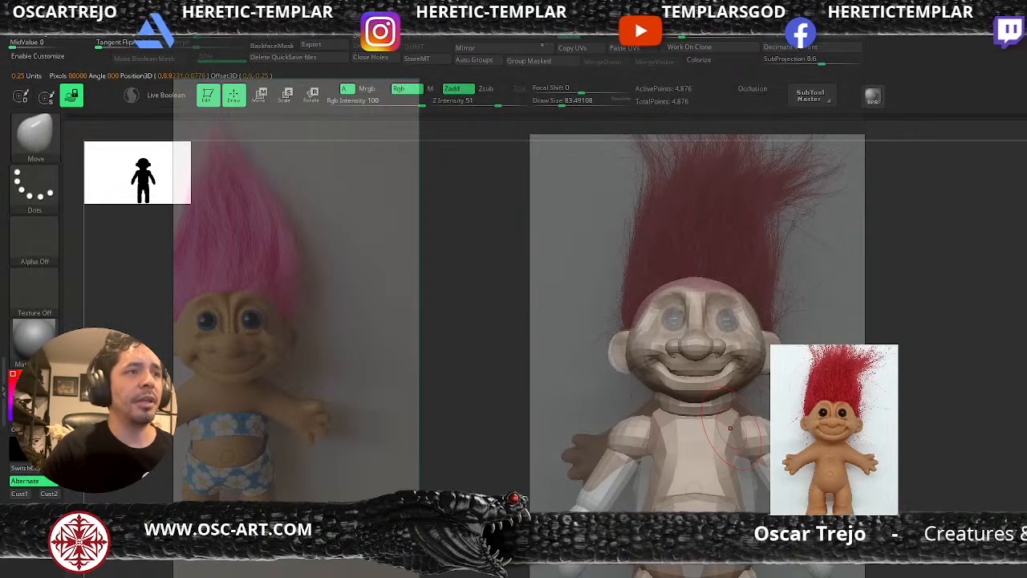
left_click(652, 450, "ctrl+shift")
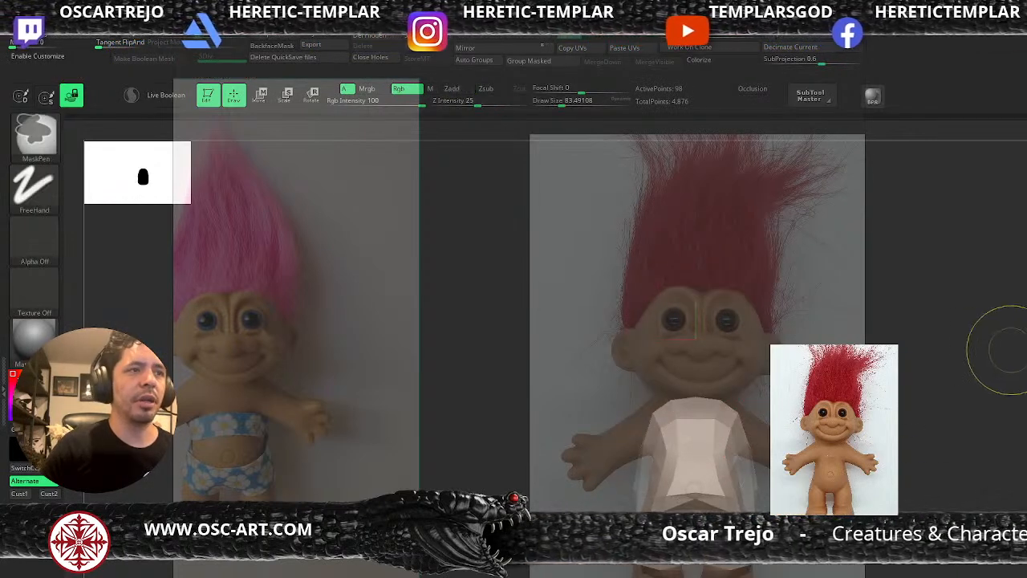
left_click(983, 445, "ctrl+shift")
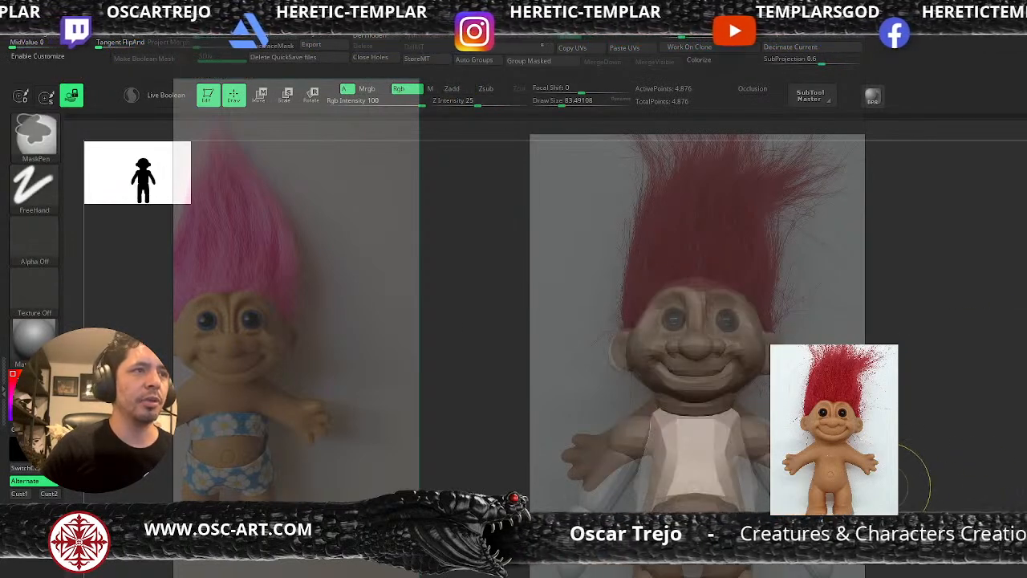
key("w")
left_click_drag(696, 315, 695, 310)
left_click_drag(696, 373, 678, 376)
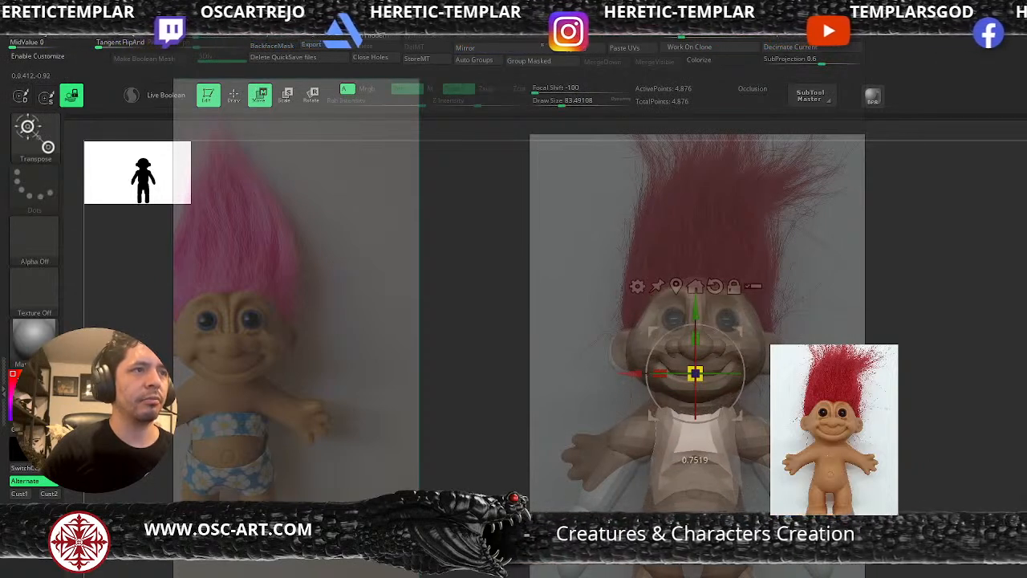
key("q")
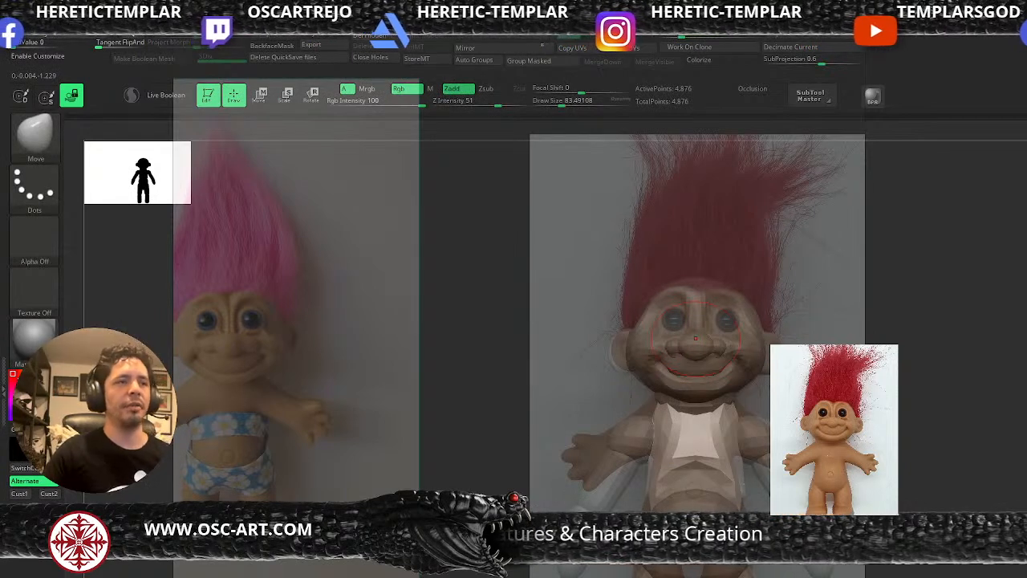
key("ctrl")
left_click_drag(955, 353, 988, 386, "ctrl")
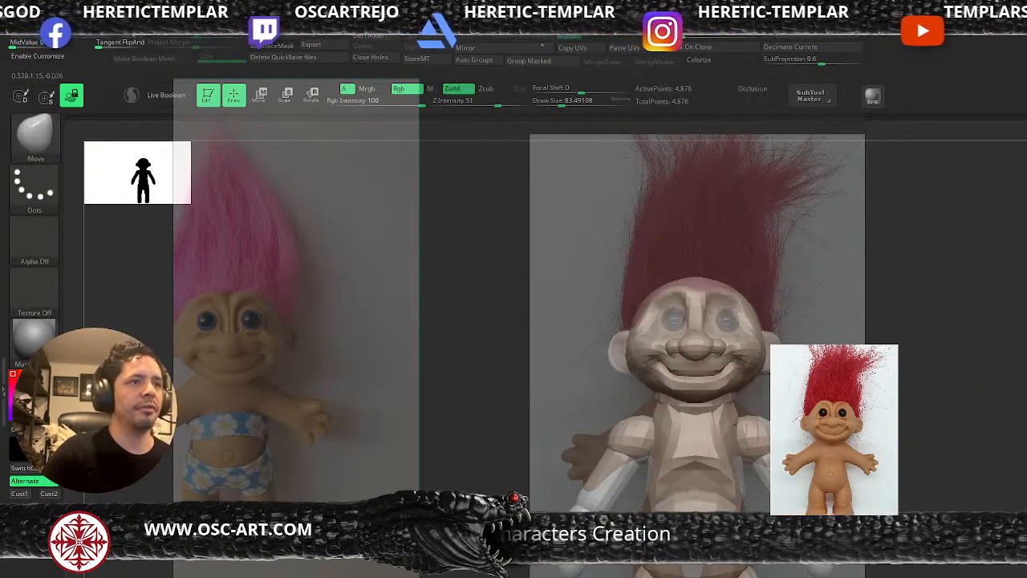
Mask everything except the belly sphere, raise it to overlap the chest, narrow it to the reference waist, and clear the mask
left_click(696, 514, "ctrl+shift")
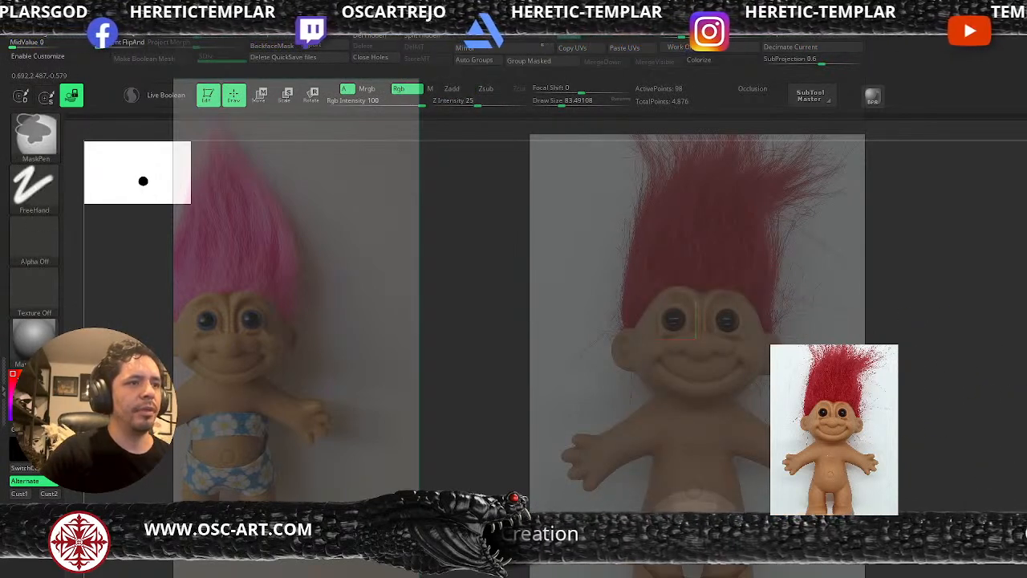
left_click(1004, 429, "ctrl+shift")
key("w")
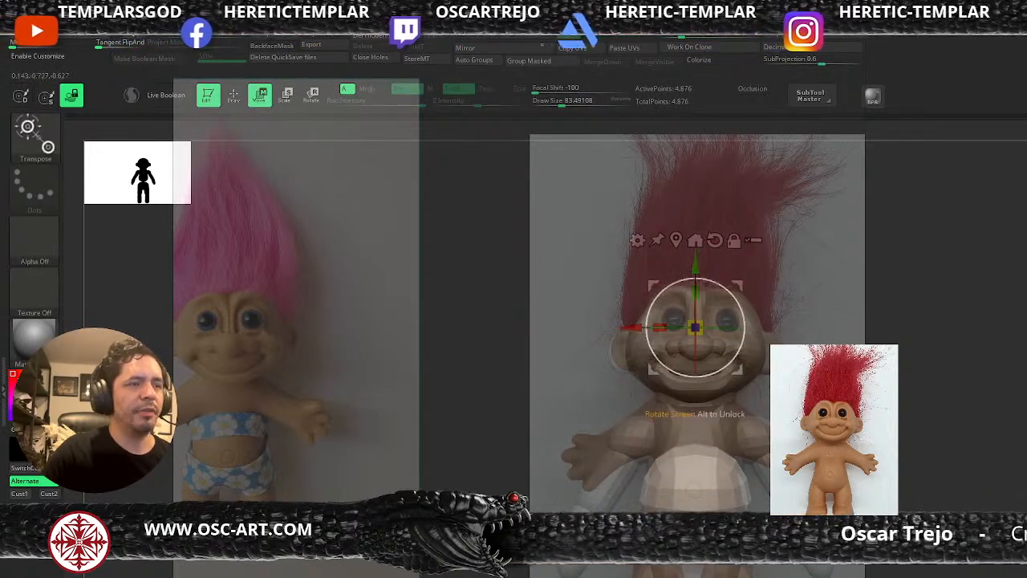
left_click(676, 241)
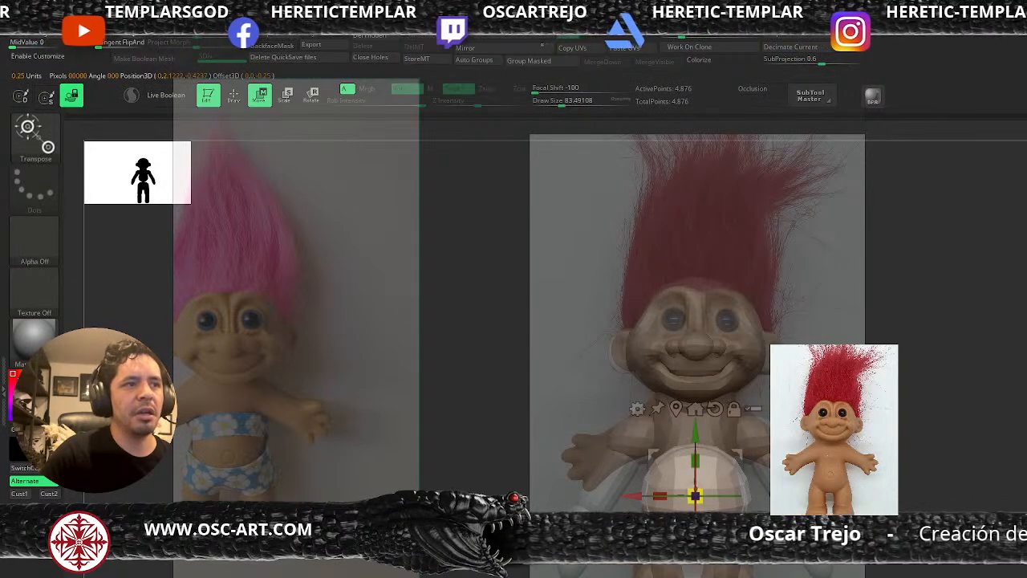
key("q")
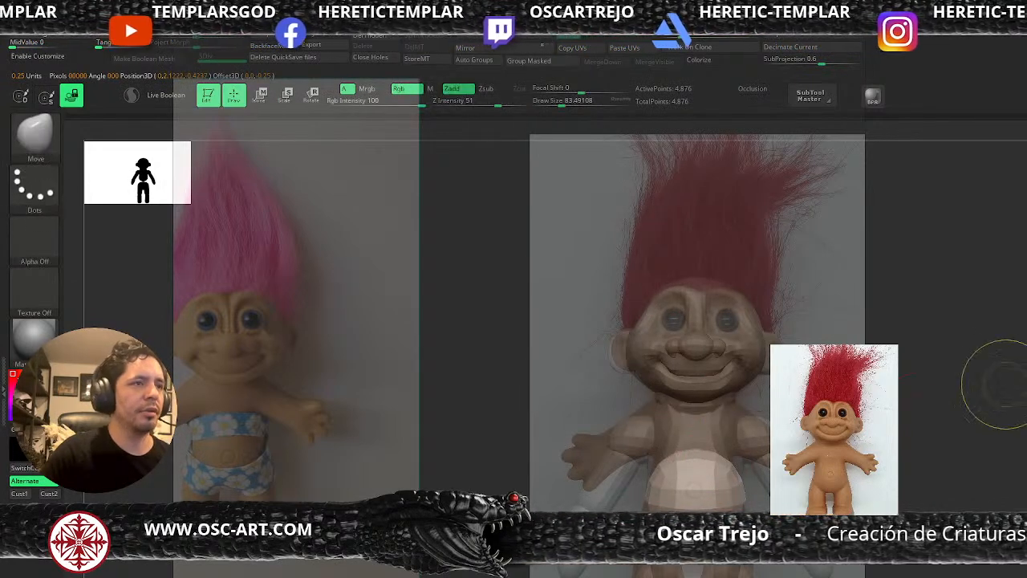
left_click_drag(981, 410, 997, 451, "ctrl")
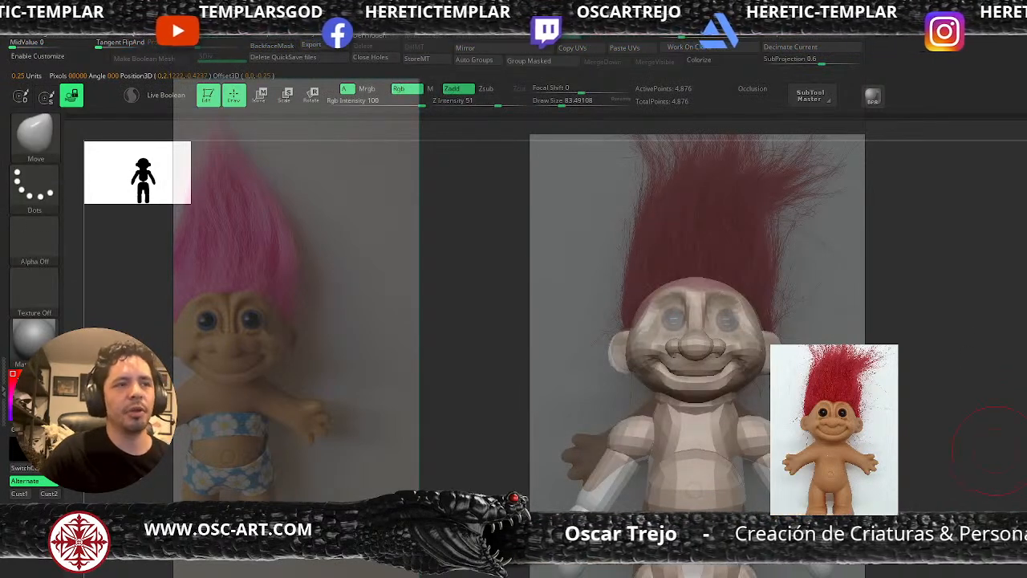
Mask everything except the shoulder spheres and try to raise and rotate them into the chest with the gizmo
left_click(748, 433, "ctrl+shift")
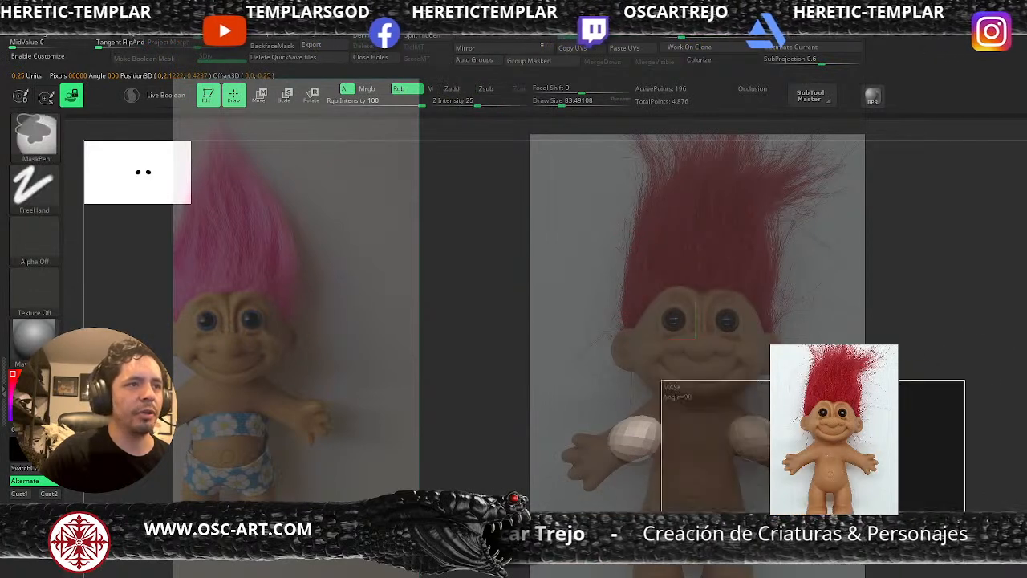
left_click_drag(755, 474, 706, 479, "ctrl")
left_click(987, 465, "ctrl+shift")
left_click(987, 466, "ctrl")
key("w")
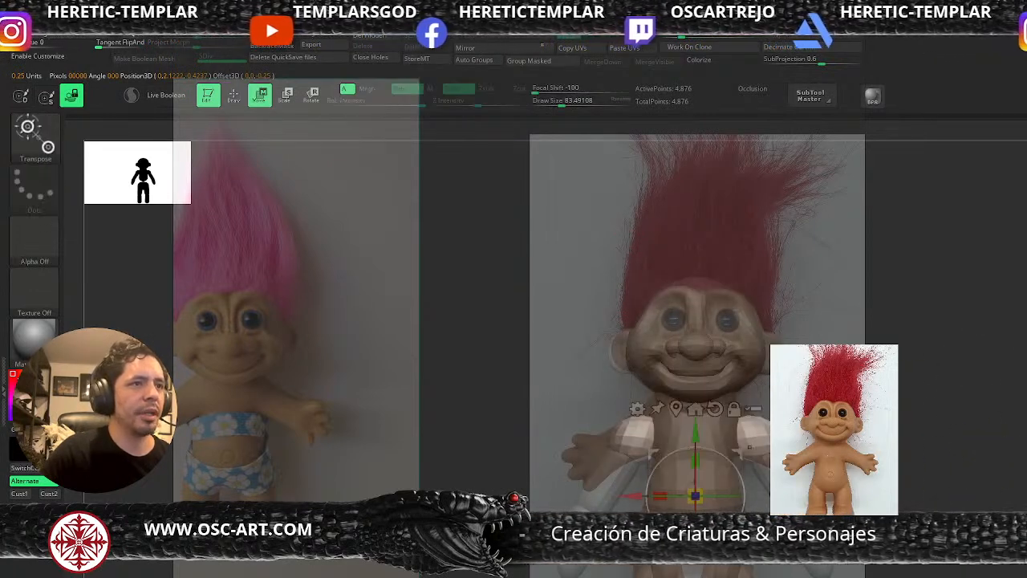
left_click_drag(653, 454, 706, 423)
key("ctrl+z")
key("ctrl+z")
left_click_drag(653, 454, 693, 385, "alt")
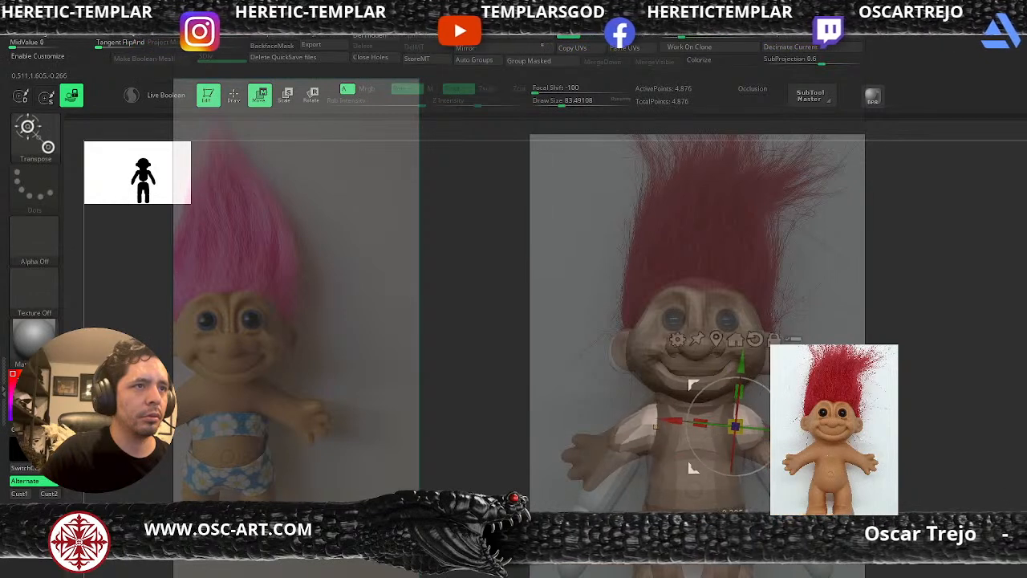
left_click_drag(811, 377, 834, 409, "ctrl")
key("q")
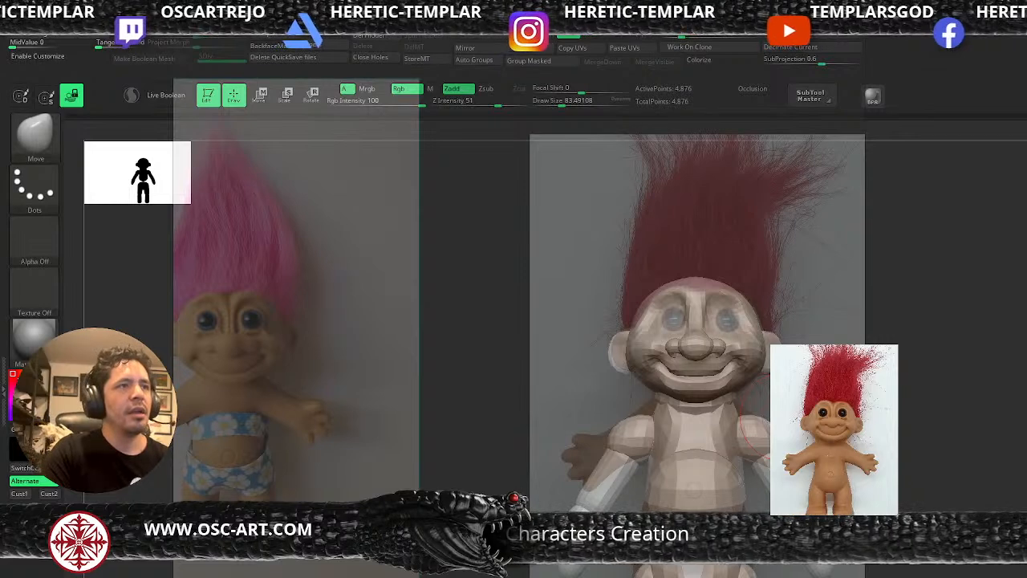
Mask everything except the shoulder spheres, raise and tilt them against the upper chest with the gizmo, and clear the mask
left_click(745, 424, "ctrl+shift")
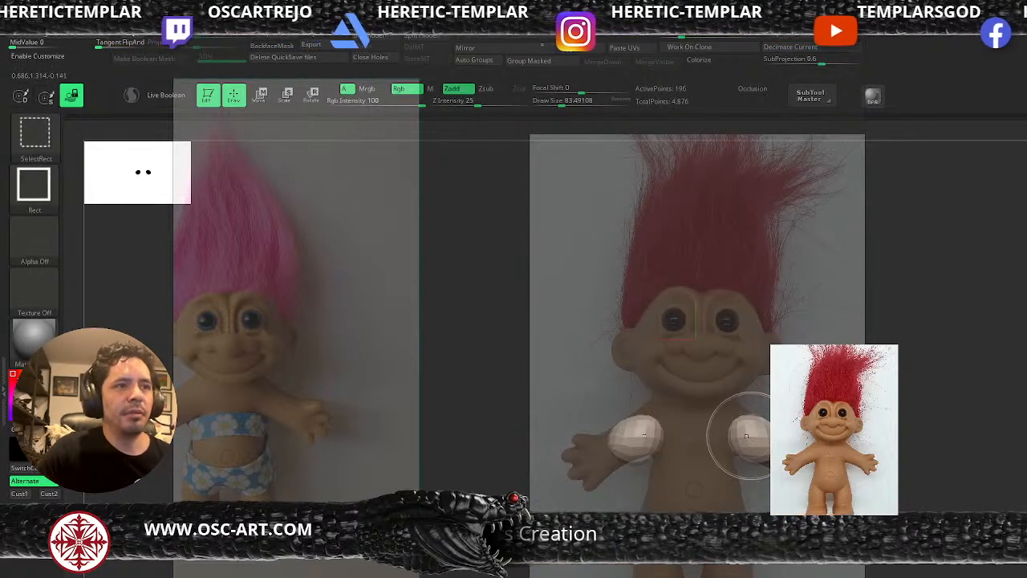
left_click(994, 426, "ctrl+shift")
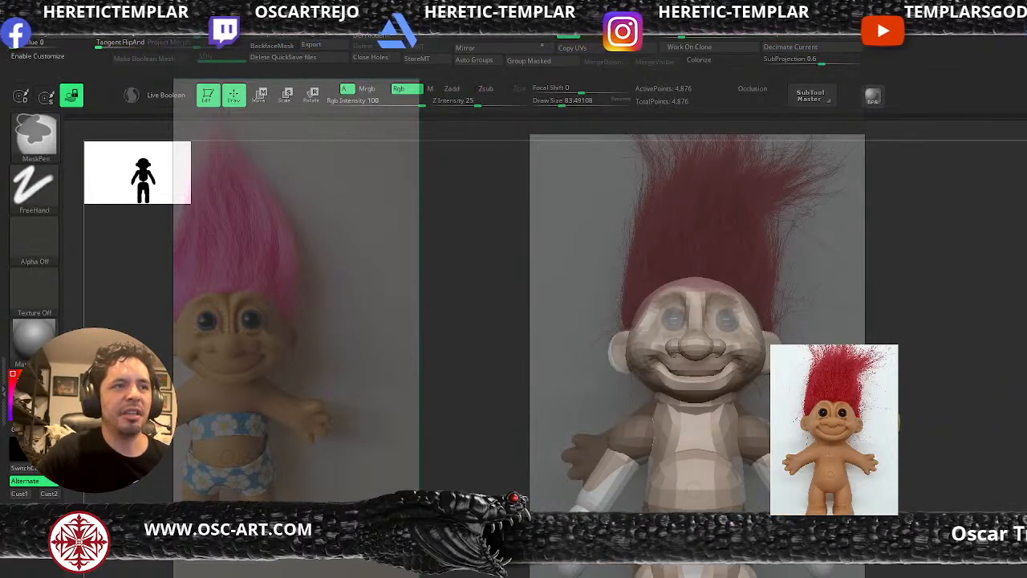
left_click(917, 421, "ctrl")
key("w")
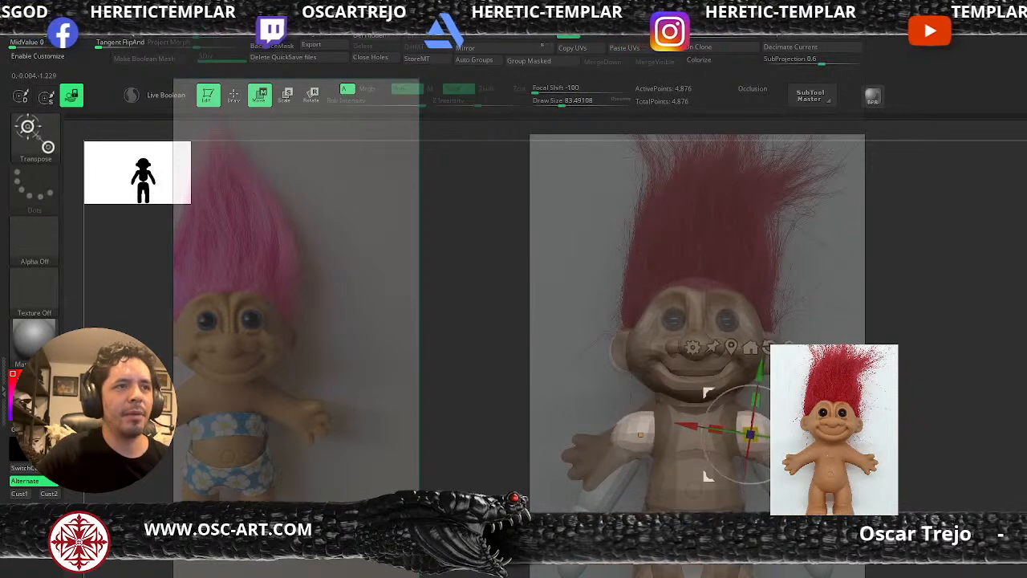
left_click_drag(663, 414, 670, 414)
key("q")
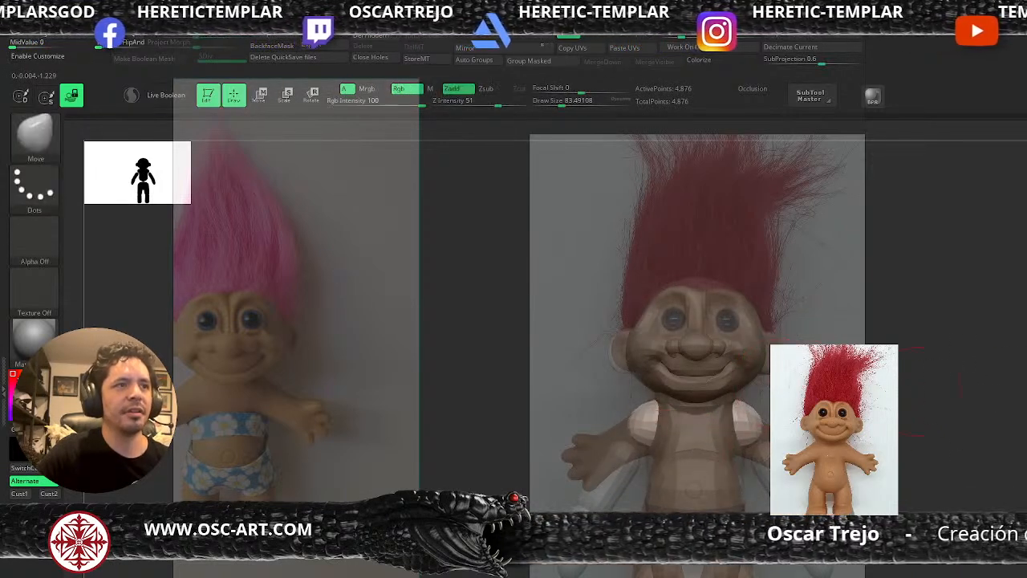
left_click_drag(931, 425, 963, 453, "ctrl")
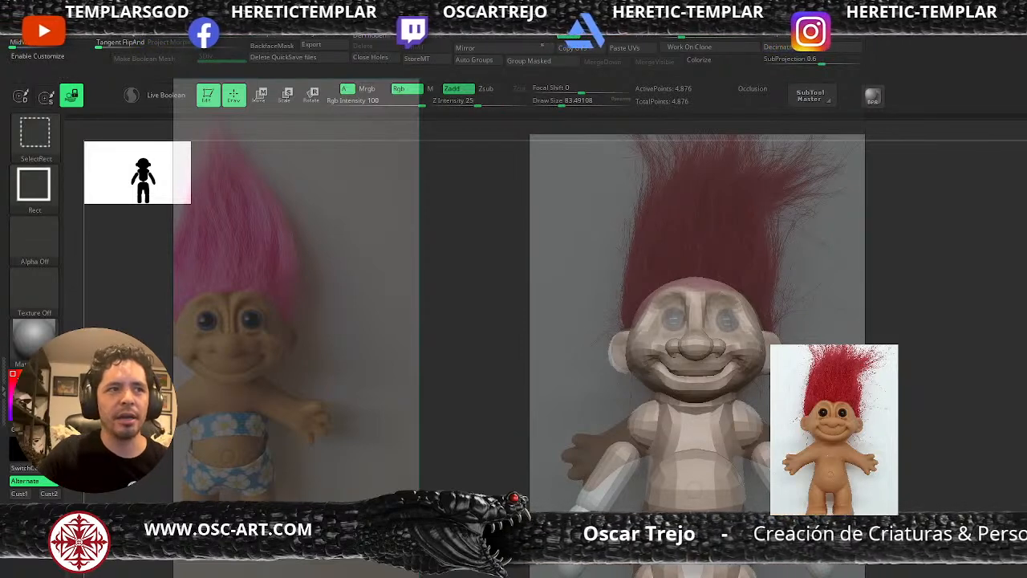
Mask everything except the upper arms, then rotate and move them outward from the shoulders to follow the reference arms
left_click(785, 480, "ctrl+shift")
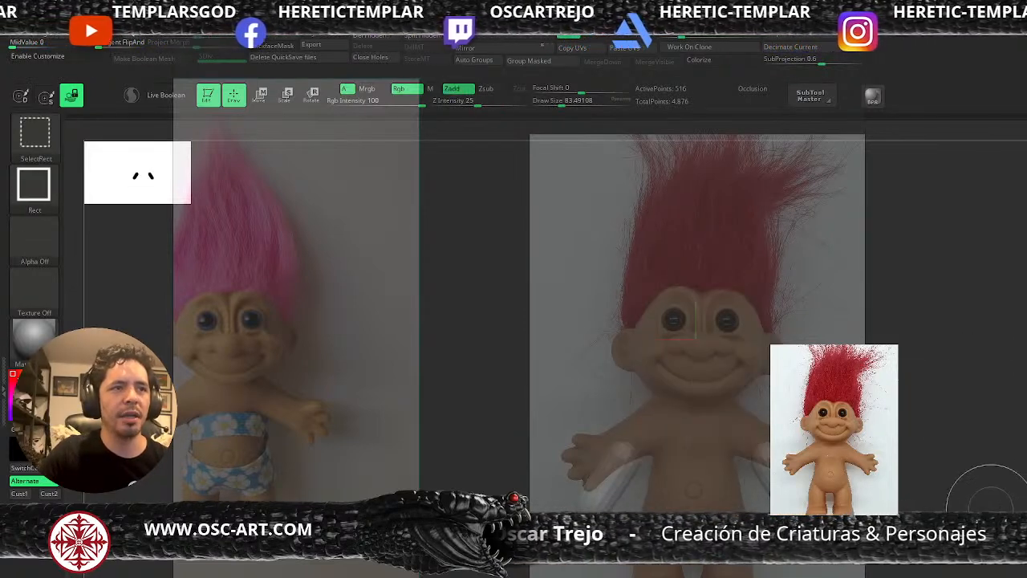
left_click(983, 470, "ctrl+shift")
key("w")
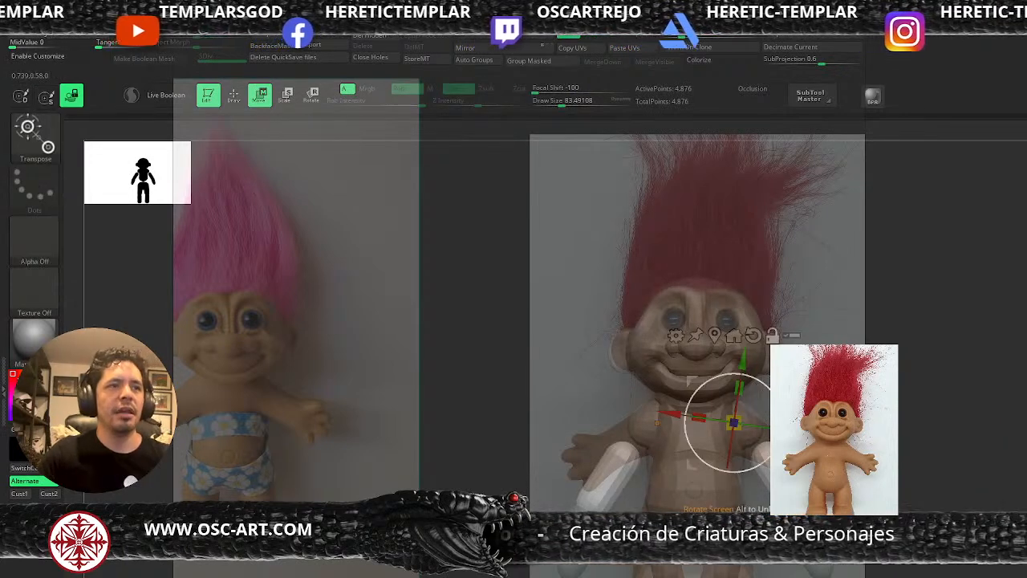
mouse_move(826, 444)
left_mouse_down()
mouse_move(809, 416)
mouse_move(810, 435)
left_mouse_up()
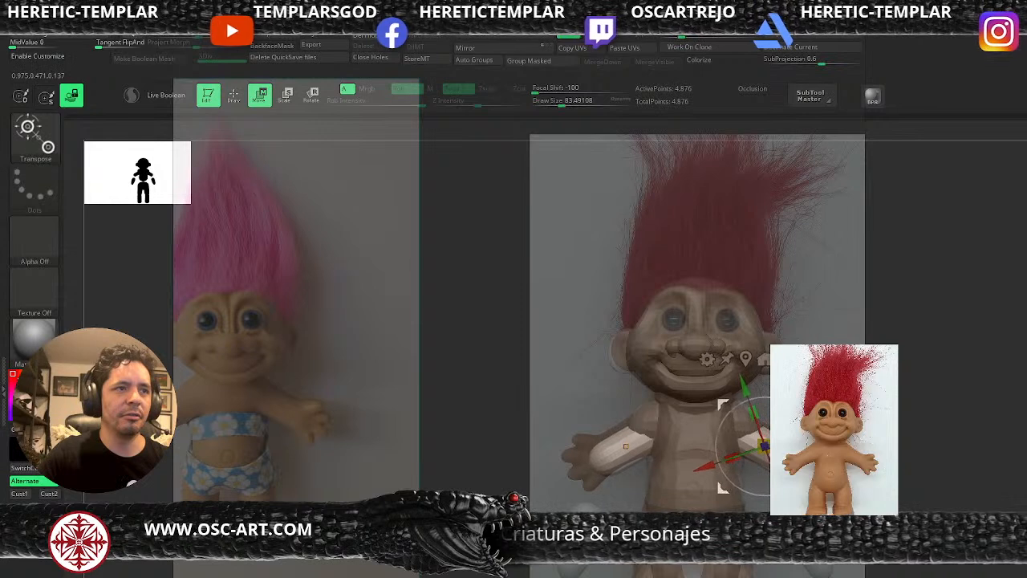
Shorten and reshape the upper arms with the Move brush at varying draw sizes to fit the overlaid arms, and clear the mask
key("q")
left_click(569, 101)
mouse_move(801, 459)
left_mouse_down()
mouse_move(761, 422)
mouse_move(756, 444)
left_mouse_up()
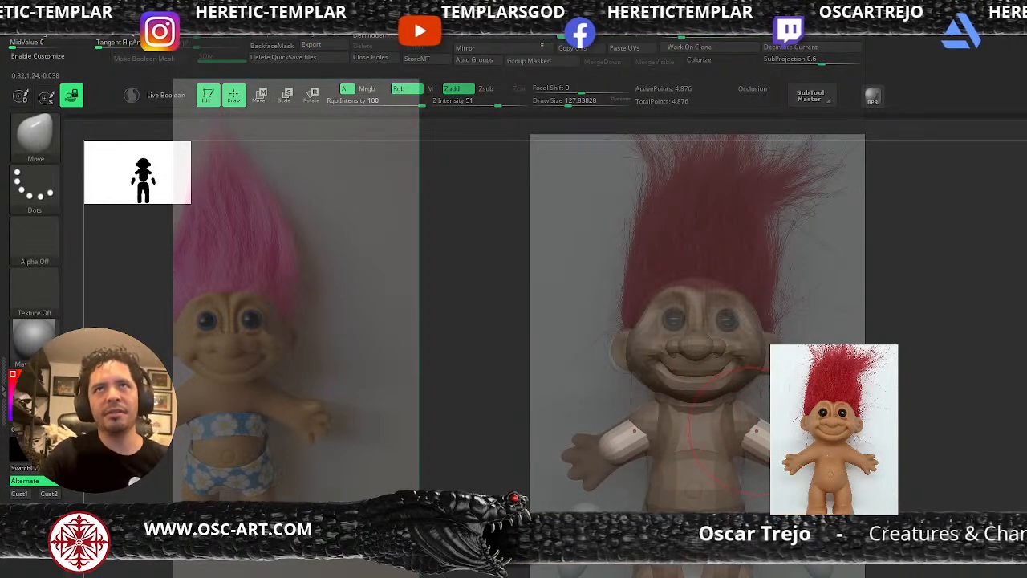
key("s")
left_click_drag(748, 444, 771, 455)
key("bracketleft")
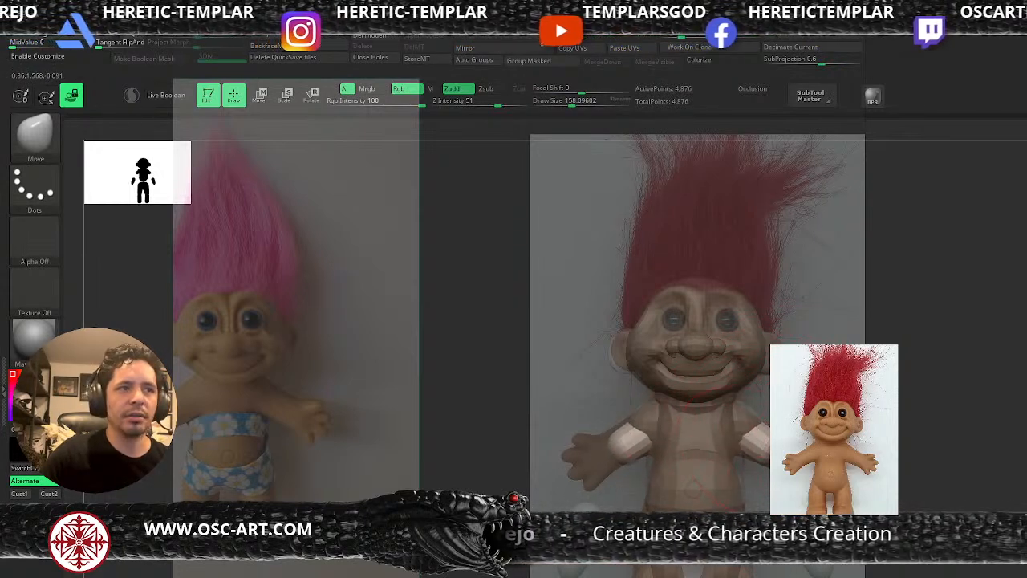
key("bracketleft")
left_click_drag(609, 440, 638, 443)
key("bracketleft")
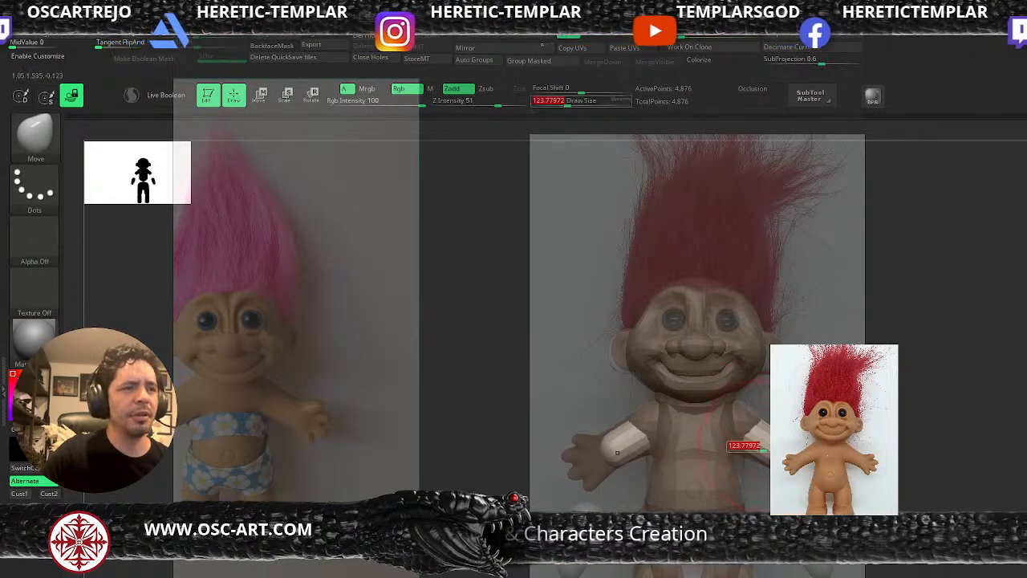
left_click_drag(633, 451, 619, 461)
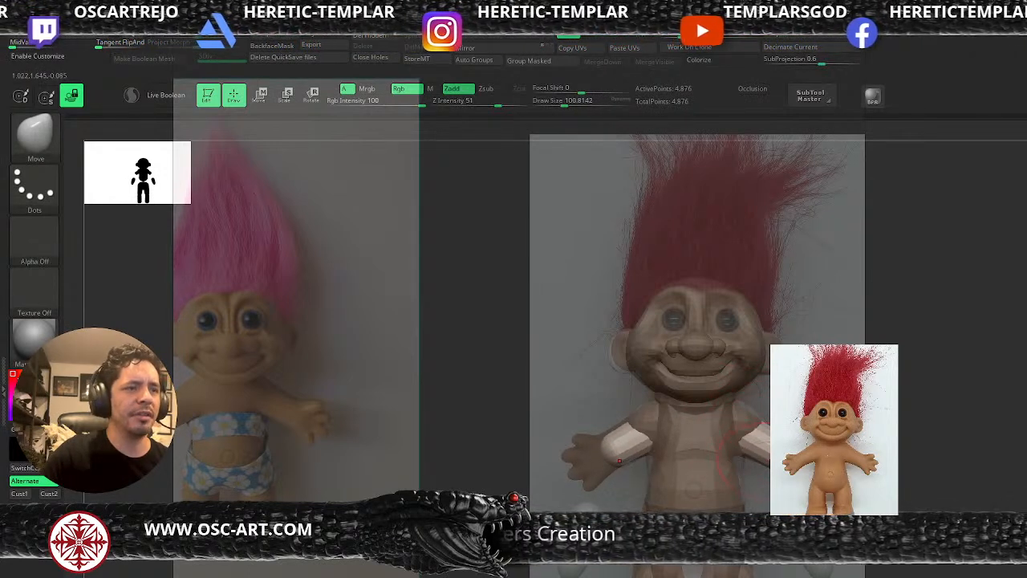
left_click_drag(1016, 467, 979, 520, "ctrl")
Mask everything except the forearms, centre the gizmo on them, then raise and rotate them toward the upper arms
left_click(811, 545, "ctrl+shift")
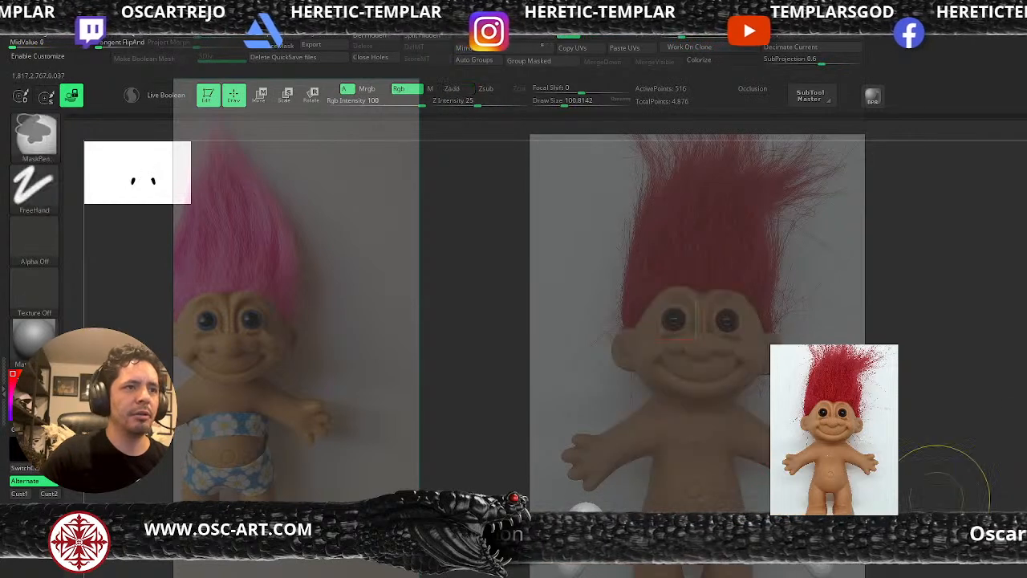
left_click(972, 530, "ctrl+shift")
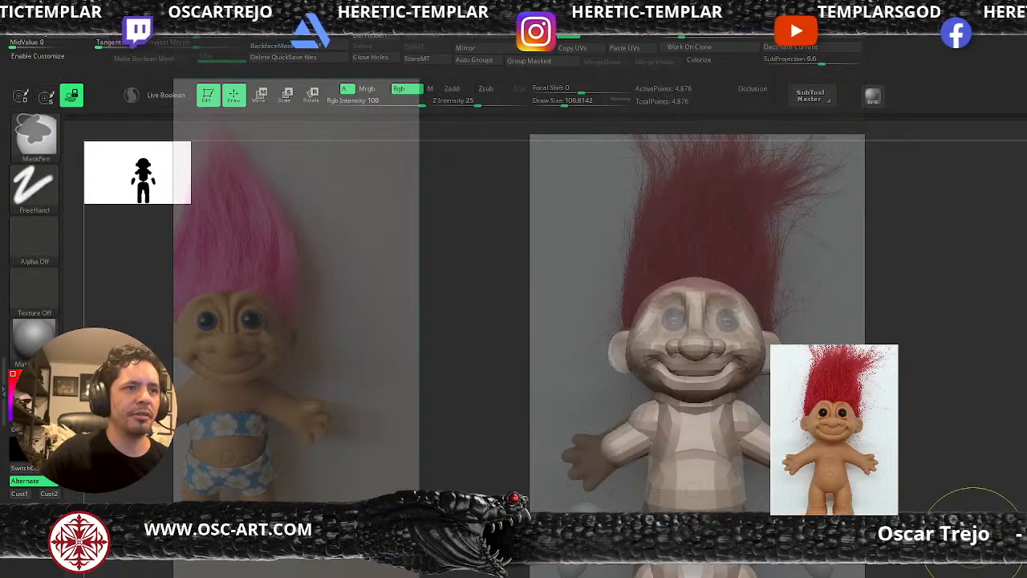
left_click(954, 525, "ctrl")
key("w")
left_click(749, 355)
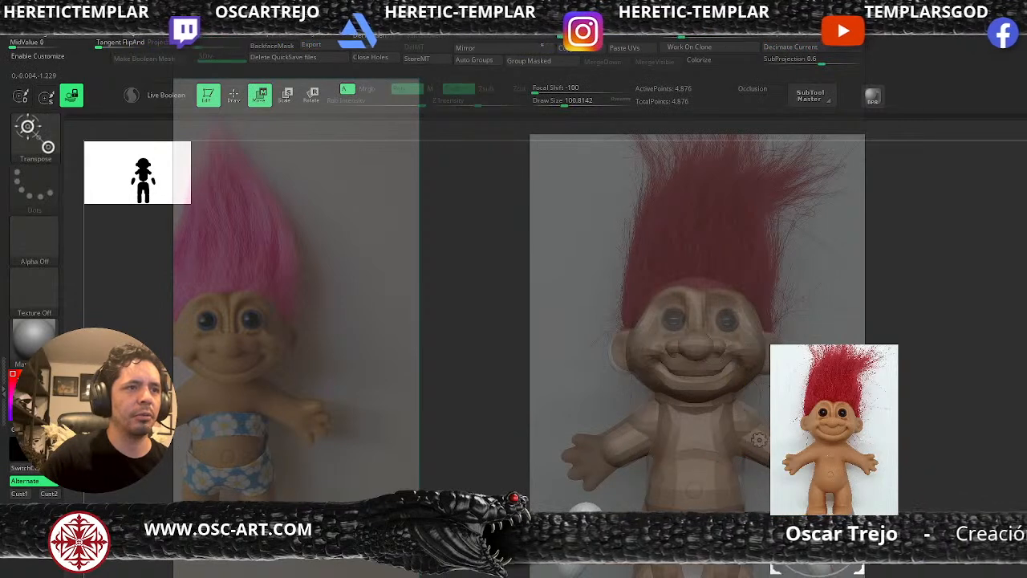
left_click_drag(769, 507, 753, 447)
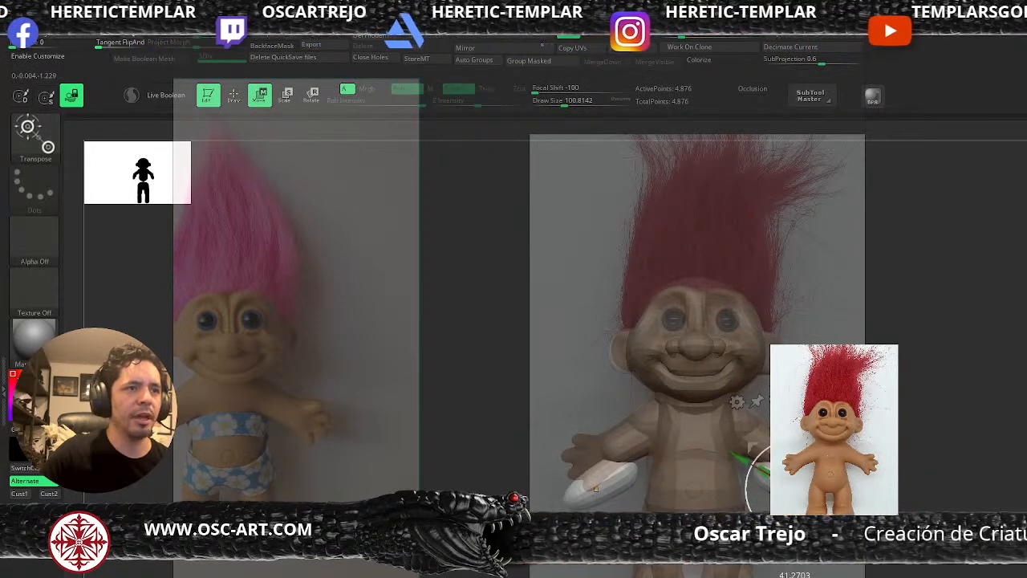
Shorten the forearms with the Move brush so they end at the reference wrists, and clear the mask
key("q")
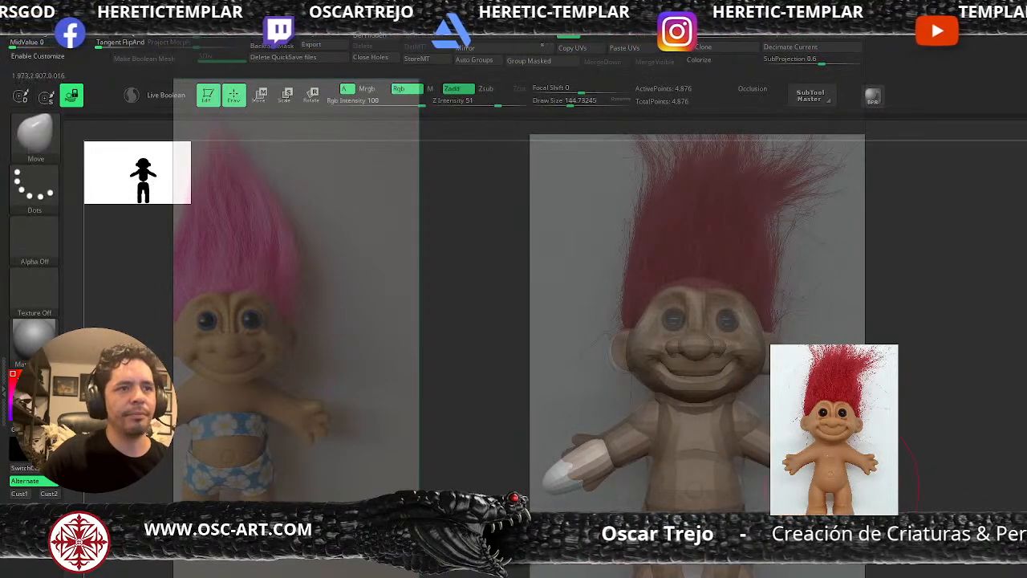
left_click_drag(550, 485, 594, 465)
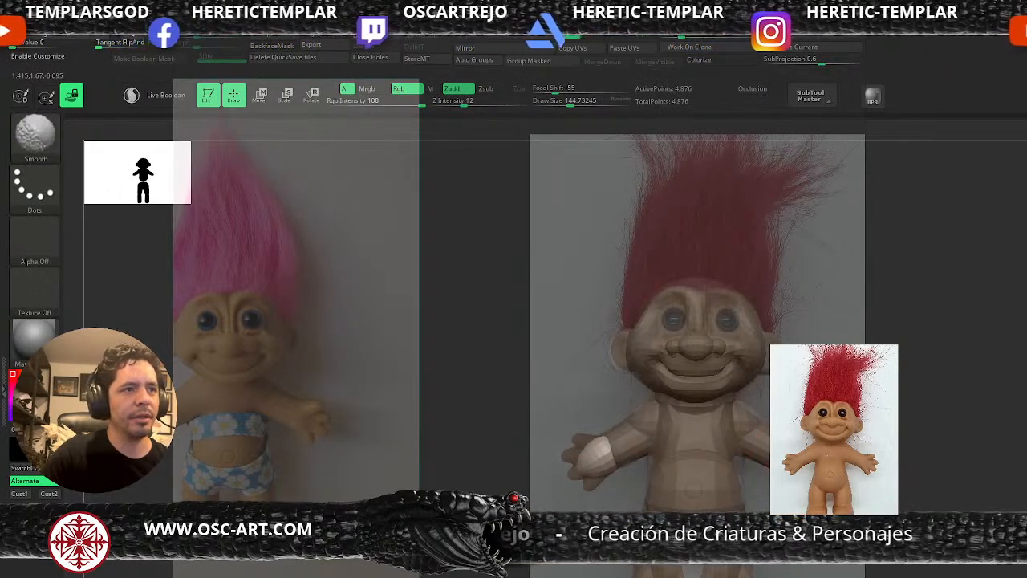
left_click_drag(952, 397, 963, 413, "ctrl")
Adjust the elbow area with the Move brush at draw size 112, then isolate the shoulders, upper arms and forearms
left_click(565, 102)
mouse_move(621, 444)
left_mouse_down()
mouse_move(617, 456)
mouse_move(630, 441)
left_mouse_up()
left_click(655, 420, "ctrl+shift")
left_click(963, 411, "ctrl+shift")
left_click(642, 441, "ctrl+shift")
left_click(938, 394, "ctrl+shift")
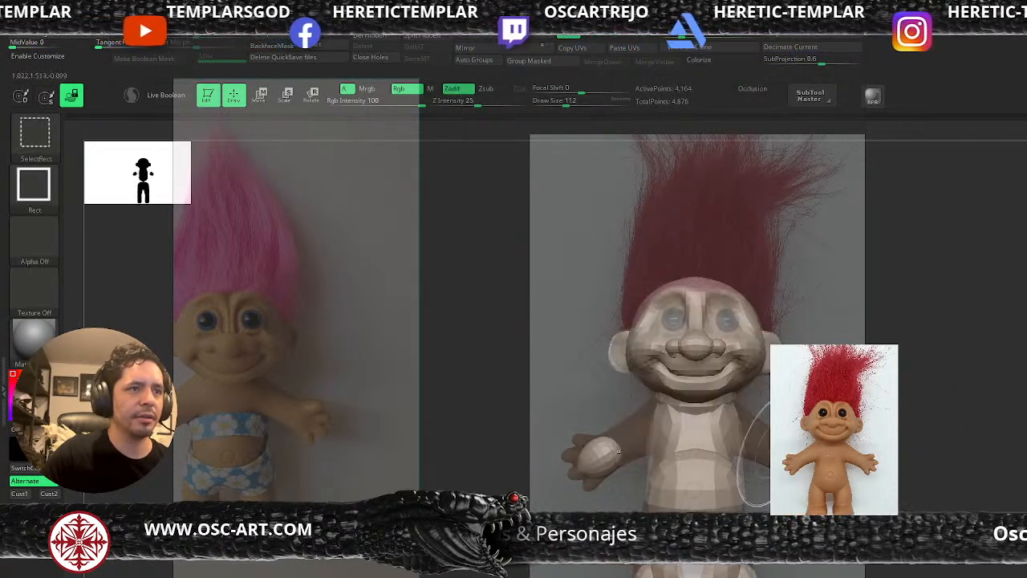
left_click(944, 401, "ctrl+shift")
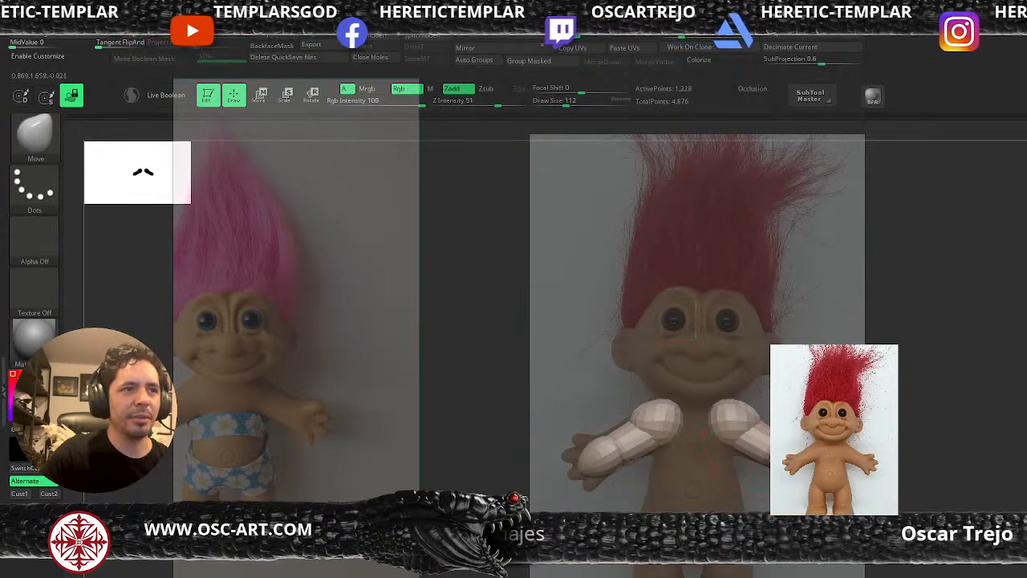
Refine the isolated arms with the Move brush, reducing the draw size to about 97, and show the whole figure again
left_click_drag(768, 449, 812, 457)
key("shift")
left_click(570, 102)
left_click_drag(577, 467, 598, 460)
key("s")
left_click(755, 450)
left_click_drag(763, 448, 753, 446)
left_click(959, 424, "ctrl+shift")
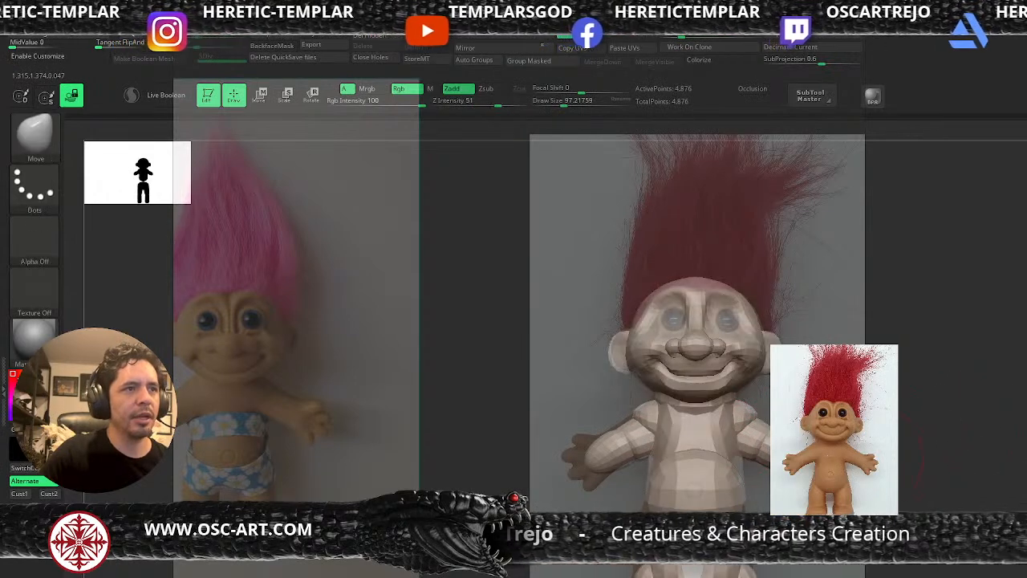
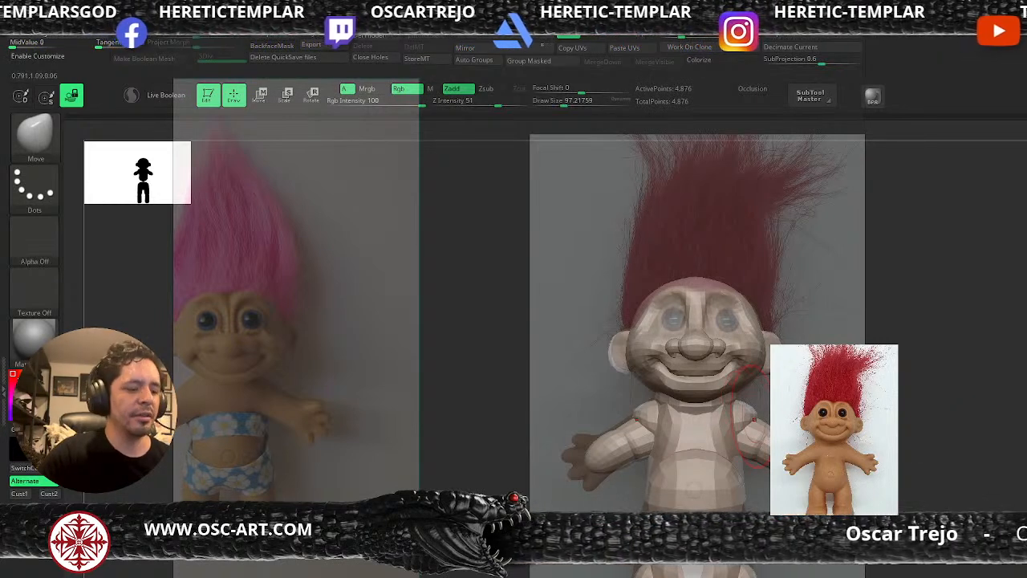
Adjust the forearms with the Move Topological brush to follow the reference arms, ending at a draw size of about 104
key("b")
key("m")
key("t")
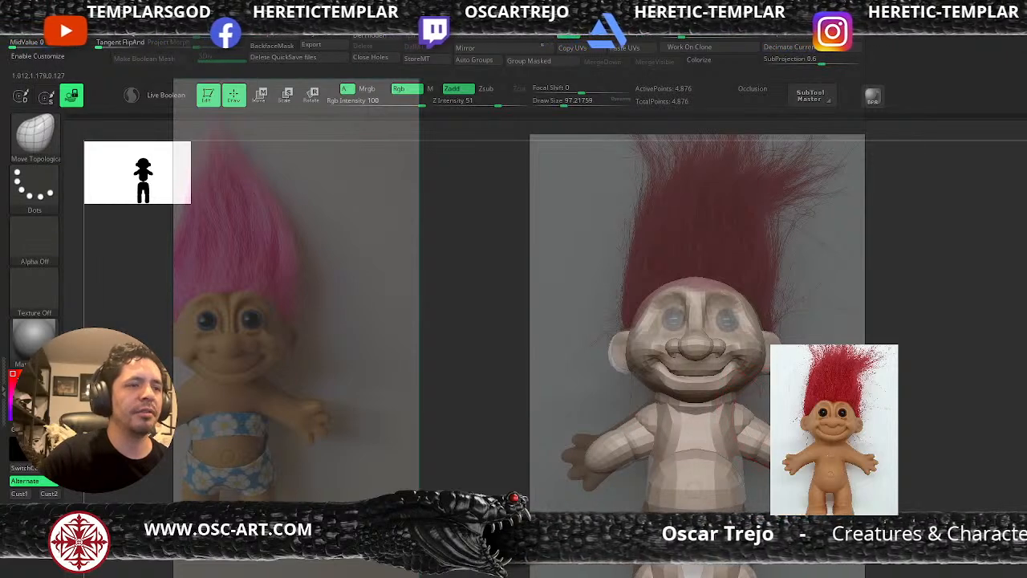
left_click_drag(589, 453, 599, 456)
key("bracketleft")
key("bracketleft")
key("bracketleft")
key("bracketright")
key("bracketright")
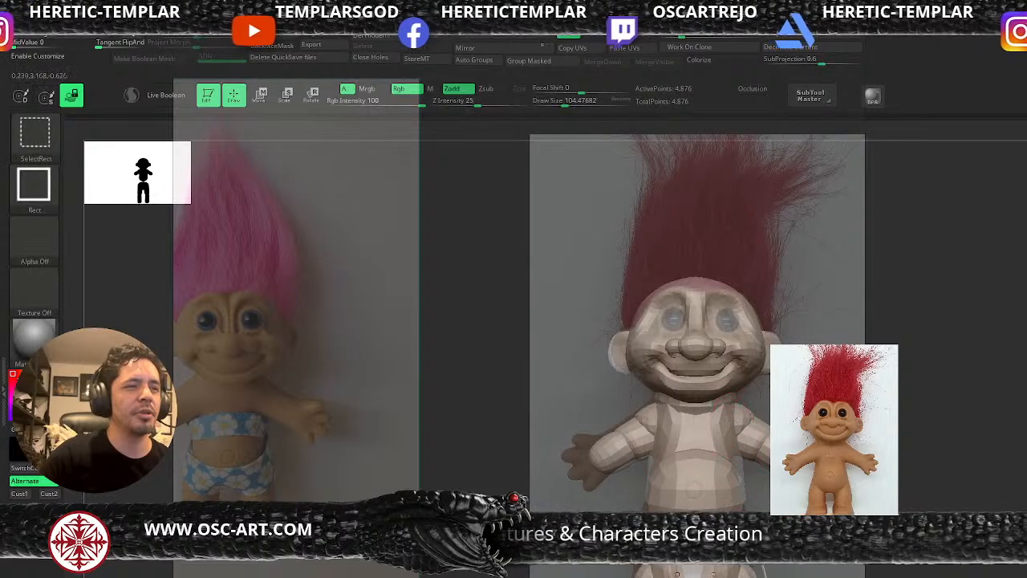
Mask everything except the hips, raise them toward the torso with the gizmo, and clear the mask
left_click(693, 554, "ctrl+shift")
left_click(835, 530, "ctrl+shift")
left_click(834, 530, "ctrl")
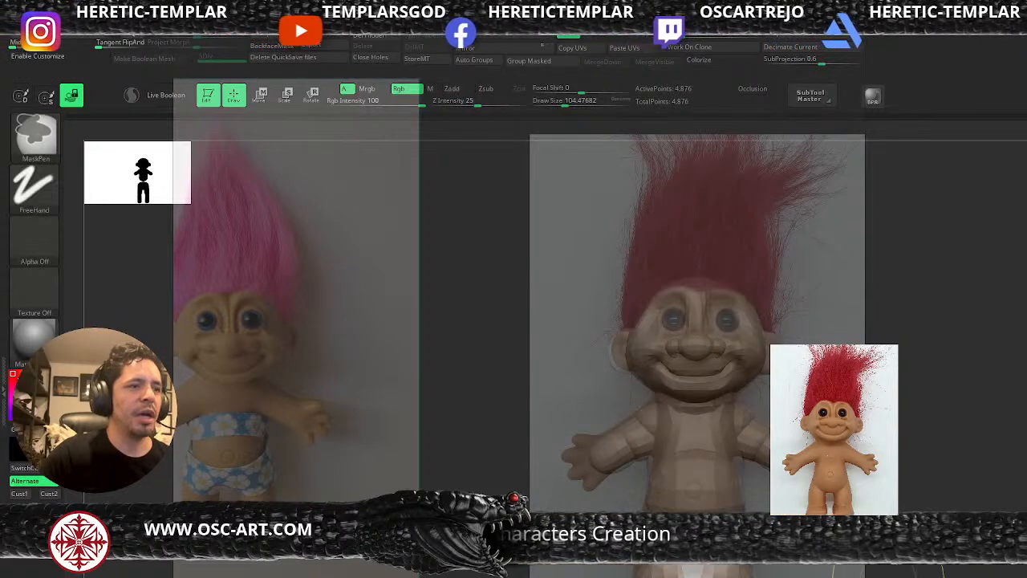
key("w")
left_click(798, 387)
left_click_drag(695, 505, 695, 458)
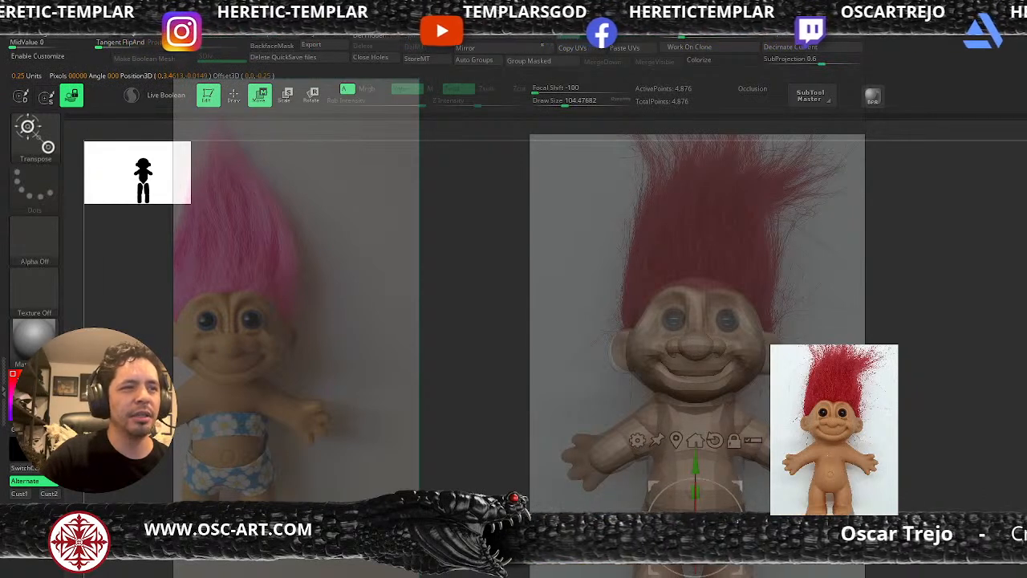
key("q")
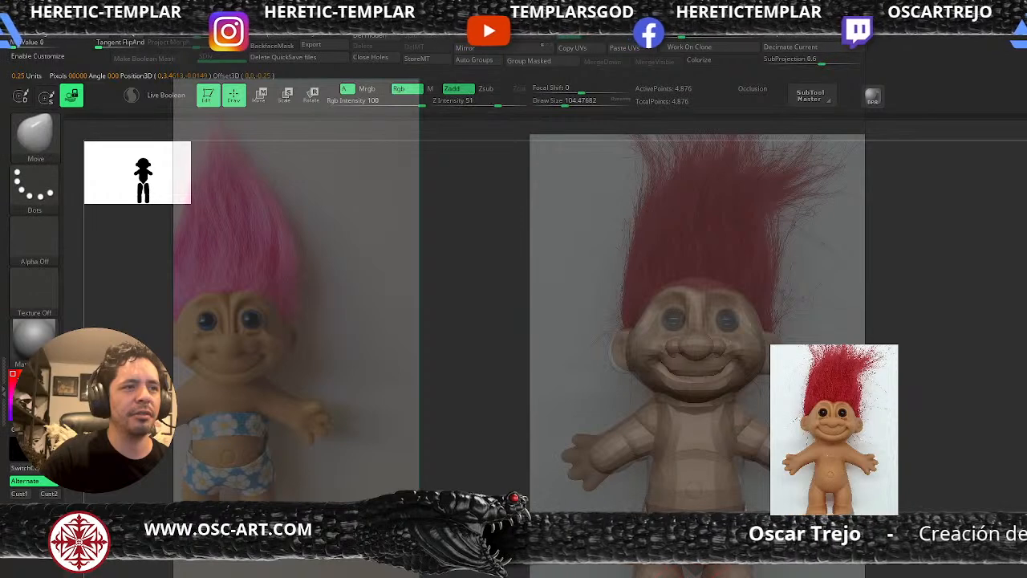
key("shift")
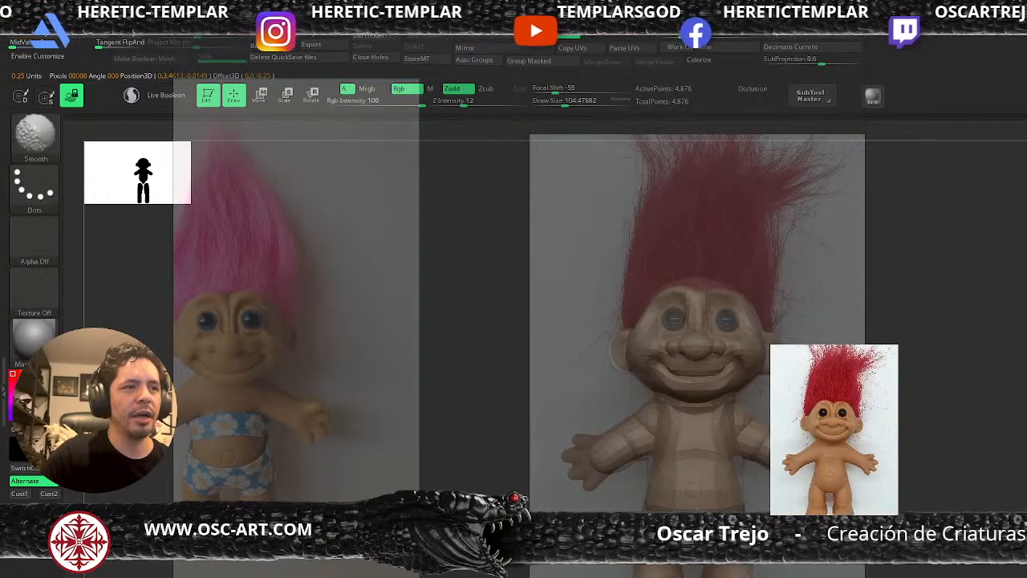
left_click_drag(886, 566, 907, 574, "ctrl")
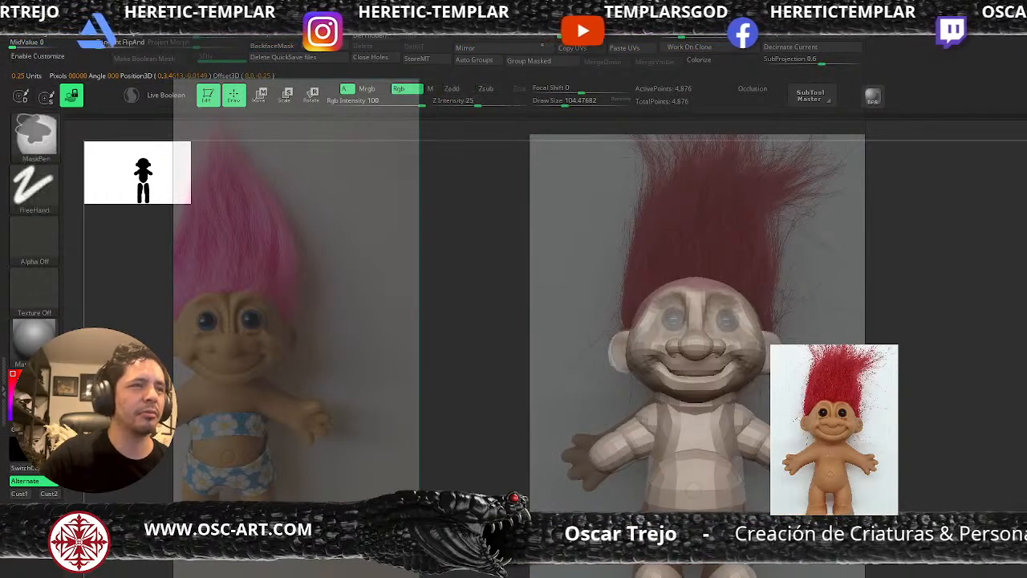
Mask everything except the thighs, raise them to meet the hips, and reshape them with the Move brush at draw size about 167
left_click(725, 572, "ctrl+shift")
left_click(993, 480, "ctrl+shift")
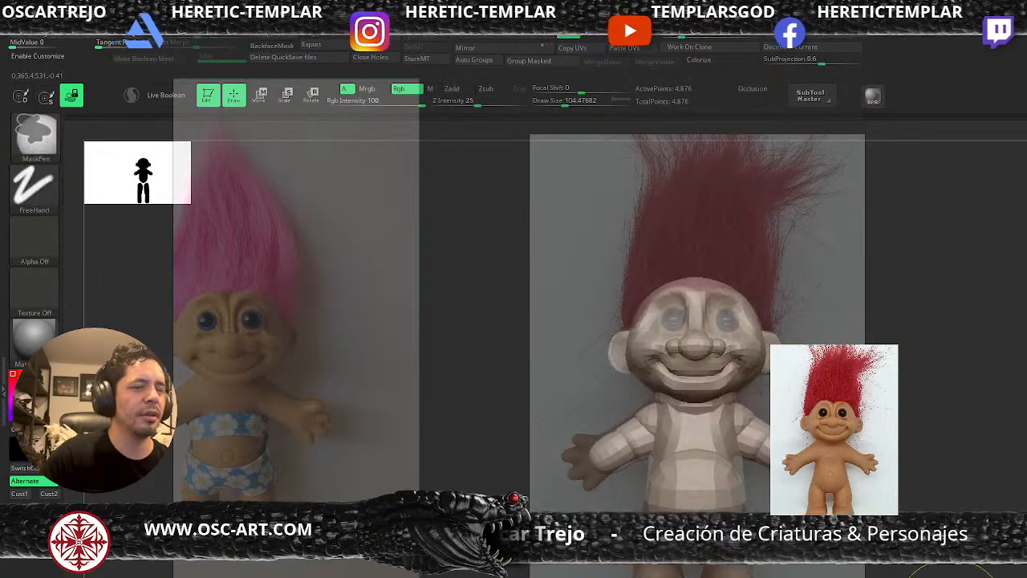
key("w")
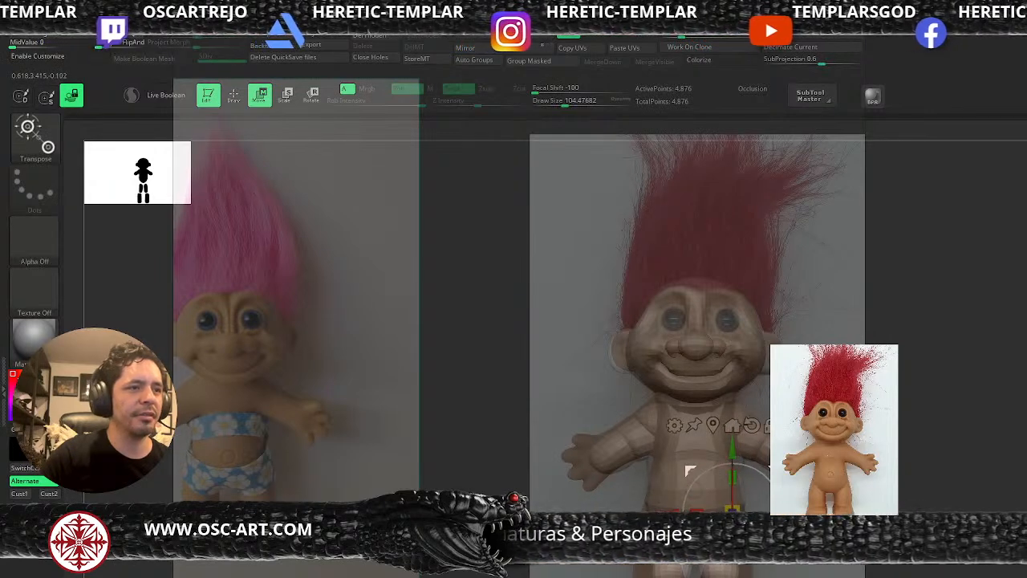
key("q")
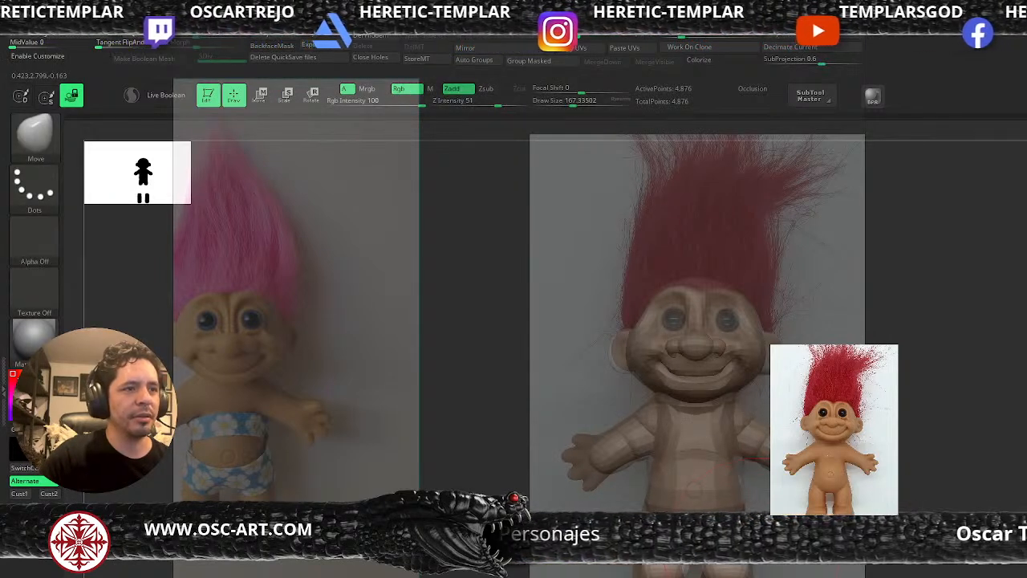
key("shift")
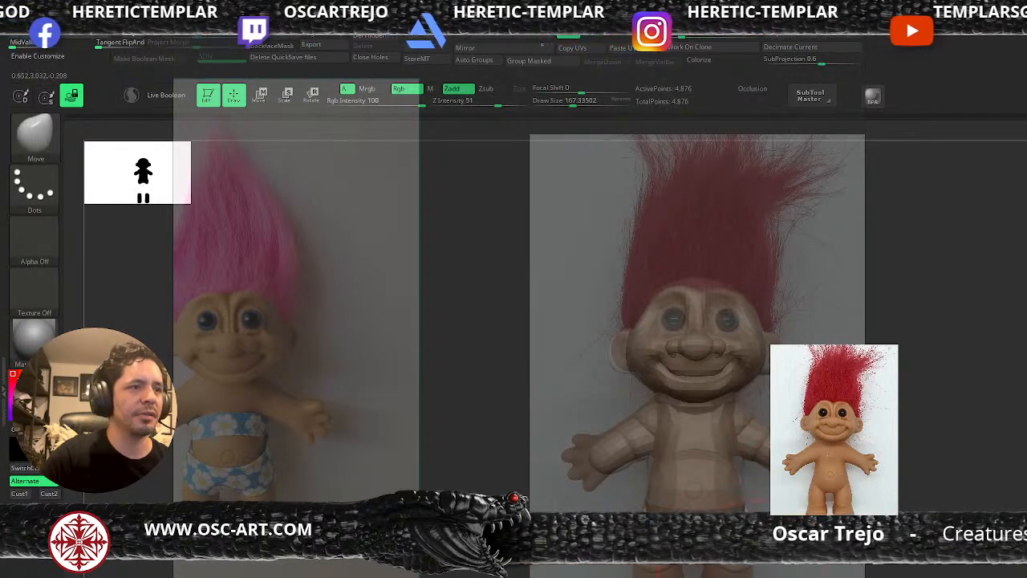
key("bracketleft")
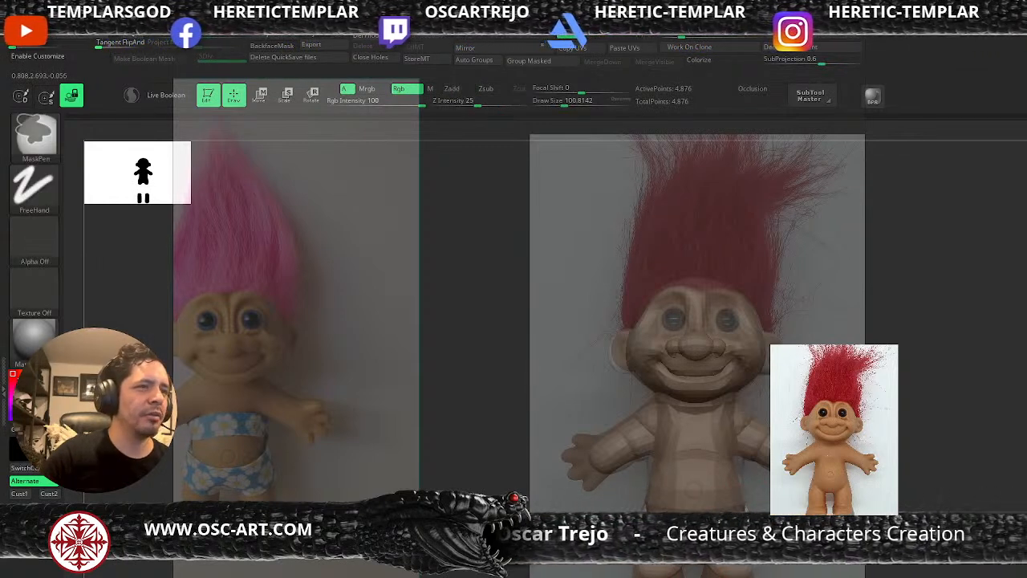
Isolate the hips to check them, mask the belly, adjust the neighbouring lower body with the Move brush, and clear the mask
key("shift+f")
left_click(700, 524, "ctrl+shift")
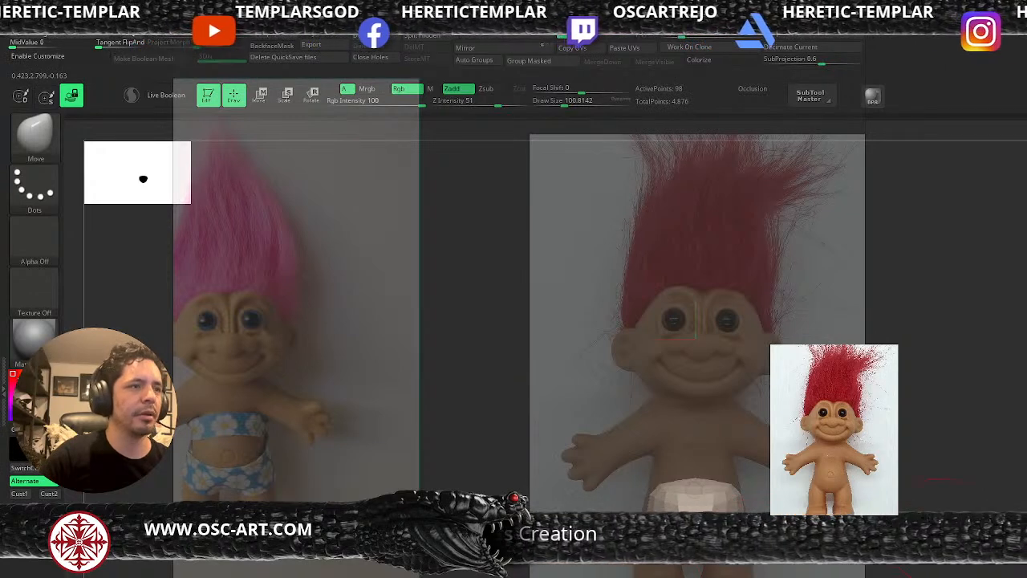
left_click(963, 528, "ctrl+shift")
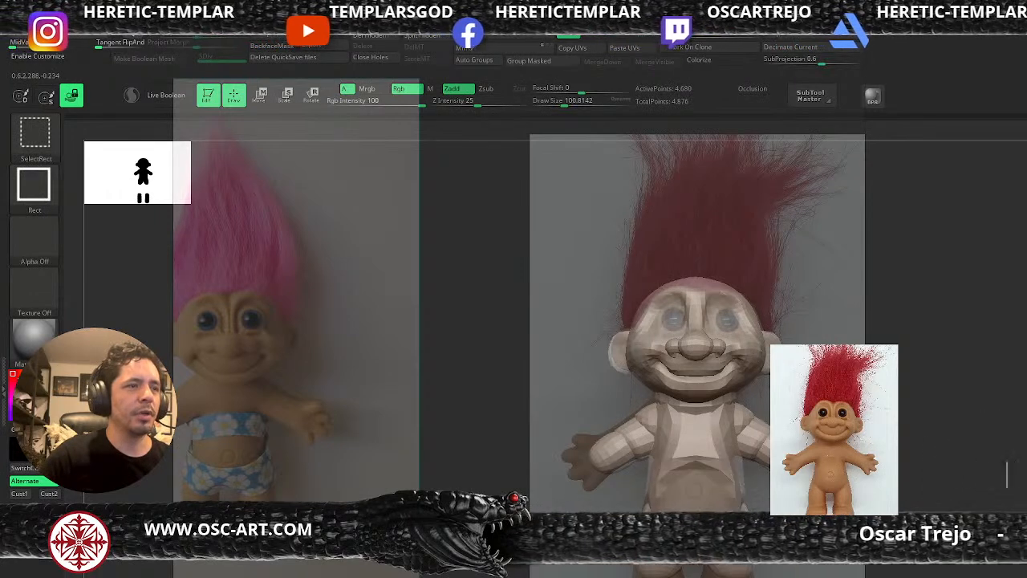
left_click(706, 482, "ctrl+shift")
mouse_move(1023, 374)
left_mouse_down("ctrl")
mouse_move(866, 483)
mouse_move(642, 521)
left_mouse_up("ctrl")
left_click(1007, 512, "ctrl+shift")
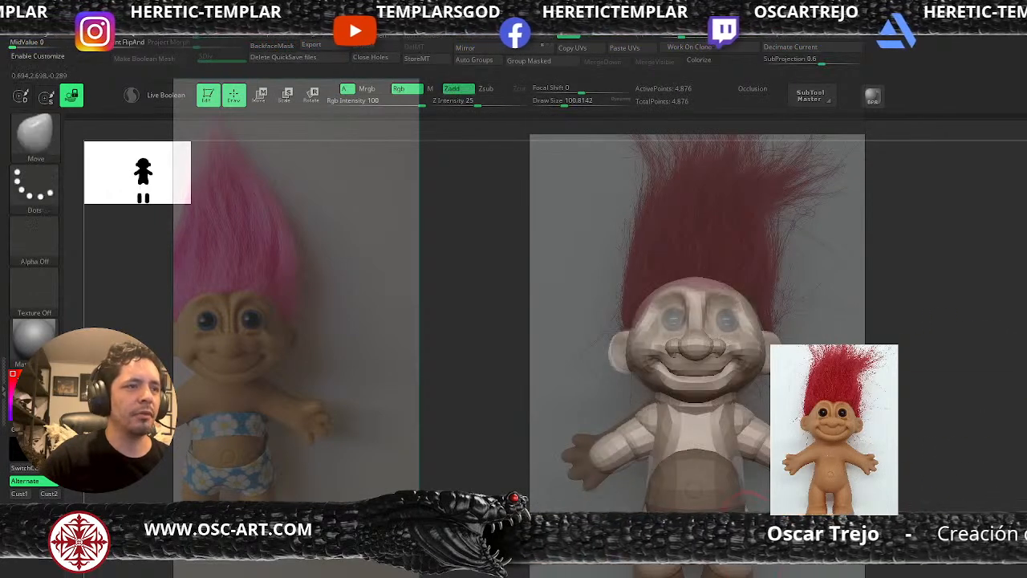
key("bracketleft")
left_click_drag(975, 509, 955, 523, "ctrl")
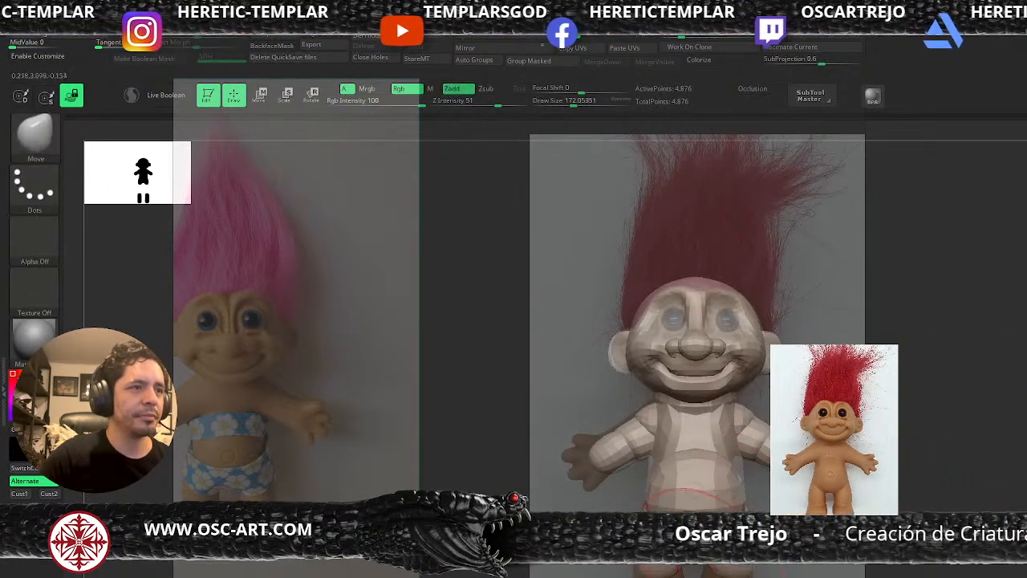
Mask everything except the belly, round it out with the Move brush down to draw size 112, and clear the mask
left_click(969, 499, "ctrl")
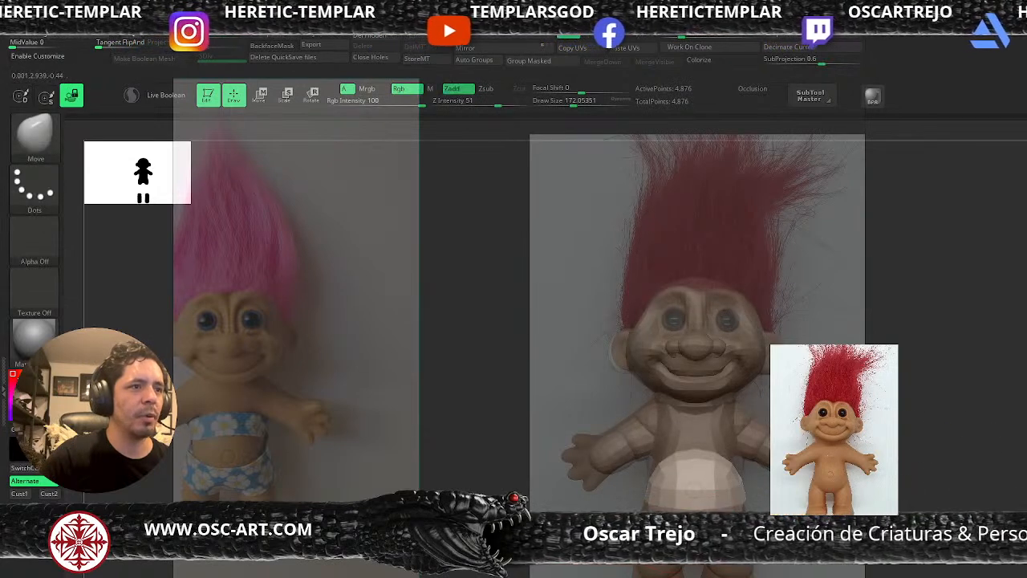
key("bracketleft")
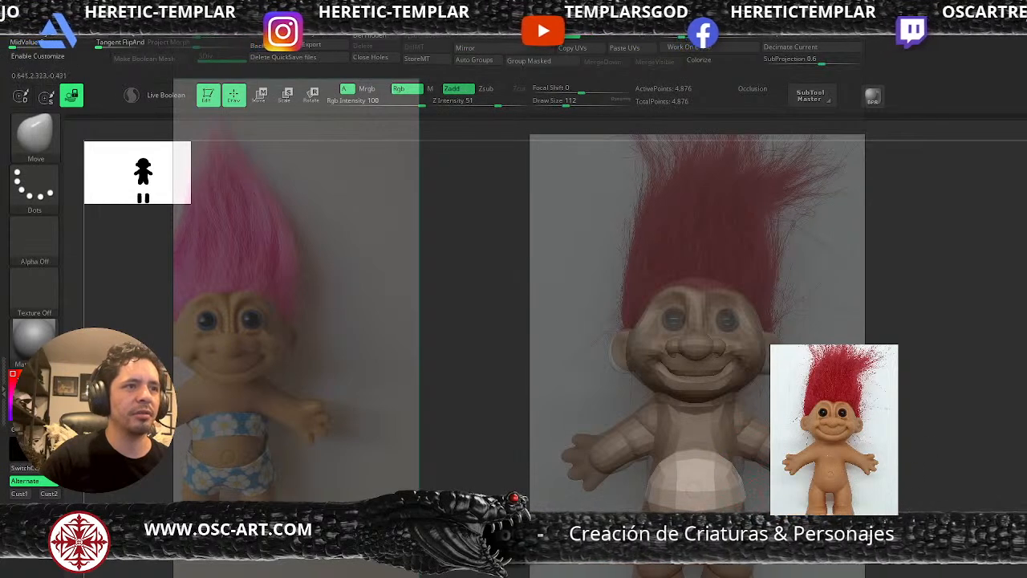
left_click_drag(911, 470, 931, 486, "ctrl")
Mask everything except the chest, reshape its sides with the Move brush at draw sizes about 167 and 112, and clear the mask
left_click(704, 485, "ctrl+shift")
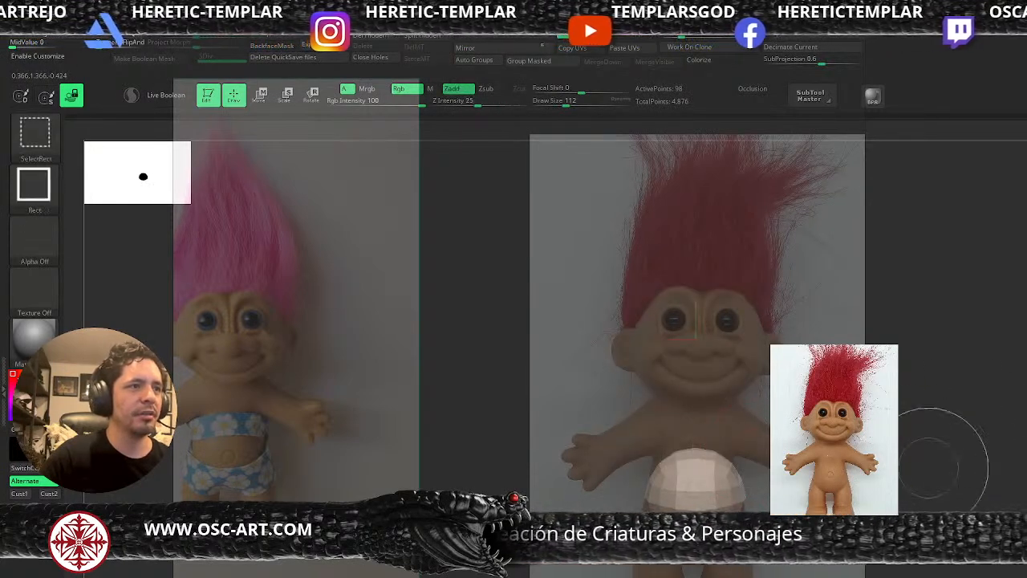
left_click(954, 464, "ctrl+shift")
left_click(706, 431, "ctrl+shift")
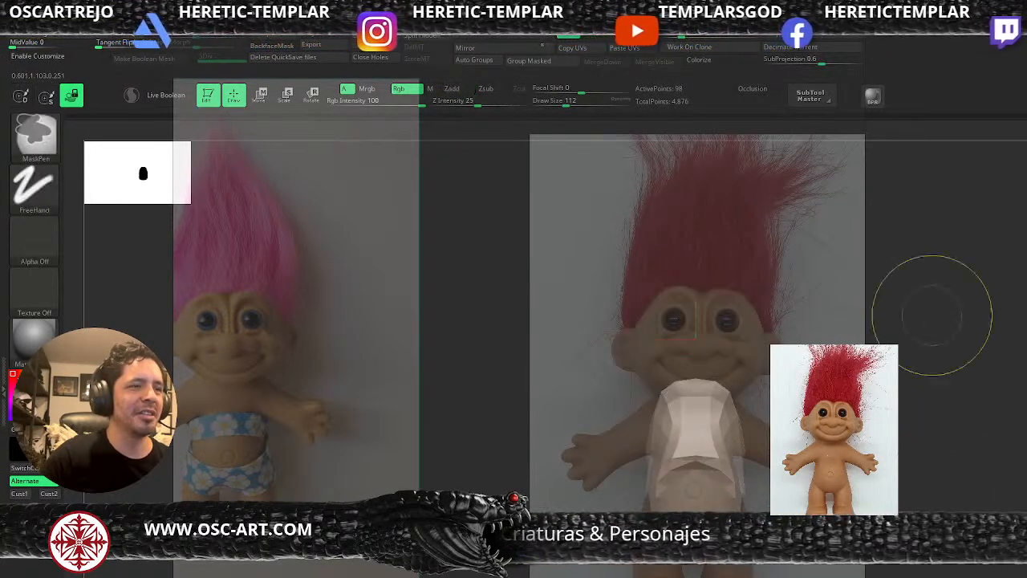
left_click(931, 450, "ctrl+shift")
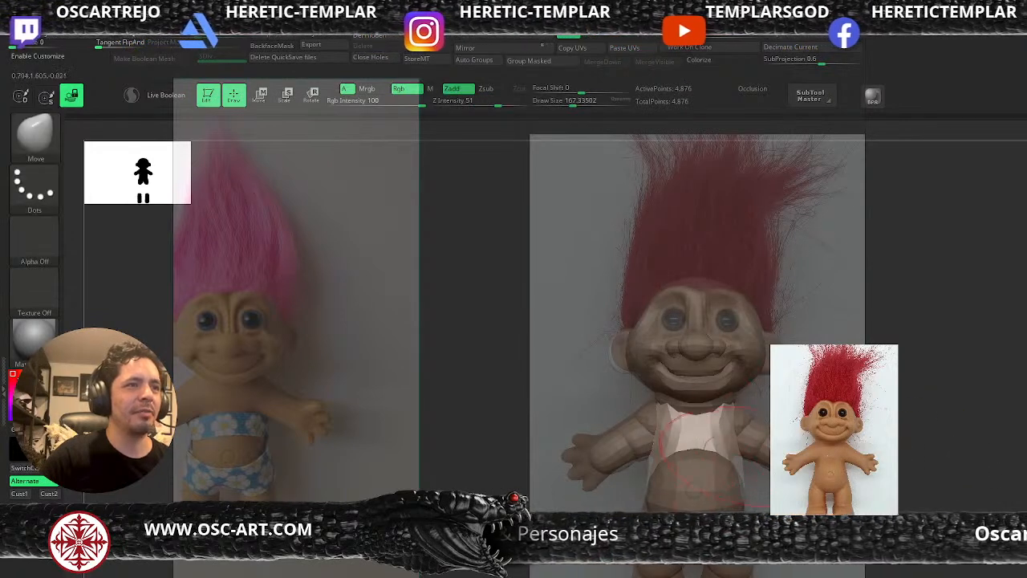
mouse_move(748, 450)
left_mouse_down()
mouse_move(731, 452)
mouse_move(735, 440)
left_mouse_up()
key("s")
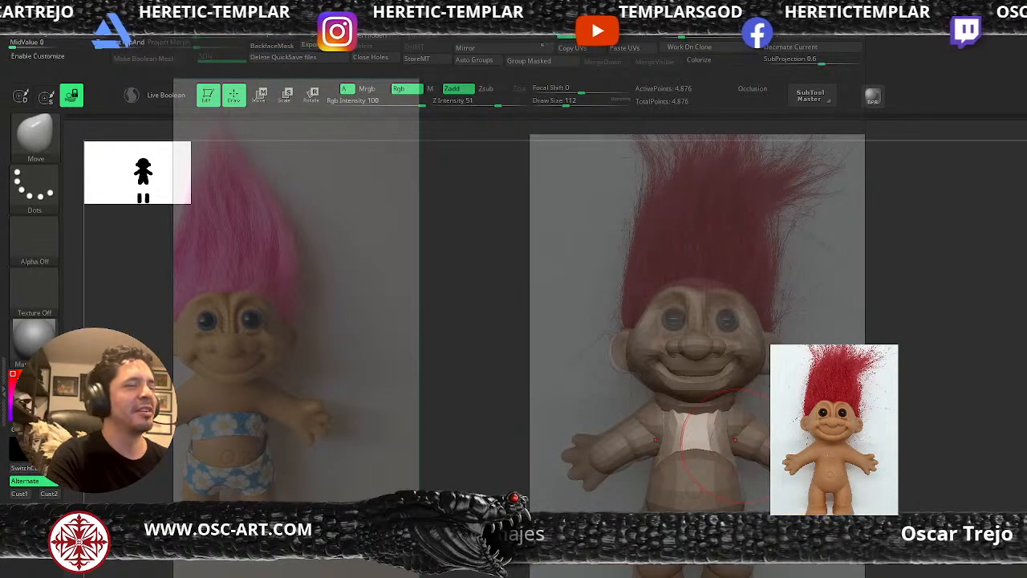
key("ctrl")
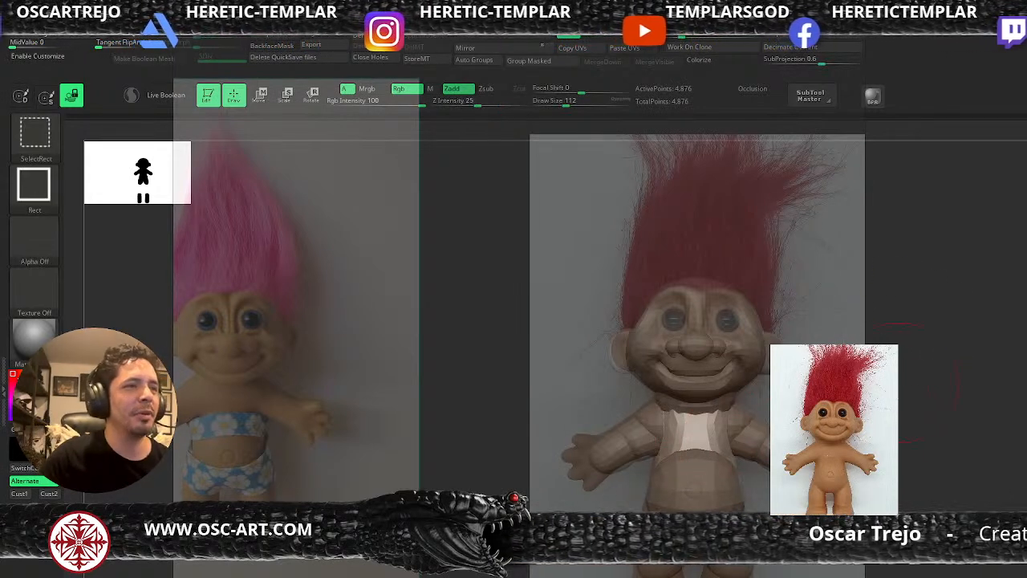
left_click_drag(956, 372, 962, 417, "ctrl")
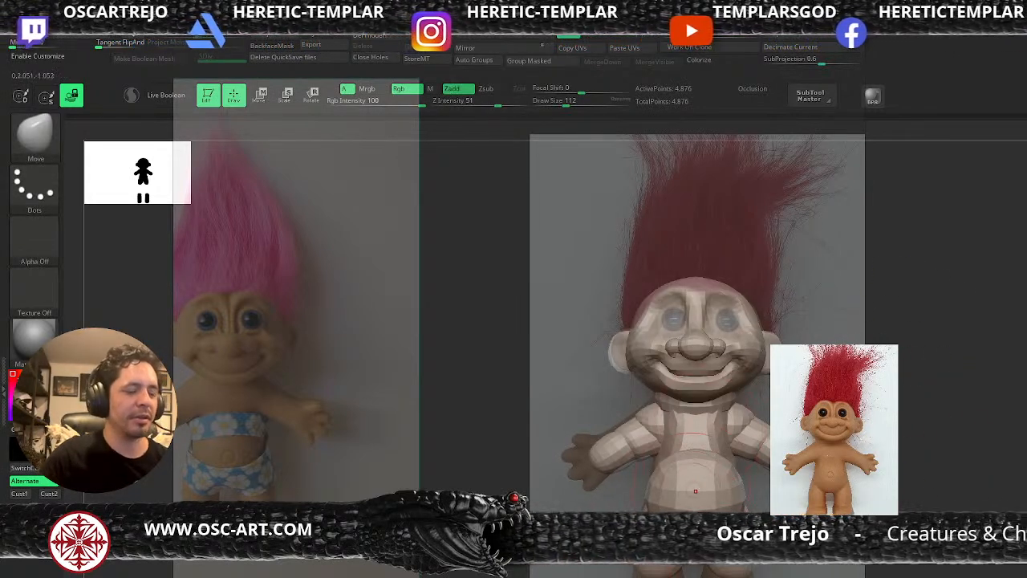
Isolate the thighs, reshape them with the Move Topological brush at draw sizes about 163 and 149, and show the whole figure
key("b")
key("m")
key("t")
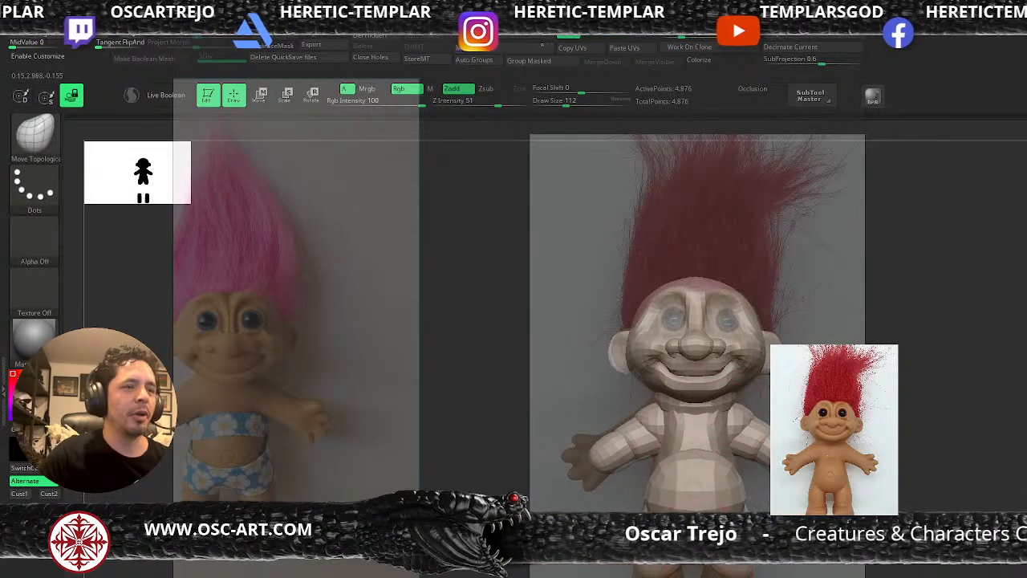
left_click(722, 536, "ctrl+shift")
key("shift")
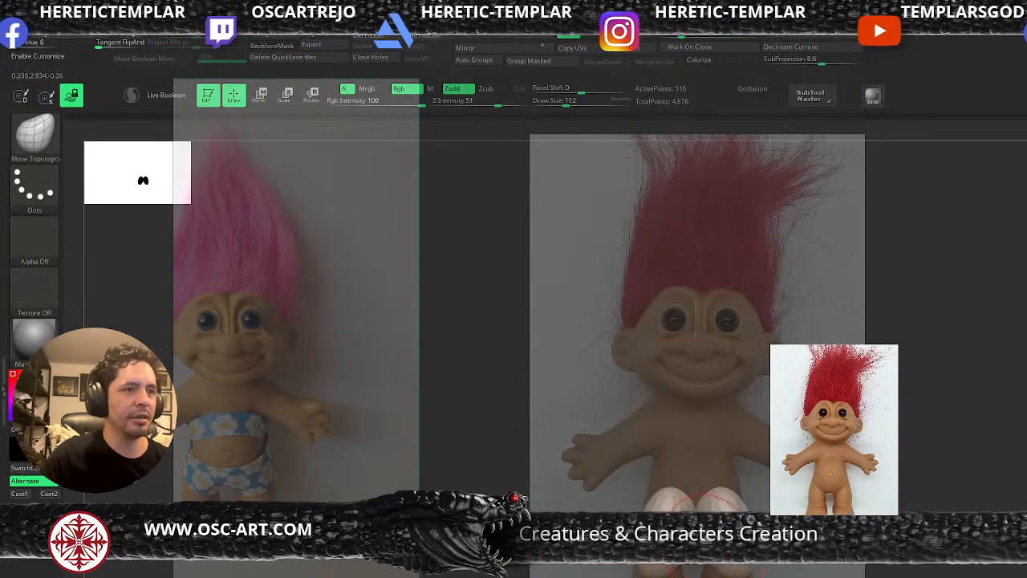
key("bracketright")
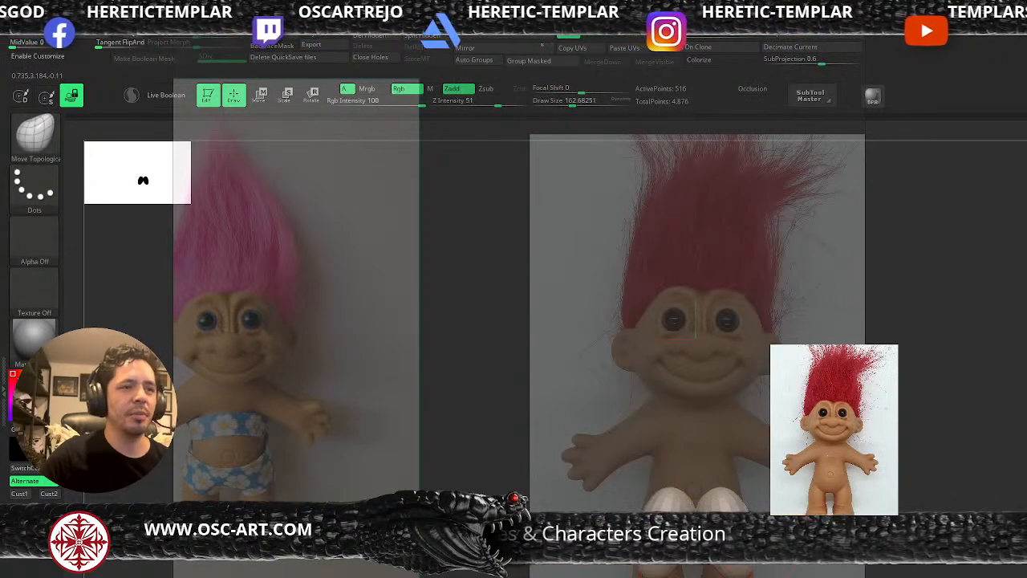
key("bracketleft")
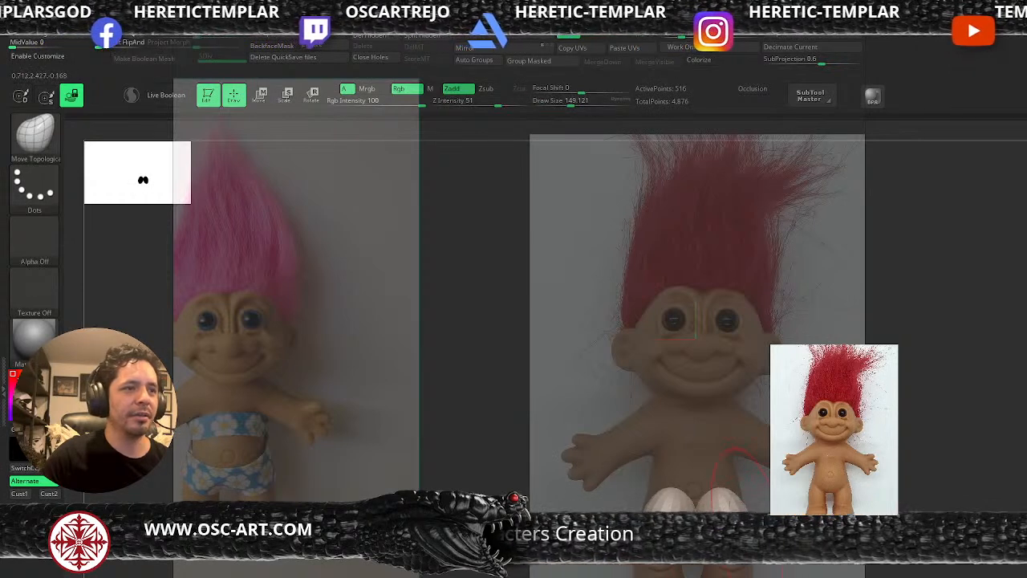
left_click(951, 550, "ctrl+shift")
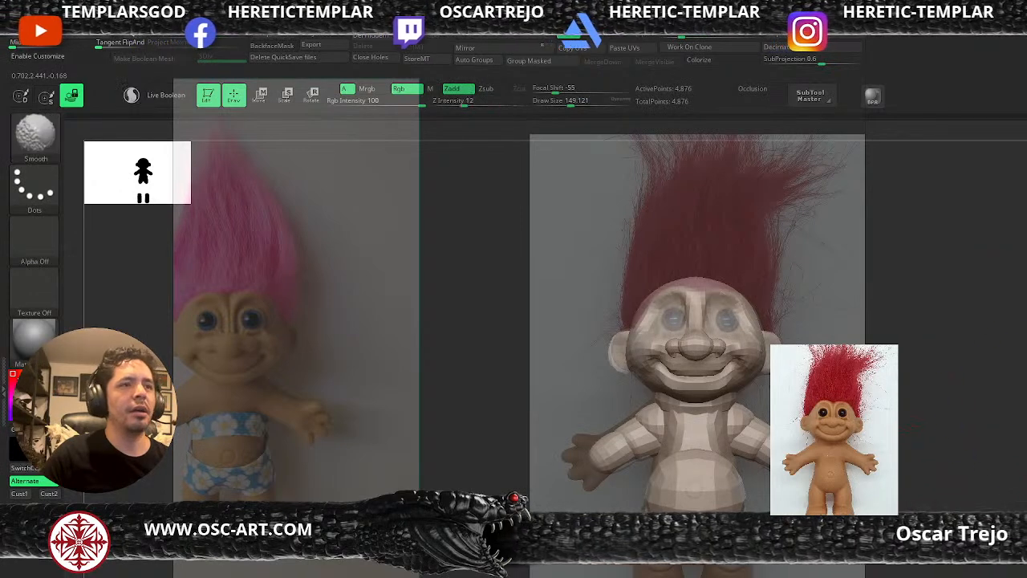
Mask everything except the ears, reshape them with the Move brush at draw size about 51, and clear the mask
left_click(777, 331, "ctrl+shift")
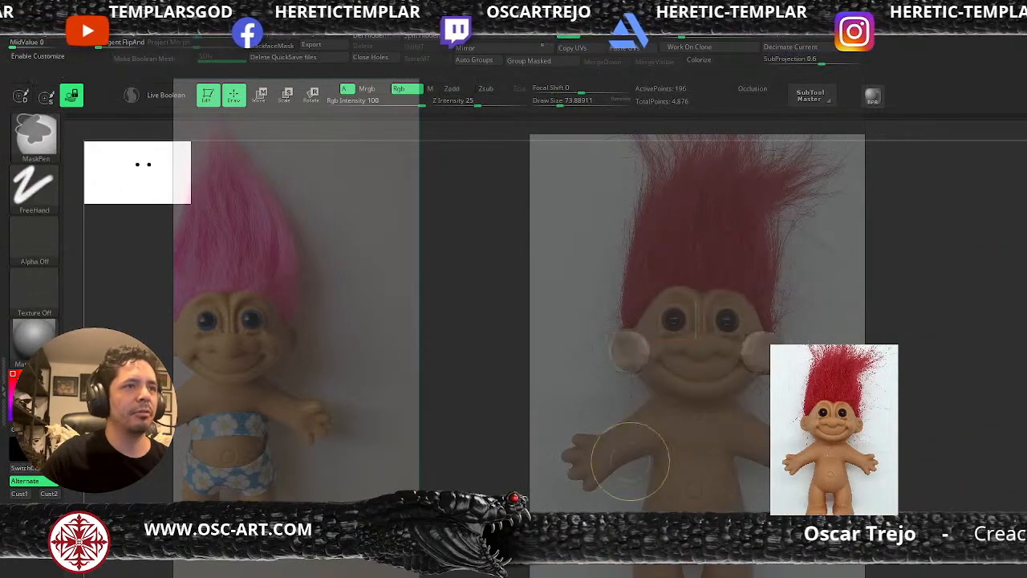
left_click(923, 387, "ctrl+shift")
key("b")
key("m")
key("v")
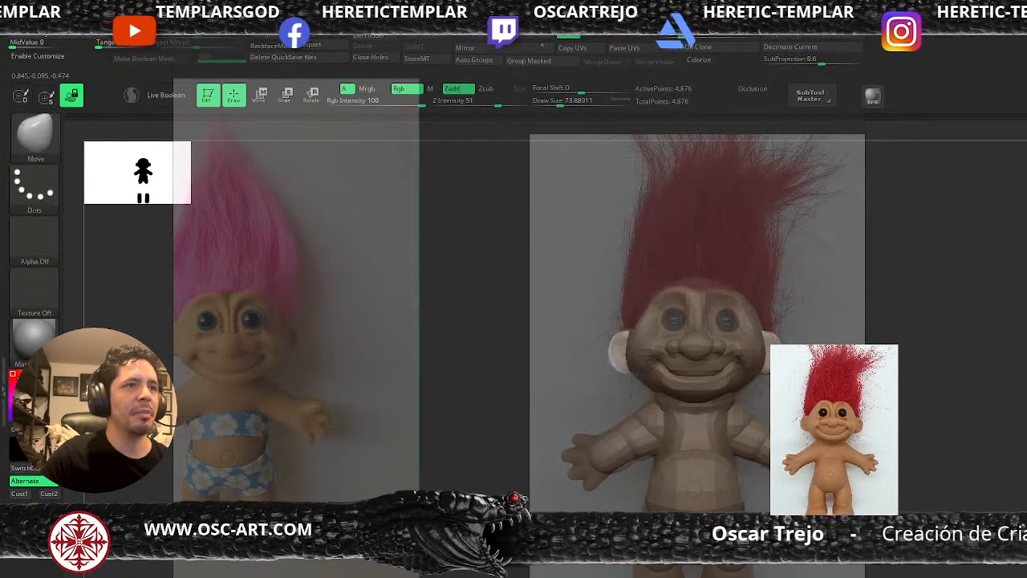
key("s")
left_click_drag(777, 342, 772, 342)
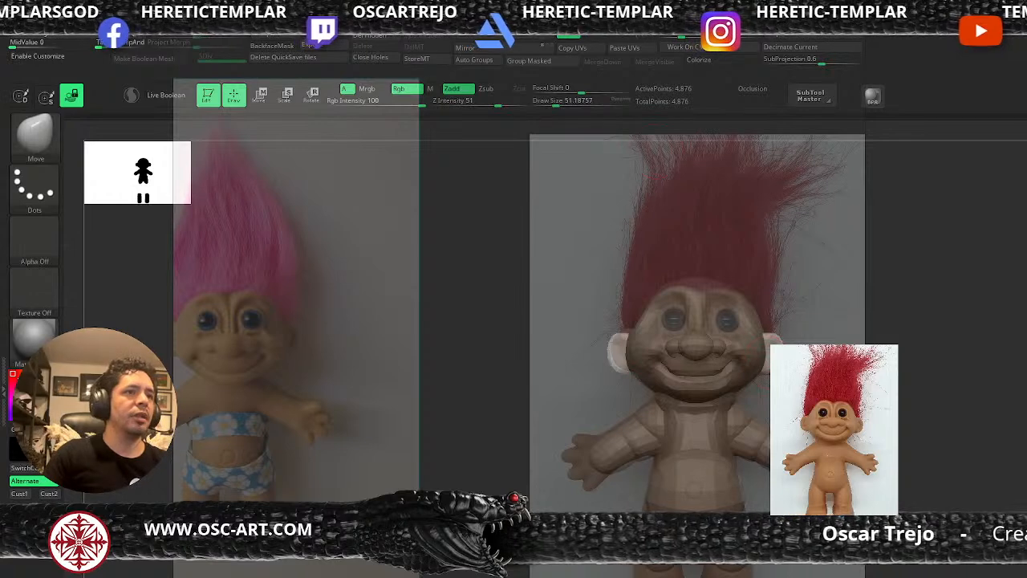
left_click_drag(944, 326, 952, 380, "ctrl")
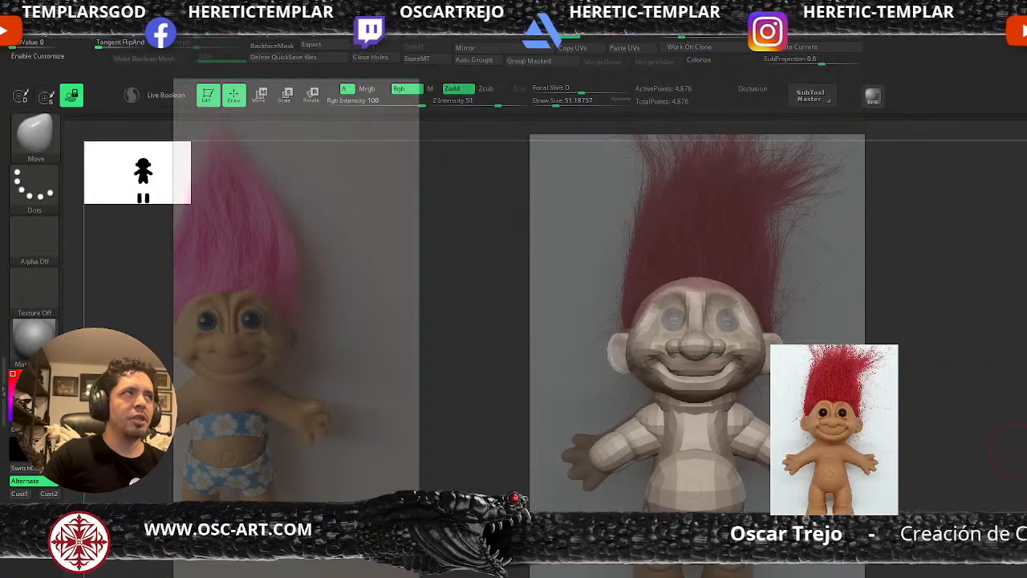
key("ctrl+shift")
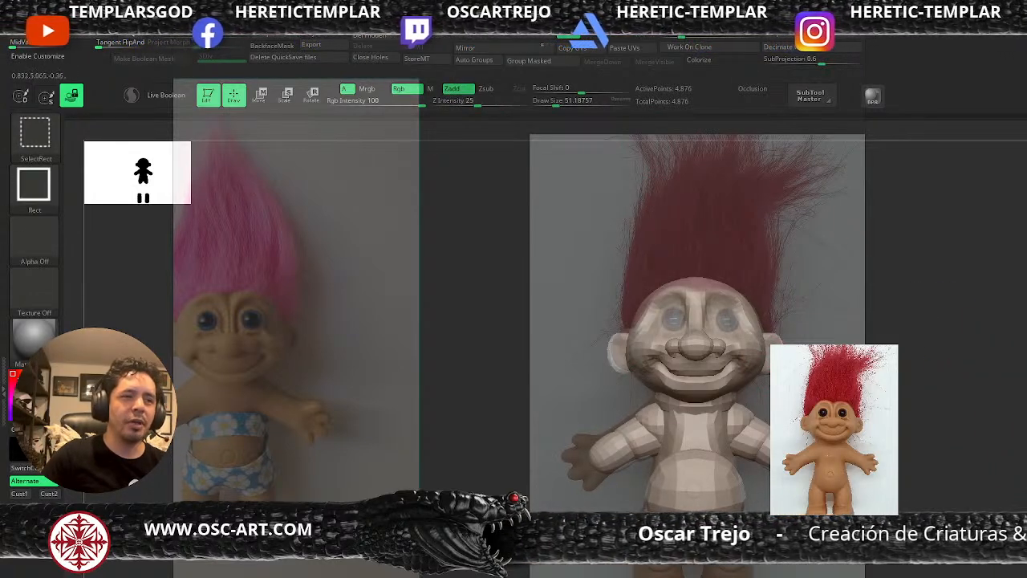
left_click(727, 570, "ctrl+shift")
left_click(727, 570, "ctrl+shift")
left_click(931, 401, "ctrl+shift")
left_click(727, 570, "ctrl+shift")
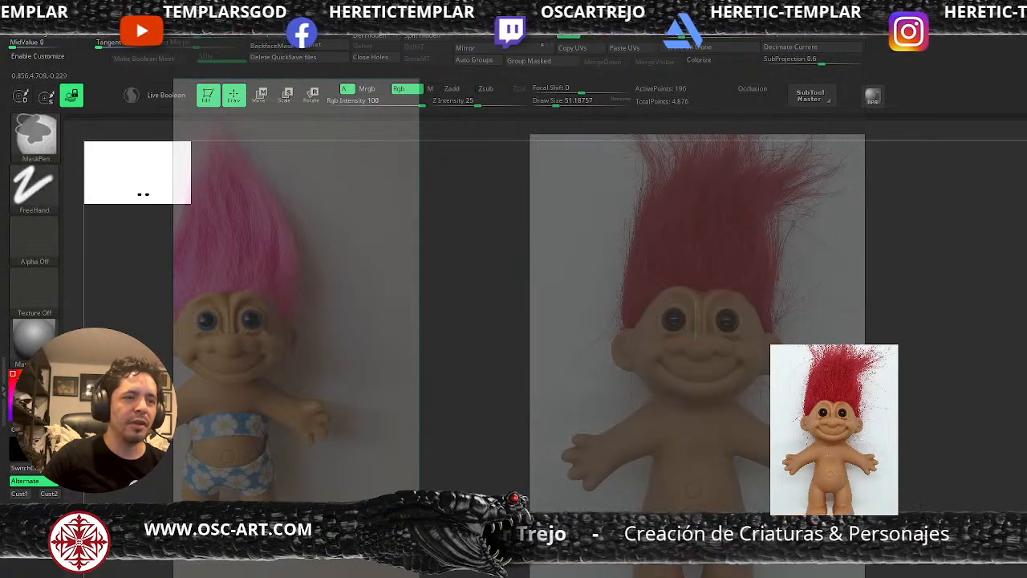
left_click(931, 401, "ctrl+shift")
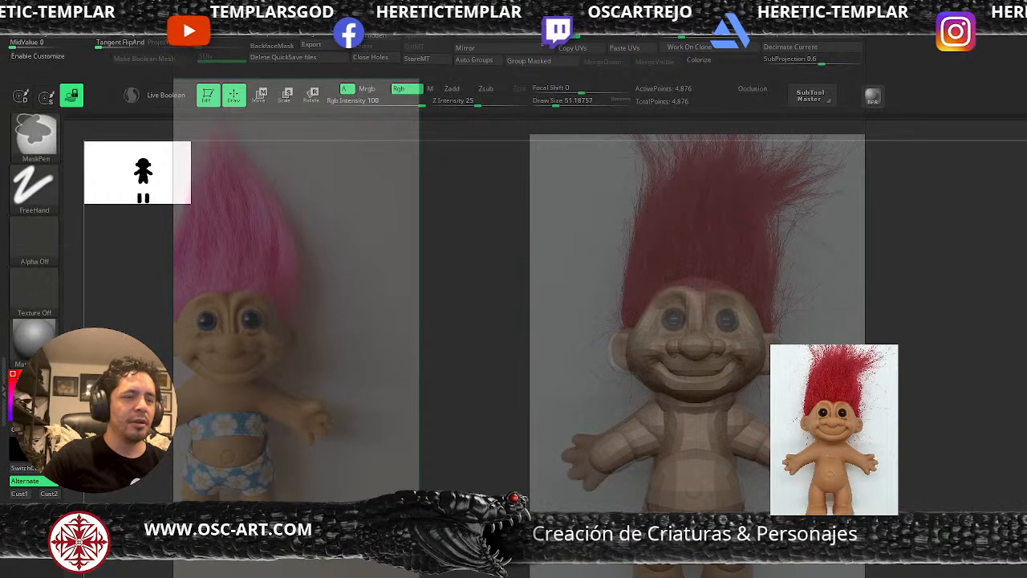
key("w")
left_click(744, 577)
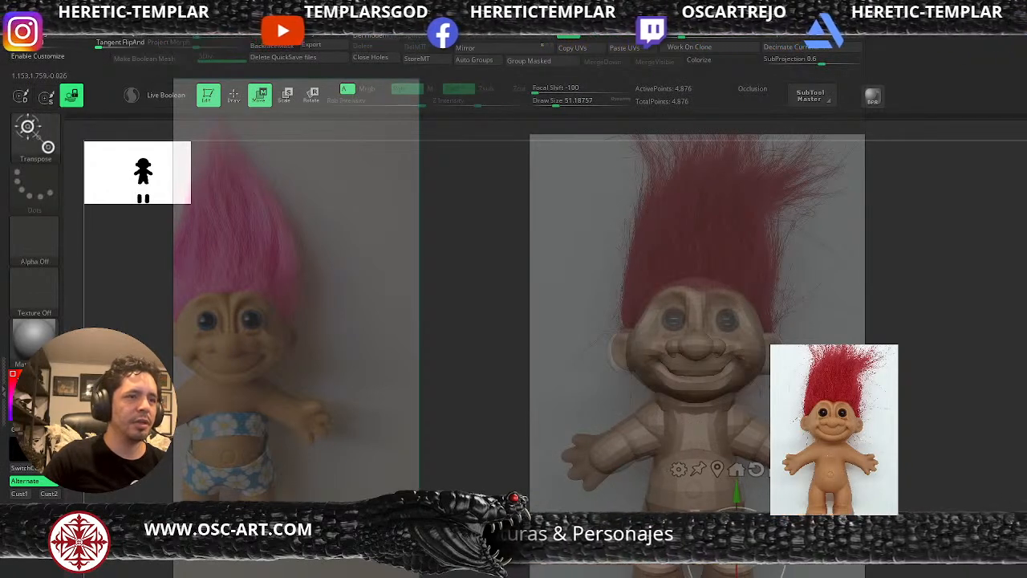
key("q")
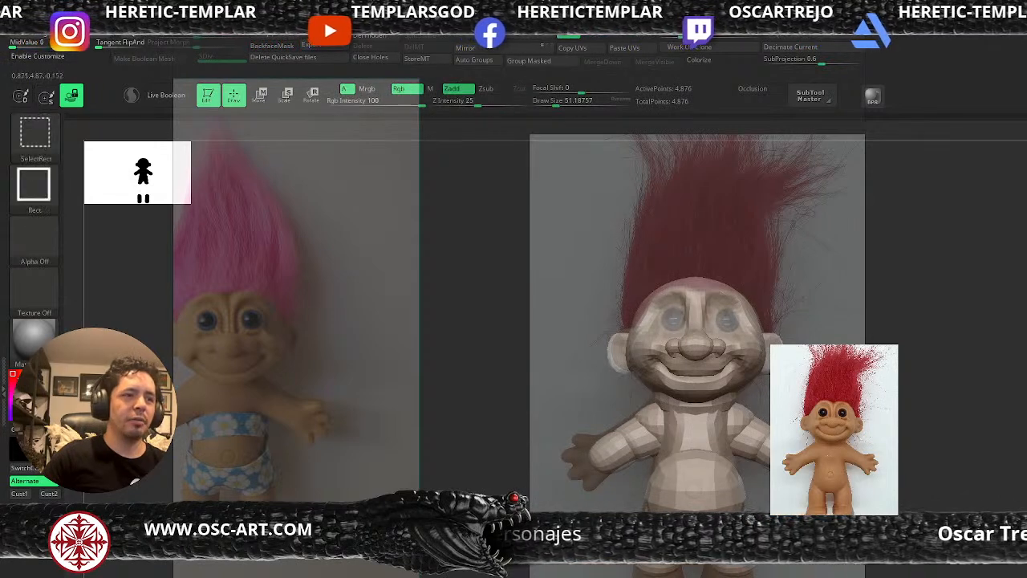
Isolate the lower legs and raise them to meet the body, shaping them with the Move brush at draw size about 163
left_click(740, 576, "ctrl+shift")
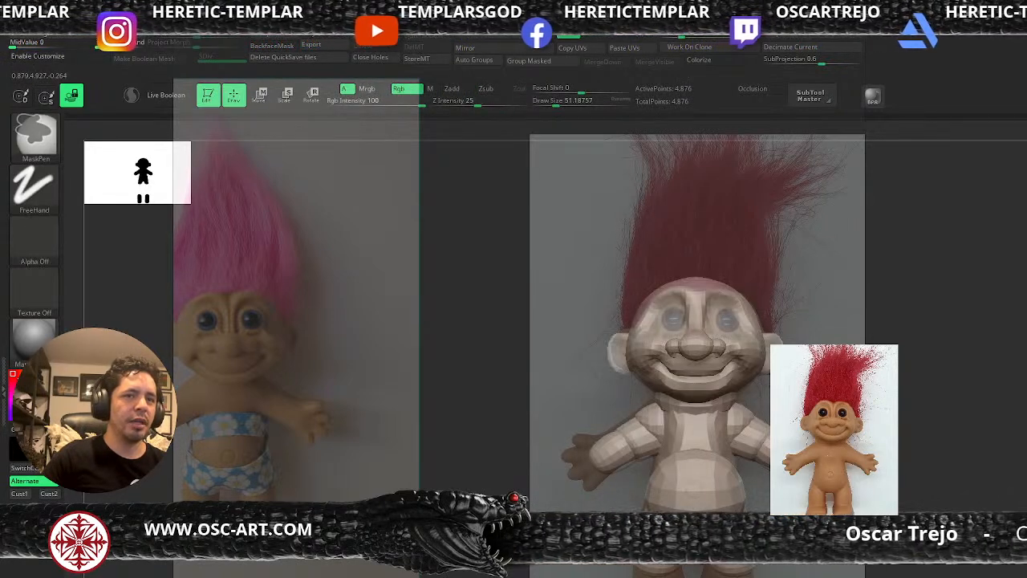
key("w")
left_click(718, 470)
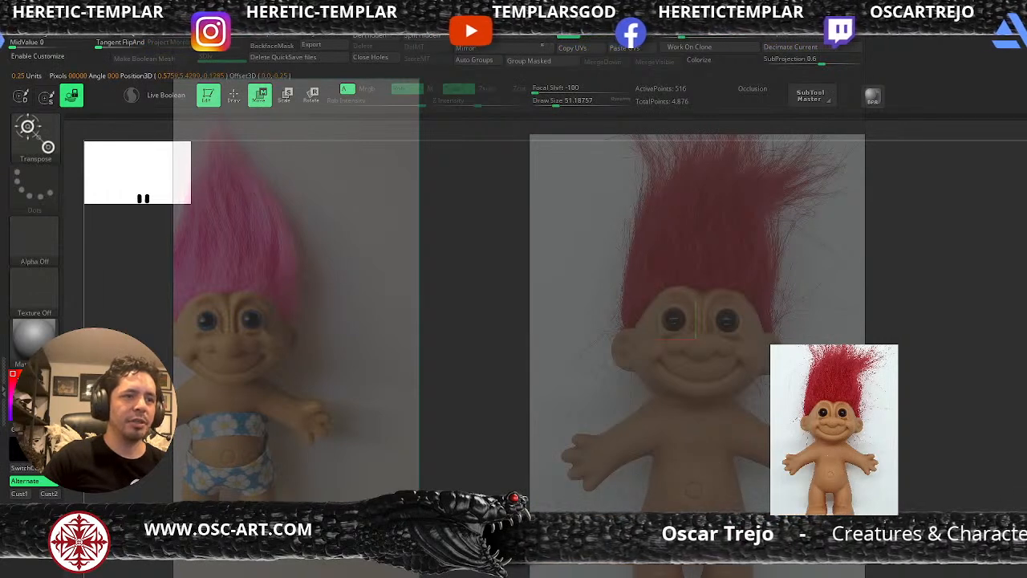
key("ctrl+z")
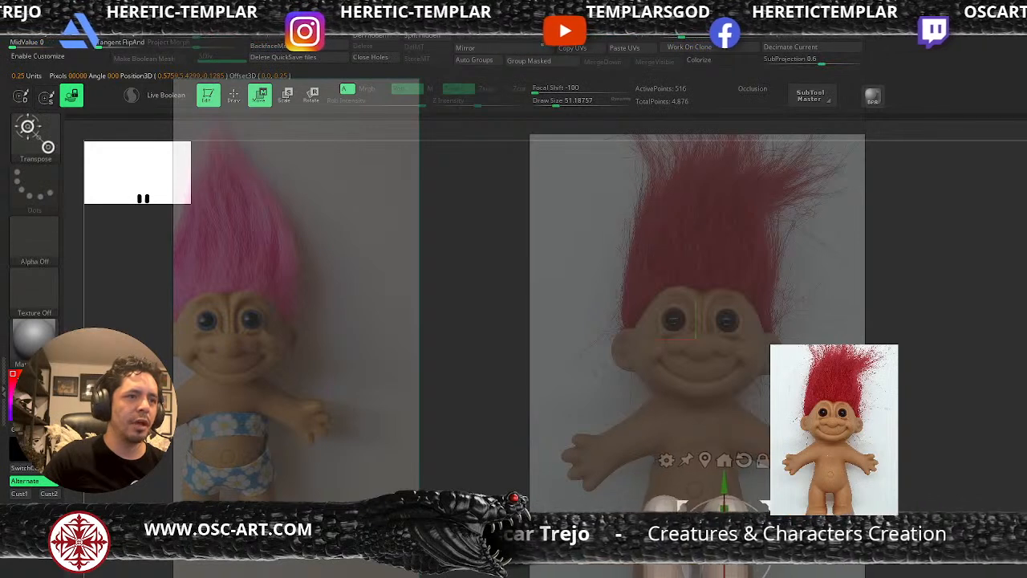
key("q")
key("s")
left_click_drag(743, 507, 741, 522)
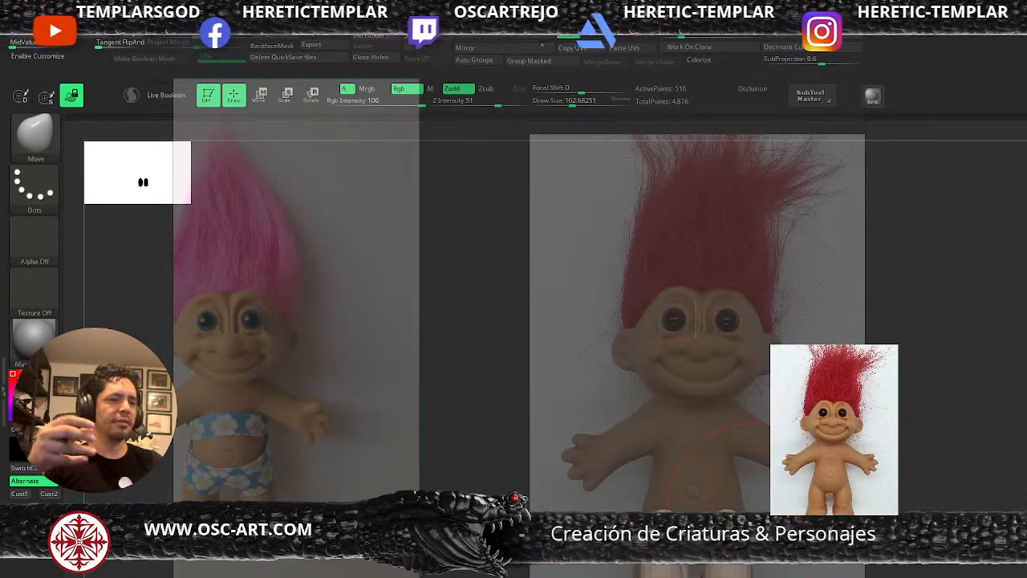
Mask everything except the lower legs, adjust them with the Move brush down to draw size about 128, and clear the mask
left_click(984, 461, "ctrl+shift")
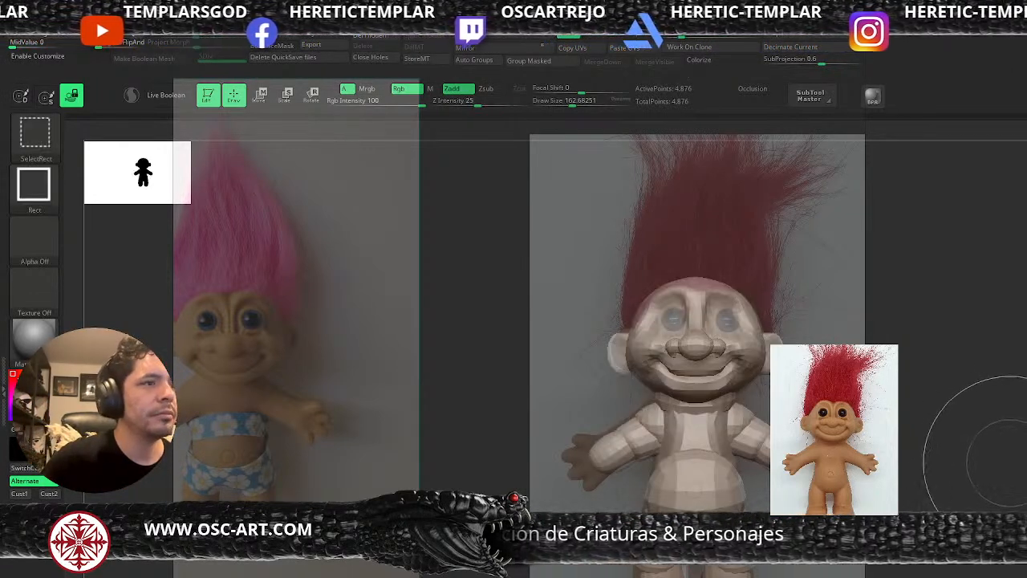
left_click(732, 563, "ctrl+shift")
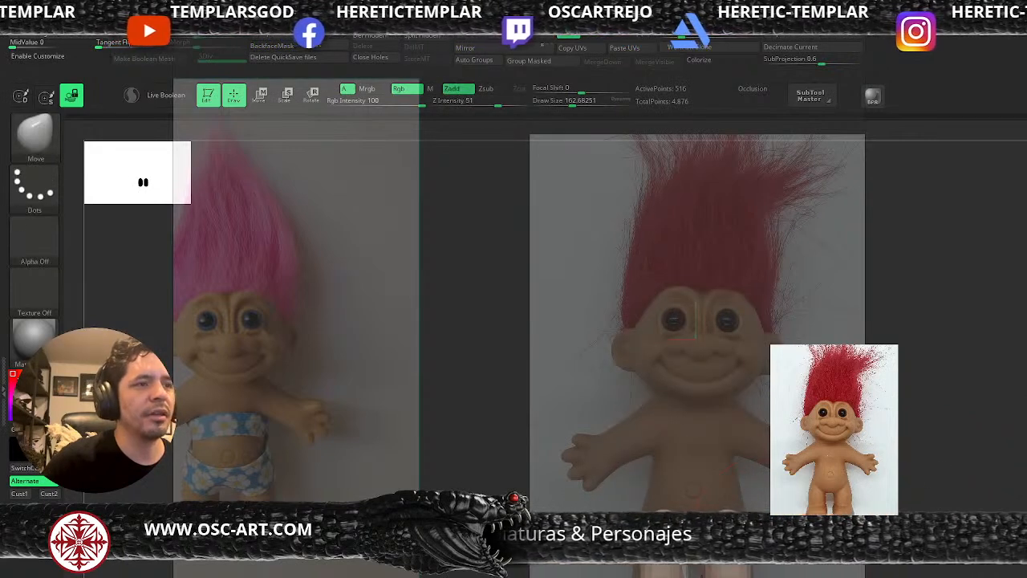
left_click(963, 554, "ctrl+shift")
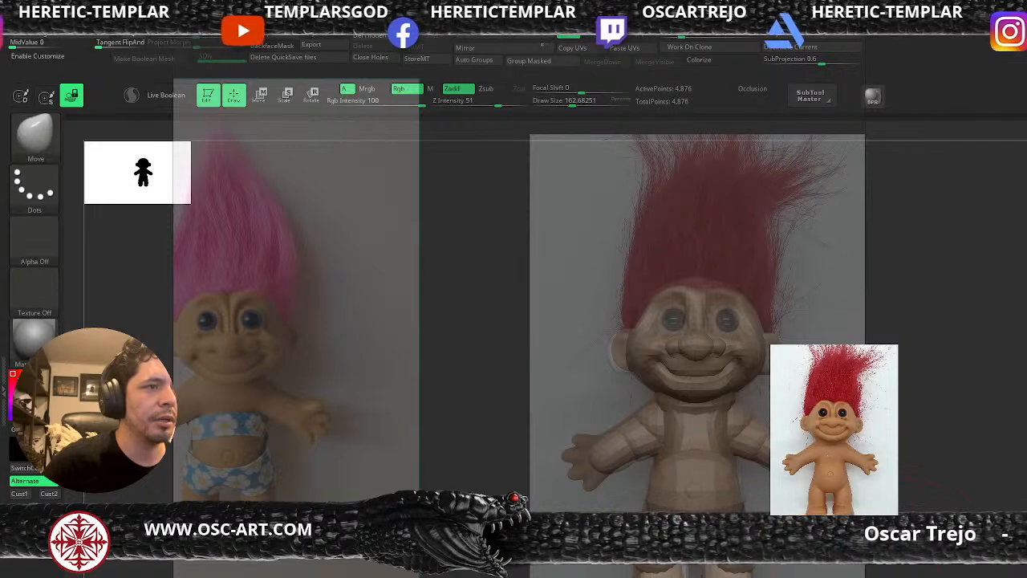
left_click_drag(729, 559, 734, 569)
key("s")
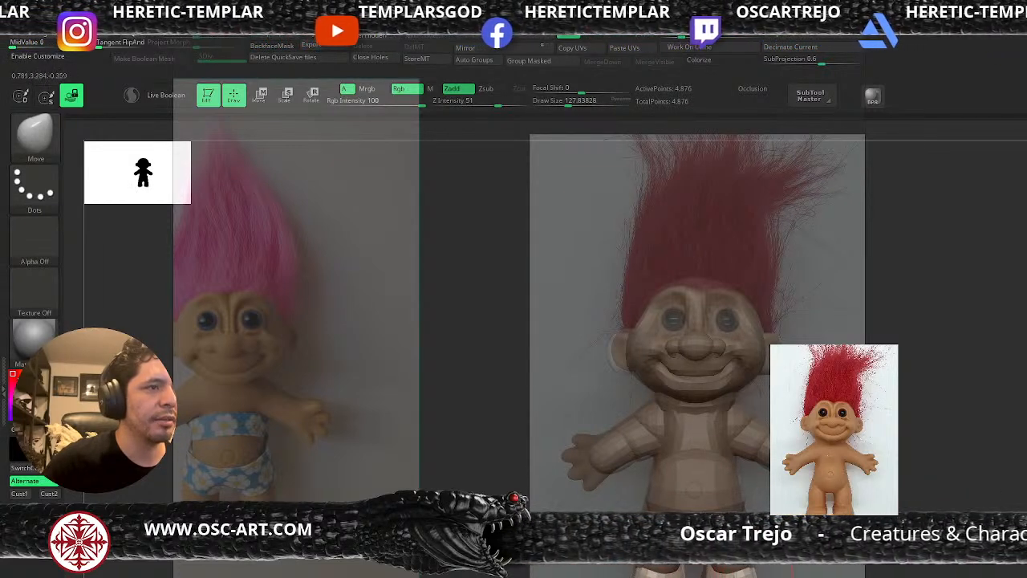
left_click(949, 560, "ctrl")
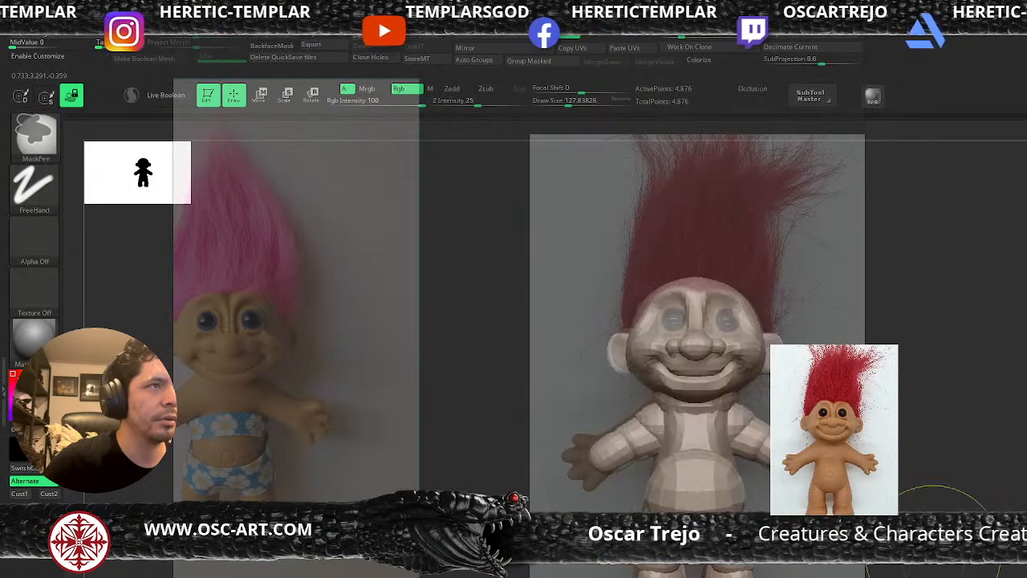
Insert a mirrored pair of eyeball spheres on the face with the IMM Primitives brush at draw size about 62
key("s")
left_click_drag(795, 354, 785, 354)
key("s")
left_click_drag(718, 314, 711, 314)
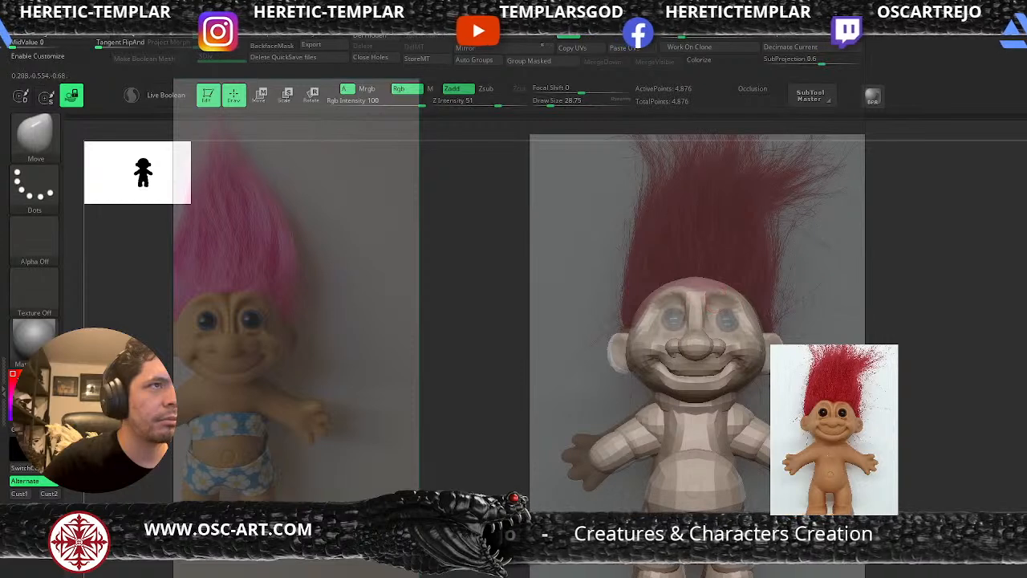
key("s")
left_click_drag(725, 318, 771, 334)
key("b")
key("i")
key("p")
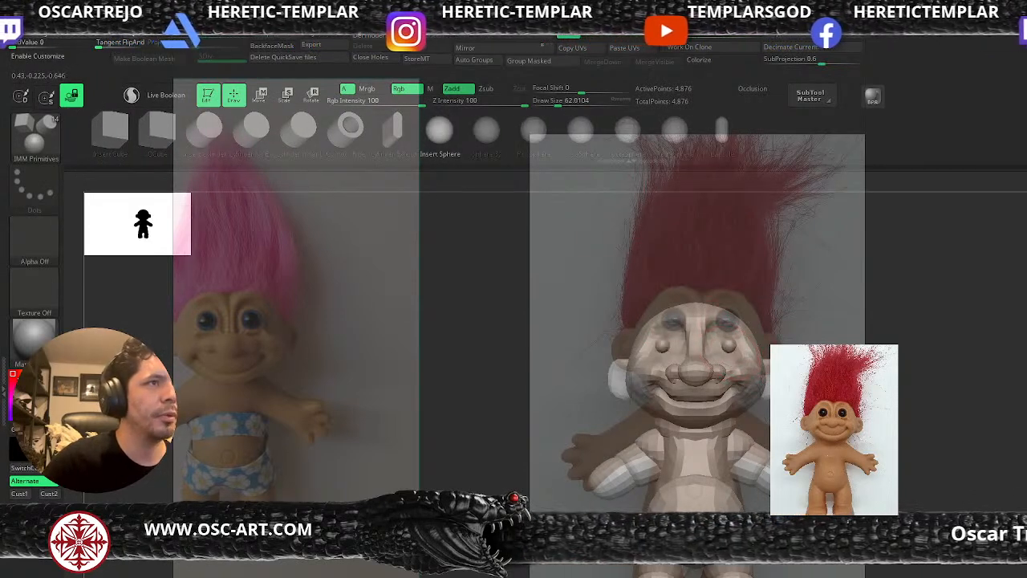
left_click_drag(732, 342, 751, 339)
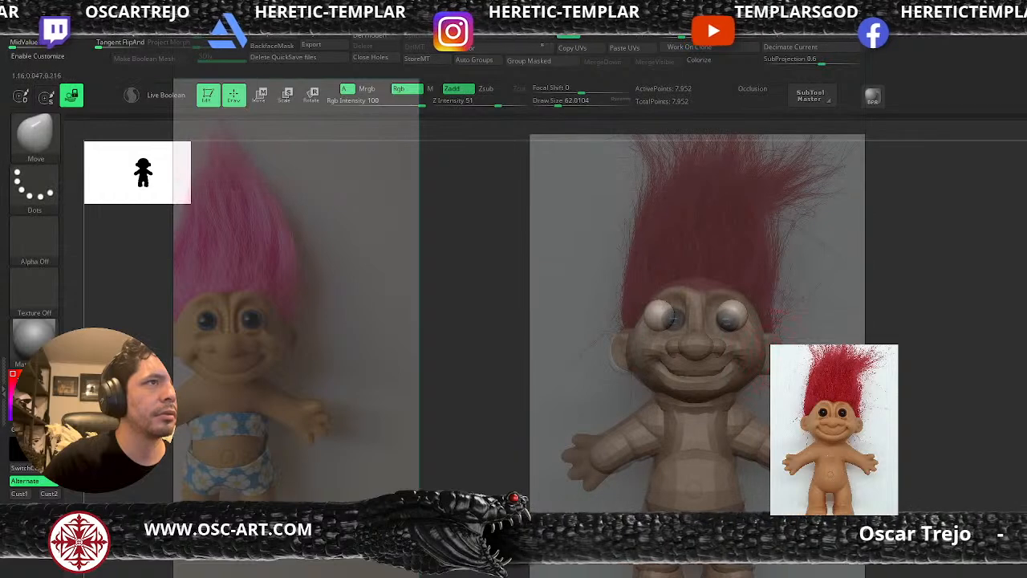
Center the gizmo on the unmasked eyeball, then scale and move the eyeballs to match the eyes in the reference photo
key("w")
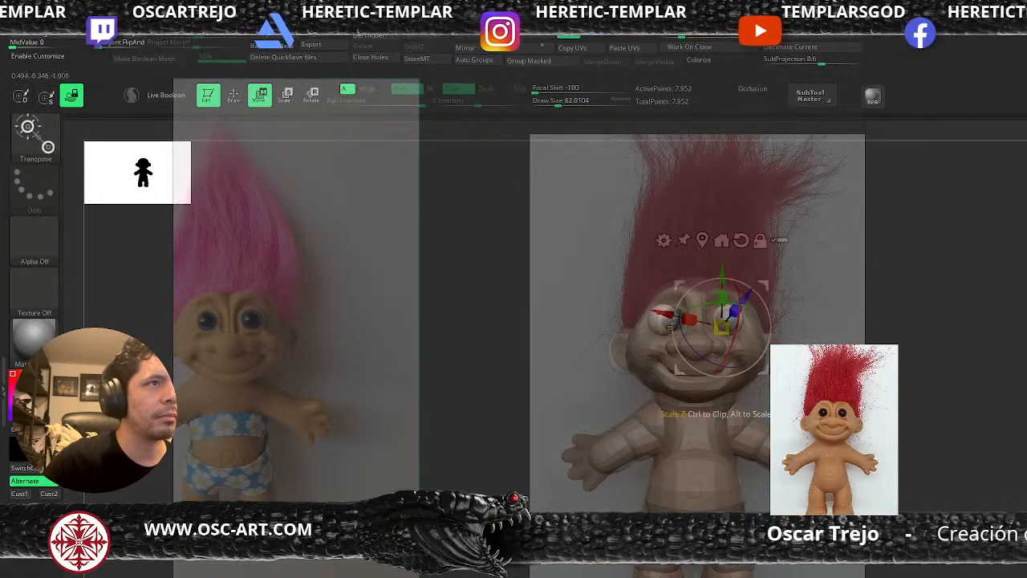
left_click_drag(722, 326, 712, 333)
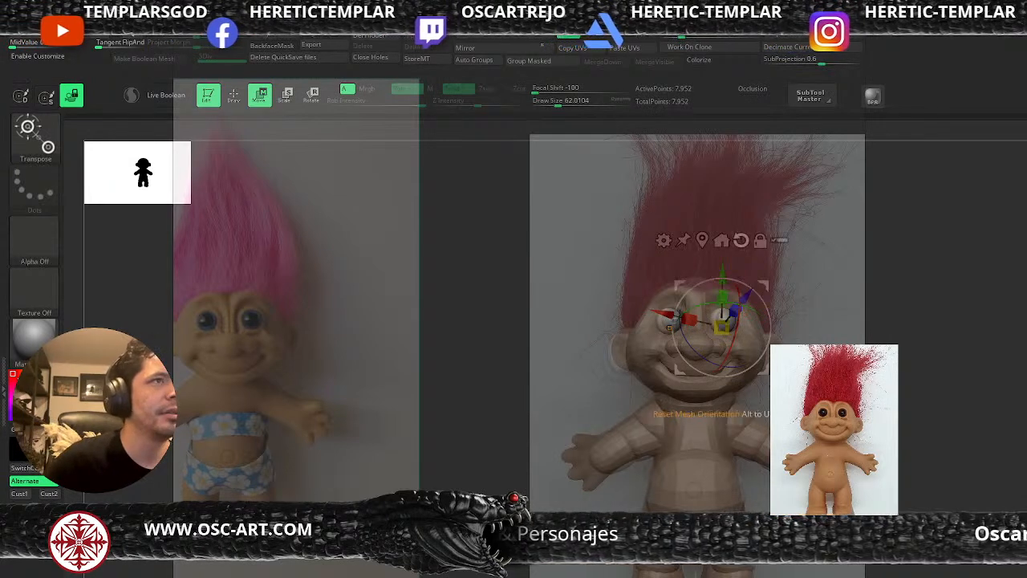
left_click(721, 240)
left_click(702, 240)
left_click(760, 234)
left_click_drag(764, 278, 771, 278)
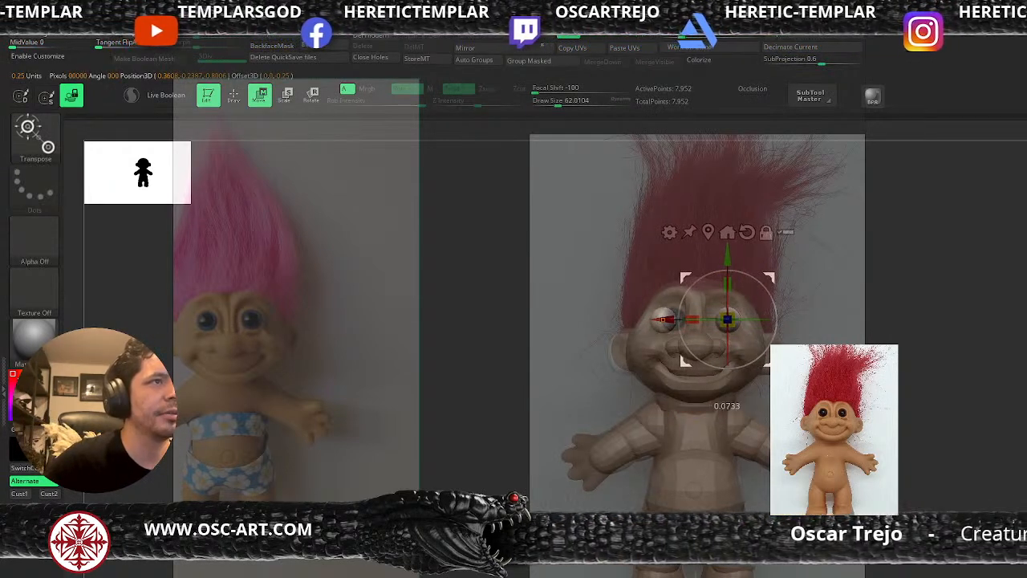
left_click_drag(727, 319, 728, 321)
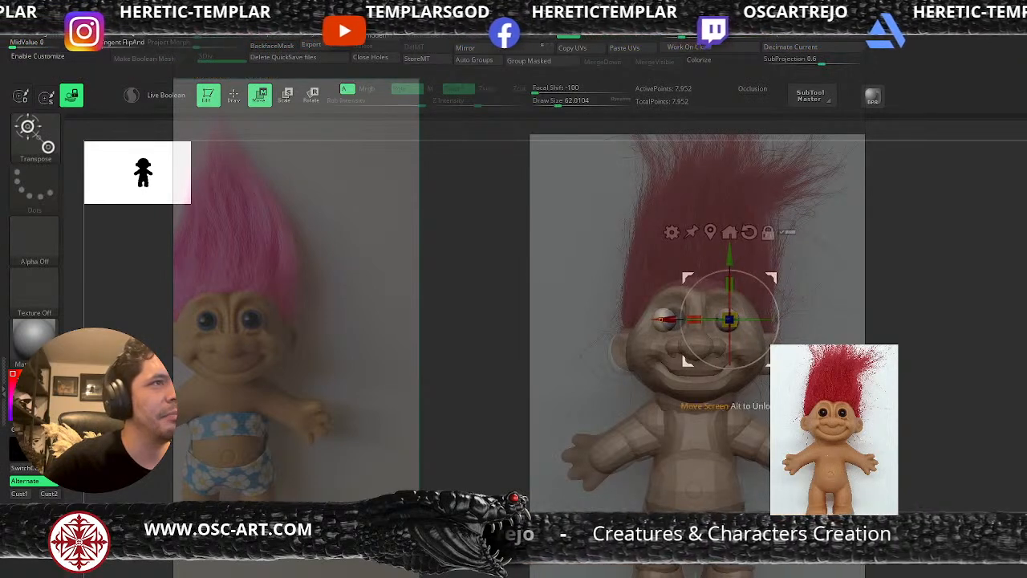
key("q")
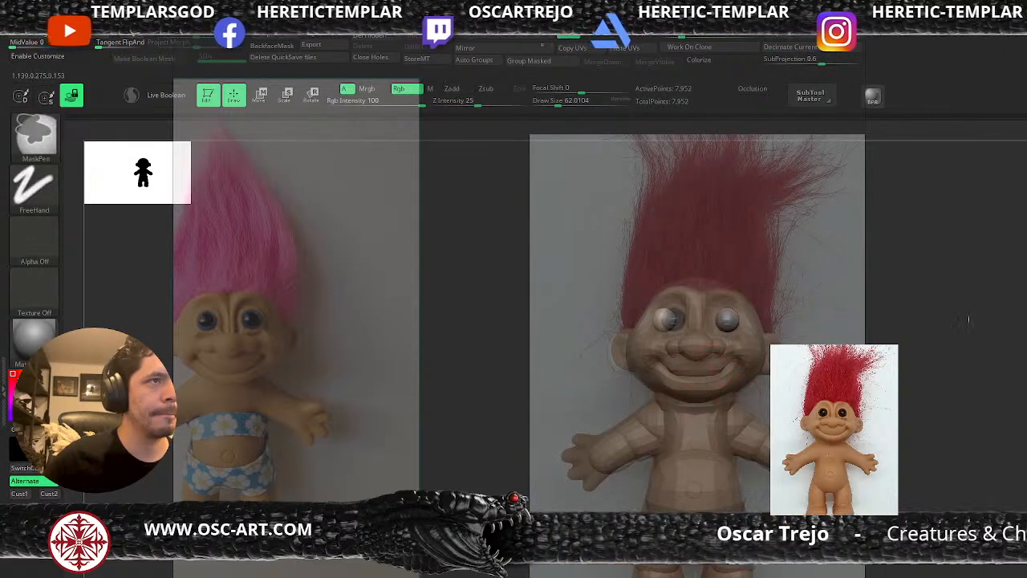
Clear the mask, hide the eyeballs, and split them from the body into their own subtool
left_click_drag(966, 317, 921, 361, "ctrl")
key("shift+f")
key("shift+f")
left_click(729, 323, "ctrl+shift")
left_click_drag(961, 284, 887, 296, "ctrl+shift")
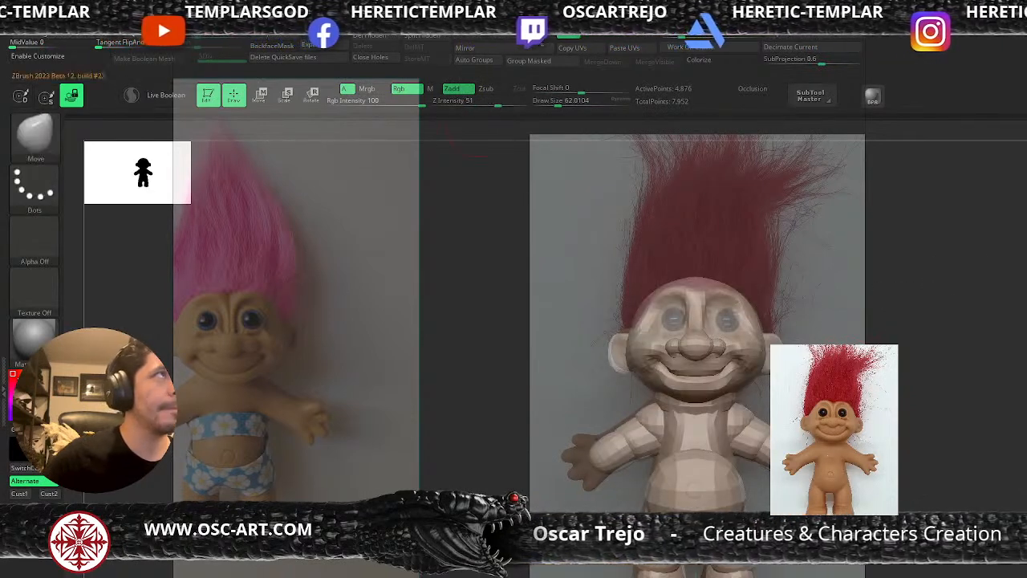
left_click(425, 36)
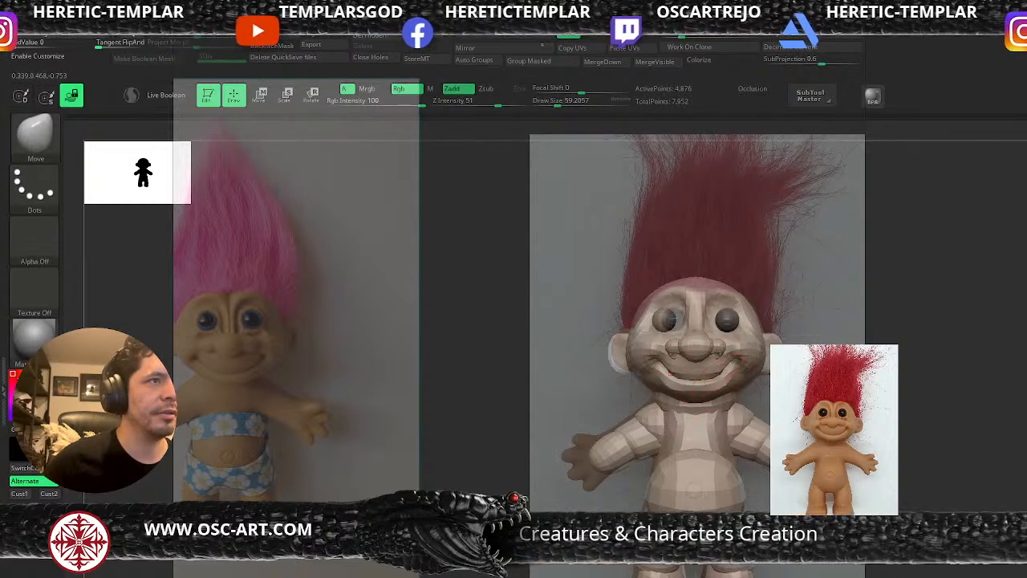
Make the reference overlay more opaque and refine the face with the Move Topological brush at draw sizes about 44 and 49
key("alt+Tab")
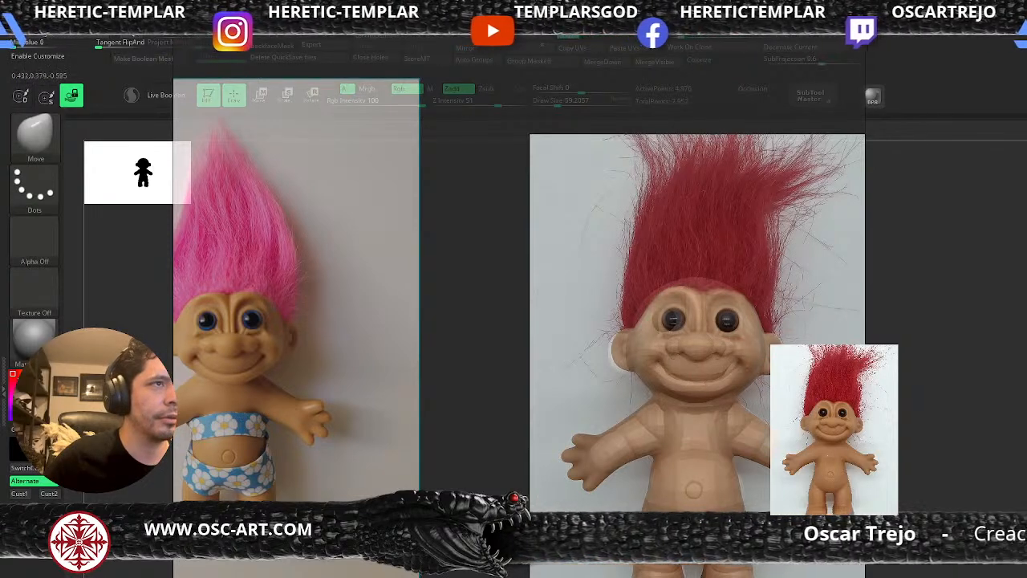
key("bracketleft")
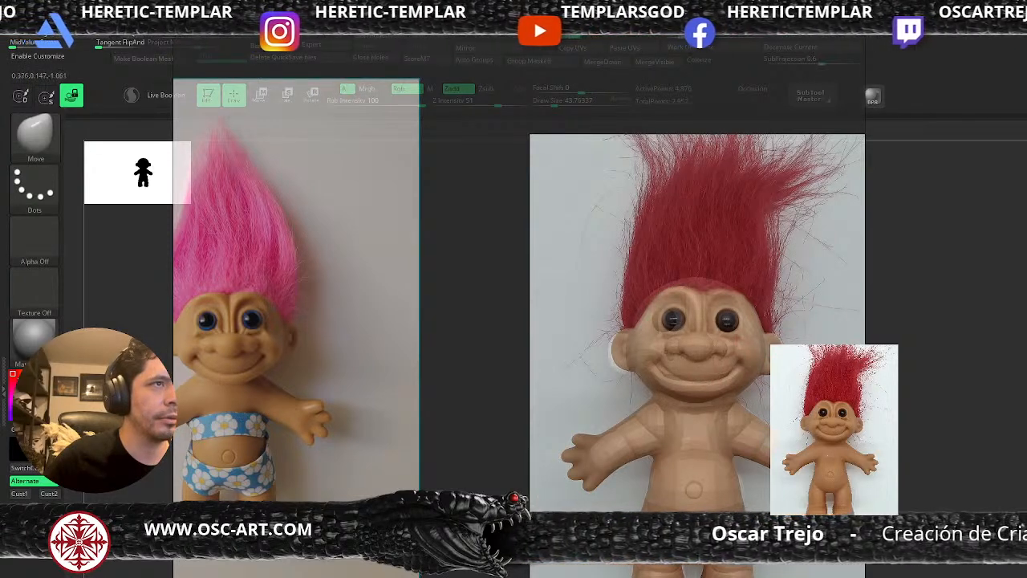
key("b")
key("m")
key("t")
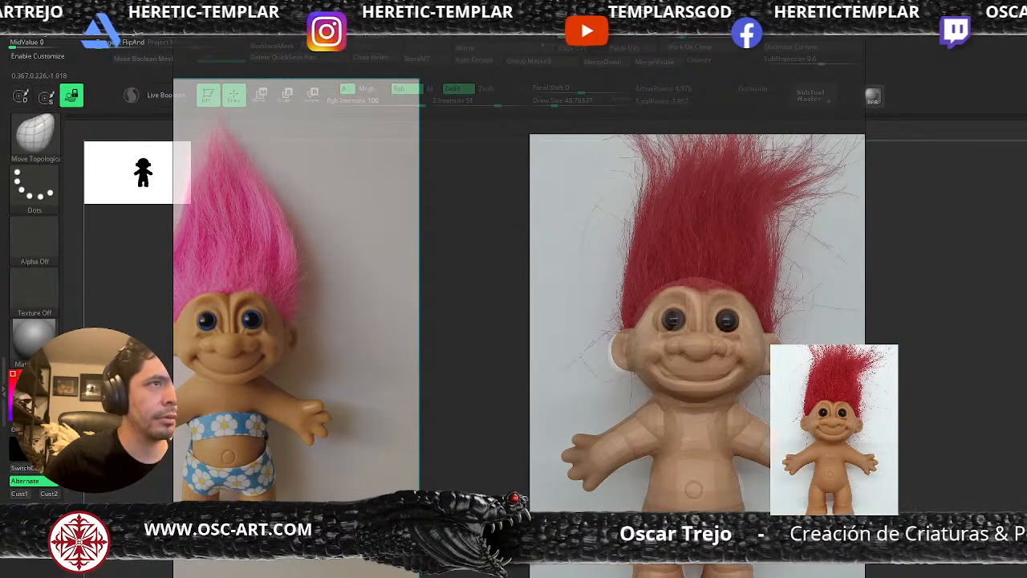
key("bracketright")
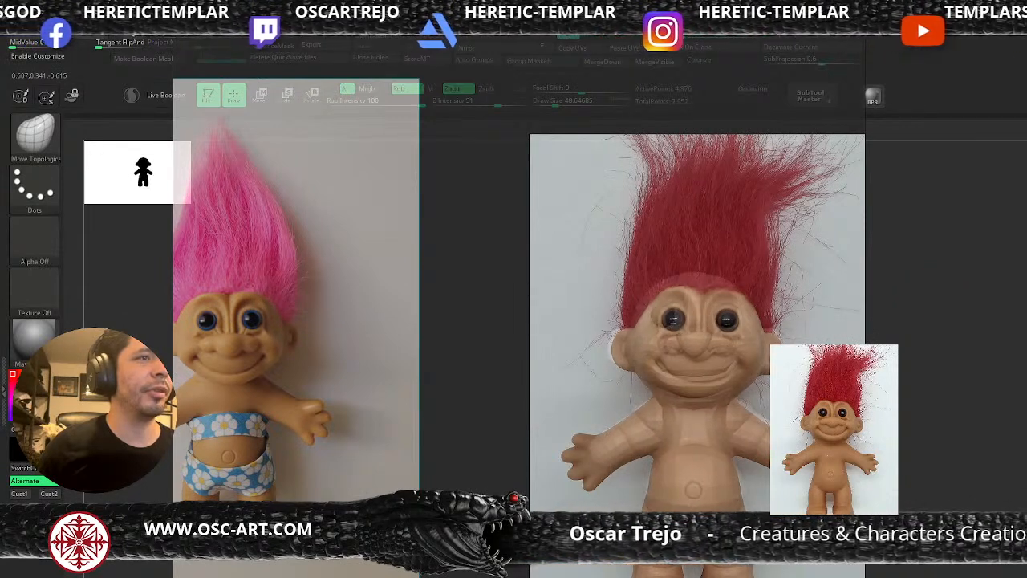
Lower the top of the head to the reference with the Move Topological brush at draw size about 139, then reduce the size to about 59
left_click(569, 102)
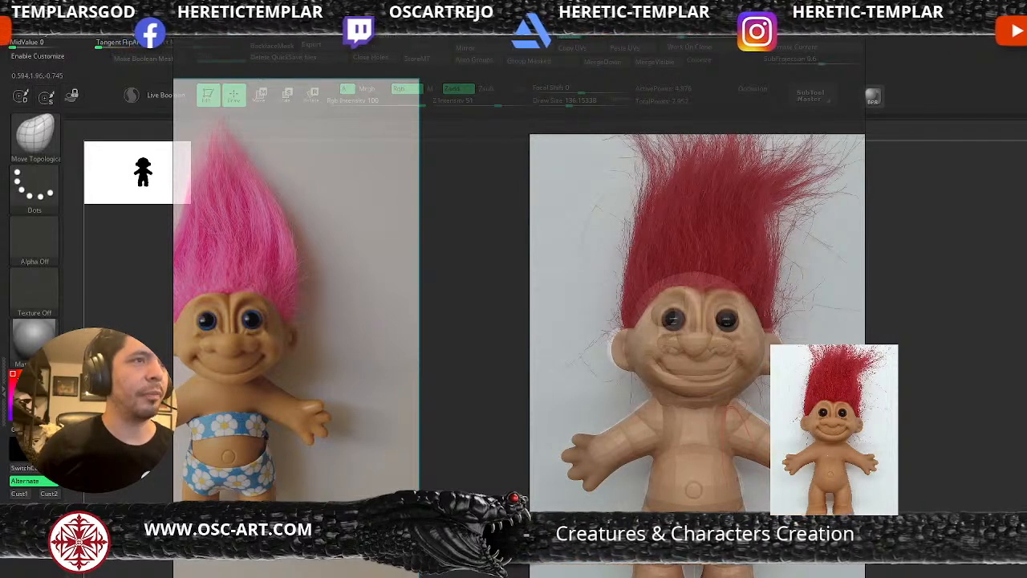
key("bracketleft")
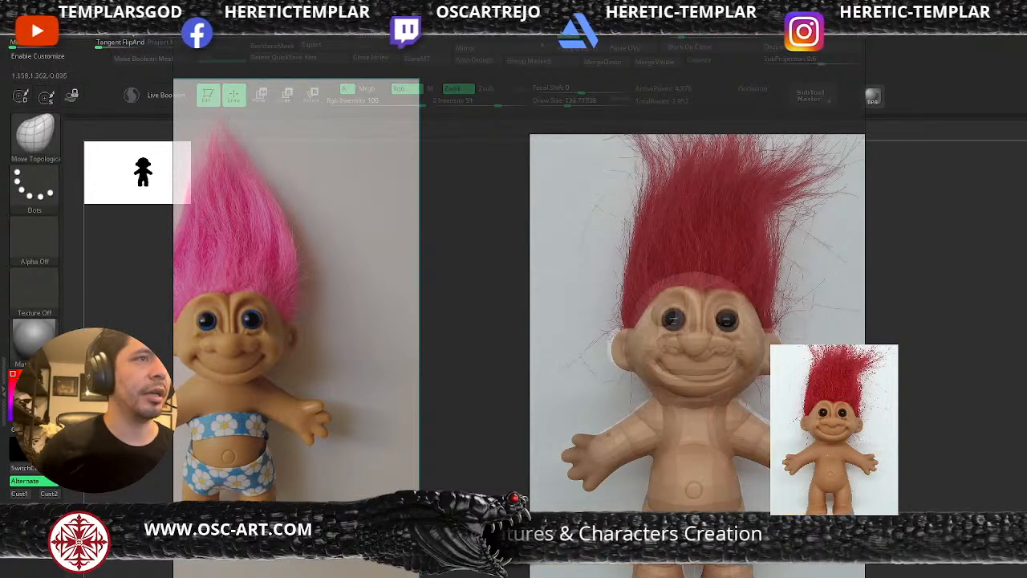
left_click_drag(729, 278, 726, 291)
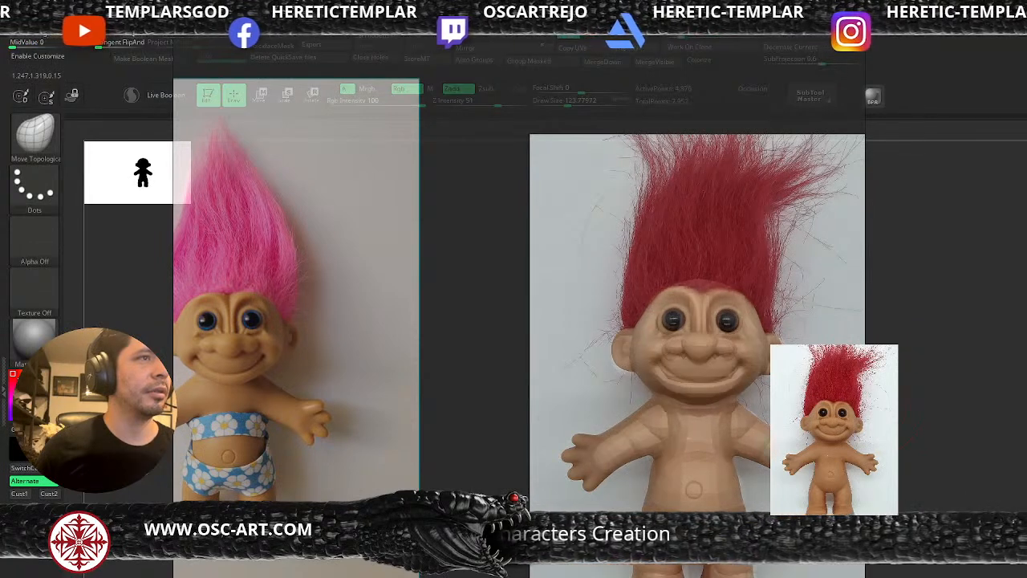
key("s")
left_click_drag(728, 394, 728, 378)
key("s")
key("s")
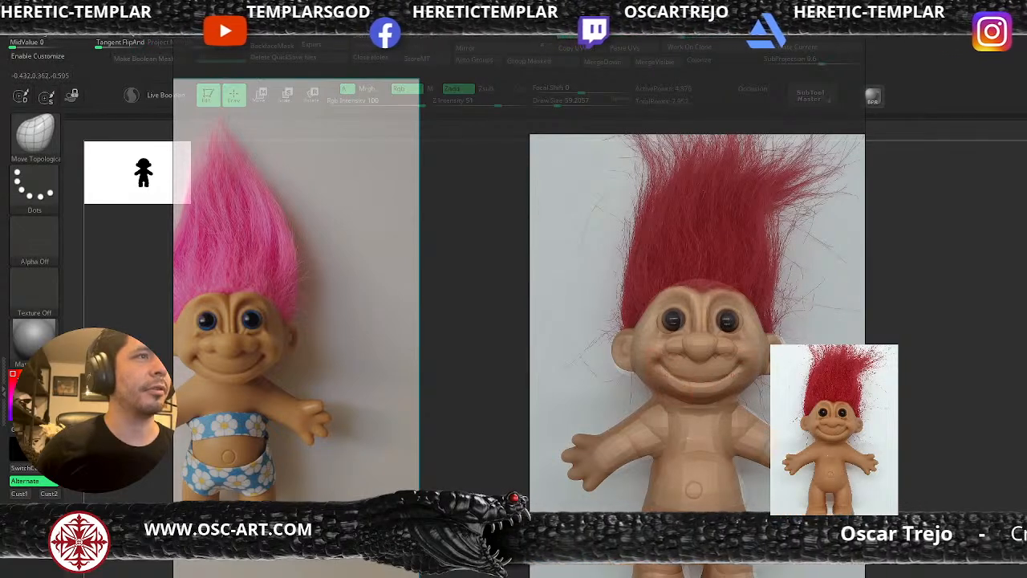
Turn on Dynamic Subdivision for the body and move the model clear of the reference photo
key("d")
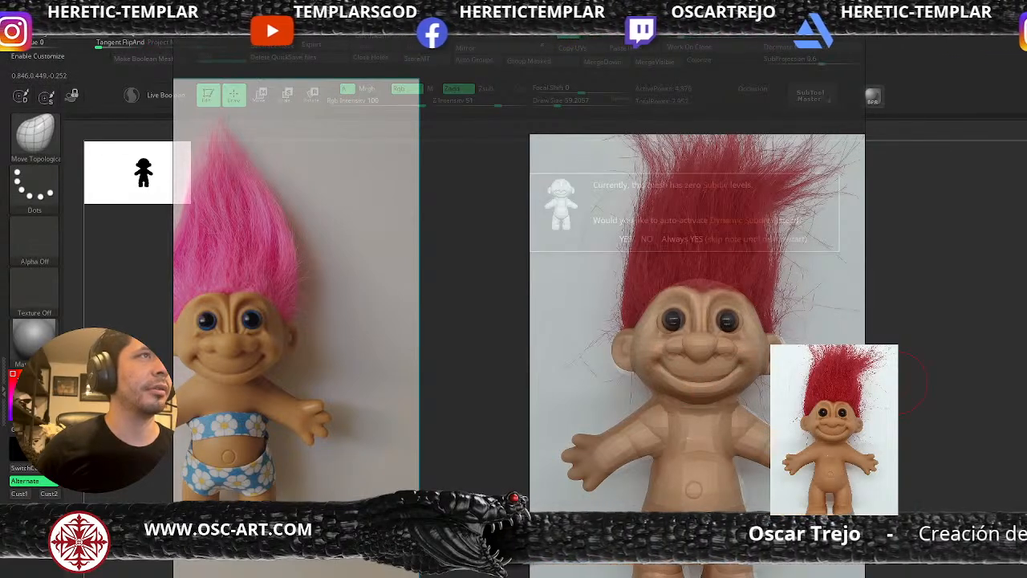
left_click_drag(932, 349, 1026, 368, "alt")
mouse_move(891, 337)
left_mouse_down("alt")
mouse_move(881, 335)
mouse_move(875, 286)
mouse_move(878, 328)
left_mouse_up("alt")
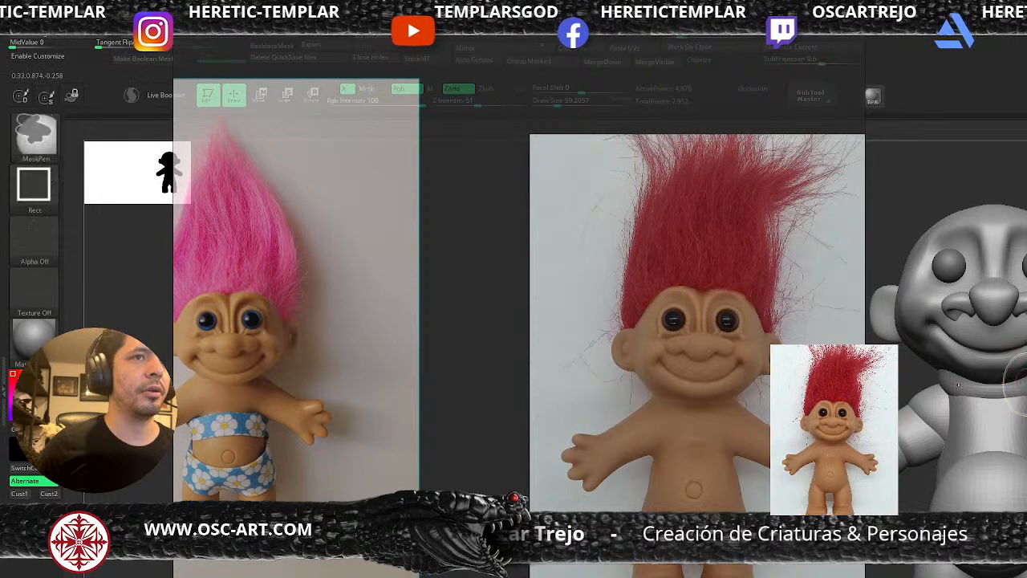
Isolate the neck piece, mask everything else, reshape the neck with Move Topological at draw size about 59, and clear the mask
left_click(1015, 401, "ctrl+shift")
left_click(1013, 362, "ctrl+shift")
left_click_drag(1018, 379, 1013, 387, "shift")
left_click(1021, 391, "ctrl+shift")
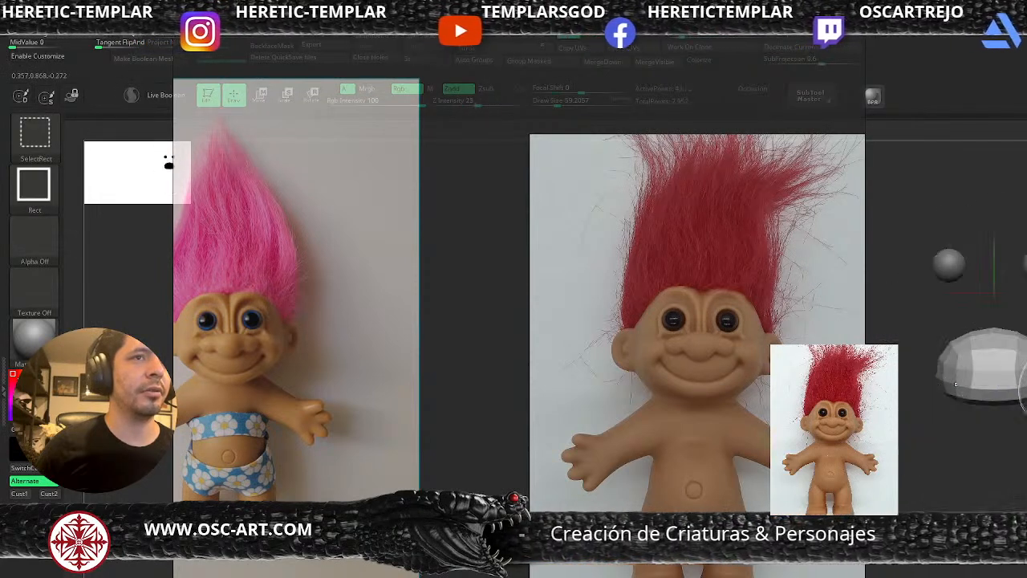
left_click(1025, 421, "ctrl")
left_click(1026, 422, "ctrl+shift")
left_click(1026, 402, "ctrl")
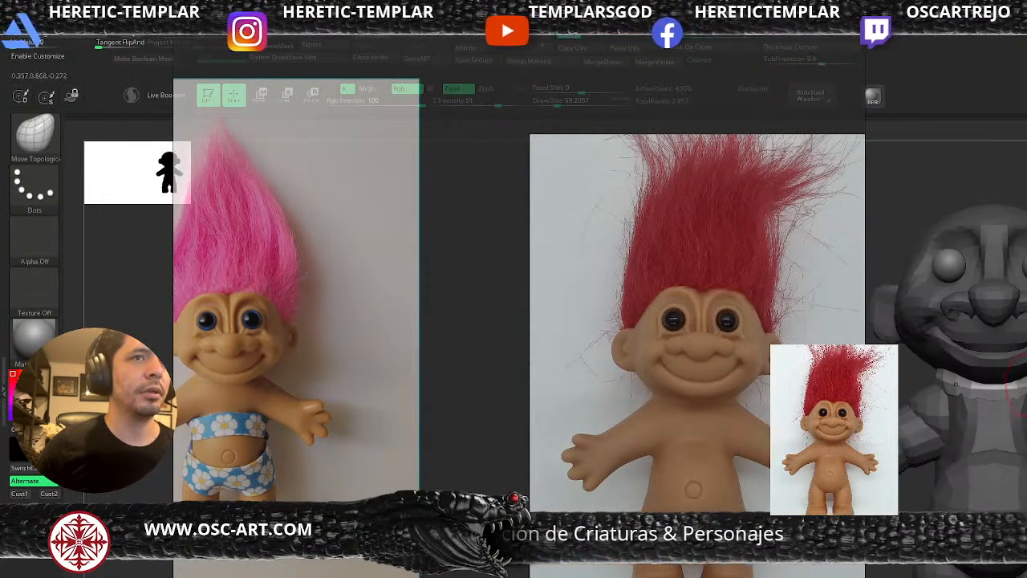
left_click_drag(1024, 393, 1024, 382)
left_click_drag(1026, 433, 1026, 449, "ctrl")
right_click_drag(1026, 450, 1026, 425, "ctrl")
key("d")
Isolate the head in side view, mask it, restore the whole figure, and invert the mask so only the head is editable
mouse_move(995, 481)
right_mouse_down()
mouse_move(895, 473)
mouse_move(931, 469)
mouse_move(903, 470)
right_mouse_up()
key("alt+Tab")
key("alt+Tab")
right_click_drag(867, 407, 943, 411)
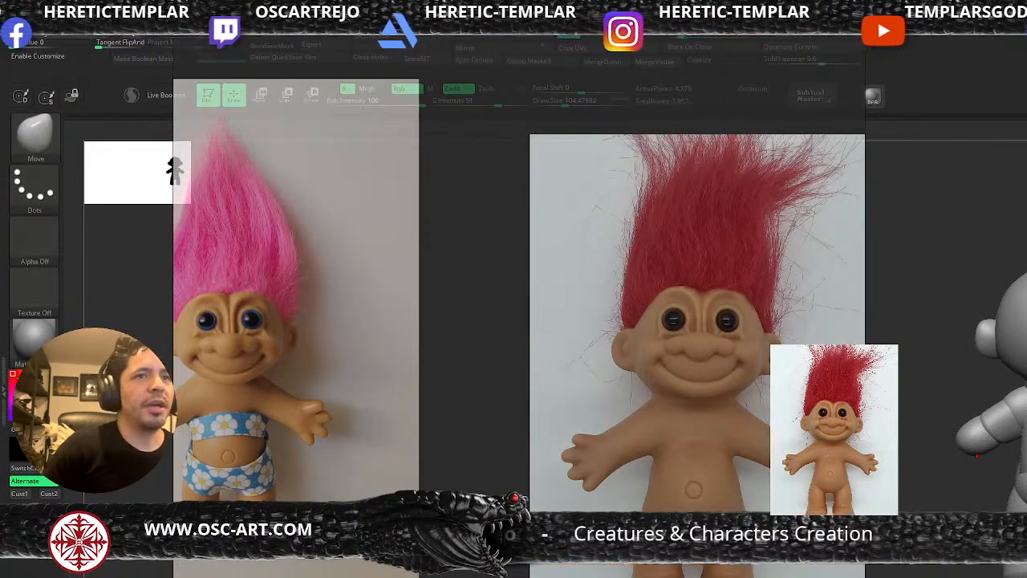
left_click_drag(977, 455, 870, 455)
left_click(1009, 261, "ctrl+shift")
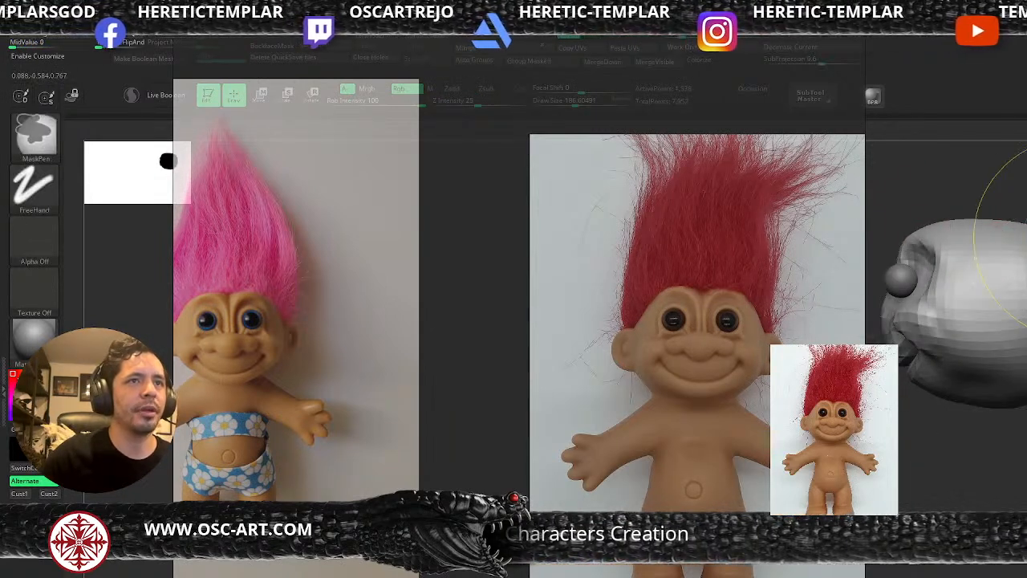
left_click_drag(886, 163, 1026, 450, "ctrl")
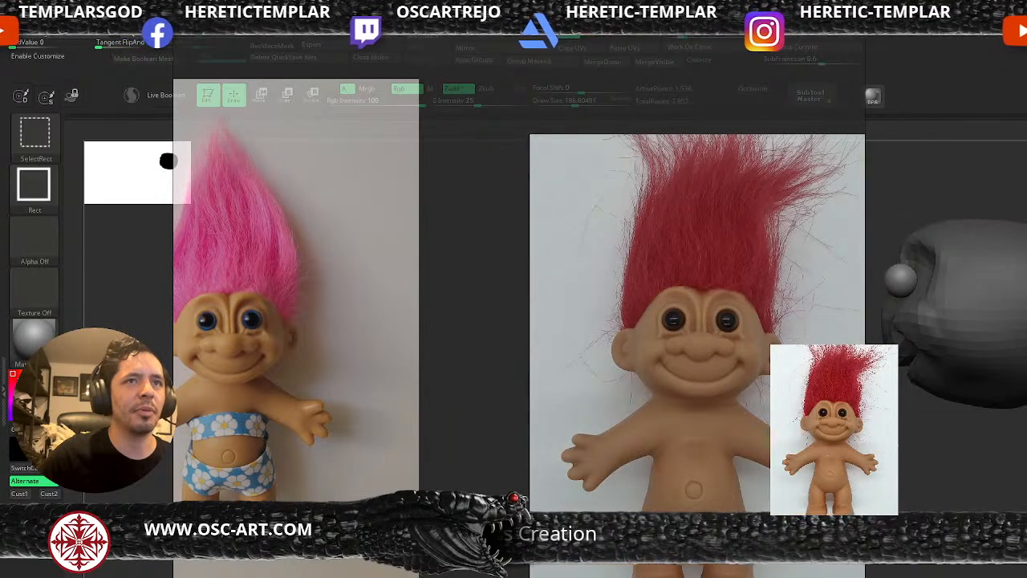
left_click(1026, 450, "ctrl+shift")
left_click(1026, 220, "ctrl")
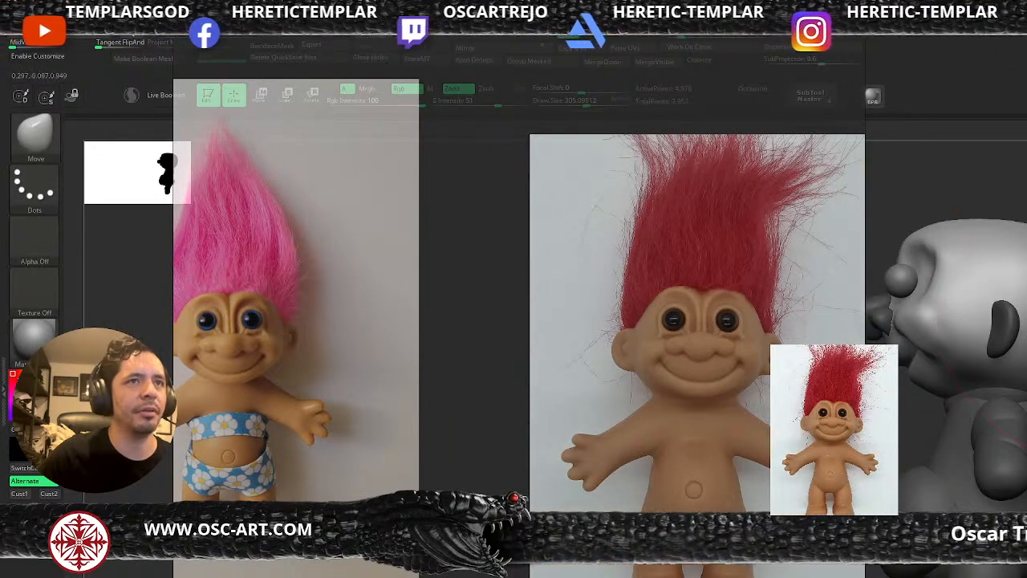
Turn off Dynamic Subdivision and reshape the head, then the body under an inverted mask, with the Move brush at draw sizes about 206 and 97
key("shift+d")
key("bracketleft")
key("bracketleft")
key("bracketleft")
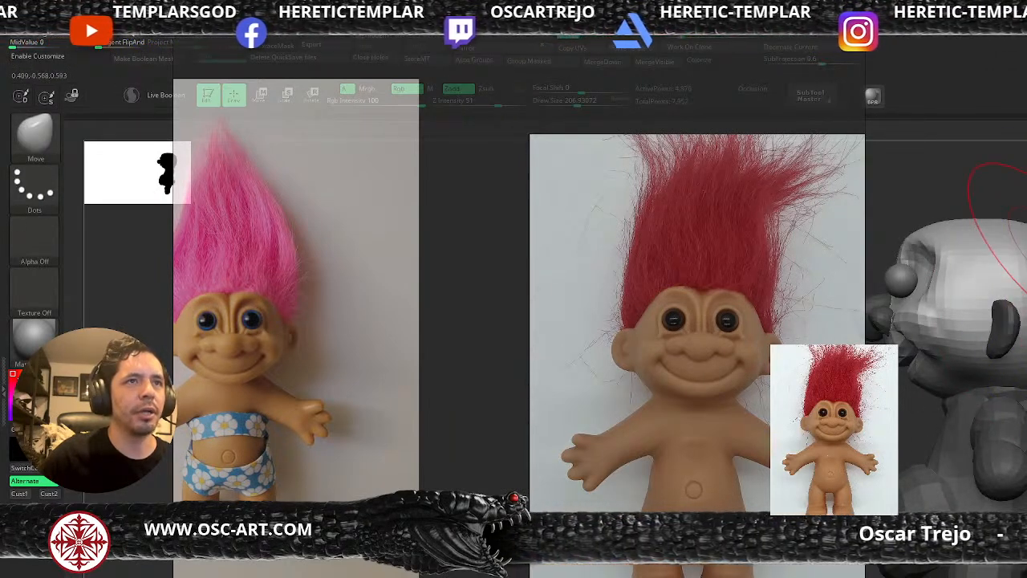
key("ctrl")
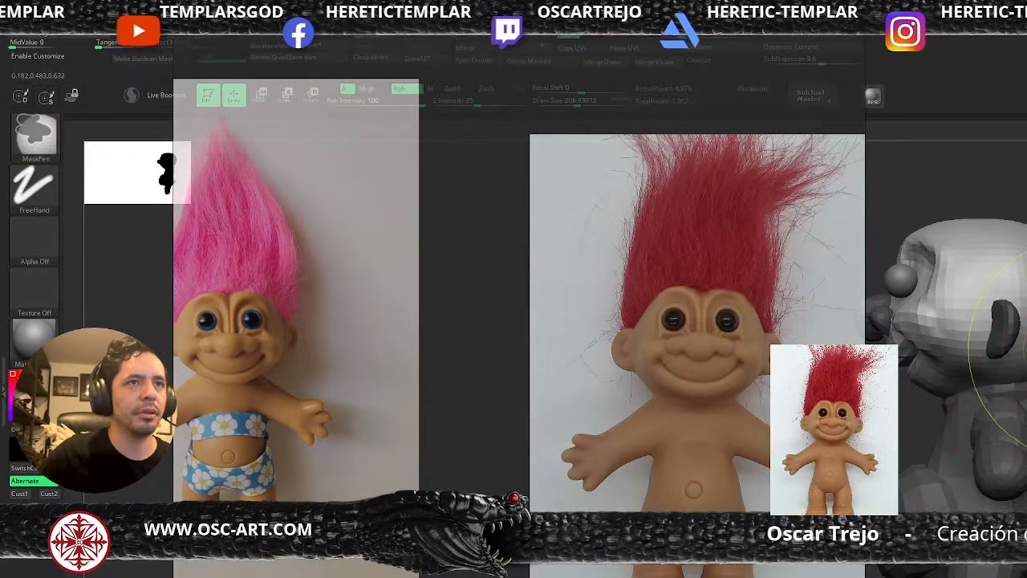
left_click(1026, 321, "ctrl")
key("s")
left_click_drag(987, 322, 974, 321)
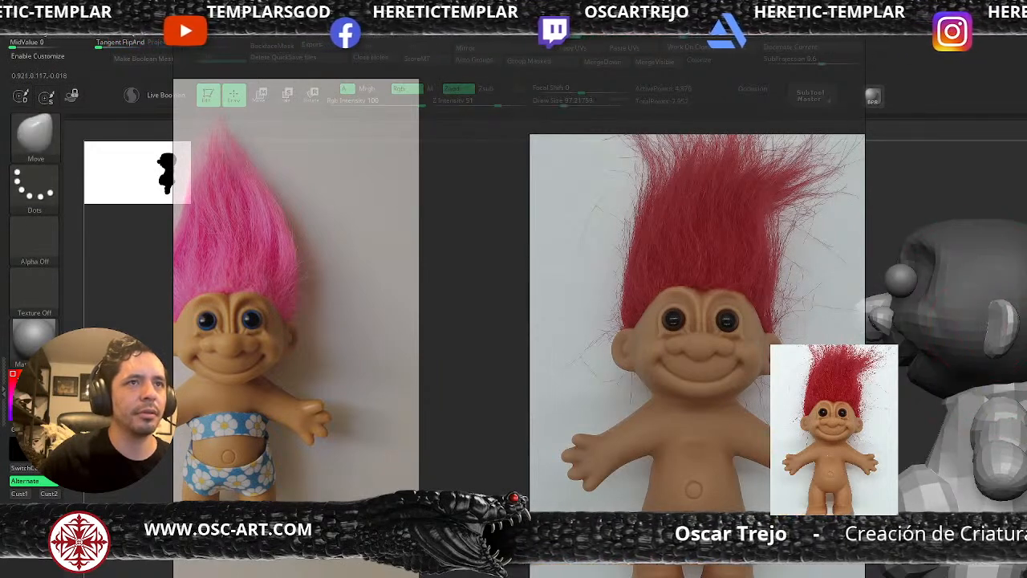
mouse_move(973, 321)
right_mouse_down("alt")
mouse_move(1026, 311)
mouse_move(920, 389)
right_mouse_up("alt")
left_click_drag(921, 390, 941, 417, "ctrl")
Mask everything except the neck piece, smooth the neck at draw size about 97, and clear the mask
left_click(1013, 390, "ctrl+shift")
left_click(925, 446, "ctrl")
left_click(919, 437, "ctrl+shift")
left_click(919, 437, "ctrl")
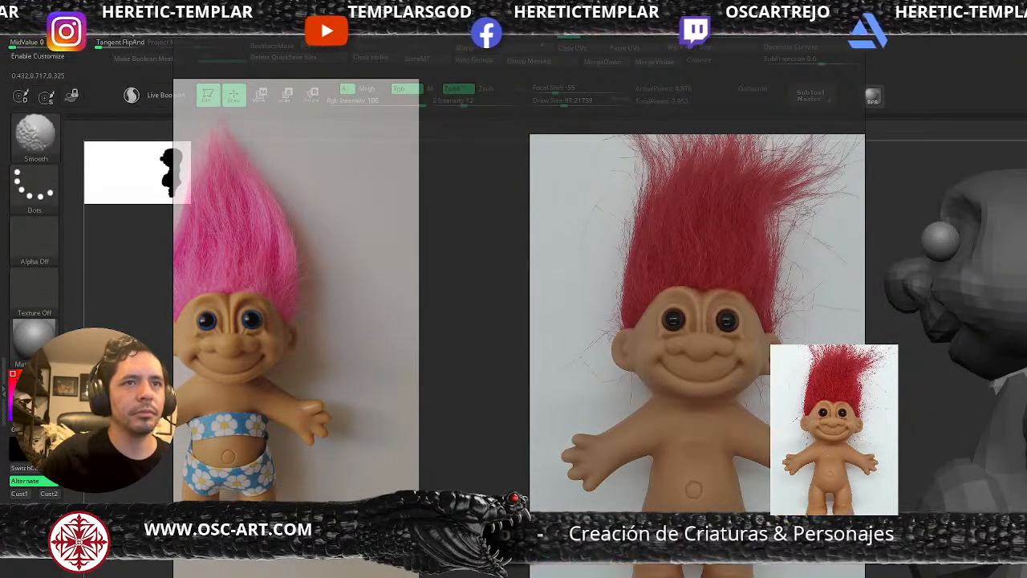
left_click_drag(915, 429, 933, 450, "ctrl")
Isolate the torso, belly and legs by hiding them in turn and inverting the visibility
right_click_drag(951, 401, 897, 355, "alt")
left_click(973, 321, "ctrl+shift")
left_click(976, 322, "ctrl+shift")
left_click(1008, 394, "ctrl+shift")
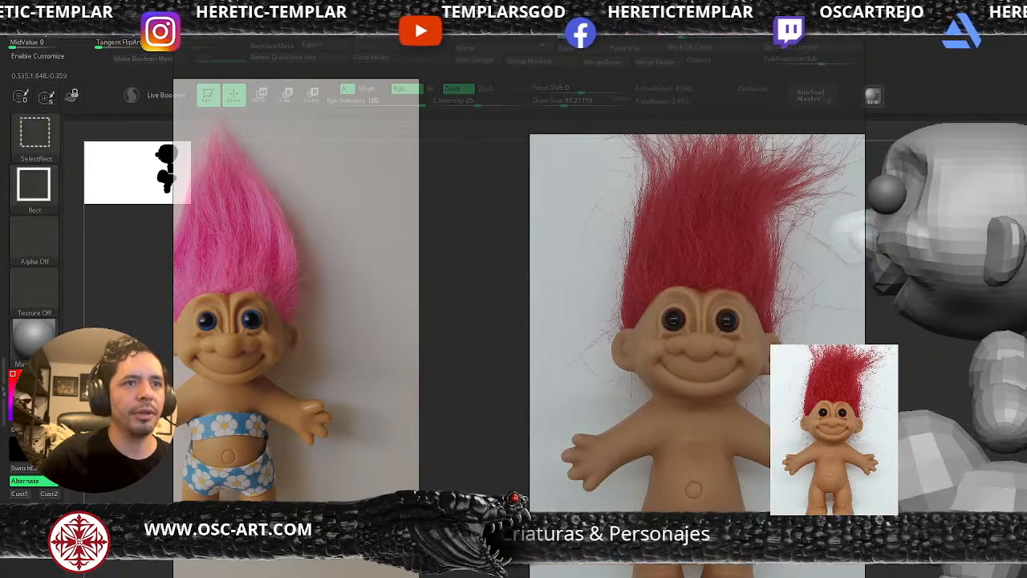
left_click(1016, 488, "ctrl+shift")
left_click(1008, 522, "ctrl+shift")
left_click(1003, 568, "ctrl+shift")
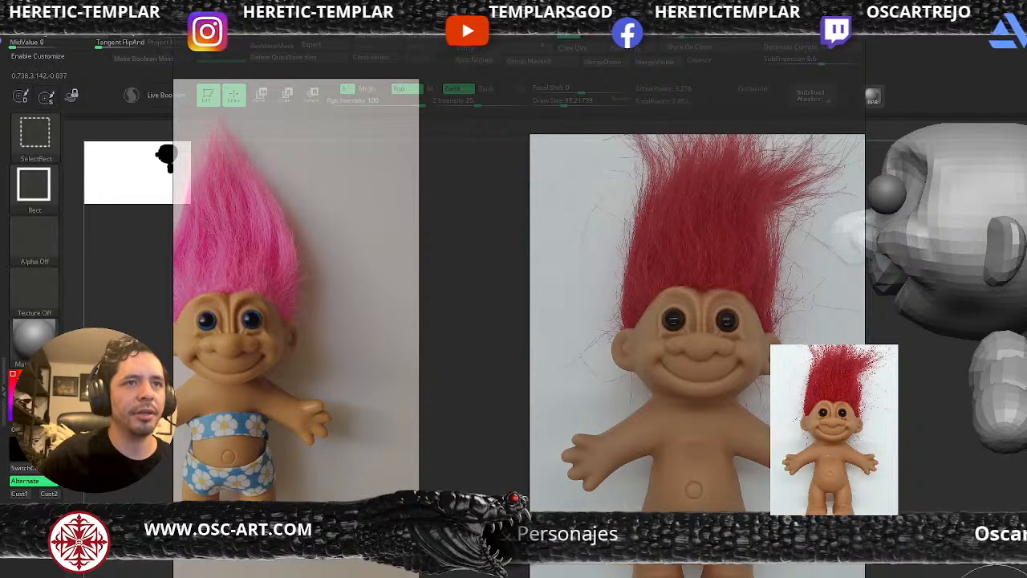
left_click_drag(935, 537, 951, 553, "ctrl+shift")
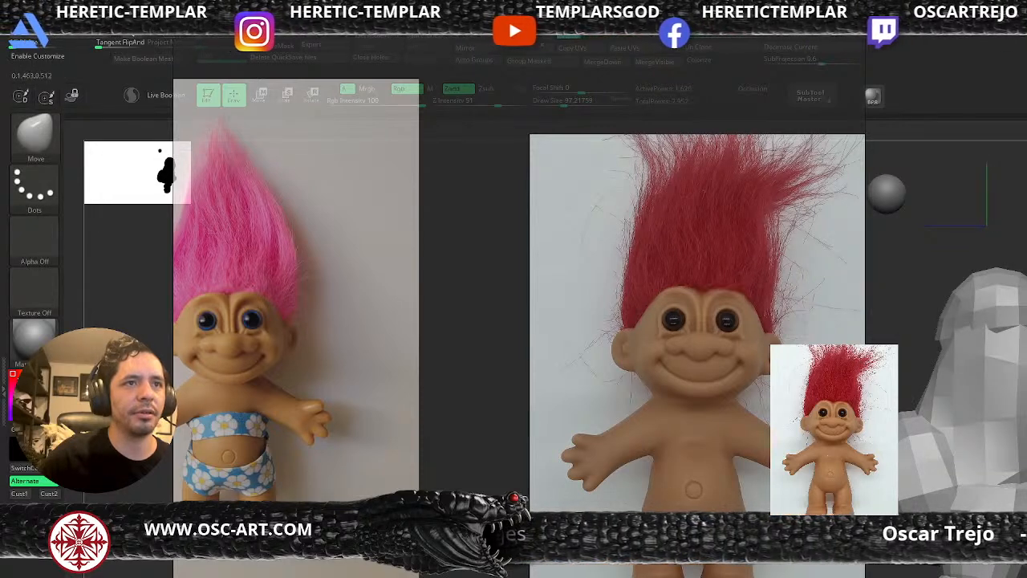
Shape the isolated torso and legs with the Move Topological brush at draw sizes about 149 and 113
left_click_drag(923, 297, 909, 257, "alt")
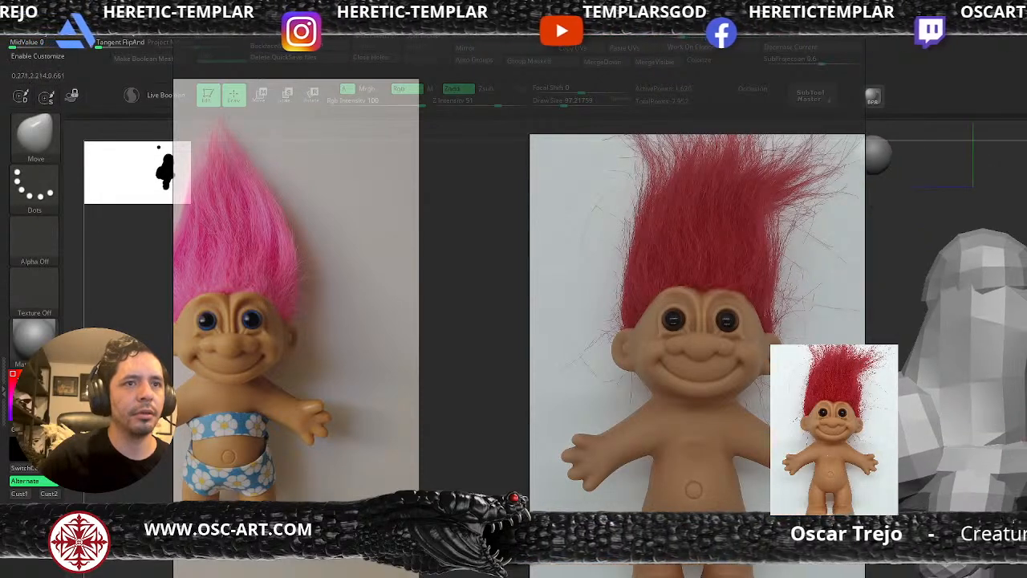
key("b")
key("m")
key("t")
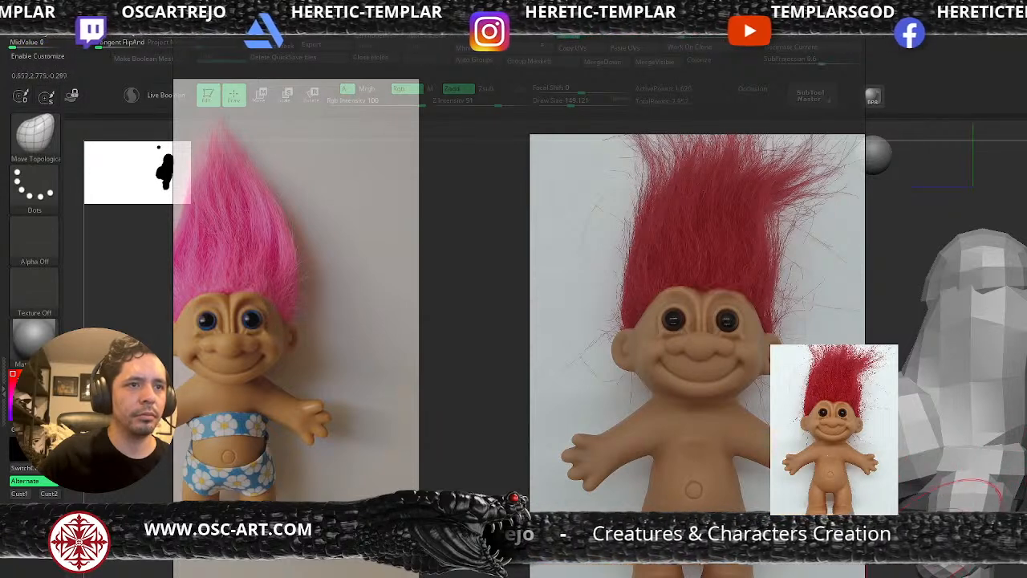
right_click_drag(996, 576, 972, 493, "alt")
key("bracketleft")
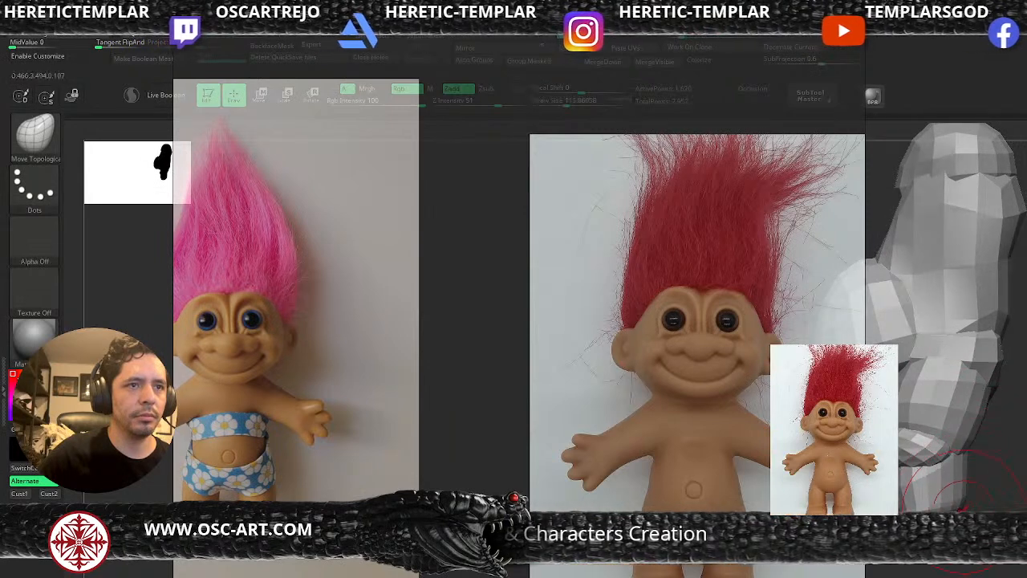
Refine the belly and hips with Move Topological at draw size about 191, toggling Dynamic Subdivision on and off to check the form
mouse_move(984, 438)
right_mouse_down("alt")
mouse_move(1024, 475)
mouse_move(999, 476)
mouse_move(1021, 497)
right_mouse_up("alt")
key("bracketright")
key("bracketright")
key("d")
key("shift+d")
key("bracketright")
key("bracketright")
key("s")
left_click_drag(923, 407, 913, 408)
key("s")
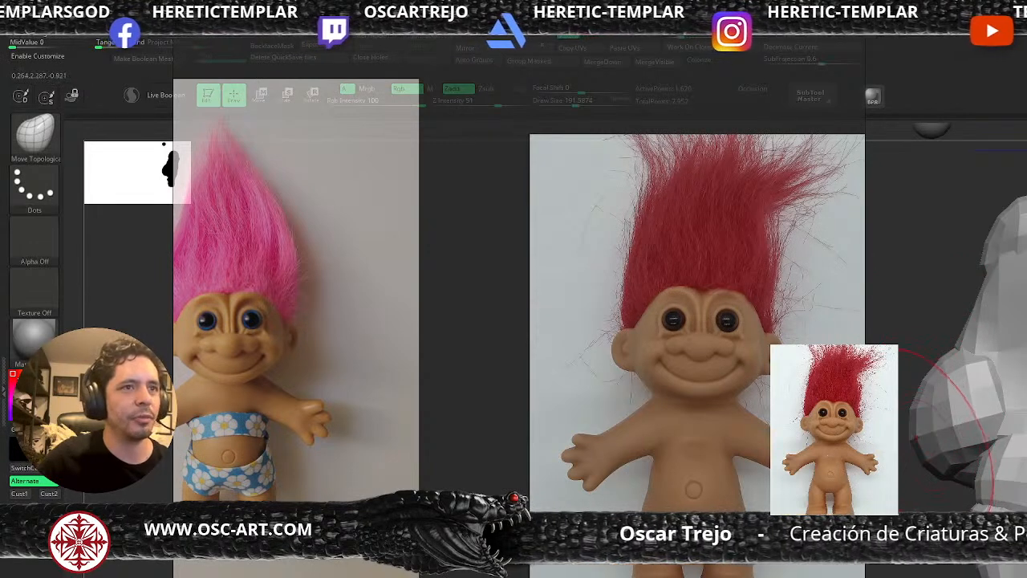
Show the whole figure again and reduce the Move Topological draw size to about 77
mouse_move(1021, 353)
left_mouse_down("alt")
mouse_move(1013, 418)
mouse_move(1024, 415)
mouse_move(1003, 450)
left_mouse_up("alt")
left_click(1015, 410, "ctrl+shift")
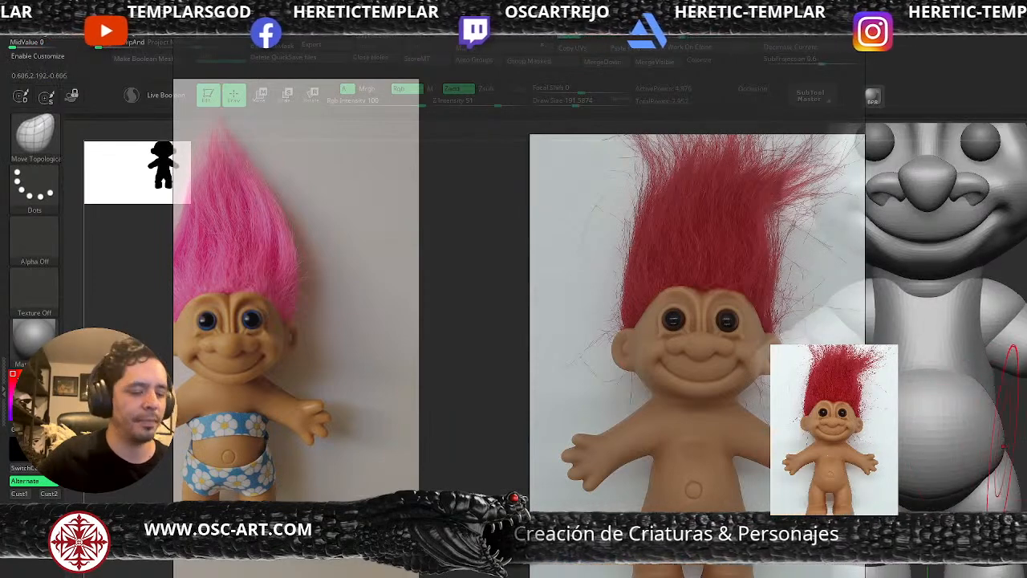
mouse_move(1026, 440)
left_mouse_down("alt")
mouse_move(1018, 410)
mouse_move(1003, 433)
left_mouse_up("alt")
key("s")
left_click(963, 407)
left_click_drag(999, 373, 1008, 375)
mouse_move(1024, 449)
left_mouse_down("alt")
mouse_move(1020, 417)
mouse_move(1013, 454)
left_mouse_up("alt")
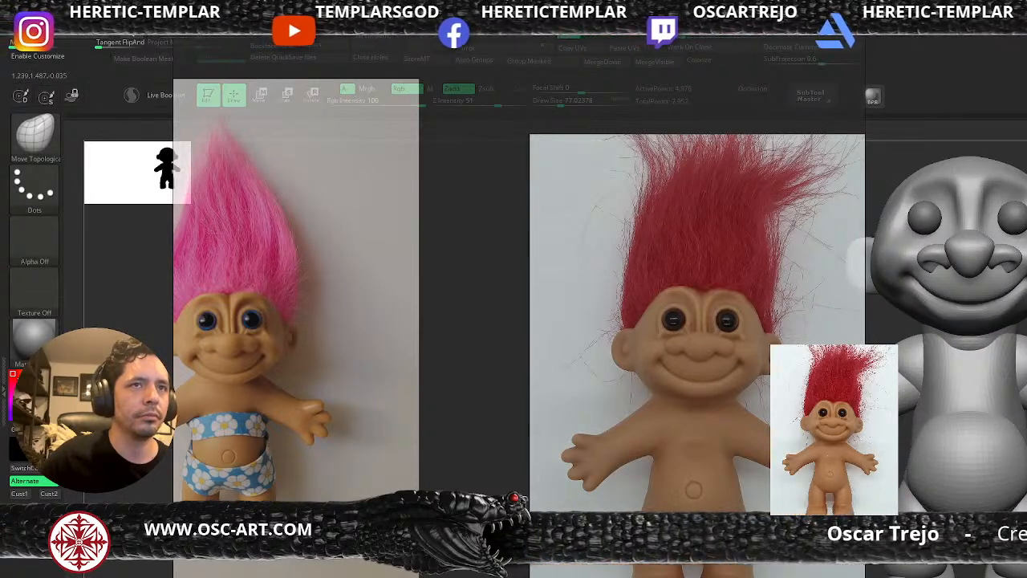
Turn off Dynamic Subdivision and insert a symmetrical pair of spheres as buttocks on the lower back with the IMM Primitives brush
key("shift+d")
mouse_move(1019, 449)
left_mouse_down("alt")
mouse_move(1015, 414)
mouse_move(999, 461)
mouse_move(947, 461)
mouse_move(1015, 449)
mouse_move(995, 438)
mouse_move(1003, 427)
left_mouse_up("alt")
key("b")
key("i")
key("p")
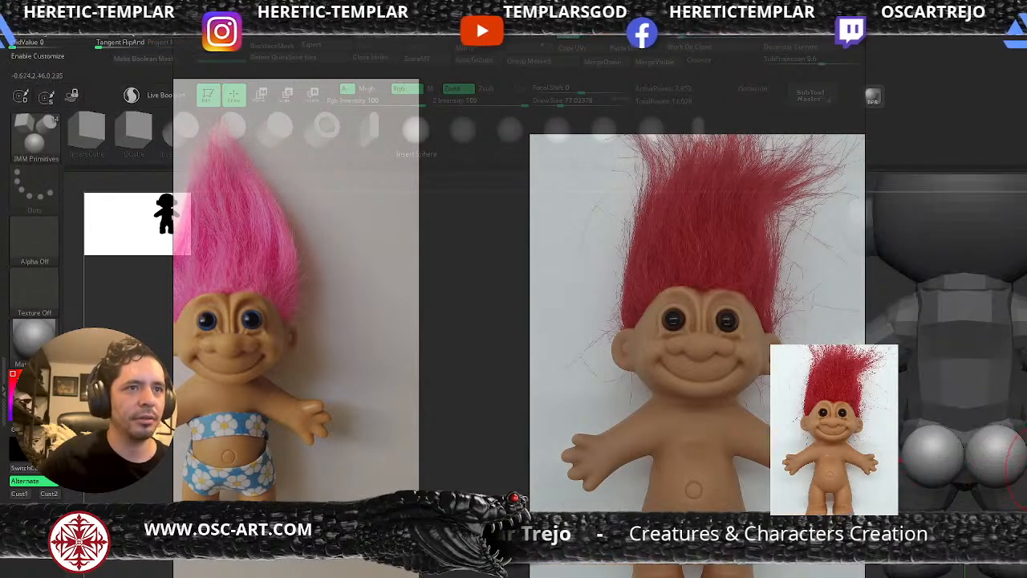
Position the buttock spheres against the back of the hips with the transform gizmo
key("w")
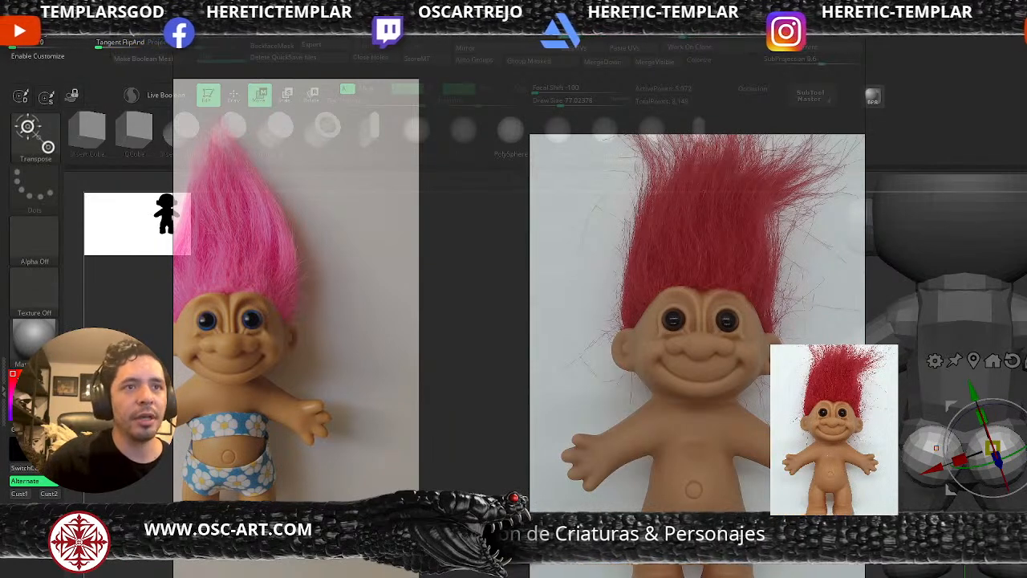
left_click_drag(995, 281, 907, 313)
left_click(996, 387, "alt")
left_click(958, 387)
left_click_drag(973, 446, 1025, 436)
key("q")
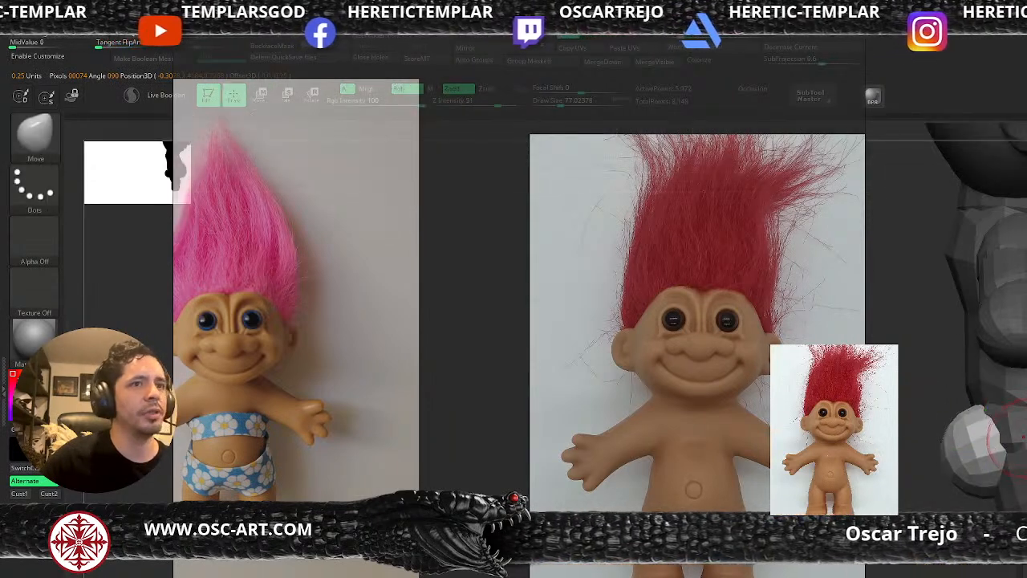
Shape the buttock spheres with the Move brush and flatten them with TrimDynamic at draw size about 212
left_click_drag(915, 439, 991, 439)
key("]")
key("b")
key("t")
key("d")
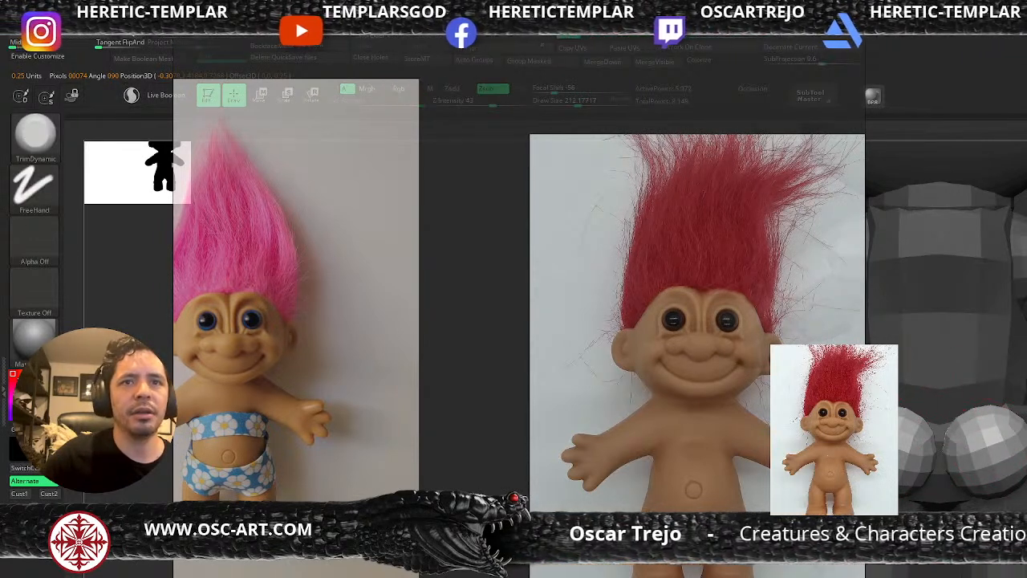
key("shift")
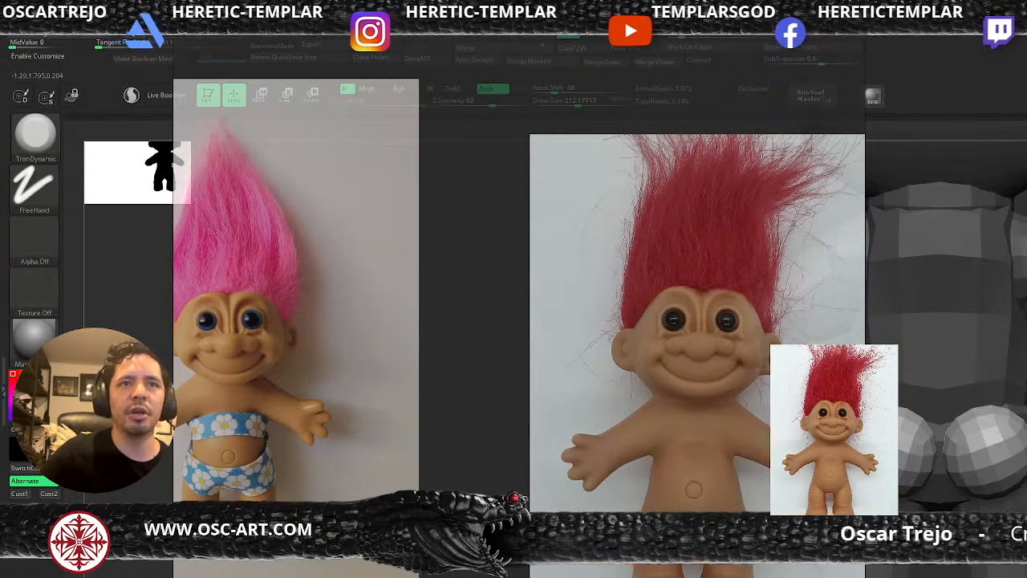
left_click_drag(899, 481, 1007, 474)
mouse_move(923, 496)
left_mouse_down()
mouse_move(999, 502)
mouse_move(998, 491)
left_mouse_up()
Pull the buttock spheres into the hips with the Move Topological brush at draw sizes about 177 and 120
key("s")
key("s")
key("b")
key("m")
key("t")
left_click_drag(936, 449, 997, 431)
key("s")
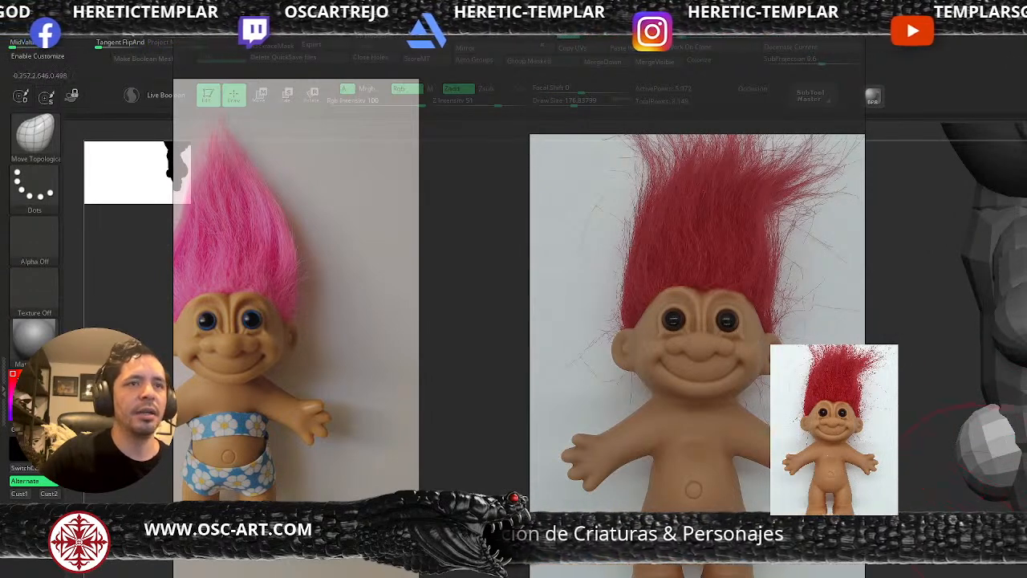
mouse_move(996, 430)
left_mouse_down()
mouse_move(939, 427)
mouse_move(989, 419)
left_mouse_up()
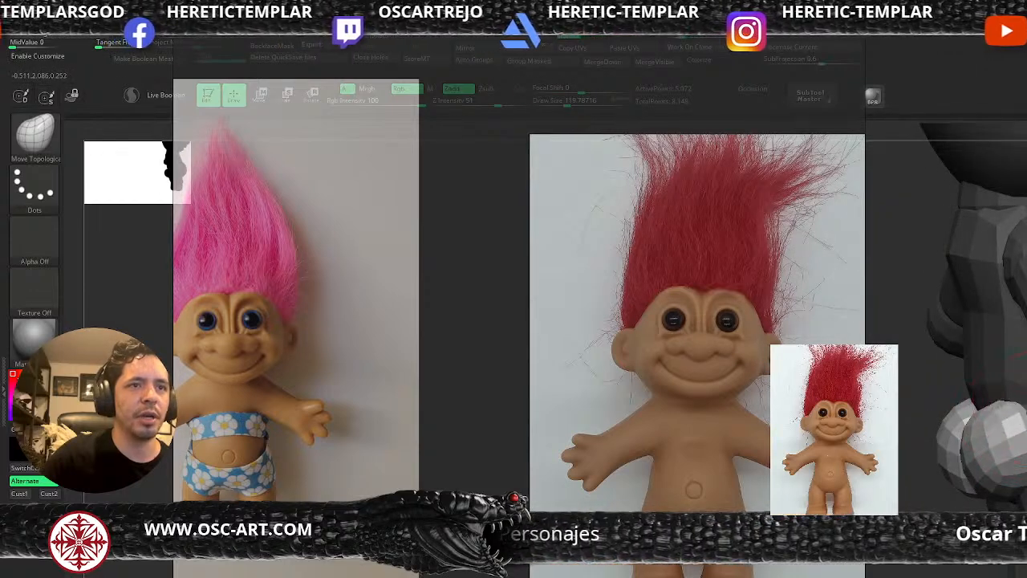
mouse_move(973, 440)
right_mouse_down()
mouse_move(955, 436)
mouse_move(966, 431)
right_mouse_up()
key("bracketright")
mouse_move(964, 430)
left_mouse_down()
mouse_move(957, 433)
mouse_move(985, 431)
left_mouse_up()
Round the buttock shapes from the side and back with the Move brush at draw sizes about 145 and 97
key("s")
key("b")
key("m")
key("v")
right_click_drag(986, 433, 970, 446)
key("s")
left_click_drag(969, 449, 974, 450)
left_click_drag(986, 437, 1003, 443)
right_click_drag(1003, 444, 996, 437, "shift")
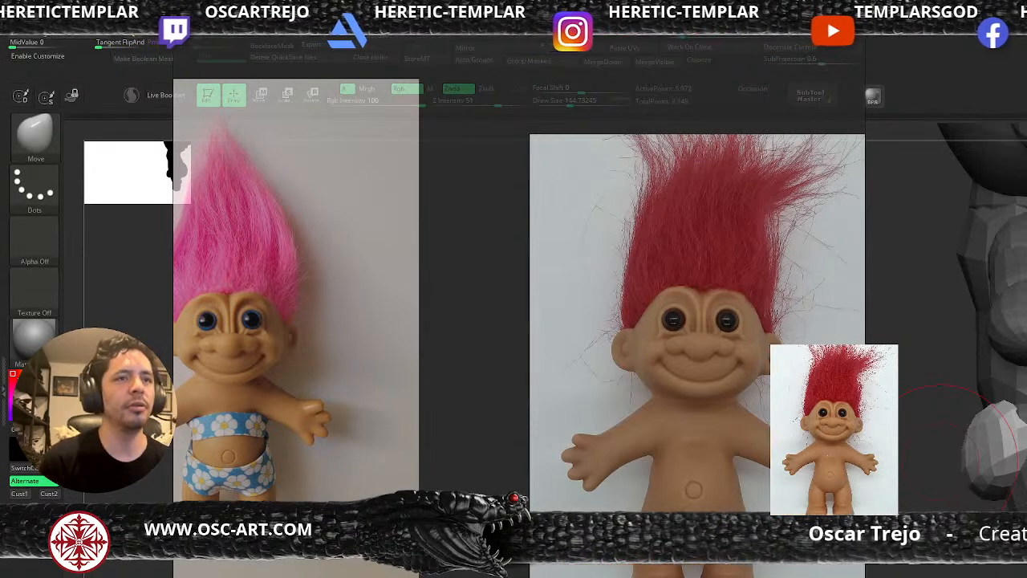
mouse_move(942, 460)
left_mouse_down()
mouse_move(935, 473)
mouse_move(902, 475)
mouse_move(927, 478)
mouse_move(881, 475)
left_mouse_up()
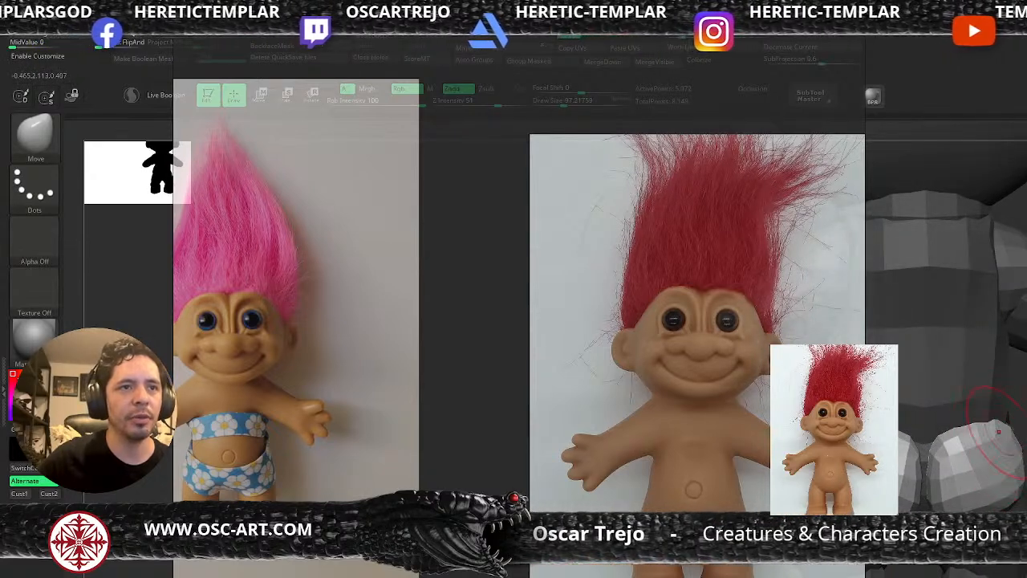
mouse_move(999, 432)
left_mouse_down()
mouse_move(955, 437)
mouse_move(927, 457)
mouse_move(948, 459)
left_mouse_up()
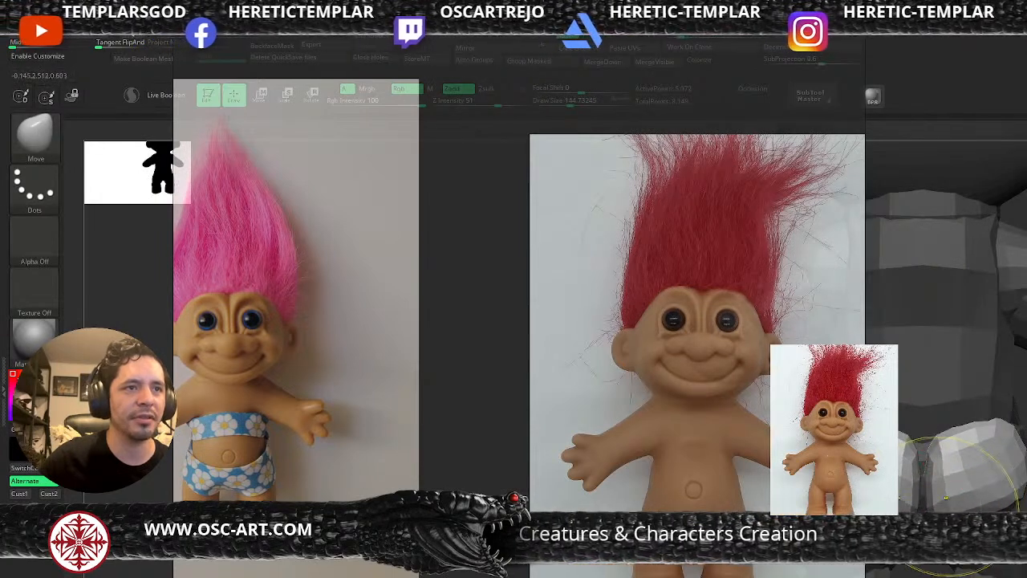
Swell the buttocks with the Inflat brush at draw size about 145
key("b")
key("i")
key("n")
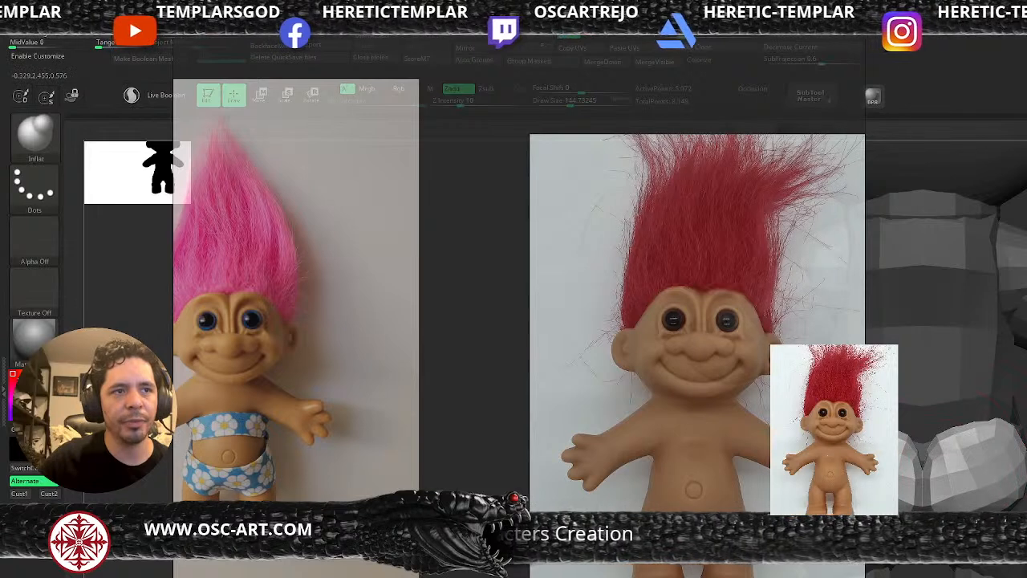
mouse_move(995, 472)
right_mouse_down("ctrl")
mouse_move(989, 491)
mouse_move(964, 499)
mouse_move(960, 481)
right_mouse_up("ctrl")
With the buttocks masked, adjust the surrounding body with the Move brush and smooth it at draw size about 120
key("b")
key("m")
key("v")
right_click_drag(1009, 459, 1019, 455)
key("s")
left_click_drag(1021, 453, 1016, 453)
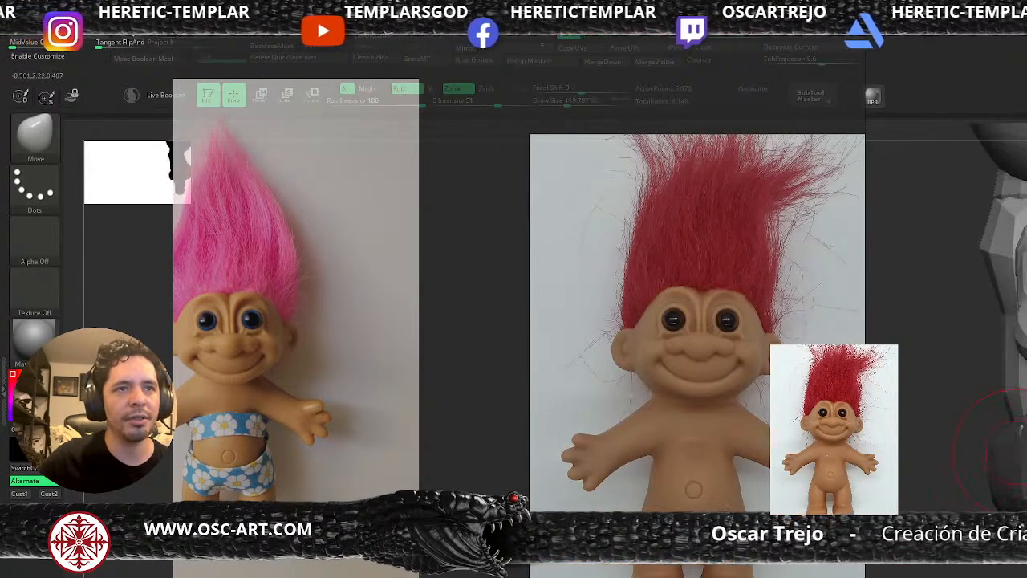
mouse_move(1020, 456)
right_mouse_down()
mouse_move(1013, 474)
mouse_move(988, 475)
right_mouse_up()
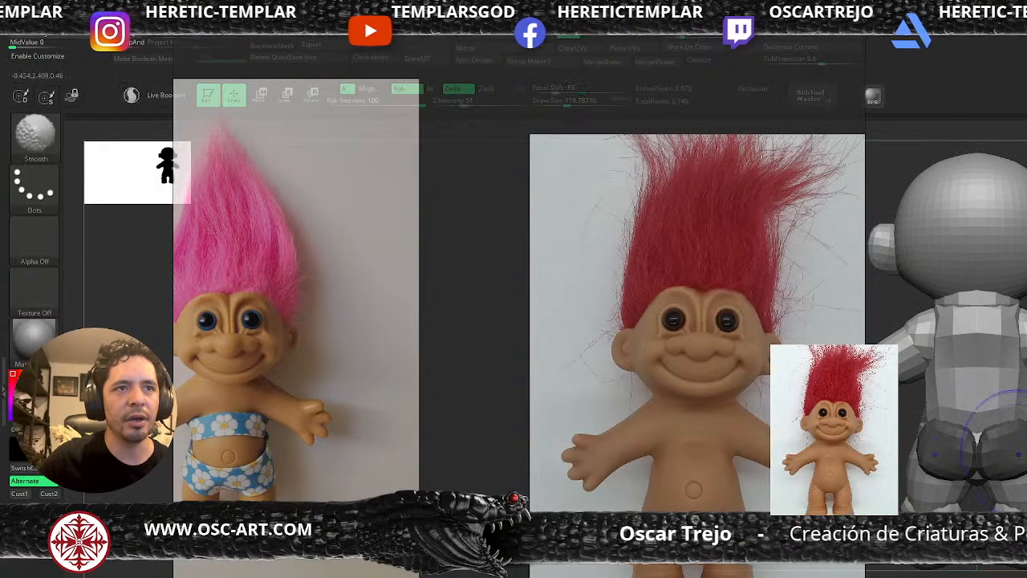
Clear the mask and switch to the Move Topological brush at draw size about 108 in side view
left_click_drag(887, 313, 899, 325, "ctrl")
mouse_move(899, 325)
right_mouse_down("ctrl")
mouse_move(899, 297)
mouse_move(935, 297)
mouse_move(923, 329)
right_mouse_up("ctrl")
right_click_drag(923, 330, 935, 329)
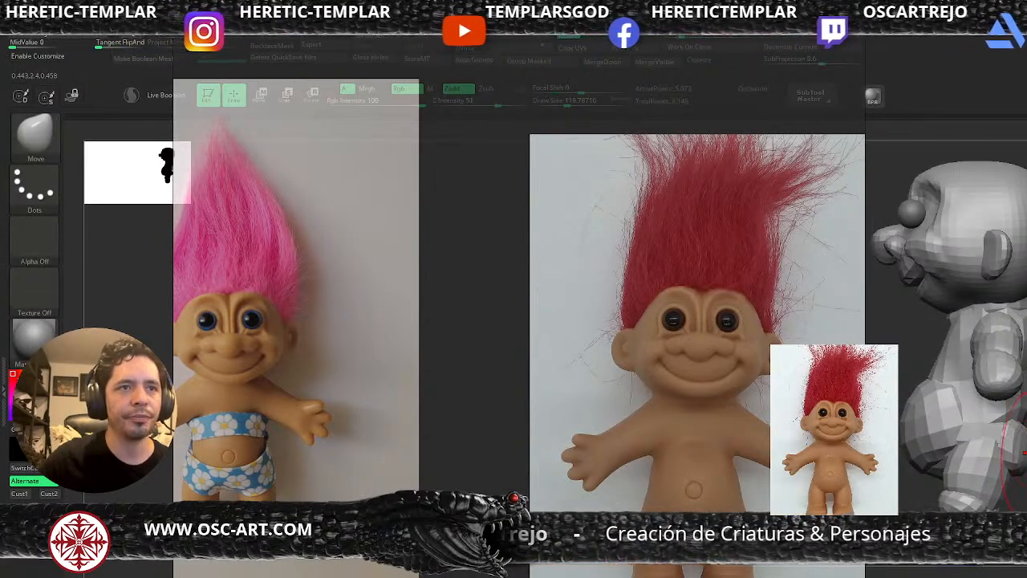
key("b")
key("m")
key("t")
key("bracketright")
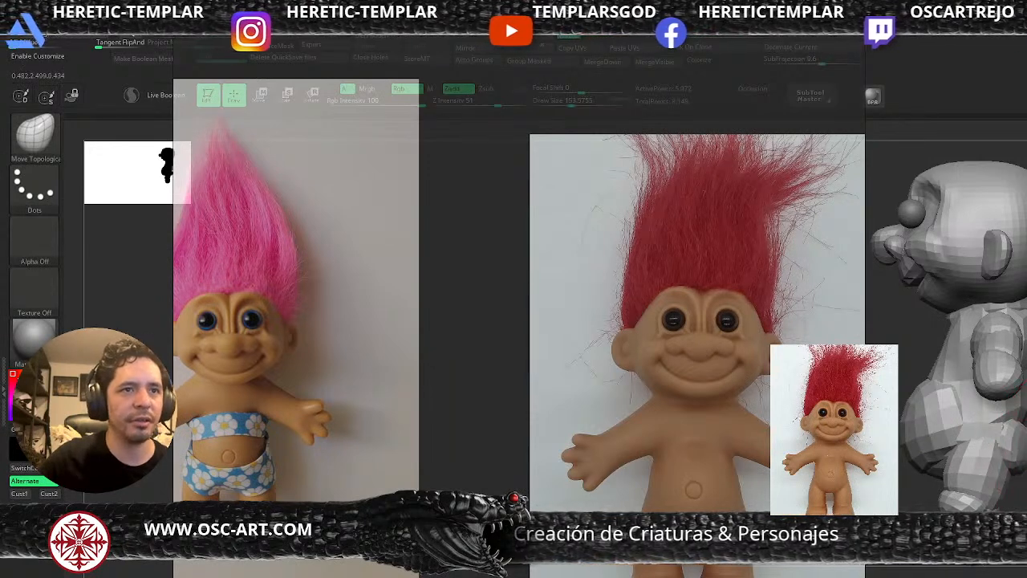
key("bracketleft")
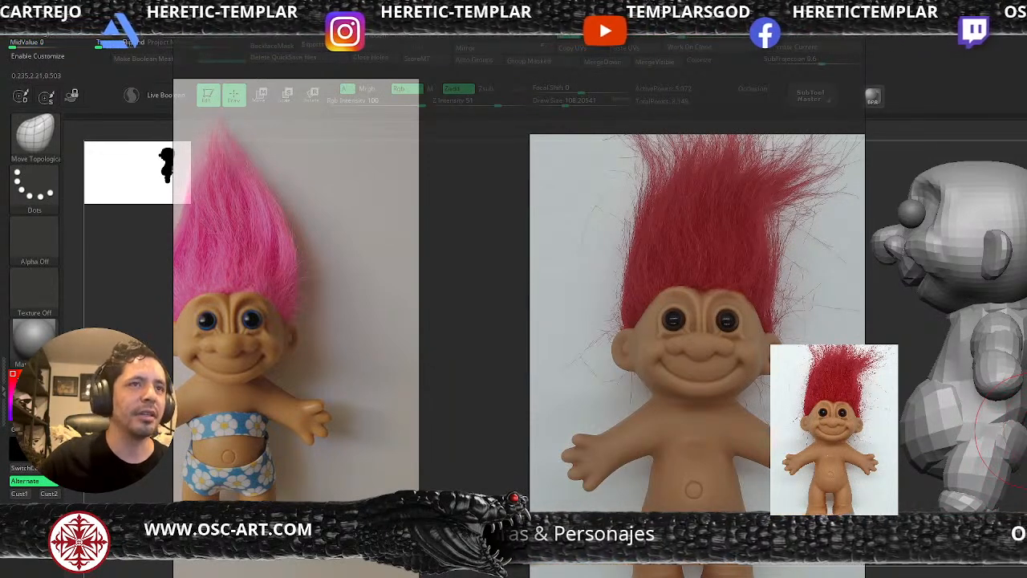
Refine the body shape from several angles with the Move Topological brush at draw sizes from about 108 down to 80
mouse_move(1013, 382)
left_mouse_down("alt")
mouse_move(1023, 410)
mouse_move(1013, 417)
mouse_move(1026, 417)
mouse_move(1018, 395)
mouse_move(986, 426)
left_mouse_up("alt")
key("bracketleft")
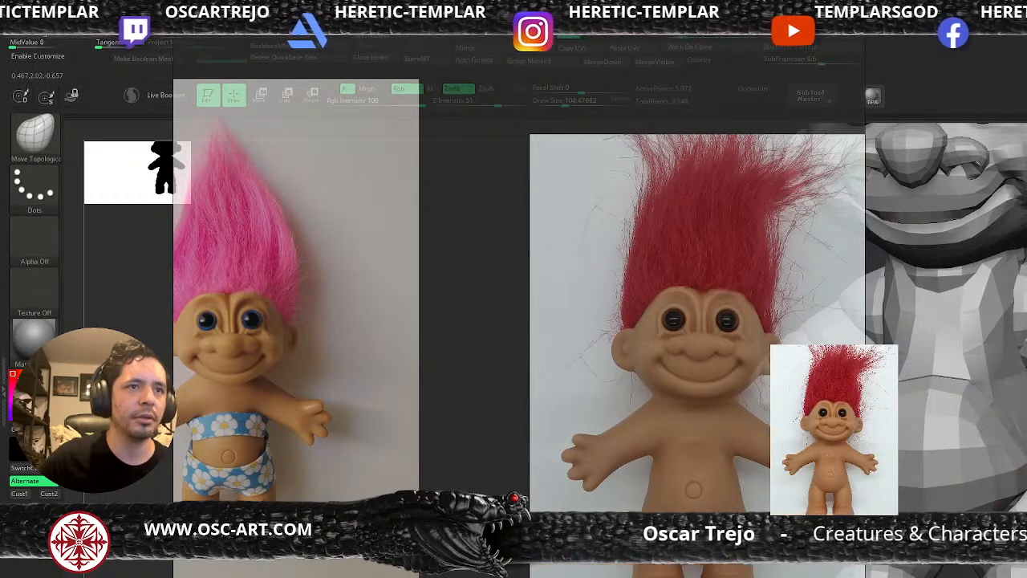
mouse_move(996, 450)
right_mouse_down()
mouse_move(1002, 457)
mouse_move(1003, 418)
mouse_move(1026, 476)
right_mouse_up()
key("s")
left_click_drag(997, 469, 989, 470)
mouse_move(986, 429)
right_mouse_down("ctrl")
mouse_move(987, 381)
mouse_move(919, 385)
mouse_move(959, 389)
mouse_move(955, 403)
mouse_move(1021, 486)
right_mouse_up("ctrl")
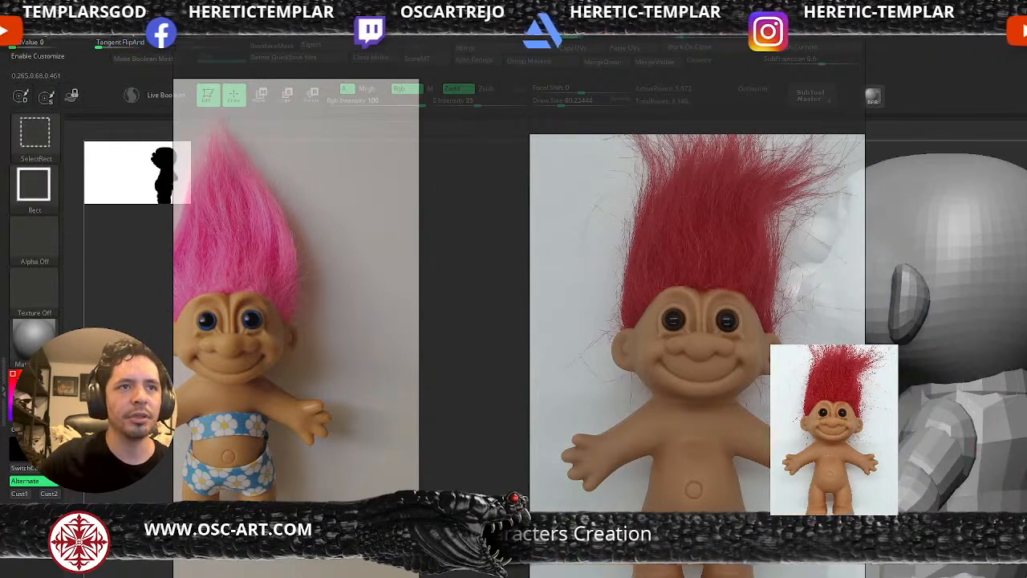
Isolate a body piece near the shoulder and mask everything except that piece
left_click(1015, 361, "ctrl+shift")
left_click(1016, 441, "ctrl+shift")
left_click(983, 393, "ctrl+shift")
left_click(913, 465, "ctrl")
left_click(913, 467, "ctrl+shift")
left_click(913, 470, "ctrl")
Reshape the unmasked shoulder area with the Move brush at draw size about 172 and clear the mask
right_click_drag(923, 454, 964, 449)
key("b")
key("m")
key("v")
key("s")
left_click_drag(1003, 369, 1016, 370)
mouse_move(1018, 390)
left_mouse_down()
mouse_move(996, 393)
mouse_move(1020, 397)
left_mouse_up()
left_click_drag(1013, 385, 1023, 410, "ctrl")
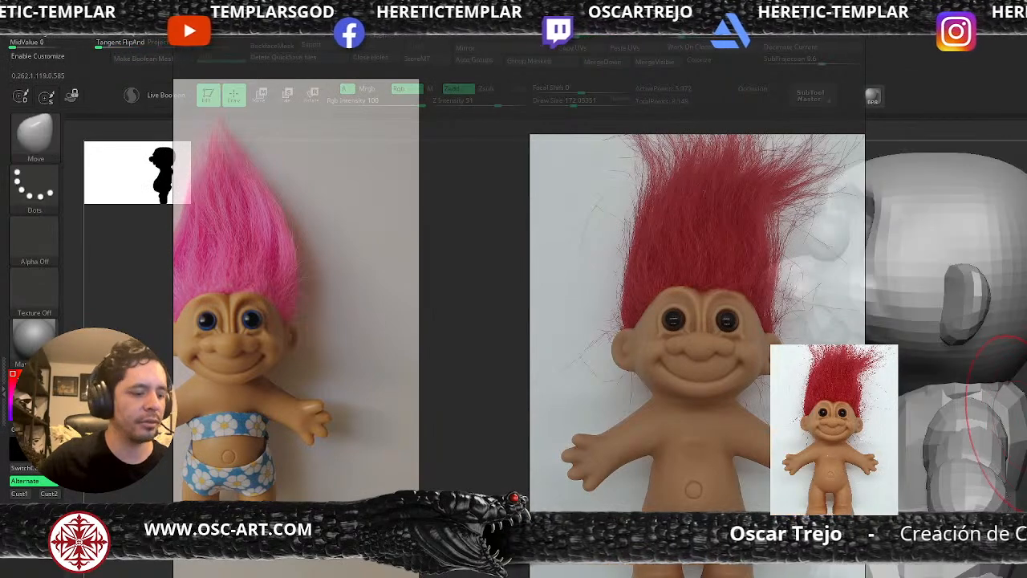
Adjust the body proportions in side view with the Move Topological brush at draw size about 172
key("b")
key("m")
key("t")
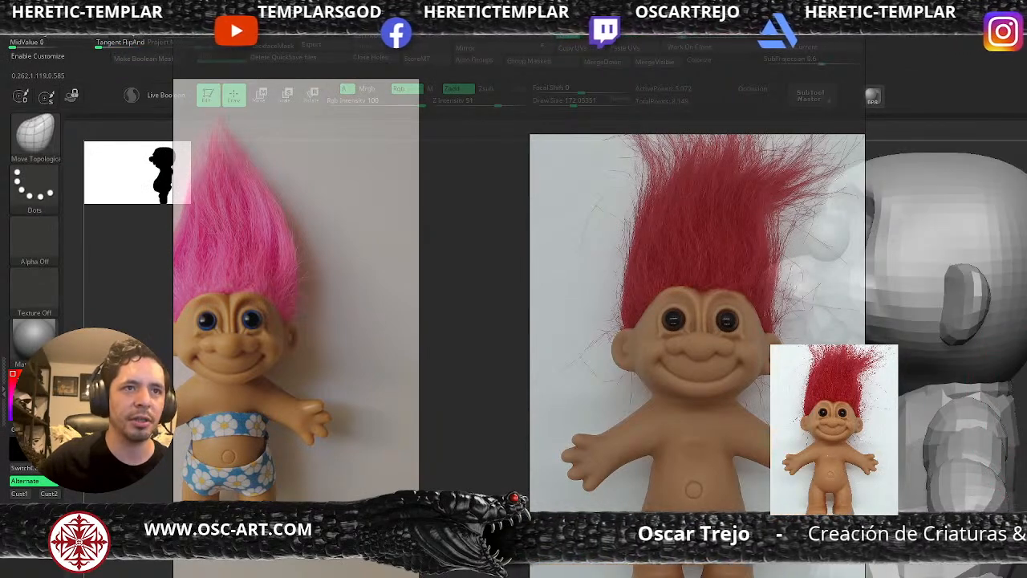
mouse_move(1021, 433)
left_mouse_down("alt")
mouse_move(1020, 377)
mouse_move(1026, 392)
mouse_move(995, 395)
mouse_move(1013, 401)
mouse_move(1026, 448)
mouse_move(1017, 413)
mouse_move(996, 462)
mouse_move(1024, 462)
mouse_move(1022, 498)
left_mouse_up("alt")
left_click_drag(988, 465, 921, 449)
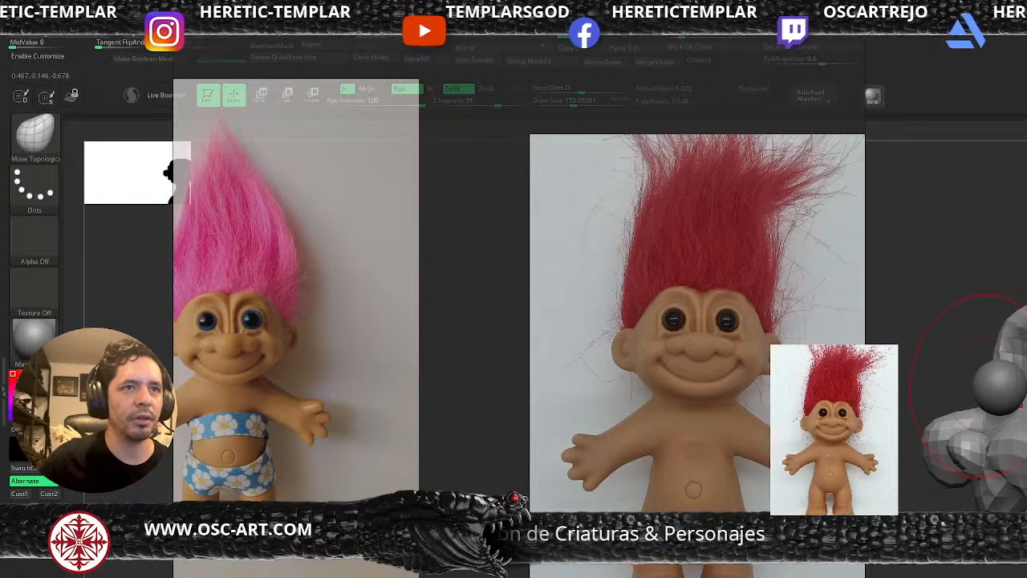
Move the eyeballs deeper into their sockets and adjust them with the Move brush at draw sizes about 80 and 71
left_click(999, 390, "alt")
key("w")
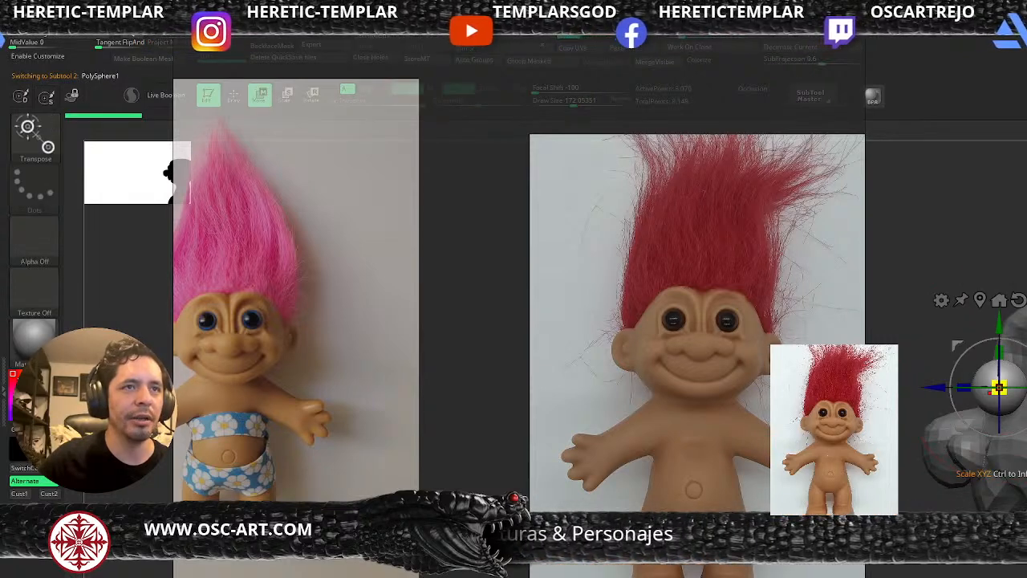
key("q")
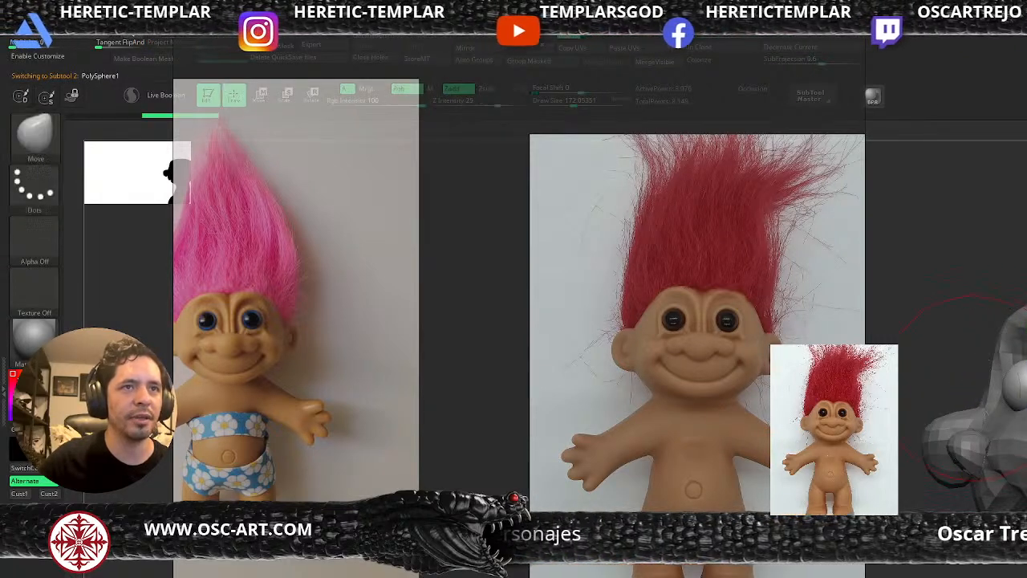
key("s")
left_click_drag(917, 342, 915, 308, "alt")
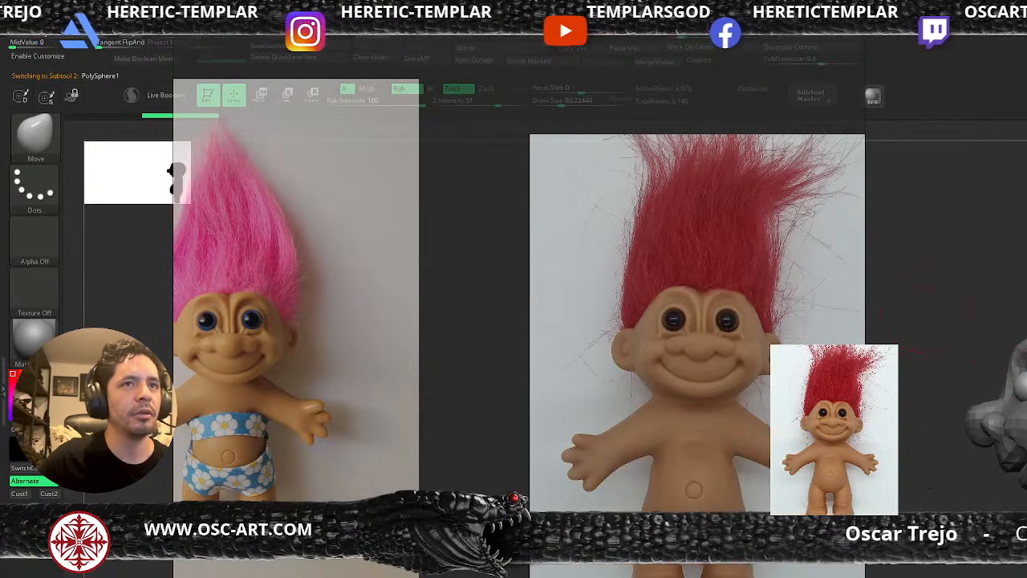
mouse_move(977, 334)
left_mouse_down()
mouse_move(923, 346)
mouse_move(903, 276)
mouse_move(987, 368)
left_mouse_up()
key("s")
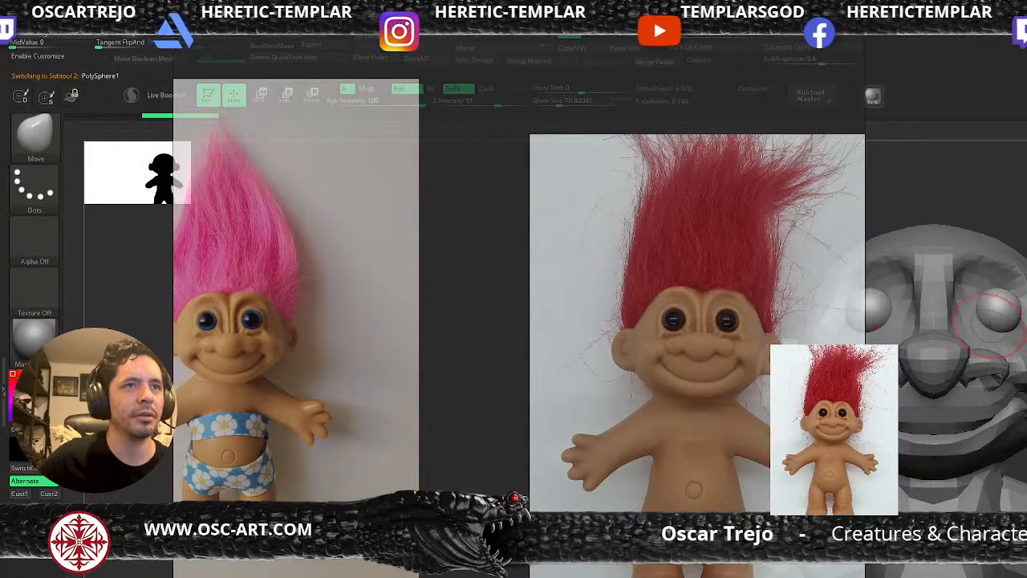
Reselect the head and body mesh and sculpt around the eye area with the Standard brush at draw size about 71
left_click(980, 330, "alt")
key("b")
key("s")
key("t")
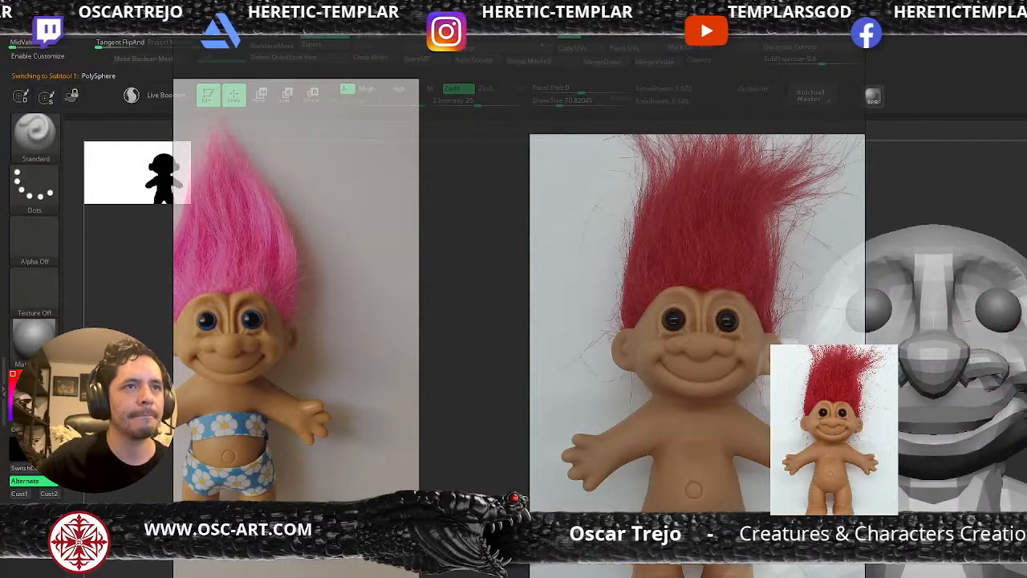
mouse_move(970, 325)
left_mouse_down()
mouse_move(984, 318)
mouse_move(968, 249)
mouse_move(919, 233)
mouse_move(915, 289)
left_mouse_up()
left_click_drag(1003, 289, 993, 308)
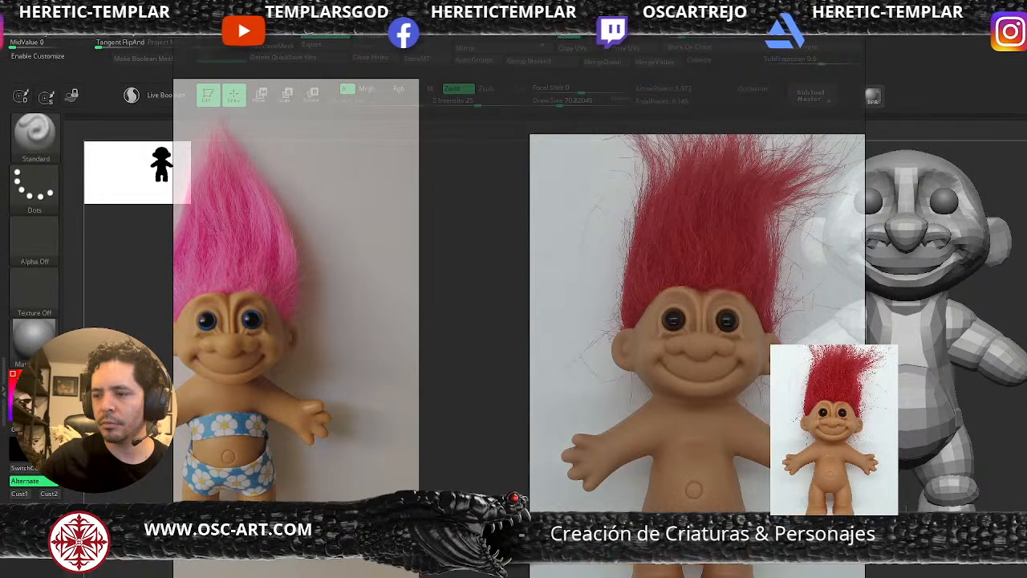
Save the tool as Troll_v001 in a folder under Pictures
left_click_drag(996, 313, 961, 387, "alt")
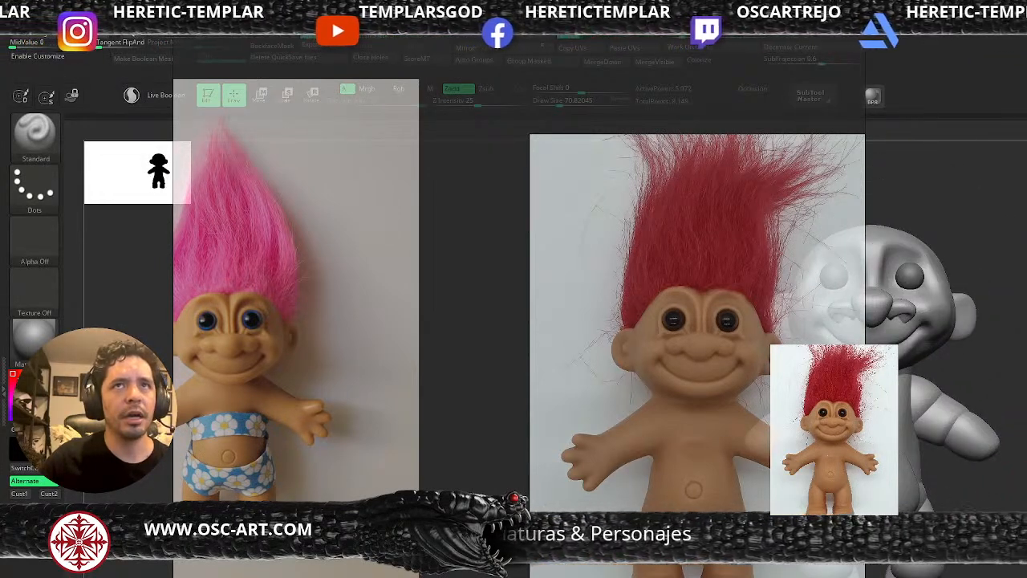
key("ctrl+shift+t")
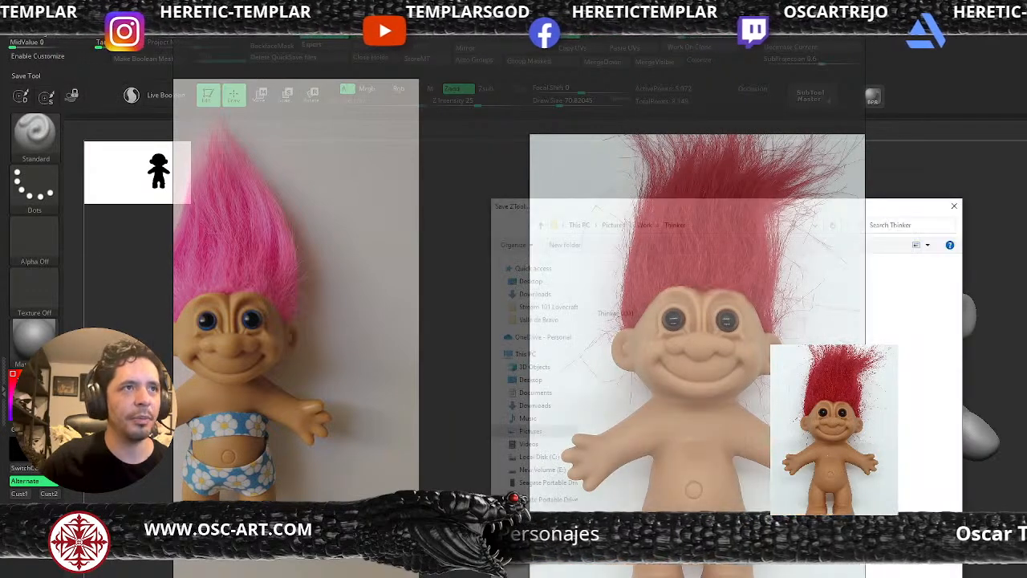
left_click_drag(642, 206, 1001, 53)
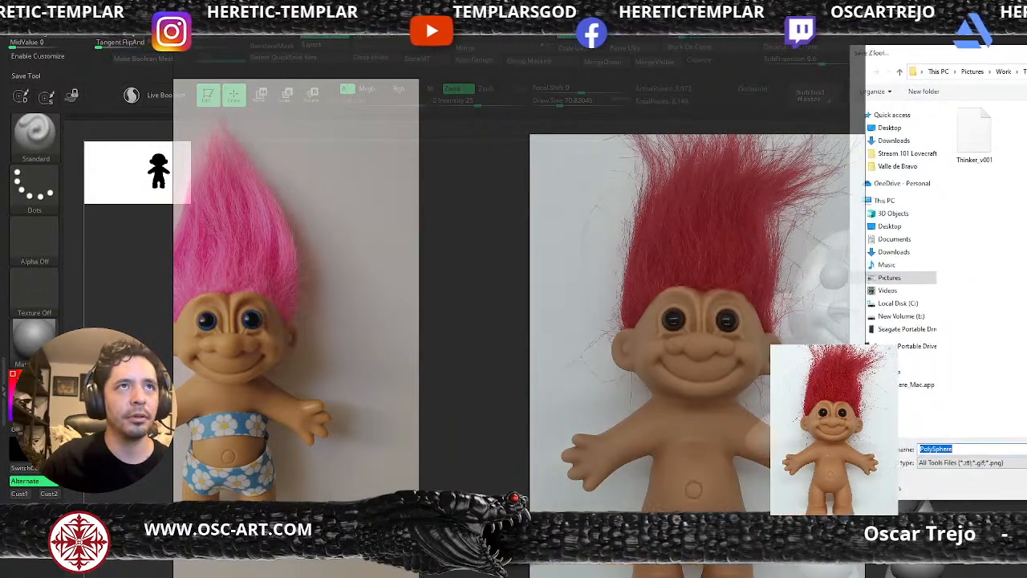
left_click(891, 277)
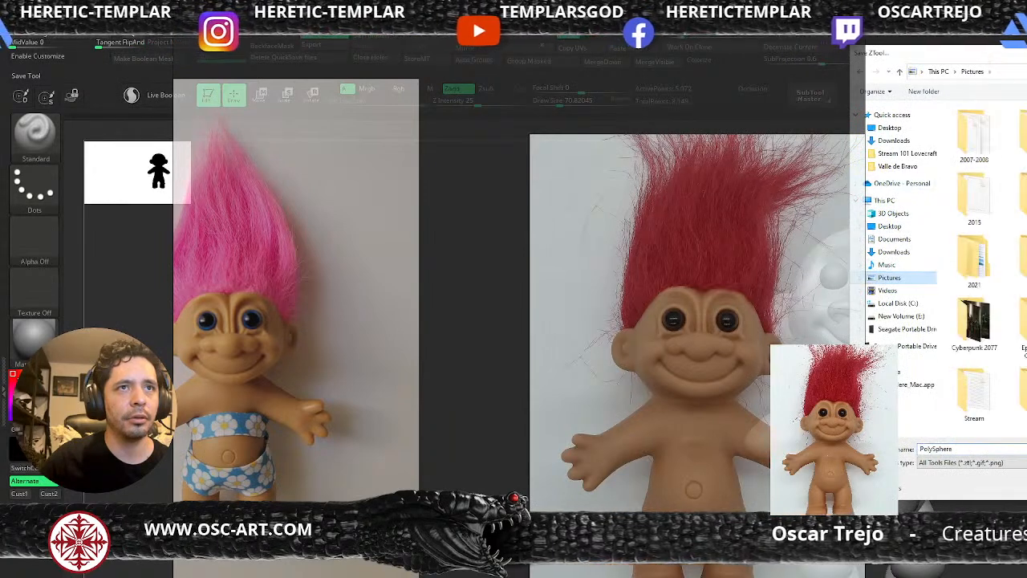
double_click(1026, 259)
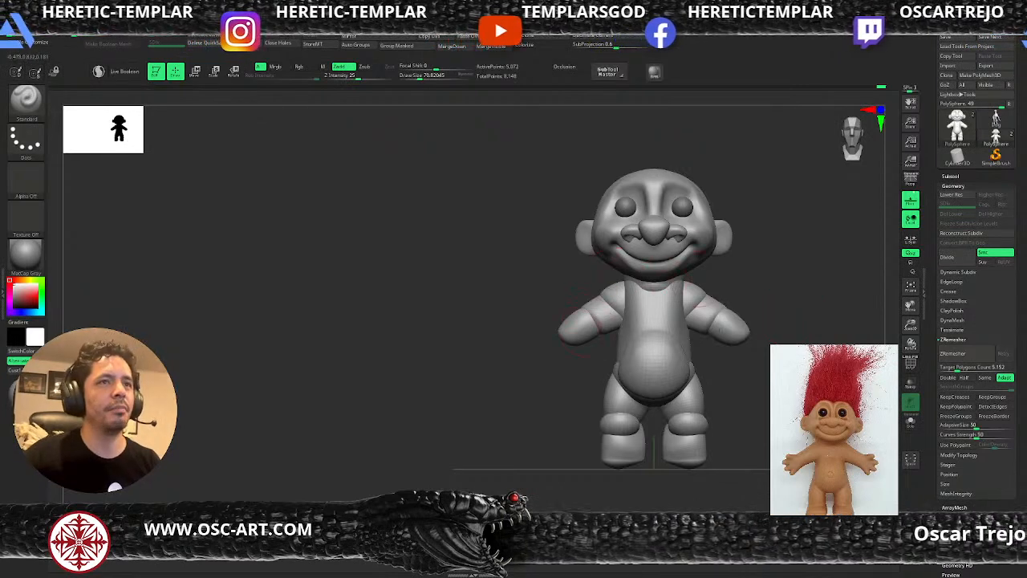
Isolate the nostril wings and mask everything on the model except them
left_click_drag(776, 250, 839, 279)
left_click_drag(839, 280, 836, 236)
left_click(687, 273, "ctrl+shift")
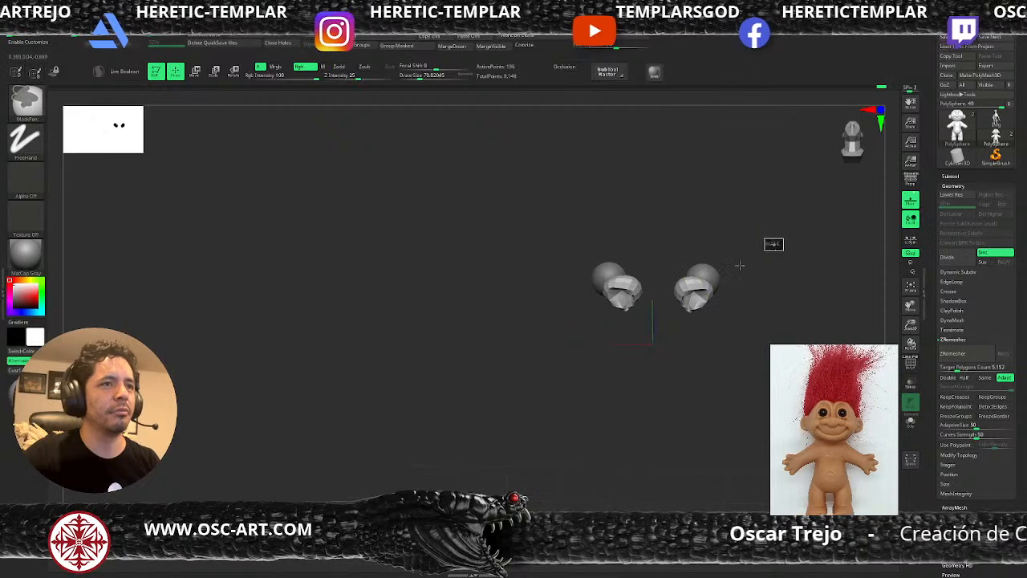
left_click(783, 295, "ctrl+shift")
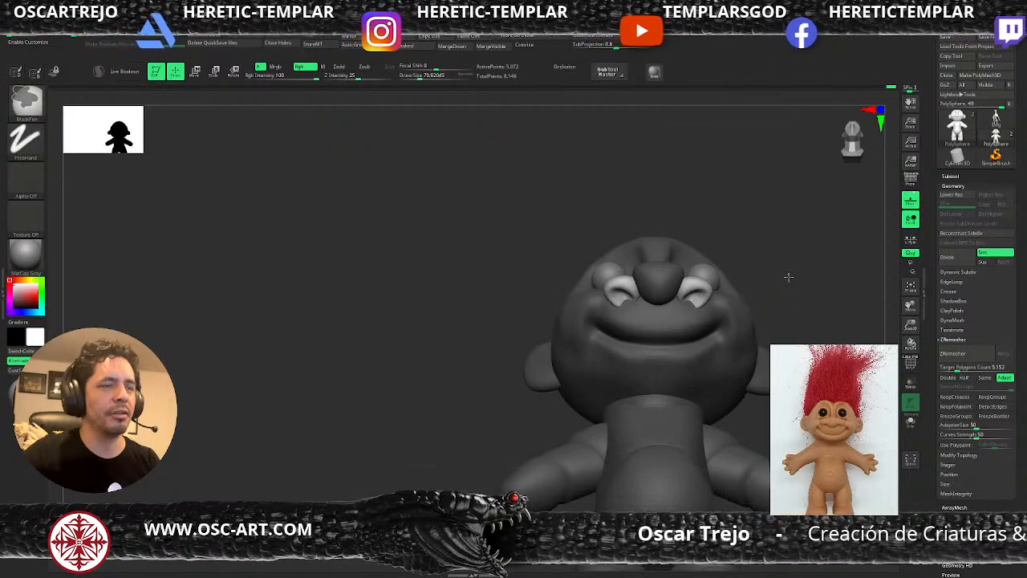
left_click(792, 276, "ctrl")
left_click_drag(793, 276, 791, 252)
Reshape the nostril wings beside the nose with the Move brush at draw size about 59
key("b")
key("m")
key("v")
key("s")
left_click_drag(685, 297, 688, 297)
key("bracketleft")
mouse_move(689, 301)
left_mouse_down()
mouse_move(676, 296)
mouse_move(705, 296)
left_mouse_up()
mouse_move(777, 269)
left_mouse_down("alt")
mouse_move(782, 232)
mouse_move(798, 280)
mouse_move(772, 264)
mouse_move(758, 359)
mouse_move(703, 339)
left_mouse_up("alt")
left_click_drag(692, 277, 688, 223)
key("bracketleft")
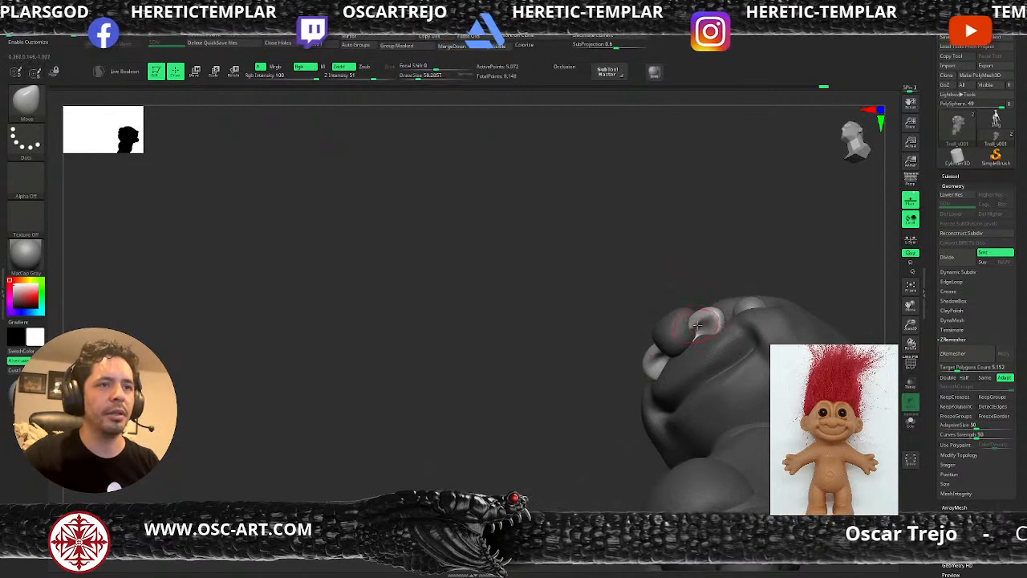
Add volume to the nostril wings with the Clay Buildup brush
key("bracketright")
key("b")
key("c")
key("b")
left_click_drag(708, 327, 703, 327)
Adjust the nostril wings with the Move brush at draw size about 80, clear the mask and raise the subdivision level
mouse_move(696, 279)
left_mouse_down()
mouse_move(706, 268)
mouse_move(717, 300)
mouse_move(757, 298)
mouse_move(726, 337)
left_mouse_up()
key("b")
key("m")
key("v")
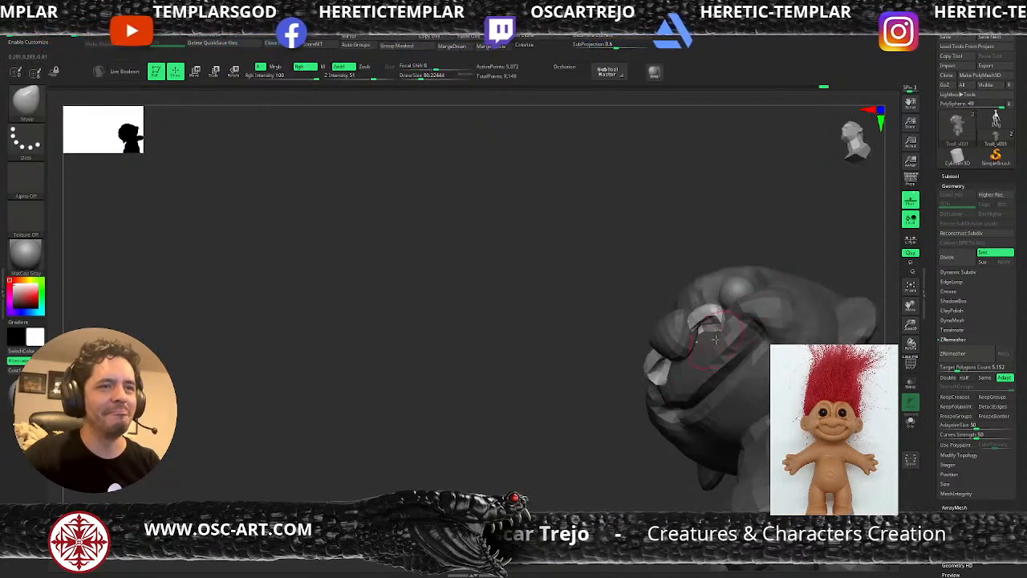
key("ctrl")
key("d")
left_click_drag(796, 245, 818, 278, "alt")
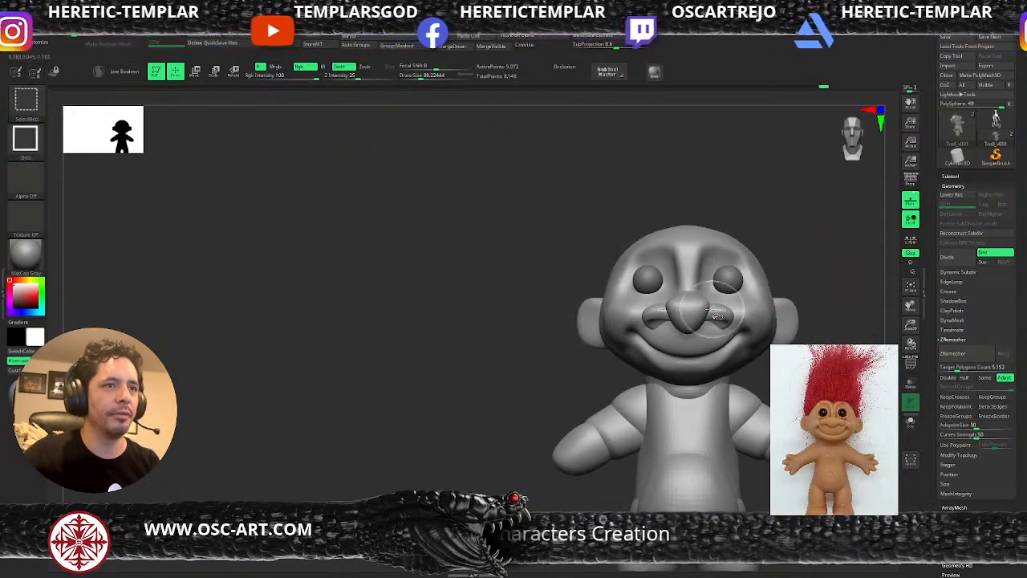
Isolate the nose ball and mask everything on the model except it
left_click(695, 310, "ctrl+shift")
left_click(794, 275, "ctrl")
left_click(802, 318, "ctrl+shift")
left_click(803, 319, "ctrl")
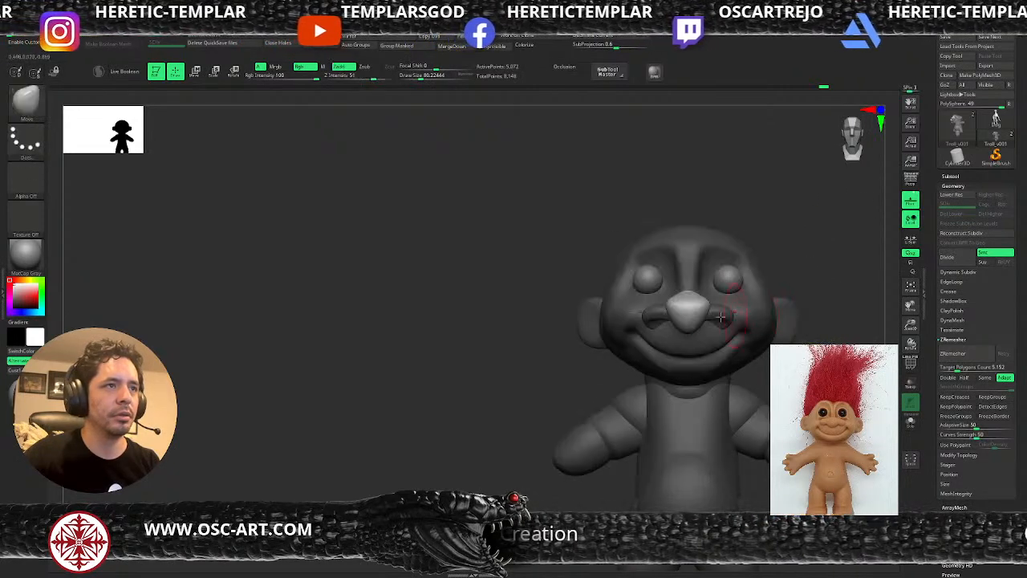
Round the nose ball with the Move brush at draw size about 51 and clear the mask
key("s")
mouse_move(701, 325)
left_mouse_down()
mouse_move(704, 302)
mouse_move(705, 325)
left_mouse_up()
key("[")
key("s")
key("s")
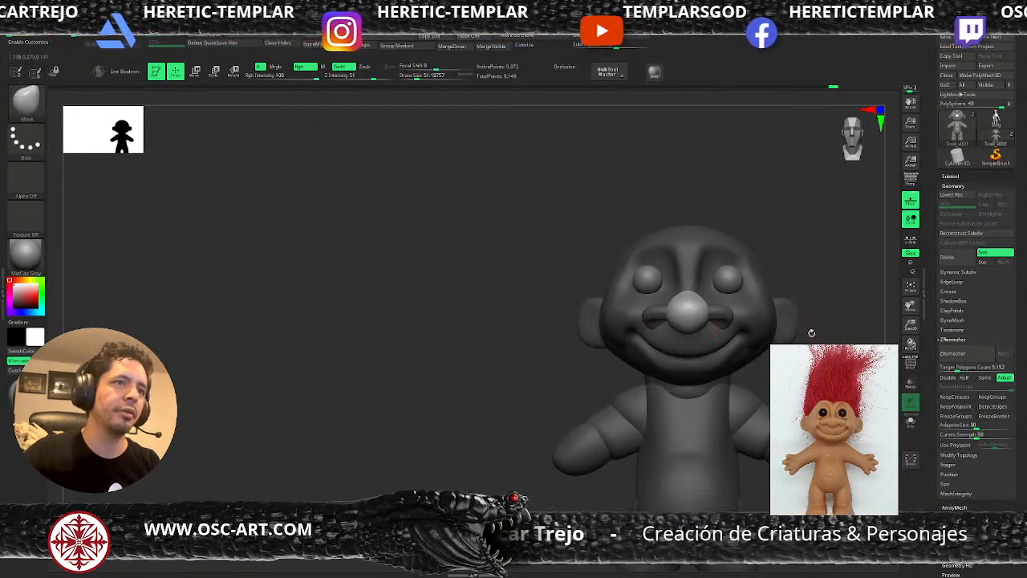
left_click_drag(802, 325, 801, 298, "alt")
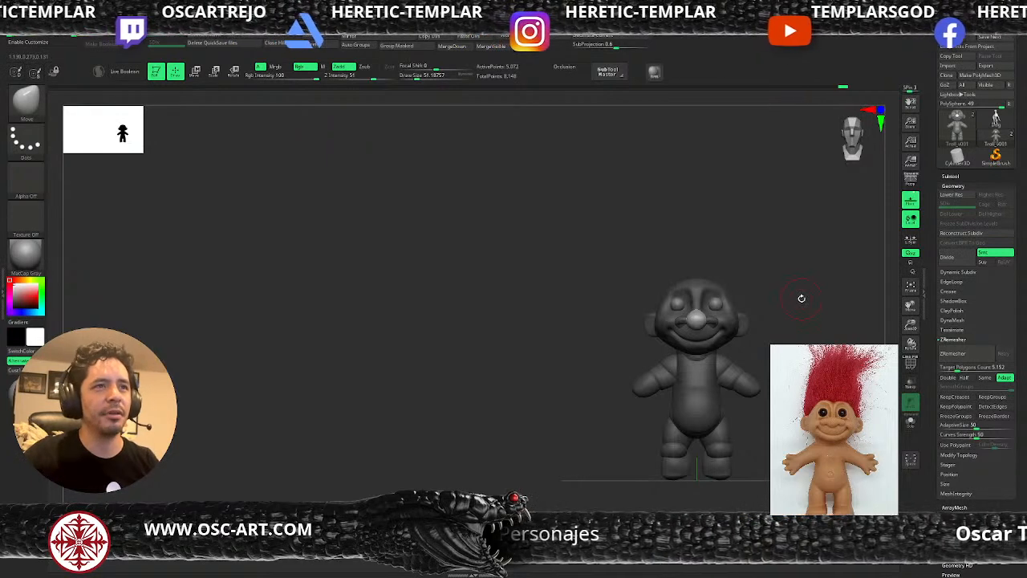
left_click_drag(787, 235, 796, 317, "ctrl")
Define the brow ridges and the hollows above the eyes with the Standard brush at draw size about 51
left_click_drag(747, 211, 785, 243, "alt")
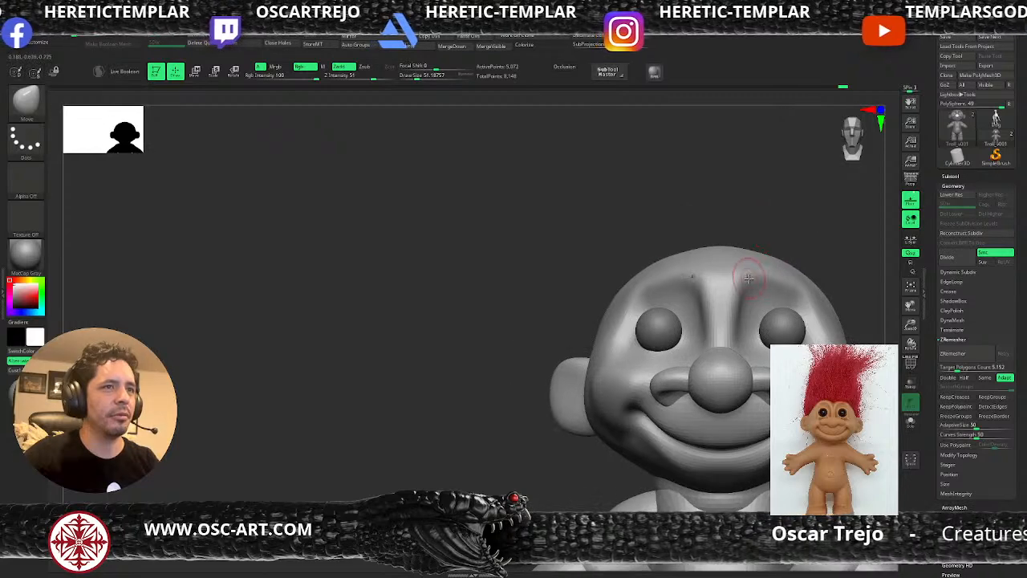
key("b")
key("s")
key("t")
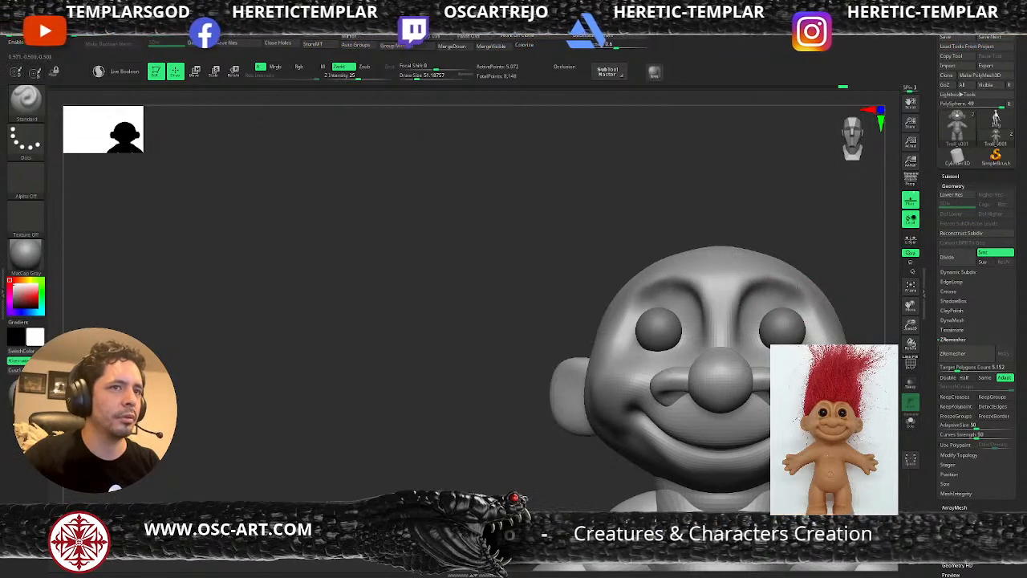
Insert a mirrored pair of rounded primitives on the upper chest as pectorals
left_click_drag(847, 266, 774, 298, "alt")
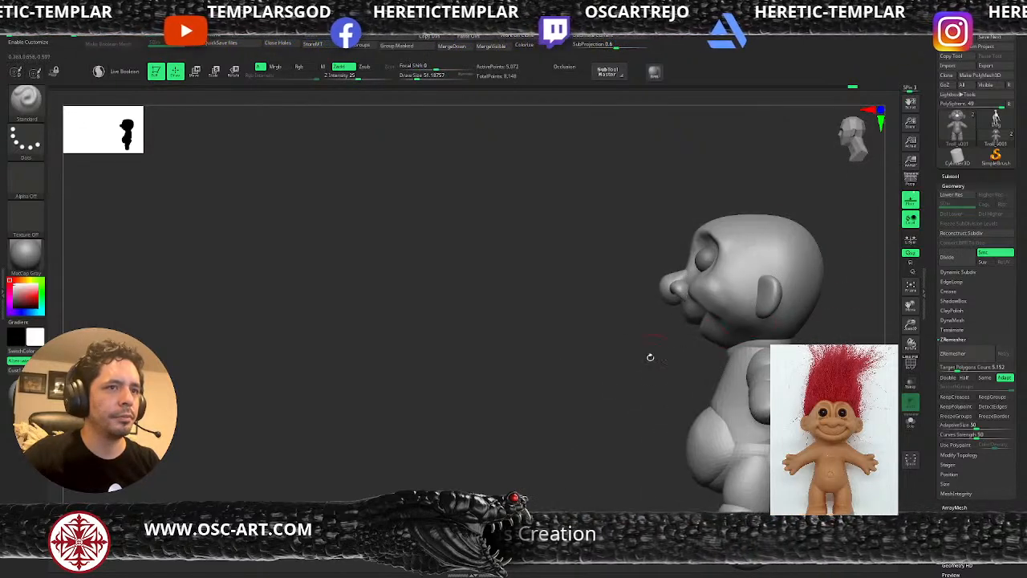
left_click_drag(660, 351, 689, 357)
left_click_drag(843, 330, 856, 300, "alt")
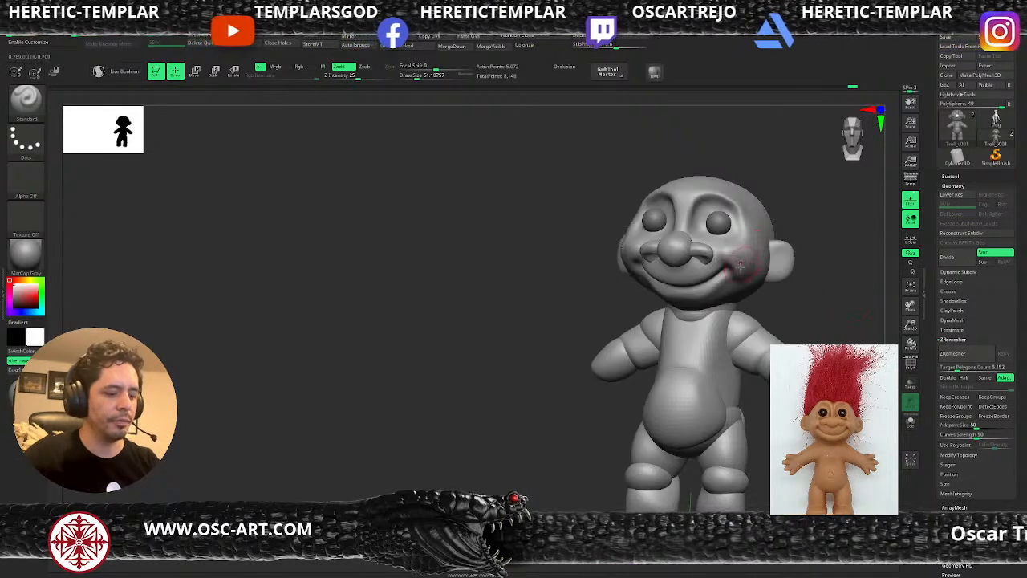
key("b")
key("i")
key("p")
left_click_drag(710, 351, 729, 356)
right_click_drag(734, 355, 698, 350, "shift")
Fit the pectoral shapes to the chest in side view with the Move brush at draw size about 132
key("b")
key("m")
key("v")
key("s")
left_click_drag(694, 350, 720, 344)
key("s")
left_click_drag(722, 341, 710, 331)
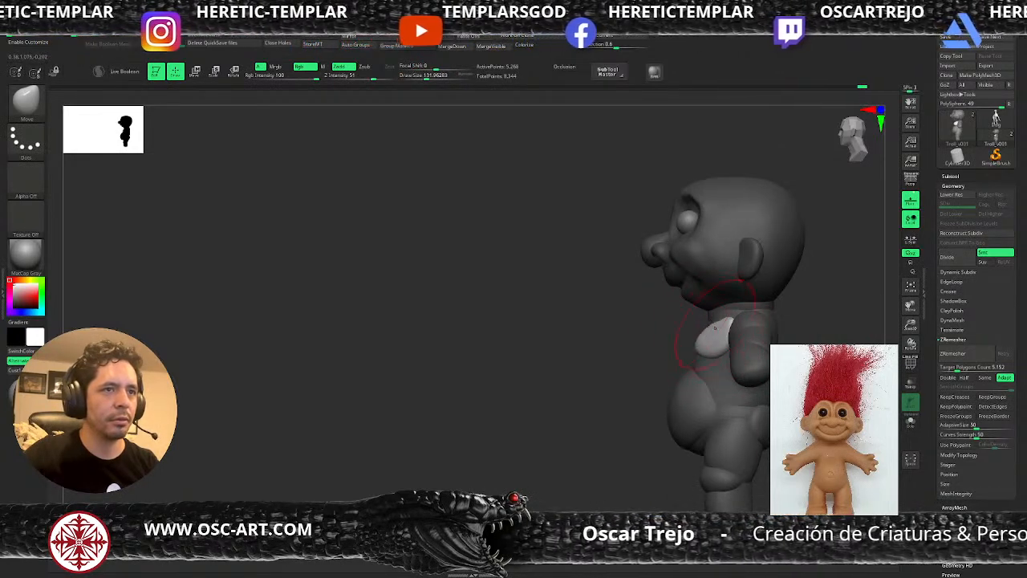
Shape the pectorals from the front with the Move brush at draw size about 104, smooth them and clear the mask
mouse_move(709, 319)
right_mouse_down("shift")
mouse_move(751, 323)
mouse_move(710, 329)
mouse_move(751, 326)
mouse_move(707, 324)
right_mouse_up("shift")
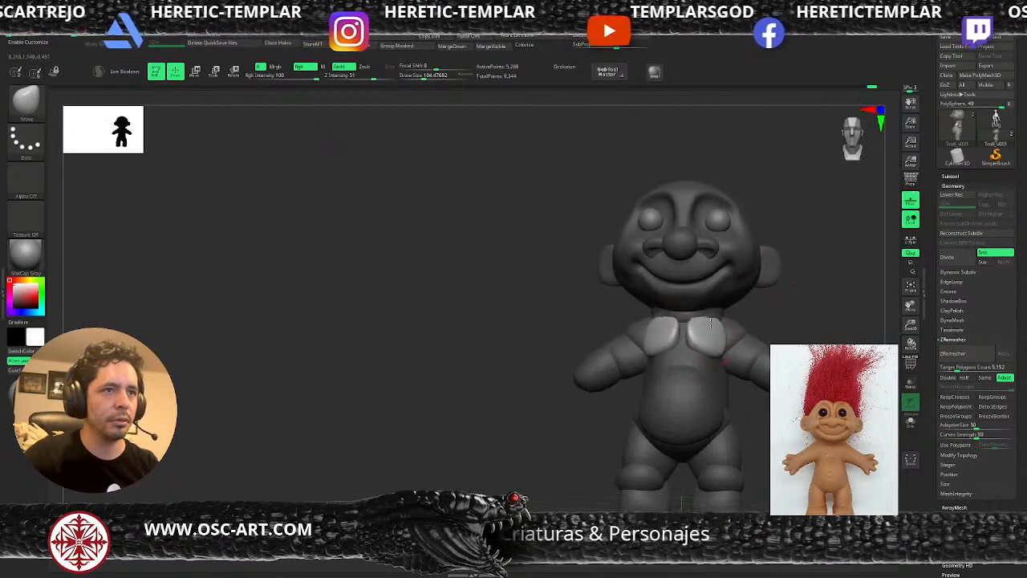
key("shift")
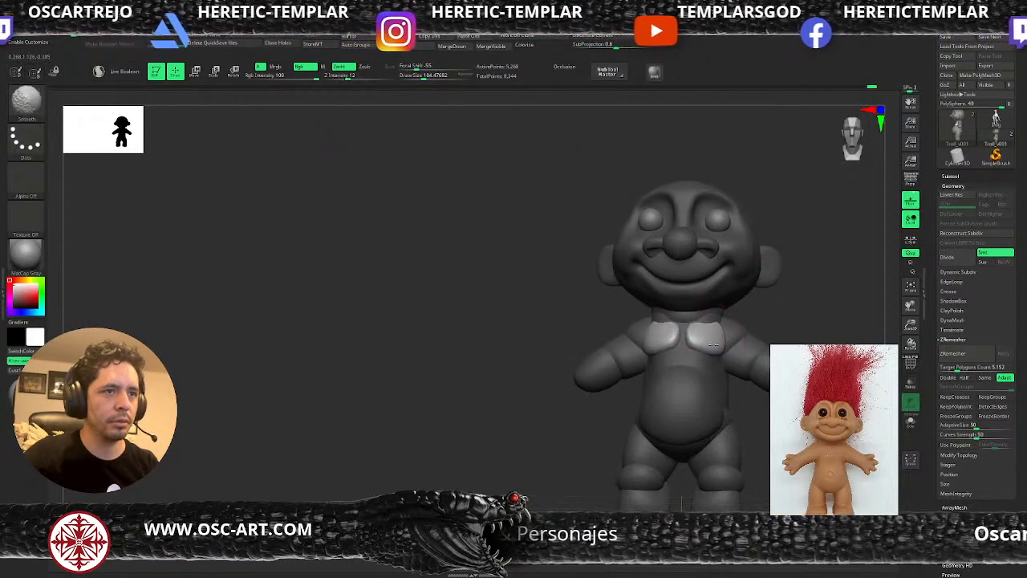
mouse_move(719, 341)
right_mouse_down()
mouse_move(796, 287)
mouse_move(798, 300)
mouse_move(773, 294)
mouse_move(833, 324)
mouse_move(798, 280)
right_mouse_up()
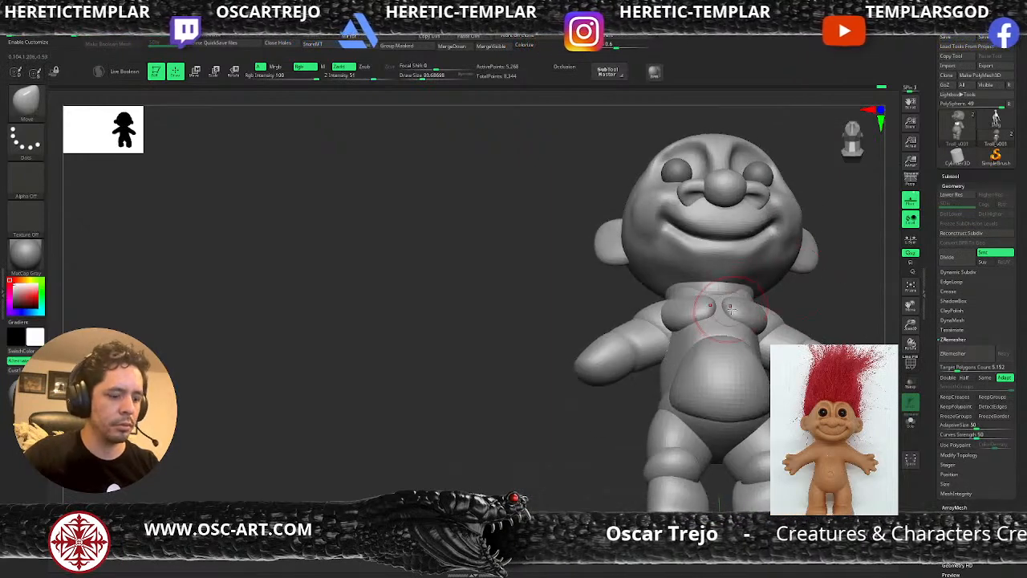
Choose the Move Topological brush for reshaping the chest muscles
key("b")
key("m")
key("t")
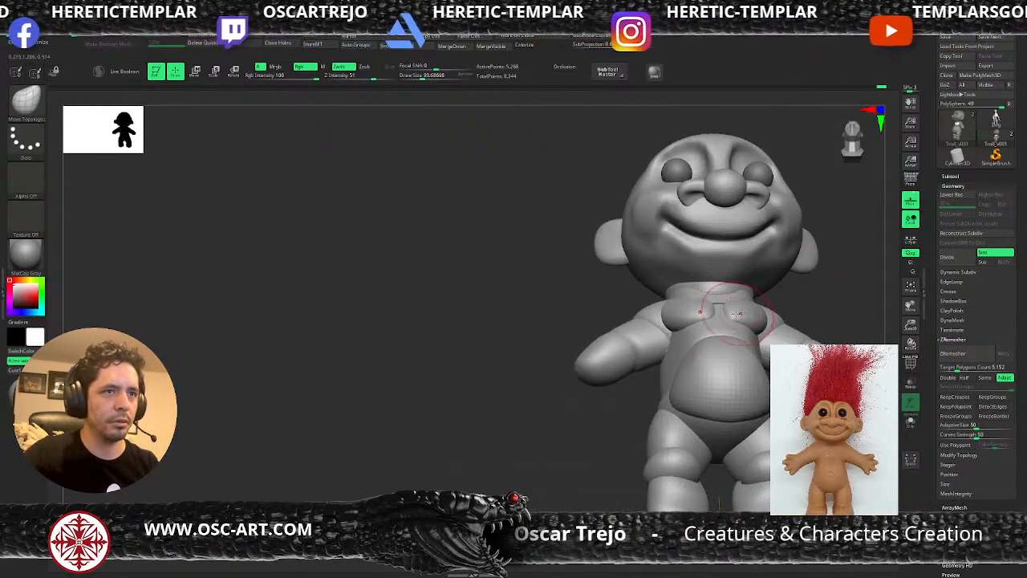
Insert a PolySphere on the back of the arm at the elbow using the IMM Primitives brush
mouse_move(809, 294)
right_mouse_down()
mouse_move(807, 272)
mouse_move(817, 312)
right_mouse_up()
right_click_drag(817, 311, 729, 417, "alt")
key("b")
key("i")
key("p")
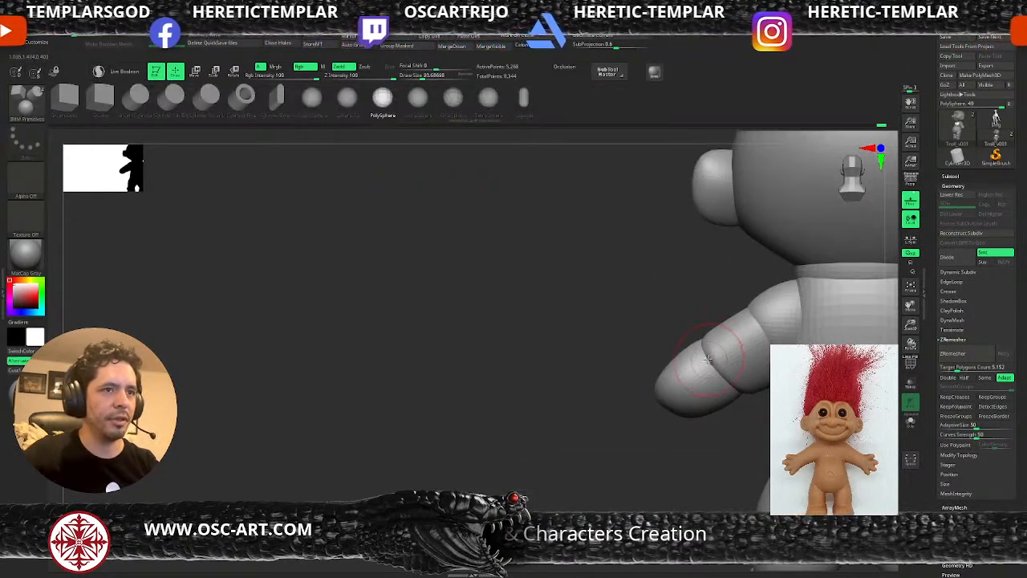
left_click_drag(716, 375, 717, 376)
Move the inserted sphere into place at the elbow, refine it with the Move brush, and clear the mask
right_click_drag(717, 434, 718, 468)
key("w")
left_click_drag(738, 325, 751, 349)
key("q")
key("b")
key("m")
key("v")
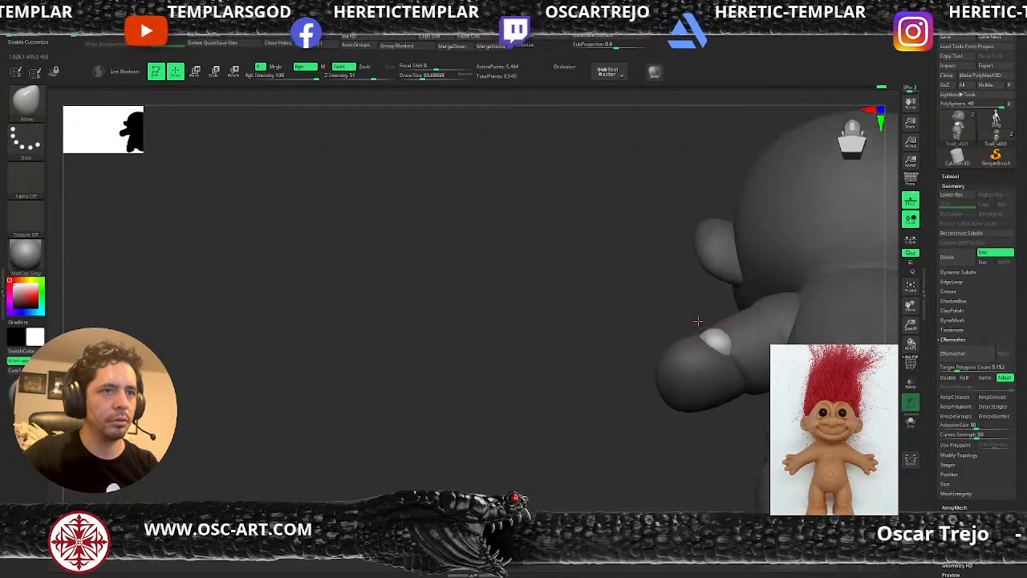
right_click_drag(693, 312, 739, 348)
left_click_drag(674, 474, 659, 486, "ctrl")
Return to the figure's front and shape the chest muscles with the Move Topological brush
mouse_move(660, 486)
right_mouse_down("ctrl")
mouse_move(647, 484)
mouse_move(746, 451)
mouse_move(839, 353)
mouse_move(903, 346)
right_mouse_up("ctrl")
right_click_drag(903, 347, 883, 309, "ctrl")
right_click_drag(883, 308, 863, 307)
key("b")
key("m")
key("t")
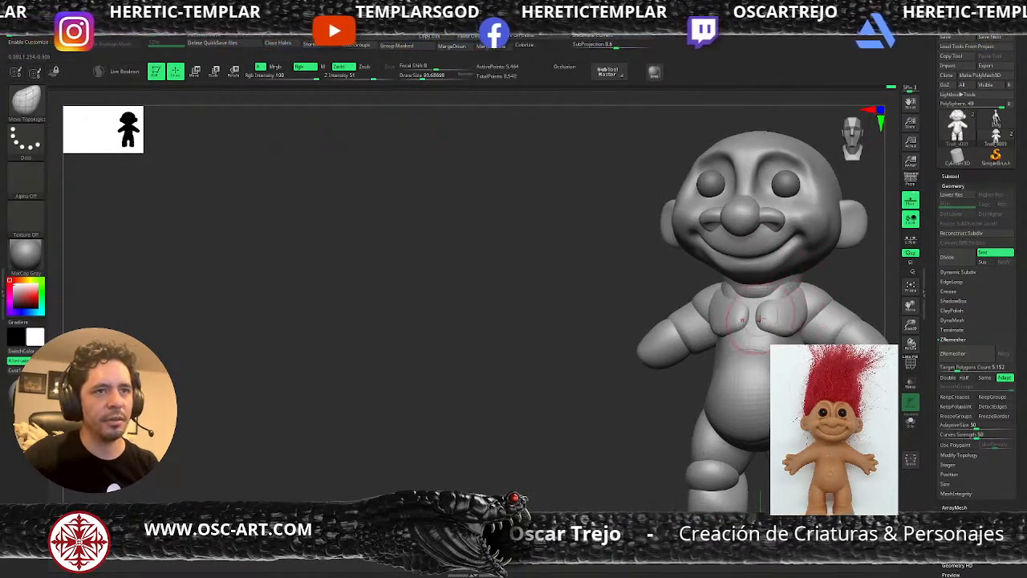
Mask everything except the torso, smooth the torso around the neck, and clear the mask
right_click_drag(773, 317, 789, 286)
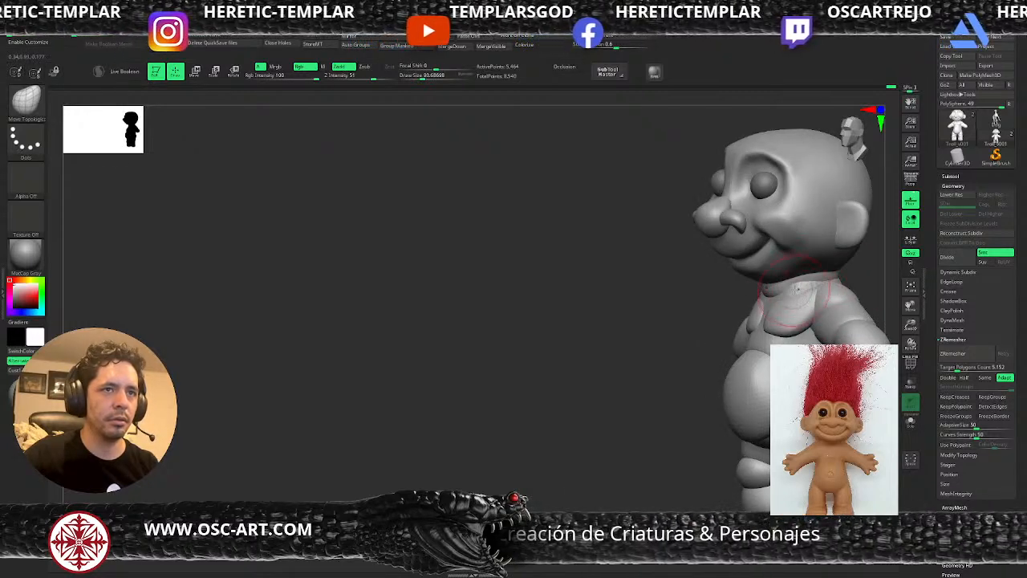
left_click(794, 301, "ctrl+shift")
left_click(736, 259, "ctrl")
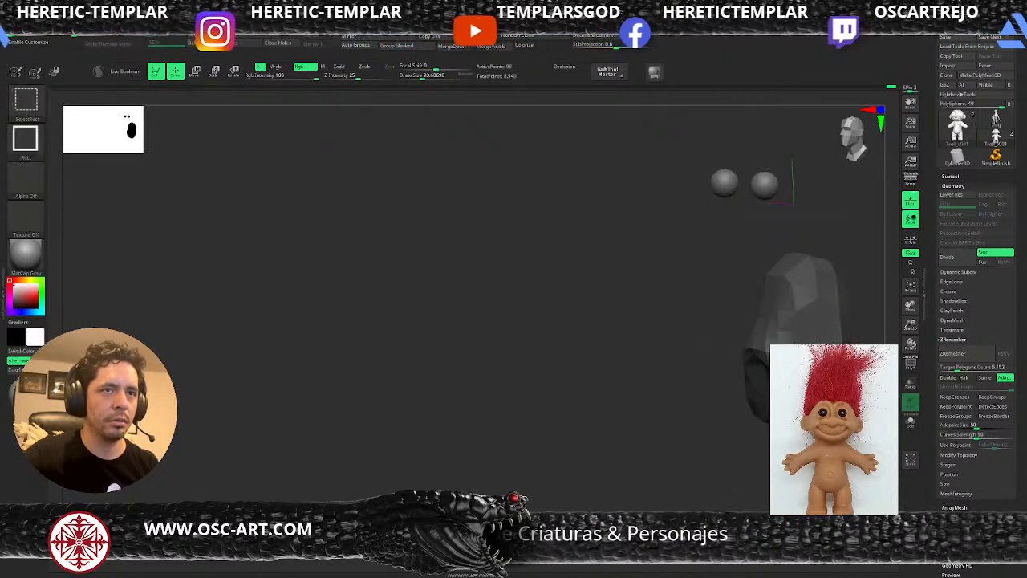
left_click(721, 429, "ctrl+shift")
left_click(718, 437, "ctrl")
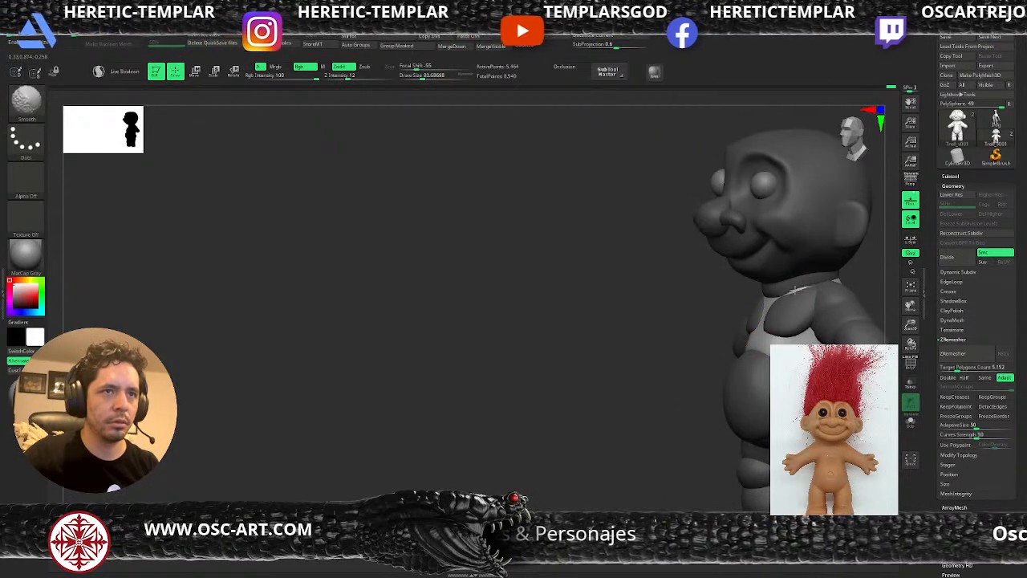
left_click_drag(683, 305, 808, 329, "ctrl")
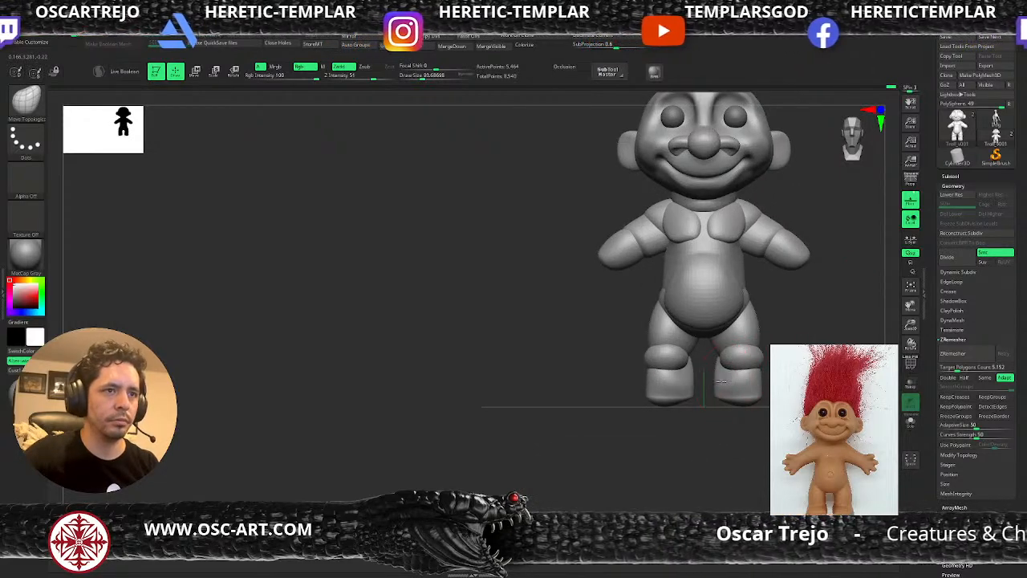
key("shift")
mouse_move(803, 337)
left_mouse_down("alt")
mouse_move(805, 277)
mouse_move(802, 304)
left_mouse_up("alt")
left_click_drag(853, 325, 780, 352)
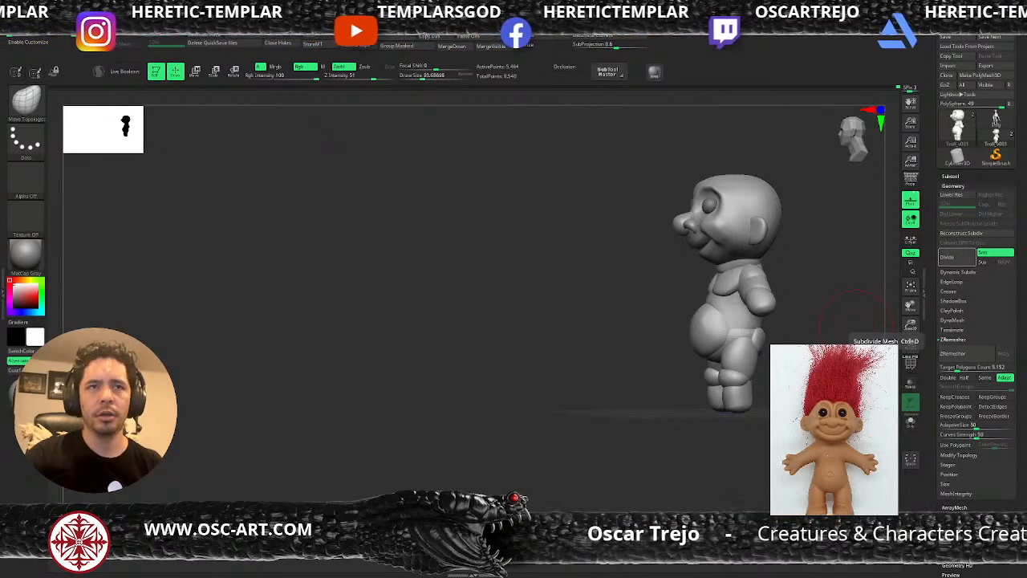
left_click_drag(739, 145, 827, 110, "shift")
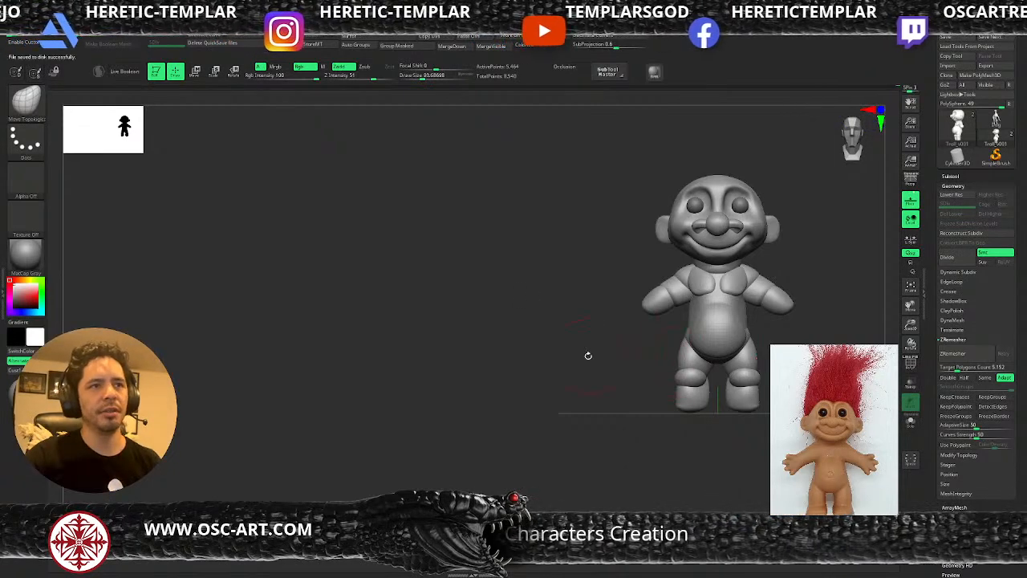
Turn off the dynamic subdivision preview and subdivide the figure twice
left_click_drag(587, 356, 416, 394, "alt")
left_click_drag(683, 303, 698, 349, "alt")
key("shift+d")
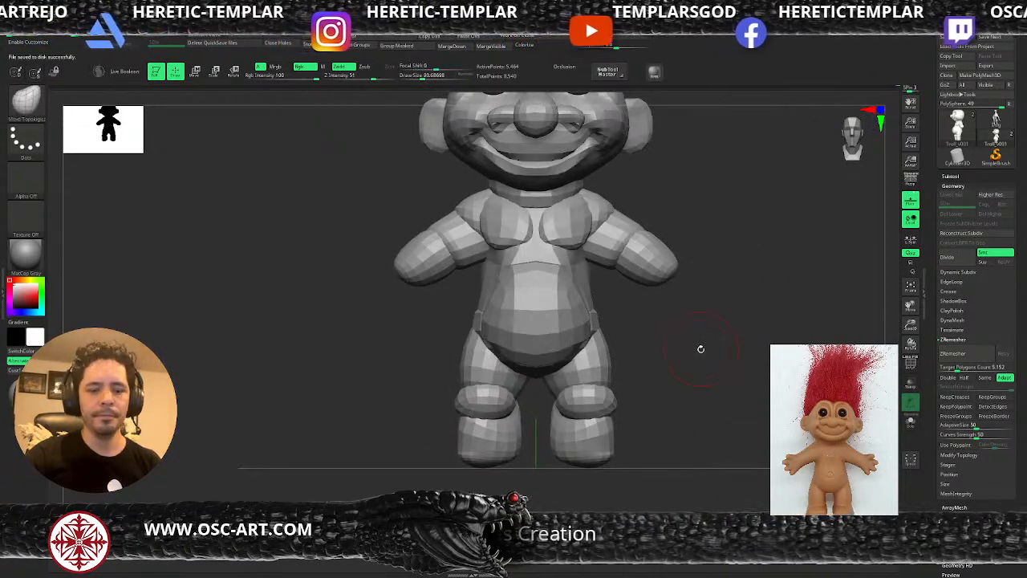
left_click_drag(763, 268, 756, 374, "alt")
key("ctrl+d")
key("ctrl+d")
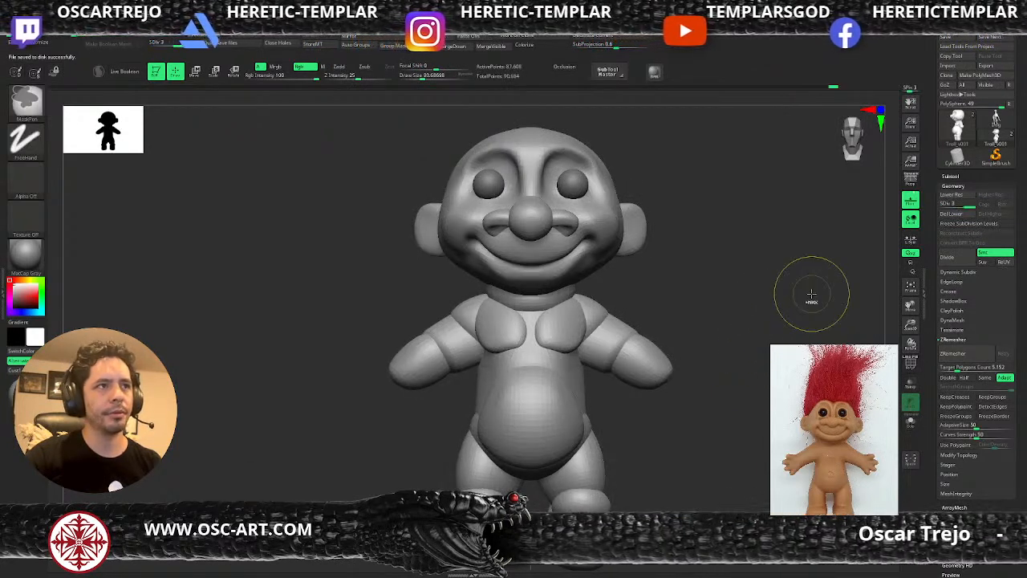
Mask everything except the upper arms, reshape them with the Move brush, and clear the mask
left_click_drag(800, 298, 773, 307)
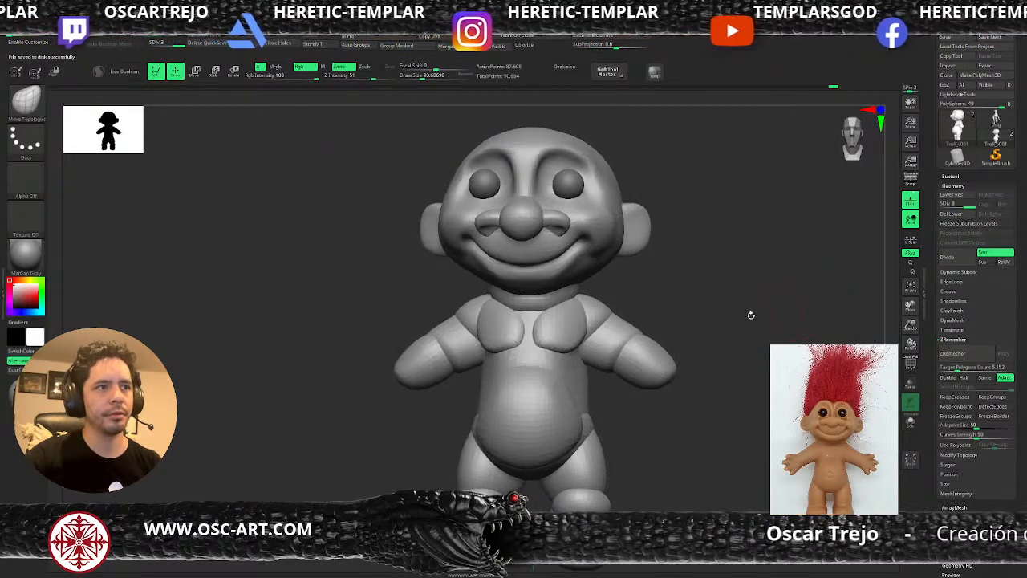
left_click(618, 345, "ctrl+shift")
left_click(764, 348, "ctrl+shift")
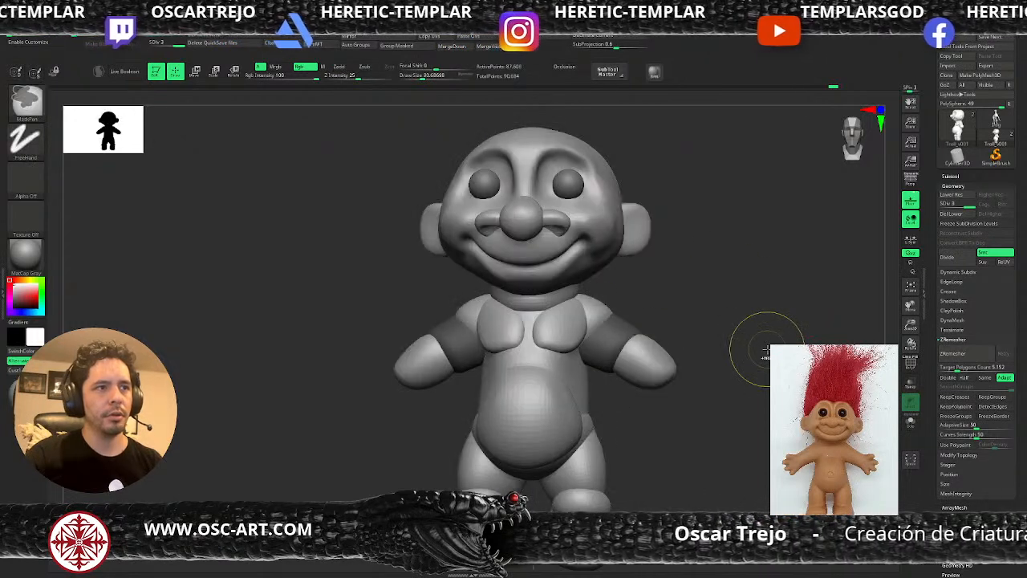
left_click(636, 405, "ctrl")
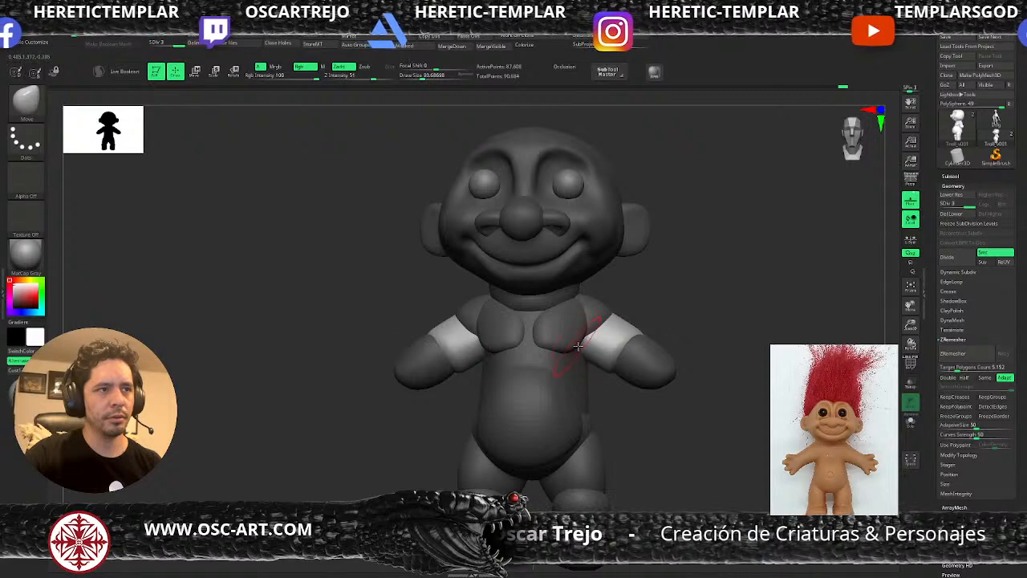
left_click_drag(606, 397, 644, 416, "ctrl")
View the figure from behind, isolate and mask the torso, and invert the mask on the full figure
left_click_drag(670, 411, 583, 406)
left_click(586, 380, "ctrl+shift")
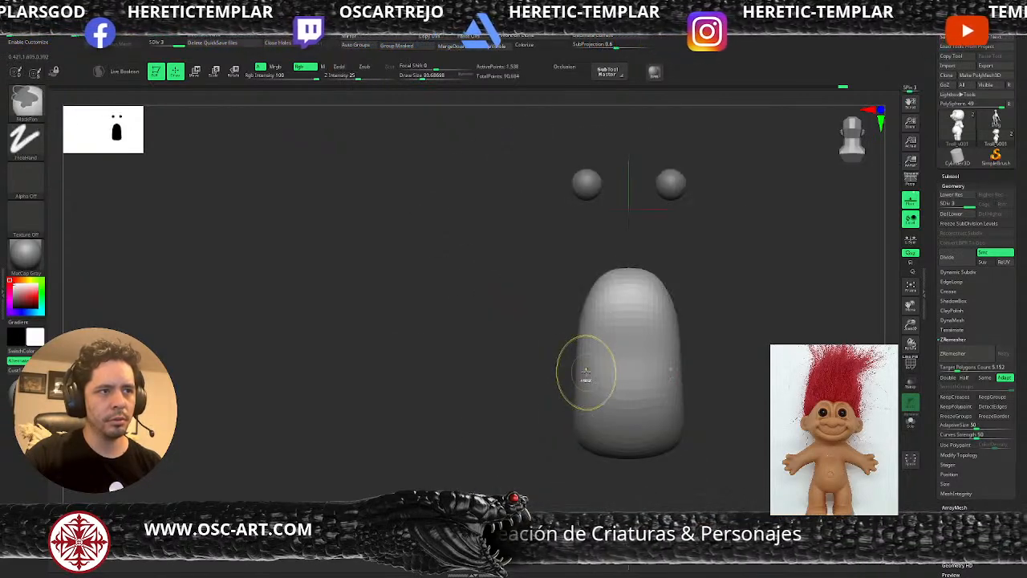
left_click_drag(539, 254, 758, 468, "ctrl")
left_click(759, 468, "ctrl+shift")
key("ctrl+i")
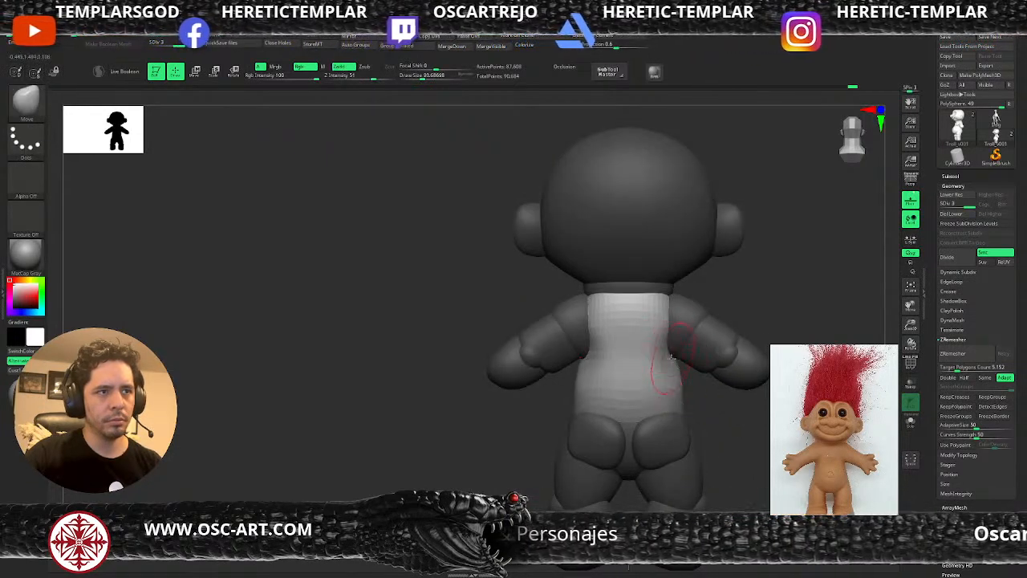
Sculpt along the middle of the back with the ClayBuildup brush and smooth the strokes
key("b")
key("c")
key("b")
mouse_move(630, 327)
left_mouse_down()
mouse_move(630, 414)
mouse_move(630, 393)
left_mouse_up()
mouse_move(513, 433)
left_mouse_down()
mouse_move(656, 399)
mouse_move(511, 425)
left_mouse_up()
left_click_drag(631, 378, 605, 338, "shift")
mouse_move(640, 373)
left_mouse_down()
mouse_move(669, 348)
mouse_move(645, 366)
left_mouse_up()
Center the transform gizmo on the figure and try to apply a gizmo deformer to the subdivided mesh
mouse_move(755, 438)
left_mouse_down("alt")
mouse_move(757, 383)
mouse_move(740, 401)
left_mouse_up("alt")
left_click_drag(710, 377, 714, 315)
key("w")
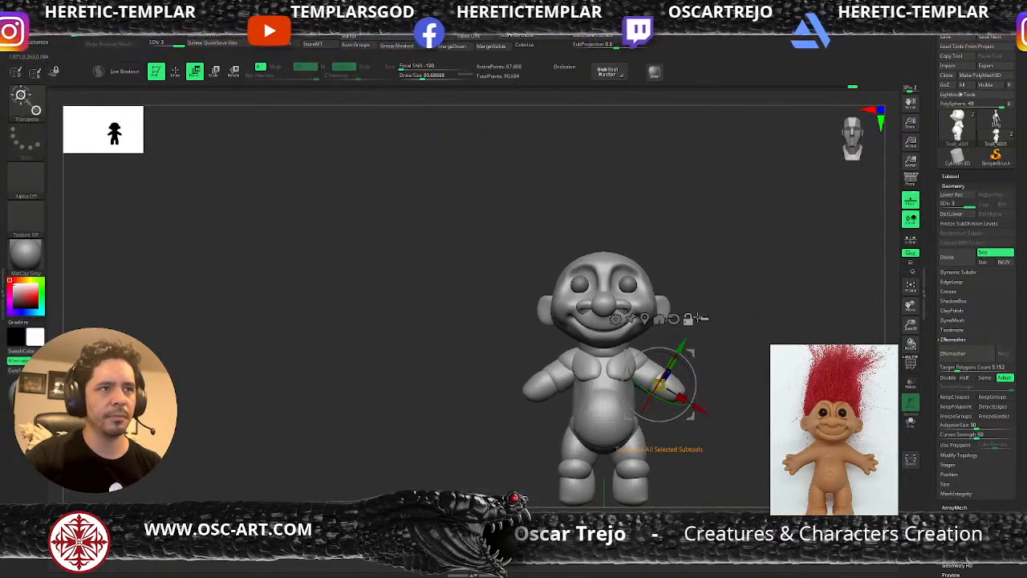
left_click(645, 320)
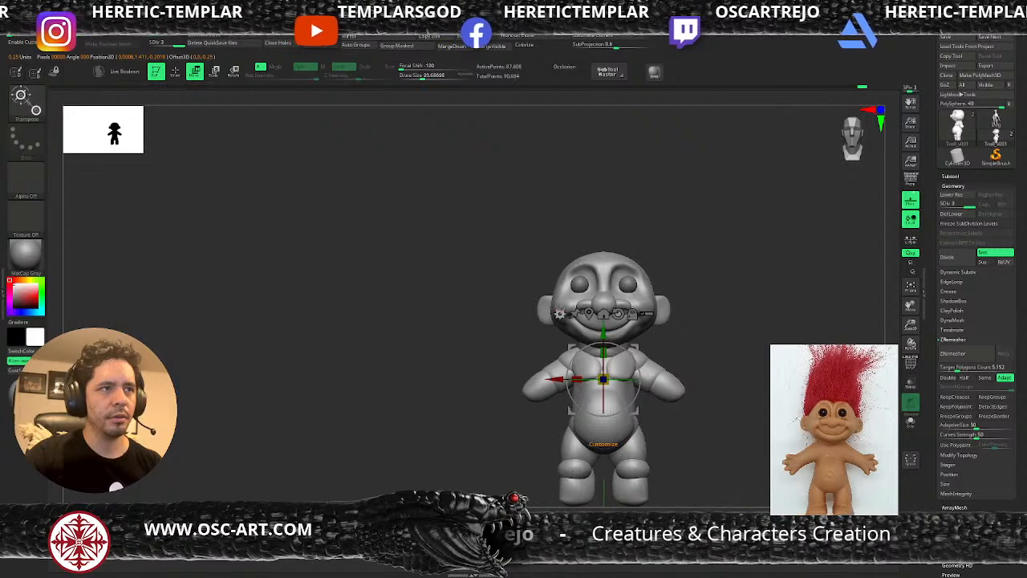
left_click(560, 313)
left_click(687, 355)
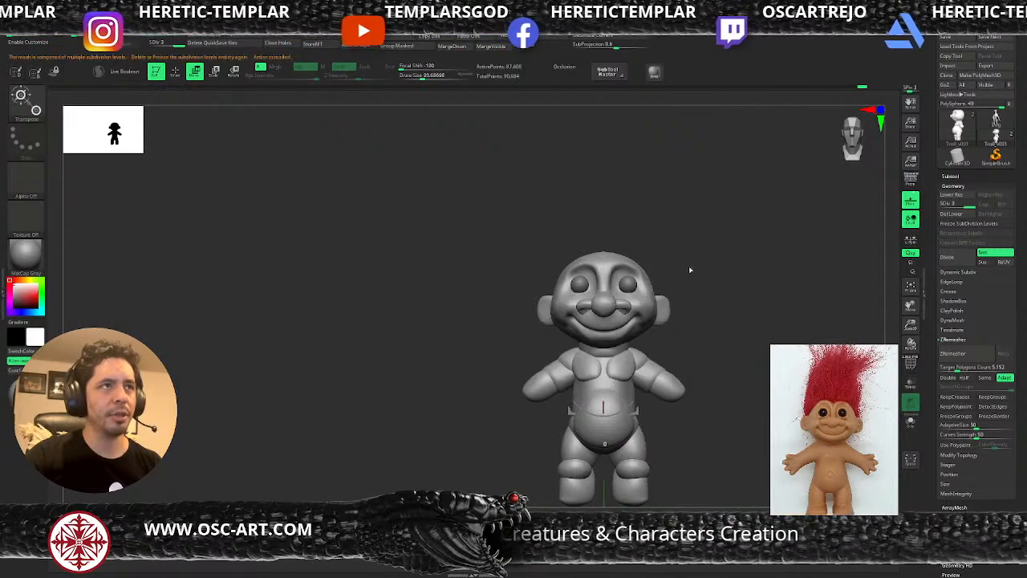
Delete the lower subdivision levels and apply the Remesh By Dynamesh deformer to the figure
left_click(945, 214)
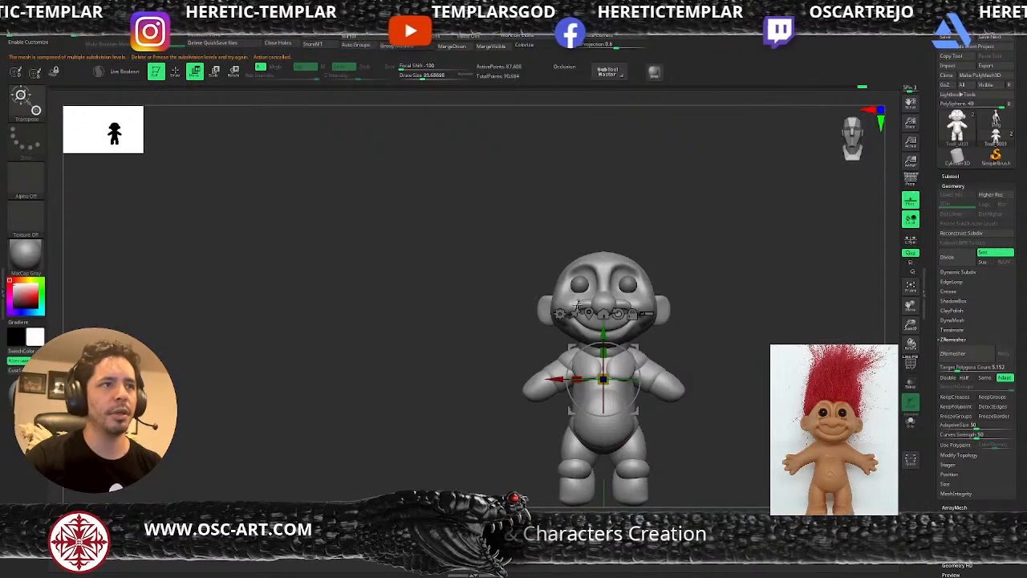
left_click(562, 313)
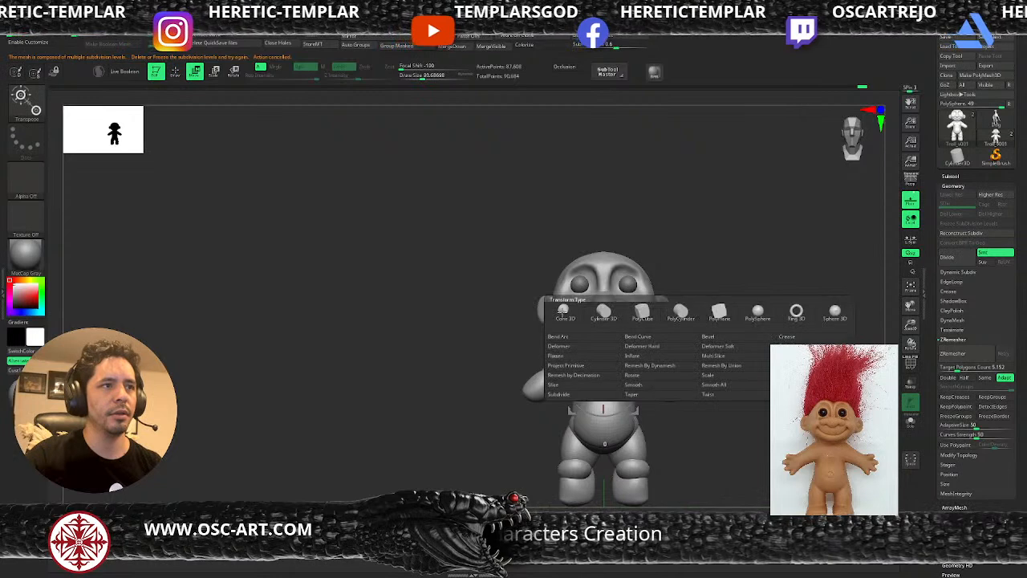
left_click(638, 365)
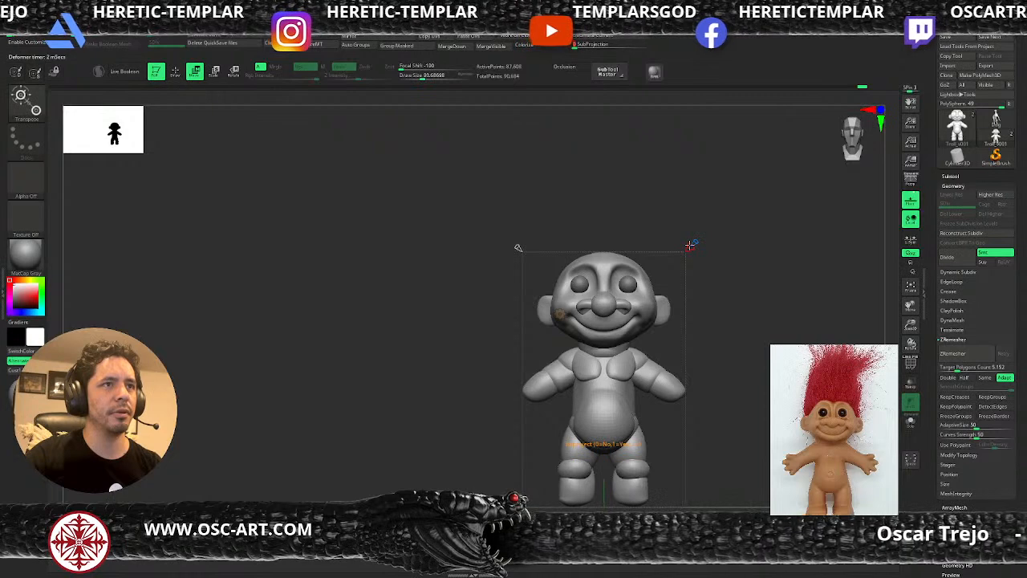
Adjust the Dynamesh remesh resolution on the figure and accept the result
left_click_drag(512, 236, 451, 220)
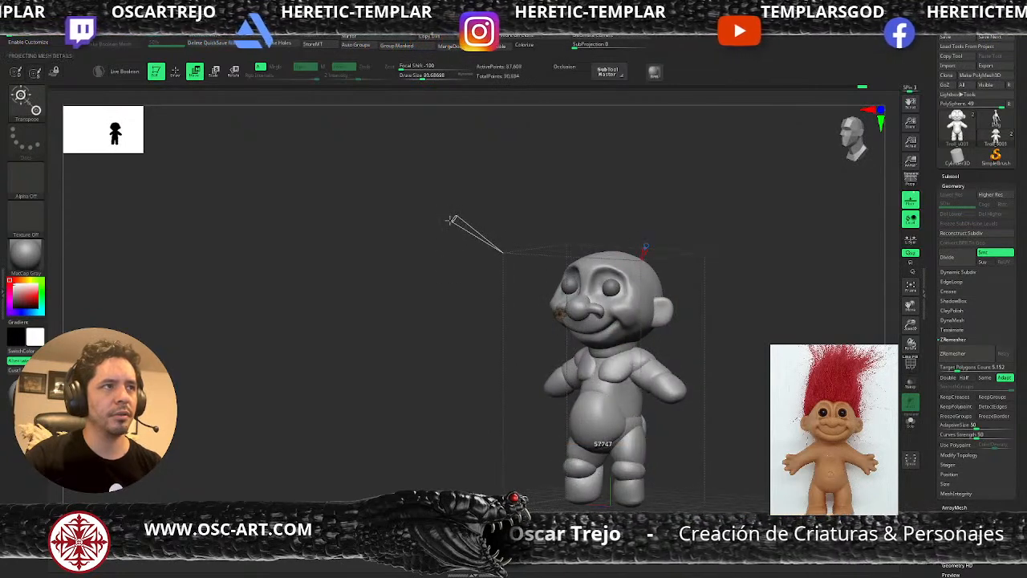
left_click(559, 313)
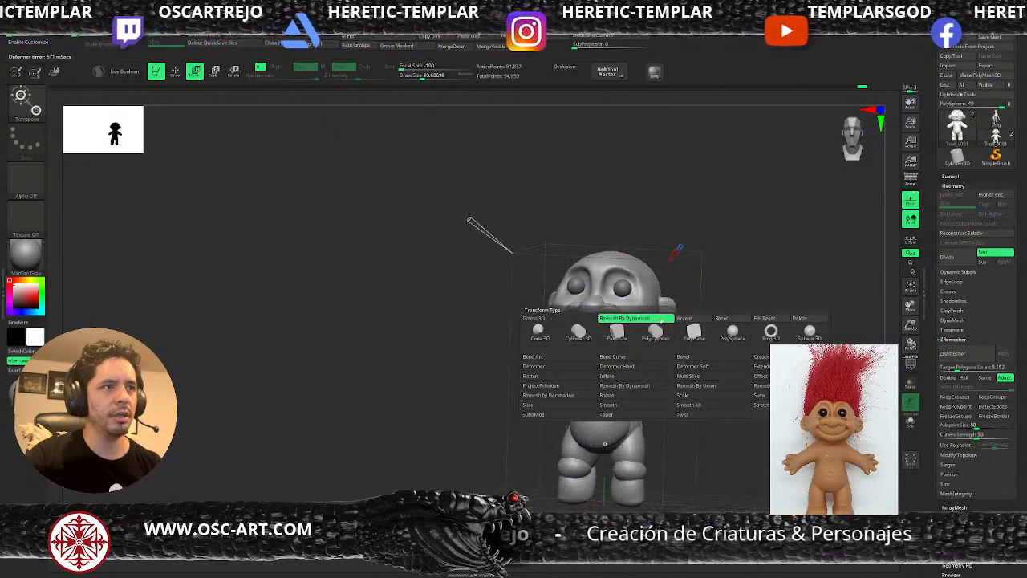
left_click(686, 320)
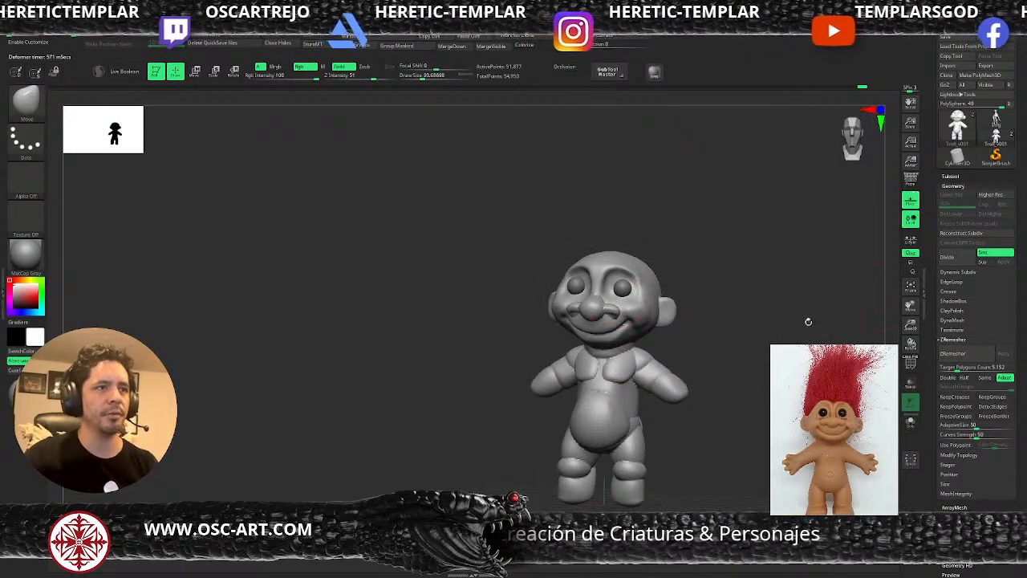
Mirror the remeshed figure to make both sides symmetrical
left_click_drag(790, 302, 742, 348, "alt")
left_click_drag(807, 252, 745, 371, "alt")
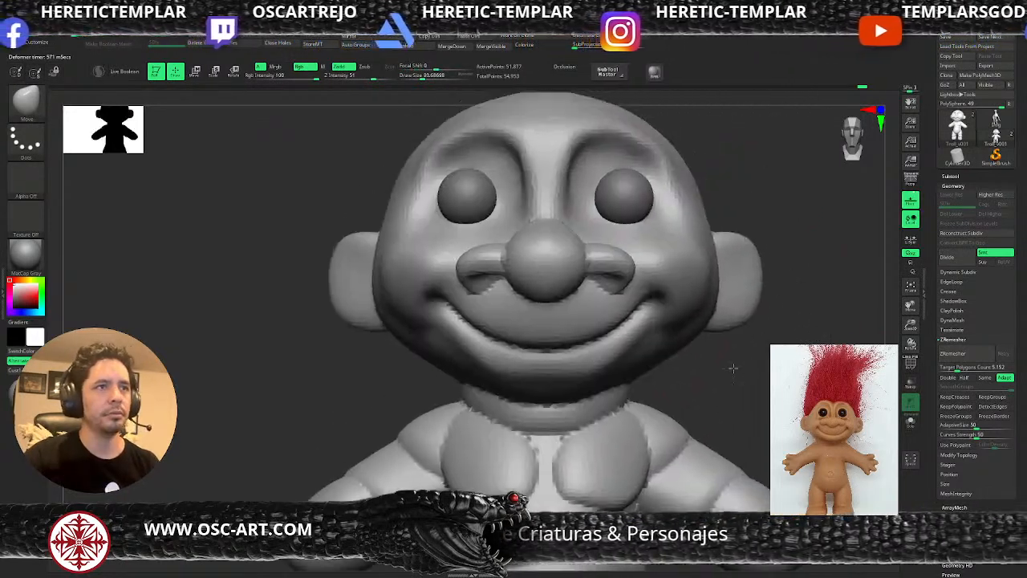
left_click(366, 37)
Set the draw size to about 77 and smooth the area below the nose and around the mouth
key("s")
left_click_drag(584, 295, 571, 303)
key("shift")
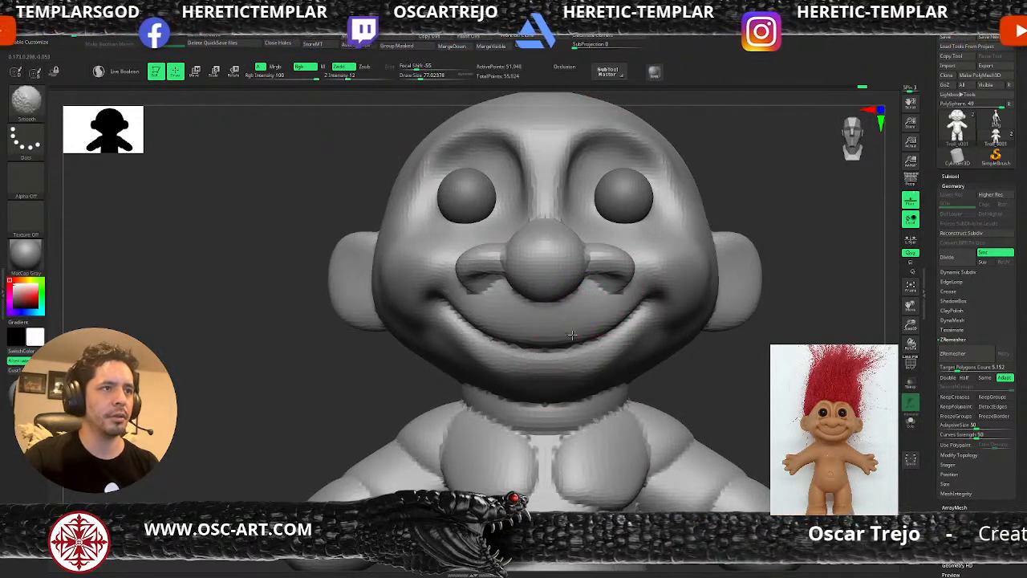
mouse_move(546, 359)
left_mouse_down()
mouse_move(622, 346)
mouse_move(648, 320)
mouse_move(546, 370)
mouse_move(565, 377)
mouse_move(598, 365)
mouse_move(645, 328)
mouse_move(572, 366)
mouse_move(590, 347)
left_mouse_up()
right_click_drag(638, 341, 706, 367, "ctrl")
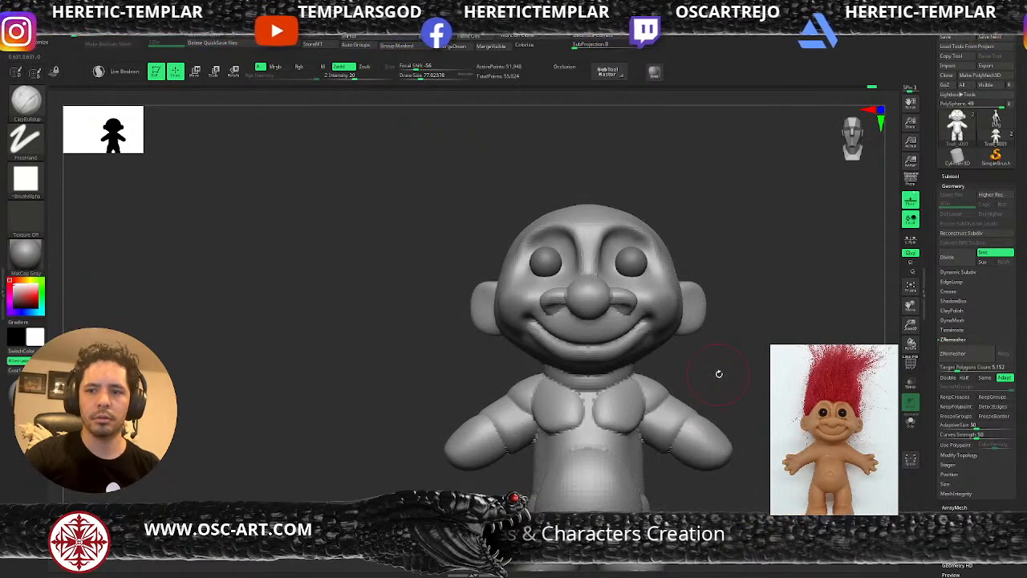
Try to mask everything except the head by isolating it in side view and inverting its mask
left_click_drag(723, 371, 666, 371)
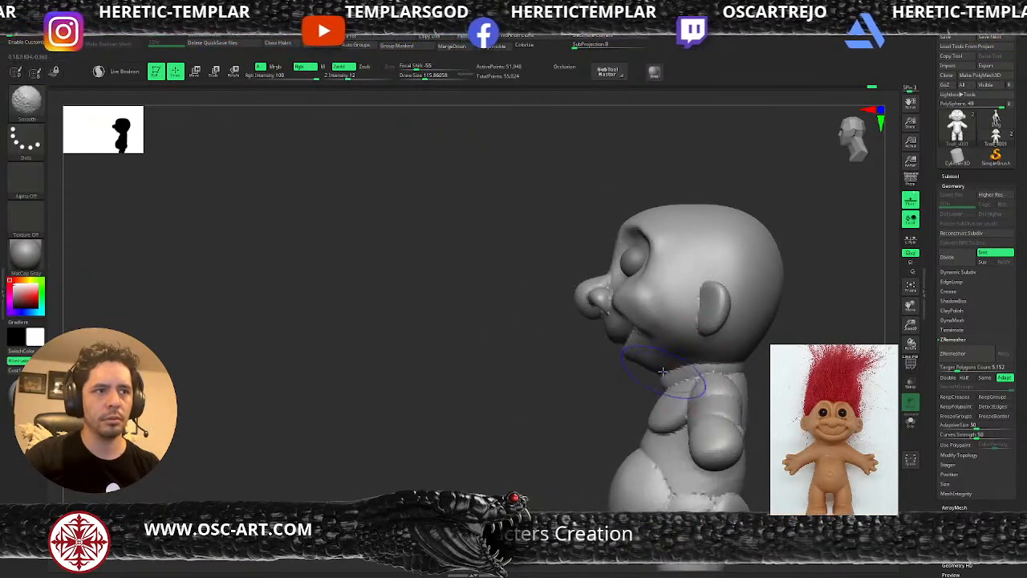
left_click(658, 376, "ctrl+shift")
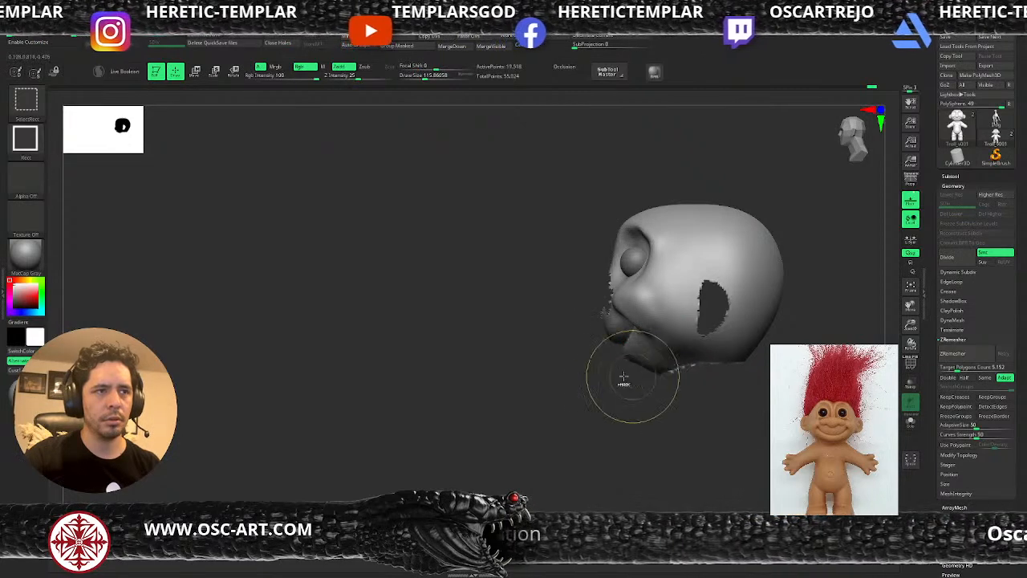
left_click(574, 391, "ctrl+shift")
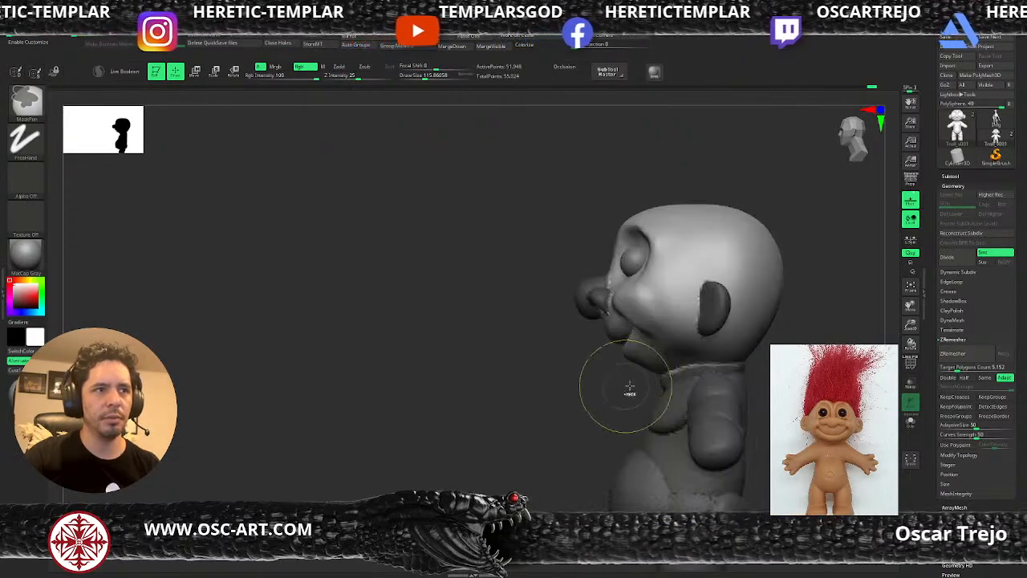
left_click(621, 393, "ctrl")
left_click(665, 357, "ctrl")
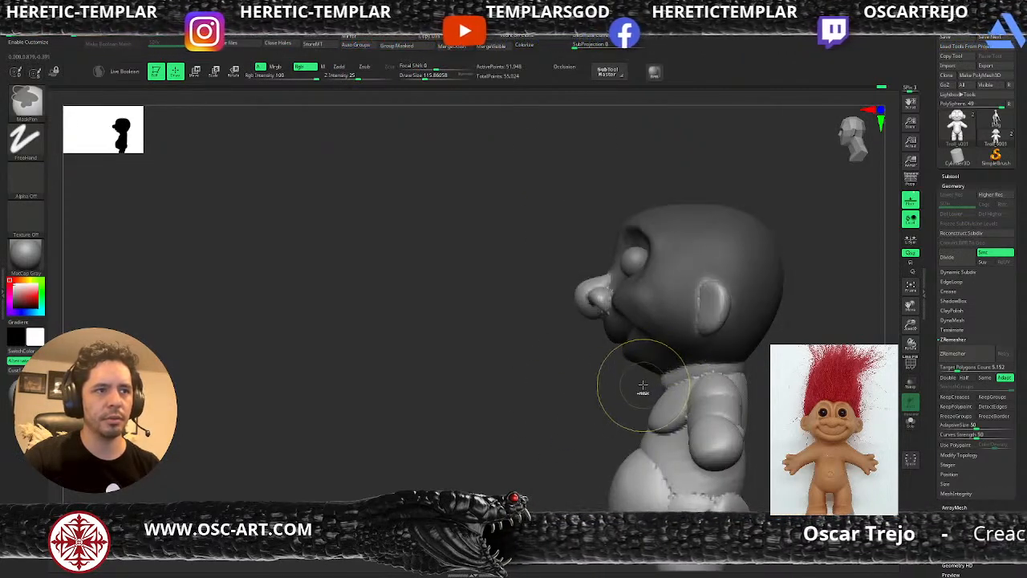
Isolate the head again, mask it completely, show the whole figure, and invert the mask so only the head is editable
left_click(672, 375, "ctrl")
left_click(674, 376, "ctrl+shift")
left_click_drag(609, 338, 756, 395, "ctrl")
left_click(585, 417, "ctrl+shift")
left_click(590, 410, "ctrl")
left_click(631, 393, "ctrl")
left_click(670, 367, "ctrl")
left_click(669, 365, "ctrl")
left_click(654, 375, "ctrl")
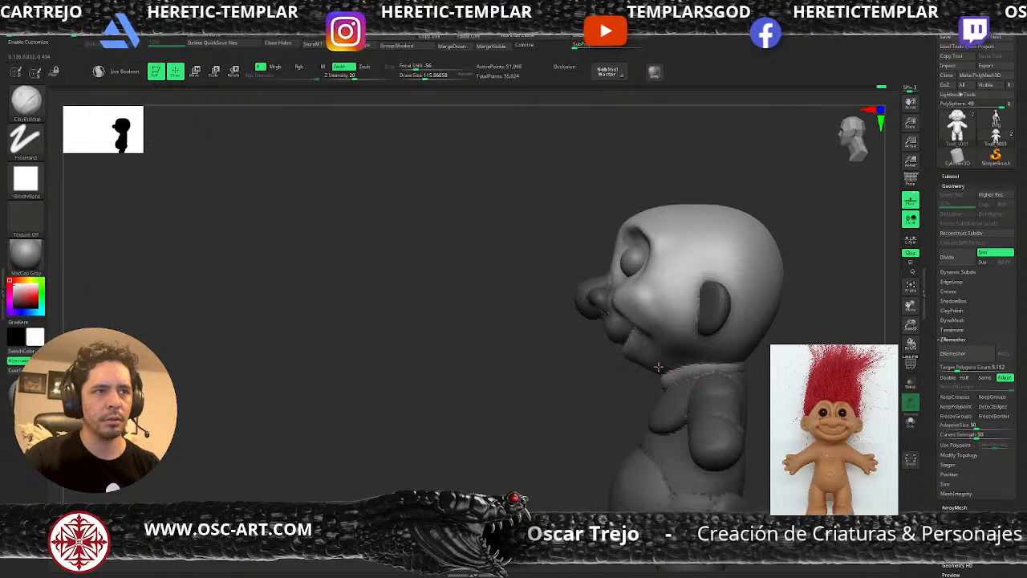
Reshape the underside of the jaw and chin with the Move brush, reducing the draw size to about 96
key("b")
key("m")
key("v")
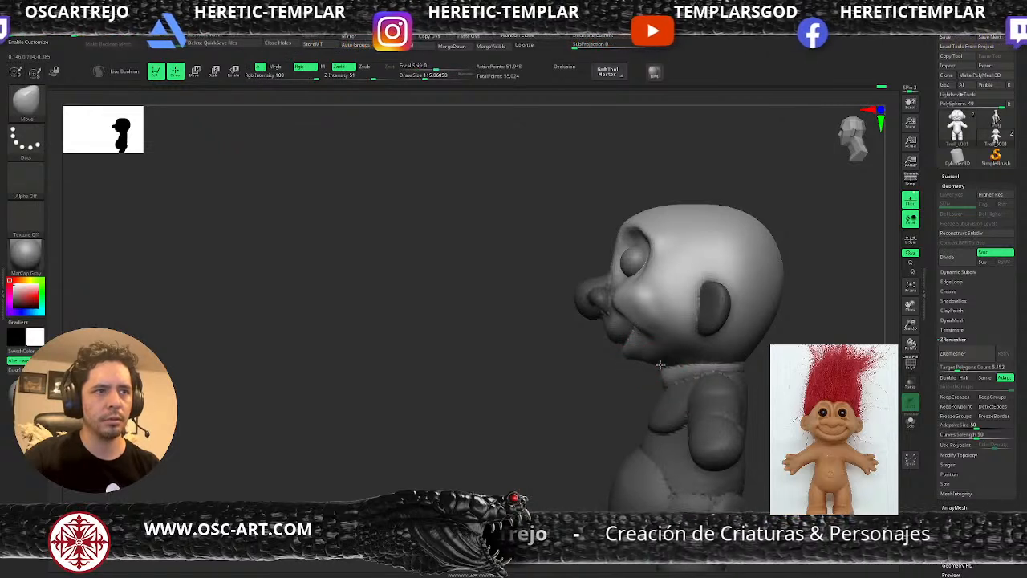
left_click_drag(661, 366, 659, 361)
key("bracketleft")
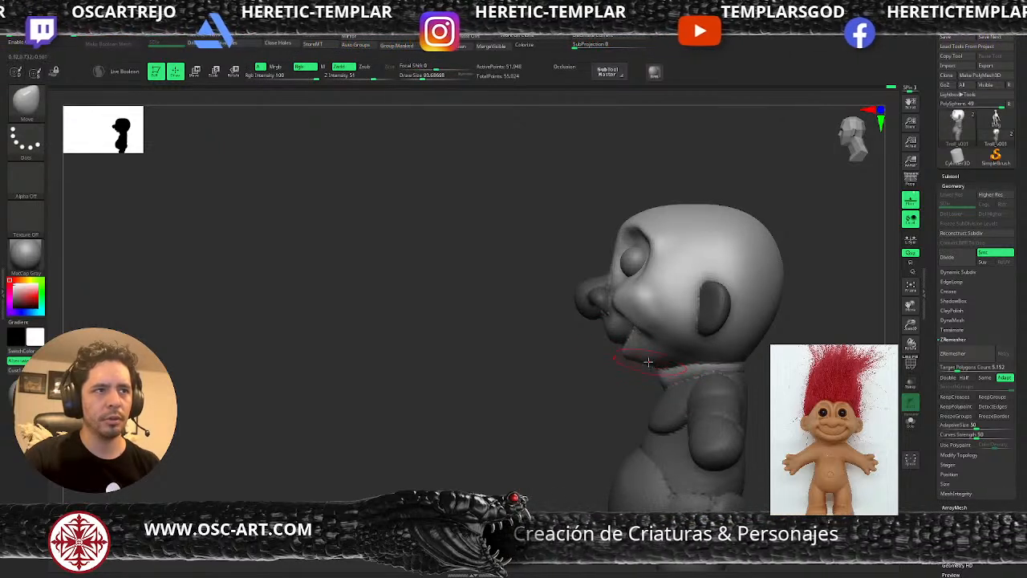
left_click_drag(629, 382, 640, 374, "shift")
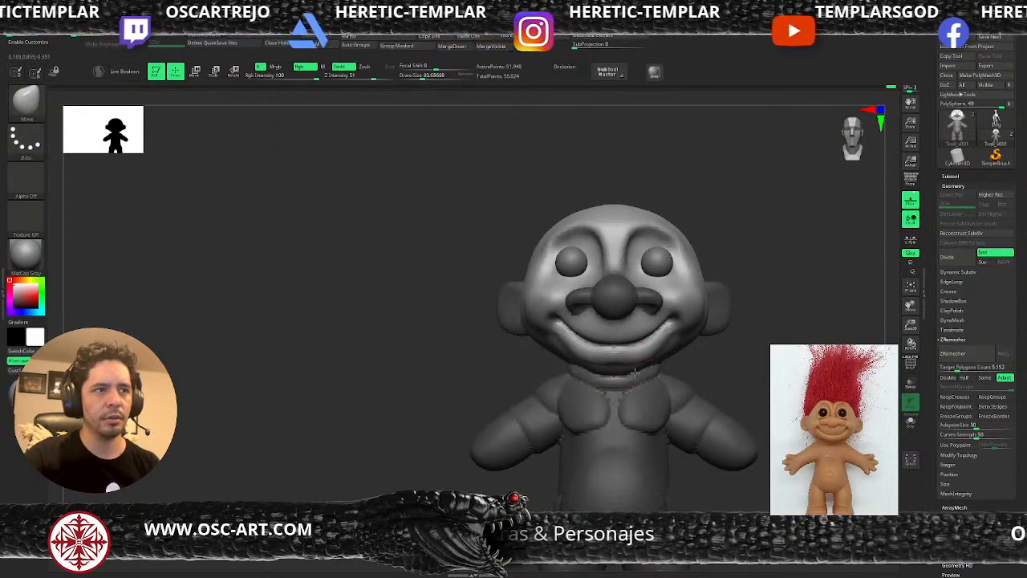
Clear the mask and smooth the neck into the upper chest, with the draw size reduced to about 54
key("shift")
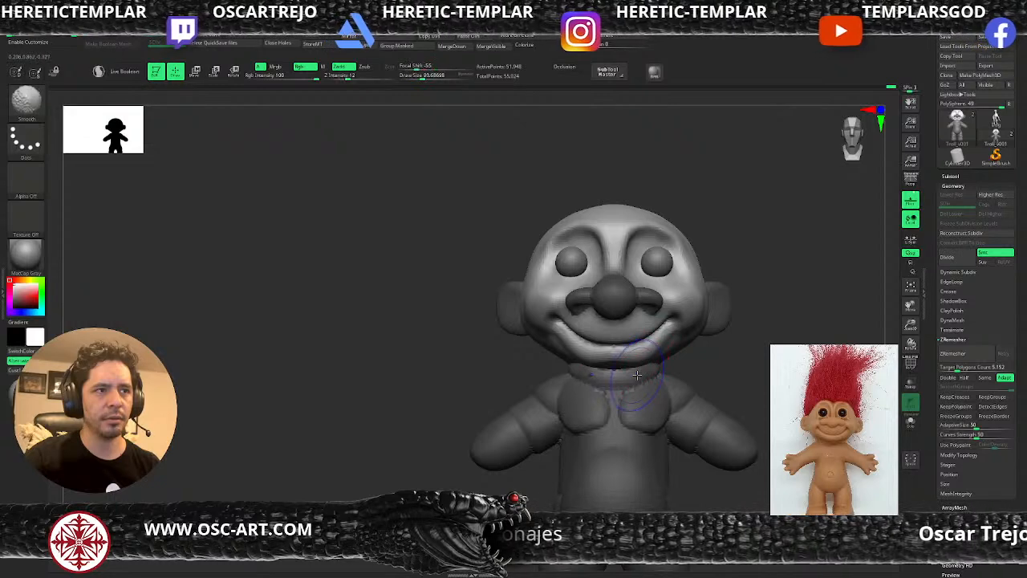
key("ctrl")
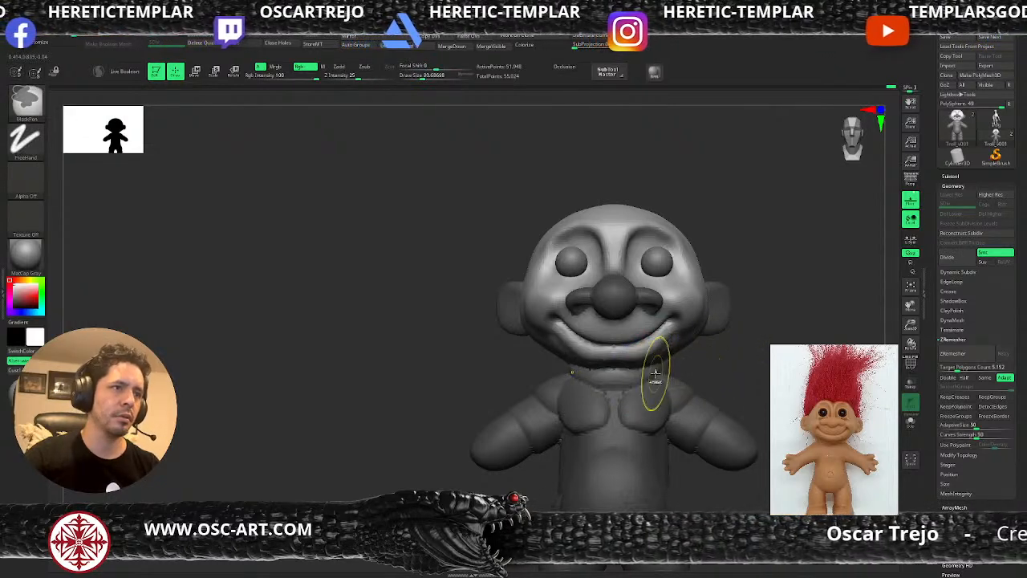
key("ctrl")
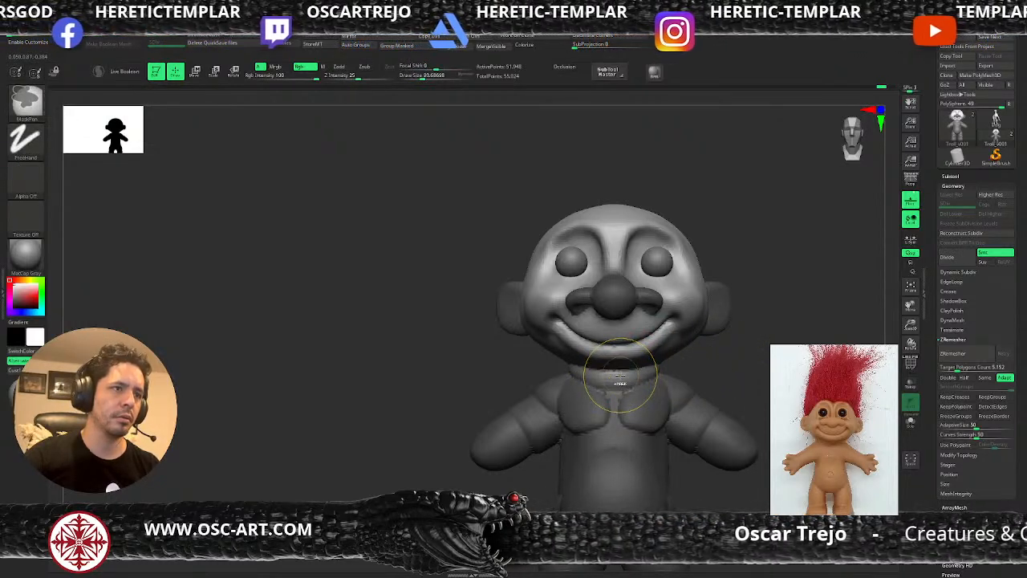
key("s")
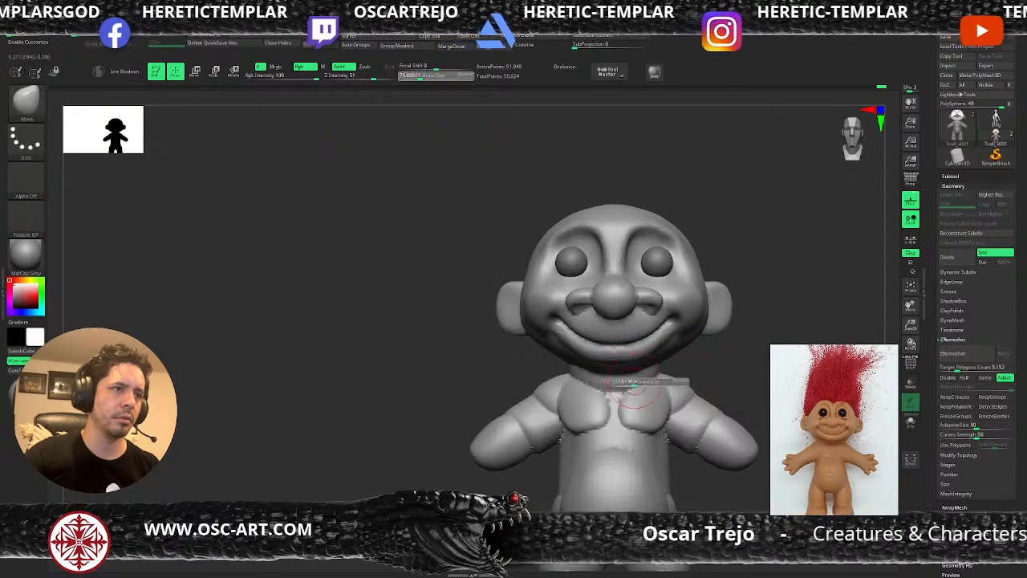
left_click_drag(635, 383, 630, 381)
key("shift")
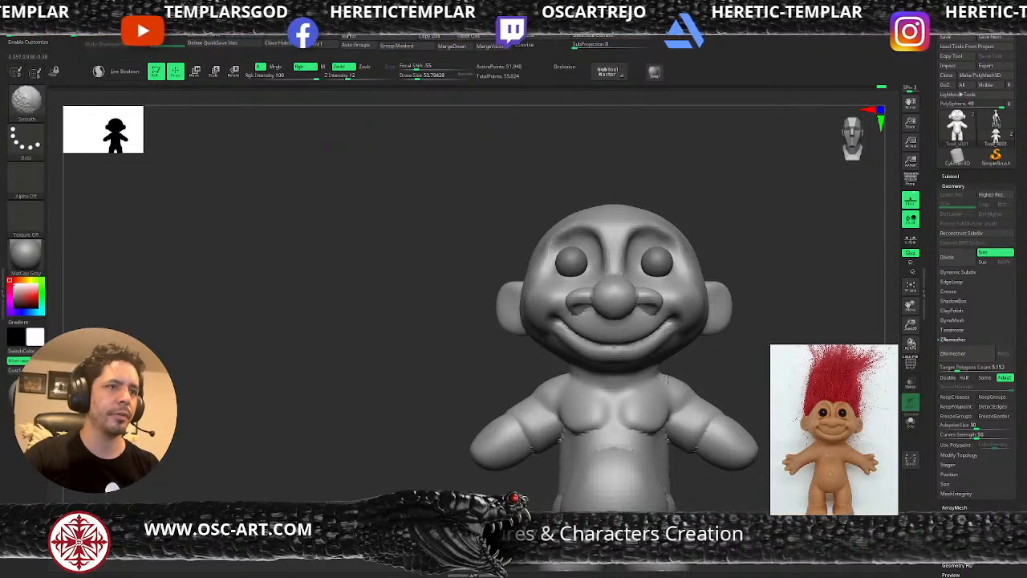
Define the creases between the chest and upper arms with the Standard and Dam Standard brushes at a draw size of about 56
mouse_move(725, 362)
left_mouse_down("alt")
mouse_move(755, 342)
mouse_move(734, 385)
left_mouse_up("alt")
key("b")
key("d")
key("s")
key("b")
key("s")
key("t")
key("s")
left_click_drag(616, 383, 625, 363)
key("b")
key("d")
key("s")
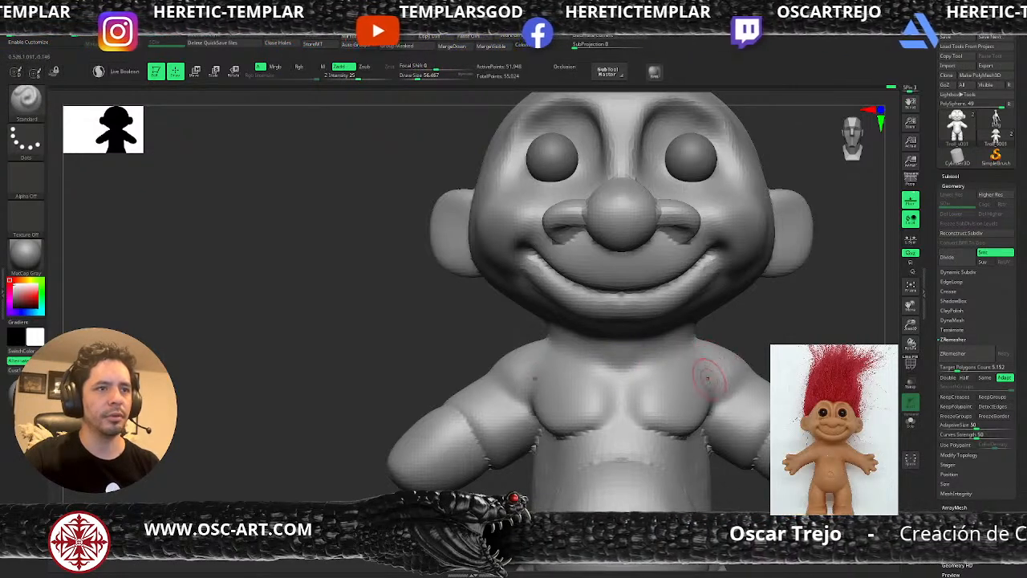
left_click_drag(710, 368, 711, 413)
left_click_drag(749, 375, 715, 414)
Adjust the chest and shoulder contours with the Move brush, and smooth the torso at a draw size of about 149
key("b")
key("m")
key("v")
mouse_move(764, 346)
left_mouse_down("alt")
mouse_move(752, 326)
mouse_move(772, 321)
mouse_move(777, 353)
left_mouse_up("alt")
key("s")
mouse_move(630, 412)
left_mouse_down("shift")
mouse_move(633, 422)
mouse_move(585, 447)
left_mouse_up("shift")
mouse_move(700, 478)
left_mouse_down("alt")
mouse_move(670, 465)
mouse_move(699, 407)
mouse_move(704, 446)
left_mouse_up("alt")
key("s")
left_click_drag(573, 387, 555, 394, "shift")
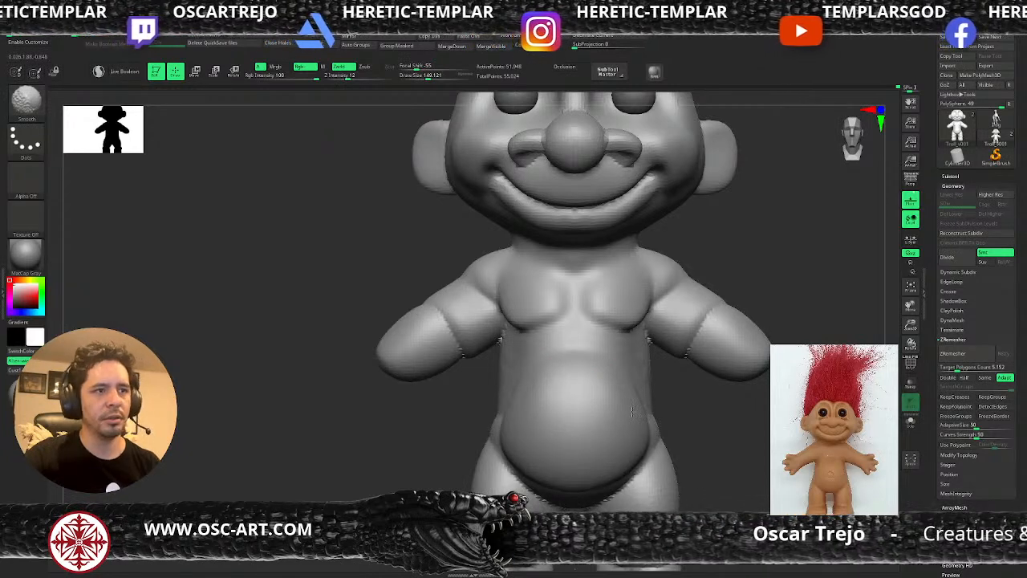
Build up the sides of the waist around the belly with the Clay brush at a draw size of about 128
left_click_drag(699, 380, 641, 337)
key("2")
key("s")
left_click_drag(649, 335, 639, 335)
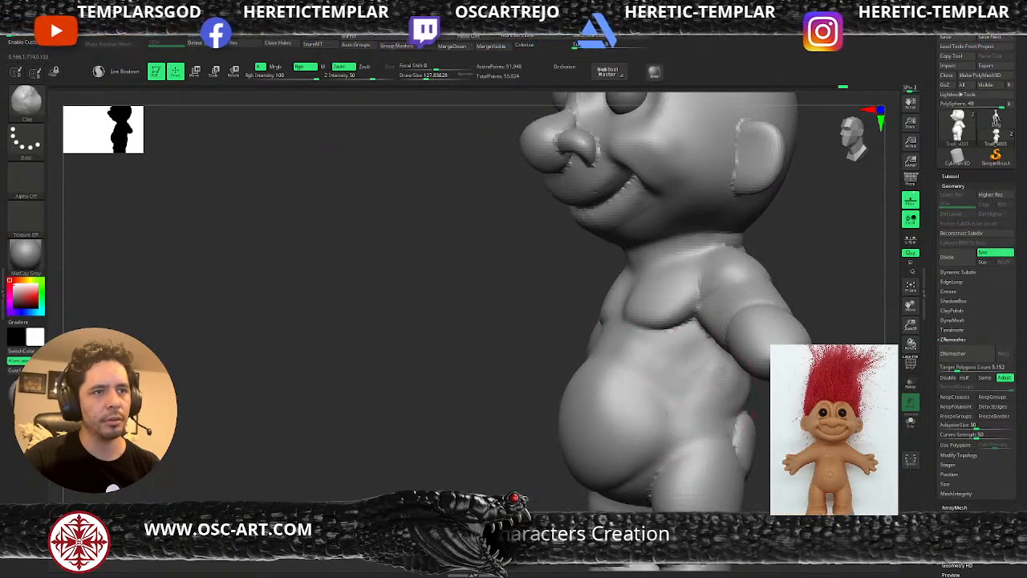
key("shift")
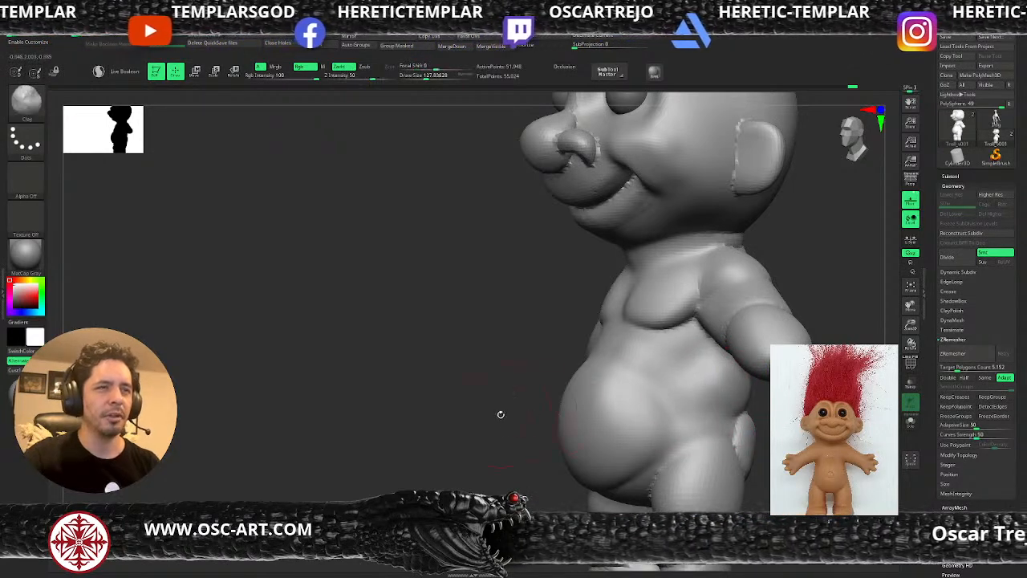
right_click_drag(502, 415, 506, 387, "ctrl")
right_click_drag(506, 387, 518, 385, "shift")
right_click_drag(759, 412, 737, 406, "alt")
right_click_drag(737, 406, 754, 417, "ctrl")
left_click_drag(720, 363, 712, 350)
left_click_drag(717, 385, 709, 388)
right_click_drag(718, 388, 691, 391)
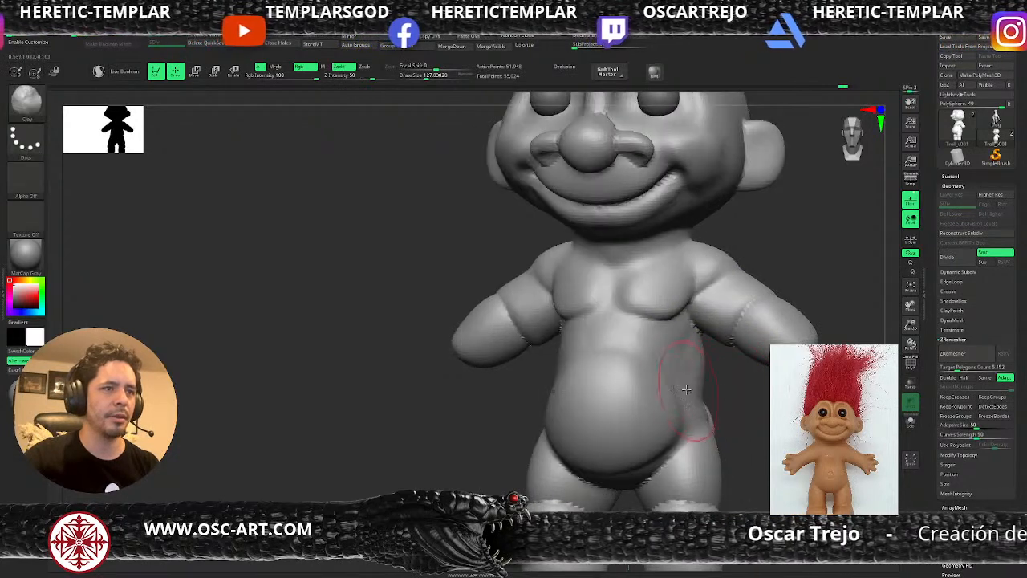
Add clay between the belly and the waist, and smooth the transition at a draw size of about 207
mouse_move(675, 391)
left_mouse_down()
mouse_move(689, 396)
mouse_move(679, 385)
left_mouse_up()
key("]")
key("b")
key("c")
key("b")
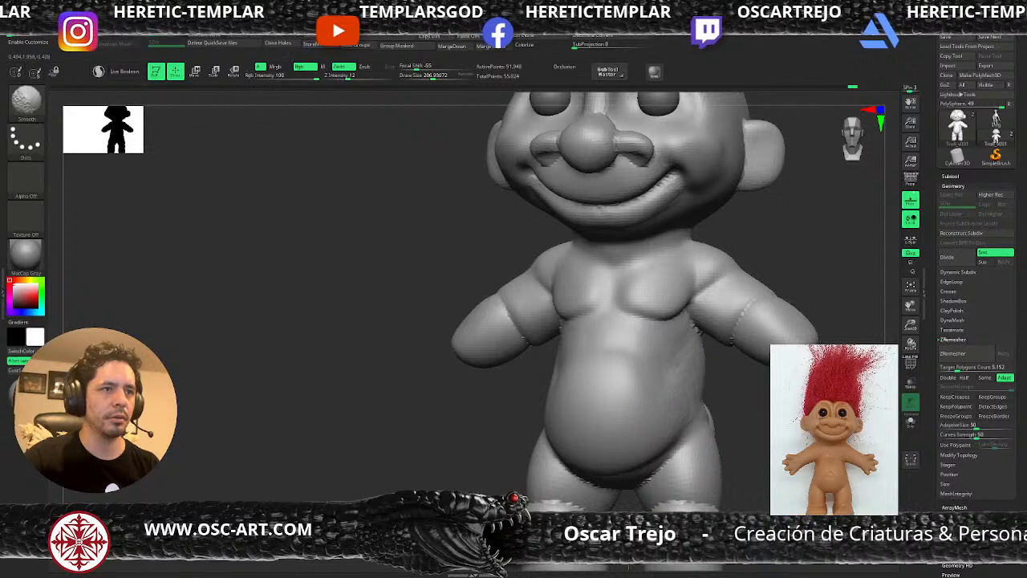
mouse_move(729, 408)
left_mouse_down("shift")
mouse_move(748, 413)
mouse_move(712, 402)
mouse_move(671, 354)
left_mouse_up("shift")
Set the draw size to about 97 and soften the chest forms with the Smooth brush
key("s")
mouse_move(729, 382)
left_mouse_down("alt")
mouse_move(761, 351)
mouse_move(753, 481)
left_mouse_up("alt")
key("s")
left_click_drag(599, 345, 581, 330)
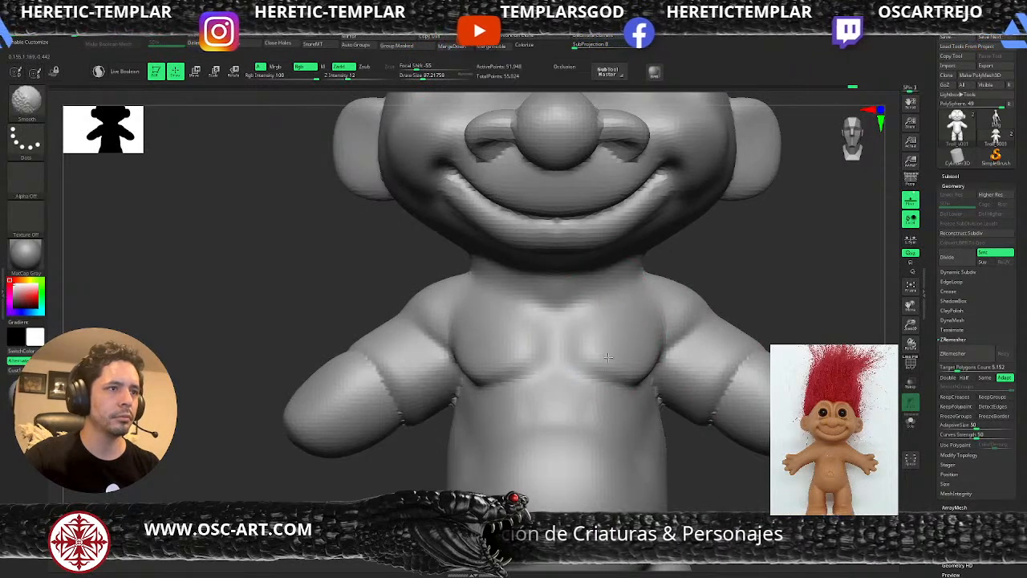
left_click_drag(650, 362, 621, 369, "shift")
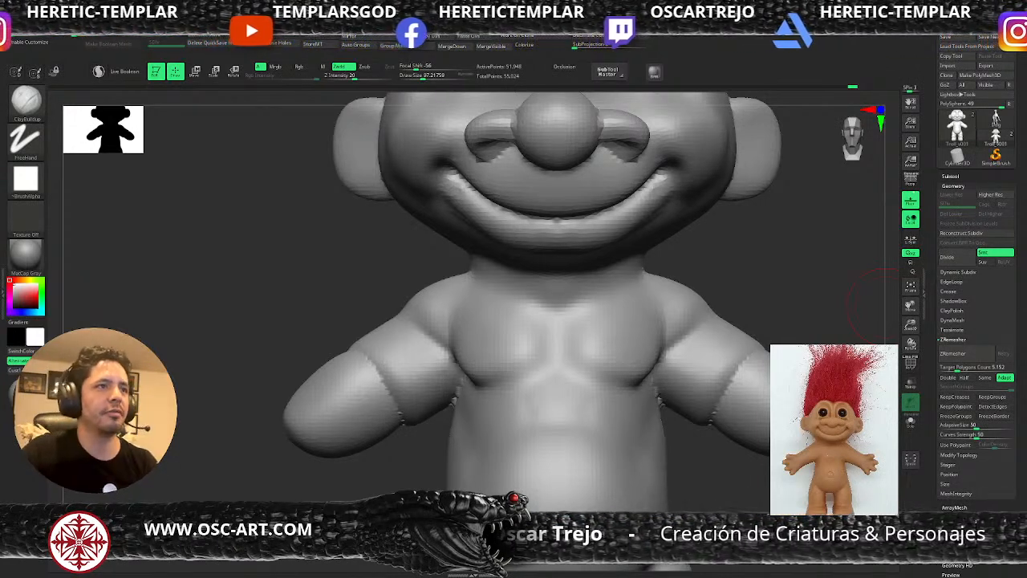
Refine the base of the neck and collar area with Dam Standard at a draw size of about 56, and smooth it
left_click_drag(693, 256, 672, 291, "alt")
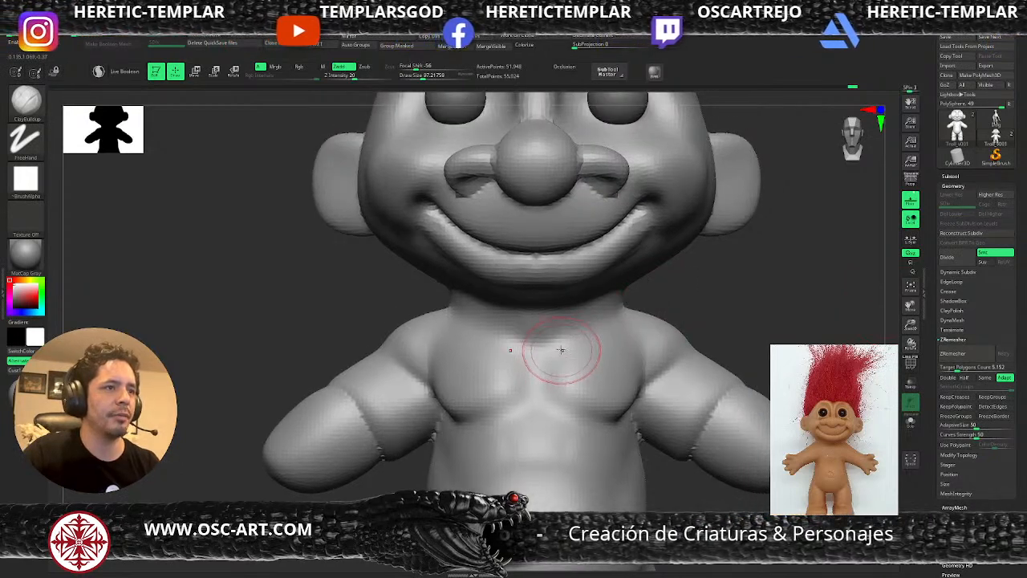
key("b")
key("d")
key("s")
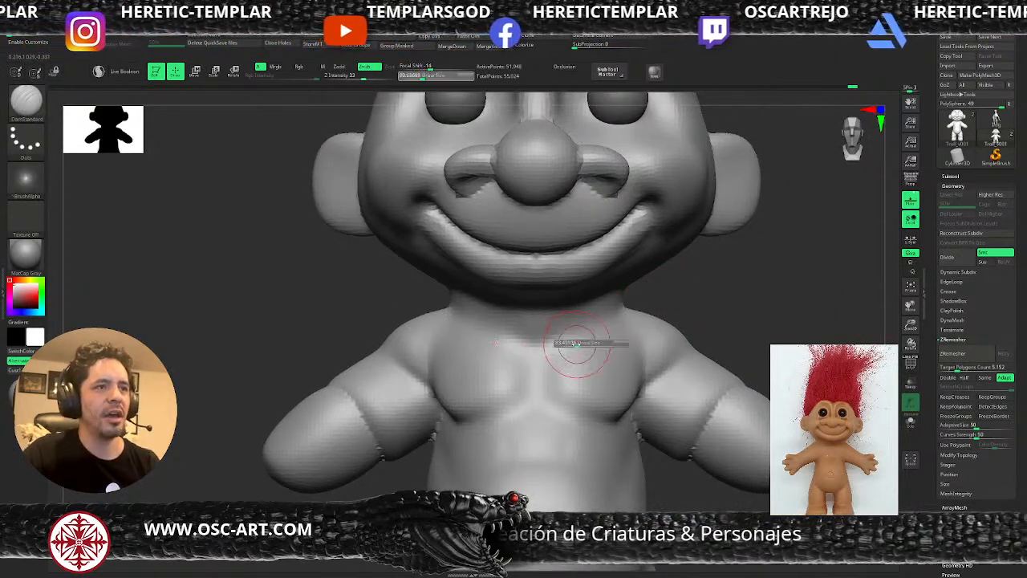
key("shift")
left_click_drag(708, 297, 655, 303)
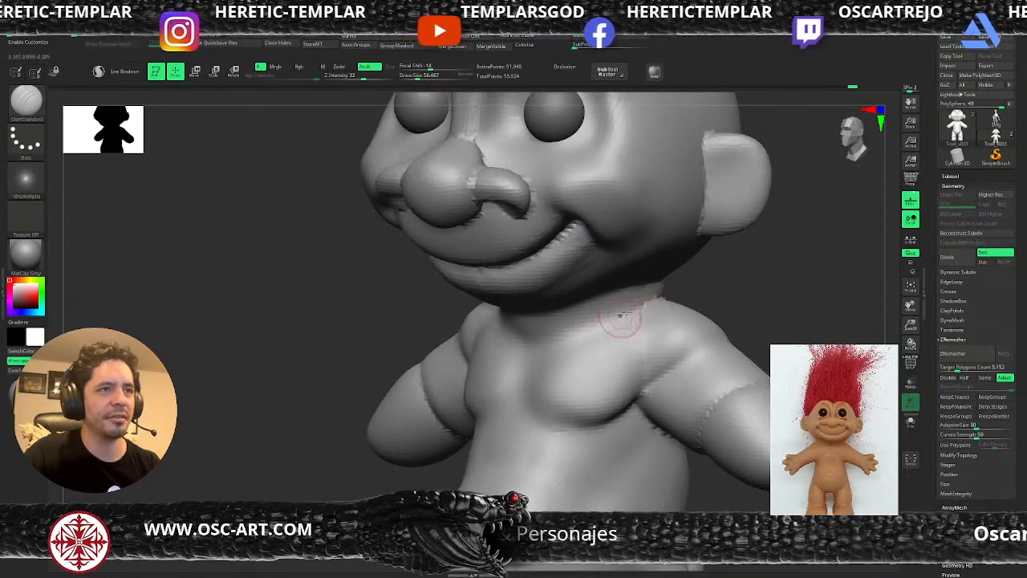
key("shift")
left_click_drag(609, 323, 630, 315, "shift")
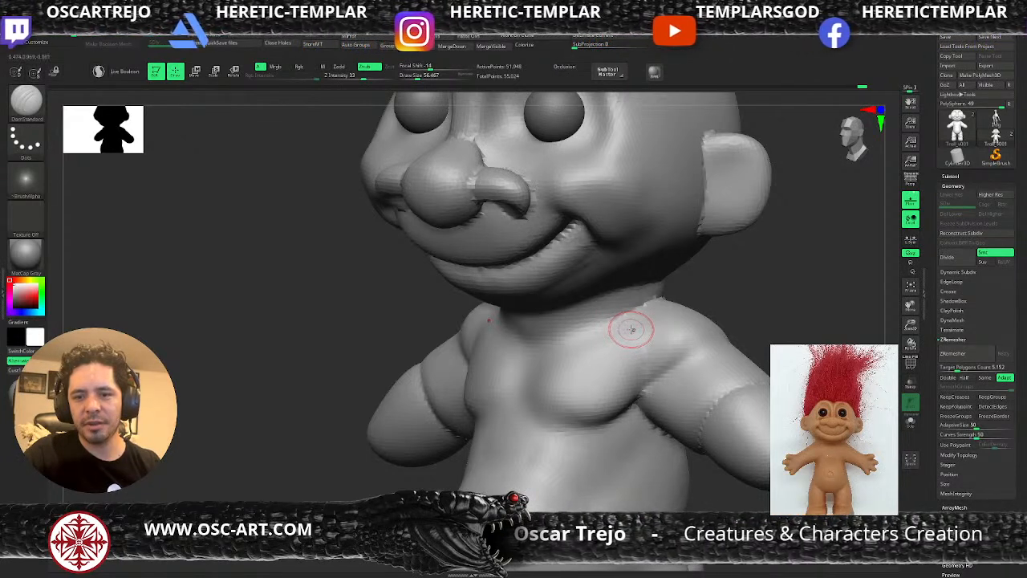
Set the draw size to 112 and smooth the cheek beside the mouth
mouse_move(704, 293)
left_mouse_down()
mouse_move(729, 277)
mouse_move(727, 312)
left_mouse_up()
key("s")
key("s")
left_click_drag(564, 275, 571, 274)
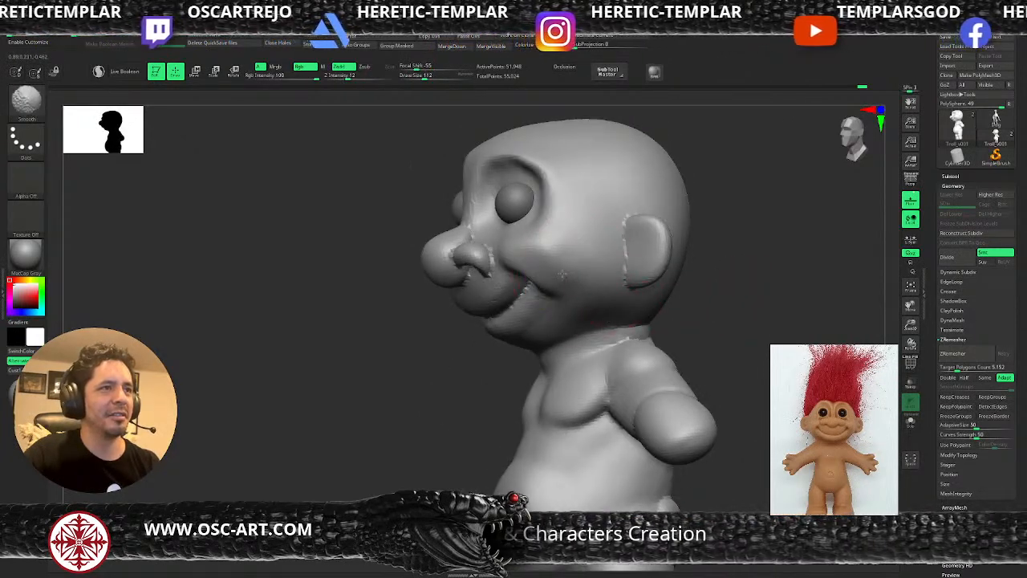
Fill the hollows under the nostrils with the Clay Buildup brush at a draw size of about 68
mouse_move(654, 269)
left_mouse_down()
mouse_move(685, 263)
mouse_move(686, 330)
mouse_move(704, 324)
mouse_move(733, 346)
mouse_move(689, 347)
left_mouse_up()
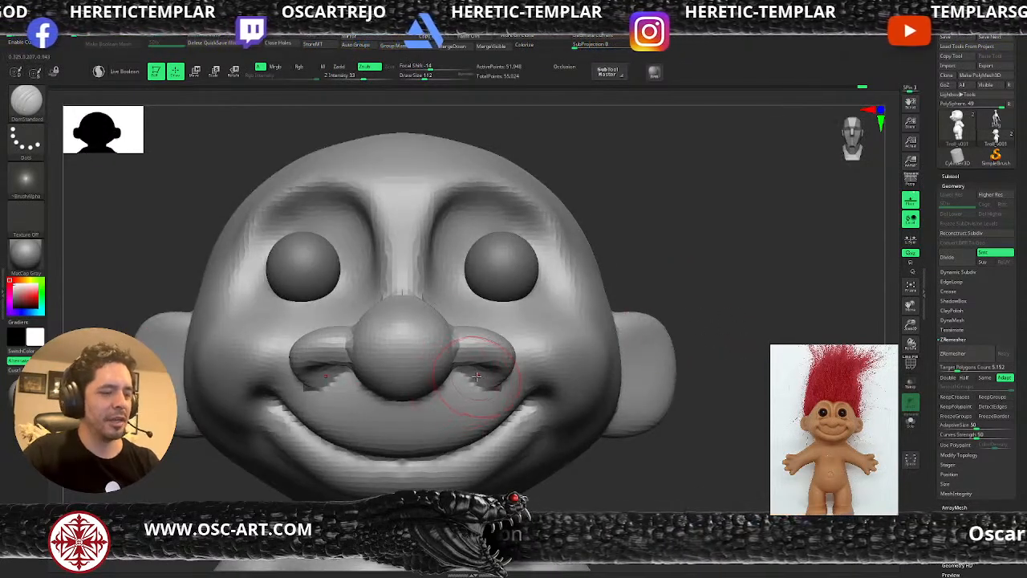
key("b")
key("c")
key("b")
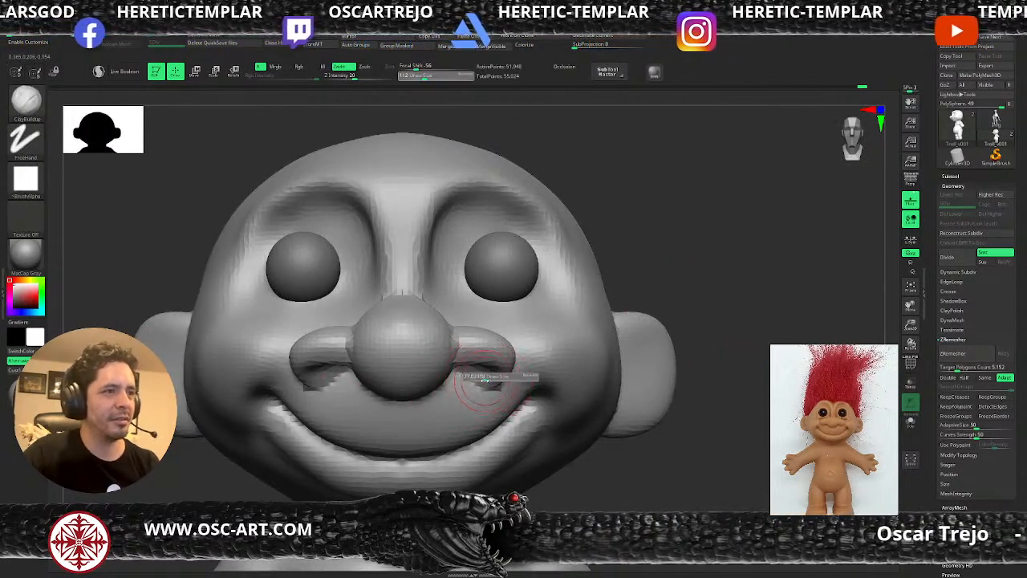
mouse_move(486, 383)
left_mouse_down()
mouse_move(455, 385)
mouse_move(486, 388)
mouse_move(464, 383)
left_mouse_up()
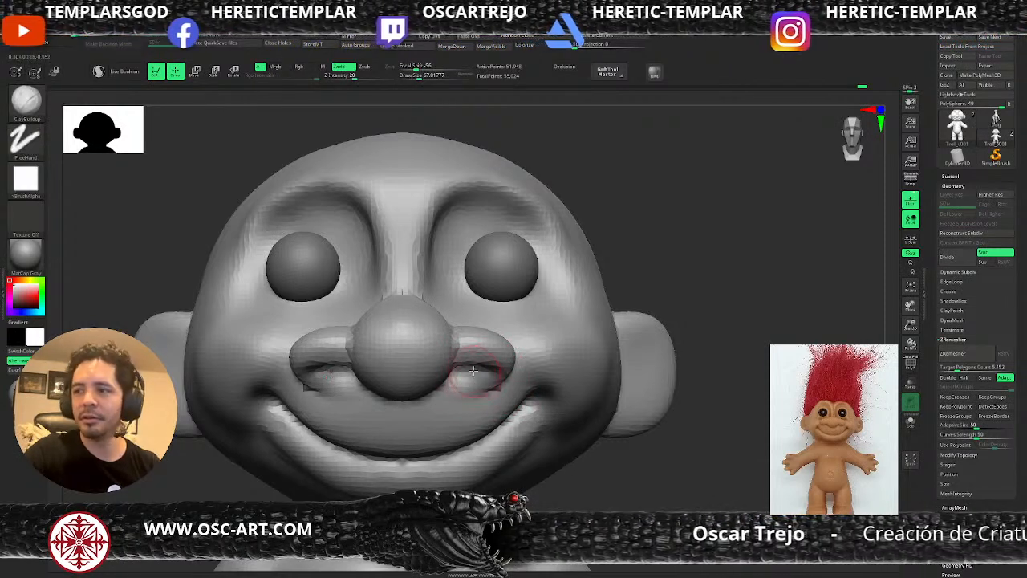
Round out the nostril wings with the Move brush, smooth them, and refine the top of the nose at a draw size of about 136
key("b")
key("m")
key("v")
mouse_move(483, 358)
left_mouse_down()
mouse_move(492, 379)
mouse_move(477, 368)
mouse_move(480, 354)
left_mouse_up()
key("[")
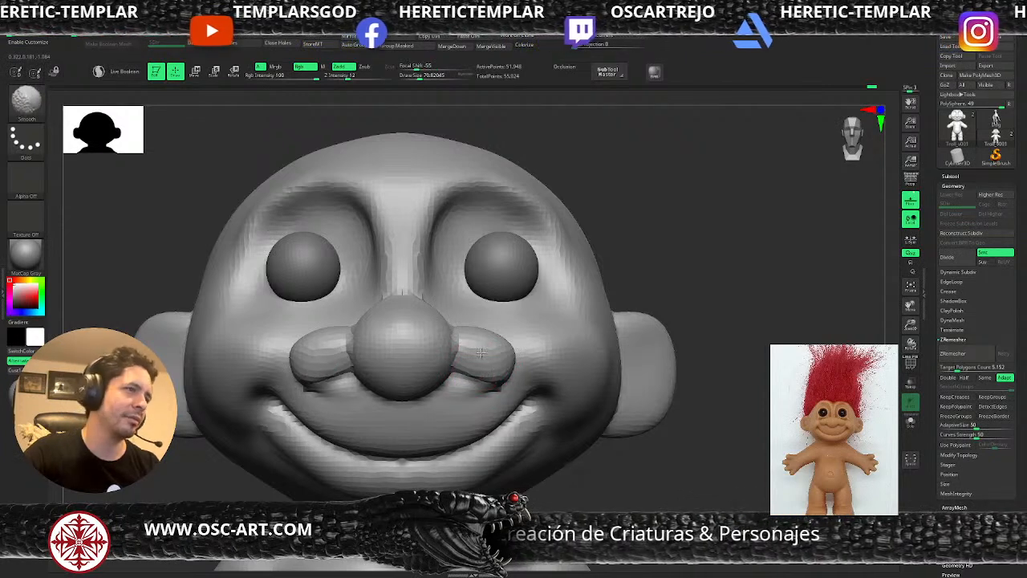
key("]")
key("[")
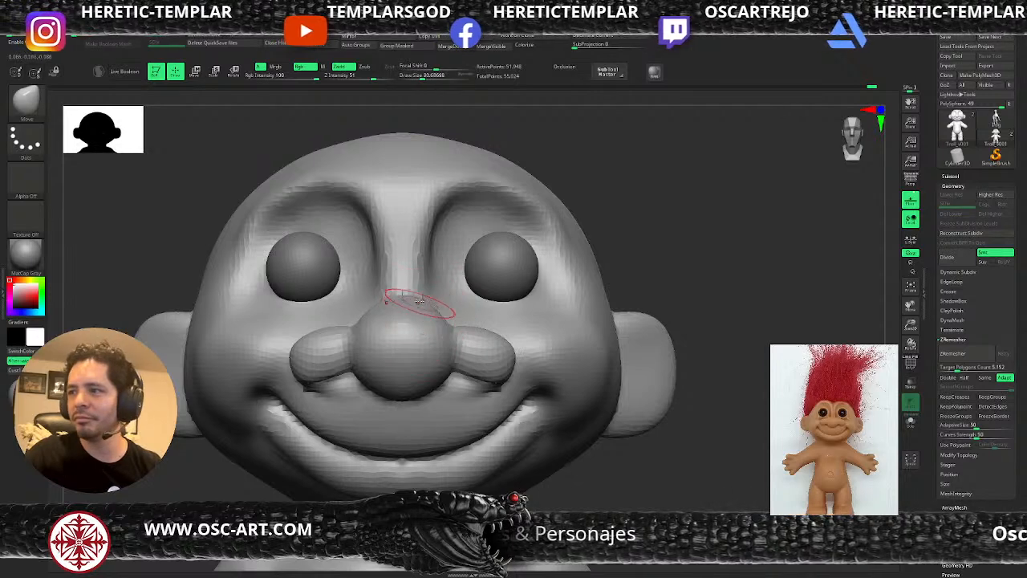
key("]")
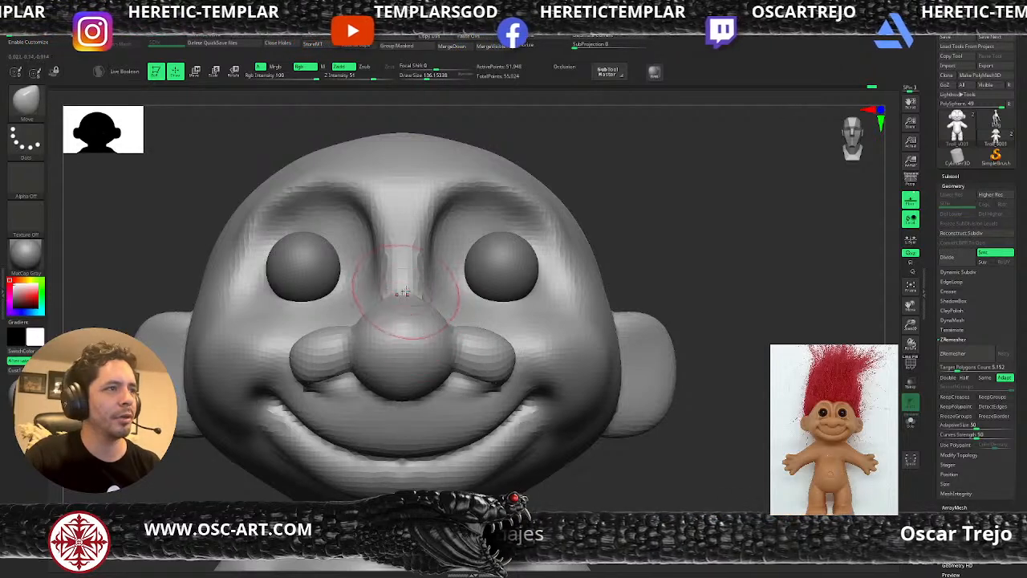
Carve a vertical groove down the nose bridge between the eyes with Dam Standard at a draw size of about 71, and smooth it
key("b")
key("d")
key("s")
key("[")
left_click_drag(402, 183, 399, 268)
left_click_drag(401, 231, 401, 297)
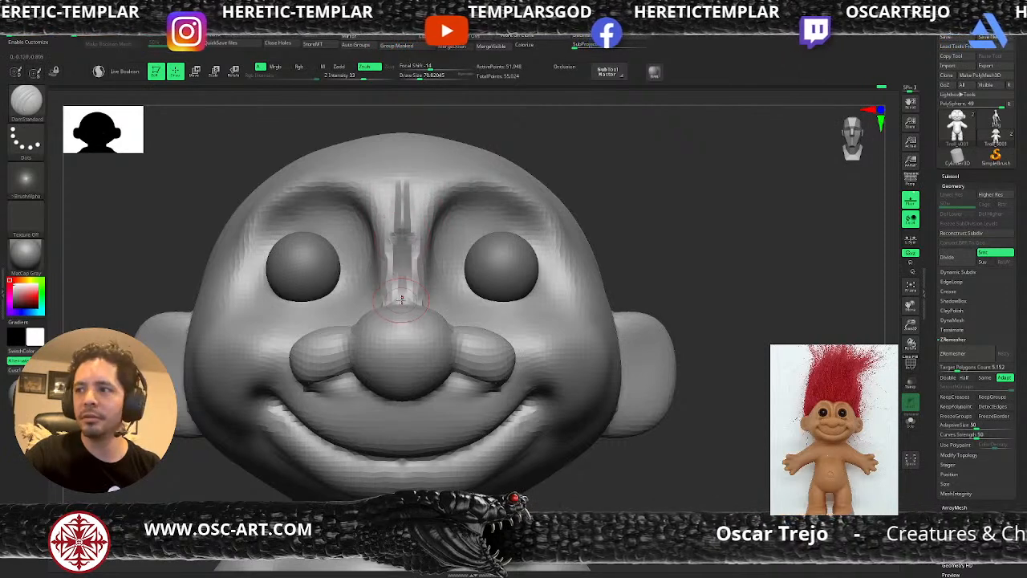
mouse_move(400, 189)
left_mouse_down()
mouse_move(402, 239)
mouse_move(411, 196)
mouse_move(405, 250)
left_mouse_up()
mouse_move(405, 211)
left_mouse_down("shift")
mouse_move(407, 271)
mouse_move(416, 178)
mouse_move(533, 201)
left_mouse_up("shift")
Shape frown wrinkles between the brows with the Standard brush, and smooth the bridge above the nose
key("b")
key("s")
key("t")
left_click_drag(625, 250, 632, 216, "alt")
left_click_drag(431, 252, 424, 285, "shift")
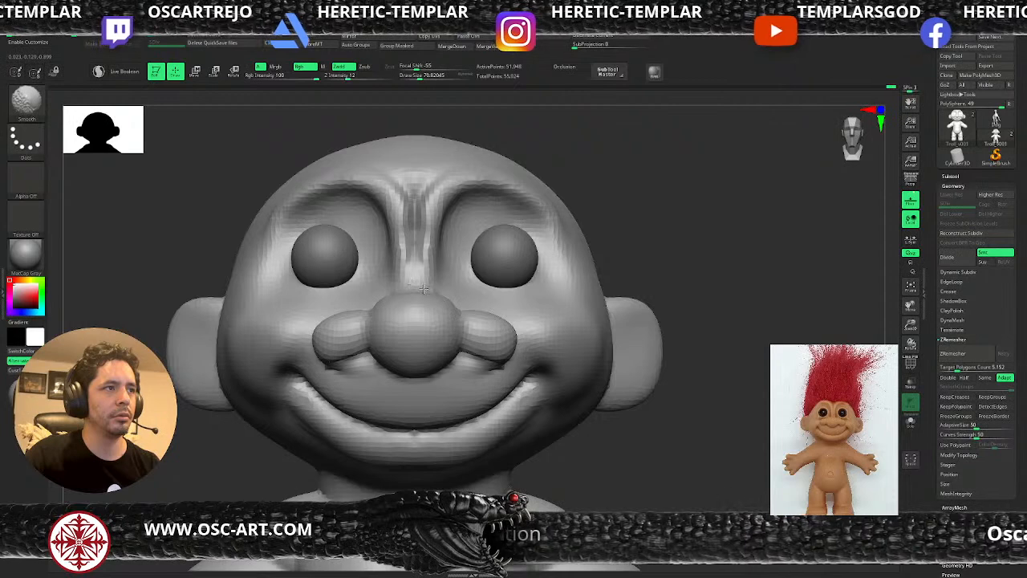
left_click_drag(654, 266, 586, 269)
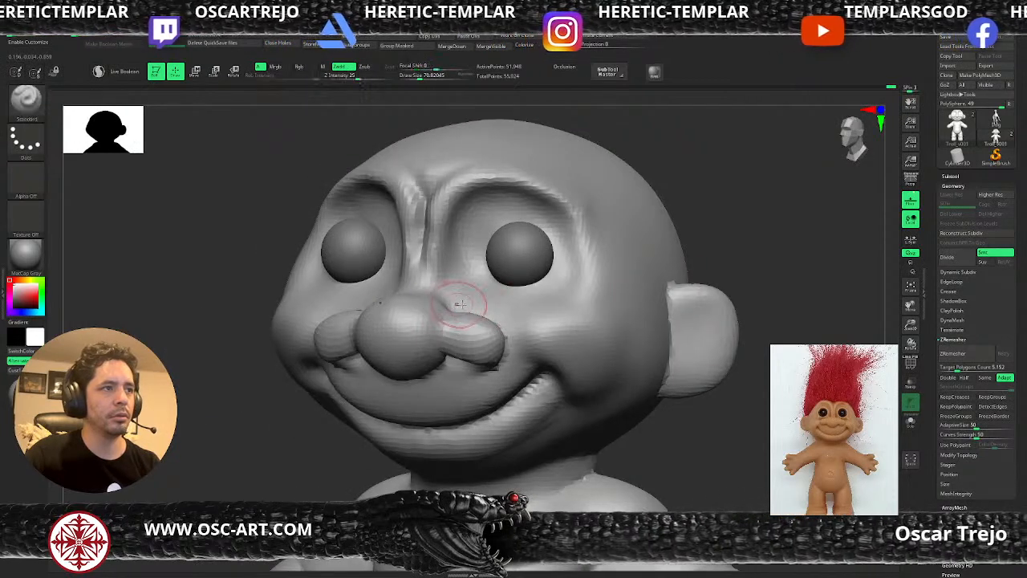
Build up full, rounded cheeks around the mouth corners with the Clay Buildup brush at draw sizes of about 96 to 104
left_click_drag(747, 330, 693, 332, "alt")
key("b")
key("c")
key("l")
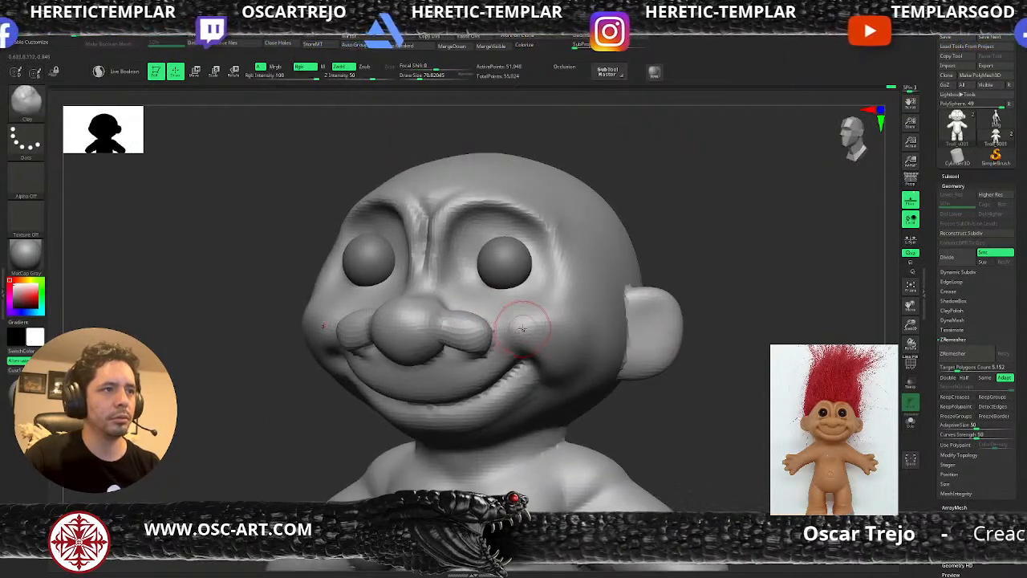
key("b")
key("c")
key("b")
mouse_move(513, 325)
left_mouse_down()
mouse_move(551, 337)
mouse_move(531, 341)
mouse_move(553, 334)
left_mouse_up()
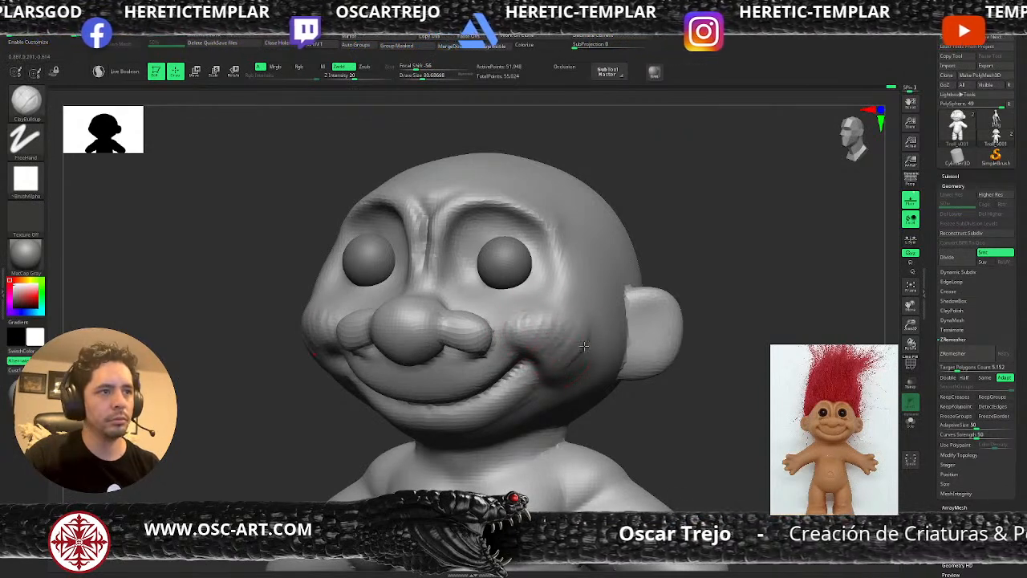
mouse_move(568, 370)
left_mouse_down()
mouse_move(541, 318)
mouse_move(574, 342)
left_mouse_up()
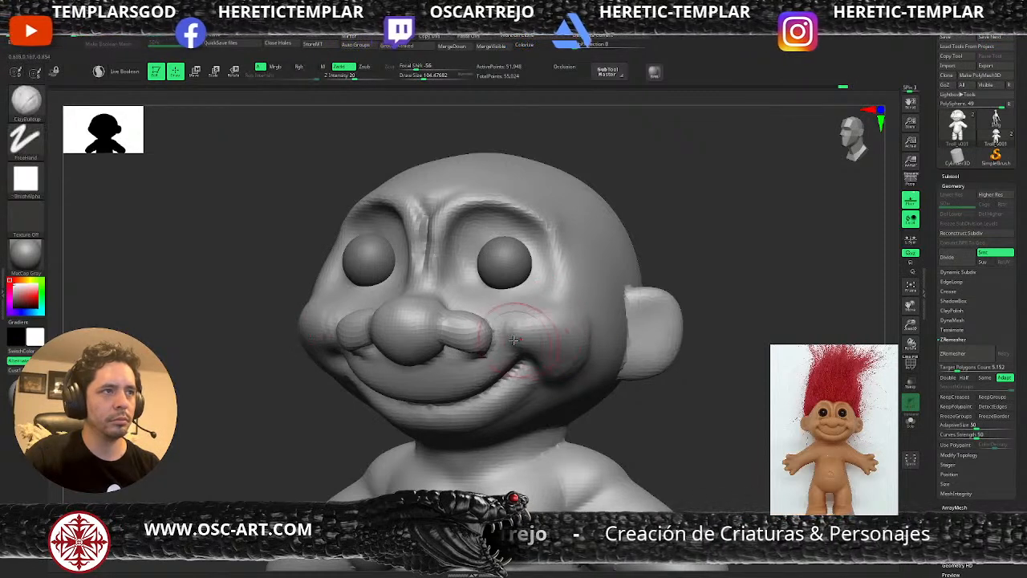
Carve the inner ear hollow inside the rim with the Standard brush at a draw size of about 66, then raise it to about 83
mouse_move(695, 248)
left_mouse_down("shift")
mouse_move(720, 248)
mouse_move(645, 244)
mouse_move(734, 303)
mouse_move(682, 307)
left_mouse_up("shift")
key("b")
key("s")
key("t")
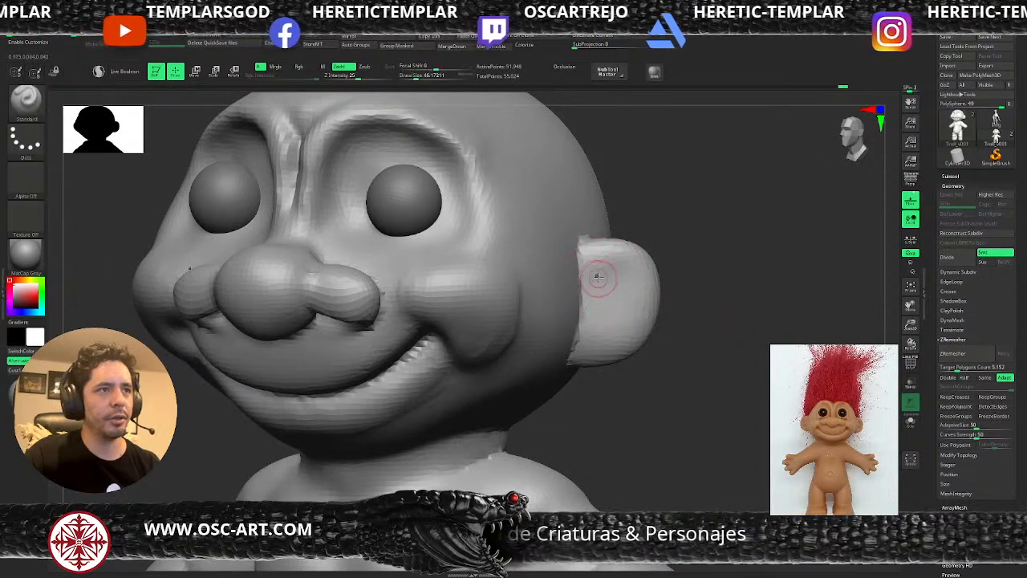
mouse_move(596, 275)
left_mouse_down("alt")
mouse_move(626, 286)
mouse_move(611, 330)
mouse_move(599, 334)
mouse_move(617, 325)
mouse_move(599, 273)
mouse_move(631, 277)
mouse_move(631, 312)
mouse_move(604, 335)
left_mouse_up("alt")
key("bracketright")
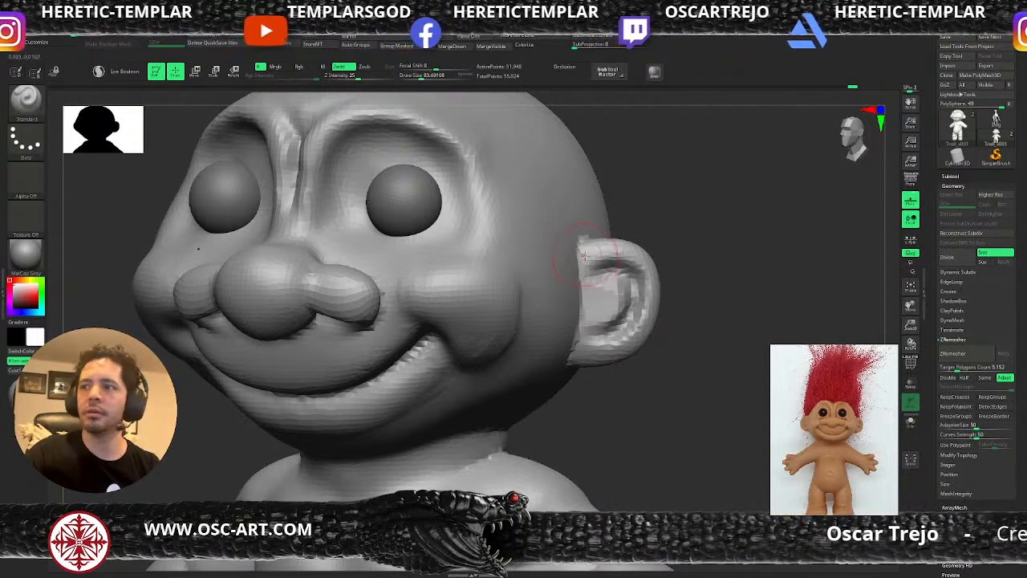
Smooth the front edge of the ear and the outer cheek, enlarging the draw size to about 240 for the cheek
mouse_move(574, 249)
left_mouse_down("shift")
mouse_move(579, 269)
mouse_move(571, 264)
left_mouse_up("shift")
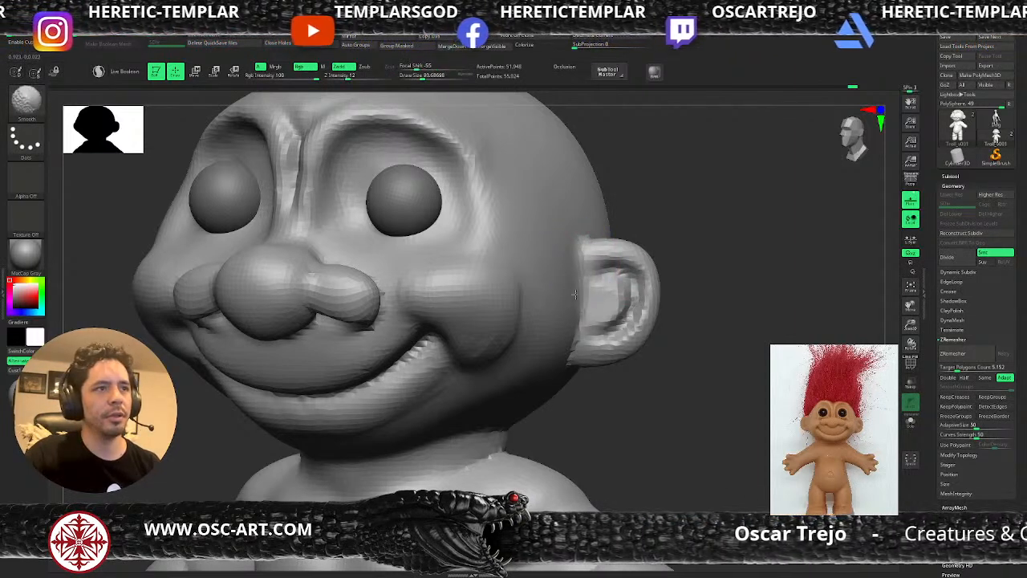
mouse_move(610, 392)
left_mouse_down("alt")
mouse_move(656, 390)
mouse_move(645, 351)
left_mouse_up("alt")
key("s")
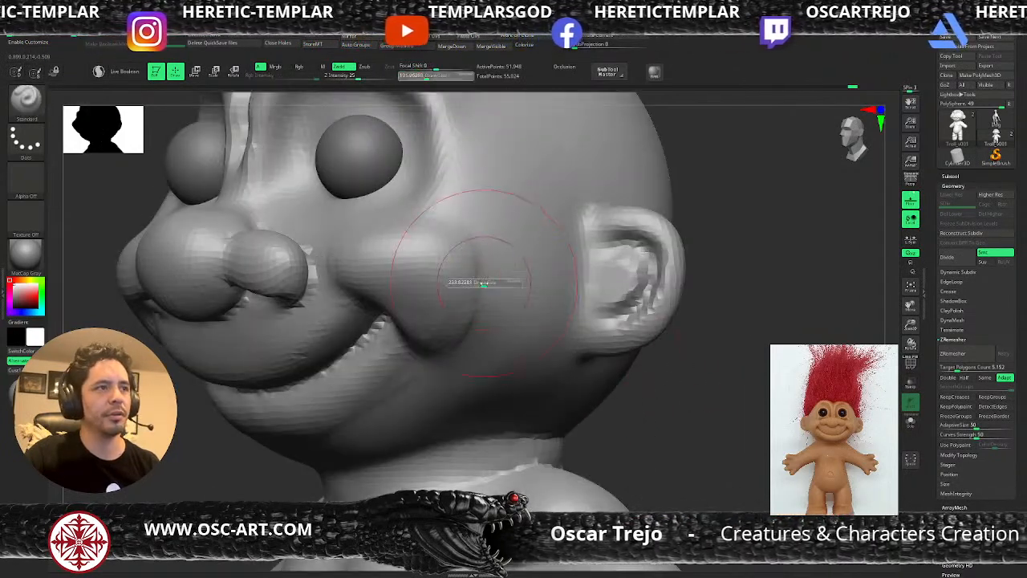
left_click_drag(484, 282, 490, 282)
left_click_drag(464, 265, 469, 287, "shift")
left_click_drag(685, 394, 679, 313, "alt")
left_click_drag(679, 309, 648, 349, "shift")
left_click_drag(641, 297, 537, 334, "alt")
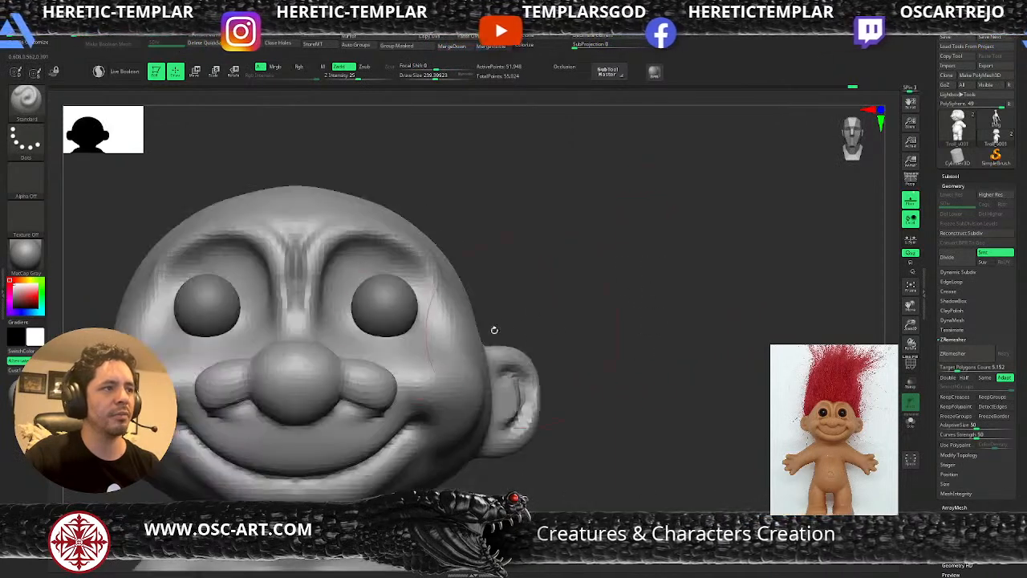
Refine the ridge between the brows with the Standard brush at a draw size of about 83
key("s")
mouse_move(311, 248)
left_mouse_down()
mouse_move(297, 240)
mouse_move(295, 304)
mouse_move(317, 225)
left_mouse_up()
key("s")
left_click_drag(489, 255, 428, 252, "alt")
Reshape the brow and nose bridge in profile with the Move brush at draw sizes of about 132 and 116
key("b")
key("m")
key("v")
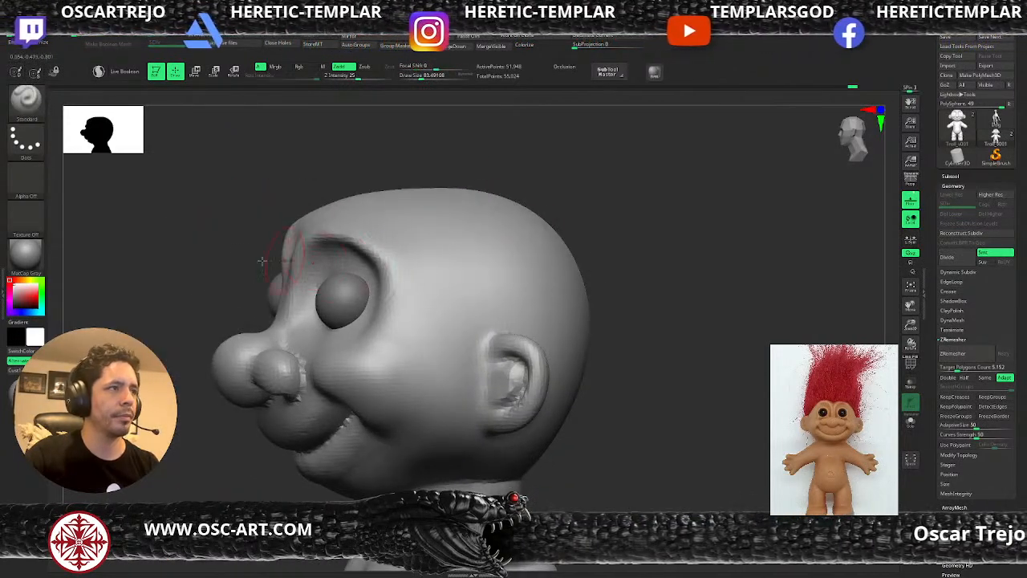
right_click_drag(291, 254, 355, 268, "shift")
key("s")
left_click_drag(363, 273, 374, 273)
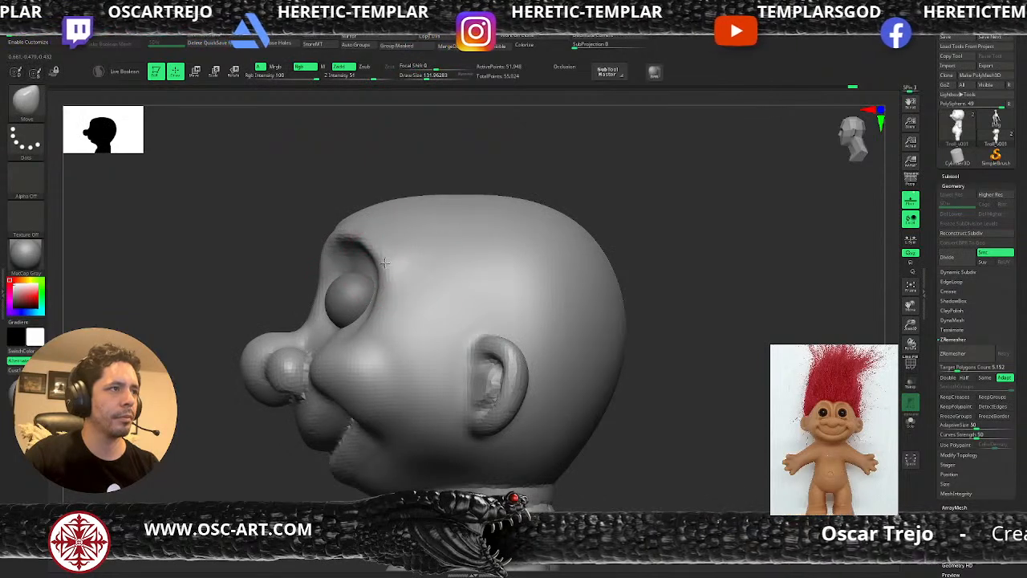
key("s")
left_click_drag(311, 339, 307, 340)
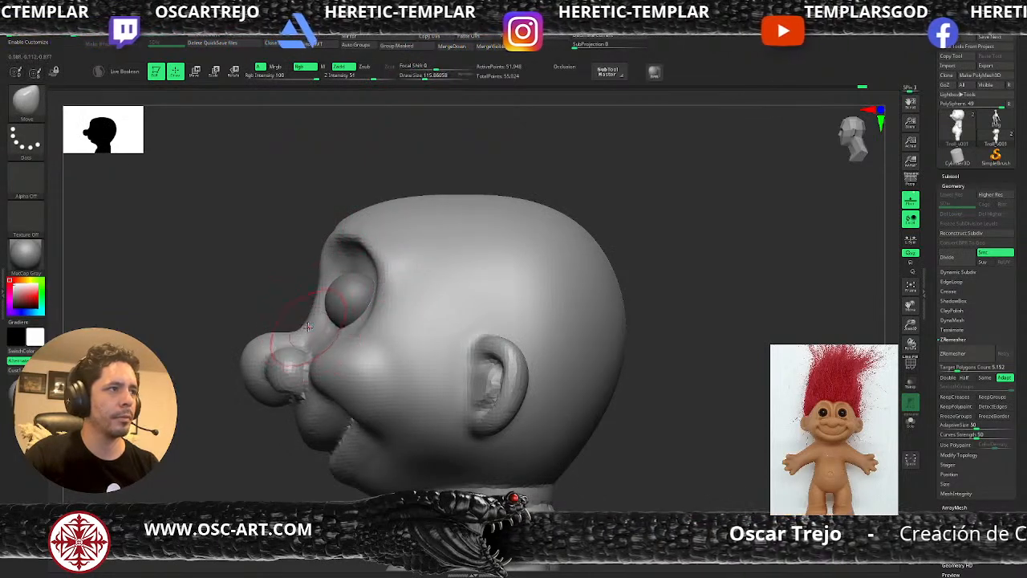
Adjust the mouth profile with the Move brush at a draw size of about 120, and smooth the neck area
mouse_move(276, 450)
left_mouse_down("alt")
mouse_move(281, 420)
mouse_move(330, 370)
left_mouse_up("alt")
key("s")
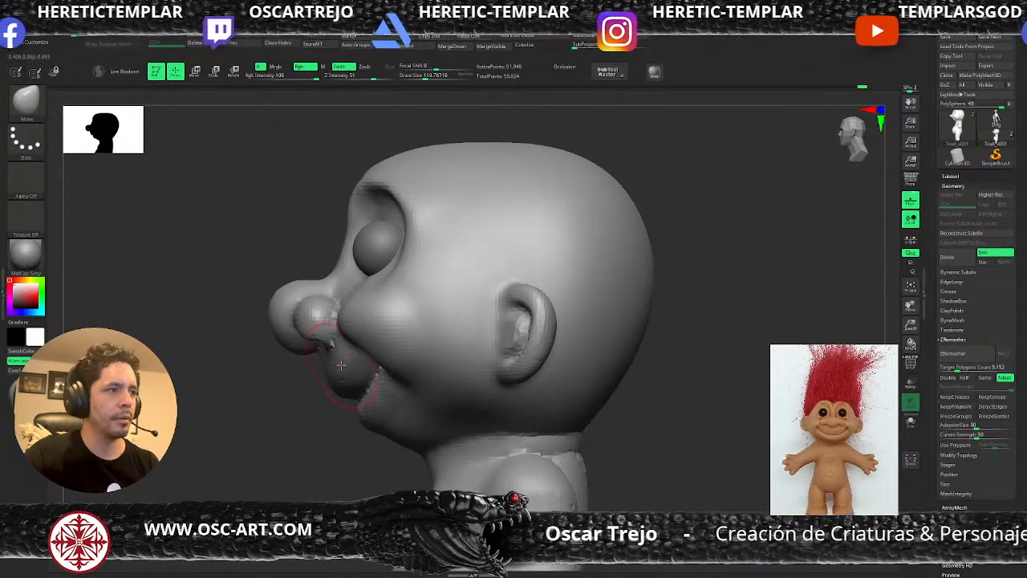
mouse_move(594, 449)
left_mouse_down("alt")
mouse_move(580, 412)
mouse_move(530, 434)
left_mouse_up("alt")
key("s")
mouse_move(449, 438)
left_mouse_down("shift")
mouse_move(457, 449)
mouse_move(471, 428)
left_mouse_up("shift")
Smooth the buttocks and carve the cleft between them with Dam Standard at a draw size of about 77
left_click_drag(277, 418, 271, 353, "alt")
mouse_move(580, 393)
left_mouse_down("alt")
mouse_move(587, 264)
mouse_move(588, 346)
left_mouse_up("alt")
mouse_move(642, 488)
left_mouse_down("alt")
mouse_move(631, 374)
mouse_move(579, 375)
left_mouse_up("alt")
mouse_move(422, 387)
left_mouse_down("shift")
mouse_move(451, 381)
mouse_move(446, 394)
left_mouse_up("shift")
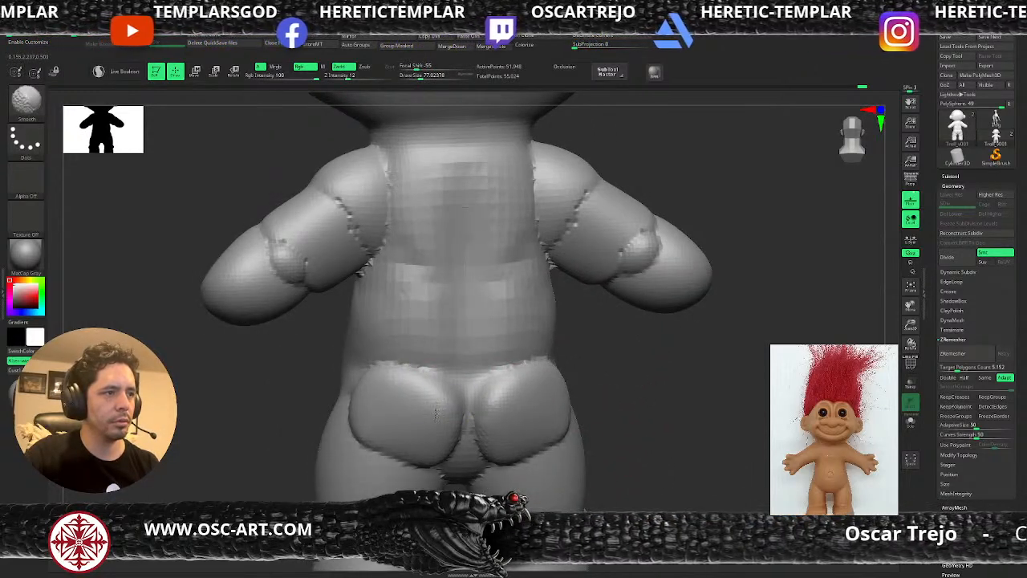
key("b")
key("d")
key("s")
mouse_move(468, 394)
left_mouse_down()
mouse_move(462, 475)
mouse_move(502, 466)
left_mouse_up()
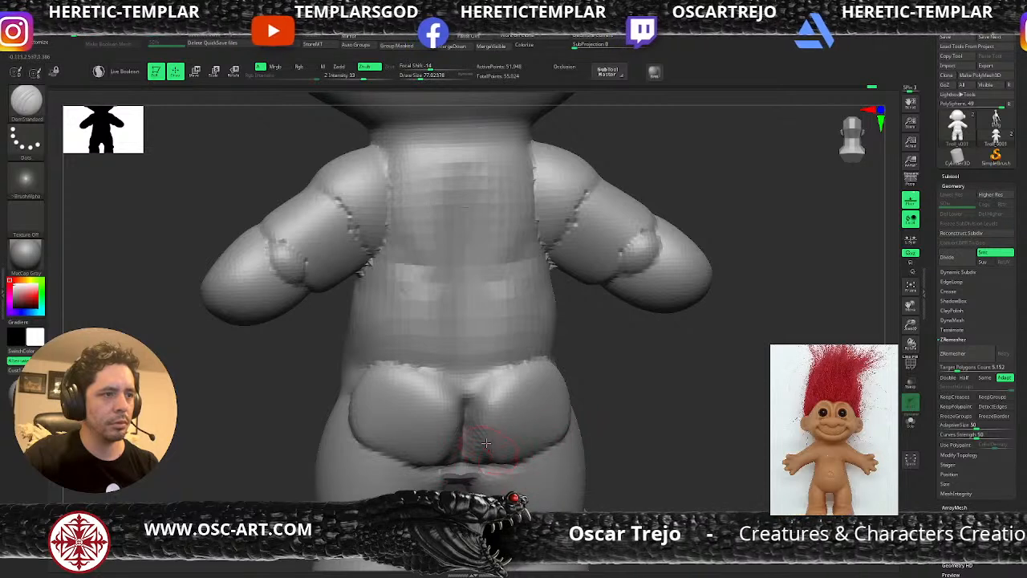
Fill the seams around the buttocks with the Clay Buildup brush at a draw size of about 158
key("b")
key("c")
key("l")
key("s")
key("b")
key("c")
key("b")
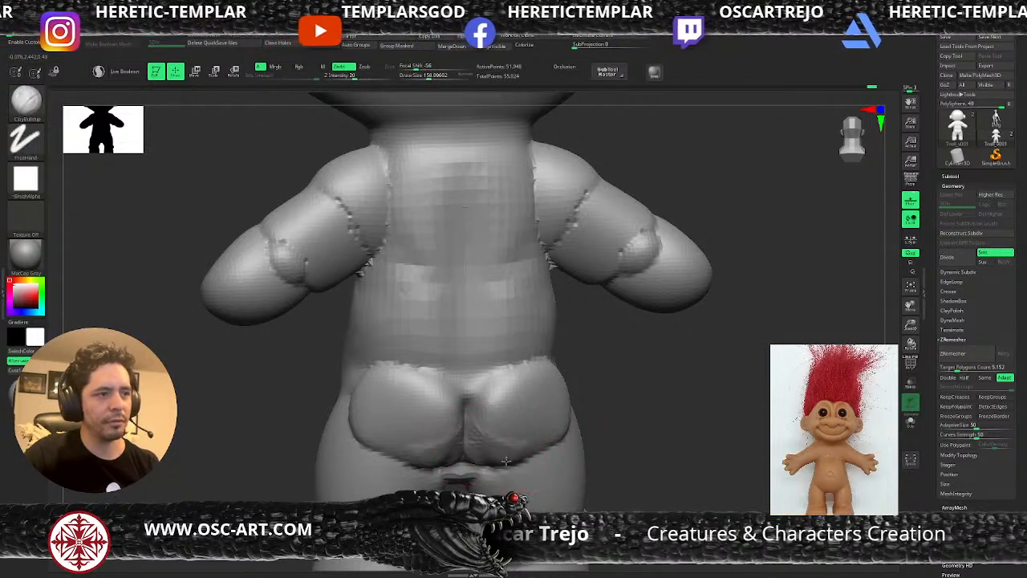
mouse_move(535, 456)
left_mouse_down()
mouse_move(510, 419)
mouse_move(530, 430)
mouse_move(517, 395)
mouse_move(533, 358)
mouse_move(544, 413)
left_mouse_up()
mouse_move(549, 422)
left_mouse_down()
mouse_move(537, 464)
mouse_move(513, 450)
mouse_move(516, 469)
mouse_move(516, 377)
left_mouse_up()
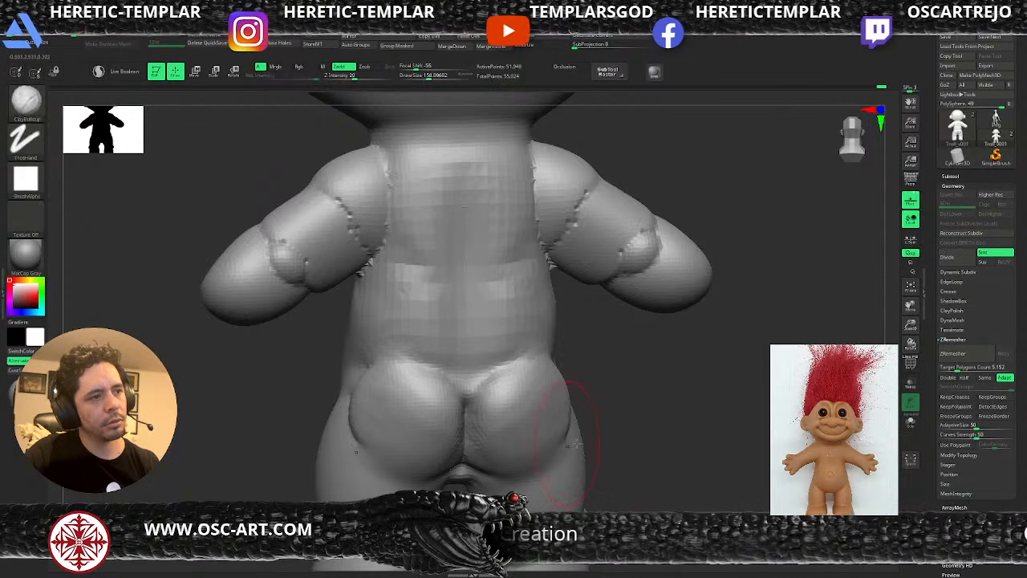
left_click_drag(682, 425, 615, 436)
Blend the buttocks into the hips and thighs with Clay Buildup at a draw size of about 108, and smooth them
key("space")
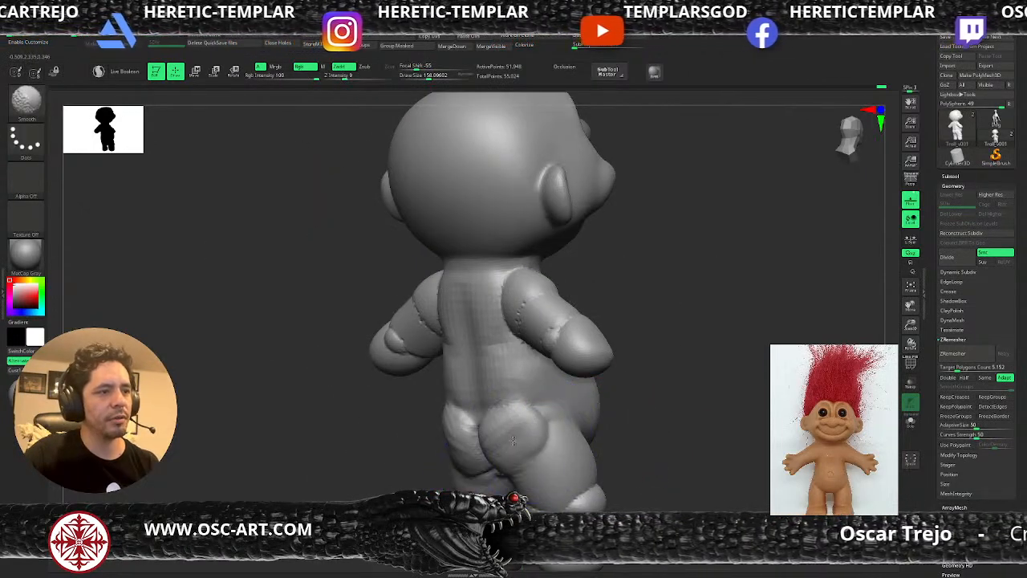
mouse_move(621, 439)
left_mouse_down()
mouse_move(726, 435)
mouse_move(692, 446)
mouse_move(692, 367)
mouse_move(692, 426)
left_mouse_up()
key("s")
key("s")
left_click_drag(545, 323, 545, 305)
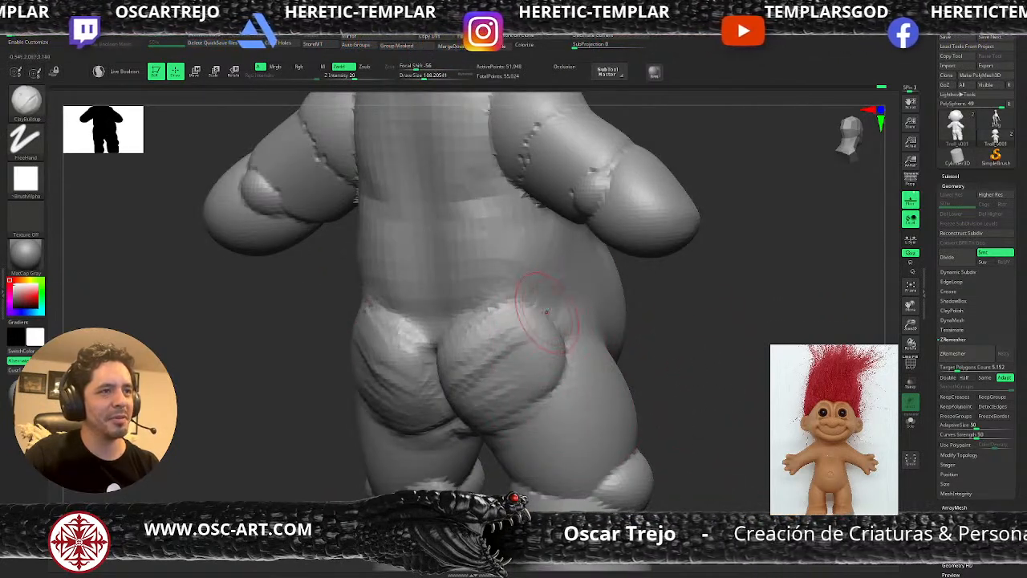
left_click_drag(565, 350, 554, 440)
mouse_move(549, 395)
left_mouse_down("shift")
mouse_move(520, 404)
mouse_move(511, 368)
mouse_move(520, 346)
mouse_move(525, 365)
mouse_move(487, 434)
mouse_move(472, 431)
mouse_move(496, 393)
left_mouse_up("shift")
Build up the lower back above the buttocks with Clay Buildup, and smooth it together with the buttocks
mouse_move(511, 298)
left_mouse_down()
mouse_move(540, 300)
mouse_move(526, 294)
mouse_move(537, 308)
mouse_move(473, 300)
left_mouse_up()
mouse_move(482, 204)
left_mouse_down()
mouse_move(472, 231)
mouse_move(484, 257)
mouse_move(456, 311)
left_mouse_up()
mouse_move(455, 220)
left_mouse_down()
mouse_move(441, 315)
mouse_move(452, 312)
left_mouse_up()
left_click_drag(452, 300, 460, 278, "shift")
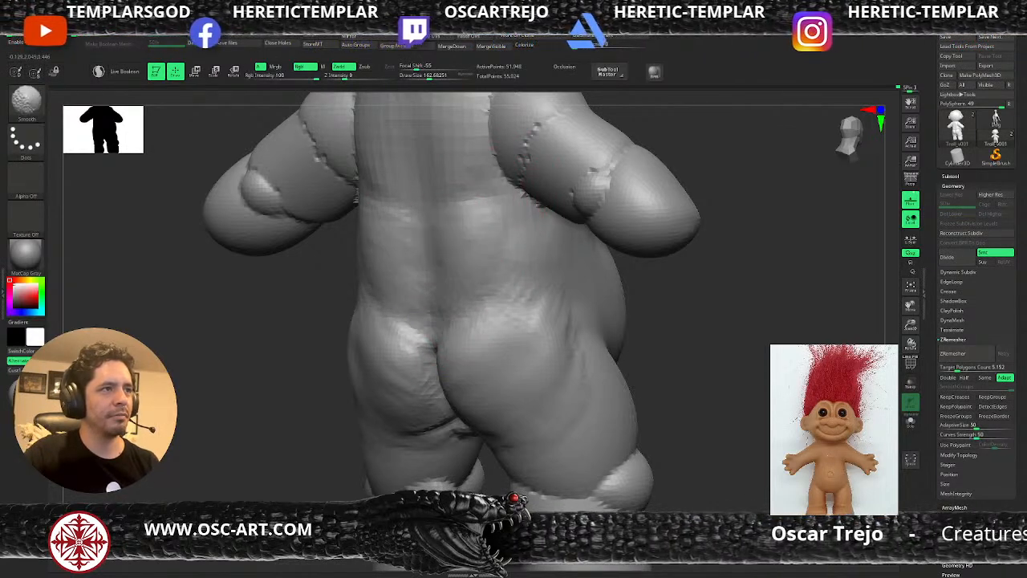
left_click_drag(677, 358, 673, 302, "alt")
mouse_move(673, 302)
left_mouse_down()
mouse_move(589, 315)
mouse_move(591, 363)
left_mouse_up()
mouse_move(438, 349)
left_mouse_down("shift")
mouse_move(443, 367)
mouse_move(470, 376)
left_mouse_up("shift")
mouse_move(611, 350)
left_mouse_down()
mouse_move(607, 330)
mouse_move(607, 355)
left_mouse_up()
Carve the creases at the top of the buttocks with Dam Standard at a draw size of about 107
key("b")
key("d")
key("s")
key("s")
left_click_drag(483, 314, 467, 304)
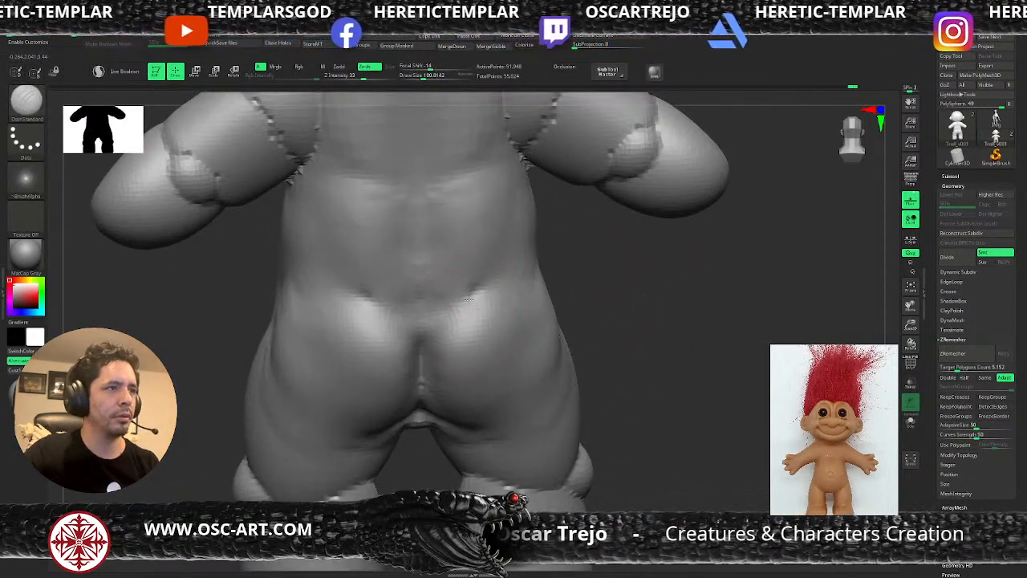
key("s")
left_click(436, 323)
mouse_move(444, 308)
left_mouse_down()
mouse_move(425, 329)
mouse_move(420, 389)
mouse_move(430, 377)
mouse_move(430, 409)
mouse_move(462, 365)
left_mouse_up()
Inflate the hip and upper buttock area with the Inflat brush at a draw size of about 116
key("b")
key("i")
key("n")
key("ctrl+z")
key("s")
left_click(428, 405)
key("ctrl+z")
mouse_move(634, 348)
left_mouse_down("alt")
mouse_move(628, 337)
mouse_move(596, 362)
mouse_move(602, 414)
left_mouse_up("alt")
key("s")
left_click(406, 325)
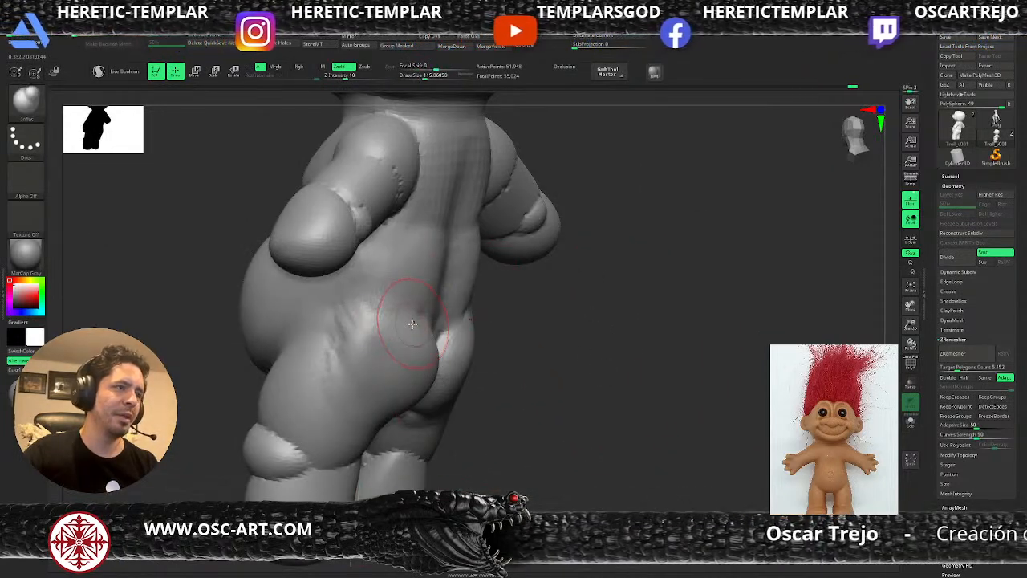
left_click_drag(413, 323, 418, 317)
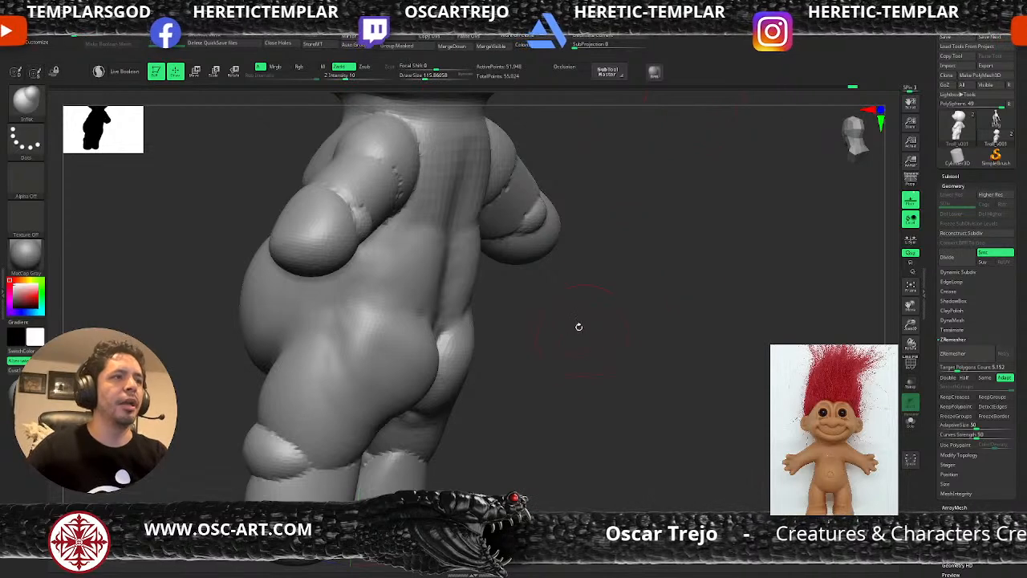
Round out the upper back and shoulder seam at a draw size of about 124, and smooth along the spine
left_click_drag(634, 233, 629, 337, "alt")
key("s")
mouse_move(395, 271)
left_mouse_down()
mouse_move(402, 285)
mouse_move(412, 244)
mouse_move(424, 256)
mouse_move(408, 283)
left_mouse_up()
key("s")
key("s")
left_click_drag(401, 281, 441, 258)
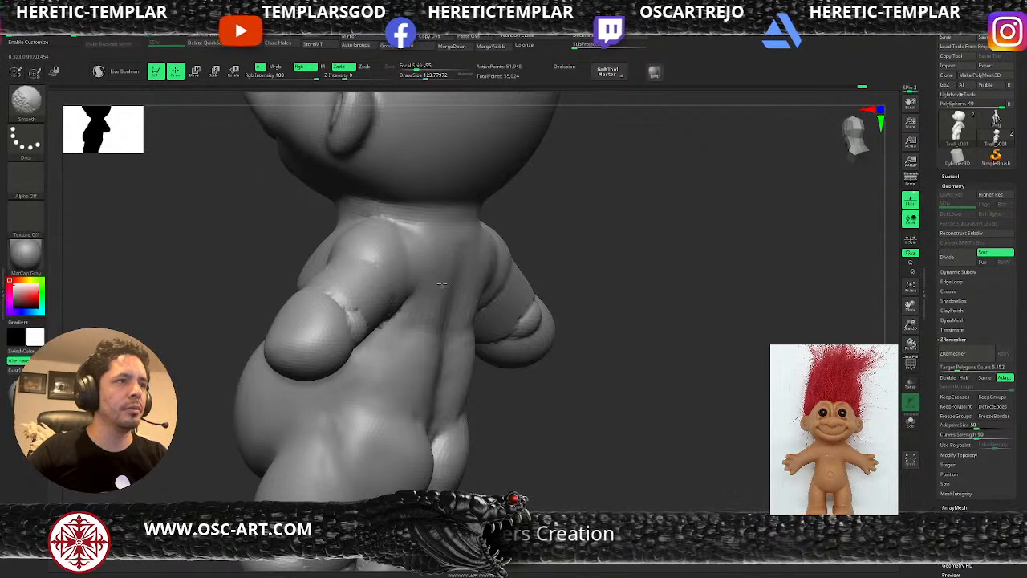
left_click_drag(427, 354, 439, 440, "shift")
Smooth the shoulder, elbow and armpit seams of the arms from behind
left_click_drag(672, 357, 645, 321, "alt")
mouse_move(581, 257)
left_mouse_down("alt")
mouse_move(592, 264)
mouse_move(601, 248)
mouse_move(618, 253)
mouse_move(596, 245)
mouse_move(597, 260)
left_mouse_up("alt")
key("bracketright")
mouse_move(382, 337)
left_mouse_down("shift")
mouse_move(372, 324)
mouse_move(372, 345)
left_mouse_up("shift")
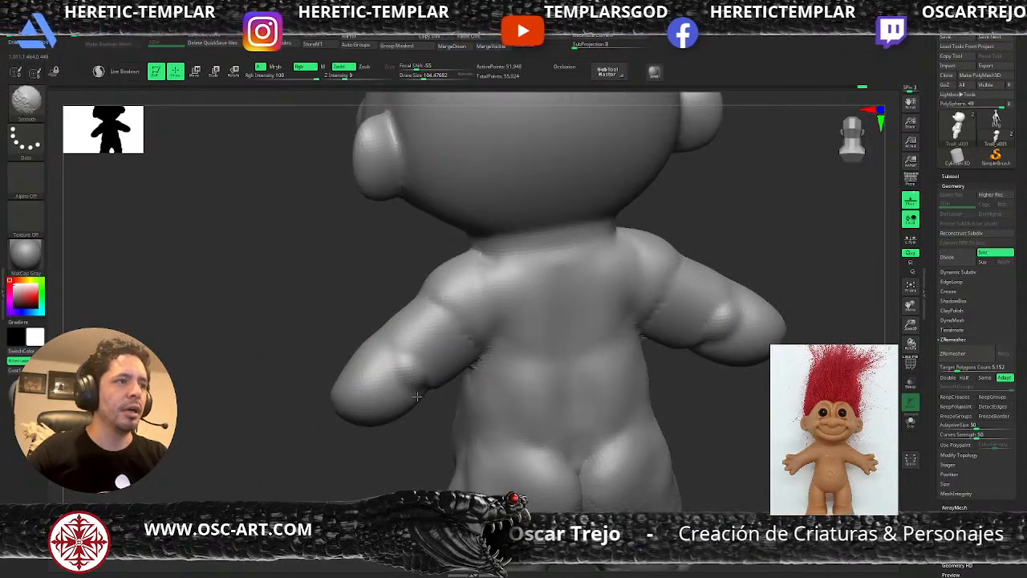
left_click_drag(481, 343, 487, 363, "shift")
Add soft volume to the shoulder blades and back with the Clay brush at a draw size of about 245
key("f")
left_click_drag(712, 328, 700, 310)
left_click_drag(700, 310, 698, 353, "alt")
key("s")
left_click_drag(564, 342, 571, 342)
key("s")
mouse_move(526, 304)
left_mouse_down()
mouse_move(538, 353)
mouse_move(562, 372)
mouse_move(613, 366)
left_mouse_up()
key("s")
mouse_move(645, 330)
left_mouse_down()
mouse_move(640, 370)
mouse_move(640, 332)
left_mouse_up()
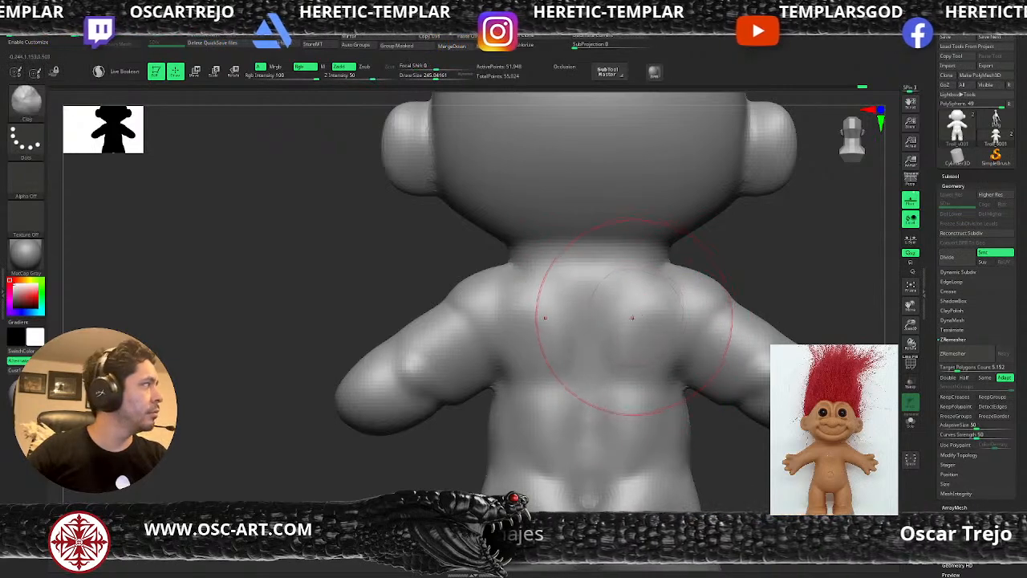
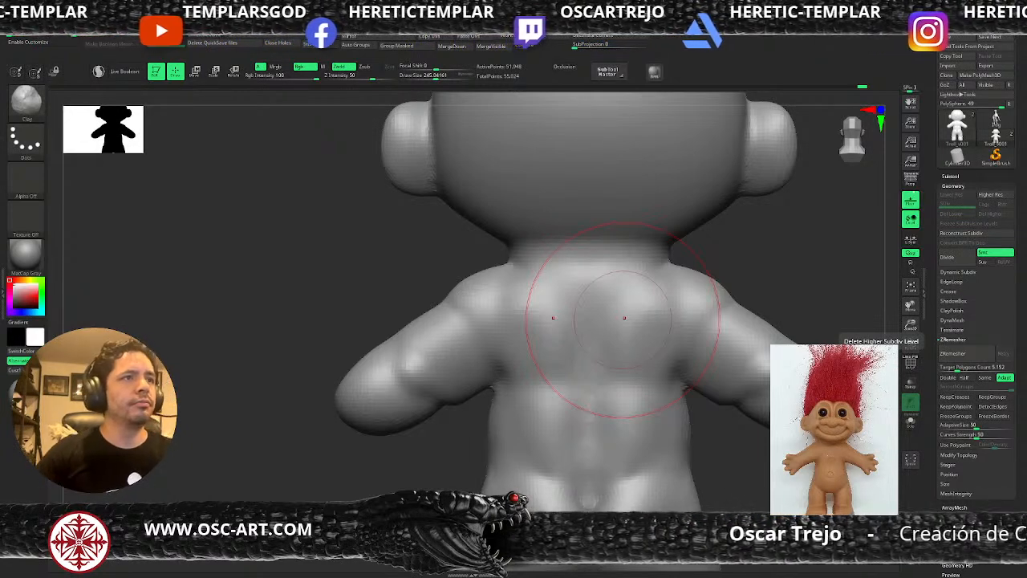
Save the troll tool to disk
left_click_drag(401, 250, 378, 319)
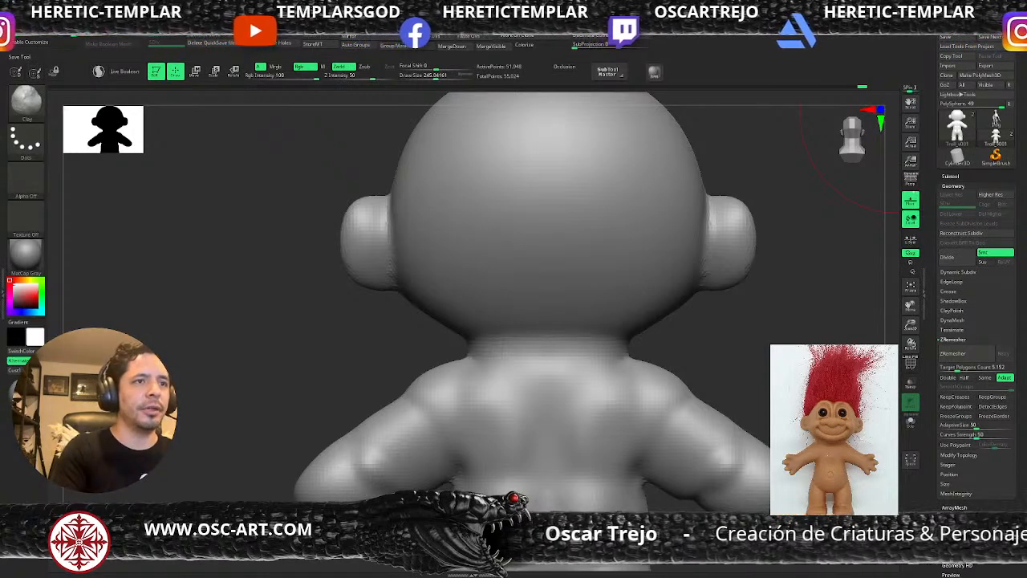
left_click_drag(243, 305, 299, 432, "alt")
left_click_drag(606, 374, 628, 307, "alt")
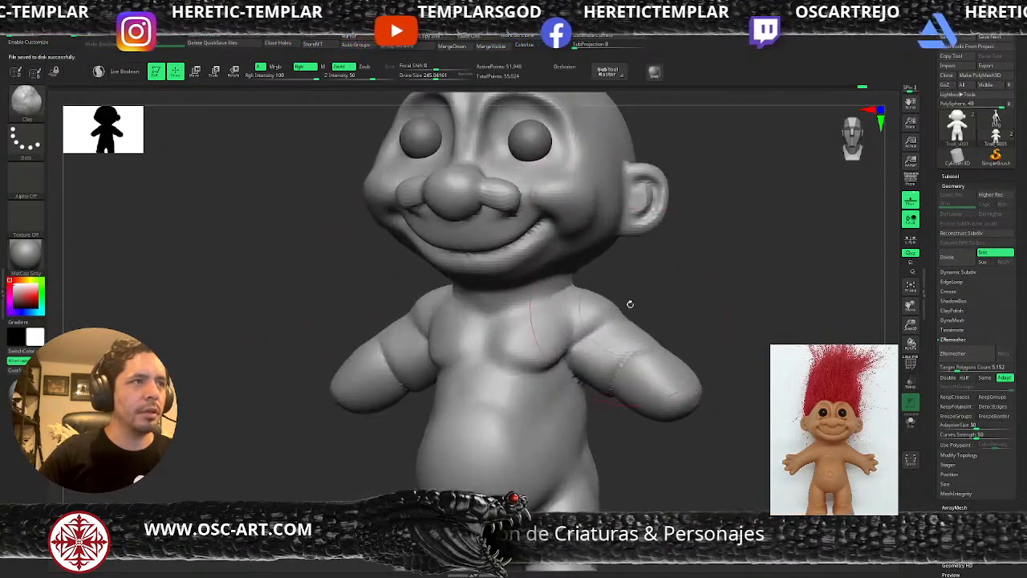
Isolate the body from the eyeballs and rough in the eye sockets with the Clay brush
key("s")
mouse_move(668, 275)
left_mouse_down()
mouse_move(652, 270)
mouse_move(676, 316)
mouse_move(709, 266)
mouse_move(697, 305)
mouse_move(704, 281)
left_mouse_up()
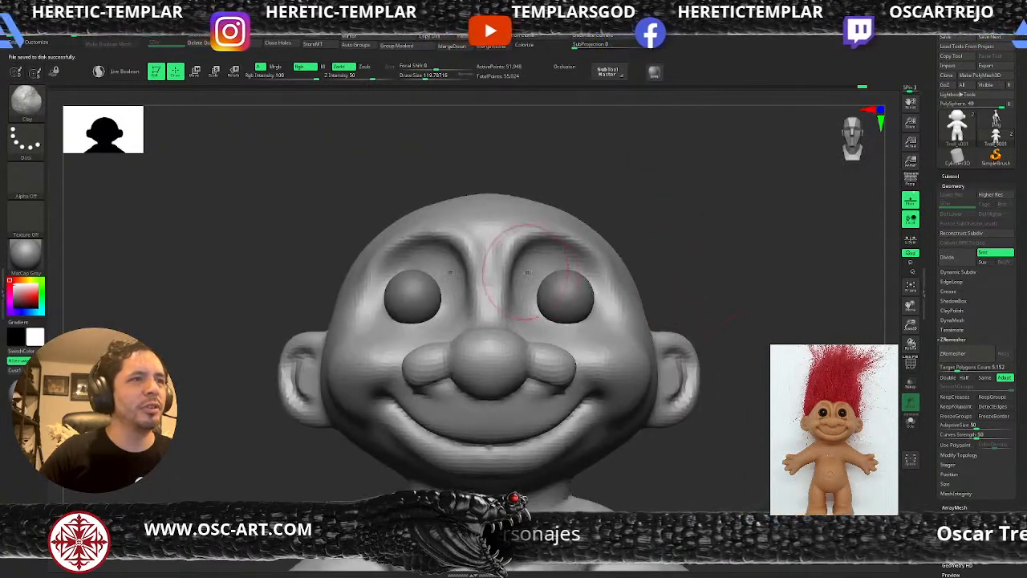
key("s")
left_click_drag(579, 302, 575, 302)
left_click(911, 421)
key("s")
key("s")
mouse_move(555, 289)
left_mouse_down()
mouse_move(563, 305)
mouse_move(566, 284)
mouse_move(567, 307)
mouse_move(523, 322)
mouse_move(536, 311)
mouse_move(540, 322)
mouse_move(591, 322)
mouse_move(592, 309)
mouse_move(596, 325)
mouse_move(574, 307)
left_mouse_up()
key("s")
key("s")
Build up eyelid rims in the sockets with Clay Buildup at a draw size of about 49, and show the eyeballs again
key("b")
key("c")
key("b")
key("s")
mouse_move(559, 308)
left_mouse_down()
mouse_move(574, 283)
mouse_move(559, 295)
left_mouse_up()
key("s")
key("s")
mouse_move(567, 301)
left_mouse_down()
mouse_move(566, 284)
mouse_move(554, 299)
mouse_move(560, 284)
left_mouse_up()
mouse_move(717, 294)
left_mouse_down("alt")
mouse_move(685, 267)
mouse_move(707, 281)
left_mouse_up("alt")
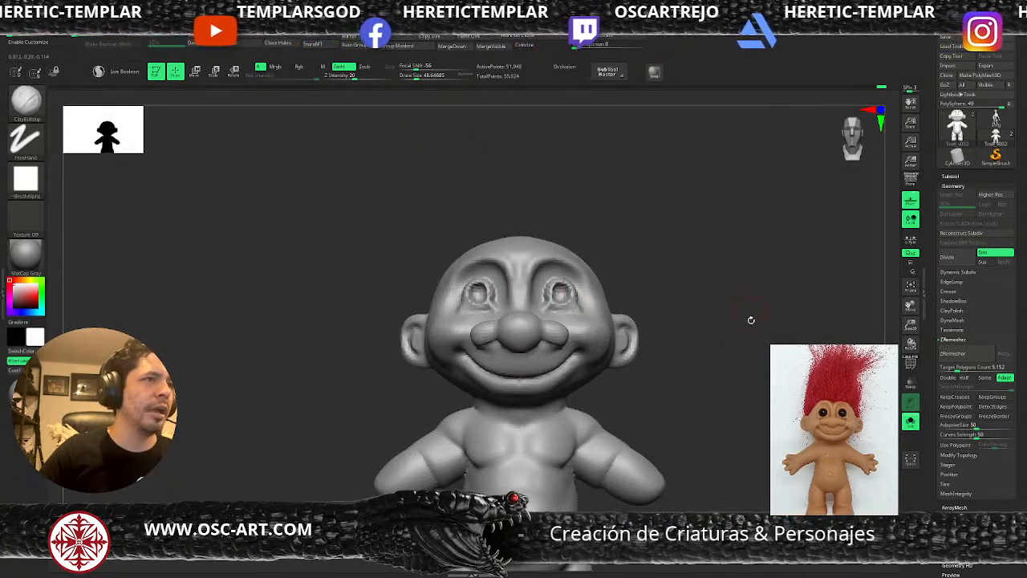
left_click(910, 421)
Fit the eyelids around the eyeballs with the Move brush at a draw size of about 83
mouse_move(745, 342)
left_mouse_down()
mouse_move(770, 330)
mouse_move(756, 288)
mouse_move(736, 297)
left_mouse_up()
key("s")
mouse_move(534, 298)
left_mouse_down()
mouse_move(544, 297)
mouse_move(538, 285)
mouse_move(537, 293)
left_mouse_up()
key("b")
key("m")
key("v")
key("s")
key("s")
key("s")
mouse_move(543, 295)
left_mouse_down()
mouse_move(543, 277)
mouse_move(571, 268)
left_mouse_up()
Preview the body with dynamic subdivision and examine the whole figure and the face
mouse_move(658, 264)
left_mouse_down()
mouse_move(615, 265)
mouse_move(600, 279)
mouse_move(601, 313)
mouse_move(603, 301)
left_mouse_up()
key("s")
key("d")
mouse_move(718, 261)
left_mouse_down("alt")
mouse_move(733, 214)
mouse_move(746, 220)
mouse_move(713, 233)
mouse_move(732, 258)
left_mouse_up("alt")
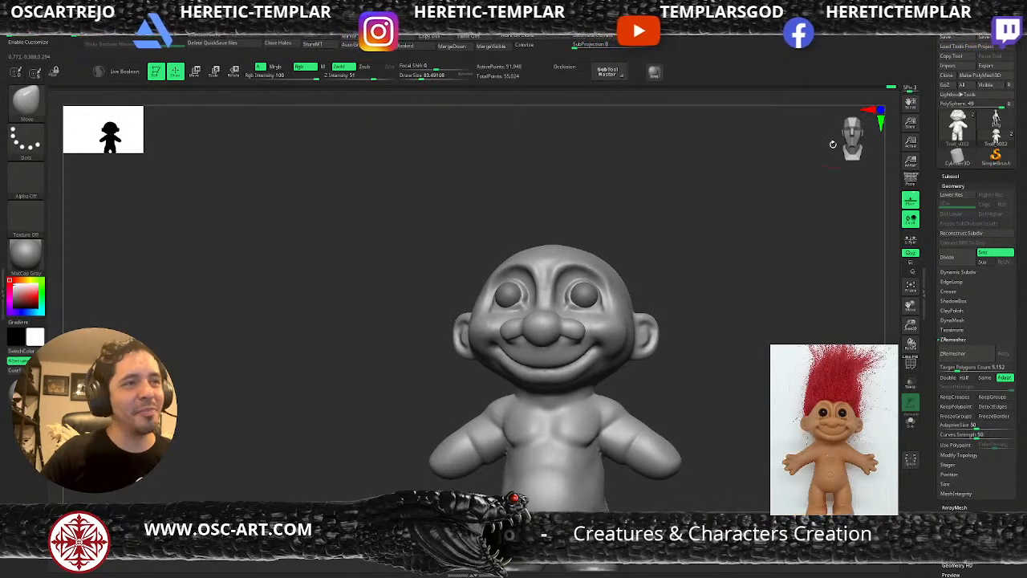
left_click_drag(785, 213, 779, 223)
left_click_drag(709, 237, 725, 261, "shift")
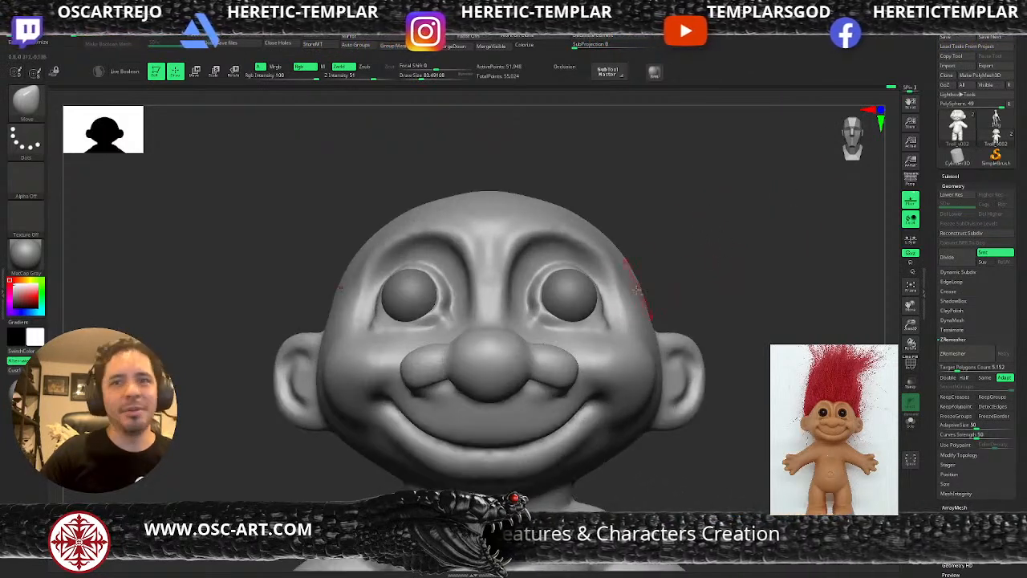
Subdivide the eyeballs once and fill them with black ToyPlastic, keeping MatCap Gray on the body
key("shift+d")
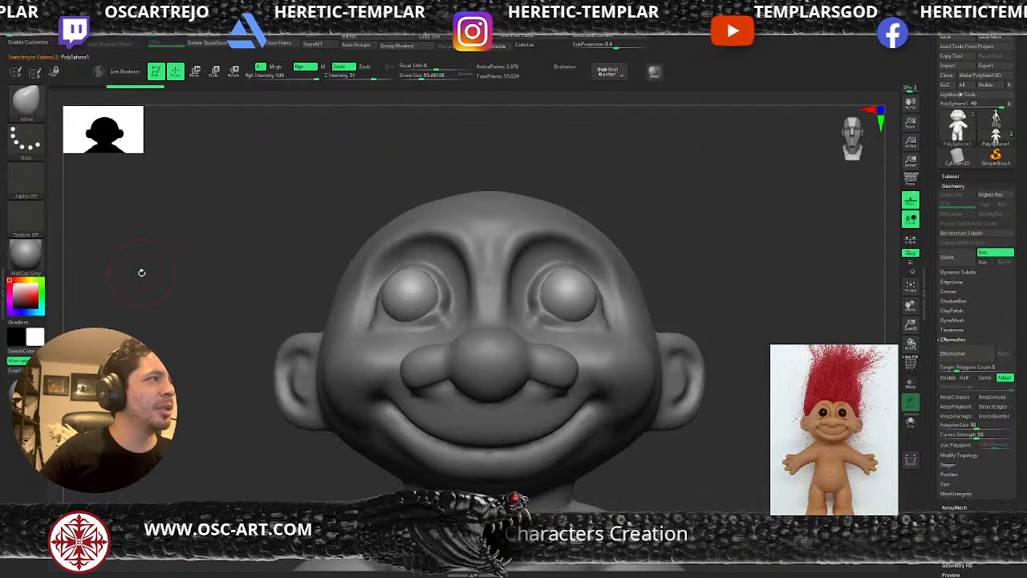
left_click(26, 255)
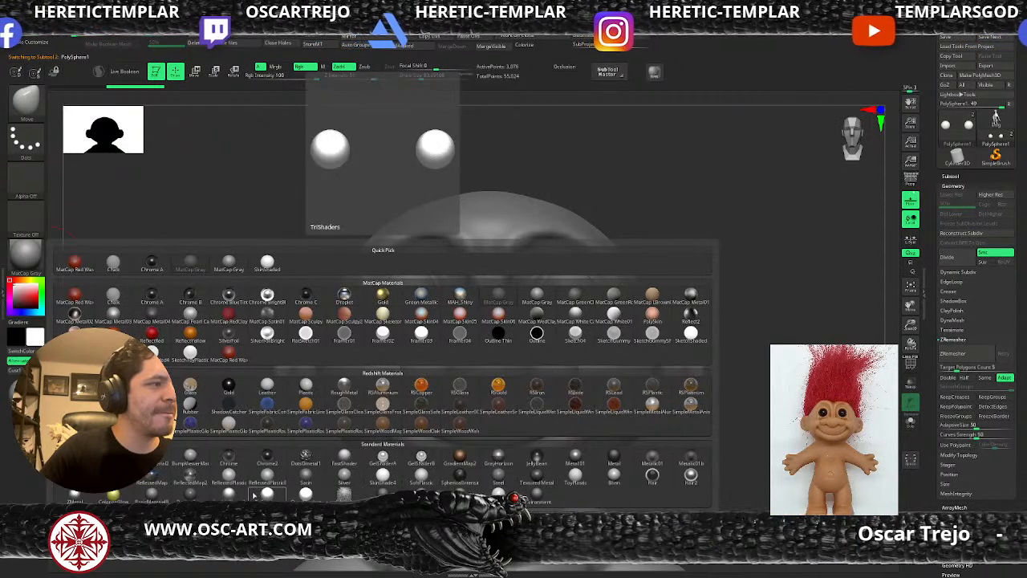
left_click(604, 486)
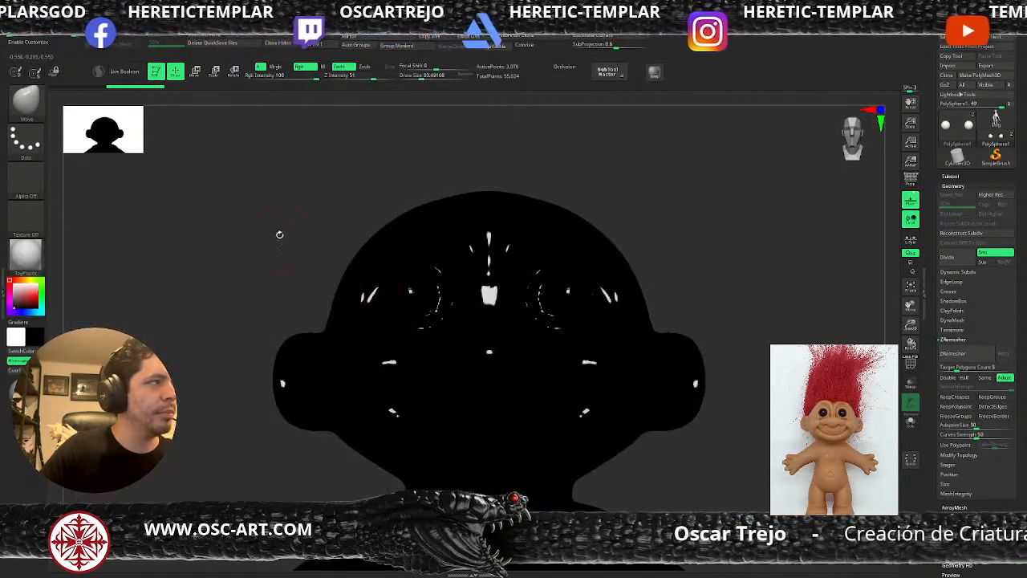
key("ctrl+d")
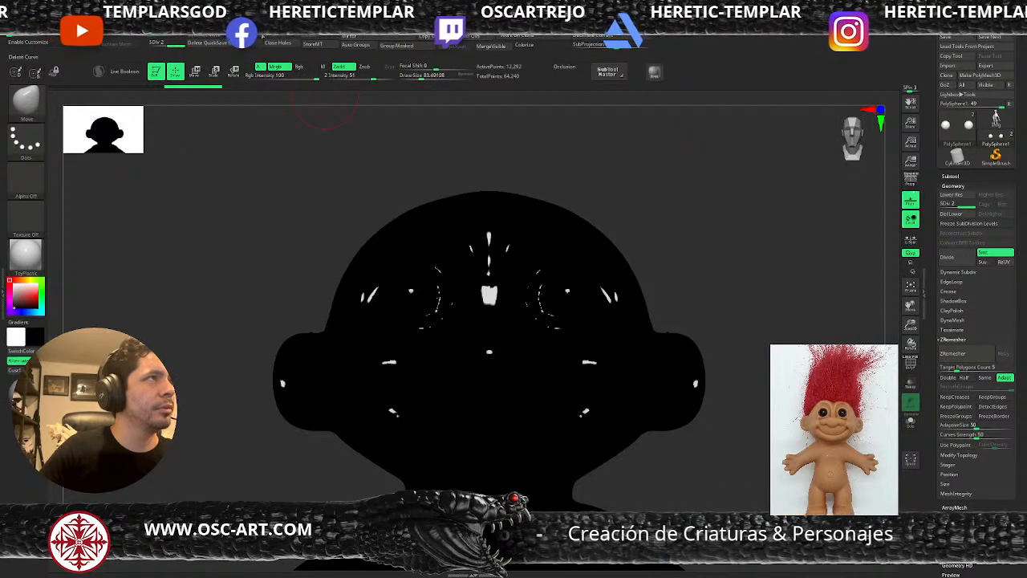
left_click(229, 37)
key("v")
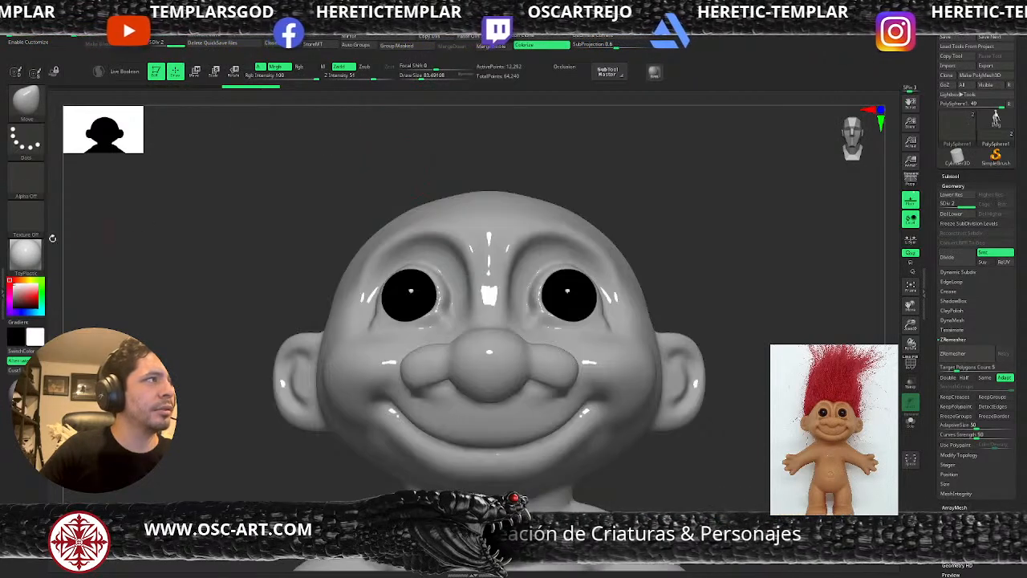
left_click(26, 253)
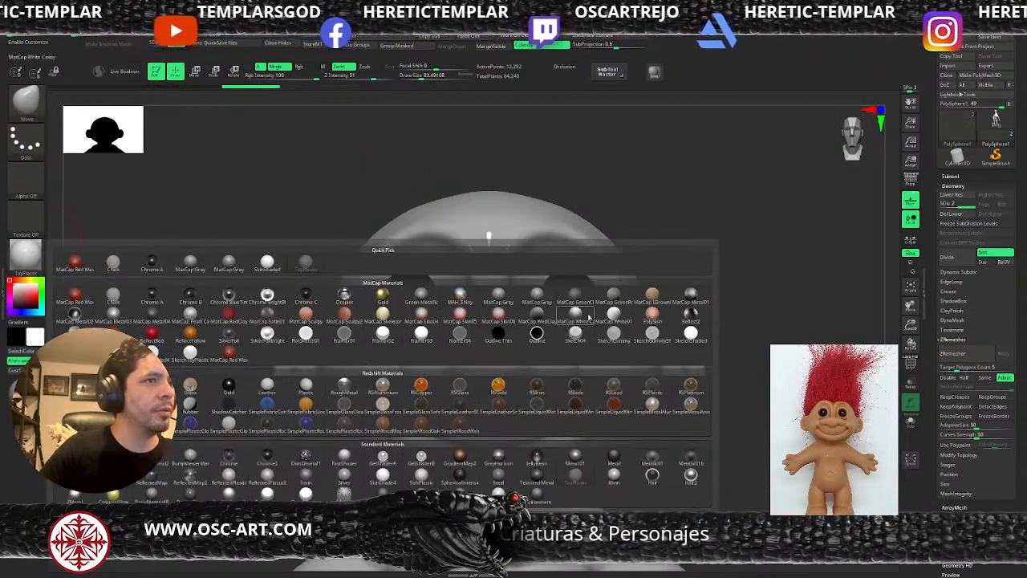
left_click(231, 263)
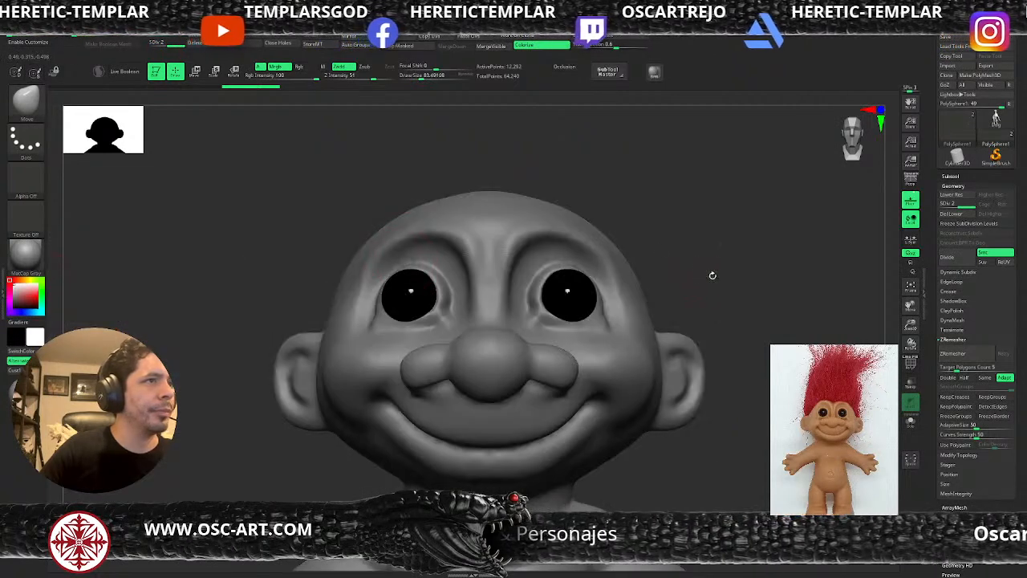
Make the troll body the active subtool and turn off its dynamic subdivision preview
left_click_drag(709, 273, 671, 226, "alt")
left_click(586, 347, "alt")
left_click_drag(671, 308, 675, 264, "alt")
key("shift+d")
Smooth the chin and the area below the smile on the troll body
mouse_move(676, 313)
left_mouse_down("alt")
mouse_move(660, 280)
mouse_move(721, 340)
left_mouse_up("alt")
mouse_move(598, 327)
left_mouse_down("alt")
mouse_move(601, 351)
mouse_move(529, 345)
mouse_move(556, 343)
left_mouse_up("alt")
key("b")
key("s")
key("t")
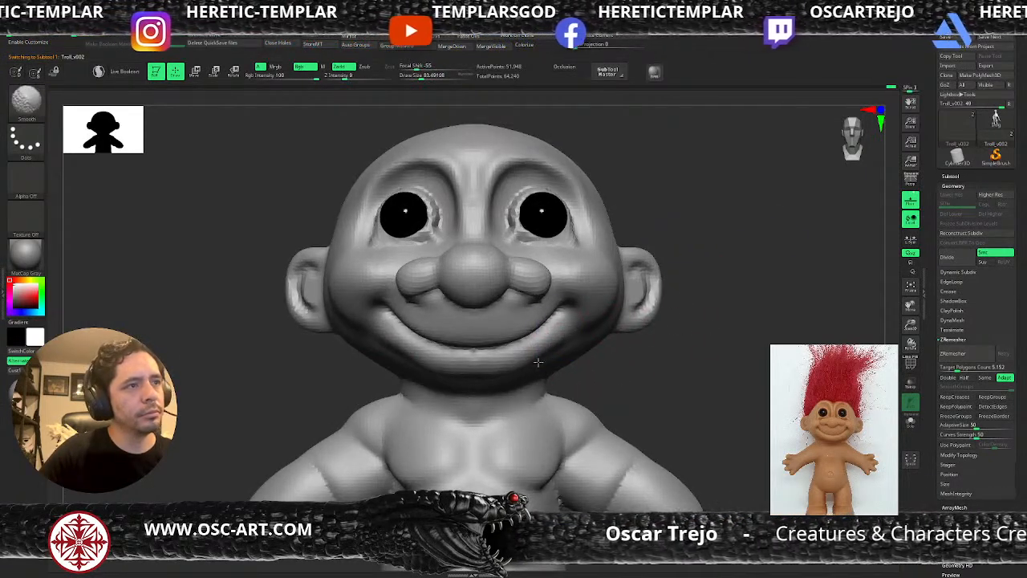
left_click_drag(491, 375, 480, 367, "shift")
left_click_drag(681, 358, 658, 314, "alt")
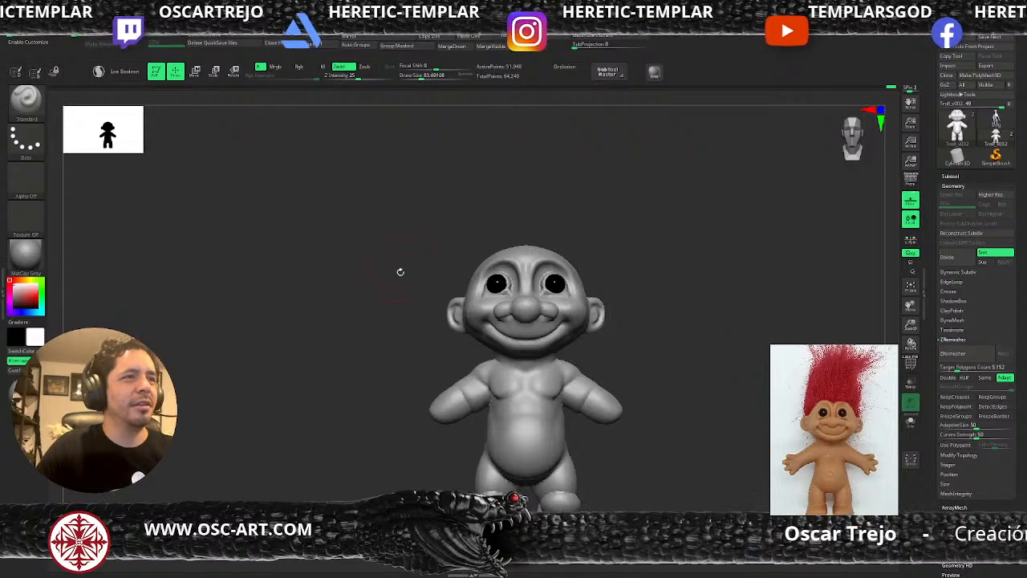
Refine the outer eyelid and brow corner with the Standard brush at a draw size of about 65
left_click_drag(657, 246, 674, 290, "alt")
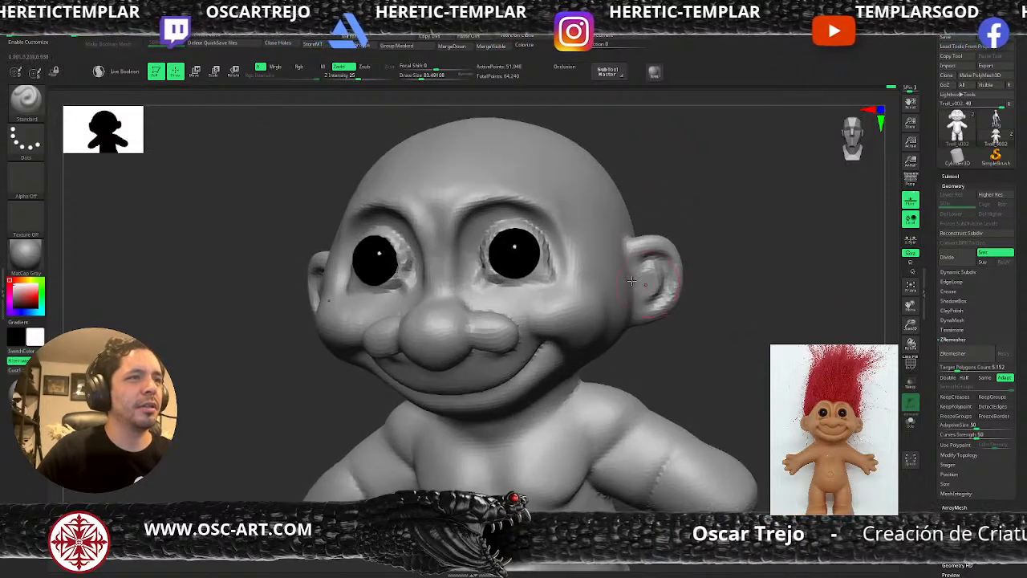
key("b")
key("m")
key("v")
left_click_drag(742, 275, 682, 281)
key("b")
key("s")
key("t")
key("s")
left_click_drag(574, 249, 573, 249)
key("s")
key("s")
key("shift")
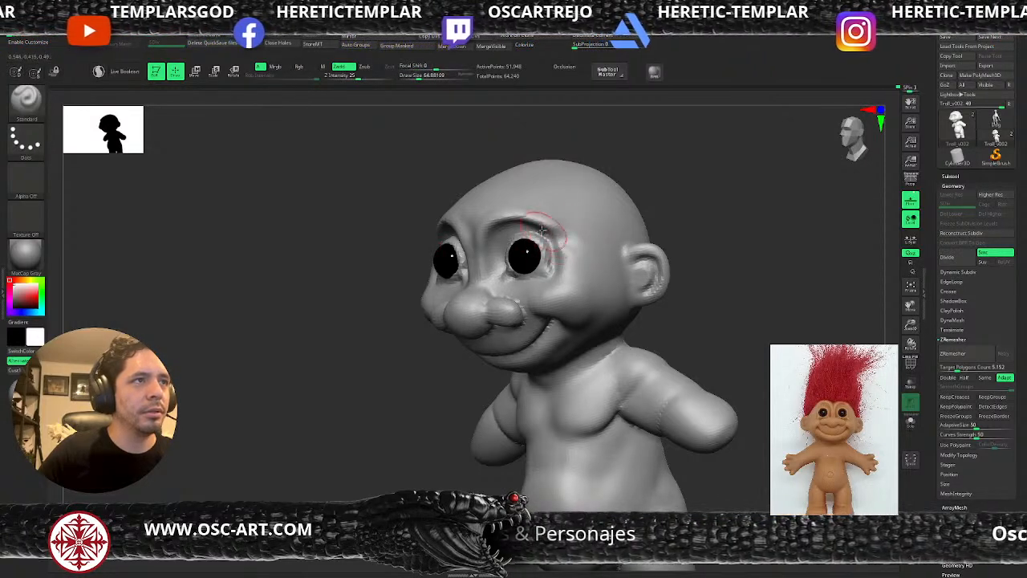
key("shift")
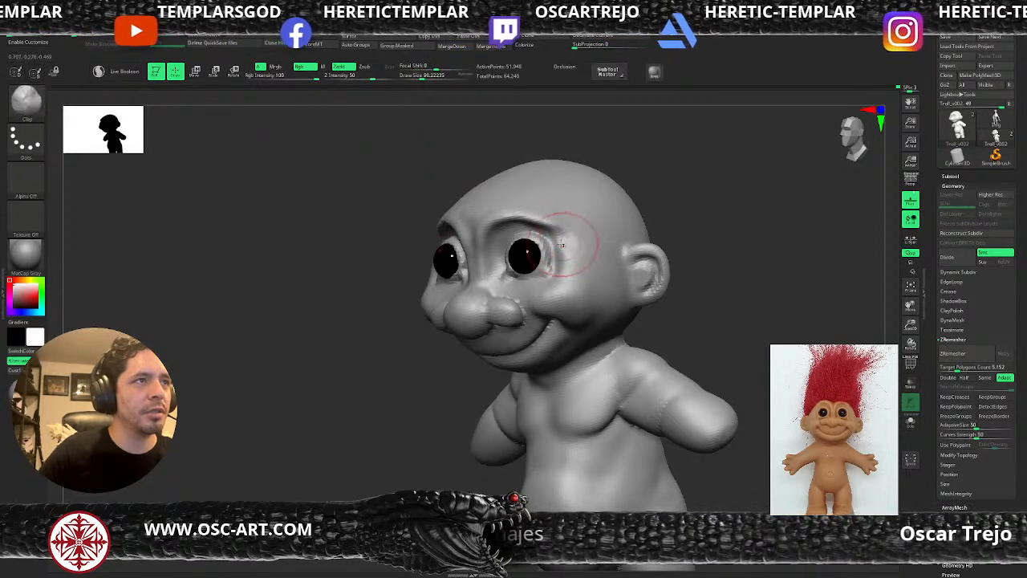
Build up the outer eye corners with ClayBuildup at a draw size of about 90 and smooth them
key("shift")
key("b")
key("c")
key("b")
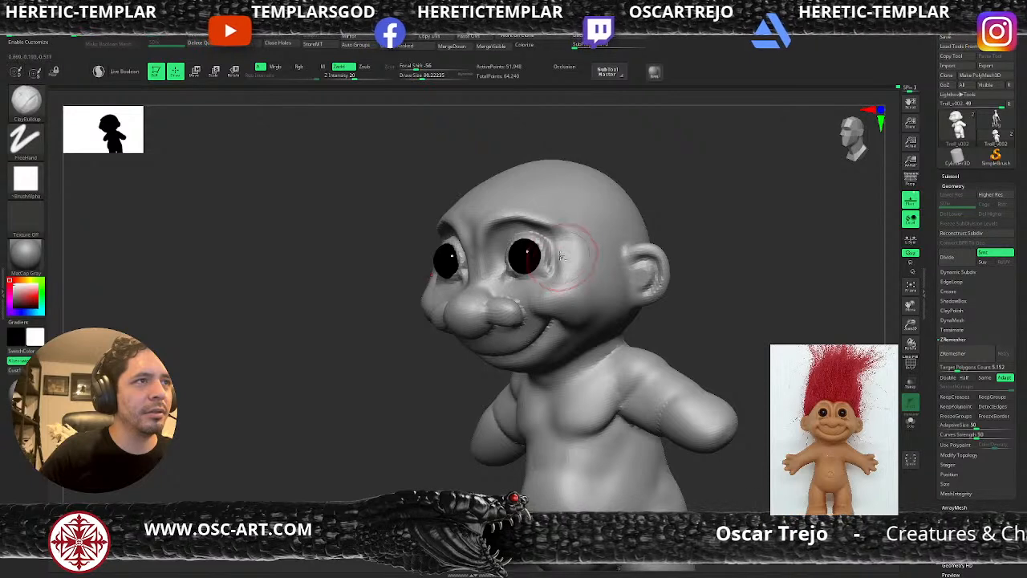
key("shift")
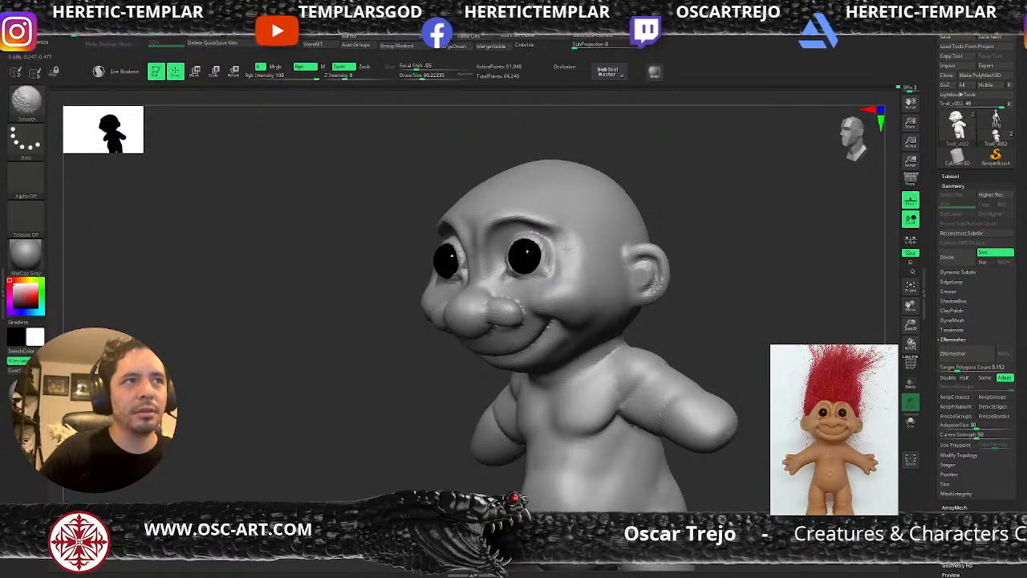
left_click_drag(658, 191, 678, 186, "shift")
key("shift")
key("shift")
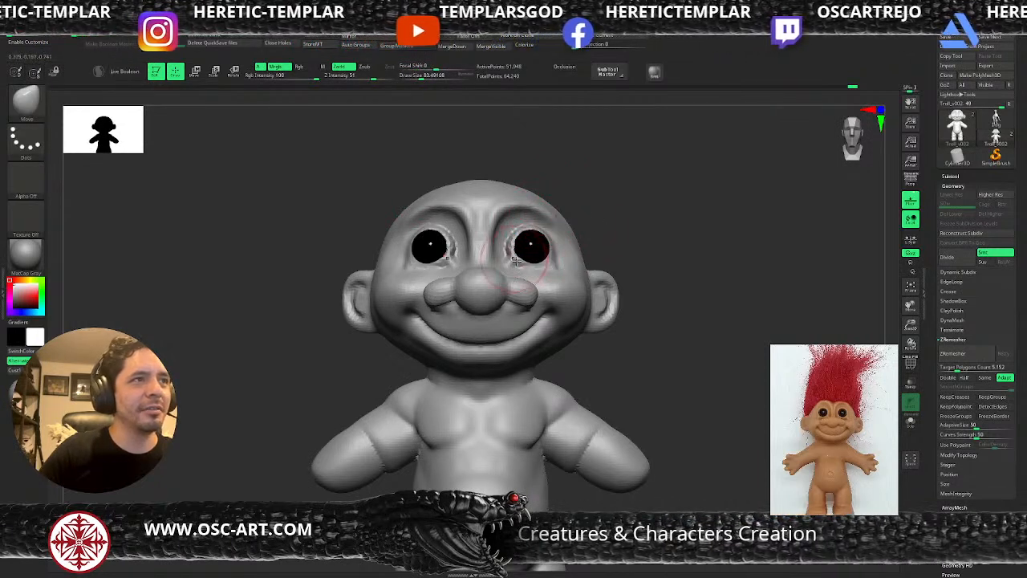
Reshape the underside of the nostrils with the Move Topological brush at a draw size of about 83
left_click_drag(688, 254, 708, 276, "alt")
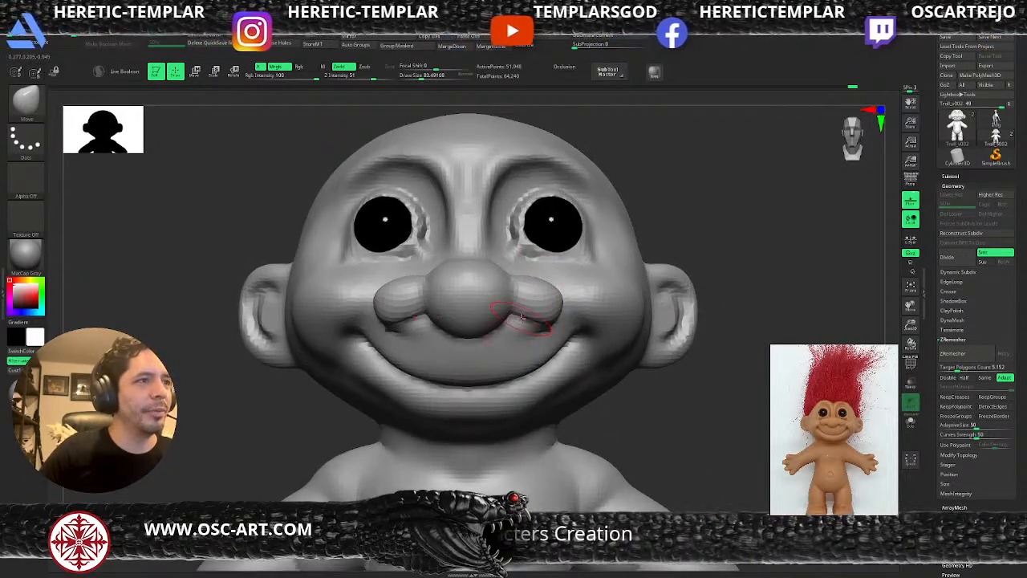
key("b")
key("m")
key("t")
left_click_drag(530, 314, 537, 322)
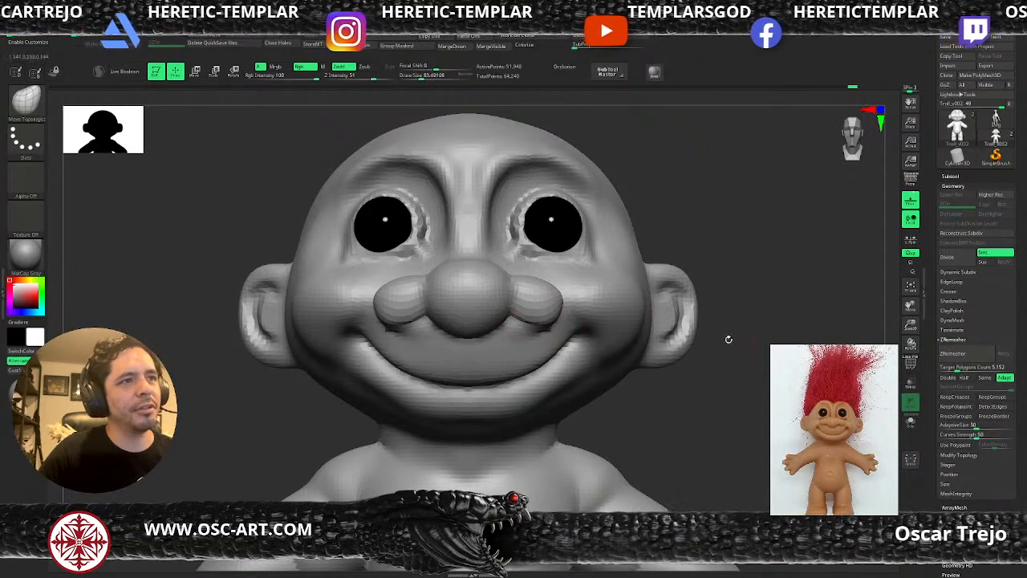
key("f")
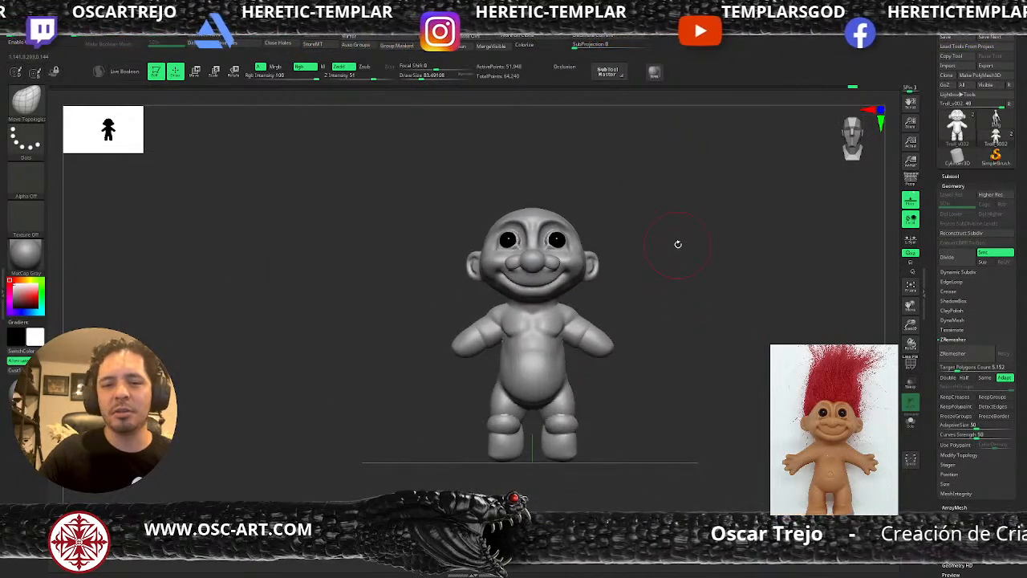
Smooth the jawline beneath the cheeks with a larger brush
left_click_drag(743, 287, 688, 265, "alt")
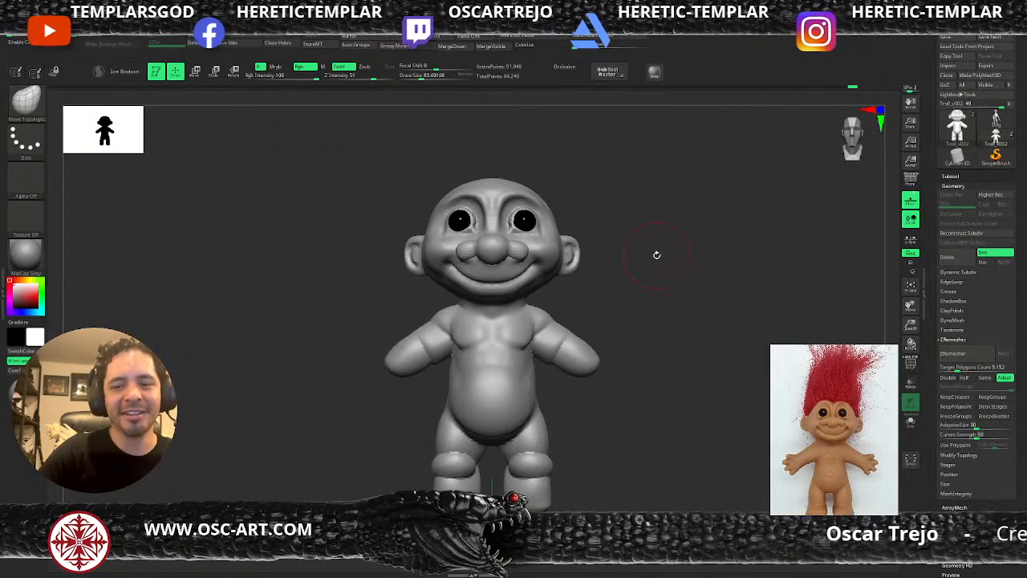
left_click_drag(612, 161, 624, 274, "alt")
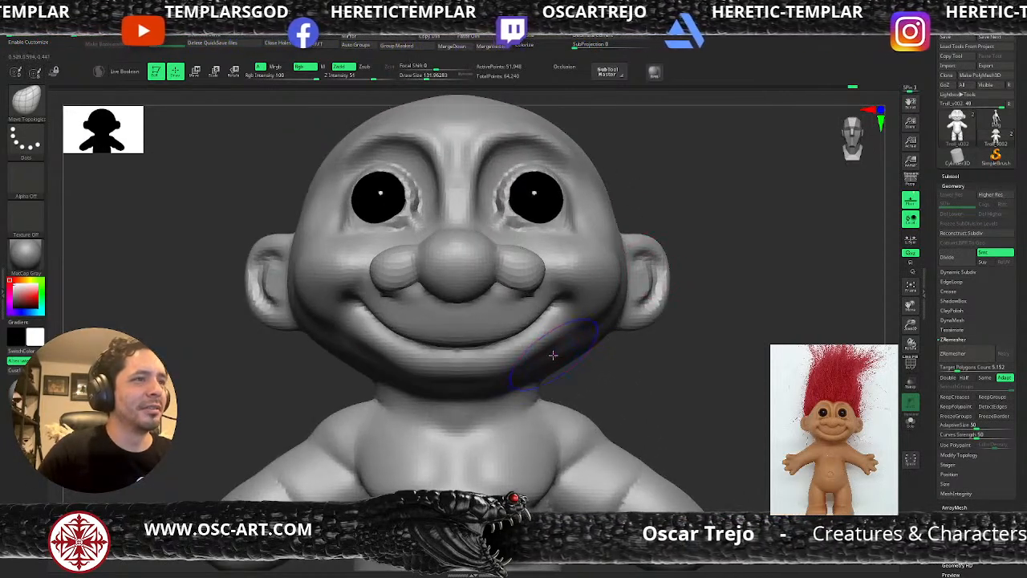
key("shift")
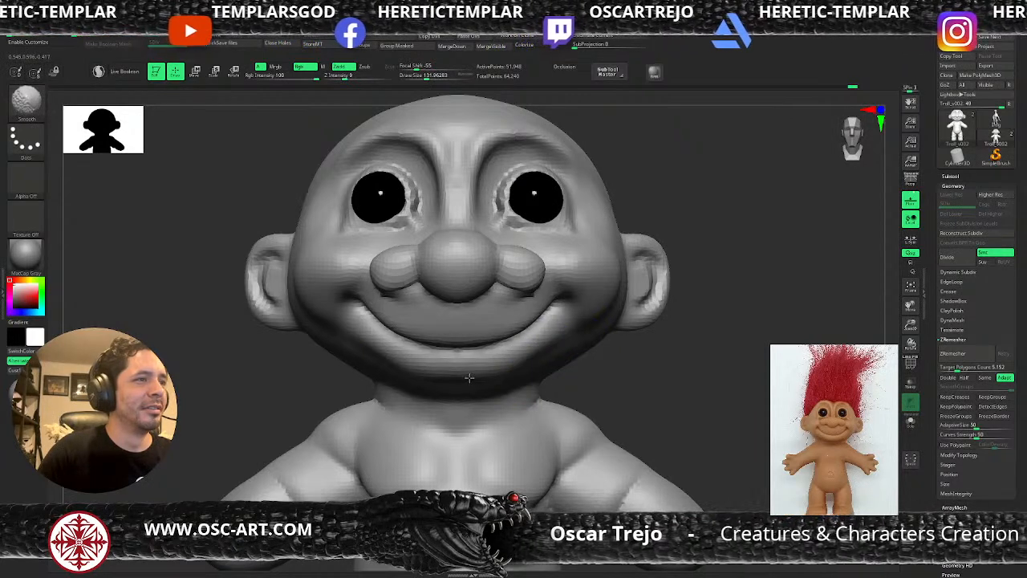
Work the groin with the Clay brush and define the crease between belly and thigh with DamStandard
left_click_drag(669, 365, 671, 314, "alt")
left_click_drag(679, 325, 612, 337)
mouse_move(734, 349)
left_mouse_down("alt")
mouse_move(693, 305)
mouse_move(691, 345)
left_mouse_up("alt")
left_click_drag(691, 345, 703, 383, "alt")
left_click_drag(703, 383, 695, 321, "alt")
left_click_drag(695, 321, 664, 293)
key("b")
key("c")
key("l")
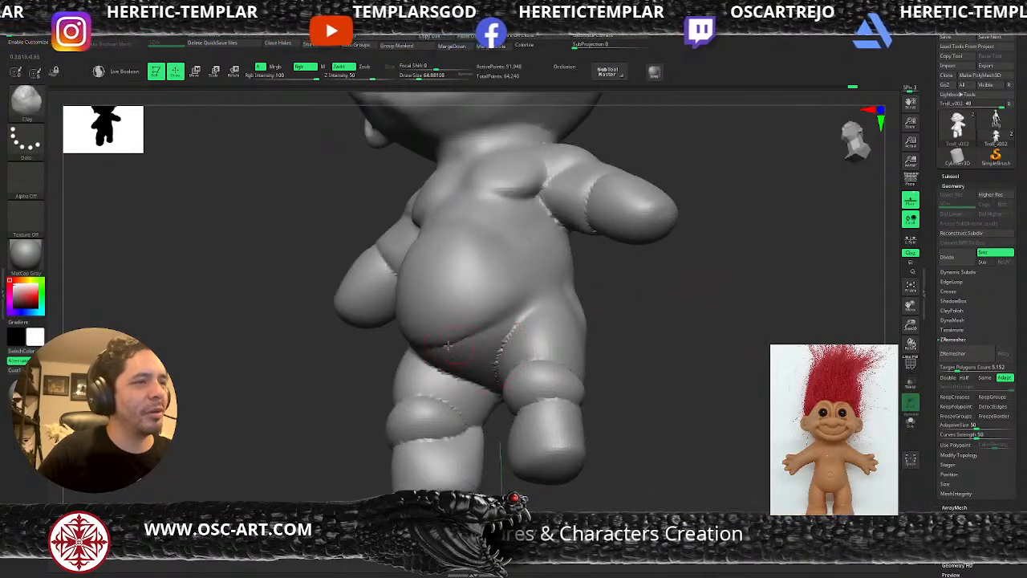
key("b")
key("d")
key("s")
mouse_move(502, 322)
left_mouse_down()
mouse_move(442, 349)
mouse_move(517, 314)
mouse_move(490, 337)
mouse_move(491, 374)
left_mouse_up()
Build up the outer hip, thigh and knee with Clay and with ClayBuildup at a draw size of about 154
mouse_move(630, 353)
left_mouse_down()
mouse_move(607, 392)
mouse_move(578, 388)
mouse_move(573, 375)
left_mouse_up()
key("b")
key("c")
key("l")
key("bracketright")
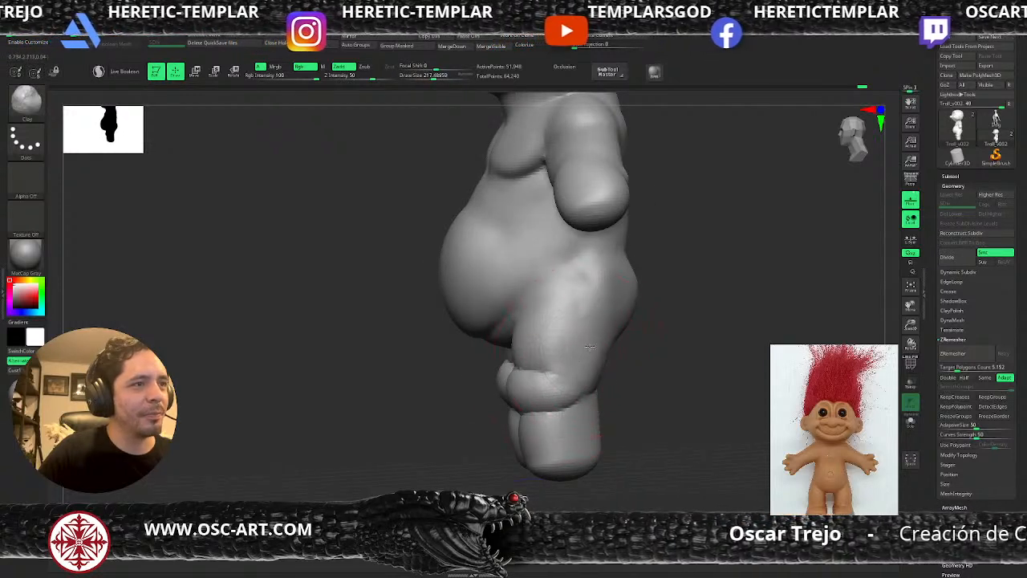
key("b")
key("c")
key("b")
key("s")
left_click_drag(575, 384, 551, 384)
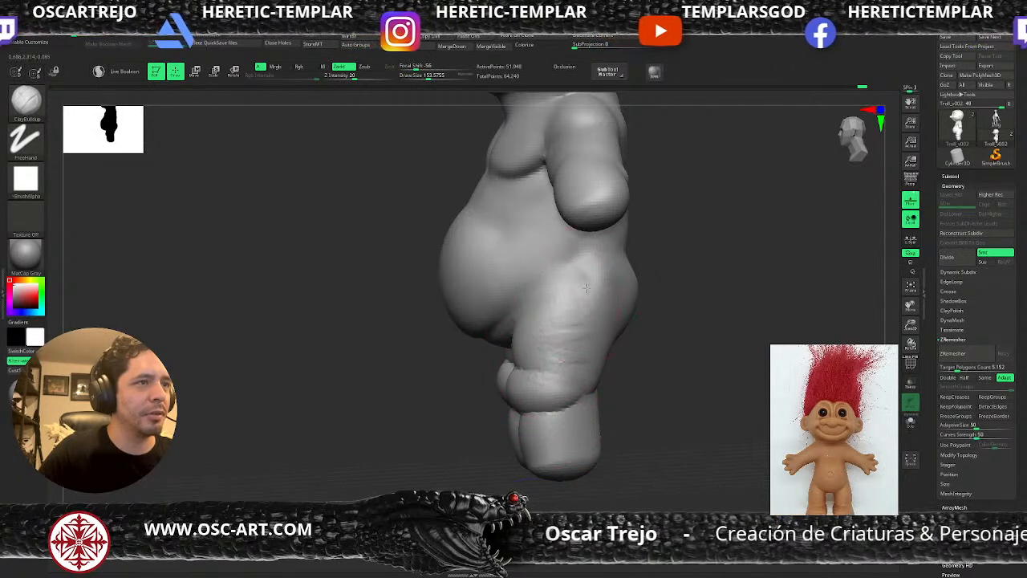
mouse_move(581, 281)
left_mouse_down()
mouse_move(561, 375)
mouse_move(575, 405)
mouse_move(553, 427)
mouse_move(559, 453)
left_mouse_up()
Blend the inner thighs, knees and lower legs from the front with ClayBuildup, up to draw size 140, and smooth them
left_click_drag(614, 425, 665, 422)
mouse_move(531, 423)
left_mouse_down("shift")
mouse_move(544, 423)
mouse_move(554, 401)
left_mouse_up("shift")
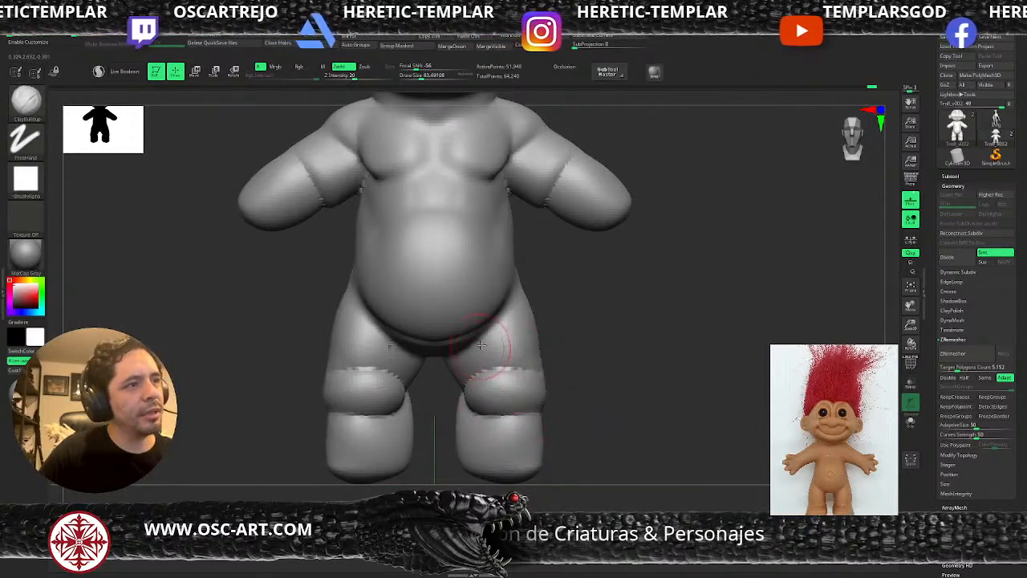
mouse_move(464, 350)
left_mouse_down()
mouse_move(466, 386)
mouse_move(501, 378)
mouse_move(514, 324)
mouse_move(503, 339)
left_mouse_up()
mouse_move(472, 371)
left_mouse_down("shift")
mouse_move(474, 417)
mouse_move(467, 403)
left_mouse_up("shift")
left_click_drag(573, 379, 620, 378)
key("s")
left_click_drag(470, 391, 477, 391)
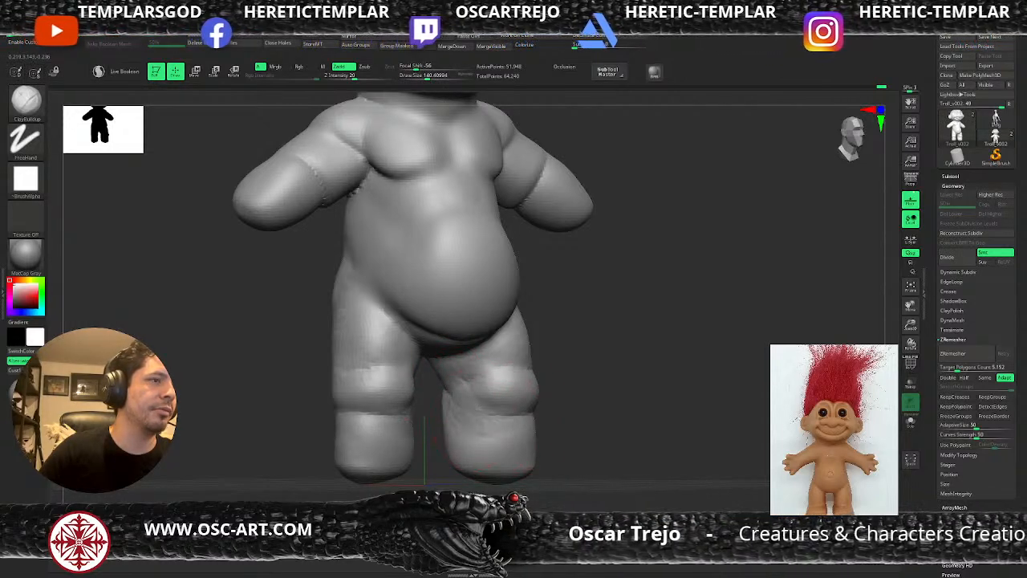
key("shift")
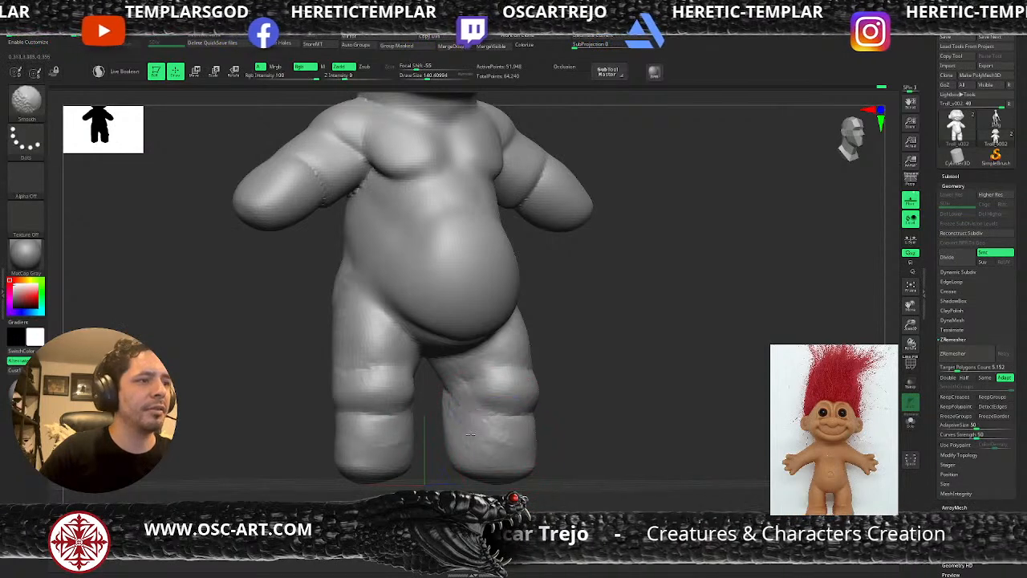
key("f")
Carve creases into the seams behind the knees with the DamStandard brush
mouse_move(595, 393)
left_mouse_down()
mouse_move(621, 395)
mouse_move(598, 405)
left_mouse_up()
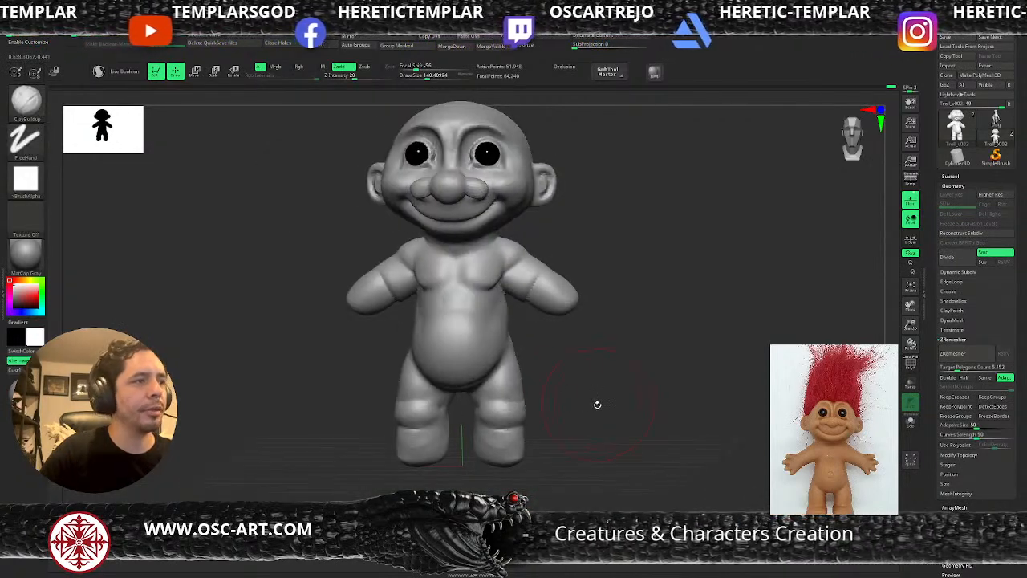
left_click_drag(606, 279, 615, 362)
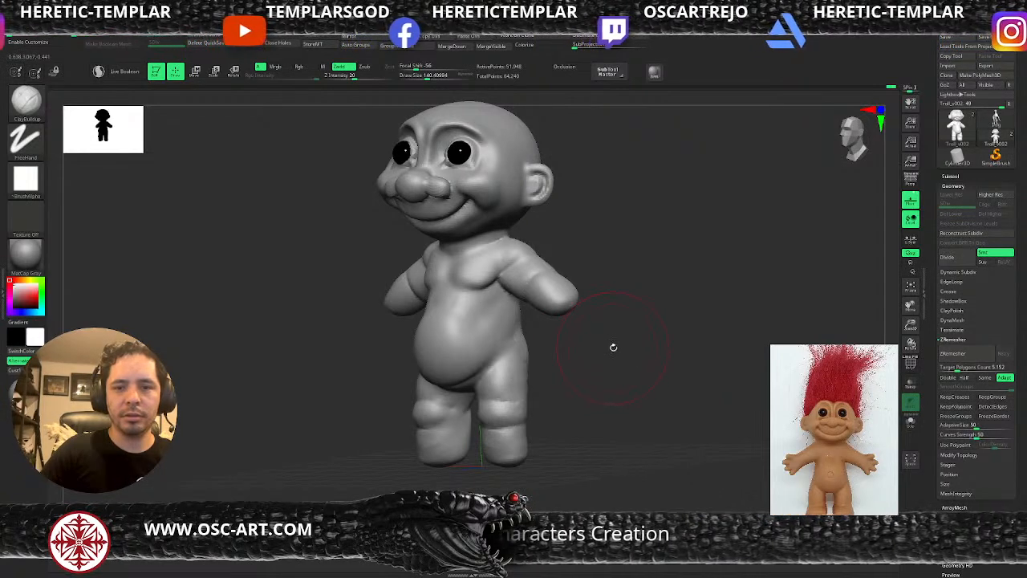
mouse_move(618, 344)
left_mouse_down()
mouse_move(569, 356)
mouse_move(624, 310)
mouse_move(623, 362)
left_mouse_up()
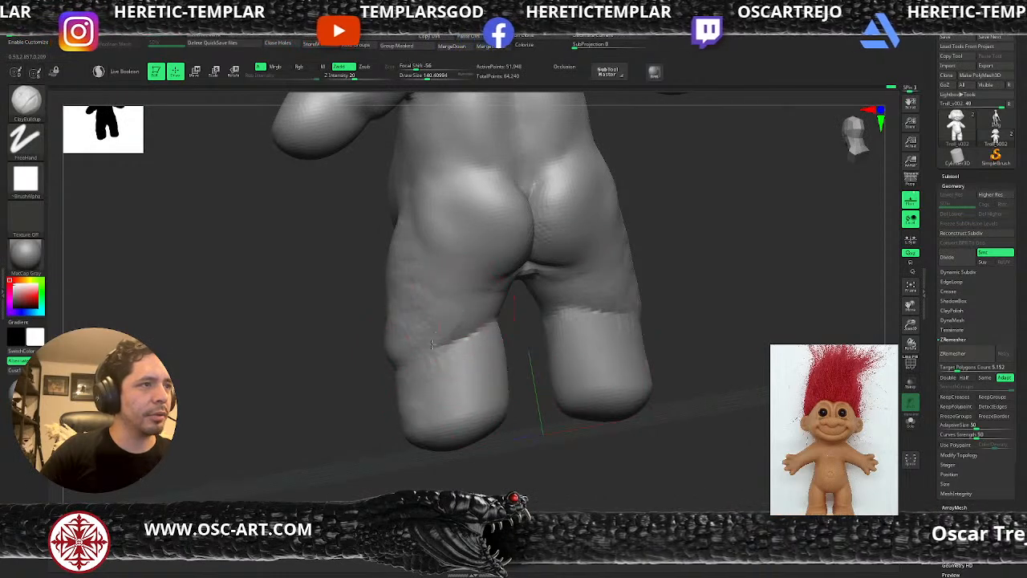
key("b")
key("d")
key("s")
left_click_drag(439, 330, 428, 351)
mouse_move(480, 318)
left_mouse_down()
mouse_move(477, 337)
mouse_move(451, 318)
left_mouse_up()
Fill the backs of the knees with ClayBuildup at a draw size of about 154 and smooth them
key("b")
key("c")
key("b")
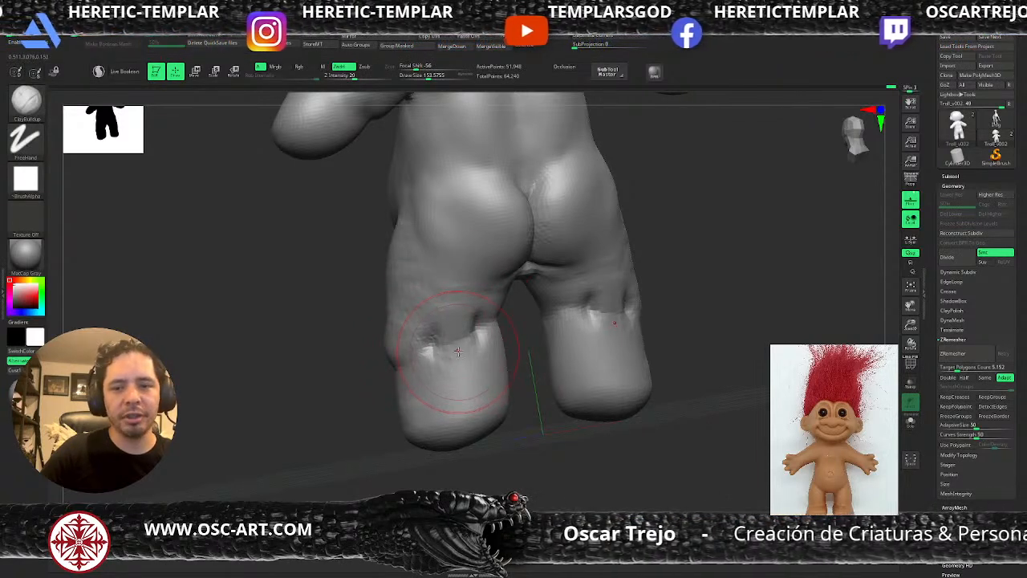
left_click_drag(460, 348, 469, 341)
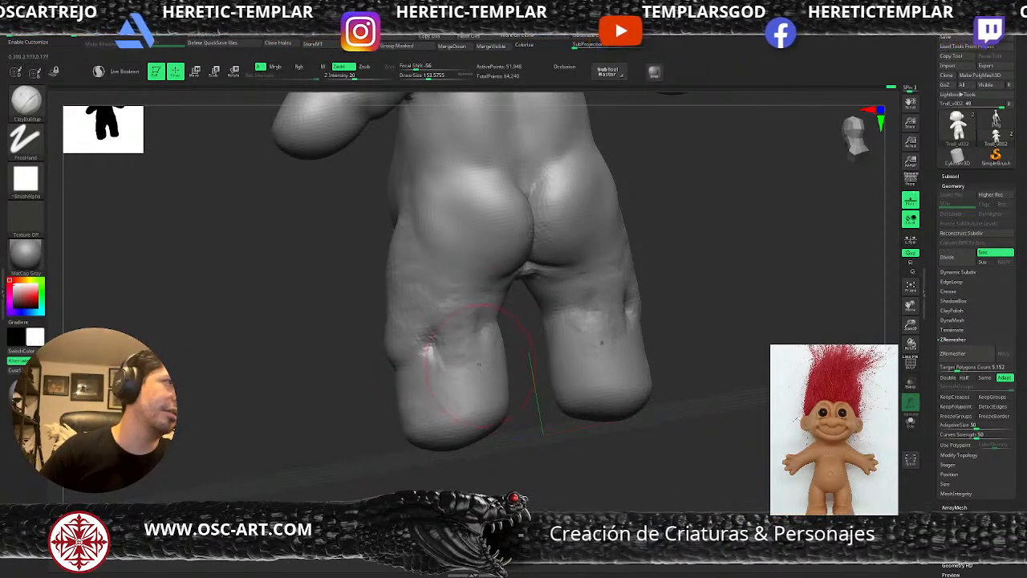
mouse_move(585, 323)
left_mouse_down("shift")
mouse_move(689, 294)
mouse_move(667, 300)
mouse_move(661, 323)
mouse_move(617, 314)
left_mouse_up("shift")
mouse_move(738, 265)
left_mouse_down("alt")
mouse_move(725, 260)
mouse_move(769, 303)
mouse_move(725, 279)
mouse_move(801, 291)
left_mouse_up("alt")
Build up the back and side of the thigh and calf with ClayBuildup at draw size 112 and smooth them
left_click_drag(724, 300, 771, 301)
key("b")
key("c")
key("l")
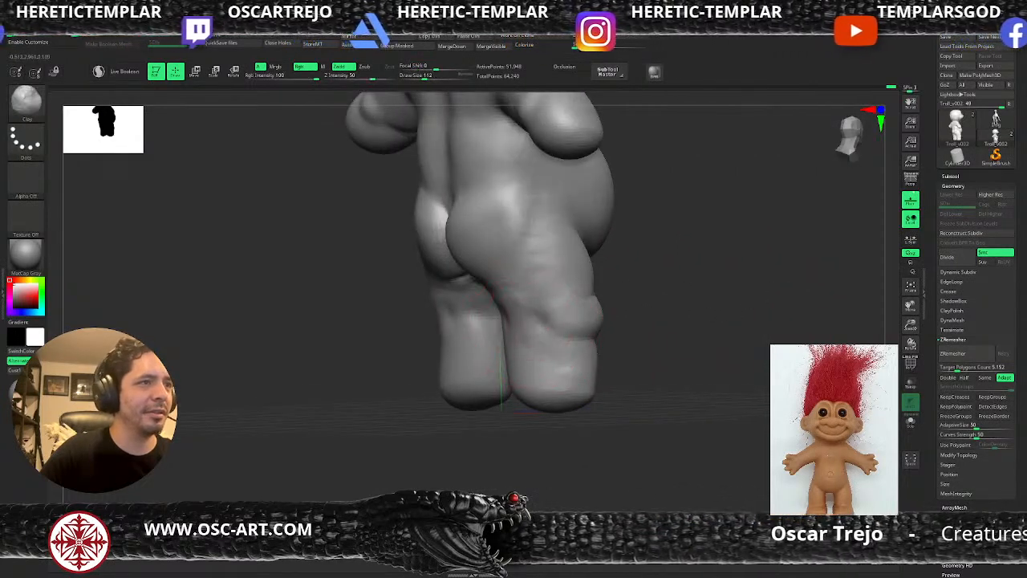
key("ctrl")
left_click_drag(514, 283, 506, 299)
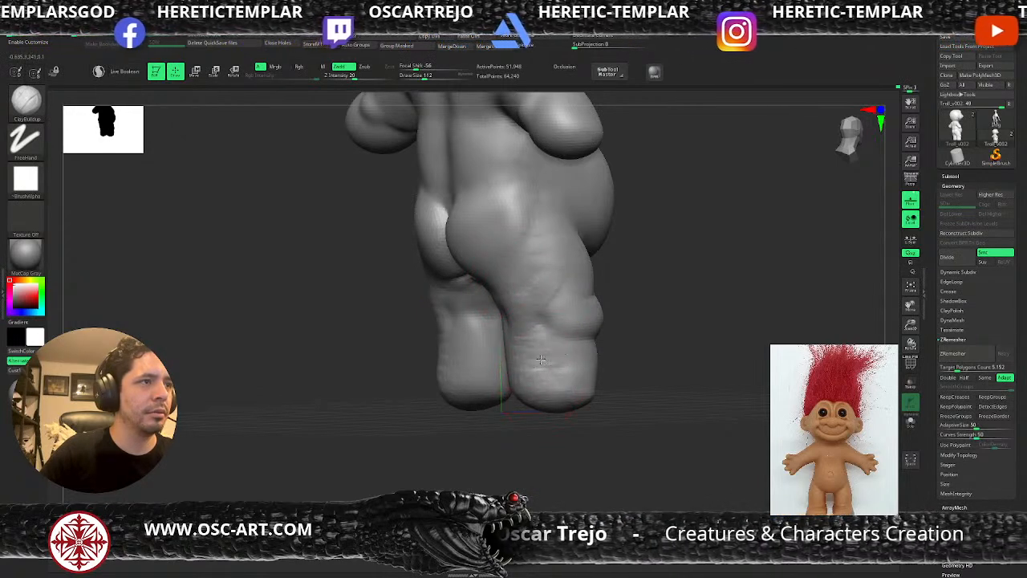
left_click_drag(624, 355, 585, 354)
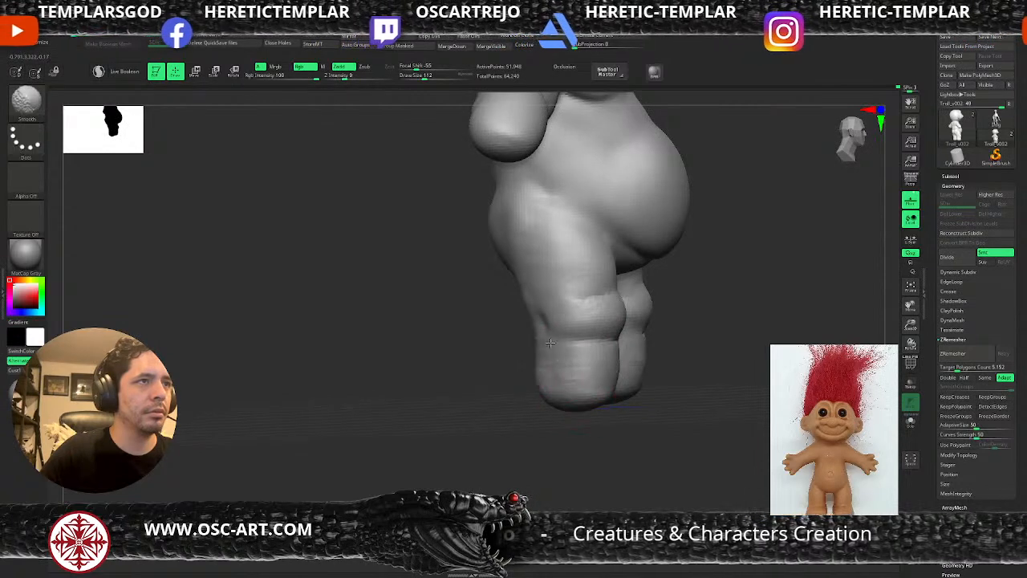
Blend the hip fold between belly and thigh with ClayBuildup at a draw size of about 136
left_click_drag(682, 237, 685, 294, "alt")
key("b")
key("s")
key("t")
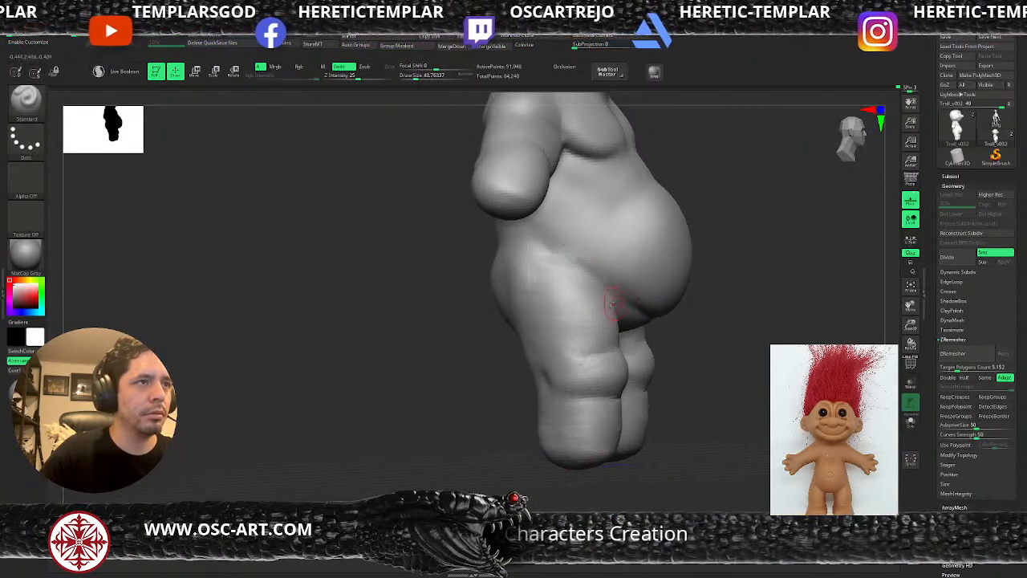
key("b")
key("c")
key("b")
mouse_move(597, 299)
left_mouse_down()
mouse_move(614, 302)
mouse_move(585, 309)
left_mouse_up()
mouse_move(713, 315)
left_mouse_down("alt")
mouse_move(714, 284)
mouse_move(591, 356)
left_mouse_up("alt")
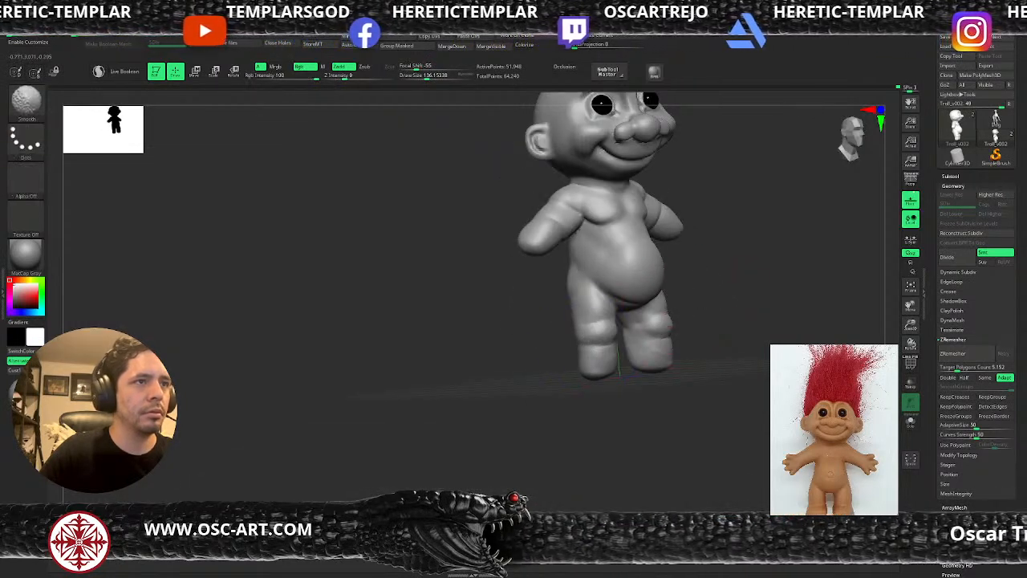
Smooth the knees and the outer sides of the lower legs at a draw size of about 136
mouse_move(738, 339)
left_mouse_down("alt")
mouse_move(716, 308)
mouse_move(725, 310)
mouse_move(707, 313)
left_mouse_up("alt")
mouse_move(706, 313)
left_mouse_down("alt")
mouse_move(747, 356)
mouse_move(709, 277)
mouse_move(749, 318)
left_mouse_up("alt")
key("b")
key("c")
key("l")
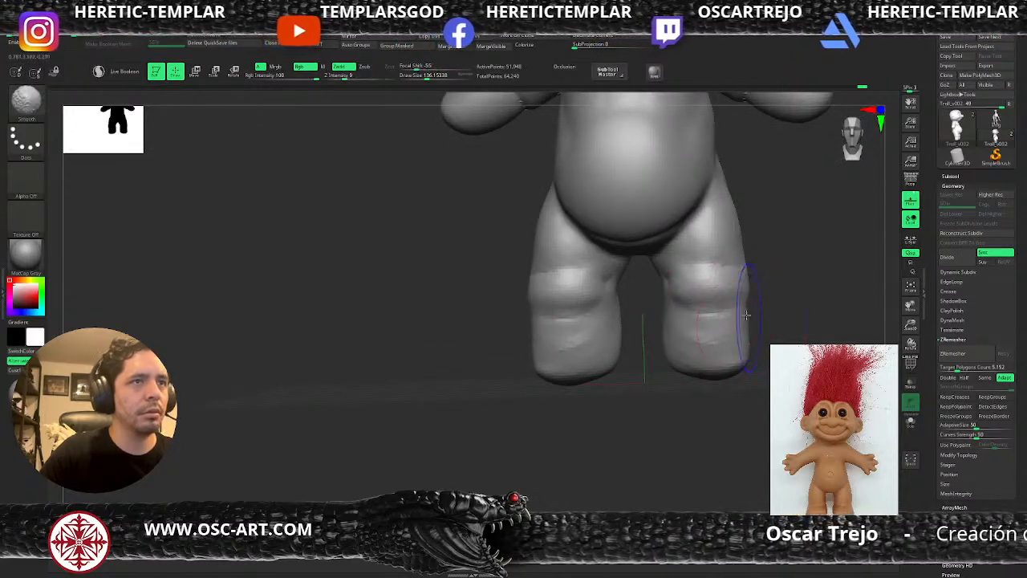
key("f")
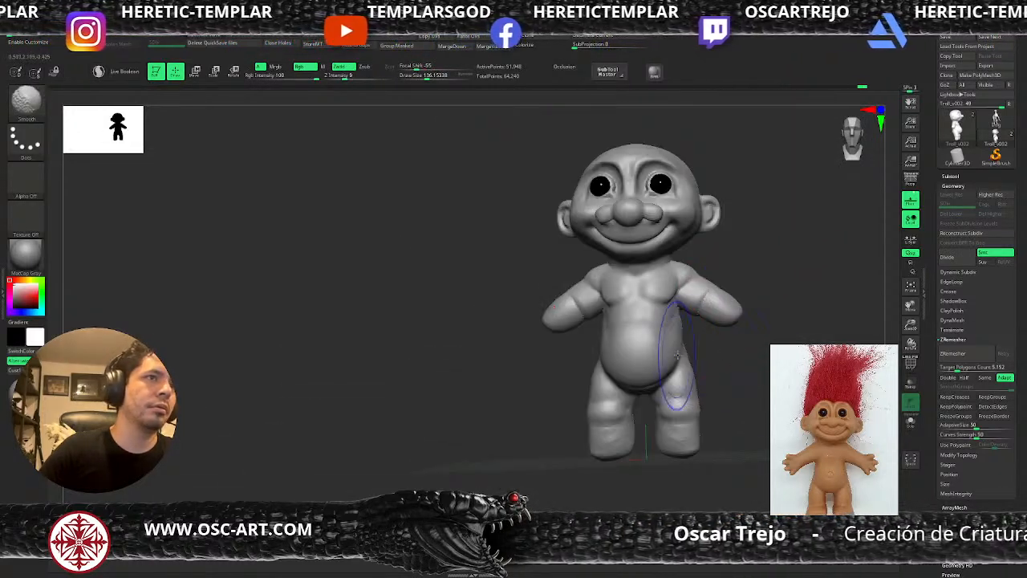
Carve a small horizontal navel low on the belly with DamStandard at a draw size of about 39 and soften it
left_click_drag(745, 282, 710, 326, "alt")
mouse_move(736, 214)
left_mouse_down("alt")
mouse_move(722, 274)
mouse_move(698, 254)
mouse_move(752, 317)
mouse_move(713, 304)
mouse_move(678, 221)
mouse_move(692, 188)
left_mouse_up("alt")
key("s")
left_click(691, 283)
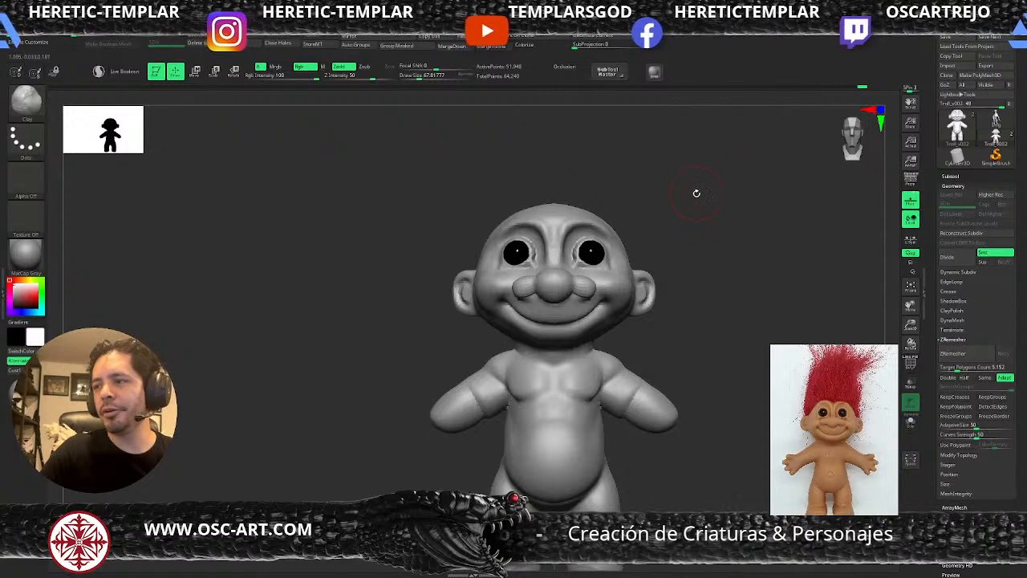
mouse_move(692, 391)
left_mouse_down("alt")
mouse_move(764, 236)
mouse_move(697, 281)
left_mouse_up("alt")
key("b")
key("d")
key("s")
key("s")
left_click(536, 340)
left_click_drag(526, 340, 519, 342)
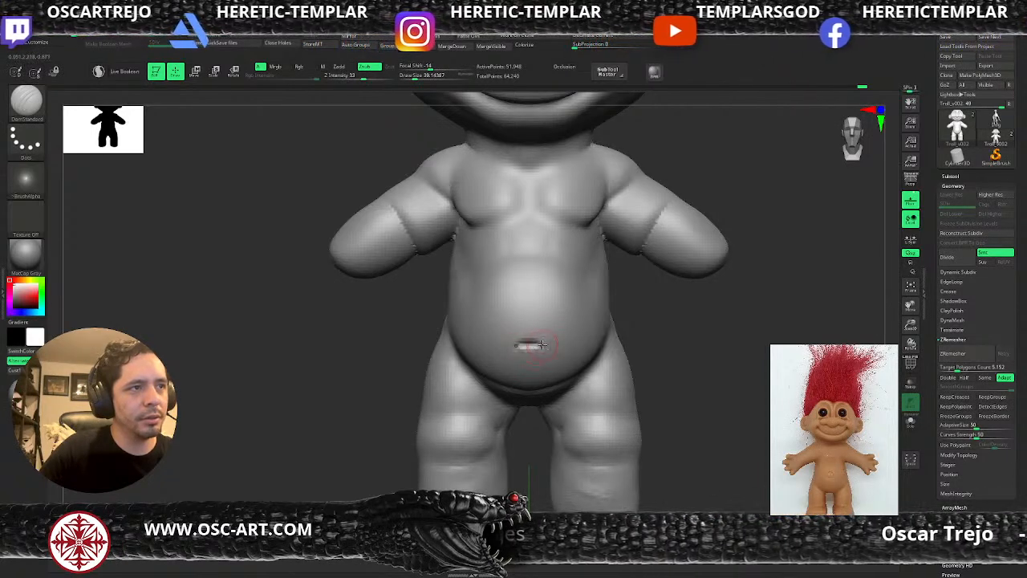
left_click_drag(536, 345, 530, 350, "shift")
left_click_drag(721, 345, 641, 315, "alt")
mouse_move(732, 268)
left_mouse_down()
mouse_move(711, 265)
mouse_move(718, 339)
mouse_move(668, 334)
left_mouse_up()
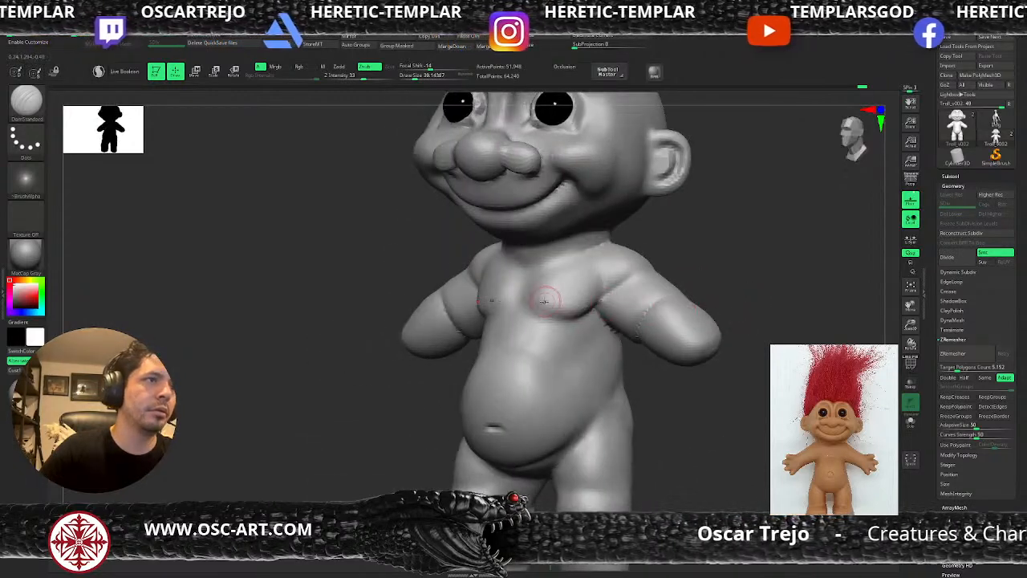
Flatten the chest muscles with TrimDynamic at a draw size of about 104 and smooth them
key("b")
key("t")
key("d")
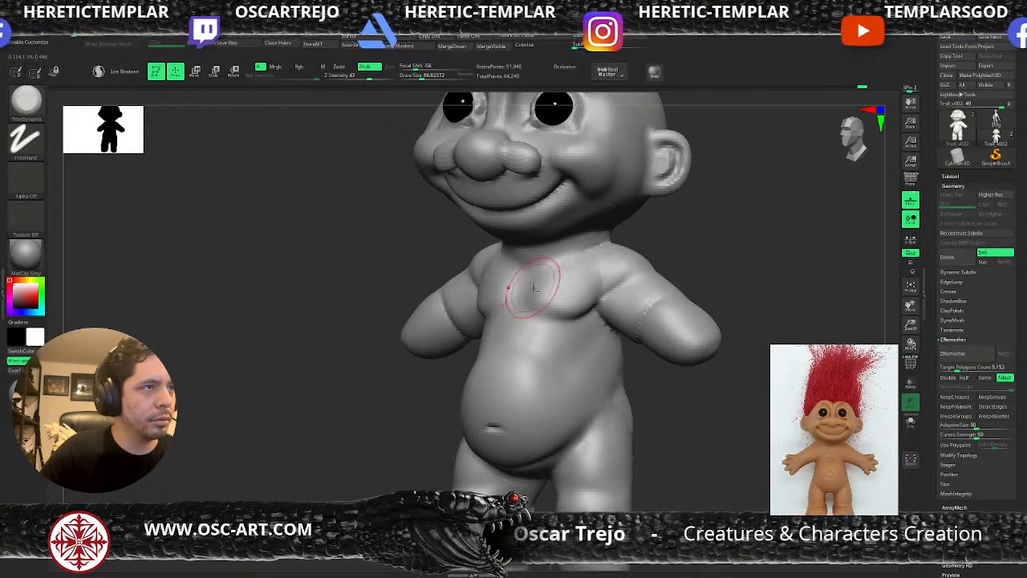
key("]")
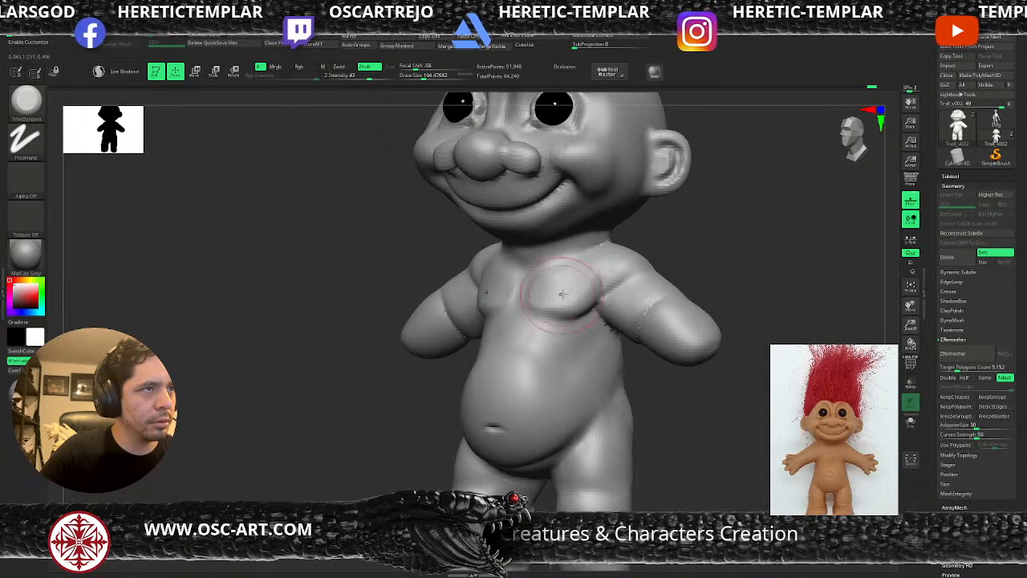
key("s")
left_click_drag(546, 300, 542, 300)
left_click_drag(541, 296, 534, 302, "shift")
mouse_move(729, 294)
left_mouse_down("alt")
mouse_move(734, 249)
mouse_move(674, 272)
left_mouse_up("alt")
Plane the lower chest and upper belly with TrimDynamic at a draw size of about 76 and smooth the arm seams
key("b")
key("t")
key("d")
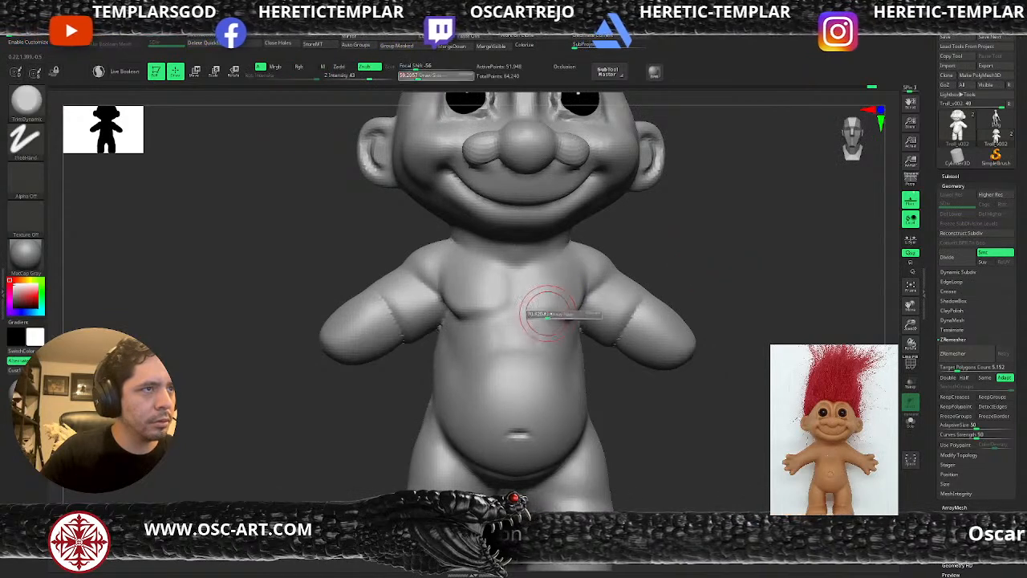
key("s")
mouse_move(543, 313)
left_mouse_down()
mouse_move(560, 311)
mouse_move(546, 291)
mouse_move(550, 301)
left_mouse_up()
left_click_drag(768, 292, 730, 284, "alt")
left_click_drag(731, 284, 732, 320, "shift")
left_click_drag(632, 328, 623, 343, "shift")
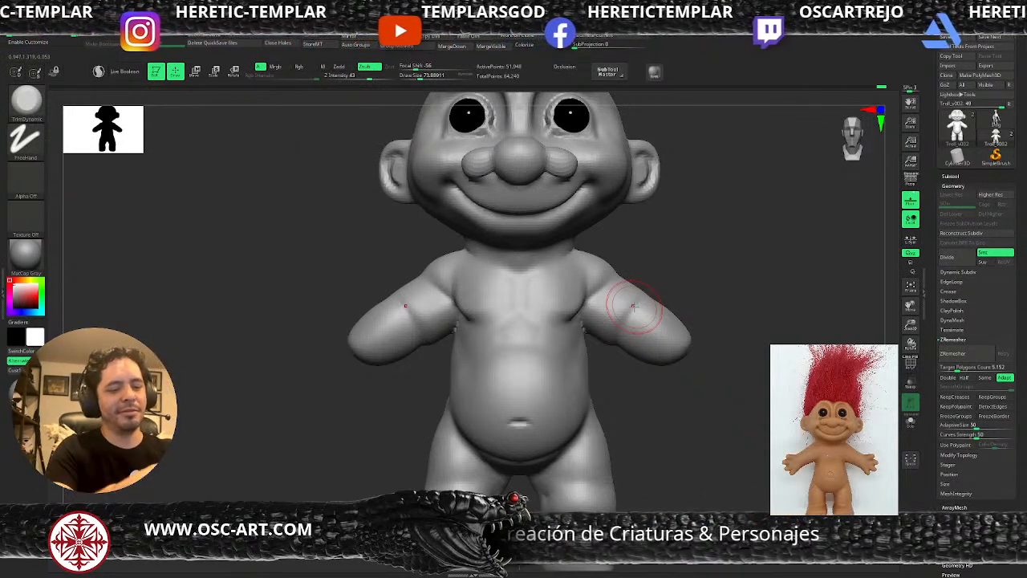
left_click_drag(665, 244, 664, 285, "alt")
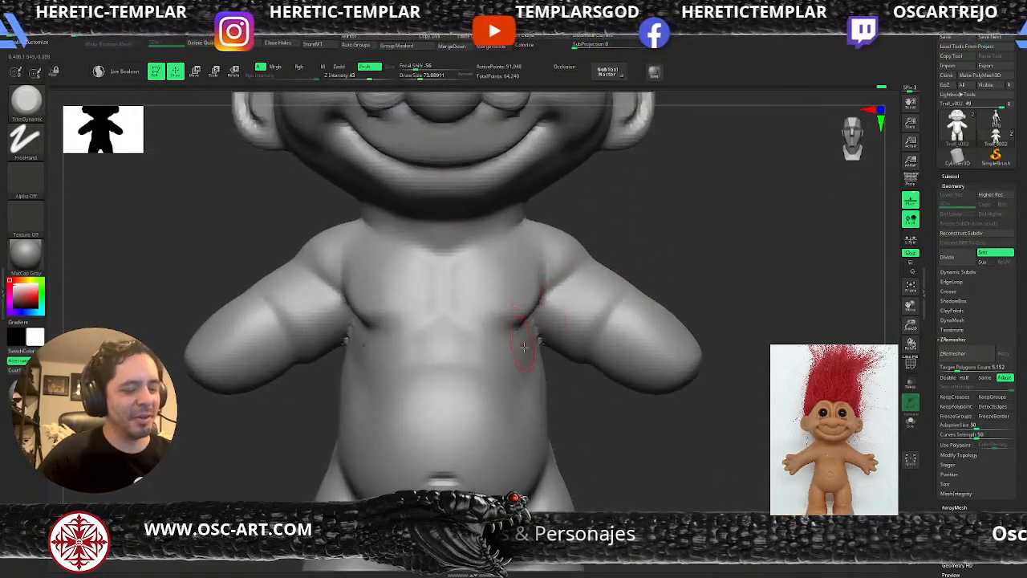
Undo the arm seam smoothing and define the armpit crease from below with DamStandard at a draw size of about 76
key("b")
key("d")
key("s")
key("ctrl+z")
key("ctrl")
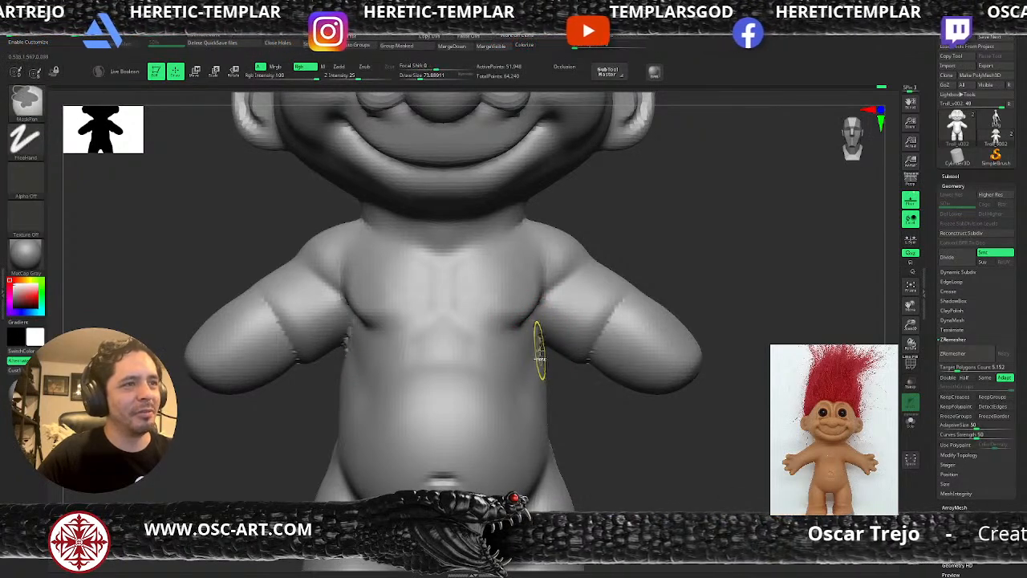
key("ctrl+shift")
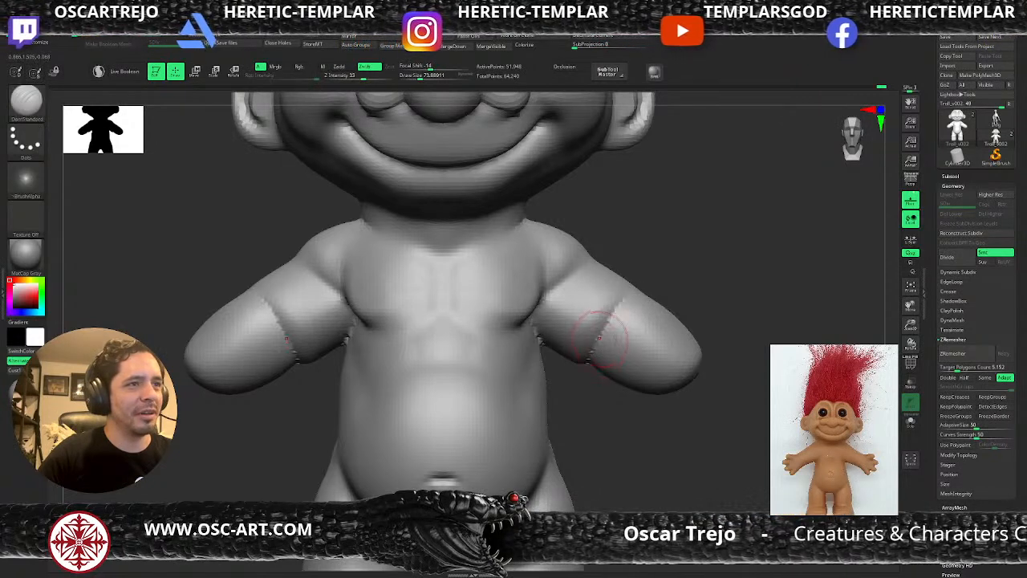
left_click_drag(654, 272, 593, 282)
mouse_move(699, 273)
left_mouse_down()
mouse_move(647, 311)
mouse_move(687, 291)
mouse_move(637, 288)
left_mouse_up()
left_click_drag(594, 341, 546, 378)
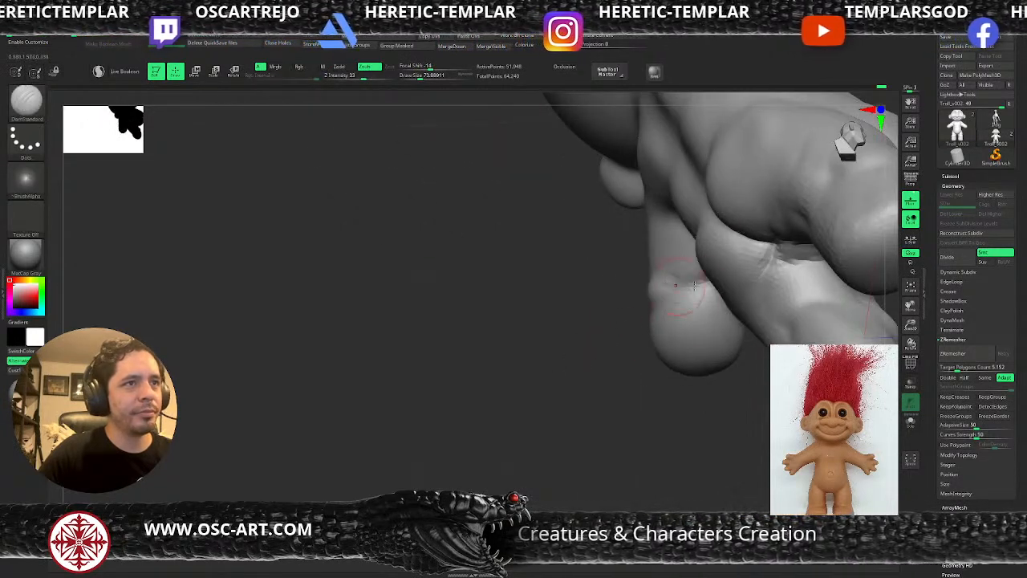
left_click_drag(750, 366, 712, 248)
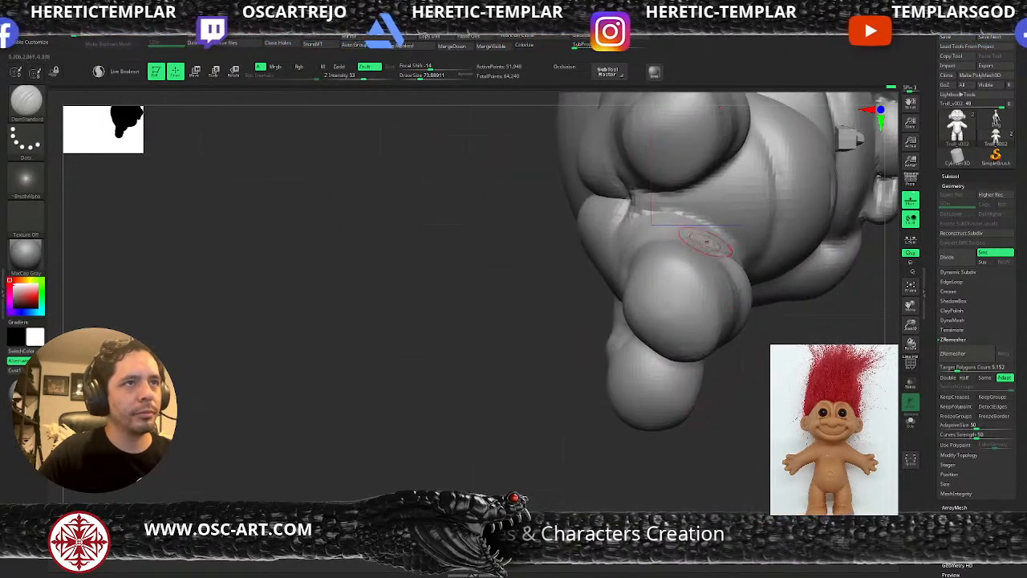
mouse_move(646, 211)
left_mouse_down()
mouse_move(689, 211)
mouse_move(668, 212)
left_mouse_up()
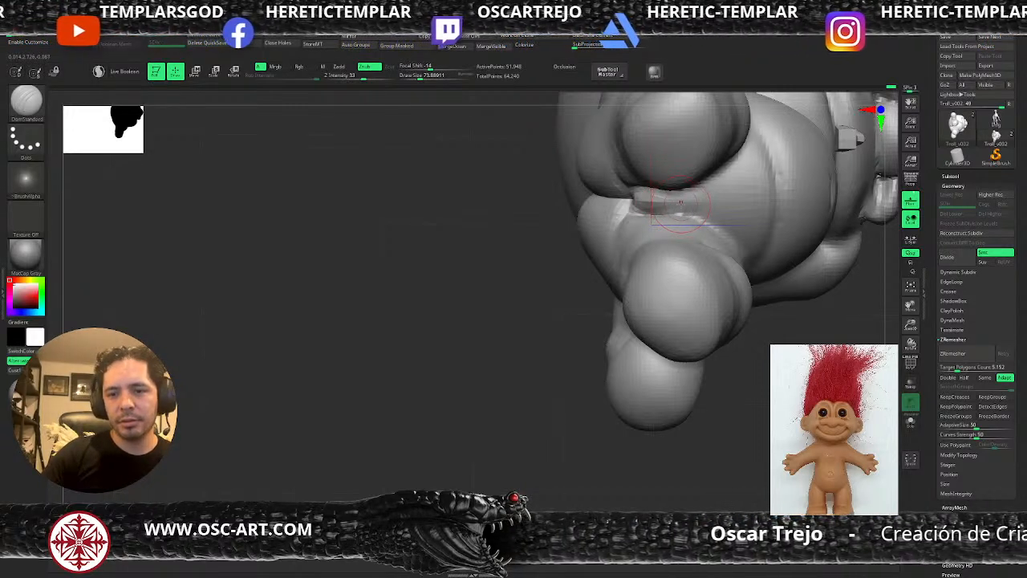
Fill the outer hip and back of the thigh with ClayBuildup at a draw size of about 107 and smooth the strokes
left_click_drag(508, 287, 546, 287)
left_click_drag(626, 289, 640, 289, "shift")
key("b")
key("c")
key("b")
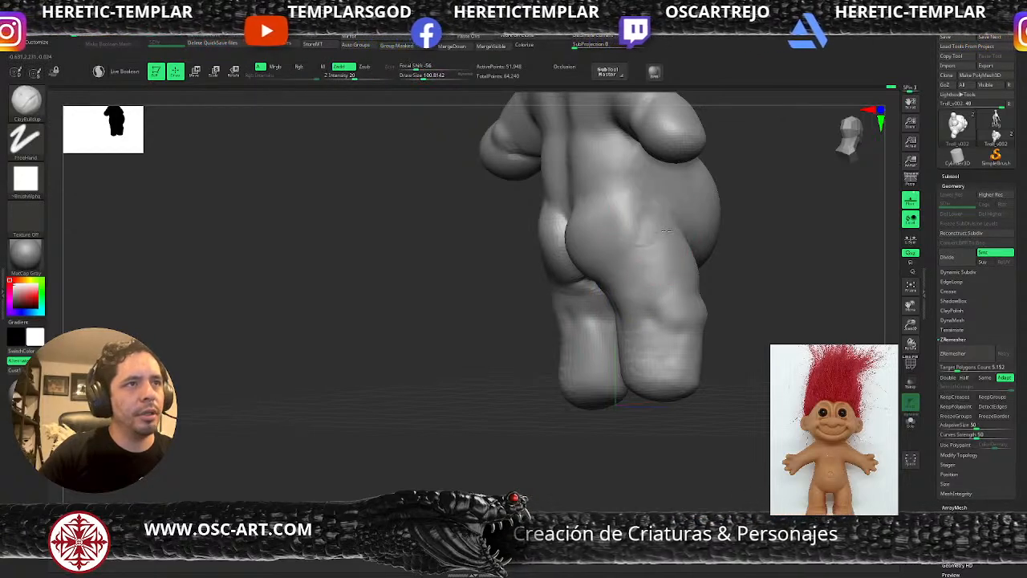
left_click_drag(651, 234, 655, 247)
left_click_drag(631, 210, 640, 251)
left_click_drag(648, 285, 660, 296)
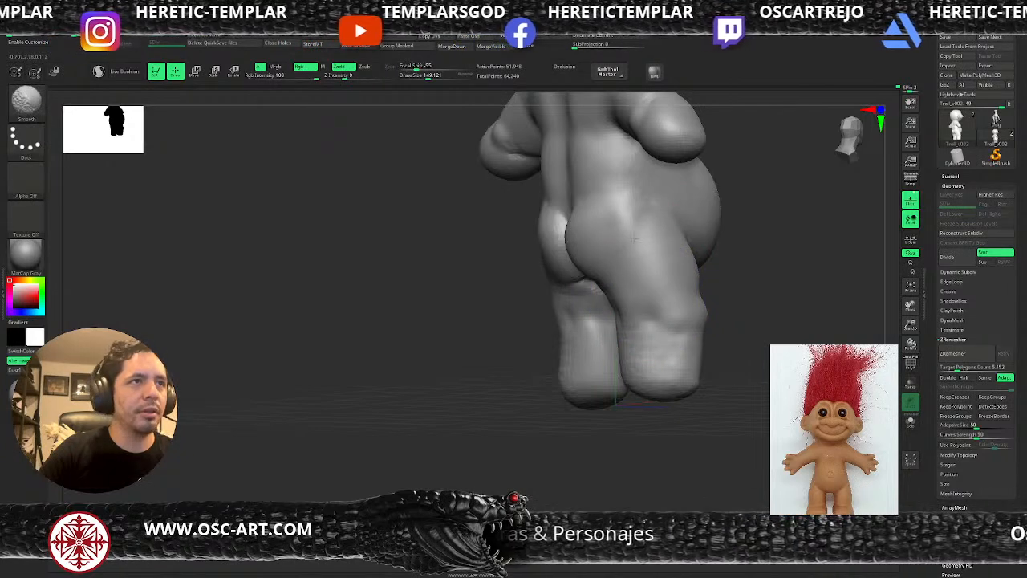
Carve the horizontal creases under both buttocks with DamStandard at a draw size of about 107
mouse_move(430, 316)
left_mouse_down()
mouse_move(487, 319)
mouse_move(755, 262)
mouse_move(738, 246)
mouse_move(731, 315)
left_mouse_up()
key("b")
key("d")
key("s")
key("s")
key("s")
left_click_drag(592, 274, 571, 275)
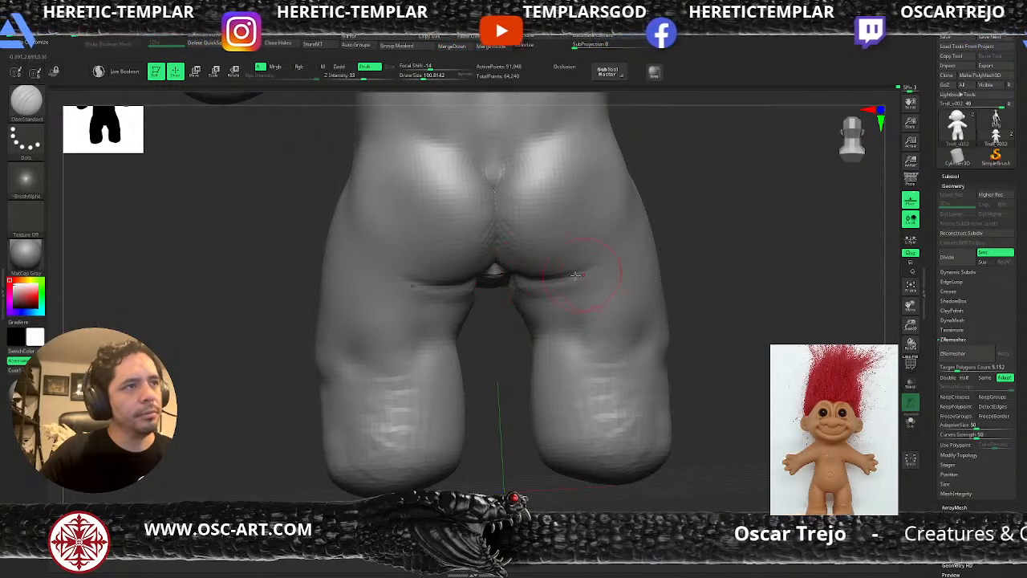
Fill the upper back of the thighs just below the buttock creases with ClayBuildup and smooth them
key("b")
key("c")
key("b")
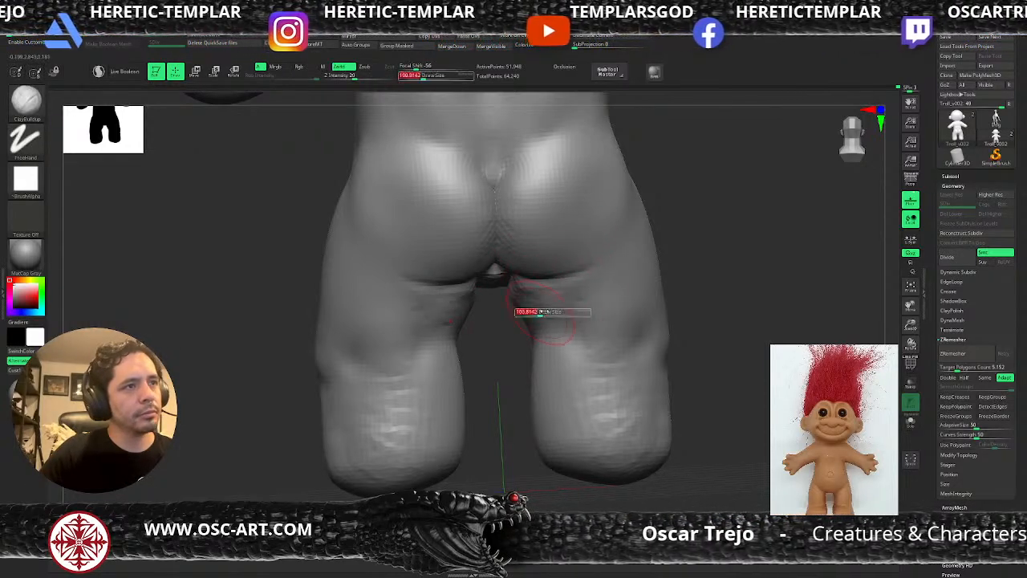
key("shift")
mouse_move(811, 269)
left_mouse_down()
mouse_move(776, 276)
mouse_move(762, 301)
mouse_move(856, 310)
left_mouse_up()
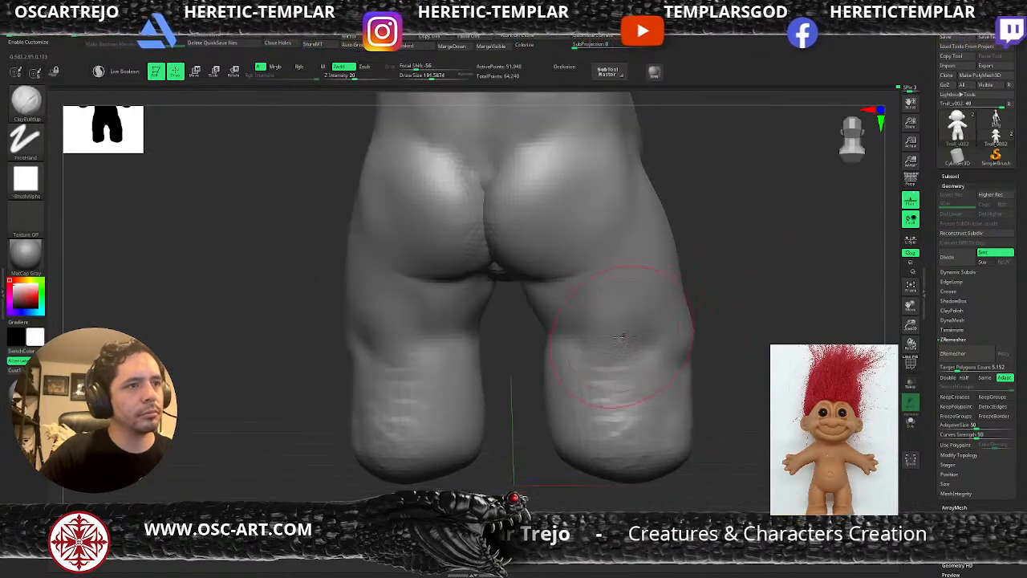
Smooth the rough clay strokes on the backs of the lower legs
left_click_drag(805, 332, 790, 301, "alt")
left_click_drag(585, 379, 613, 390, "shift")
left_click_drag(771, 353, 759, 325, "alt")
mouse_move(758, 326)
left_mouse_down()
mouse_move(727, 344)
mouse_move(737, 344)
mouse_move(740, 381)
left_mouse_up()
key("s")
key("s")
mouse_move(624, 386)
left_mouse_down()
mouse_move(596, 386)
mouse_move(624, 386)
mouse_move(615, 392)
left_mouse_up()
left_click_drag(703, 383, 688, 345, "alt")
mouse_move(811, 342)
left_mouse_down()
mouse_move(747, 345)
mouse_move(803, 323)
mouse_move(782, 325)
mouse_move(778, 310)
mouse_move(747, 337)
left_mouse_up()
Sharpen the fold between belly and thigh with DamStandard at a draw size of about 62 and soften it
key("b")
key("d")
key("s")
key("s")
mouse_move(701, 218)
left_mouse_down()
mouse_move(687, 217)
mouse_move(657, 248)
left_mouse_up()
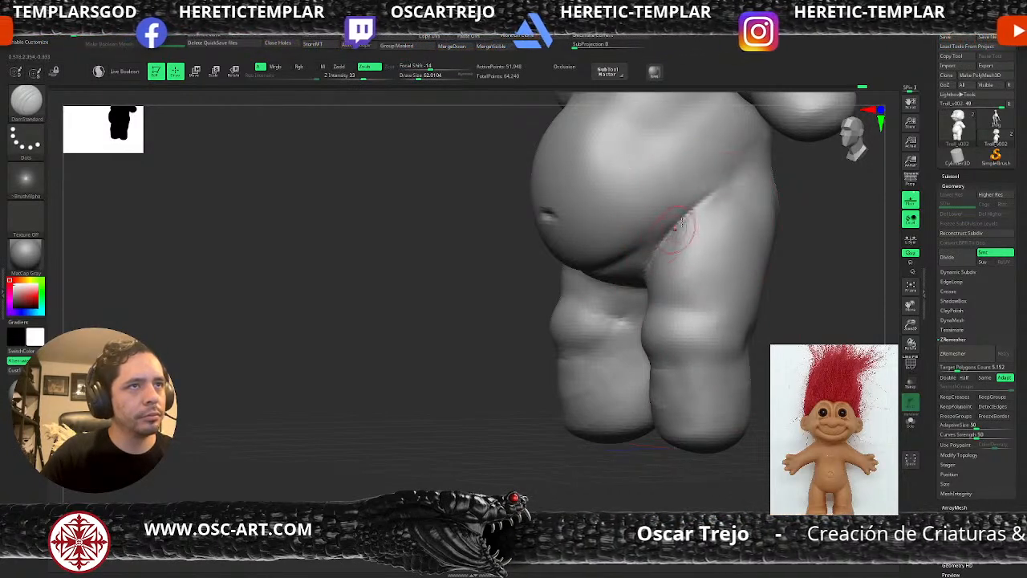
key("shift")
Adjust the outer silhouette of the thighs and knees from the front with the Move brush, reducing its draw size to about 108
mouse_move(514, 349)
left_mouse_down("alt")
mouse_move(532, 323)
mouse_move(643, 301)
left_mouse_up("alt")
left_click_drag(778, 248, 738, 316, "alt")
key("s")
left_click_drag(666, 341, 679, 346)
key("b")
key("m")
key("v")
key("s")
key("s")
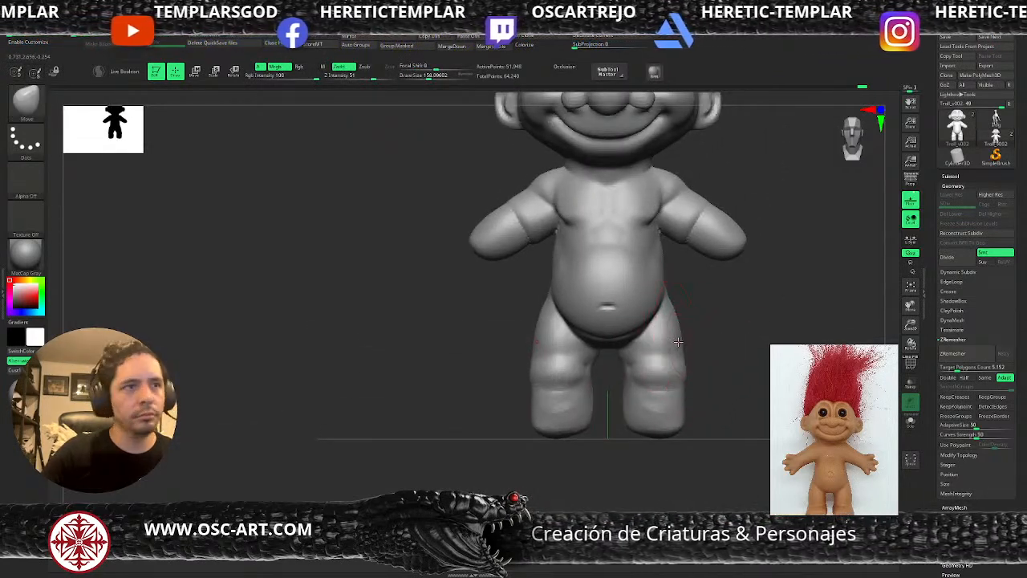
key("bracketleft")
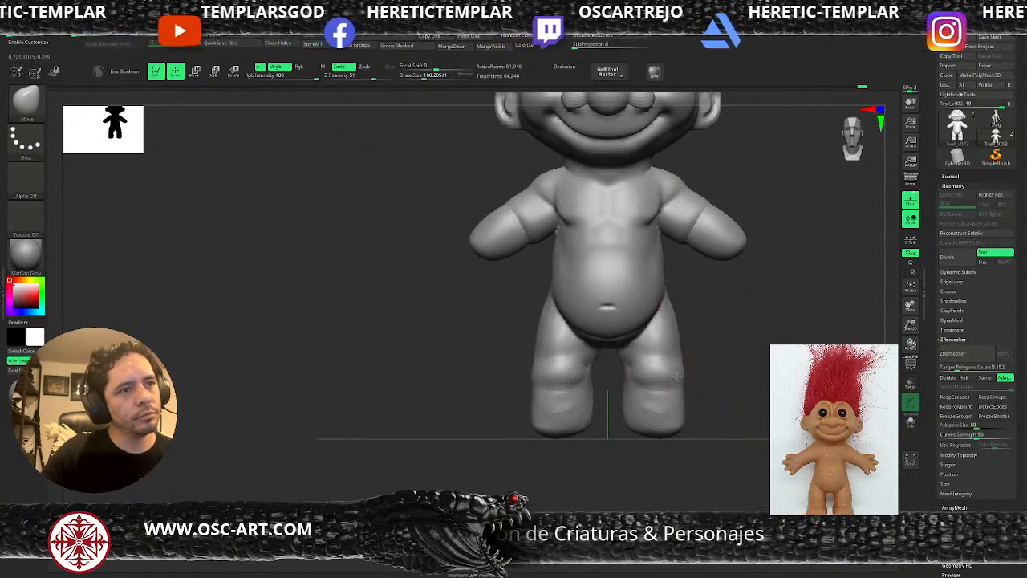
mouse_move(744, 378)
left_mouse_down("alt")
mouse_move(720, 294)
mouse_move(708, 346)
left_mouse_up("alt")
left_click_drag(713, 309, 683, 303)
Add volume to the front of the lower legs with the Standard brush at a draw size of about 83 and smooth them
key("b")
key("c")
key("b")
key("b")
key("s")
key("t")
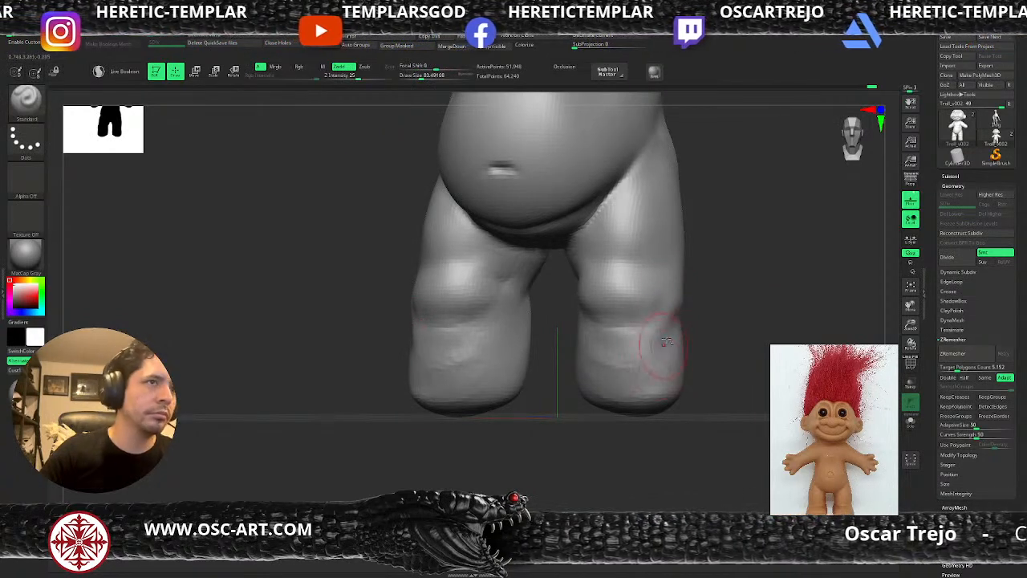
mouse_move(703, 301)
left_mouse_down("shift")
mouse_move(666, 305)
mouse_move(728, 278)
mouse_move(701, 295)
mouse_move(732, 280)
mouse_move(738, 319)
mouse_move(743, 287)
mouse_move(745, 341)
left_mouse_up("shift")
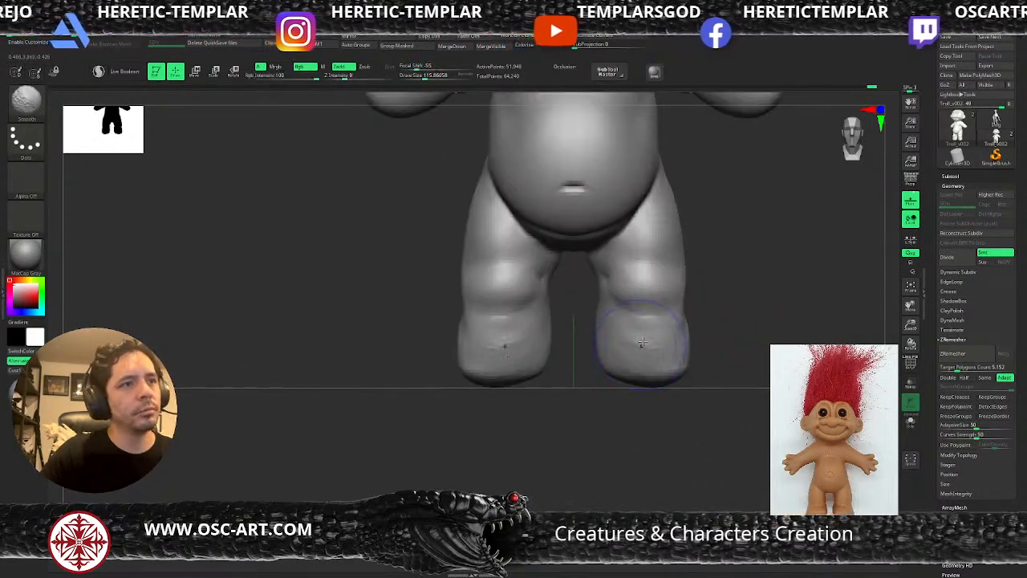
left_click_drag(640, 348, 637, 346, "shift")
Refine the inner sides of the knees with a smaller Standard brush and smooth the transitions
key("bracketleft")
key("bracketleft")
key("bracketleft")
key("bracketleft")
key("bracketleft")
key("bracketleft")
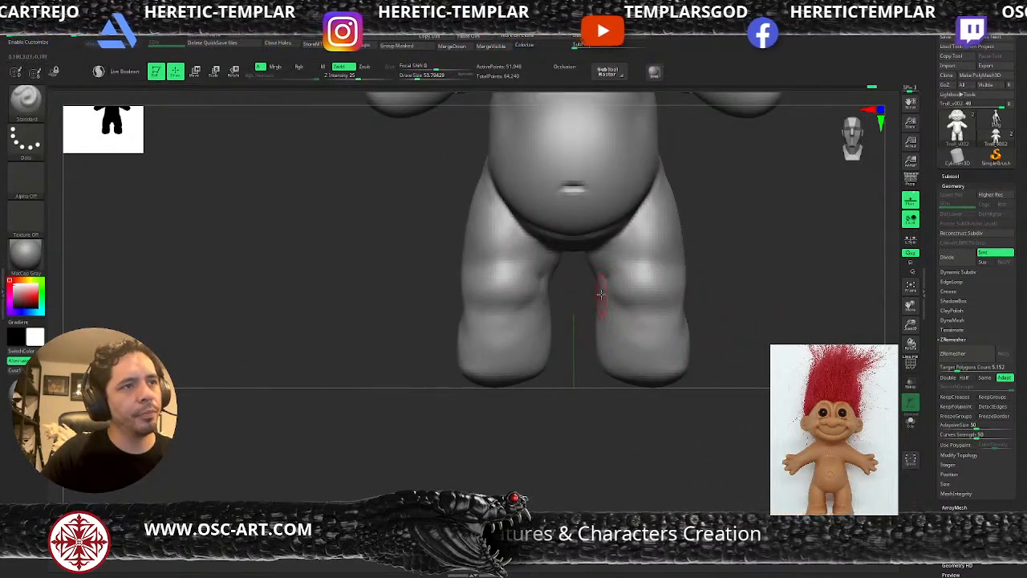
key("shift")
mouse_move(739, 338)
left_mouse_down("alt")
mouse_move(725, 297)
mouse_move(731, 341)
left_mouse_up("alt")
Fill the shins with the Clay brush at a draw size of about 154 and smooth the shins and knees at draw size 112
key("bracketright")
key("bracketright")
key("bracketright")
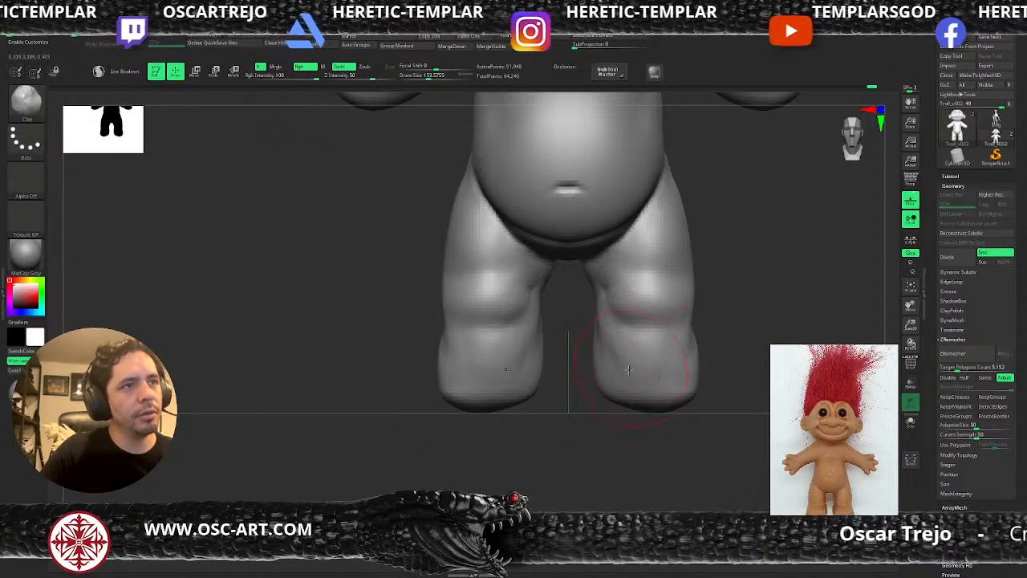
key("shift")
key("s")
mouse_move(641, 301)
left_mouse_down()
mouse_move(631, 314)
mouse_move(660, 313)
mouse_move(651, 296)
mouse_move(665, 301)
left_mouse_up()
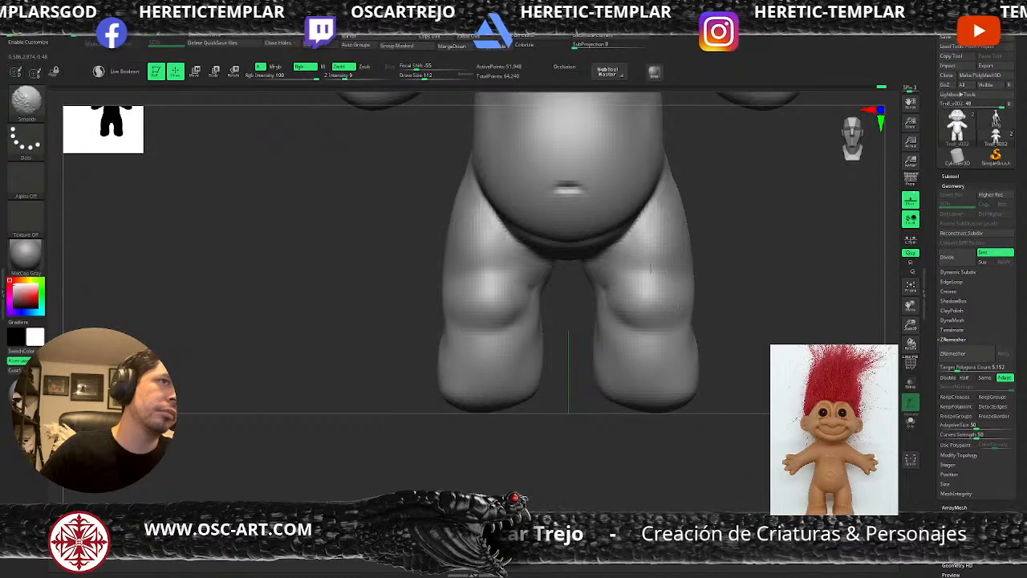
mouse_move(784, 244)
left_mouse_down("alt")
mouse_move(770, 241)
mouse_move(745, 264)
mouse_move(739, 305)
mouse_move(738, 286)
mouse_move(724, 309)
mouse_move(757, 343)
mouse_move(759, 330)
left_mouse_up("alt")
left_click_drag(447, 356, 524, 356)
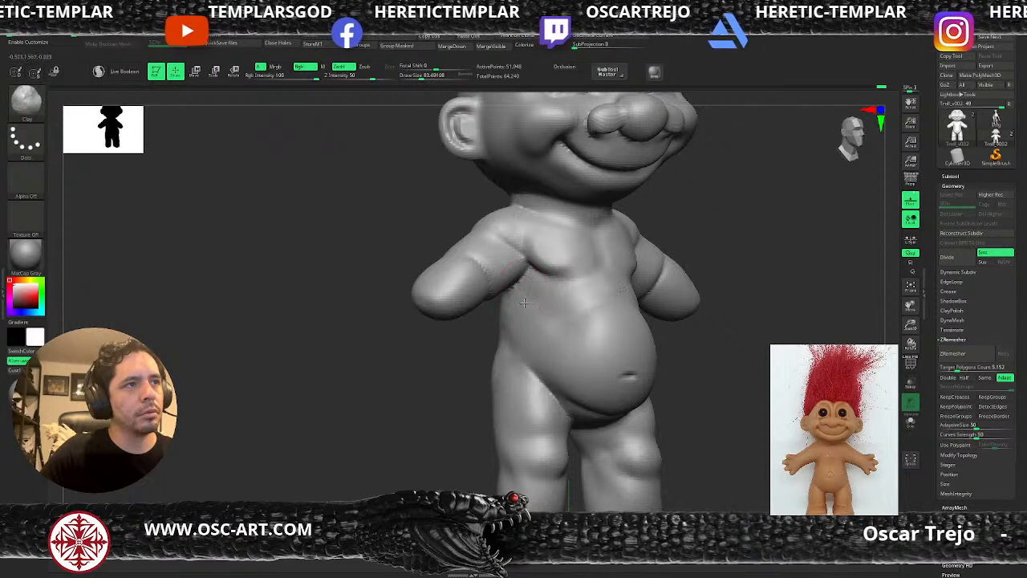
key("f")
left_click_drag(413, 351, 463, 339)
left_click_drag(729, 238, 689, 281, "alt")
left_click_drag(702, 245, 644, 305, "alt")
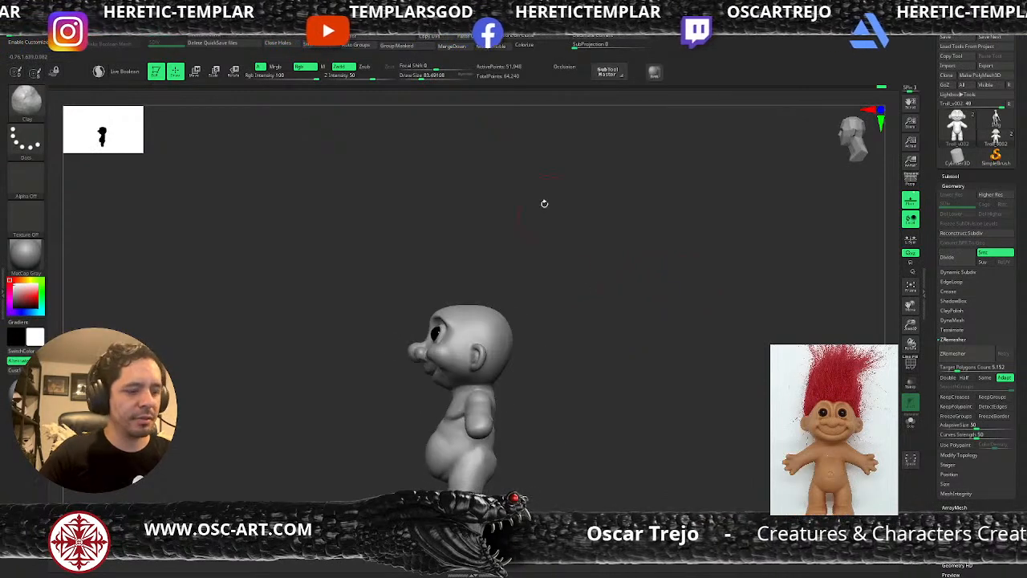
Try to insert a sphere for the hair at the head with the IMM Primitives brush
key("b")
key("i")
key("p")
left_click(315, 99)
left_click_drag(508, 231, 443, 247)
mouse_move(519, 304)
left_mouse_down("shift")
mouse_move(569, 310)
mouse_move(546, 298)
left_mouse_up("shift")
key("b")
key("m")
key("v")
key("b")
key("i")
key("p")
key("Down")
left_click(473, 346)
mouse_move(560, 269)
left_mouse_down()
mouse_move(572, 267)
mouse_move(564, 294)
left_mouse_up()
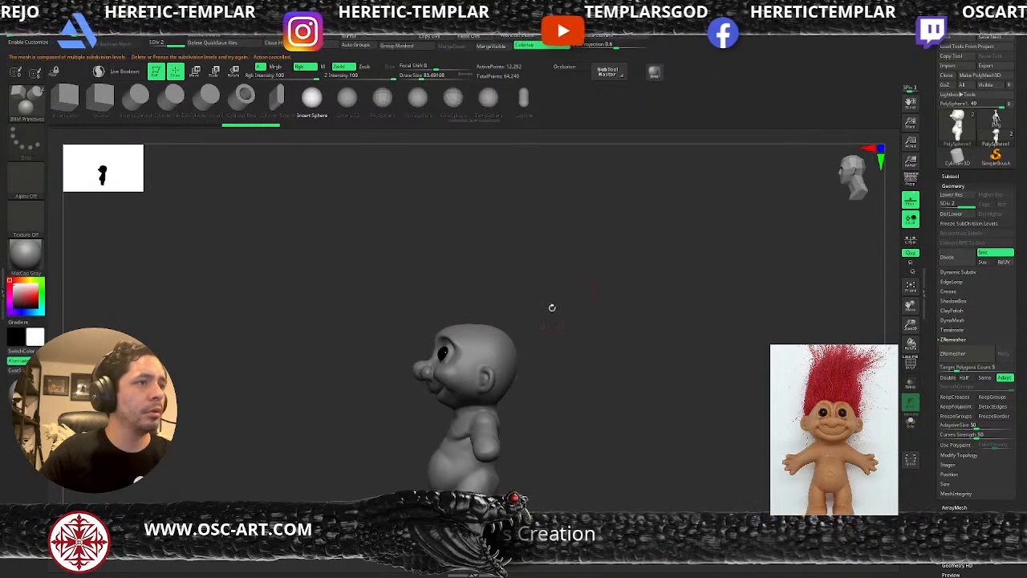
Append a Sphere3D as a new subtool and place it over the top of the head as the hair base
key("b")
key("m")
key("v")
left_click(968, 176)
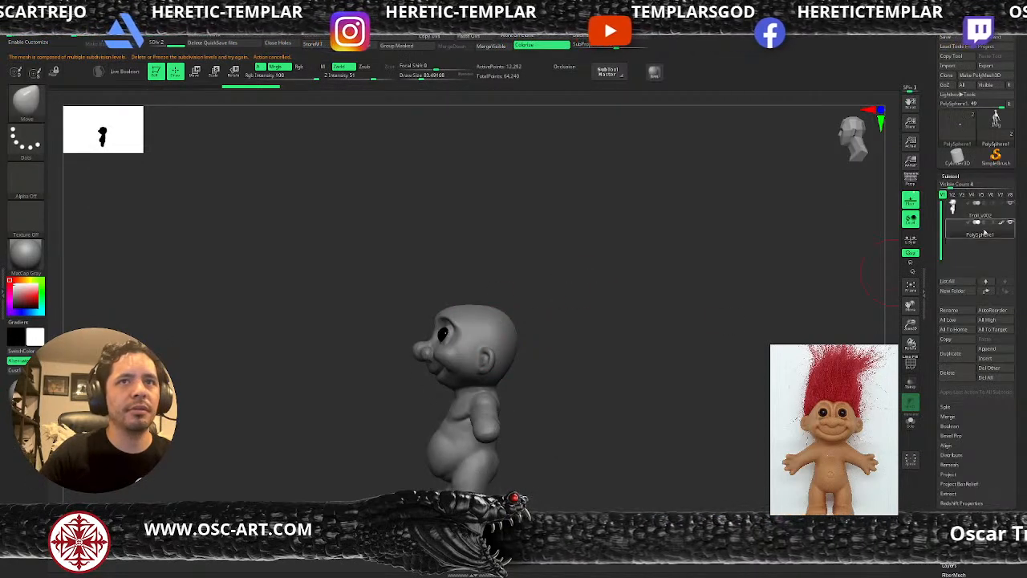
left_click(986, 360)
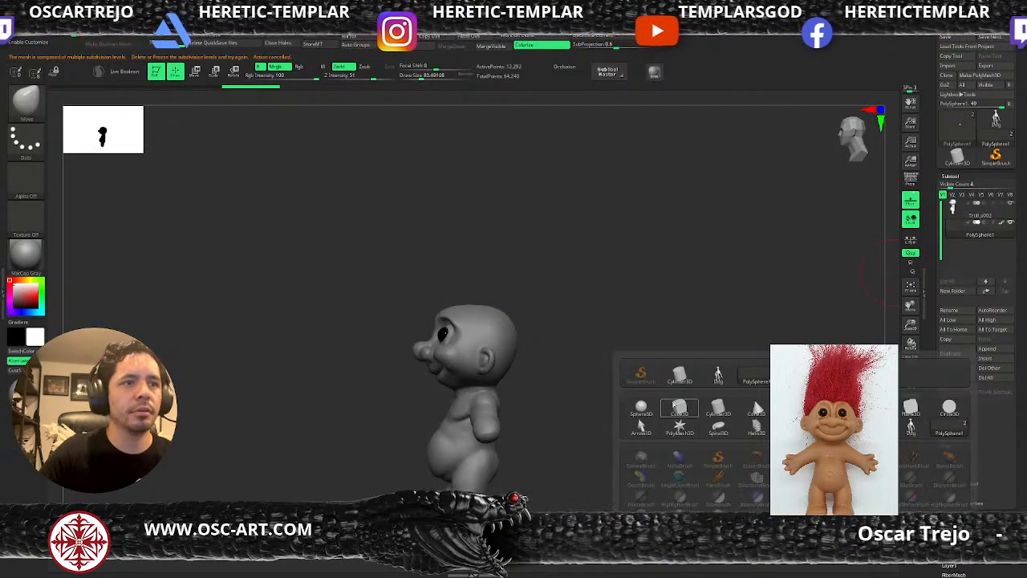
left_click(640, 407)
left_click_drag(636, 363, 697, 353)
key("w")
mouse_move(433, 301)
left_mouse_down()
mouse_move(434, 244)
mouse_move(434, 263)
mouse_move(468, 292)
mouse_move(501, 286)
mouse_move(486, 282)
left_mouse_up()
key("q")
Stretch the sphere upward into a pointed cone of hair with SnakeHook at a draw size of about 140
key("s")
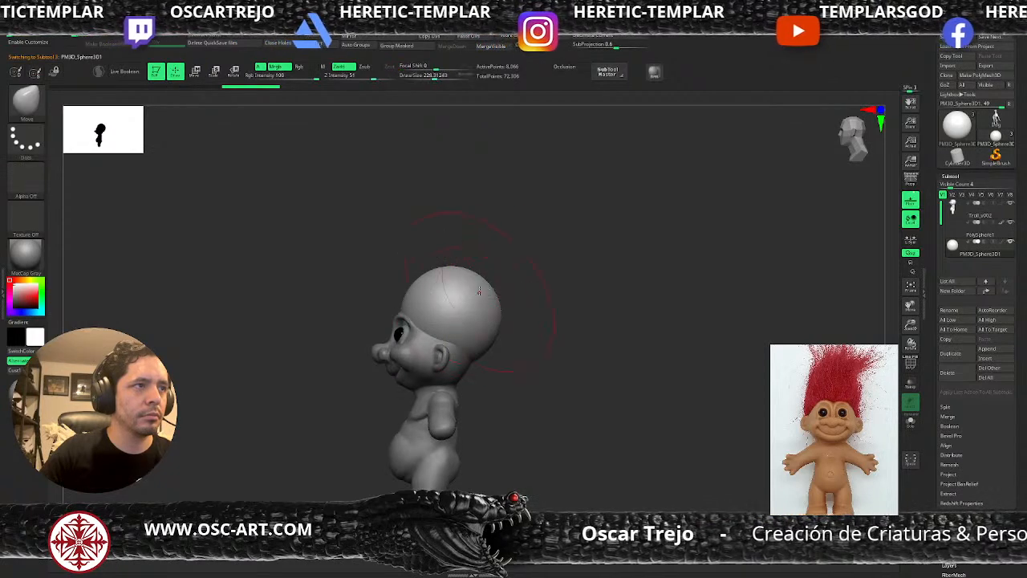
key("b")
key("s")
key("h")
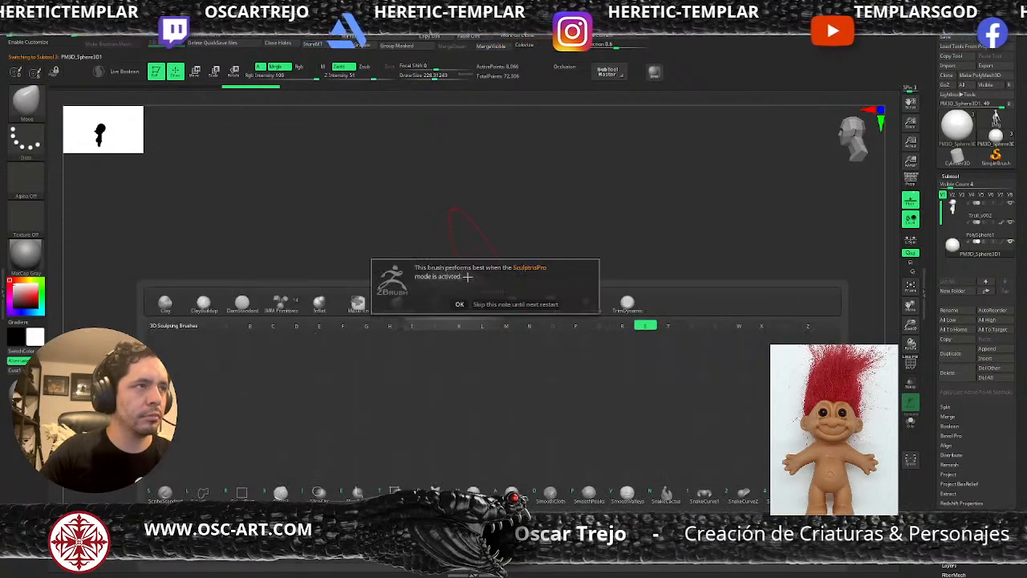
left_click(508, 302)
mouse_move(516, 270)
left_mouse_down("shift")
mouse_move(497, 268)
mouse_move(463, 213)
mouse_move(467, 278)
mouse_move(502, 265)
left_mouse_up("shift")
key("shift+space")
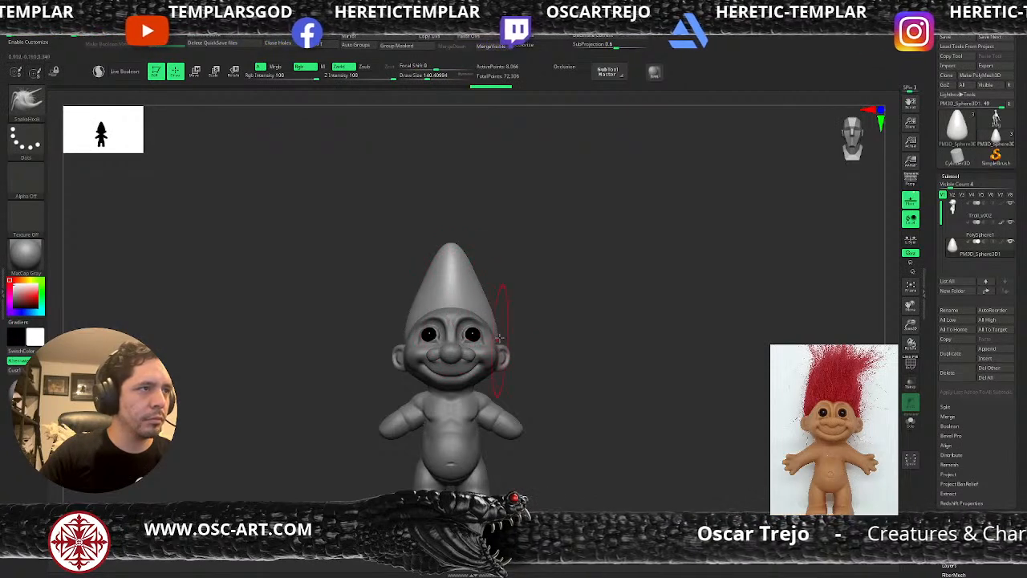
key("s")
mouse_move(460, 259)
left_mouse_down()
mouse_move(454, 247)
mouse_move(440, 256)
left_mouse_up()
Pull spiky strands up from the side and front of the hair cone with SnakeHook at a draw size of about 27
key("s")
key("s")
mouse_move(406, 329)
left_mouse_down()
mouse_move(425, 313)
mouse_move(443, 234)
left_mouse_up()
left_click_drag(478, 235, 516, 235)
left_click_drag(443, 261, 447, 229)
mouse_move(444, 284)
left_mouse_down()
mouse_move(446, 252)
mouse_move(468, 234)
mouse_move(432, 253)
mouse_move(430, 266)
left_mouse_up()
mouse_move(429, 311)
left_mouse_down()
mouse_move(436, 286)
mouse_move(441, 295)
left_mouse_up()
left_click_drag(439, 333, 451, 311)
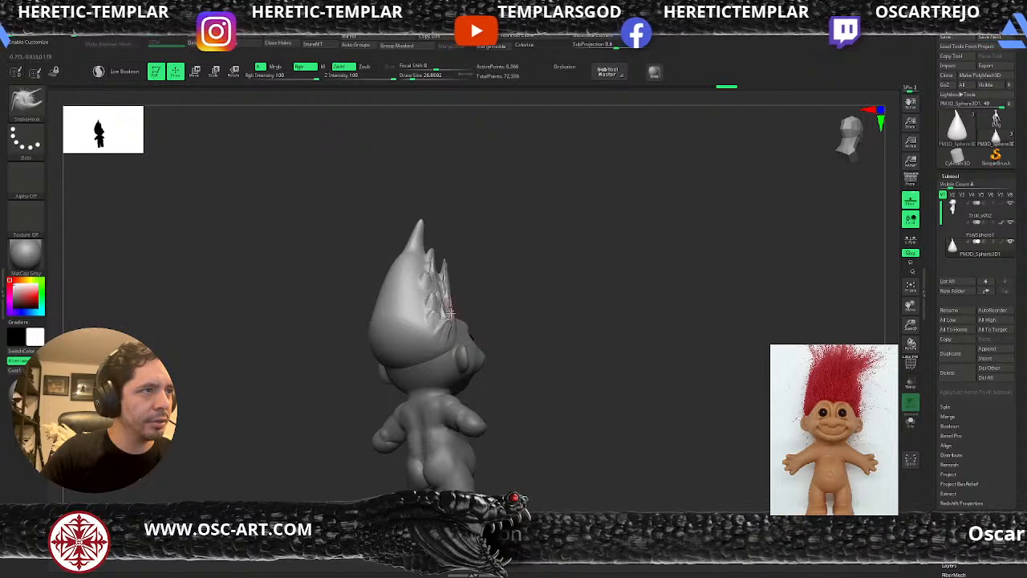
left_click_drag(507, 262, 461, 267)
mouse_move(474, 308)
left_mouse_down()
mouse_move(523, 268)
mouse_move(501, 223)
left_mouse_up()
mouse_move(538, 252)
left_mouse_down()
mouse_move(506, 232)
mouse_move(516, 255)
left_mouse_up()
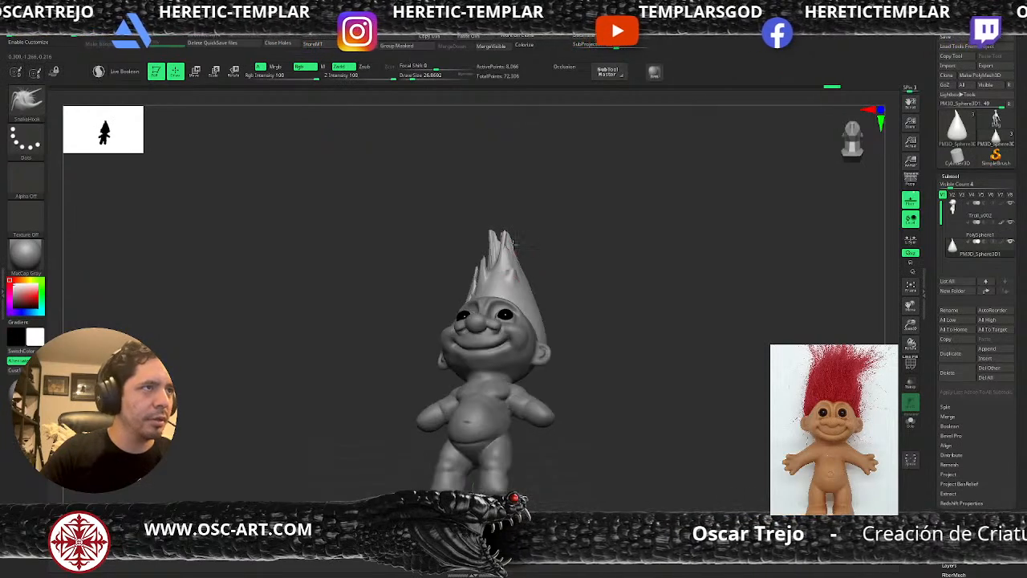
Pull more spiky strands up around the front, sides and back of the hair with SnakeHook at a draw size of about 27
right_click_drag(496, 255, 506, 287)
mouse_move(522, 281)
left_mouse_down()
mouse_move(507, 212)
mouse_move(495, 206)
left_mouse_up()
left_click_drag(500, 294, 488, 256)
left_click_drag(535, 320, 531, 287)
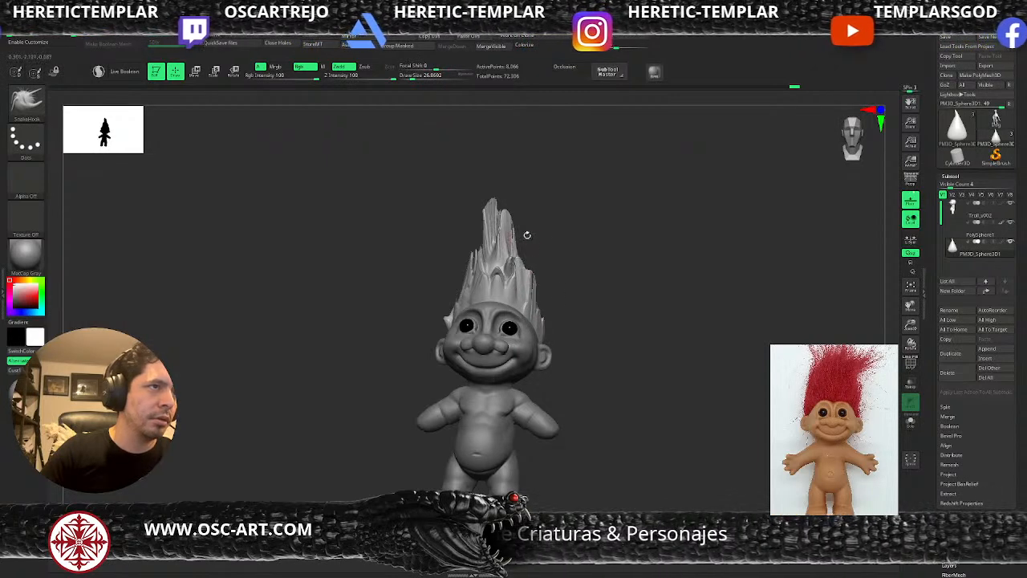
right_click_drag(516, 235, 544, 284)
mouse_move(545, 311)
left_mouse_down()
mouse_move(557, 294)
mouse_move(546, 231)
left_mouse_up()
right_click_drag(590, 284, 552, 276)
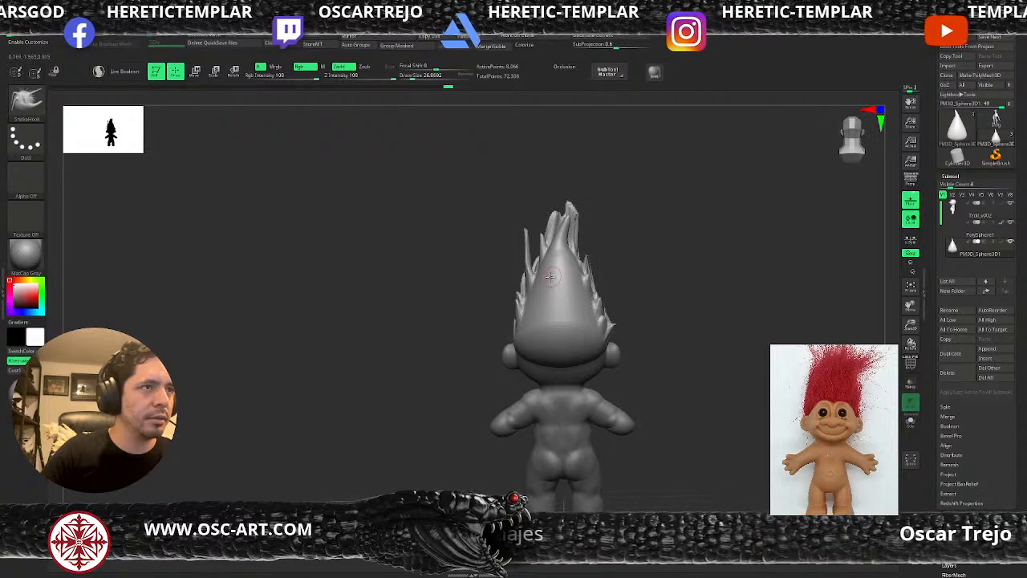
mouse_move(550, 241)
right_mouse_down()
mouse_move(573, 261)
mouse_move(532, 259)
right_mouse_up()
mouse_move(536, 262)
left_mouse_down()
mouse_move(536, 232)
mouse_move(511, 233)
mouse_move(546, 291)
mouse_move(497, 247)
left_mouse_up()
Smooth the rough points on the hair and bend the strand tips at its peak into curved spikes
left_click_drag(459, 321, 464, 314, "shift")
mouse_move(491, 229)
left_mouse_down("shift")
mouse_move(495, 217)
mouse_move(515, 241)
mouse_move(532, 242)
mouse_move(498, 257)
left_mouse_up("shift")
key("[")
key("s")
right_click_drag(472, 247, 497, 245)
left_click_drag(497, 253, 496, 243)
right_click_drag(478, 267, 501, 268)
key("]")
left_click_drag(507, 244, 489, 248)
right_click_drag(510, 291, 491, 289, "shift")
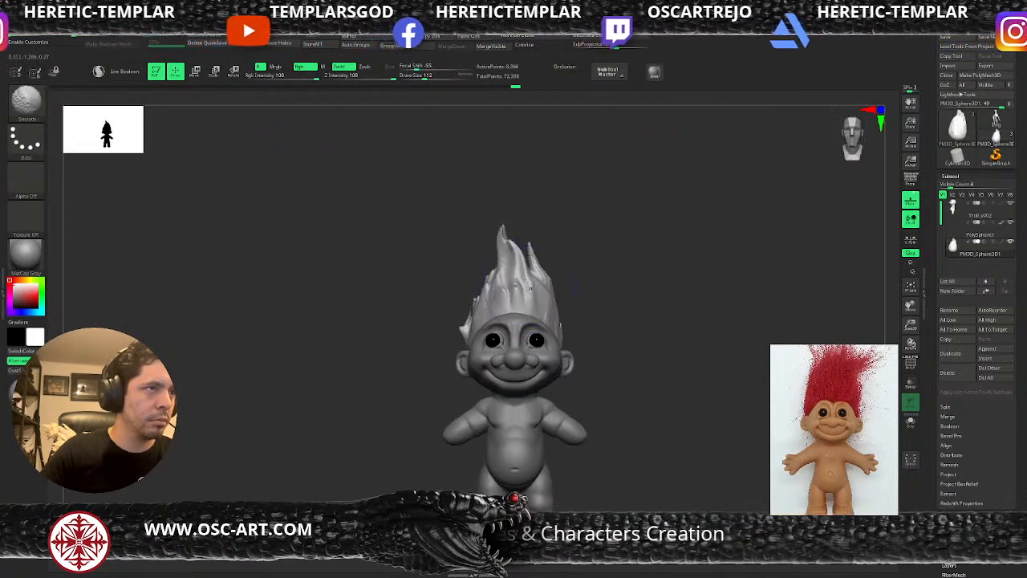
Carve strand grooves with DamStandard at a draw size of about 26 and smooth away the stray spikes beside the forehead
key("b")
key("d")
key("s")
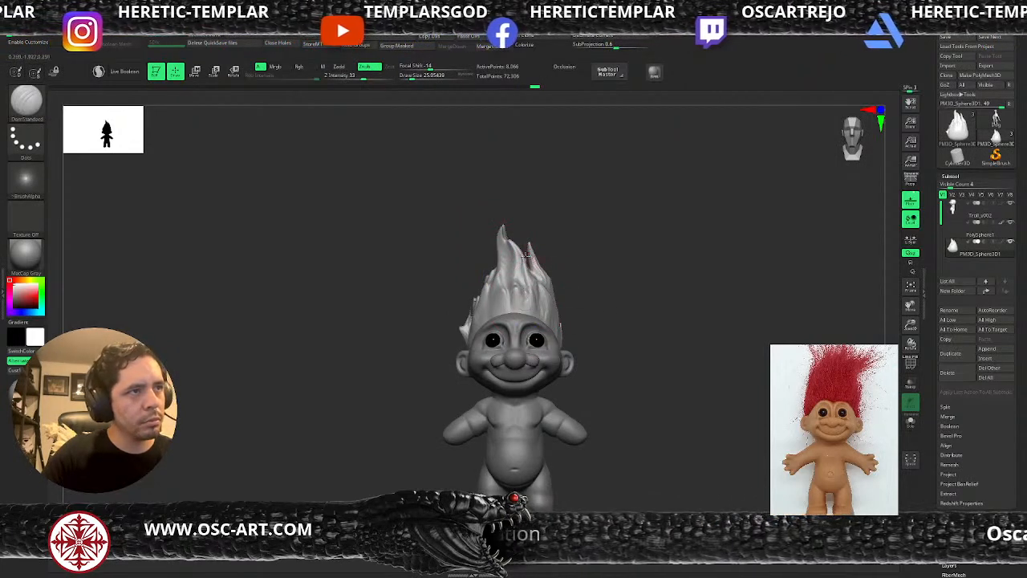
key("shift")
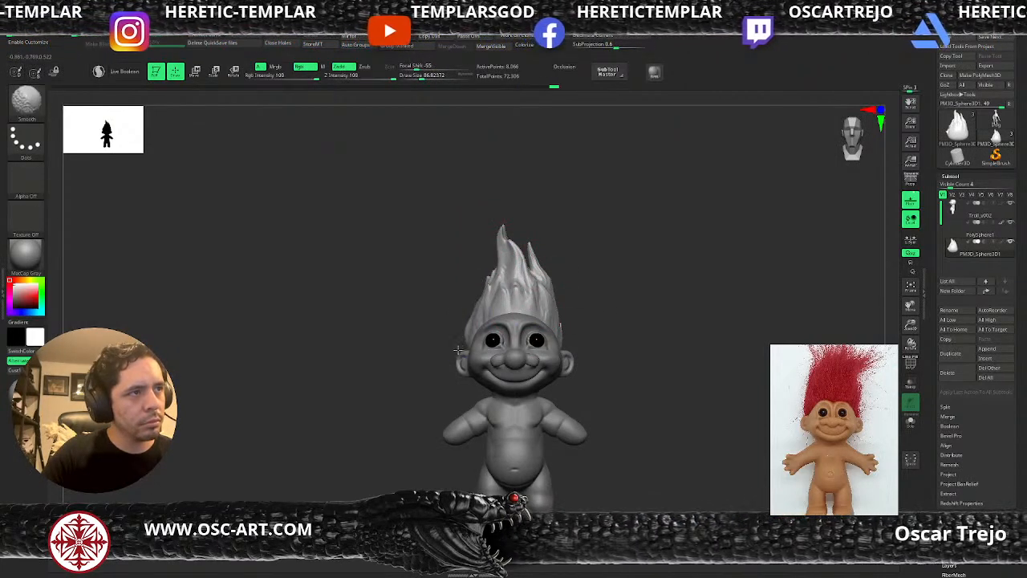
key("b")
key("s")
key("h")
Build up strand volume on the front of the hair with ClayBuildup at a draw size of about 87
key("b")
key("m")
key("v")
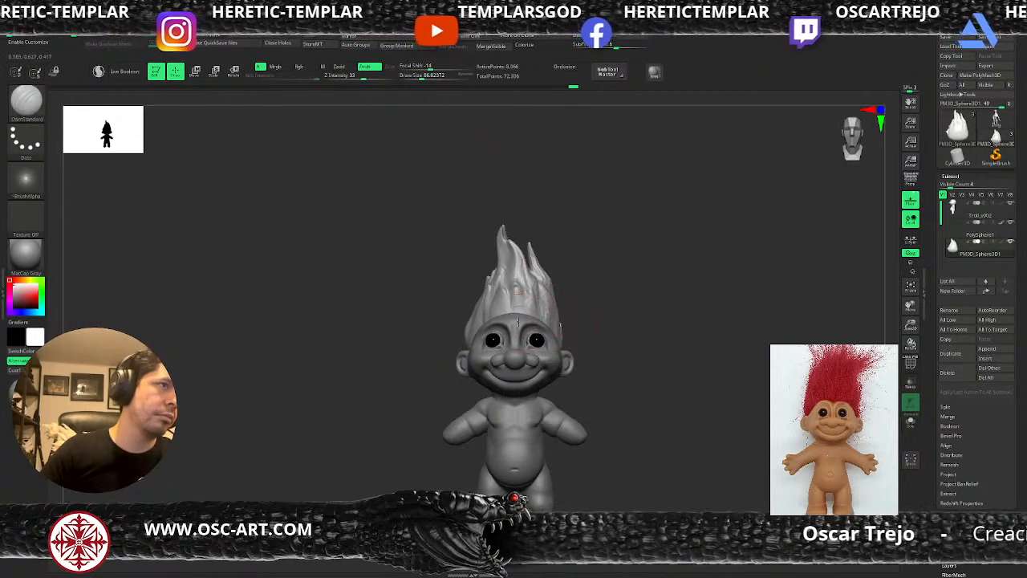
key("b")
key("c")
key("b")
left_click_drag(475, 317, 476, 328)
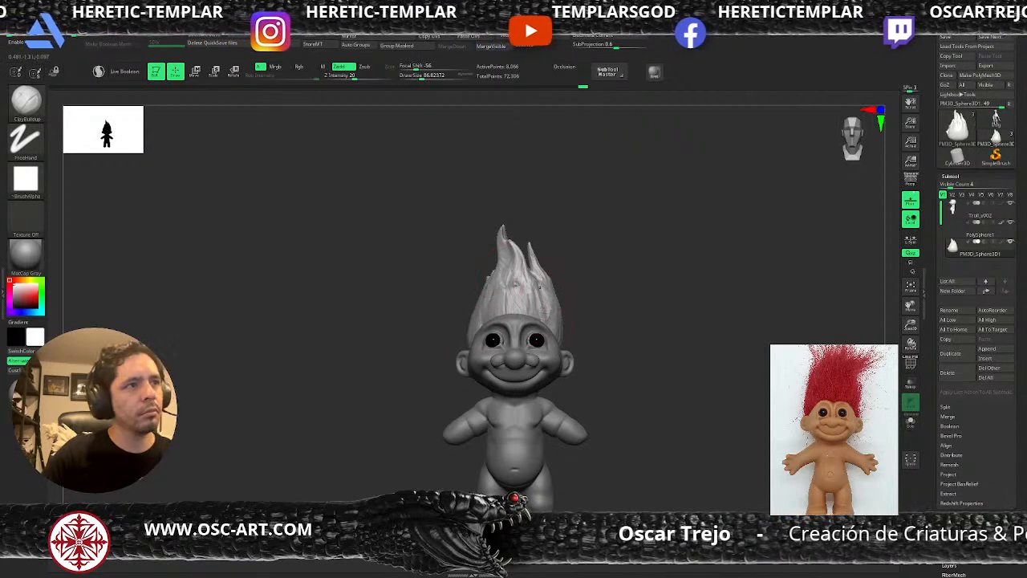
Reshape the outline of the hair with the Move brush
left_click_drag(575, 290, 652, 259, "alt")
mouse_move(651, 169)
left_mouse_down()
mouse_move(629, 236)
mouse_move(647, 248)
mouse_move(625, 272)
mouse_move(555, 256)
mouse_move(574, 235)
mouse_move(689, 266)
left_mouse_up()
key("b")
key("m")
key("v")
key("s")
left_click(614, 250)
Build up upward-flowing strands around the hair with ClayBuildup, viewing the head from several sides
key("b")
key("c")
key("b")
key("s")
left_click(612, 333)
mouse_move(593, 329)
left_mouse_down()
mouse_move(585, 265)
mouse_move(602, 265)
mouse_move(600, 242)
left_mouse_up()
mouse_move(667, 271)
left_mouse_down()
mouse_move(634, 272)
mouse_move(647, 339)
left_mouse_up()
mouse_move(683, 308)
left_mouse_down()
mouse_move(655, 298)
mouse_move(645, 237)
left_mouse_up()
key("s")
mouse_move(630, 269)
left_mouse_down()
mouse_move(625, 255)
mouse_move(635, 339)
mouse_move(649, 284)
mouse_move(644, 341)
mouse_move(608, 314)
left_mouse_up()
mouse_move(617, 246)
left_mouse_down()
mouse_move(606, 277)
mouse_move(628, 244)
mouse_move(626, 277)
mouse_move(632, 241)
left_mouse_up()
Smooth the hair strands and carve grooves between them with DamStandard at a draw size of about 31
mouse_move(703, 252)
left_mouse_down("shift")
mouse_move(670, 252)
mouse_move(648, 319)
left_mouse_up("shift")
key("s")
left_click_drag(671, 256, 660, 302)
left_click_drag(755, 245, 718, 249)
left_click_drag(778, 259, 734, 268)
left_click_drag(704, 277, 696, 250)
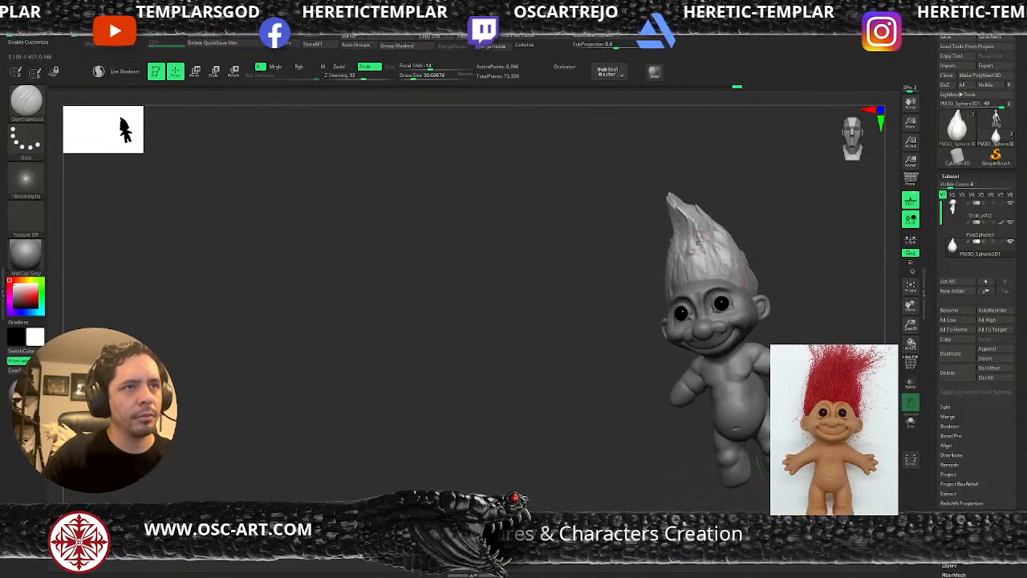
left_click_drag(779, 273, 742, 269)
mouse_move(728, 233)
left_mouse_down()
mouse_move(745, 277)
mouse_move(791, 257)
mouse_move(785, 270)
left_mouse_up()
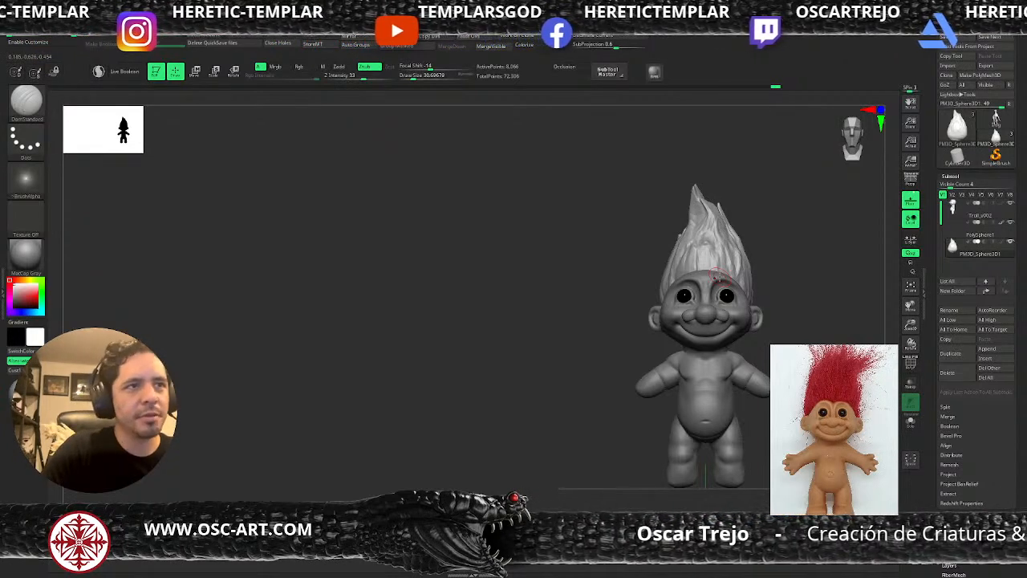
Reshape the pointed tips at the top of the hair with the Move brush at a draw size of about 46
mouse_move(624, 155)
left_mouse_down("alt")
mouse_move(495, 212)
mouse_move(484, 204)
mouse_move(520, 264)
left_mouse_up("alt")
key("b")
key("m")
key("v")
key("s")
left_click_drag(609, 189, 603, 189)
right_click_drag(614, 205, 625, 206)
key("s")
mouse_move(613, 211)
left_mouse_down()
mouse_move(615, 195)
mouse_move(630, 210)
mouse_move(621, 209)
mouse_move(648, 211)
mouse_move(592, 189)
mouse_move(633, 227)
left_mouse_up()
key("s")
key("ctrl")
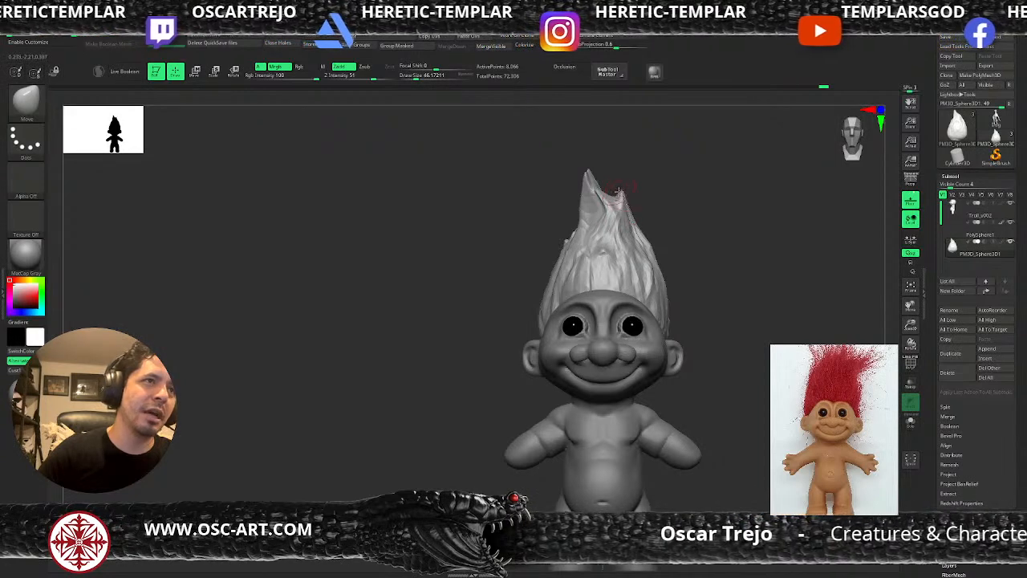
key("ctrl")
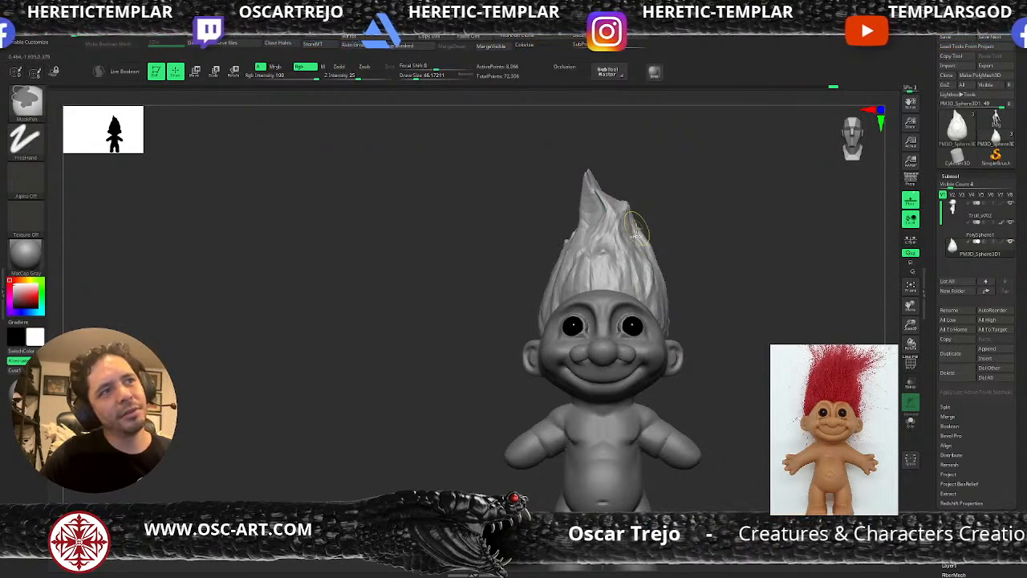
mouse_move(671, 213)
left_mouse_down("alt")
mouse_move(647, 185)
mouse_move(649, 196)
left_mouse_up("alt")
right_click_drag(624, 194, 623, 197)
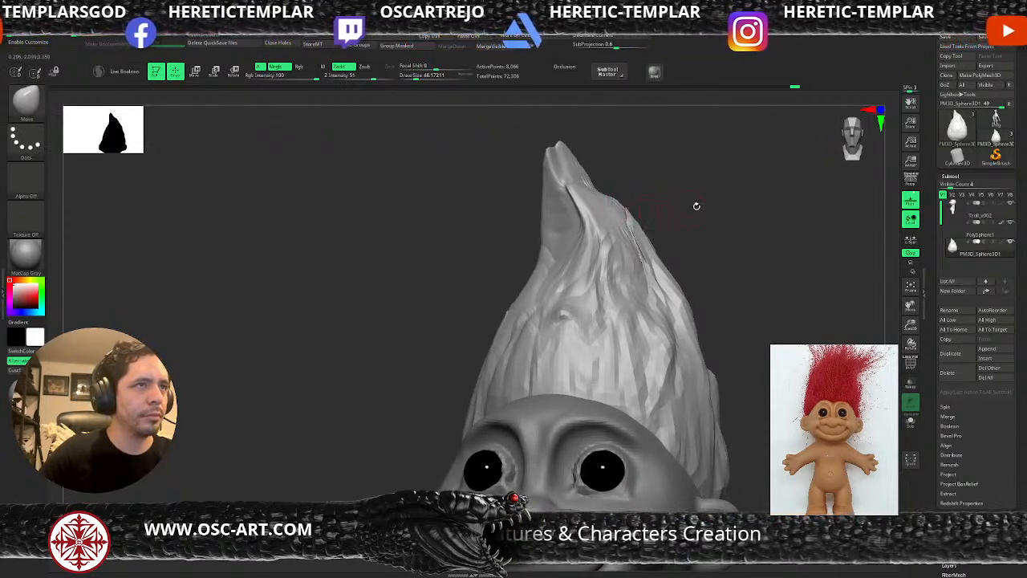
key("f")
key("shift")
Select the body subtool and soften the creases beneath the chest with the Standard and Smooth brushes at a draw size of about 46
left_click_drag(682, 211, 688, 226, "alt")
left_click(638, 306, "alt")
left_click_drag(717, 304, 716, 232, "alt")
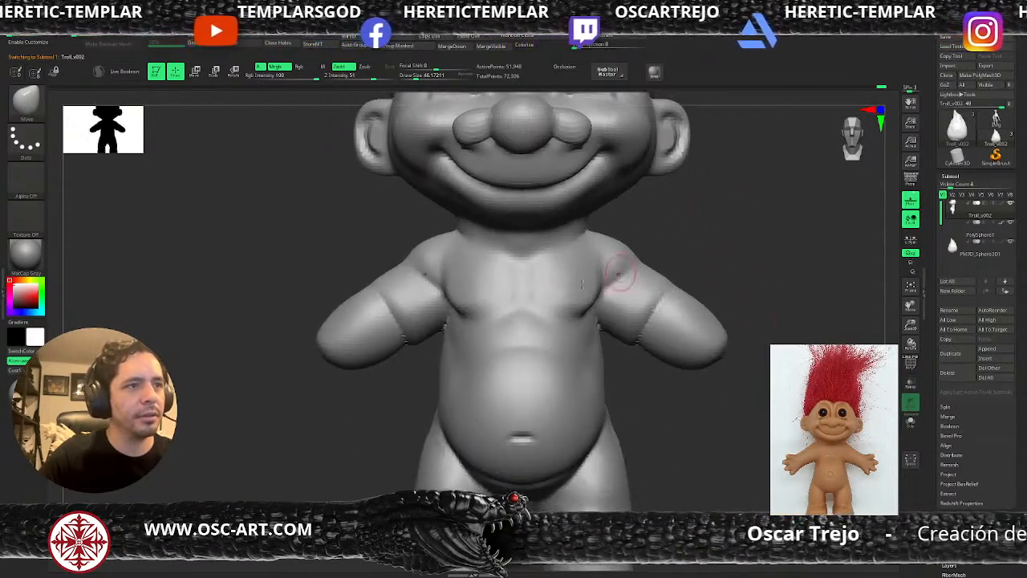
key("b")
key("s")
key("t")
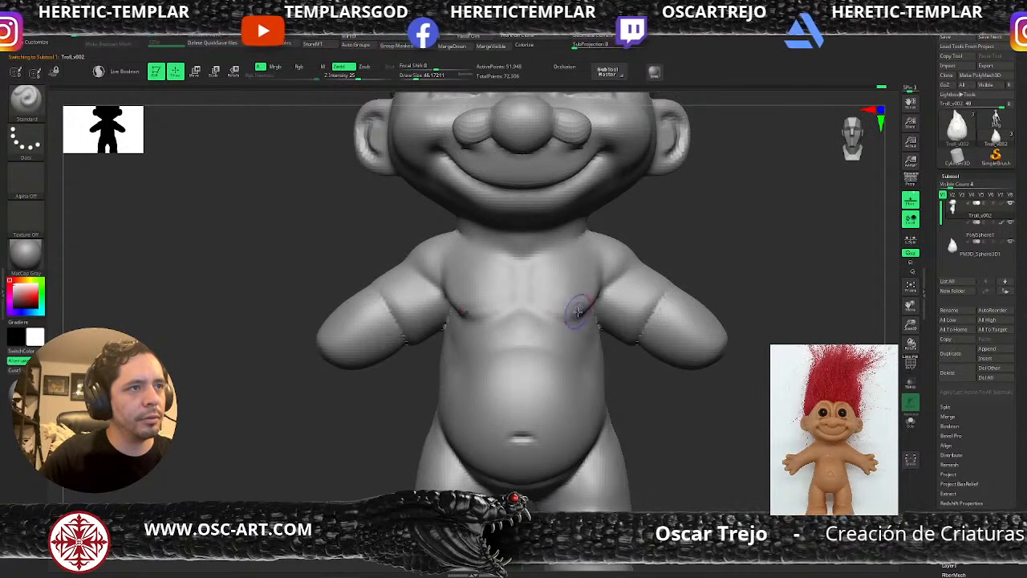
left_click_drag(719, 257, 673, 259)
mouse_move(567, 312)
left_mouse_down("shift")
mouse_move(592, 309)
mouse_move(574, 305)
left_mouse_up("shift")
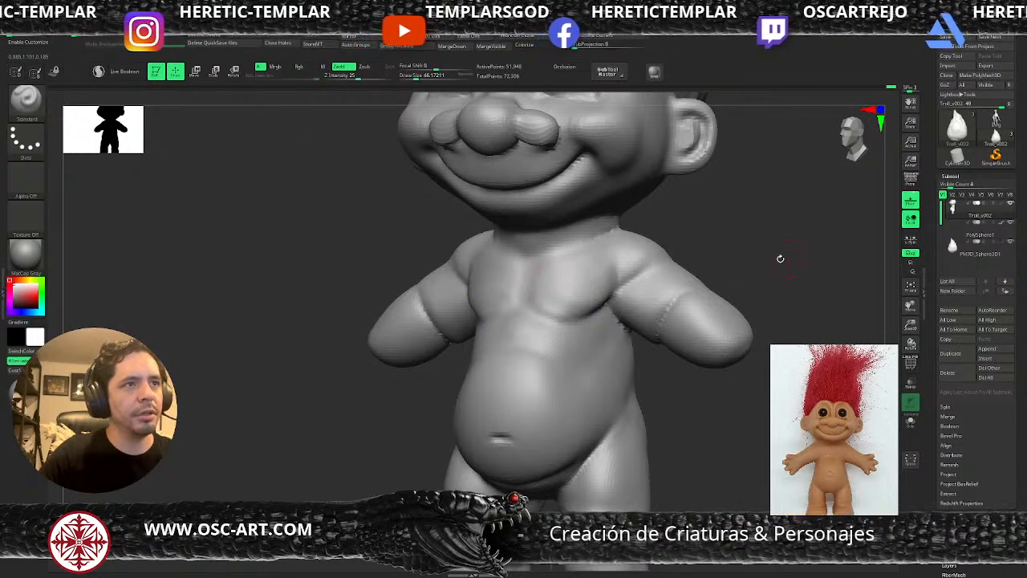
left_click_drag(792, 257, 750, 246, "alt")
left_click_drag(758, 292, 753, 260, "alt")
left_click_drag(752, 260, 745, 235, "shift")
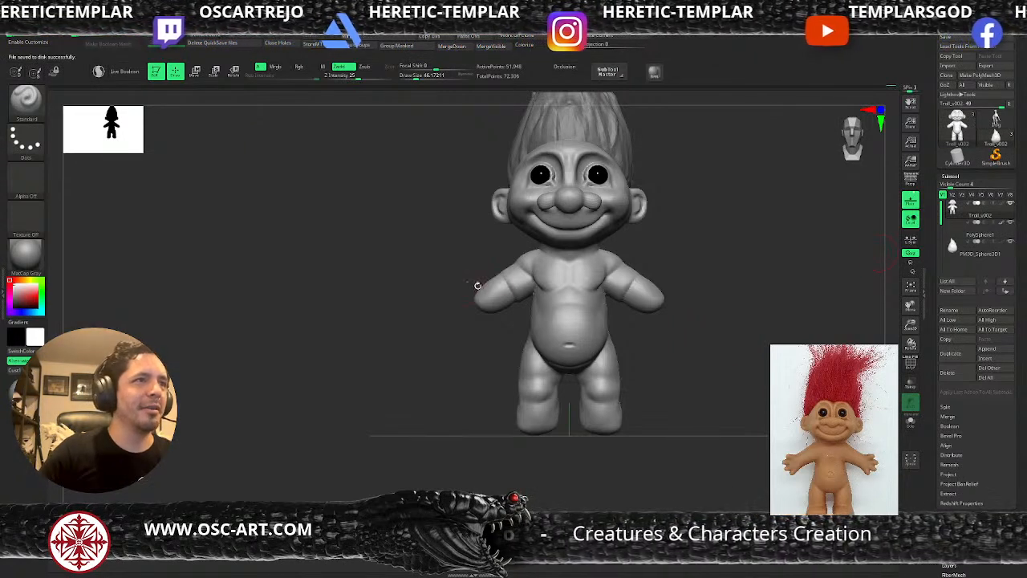
Sculpt the folds below the armpits with DamStandard and Standard at a draw size of about 83, then smooth them
left_click_drag(681, 246, 631, 323, "alt")
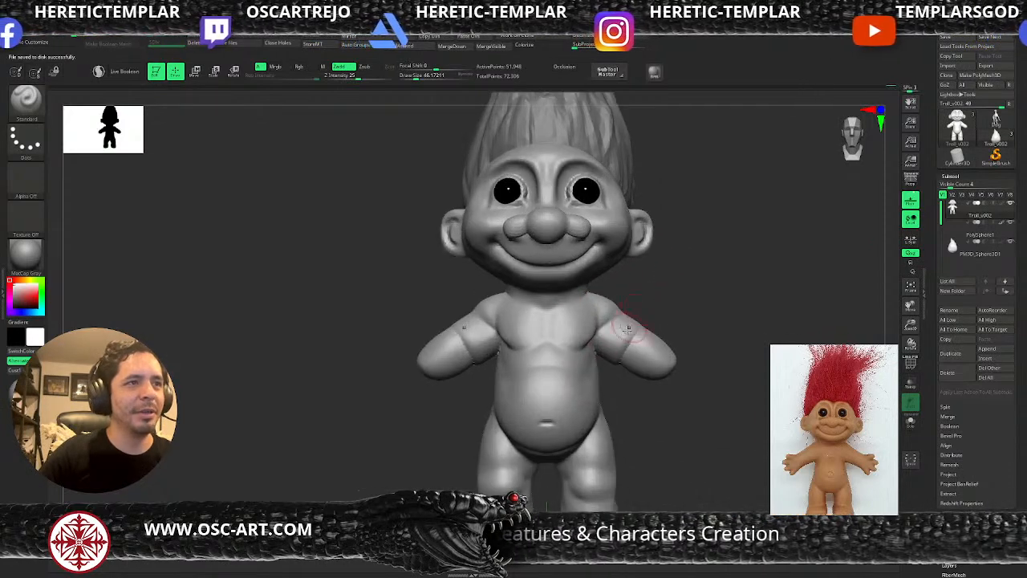
key("shift")
key("ctrl")
left_click_drag(627, 374, 663, 421)
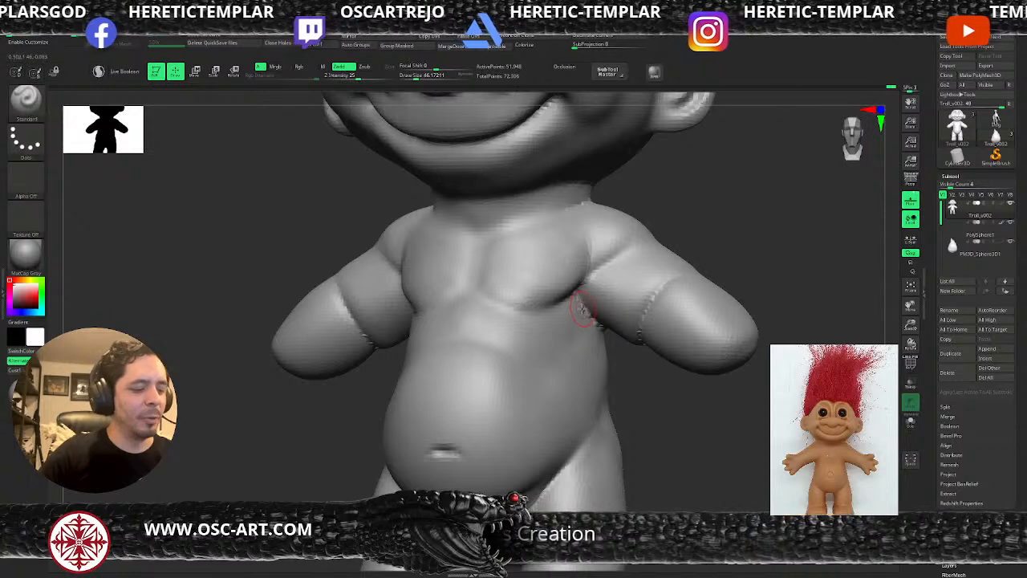
key("b")
key("d")
key("s")
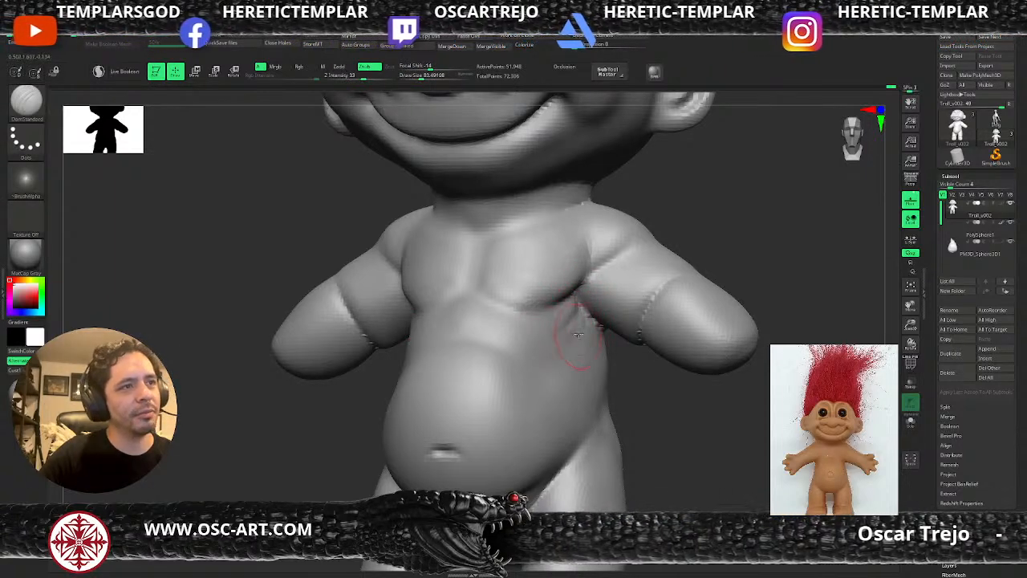
key("b")
key("s")
key("t")
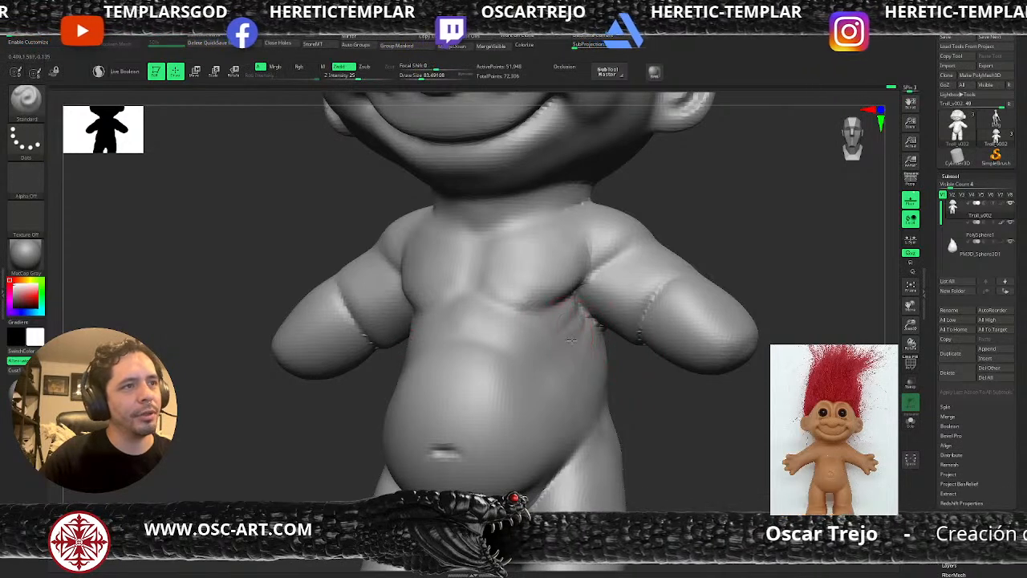
left_click_drag(571, 317, 562, 301, "shift")
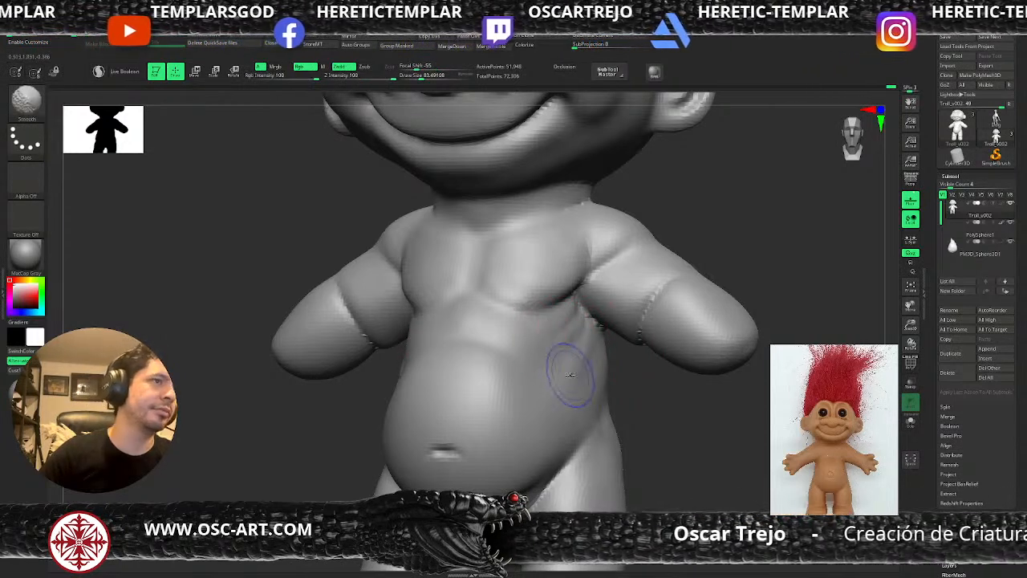
Smooth the belly and the sides of the torso, enlarging the draw size to about 124
mouse_move(580, 363)
right_mouse_down("ctrl")
mouse_move(688, 390)
mouse_move(683, 420)
mouse_move(580, 345)
right_mouse_up("ctrl")
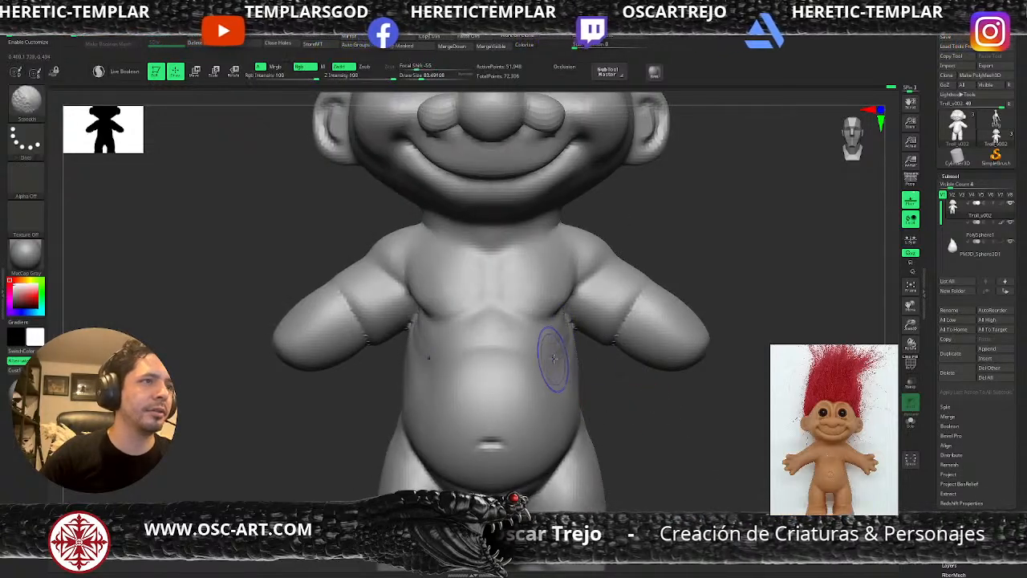
key("space")
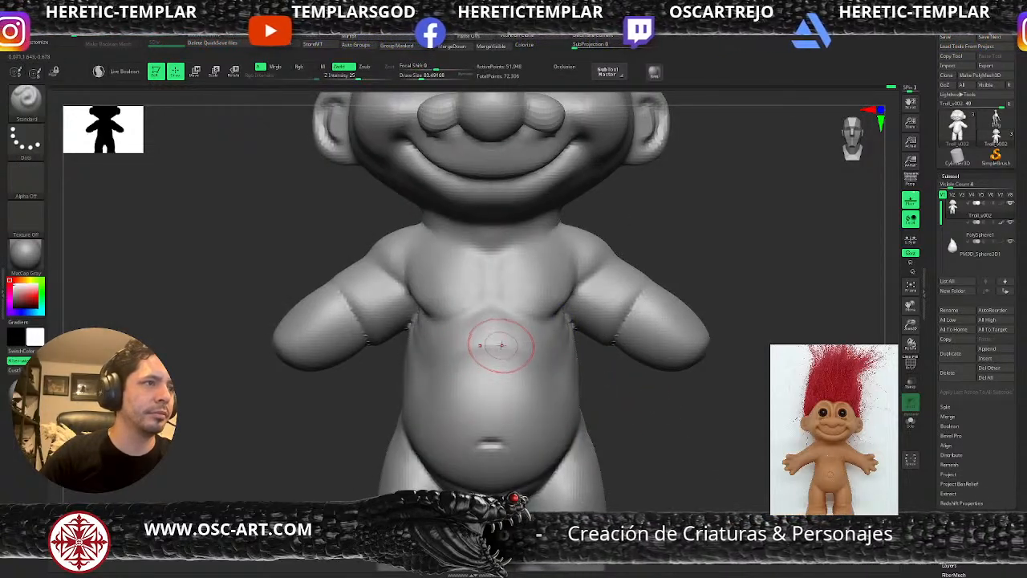
left_click_drag(577, 395, 570, 374, "shift")
key("s")
left_click_drag(614, 345, 649, 295, "shift")
right_click_drag(645, 292, 701, 262, "ctrl")
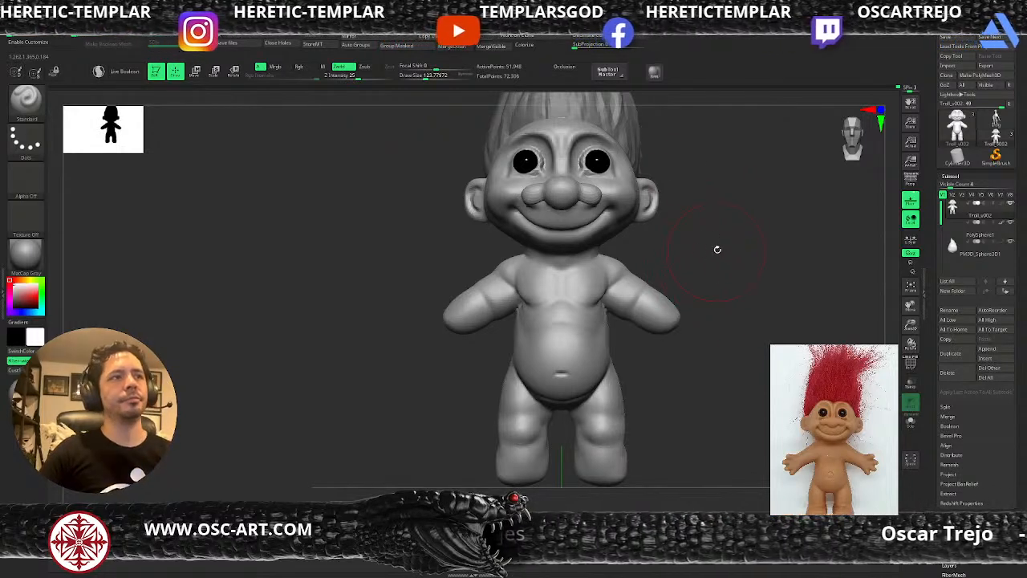
Sharpen the smile line and mouth corners with the Slash3 brush at a draw size of about 41, then smooth the corners
mouse_move(722, 199)
right_mouse_down("ctrl")
mouse_move(722, 244)
mouse_move(734, 236)
mouse_move(732, 210)
right_mouse_up("ctrl")
mouse_move(732, 210)
right_mouse_down("ctrl")
mouse_move(765, 286)
mouse_move(763, 331)
mouse_move(715, 309)
right_mouse_up("ctrl")
key("b")
key("s")
key("l")
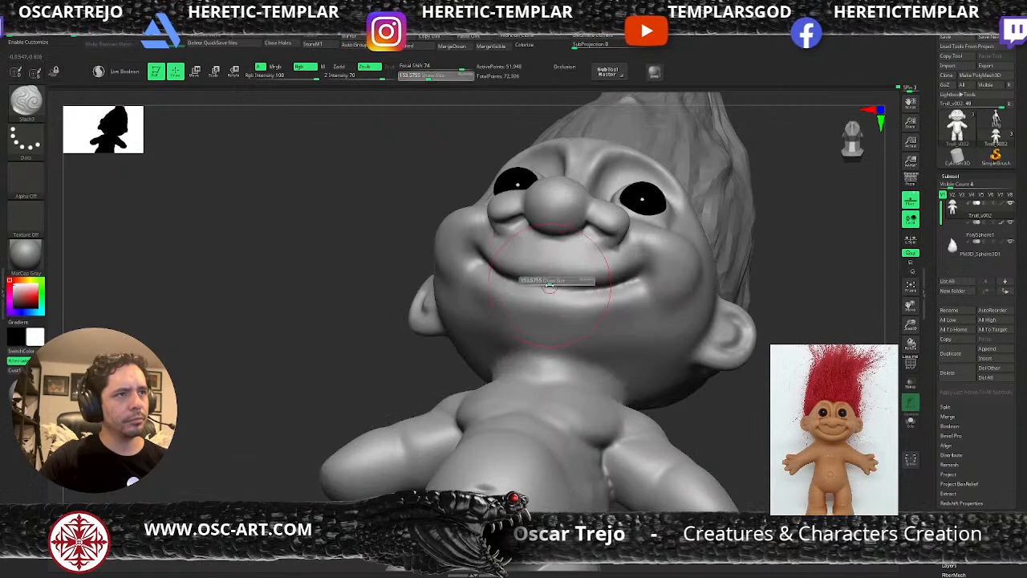
key("s")
mouse_move(562, 290)
left_mouse_down()
mouse_move(623, 286)
mouse_move(651, 269)
left_mouse_up()
left_click_drag(810, 328, 774, 343, "shift")
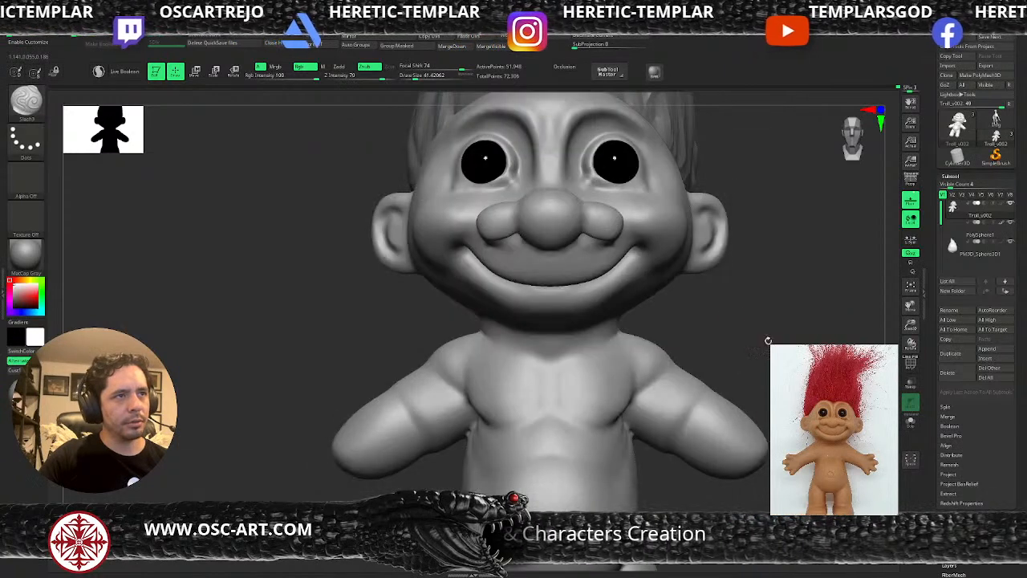
mouse_move(524, 295)
left_mouse_down("shift")
mouse_move(632, 283)
mouse_move(651, 258)
left_mouse_up("shift")
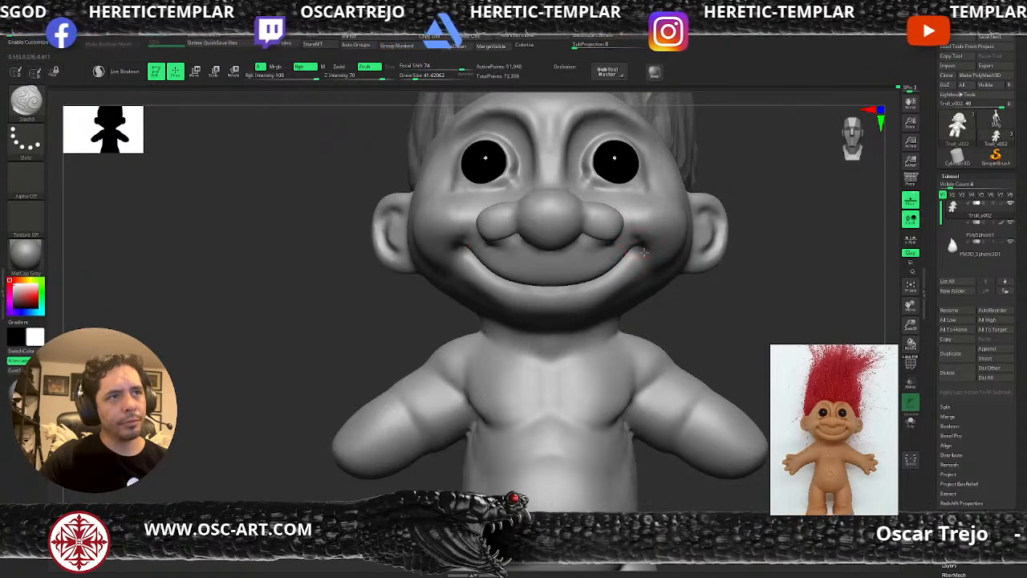
left_click_drag(644, 250, 641, 247, "shift")
left_click_drag(705, 315, 678, 277)
mouse_move(634, 252)
left_mouse_down()
mouse_move(656, 265)
mouse_move(648, 254)
left_mouse_up()
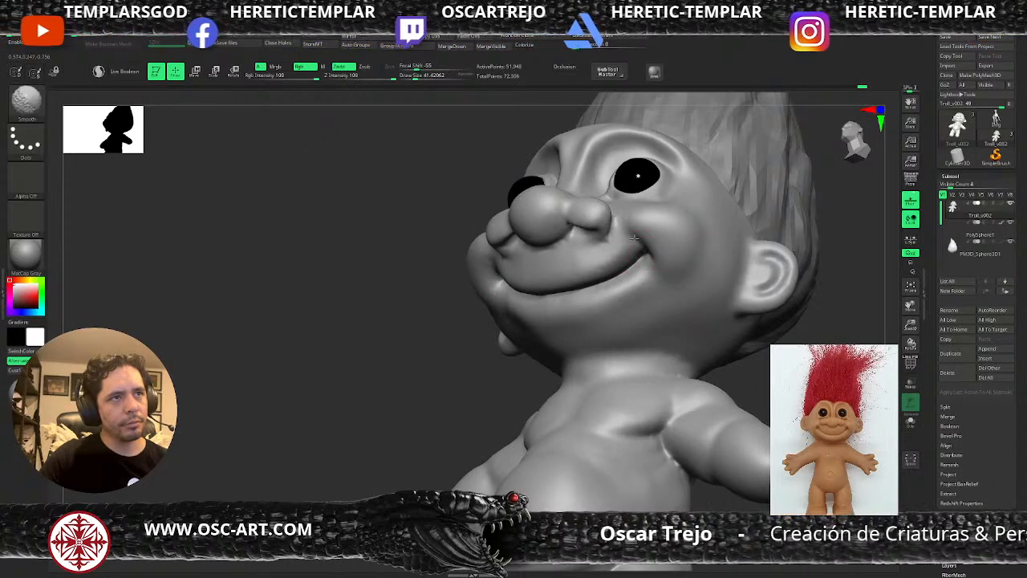
Define the crease beneath the nose with DamStandard at a draw size of about 41 and smooth the upper lip area
key("b")
key("d")
key("s")
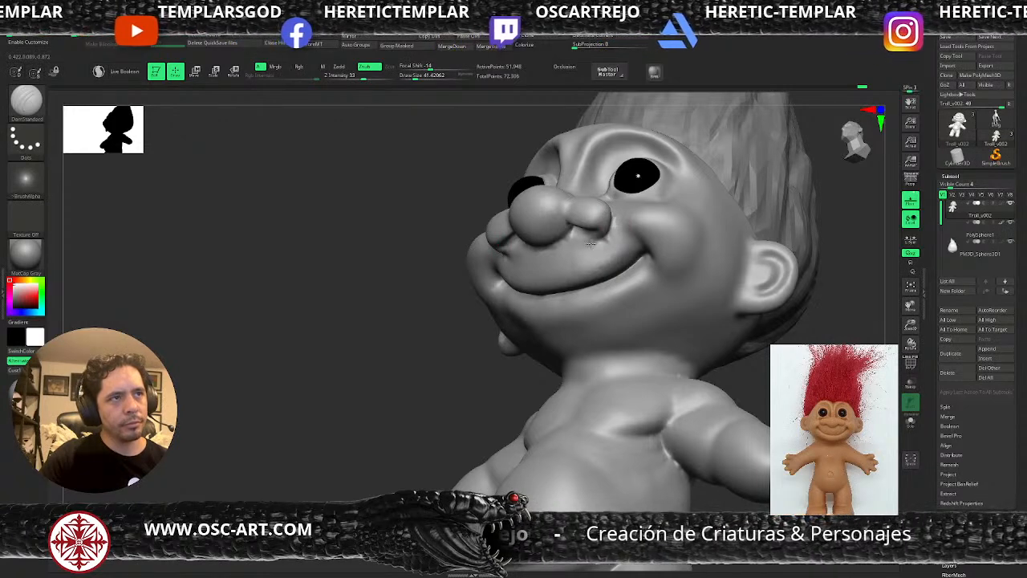
mouse_move(575, 243)
left_mouse_down()
mouse_move(599, 239)
mouse_move(579, 246)
left_mouse_up()
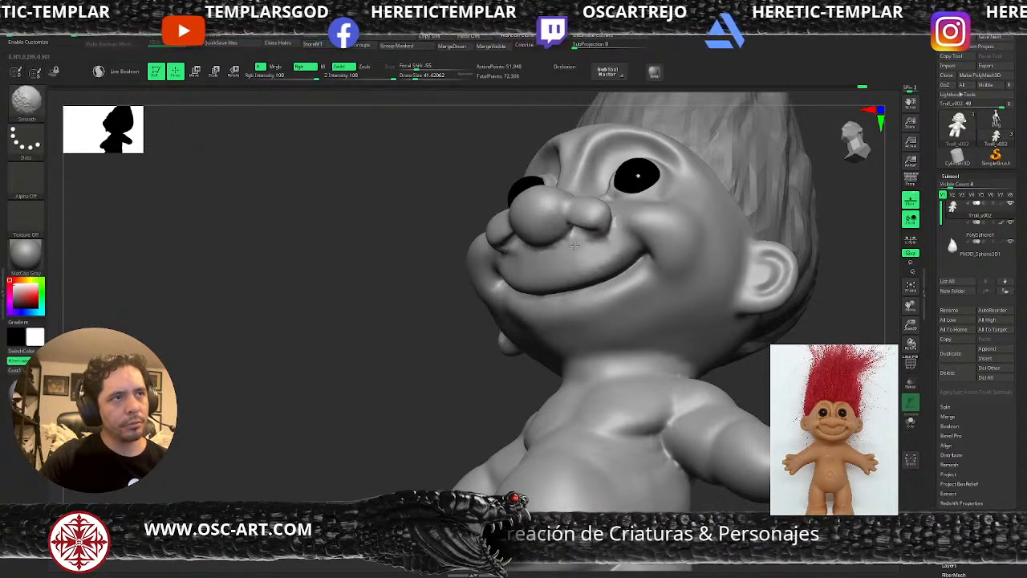
left_click_drag(432, 321, 407, 320)
left_click_drag(554, 237, 556, 244, "shift")
mouse_move(432, 307)
left_mouse_down("alt")
mouse_move(425, 297)
mouse_move(420, 312)
mouse_move(649, 305)
mouse_move(693, 281)
mouse_move(690, 385)
left_mouse_up("alt")
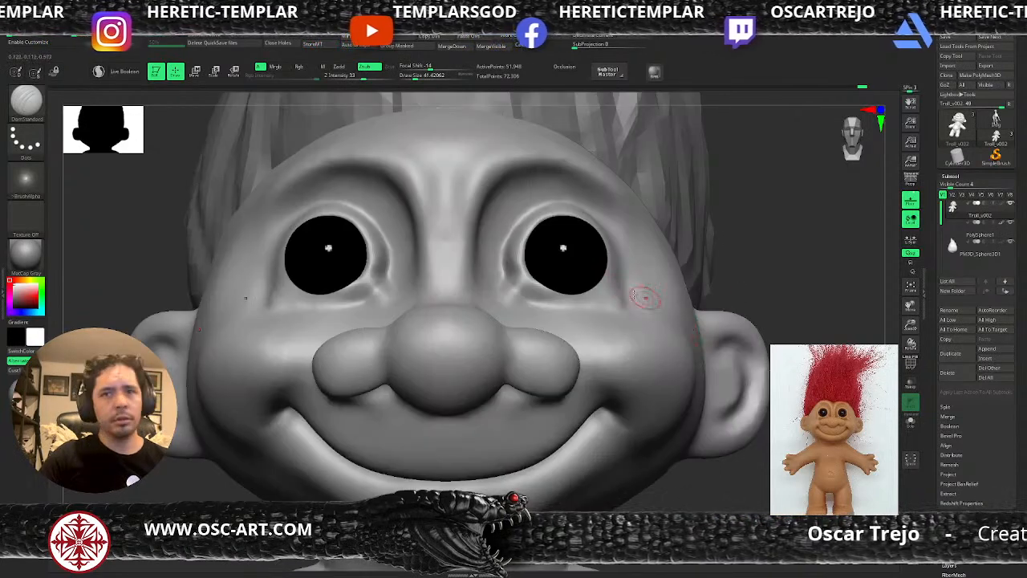
Refine the outer corners beneath the eyes with the Standard, Smooth and Clay brushes at a draw size of about 41
key("b")
key("s")
key("t")
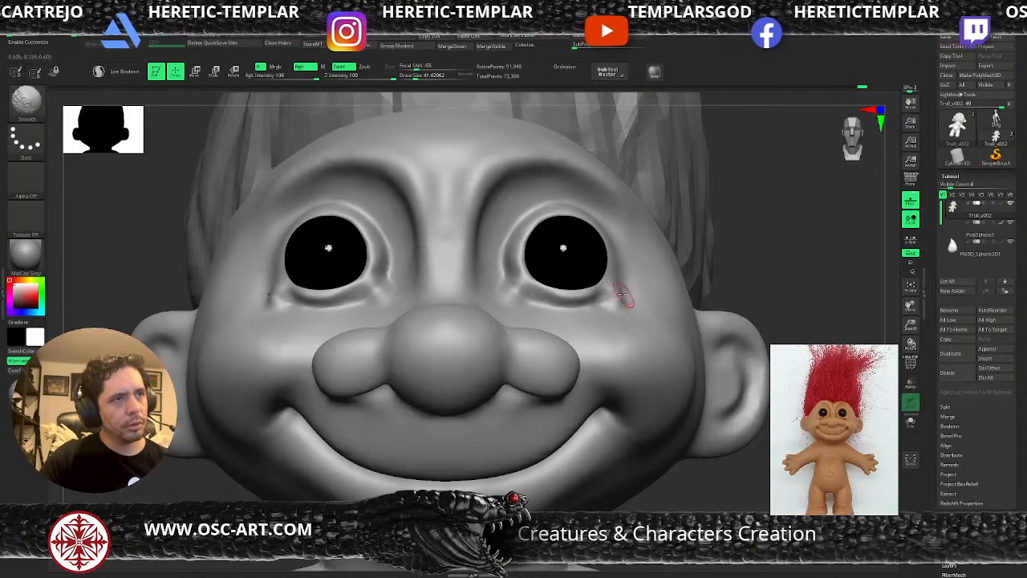
mouse_move(799, 265)
left_mouse_down()
mouse_move(620, 289)
mouse_move(624, 303)
left_mouse_up()
key("b")
key("c")
key("l")
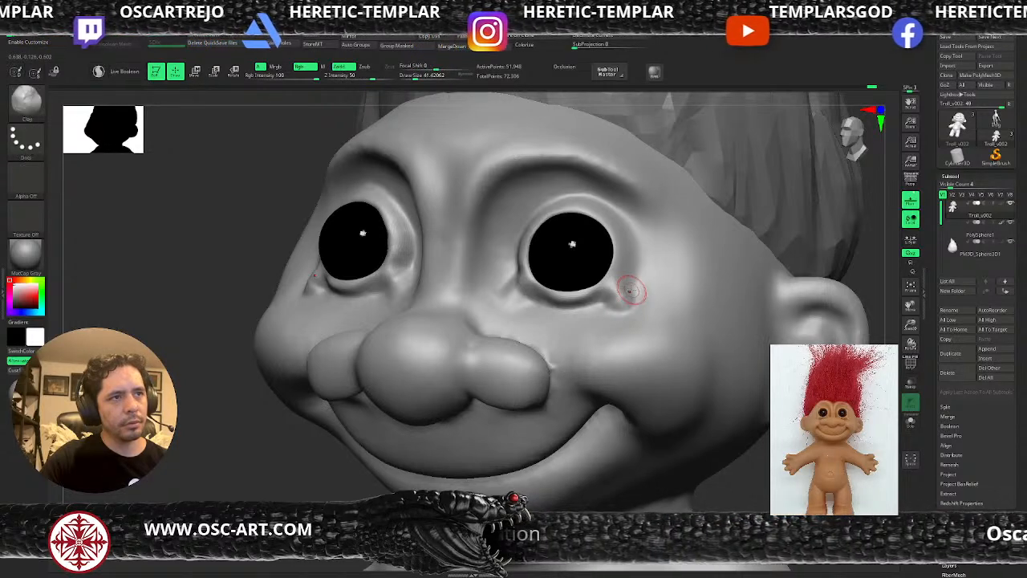
Build up the eyelid rims with the Standard brush at a draw size of about 41 and smooth the brow folds
key("b")
key("s")
key("t")
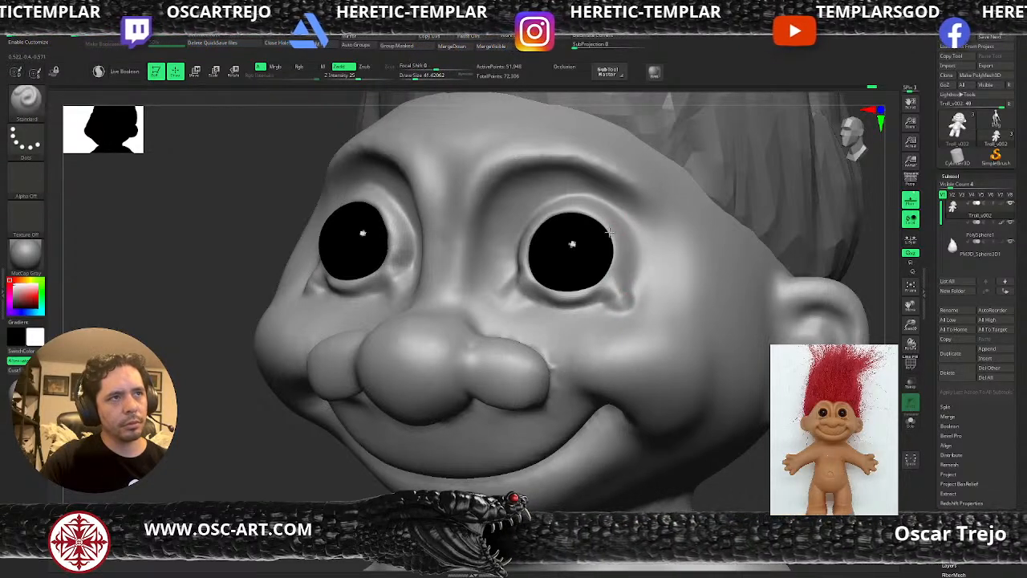
mouse_move(624, 271)
left_mouse_down()
mouse_move(614, 231)
mouse_move(573, 208)
left_mouse_up()
left_click_drag(570, 151, 634, 174, "shift")
key("f")
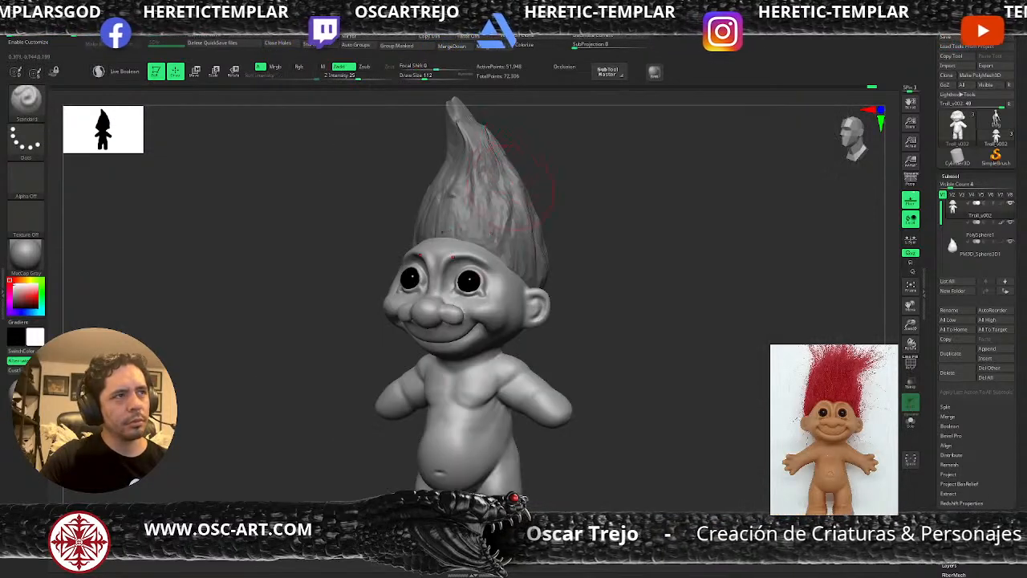
Turn on the Occlusion display and examine the whole figure from the front
left_click_drag(349, 393, 625, 211)
key("f")
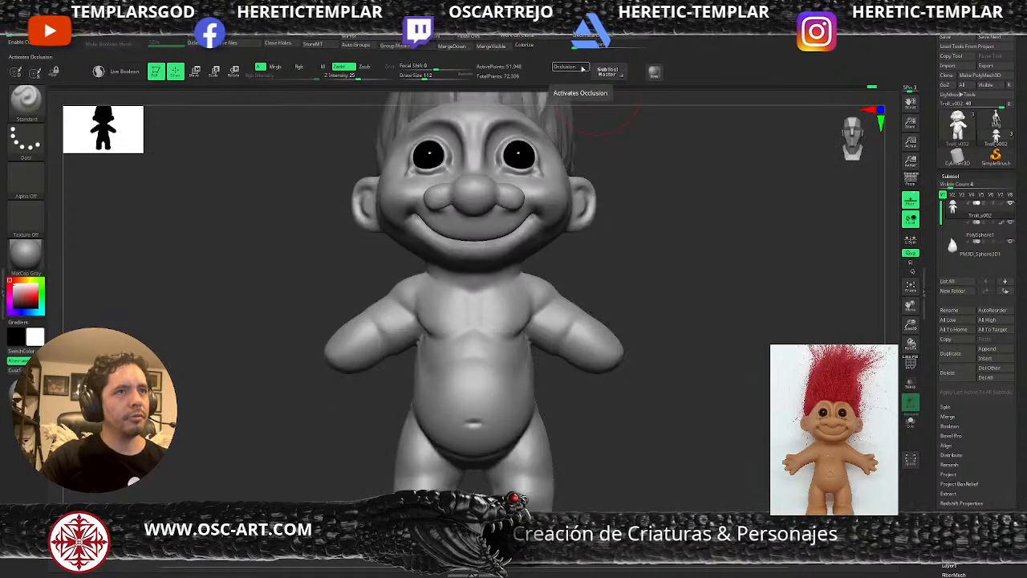
left_click(583, 69)
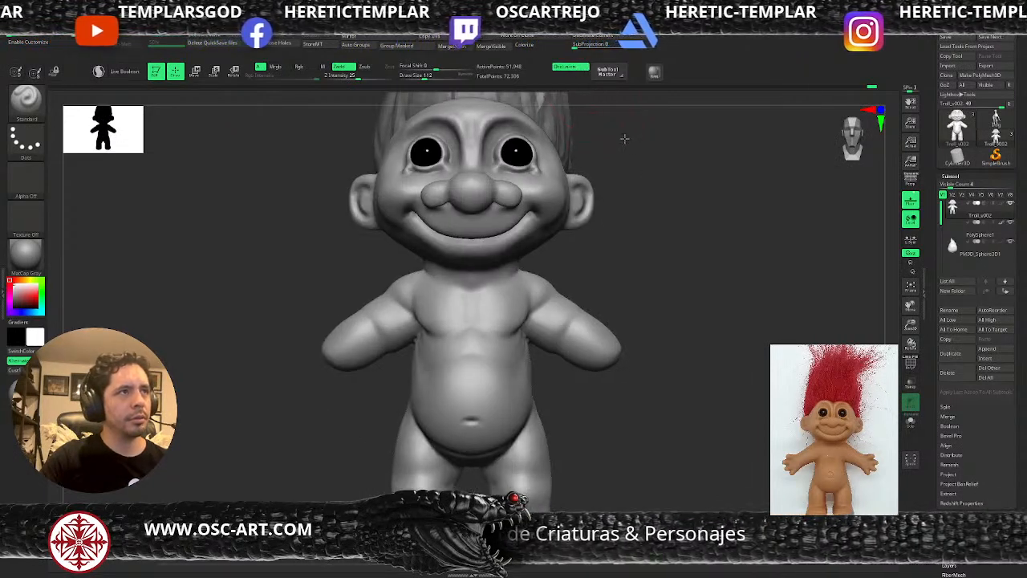
key("f")
left_click_drag(629, 218, 642, 239)
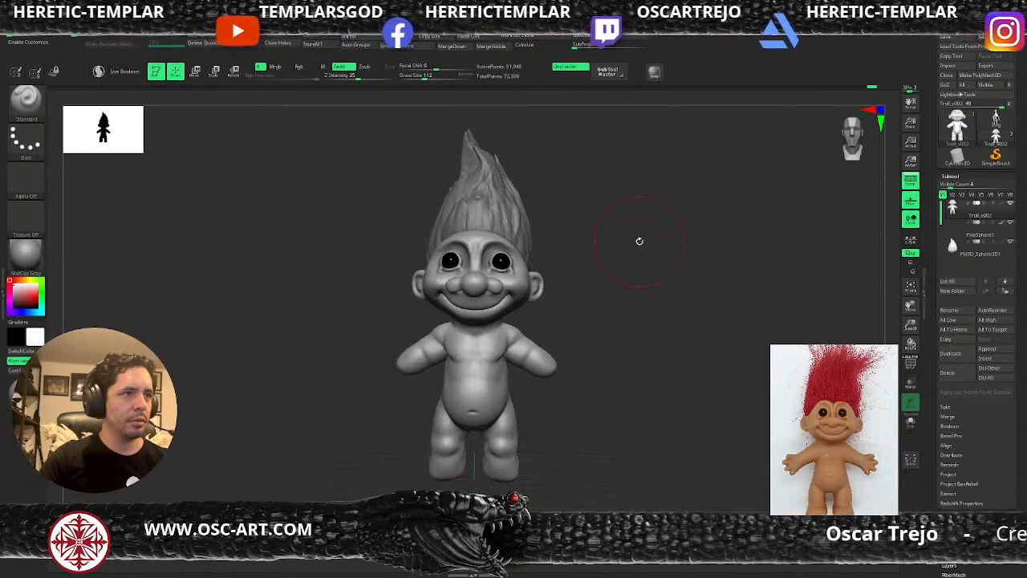
left_click_drag(640, 241, 641, 238)
Refine the chest and upper belly with the Clay brush at a draw size of about 80 and smooth the area
left_click_drag(662, 369, 556, 297, "alt")
key("b")
key("c")
key("l")
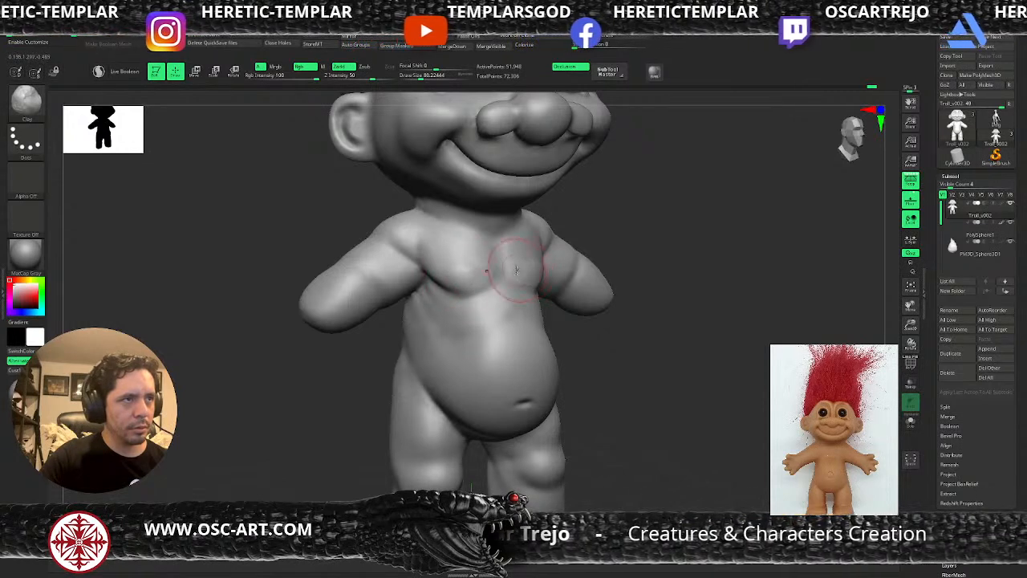
key("shift")
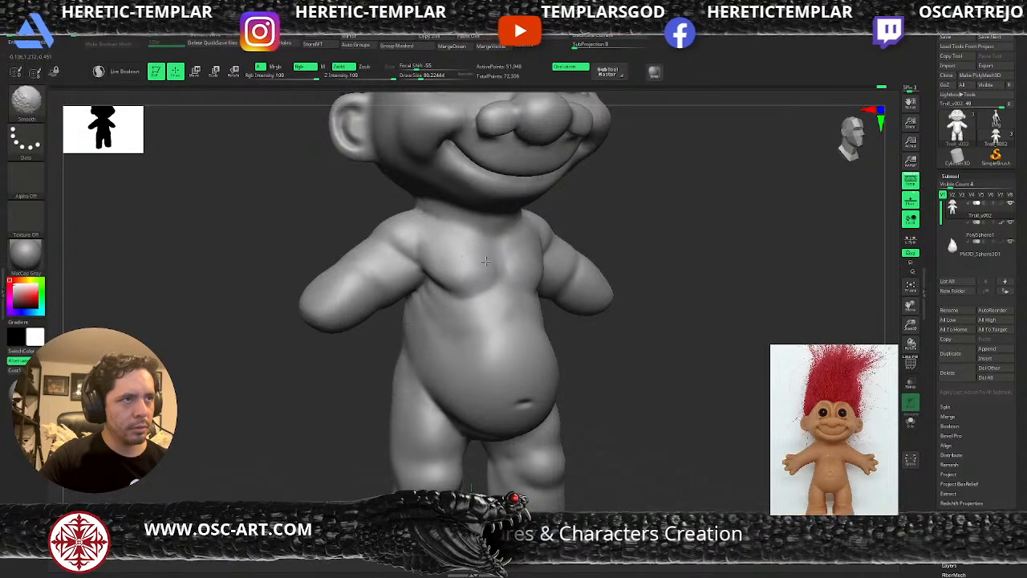
left_click_drag(467, 335, 487, 328, "shift")
left_click_drag(496, 319, 482, 328)
key("shift")
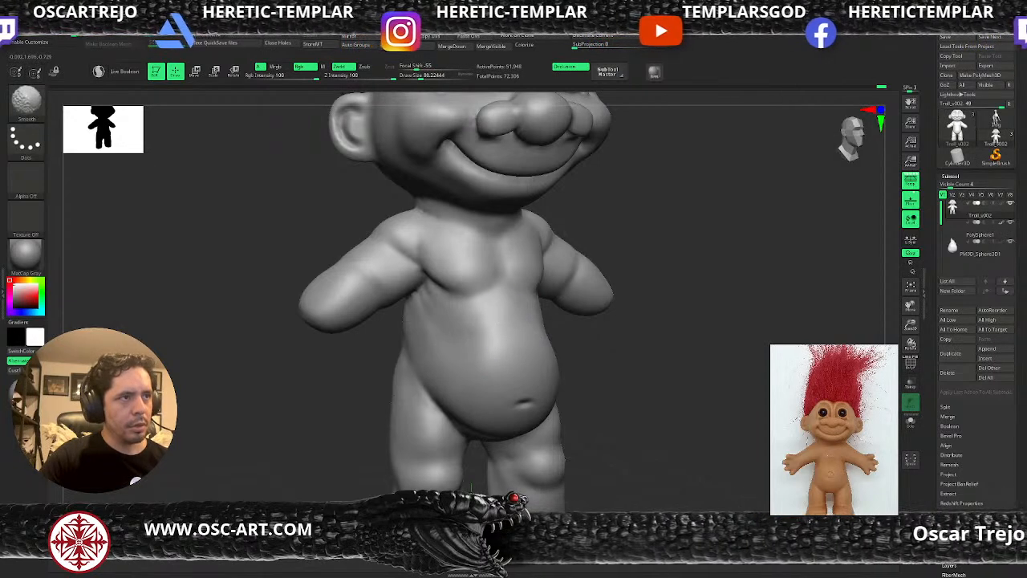
Adjust the belly's side profile with the Move brush and check the figure from the front
mouse_move(663, 346)
left_mouse_down("alt")
mouse_move(640, 319)
mouse_move(649, 321)
mouse_move(635, 363)
left_mouse_up("alt")
mouse_move(560, 344)
left_mouse_down()
mouse_move(552, 353)
mouse_move(561, 344)
left_mouse_up()
left_click_drag(666, 353, 529, 368)
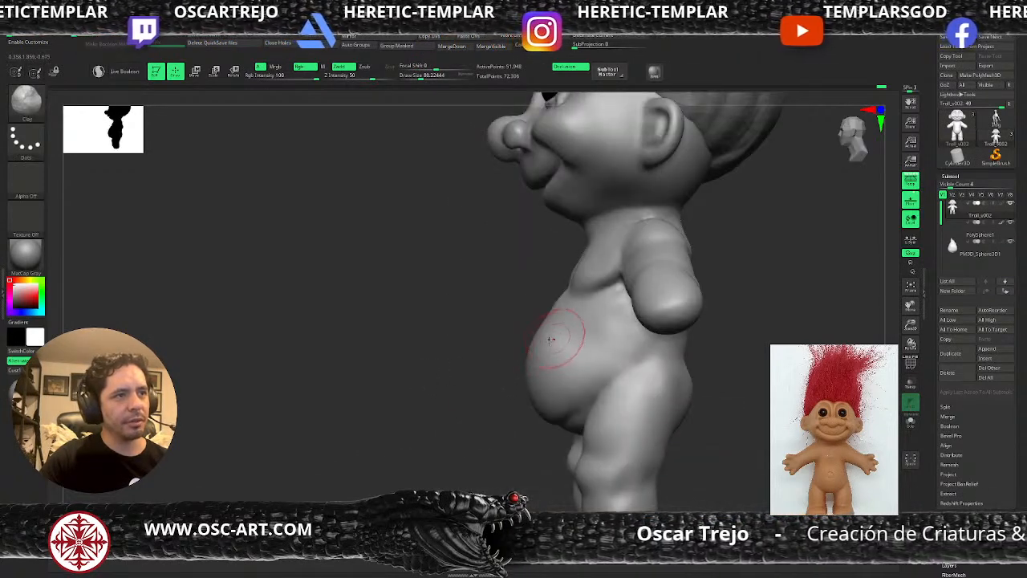
key("b")
key("m")
key("v")
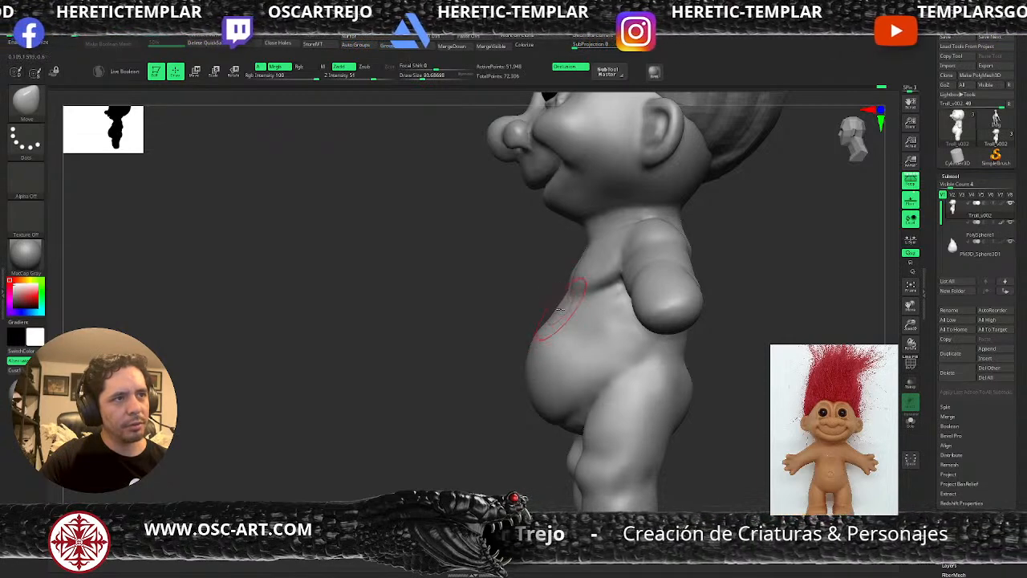
key("f")
left_click_drag(457, 290, 703, 296)
left_click_drag(697, 252, 694, 298, "alt")
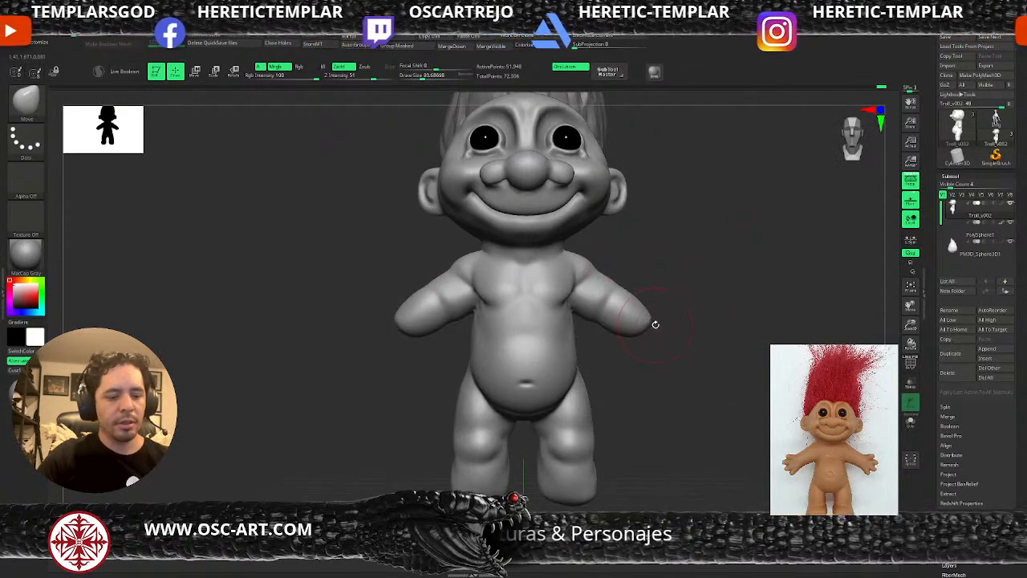
Turn off perspective and the Occlusion display, and select DamStandard at a draw size of about 35 for the torso
key("p")
left_click_drag(748, 279, 679, 335, "alt")
key("b")
key("d")
key("s")
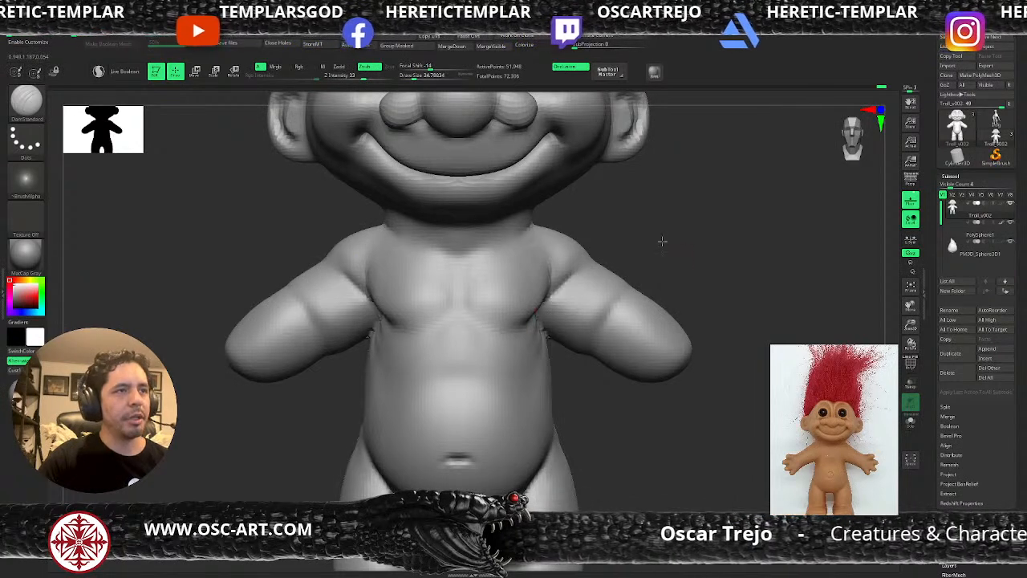
left_click_drag(672, 246, 569, 294, "alt")
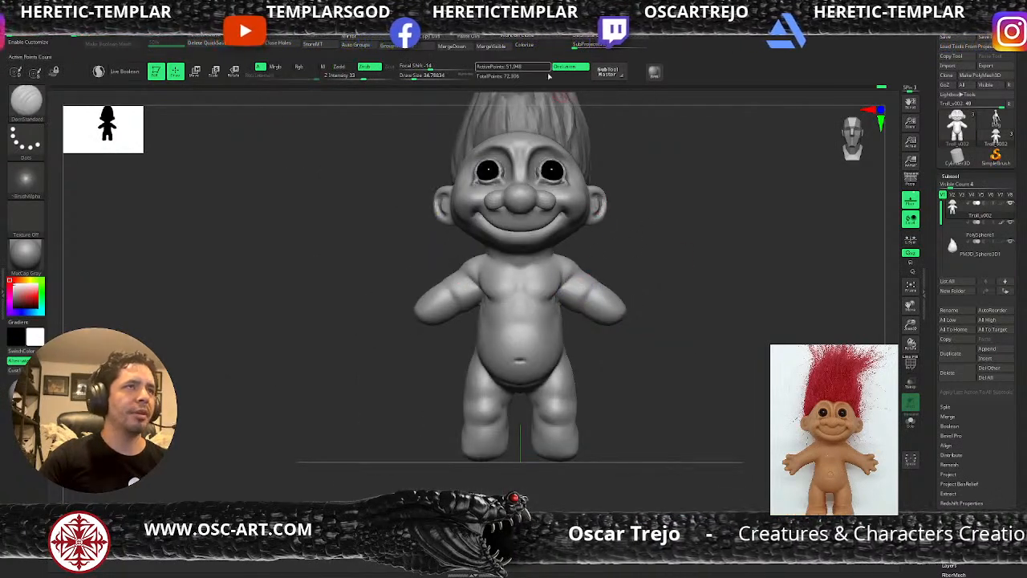
mouse_move(647, 163)
left_mouse_down("alt")
mouse_move(685, 248)
mouse_move(635, 222)
mouse_move(665, 245)
mouse_move(666, 230)
left_mouse_up("alt")
left_click_drag(722, 282, 742, 353, "alt")
left_click_drag(743, 353, 625, 296)
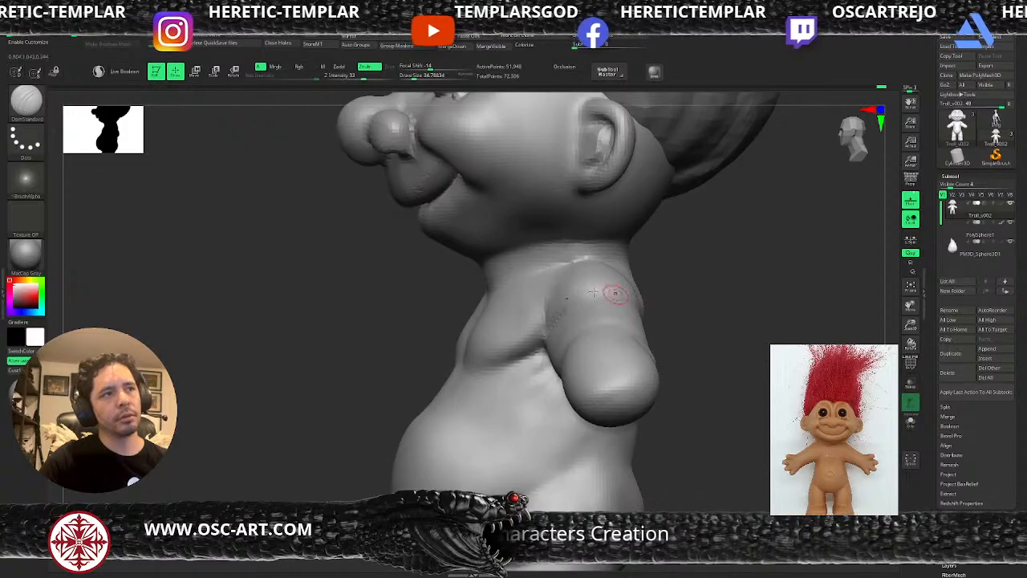
Adjust the underside of the jaw with the Move brush at a draw size of about 104 and undo the last Clay stroke
left_click_drag(439, 298, 408, 301)
key("b")
key("m")
key("v")
left_click_drag(541, 236, 542, 241)
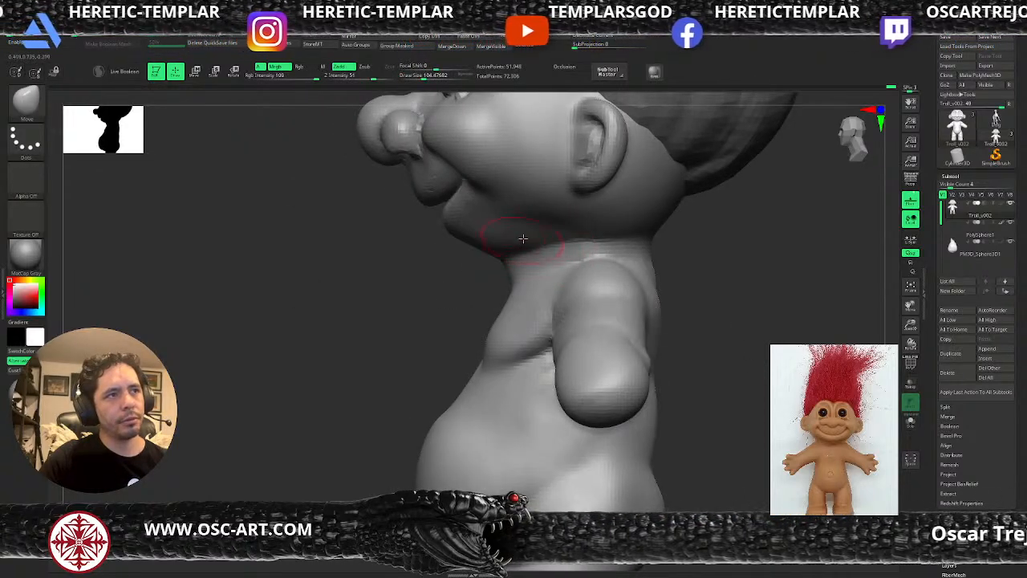
key("b")
key("c")
key("l")
key("ctrl+z")
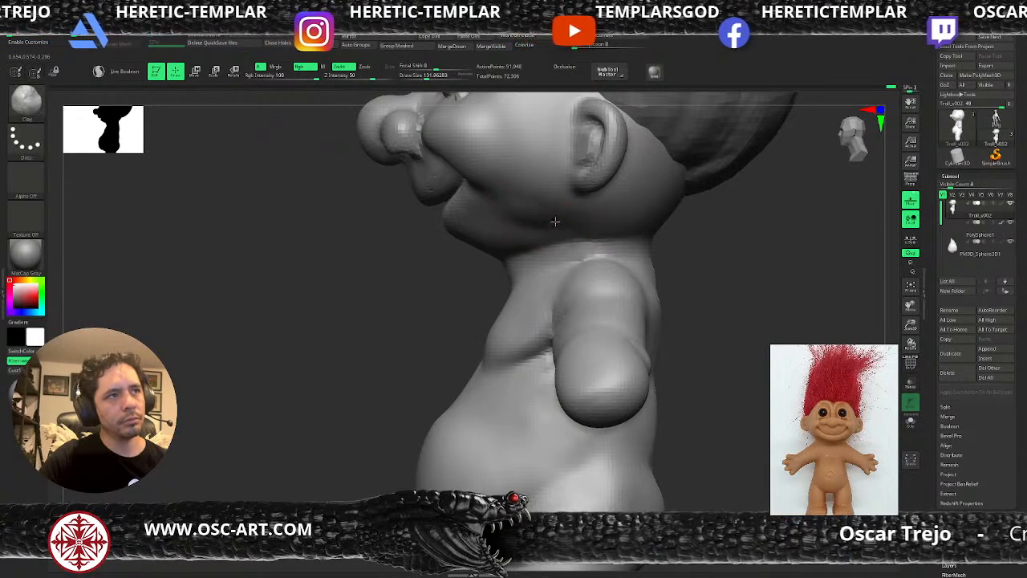
Define the spine groove down the middle of the back with DamStandard at a draw size of about 56
mouse_move(694, 273)
left_mouse_down()
mouse_move(688, 259)
mouse_move(615, 232)
mouse_move(663, 236)
left_mouse_up()
left_click_drag(704, 206, 710, 210, "shift")
mouse_move(709, 211)
left_mouse_down("alt")
mouse_move(715, 241)
mouse_move(663, 275)
mouse_move(646, 331)
left_mouse_up("alt")
key("b")
key("d")
key("s")
mouse_move(656, 285)
left_mouse_down("shift")
mouse_move(666, 268)
mouse_move(651, 300)
mouse_move(643, 411)
left_mouse_up("shift")
key("ctrl+z")
mouse_move(647, 294)
left_mouse_down()
mouse_move(647, 406)
mouse_move(654, 296)
left_mouse_up()
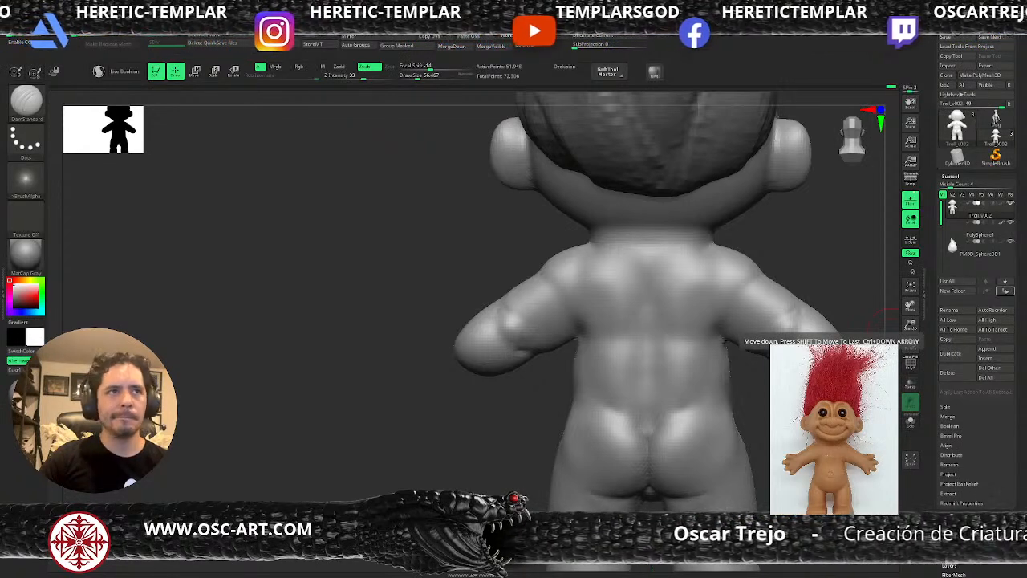
Shape the backs of the ears with the Standard brush at a draw size of about 56 and smooth them
left_click_drag(789, 243, 756, 326, "alt")
key("b")
key("s")
key("t")
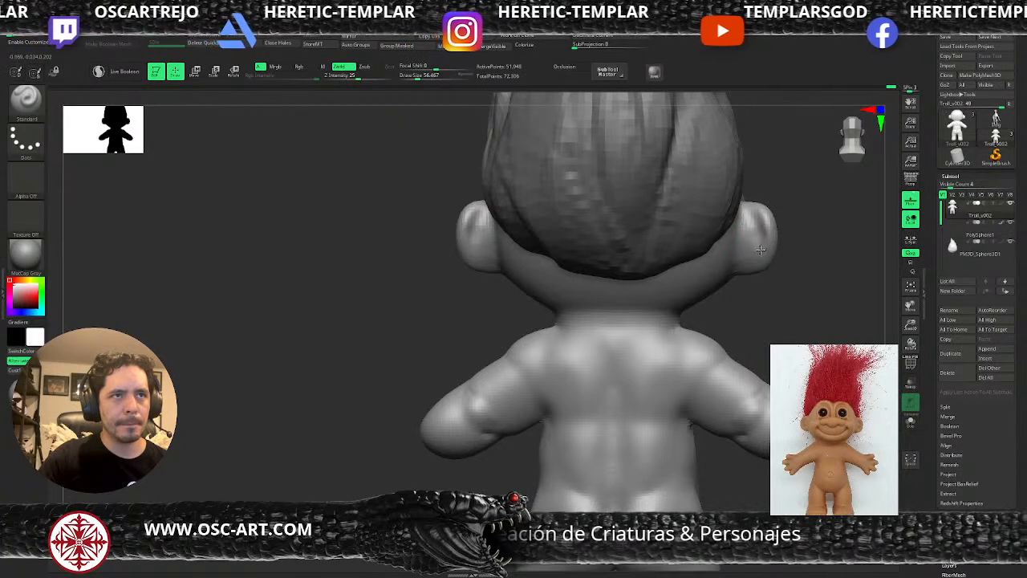
key("shift")
Return to the front view and save the troll tool to disk
mouse_move(835, 281)
left_mouse_down()
mouse_move(491, 289)
mouse_move(467, 278)
left_mouse_up()
left_click_drag(697, 290, 743, 229, "alt")
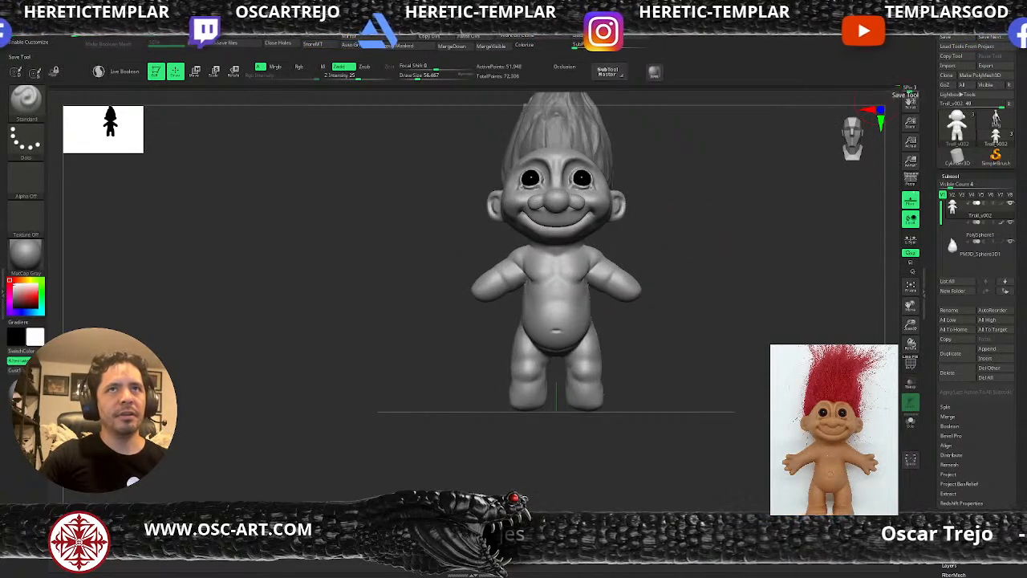
left_click(947, 37)
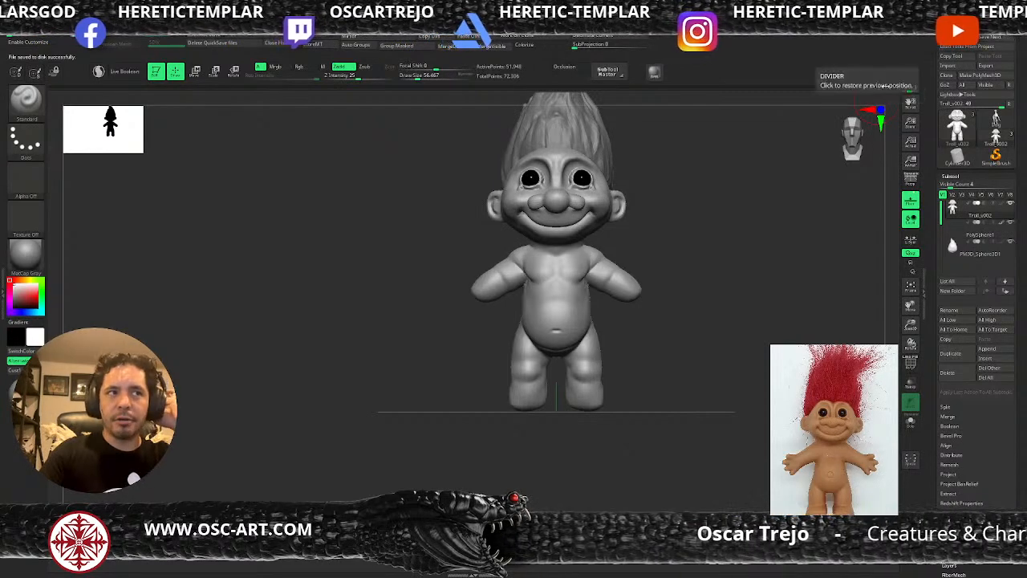
Smooth the belly surface at a draw size of about 56 and check the whole figure from a three-quarter view
mouse_move(618, 297)
left_mouse_down()
mouse_move(710, 254)
mouse_move(654, 265)
left_mouse_up()
left_click_drag(654, 264, 664, 322, "alt")
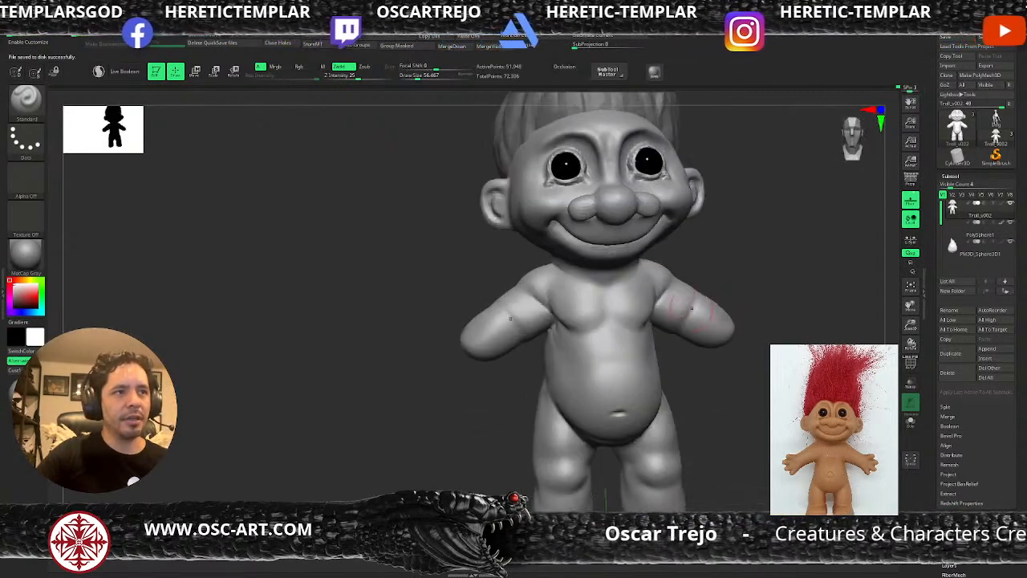
mouse_move(591, 344)
left_mouse_down("shift")
mouse_move(563, 351)
mouse_move(598, 345)
mouse_move(610, 363)
left_mouse_up("shift")
mouse_move(744, 398)
right_mouse_down()
mouse_move(752, 404)
mouse_move(731, 385)
mouse_move(751, 391)
mouse_move(743, 370)
right_mouse_up()
right_click_drag(742, 370, 763, 369)
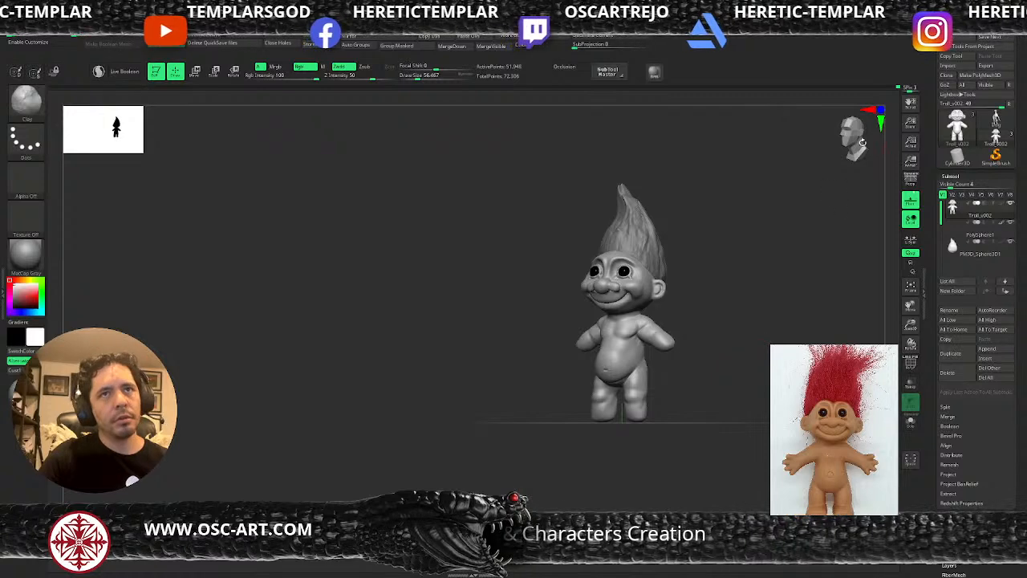
Switch from the troll to a new ZSphere tool for building the hand
left_click(993, 145)
left_click(996, 142)
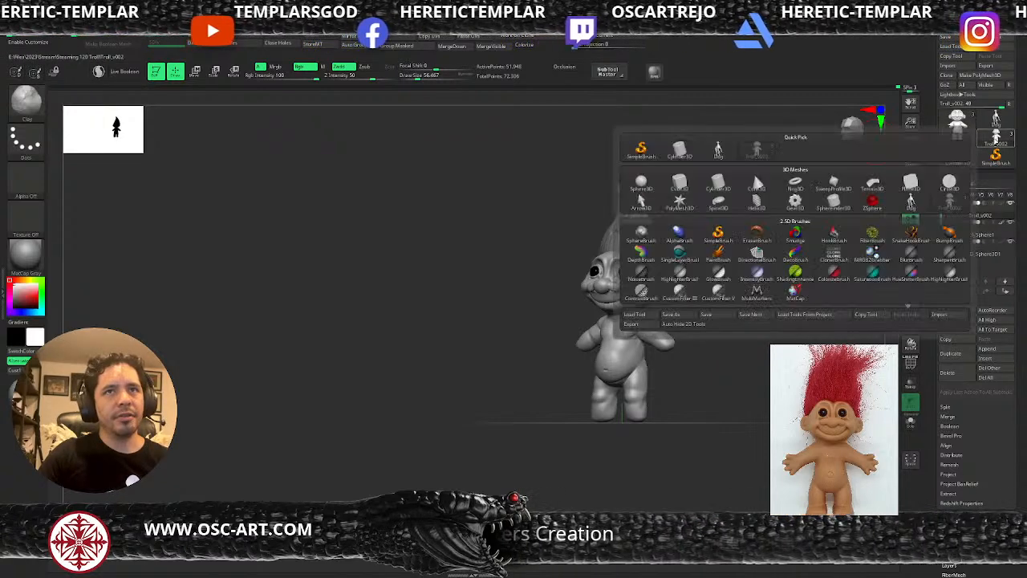
left_click(873, 201)
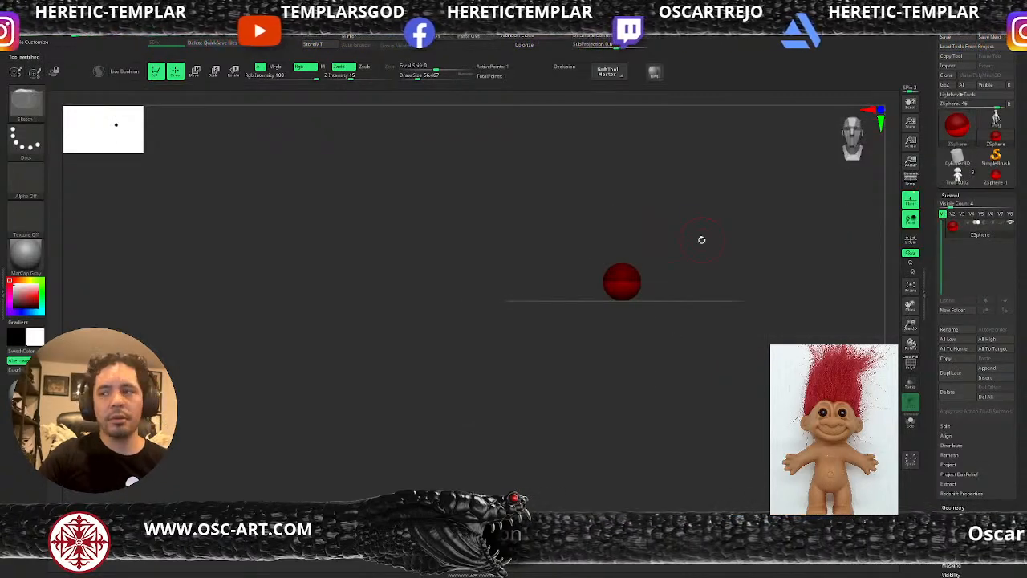
right_click_drag(739, 282, 746, 319, "ctrl")
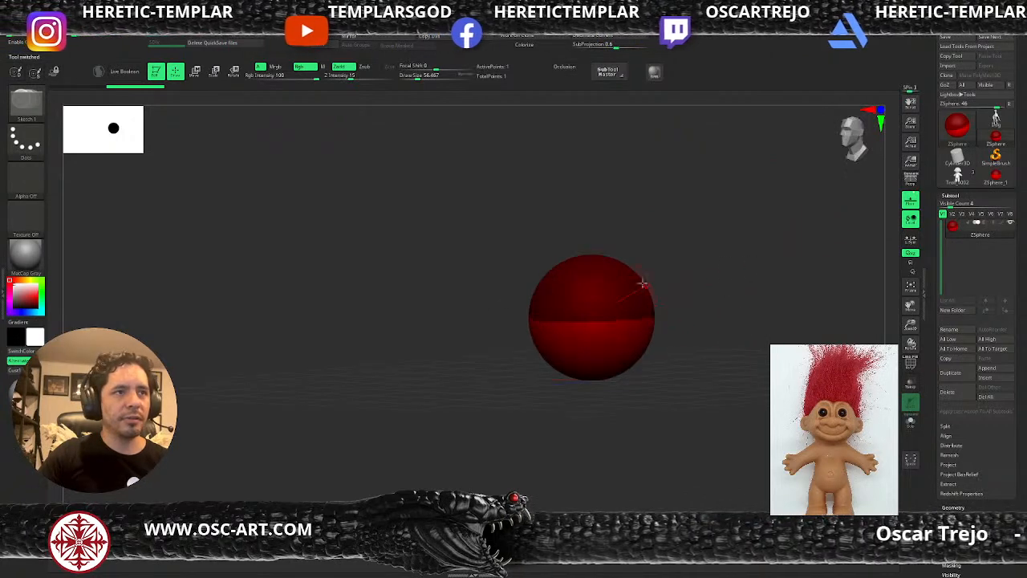
Add a second ZSphere on the root sphere and pull it away vertically to form a capsule-shaped palm and wrist
right_click_drag(602, 252, 617, 278)
left_click_drag(590, 276, 629, 328)
right_click_drag(634, 323, 708, 268, "shift")
key("w")
left_click_drag(621, 234, 622, 193)
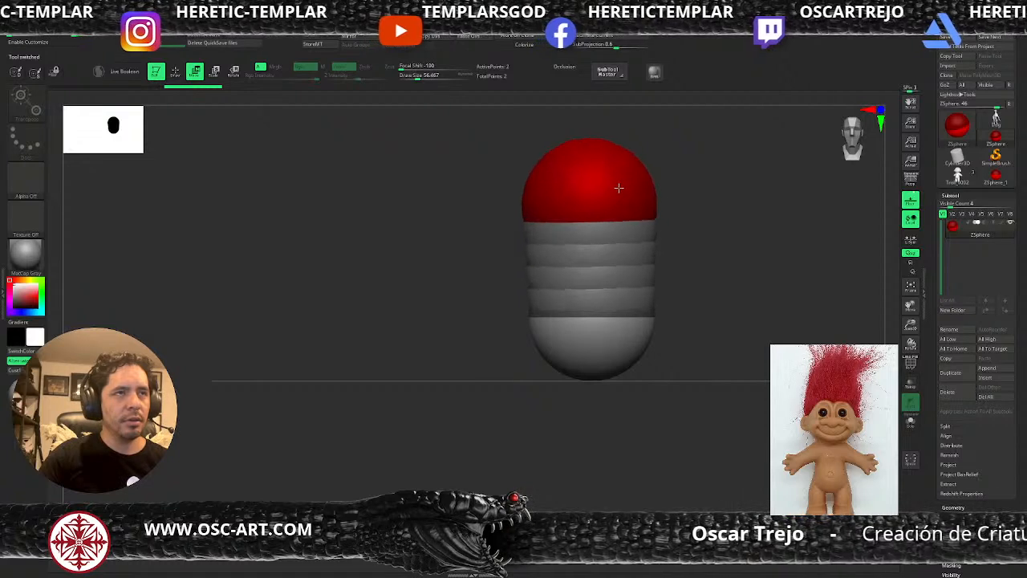
Add a small ZSphere on the side of the palm and move it outward as the thumb base
mouse_move(621, 190)
right_mouse_down()
mouse_move(683, 202)
mouse_move(624, 216)
right_mouse_up()
mouse_move(624, 216)
left_mouse_down()
mouse_move(621, 232)
mouse_move(632, 224)
mouse_move(622, 221)
mouse_move(637, 233)
mouse_move(677, 225)
left_mouse_up()
key("q")
key("w")
mouse_move(682, 225)
right_mouse_down()
mouse_move(731, 245)
mouse_move(752, 286)
mouse_move(601, 360)
mouse_move(573, 298)
mouse_move(566, 310)
right_mouse_up()
left_click_drag(574, 326, 573, 308)
Add three small ZSpheres across the end of the palm as finger bases and adjust their size and placement
key("q")
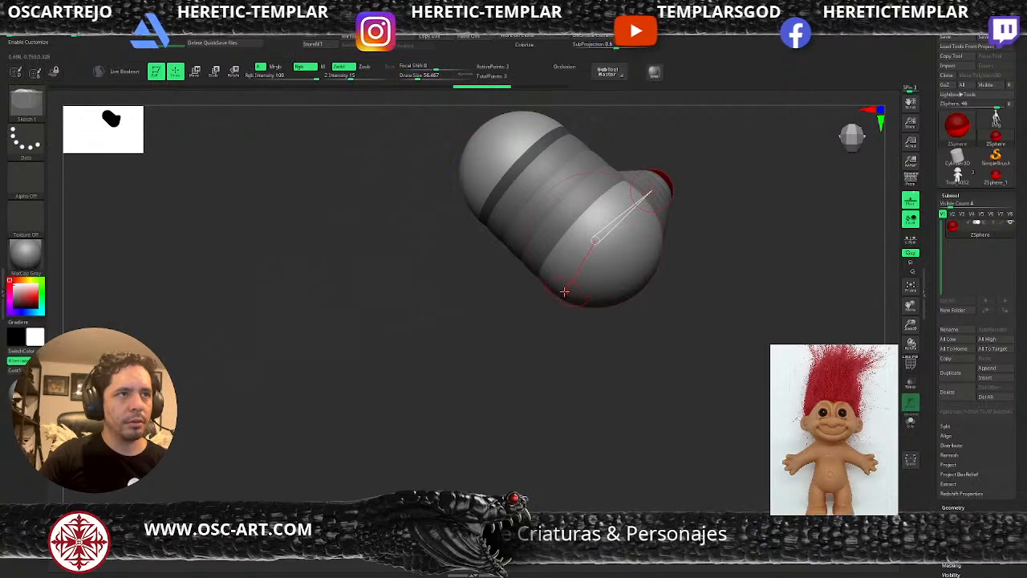
mouse_move(623, 294)
right_mouse_down()
mouse_move(675, 328)
mouse_move(642, 291)
right_mouse_up()
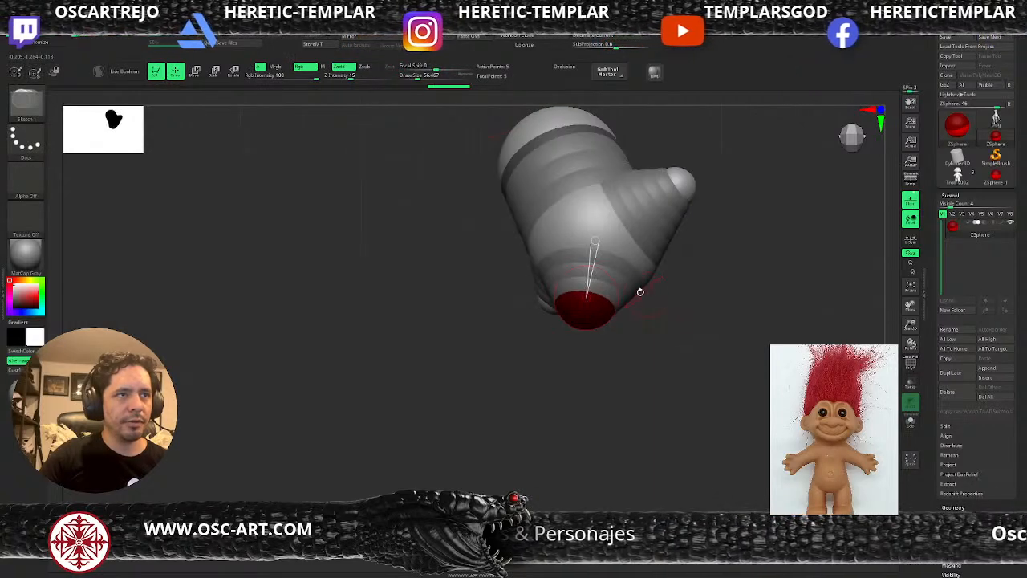
right_click_drag(599, 346, 606, 330)
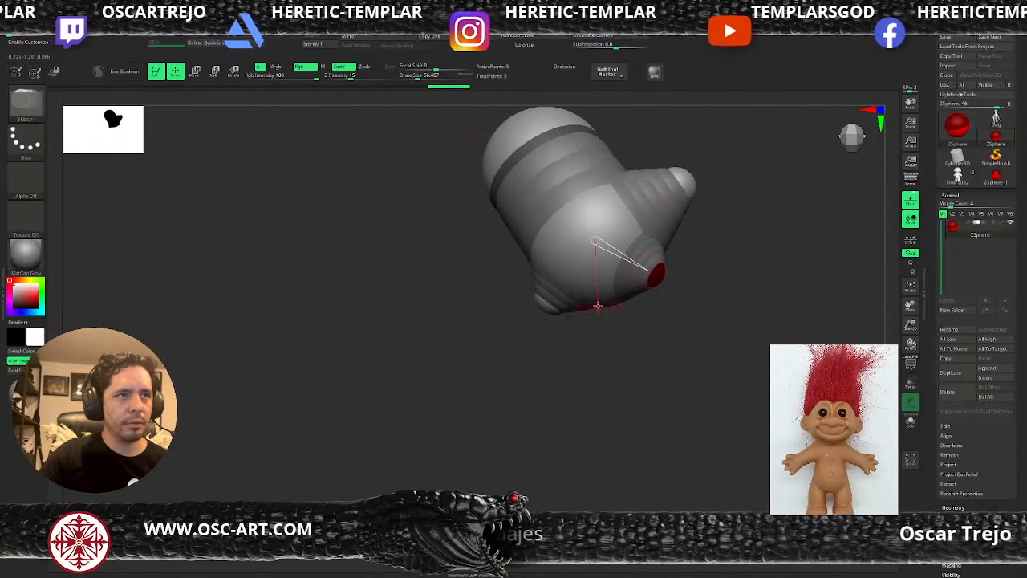
key("w")
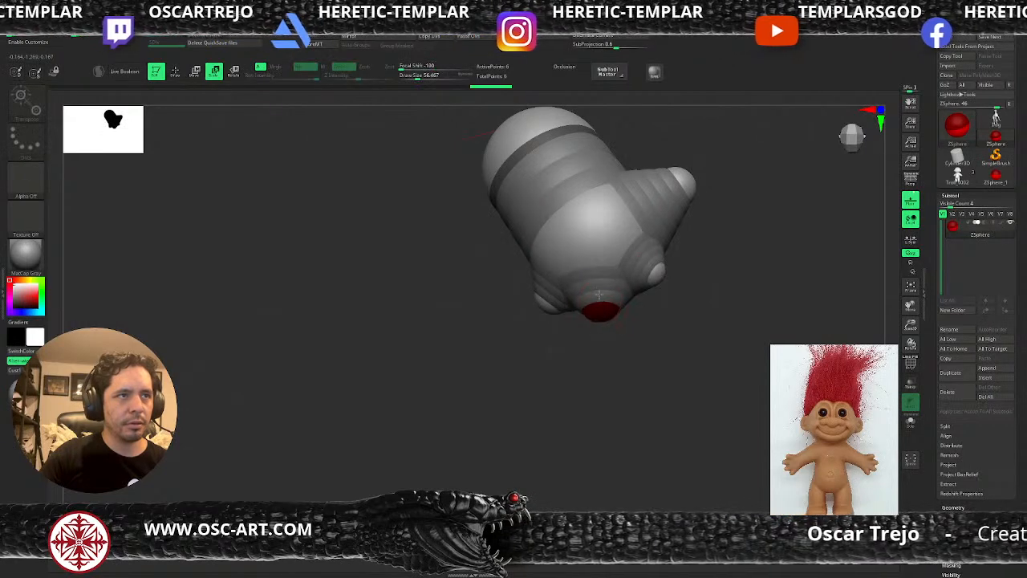
mouse_move(610, 318)
right_mouse_down()
mouse_move(663, 343)
mouse_move(700, 273)
right_mouse_up()
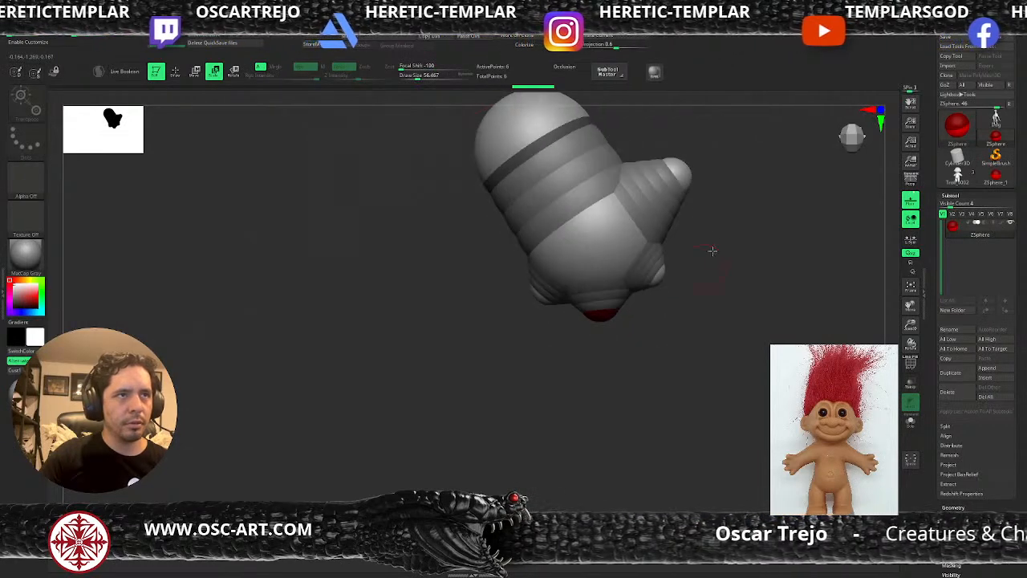
right_click_drag(701, 225, 652, 228)
Extend the thumb from its base ZSphere, enlarge the thumb tip and reposition the thumb base on the palm
mouse_move(681, 193)
left_mouse_down()
mouse_move(616, 214)
mouse_move(651, 207)
mouse_move(635, 206)
left_mouse_up()
key("q")
key("w")
key("ctrl+z")
key("ctrl+z")
key("s")
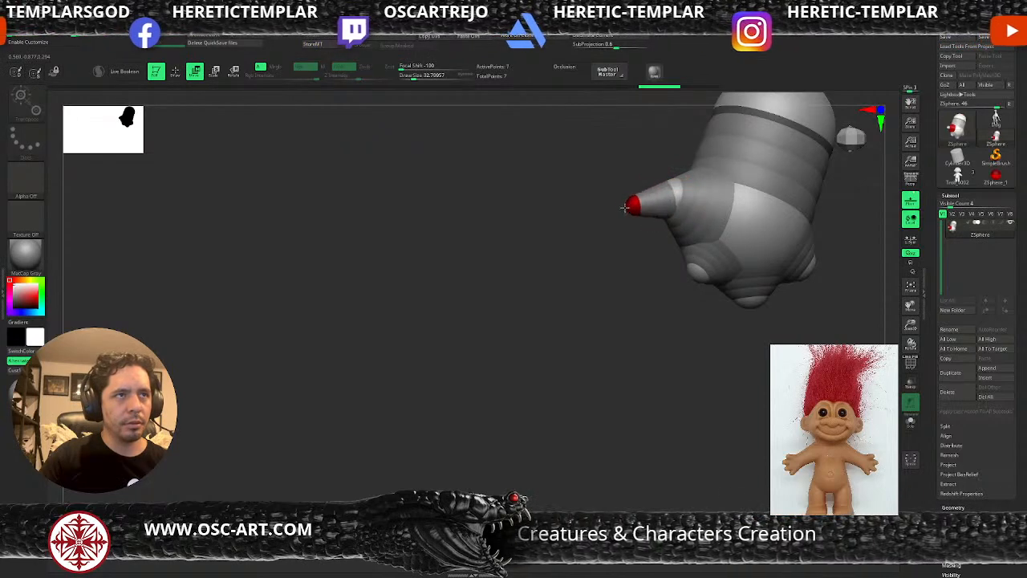
key("e")
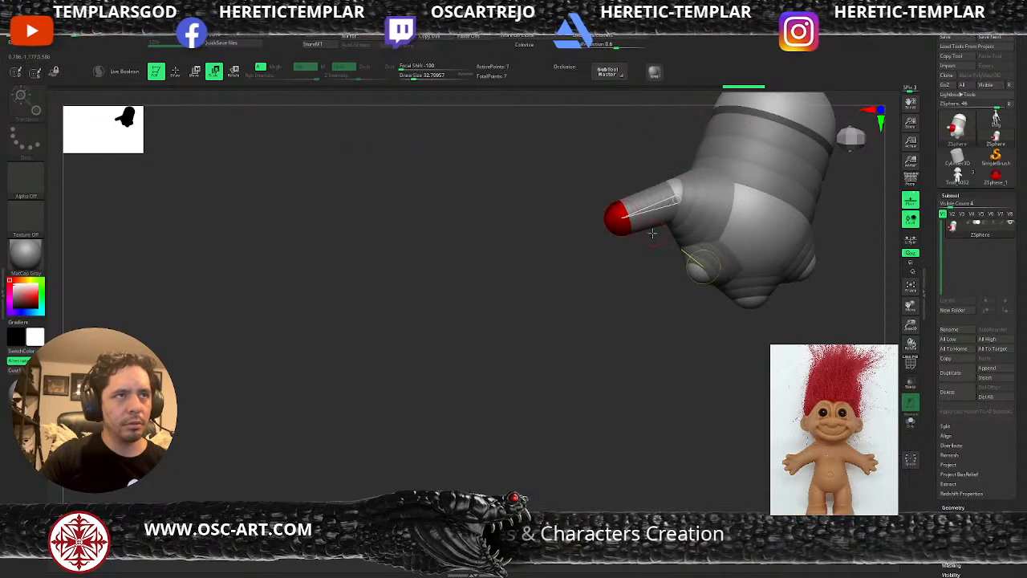
left_click_drag(630, 236, 658, 189)
key("w")
left_click_drag(608, 226, 635, 205)
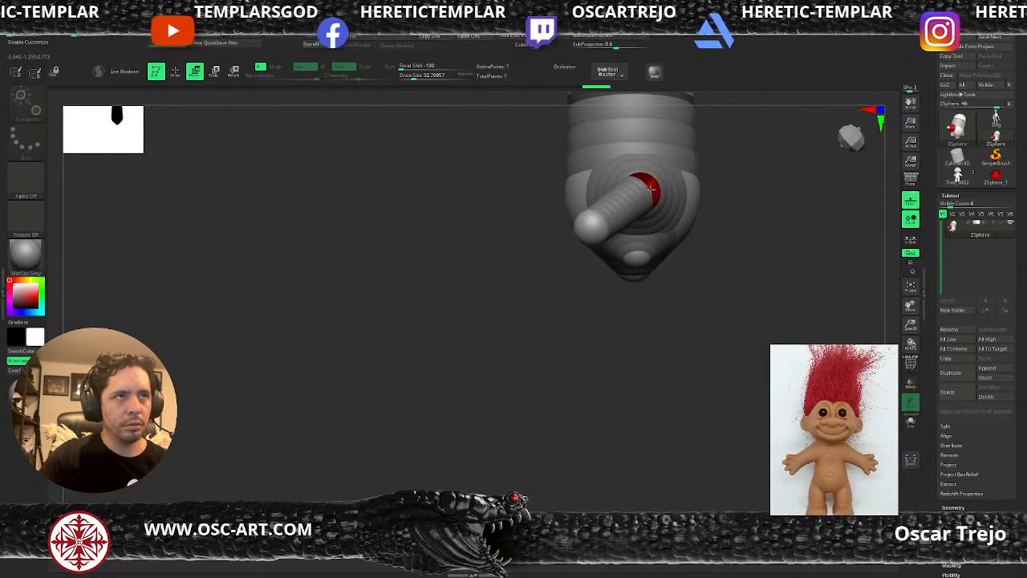
Insert a joint ZSphere midway along the thumb and adjust the thumb's joints from several angles
mouse_move(631, 303)
left_mouse_down()
mouse_move(584, 306)
mouse_move(595, 250)
mouse_move(564, 215)
left_mouse_up()
key("q")
left_click(600, 209)
key("w")
left_click_drag(522, 277, 559, 266)
left_click_drag(565, 219, 590, 125)
key("q")
key("w")
left_click_drag(571, 209, 566, 214)
mouse_move(620, 175)
left_mouse_down()
mouse_move(666, 191)
mouse_move(680, 209)
left_mouse_up()
key("e")
Draw a ZSphere on each of the three finger bases and pull them out into long, thin fingers
key("q")
mouse_move(663, 173)
left_mouse_down()
mouse_move(667, 182)
mouse_move(667, 131)
mouse_move(679, 216)
mouse_move(622, 225)
mouse_move(623, 211)
left_mouse_up()
key("w")
key("q")
left_click_drag(679, 283, 681, 288)
key("w")
mouse_move(674, 275)
left_mouse_down()
mouse_move(673, 202)
mouse_move(679, 213)
left_mouse_up()
key("q")
mouse_move(723, 274)
left_mouse_down()
mouse_move(736, 270)
mouse_move(707, 312)
mouse_move(713, 320)
left_mouse_up()
left_click_drag(732, 308, 728, 232)
key("w")
left_click_drag(761, 261, 716, 311)
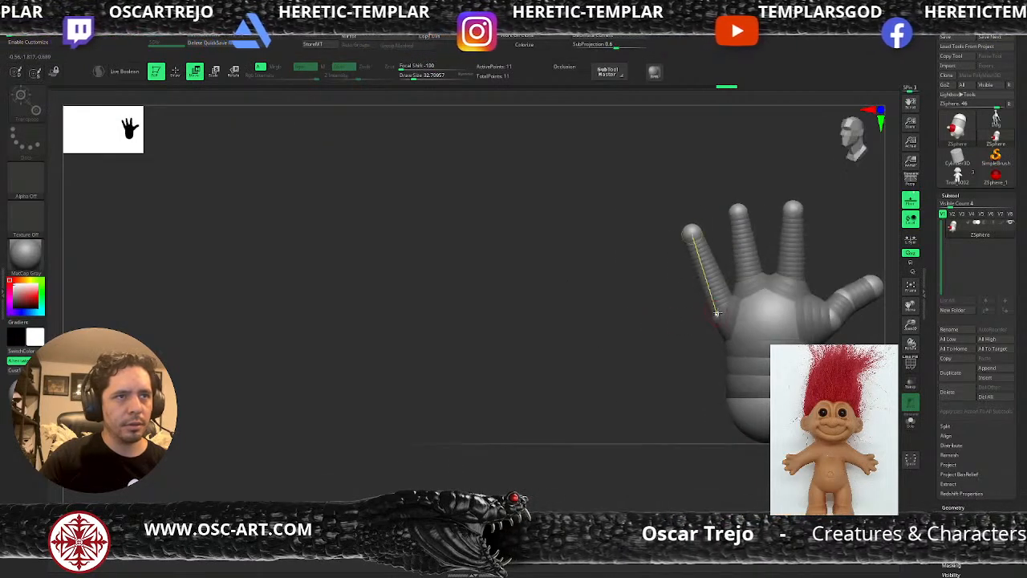
Reposition the base spheres of the outer and middle fingers where they join the palm
left_click(717, 305)
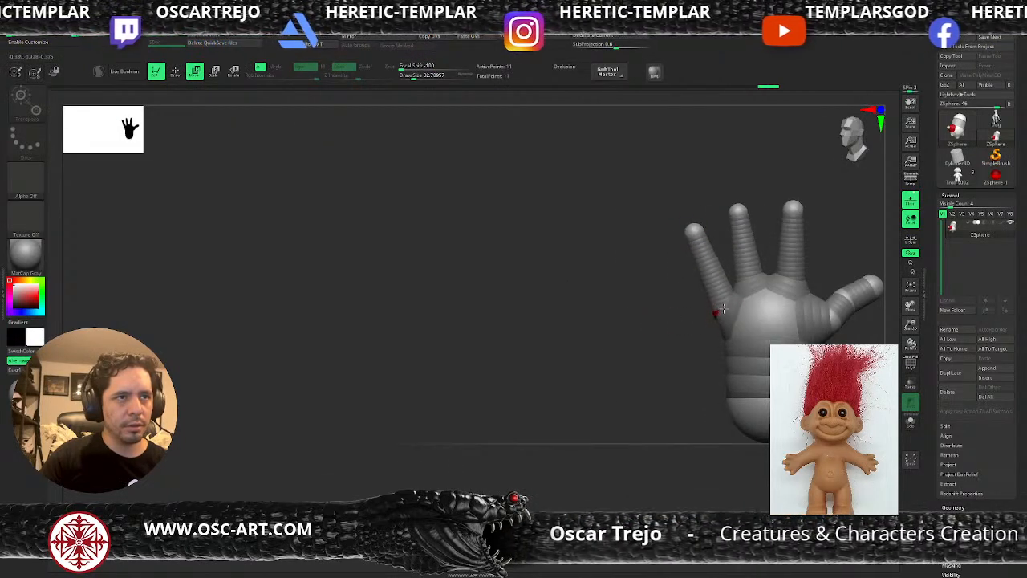
left_click_drag(724, 298, 756, 276)
left_click(751, 281)
left_click_drag(654, 330, 706, 381)
left_click_drag(618, 343, 644, 317, "alt")
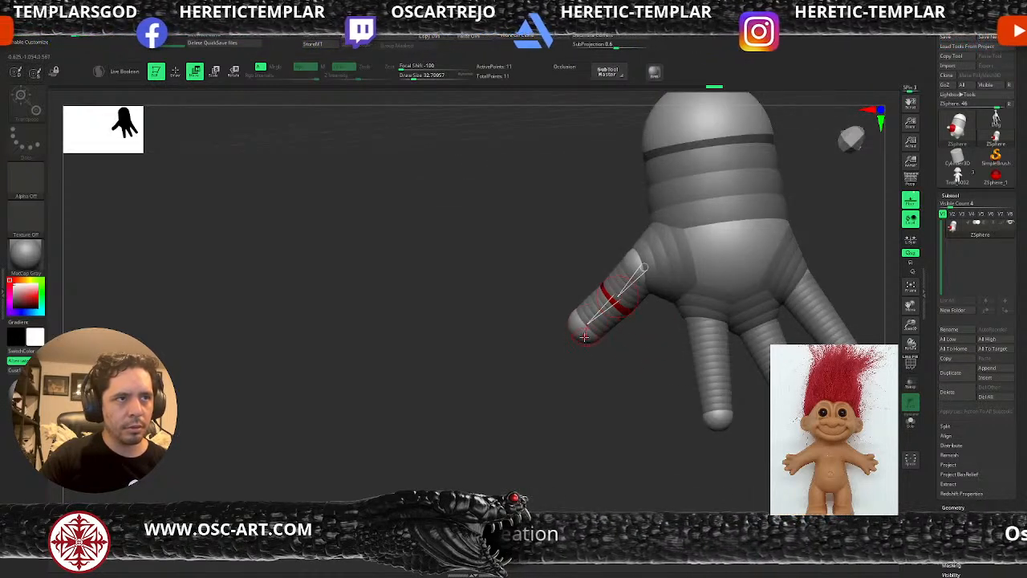
Reposition the base and tip ZSpheres of the thumb, checking its direction from several angles
left_click_drag(599, 336, 783, 332)
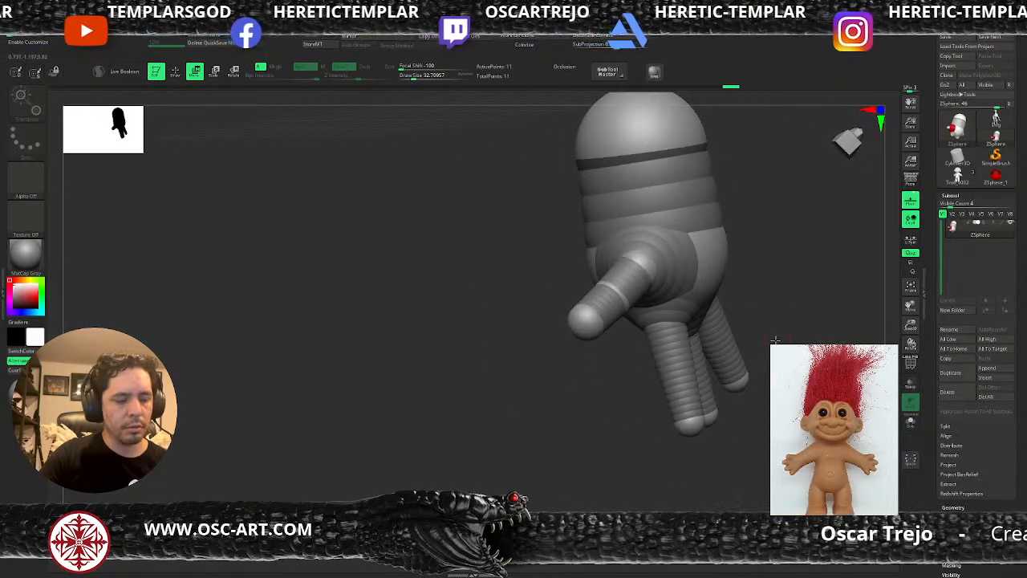
left_click_drag(671, 321, 650, 270)
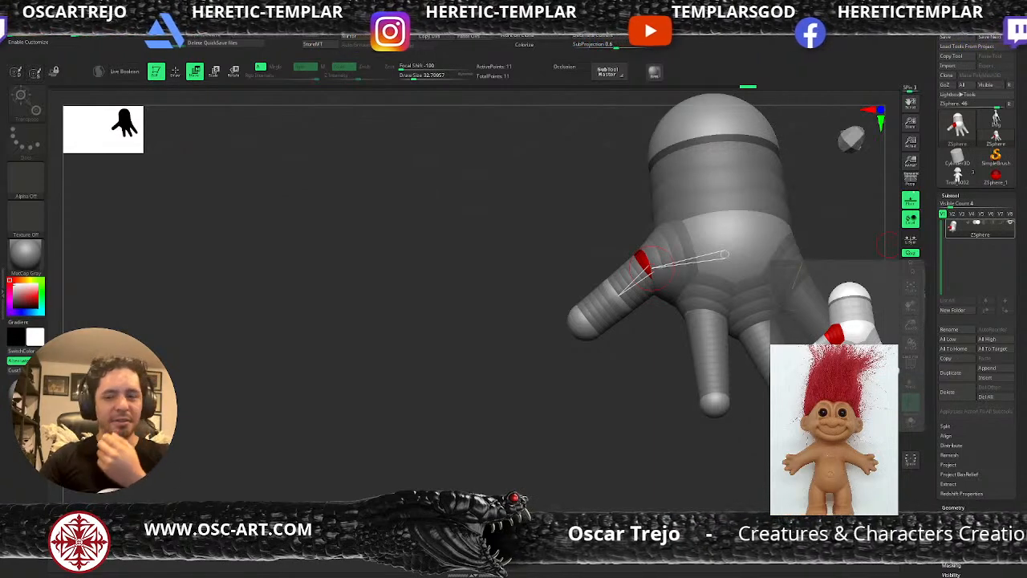
left_click_drag(570, 408, 555, 367)
left_click_drag(591, 402, 641, 404)
mouse_move(603, 325)
left_mouse_down()
mouse_move(592, 331)
mouse_move(610, 339)
mouse_move(602, 343)
left_mouse_up()
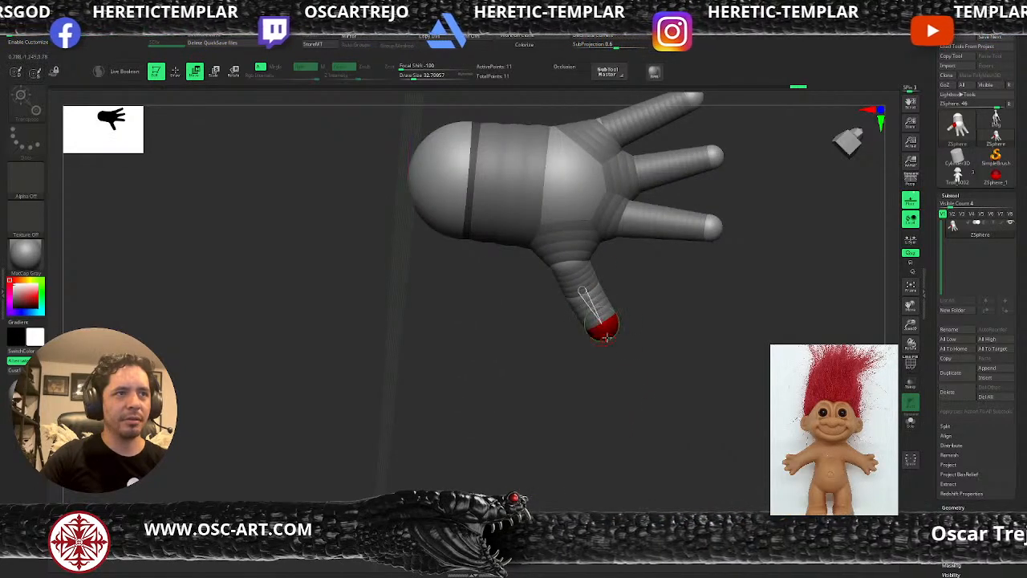
Scale the tip ZSpheres of the three fingers and the base ZSphere of the outer finger
left_click_drag(653, 301, 630, 354, "alt")
key("e")
left_click_drag(686, 290, 716, 361)
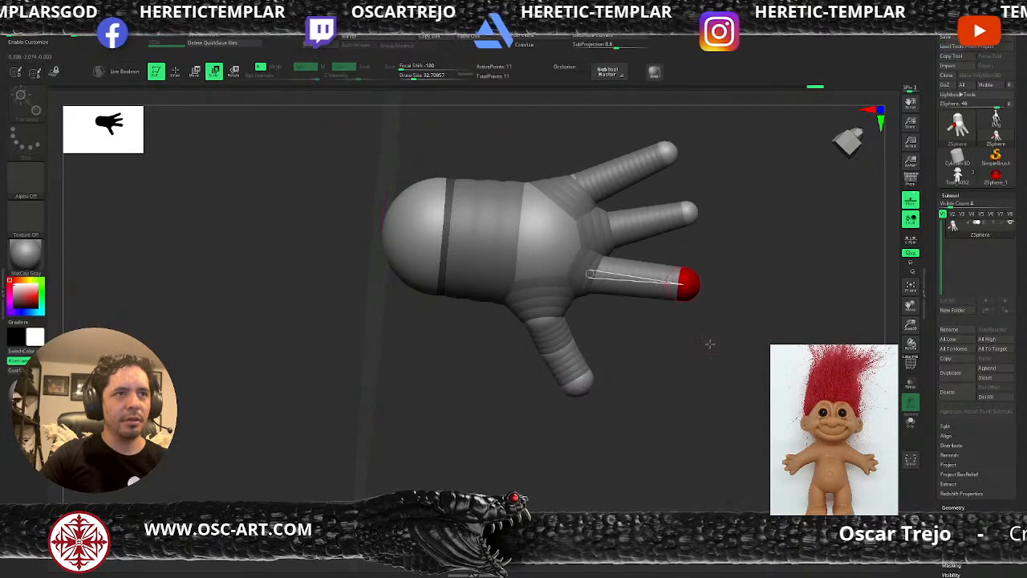
left_click_drag(686, 211, 727, 332)
left_click_drag(672, 148, 591, 322)
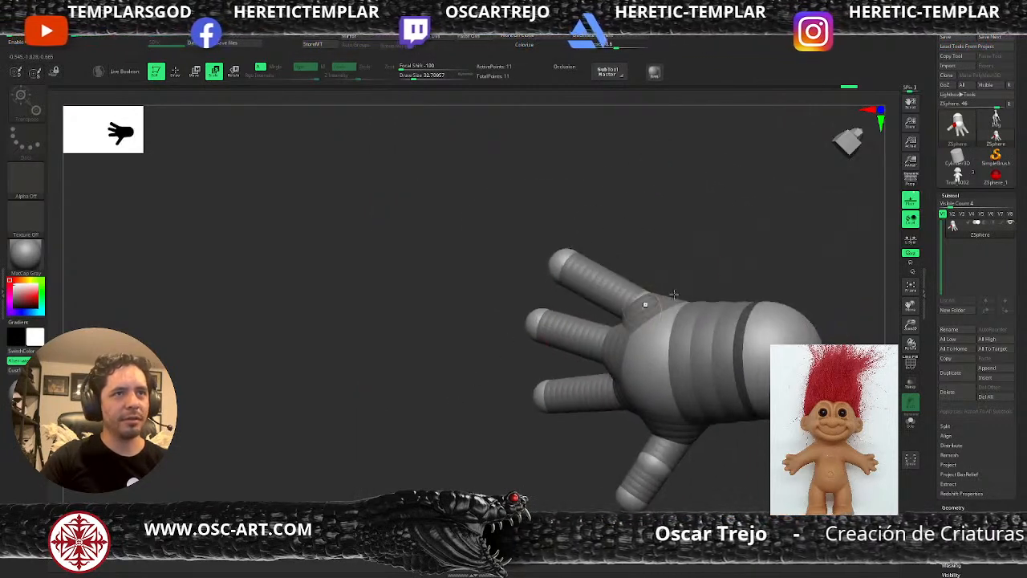
left_click_drag(656, 296, 644, 297)
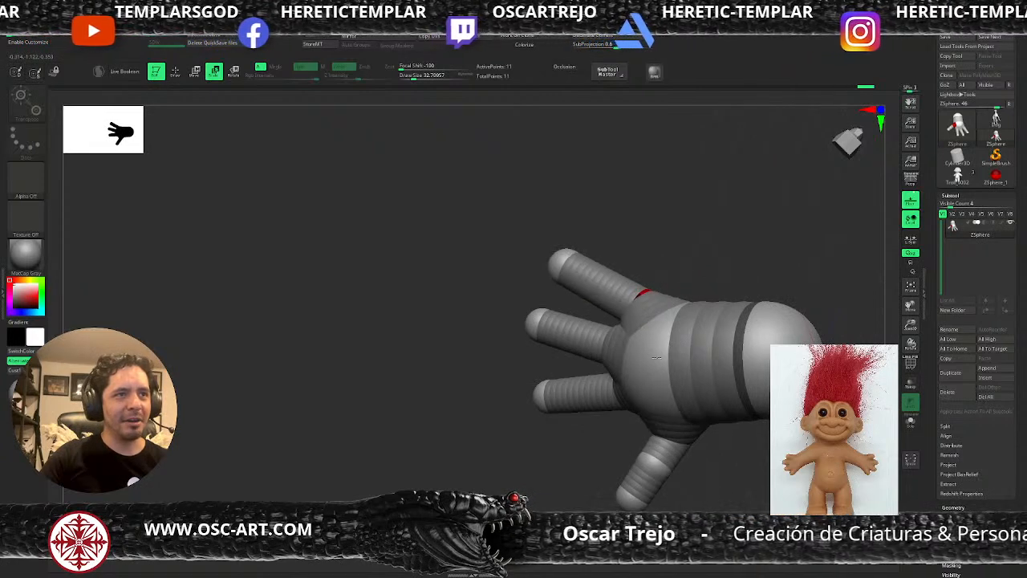
left_click(563, 269)
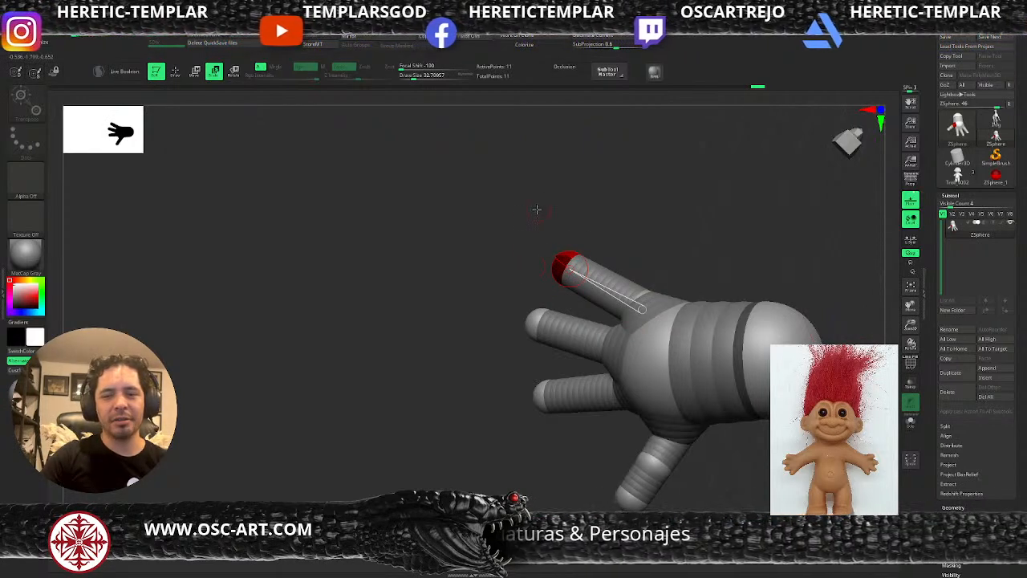
Insert a joint ZSphere midway along the middle finger and move its fingertip to bend the finger
left_click_drag(497, 241, 579, 359)
left_click(600, 366)
left_click_drag(500, 374, 602, 351)
left_click_drag(741, 362, 692, 341)
key("q")
key("w")
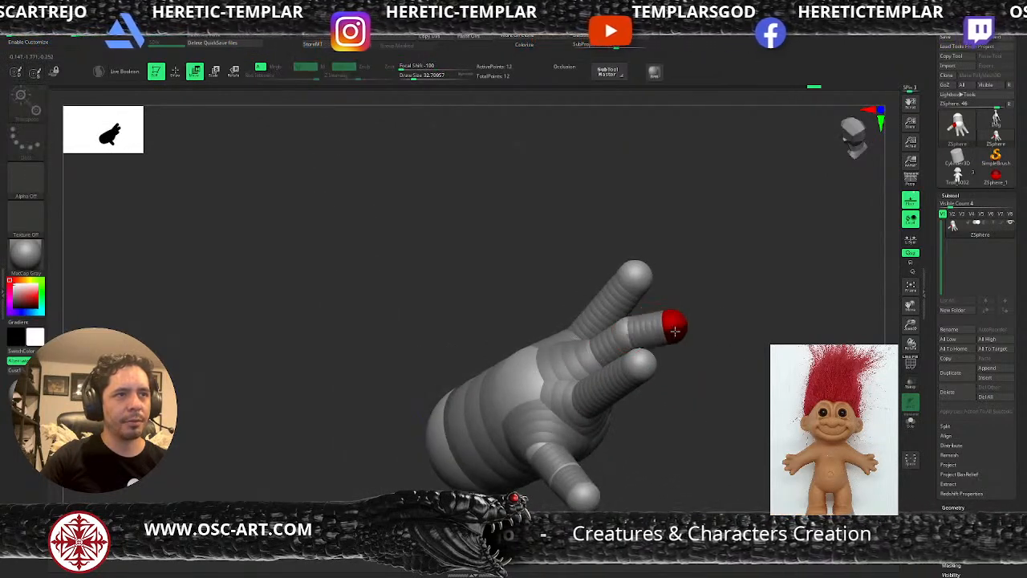
mouse_move(716, 394)
left_mouse_down()
mouse_move(692, 379)
mouse_move(709, 383)
left_mouse_up()
Insert a joint ZSphere midway along the index finger and adjust the index and middle fingertips
key("q")
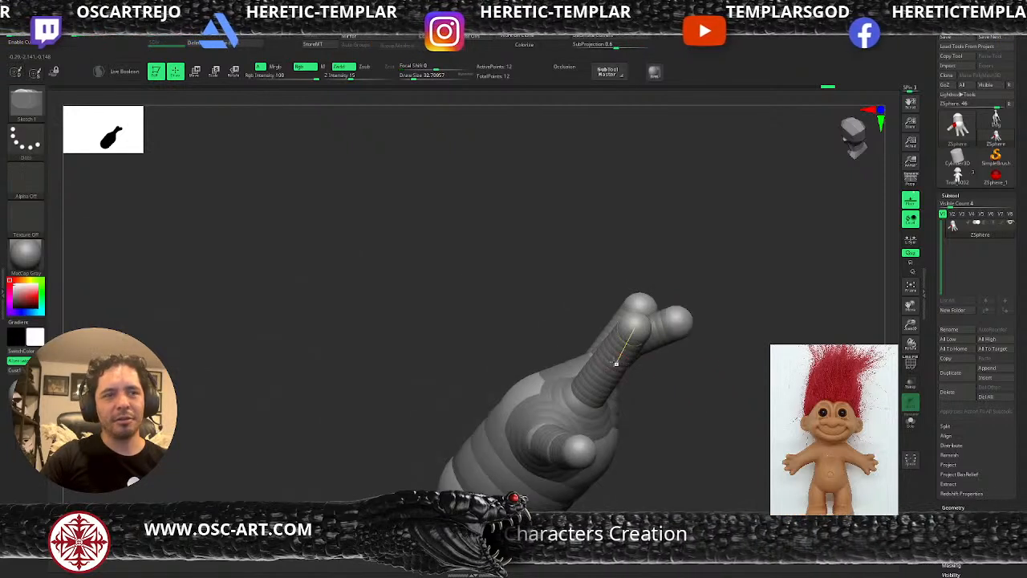
key("w")
mouse_move(727, 332)
left_mouse_down()
mouse_move(752, 355)
mouse_move(700, 334)
mouse_move(750, 283)
left_mouse_up()
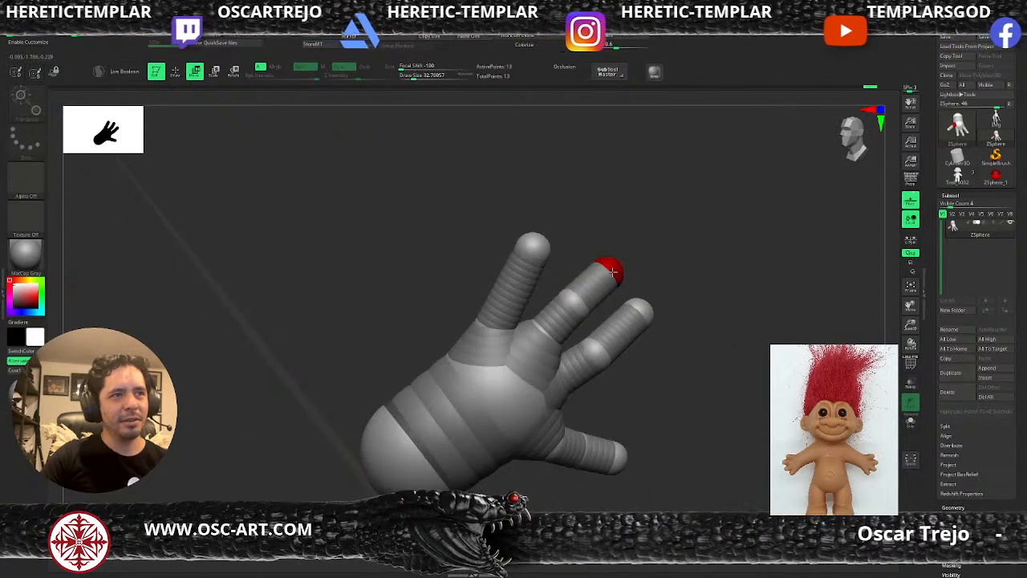
left_click_drag(617, 269, 615, 274)
right_click_drag(616, 273, 647, 310)
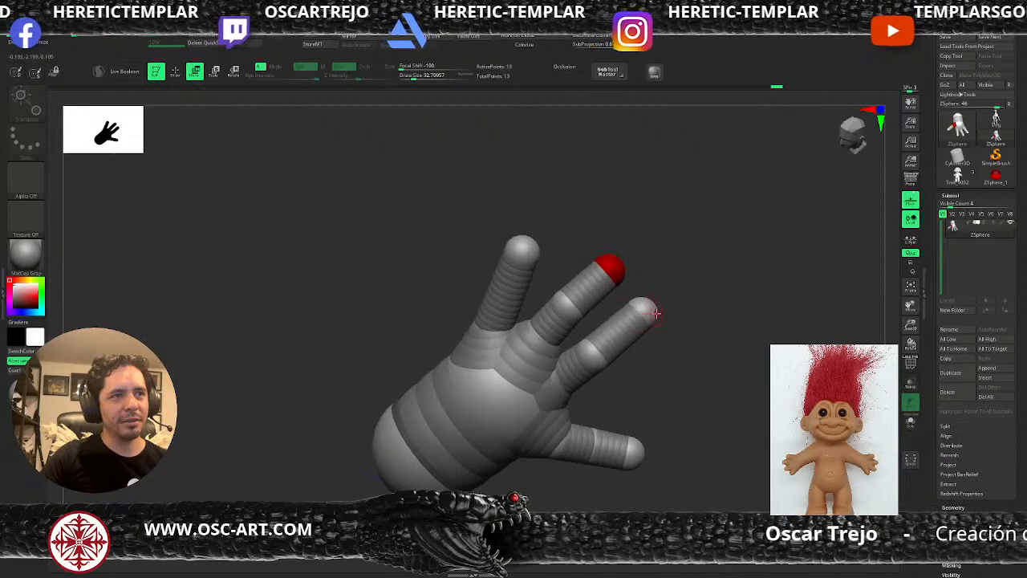
Insert a joint ZSphere midway along the outer finger and adjust its tip
key("q")
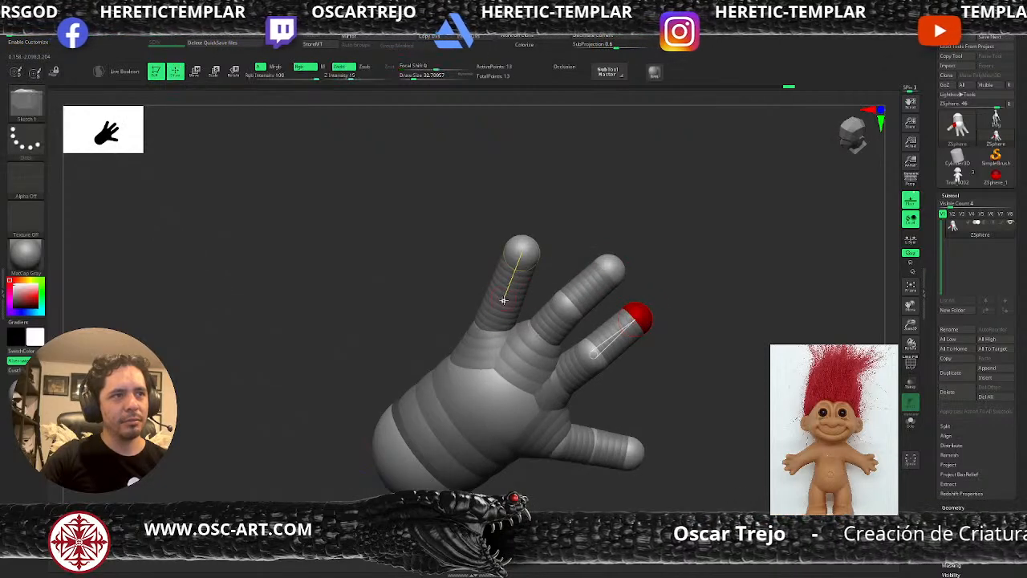
left_click(505, 298)
key("w")
right_click_drag(521, 249, 619, 279)
right_click_drag(545, 293, 496, 254)
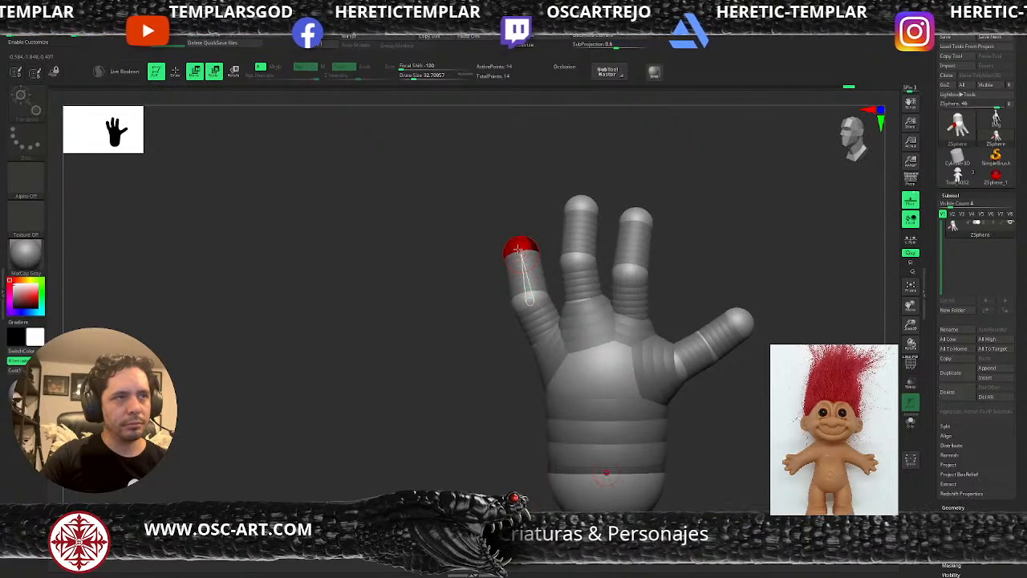
key("w")
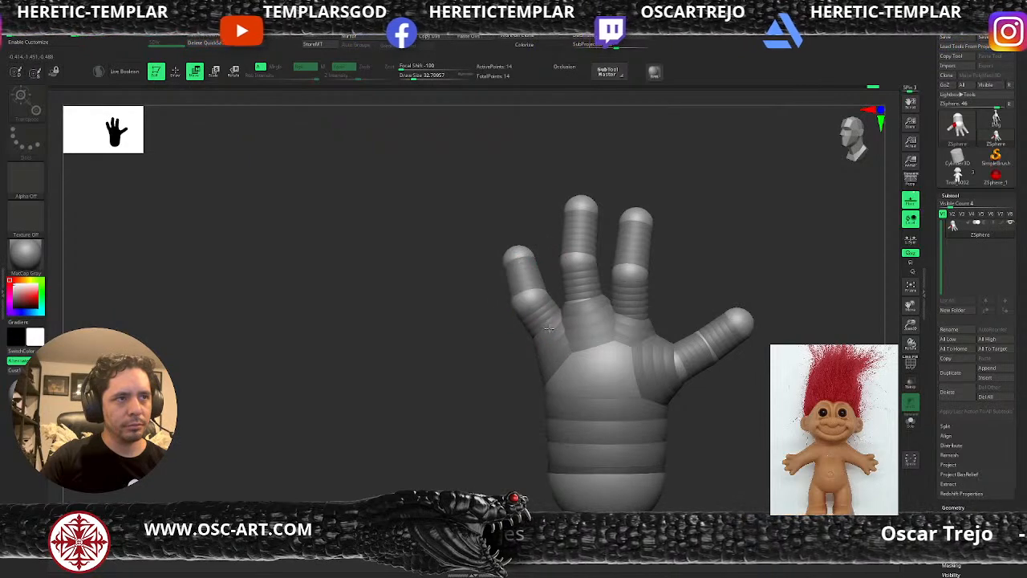
Bend the outer fingertip toward the palm and reposition the index finger and thumb where they join the palm
right_click_drag(466, 309, 542, 315)
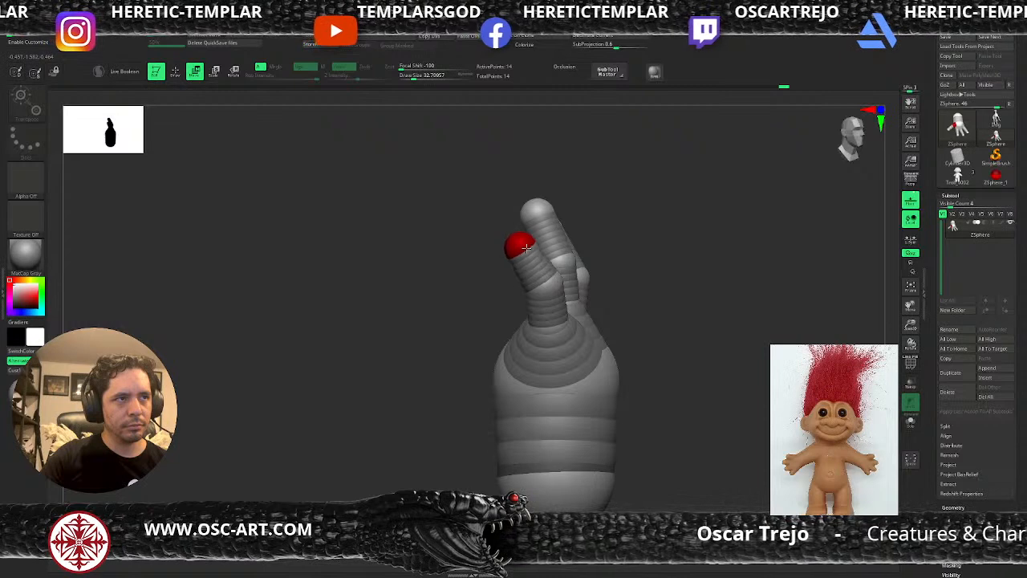
right_click_drag(659, 248, 523, 299)
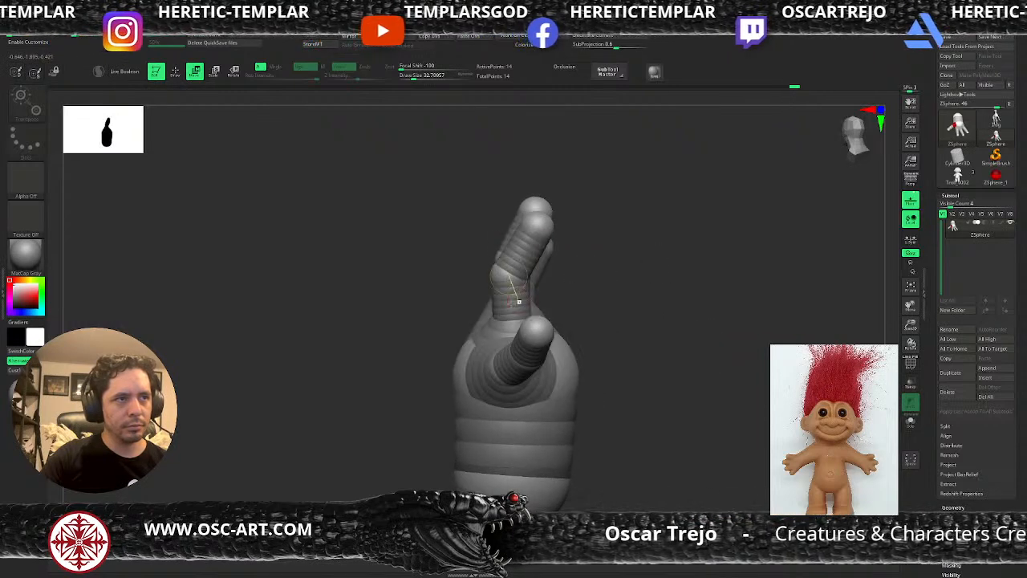
left_click_drag(511, 311, 497, 314)
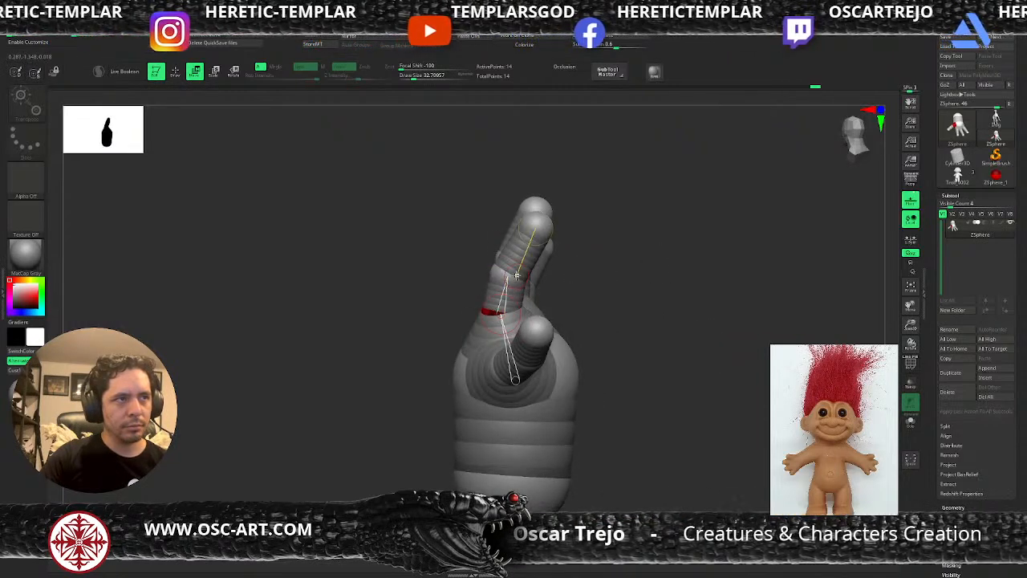
right_click_drag(546, 221, 614, 312)
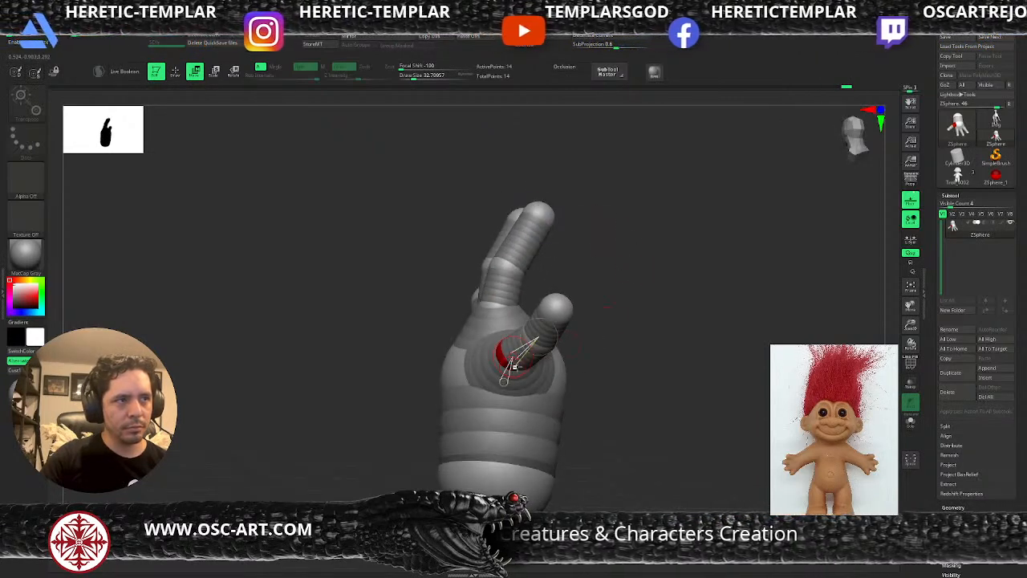
left_click_drag(536, 340, 577, 341)
right_click_drag(612, 305, 699, 374)
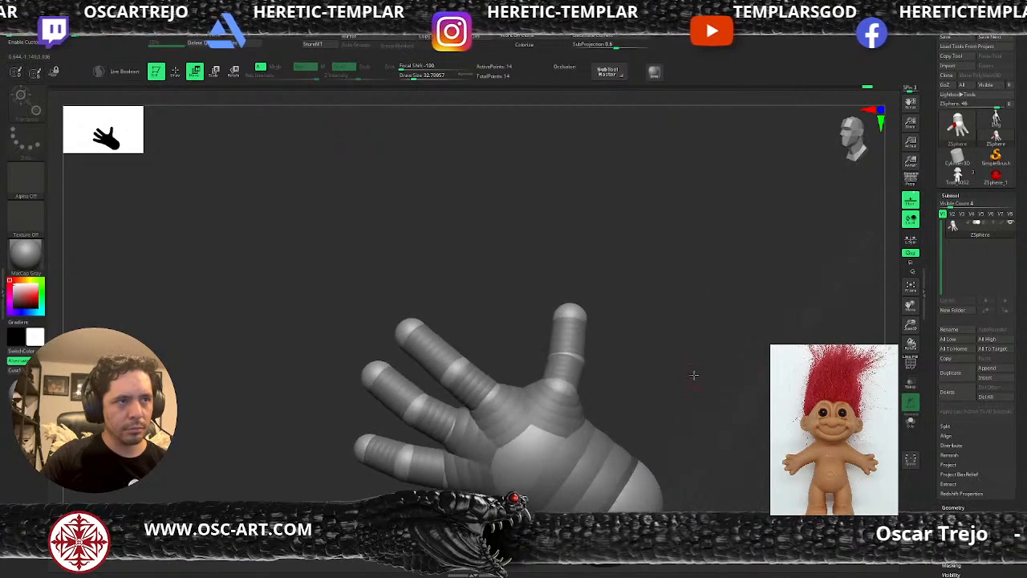
right_click_drag(602, 358, 667, 337)
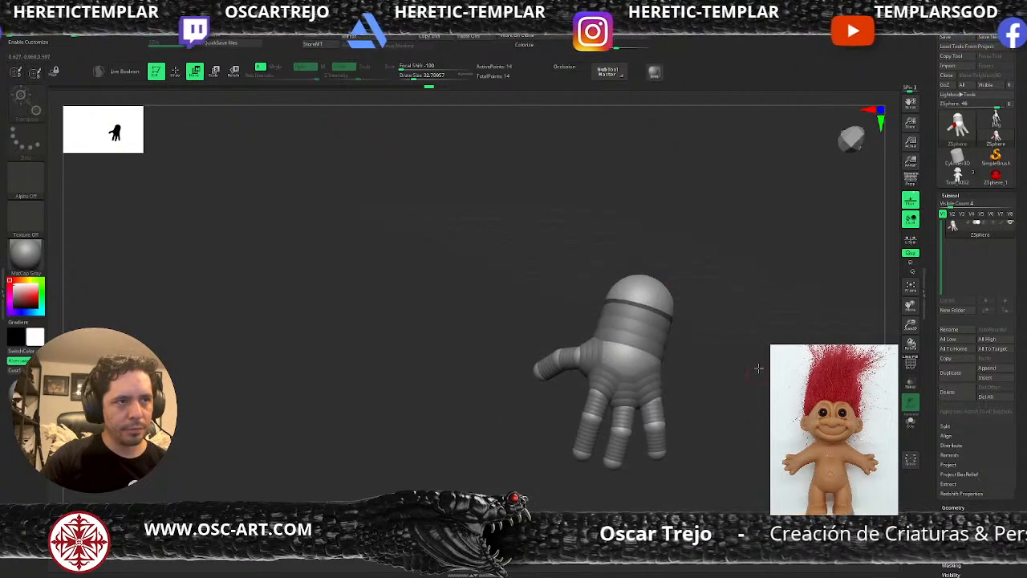
Adjust the thumb's joint ZSpheres from front and back views, undoing the last move
right_click_drag(760, 372, 767, 394, "ctrl")
right_click_drag(767, 393, 766, 378)
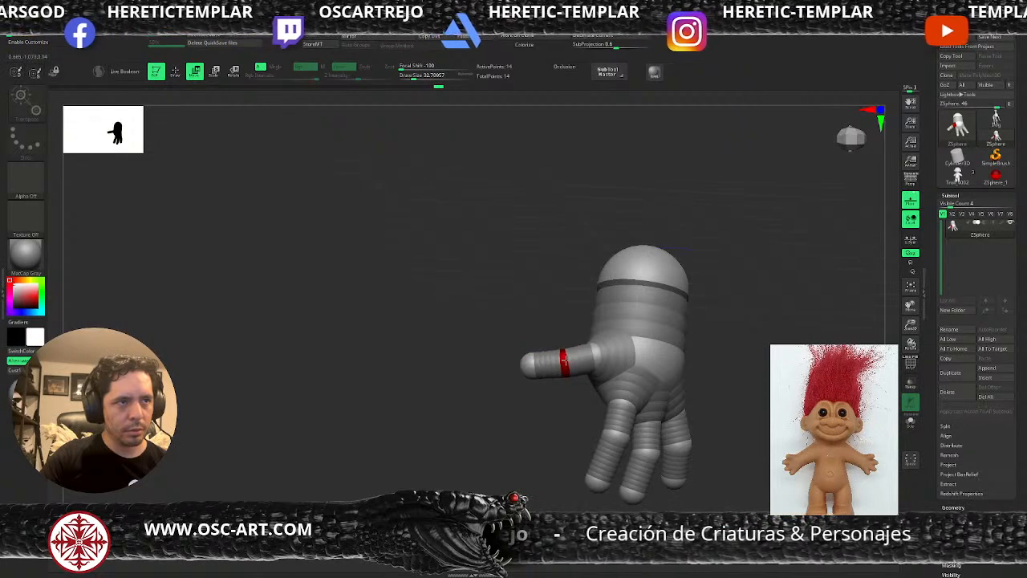
mouse_move(595, 358)
right_mouse_down()
mouse_move(517, 406)
mouse_move(518, 447)
mouse_move(479, 395)
mouse_move(604, 374)
right_mouse_up()
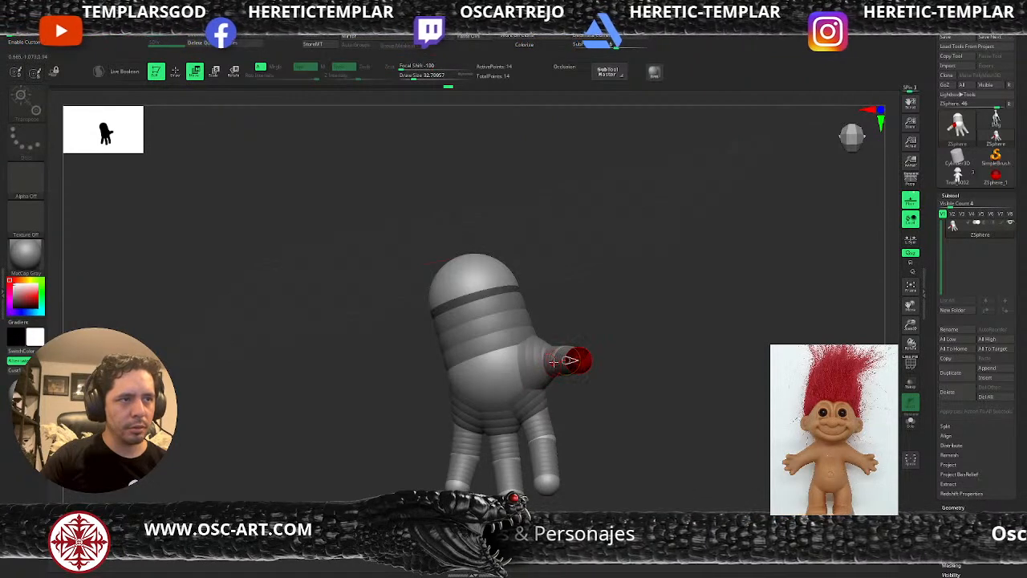
left_click_drag(551, 362, 537, 373)
left_click_drag(634, 386, 514, 388)
left_click_drag(451, 375, 485, 376)
left_click_drag(478, 418, 575, 418)
mouse_move(467, 390)
left_mouse_down()
mouse_move(461, 370)
mouse_move(493, 361)
mouse_move(475, 396)
mouse_move(492, 397)
left_mouse_up()
key("ctrl+z")
Reposition the thumb's tip ZSphere so the thumb points outward and down from the palm
left_click_drag(674, 385, 643, 447)
left_click_drag(624, 365, 449, 416)
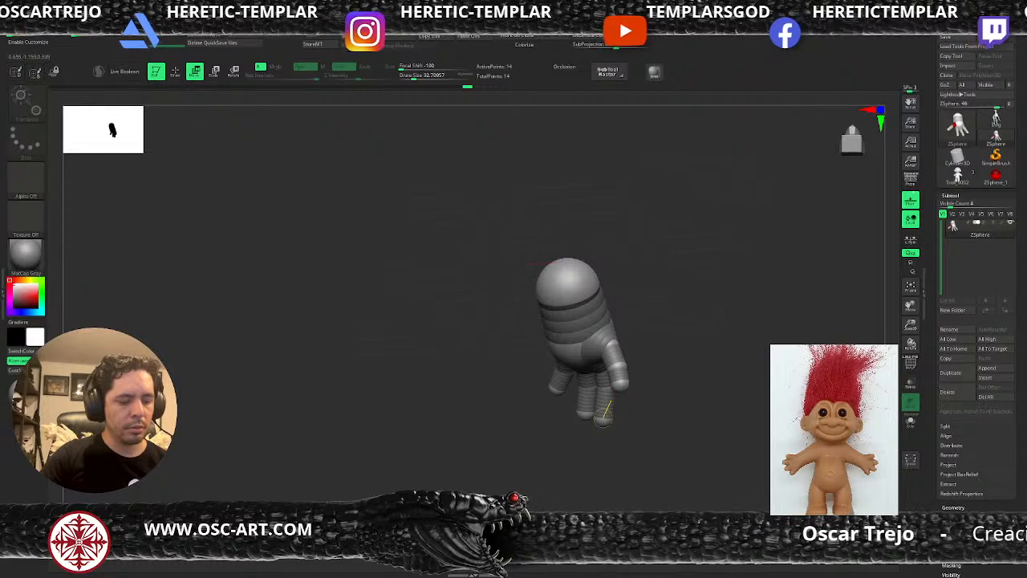
left_click_drag(606, 413, 642, 385)
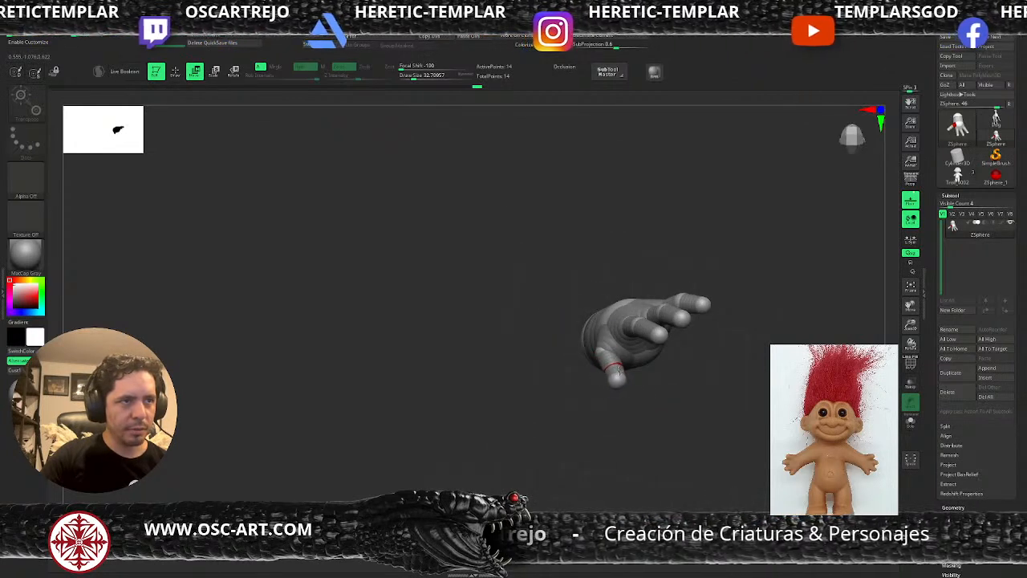
left_click_drag(618, 374, 696, 369)
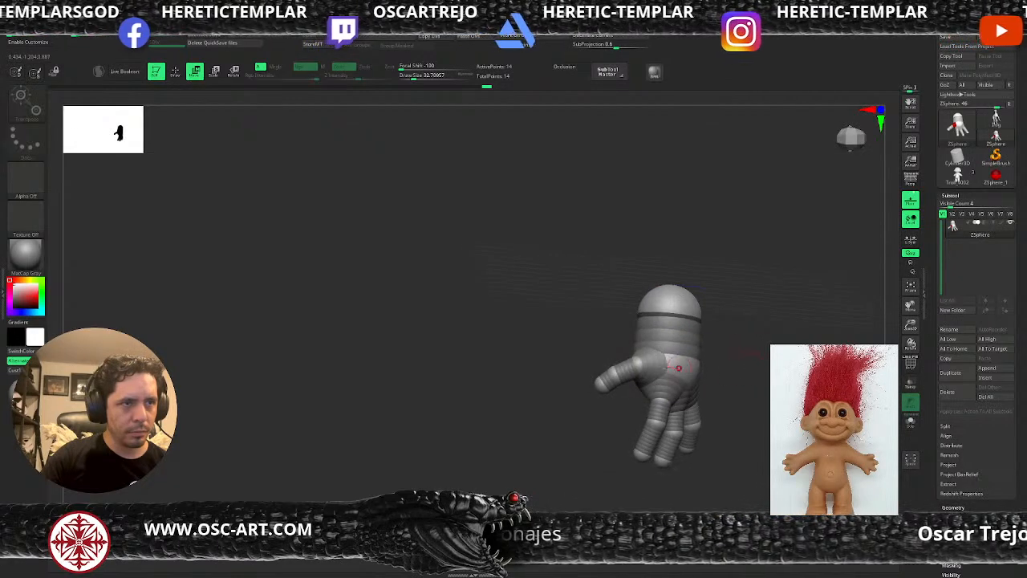
left_click(677, 359)
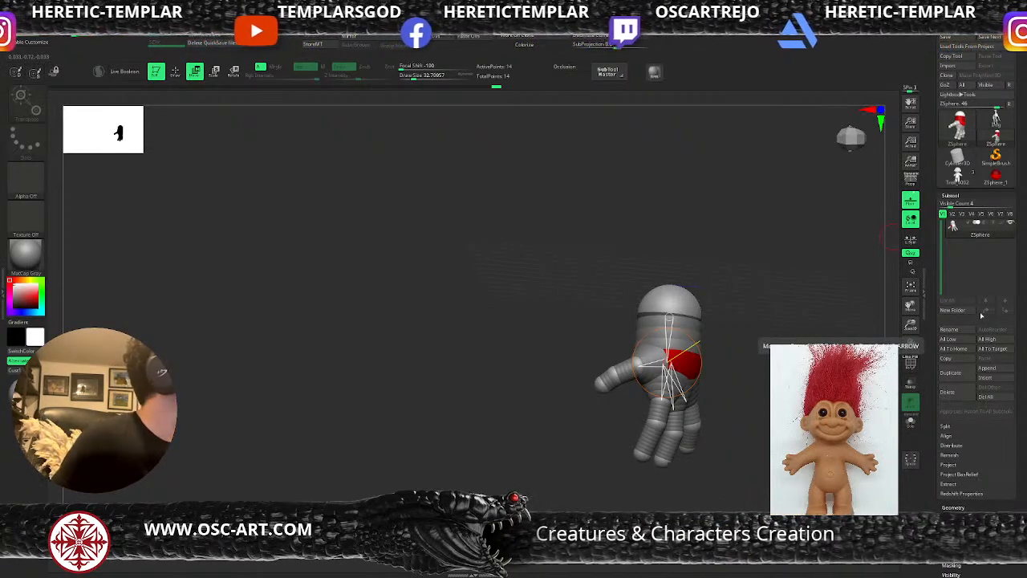
mouse_move(1010, 233)
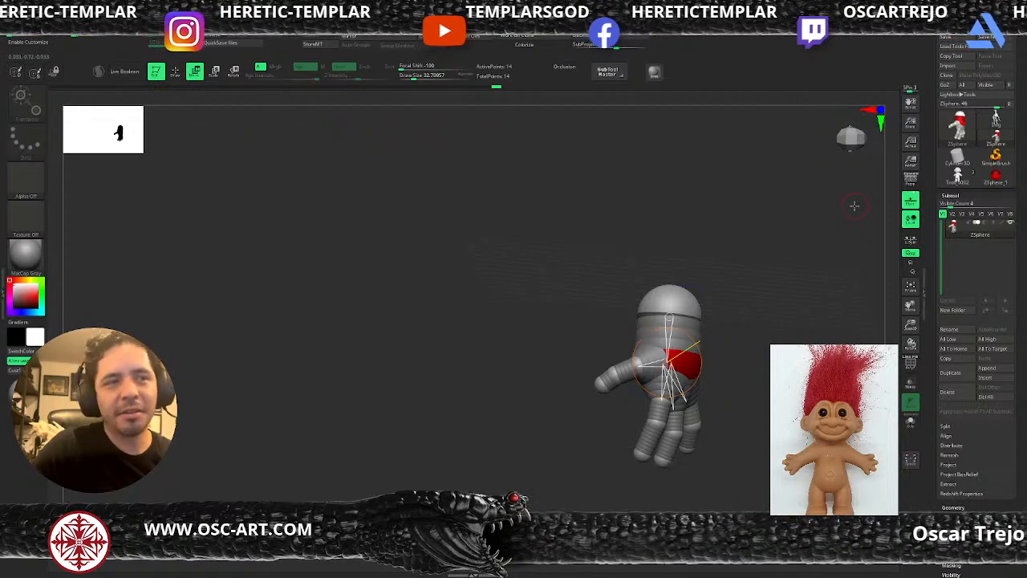
left_click_drag(394, 224, 327, 247)
left_click_drag(503, 310, 483, 324)
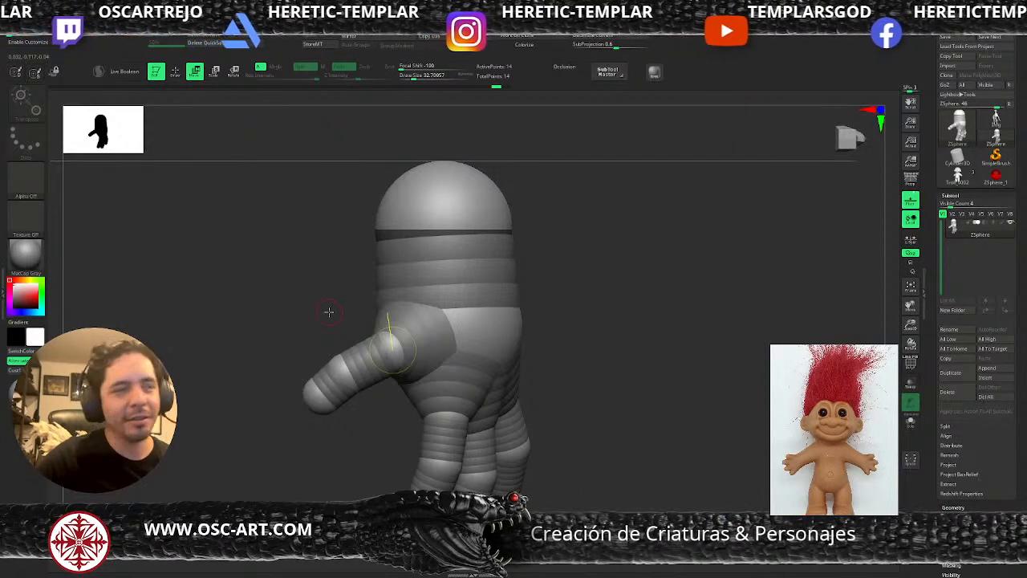
left_click_drag(311, 403, 326, 351)
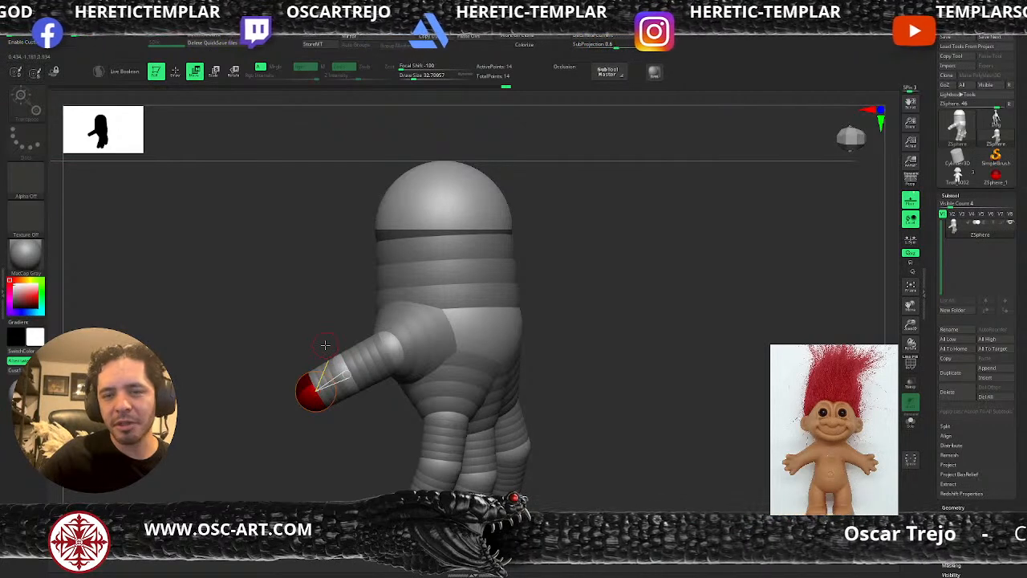
Examine the pose and proportions of the thumb and fingers from below, the side and the back
left_click_drag(489, 151, 404, 166)
left_click_drag(514, 186, 373, 240, "alt")
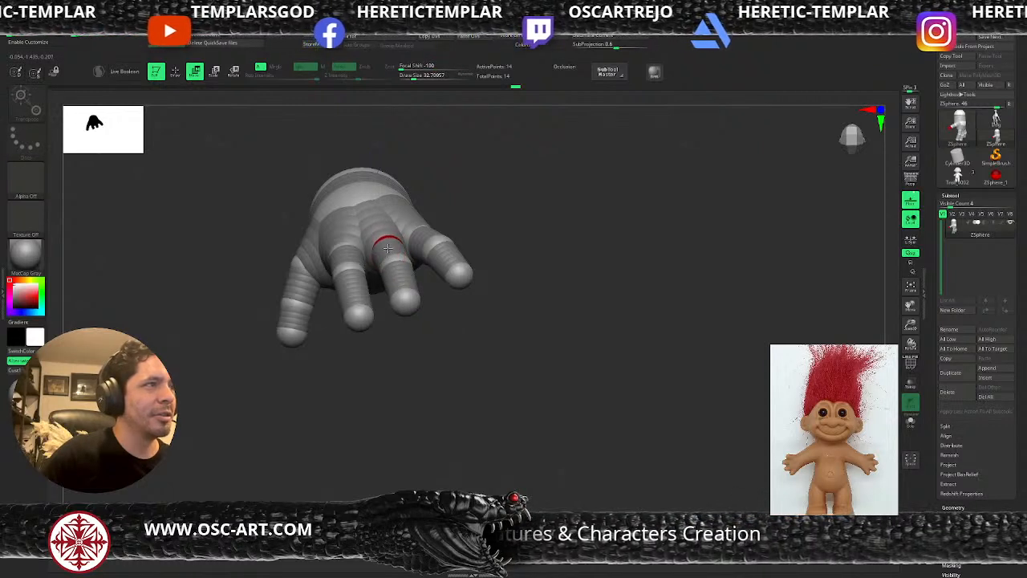
left_click_drag(467, 214, 484, 247)
left_click_drag(281, 265, 361, 210)
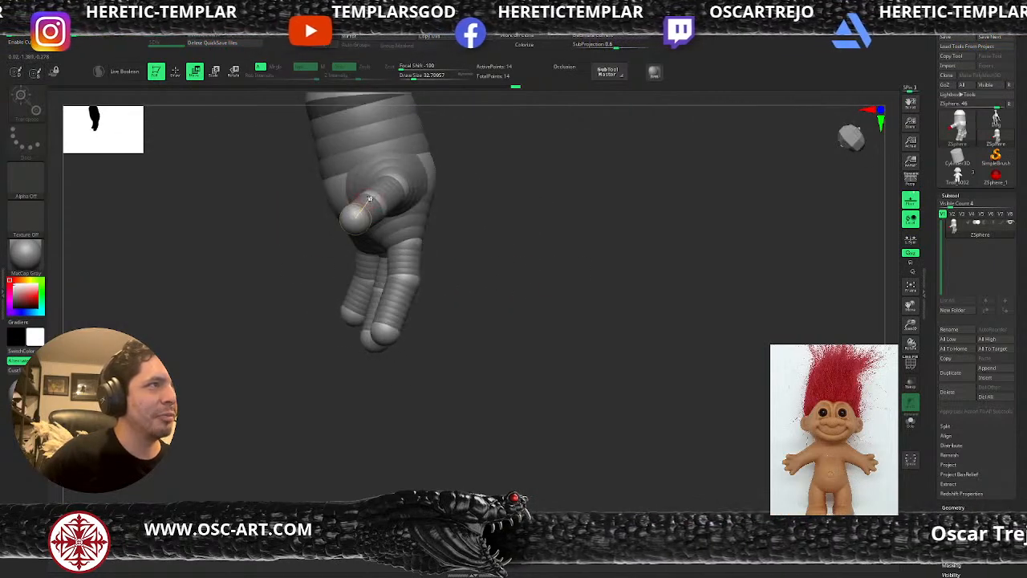
left_click_drag(465, 188, 530, 186)
left_click_drag(439, 224, 528, 228)
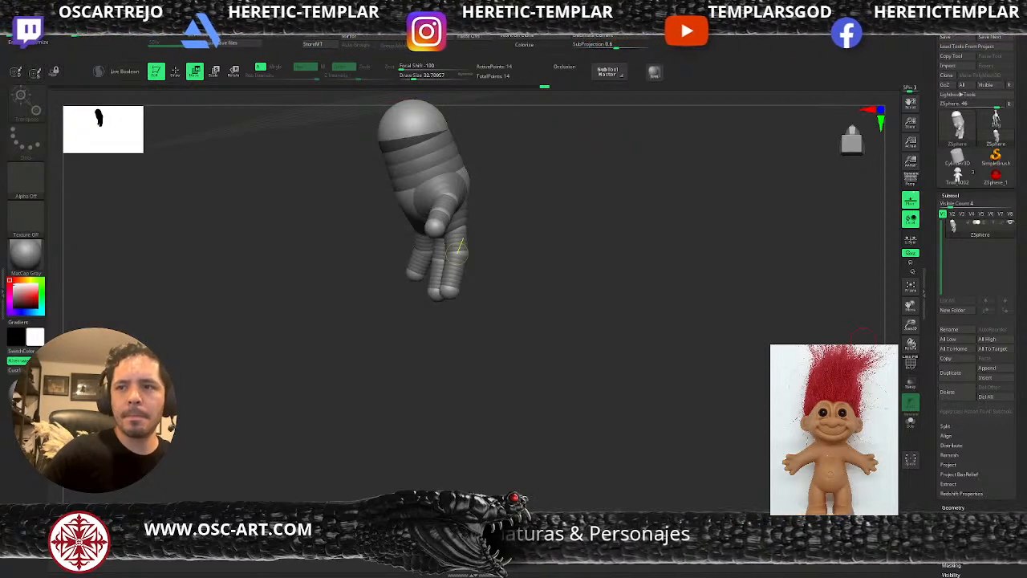
left_click_drag(863, 337, 551, 270)
Preview the ZSphere hand as an Adaptive Skin mesh
left_click_drag(933, 341, 938, 241)
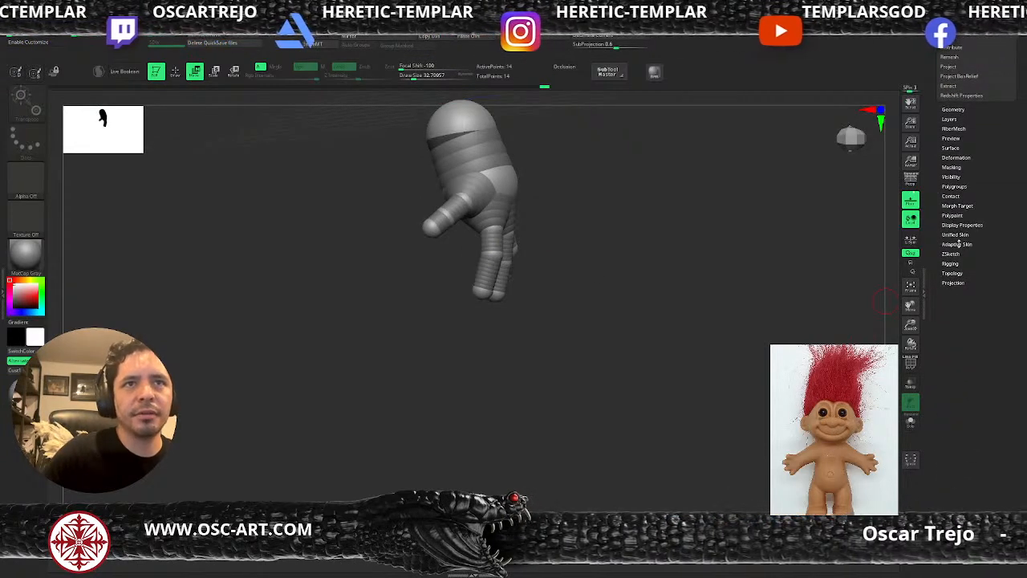
left_click(956, 244)
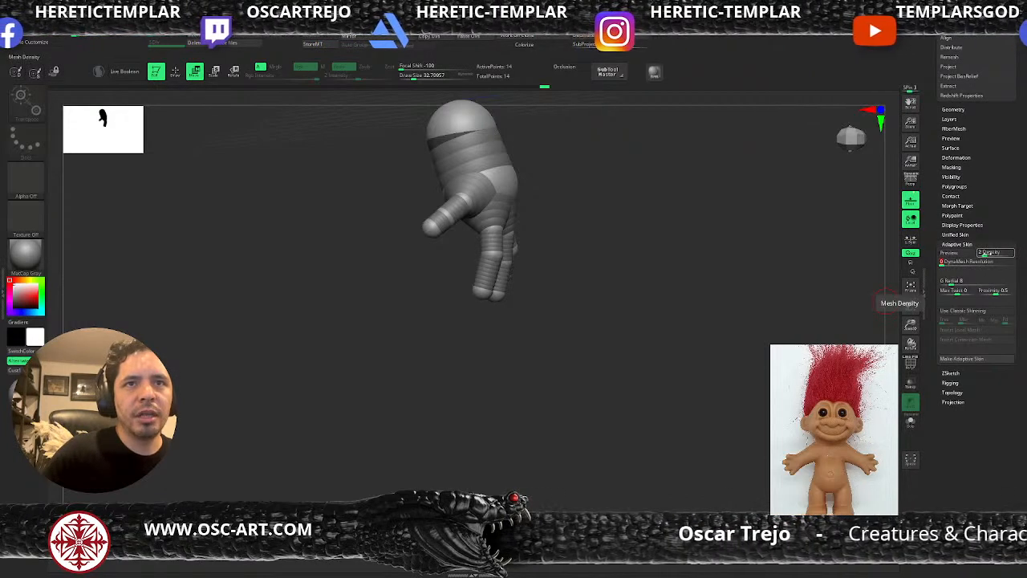
left_click(950, 252)
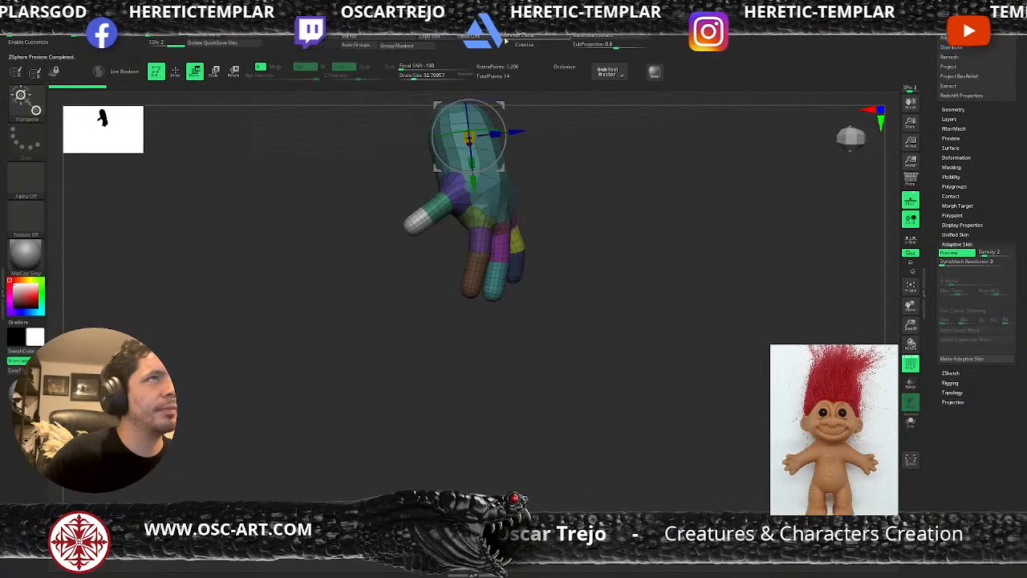
Convert the ZSphere hand to a PolyMesh3D and insert it as a subtool of the troll figure
scroll(933, 53, "up", 10)
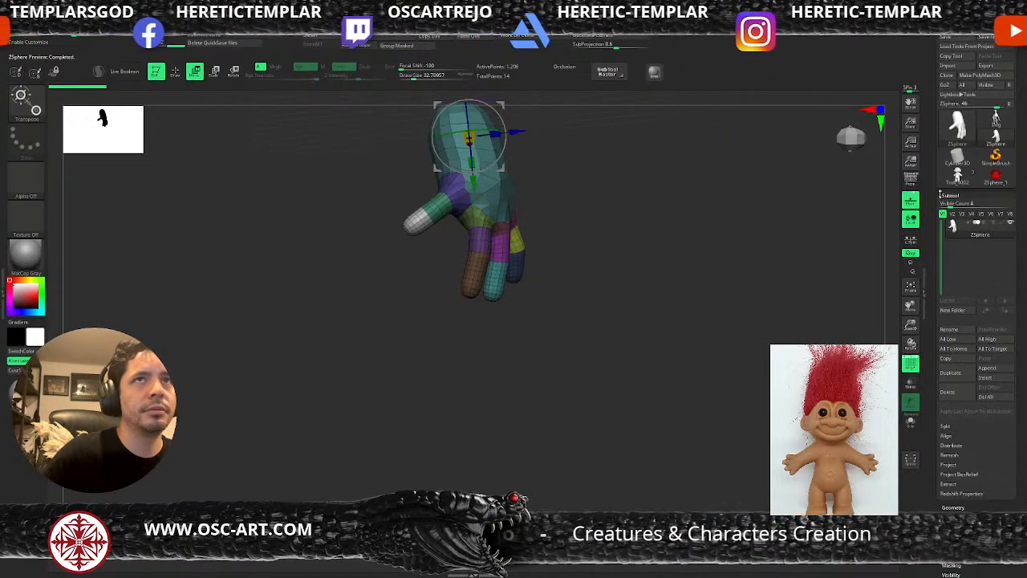
left_click(982, 76)
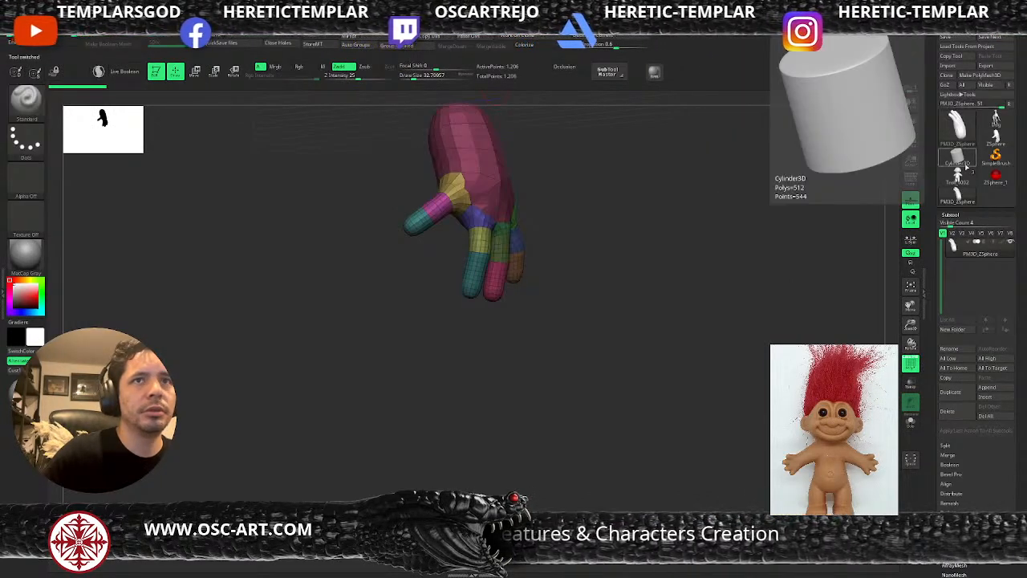
left_click(958, 172)
left_click_drag(668, 189, 764, 314)
key("f")
scroll(937, 314, "down", 6)
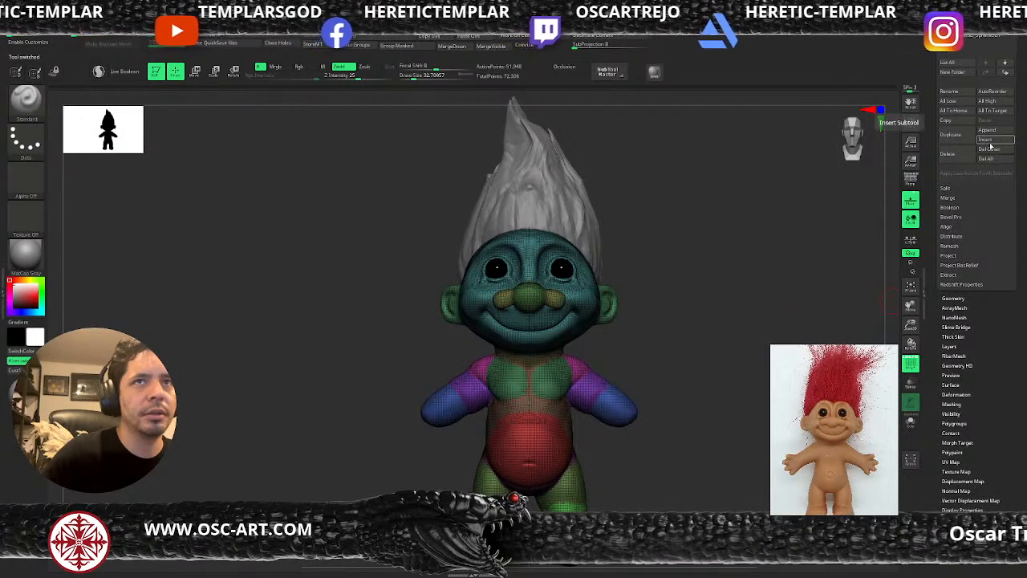
left_click(985, 143)
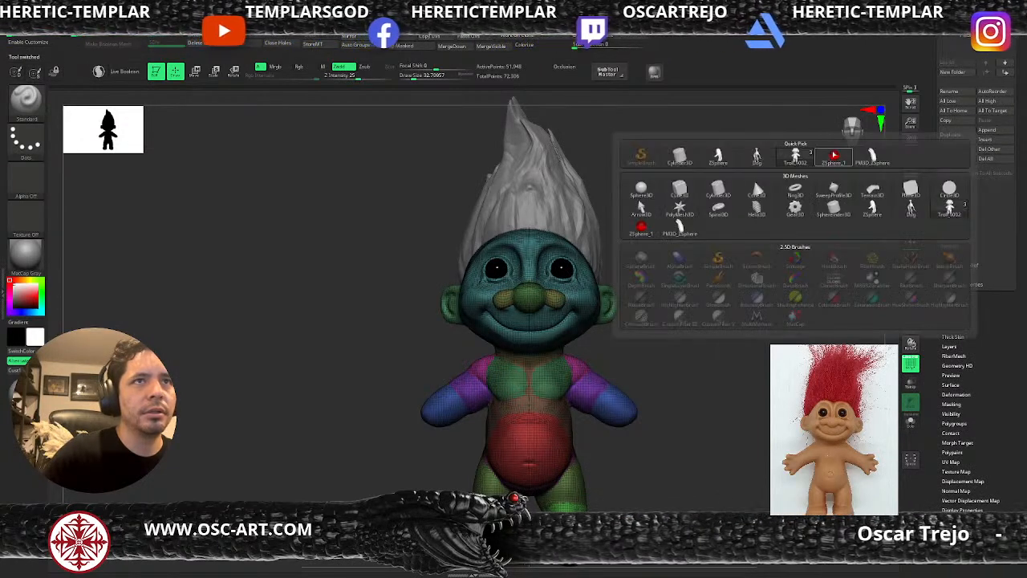
left_click(779, 230)
Move the inserted hand out beside the end of the troll's arm, checking its placement against the body
key("w")
left_click_drag(716, 287, 403, 437, "alt")
left_click_drag(506, 354, 597, 355, "shift")
left_click_drag(562, 388, 686, 413)
left_click_drag(582, 387, 553, 394)
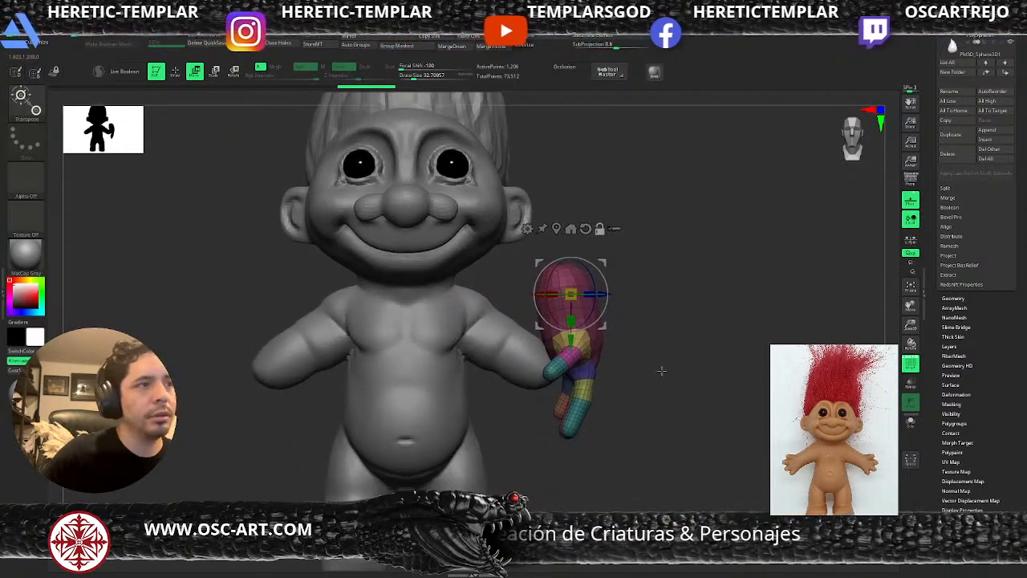
left_click_drag(678, 453, 561, 457)
left_click_drag(612, 266, 731, 354)
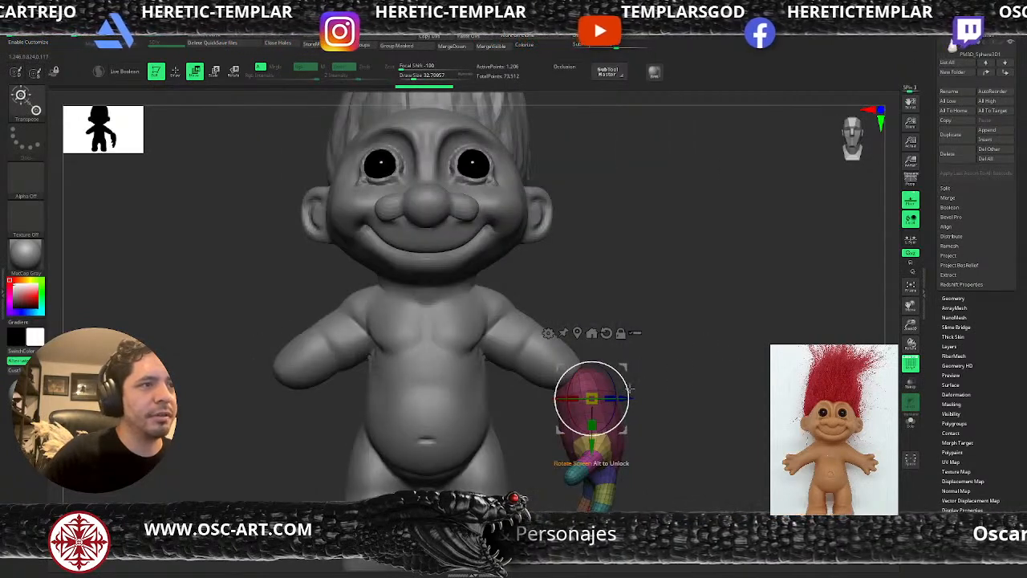
Rotate the hand in line with the forearm and seat its wrist at the end of the arm
left_click_drag(628, 376, 583, 324)
left_click_drag(742, 337, 520, 371)
left_click_drag(657, 363, 662, 331, "alt")
left_click_drag(661, 331, 704, 328)
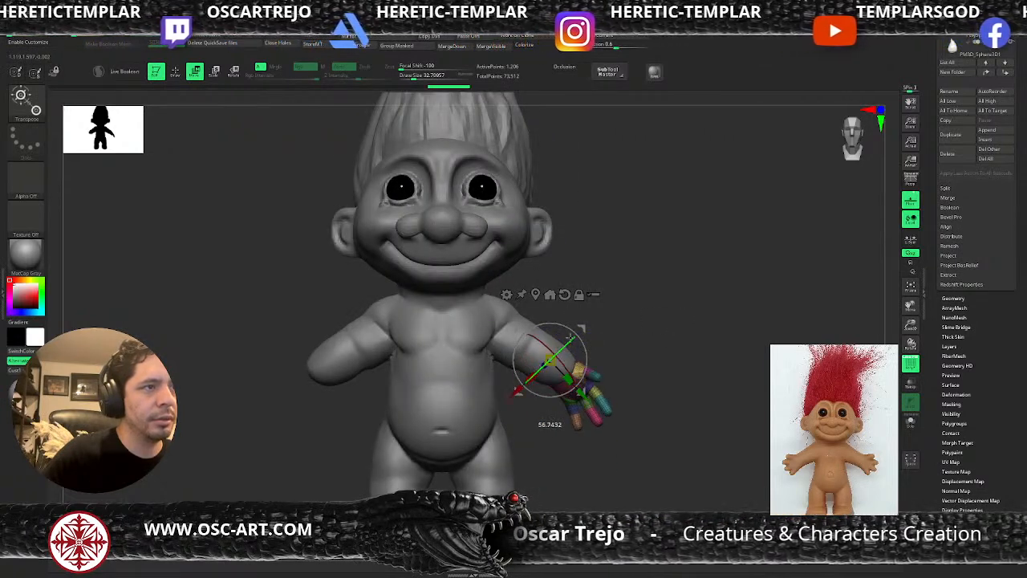
mouse_move(577, 330)
left_mouse_down()
mouse_move(591, 334)
mouse_move(592, 356)
left_mouse_up()
Hide the polyframe and refine the hand's fit at the wrist from front and back views
key("q")
mouse_move(679, 371)
left_mouse_down("alt")
mouse_move(666, 348)
mouse_move(510, 382)
left_mouse_up("alt")
key("shift+f")
mouse_move(430, 392)
left_mouse_down()
mouse_move(667, 347)
mouse_move(575, 346)
left_mouse_up()
mouse_move(653, 345)
left_mouse_down("alt")
mouse_move(672, 390)
mouse_move(571, 388)
mouse_move(564, 329)
mouse_move(573, 339)
left_mouse_up("alt")
key("w")
left_click(566, 299)
key("q")
mouse_move(391, 442)
left_mouse_down("alt")
mouse_move(416, 415)
mouse_move(432, 422)
mouse_move(476, 395)
mouse_move(498, 395)
left_mouse_up("alt")
Thicken the fingers from the back of the hand with the Inflate brush
key("b")
key("i")
key("n")
key("s")
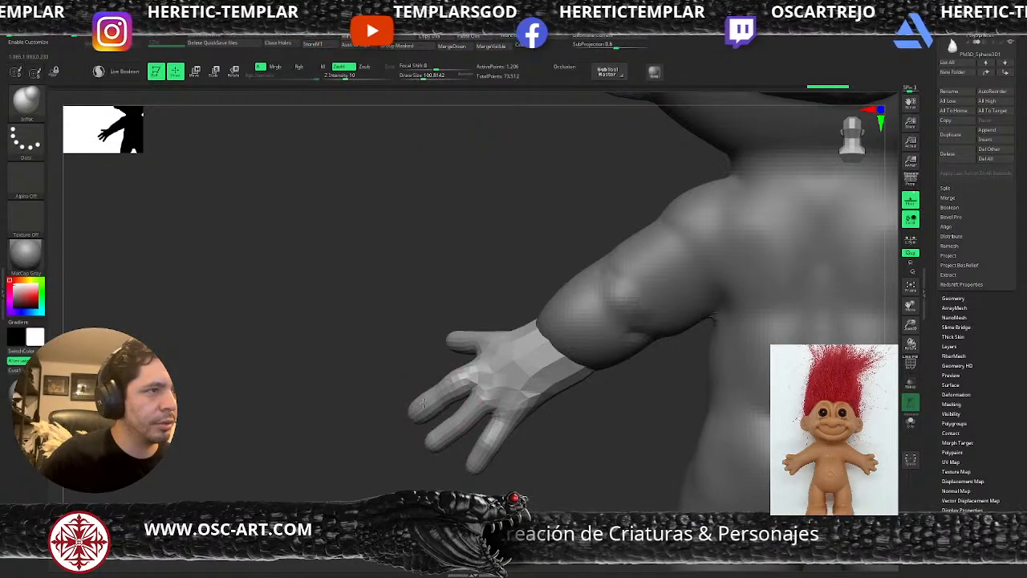
left_click_drag(467, 413, 455, 425)
Undo and redo the last inflate strokes to compare the finger thickness
key("ctrl+z")
key("ctrl+z")
key("ctrl+z")
key("ctrl+z")
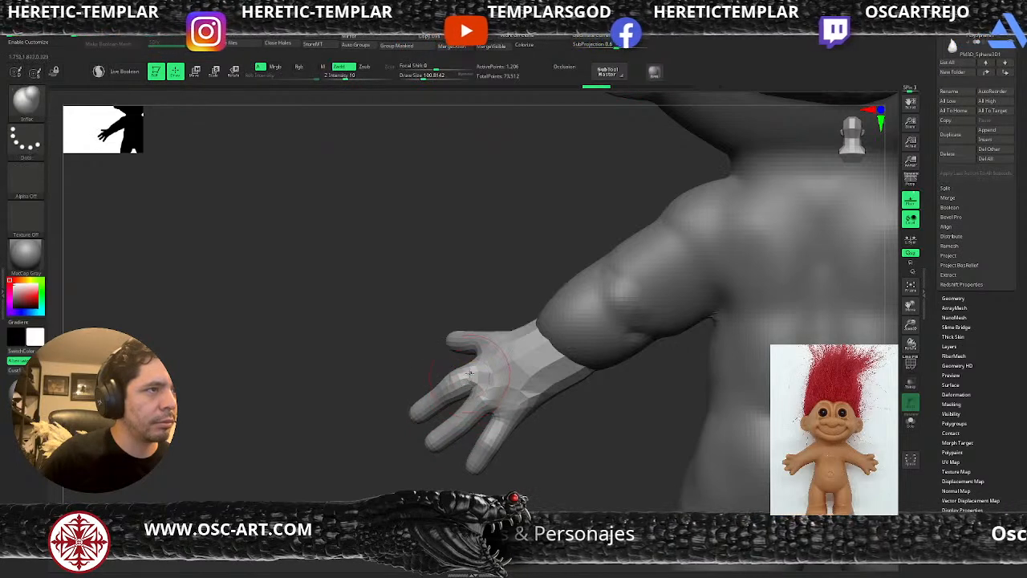
key("ctrl+shift+z")
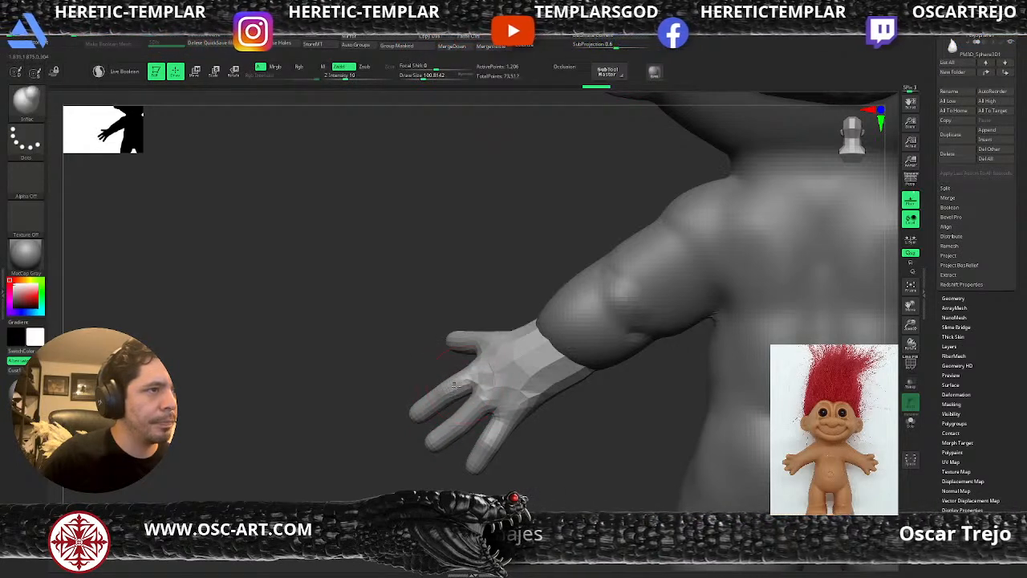
key("ctrl+shift+z")
key("ctrl+shift+z")
key("ctrl+shift+z")
Adjust the shape of the fingers and thumb with the Move Topological brush from the back of the hand
key("1")
key("2")
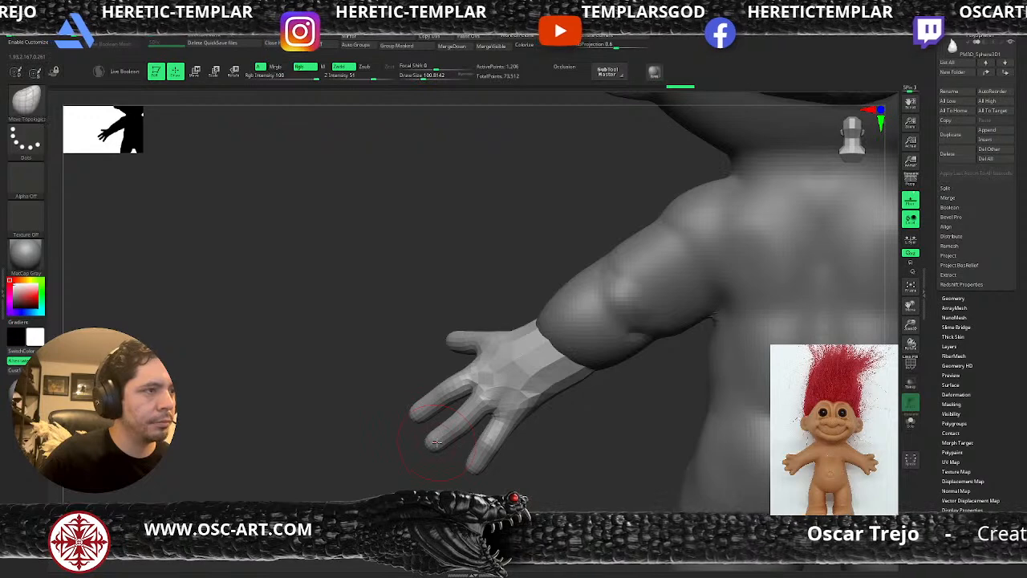
key("ctrl+shift+z")
key("ctrl+shift+z")
key("ctrl+shift+z")
key("ctrl+shift+z")
left_click_drag(447, 336, 478, 339)
mouse_move(425, 360)
left_mouse_down()
mouse_move(544, 341)
mouse_move(568, 351)
left_mouse_up()
Inflate the fingers on the palm side and shorten the little finger with the Move brush
key("b")
key("i")
key("n")
left_click_drag(512, 387, 543, 391)
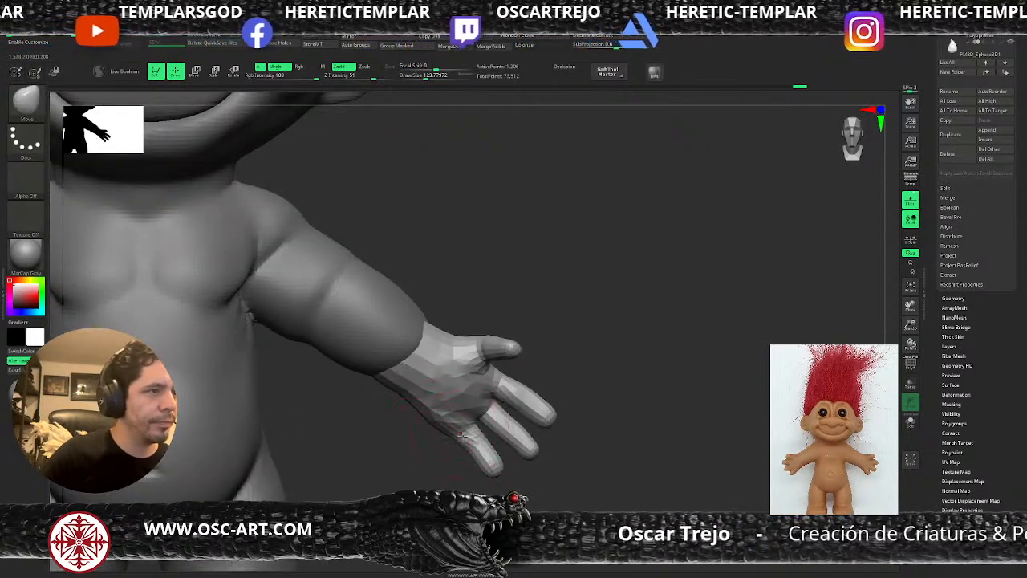
mouse_move(480, 459)
left_mouse_down()
mouse_move(466, 457)
mouse_move(491, 465)
mouse_move(480, 453)
left_mouse_up()
Shorten the two longer fingers with the Move Topological brush, adjusting the brush size
key("b")
key("m")
key("t")
key("bracketright")
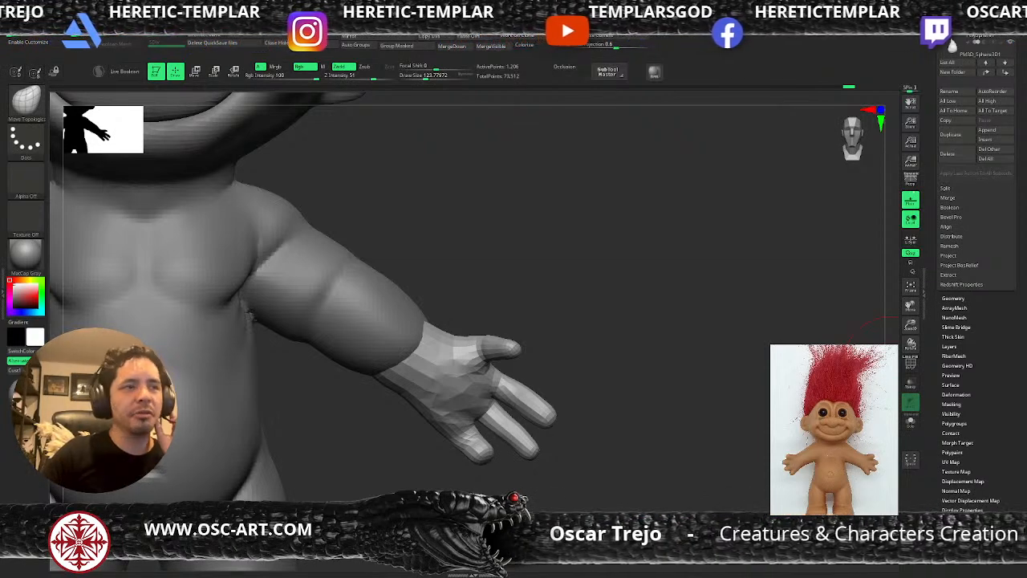
mouse_move(532, 448)
left_mouse_down()
mouse_move(514, 432)
mouse_move(526, 446)
mouse_move(505, 453)
mouse_move(549, 427)
mouse_move(528, 427)
mouse_move(536, 436)
mouse_move(555, 420)
left_mouse_up()
key("s")
key("s")
key("s")
left_click_drag(554, 419, 552, 414)
Reshape the palm and fingers into short, stubby forms with Move Topological, varying the brush size
left_click_drag(449, 475, 643, 495)
left_click_drag(726, 451, 486, 428)
mouse_move(483, 432)
left_mouse_down()
mouse_move(402, 439)
mouse_move(407, 430)
mouse_move(394, 427)
mouse_move(449, 425)
mouse_move(450, 447)
mouse_move(415, 464)
left_mouse_up()
key("s")
mouse_move(439, 408)
left_mouse_down()
mouse_move(435, 390)
mouse_move(541, 393)
left_mouse_up()
key("s")
mouse_move(500, 434)
left_mouse_down()
mouse_move(544, 437)
mouse_move(509, 439)
left_mouse_up()
key("s")
left_click_drag(507, 439, 469, 460)
key("s")
left_click_drag(464, 456, 473, 436)
key("s")
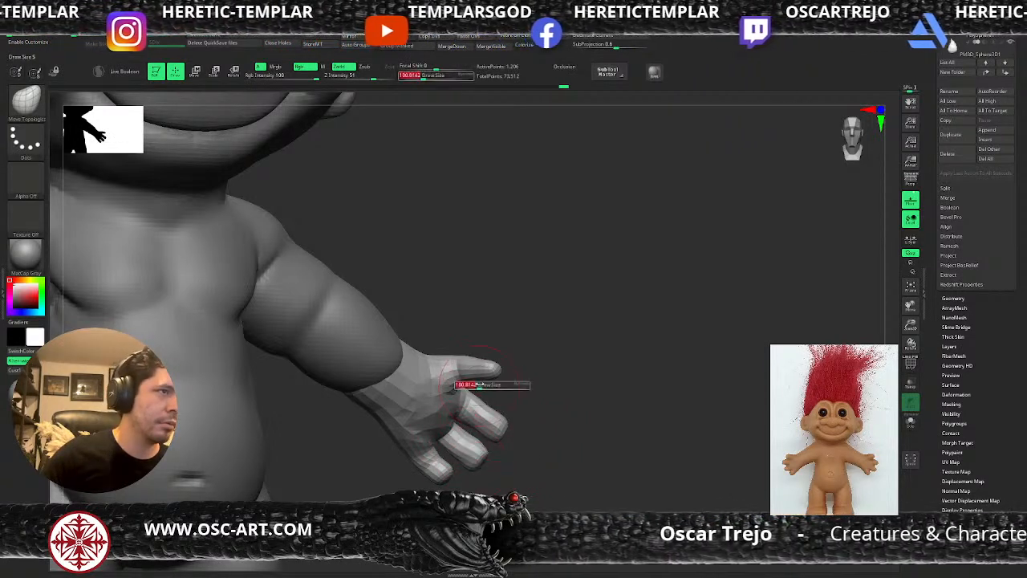
Shorten and reposition the thumb with Move Topological, working from front and side views
mouse_move(500, 365)
left_mouse_down()
mouse_move(485, 358)
mouse_move(490, 369)
mouse_move(385, 374)
left_mouse_up()
left_click_drag(618, 417, 658, 355)
left_click_drag(507, 363, 496, 369)
left_click_drag(663, 401, 570, 387)
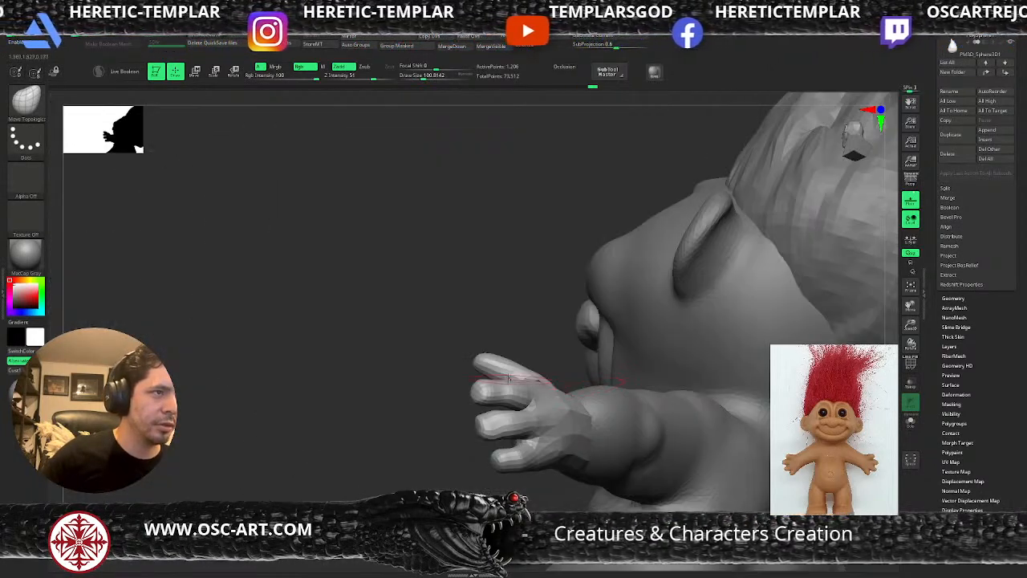
key("s")
left_click(476, 354)
mouse_move(474, 340)
left_mouse_down()
mouse_move(499, 355)
mouse_move(489, 364)
left_mouse_up()
left_click_drag(417, 377, 578, 371)
key("s")
left_click(513, 370)
left_click_drag(513, 370, 507, 370)
mouse_move(558, 362)
left_mouse_down()
mouse_move(537, 342)
mouse_move(463, 316)
mouse_move(580, 326)
mouse_move(622, 360)
mouse_move(580, 298)
mouse_move(610, 305)
mouse_move(551, 240)
left_mouse_up()
Mirror the hand onto the opposite arm and fit the wrists to the ends of the forearms
left_click(391, 28)
mouse_move(651, 366)
left_mouse_down("alt")
mouse_move(642, 278)
mouse_move(582, 330)
mouse_move(502, 349)
mouse_move(649, 319)
mouse_move(603, 369)
mouse_move(609, 343)
left_mouse_up("alt")
mouse_move(533, 232)
left_mouse_down()
mouse_move(514, 235)
mouse_move(567, 201)
mouse_move(532, 236)
left_mouse_up()
left_click(506, 237, "alt")
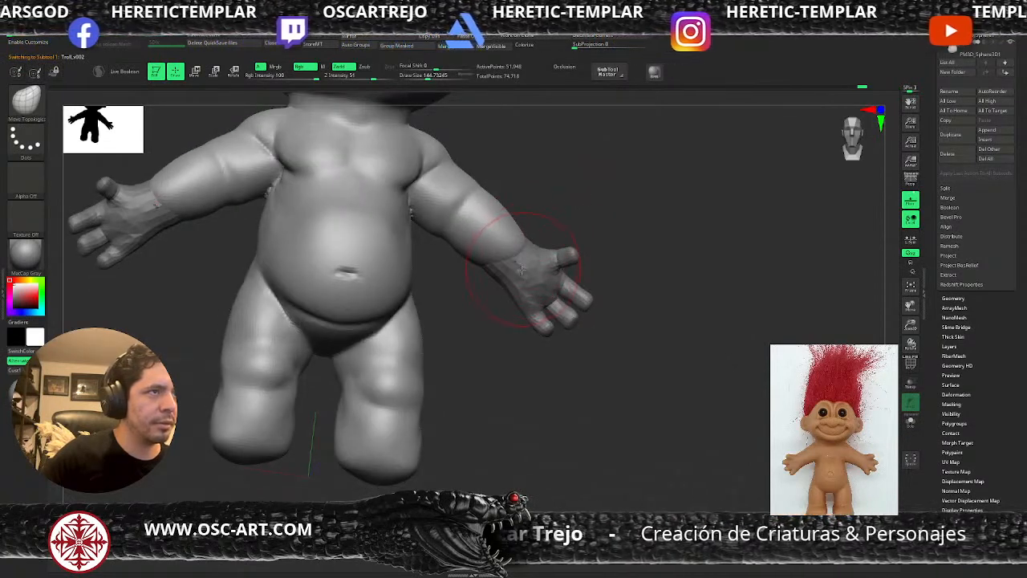
left_click(500, 285, "alt")
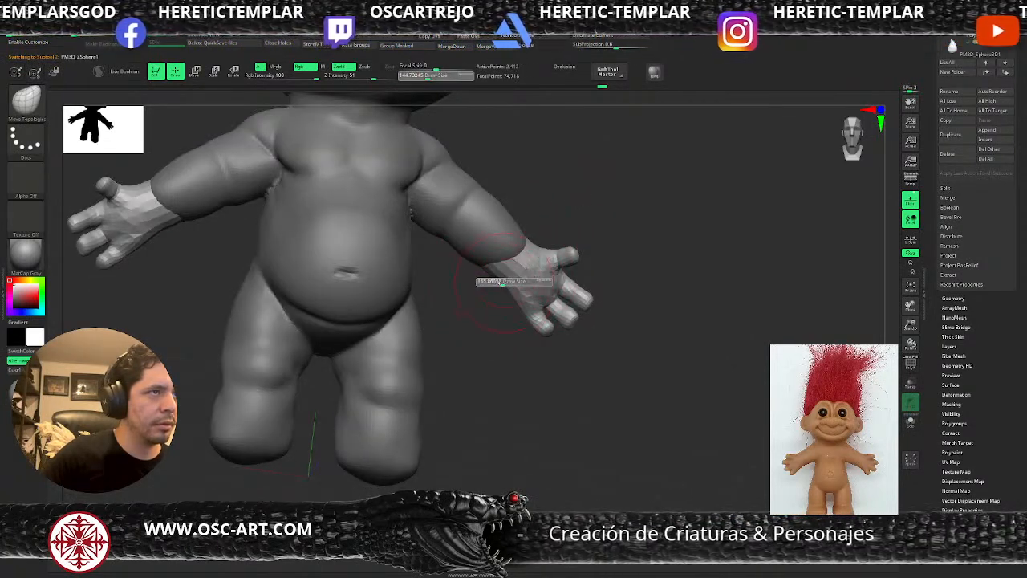
left_click_drag(535, 235, 517, 243)
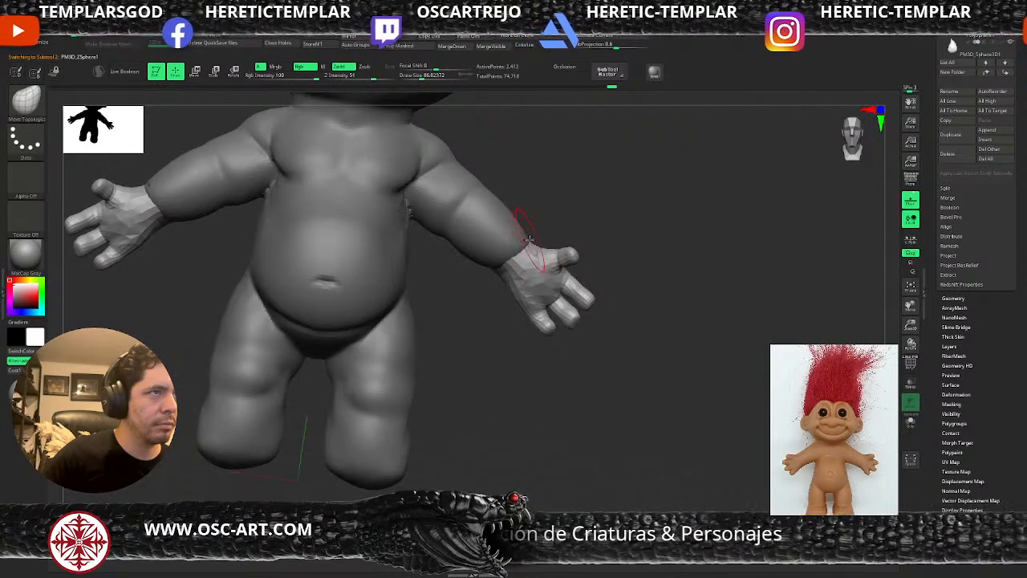
left_click_drag(582, 221, 533, 354, "alt")
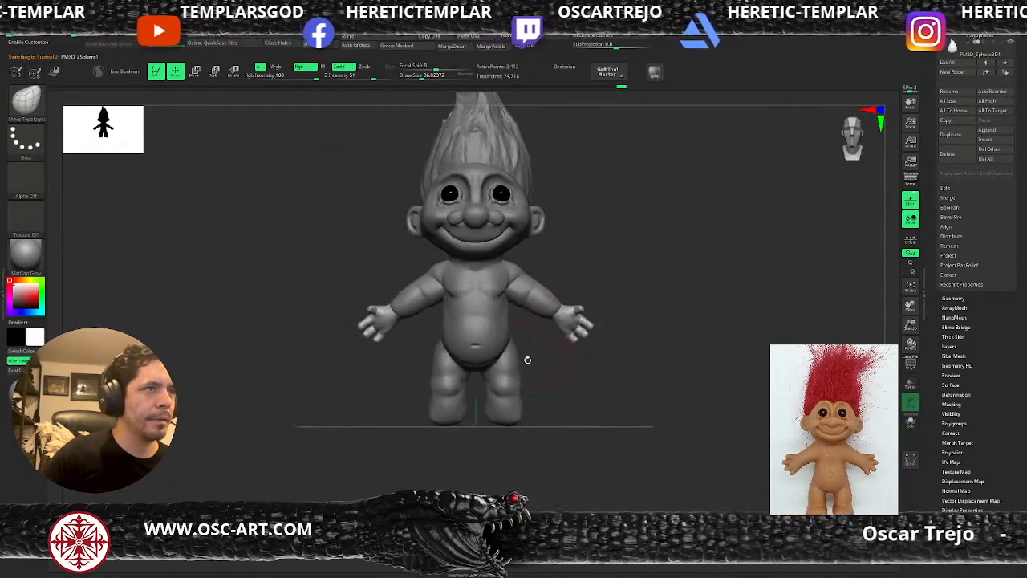
Select the body with the Move brush and examine the figure's proportions with both hands from several angles
left_click(483, 296, "alt")
key("b")
key("m")
key("v")
key("s")
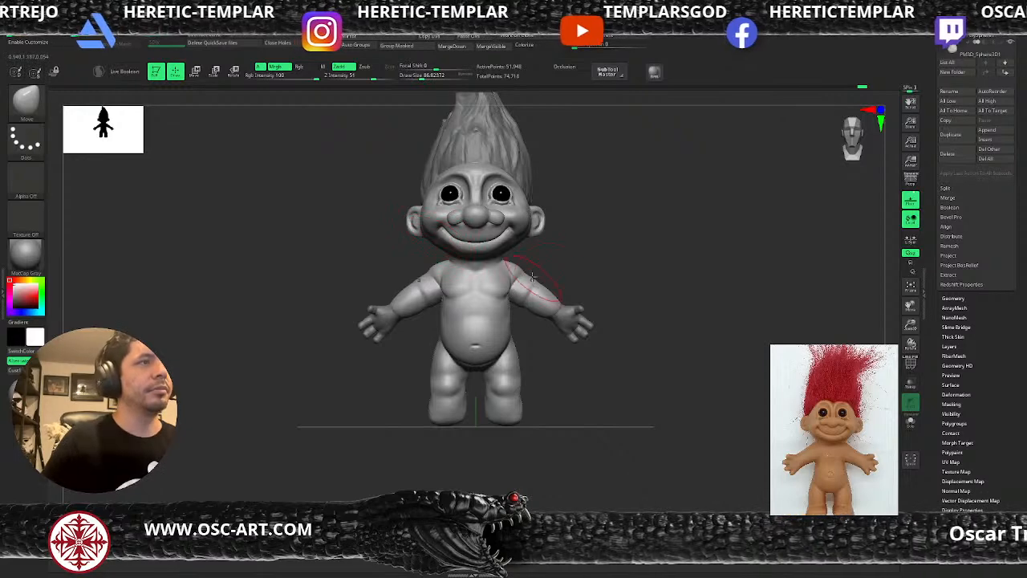
key("bracketleft")
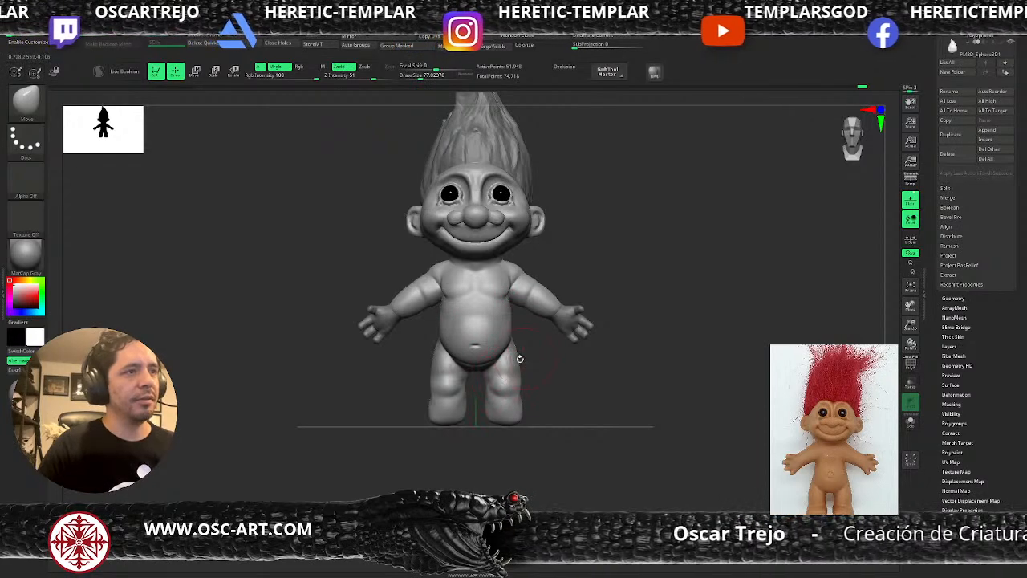
right_click_drag(541, 374, 524, 377)
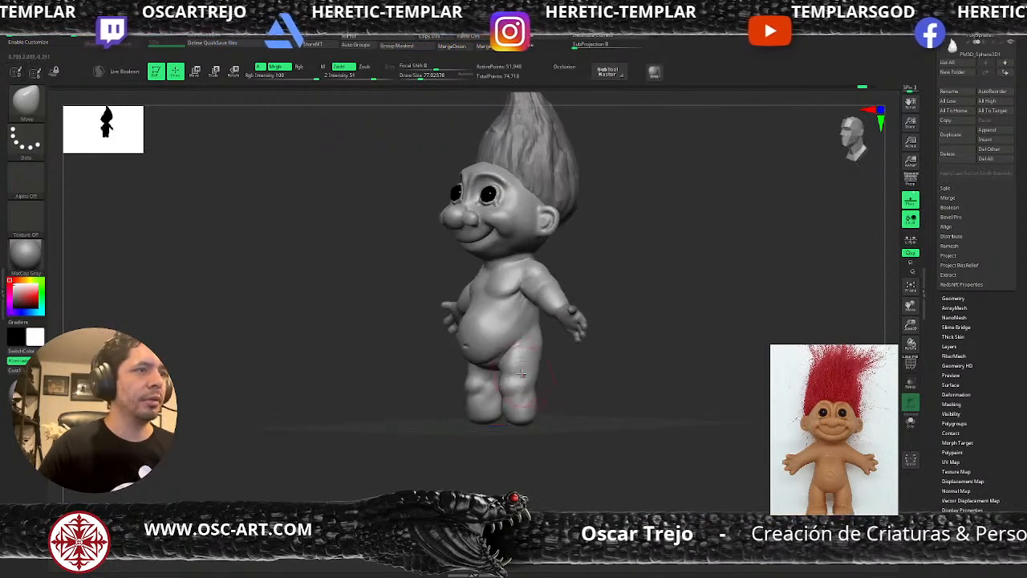
left_click_drag(580, 386, 589, 304)
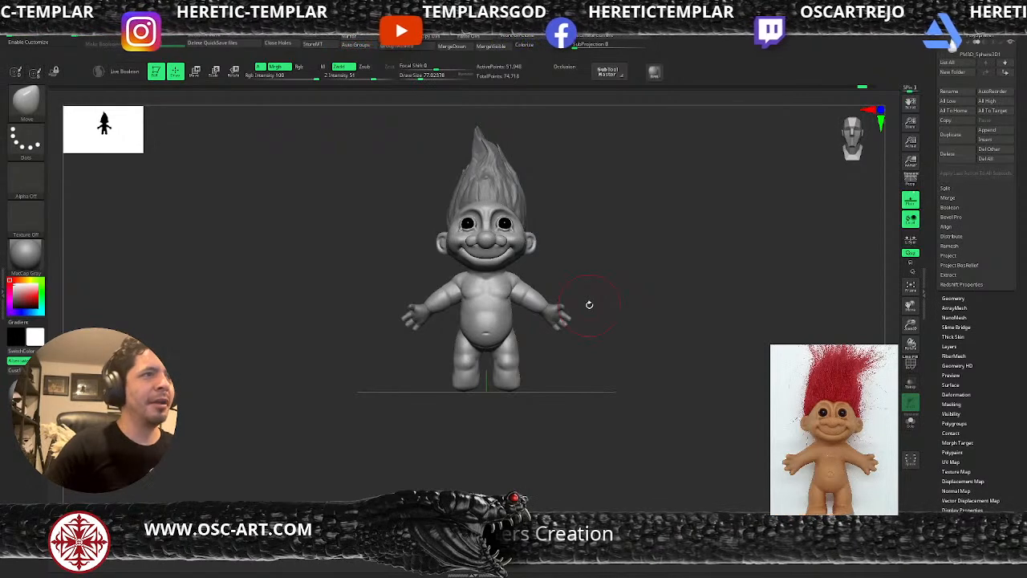
scroll(603, 243, "up", 5)
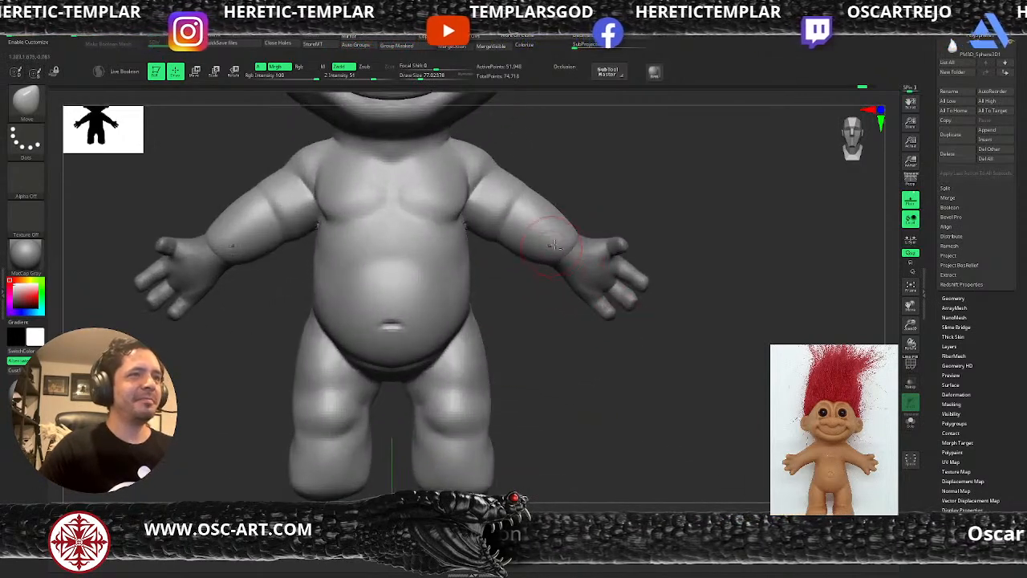
Adjust the hands' wrist and thumb shape with a smaller Move brush
left_click(581, 242, "alt")
left_click_drag(583, 242, 587, 233)
key("bracketleft")
left_click_drag(722, 230, 465, 321)
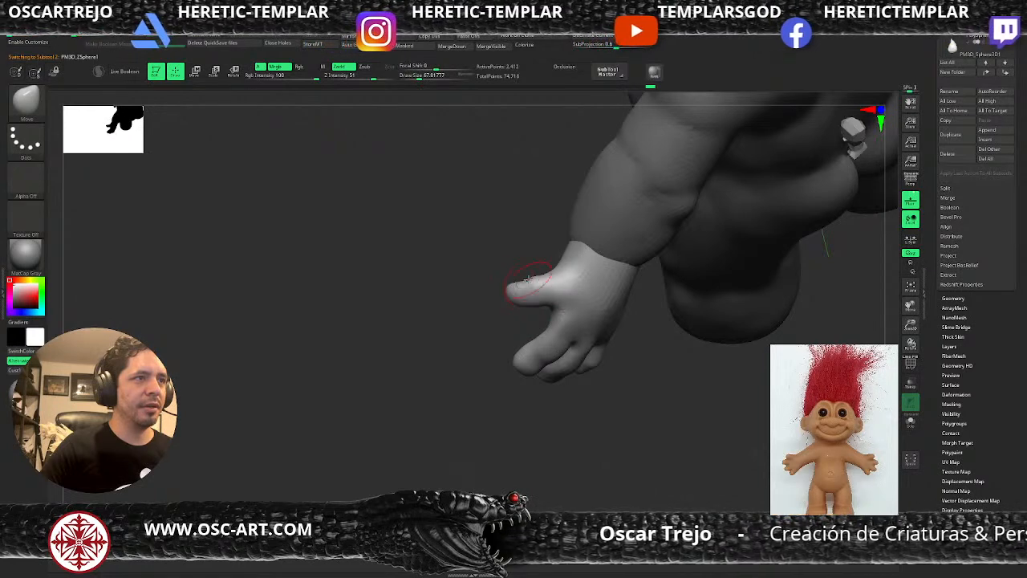
mouse_move(534, 280)
left_mouse_down()
mouse_move(521, 286)
mouse_move(531, 278)
left_mouse_up()
left_click_drag(457, 309, 592, 310)
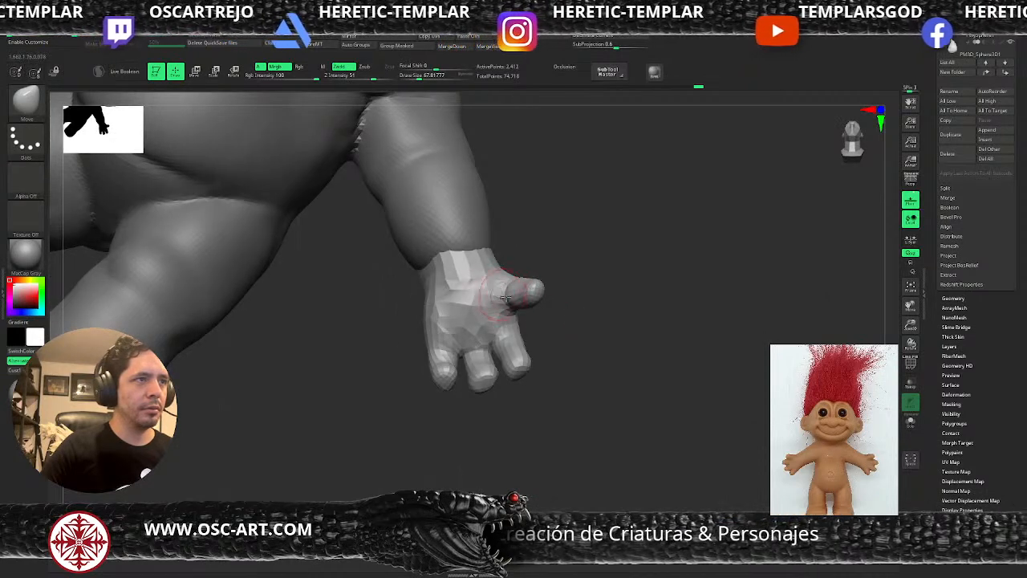
Build up the thumb base and the palm below the fingers with the Inflate brush
key("b")
key("i")
key("n")
left_click_drag(486, 285, 497, 296)
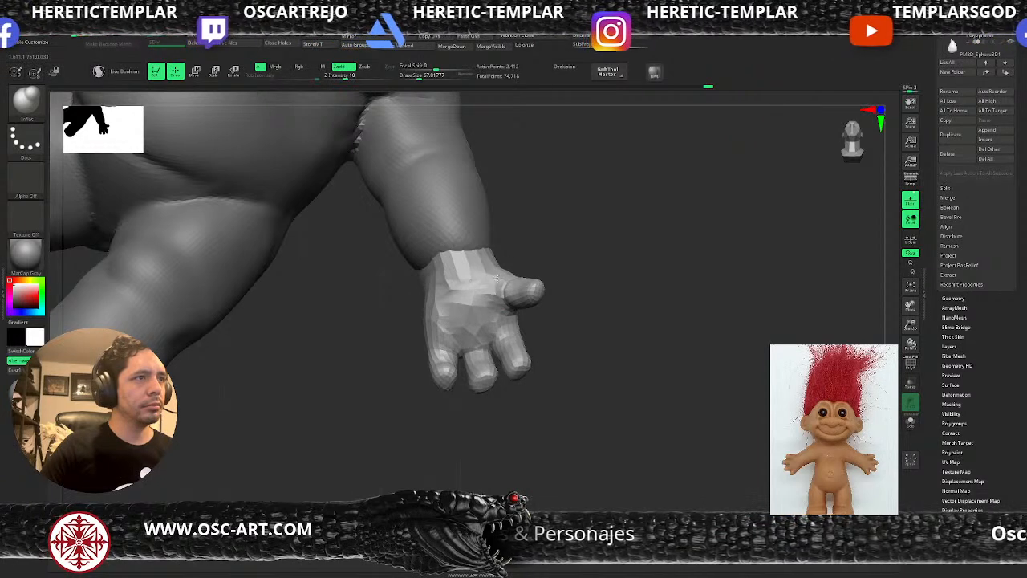
mouse_move(498, 351)
left_mouse_down()
mouse_move(503, 363)
mouse_move(452, 344)
left_mouse_up()
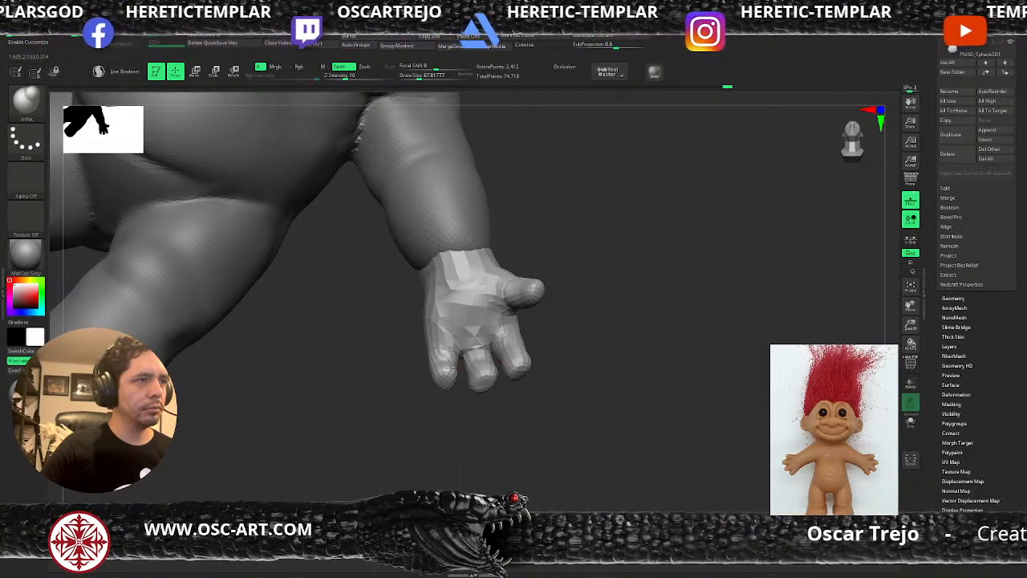
left_click_drag(554, 370, 523, 343, "alt")
Prepare the Standard brush at a smaller size for sculpting the back of the hand and fingers
mouse_move(382, 388)
left_mouse_down()
mouse_move(346, 390)
mouse_move(379, 405)
mouse_move(406, 392)
mouse_move(395, 351)
left_mouse_up()
key("b")
key("s")
key("t")
key("s")
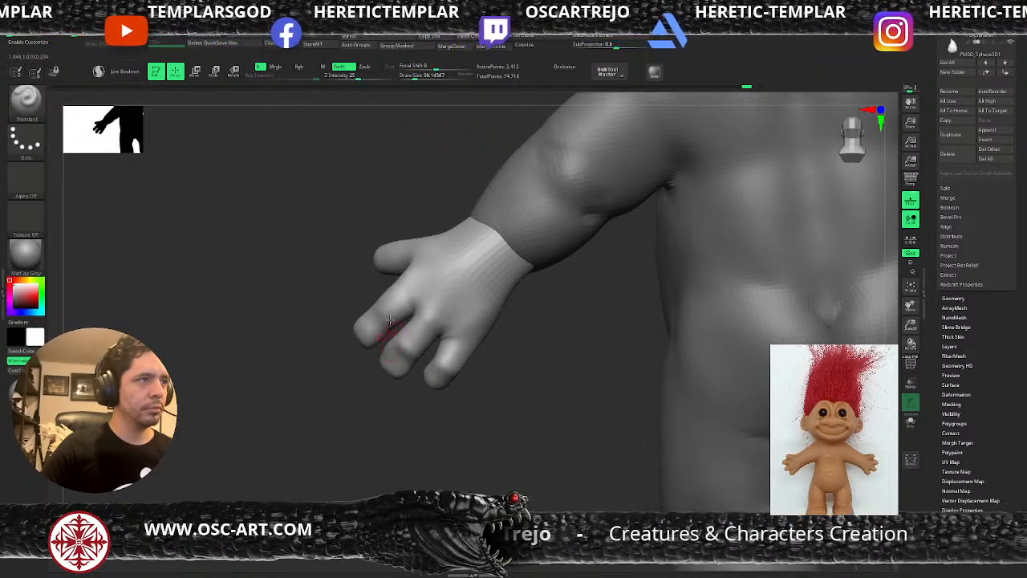
Refine the forms of the troll's fingers with Standard brush strokes
left_click_drag(351, 269, 359, 287)
left_click_drag(384, 234, 375, 250)
mouse_move(344, 310)
left_mouse_down("alt")
mouse_move(306, 295)
mouse_move(308, 266)
mouse_move(298, 294)
mouse_move(328, 335)
mouse_move(335, 282)
left_mouse_up("alt")
Adjust the hand and wrist shape with the Move brush at a draw size of about 68
key("b")
key("m")
key("v")
key("bracketright")
key("bracketright")
key("bracketright")
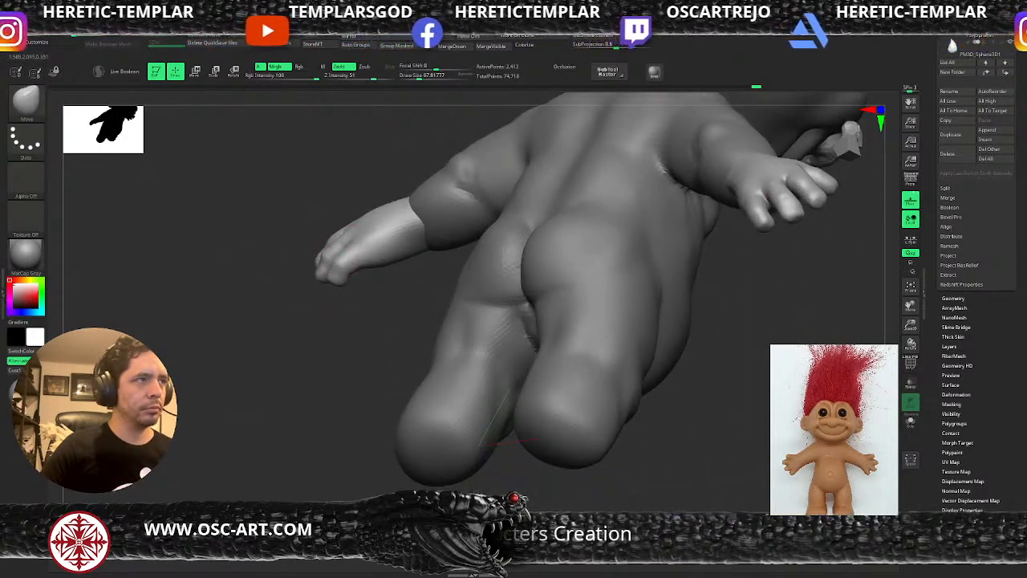
left_click_drag(413, 279, 419, 322)
left_click_drag(403, 242, 583, 261, "alt")
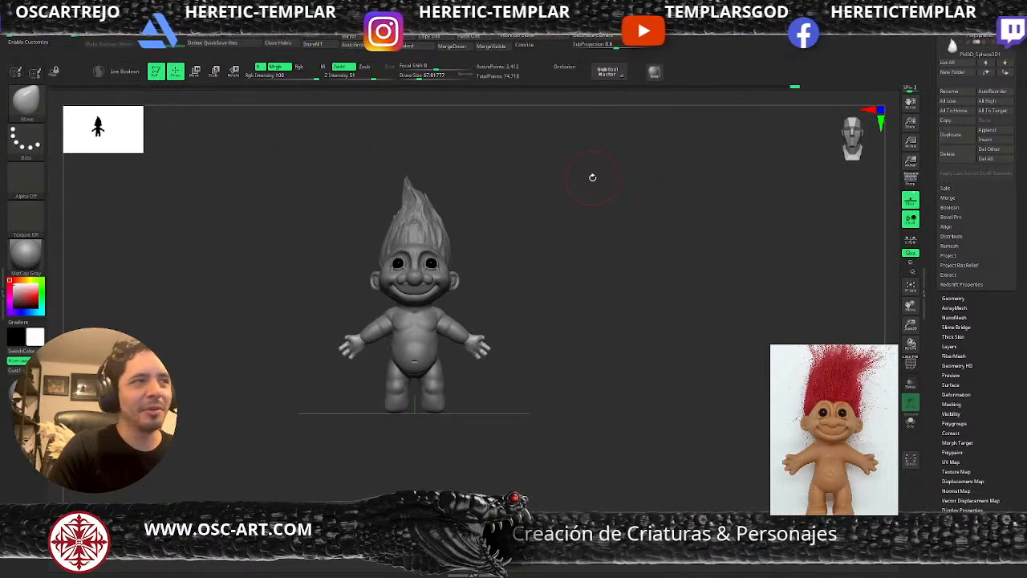
Load a fresh ZSphere tool as the base for a separate foot model
left_click_drag(560, 245, 574, 337, "alt")
mouse_move(523, 427)
left_mouse_down("alt")
mouse_move(544, 383)
mouse_move(550, 422)
mouse_move(576, 390)
left_mouse_up("alt")
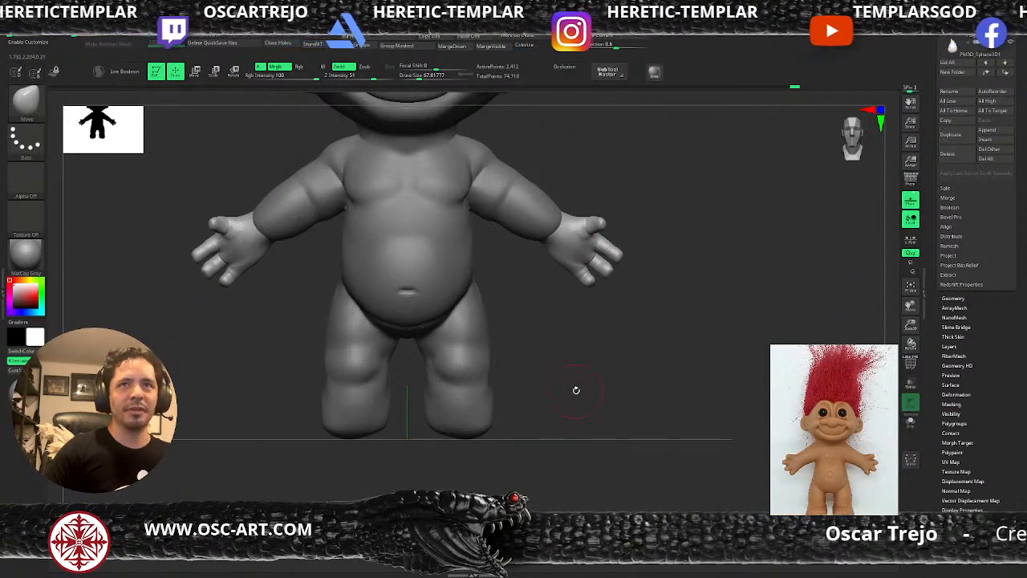
left_click_drag(932, 98, 934, 355)
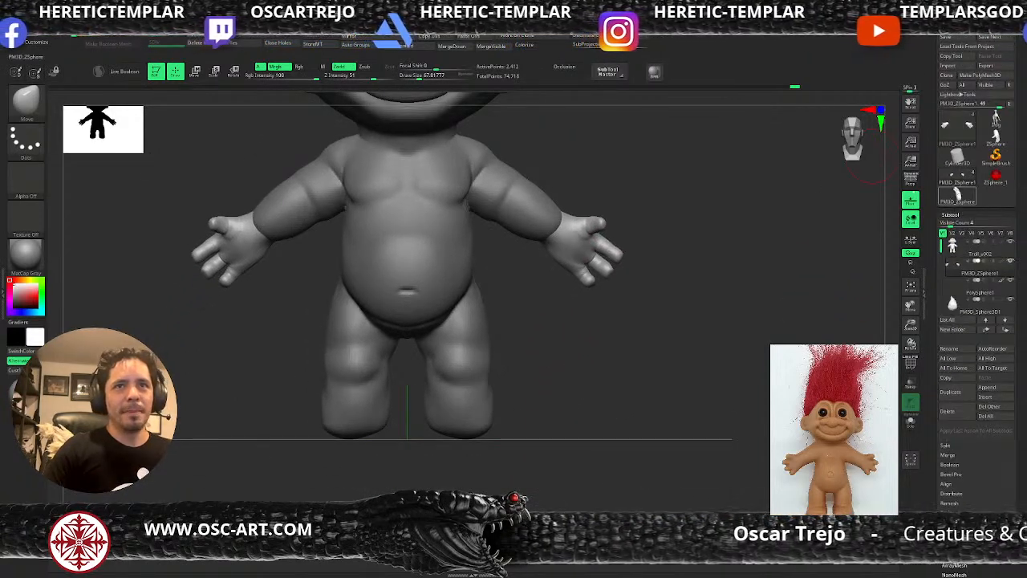
left_click(957, 193)
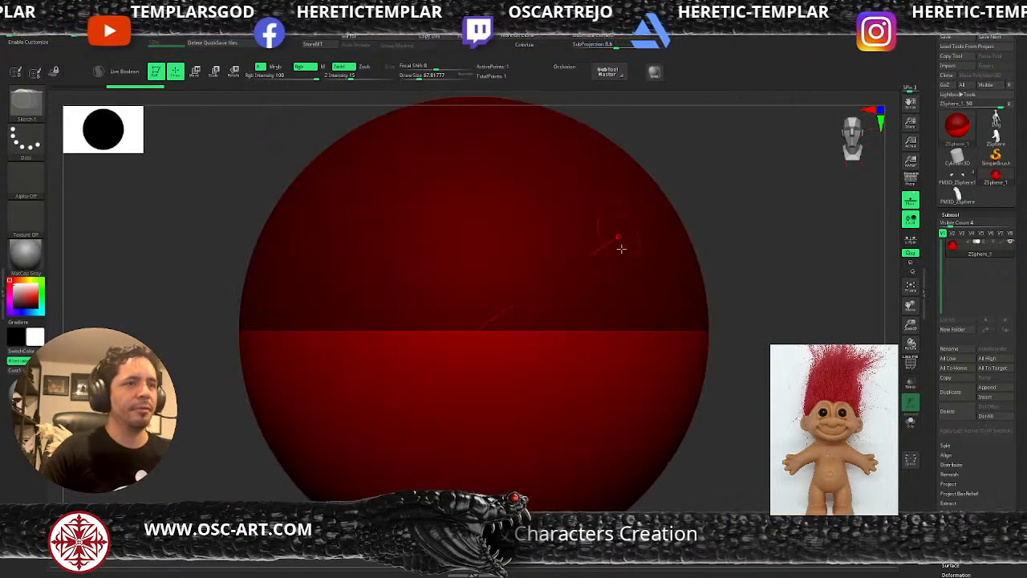
left_click_drag(759, 440, 658, 361, "alt")
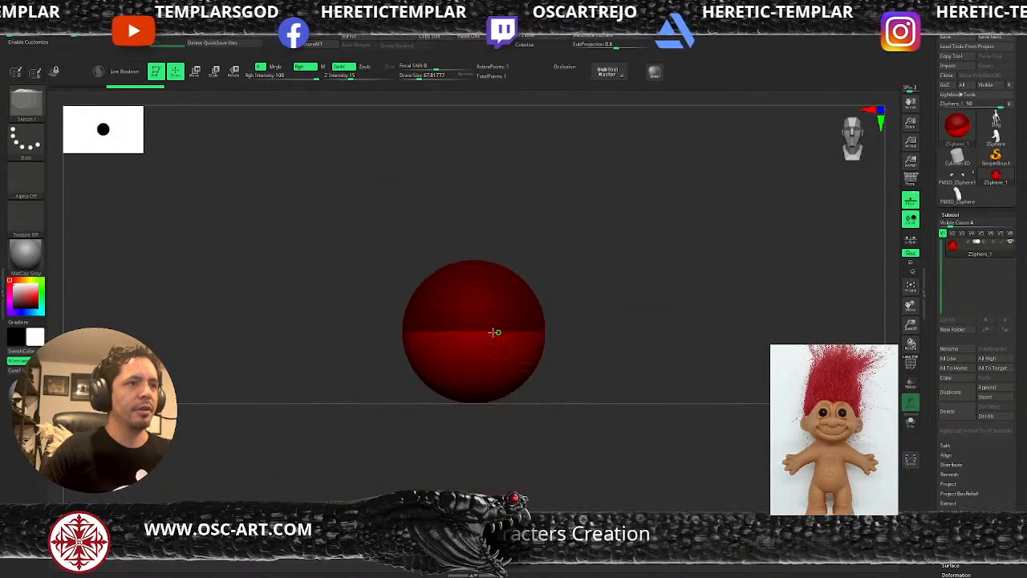
Draw a second ZSphere from the root and pull it away to form the body of the foot
left_click_drag(477, 339, 478, 378)
left_click_drag(606, 413, 526, 405)
key("w")
left_click_drag(405, 337, 340, 363)
mouse_move(356, 418)
left_mouse_down()
mouse_move(362, 458)
mouse_move(339, 481)
mouse_move(293, 398)
left_mouse_up()
key("a")
left_click_drag(259, 310, 275, 409)
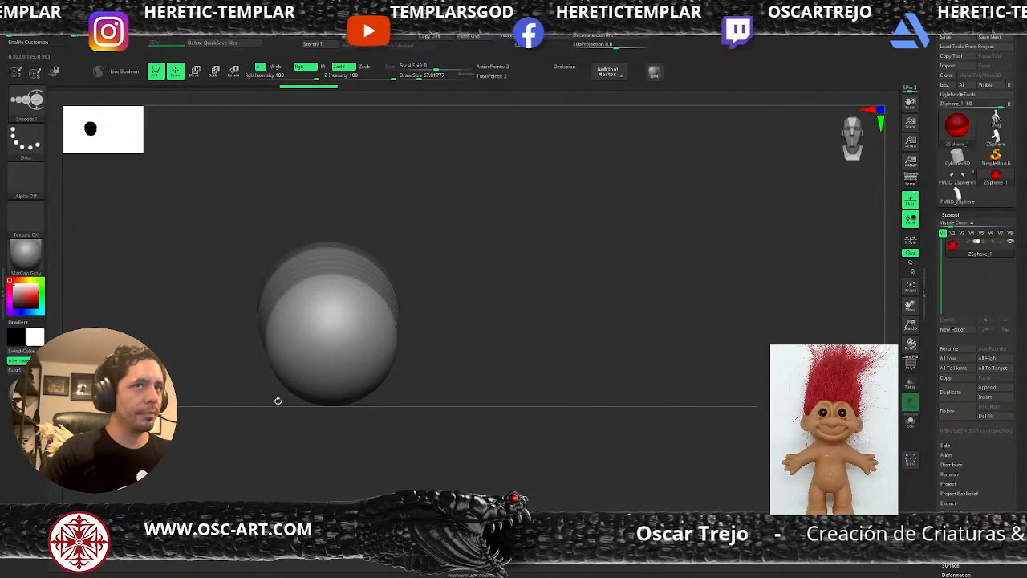
mouse_move(377, 370)
left_mouse_down()
mouse_move(275, 431)
mouse_move(277, 378)
mouse_move(275, 392)
left_mouse_up()
Add four toe ZSpheres across the front of the foot
key("w")
key("q")
left_click_drag(326, 331, 316, 367)
key("w")
key("e")
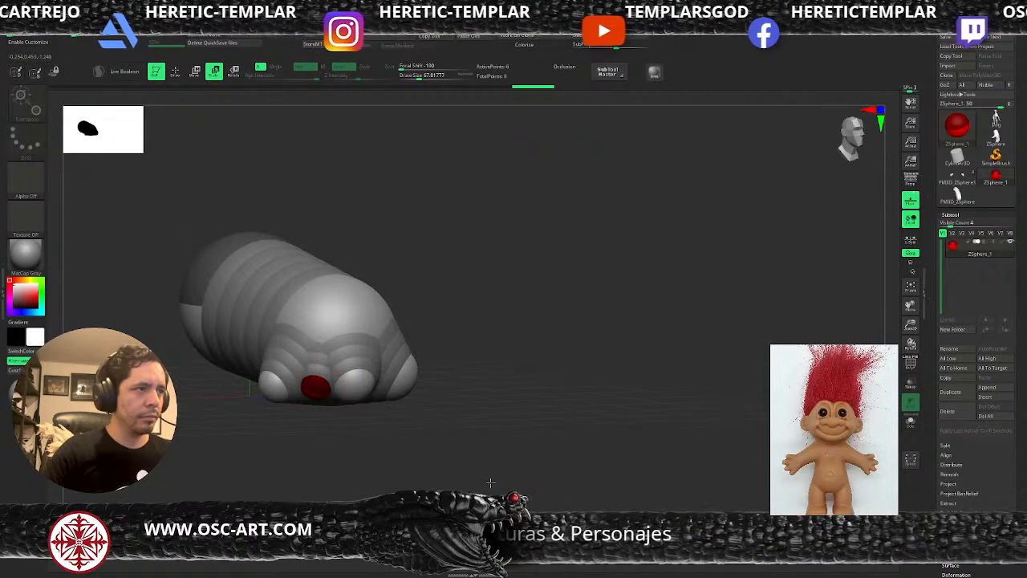
Reposition a toe ZSphere and rescale the sphere at the front of the foot
left_click(363, 395)
key("w")
left_click_drag(358, 393, 418, 434)
left_click(319, 309)
key("e")
left_click_drag(286, 300, 296, 302)
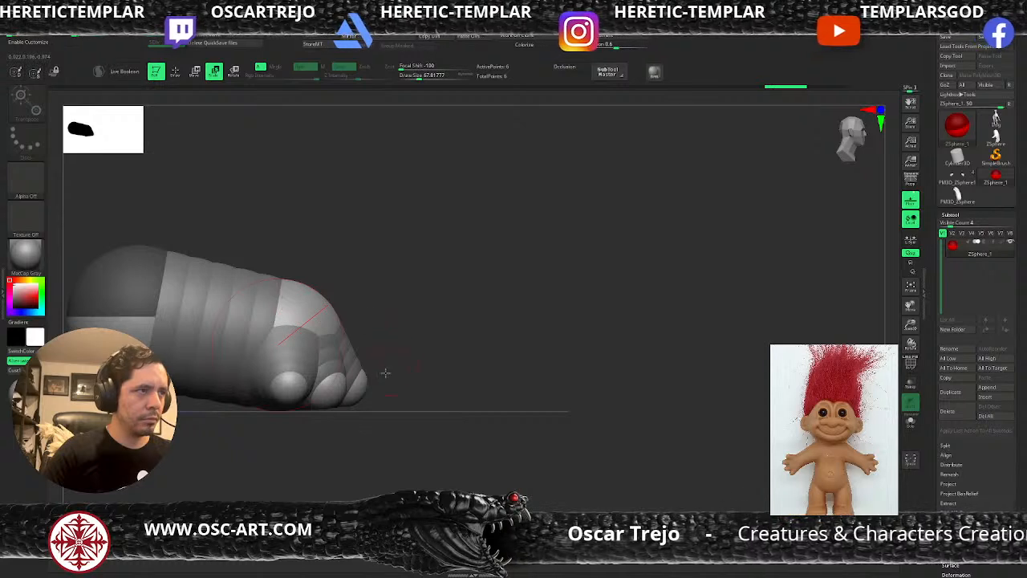
mouse_move(401, 367)
left_mouse_down()
mouse_move(379, 461)
mouse_move(397, 416)
mouse_move(404, 452)
mouse_move(410, 432)
mouse_move(516, 442)
left_mouse_up()
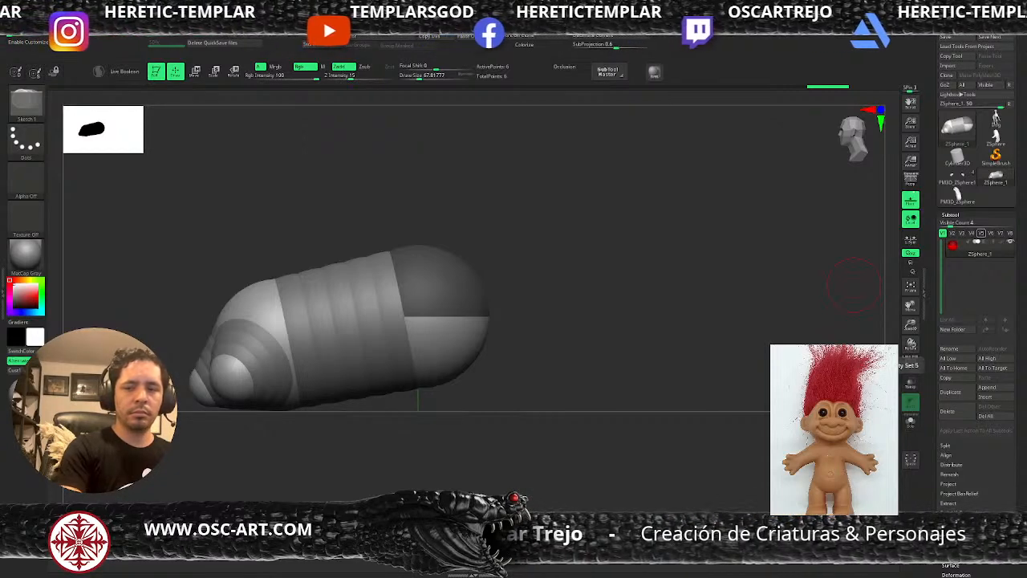
Draw a new ZSphere from the heel sphere and move it upward to form the ankle and lower leg
key("w")
left_click(258, 307)
left_click(439, 327)
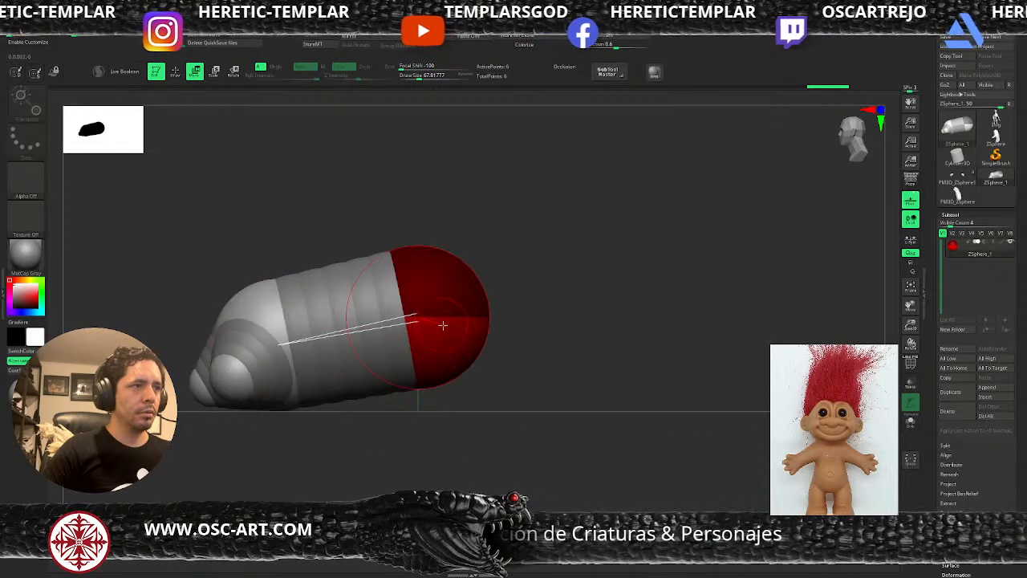
key("q")
left_click_drag(500, 275, 496, 333, "shift")
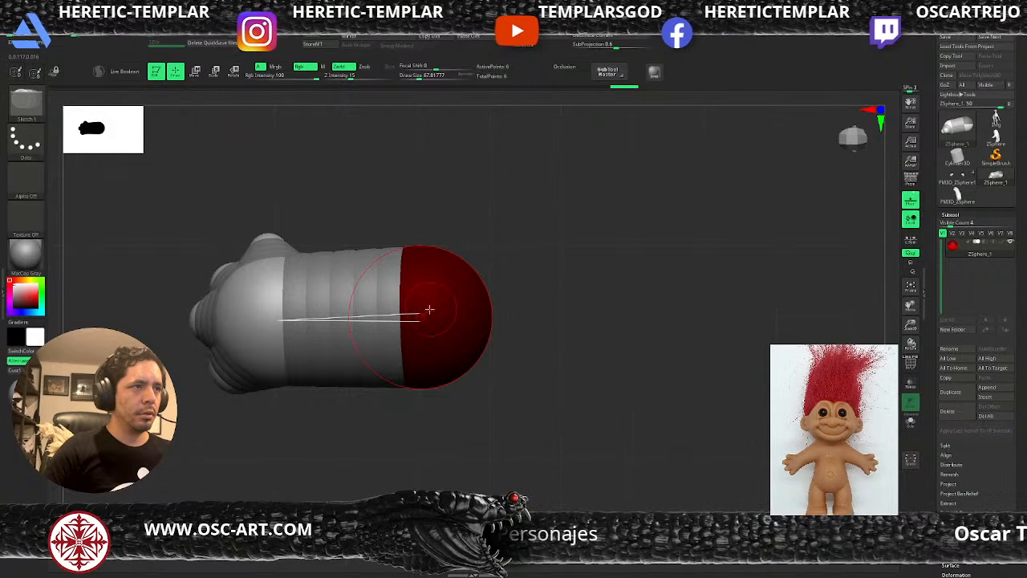
left_click_drag(421, 317, 477, 327)
left_click_drag(571, 351, 567, 293, "shift")
key("w")
mouse_move(444, 228)
left_mouse_down()
mouse_move(445, 145)
mouse_move(558, 90)
mouse_move(276, 348)
mouse_move(347, 270)
left_mouse_up()
key("e")
key("w")
left_click_drag(430, 147, 417, 165)
mouse_move(241, 390)
left_mouse_down()
mouse_move(223, 442)
mouse_move(214, 324)
mouse_move(192, 318)
mouse_move(363, 450)
left_mouse_up()
Extend the toes with additional end ZSpheres and move them into place
key("q")
mouse_move(389, 231)
left_mouse_down()
mouse_move(379, 255)
mouse_move(374, 227)
mouse_move(356, 238)
left_mouse_up()
key("w")
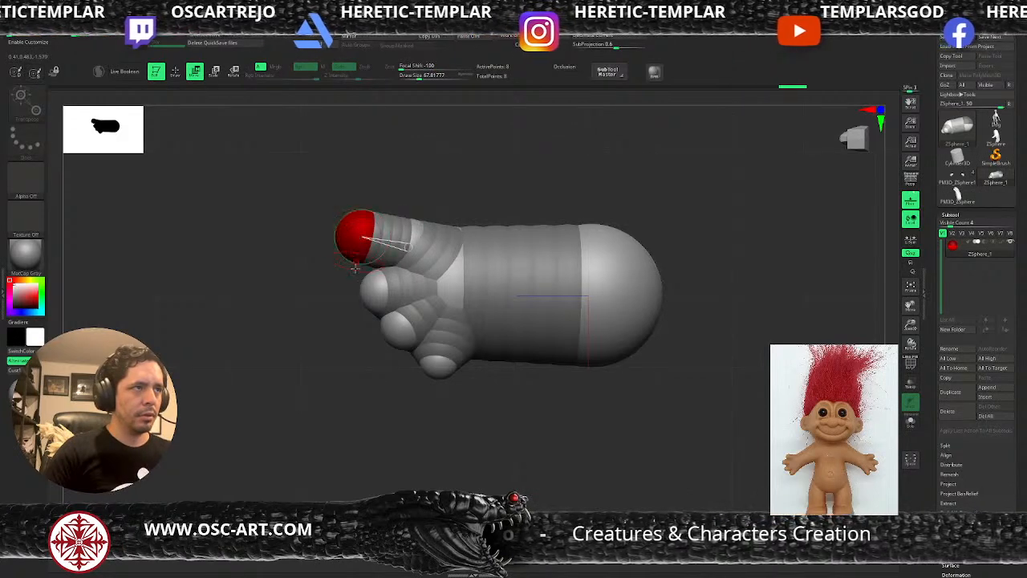
key("q")
mouse_move(357, 289)
left_mouse_down()
mouse_move(383, 336)
mouse_move(365, 335)
left_mouse_up()
key("w")
key("s")
key("q")
mouse_move(434, 373)
left_mouse_down()
mouse_move(438, 385)
mouse_move(387, 366)
mouse_move(438, 367)
mouse_move(432, 356)
mouse_move(392, 364)
left_mouse_up()
key("ctrl+z")
key("w")
Preview the foot's adaptive skin and set its DynaMesh resolution to 0
left_click_drag(483, 394, 558, 467)
left_click_drag(599, 344, 684, 331, "alt")
key("a")
key("shift+f")
key("shift+f")
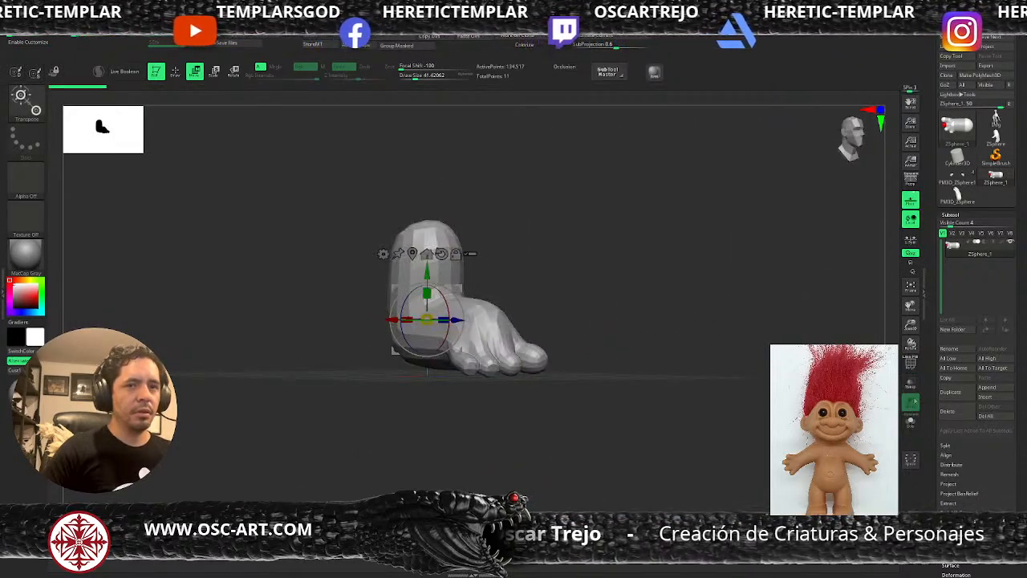
left_click_drag(927, 397, 931, 213)
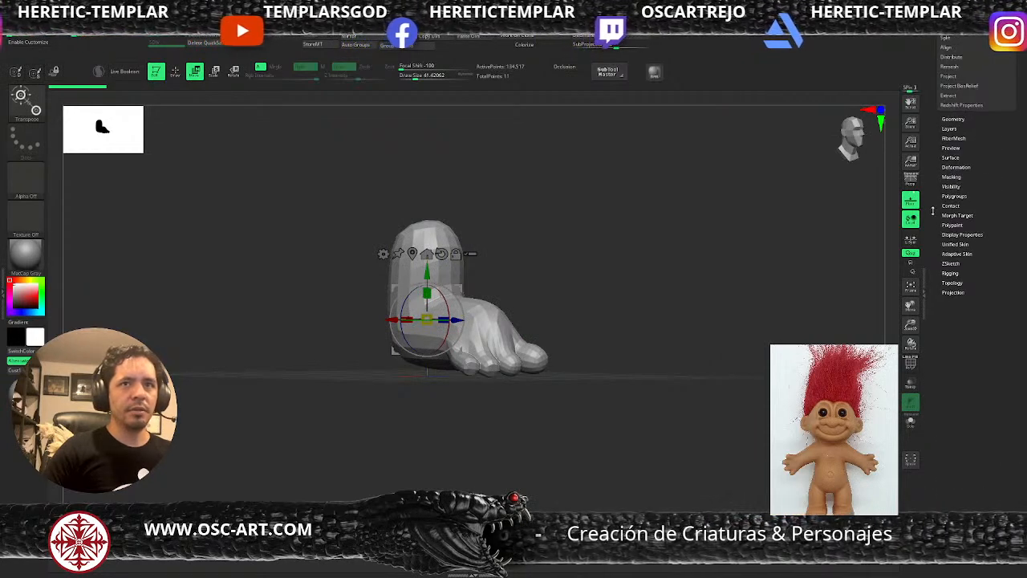
left_click(957, 254)
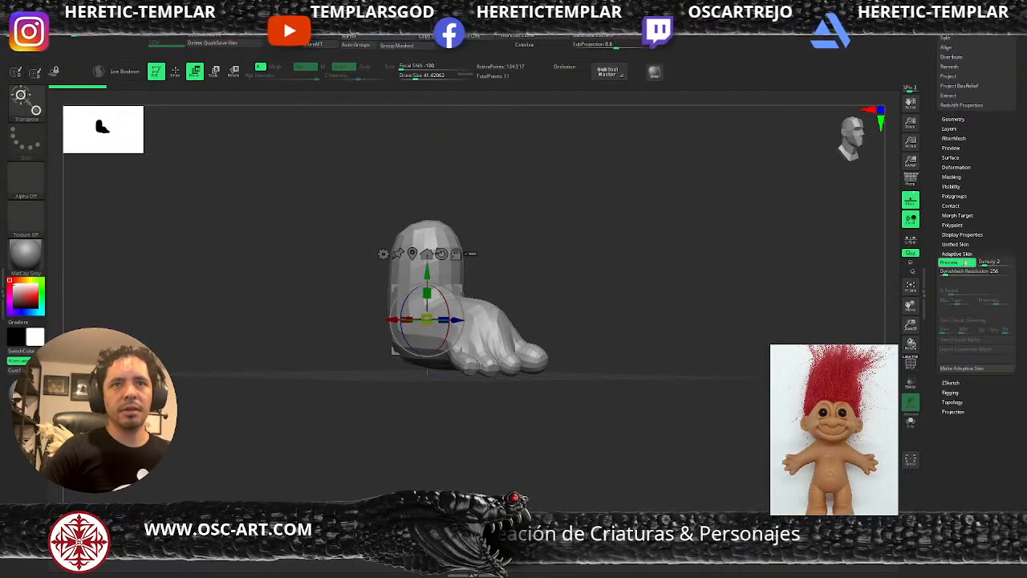
key("a")
left_click_drag(949, 274, 927, 274)
key("a")
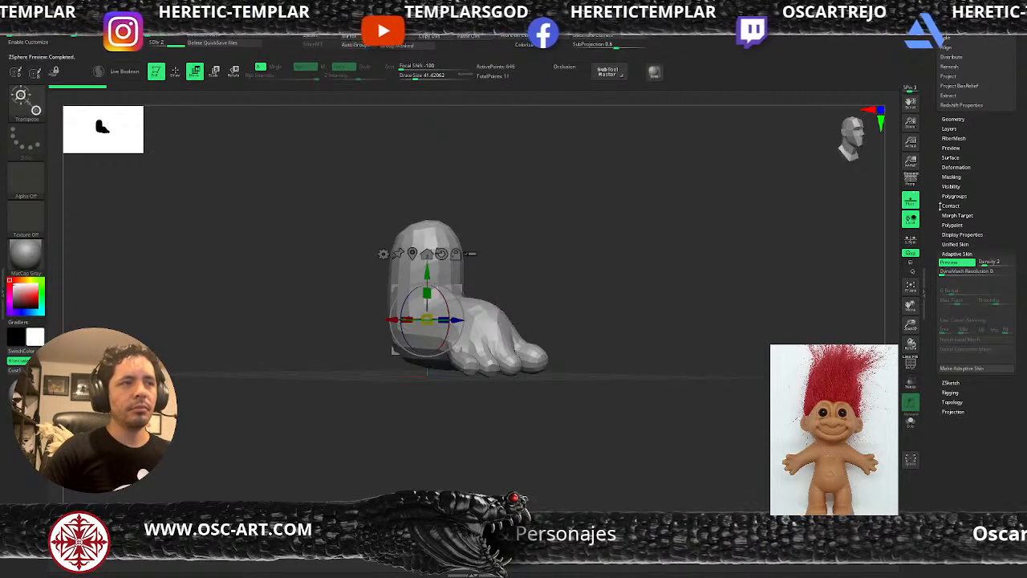
Check the foot's polygroups in the preview and convert it to a PolyMesh3D
key("shift+f")
left_click_drag(933, 183, 939, 561)
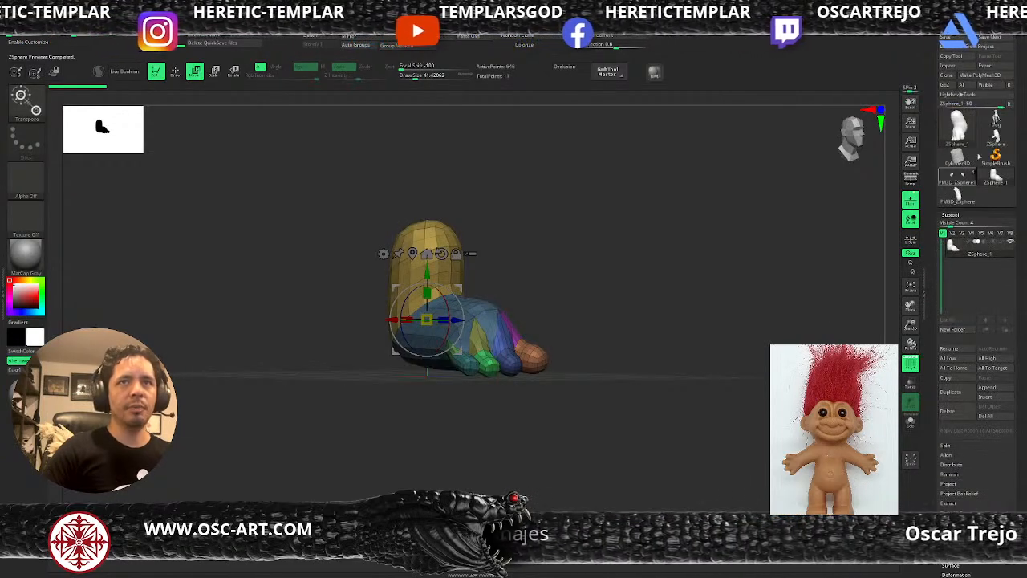
left_click(981, 75)
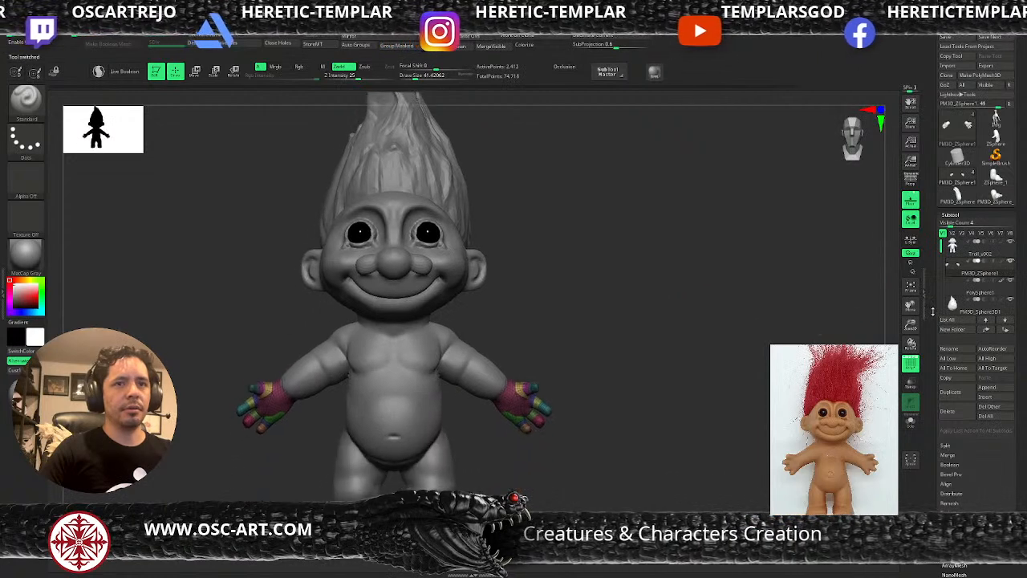
Hide the troll's polyframe and insert the foot mesh as a new subtool of the troll
key("shift+f")
left_click_drag(932, 377, 931, 156)
left_click(985, 176)
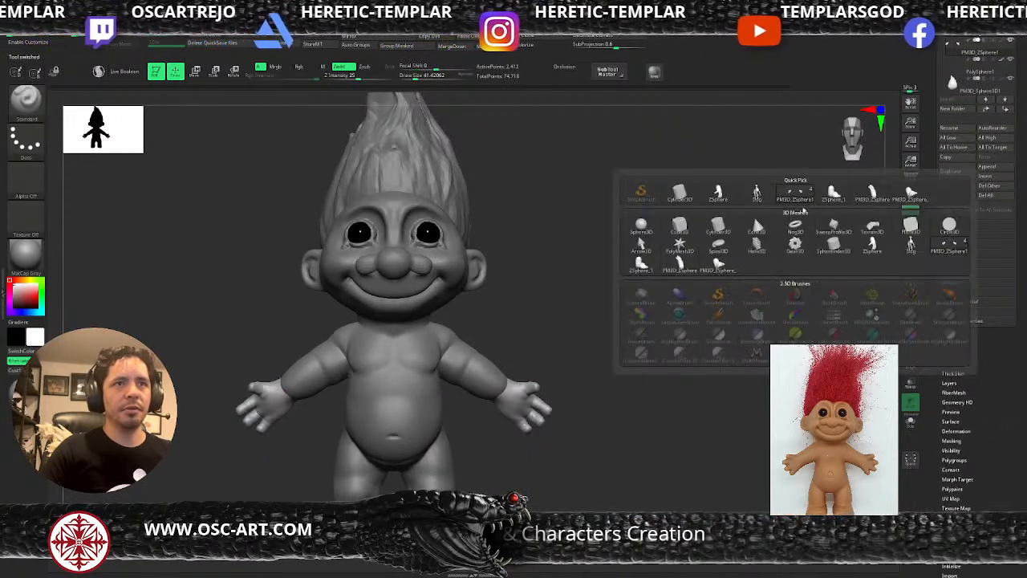
left_click(907, 194)
key("f")
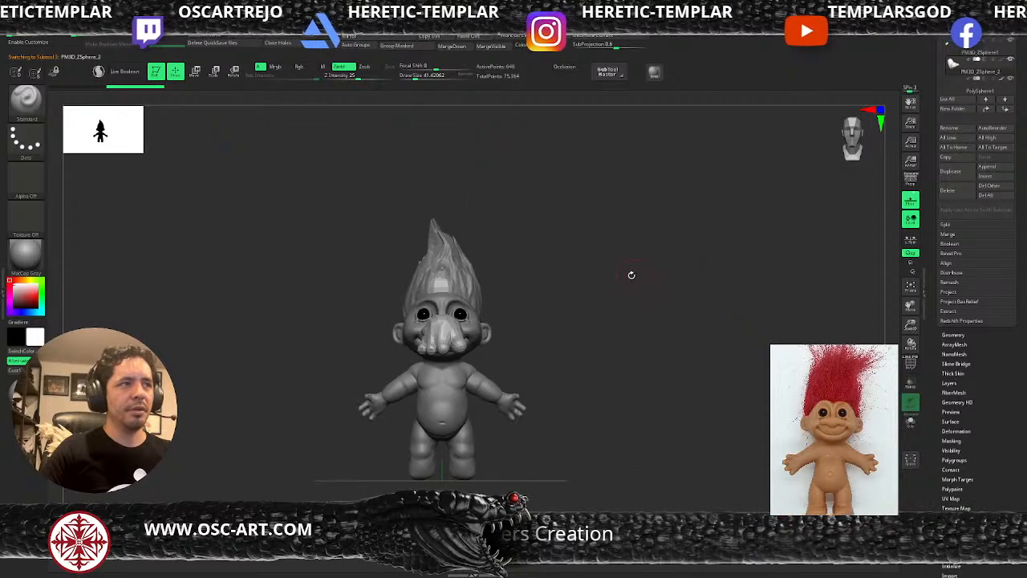
Move the foot mesh down and sideways to line it up with the troll's leg
key("w")
left_click_drag(442, 385, 441, 432)
left_click_drag(580, 428, 571, 369, "alt")
left_click_drag(395, 385, 375, 385)
left_click_drag(514, 377, 572, 374, "shift")
left_click_drag(572, 374, 574, 399, "alt")
Shape the foot's instep, heel, sole and toes with the Move brush
key("q")
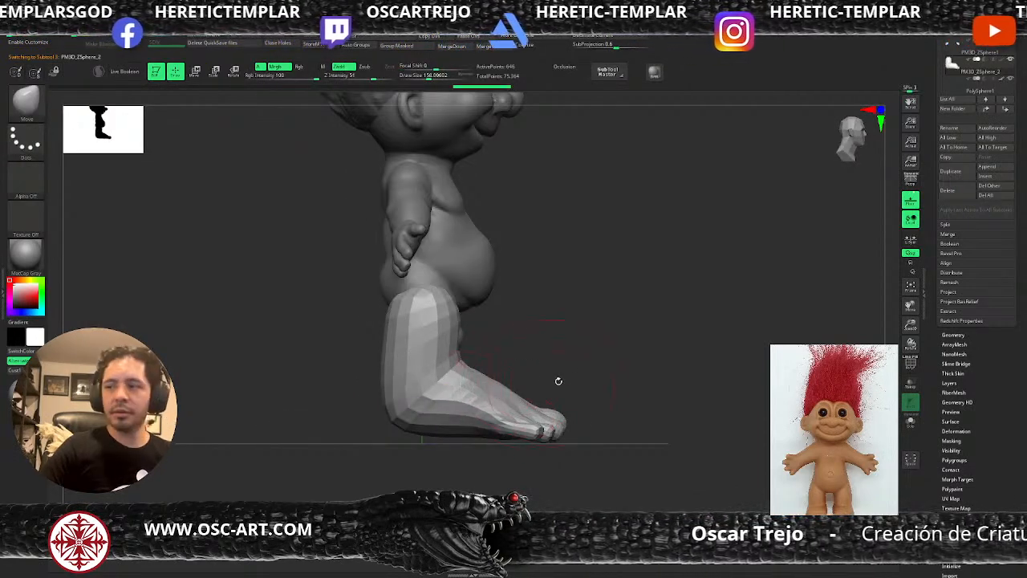
mouse_move(588, 379)
left_mouse_down("alt")
mouse_move(592, 329)
mouse_move(592, 353)
left_mouse_up("alt")
mouse_move(510, 372)
left_mouse_down()
mouse_move(528, 353)
mouse_move(468, 338)
left_mouse_up()
mouse_move(378, 377)
left_mouse_down()
mouse_move(358, 361)
mouse_move(323, 269)
left_mouse_up()
left_click_drag(358, 403, 345, 409)
left_click_drag(434, 424, 439, 411)
left_click_drag(500, 424, 487, 434)
mouse_move(511, 355)
left_mouse_down()
mouse_move(509, 343)
mouse_move(484, 341)
left_mouse_up()
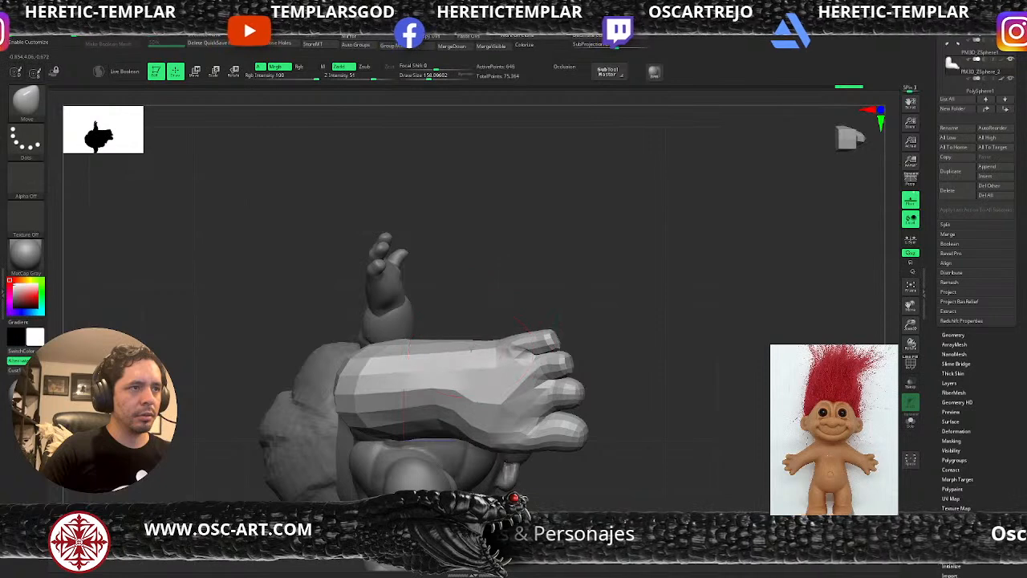
left_click_drag(560, 337, 562, 340)
key("s")
mouse_move(578, 416)
left_mouse_down()
mouse_move(576, 425)
mouse_move(569, 412)
mouse_move(580, 442)
mouse_move(566, 440)
left_mouse_up()
Adjust the individual toes and the side of the foot with the Move Topological brush
key("b")
key("m")
key("t")
key("s")
mouse_move(578, 397)
left_mouse_down()
mouse_move(559, 338)
mouse_move(483, 331)
mouse_move(428, 362)
left_mouse_up()
key("]")
mouse_move(461, 400)
left_mouse_down()
mouse_move(475, 421)
mouse_move(522, 434)
left_mouse_up()
key("s")
left_click_drag(571, 338, 580, 395)
key("[")
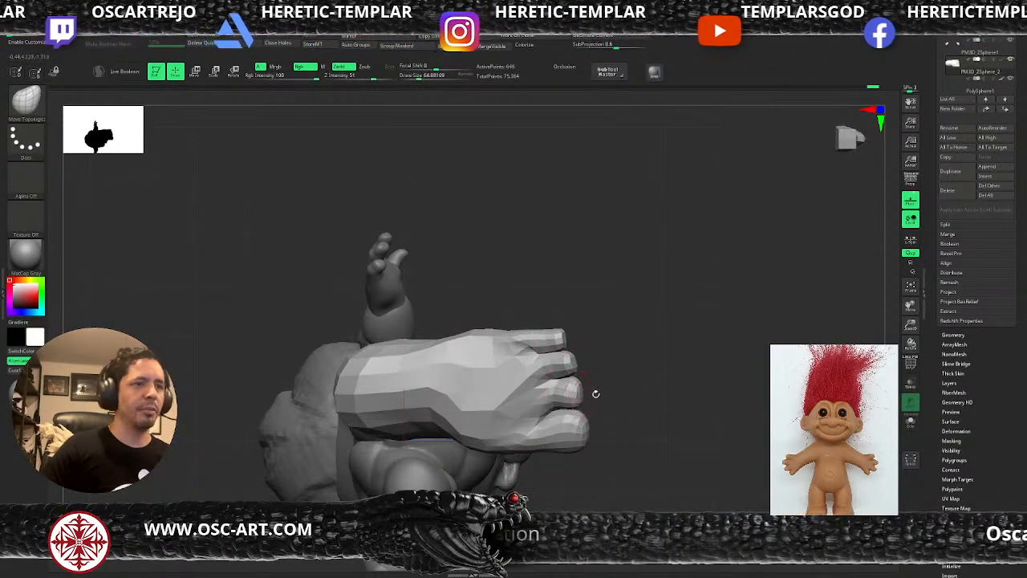
Reshape the overall foot from several angles with a larger Move Topological brush
key("]")
left_click_drag(630, 325, 548, 400)
key("s")
left_click_drag(460, 382, 467, 382)
key("s")
left_click_drag(554, 395, 536, 373)
key("s")
mouse_move(623, 413)
left_mouse_down()
mouse_move(585, 413)
mouse_move(567, 364)
mouse_move(592, 398)
mouse_move(628, 413)
mouse_move(664, 391)
mouse_move(617, 397)
left_mouse_up()
key("s")
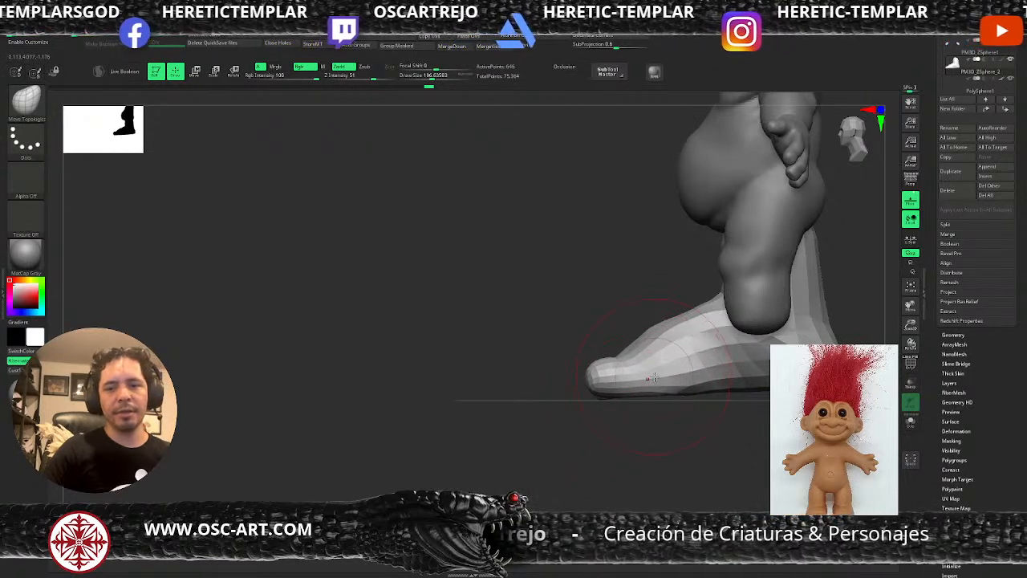
Refine the foot's profile and the back of the lower leg with Move Topological strokes
left_click_drag(585, 320, 483, 316, "alt")
left_click_drag(578, 389, 536, 385)
left_click_drag(606, 378, 630, 382)
mouse_move(699, 392)
left_mouse_down("shift")
mouse_move(633, 389)
mouse_move(674, 392)
left_mouse_up("shift")
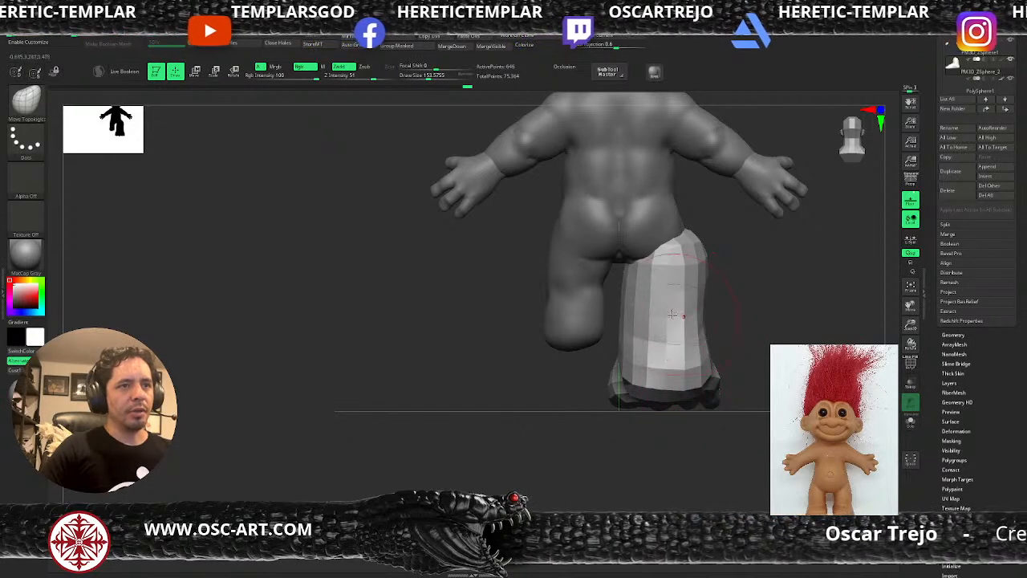
mouse_move(642, 323)
left_mouse_down()
mouse_move(678, 324)
mouse_move(668, 324)
left_mouse_up()
mouse_move(752, 312)
left_mouse_down("shift")
mouse_move(697, 314)
mouse_move(707, 312)
left_mouse_up("shift")
key("s")
key("s")
mouse_move(687, 263)
left_mouse_down()
mouse_move(677, 256)
mouse_move(578, 291)
mouse_move(434, 290)
left_mouse_up()
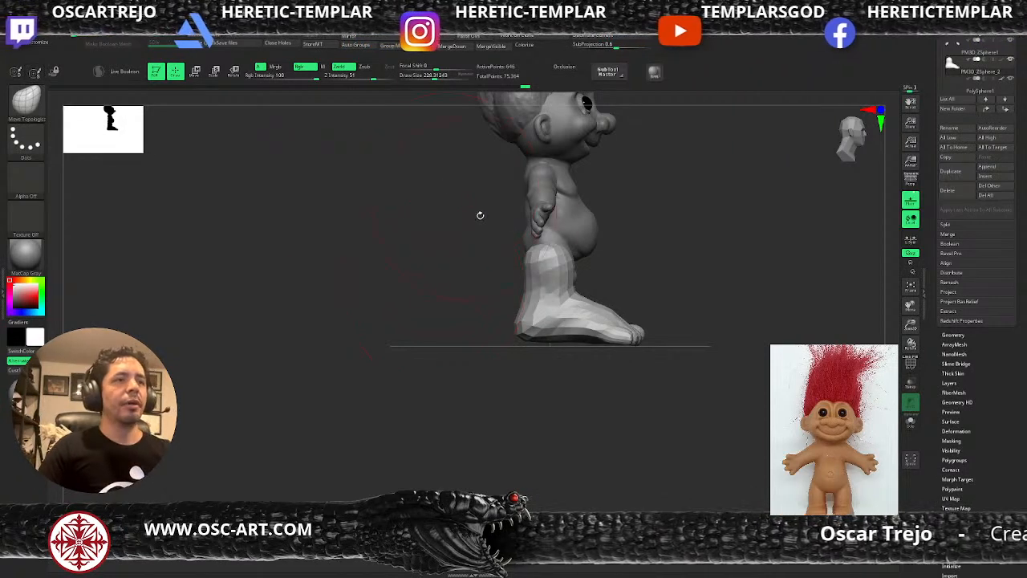
Reshape the heel and foot profile from the side with the Move brush
mouse_move(677, 249)
left_mouse_down("alt")
mouse_move(661, 250)
mouse_move(642, 313)
left_mouse_up("alt")
key("b")
key("m")
key("v")
key("s")
left_click_drag(591, 384, 573, 401)
mouse_move(744, 345)
left_mouse_down()
mouse_move(606, 364)
mouse_move(613, 361)
left_mouse_up()
Scale the foot and reposition it under the troll's leg with the gizmo
key("w")
left_click_drag(531, 364, 558, 372, "shift")
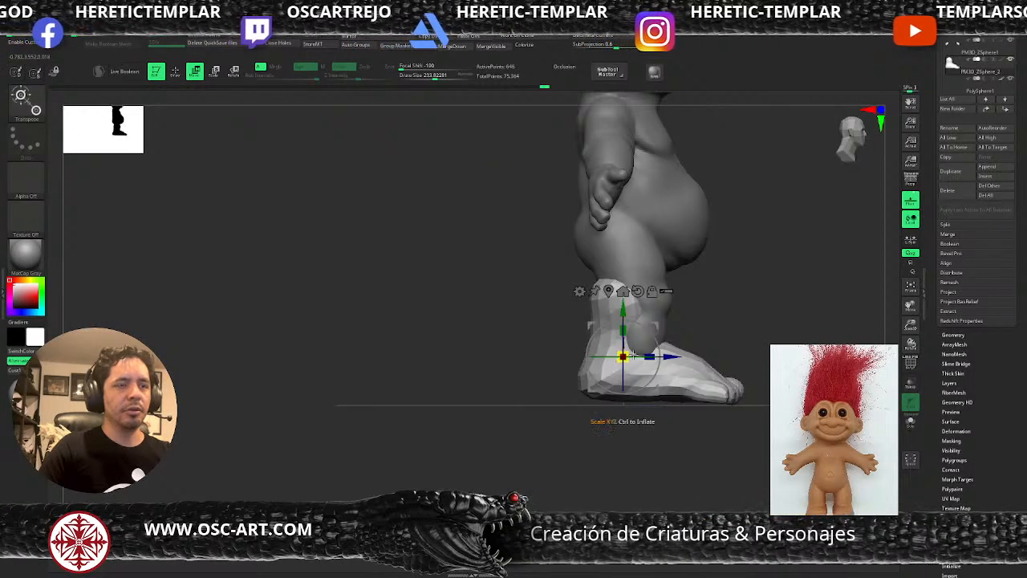
left_click_drag(672, 357, 691, 356)
left_click_drag(642, 310, 642, 337)
left_click_drag(756, 329, 725, 332, "shift")
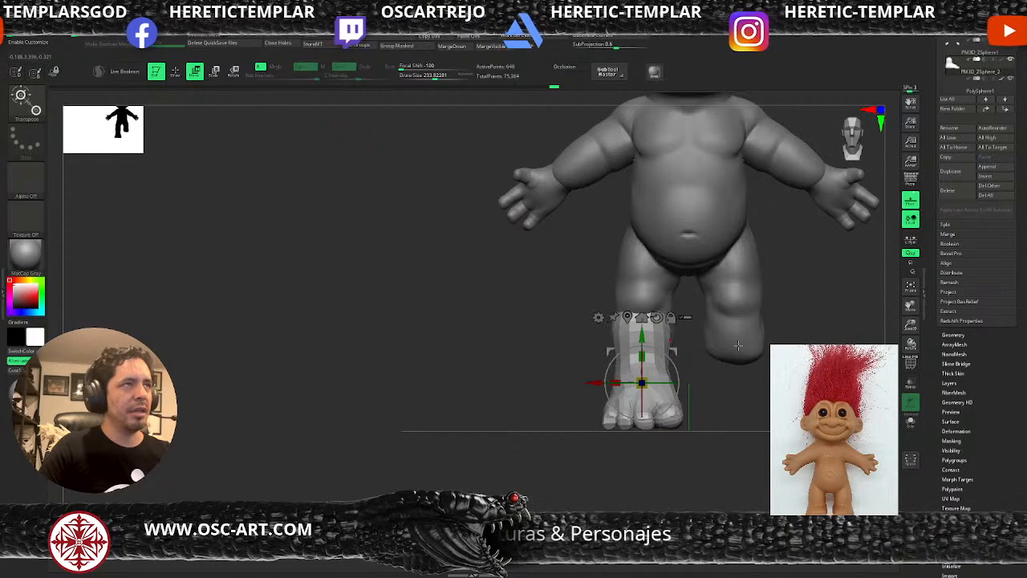
left_click_drag(642, 383, 642, 385)
Fit the ankle and foot to the troll's leg with the Move brush
key("q")
mouse_move(550, 376)
left_mouse_down()
mouse_move(586, 370)
mouse_move(610, 346)
mouse_move(675, 342)
mouse_move(684, 369)
mouse_move(739, 364)
mouse_move(711, 360)
mouse_move(794, 310)
left_mouse_up()
key("s")
key("bracketright")
left_click_drag(713, 317, 725, 313)
left_click_drag(620, 350, 761, 383)
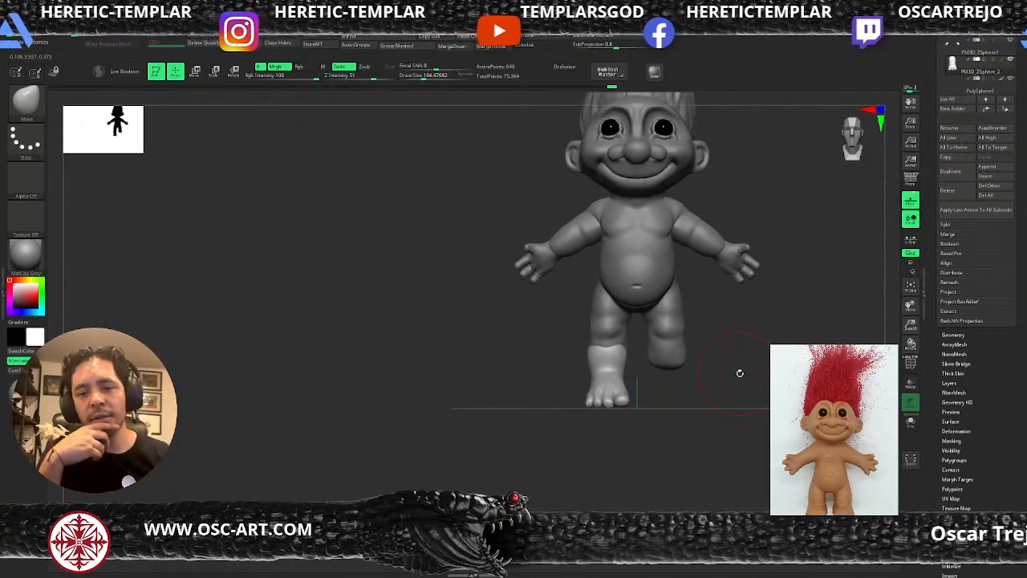
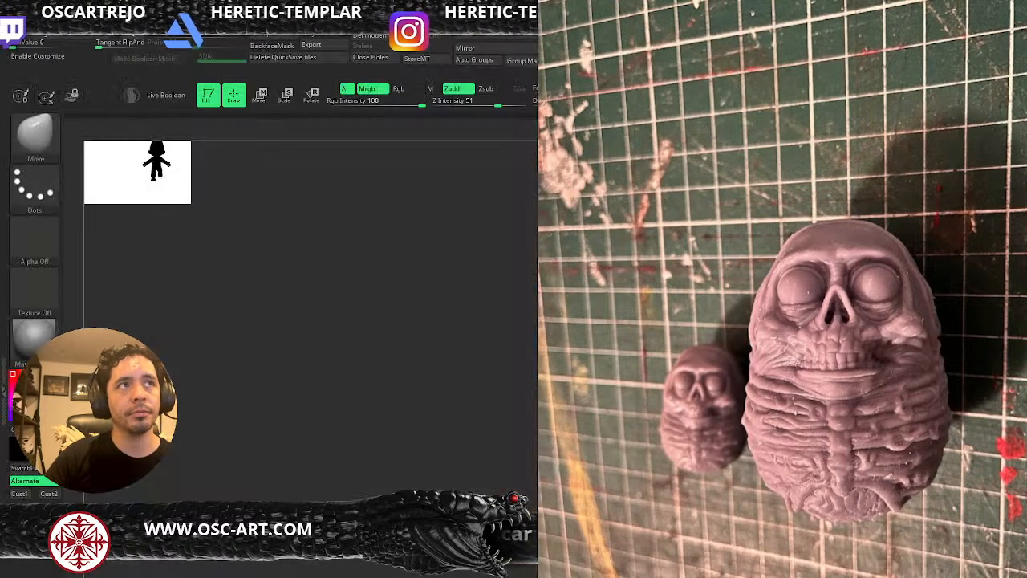
Switch to the image viewer to look at the Daruma skull and alien head pictures and close the viewer
left_click_drag(411, 129, 288, 61)
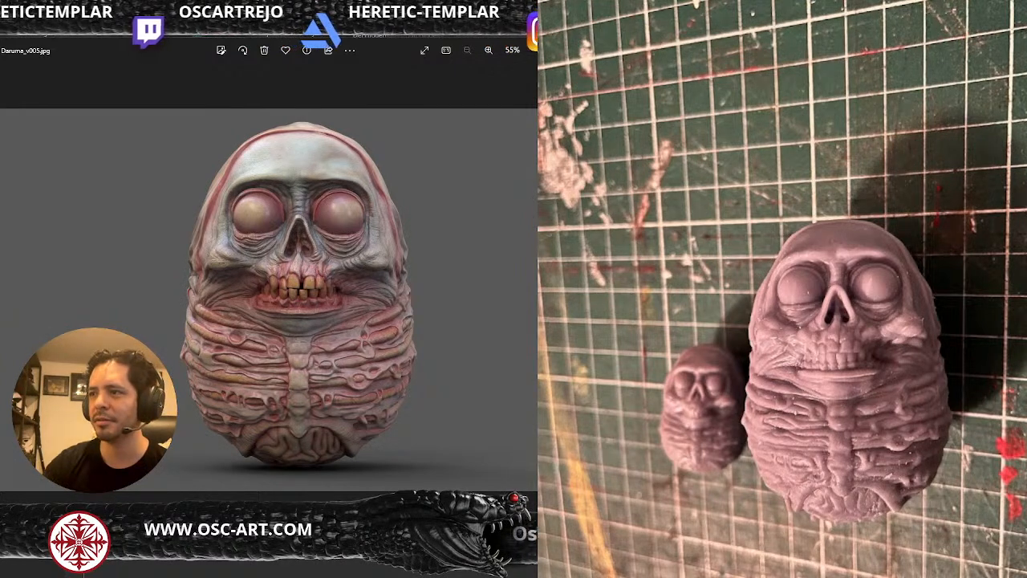
left_click_drag(863, 82, 442, 111)
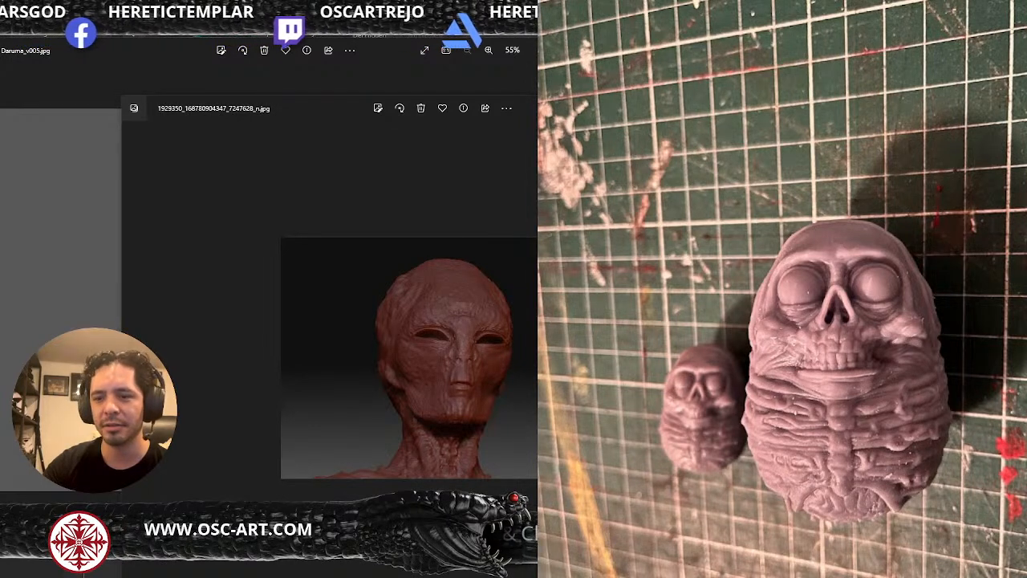
left_click_drag(442, 111, 394, 109)
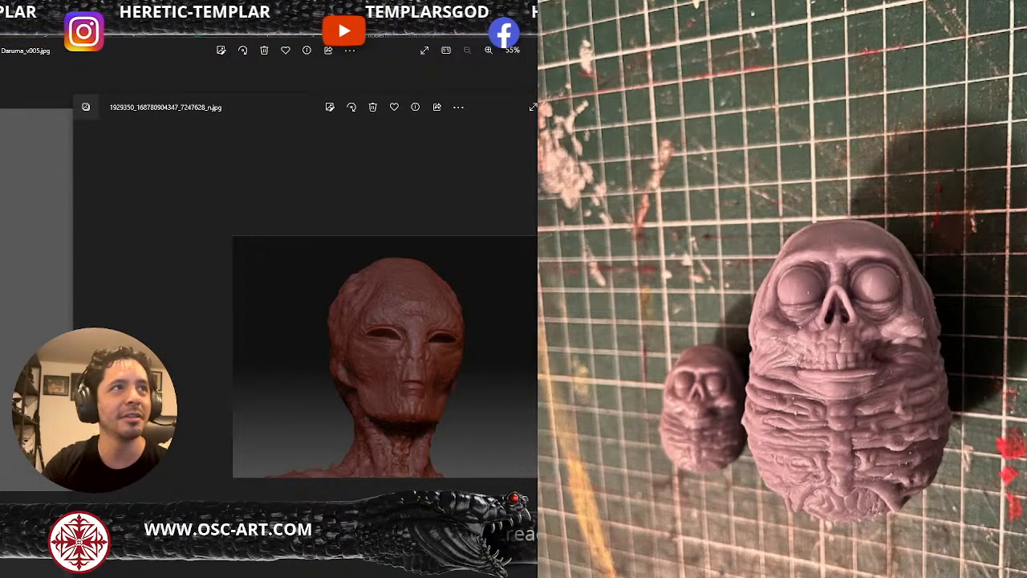
key("alt+F4")
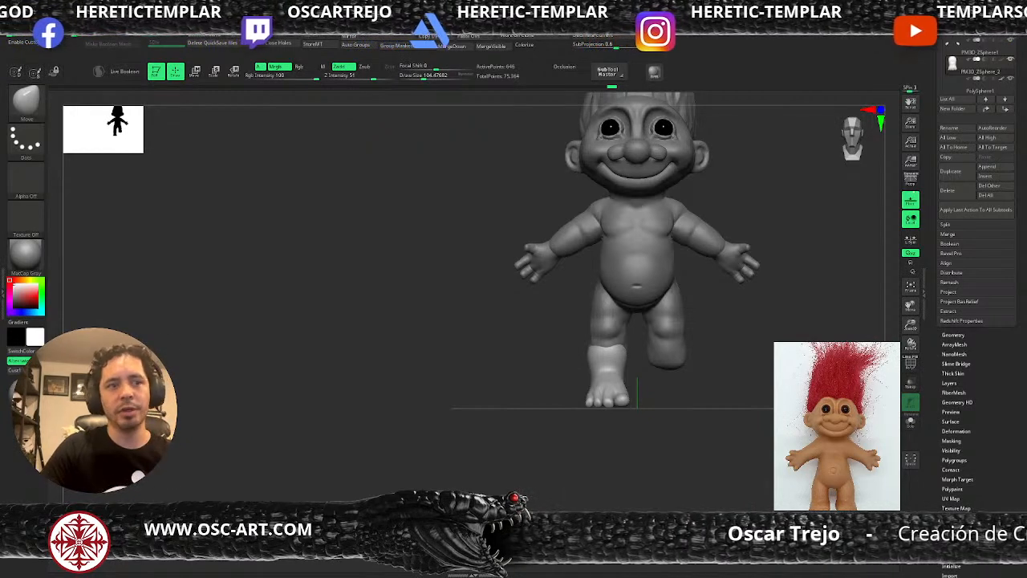
Scale the foot to about 0.90 of its size with the gizmo, viewed from the side
mouse_move(468, 385)
left_mouse_down()
mouse_move(508, 394)
mouse_move(685, 319)
mouse_move(717, 335)
mouse_move(701, 337)
left_mouse_up()
mouse_move(635, 332)
left_mouse_down()
mouse_move(634, 345)
mouse_move(590, 330)
mouse_move(688, 340)
mouse_move(755, 384)
mouse_move(842, 387)
left_mouse_up()
left_click_drag(775, 385, 740, 379, "alt")
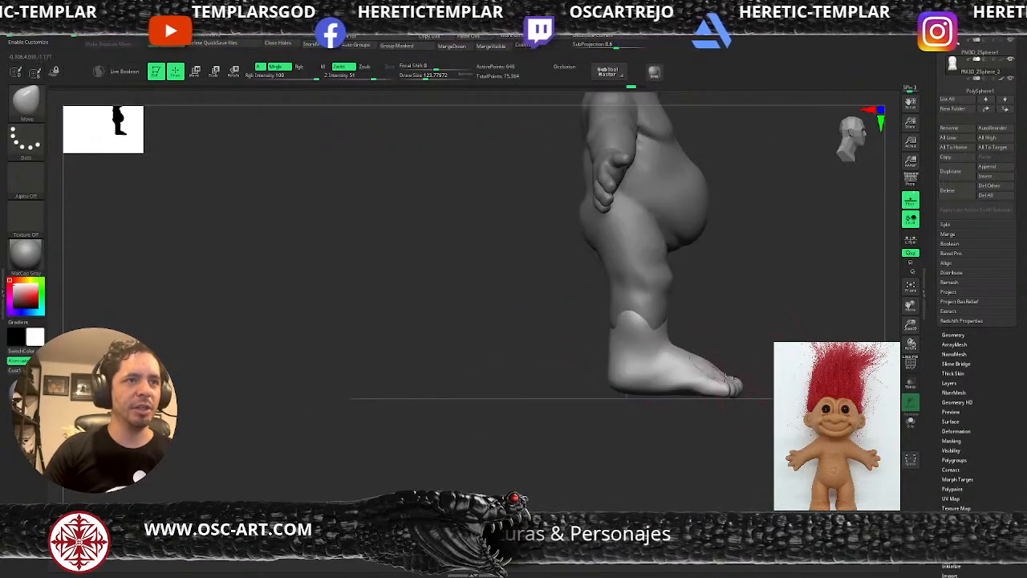
key("w")
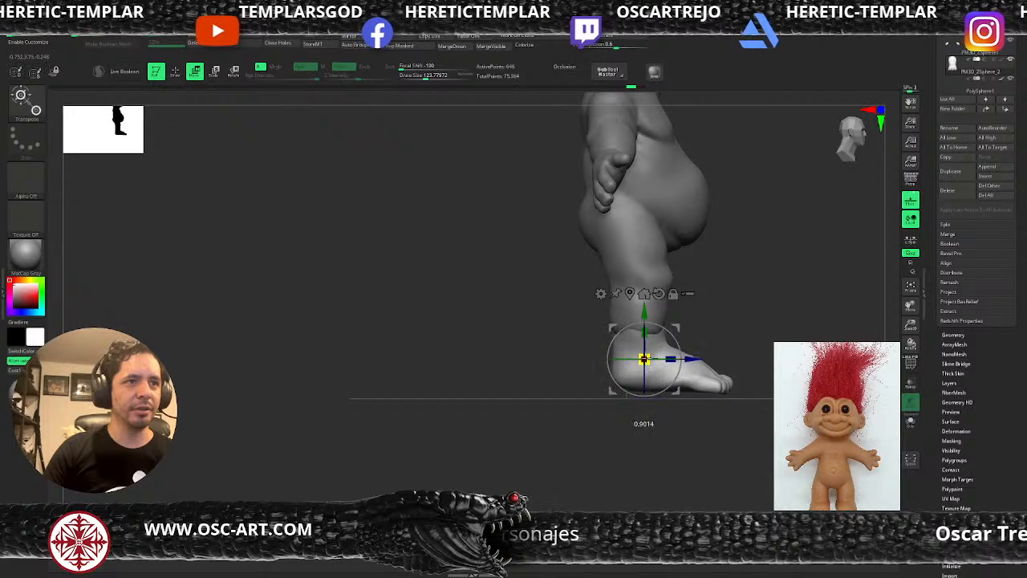
key("q")
Adjust the toes and the front of the foot from the side with the Move brush
key("s")
mouse_move(720, 387)
left_mouse_down()
mouse_move(724, 379)
mouse_move(692, 368)
left_mouse_up()
key("s")
key("s")
left_click_drag(756, 351, 719, 358)
Reshape the toes and the ball of the foot from below with the Move brush, undoing the last stroke
mouse_move(764, 411)
left_mouse_down()
mouse_move(738, 461)
mouse_move(718, 442)
mouse_move(706, 309)
left_mouse_up()
left_click_drag(706, 455, 702, 369, "shift")
mouse_move(593, 333)
left_mouse_down("alt")
mouse_move(577, 311)
mouse_move(585, 373)
left_mouse_up("alt")
key("s")
left_click_drag(673, 329, 665, 329)
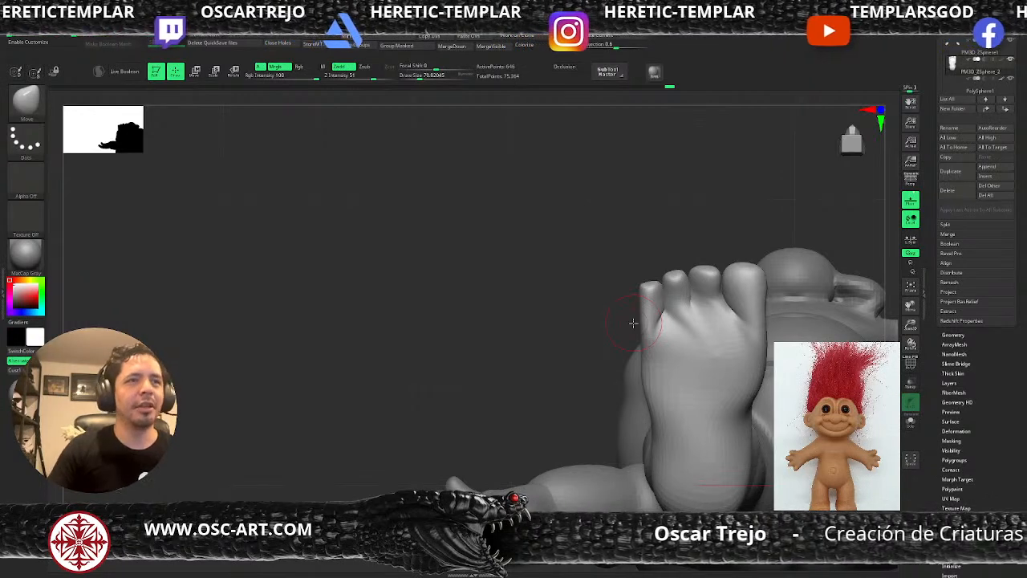
key("s")
left_click(689, 295)
key("s")
left_click(679, 295)
left_click_drag(685, 307, 697, 313)
key("ctrl+z")
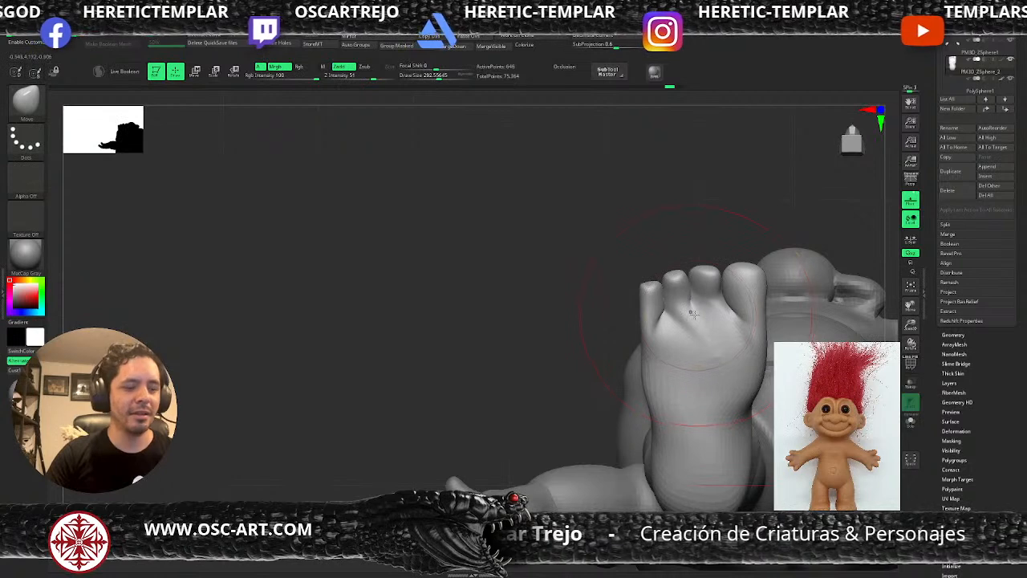
Carve creases between the toes on the sole with the DamStandard brush
key("b")
key("d")
key("s")
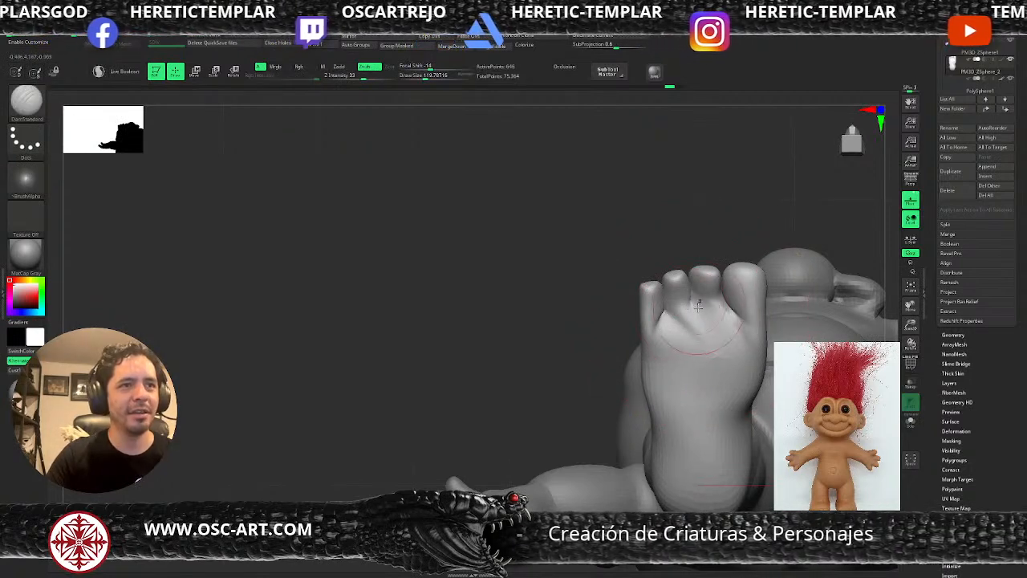
key("s")
left_click(687, 303)
mouse_move(691, 304)
left_mouse_down()
mouse_move(703, 323)
mouse_move(734, 315)
left_mouse_up()
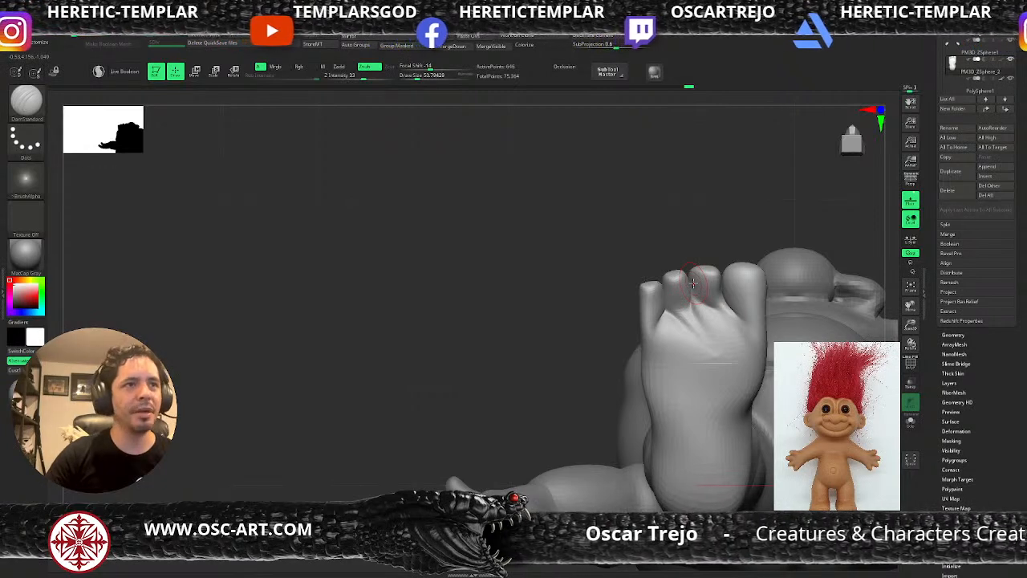
mouse_move(684, 316)
left_mouse_down()
mouse_move(697, 329)
mouse_move(708, 323)
left_mouse_up()
Reshape the sole below the toes with the Move brush, stepping the foot between subdivision levels
key("b")
key("c")
key("b")
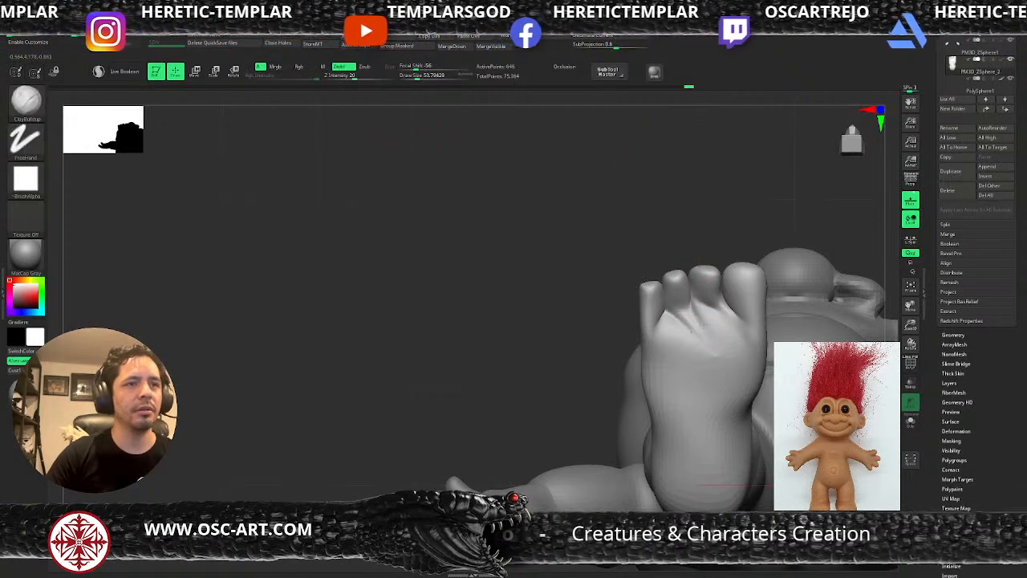
key("shift+f")
key("shift+d")
key("b")
key("m")
key("v")
key("s")
left_click_drag(722, 362, 701, 337)
key("d")
left_click_drag(603, 365, 591, 411, "alt")
key("shift+f")
key("f")
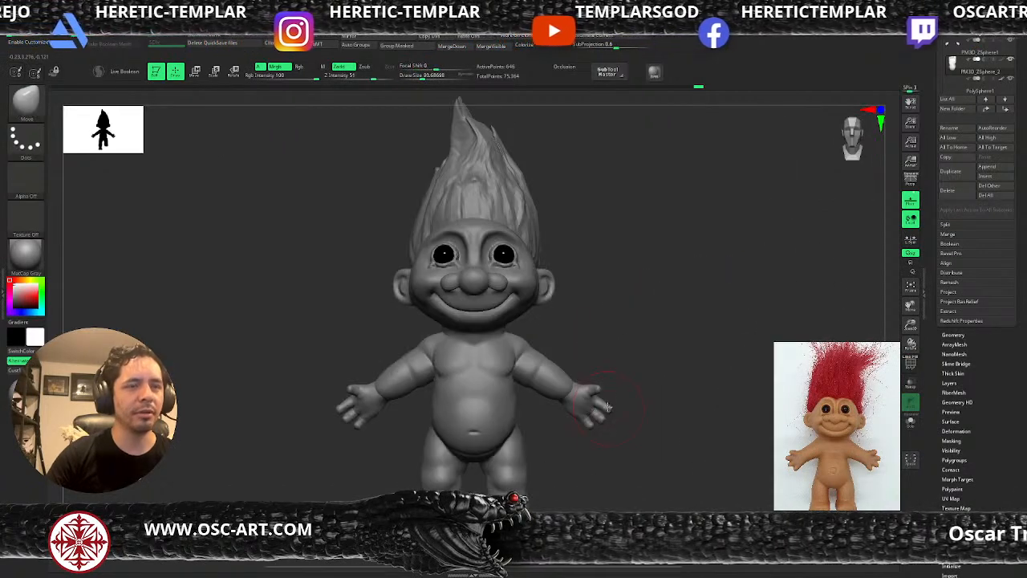
Rotate the foot with the gizmo to set its angle under the leg, viewed from below
left_click_drag(700, 379, 742, 360, "alt")
left_click_drag(757, 406, 717, 440)
key("w")
left_click_drag(558, 228, 543, 215)
key("q")
Refine the foot's outline from below with a resized Move brush
mouse_move(481, 187)
left_mouse_down()
mouse_move(492, 188)
mouse_move(488, 173)
mouse_move(481, 183)
left_mouse_up()
key("]")
key("s")
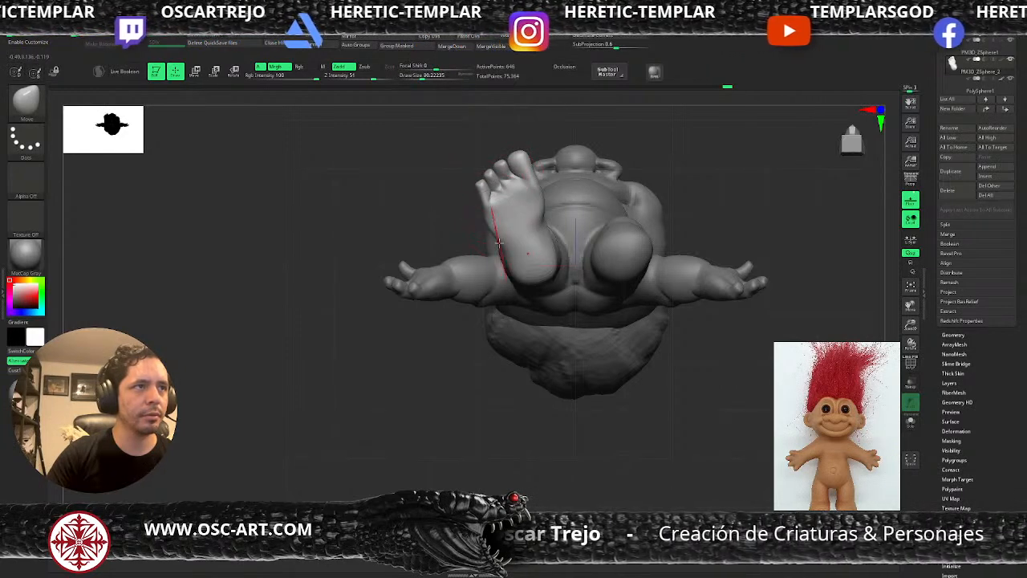
left_click_drag(541, 197, 538, 198)
Reposition the foot under the troll's lower leg with the gizmo, working from the front
mouse_move(674, 185)
left_mouse_down()
mouse_move(730, 236)
mouse_move(667, 329)
mouse_move(604, 314)
mouse_move(596, 353)
left_mouse_up()
left_click_drag(562, 269, 459, 264)
left_click_drag(525, 287, 458, 240)
key("w")
left_click_drag(365, 271, 417, 276)
key("q")
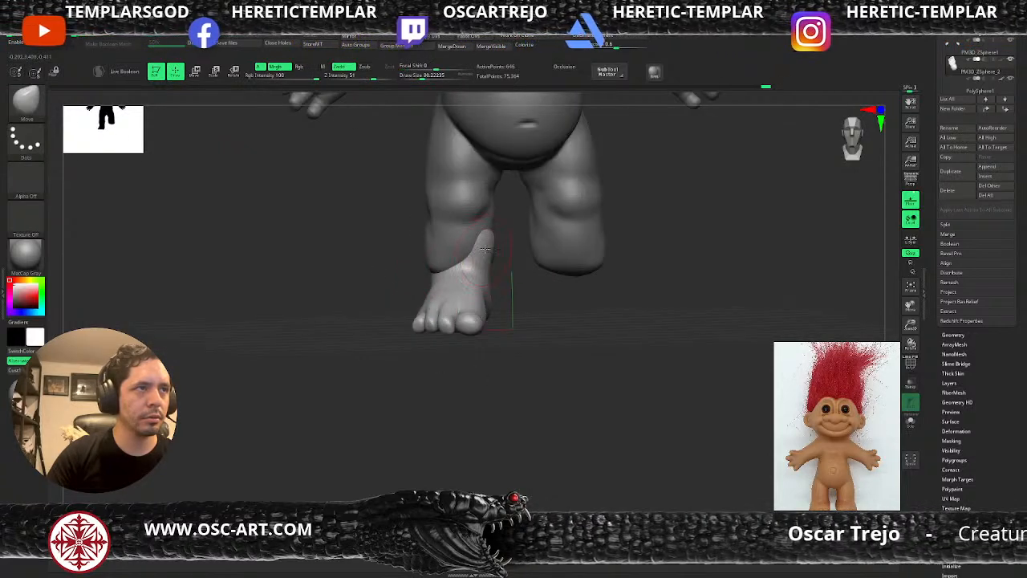
Fit the ankle and instep of the foot around the lower leg with the Move brush from several angles
left_click_drag(519, 286, 486, 283)
left_click(488, 249, "alt")
mouse_move(399, 269)
left_mouse_down()
mouse_move(495, 265)
mouse_move(496, 277)
left_mouse_up()
key("bracketright")
mouse_move(369, 285)
left_mouse_down()
mouse_move(439, 292)
mouse_move(449, 283)
left_mouse_up()
key("bracketleft")
mouse_move(462, 247)
left_mouse_down()
mouse_move(452, 247)
mouse_move(489, 248)
mouse_move(451, 250)
mouse_move(452, 282)
mouse_move(399, 273)
mouse_move(397, 292)
left_mouse_up()
key("bracketleft")
right_click_drag(406, 287, 501, 298)
left_click(432, 294, "alt")
key("s")
left_click(438, 283)
left_click_drag(402, 258, 422, 277)
right_click_drag(452, 314, 419, 276)
left_click_drag(421, 265, 415, 264)
Round out the heel of the foot with the Inflate brush
key("b")
key("i")
key("n")
left_click_drag(590, 366, 563, 442)
mouse_move(398, 371)
left_mouse_down()
mouse_move(402, 354)
mouse_move(390, 397)
left_mouse_up()
left_click_drag(408, 431, 415, 406)
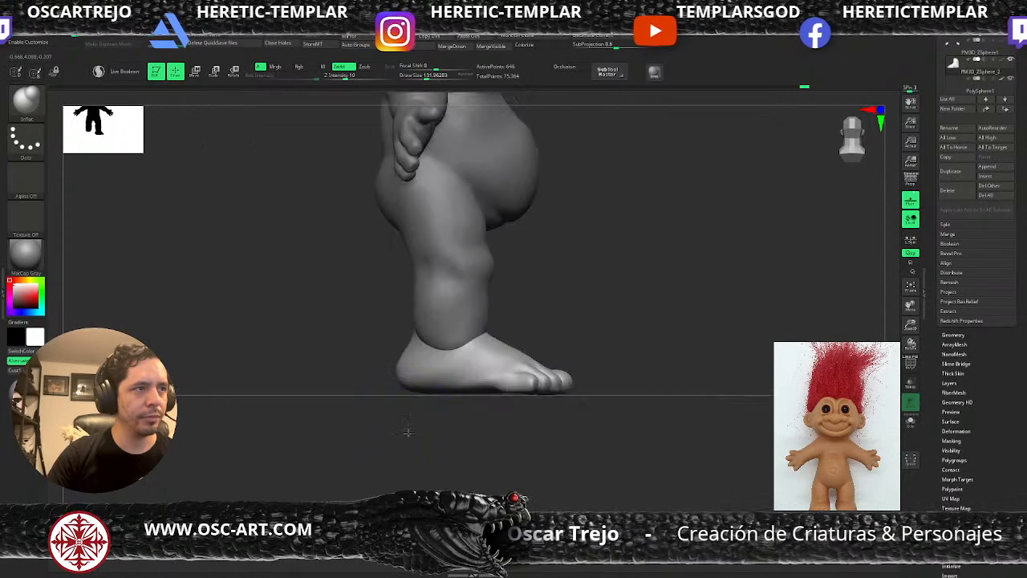
Pull the heel and the back of the ankle into shape against the leg with the Move brush
key("b")
key("m")
key("v")
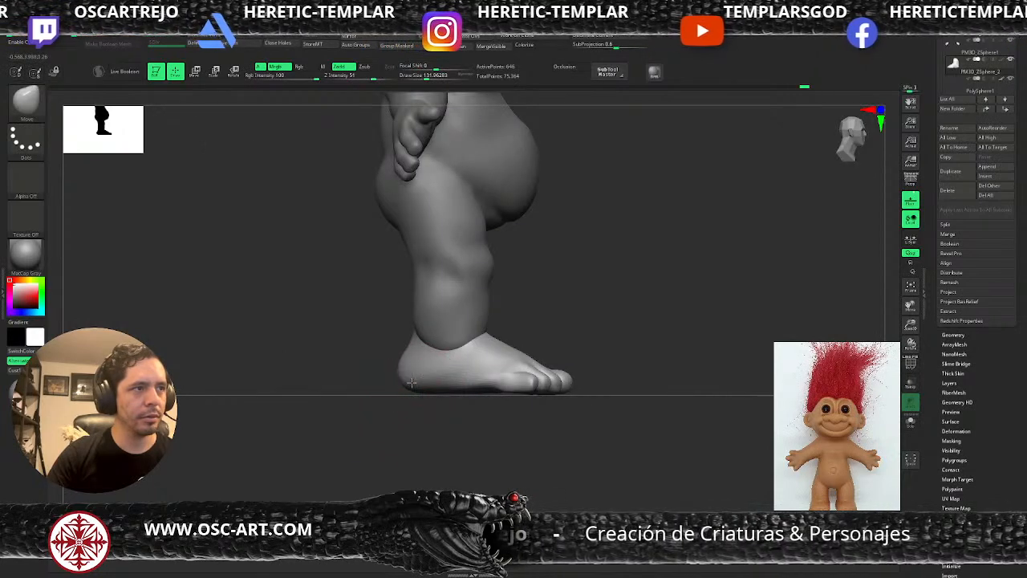
mouse_move(641, 262)
left_mouse_down()
mouse_move(635, 320)
mouse_move(621, 300)
mouse_move(645, 394)
mouse_move(388, 407)
mouse_move(394, 394)
left_mouse_up()
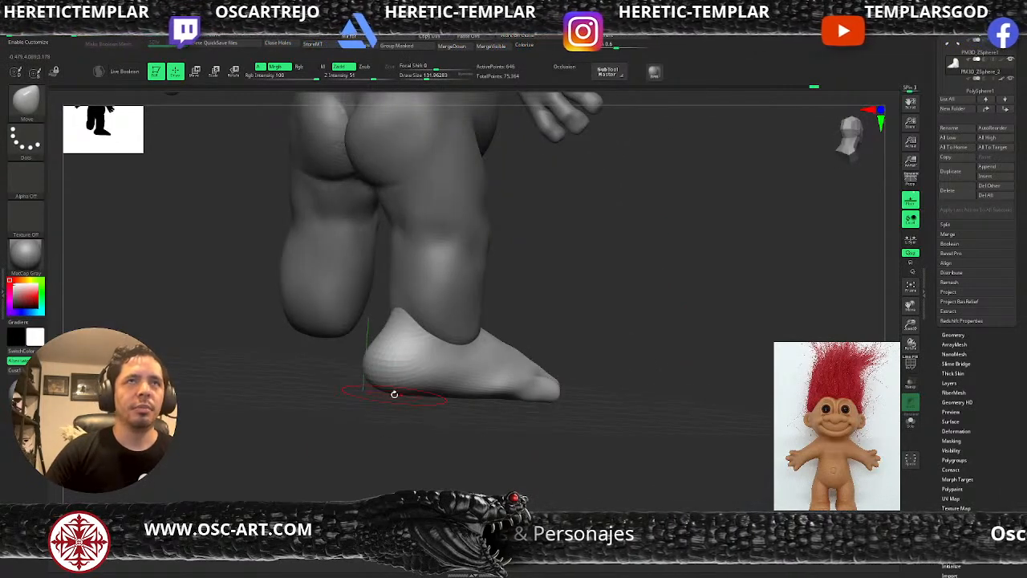
left_click_drag(418, 308, 442, 321)
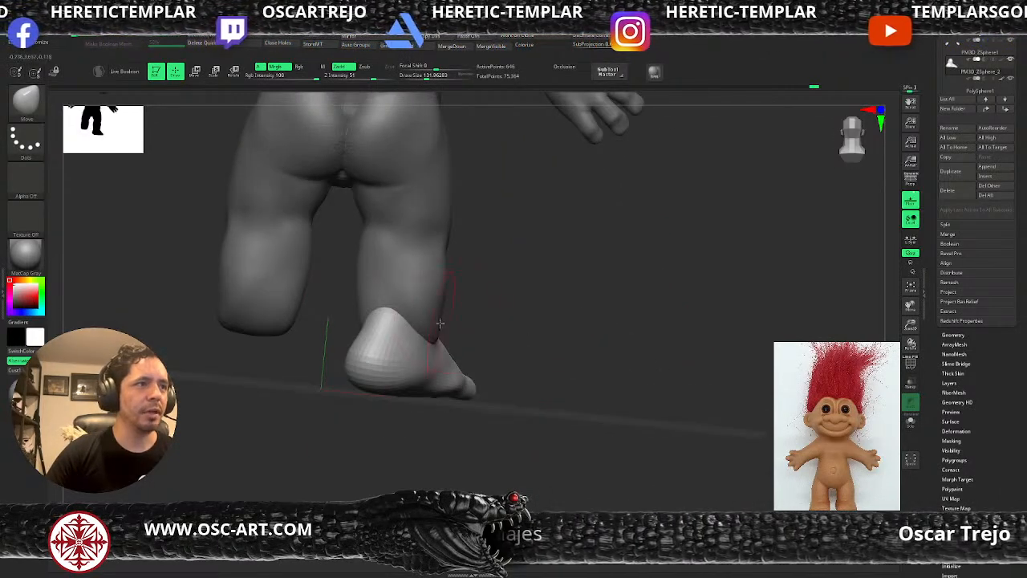
Select the troll's body, raise its subdivision level and carve creases behind the knees with the DamStandard brush
key("d")
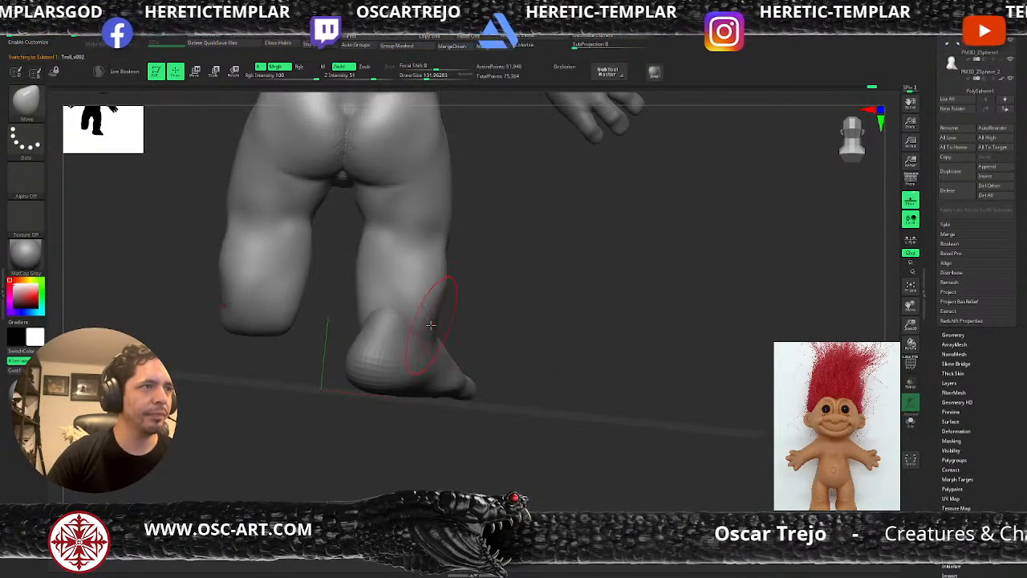
key("shift")
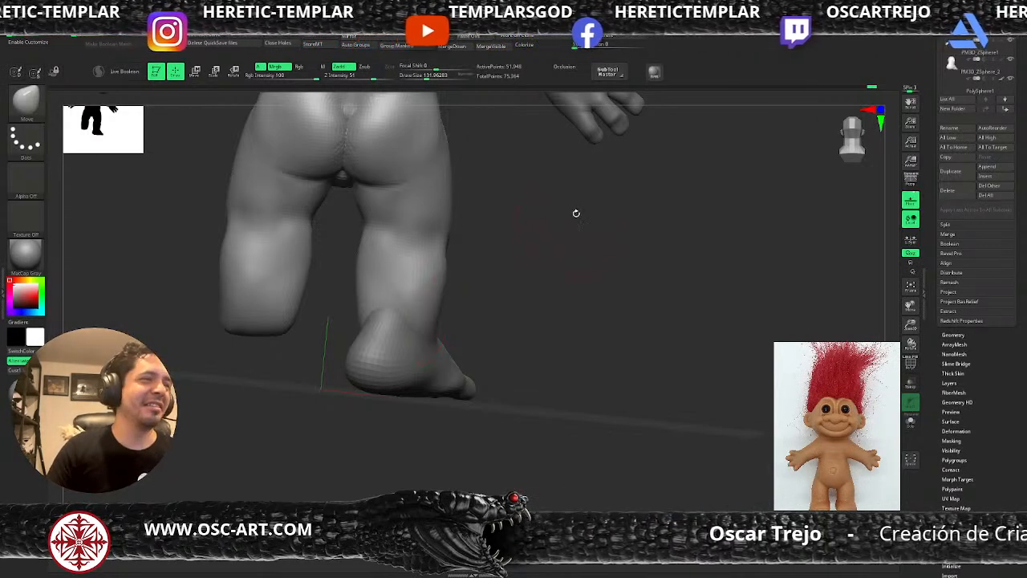
left_click_drag(481, 257, 452, 294)
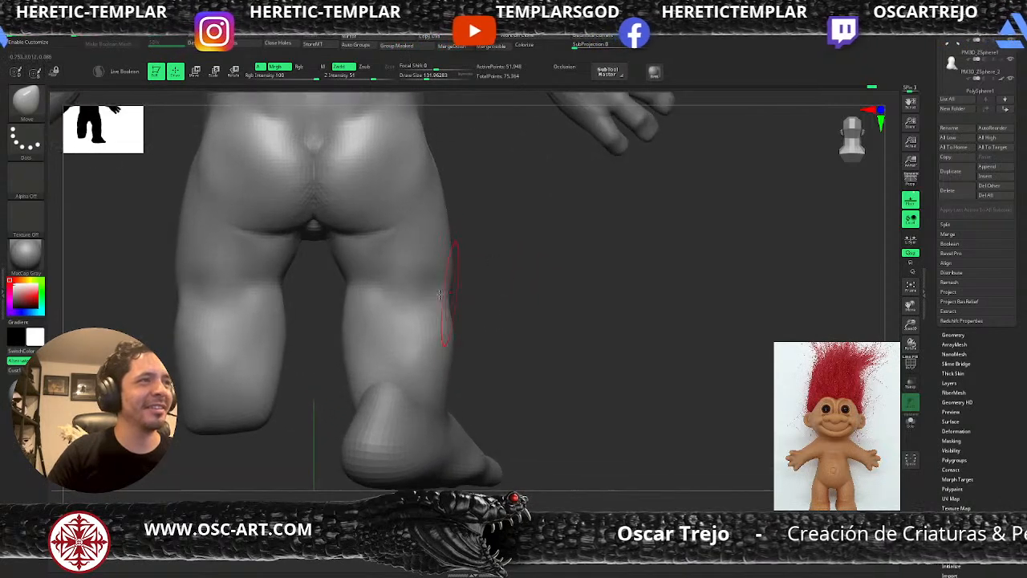
key("b")
key("d")
key("s")
left_click_drag(325, 292, 411, 292)
mouse_move(496, 291)
left_mouse_down()
mouse_move(356, 301)
mouse_move(383, 305)
left_mouse_up()
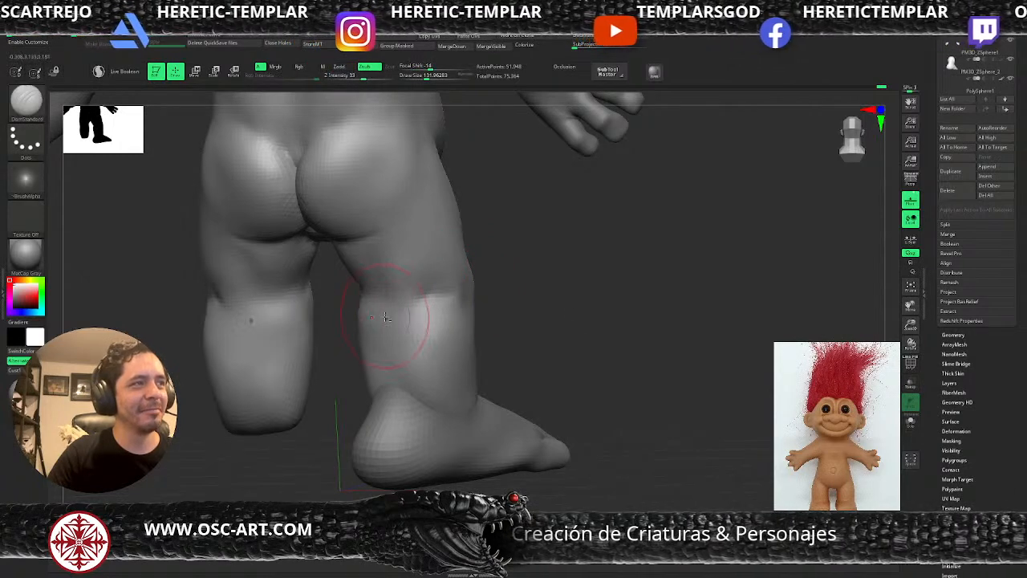
Select the foot and mirror it to the troll's other leg
left_click_drag(514, 313, 523, 293, "alt")
left_click_drag(524, 293, 537, 293, "shift")
left_click(376, 350, "alt")
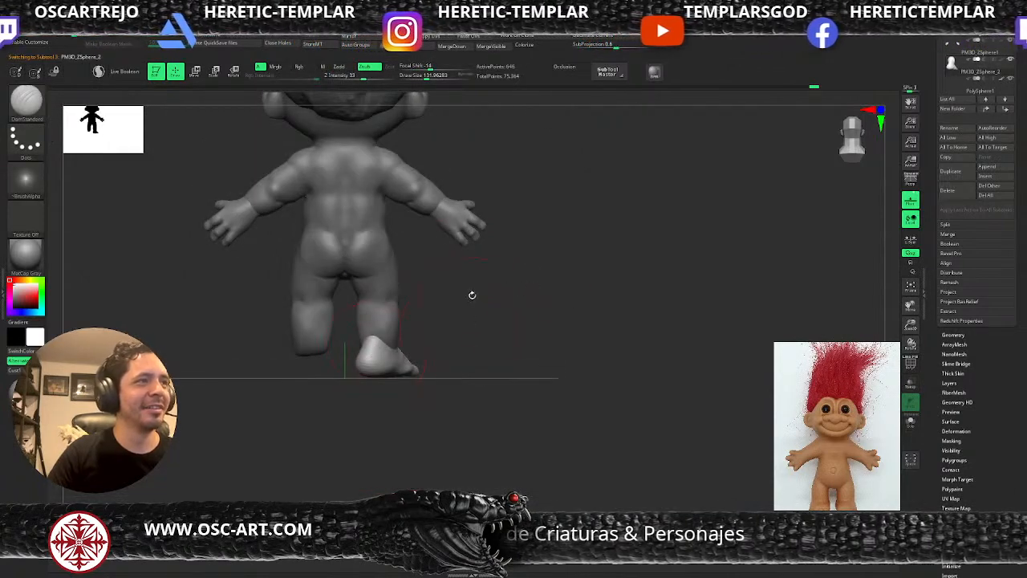
left_click(361, 38)
left_click_drag(512, 268, 518, 289, "alt")
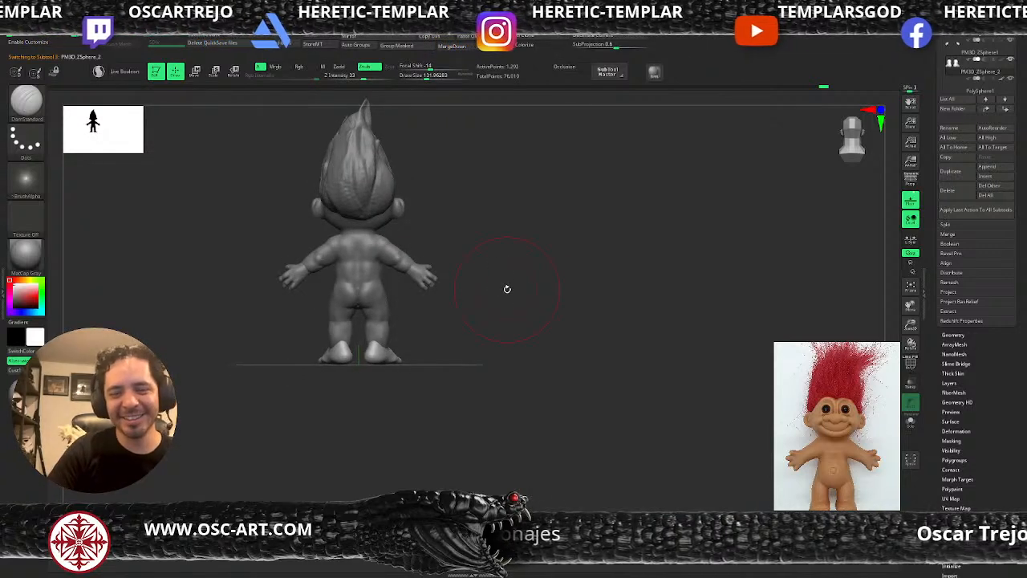
Adjust the upper edge of both feet at the front of the ankles with the Move brush
mouse_move(447, 290)
left_mouse_down("shift")
mouse_move(514, 346)
mouse_move(529, 343)
mouse_move(502, 331)
mouse_move(461, 341)
left_mouse_up("shift")
key("s")
key("s")
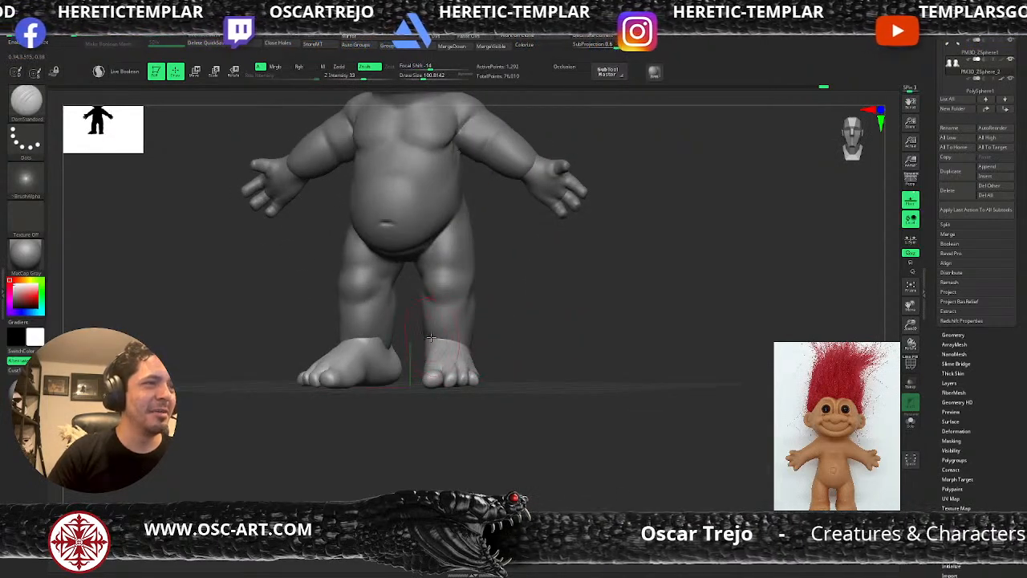
key("b")
key("m")
key("v")
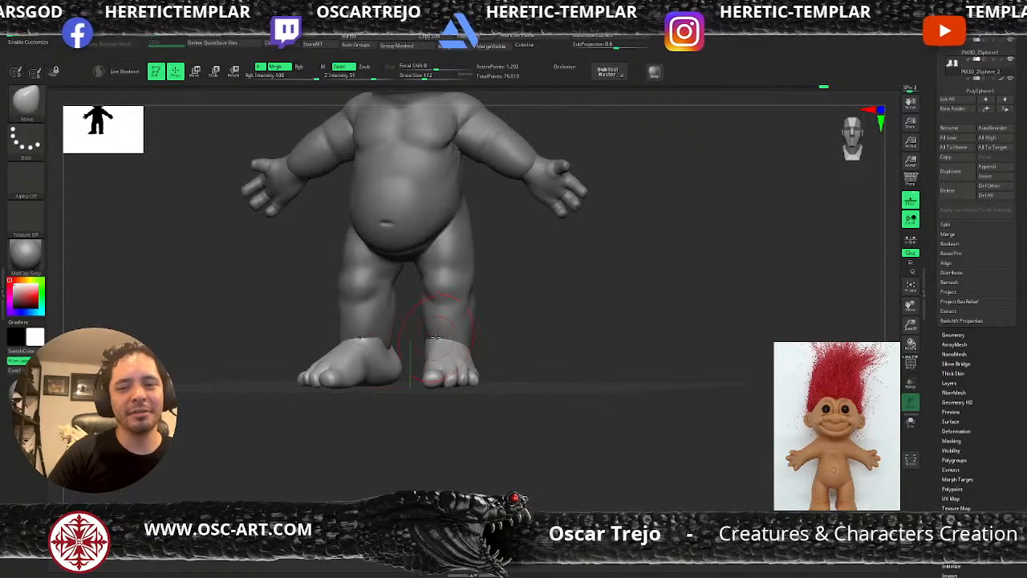
left_click_drag(432, 332, 441, 347)
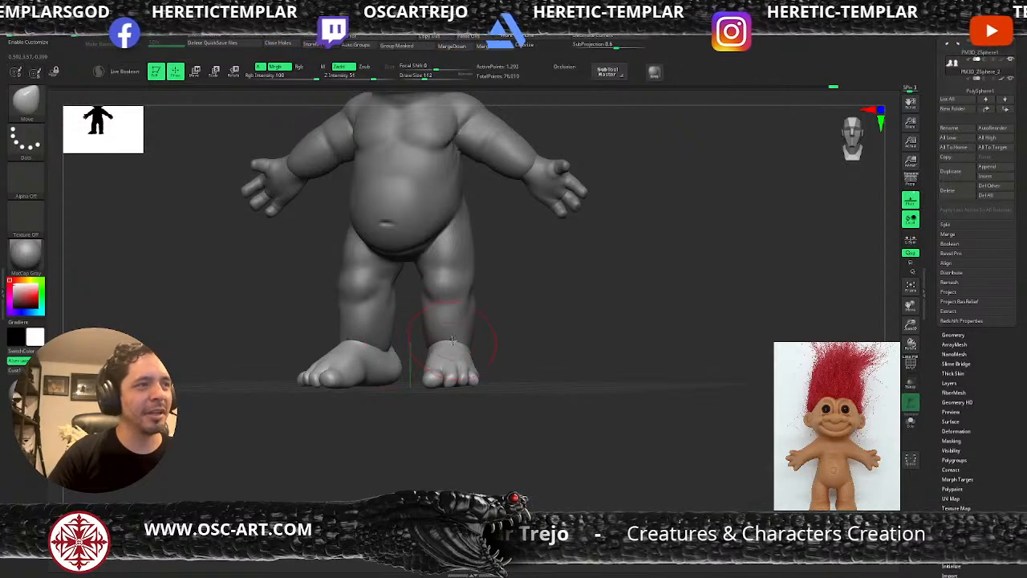
Select the troll's body and add volume to the inner ankles with the Standard brush
left_click_drag(531, 338, 547, 370, "alt")
left_click(384, 347, "alt")
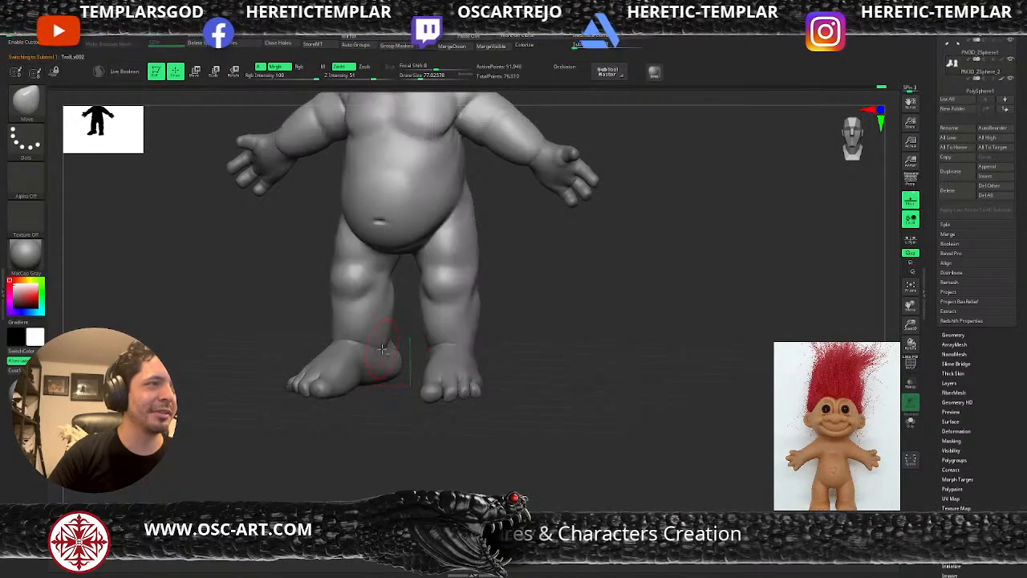
key("b")
key("s")
key("t")
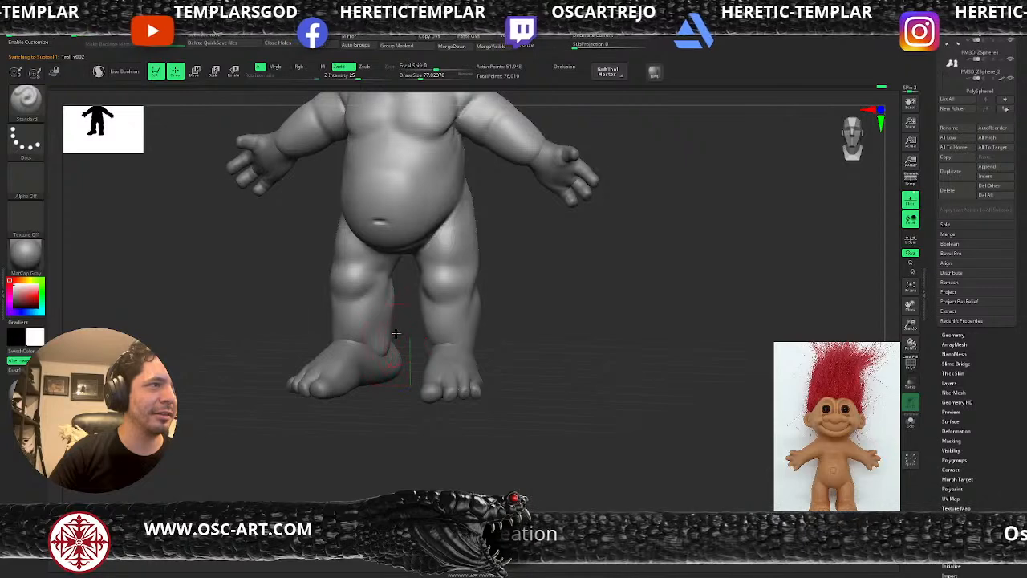
left_click_drag(395, 334, 395, 333)
Refine the outer ankles where the lower legs meet the feet with the Standard and Move brushes
key("b")
key("m")
key("v")
mouse_move(526, 331)
left_mouse_down()
mouse_move(499, 335)
mouse_move(489, 356)
mouse_move(435, 359)
mouse_move(499, 349)
mouse_move(438, 367)
left_mouse_up()
key("b")
key("s")
key("t")
key("b")
key("m")
key("v")
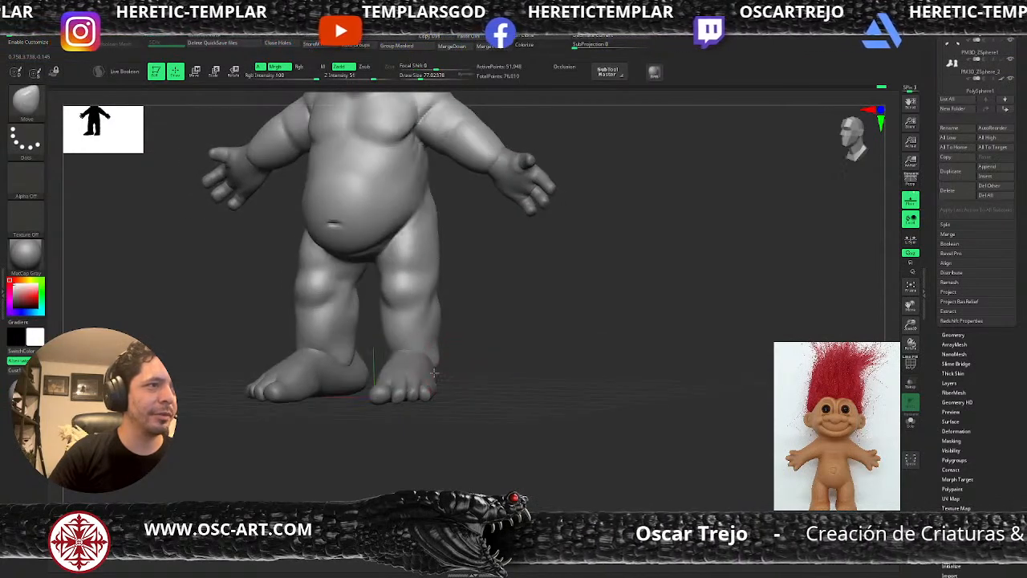
Select the hands, work on the palm with the ClayBuildup brush and subdivide the mesh
key("f")
left_click_drag(511, 333, 492, 351)
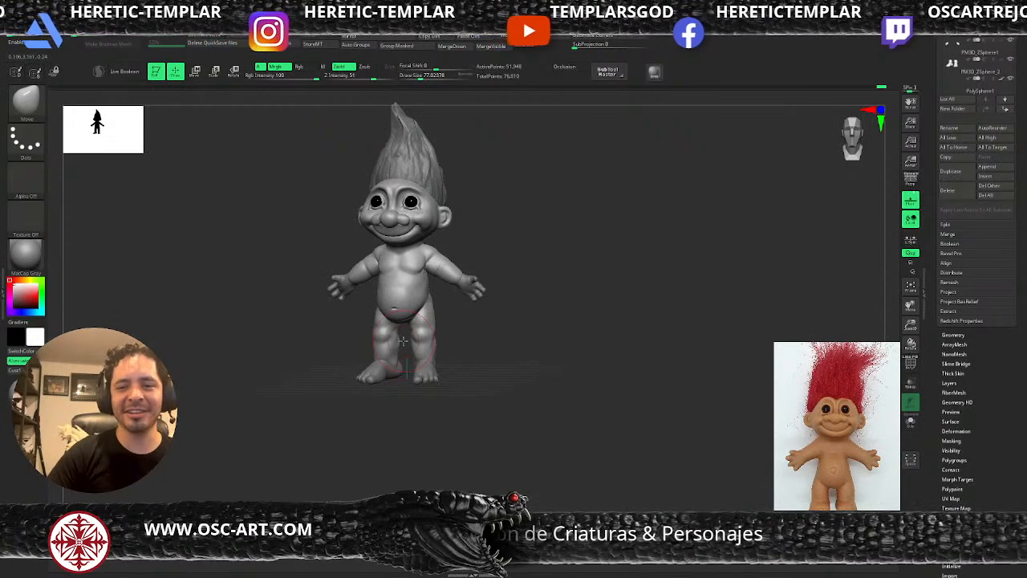
left_click_drag(523, 286, 565, 356, "shift")
left_click_drag(656, 293, 563, 294)
left_click(531, 246, "alt")
mouse_move(604, 255)
left_mouse_down("alt")
mouse_move(571, 305)
mouse_move(605, 280)
mouse_move(587, 259)
left_mouse_up("alt")
key("b")
key("c")
key("b")
mouse_move(463, 323)
left_mouse_down()
mouse_move(446, 331)
mouse_move(480, 346)
left_mouse_up()
key("shift+d")
key("ctrl+d")
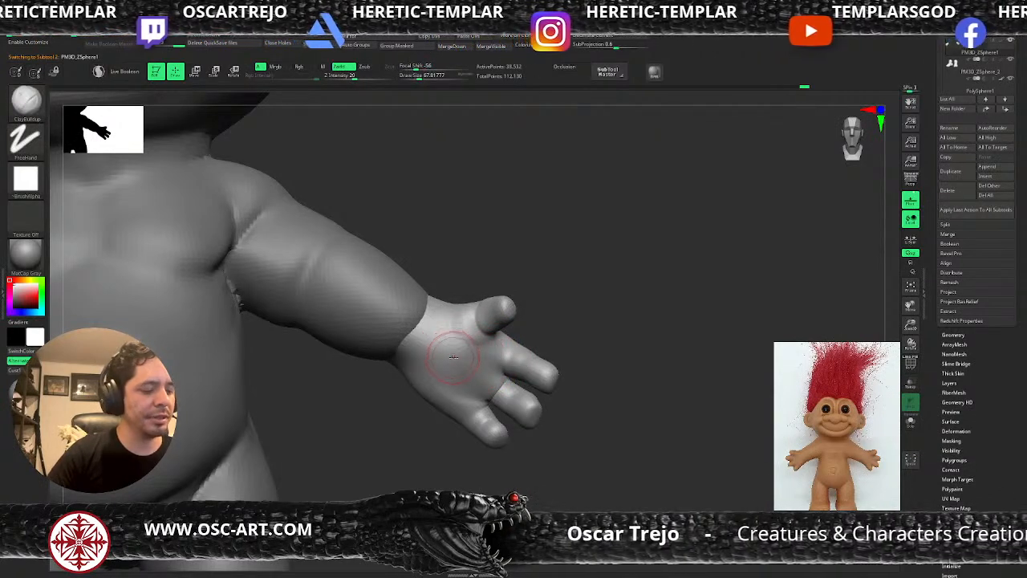
Carve palm creases around the thumb and finger bases with the DamStandard brush
key("b")
key("d")
key("s")
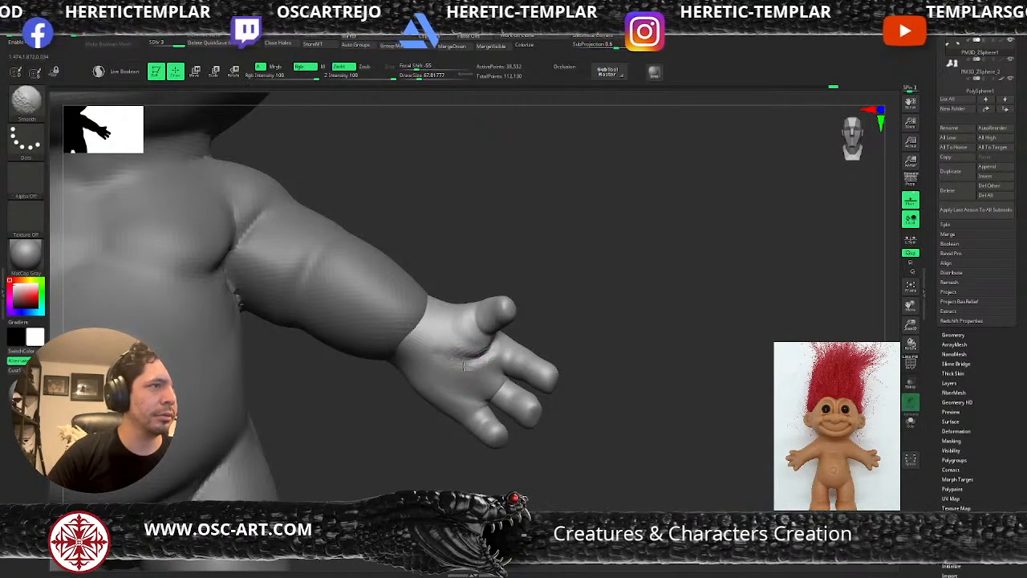
key("bracketleft")
mouse_move(514, 346)
left_mouse_down()
mouse_move(503, 382)
mouse_move(465, 423)
mouse_move(490, 401)
left_mouse_up()
Add soft volume along the finger bases of the palm with the Standard brush
key("b")
key("s")
key("t")
left_click_drag(508, 349, 465, 418)
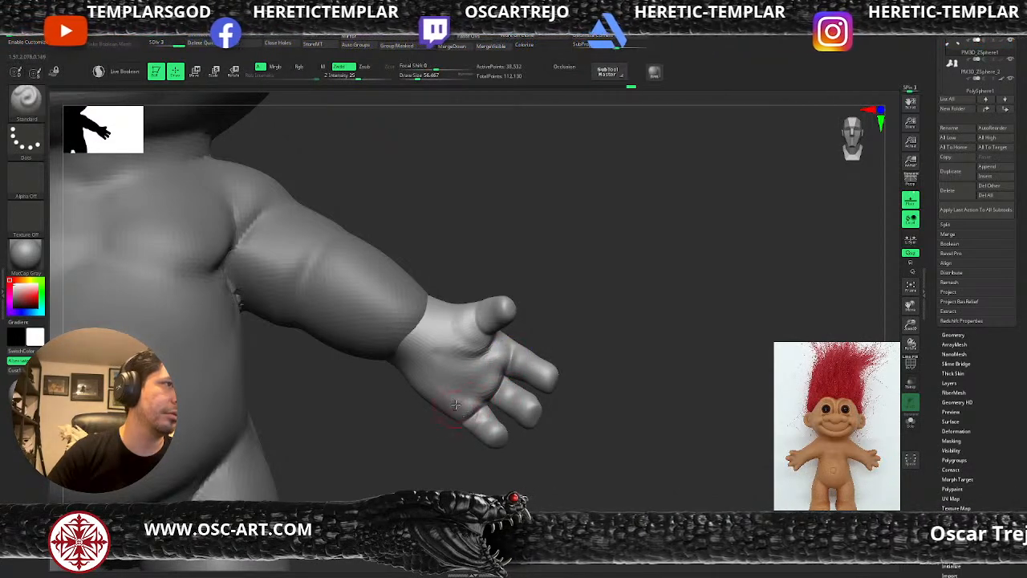
Build up the fleshy pads of the palm with a larger ClayBuildup brush and smooth them
key("bracketright")
key("bracketright")
key("bracketright")
key("b")
key("c")
key("b")
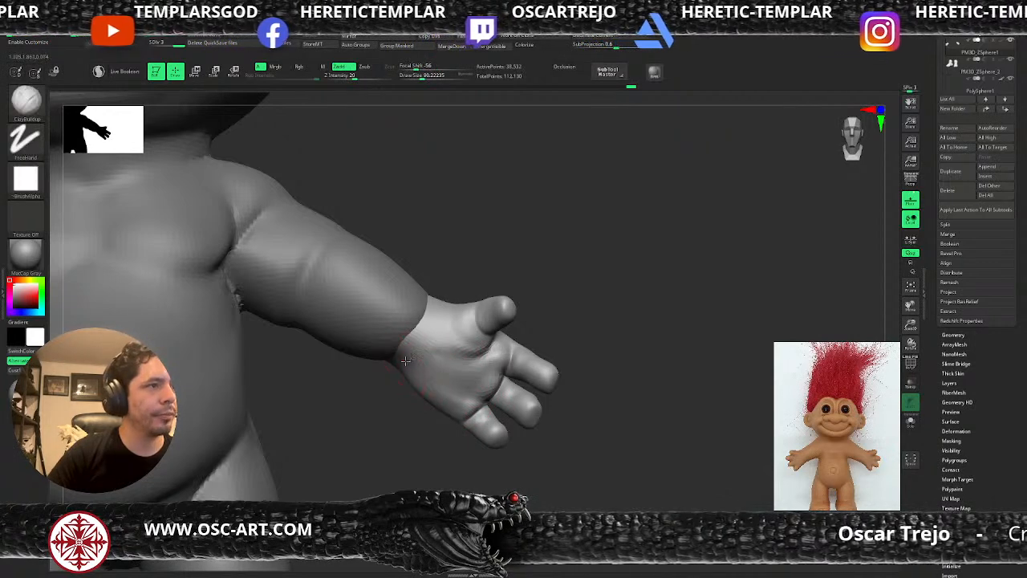
mouse_move(431, 379)
left_mouse_down()
mouse_move(459, 402)
mouse_move(431, 395)
mouse_move(442, 378)
mouse_move(467, 378)
left_mouse_up()
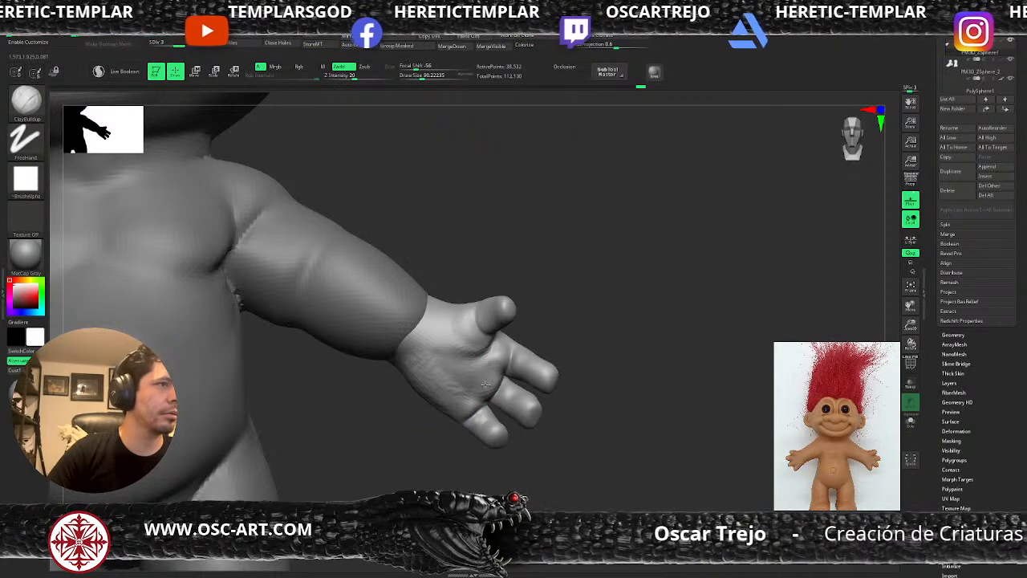
mouse_move(469, 313)
left_mouse_down()
mouse_move(458, 300)
mouse_move(443, 332)
mouse_move(457, 302)
mouse_move(472, 323)
mouse_move(446, 345)
mouse_move(456, 327)
left_mouse_up()
left_click_drag(557, 313, 561, 268, "alt")
left_click_drag(560, 269, 586, 281)
left_click_drag(458, 344, 466, 318, "shift")
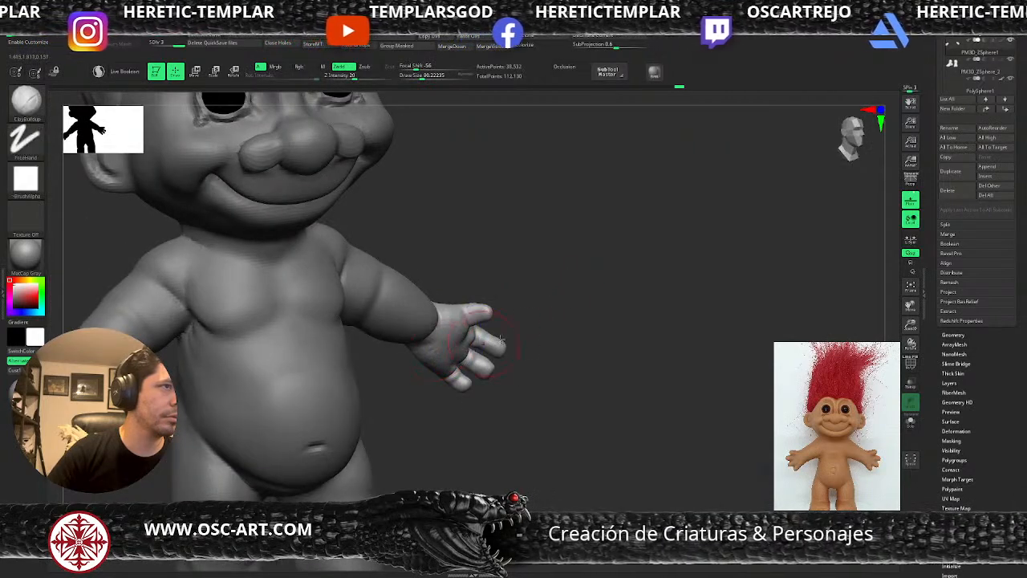
Adjust the hand with the Move brush and smooth the surface around the finger bases
mouse_move(586, 346)
left_mouse_down("alt")
mouse_move(562, 369)
mouse_move(517, 373)
left_mouse_up("alt")
key("shift+d")
key("b")
key("m")
key("v")
key("ctrl")
mouse_move(523, 367)
left_mouse_down("shift")
mouse_move(566, 355)
mouse_move(452, 371)
mouse_move(413, 335)
mouse_move(482, 329)
left_mouse_up("shift")
mouse_move(615, 328)
left_mouse_down()
mouse_move(618, 314)
mouse_move(603, 310)
mouse_move(580, 350)
left_mouse_up()
Refine the middle of the palm with the Standard and Clay brushes and smooth it
key("b")
key("s")
key("t")
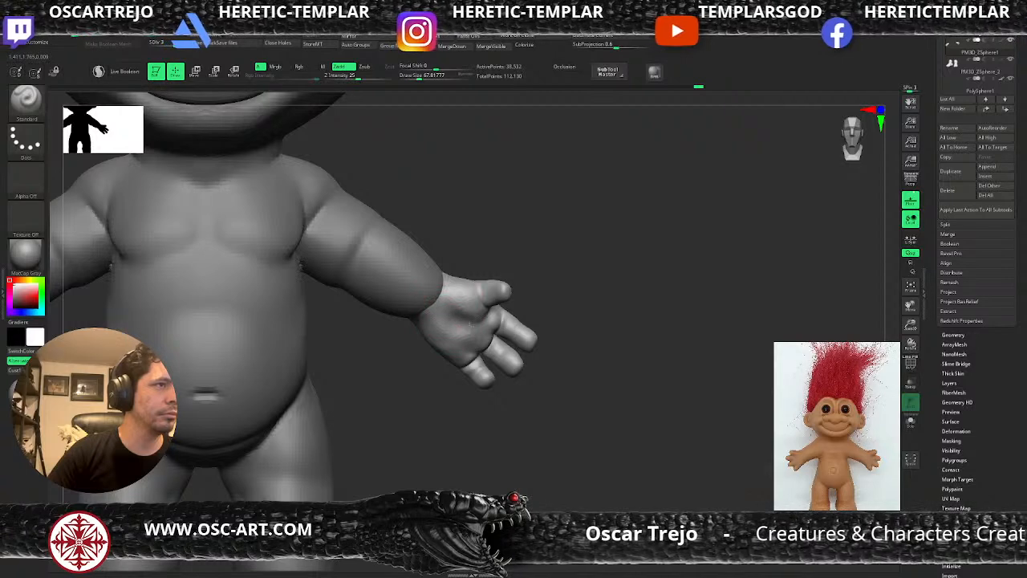
mouse_move(450, 318)
left_mouse_down()
mouse_move(464, 334)
mouse_move(478, 332)
mouse_move(449, 316)
left_mouse_up()
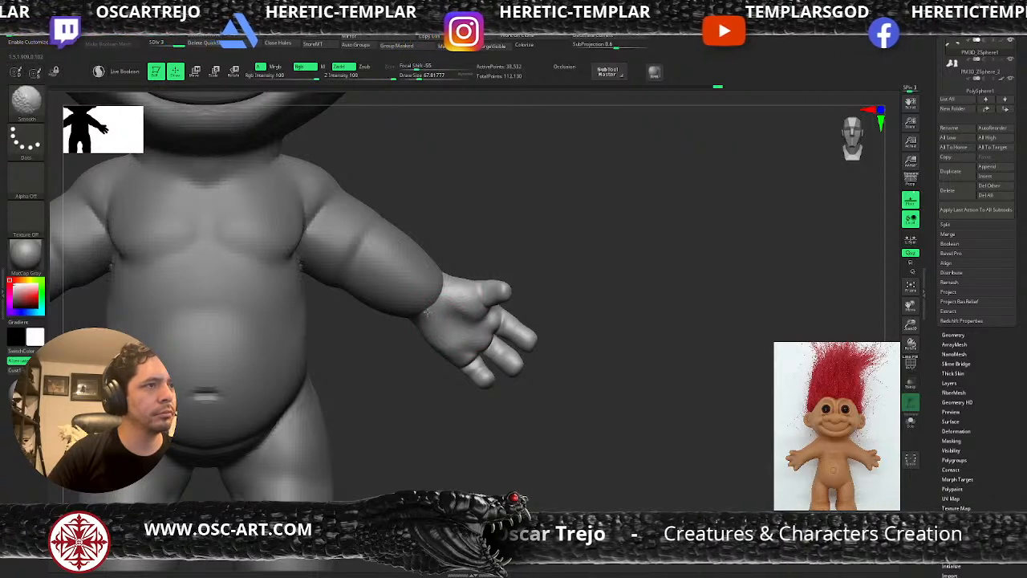
key("b")
key("c")
key("l")
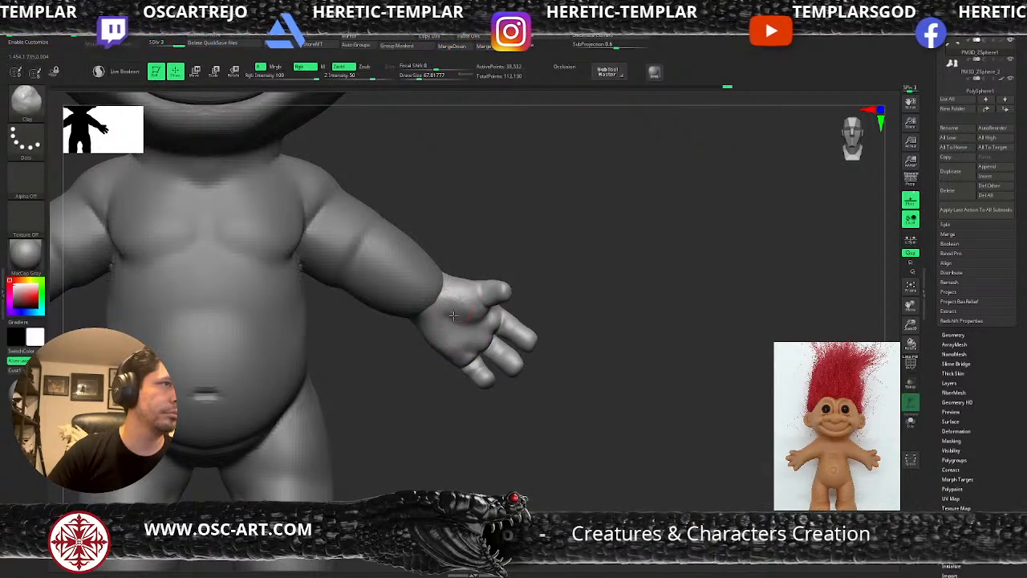
Adjust the base of the thumb near the wrist with the Move brush
key("b")
key("m")
key("v")
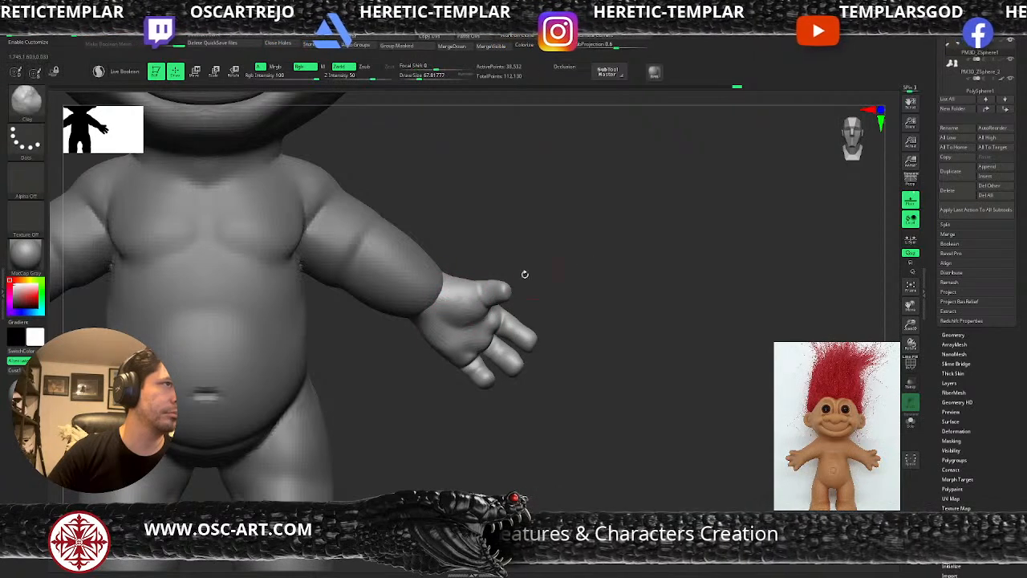
left_click_drag(456, 288, 460, 277)
left_click_drag(535, 262, 474, 231, "alt")
left_click_drag(559, 283, 537, 246, "alt")
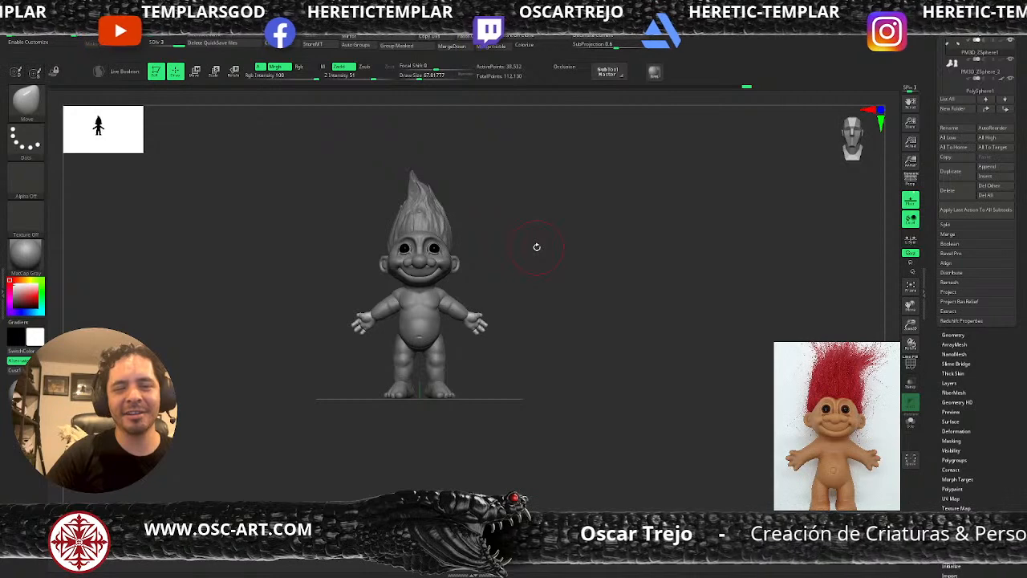
Drop the hands to their lowest subdivision level and reposition the thumb tip with the Move brush
left_click_drag(545, 275, 537, 339, "alt")
left_click_drag(521, 293, 548, 366, "alt")
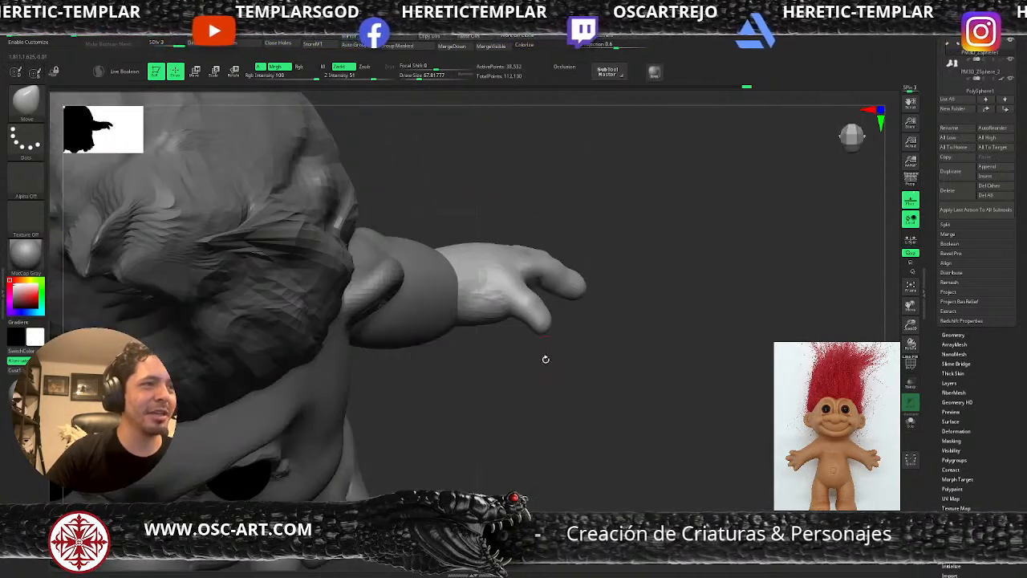
mouse_move(541, 328)
left_mouse_down()
mouse_move(521, 327)
mouse_move(566, 330)
mouse_move(554, 310)
left_mouse_up()
key("shift+d")
key("shift+d")
key("s")
key("s")
left_click_drag(555, 319, 532, 317)
left_click_drag(629, 356, 568, 364)
right_click_drag(569, 364, 554, 390)
right_click_drag(604, 452, 592, 323, "ctrl")
right_click_drag(509, 303, 584, 366, "ctrl")
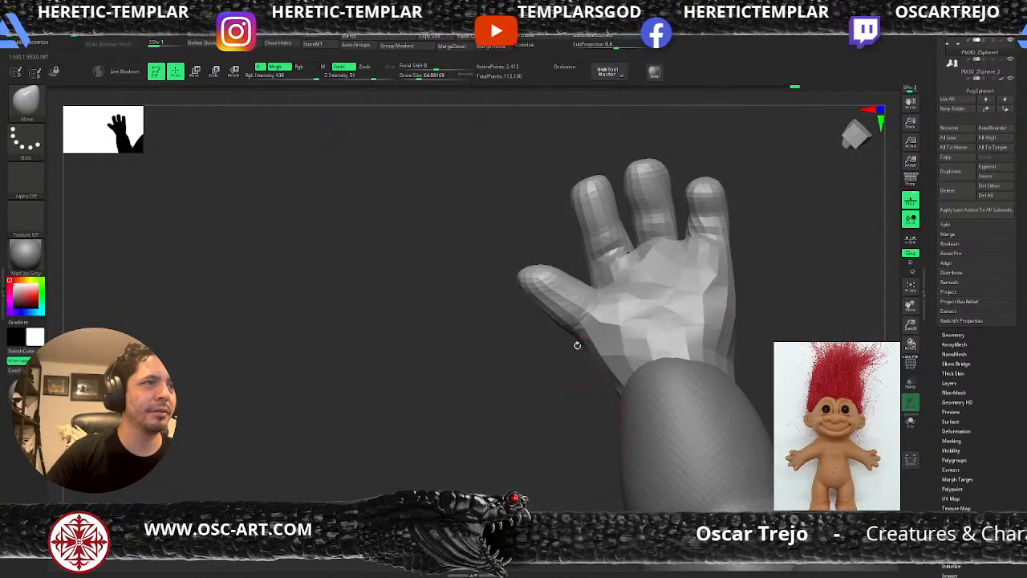
Reshape the thumb from the palm side with a larger Move brush
right_click_drag(526, 285, 514, 284)
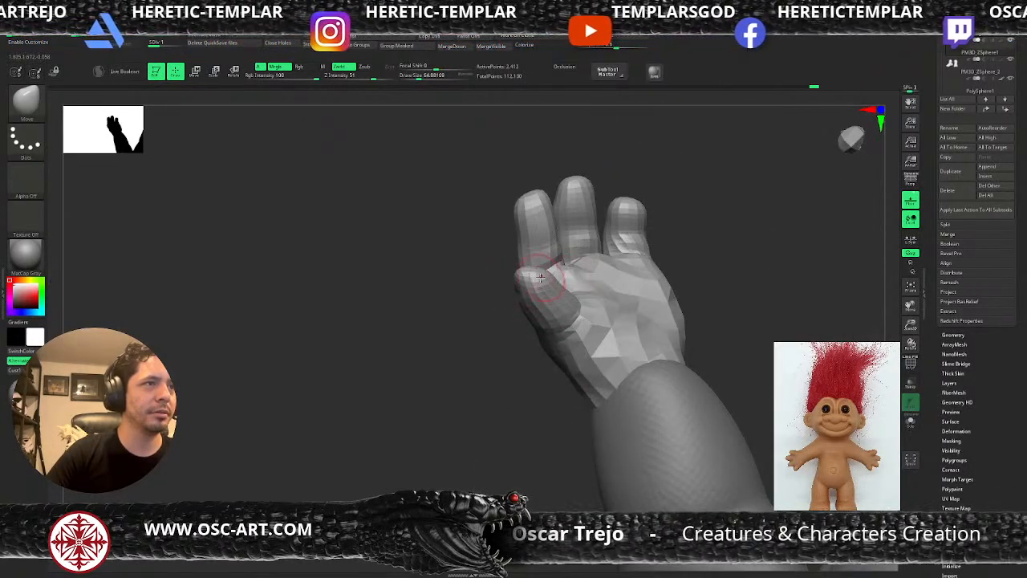
key("bracketright")
right_click_drag(482, 295, 455, 292)
left_click_drag(547, 264, 546, 271)
key("s")
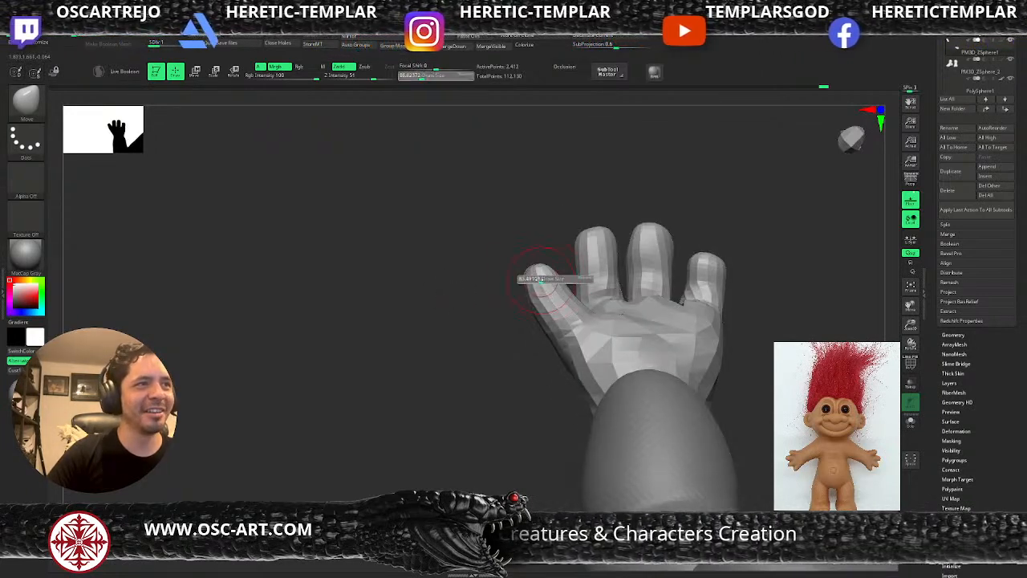
right_click_drag(509, 278, 507, 291)
key("s")
left_click_drag(521, 289, 542, 308)
mouse_move(518, 342)
right_mouse_down("ctrl")
mouse_move(438, 252)
mouse_move(454, 298)
mouse_move(502, 343)
right_mouse_up("ctrl")
Inflate the thumb and the finger ends with the Inflat brush and smooth them
key("b")
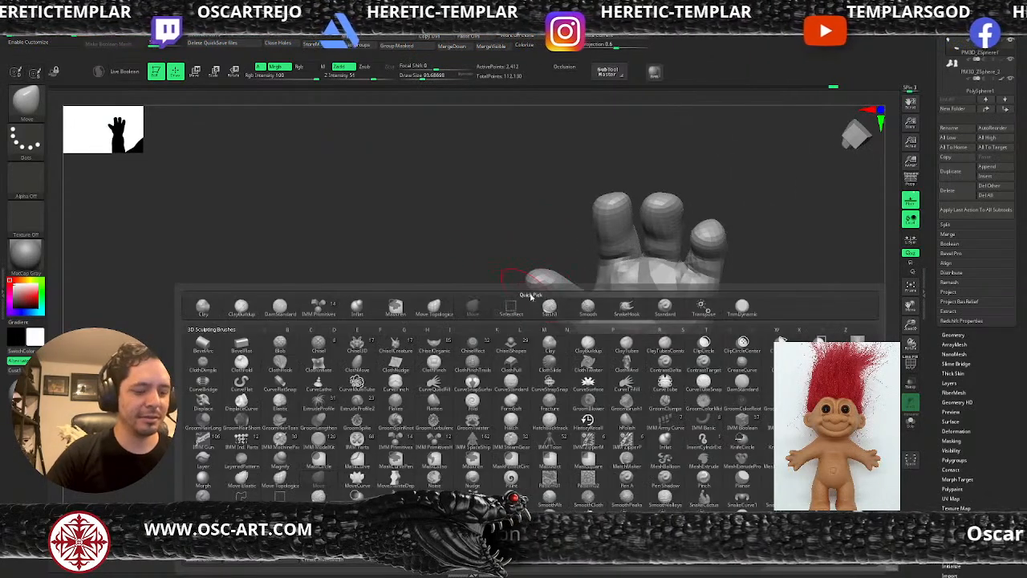
key("i")
key("n")
left_click_drag(547, 278, 564, 295)
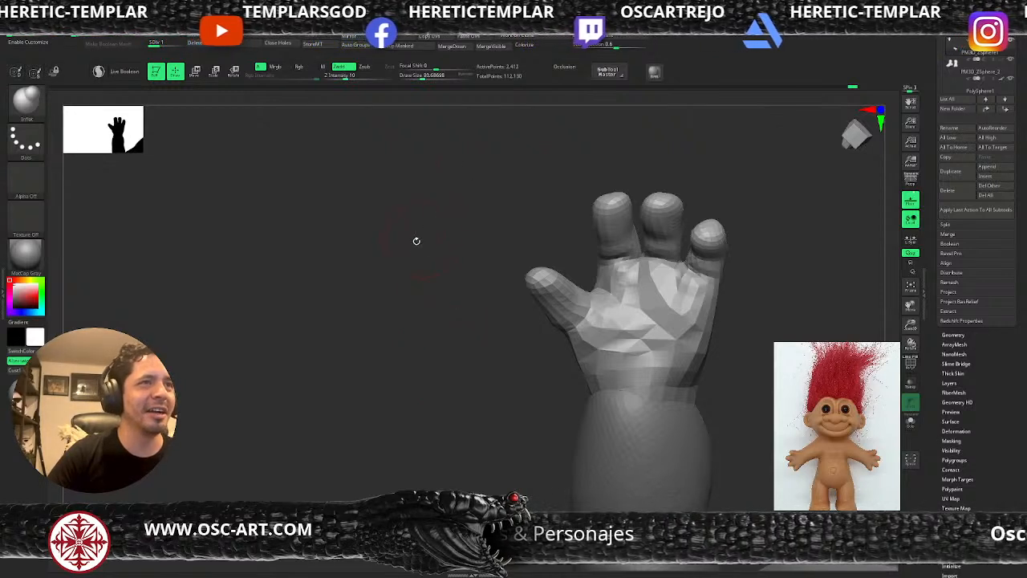
left_click_drag(417, 241, 401, 318, "alt")
mouse_move(526, 244)
left_mouse_down("alt")
mouse_move(514, 305)
mouse_move(554, 322)
mouse_move(560, 337)
left_mouse_up("alt")
key("s")
left_click(532, 310)
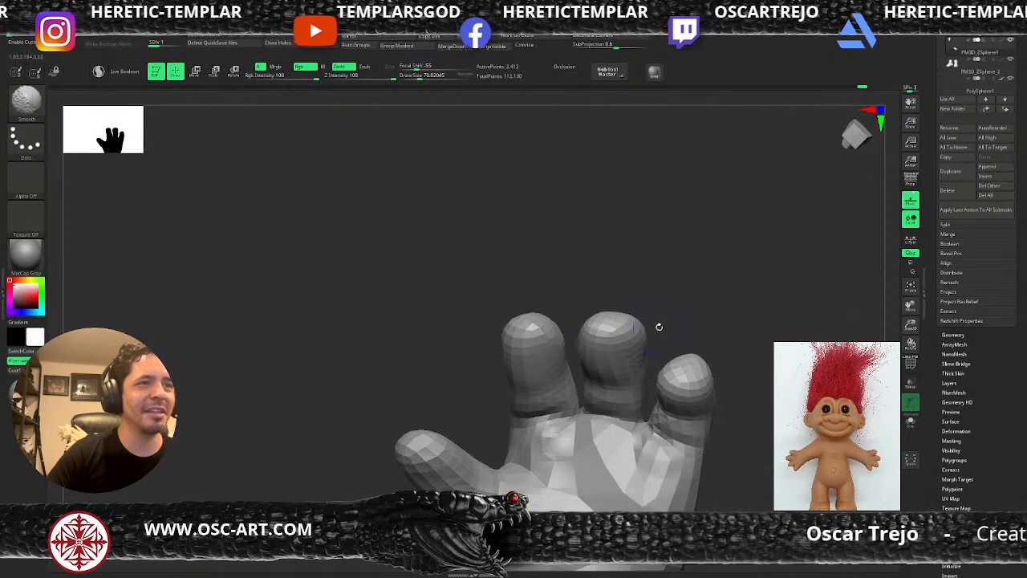
Build up the fingertips from the back of the hand with a larger Clay brush
mouse_move(736, 323)
left_mouse_down("alt")
mouse_move(641, 250)
mouse_move(618, 378)
mouse_move(538, 389)
mouse_move(523, 436)
mouse_move(505, 393)
left_mouse_up("alt")
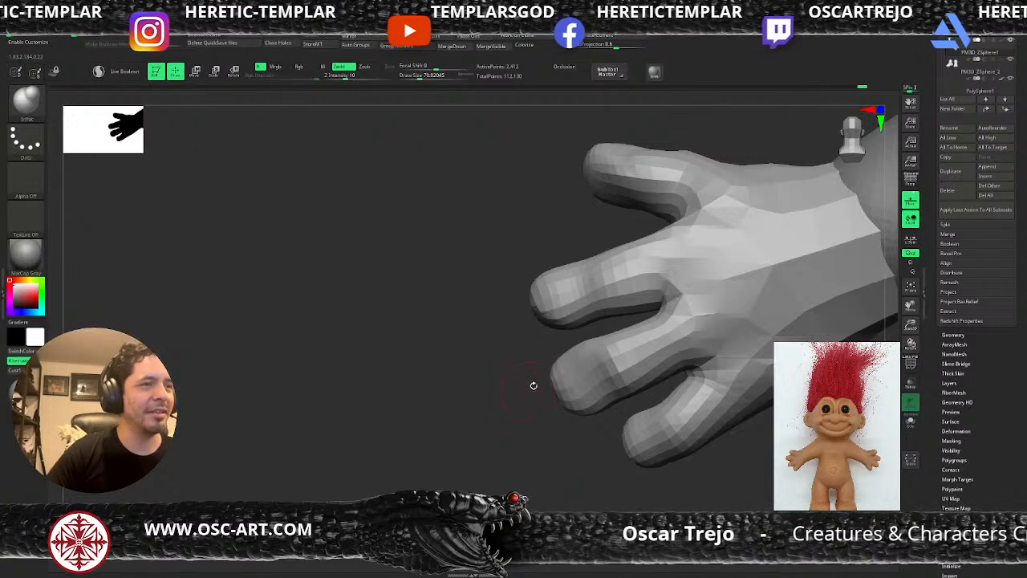
key("b")
key("c")
key("l")
key("bracketright")
key("bracketright")
key("bracketright")
mouse_move(584, 370)
left_mouse_down()
mouse_move(592, 381)
mouse_move(571, 402)
mouse_move(569, 393)
left_mouse_up()
left_click_drag(647, 423, 655, 451)
mouse_move(560, 306)
left_mouse_down()
mouse_move(562, 283)
mouse_move(589, 278)
left_mouse_up()
left_click_drag(487, 312, 499, 356)
left_click_drag(591, 403, 635, 333)
Switch to the troll's body subtool and review the whole figure's face, hands and proportions
left_click(481, 359, "alt")
left_click_drag(619, 250, 653, 253, "alt")
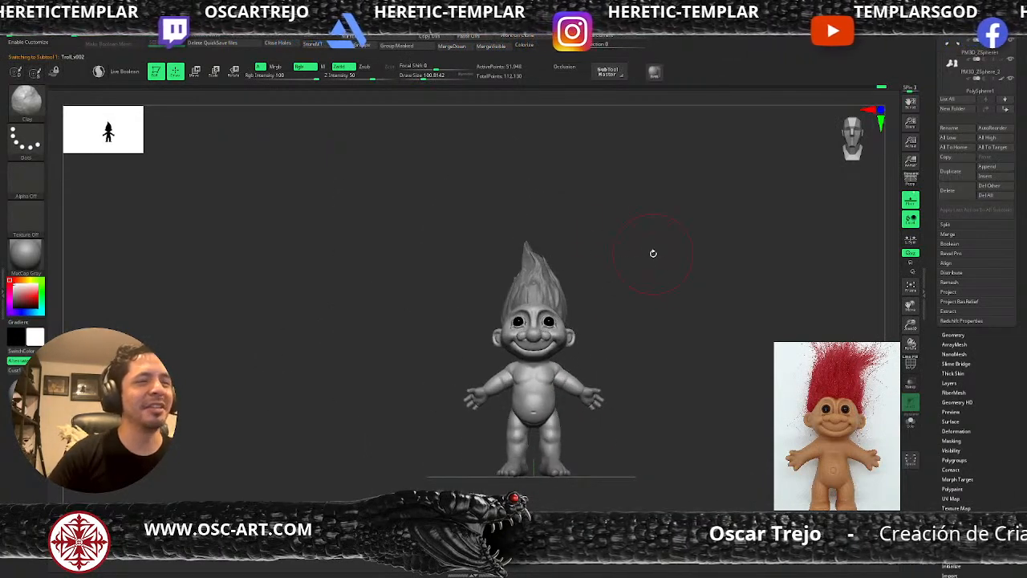
mouse_move(675, 178)
left_mouse_down("alt")
mouse_move(640, 358)
mouse_move(571, 307)
left_mouse_up("alt")
key("b")
key("i")
key("n")
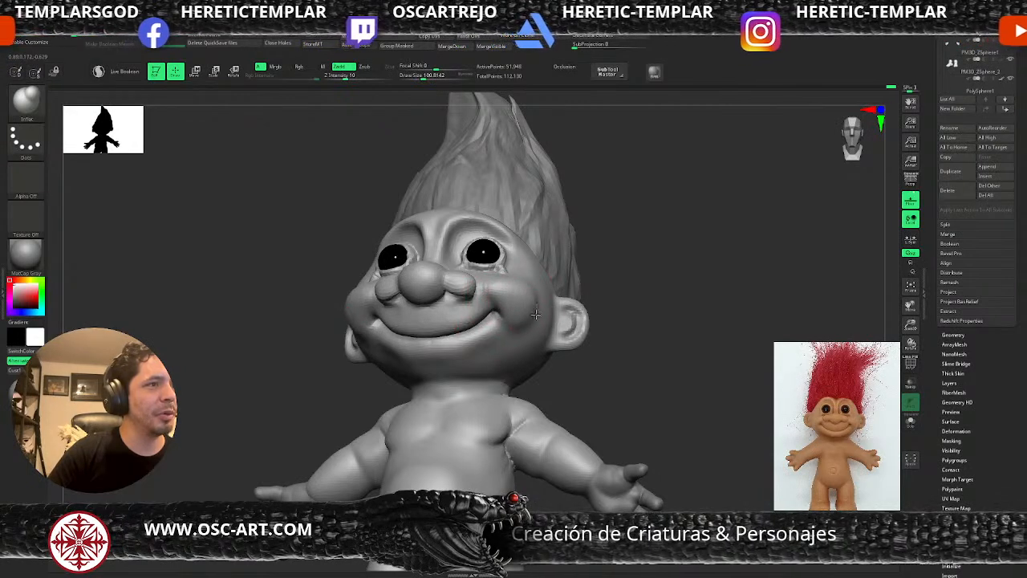
key("f")
left_click_drag(657, 300, 632, 286, "alt")
left_click_drag(634, 287, 714, 273)
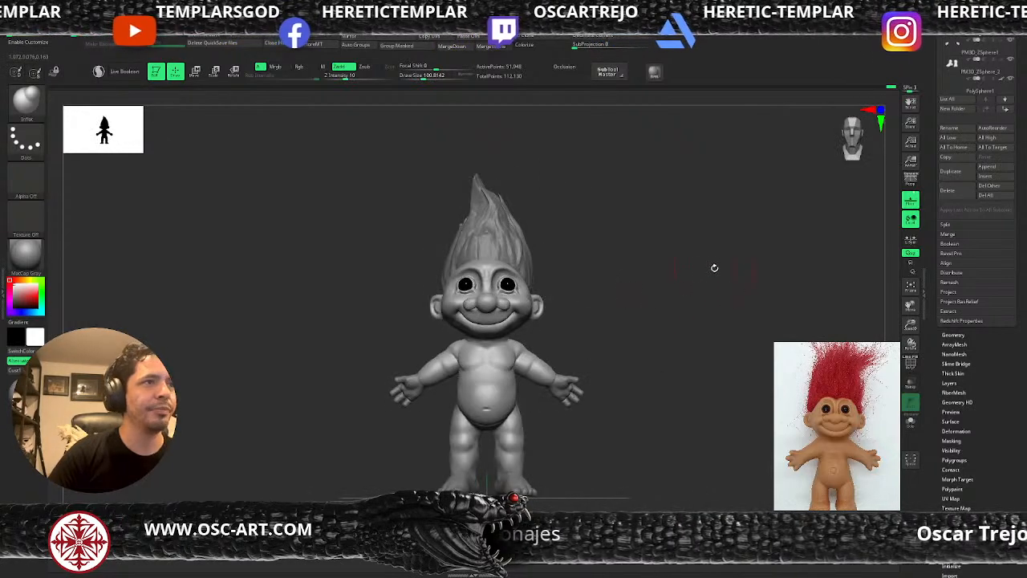
left_click_drag(933, 198, 924, 297)
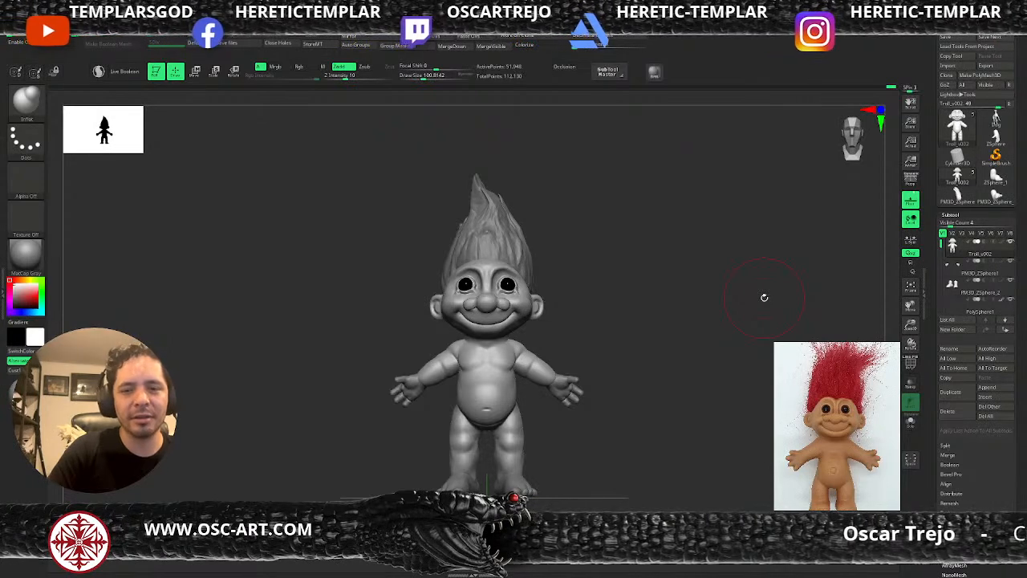
Refine the chin area below the lower lip with the Clay brush
mouse_move(594, 217)
left_mouse_down("alt")
mouse_move(645, 345)
mouse_move(669, 330)
mouse_move(634, 319)
mouse_move(651, 316)
left_mouse_up("alt")
key("b")
key("m")
key("v")
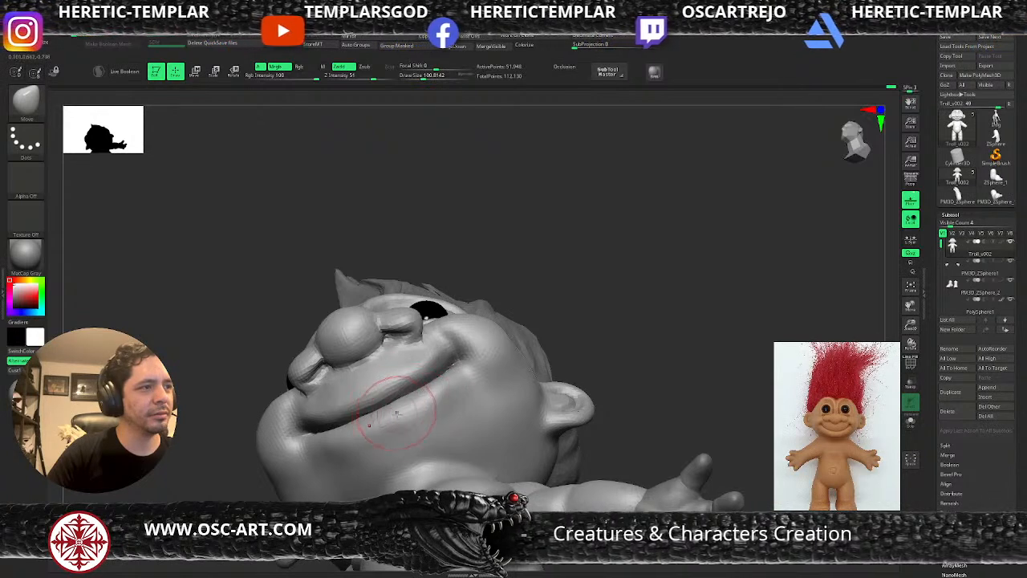
key("b")
key("s")
key("t")
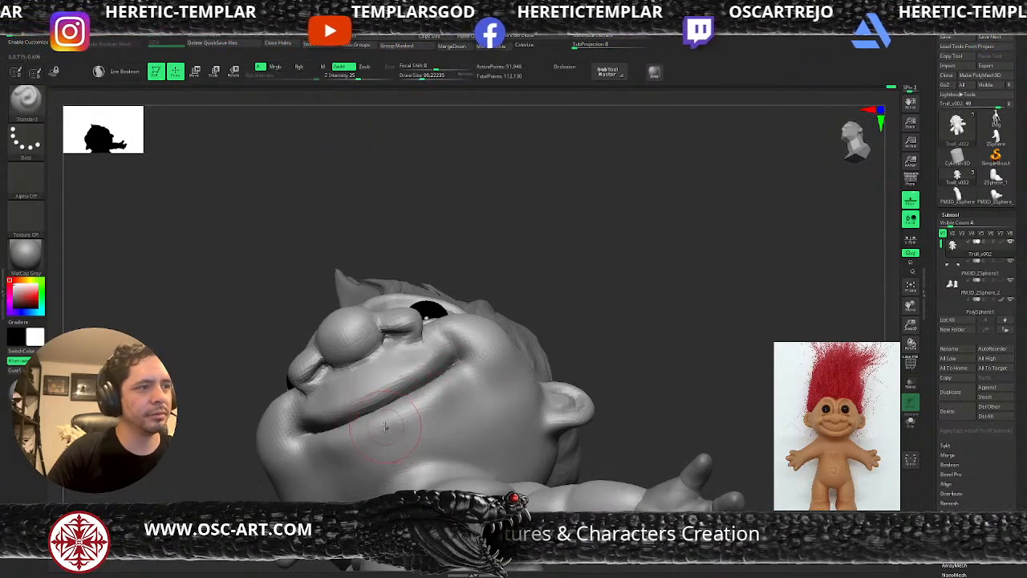
key("b")
key("c")
key("l")
mouse_move(403, 412)
left_mouse_down()
mouse_move(466, 364)
mouse_move(393, 432)
left_mouse_up()
mouse_move(592, 377)
left_mouse_down("alt")
mouse_move(603, 294)
mouse_move(621, 362)
mouse_move(631, 326)
mouse_move(647, 337)
left_mouse_up("alt")
Select the hands subtool and delete its lower subdivision levels
mouse_move(951, 275)
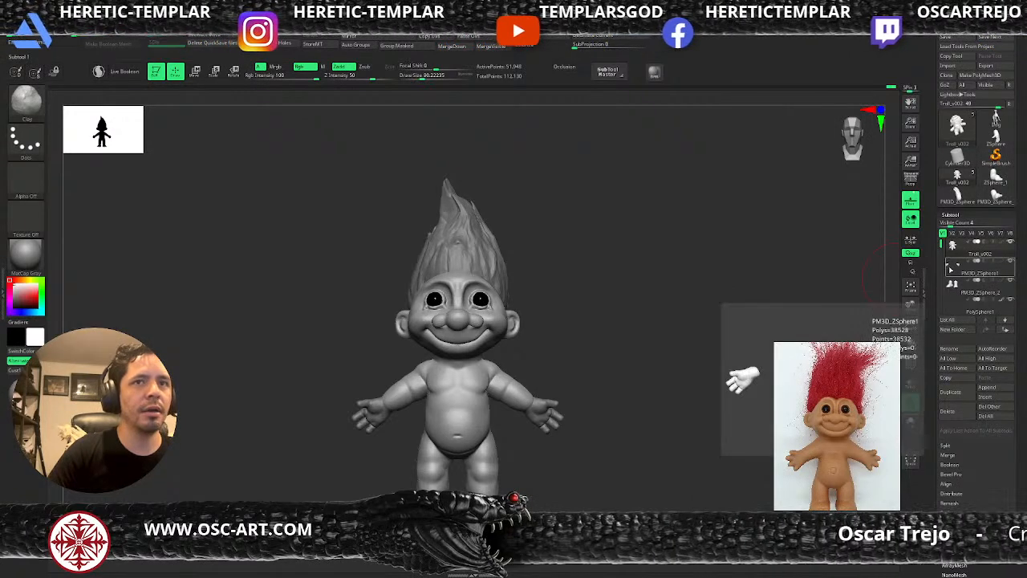
left_click(952, 285)
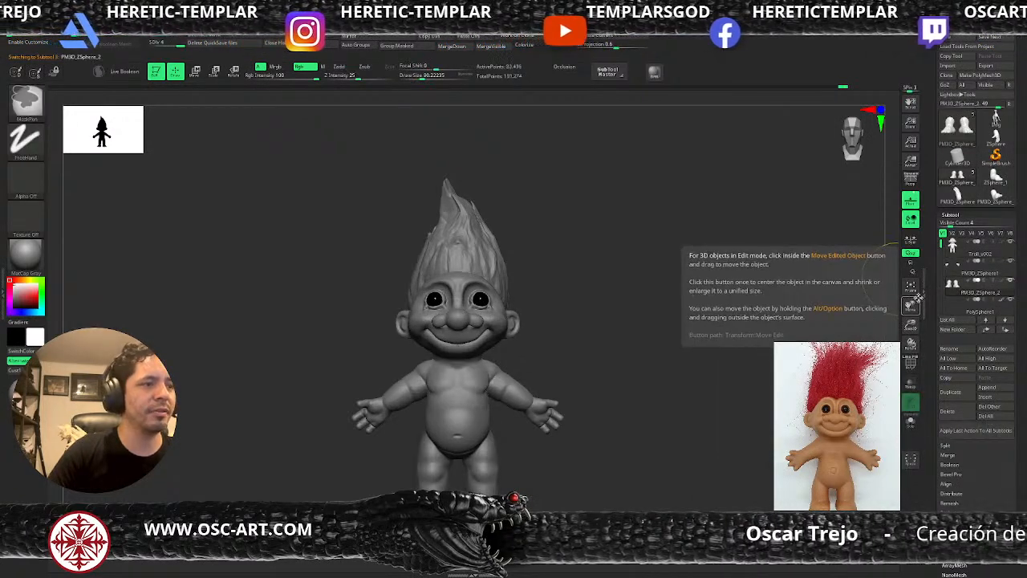
left_click(953, 268)
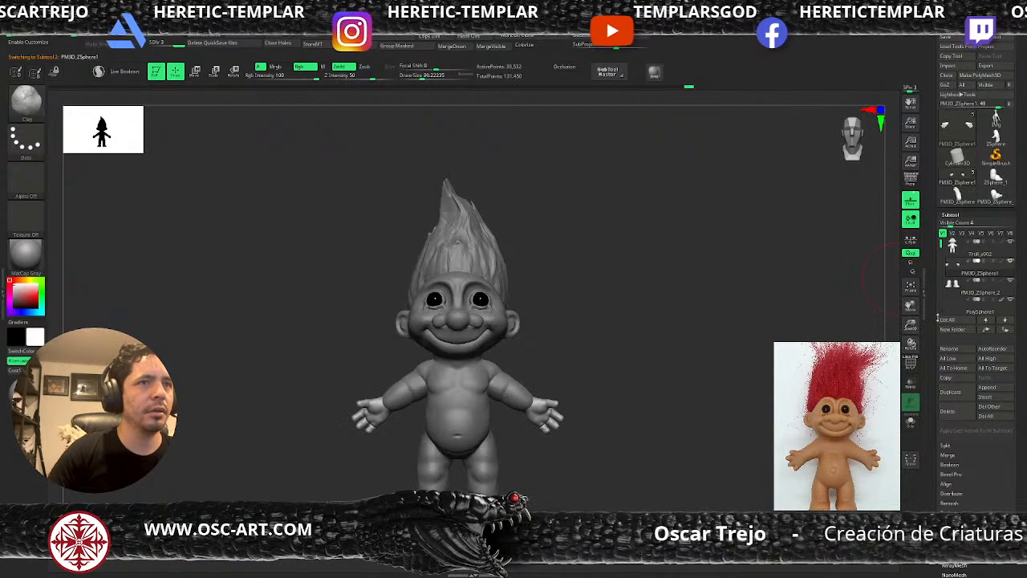
left_click_drag(933, 333, 936, 222)
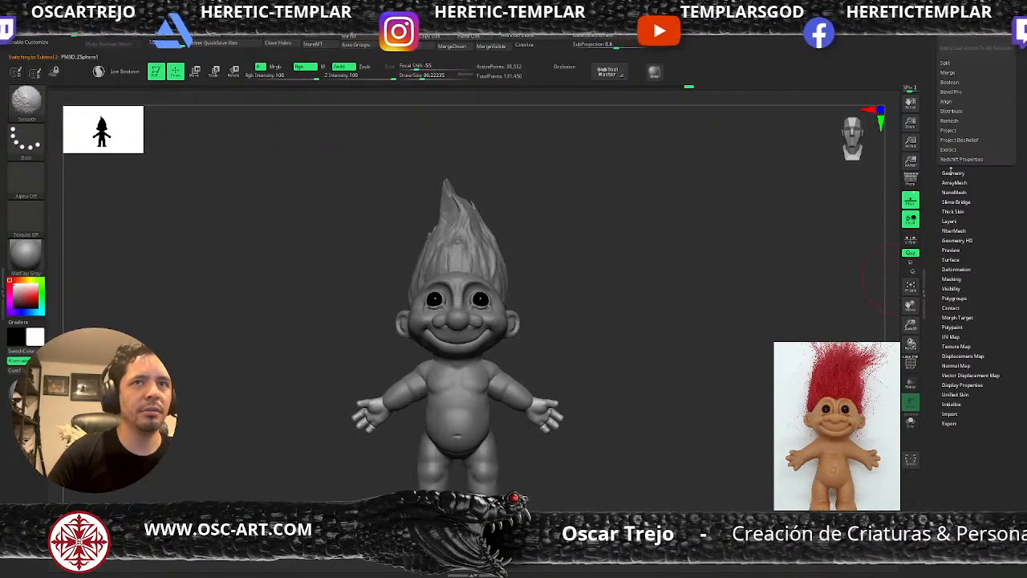
left_click(952, 174)
left_click(953, 201)
left_click_drag(935, 175, 933, 279)
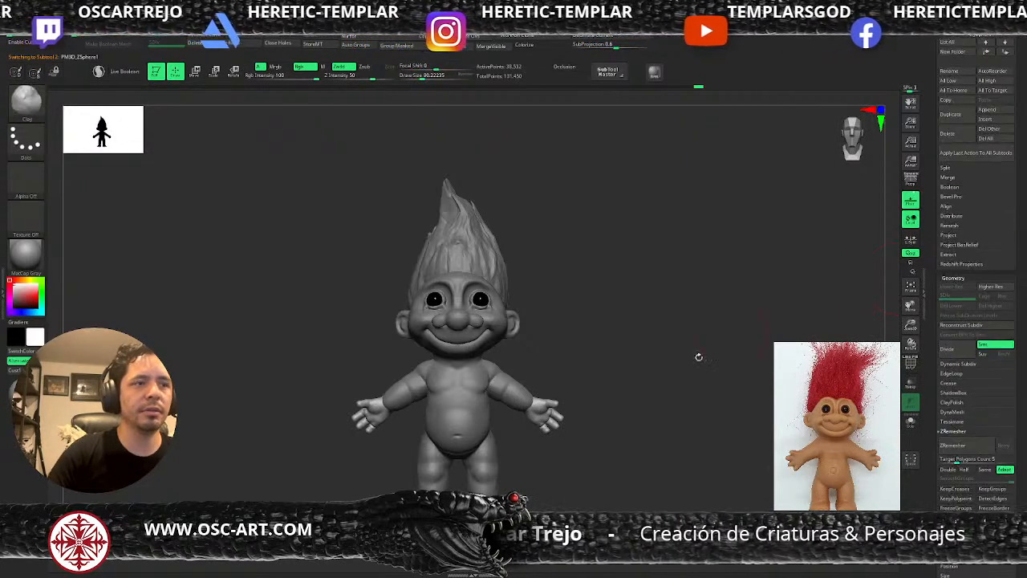
key("ctrl+z")
left_click(951, 305)
left_click_drag(934, 185, 935, 405)
Merge the hands and feet subtools down into the Troll_v002 body and check the merged figure's wireframe
left_click(975, 191)
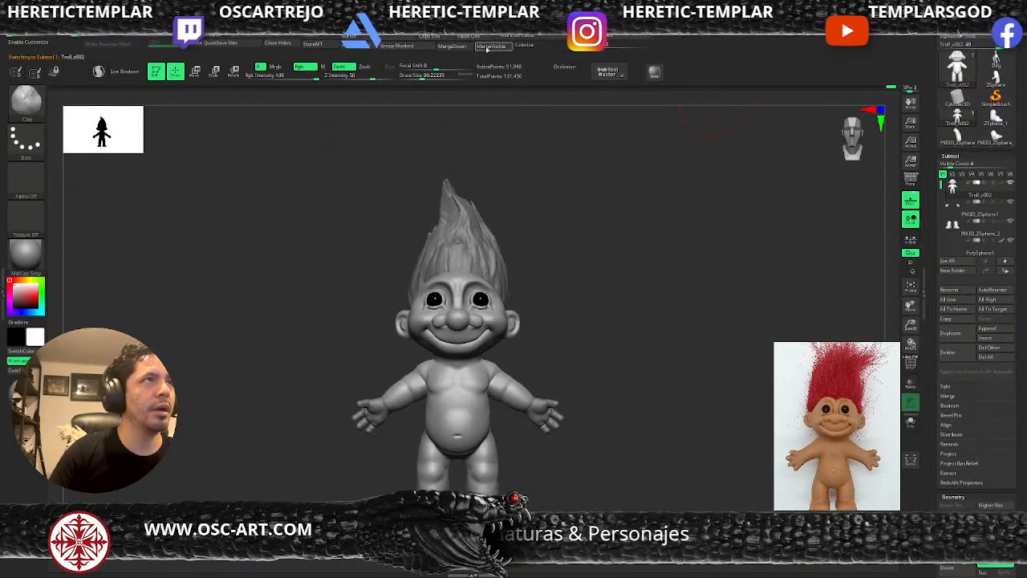
left_click(464, 62)
left_click(456, 47)
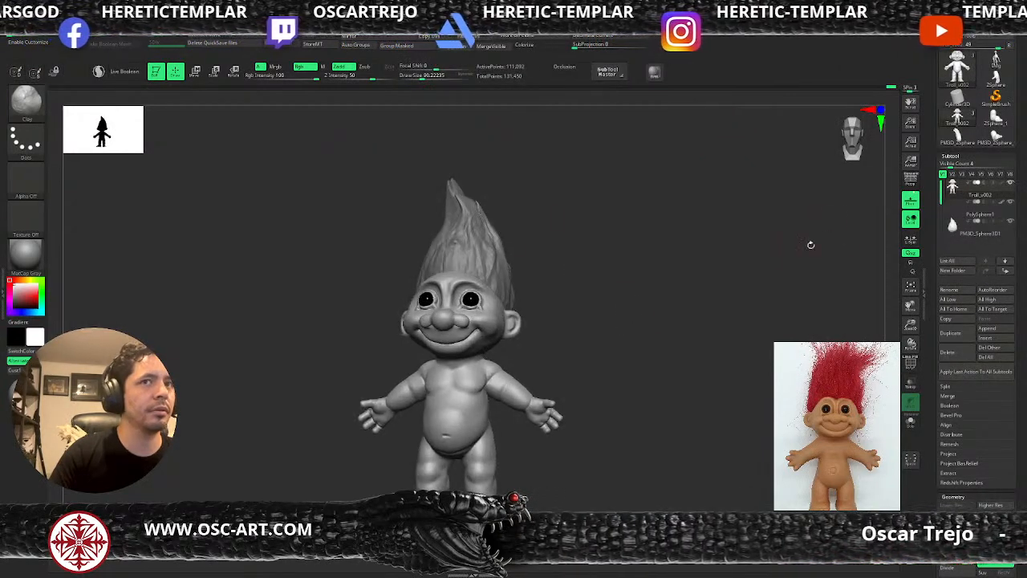
key("shift+f")
key("shift+f")
mouse_move(750, 261)
left_mouse_down()
mouse_move(692, 280)
mouse_move(738, 255)
left_mouse_up()
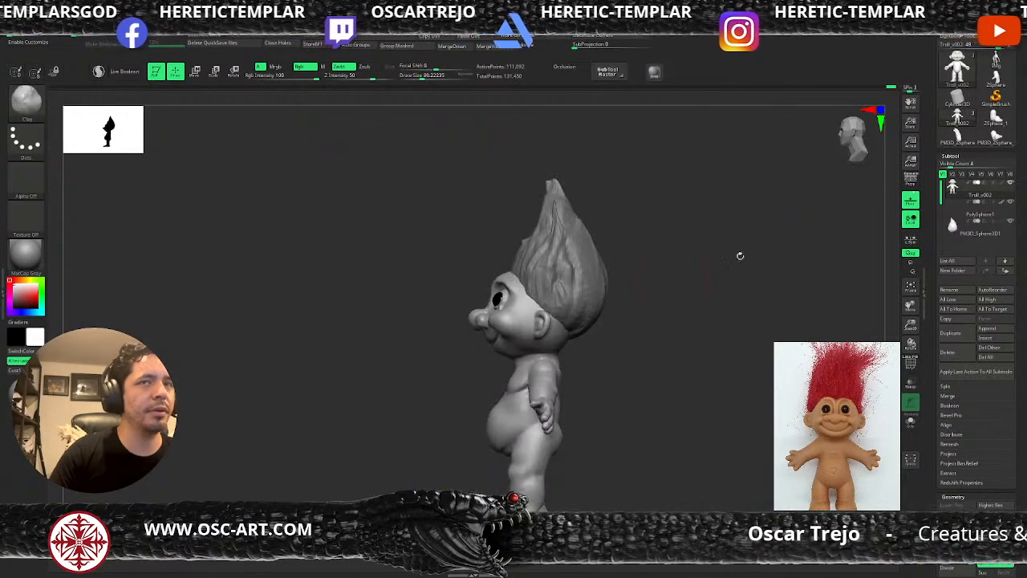
left_click(949, 333)
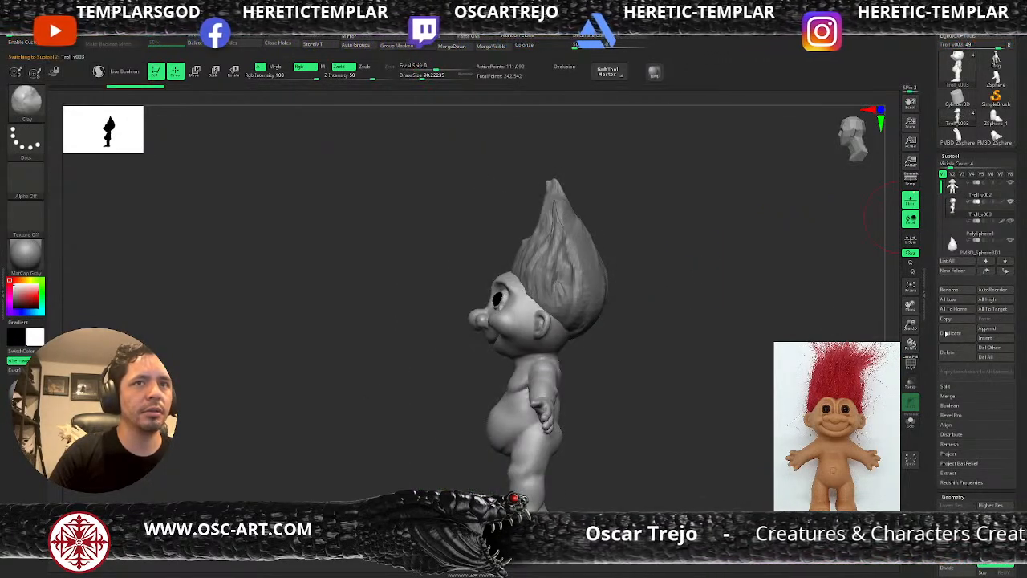
left_click_drag(811, 323, 828, 328)
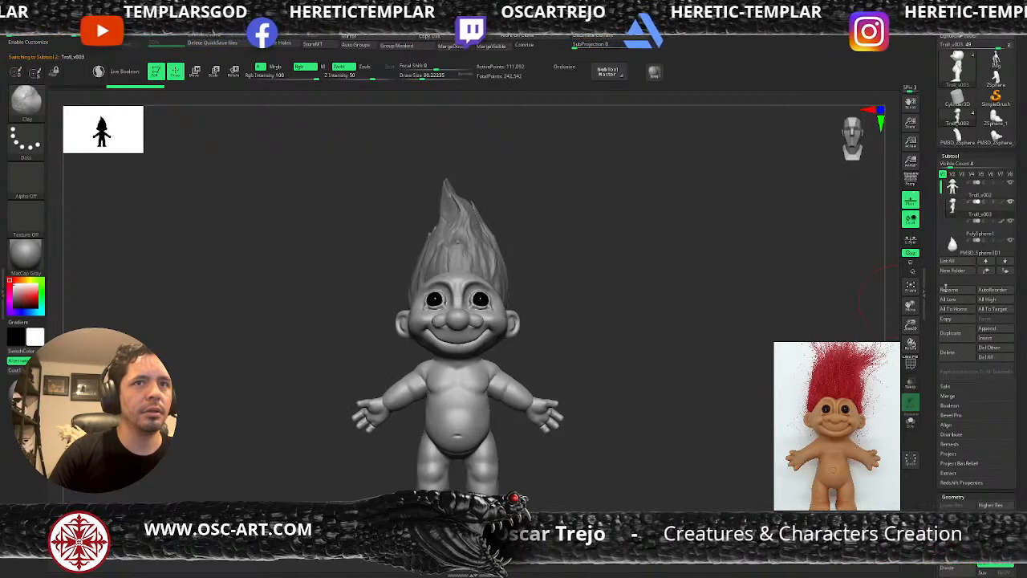
left_click(948, 353)
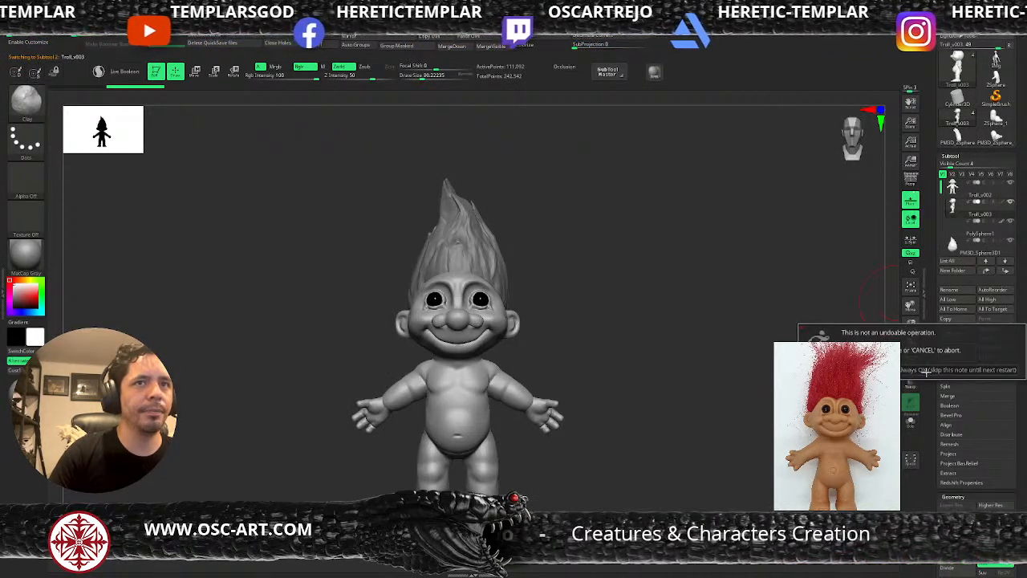
left_click(925, 371)
Try remeshing the merged Troll_v002 body with Remesh By DynaMesh at different resolutions, and discard the deformer
key("w")
left_click(952, 189)
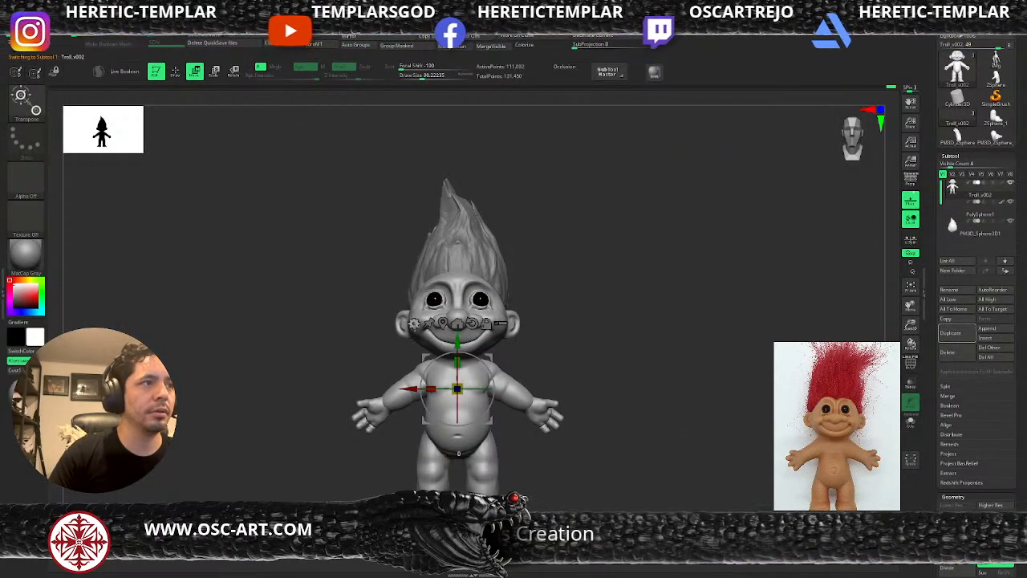
left_click(415, 323)
left_click(527, 378)
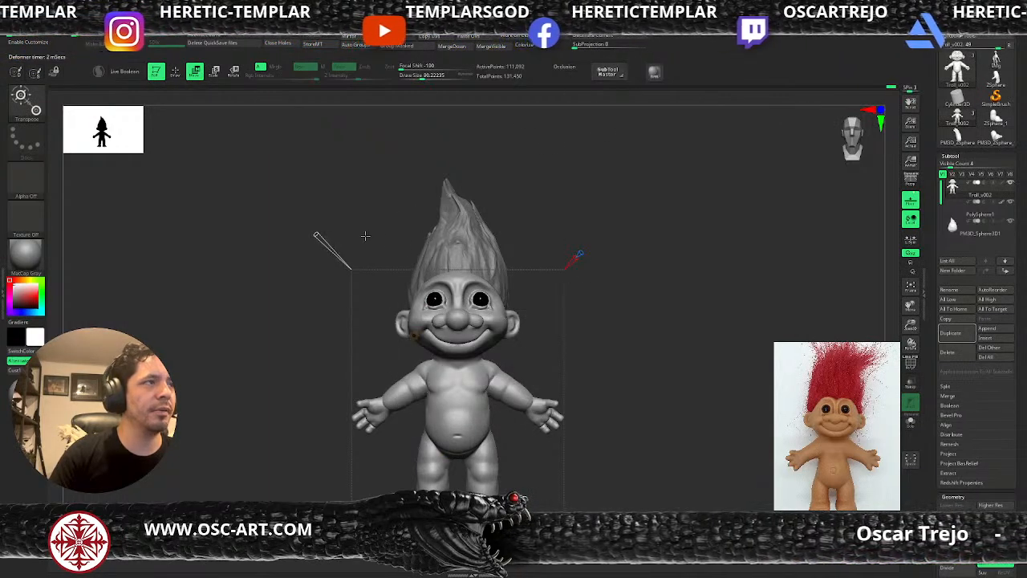
left_click_drag(314, 234, 276, 268)
key("shift+f")
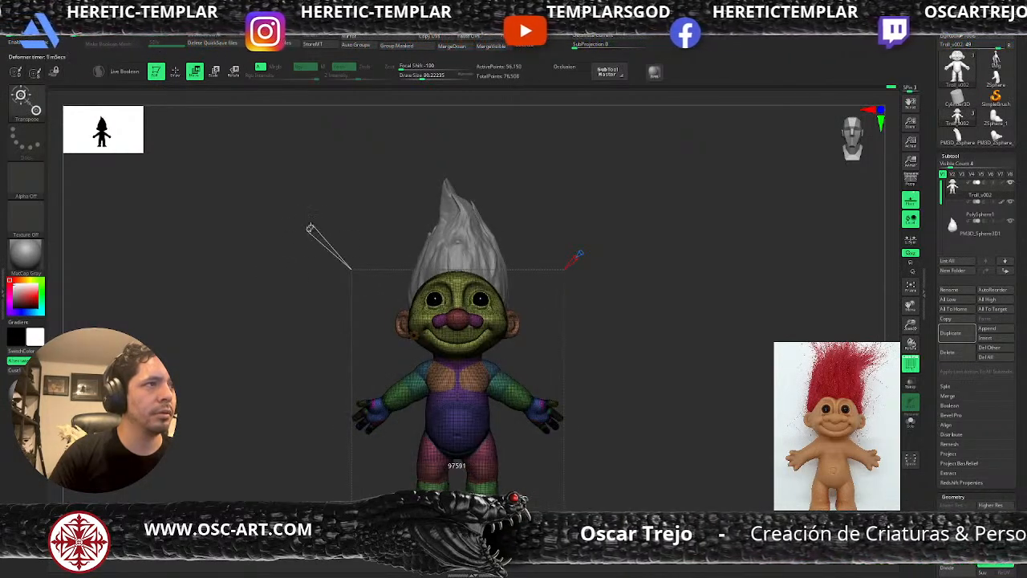
left_click_drag(290, 267, 270, 290)
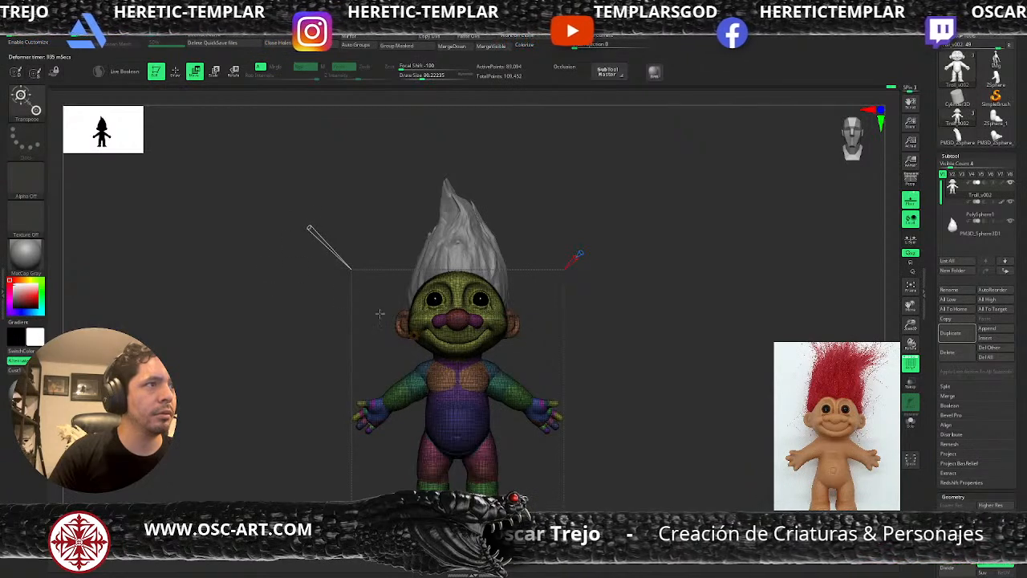
key("shift+f")
left_click_drag(252, 420, 427, 335, "alt")
left_click_drag(360, 362, 357, 349, "alt")
key("f")
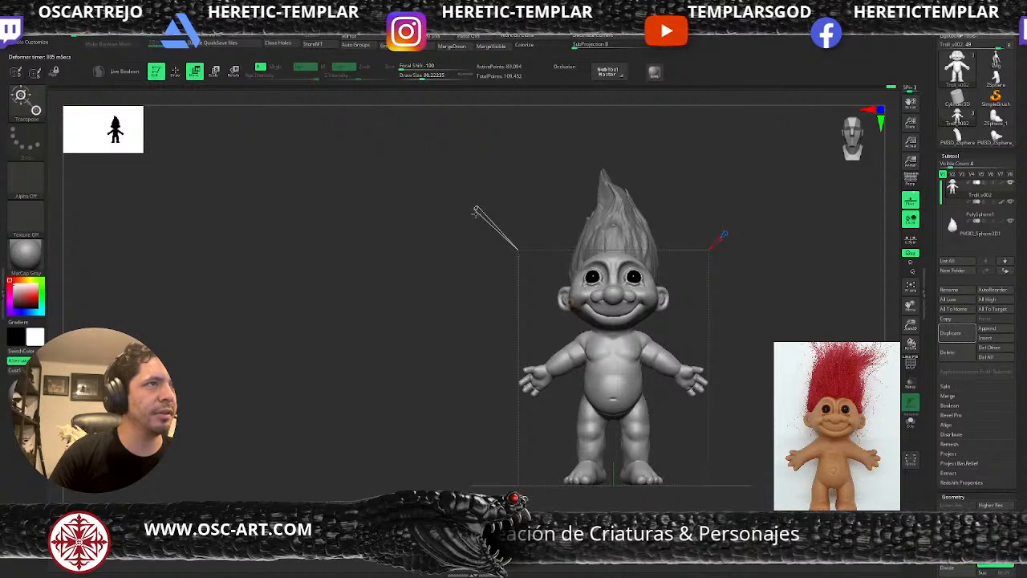
left_click(569, 302)
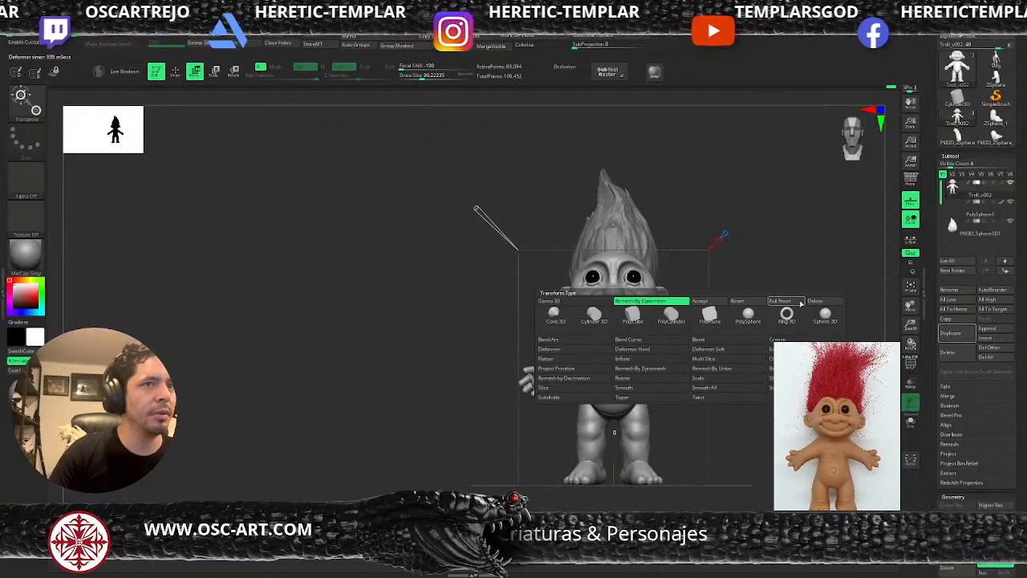
left_click(824, 302)
Fuse the merged hands, feet and body into one mesh with Remesh By Union and accept the result
left_click(567, 302)
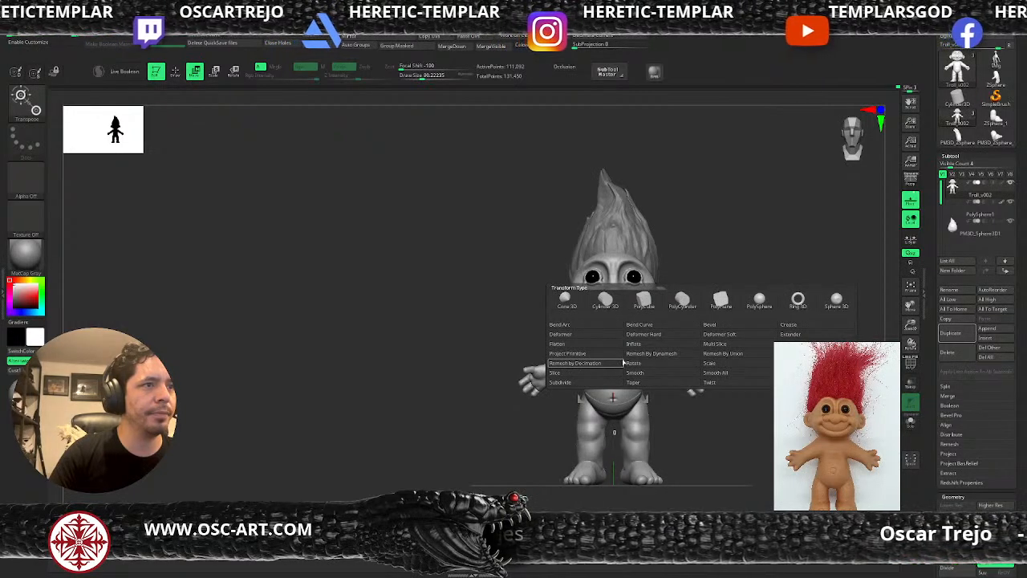
left_click(714, 355)
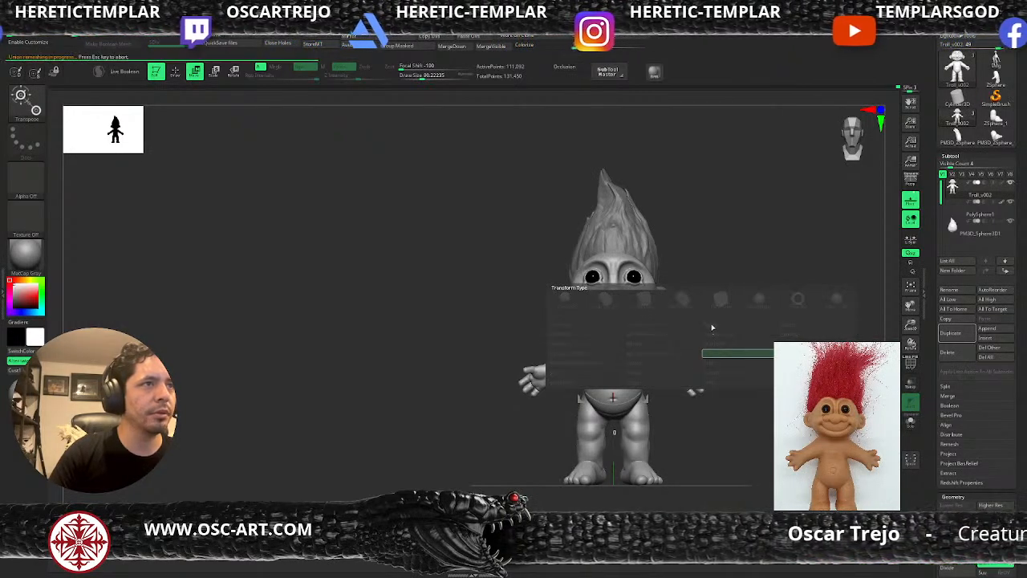
left_click(568, 301)
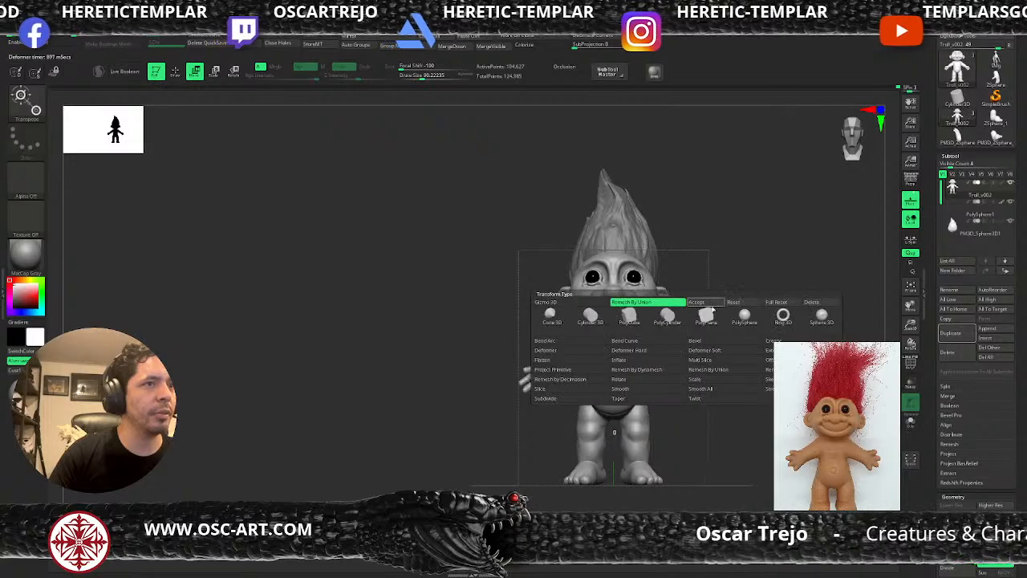
left_click(713, 306)
Check the fused mesh's wireframe and smooth the seam where the hand meets the forearm
key("q")
right_click_drag(709, 291, 717, 346, "ctrl")
key("shift+f")
key("shift+f")
key("w")
key("shift+f")
key("q")
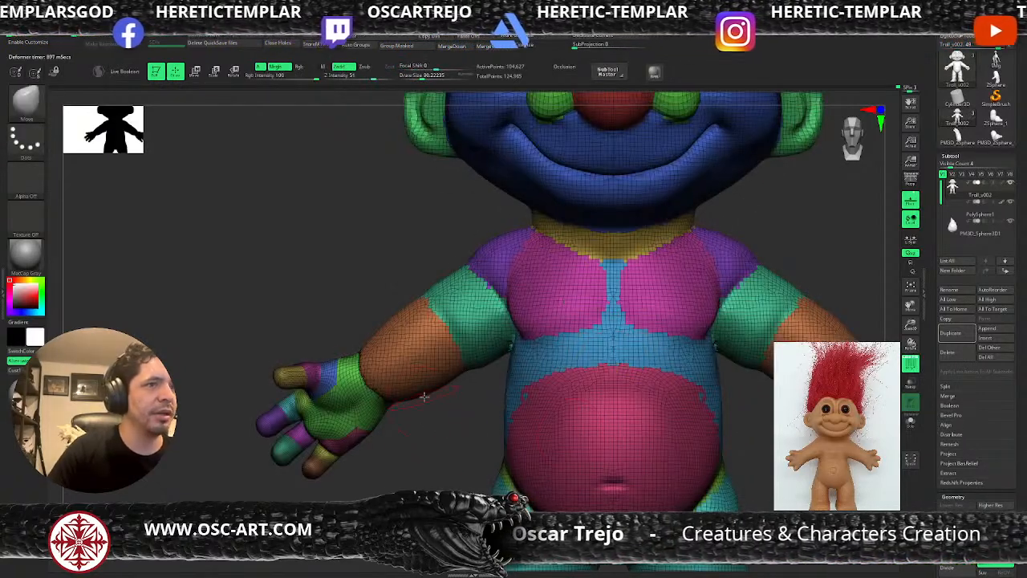
key("s")
left_click_drag(385, 376, 378, 378)
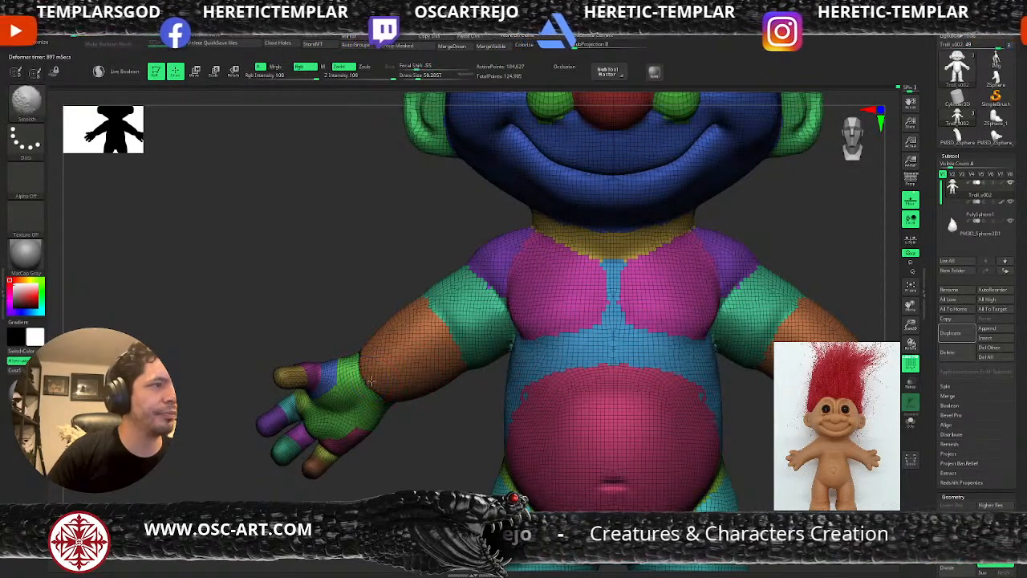
key("shift+f")
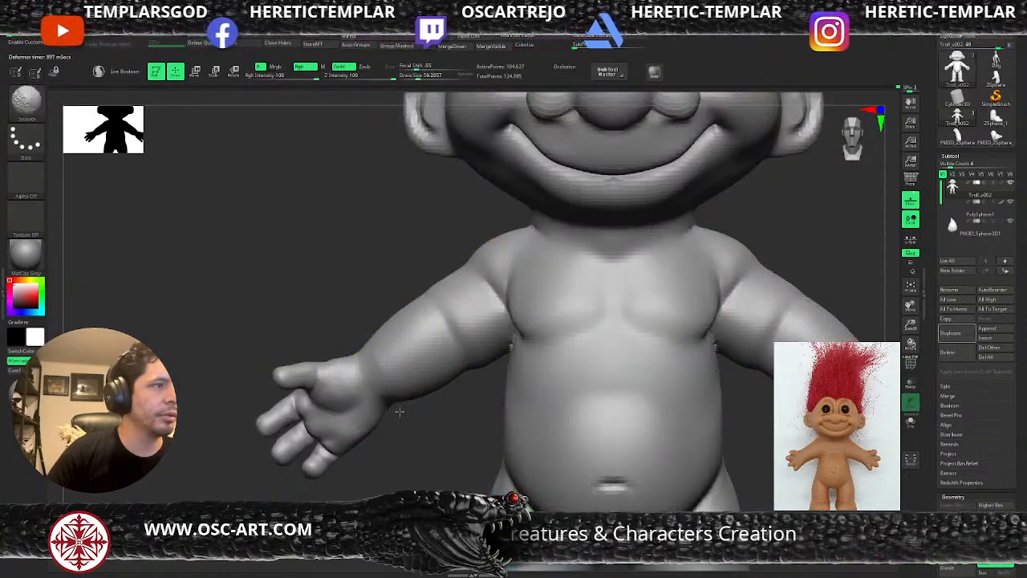
key("s")
left_click_drag(360, 353, 373, 353)
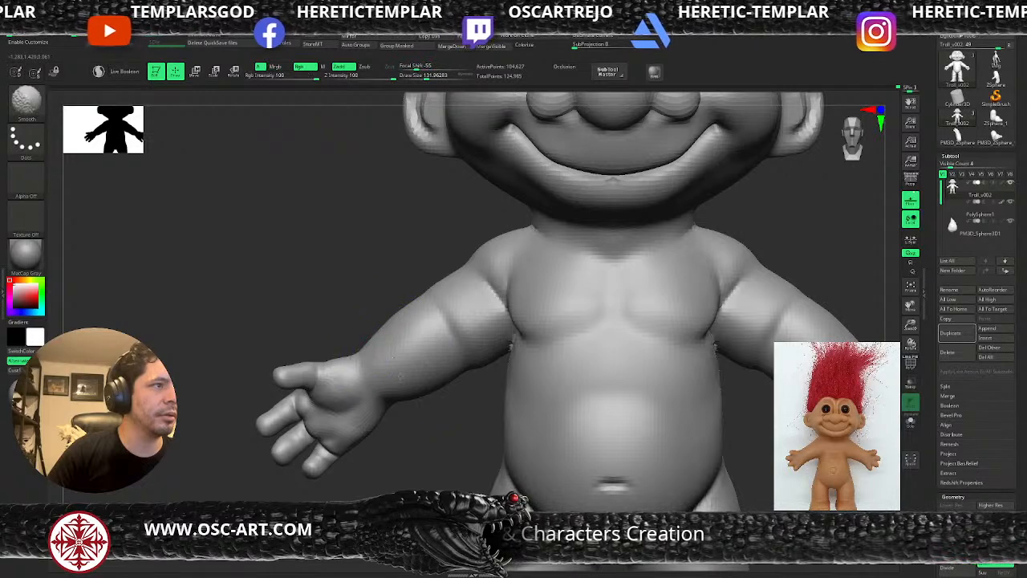
Smooth the joins between the feet and lower legs around the front and back of the ankles
mouse_move(447, 443)
left_mouse_down("alt")
mouse_move(420, 439)
mouse_move(405, 313)
left_mouse_up("alt")
mouse_move(400, 442)
left_mouse_down("alt")
mouse_move(396, 328)
mouse_move(428, 206)
left_mouse_up("alt")
left_click_drag(407, 357, 444, 360)
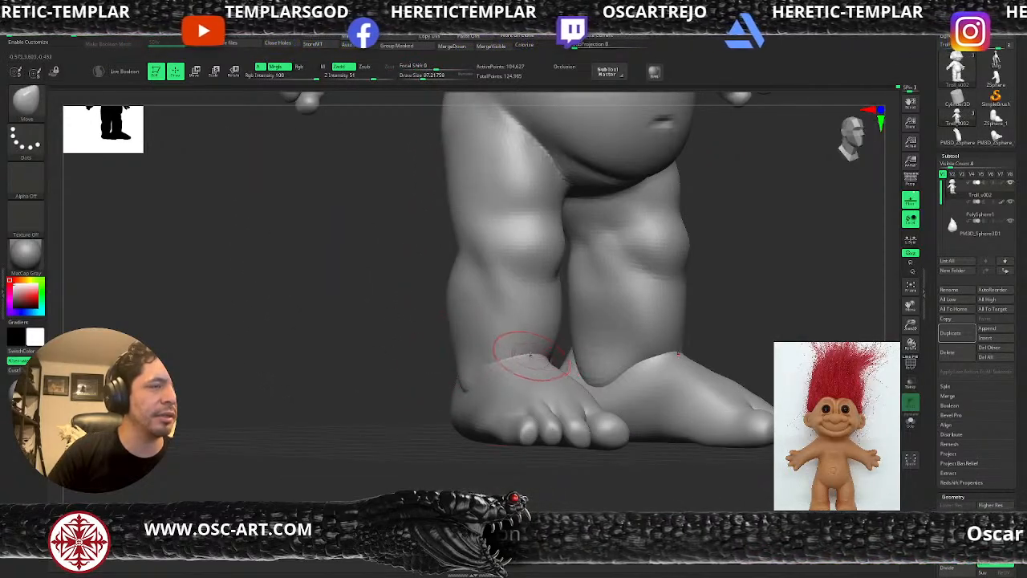
mouse_move(417, 382)
left_mouse_down()
mouse_move(475, 386)
mouse_move(491, 357)
mouse_move(464, 362)
mouse_move(543, 339)
left_mouse_up()
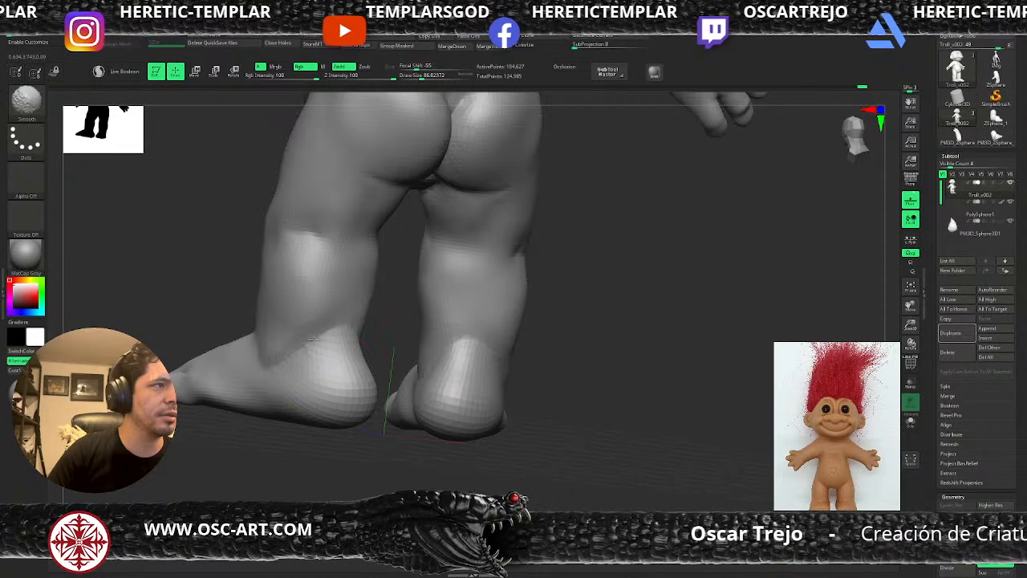
mouse_move(350, 348)
left_mouse_down("shift")
mouse_move(340, 330)
mouse_move(358, 318)
left_mouse_up("shift")
mouse_move(592, 354)
left_mouse_down("alt")
mouse_move(595, 282)
mouse_move(573, 305)
mouse_move(591, 354)
left_mouse_up("alt")
left_click_drag(453, 386, 559, 436, "alt")
key("s")
left_click_drag(399, 445, 394, 445)
key("s")
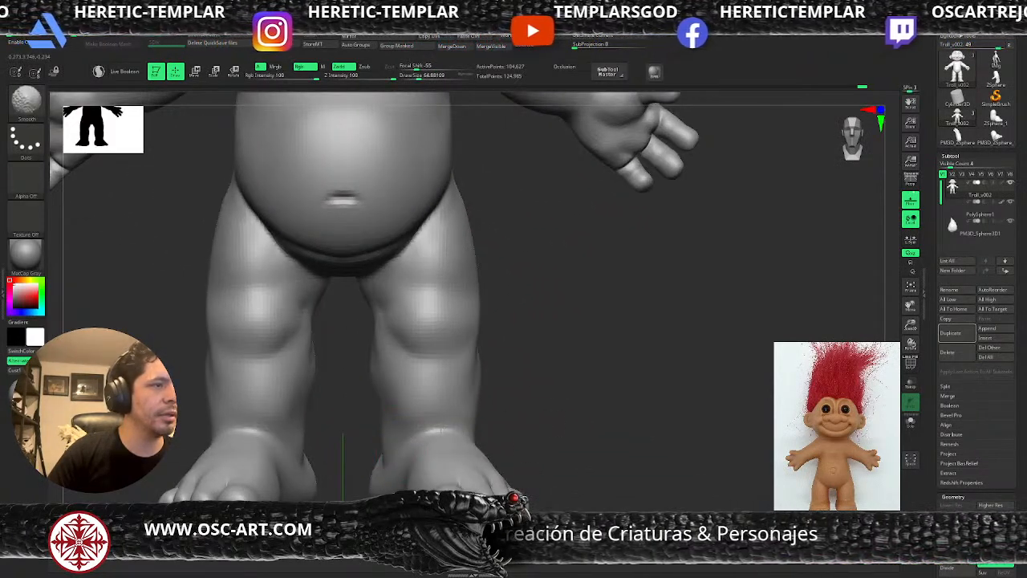
left_click_drag(414, 429, 456, 428)
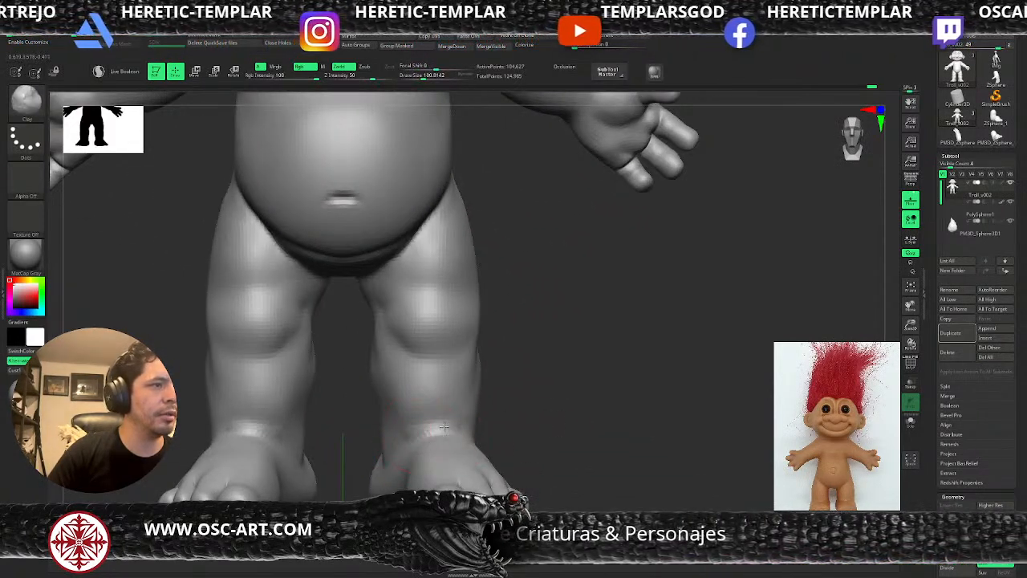
Refine the middle of the troll's lower lip with the Standard brush and review the whole figure
key("f")
mouse_move(574, 375)
left_mouse_down()
mouse_move(684, 381)
mouse_move(711, 367)
mouse_move(702, 361)
mouse_move(729, 360)
mouse_move(699, 399)
mouse_move(682, 374)
left_mouse_up()
key("b")
key("s")
key("t")
left_click_drag(621, 172, 614, 417, "alt")
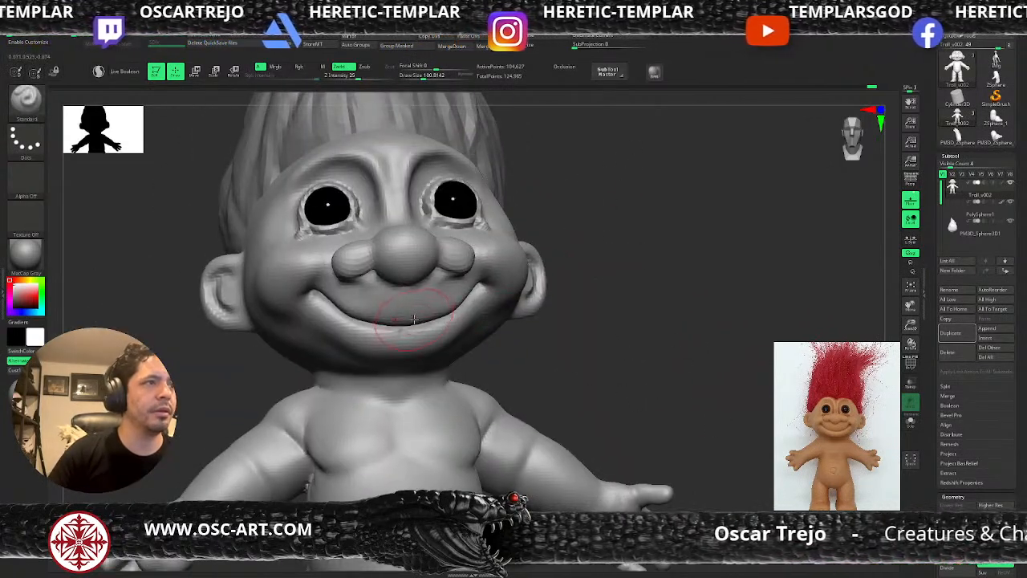
mouse_move(399, 318)
left_mouse_down()
mouse_move(477, 281)
mouse_move(439, 307)
mouse_move(460, 272)
mouse_move(411, 311)
mouse_move(456, 301)
mouse_move(434, 307)
left_mouse_up()
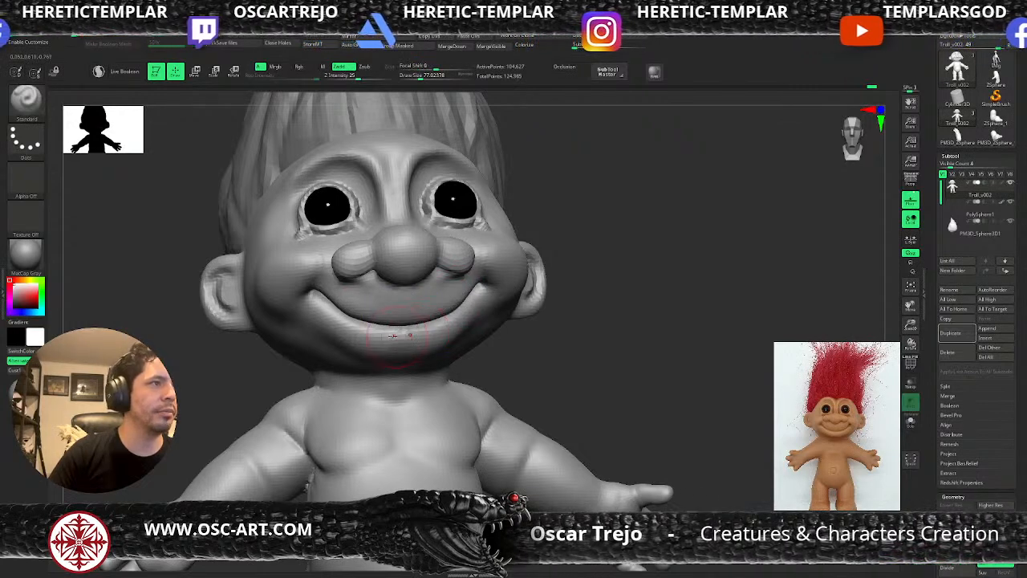
key("f")
left_click_drag(566, 263, 601, 294)
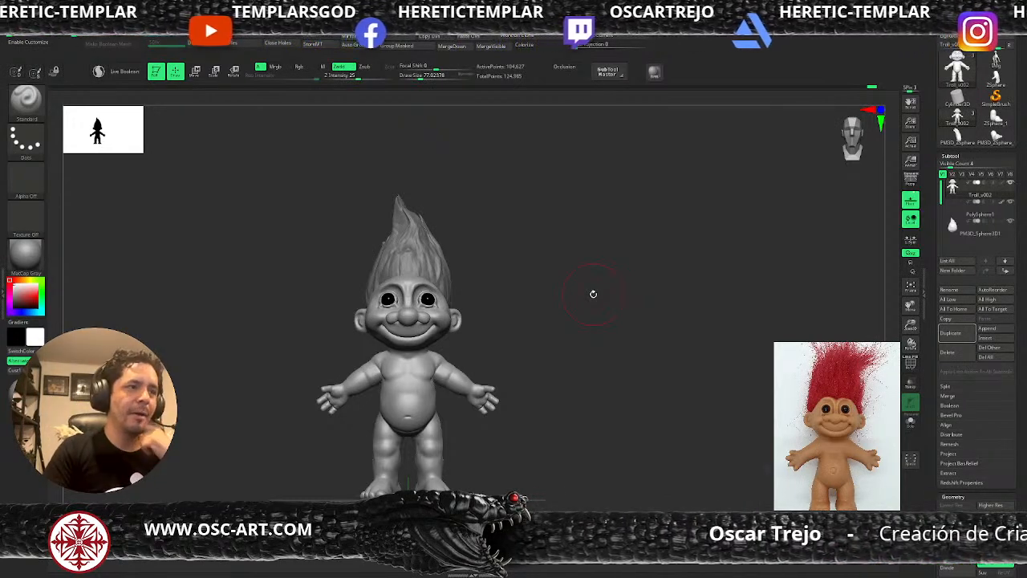
Carve the crease in the upper arm with the DamStandard brush, redoing the first stroke
left_click_drag(537, 291, 590, 337, "alt")
key("b")
key("d")
key("s")
left_click_drag(526, 346, 509, 374)
key("ctrl+z")
mouse_move(535, 334)
left_mouse_down()
mouse_move(511, 382)
mouse_move(531, 347)
left_mouse_up()
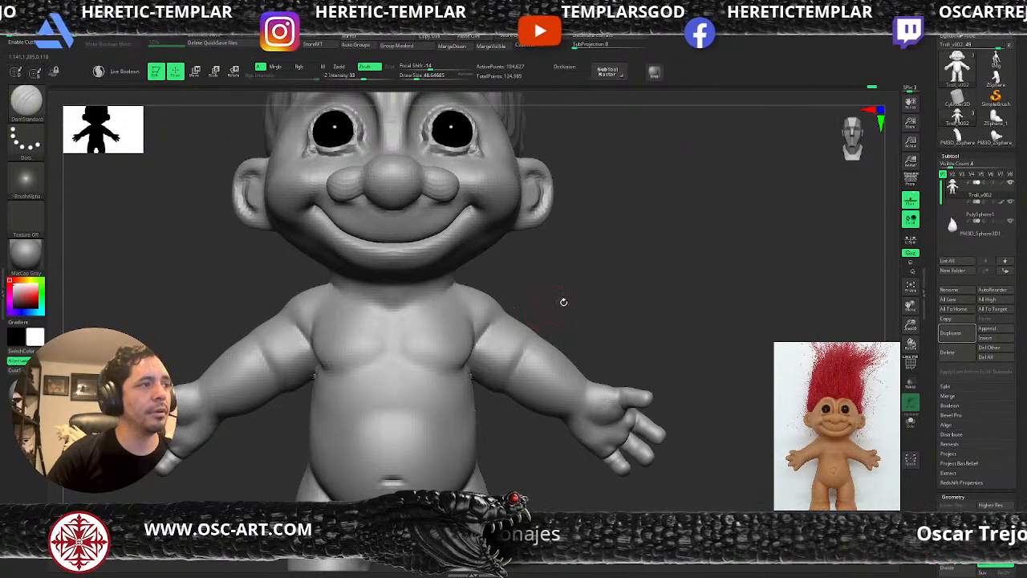
key("f")
key("f")
Duplicate the Troll_v002 body subtool and retopologize the copy with ZRemesher
key("shift+f")
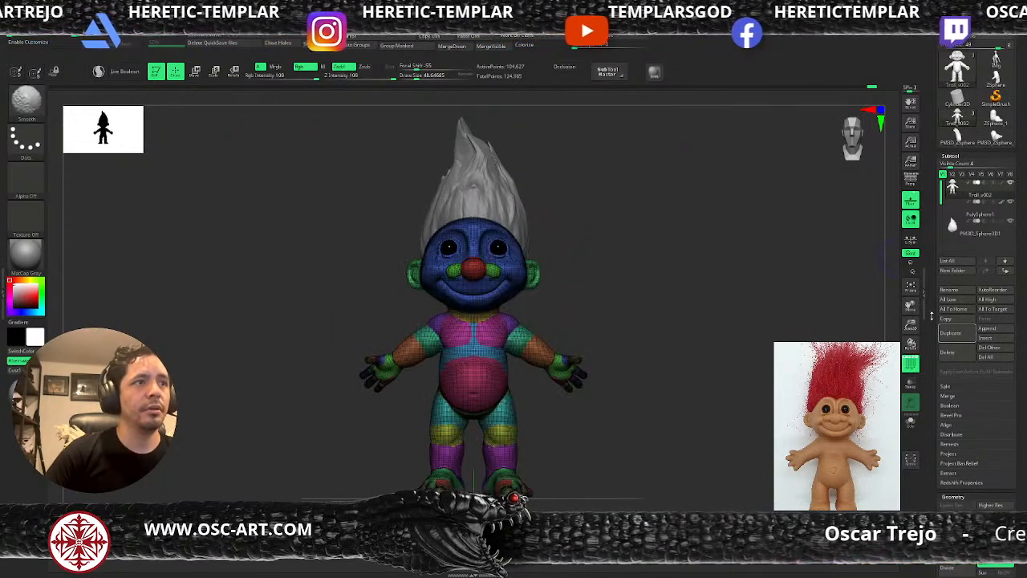
left_click(951, 332)
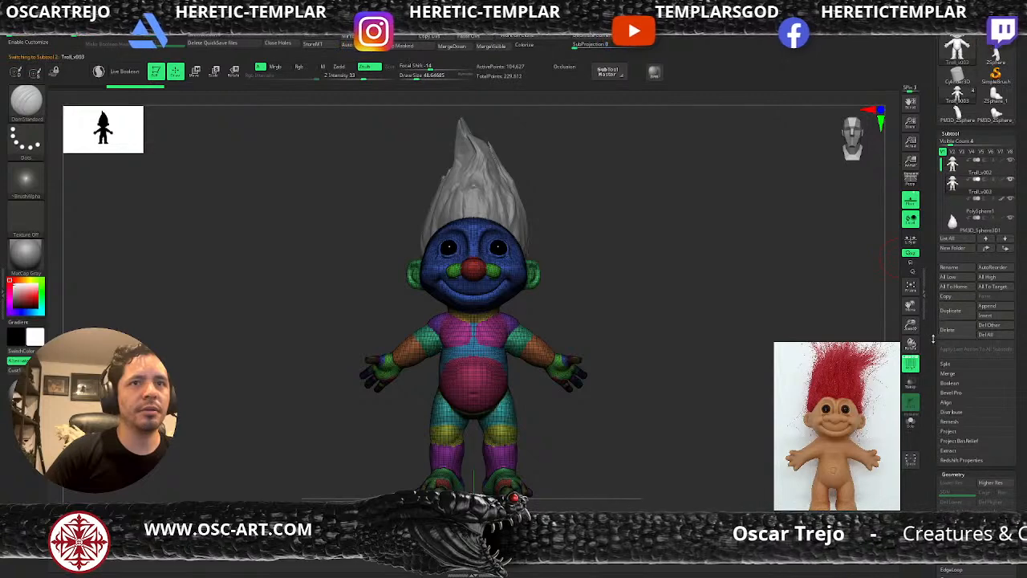
scroll(934, 337, "down", 5)
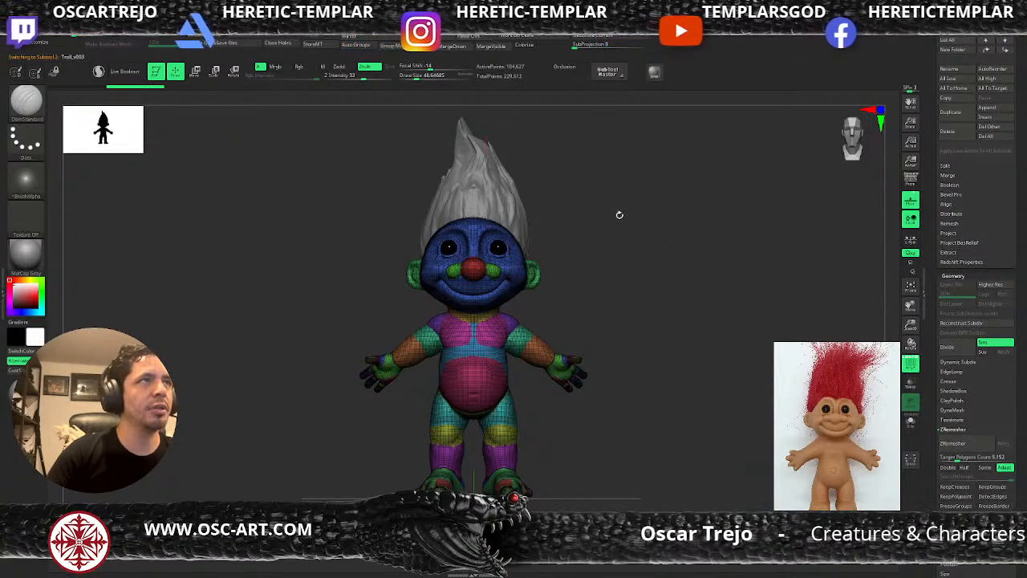
scroll(931, 361, "down", 6)
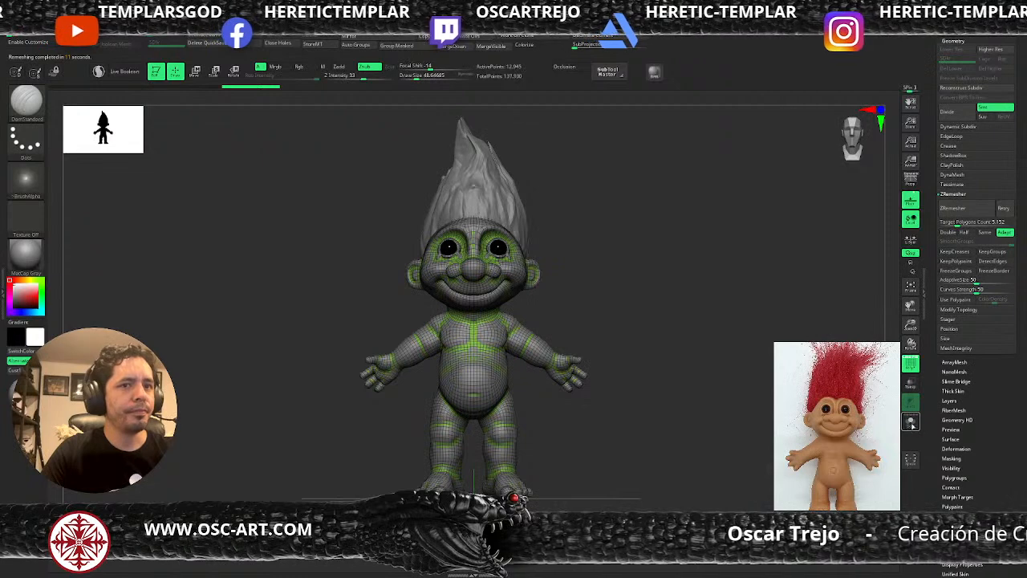
Isolate the remeshed body and examine its topology with the wireframe shown and hidden
left_click(911, 422)
left_click_drag(750, 417, 702, 395)
key("shift+f")
mouse_move(651, 317)
left_mouse_down()
mouse_move(706, 325)
mouse_move(677, 334)
left_mouse_up()
key("shift+f")
key("shift+f")
key("shift+f")
key("shift+f")
key("shift+f")
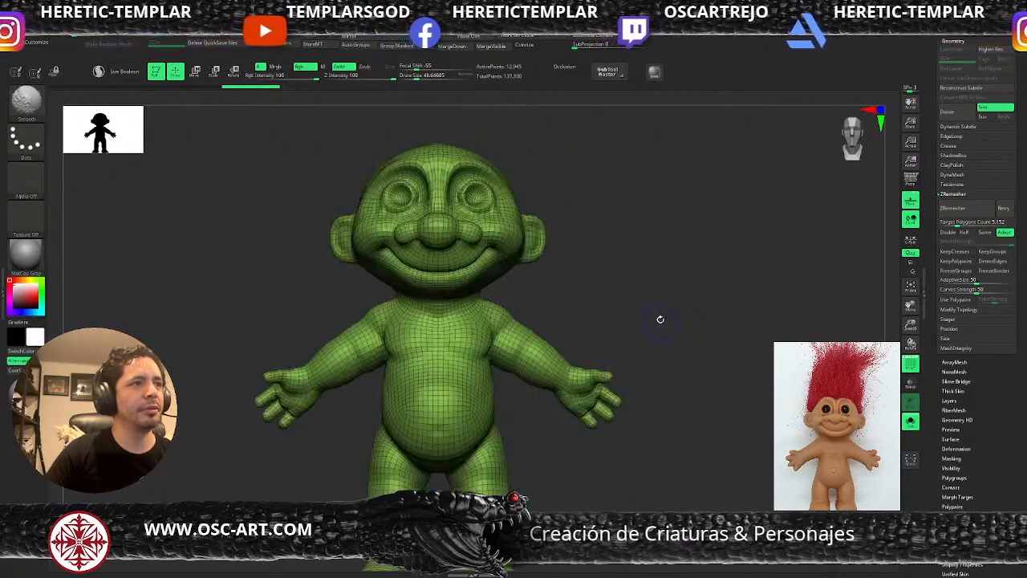
key("shift+f")
key("shift+f")
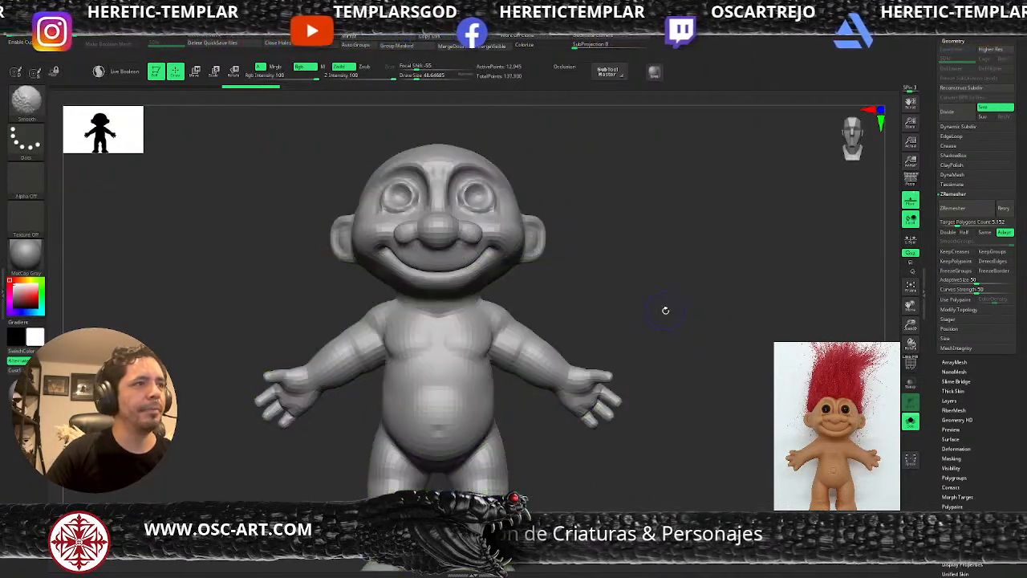
key("shift+f")
mouse_move(669, 292)
left_mouse_down("alt")
mouse_move(683, 264)
mouse_move(679, 291)
mouse_move(694, 303)
left_mouse_up("alt")
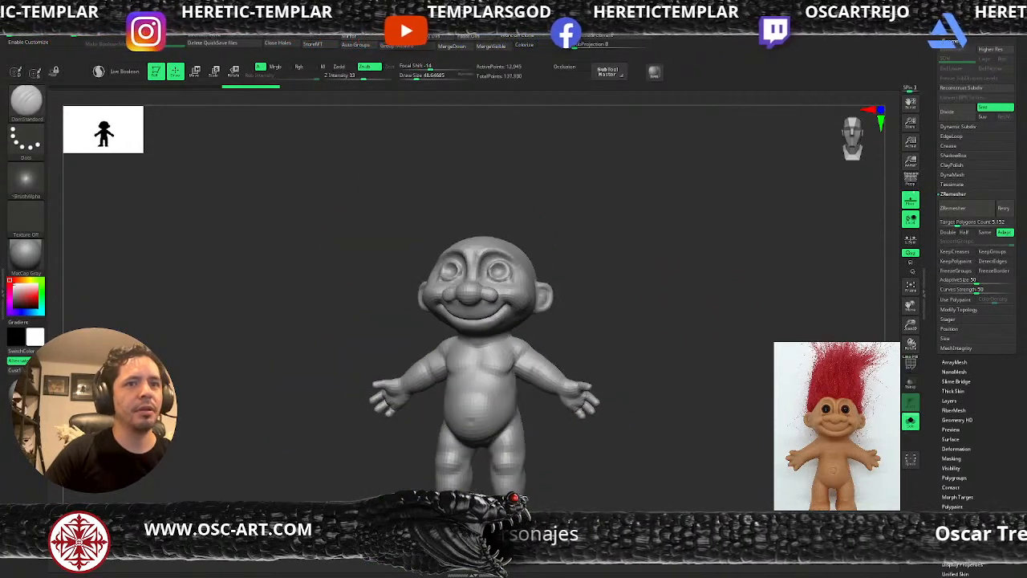
Compare the remeshed body with the full figure, isolate it again and subdivide it up to level 5
left_click(910, 421)
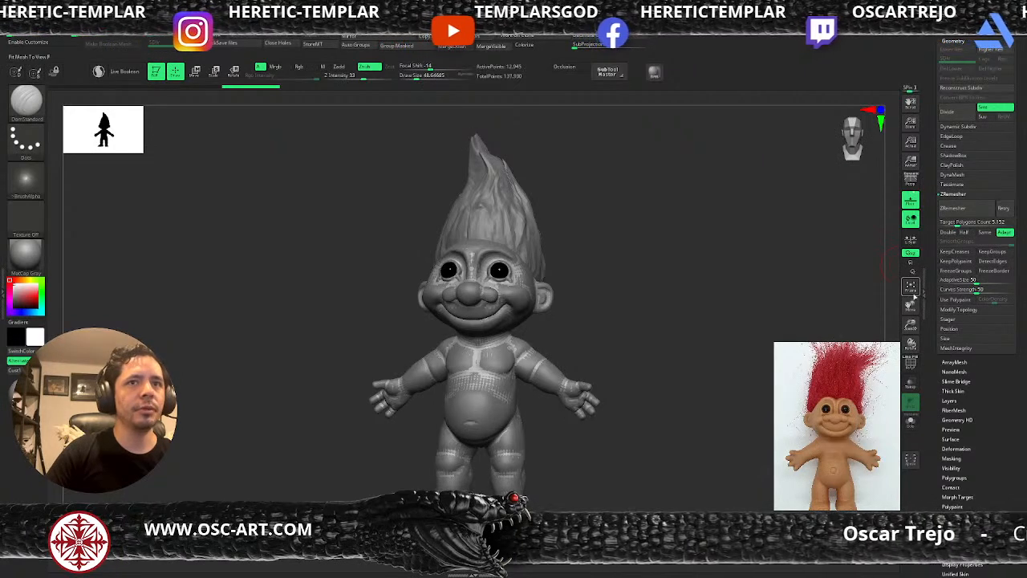
scroll(929, 297, "down", 1)
left_click(910, 421)
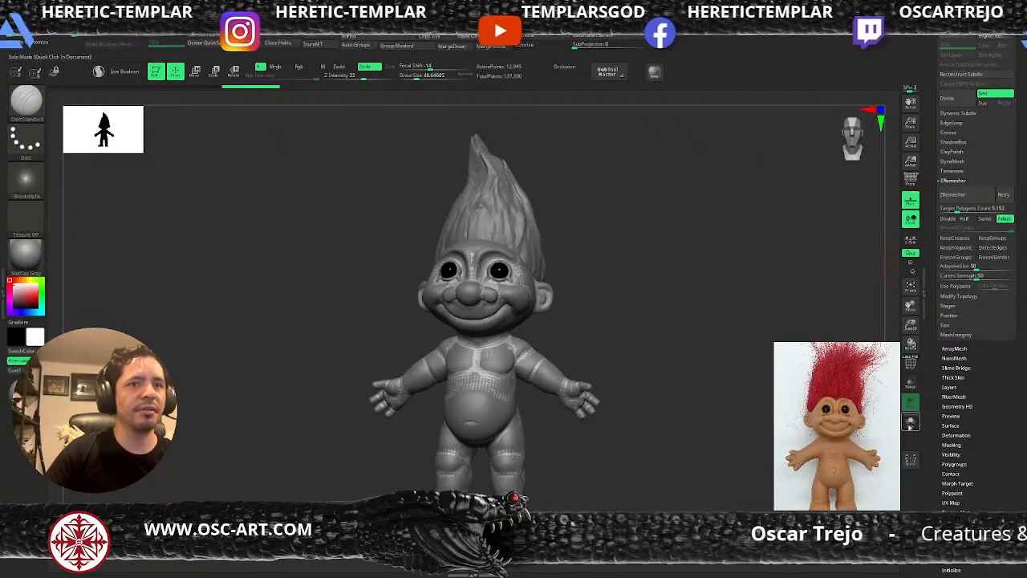
key("ctrl")
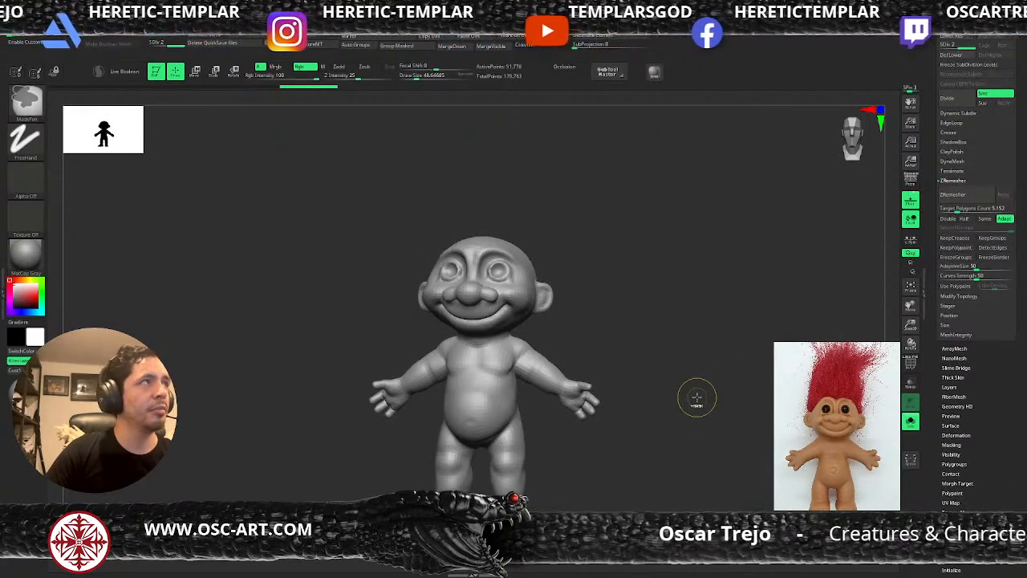
left_click_drag(676, 372, 684, 367, "shift")
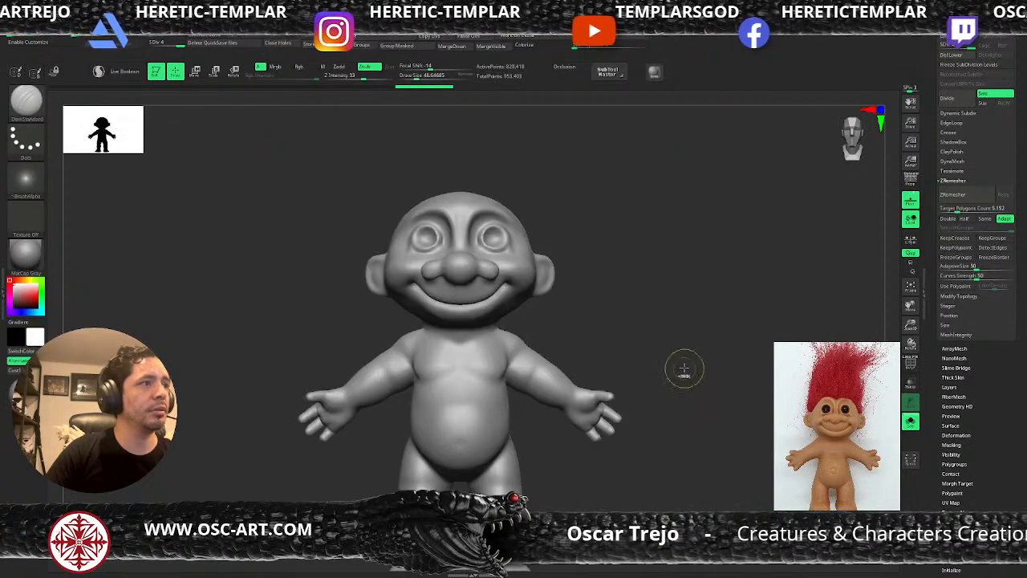
key("ctrl+d")
key("ctrl")
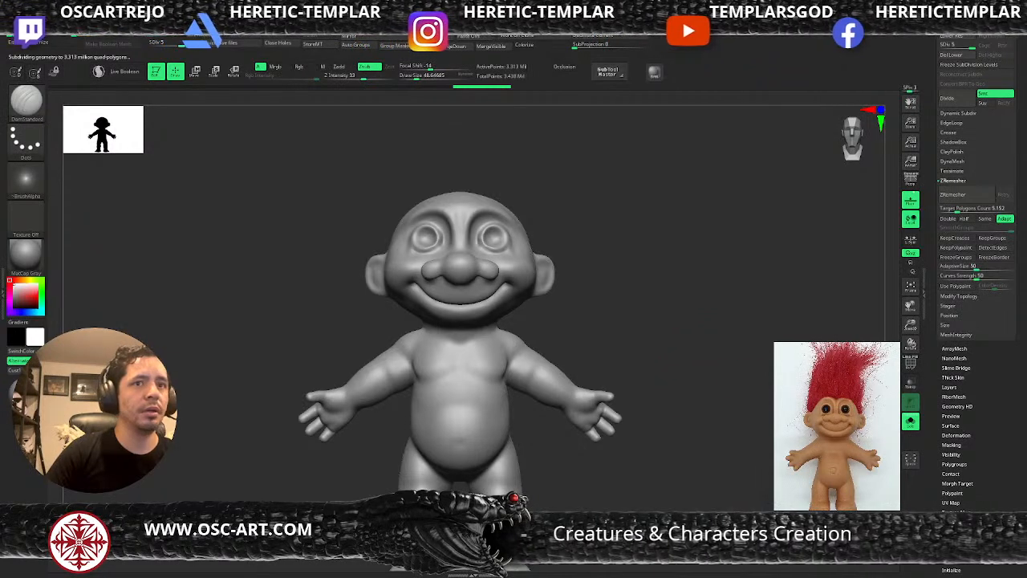
Add a new layer to the remeshed body and name it Projection
left_click_drag(928, 367, 933, 300)
left_click(948, 283)
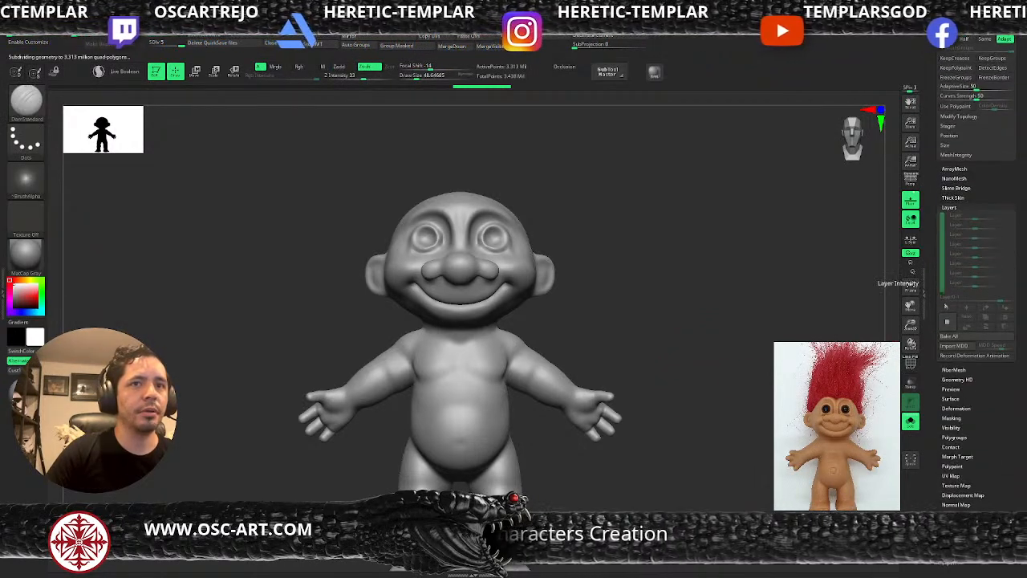
left_click(947, 323)
left_click(967, 320)
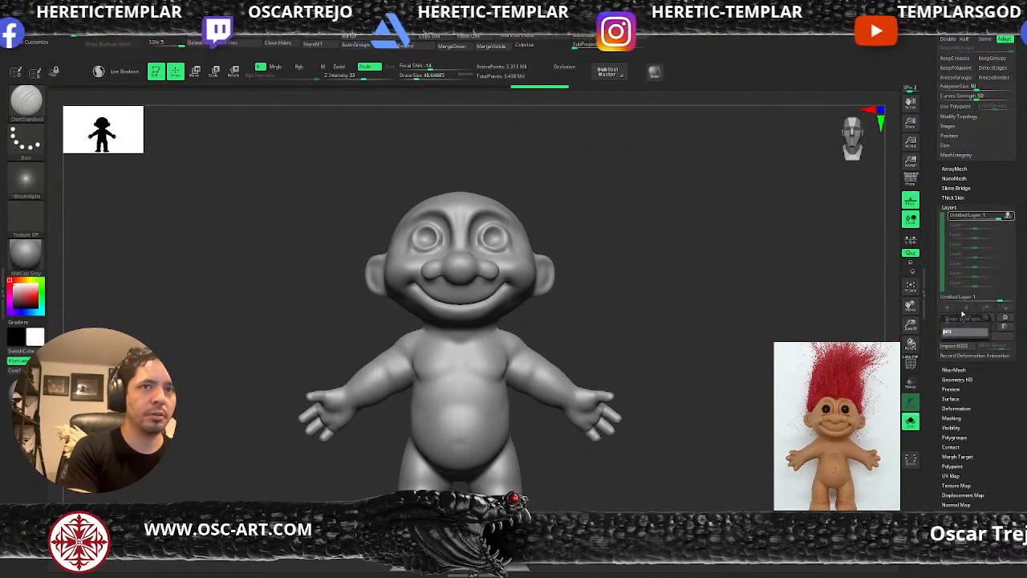
type("projectio")
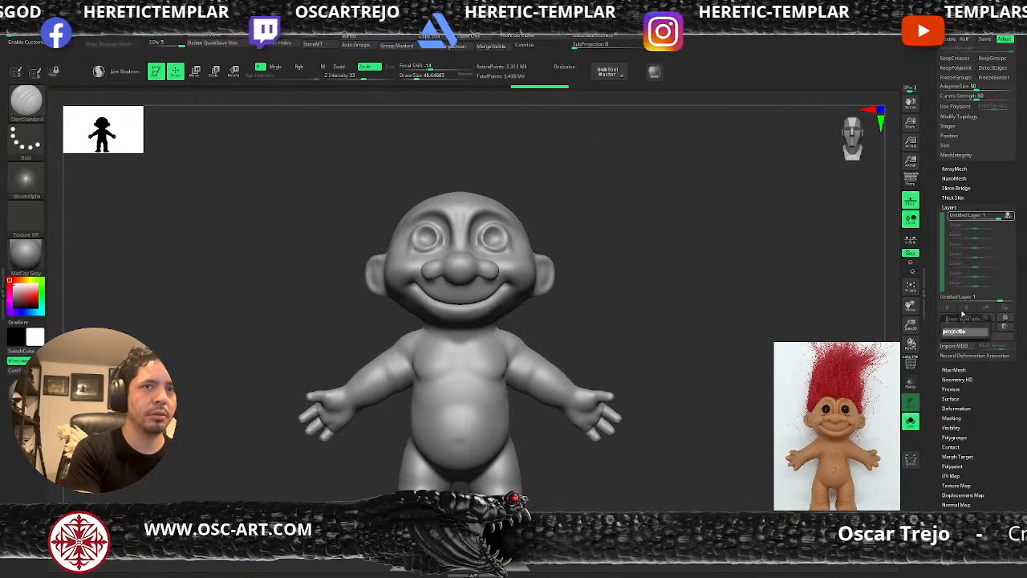
type("n")
key("Return")
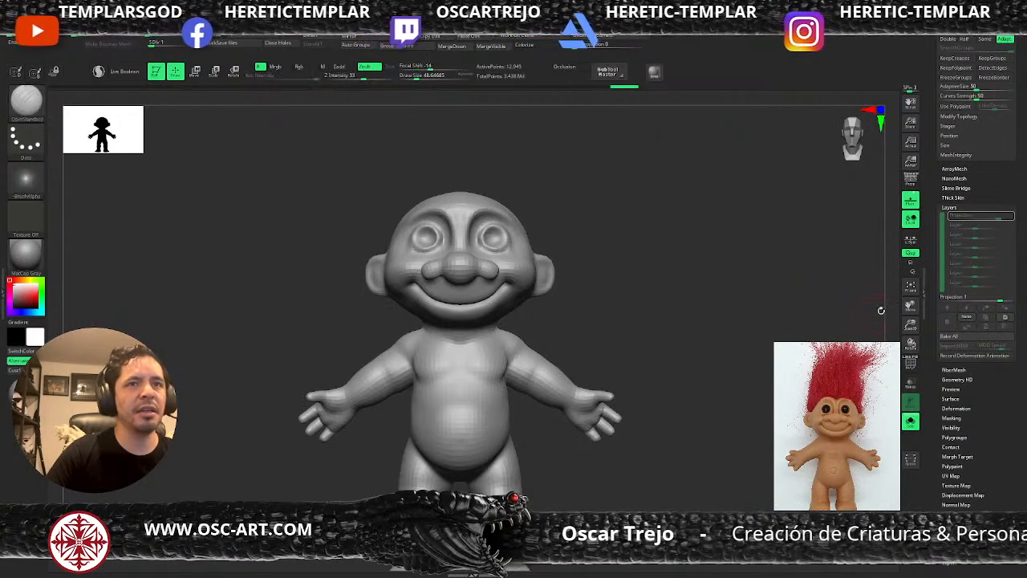
Project the original troll body's detail onto the remeshed copy with ProjectAll at subdivision level 1
left_click_drag(931, 224, 924, 317)
left_click_drag(935, 144, 935, 366)
left_click(1010, 124)
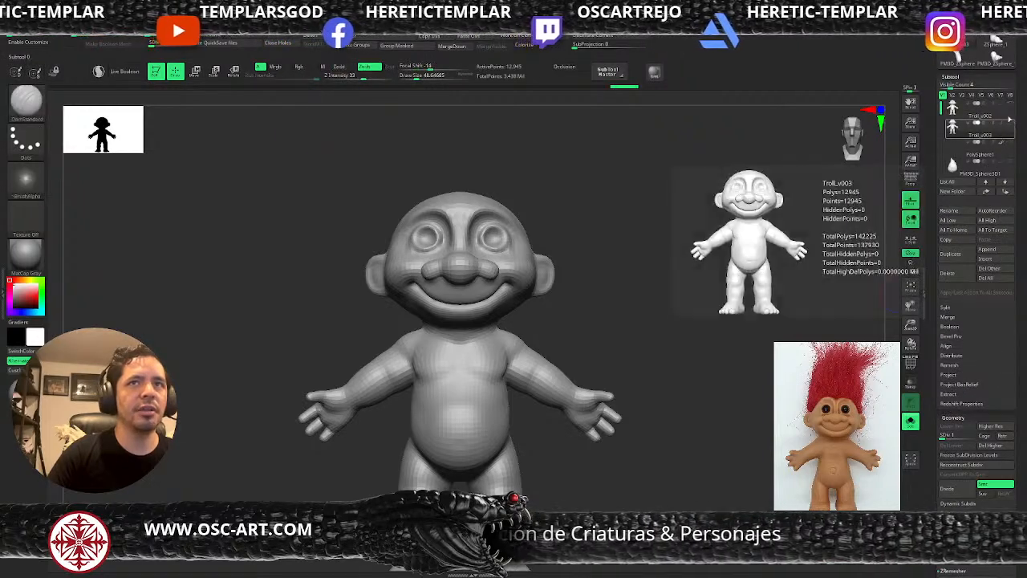
left_click_drag(935, 224, 957, 104)
left_click_drag(934, 233, 929, 141)
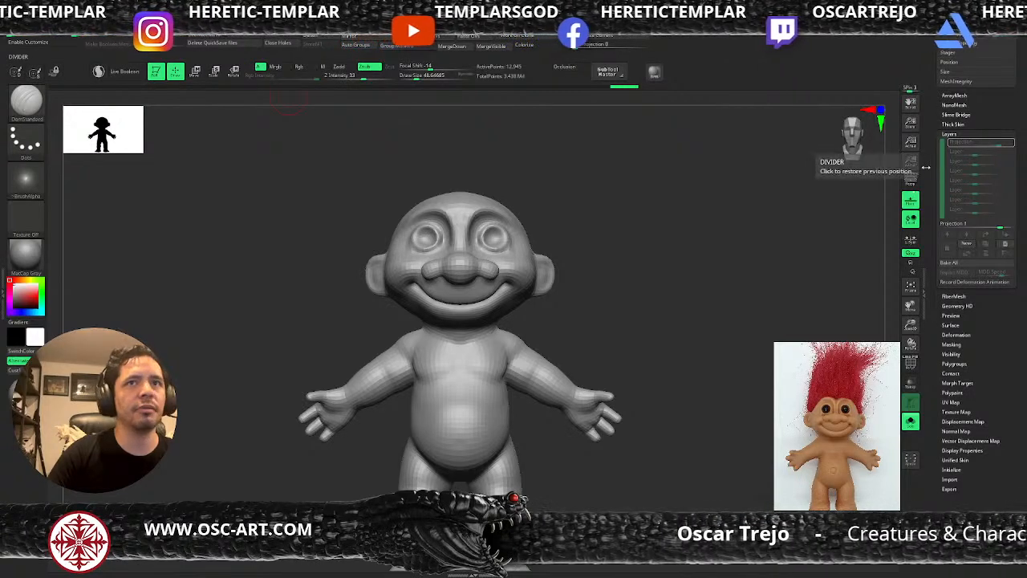
left_click_drag(938, 94, 937, 235)
left_click(953, 284)
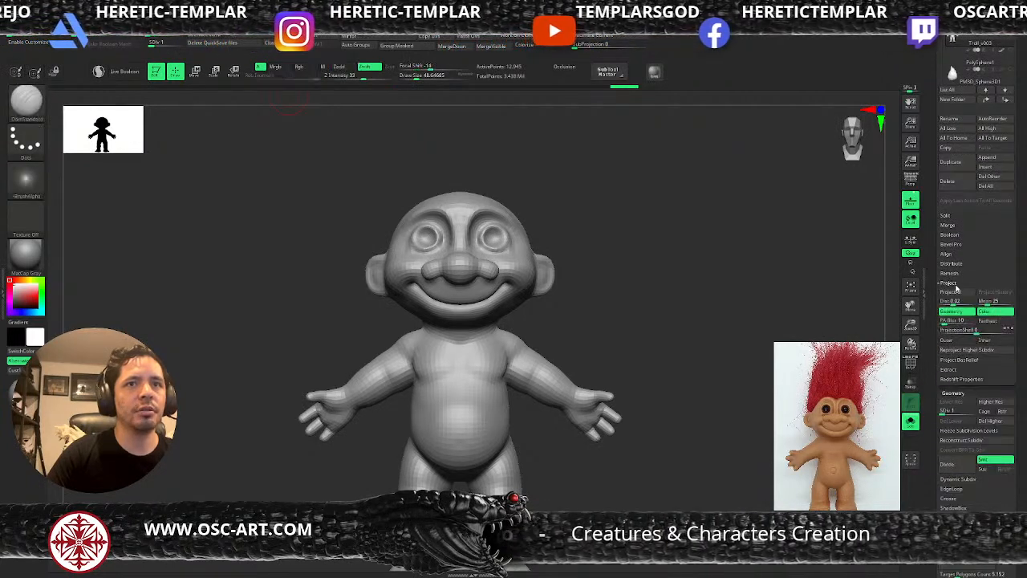
left_click(953, 292)
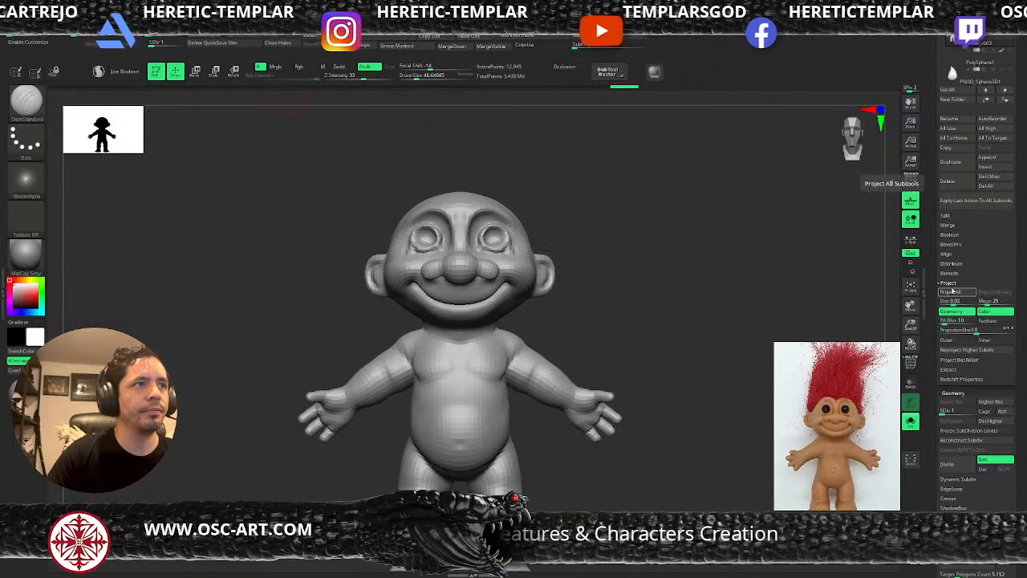
Raise the remeshed body to subdivision level 3 and then 4, projecting the original detail at each level
key("shift")
key("d")
key("d")
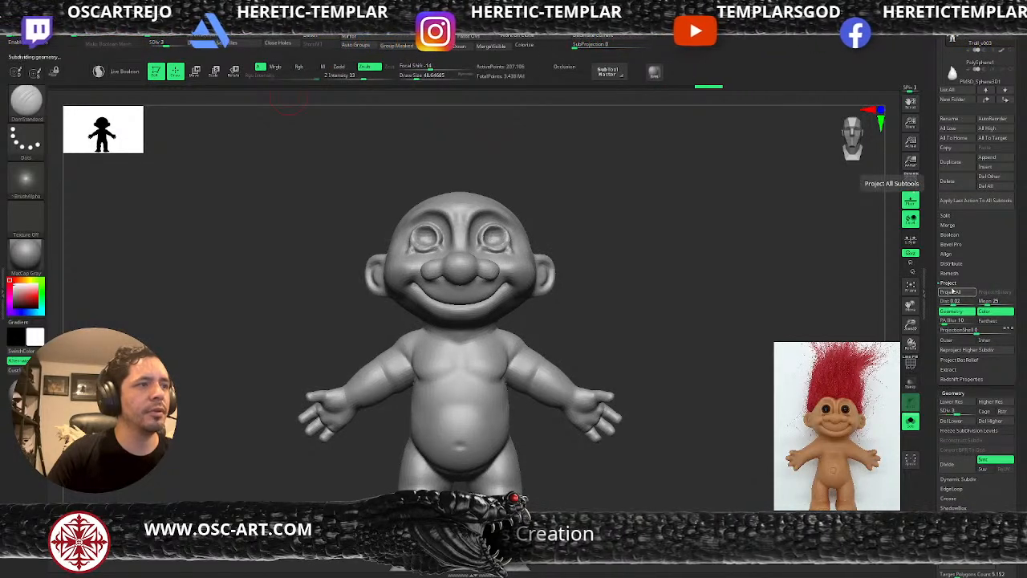
left_click(953, 292)
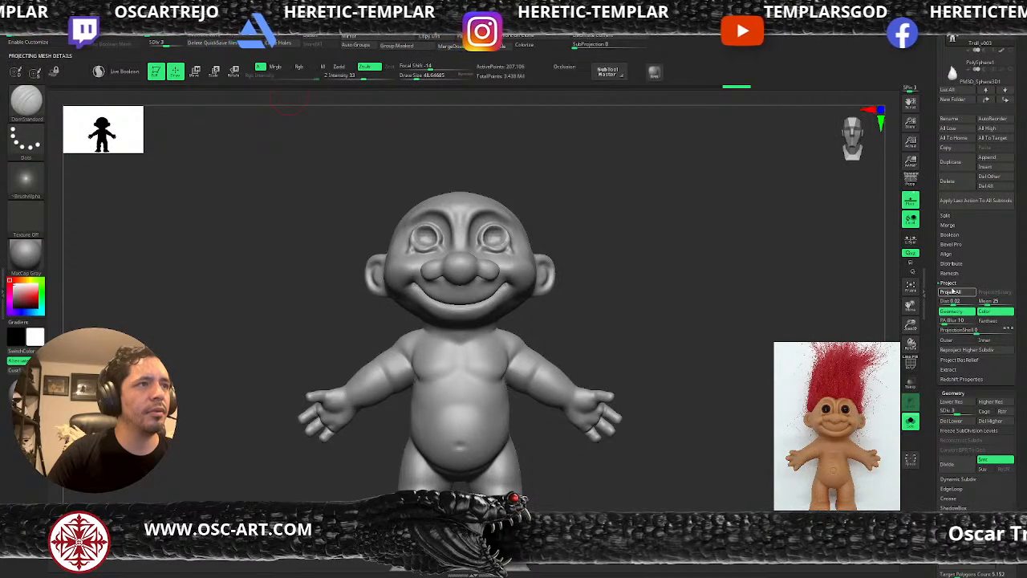
key("d")
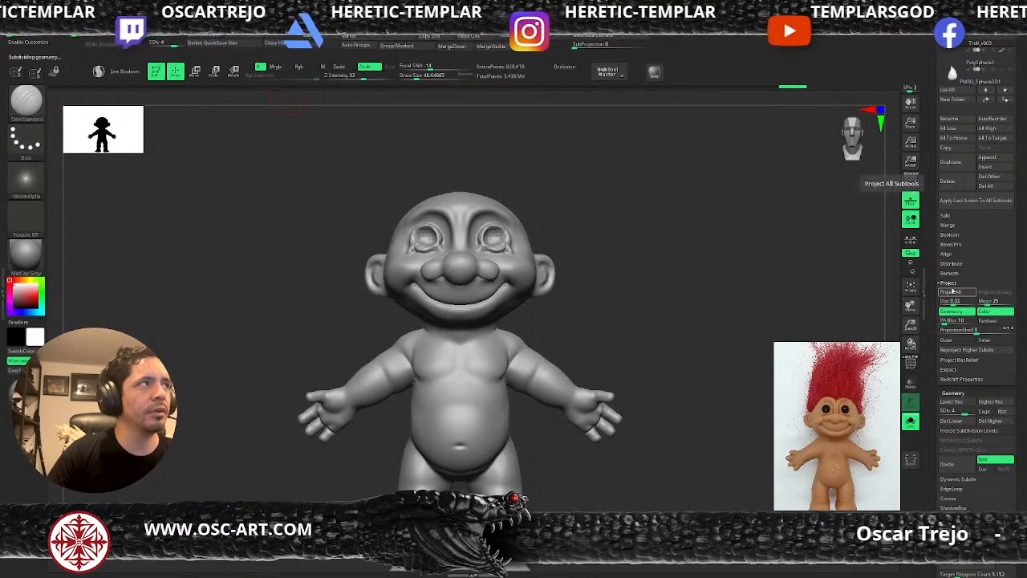
left_click(953, 292)
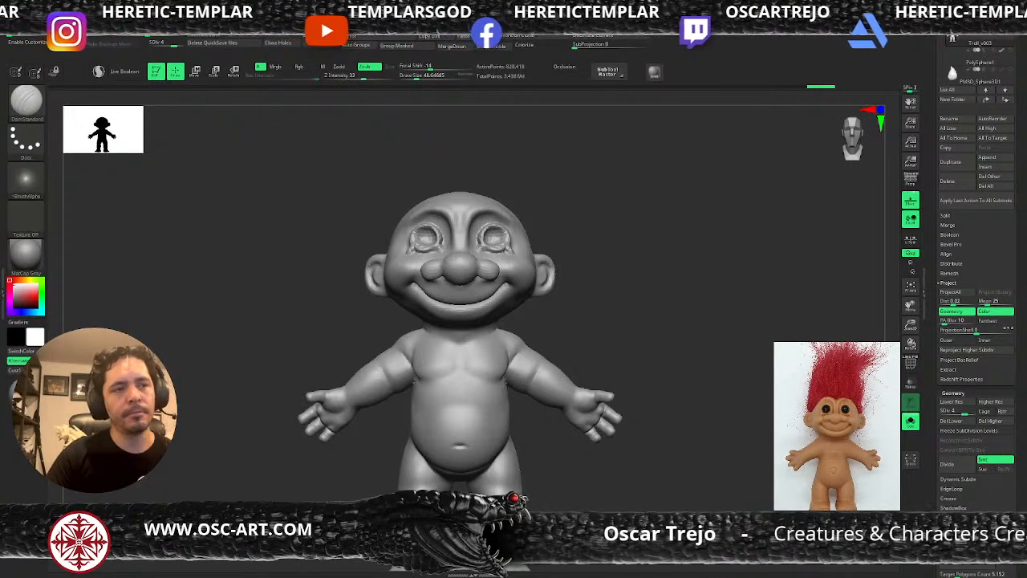
Examine the projected body at subdivision levels 5 and 4, with the wireframe shown and hidden, and close up on the face
left_click_drag(682, 265, 646, 265)
key("d")
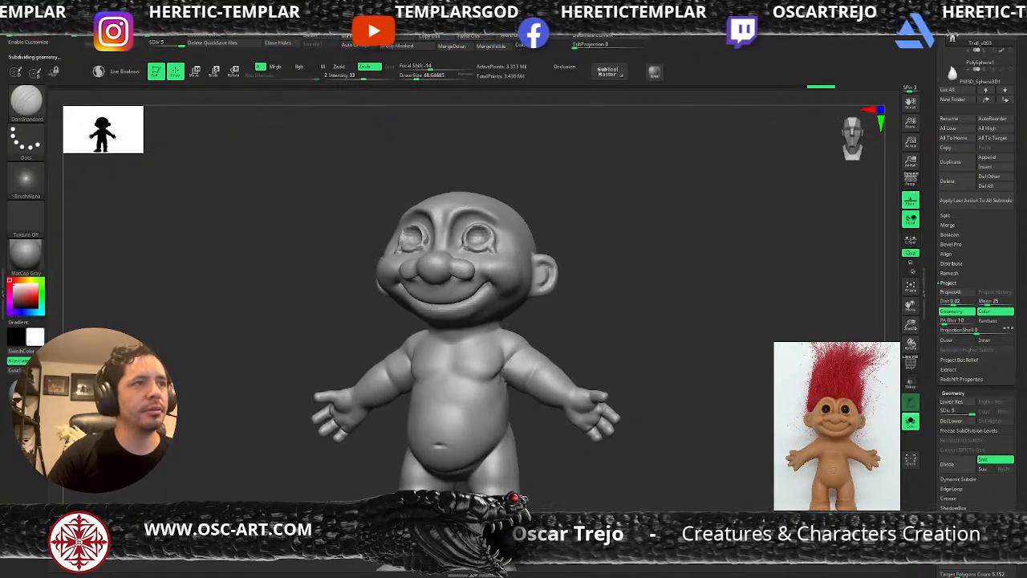
key("shift+d")
key("shift+f")
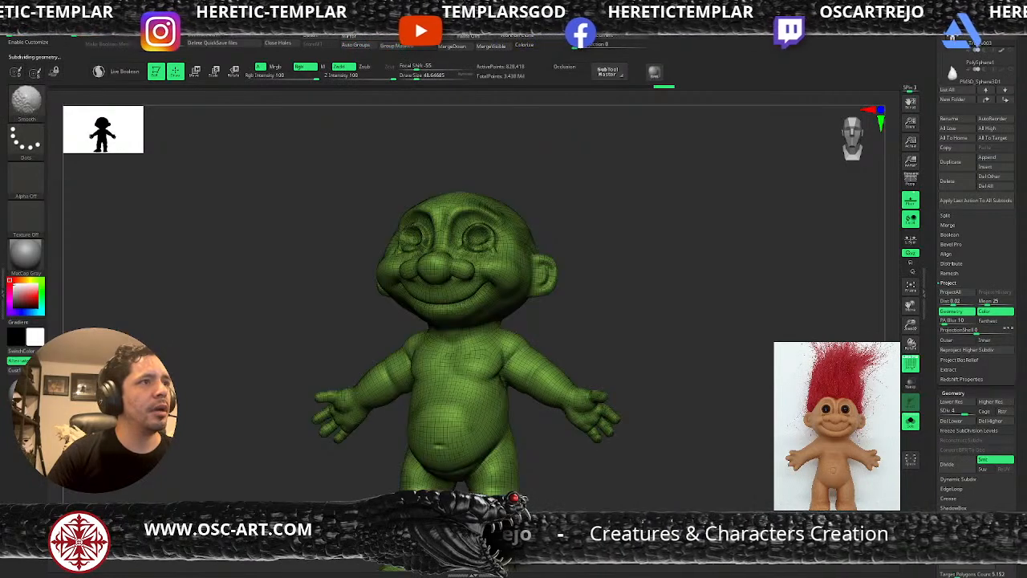
key("shift+f")
left_click_drag(811, 305, 819, 305)
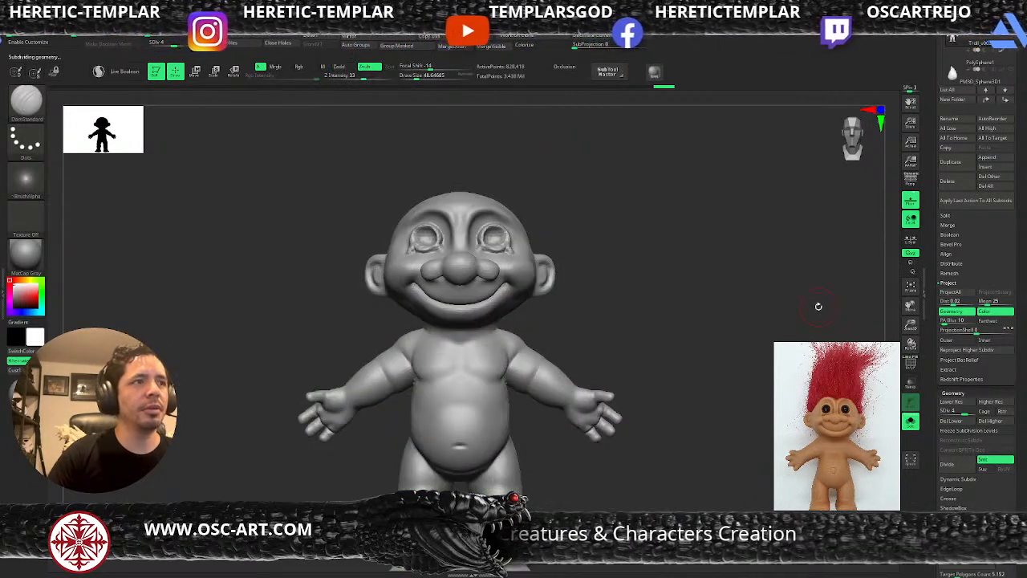
left_click_drag(671, 286, 856, 496, "alt")
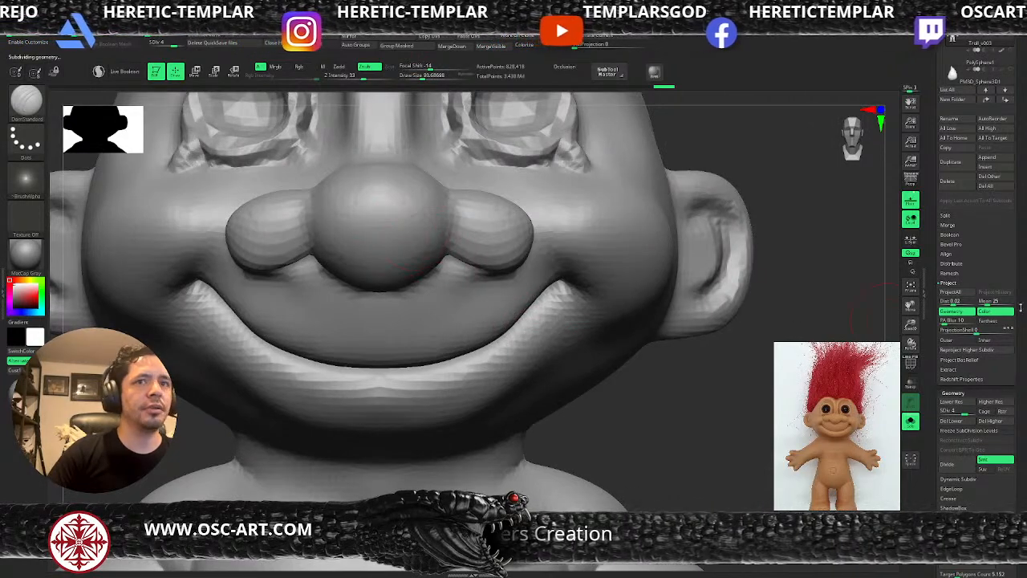
Stop recording on the Projection layer at subdivision level 5 and add a new layer named sculpt 1
scroll(927, 283, "down", 10)
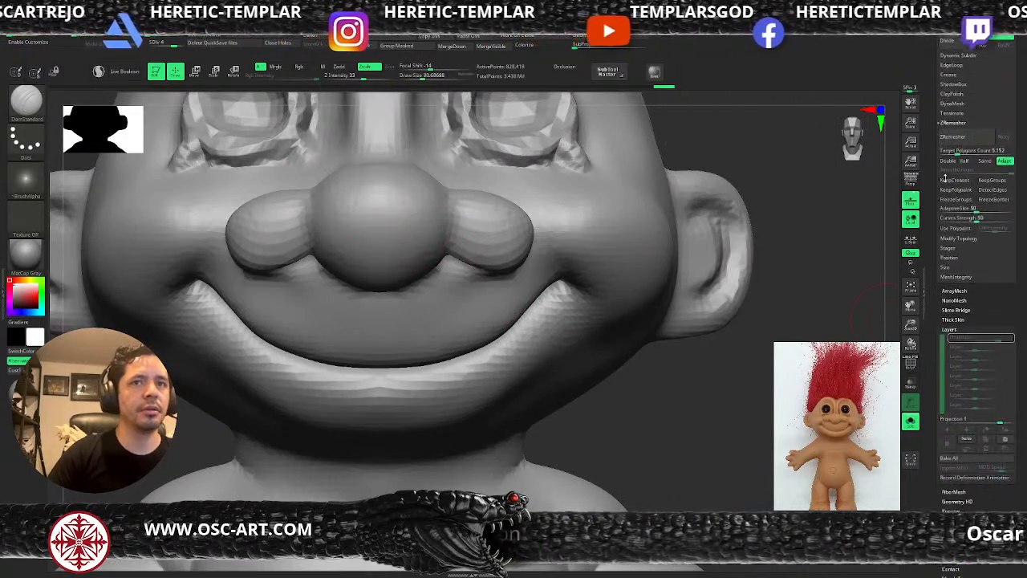
left_click_drag(945, 179, 953, 166)
key("d")
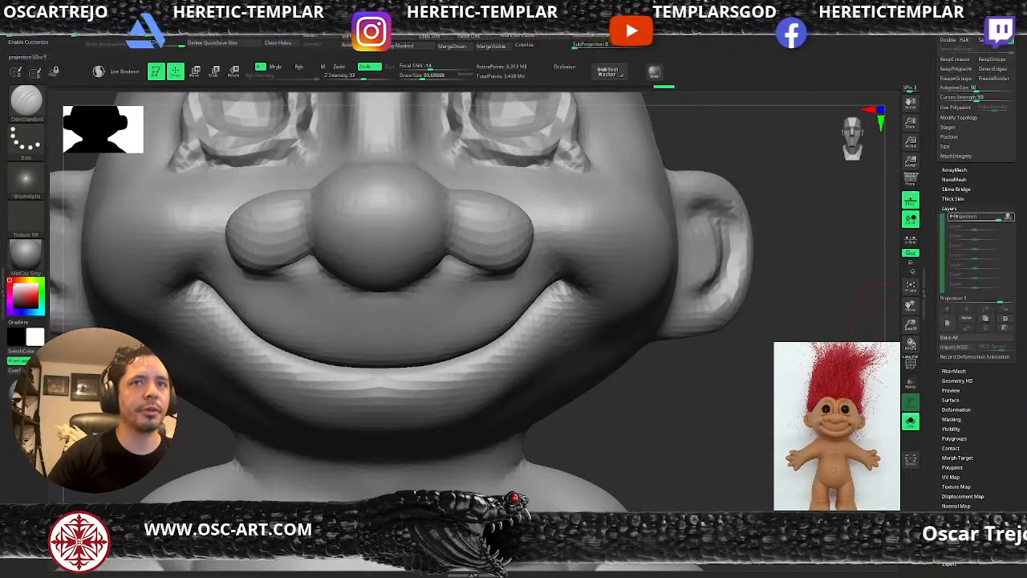
left_click(1012, 217)
left_click(1012, 217)
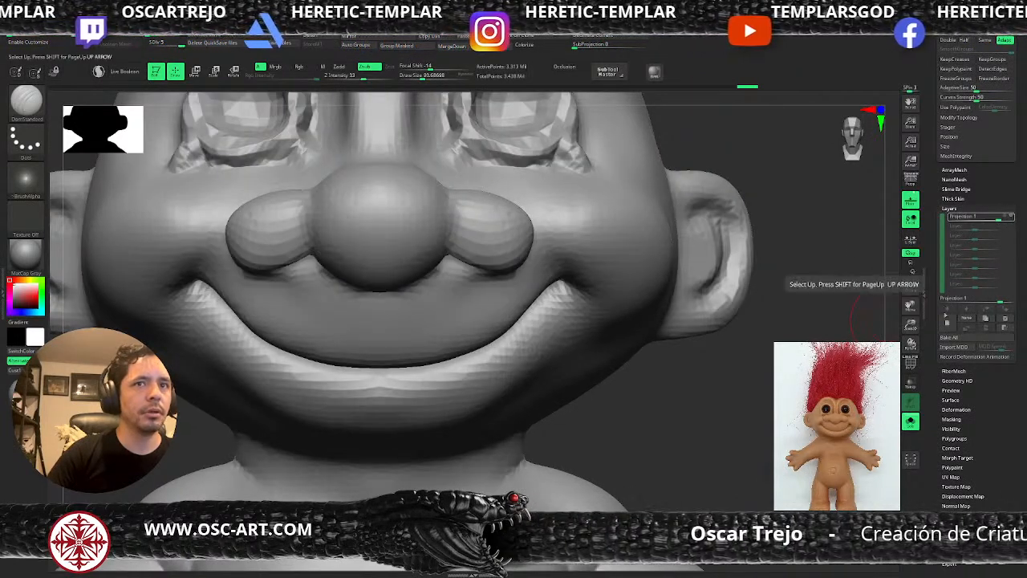
left_click(948, 323)
left_click(965, 318)
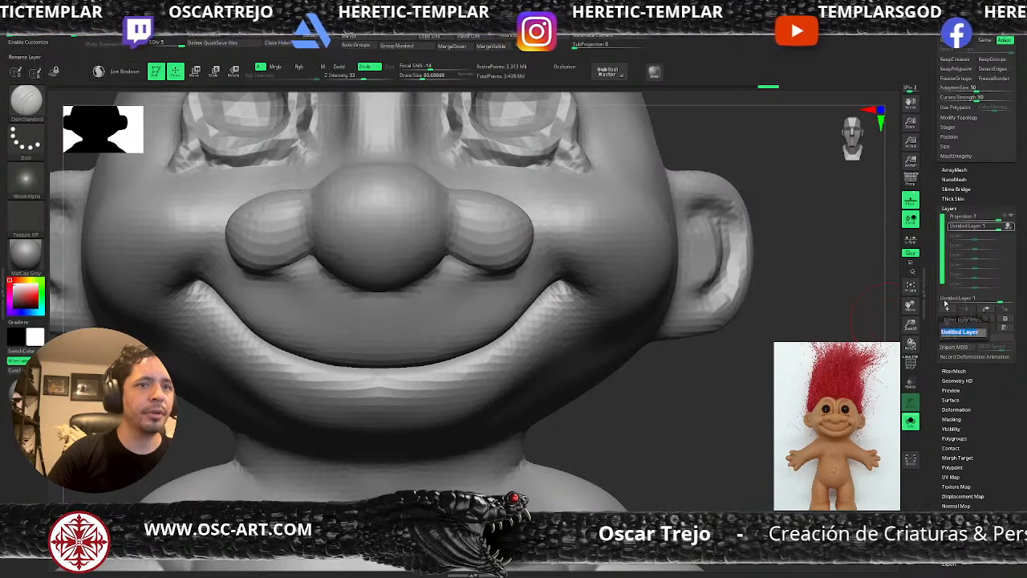
type("sculpt 1")
key("Return")
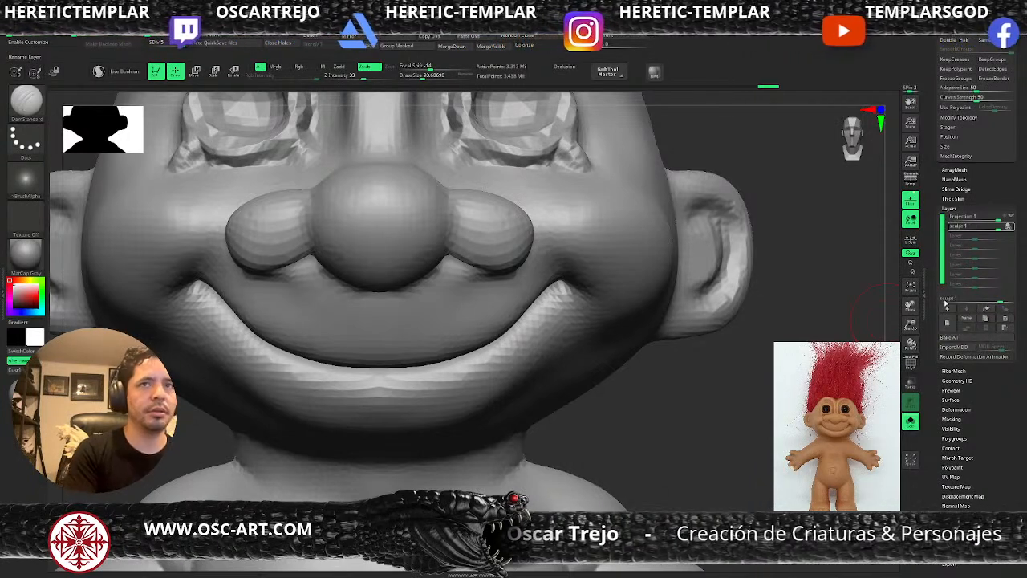
Lower the body to subdivision level 3 and turn off Solo mode to show the eyes and hair
left_click_drag(771, 387, 747, 413, "alt")
key("shift+d")
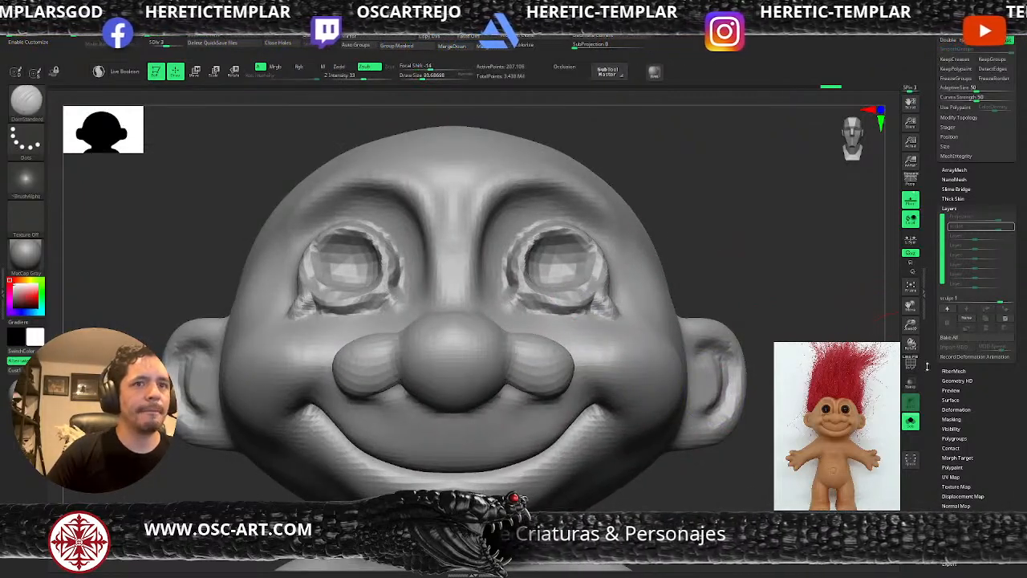
left_click(911, 423)
left_click(911, 423)
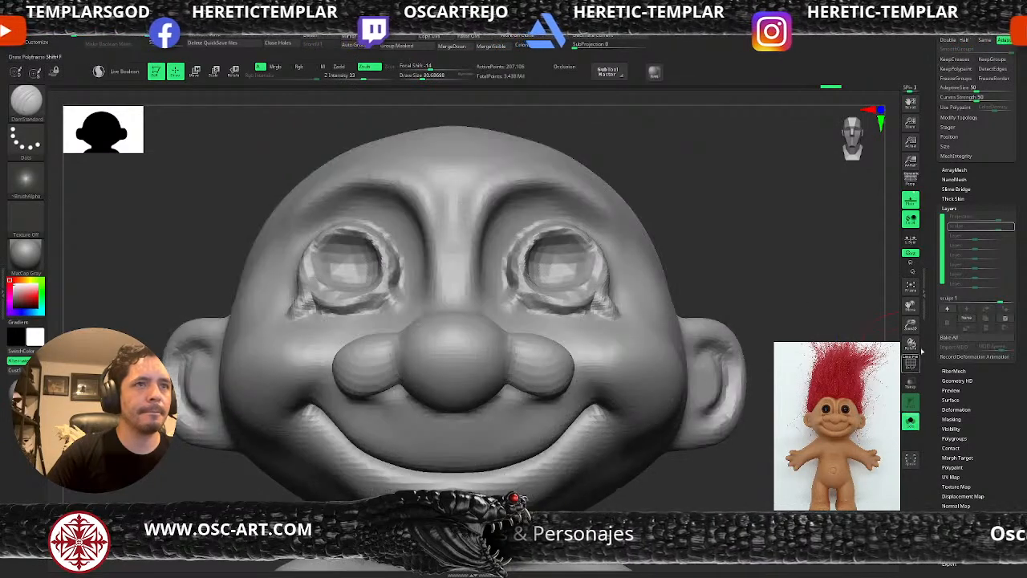
left_click_drag(933, 257, 935, 400)
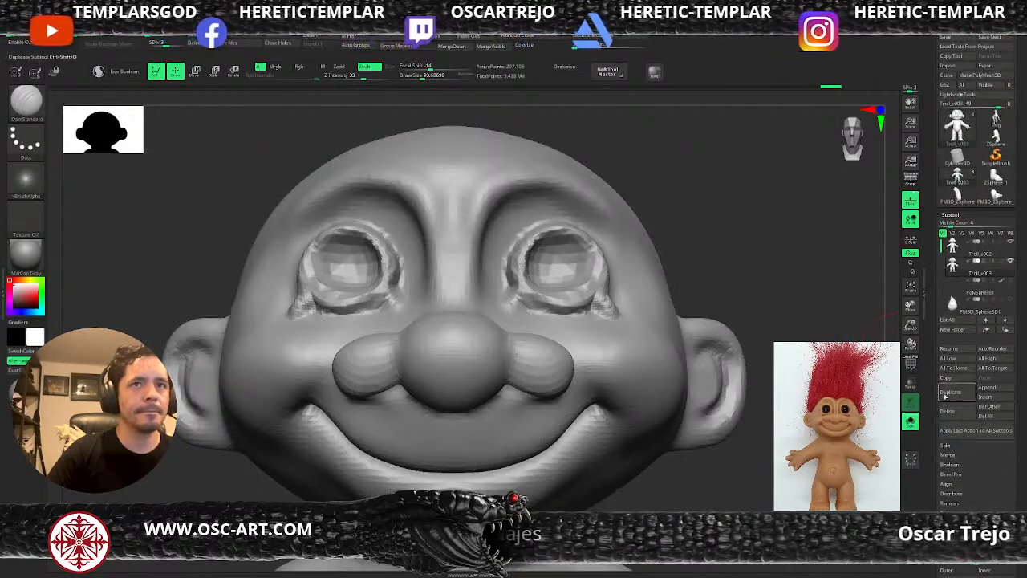
key("shift")
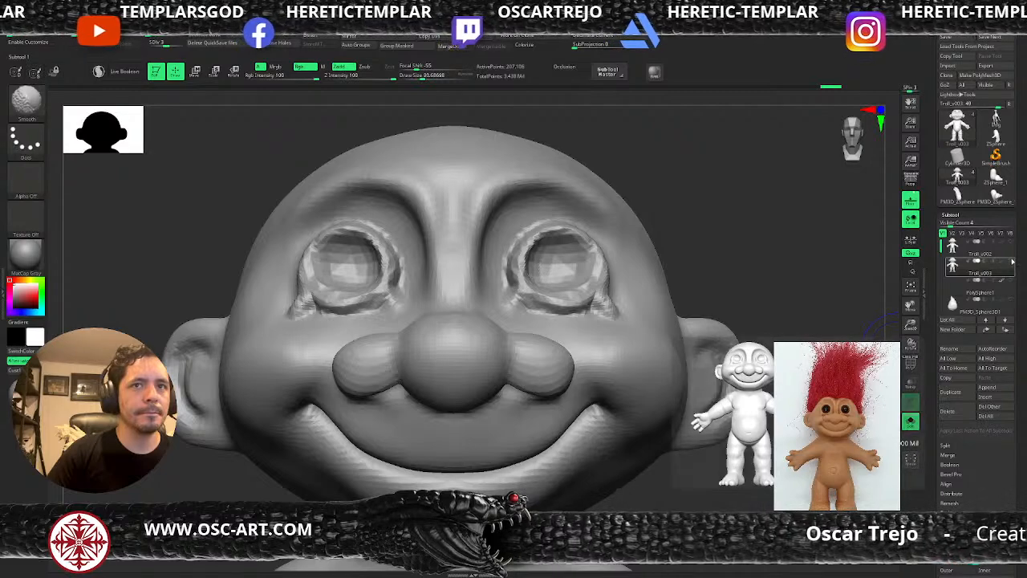
left_click(911, 423)
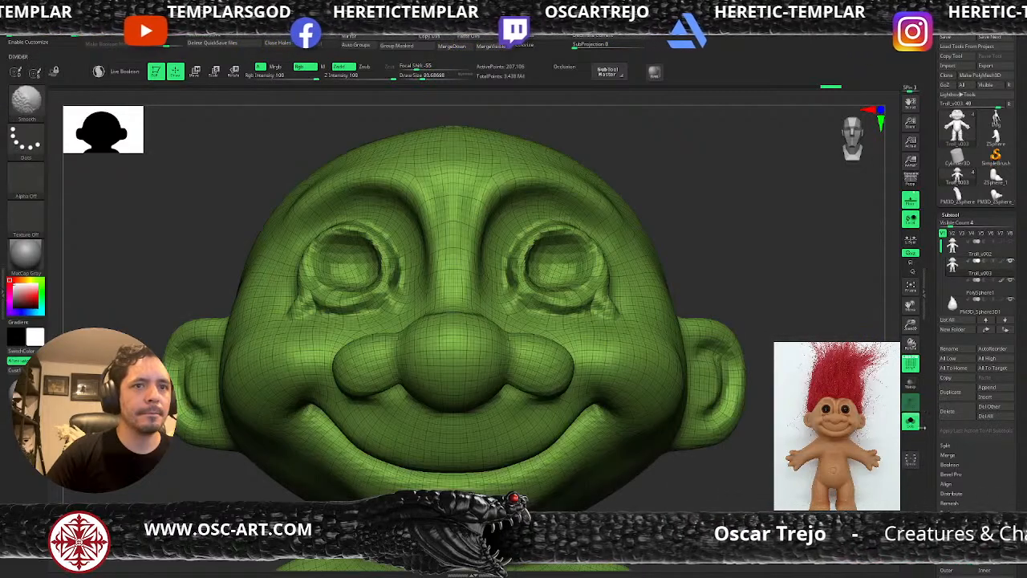
left_click(913, 425)
key("shift+f")
left_click_drag(778, 266, 790, 333, "alt")
Raise the body to subdivision level 4 and smooth the junction between the nose and nostril wing with an enlarged brush
key("s")
left_click_drag(456, 301, 462, 301)
key("shift")
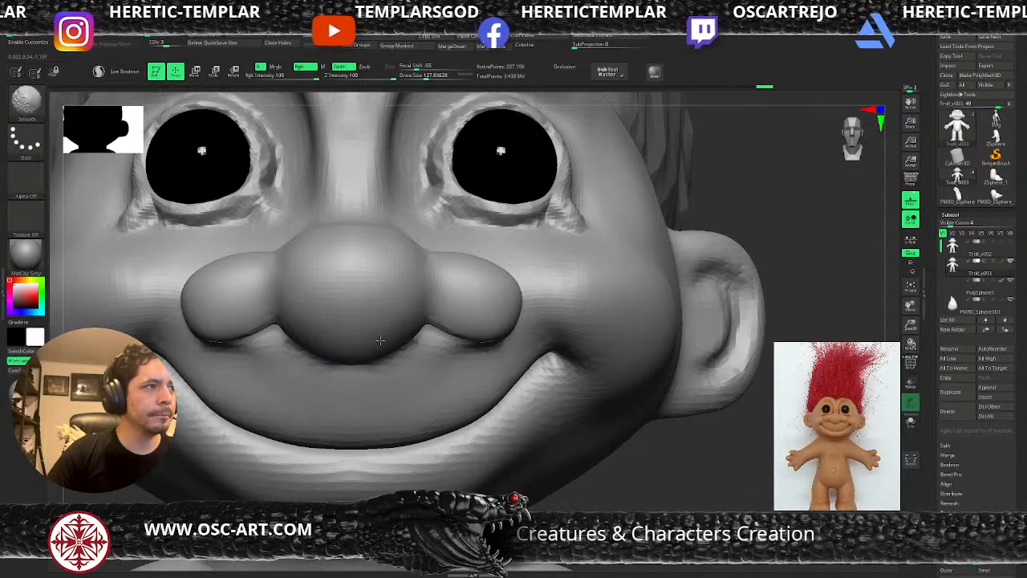
key("b")
key("d")
key("s")
key("ctrl+d")
key("shift")
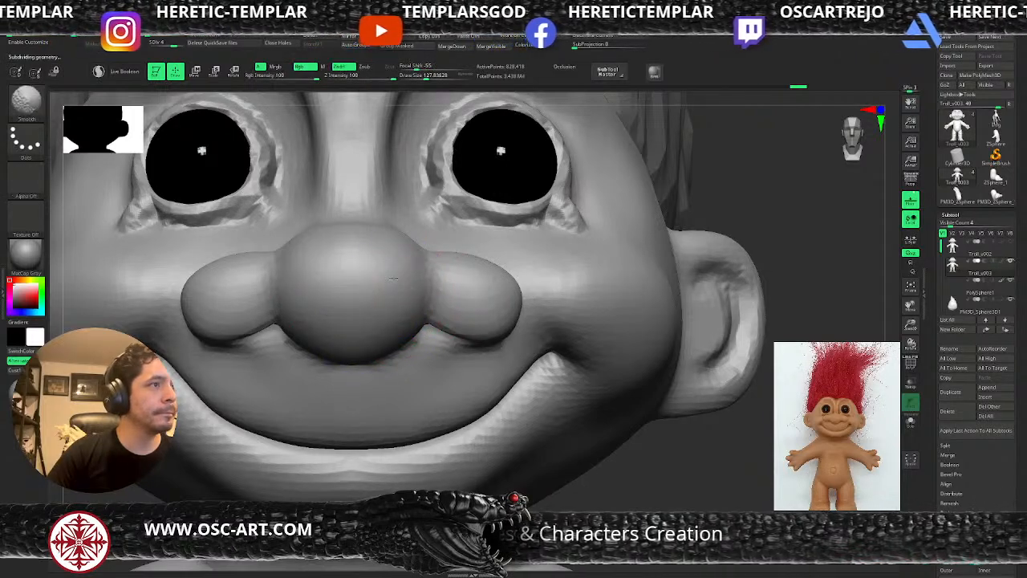
mouse_move(451, 278)
left_mouse_down("shift")
mouse_move(457, 285)
mouse_move(465, 272)
left_mouse_up("shift")
left_click_drag(443, 274, 423, 268, "shift")
left_click_drag(367, 228, 352, 217, "shift")
Review the whole figure, then reduce the brush size and smooth the nostril wing from below
mouse_move(748, 196)
left_mouse_down()
mouse_move(750, 230)
mouse_move(778, 232)
left_mouse_up()
key("f")
left_click_drag(707, 235, 610, 386)
left_click_drag(753, 406, 715, 289)
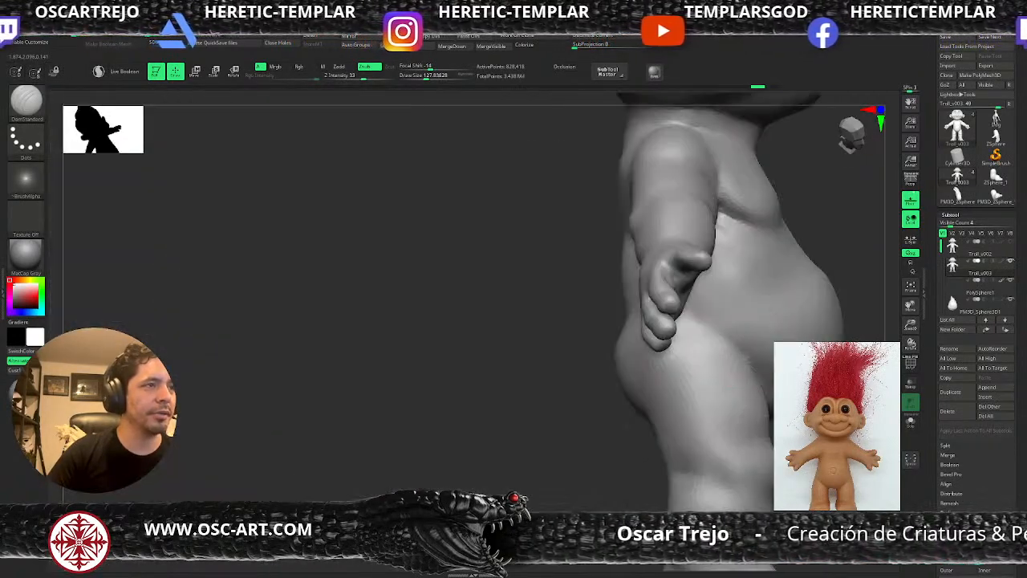
left_click_drag(590, 318, 495, 326)
left_click_drag(633, 186, 715, 359, "alt")
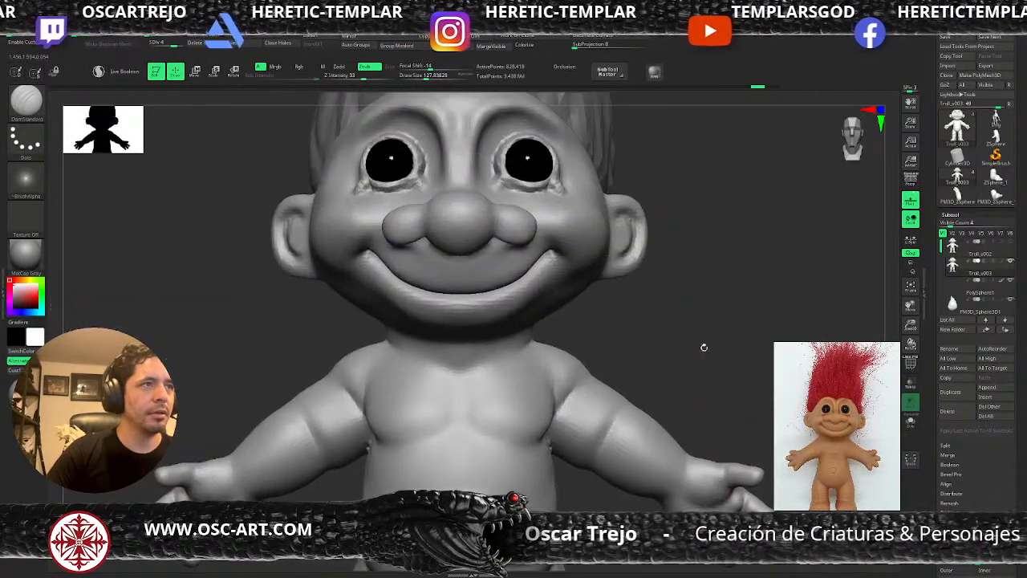
left_click_drag(712, 260, 747, 335, "alt")
key("s")
left_click_drag(497, 349, 488, 348)
mouse_move(717, 446)
left_mouse_down()
mouse_move(719, 321)
mouse_move(797, 290)
mouse_move(795, 259)
left_mouse_up()
left_click_drag(483, 252, 467, 251, "shift")
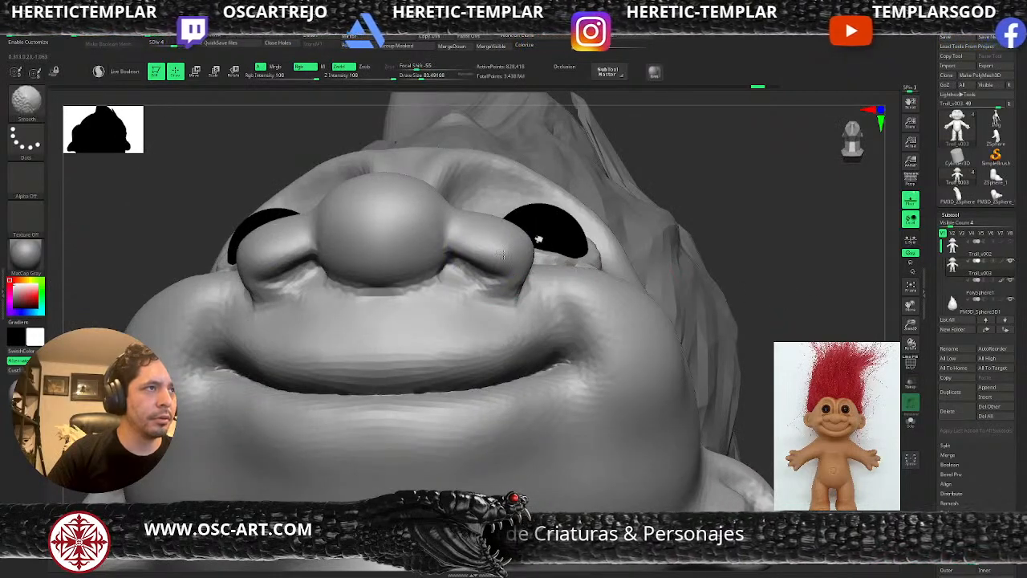
At subdivision level 2, adjust the nostril wings with the Move brush and carve the nostril openings with the ClayBuildup brush
mouse_move(752, 264)
left_mouse_down()
mouse_move(618, 254)
mouse_move(603, 234)
left_mouse_up()
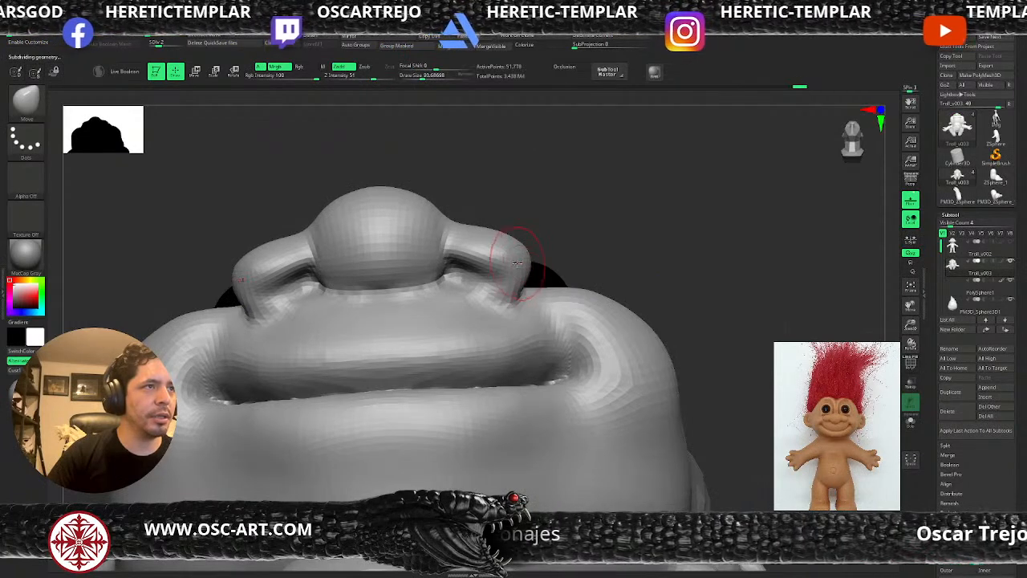
left_click_drag(590, 230, 604, 230)
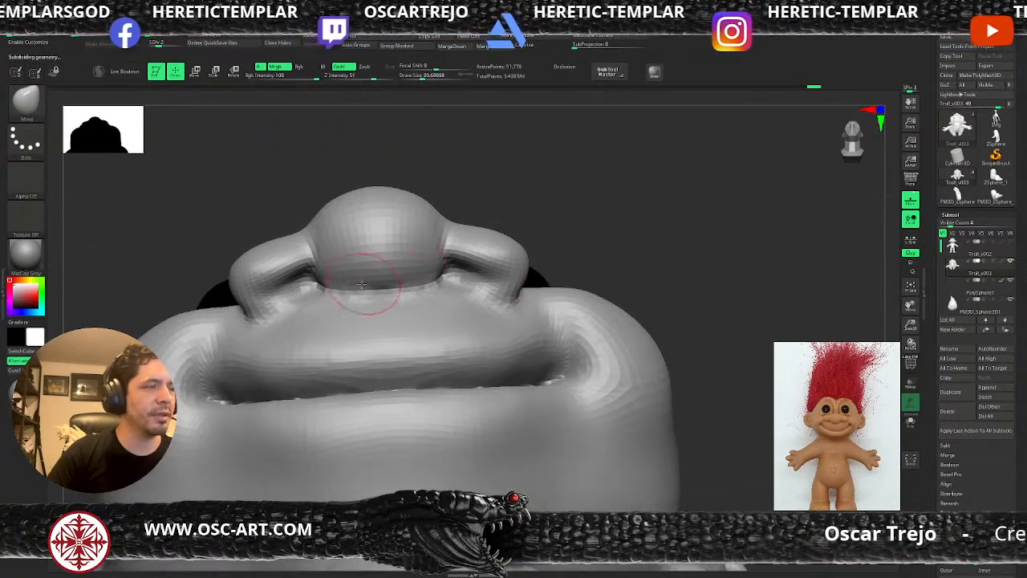
key("b")
key("c")
key("b")
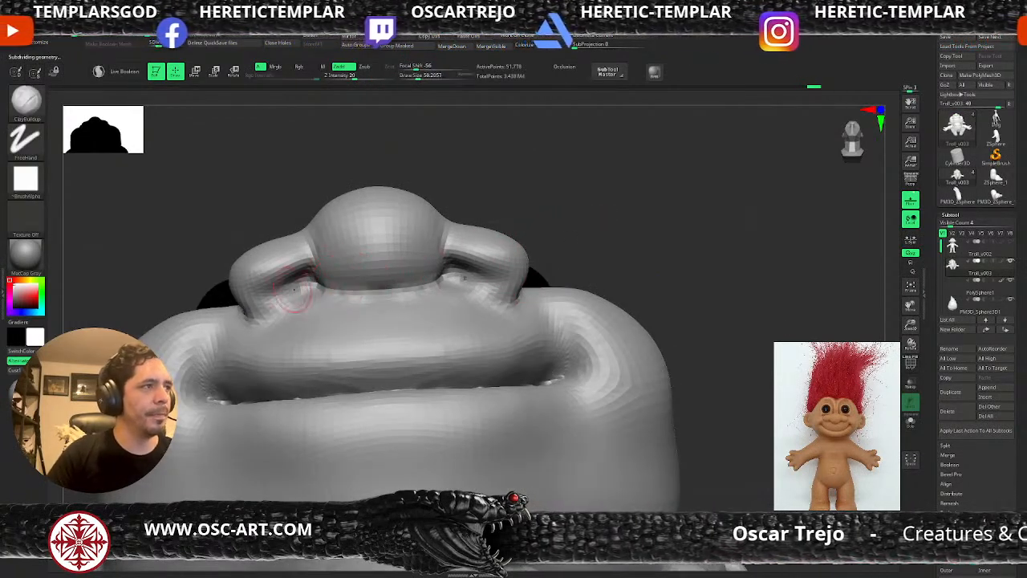
mouse_move(293, 290)
left_mouse_down()
mouse_move(311, 283)
mouse_move(290, 281)
mouse_move(291, 293)
mouse_move(300, 285)
mouse_move(310, 294)
mouse_move(282, 302)
mouse_move(252, 291)
mouse_move(240, 258)
mouse_move(271, 261)
left_mouse_up()
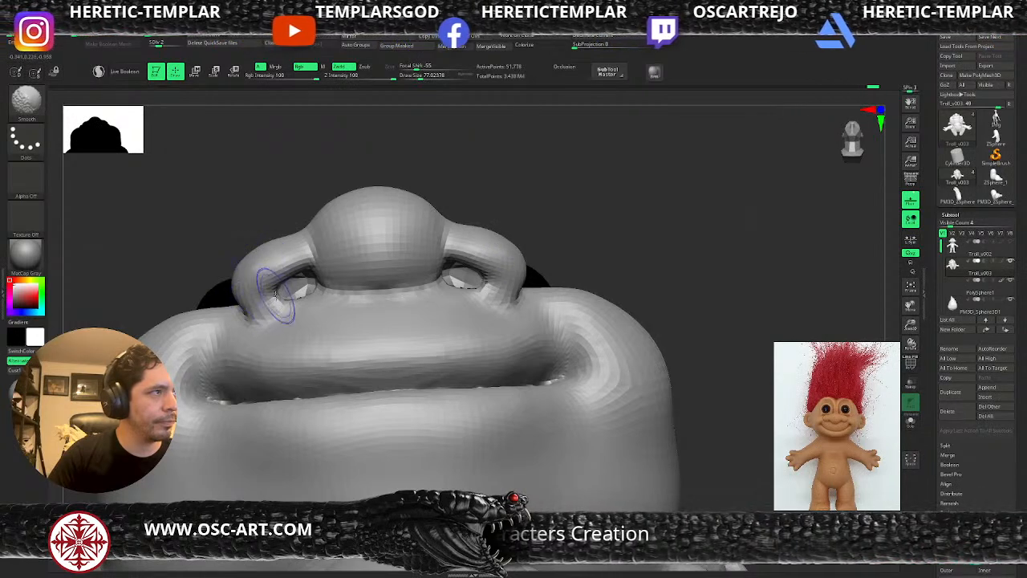
Smooth the nostril opening from below and carve the crease beneath the nostril wing with the Slash3 brush
left_click_drag(260, 315, 278, 308)
mouse_move(269, 313)
left_mouse_down()
mouse_move(286, 301)
mouse_move(254, 327)
mouse_move(294, 312)
mouse_move(247, 322)
mouse_move(257, 324)
left_mouse_up()
key("b")
key("s")
key("l")
left_click_drag(627, 264, 332, 328)
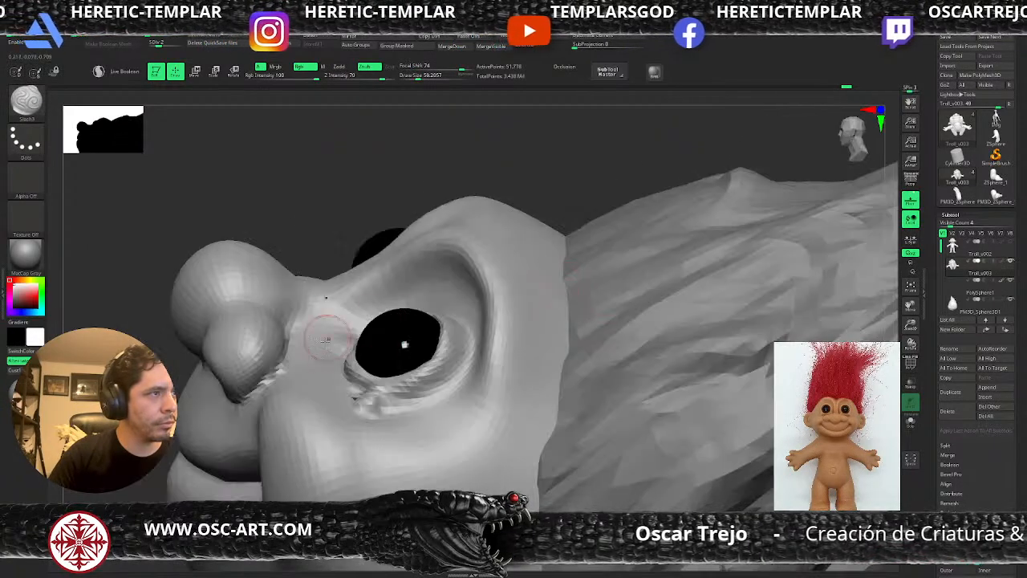
left_click_drag(637, 156, 605, 195, "alt")
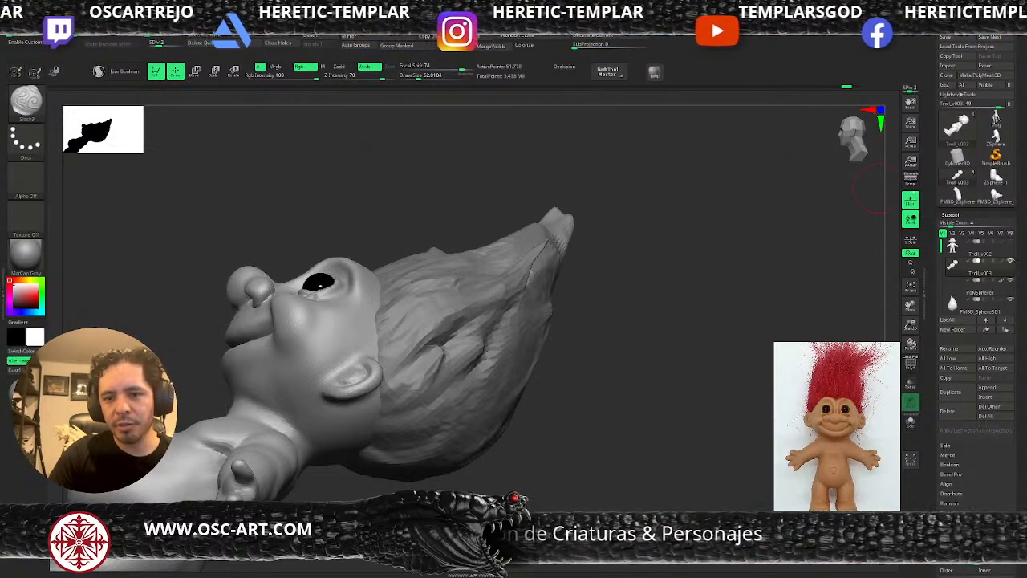
left_click_drag(475, 188, 473, 359)
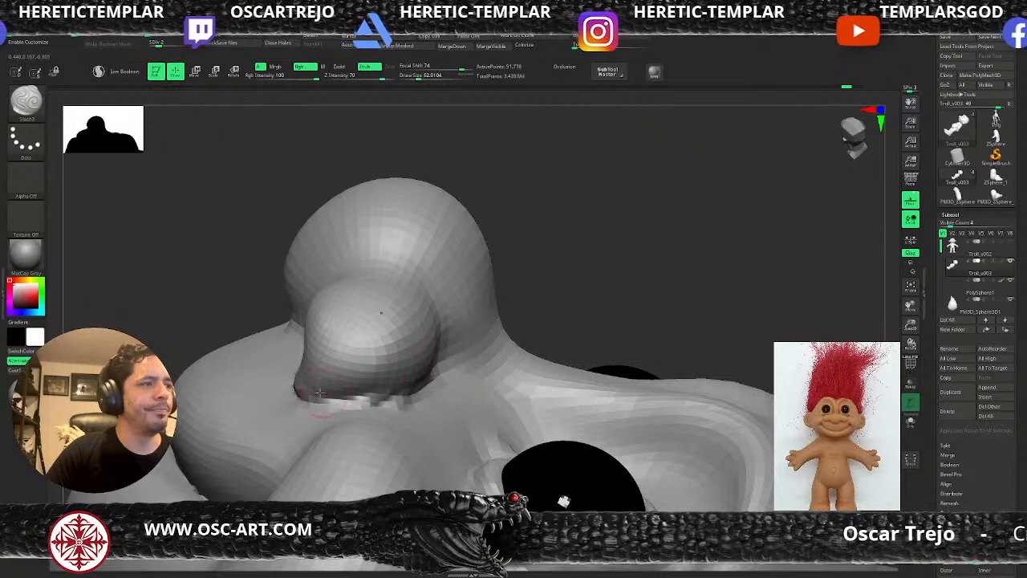
mouse_move(365, 404)
left_mouse_down()
mouse_move(418, 396)
mouse_move(362, 396)
left_mouse_up()
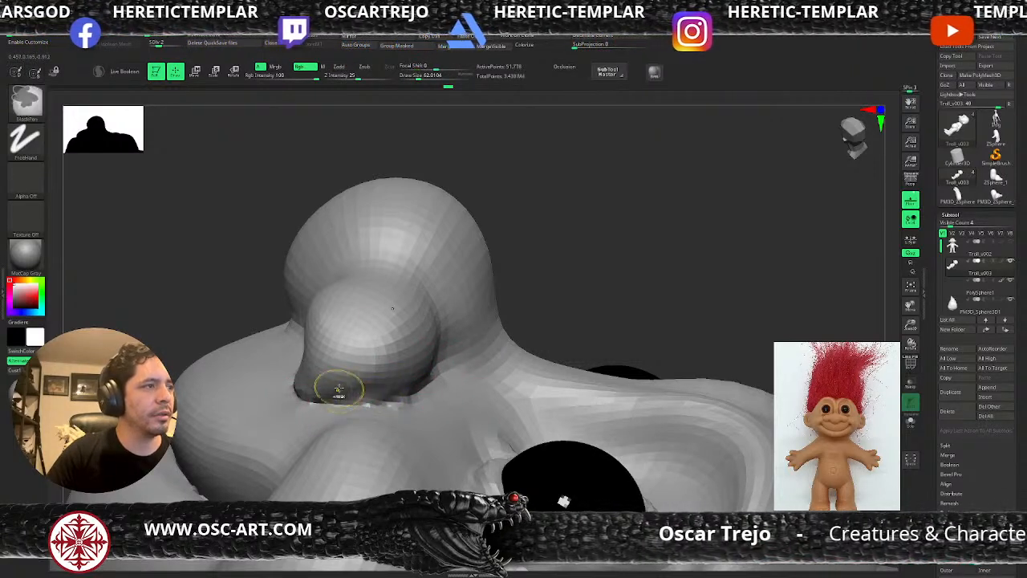
key("ctrl+z")
Raise the body to subdivision level 3 and smooth the crease beneath the nostril wing with an enlarged brush
key("b")
key("c")
key("l")
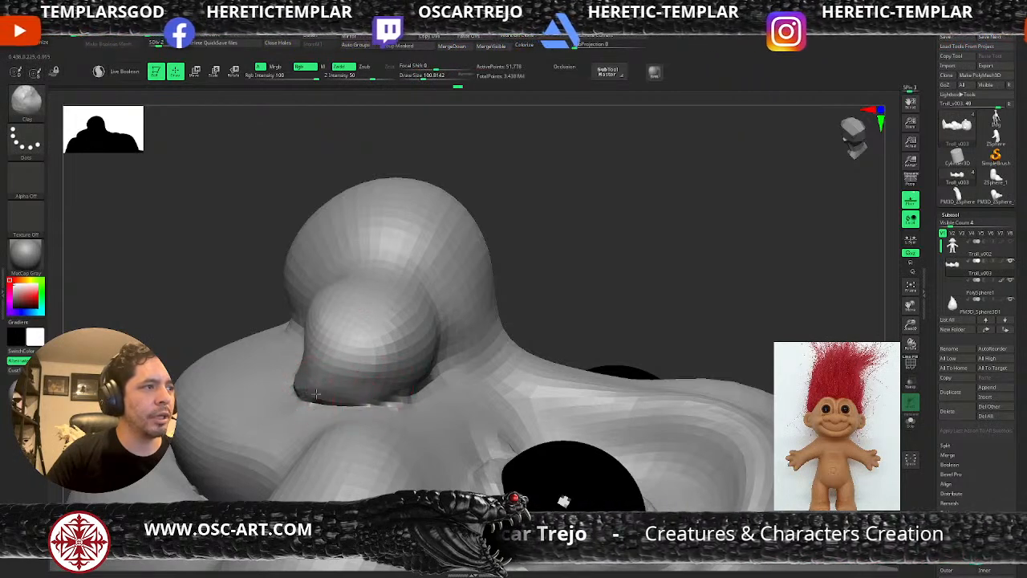
key("ctrl+d")
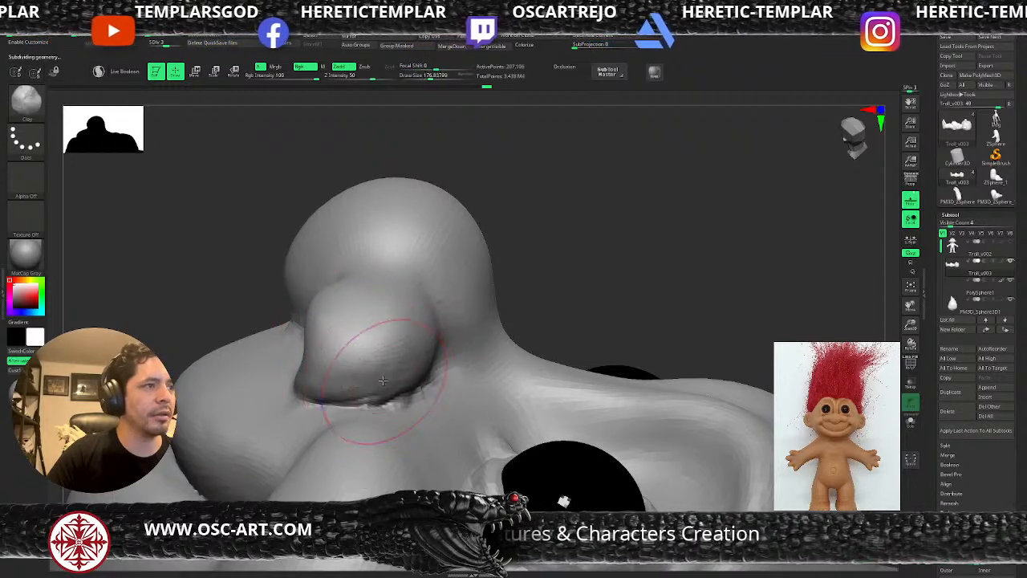
left_click_drag(394, 365, 334, 369, "shift")
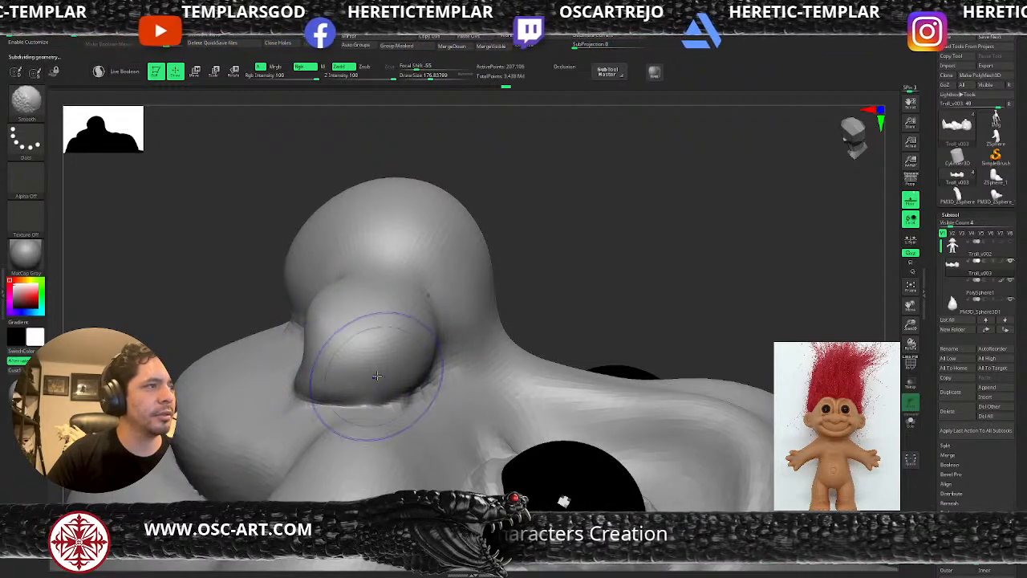
left_click_drag(585, 305, 521, 308)
Carve a cleaner crease between the nostril wing and cheek with a smaller DamStandard brush, smoothing its rough spots
key("b")
key("d")
key("s")
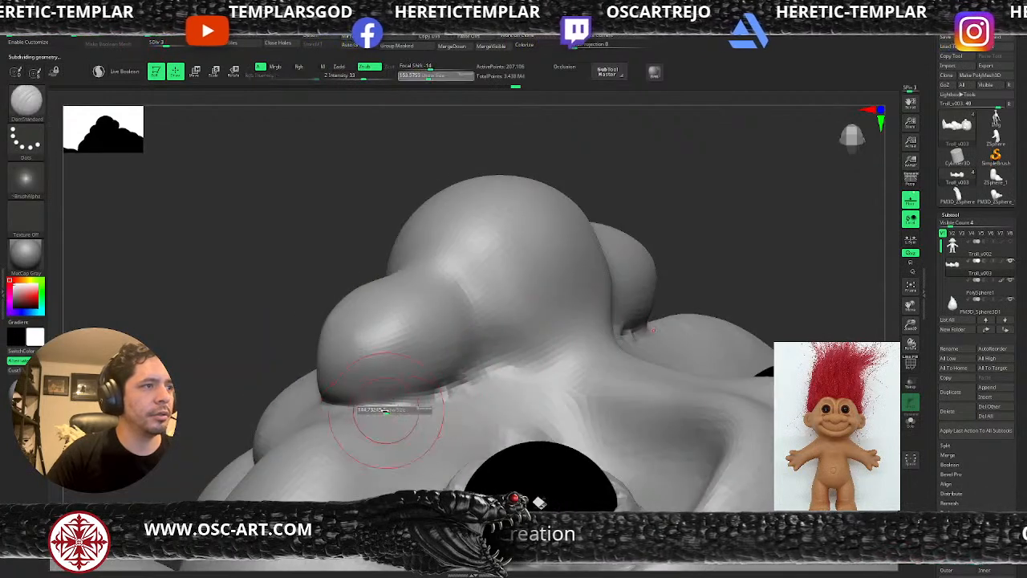
mouse_move(416, 397)
left_mouse_down()
mouse_move(347, 402)
mouse_move(469, 377)
mouse_move(401, 400)
left_mouse_up()
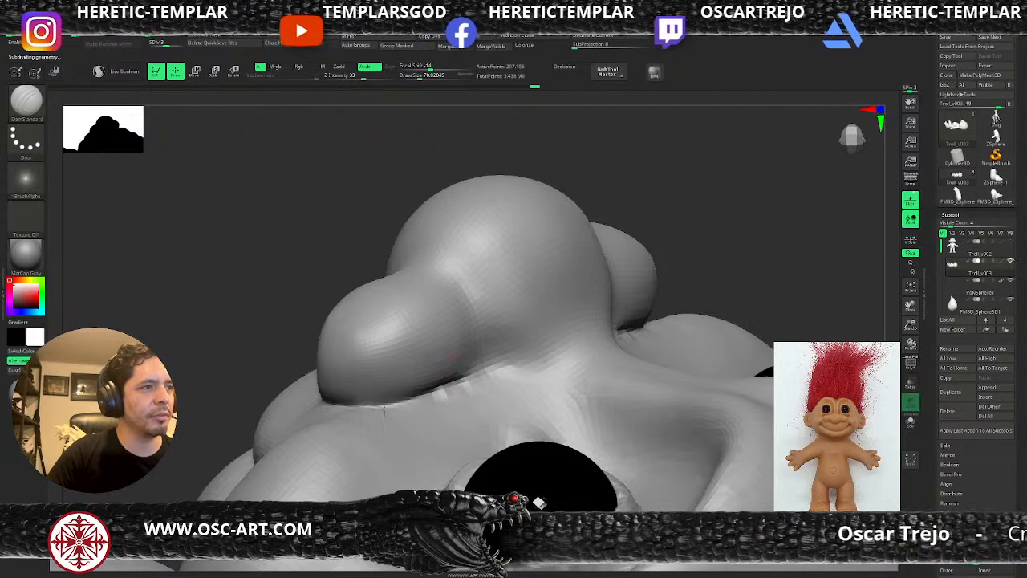
mouse_move(457, 382)
left_mouse_down("shift")
mouse_move(357, 405)
mouse_move(429, 387)
left_mouse_up("shift")
mouse_move(337, 405)
left_mouse_down()
mouse_move(486, 371)
mouse_move(470, 379)
left_mouse_up()
Raise the body to subdivision level 4 and smooth along the crease between the nostril wing and cheek
key("s")
left_click_drag(437, 346, 435, 346)
key("d")
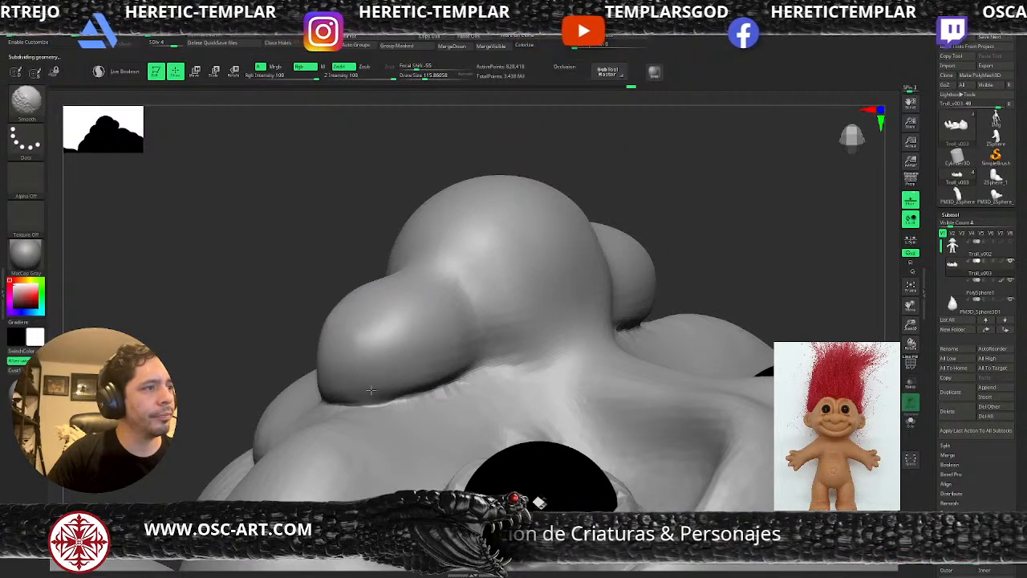
left_click_drag(386, 394, 489, 369, "shift")
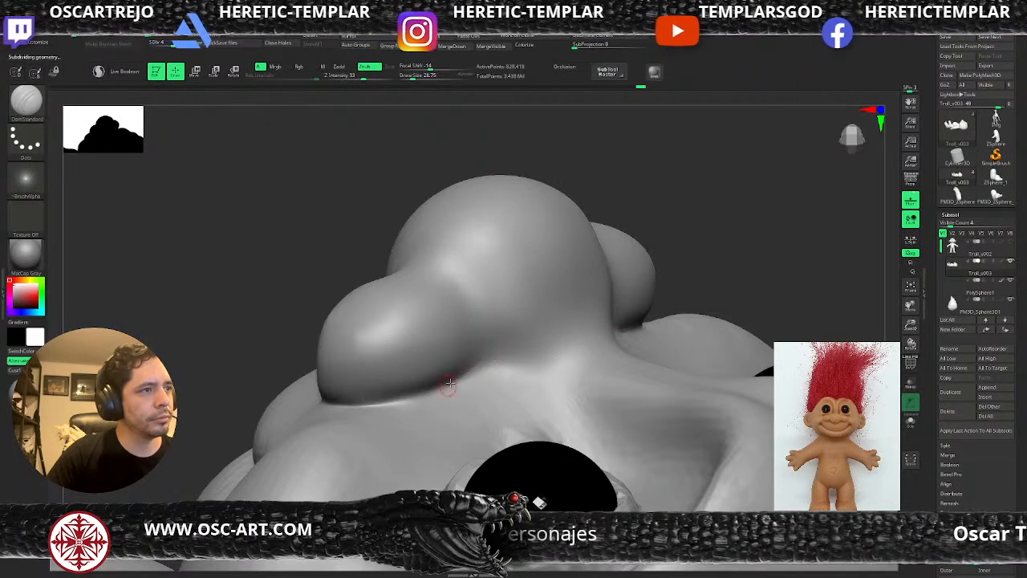
Try to deepen the crease beneath the nostril wing with fine DamStandard strokes
mouse_move(475, 372)
left_mouse_down()
mouse_move(415, 397)
mouse_move(325, 401)
mouse_move(299, 382)
left_mouse_up()
left_click_drag(252, 345, 296, 355)
left_click_drag(370, 405, 440, 394)
key("ctrl+z")
left_click_drag(378, 407, 449, 391)
key("ctrl+z")
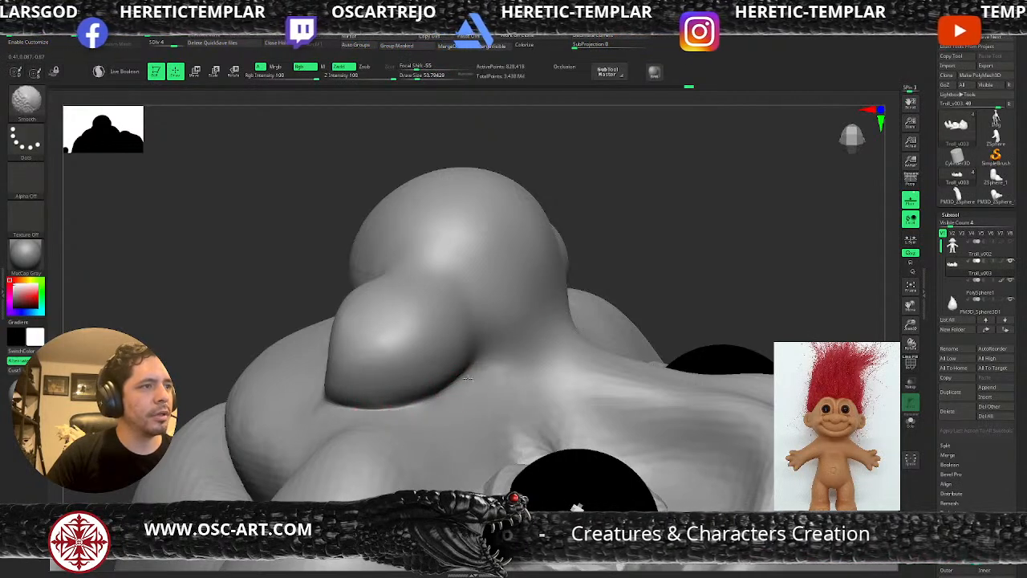
Smooth the outer corner of the nostril wing where it meets the upper lip
mouse_move(651, 300)
left_mouse_down()
mouse_move(667, 262)
mouse_move(610, 284)
mouse_move(649, 281)
mouse_move(574, 269)
left_mouse_up()
left_click_drag(337, 372, 339, 394, "shift")
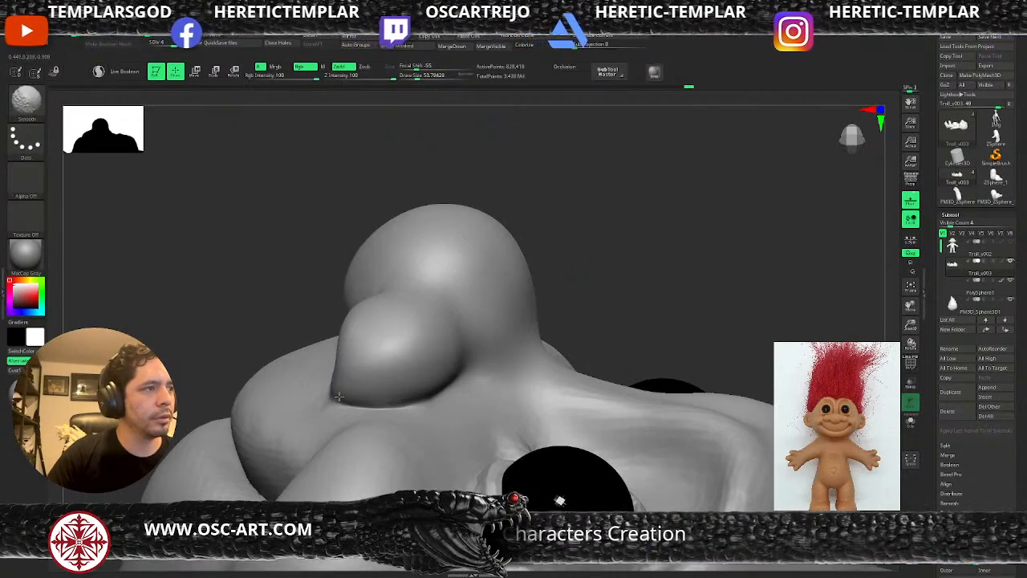
mouse_move(273, 343)
left_mouse_down()
mouse_move(455, 317)
mouse_move(467, 287)
left_mouse_up()
left_click_drag(269, 360, 279, 363)
left_click_drag(424, 334, 419, 377)
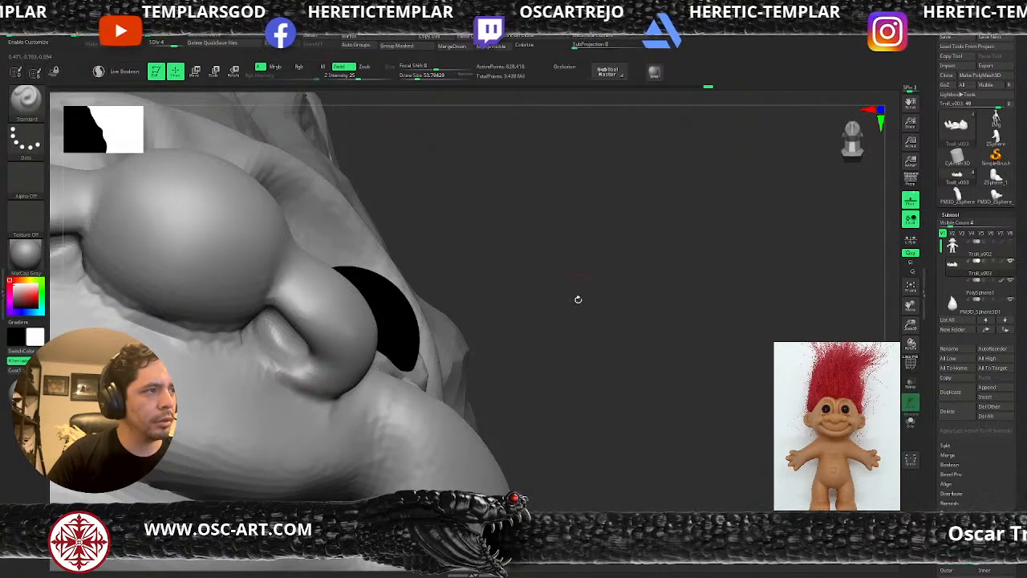
At subdivision level 3, build up the lower rim of the nostril opening with the ClayBuildup brush
left_click_drag(574, 296, 473, 300)
key("b")
key("c")
key("b")
key("shift+d")
key("s")
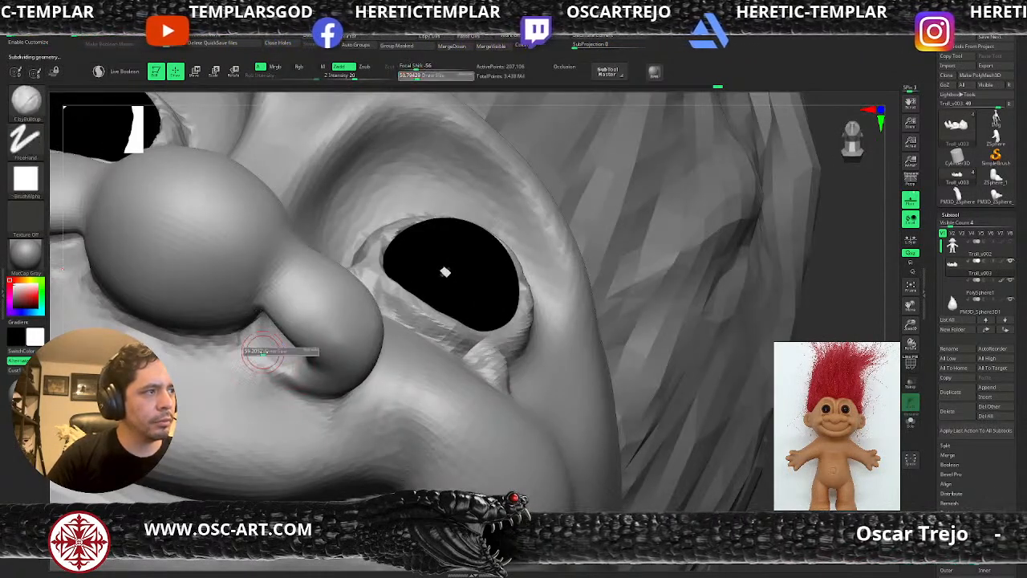
left_click(256, 351)
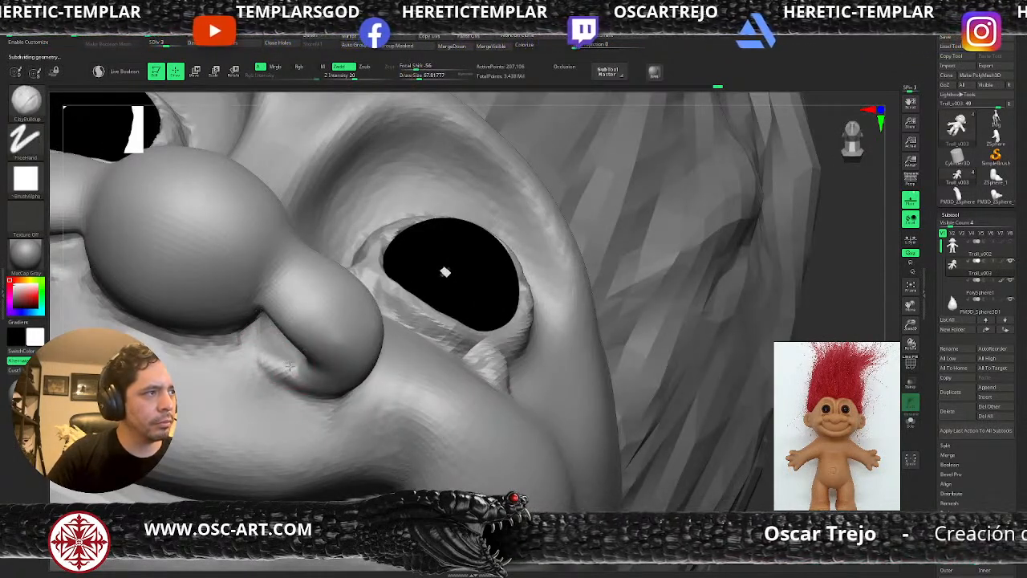
Define the edge beneath the nostril's lower rim with the DamStandard brush and raise the body to subdivision level 4
key("b")
key("d")
key("s")
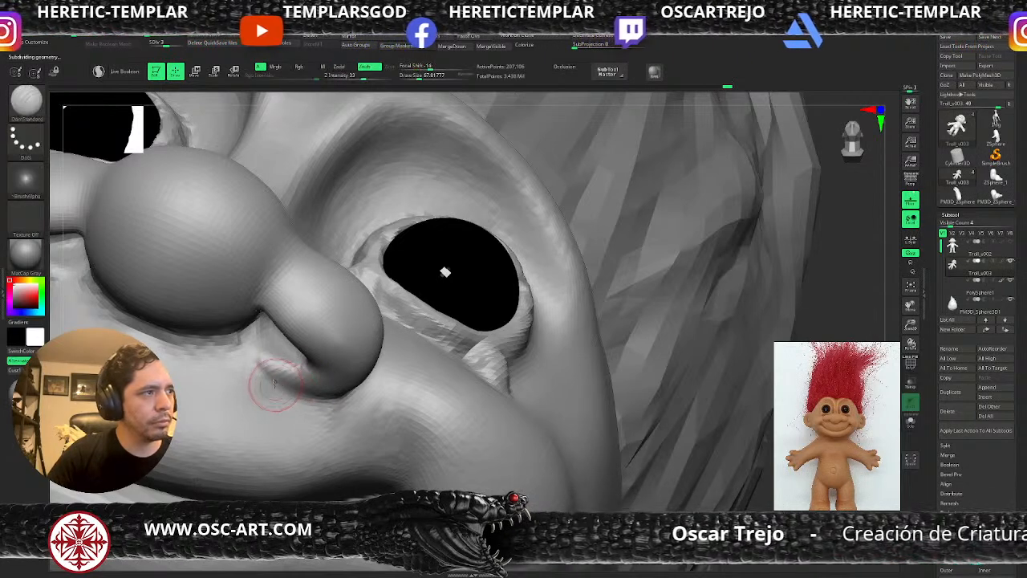
left_click_drag(269, 379, 350, 400)
left_click_drag(262, 375, 336, 401)
mouse_move(250, 353)
left_mouse_down()
mouse_move(287, 390)
mouse_move(261, 375)
left_mouse_up()
key("d")
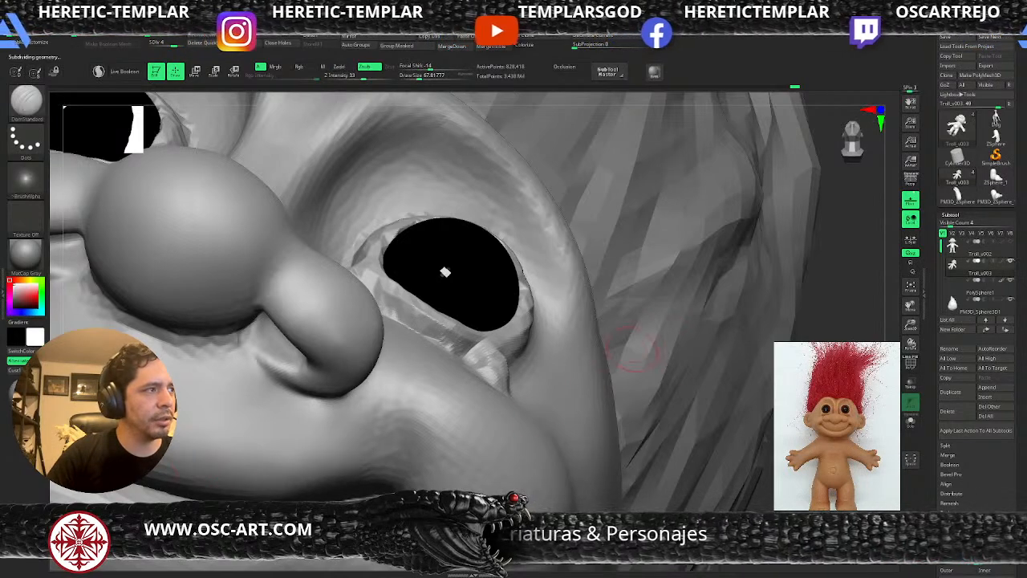
left_click_drag(839, 265, 441, 363, "alt")
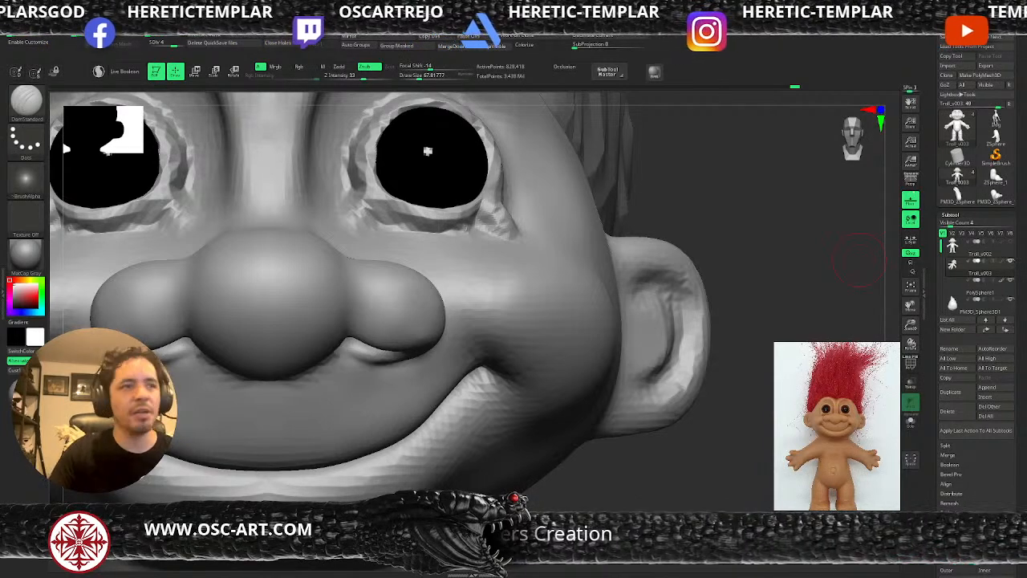
Adjust the underside of the nostril wing with the Move brush at subdivision level 1 and return to level 3
key("shift+d")
key("shift+d")
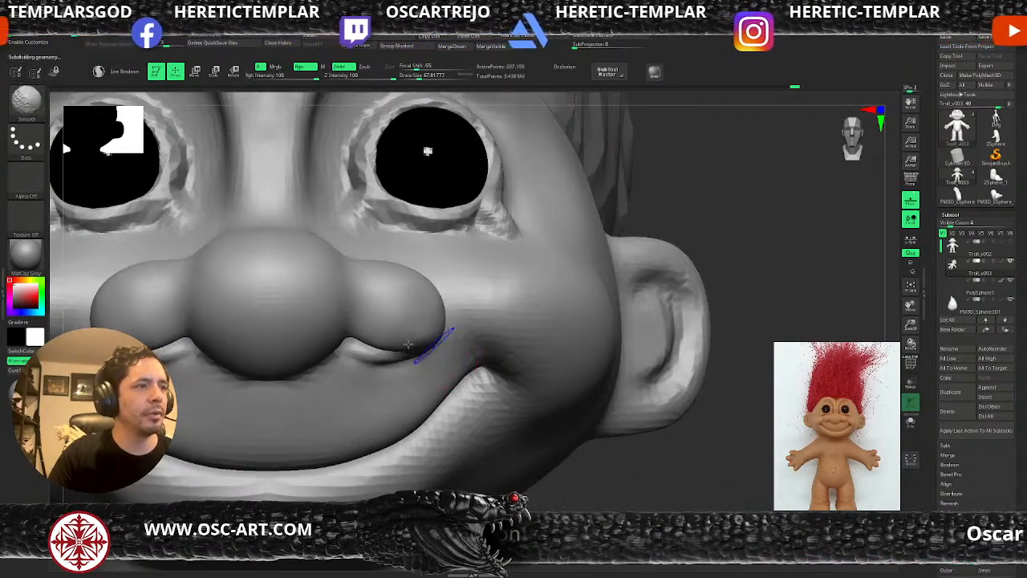
key("b")
key("m")
key("v")
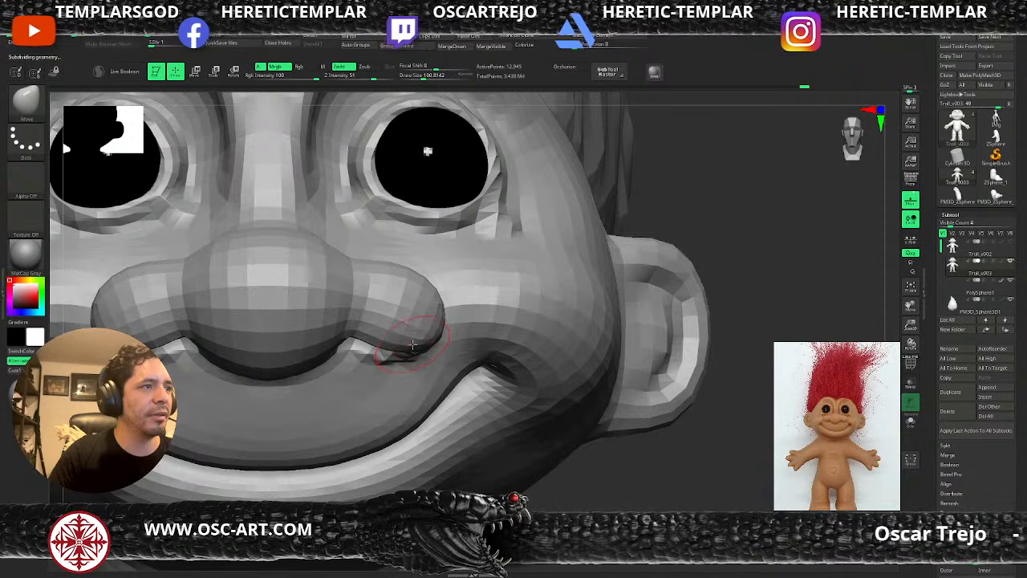
key("d")
key("d")
key("s")
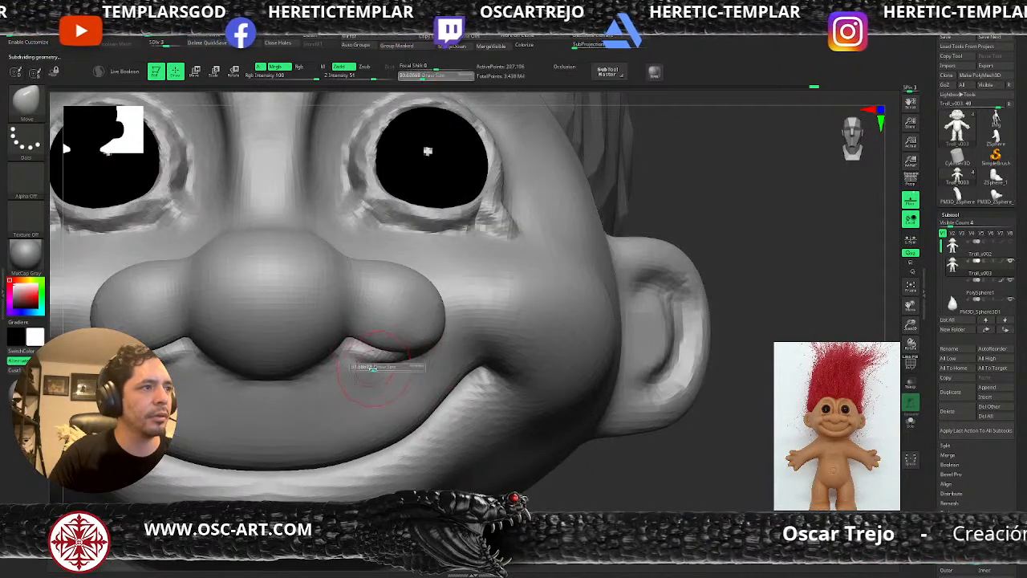
Smooth the nostril's lower rim, raise the body to subdivision level 4, and smooth the skin beneath the nose tip
key("b")
key("d")
key("s")
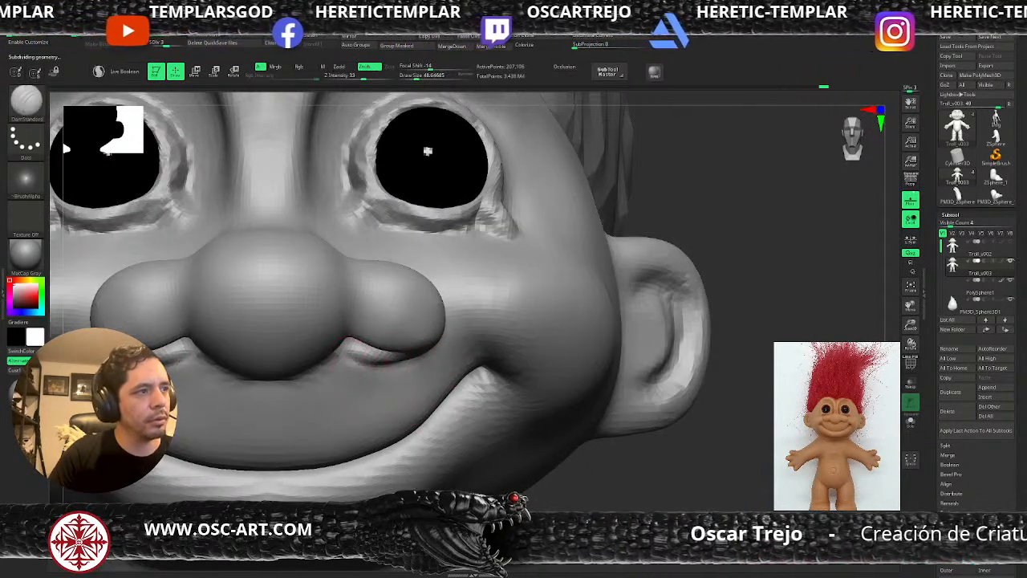
mouse_move(391, 365)
left_mouse_down("shift")
mouse_move(363, 355)
mouse_move(395, 353)
mouse_move(347, 352)
left_mouse_up("shift")
key("d")
right_click_drag(389, 337, 419, 390)
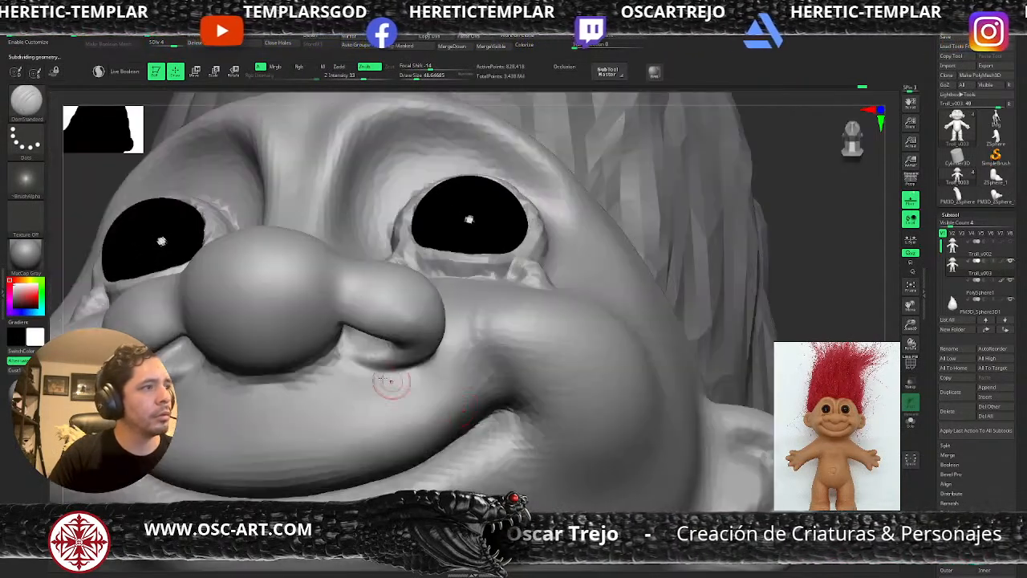
left_click_drag(335, 369, 310, 368, "shift")
mouse_move(242, 378)
left_mouse_down("shift")
mouse_move(330, 340)
mouse_move(317, 334)
left_mouse_up("shift")
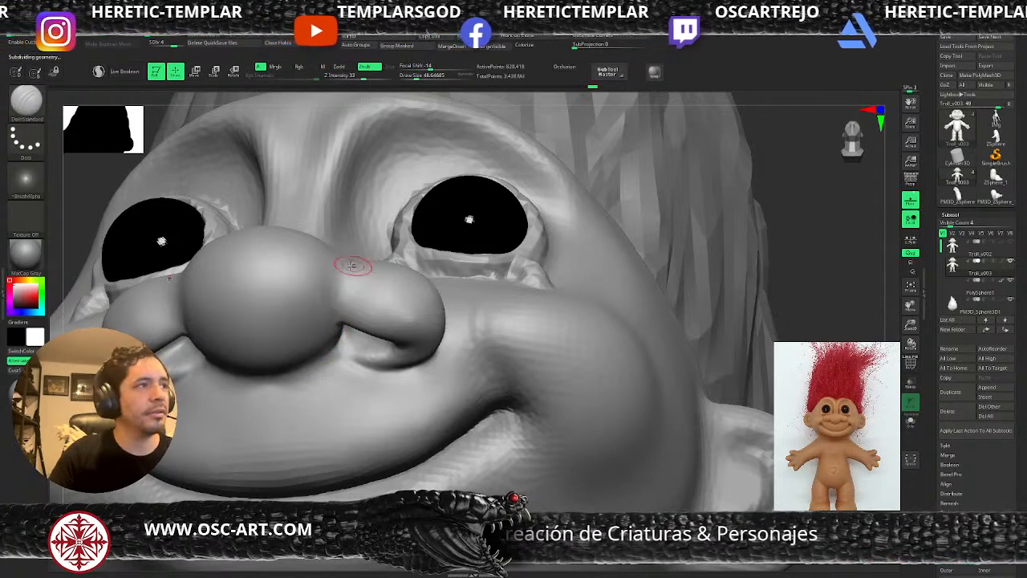
Refine the junction between the nose tip and nostril wing, and smooth the nostril's lower rim after choosing the Clay brush
mouse_move(334, 298)
left_mouse_down()
mouse_move(343, 288)
mouse_move(321, 346)
mouse_move(367, 345)
mouse_move(391, 358)
left_mouse_up()
key("b")
key("s")
key("t")
key("b")
key("c")
key("l")
key("f")
left_click_drag(606, 317, 670, 278)
mouse_move(670, 241)
left_mouse_down("alt")
mouse_move(618, 334)
mouse_move(611, 405)
left_mouse_up("alt")
mouse_move(387, 368)
left_mouse_down("shift")
mouse_move(369, 373)
mouse_move(428, 373)
left_mouse_up("shift")
left_click_drag(695, 371, 682, 309, "alt")
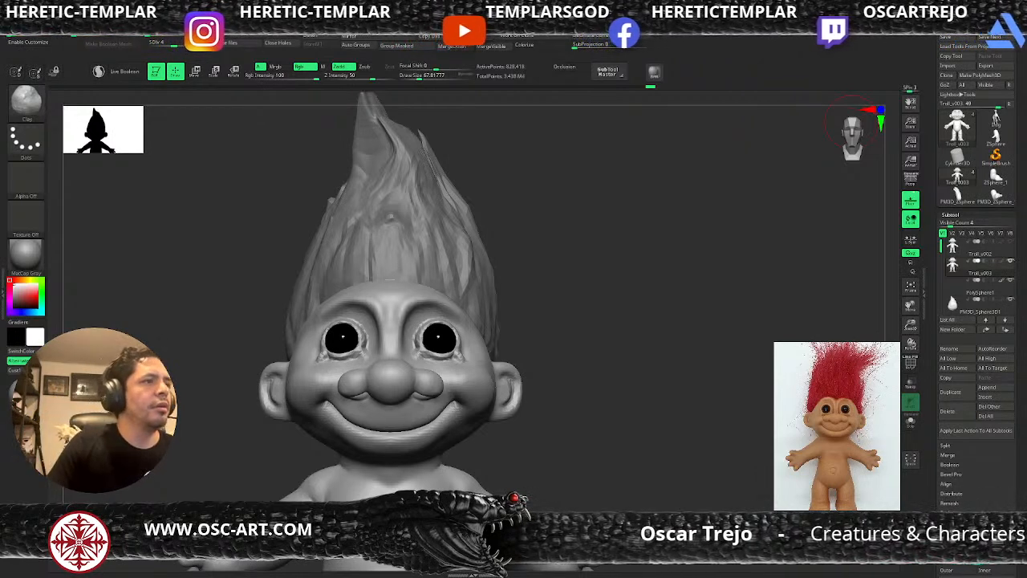
Smooth the nostril wing's surface and sharpen its junction with the nose tip using a smaller DamStandard brush
left_click_drag(566, 252, 578, 328)
left_click_drag(302, 267, 263, 274, "shift")
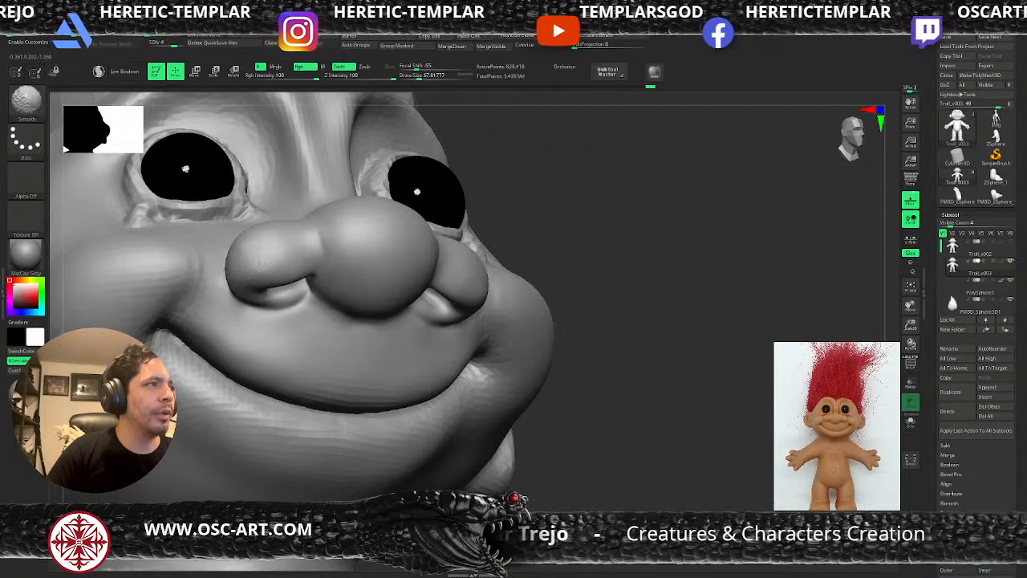
key("s")
left_click_drag(310, 305, 300, 307)
key("b")
key("d")
key("s")
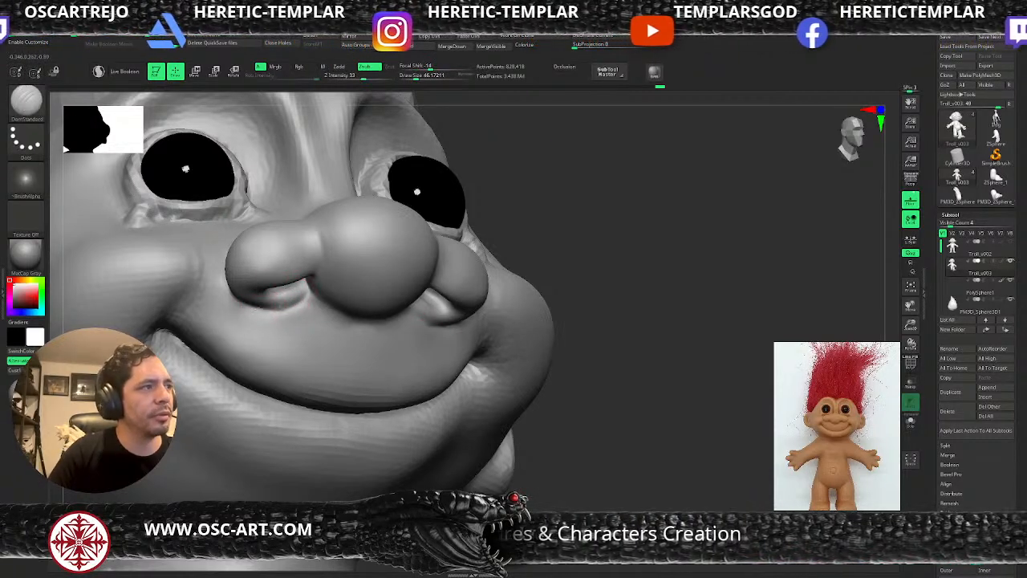
left_click_drag(310, 298, 305, 281, "shift")
Carve the crease along the underside of the nose tip with the DamStandard brush
left_click_drag(654, 311, 614, 233)
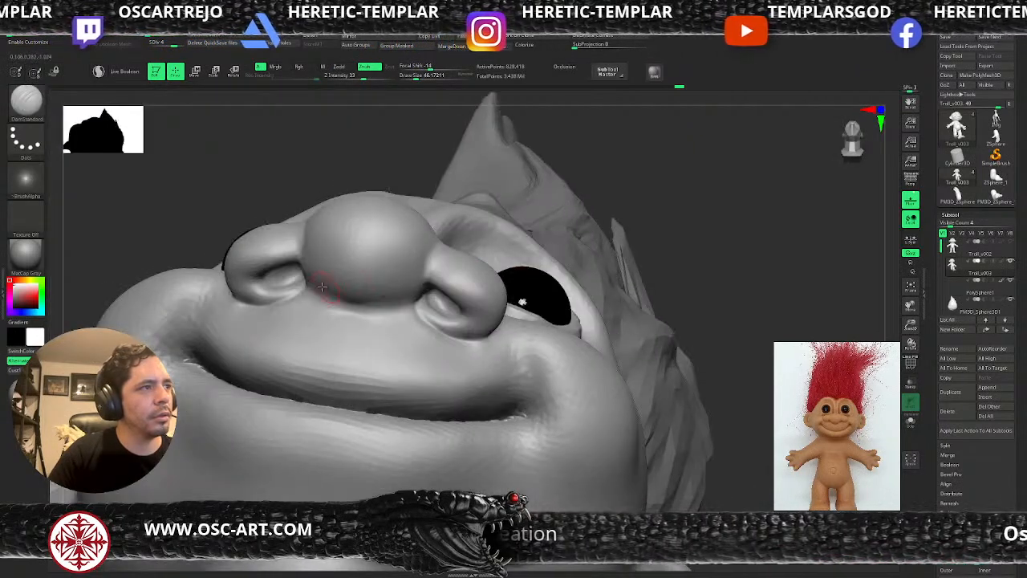
mouse_move(318, 293)
left_mouse_down()
mouse_move(310, 285)
mouse_move(388, 306)
left_mouse_up()
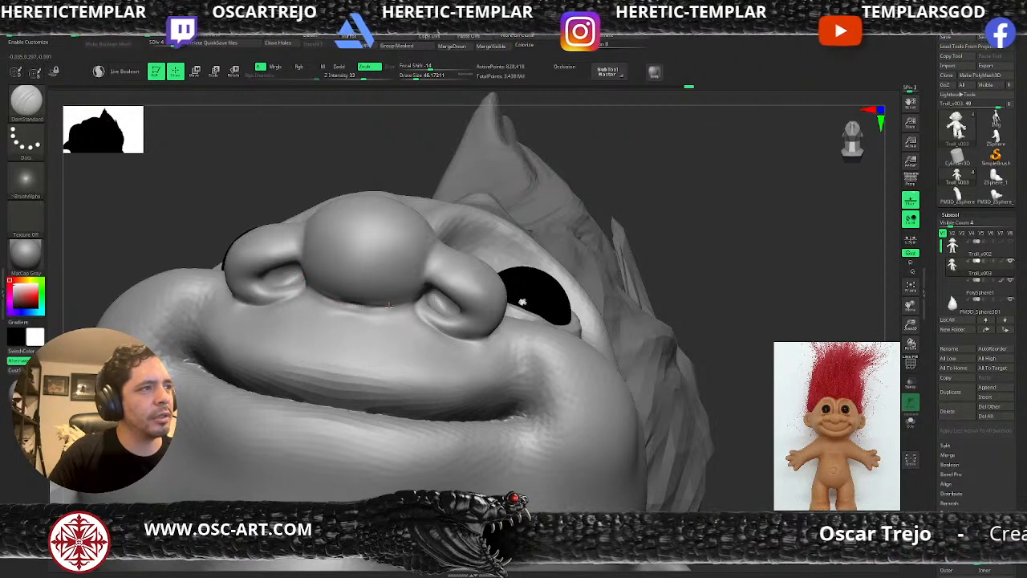
key("shift")
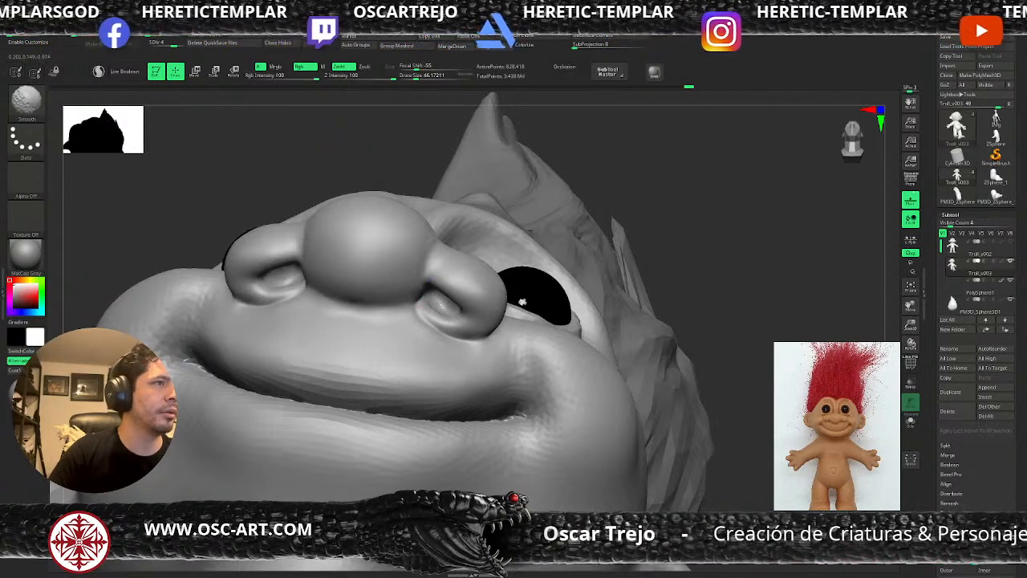
Isolate the polygons around the nose in Solo mode, hiding the rest of the head and the geometry behind it
left_click_drag(731, 240, 681, 269, "alt")
left_click_drag(340, 266, 473, 322, "ctrl+shift")
left_click_drag(535, 328, 393, 360)
left_click(907, 425)
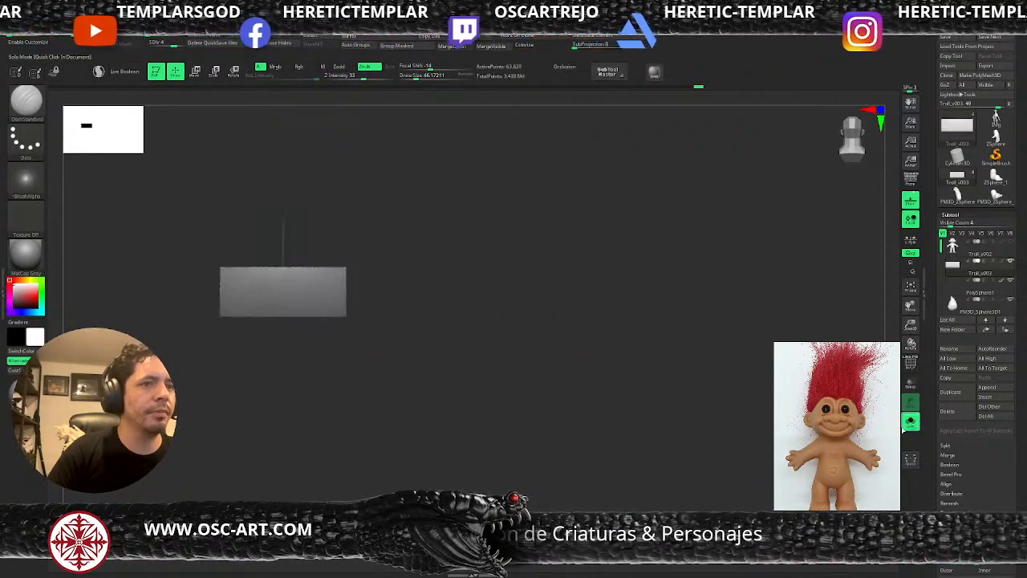
left_click_drag(588, 398, 550, 401, "shift")
left_click_drag(442, 228, 549, 354, "ctrl+alt+shift")
Enable double-sided display for the body and lower it to subdivision level 2, viewing the nose interior from behind
left_click_drag(927, 397, 955, 231)
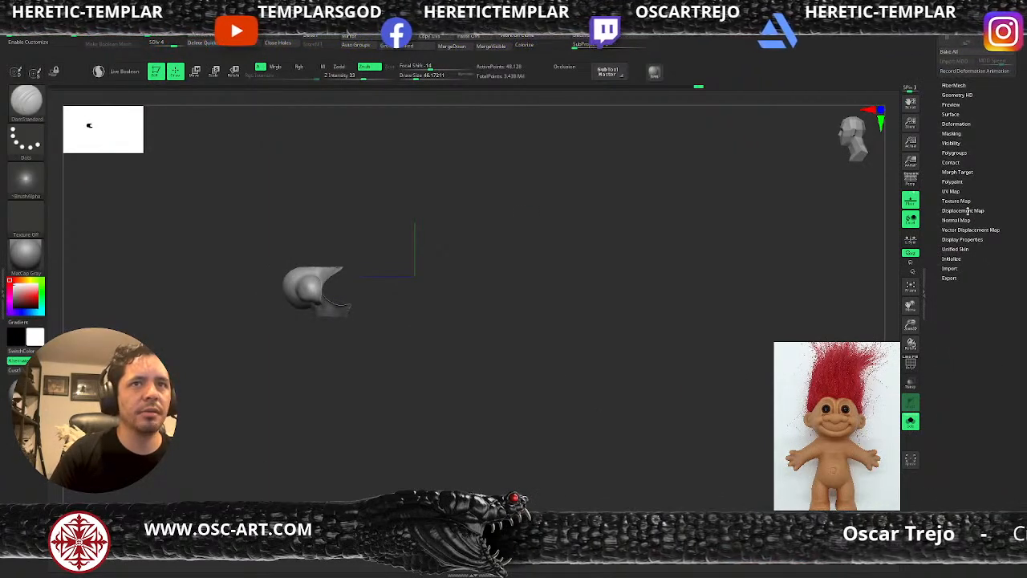
key("shift")
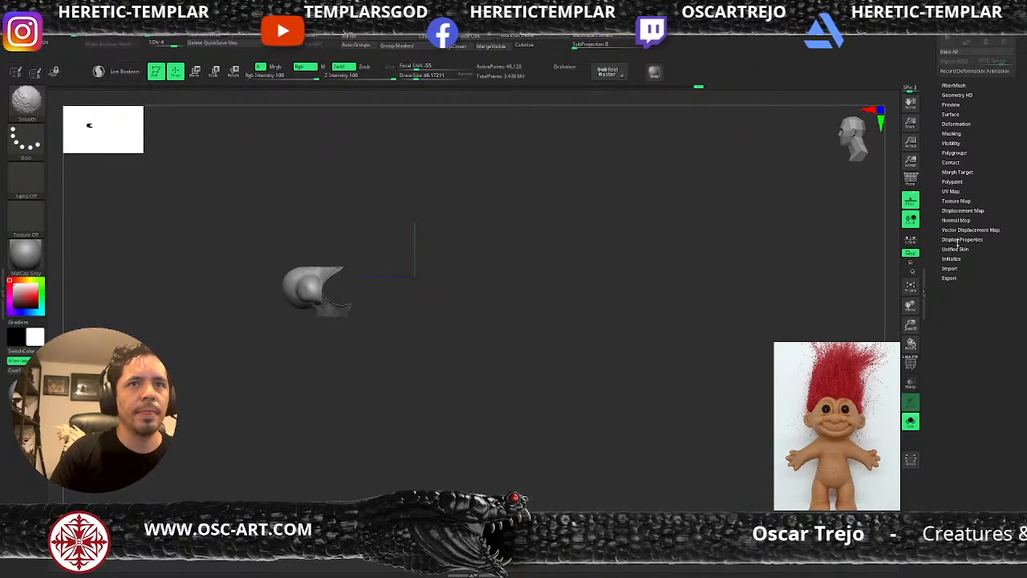
left_click(959, 241)
left_click_drag(460, 294, 436, 273)
left_click_drag(436, 273, 647, 383, "alt")
left_click_drag(482, 425, 612, 337, "alt")
key("shift+d")
key("shift+d")
key("shift+d")
key("d")
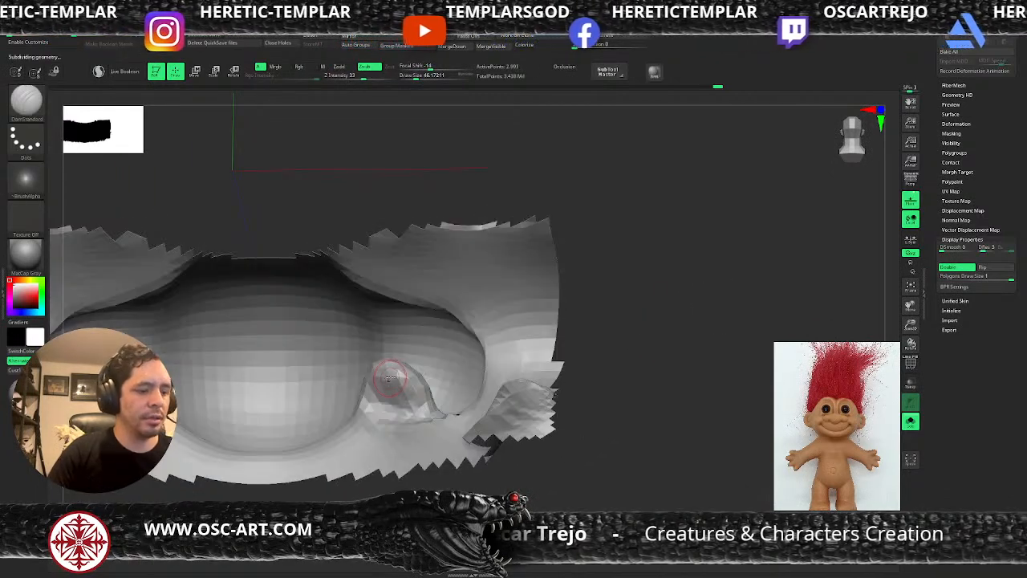
Inflate the nostril cavity from inside the head with an enlarged Inflat brush and widen it with the Move brush
key("b")
key("i")
key("n")
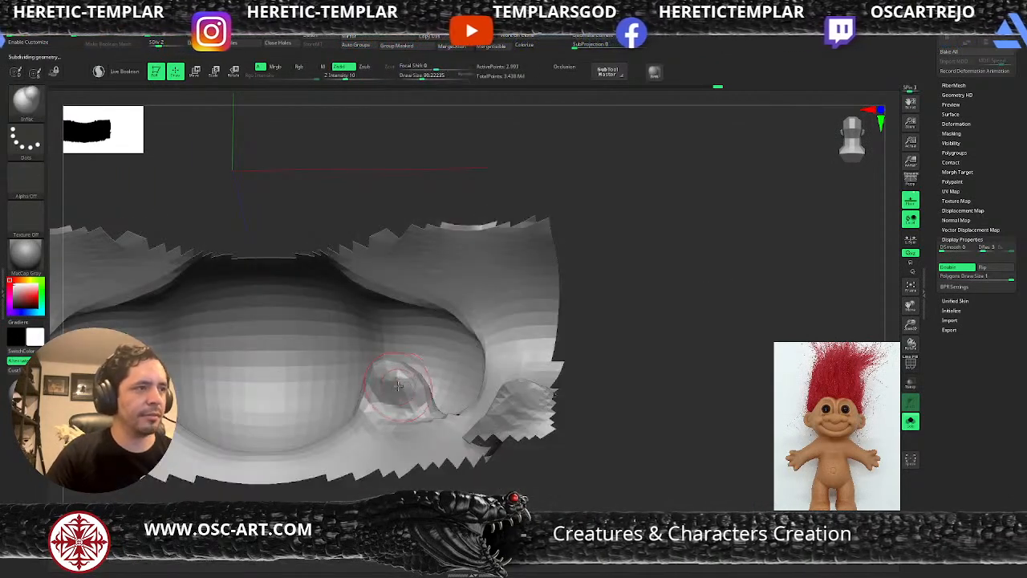
key("bracketright")
key("bracketright")
key("bracketright")
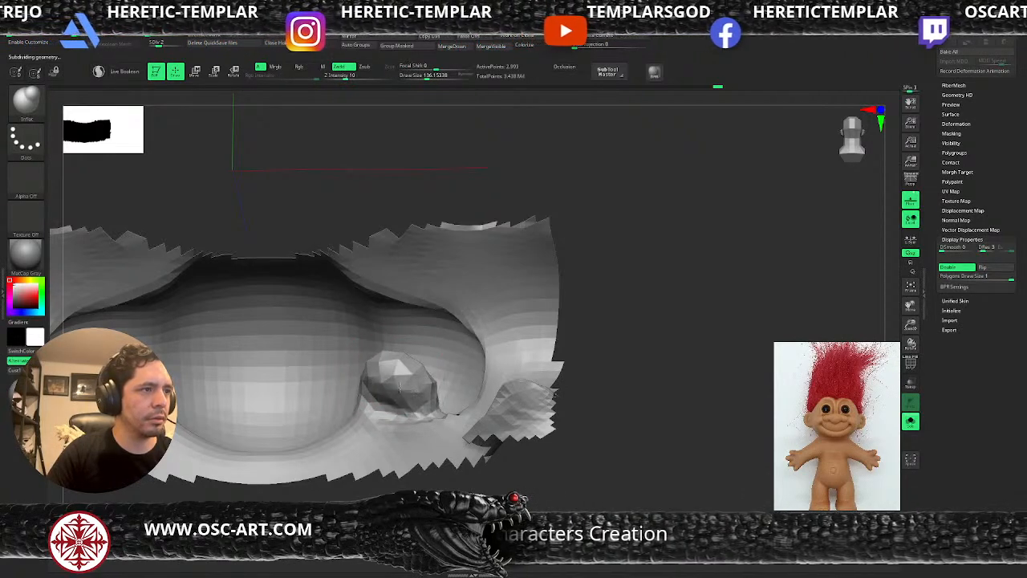
key("b")
key("m")
key("v")
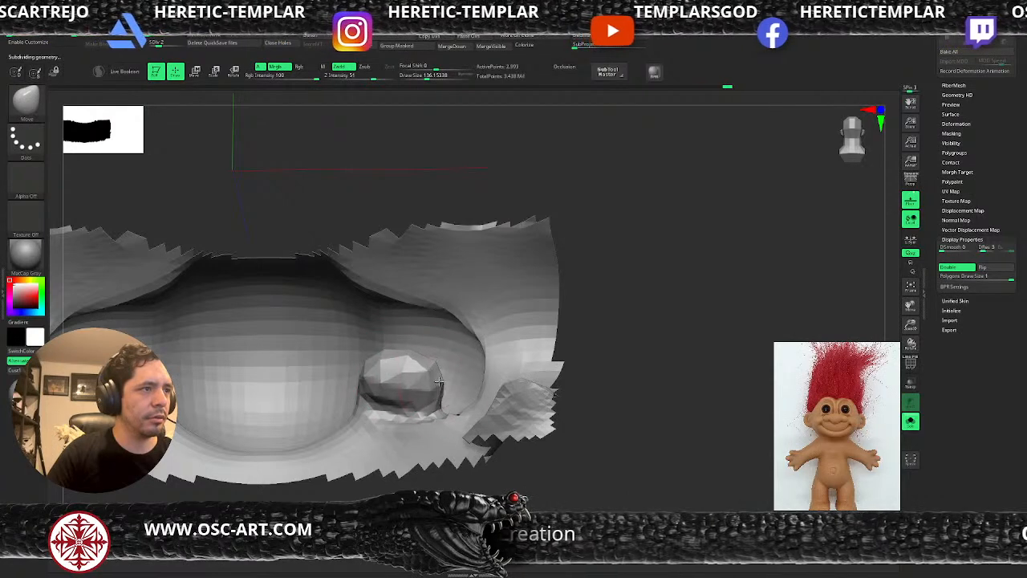
Unhide the rest of the body mesh and raise it to subdivision level 5, checking the nostrils from the side and front
left_click_drag(541, 425, 419, 466, "alt")
key("ctrl+d")
left_click(425, 477, "ctrl+shift")
left_click_drag(742, 327, 683, 287)
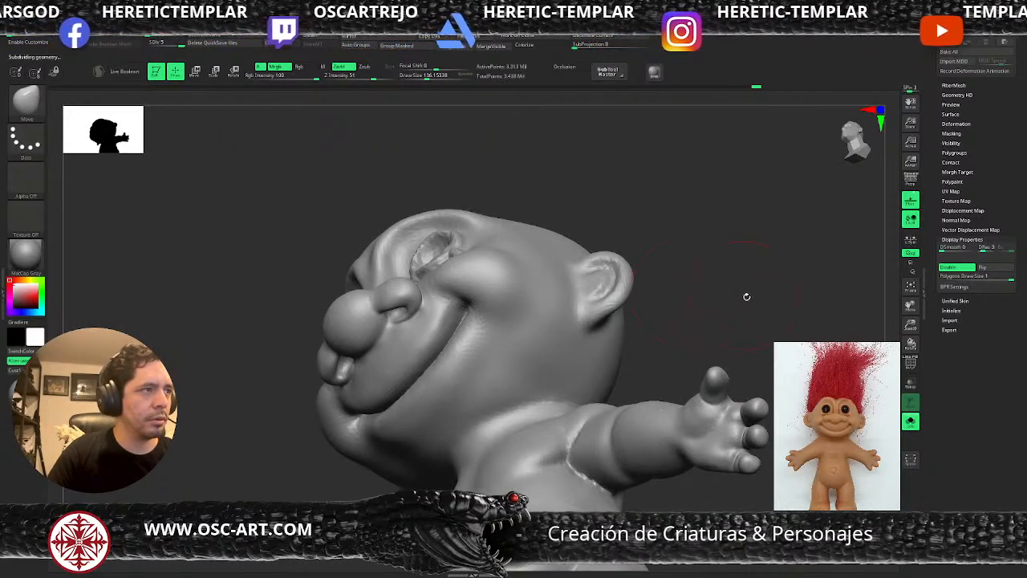
left_click_drag(746, 295, 572, 341)
left_click_drag(295, 426, 308, 469)
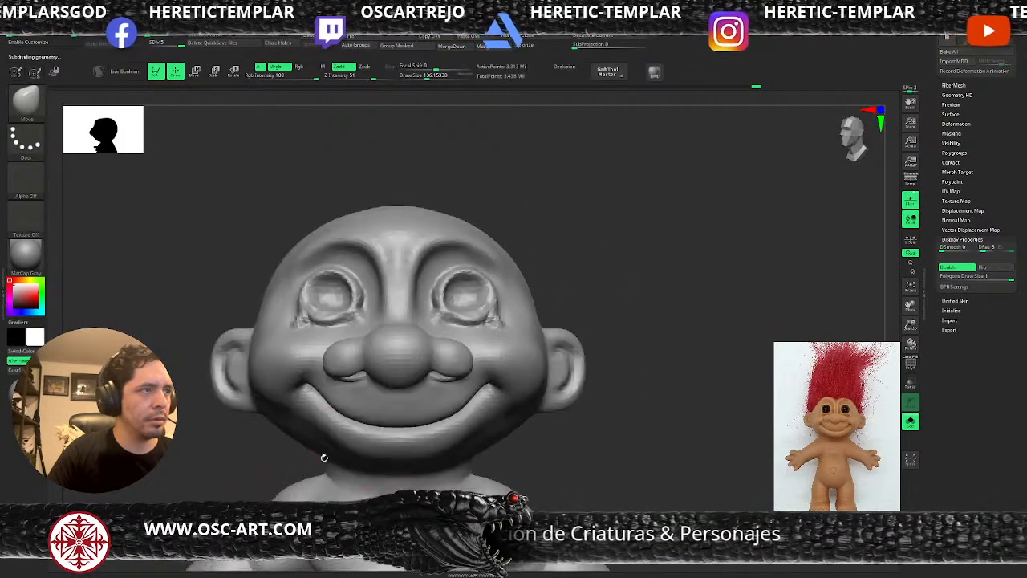
Turn off Solo mode, lower the body to subdivision level 3 and smooth the rough rim around the eye
left_click_drag(663, 346, 637, 425, "alt")
key("shift+d")
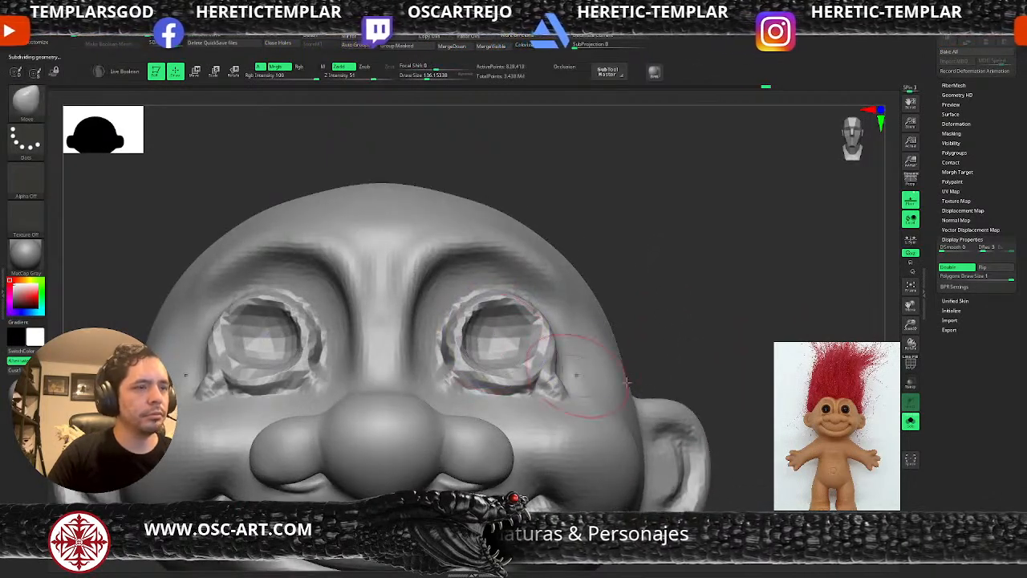
left_click(911, 422)
key("s")
mouse_move(446, 346)
left_mouse_down()
mouse_move(436, 347)
mouse_move(467, 318)
left_mouse_up()
key("shift+d")
left_click_drag(451, 351, 459, 306, "shift")
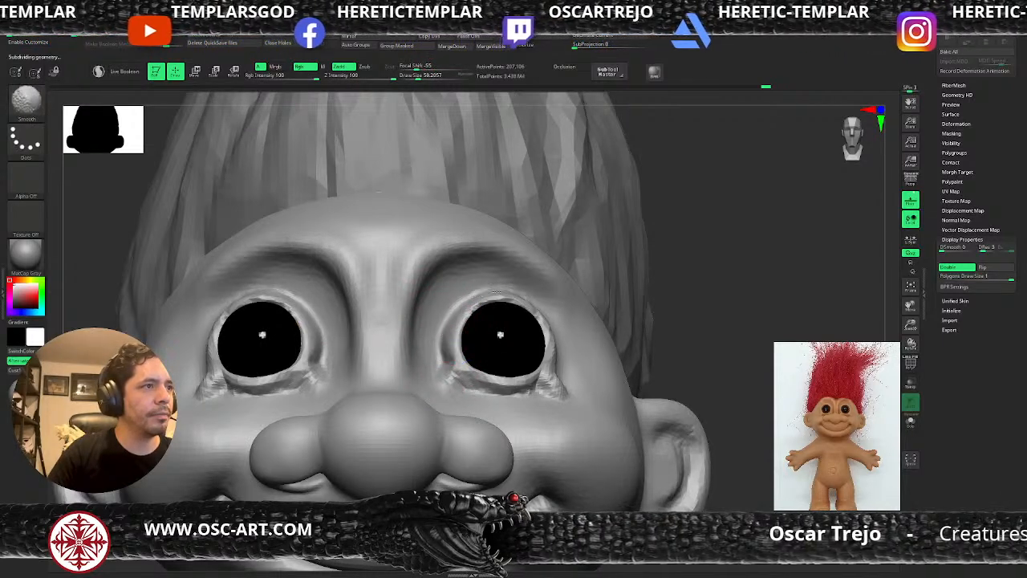
mouse_move(551, 327)
left_mouse_down("shift")
mouse_move(554, 350)
mouse_move(536, 309)
left_mouse_up("shift")
mouse_move(462, 365)
left_mouse_down("shift")
mouse_move(522, 385)
mouse_move(447, 377)
mouse_move(563, 391)
left_mouse_up("shift")
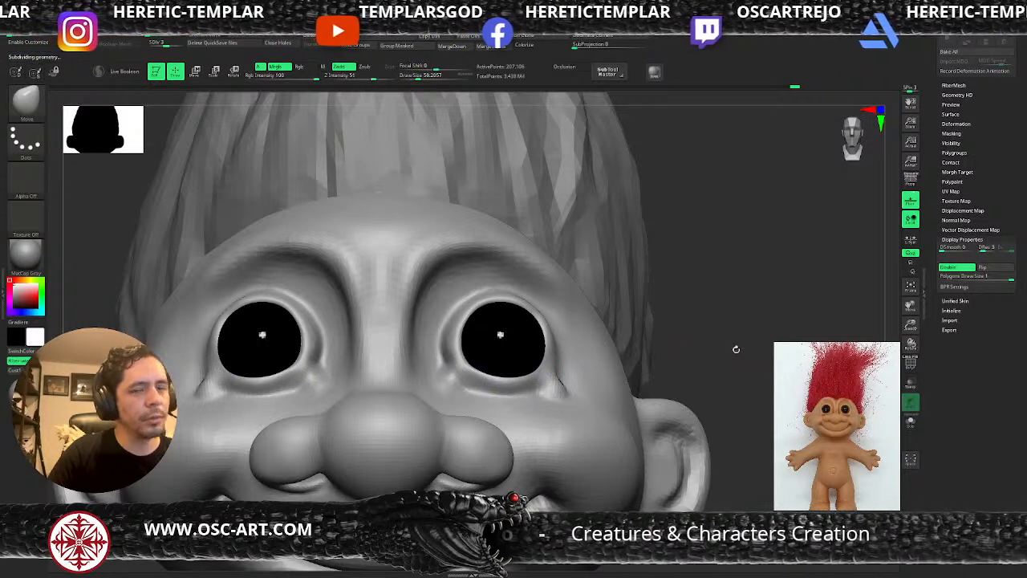
Refine the eye's inner corner and lower eyelid with the ClayBuildup brush, smoothing the folds
left_click_drag(729, 340, 570, 383)
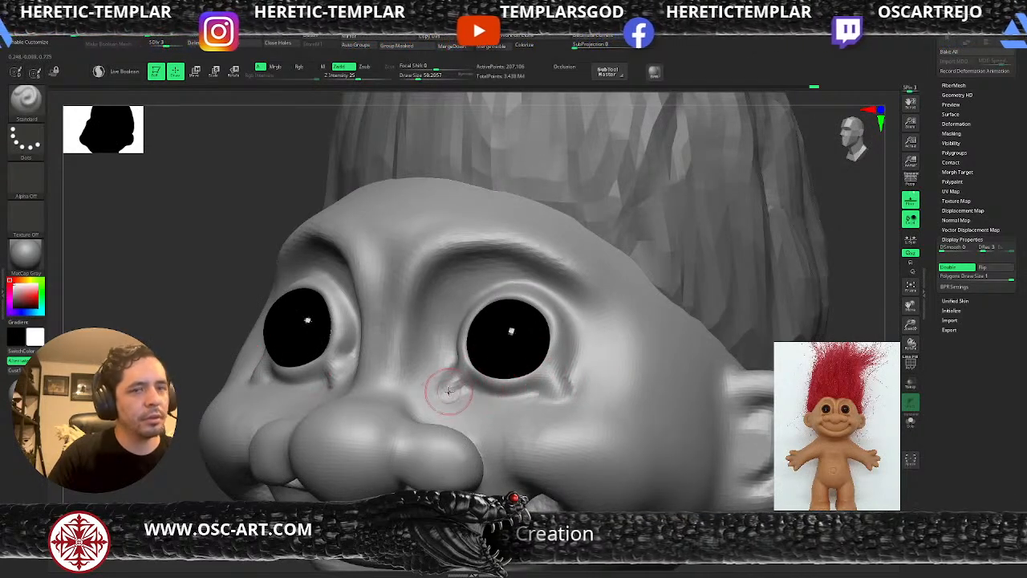
left_click_drag(458, 386, 460, 396, "shift")
left_click_drag(710, 321, 795, 377)
key("b")
key("c")
key("b")
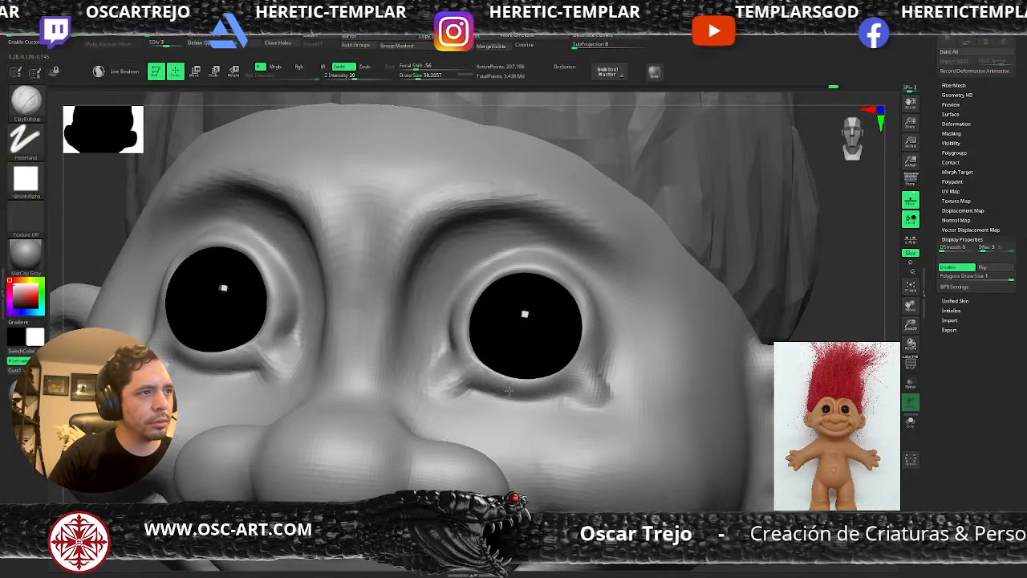
mouse_move(539, 389)
left_mouse_down("shift")
mouse_move(454, 388)
mouse_move(495, 384)
mouse_move(454, 397)
mouse_move(585, 403)
mouse_move(557, 402)
left_mouse_up("shift")
Sharpen the crease around the upper eyelid, from its top toward the inner corner, with the DamStandard brush
key("b")
key("d")
key("s")
mouse_move(502, 255)
left_mouse_down()
mouse_move(472, 275)
mouse_move(452, 311)
left_mouse_up()
left_click_drag(475, 274, 455, 309)
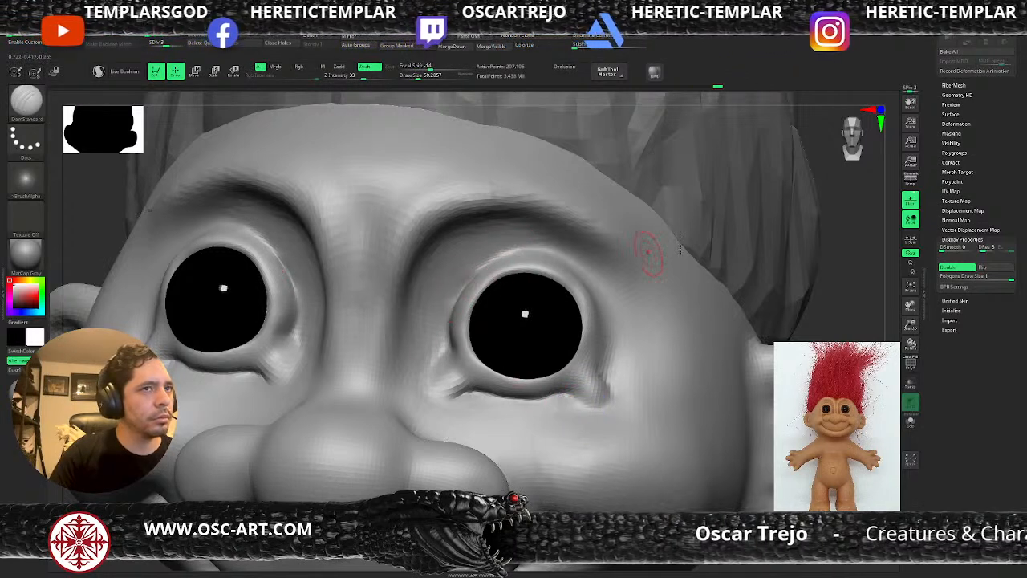
left_click_drag(850, 302, 649, 227)
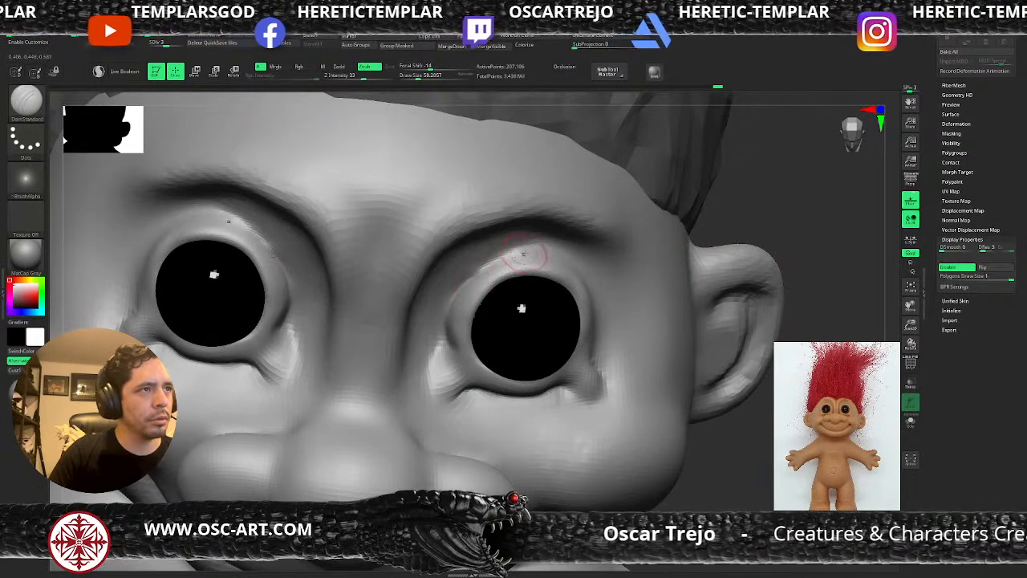
mouse_move(495, 262)
left_mouse_down()
mouse_move(451, 297)
mouse_move(446, 324)
mouse_move(516, 257)
left_mouse_up()
Reshape the eyelid contour with a resized Move brush and smooth its outer edge
mouse_move(799, 318)
left_mouse_down("alt")
mouse_move(738, 344)
mouse_move(685, 300)
mouse_move(674, 377)
left_mouse_up("alt")
key("b")
key("m")
key("v")
key("s")
mouse_move(473, 279)
left_mouse_down()
mouse_move(460, 276)
mouse_move(453, 297)
mouse_move(499, 278)
mouse_move(483, 305)
left_mouse_up()
key("s")
key("s")
key("s")
left_click_drag(560, 294, 560, 331, "shift")
Raise the body to subdivision level 5 while smoothing the lower eyelid and the eye's outer corner
key("d")
left_click_drag(456, 360, 517, 360, "shift")
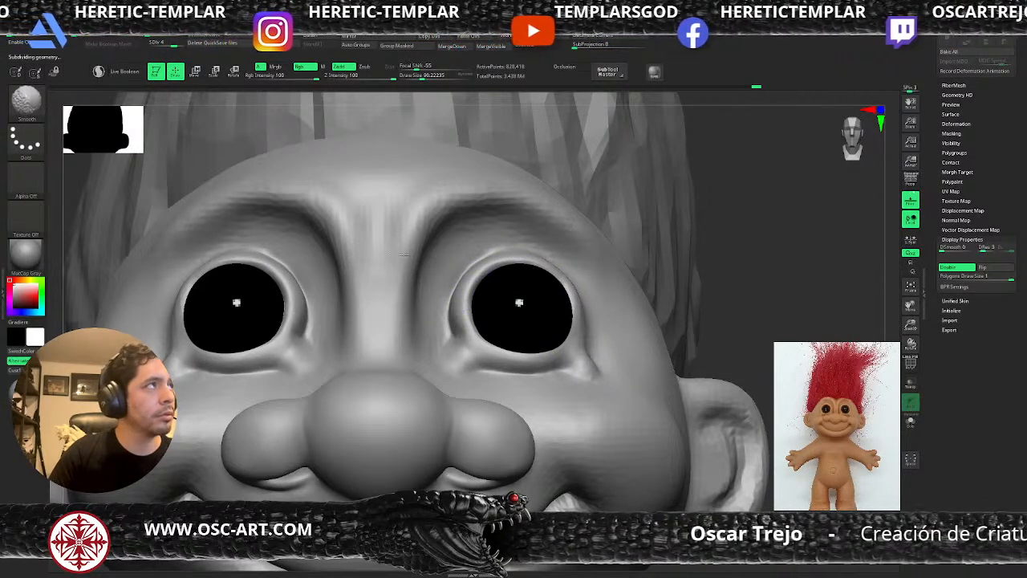
key("d")
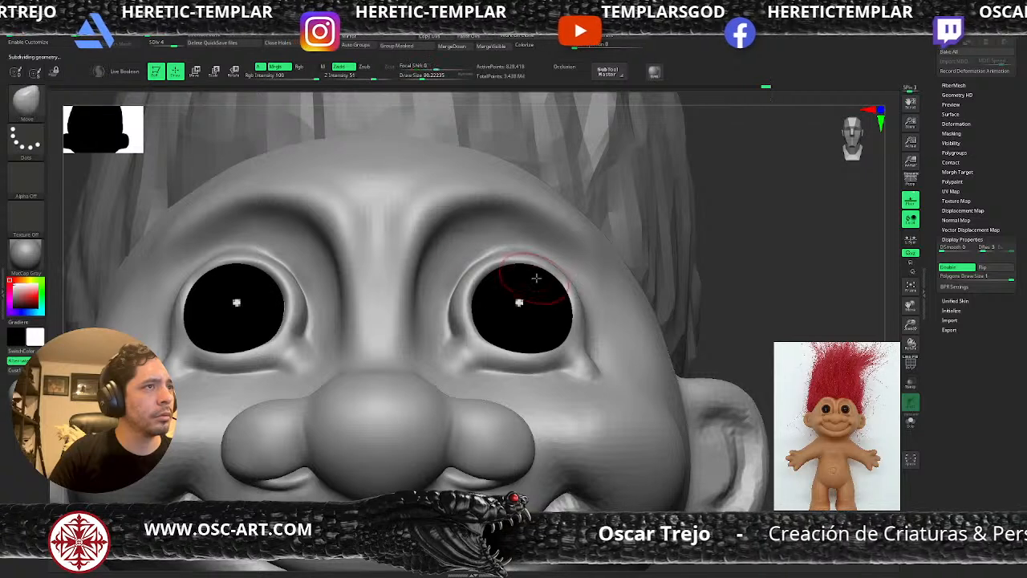
mouse_move(570, 325)
left_mouse_down("shift")
mouse_move(553, 379)
mouse_move(514, 388)
mouse_move(443, 365)
left_mouse_up("shift")
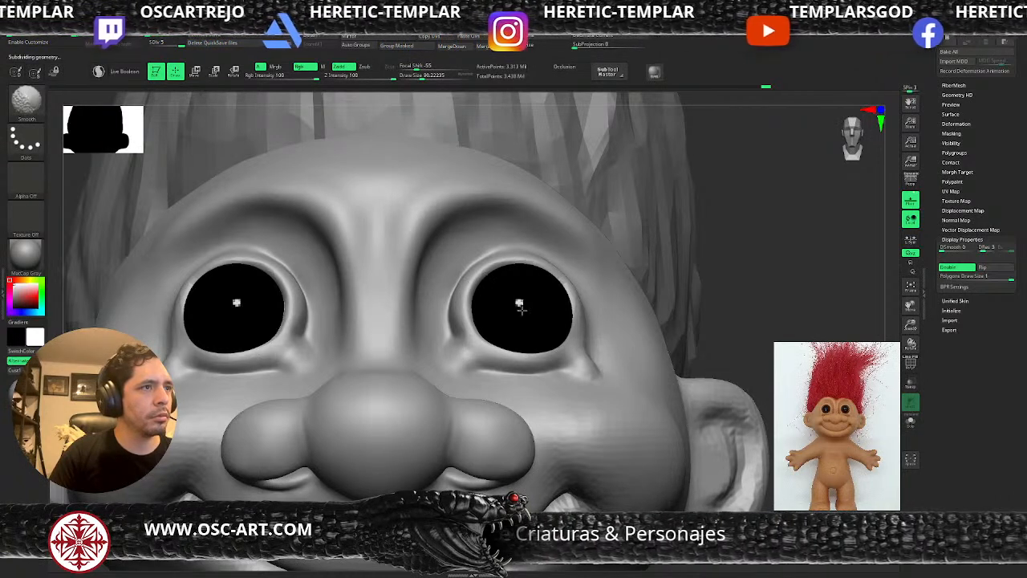
Reduce the Smooth brush's Z Intensity to 23 and soften the brow end and the outer side of the eyelid
key("space")
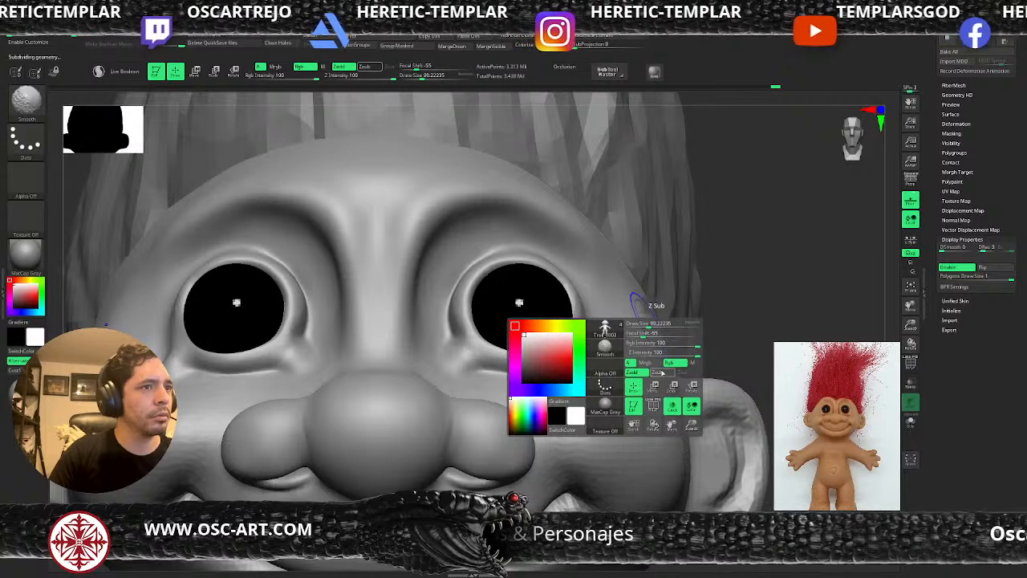
key("Return")
left_click_drag(596, 255, 590, 241, "shift")
left_click_drag(827, 281, 667, 313)
left_click_drag(584, 308, 569, 288, "shift")
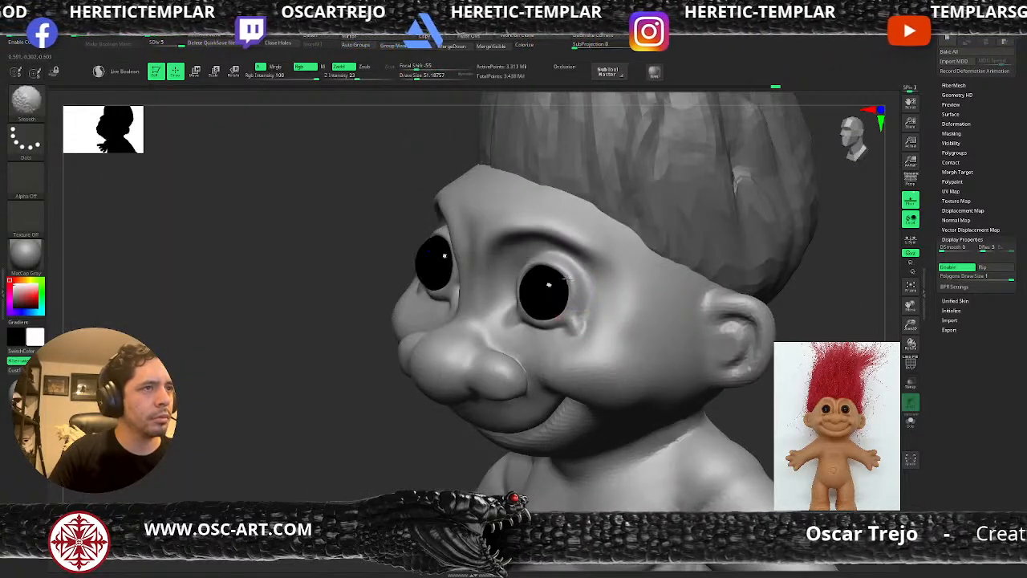
Lower the body to subdivision level 3 and carve the crease above the upper eyelid with the DamStandard brush
left_click_drag(287, 397, 362, 321, "alt")
key("shift+d")
key("shift+d")
mouse_move(700, 302)
left_mouse_down()
mouse_move(705, 274)
mouse_move(718, 306)
mouse_move(756, 272)
mouse_move(805, 303)
left_mouse_up()
key("b")
key("d")
key("s")
mouse_move(502, 226)
left_mouse_down()
mouse_move(449, 232)
mouse_move(521, 223)
mouse_move(450, 234)
mouse_move(518, 225)
left_mouse_up()
right_click_drag(673, 293, 582, 277)
mouse_move(469, 230)
left_mouse_down()
mouse_move(512, 236)
mouse_move(552, 266)
left_mouse_up()
Smooth the crease along the top of the upper eyelid
mouse_move(282, 426)
right_mouse_down()
mouse_move(310, 344)
mouse_move(479, 239)
right_mouse_up()
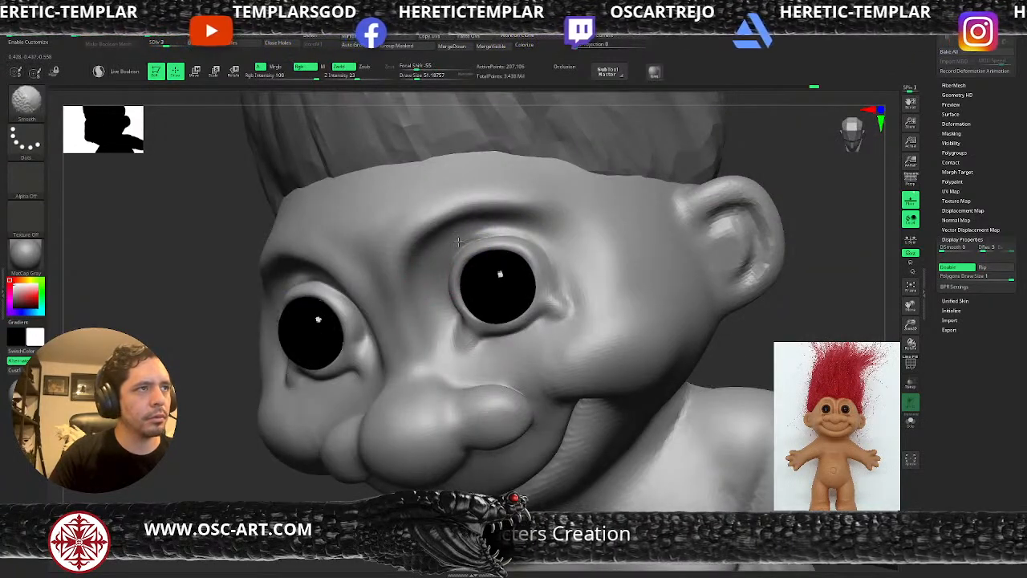
right_click_drag(225, 309, 322, 289, "shift")
left_click_drag(484, 231, 502, 234, "shift")
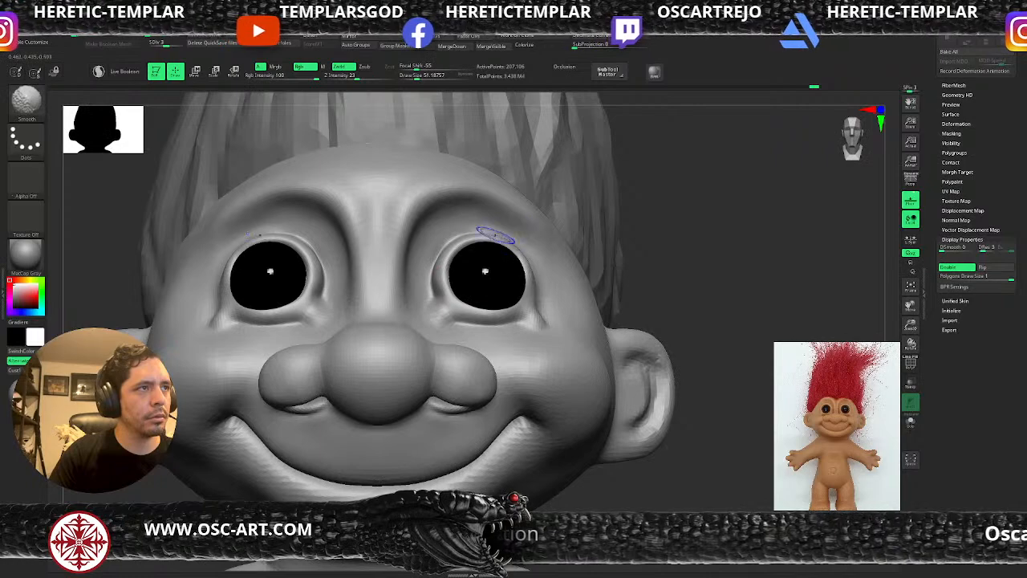
key("f")
right_click_drag(637, 262, 666, 385)
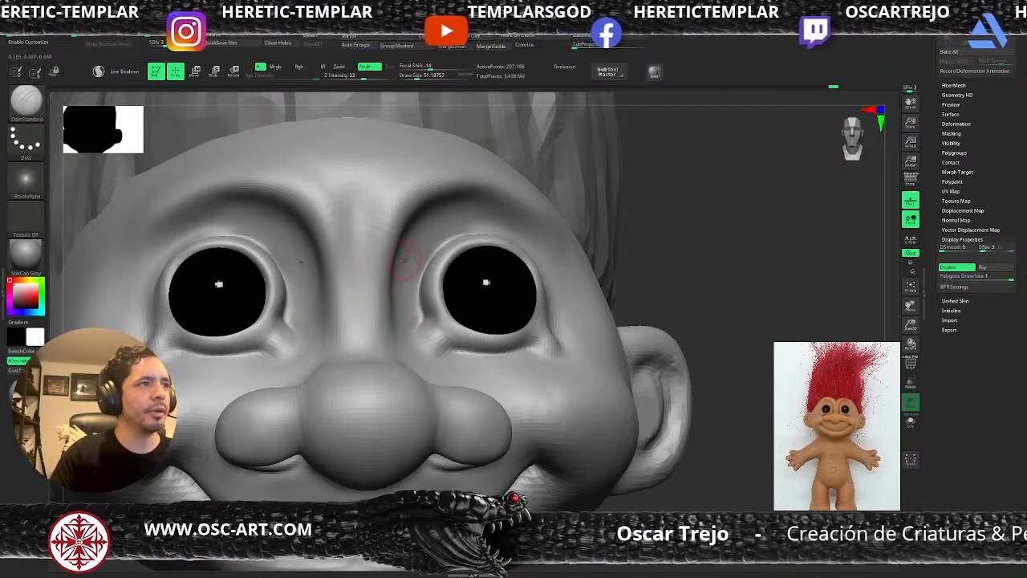
Smooth the smile line and mouth corners with a brush size of about 62, working up to subdivision level 4
mouse_move(726, 284)
left_mouse_down()
mouse_move(827, 290)
mouse_move(764, 260)
mouse_move(312, 346)
mouse_move(642, 365)
mouse_move(630, 341)
mouse_move(623, 356)
mouse_move(701, 463)
mouse_move(697, 342)
left_mouse_up()
key("shift")
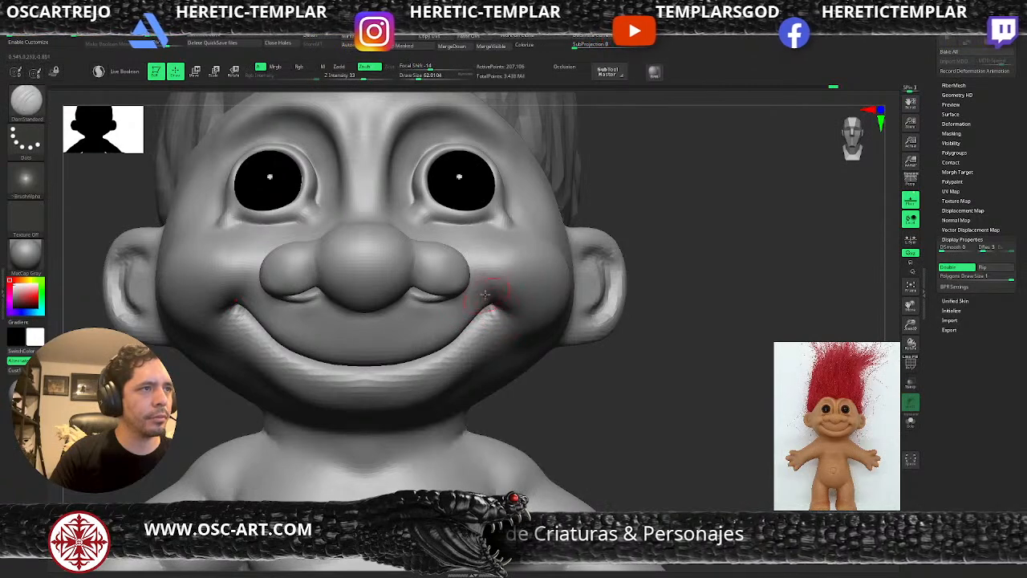
key("shift")
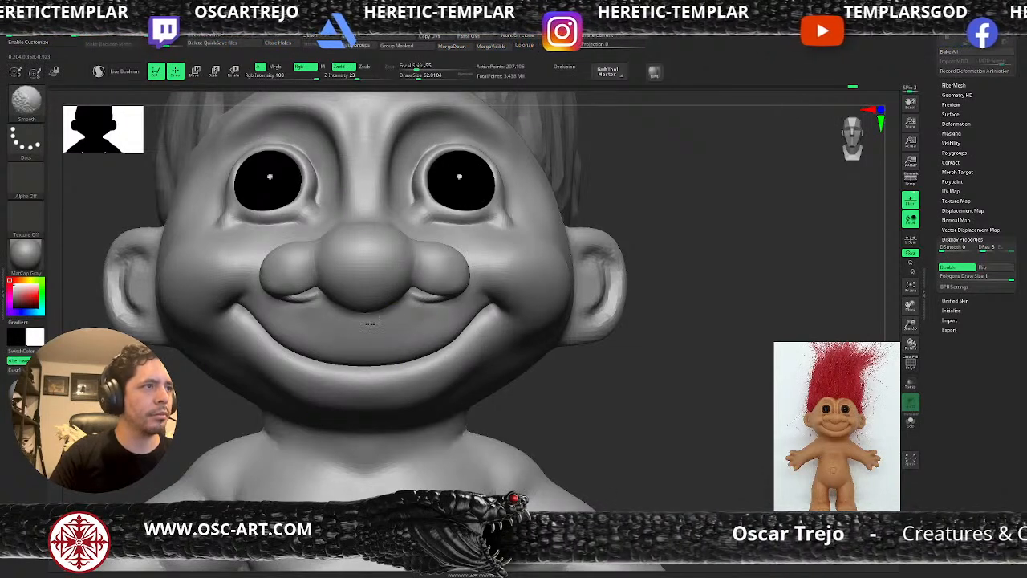
left_click_drag(522, 358, 596, 346, "alt")
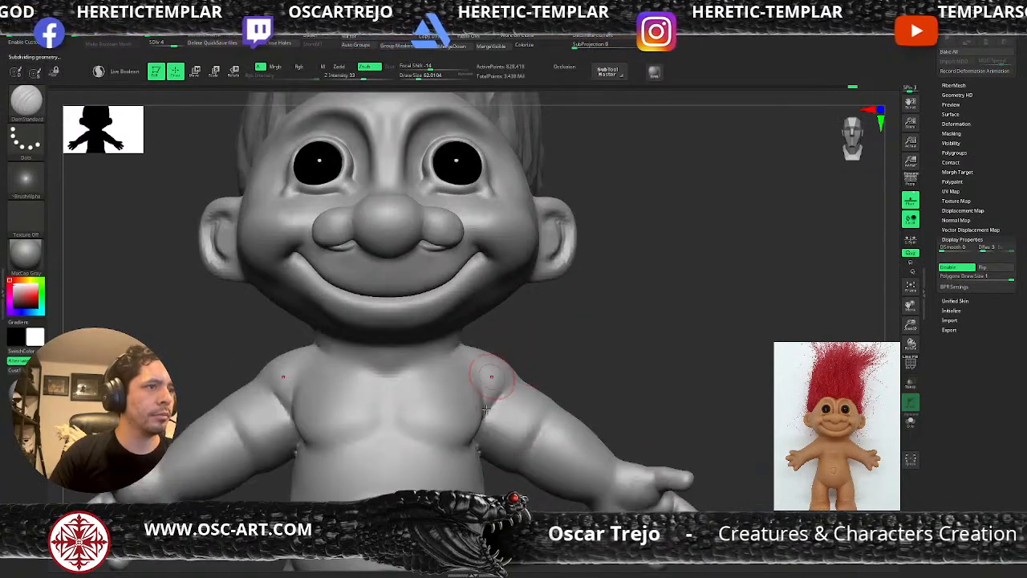
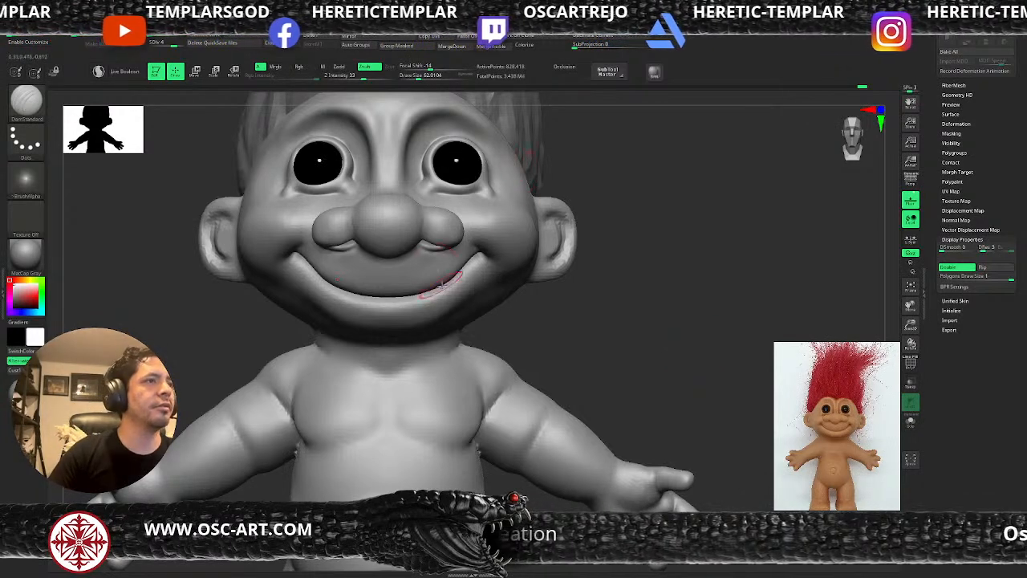
key("shift")
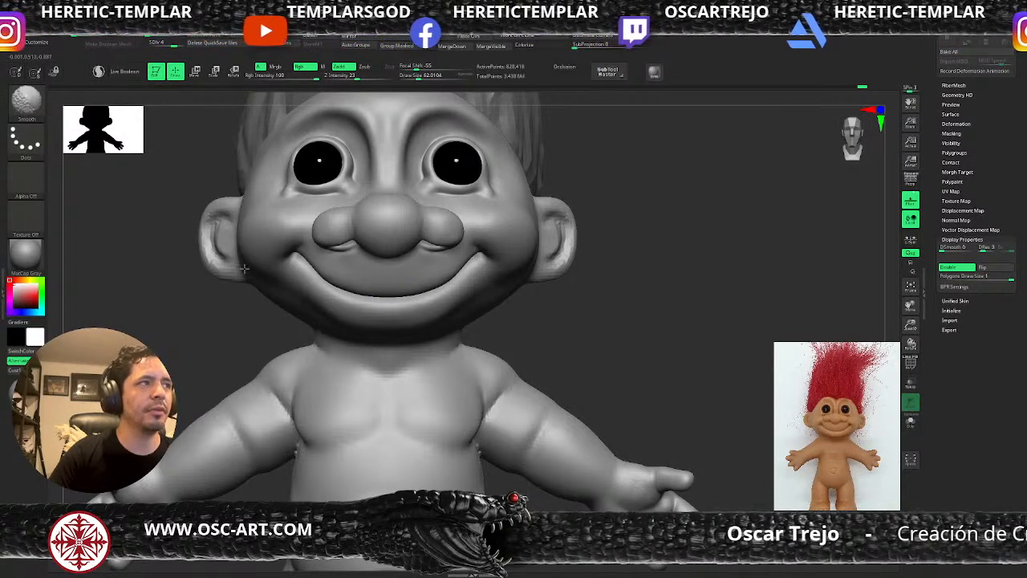
left_click_drag(281, 254, 302, 251, "shift")
Build up volume along the upper eyelid with the Standard brush
left_click_drag(630, 297, 607, 333, "alt")
mouse_move(719, 196)
left_mouse_down()
mouse_move(706, 217)
mouse_move(720, 222)
mouse_move(700, 350)
left_mouse_up()
key("b")
key("s")
key("t")
mouse_move(388, 191)
left_mouse_down()
mouse_move(405, 159)
mouse_move(438, 138)
mouse_move(478, 177)
mouse_move(470, 155)
left_mouse_up()
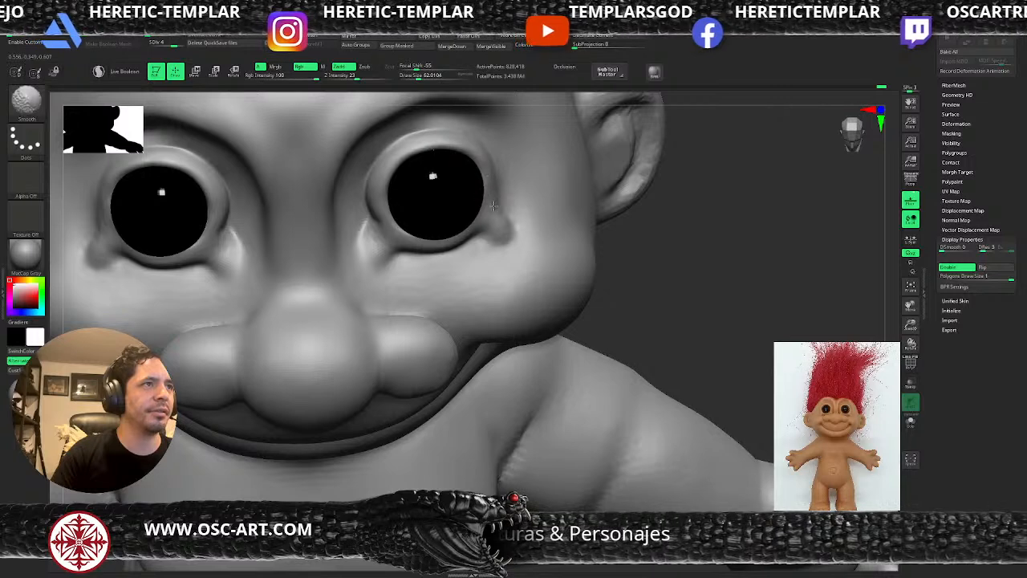
Deepen the creases beneath the lower eyelid and at the eye corners with the DamStandard brush
left_click_drag(685, 261, 740, 327)
key("b")
key("d")
key("s")
mouse_move(441, 281)
left_mouse_down()
mouse_move(474, 283)
mouse_move(471, 290)
left_mouse_up()
left_click_drag(351, 294, 324, 313)
mouse_move(317, 272)
left_mouse_down()
mouse_move(317, 251)
mouse_move(309, 267)
left_mouse_up()
Isolate the front of the face around the eyes and nose and lower the mesh to subdivision level 3
mouse_move(695, 374)
left_mouse_down("alt")
mouse_move(594, 234)
mouse_move(571, 230)
mouse_move(506, 257)
mouse_move(484, 211)
mouse_move(523, 237)
mouse_move(511, 169)
mouse_move(521, 229)
mouse_move(548, 216)
mouse_move(564, 332)
mouse_move(452, 200)
mouse_move(500, 179)
mouse_move(509, 207)
left_mouse_up("alt")
left_click_drag(468, 177, 193, 383, "ctrl+shift")
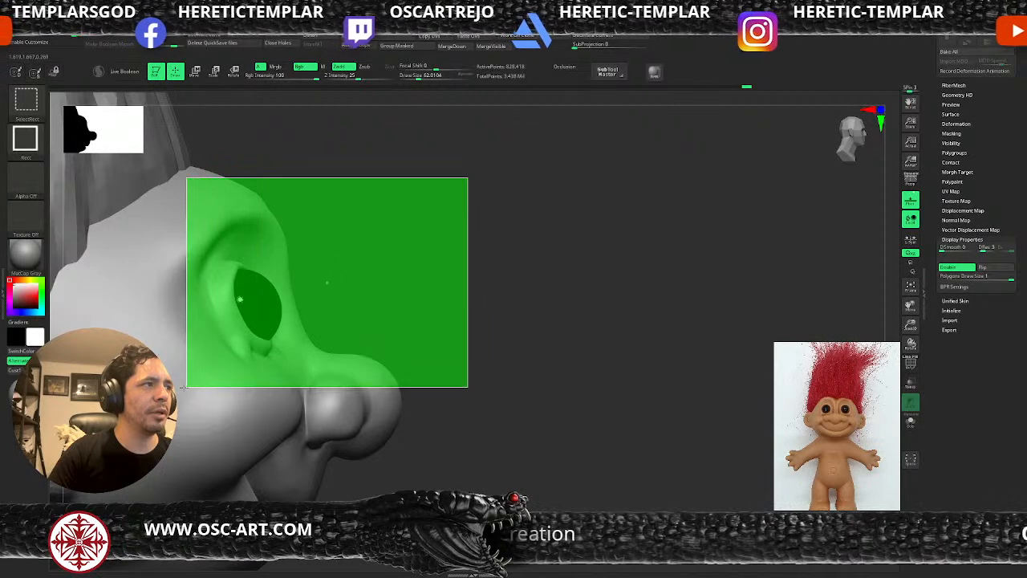
left_click_drag(473, 248, 449, 290)
left_click_drag(523, 325, 568, 394)
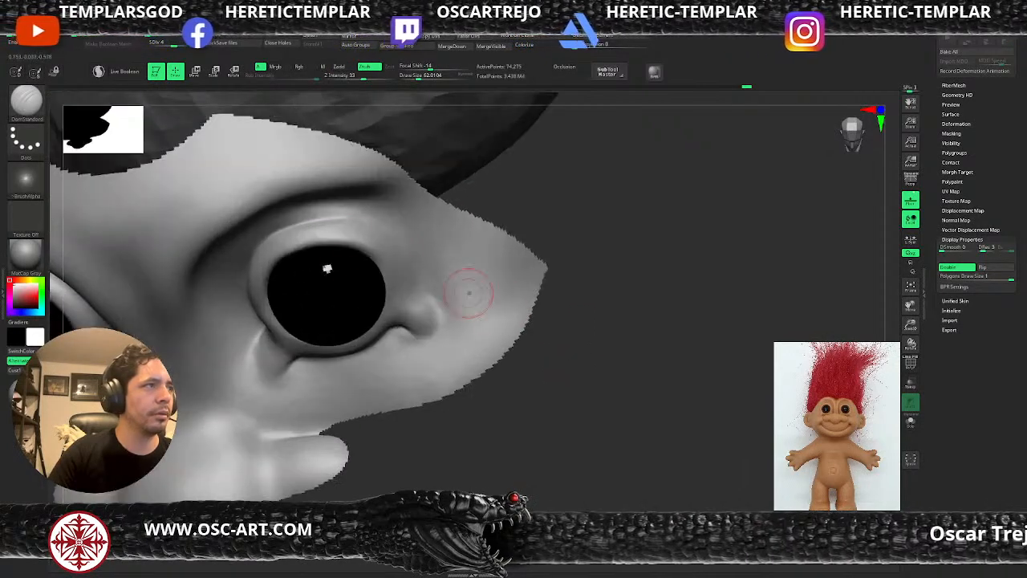
key("shift+d")
key("shift+d")
key("d")
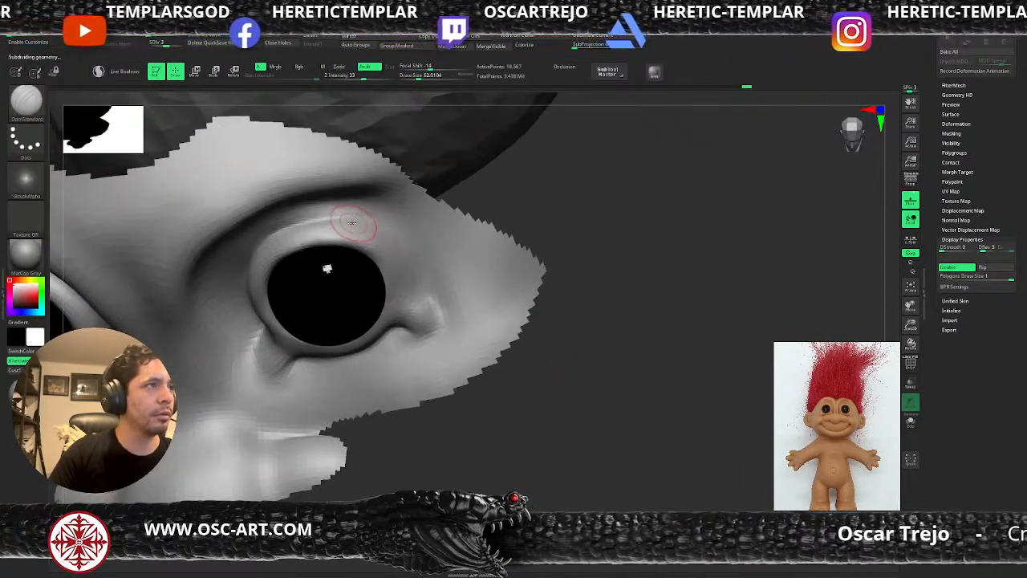
Carve the upper eyelid's outer crease with DamStandard, reducing the brush size to about 41, and smooth the fold
mouse_move(418, 273)
left_mouse_down()
mouse_move(390, 243)
mouse_move(427, 291)
mouse_move(423, 282)
left_mouse_up()
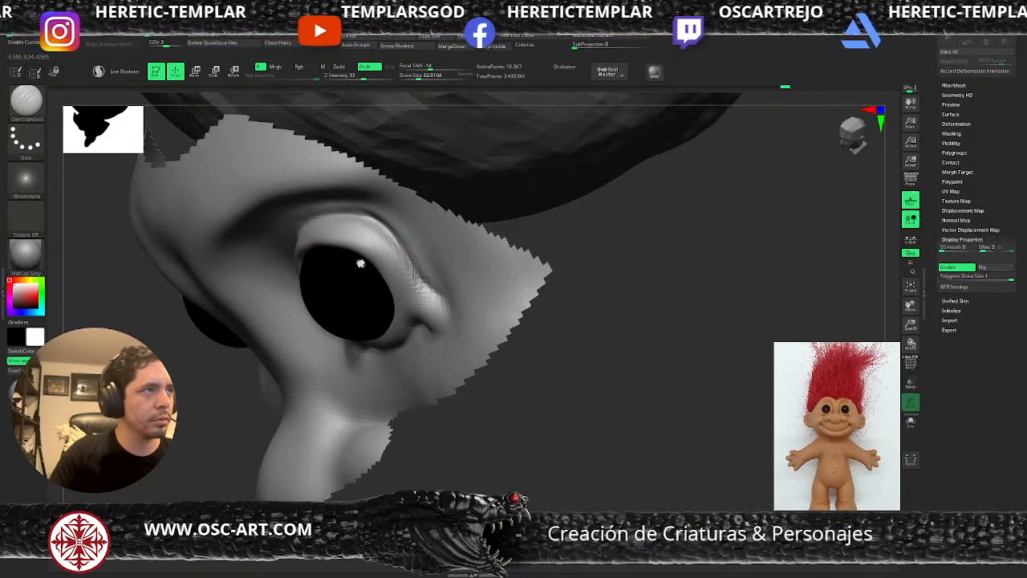
left_click_drag(412, 271, 364, 213, "shift")
mouse_move(546, 327)
left_mouse_down()
mouse_move(553, 348)
mouse_move(573, 321)
mouse_move(554, 297)
left_mouse_up()
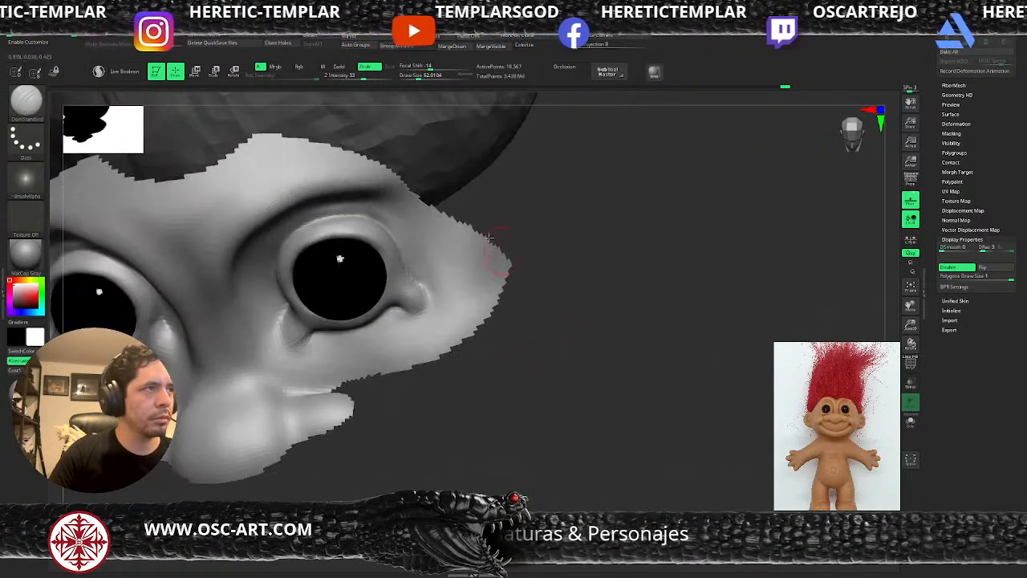
key("bracketleft")
key("bracketleft")
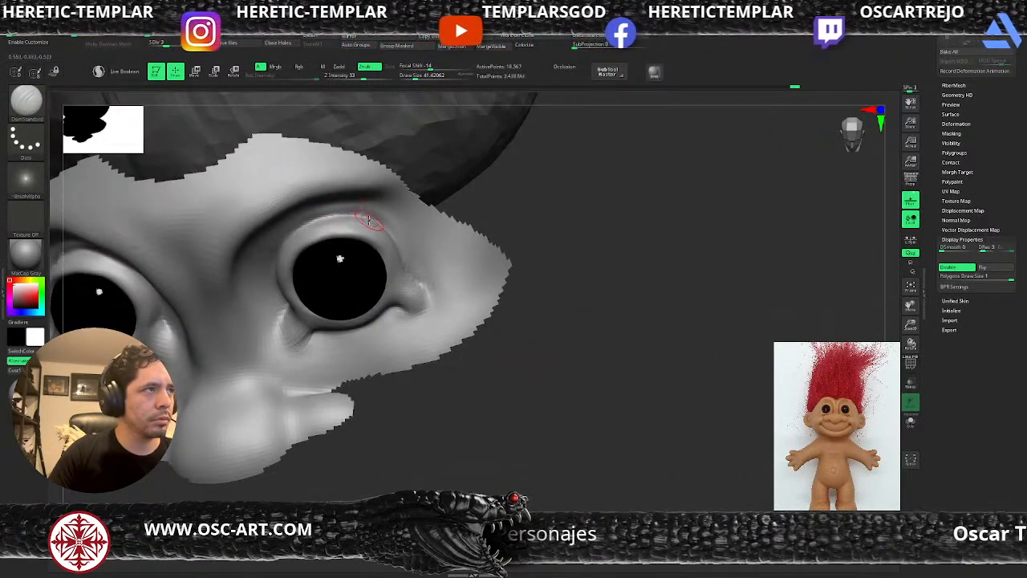
left_click_drag(385, 226, 311, 215, "shift")
Raise the mesh to subdivision level 4 and unhide the rest of the body
key("d")
mouse_move(470, 268)
right_mouse_down("ctrl")
mouse_move(536, 249)
mouse_move(551, 282)
right_mouse_up("ctrl")
left_click(551, 285, "ctrl+shift")
mouse_move(555, 361)
right_mouse_down()
mouse_move(573, 249)
mouse_move(553, 245)
mouse_move(541, 324)
mouse_move(594, 323)
right_mouse_up()
mouse_move(594, 322)
right_mouse_down("ctrl")
mouse_move(599, 358)
mouse_move(619, 361)
mouse_move(525, 289)
mouse_move(522, 319)
right_mouse_up("ctrl")
Enlarge the brush to about 145 and smooth the cheek between the mouth corner and the ear
key("s")
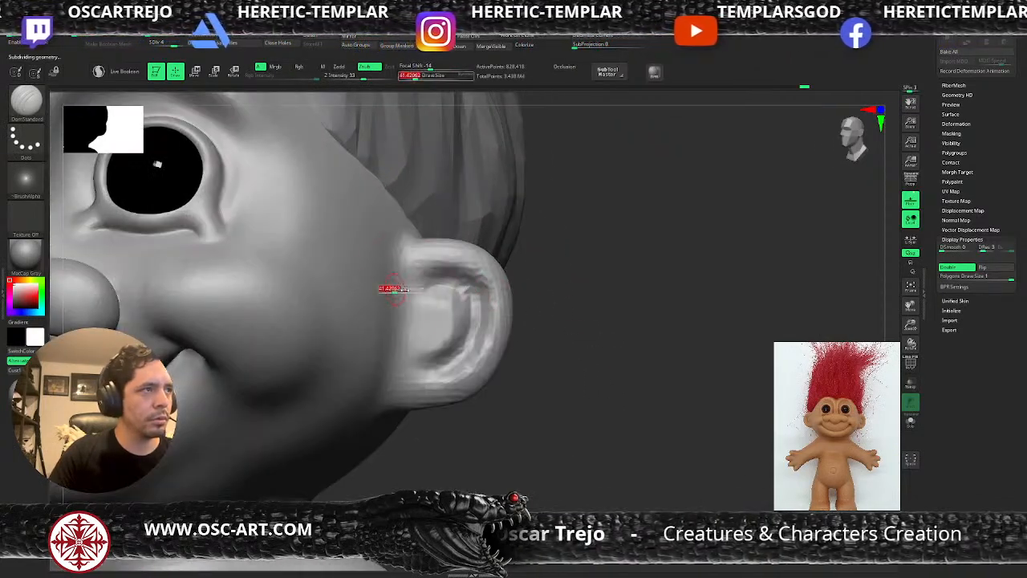
left_click_drag(396, 290, 410, 289)
left_click_drag(304, 324, 253, 303, "shift")
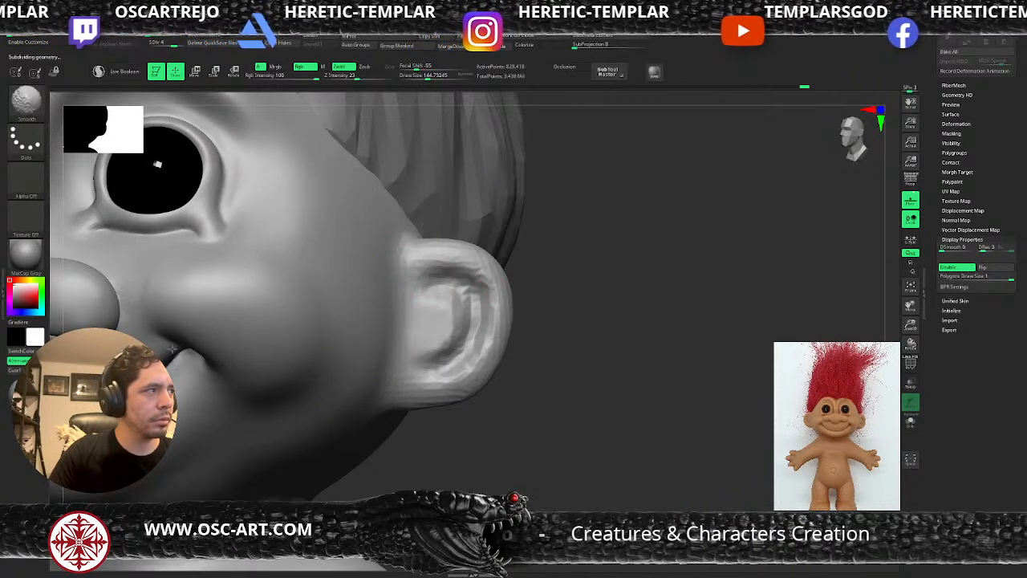
right_click_drag(478, 309, 514, 312)
mouse_move(514, 312)
right_mouse_down("ctrl")
mouse_move(470, 314)
mouse_move(595, 290)
right_mouse_up("ctrl")
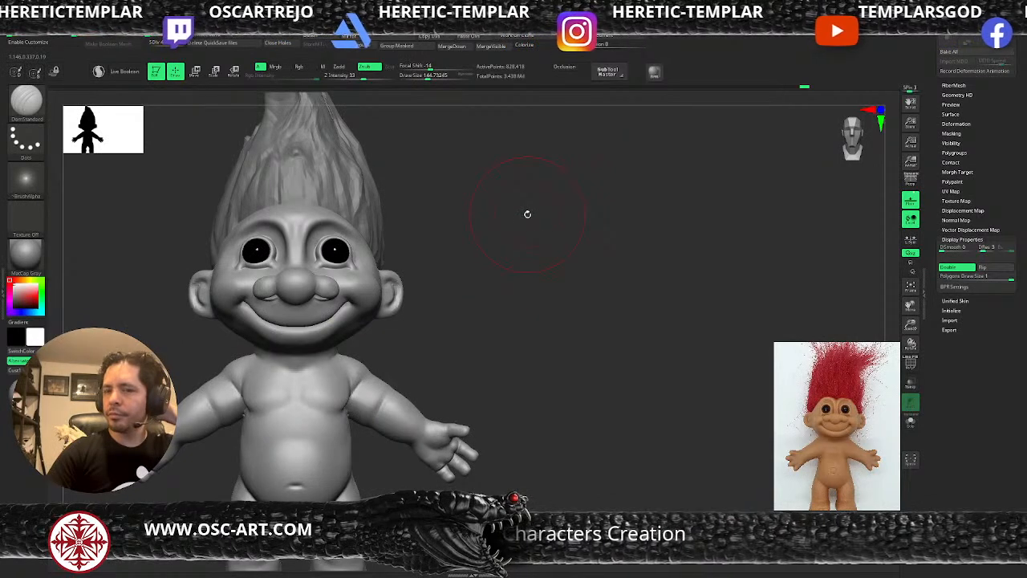
Hide the sculpted hair mesh and make the Troll_v002 body the active subtool
left_click_drag(935, 209, 921, 283)
left_click(948, 253)
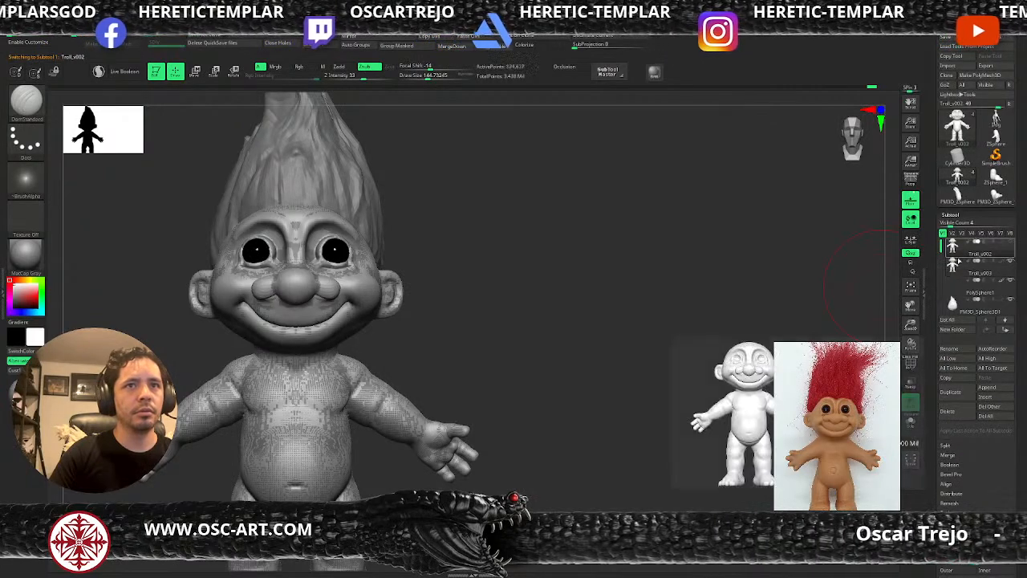
left_click_drag(705, 268, 537, 242)
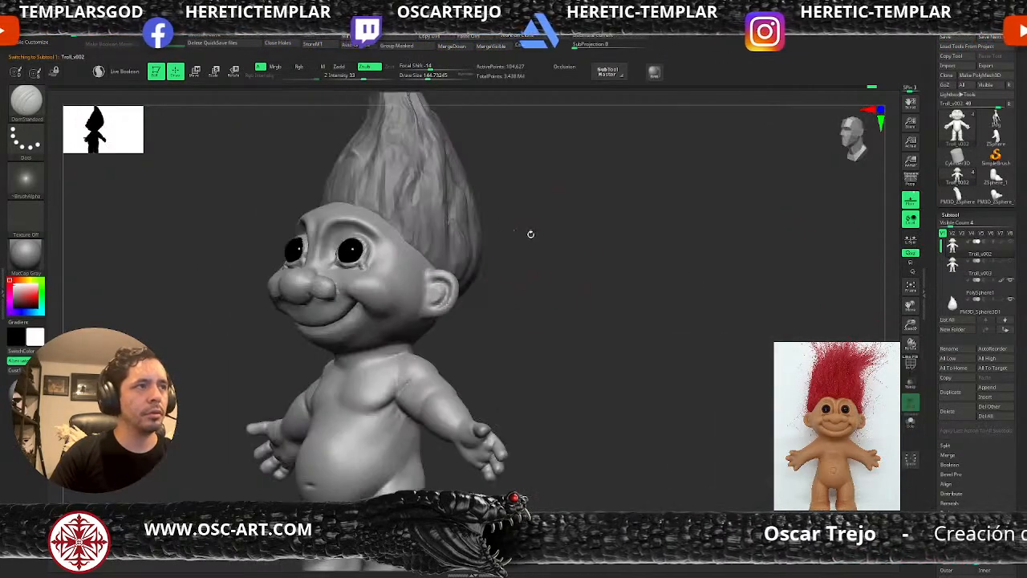
left_click(472, 225, "alt")
left_click(1010, 299)
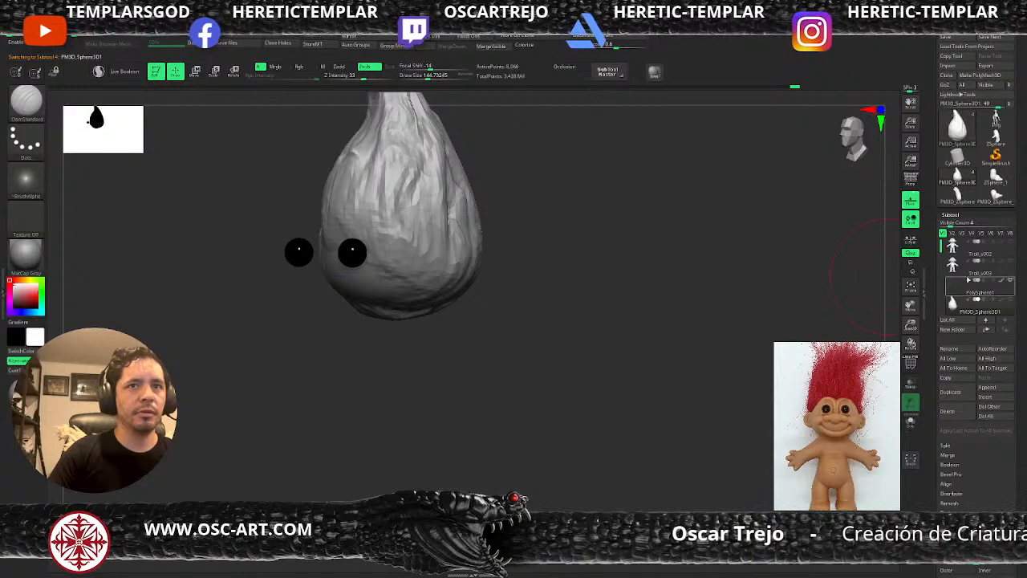
left_click(955, 252)
left_click_drag(790, 281, 672, 314)
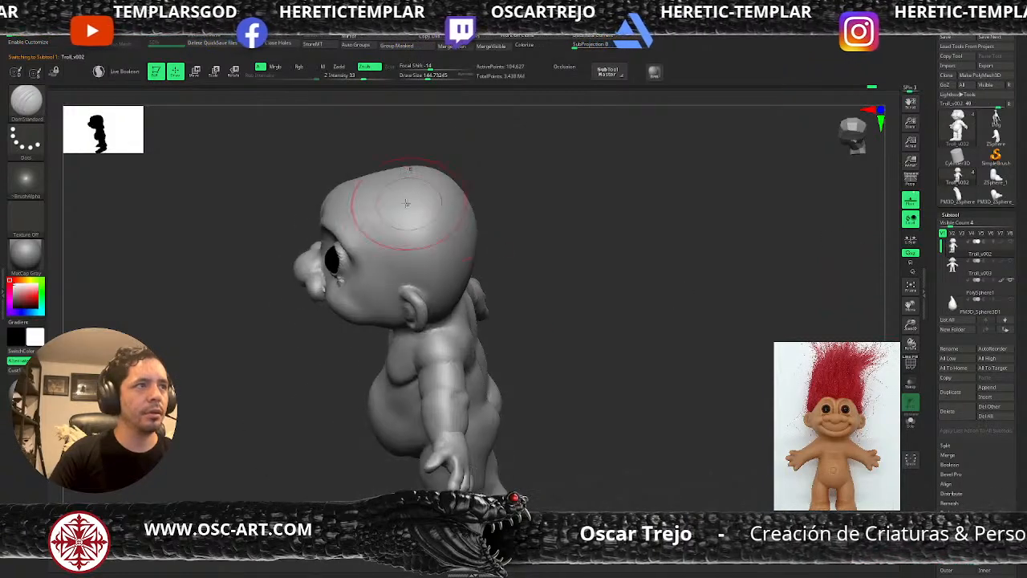
Mask the crown and back of the head from a side view, leaving the face and body unmasked
left_click_drag(387, 172, 395, 248, "ctrl")
key("ctrl+z")
left_click_drag(408, 161, 502, 144)
left_click_drag(377, 165, 475, 258, "ctrl")
left_click_drag(538, 206, 420, 316, "ctrl")
left_click(546, 297, "ctrl")
Set the masking brush size to about 39 and adjust the scalp mask's edge around the ear
left_click_drag(552, 292, 546, 329, "alt")
key("s")
mouse_move(400, 295)
left_mouse_down()
mouse_move(385, 302)
mouse_move(417, 302)
mouse_move(402, 305)
mouse_move(459, 351)
left_mouse_up()
left_click(391, 295, "ctrl")
left_click(383, 302, "ctrl+alt")
left_click(558, 329, "ctrl")
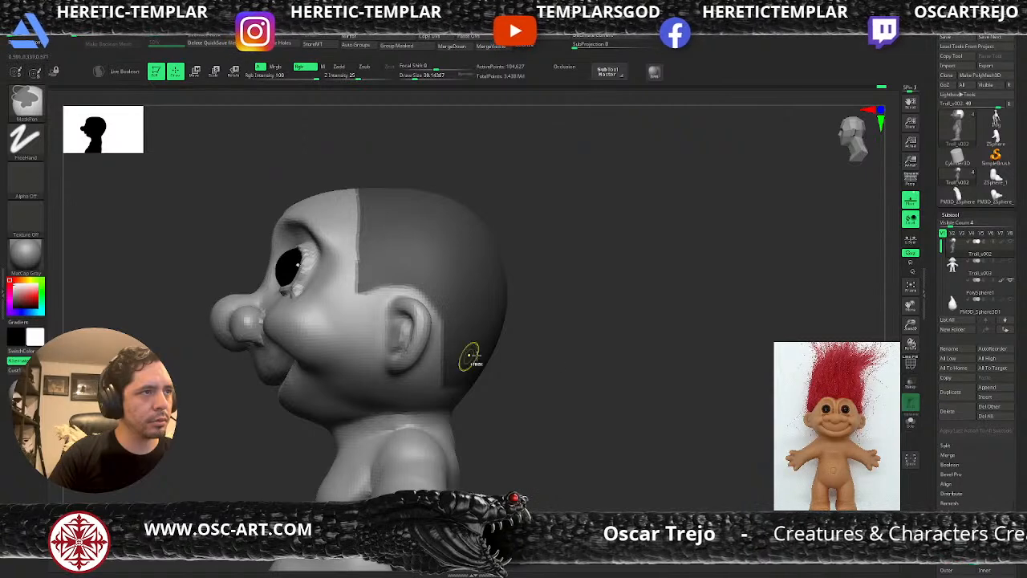
Paint the mask around the nape and across the forehead to form a curved hairline with a central peak
left_click_drag(558, 345, 504, 333)
mouse_move(433, 302)
left_mouse_down("ctrl")
mouse_move(442, 353)
mouse_move(479, 401)
mouse_move(526, 415)
left_mouse_up("ctrl")
mouse_move(618, 278)
left_mouse_down()
mouse_move(656, 275)
mouse_move(667, 294)
mouse_move(637, 261)
mouse_move(623, 272)
mouse_move(608, 248)
mouse_move(585, 260)
mouse_move(435, 269)
mouse_move(345, 293)
left_mouse_up()
mouse_move(277, 299)
left_mouse_down("ctrl")
mouse_move(379, 291)
mouse_move(410, 304)
mouse_move(311, 269)
mouse_move(249, 268)
left_mouse_up("ctrl")
mouse_move(494, 241)
left_mouse_down("shift")
mouse_move(502, 220)
mouse_move(445, 220)
mouse_move(454, 255)
mouse_move(442, 259)
mouse_move(467, 313)
left_mouse_up("shift")
mouse_move(467, 313)
left_mouse_down("alt")
mouse_move(484, 348)
mouse_move(490, 340)
mouse_move(472, 333)
left_mouse_up("alt")
Invert the mask, try a masking stroke along the hairline above the brow, and restore the scalp mask
key("ctrl")
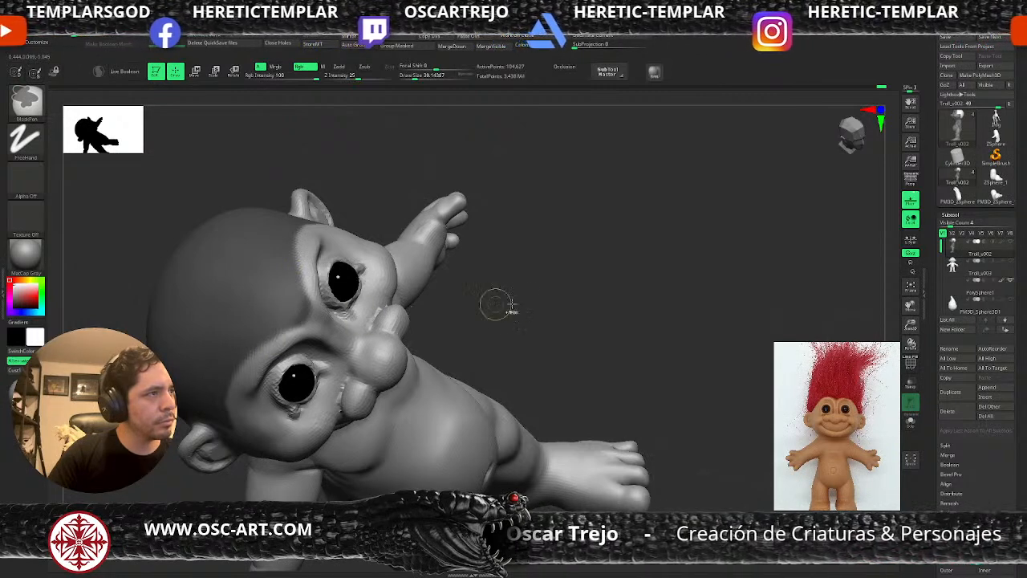
left_click(474, 305, "ctrl")
mouse_move(316, 327)
left_mouse_down("ctrl")
mouse_move(262, 349)
mouse_move(231, 413)
left_mouse_up("ctrl")
key("ctrl+z")
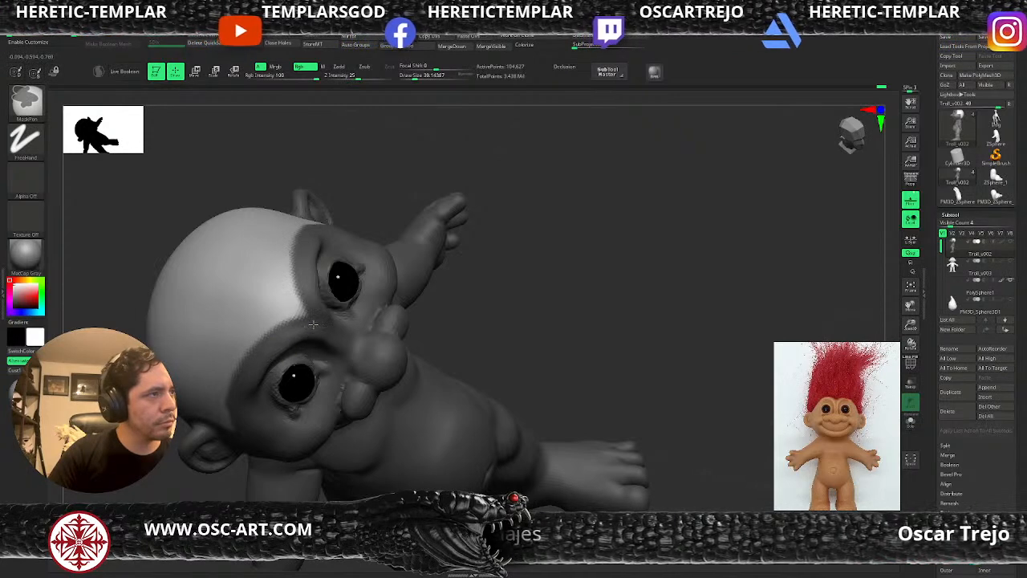
right_click_drag(350, 326, 468, 281, "ctrl")
left_click(468, 281, "ctrl")
right_click_drag(471, 334, 512, 301, "shift")
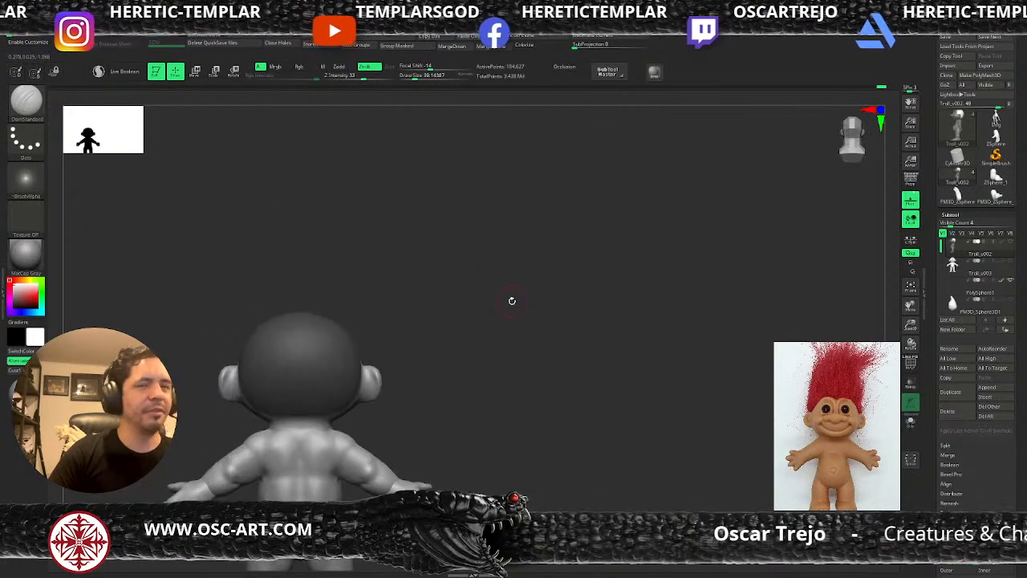
Load a dark brown hair preset from the LightBox fibers as a FiberMesh preview on the masked scalp
left_click_drag(933, 187, 952, 75)
left_click_drag(931, 248, 951, 128)
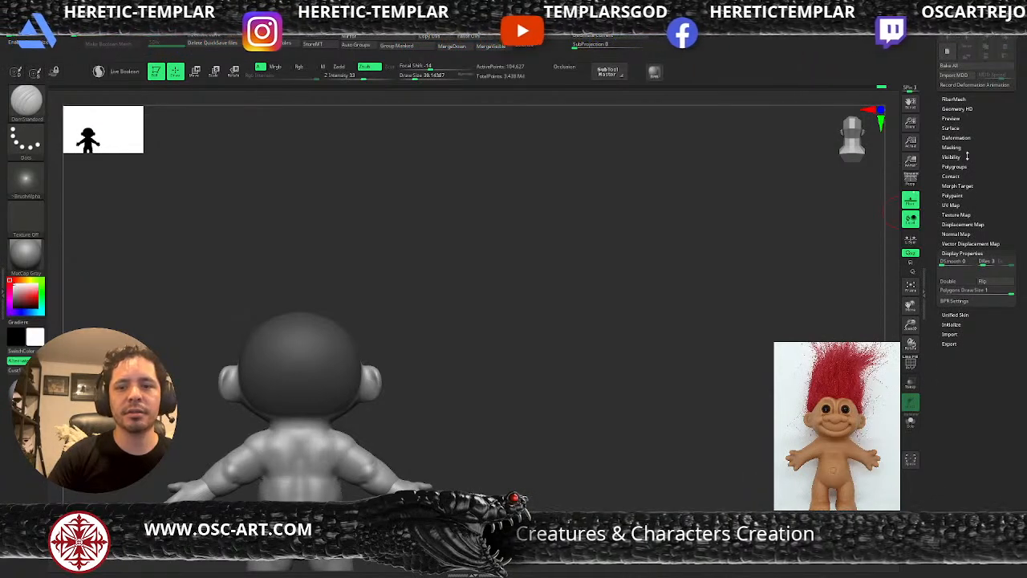
mouse_move(943, 128)
left_mouse_down()
mouse_move(943, 100)
mouse_move(924, 293)
mouse_move(937, 146)
left_mouse_up()
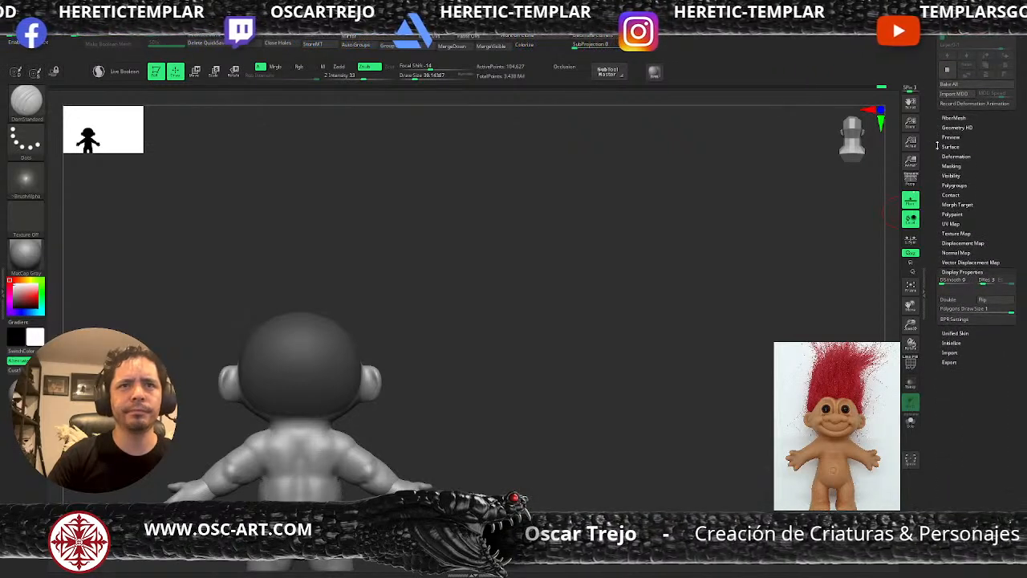
left_click(955, 118)
left_click(964, 127)
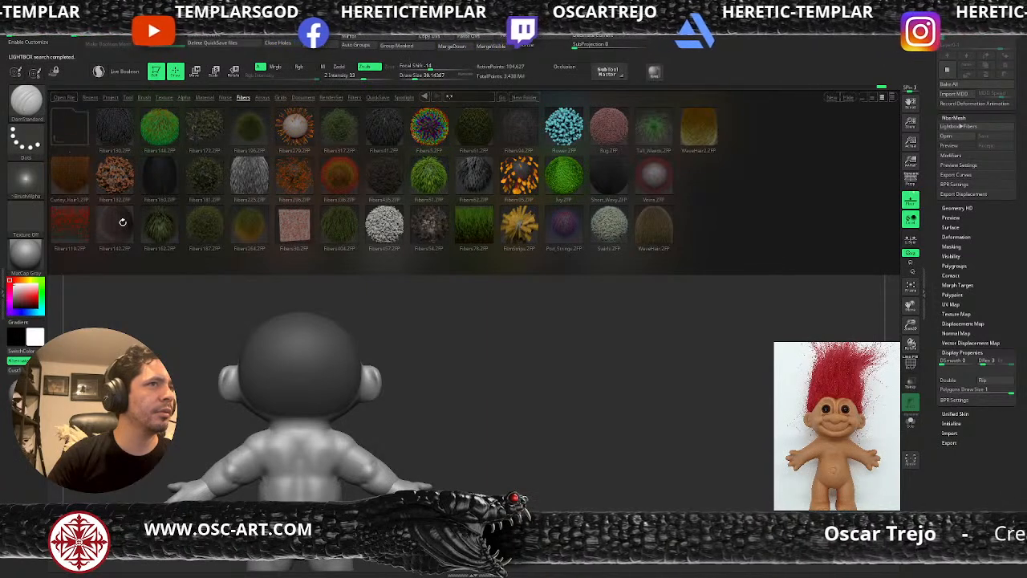
double_click(123, 224)
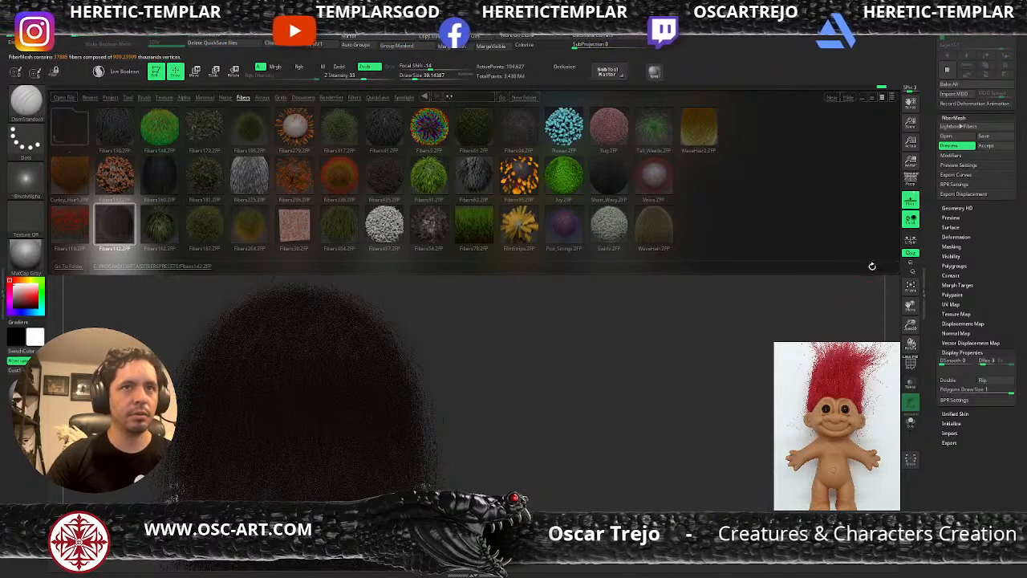
Set the FiberMesh gravity to -1 so the fibers stand straight up from the head
mouse_move(690, 331)
left_mouse_down()
mouse_move(567, 388)
mouse_move(557, 385)
mouse_move(654, 323)
mouse_move(642, 351)
mouse_move(548, 354)
left_mouse_up()
key("s")
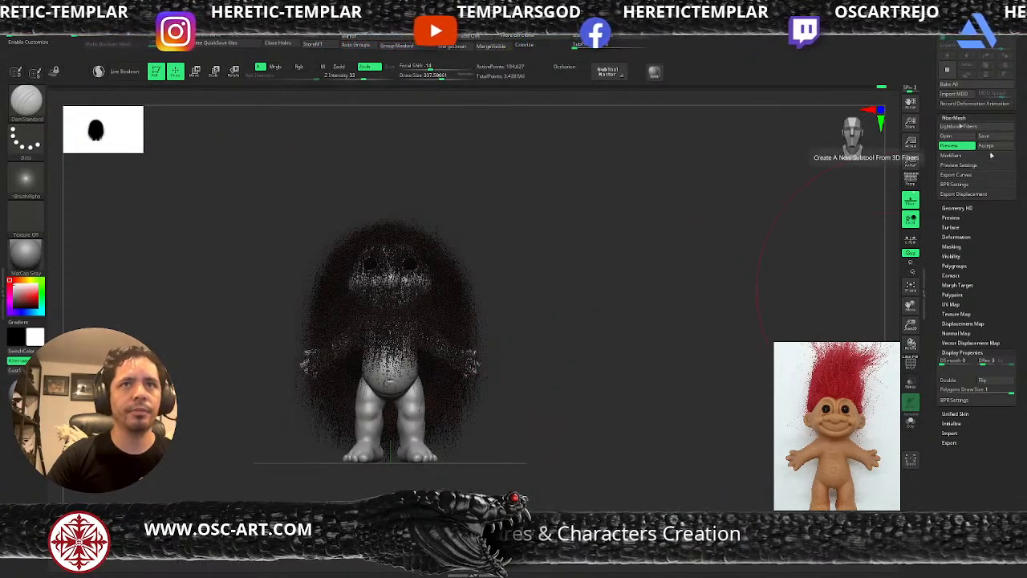
left_click(954, 155)
left_click_drag(933, 259, 635, 261)
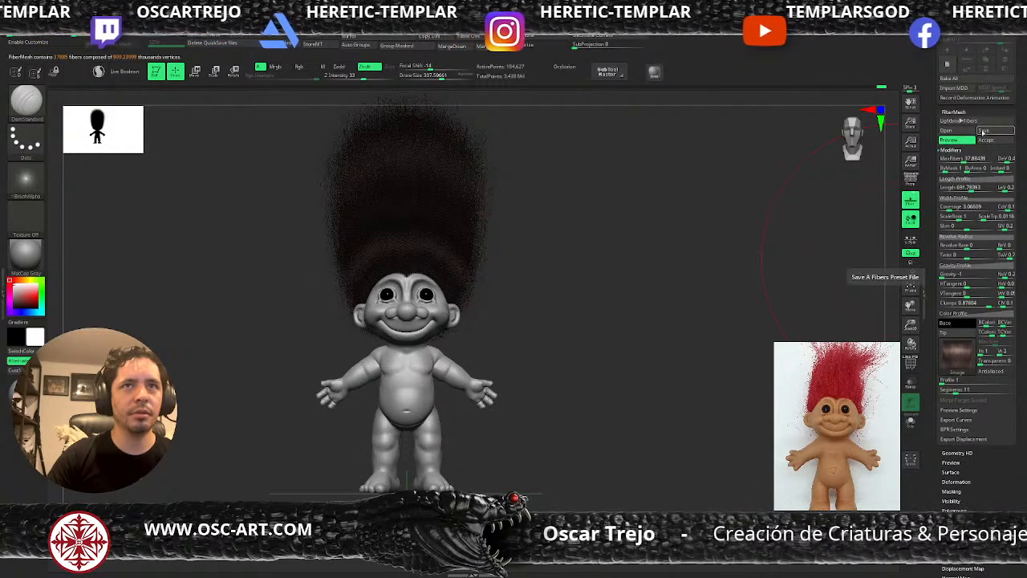
Accept the fibers as a new subtool and make the troll body visible alongside them
left_click(984, 139)
left_click(858, 158)
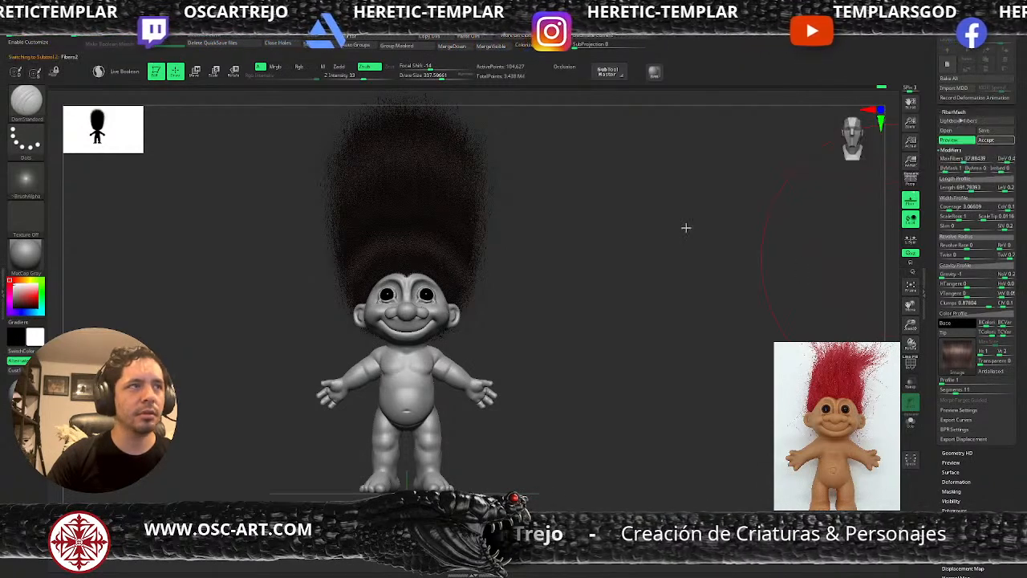
left_click_drag(564, 242, 570, 295, "alt")
left_click_drag(934, 147, 923, 308)
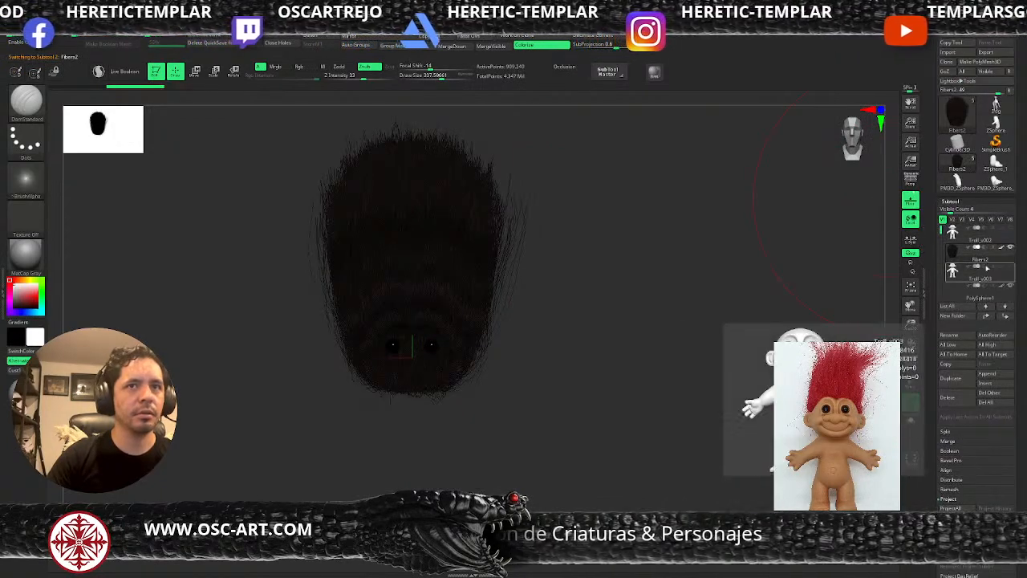
left_click(1011, 282)
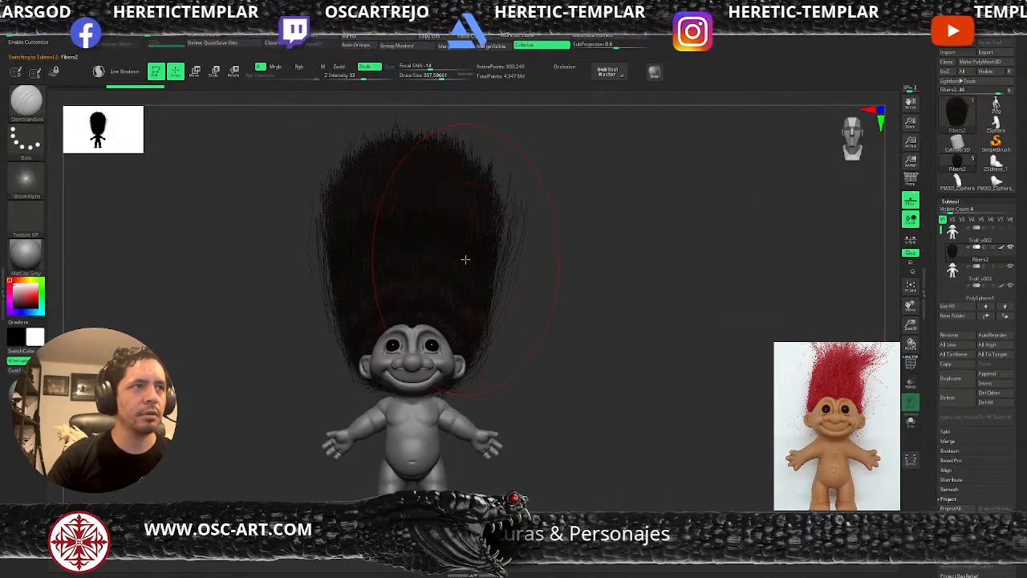
Switch to the Move brush and pull the sides of the fiber hair inward into a narrower column
key("s")
left_click_drag(327, 211, 408, 229)
key("ctrl+z")
key("b")
key("m")
key("v")
mouse_move(487, 225)
left_mouse_down()
mouse_move(415, 244)
mouse_move(394, 200)
mouse_move(381, 220)
mouse_move(388, 239)
mouse_move(400, 223)
left_mouse_up()
key("s")
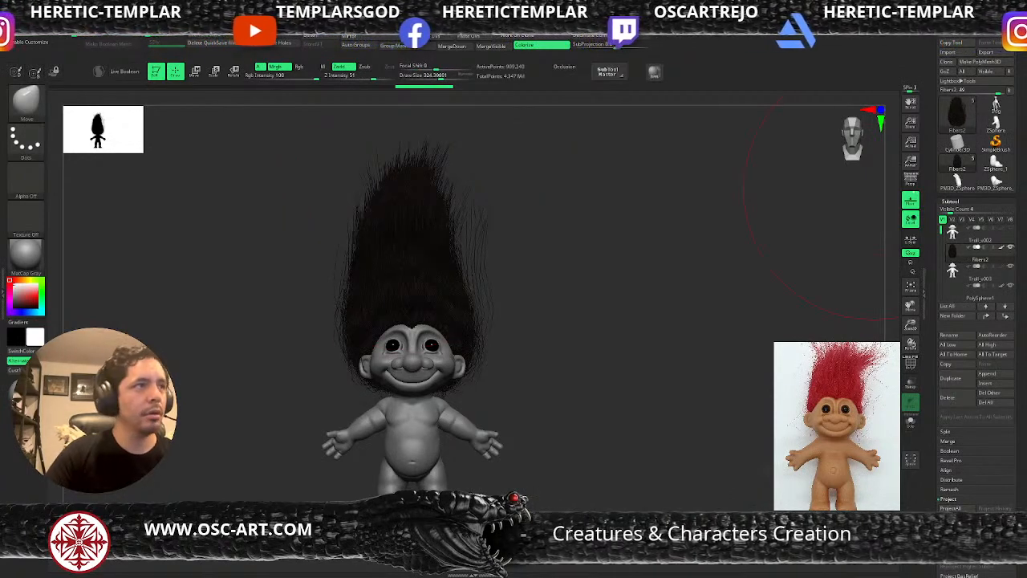
Taper the upper part of the fiber hair with the Move brush, adjusting the brush size between strokes
left_click_drag(534, 237, 545, 263)
key("s")
mouse_move(402, 237)
left_mouse_down()
mouse_move(381, 248)
mouse_move(416, 270)
left_mouse_up()
key("s")
mouse_move(472, 238)
left_mouse_down()
mouse_move(406, 236)
mouse_move(429, 246)
left_mouse_up()
key("s")
left_click(440, 282)
left_click_drag(509, 265, 474, 271)
key("s")
Shape the hair's side profile with the Move brush, drawing the front and back toward a pointed top
left_click_drag(409, 257, 439, 263)
left_click_drag(437, 224, 509, 239)
mouse_move(585, 244)
left_mouse_down()
mouse_move(520, 258)
mouse_move(512, 239)
mouse_move(485, 248)
mouse_move(499, 248)
left_mouse_up()
key("s")
left_click(519, 265)
left_click_drag(514, 305, 523, 305)
key("s")
mouse_move(470, 238)
left_mouse_down()
mouse_move(501, 212)
mouse_move(541, 204)
mouse_move(553, 233)
mouse_move(546, 220)
mouse_move(549, 288)
left_mouse_up()
Smooth the upper fibers and move the hair's front and back contours inward from the side view
key("shift")
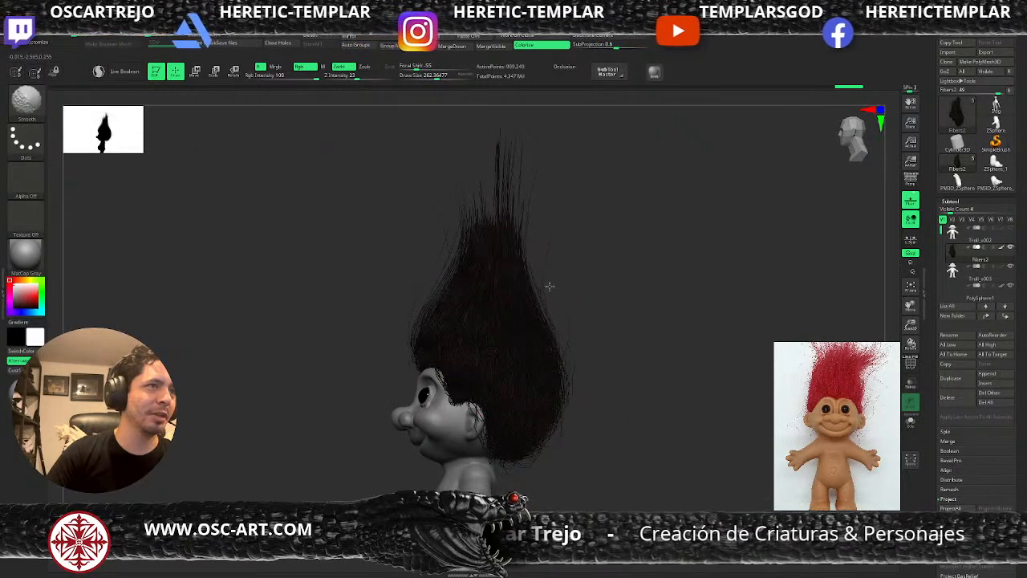
mouse_move(466, 225)
left_mouse_down("shift")
mouse_move(525, 234)
mouse_move(519, 245)
left_mouse_up("shift")
left_click_drag(421, 231, 509, 213)
key("s")
left_click(490, 251)
left_click_drag(578, 384, 549, 389)
left_click_drag(422, 387, 438, 384)
mouse_move(640, 357)
left_mouse_down("alt")
mouse_move(590, 269)
mouse_move(630, 357)
left_mouse_up("alt")
Smooth the hair tip and pull the fibers around the crown and forehead into shape with a smaller brush
key("s")
left_click(482, 279)
key("s")
left_click(462, 248)
mouse_move(470, 205)
left_mouse_down("shift")
mouse_move(444, 210)
mouse_move(465, 186)
left_mouse_up("shift")
left_click_drag(430, 273, 454, 268)
left_click_drag(488, 305, 477, 307)
left_click_drag(412, 330, 431, 334)
left_click_drag(592, 330, 599, 353, "alt")
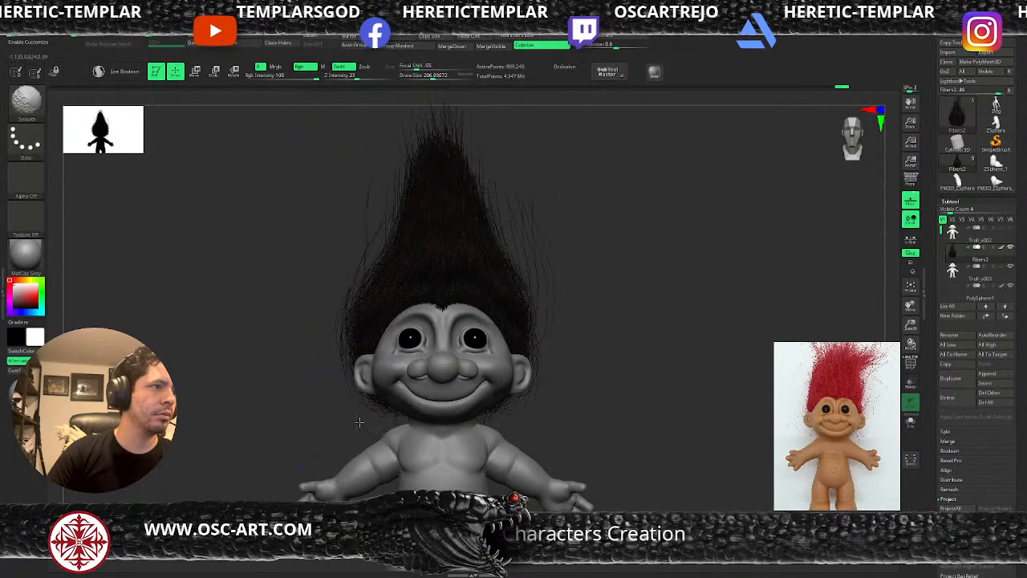
Smooth the stray fibers from beside the ear up to the tip and nudge the hair's side inward
left_click_drag(387, 409, 360, 332, "shift")
mouse_move(359, 271)
left_mouse_down("shift")
mouse_move(370, 212)
mouse_move(437, 194)
left_mouse_up("shift")
left_click_drag(565, 297, 567, 255, "alt")
left_click_drag(487, 284, 474, 277)
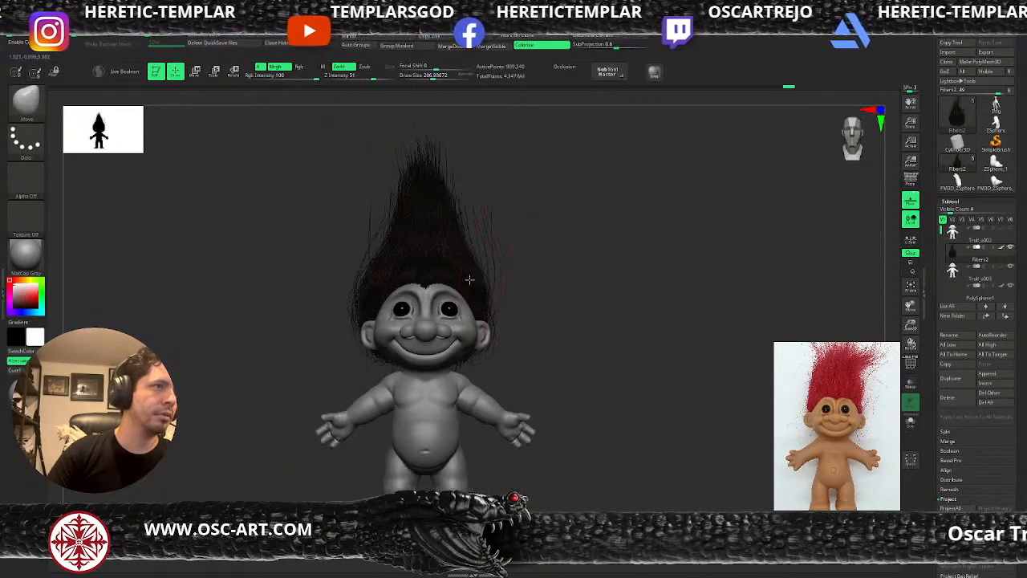
Reduce the brush size and tuck the loose fibers along the hair's sides inward with the Move brush
key("bracketleft")
mouse_move(453, 208)
left_mouse_down()
mouse_move(422, 209)
mouse_move(435, 203)
left_mouse_up()
key("ctrl+z")
key("s")
left_click(487, 238)
left_click_drag(487, 239, 468, 236)
left_click_drag(546, 289, 491, 286)
left_click_drag(449, 238, 429, 235)
left_click_drag(605, 213, 574, 214)
Refine the hair's pointed teardrop silhouette around the tip and sides with smaller Move strokes
left_click_drag(440, 205, 461, 208)
left_click_drag(507, 233, 496, 233)
mouse_move(514, 286)
left_mouse_down()
mouse_move(549, 248)
mouse_move(495, 201)
mouse_move(486, 221)
mouse_move(490, 174)
mouse_move(511, 170)
mouse_move(469, 189)
mouse_move(467, 240)
left_mouse_up()
key("s")
left_click_drag(481, 246, 508, 252)
key("s")
key("shift")
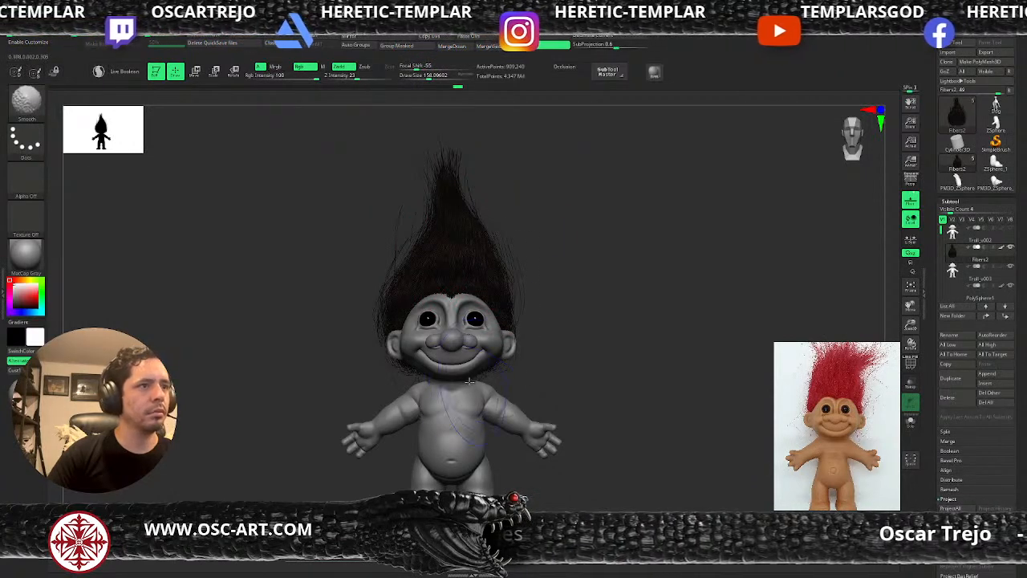
mouse_move(578, 209)
left_mouse_down("alt")
mouse_move(525, 172)
mouse_move(605, 242)
left_mouse_up("alt")
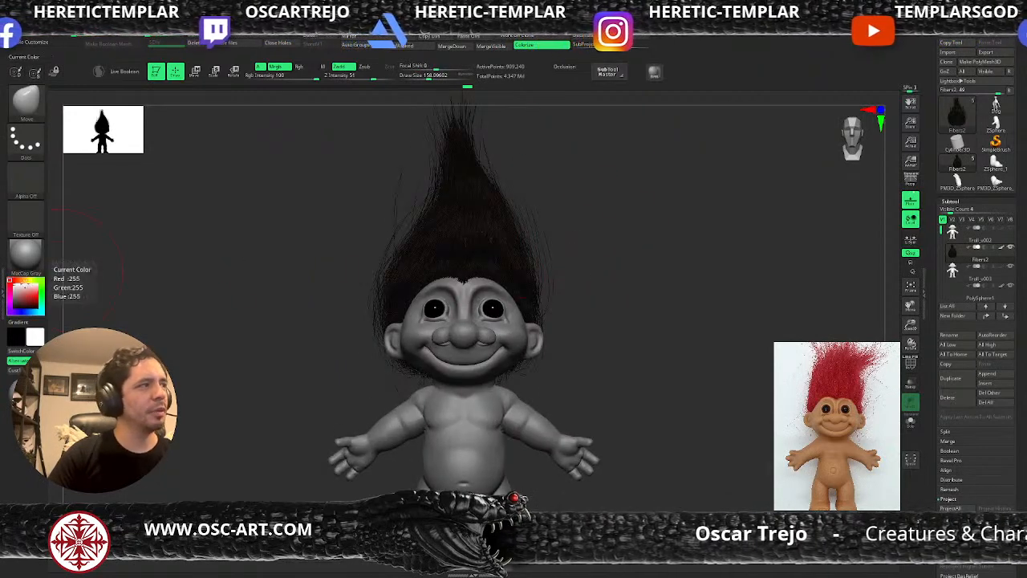
Set the active colour to pure red (255, 0, 0) and switch to the Paint brush
left_click(16, 282)
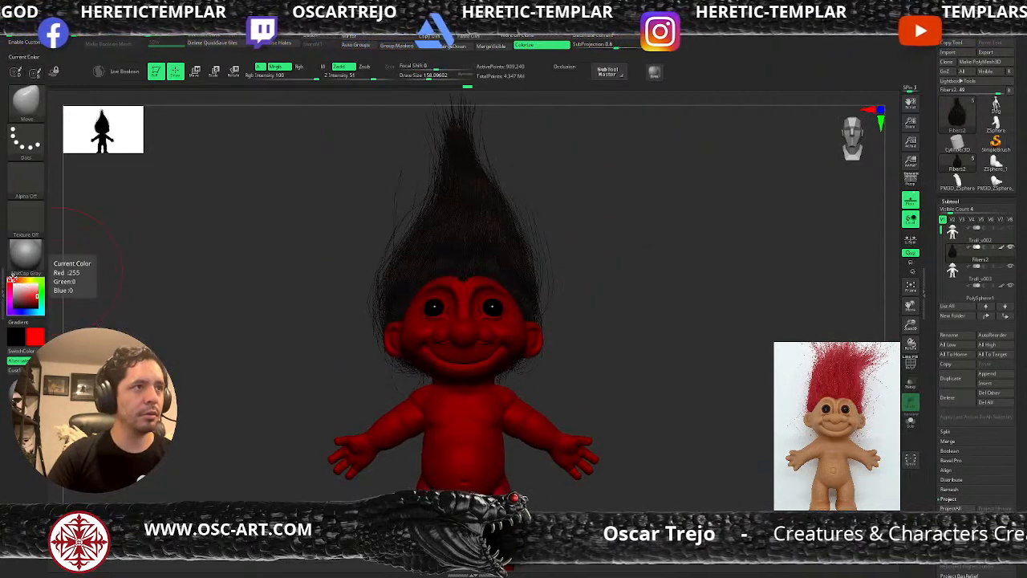
key("b")
key("p")
key("a")
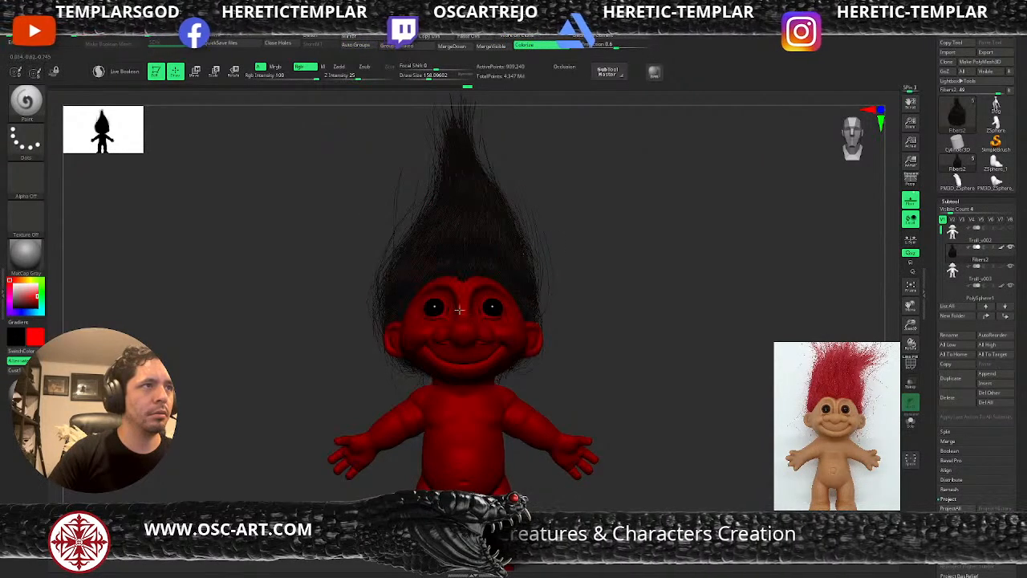
key("shift+f")
key("shift+f")
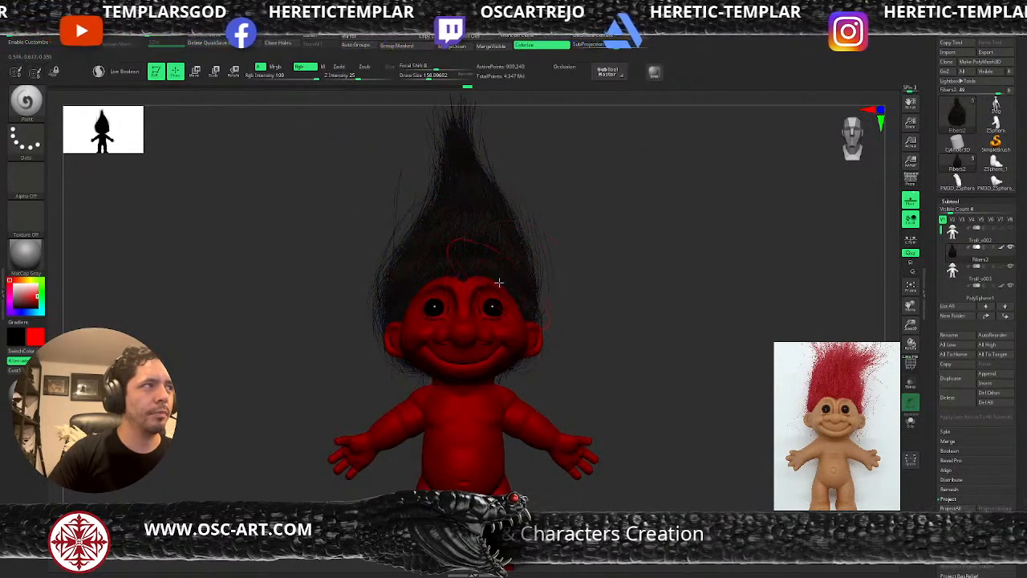
left_click(24, 257)
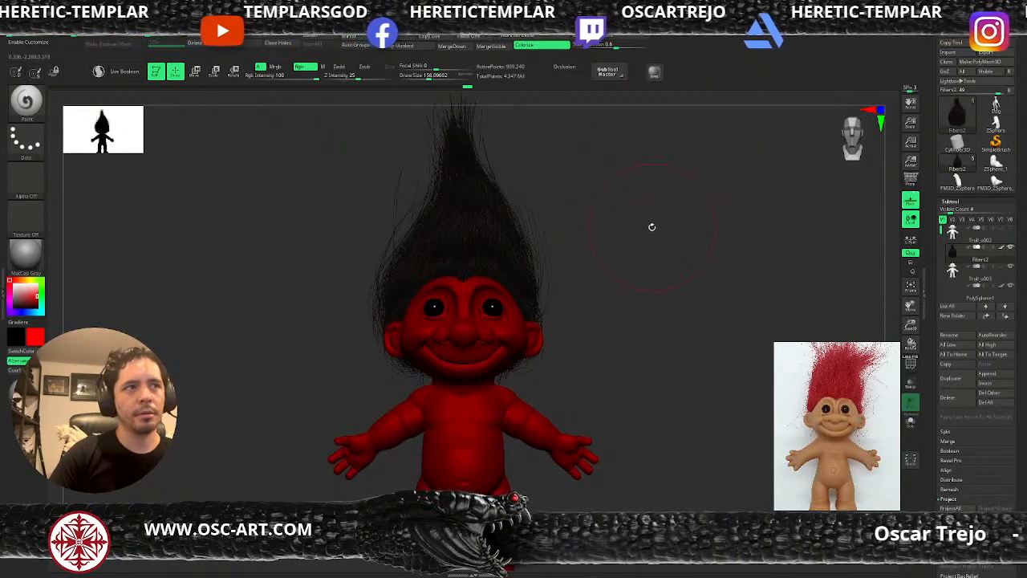
scroll(964, 273, "down", 8)
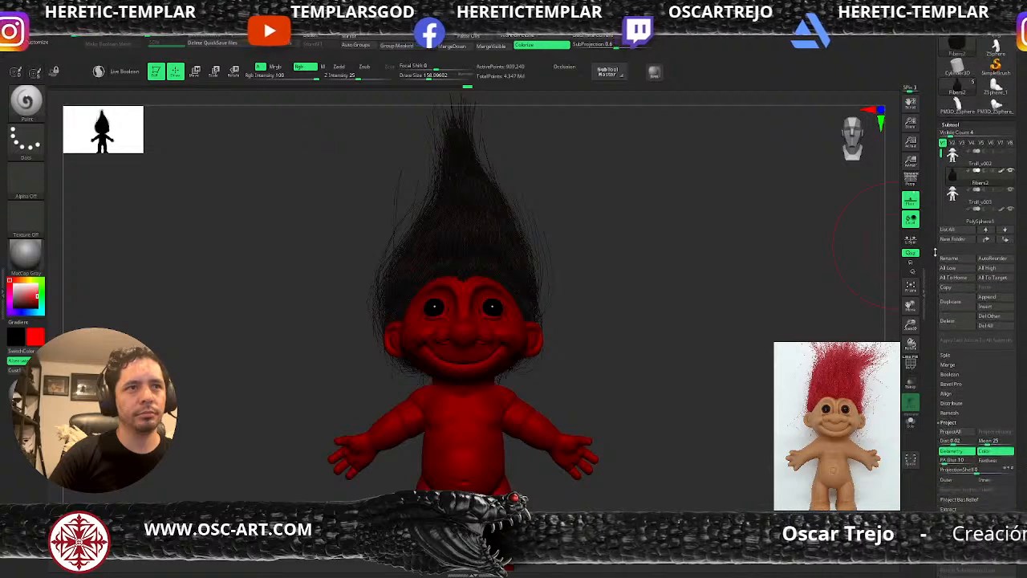
scroll(948, 187, "down", 4)
left_click_drag(947, 186, 948, 189)
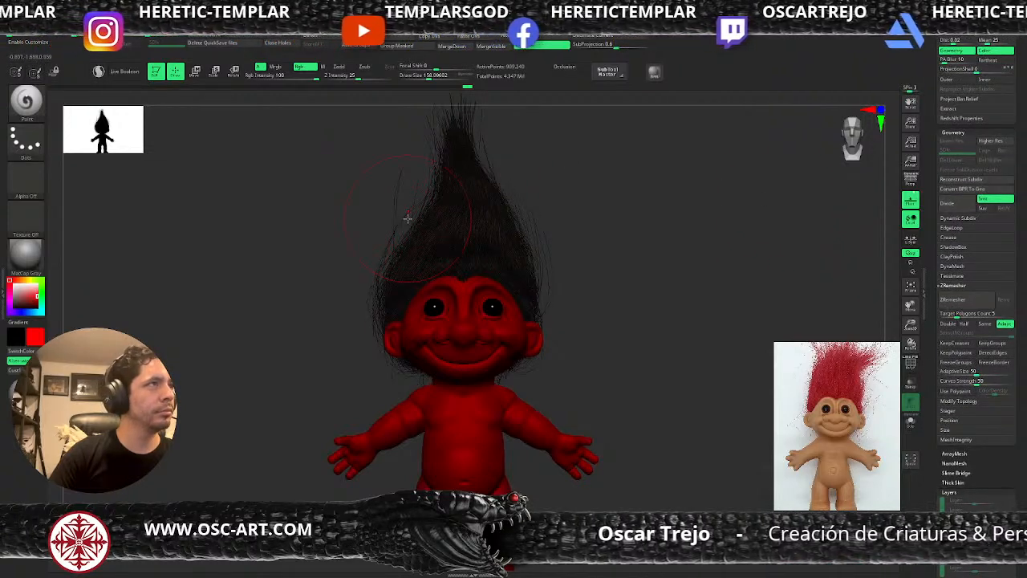
Switch to the Standard brush and fill the fiber hair with red
key("b")
key("s")
key("t")
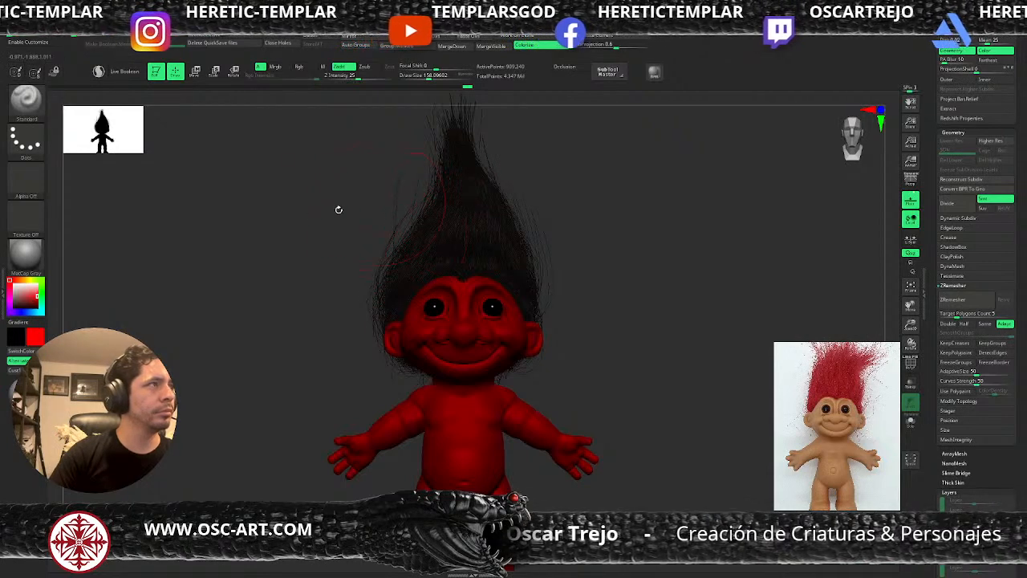
key("shift+f")
key("shift+f")
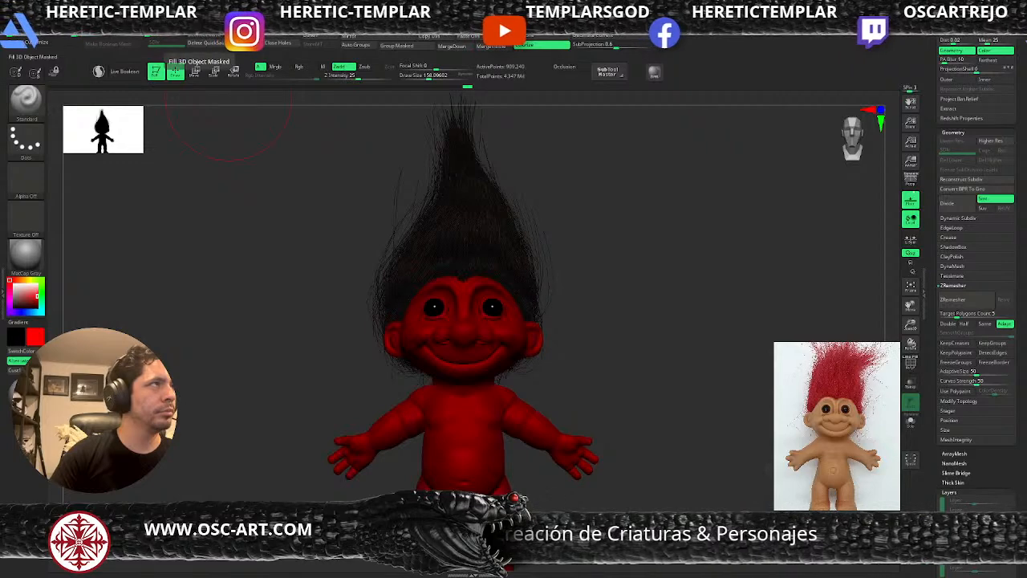
left_click(199, 37)
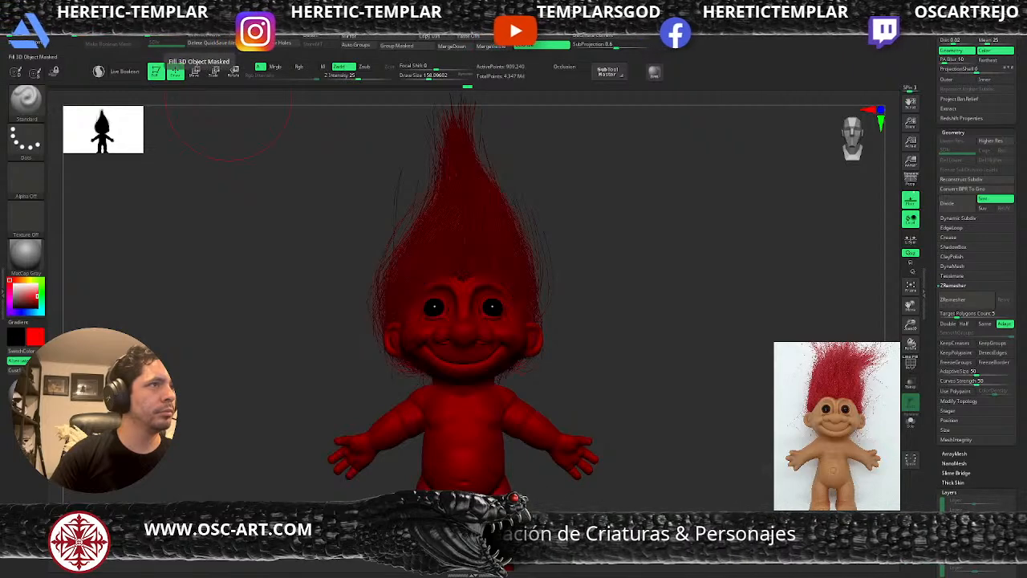
Fill the fiber hair with magenta and reset the active colour to white (255, 255, 255)
left_click(11, 295)
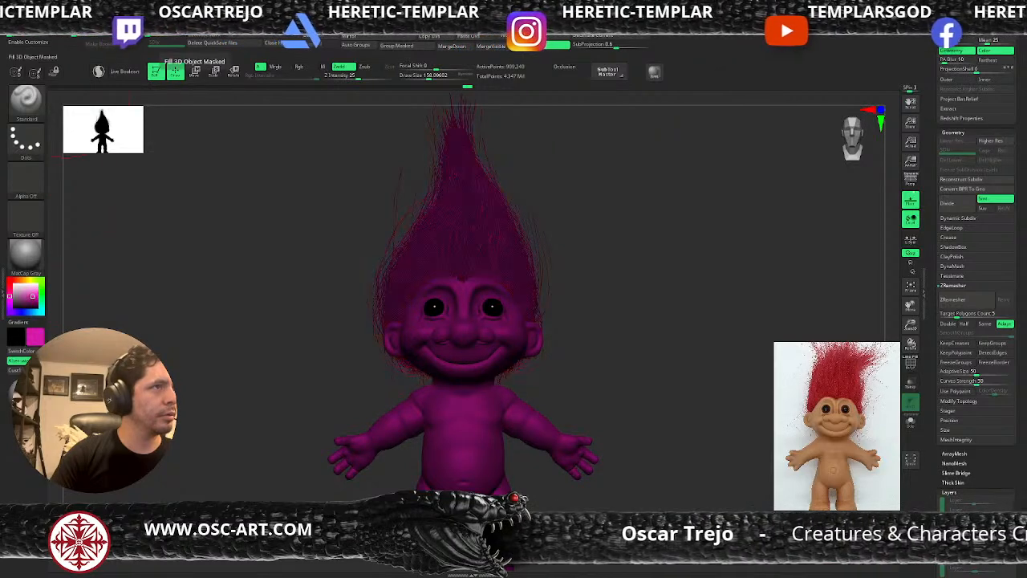
left_click(38, 250)
left_click_drag(36, 286, 11, 281)
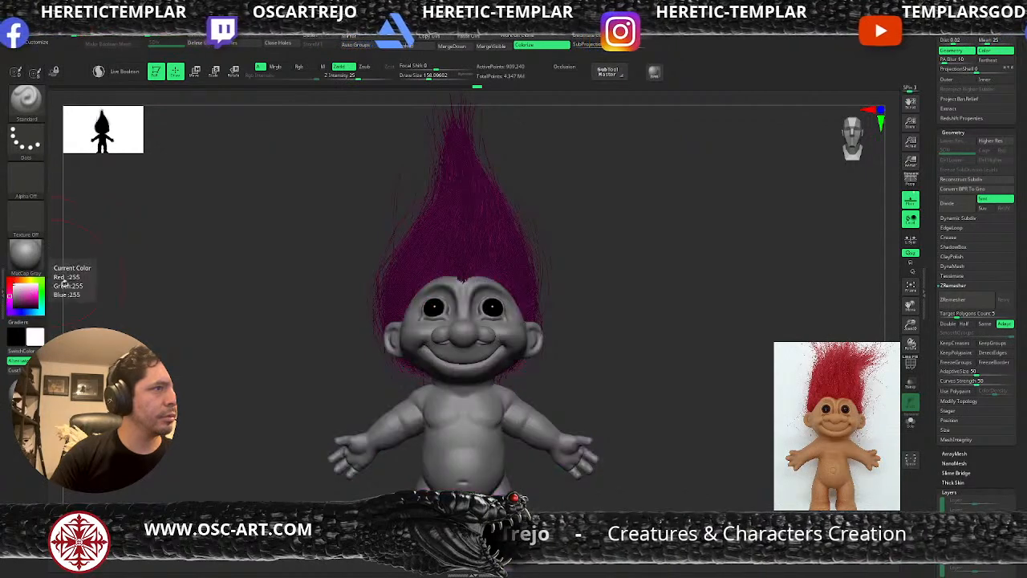
left_click_drag(630, 274, 626, 249, "alt")
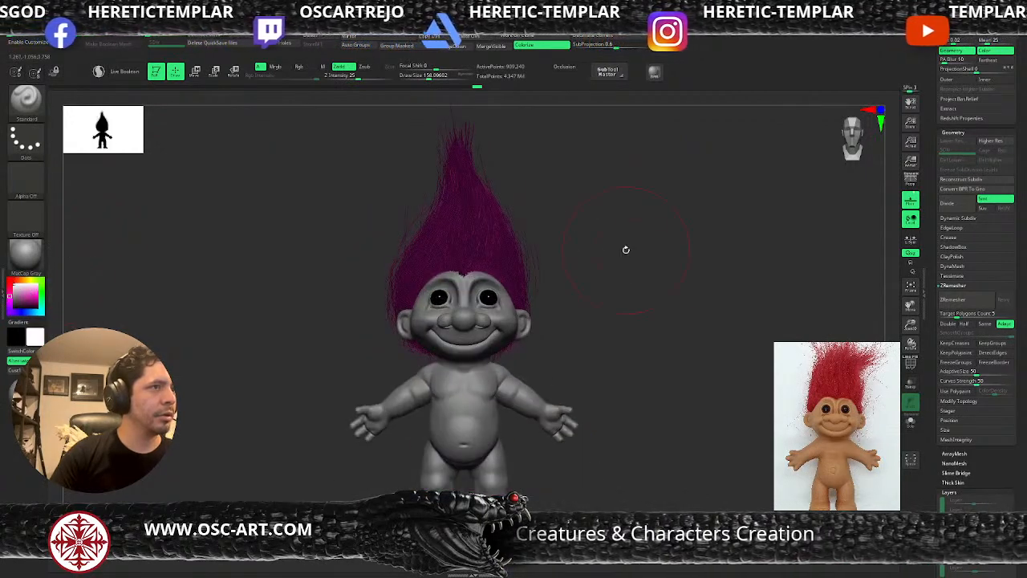
Lower the body to subdivision level 3 and switch to the Clay brush for work on the ear
left_click_drag(790, 233, 742, 245)
left_click_drag(713, 278, 761, 232, "alt")
left_click_drag(807, 265, 681, 331, "alt")
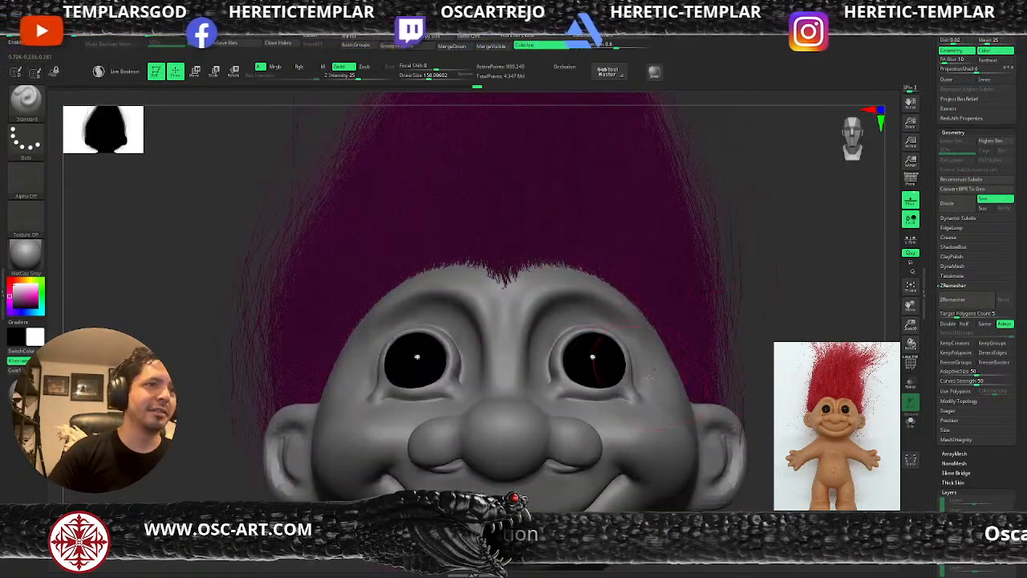
left_click_drag(729, 366, 702, 312, "alt")
key("shift+d")
key("shift+d")
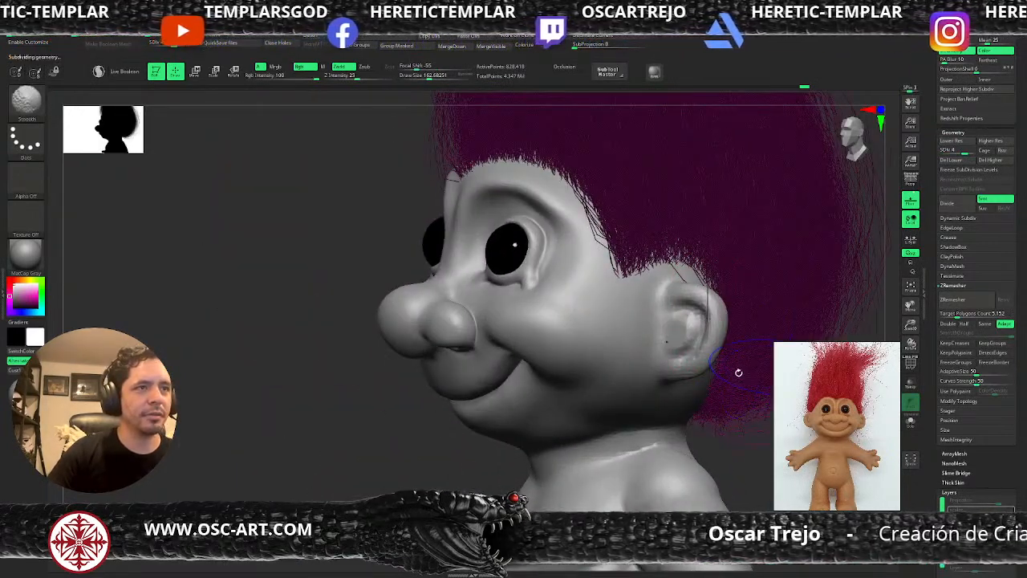
mouse_move(755, 450)
left_mouse_down()
mouse_move(866, 443)
mouse_move(720, 392)
mouse_move(709, 369)
left_mouse_up()
key("b")
key("c")
key("l")
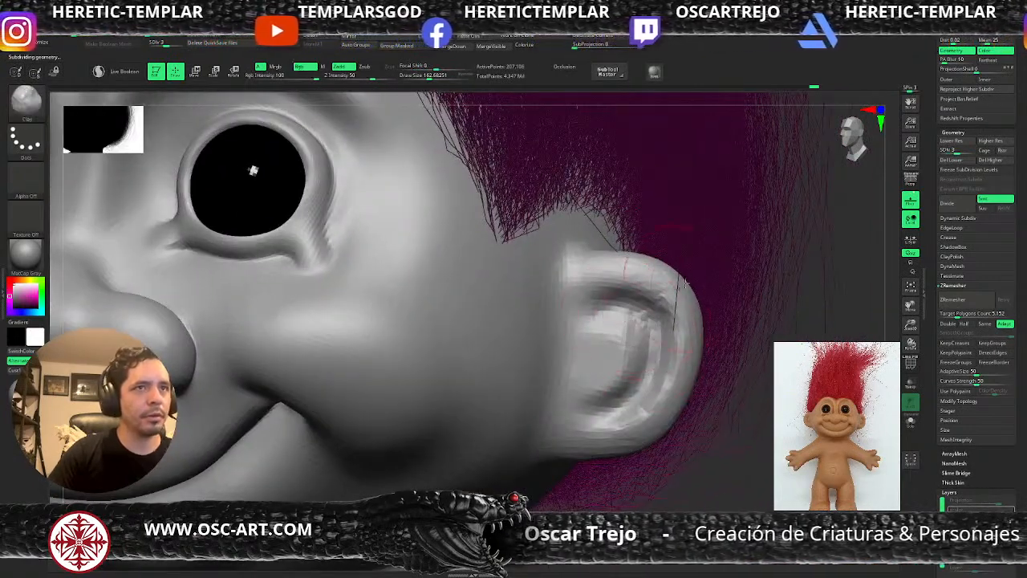
Hide the fiber hair subtool and make the troll body the active subtool
left_click(778, 226, "alt")
left_click_drag(1019, 137, 1019, 551)
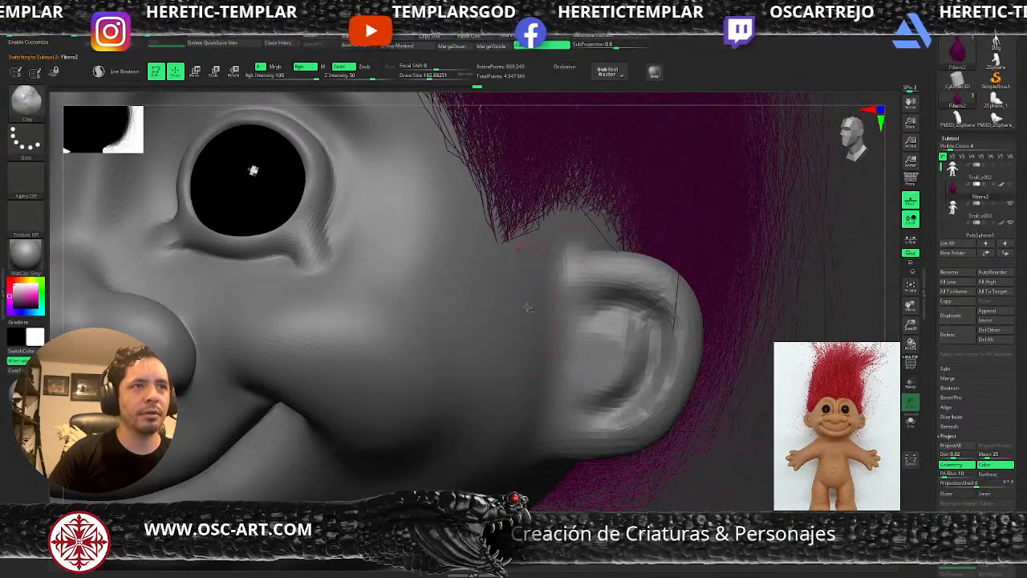
left_click(506, 316, "alt")
left_click_drag(763, 293, 785, 225)
left_click_drag(929, 90, 930, 152)
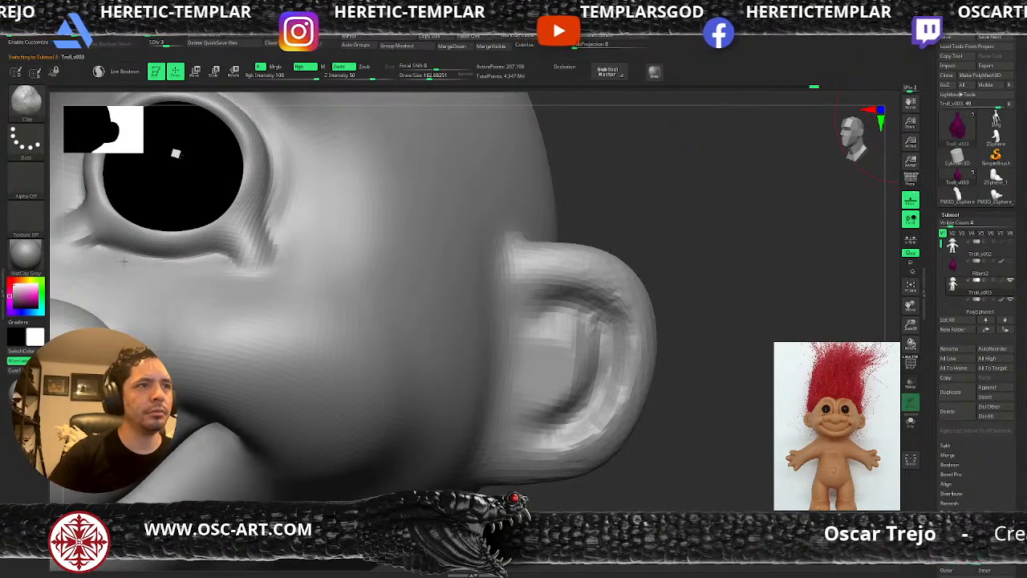
Smooth the ear's upper and lower rim and reshape its inner fold with smaller Clay strokes
left_click_drag(562, 271, 597, 302, "shift")
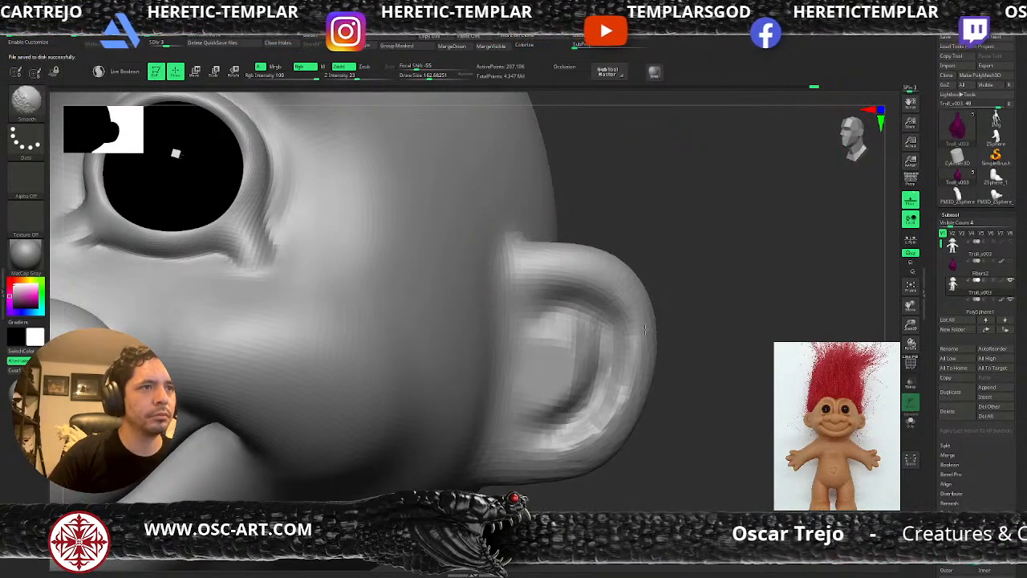
left_click_drag(564, 453, 578, 425, "shift")
key("s")
mouse_move(566, 312)
left_mouse_down()
mouse_move(551, 306)
mouse_move(604, 342)
left_mouse_up()
mouse_move(603, 380)
left_mouse_down()
mouse_move(574, 417)
mouse_move(550, 425)
mouse_move(561, 417)
left_mouse_up()
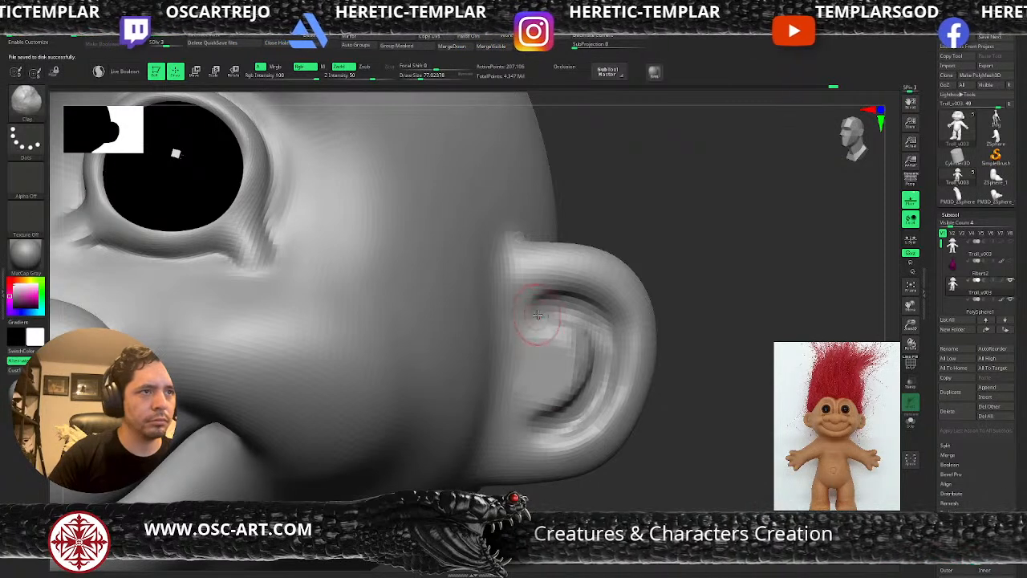
Raise the body to subdivision level 4 and smooth the ear's inner fold and upper rim with a larger brush
key("ctrl+d")
left_click_drag(543, 310, 581, 311, "shift")
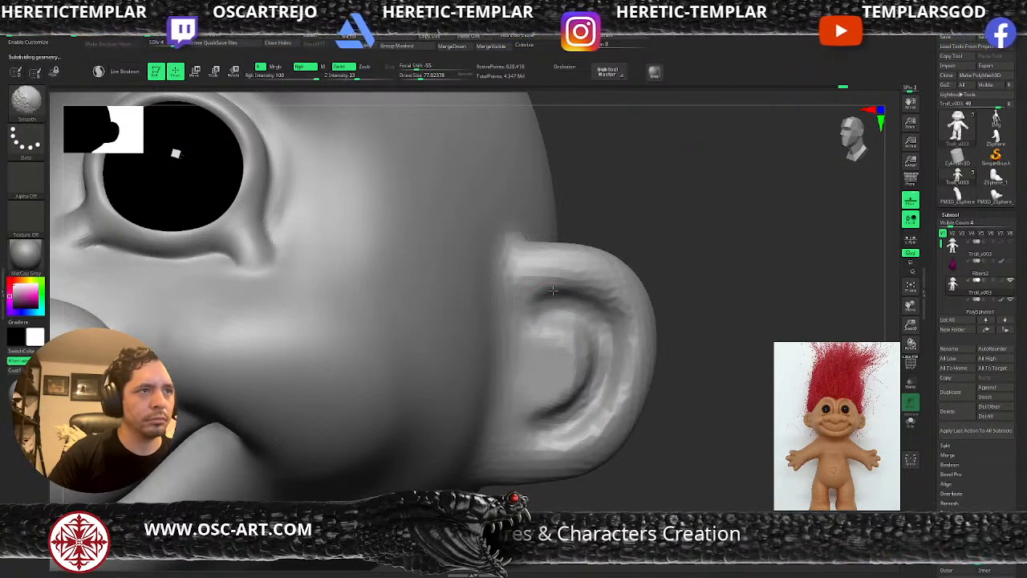
key("bracketright")
key("bracketright")
left_click_drag(535, 280, 554, 265, "shift")
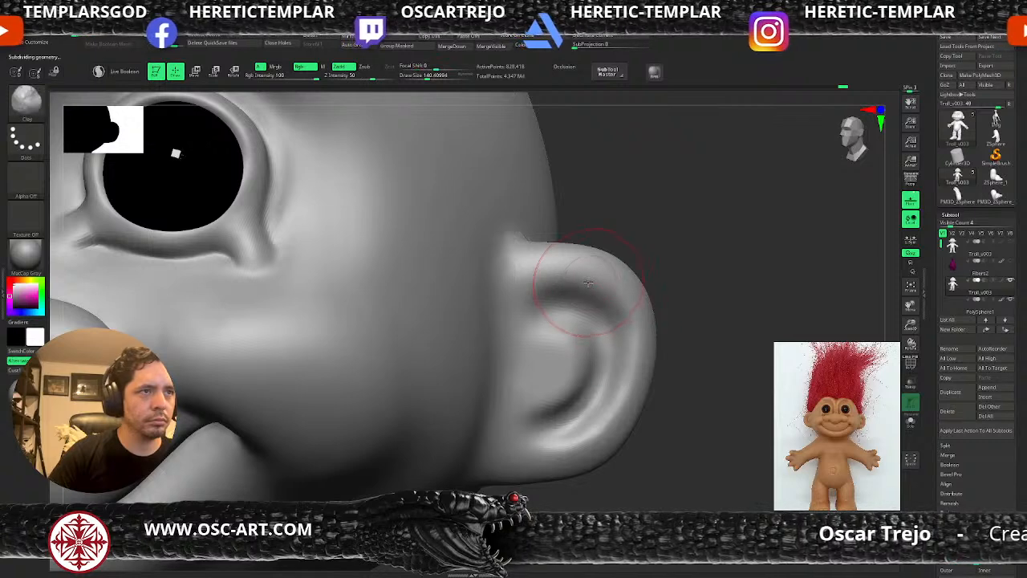
Define the inner ear ridge with Clay and Standard strokes, raise the body to subdivision level 5 and smooth the ear
key("s")
left_click_drag(581, 314, 561, 313)
key("b")
key("s")
key("t")
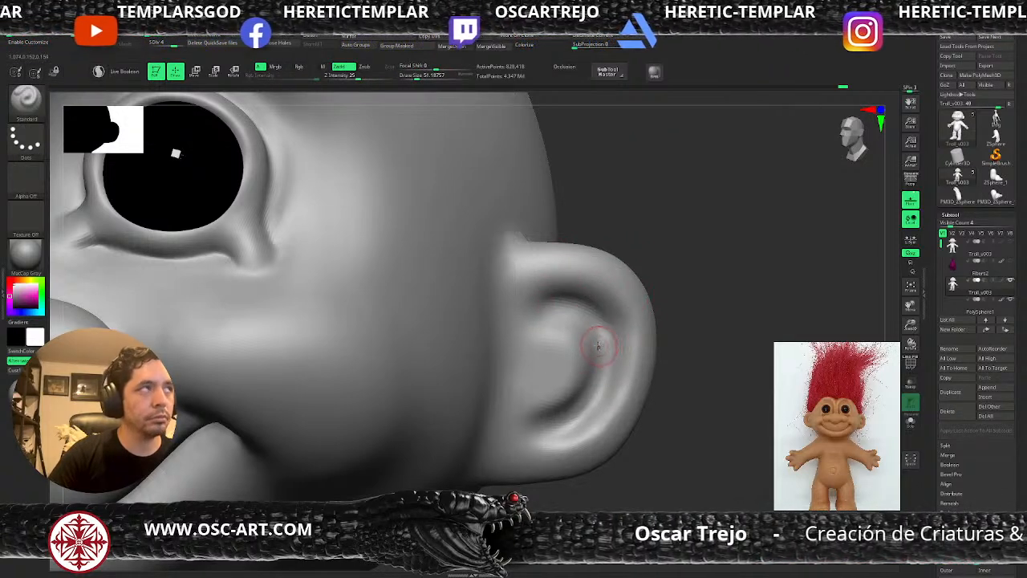
key("d")
mouse_move(569, 323)
left_mouse_down()
mouse_move(602, 328)
mouse_move(584, 310)
left_mouse_up()
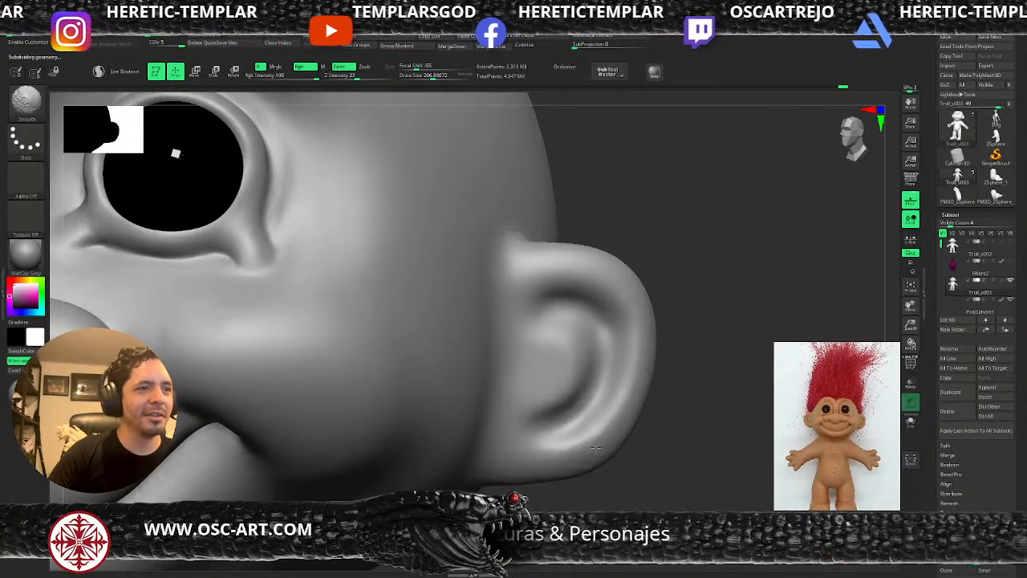
mouse_move(642, 447)
left_mouse_down("alt")
mouse_move(647, 303)
mouse_move(716, 340)
mouse_move(660, 278)
mouse_move(647, 345)
left_mouse_up("alt")
left_click_drag(507, 383, 511, 432, "shift")
Smooth the base of the neck and the shoulders while stepping the body down to subdivision level 3
key("s")
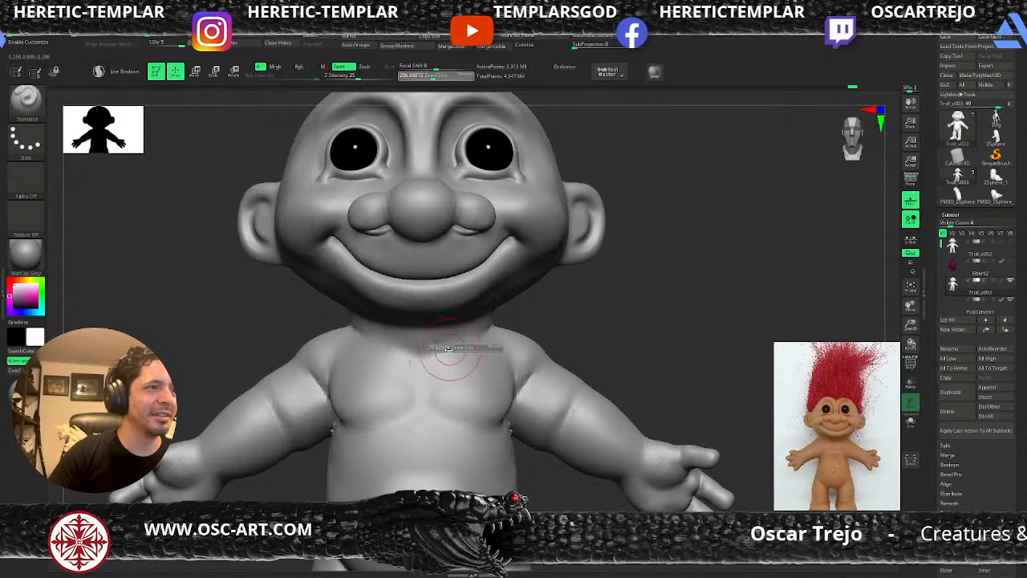
key("space")
mouse_move(445, 316)
left_mouse_down("shift")
mouse_move(450, 357)
mouse_move(461, 326)
left_mouse_up("shift")
key("shift+d")
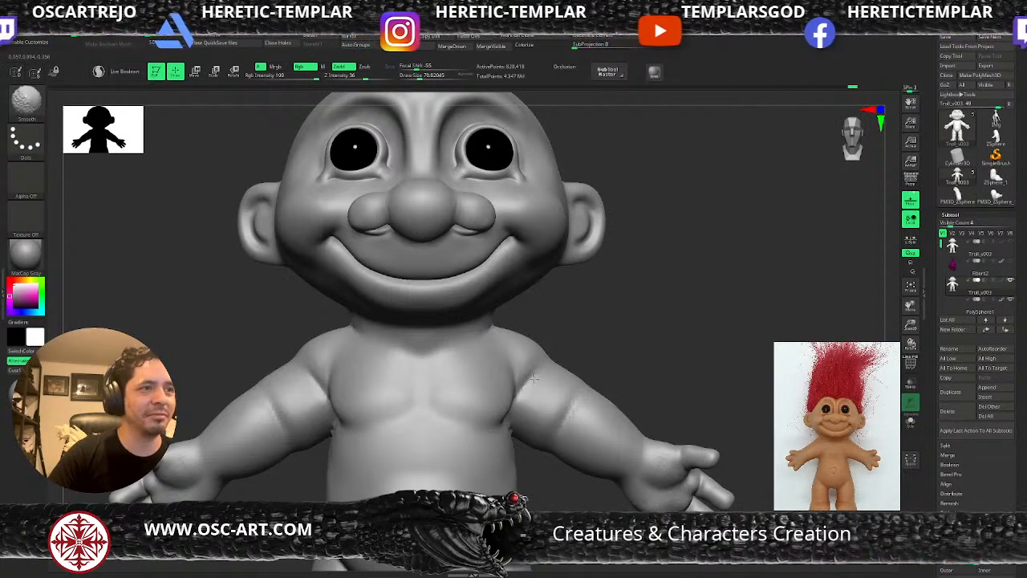
mouse_move(532, 321)
left_mouse_down()
mouse_move(490, 325)
mouse_move(513, 328)
left_mouse_up()
key("shift+d")
Refine the arm and buttock forms from behind with Standard and Smooth, then raise the body to subdivision level 4
left_click_drag(578, 317, 551, 310)
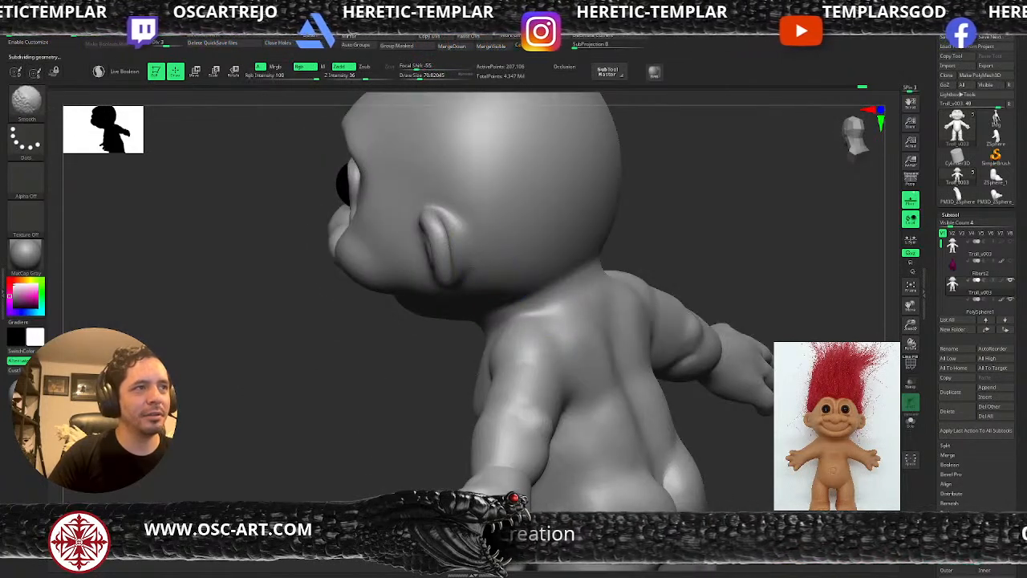
left_click_drag(451, 374, 450, 337, "alt")
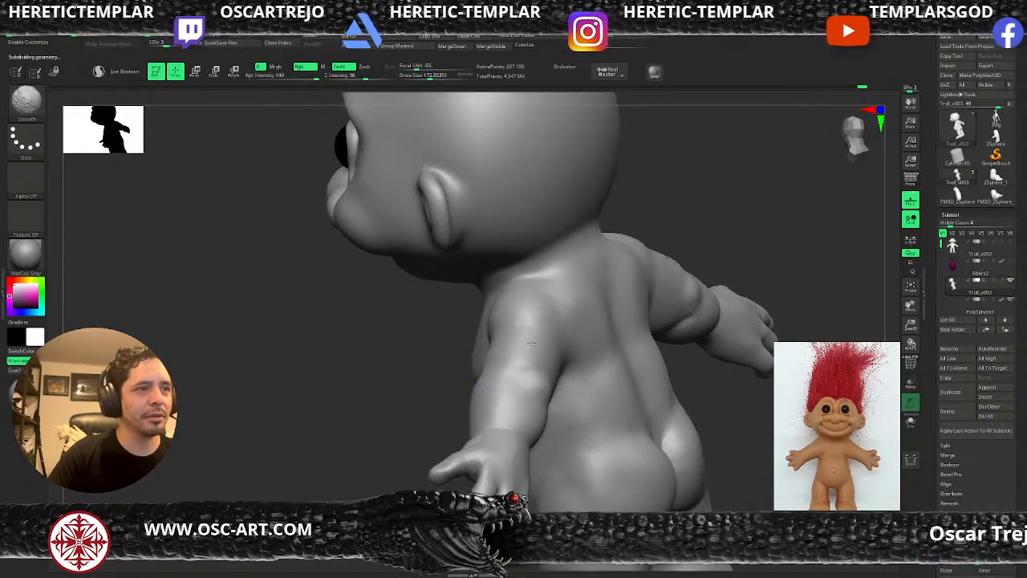
left_click_drag(420, 394, 601, 390)
left_click_drag(662, 409, 580, 342, "alt")
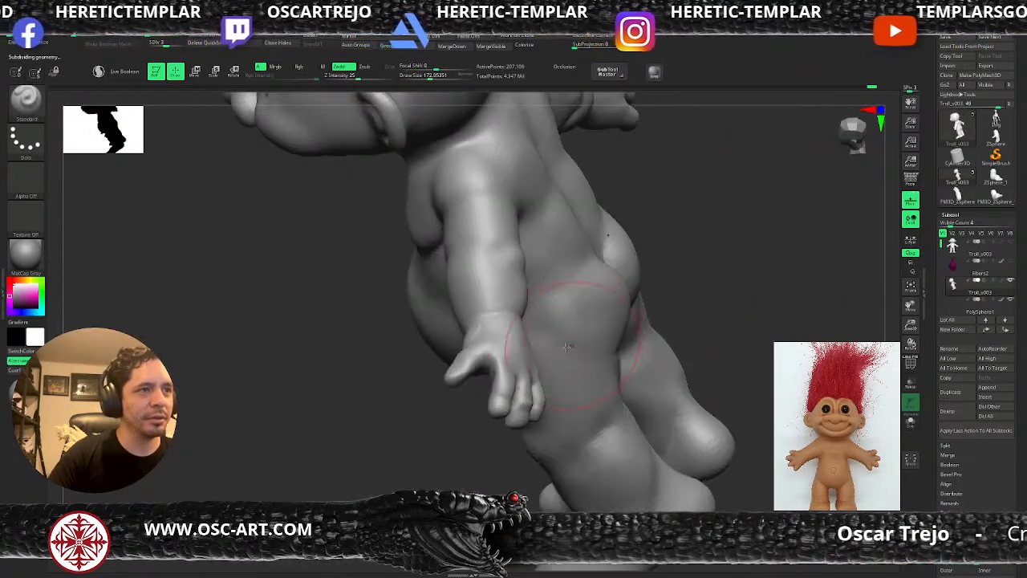
left_click_drag(367, 388, 481, 325)
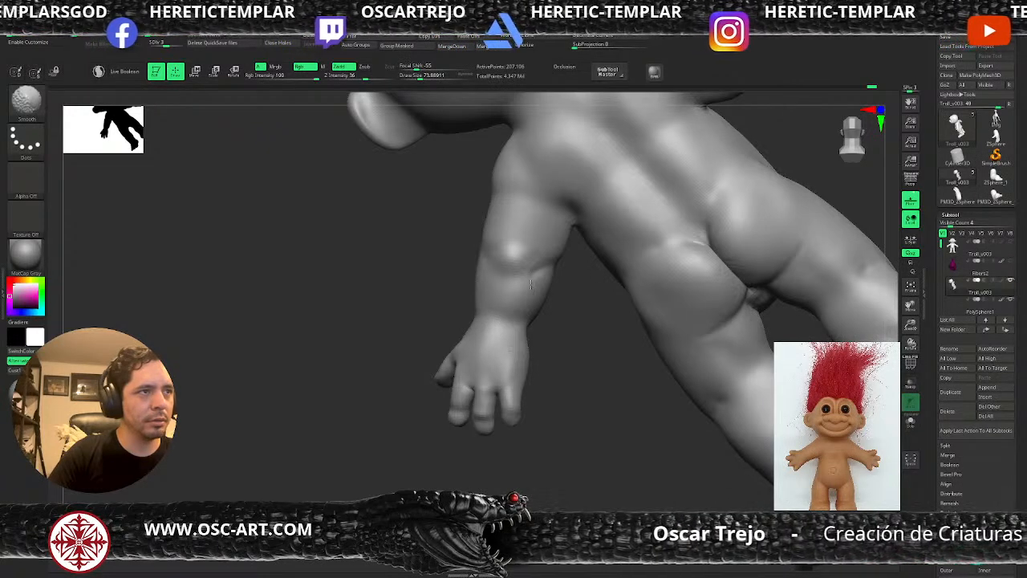
left_click_drag(661, 274, 683, 248)
mouse_move(585, 367)
left_mouse_down()
mouse_move(431, 326)
mouse_move(475, 282)
left_mouse_up()
key("d")
left_click_drag(764, 149, 634, 369, "alt")
left_click_drag(685, 303, 729, 294, "alt")
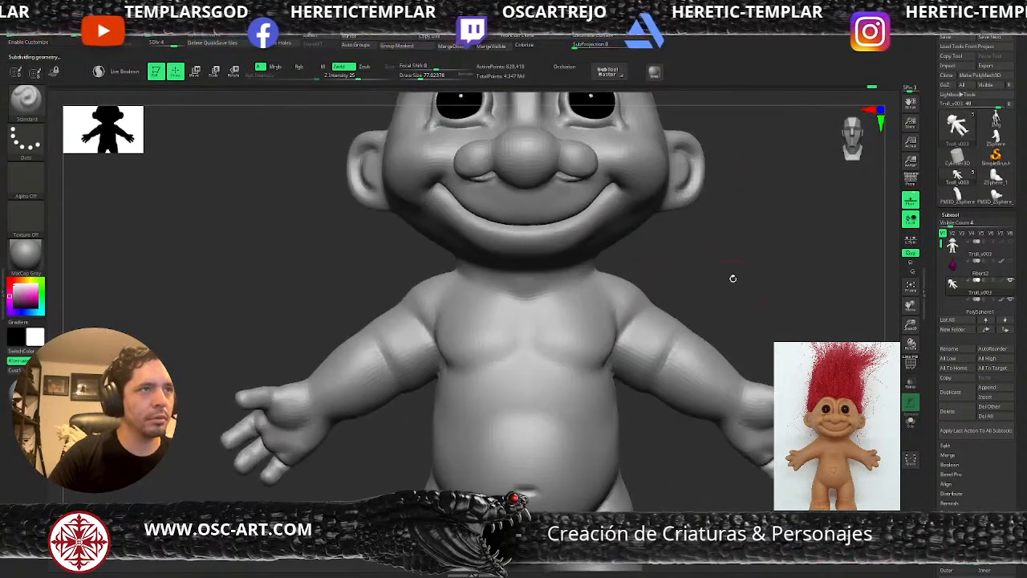
Switch to DamStandard with a smaller brush and work the inner eye corners at subdivision level 3
left_click_drag(730, 233, 720, 350, "alt")
key("ctrl+d")
left_click_drag(716, 212, 649, 369, "alt")
left_click_drag(701, 317, 682, 361, "alt")
key("b")
key("d")
key("s")
key("shift+d")
key("shift+d")
key("s")
left_click_drag(501, 412, 488, 413)
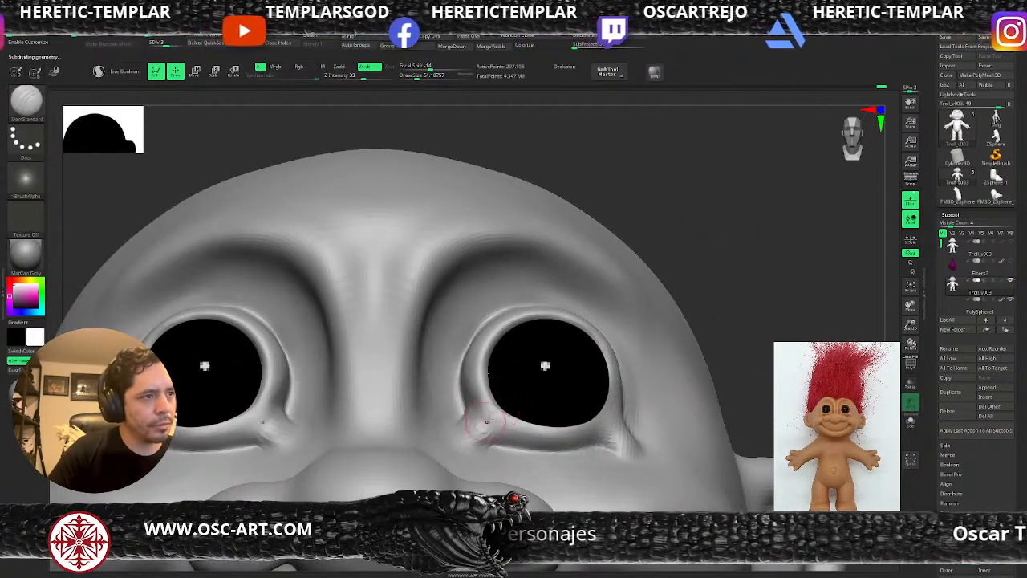
Sculpt a diagonal crease at each inner eye corner and soften it at subdivision level 4
key("b")
key("s")
key("l")
mouse_move(496, 408)
left_mouse_down()
mouse_move(464, 441)
mouse_move(474, 434)
left_mouse_up()
key("d")
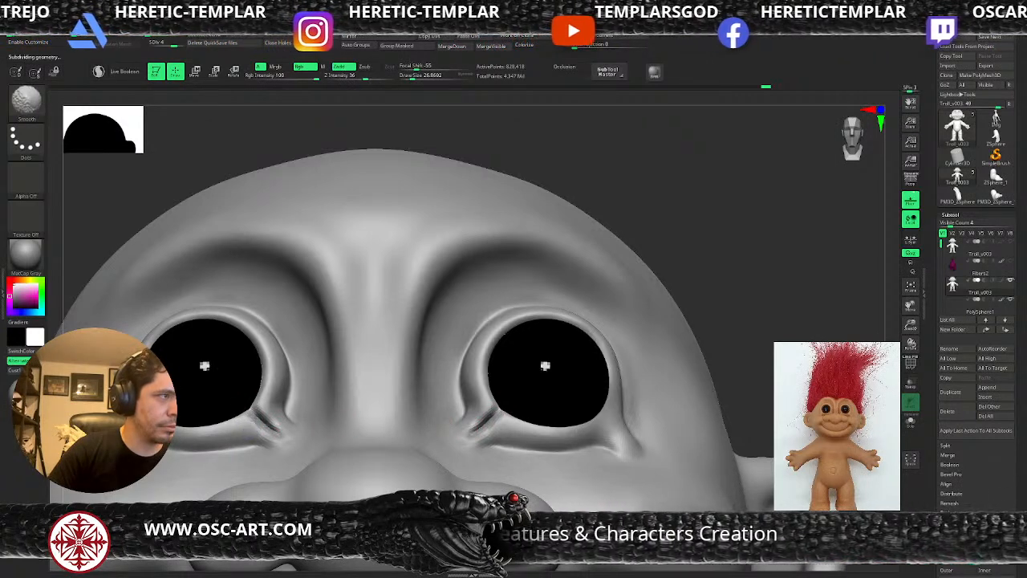
mouse_move(490, 410)
left_mouse_down()
mouse_move(468, 430)
mouse_move(486, 408)
mouse_move(477, 429)
mouse_move(485, 436)
left_mouse_up()
key("s")
mouse_move(708, 240)
left_mouse_down("alt")
mouse_move(617, 344)
mouse_move(706, 271)
mouse_move(761, 268)
mouse_move(730, 304)
left_mouse_up("alt")
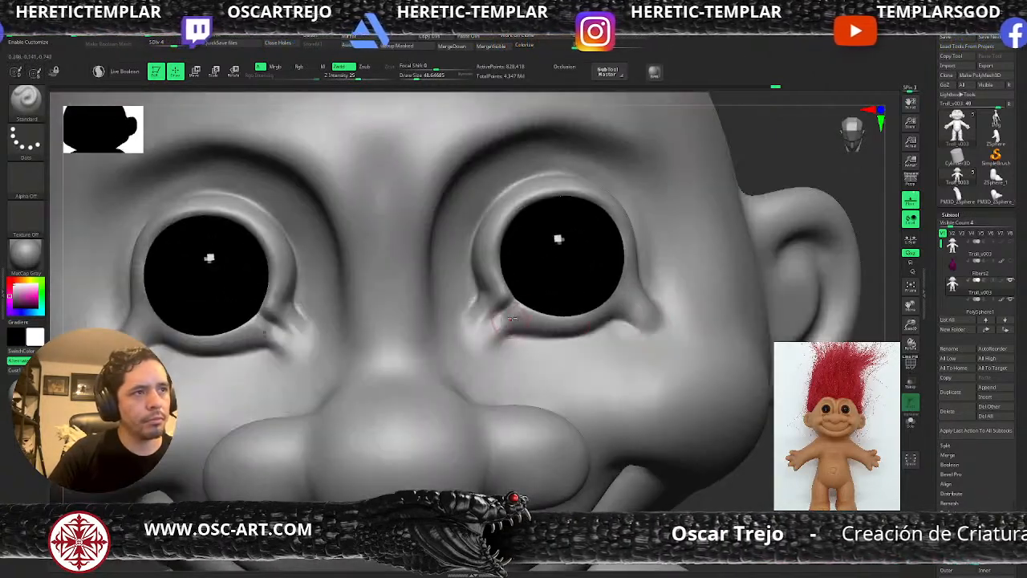
Sharpen the diagonal crease at the inner eye corners with a smaller DamStandard brush
key("b")
key("d")
key("s")
key("bracketleft")
mouse_move(518, 297)
left_mouse_down()
mouse_move(479, 338)
mouse_move(496, 315)
left_mouse_up()
key("shift")
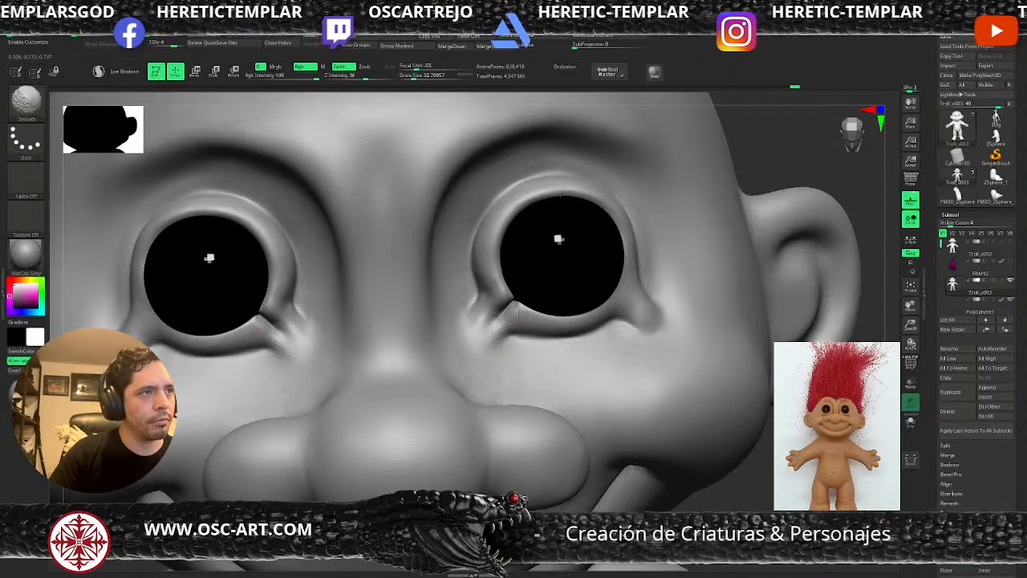
Build up the lower eyelid at its inner corner with Clay and smooth the surrounding folds
key("b")
key("c")
key("l")
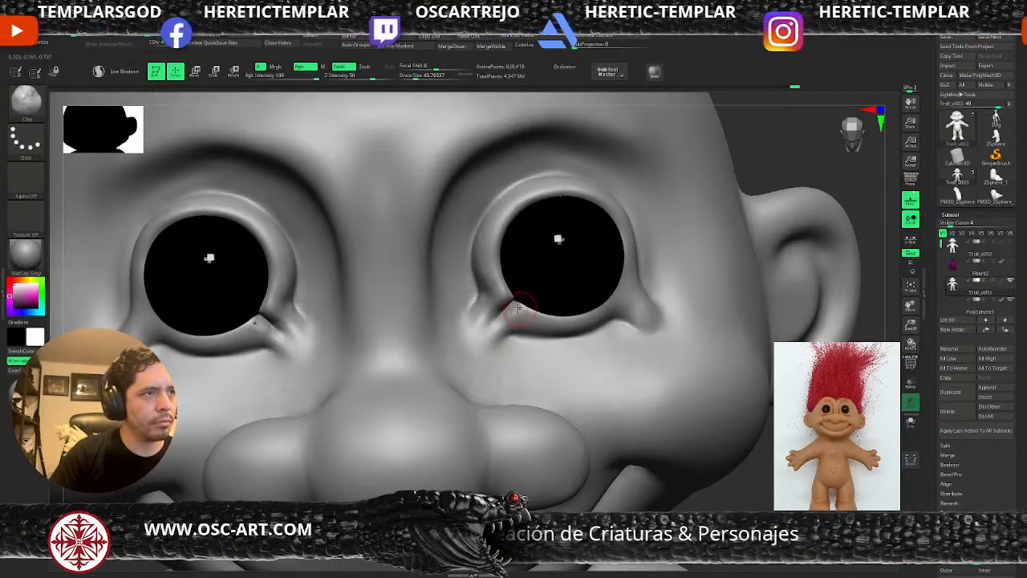
key("s")
left_click_drag(518, 313, 535, 321)
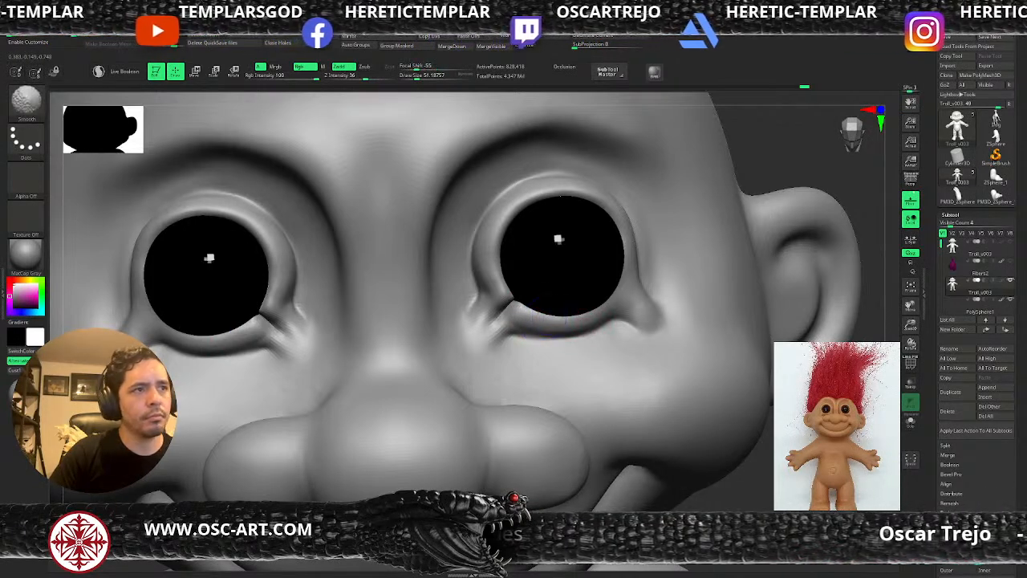
mouse_move(511, 289)
left_mouse_down()
mouse_move(498, 308)
mouse_move(492, 301)
left_mouse_up()
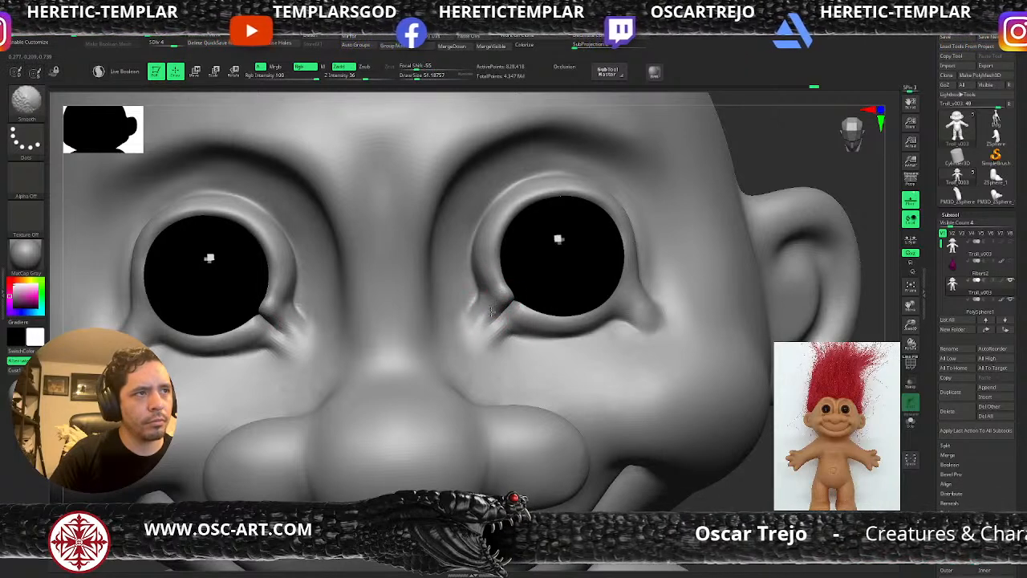
Deepen the inner eye corner creases with DamStandard, soften them, and check the whole figure
key("f")
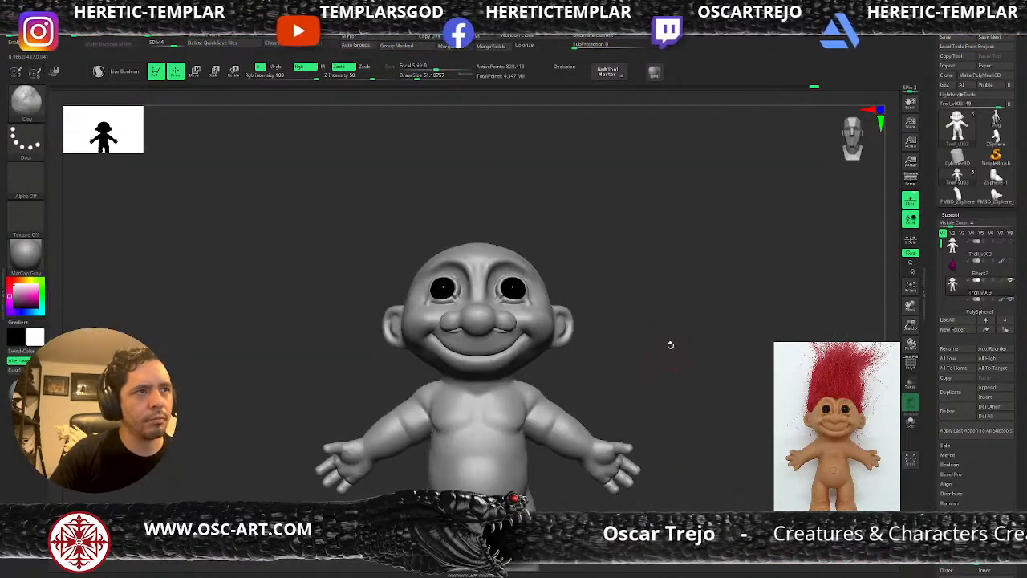
left_click_drag(653, 255, 663, 383, "alt")
key("b")
key("d")
key("s")
left_click_drag(516, 308, 486, 338)
left_click_drag(516, 299, 501, 316, "shift")
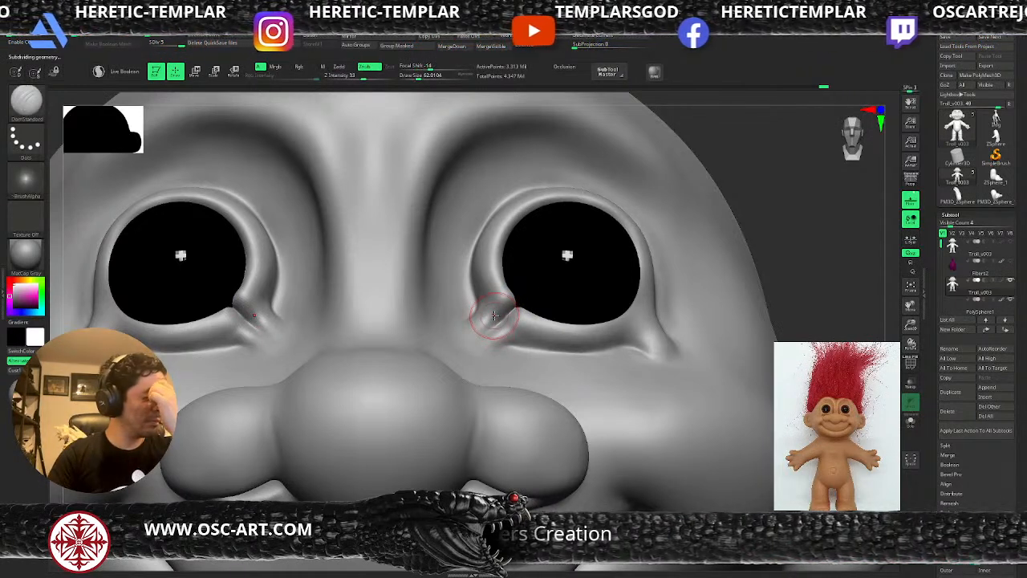
key("f")
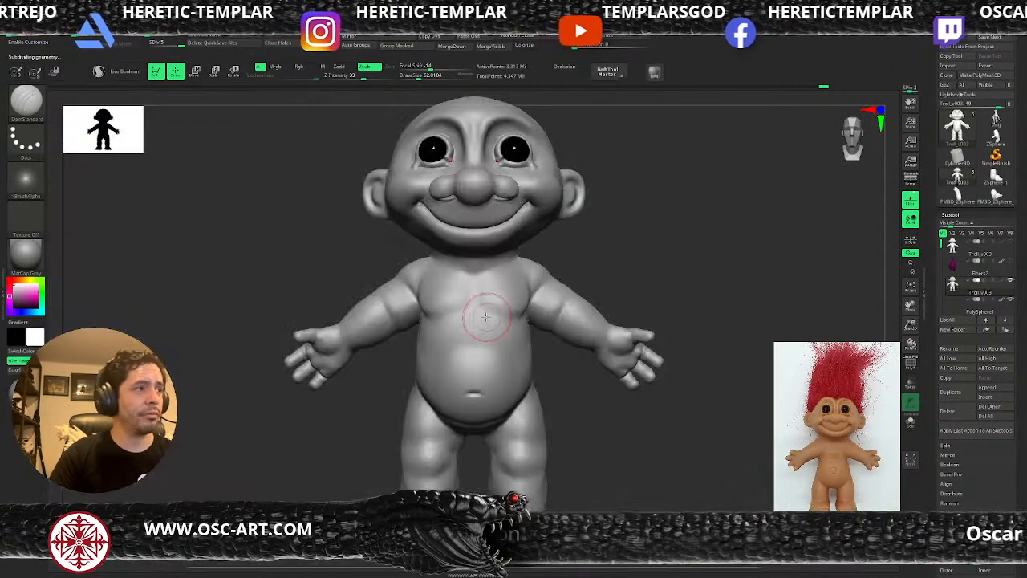
mouse_move(687, 234)
left_mouse_down("alt")
mouse_move(676, 245)
mouse_move(664, 194)
mouse_move(686, 213)
left_mouse_up("alt")
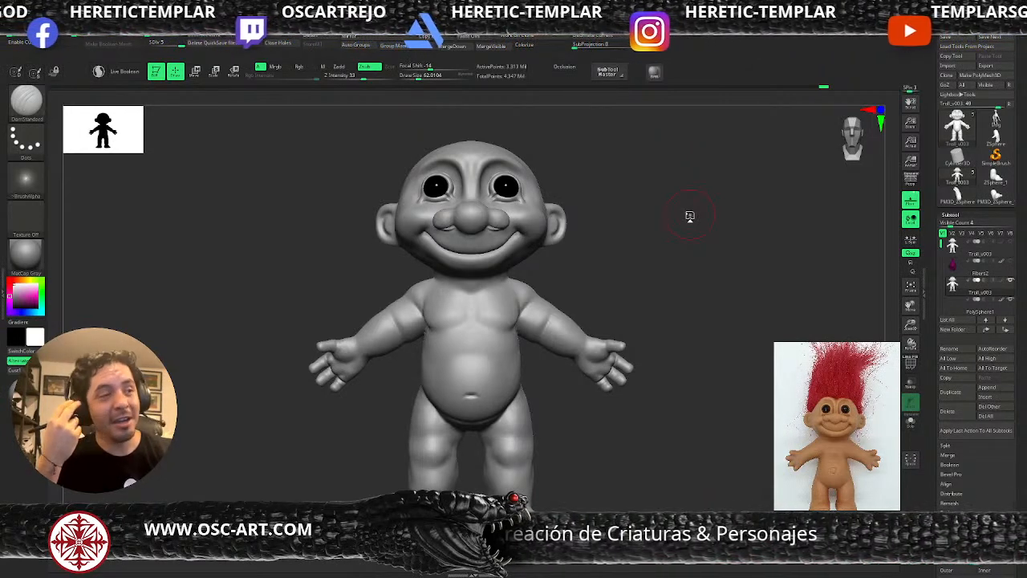
Select the Clay brush, lower the body's subdivision level, and smooth the wrist and palm
mouse_move(711, 327)
left_mouse_down("alt")
mouse_move(679, 225)
mouse_move(715, 373)
mouse_move(514, 402)
left_mouse_up("alt")
key("b")
key("c")
key("l")
key("shift+d")
left_click_drag(562, 322, 610, 393, "alt")
mouse_move(685, 274)
left_mouse_down("shift")
mouse_move(729, 284)
mouse_move(710, 325)
mouse_move(748, 330)
mouse_move(799, 294)
mouse_move(769, 325)
mouse_move(716, 325)
mouse_move(738, 350)
mouse_move(722, 358)
mouse_move(763, 329)
left_mouse_up("shift")
Carve the palm crease around the base of the thumb with DamStandard at subdivision level 4 and smooth it
key("b")
key("d")
key("s")
mouse_move(704, 358)
left_mouse_down("shift")
mouse_move(757, 353)
mouse_move(719, 318)
left_mouse_up("shift")
key("d")
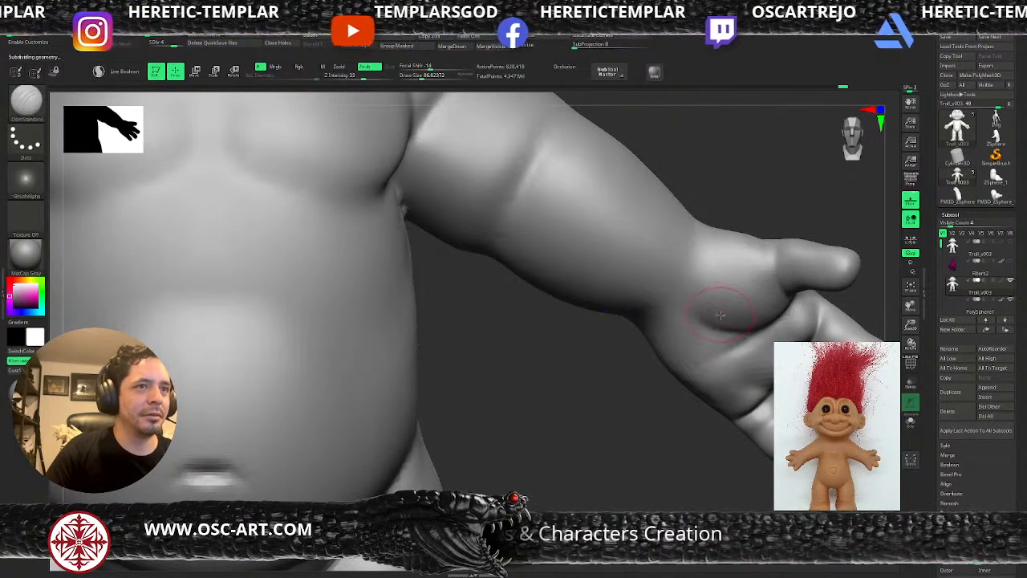
left_click_drag(761, 331, 736, 347)
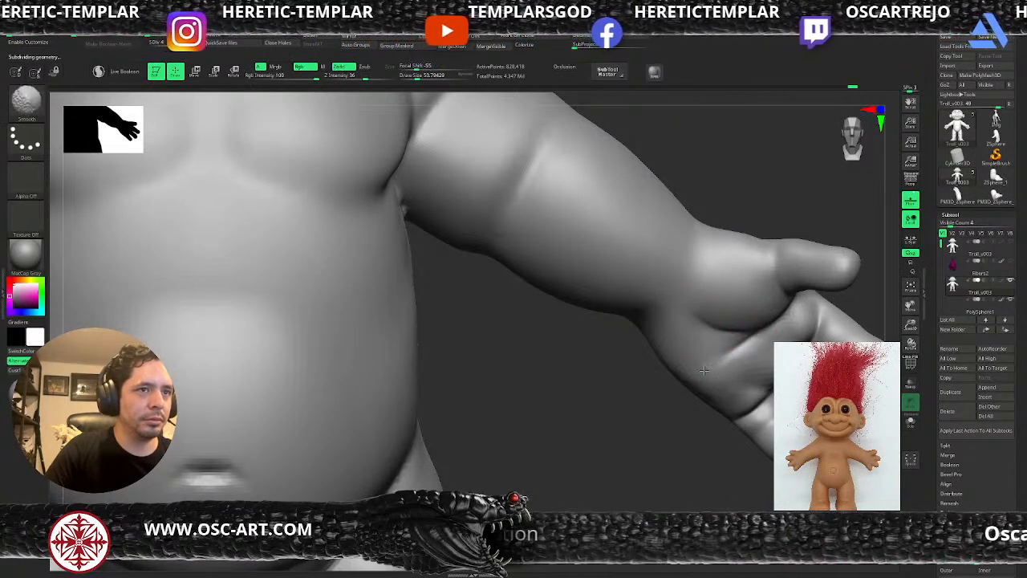
Lower the body to subdivision level 1 and puff out the upper lip along the smile with a larger Inflat brush
key("f")
left_click_drag(697, 205, 687, 347, "alt")
key("shift+d")
key("b")
key("i")
key("n")
key("shift+d")
key("shift+d")
key("]")
key("]")
key("]")
key("]")
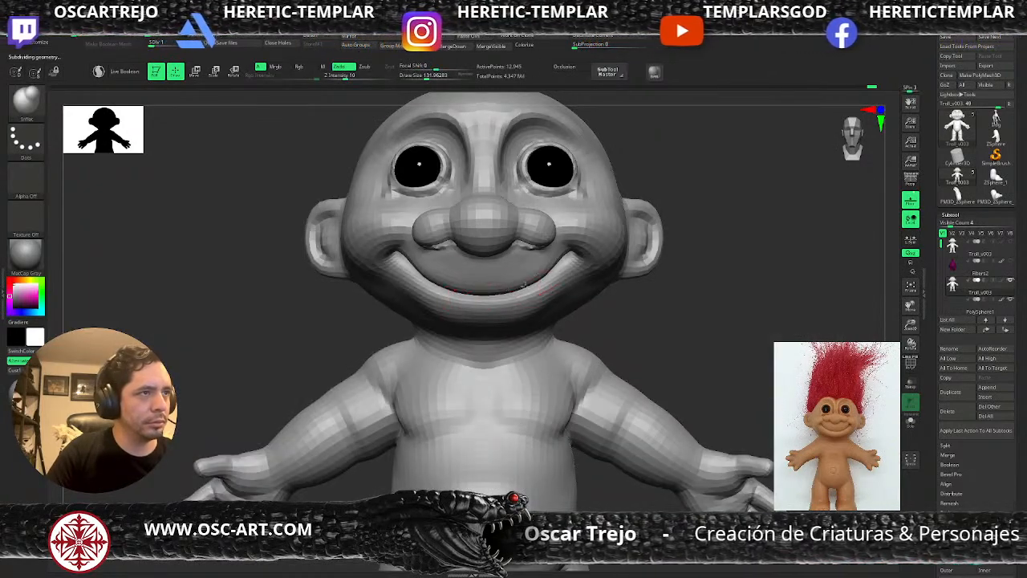
left_click_drag(546, 273, 491, 271)
Undo the last stroke, set the body to subdivision level 3, and smooth the cleft between the buttocks
mouse_move(685, 281)
left_mouse_down("alt")
mouse_move(698, 254)
mouse_move(674, 284)
mouse_move(608, 201)
mouse_move(644, 297)
mouse_move(693, 262)
mouse_move(674, 222)
mouse_move(728, 291)
mouse_move(718, 289)
mouse_move(743, 300)
mouse_move(717, 307)
mouse_move(709, 329)
mouse_move(730, 188)
mouse_move(544, 398)
mouse_move(512, 388)
mouse_move(496, 396)
left_mouse_up("alt")
key("s")
key("ctrl+z")
key("shift+d")
key("shift+d")
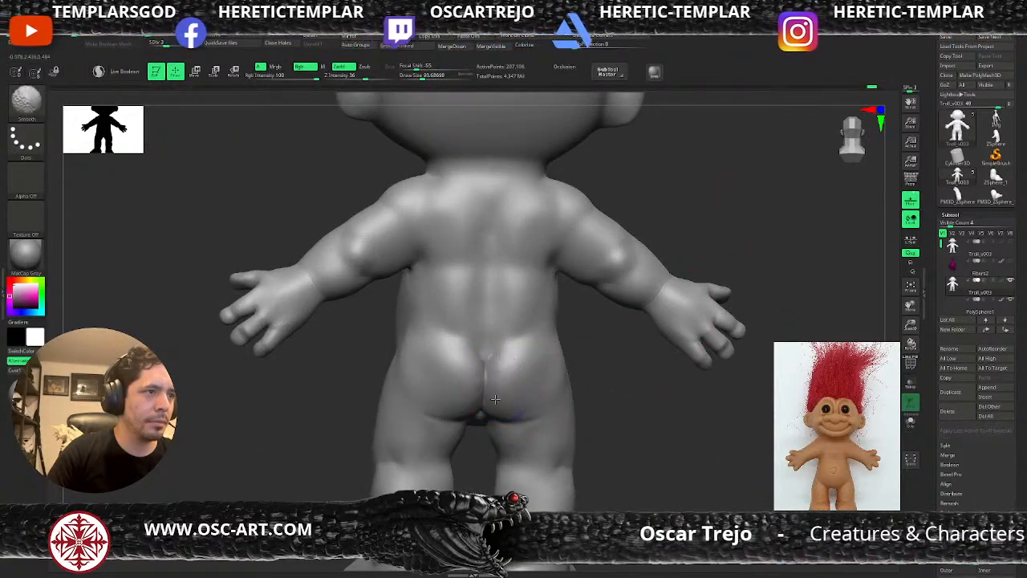
mouse_move(652, 464)
left_mouse_down("alt")
mouse_move(640, 406)
mouse_move(601, 465)
left_mouse_up("alt")
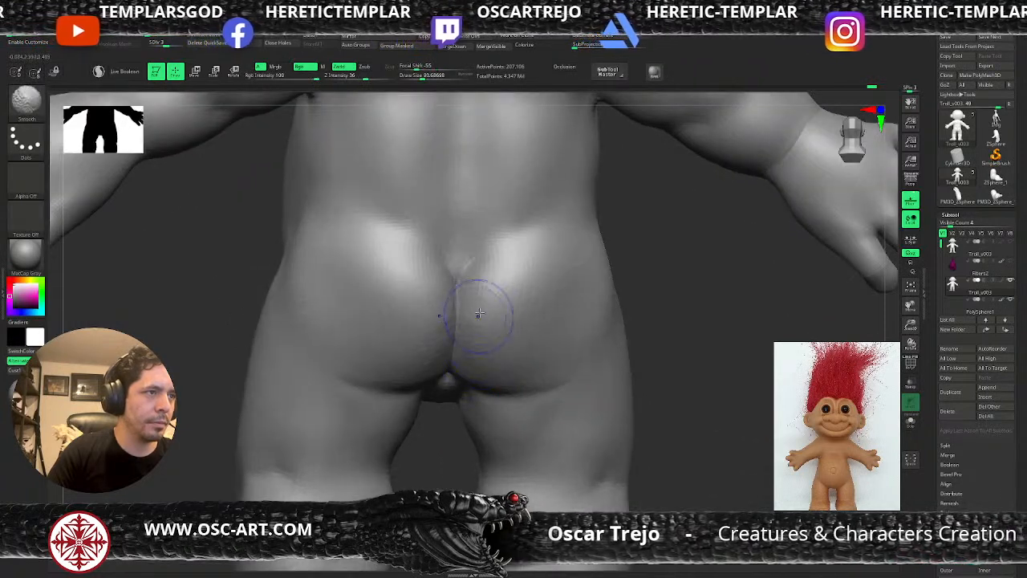
Carve the creases under both buttocks with the DamStandard brush and smooth their outer ends
key("b")
key("d")
key("s")
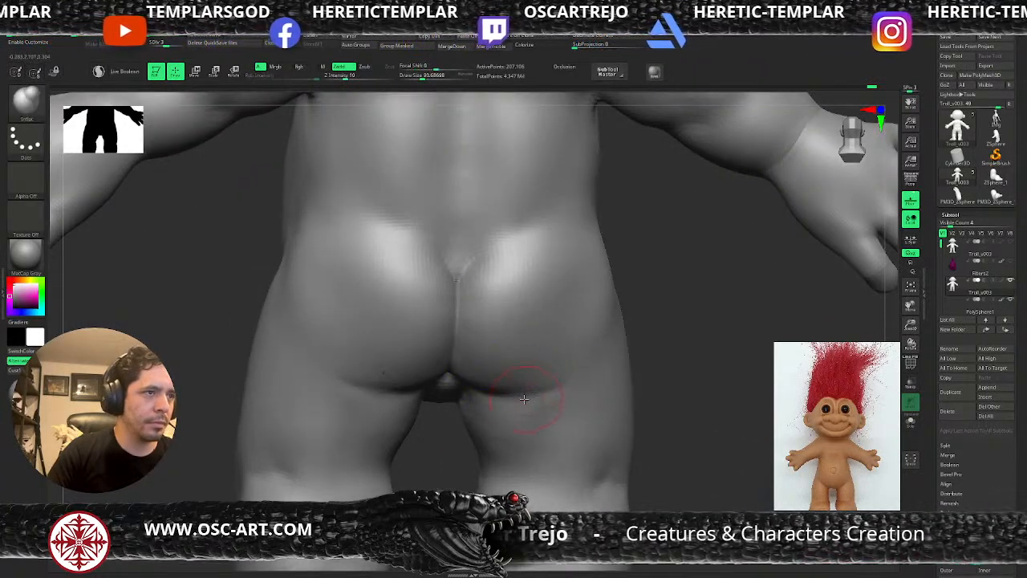
left_click_drag(479, 389, 578, 377)
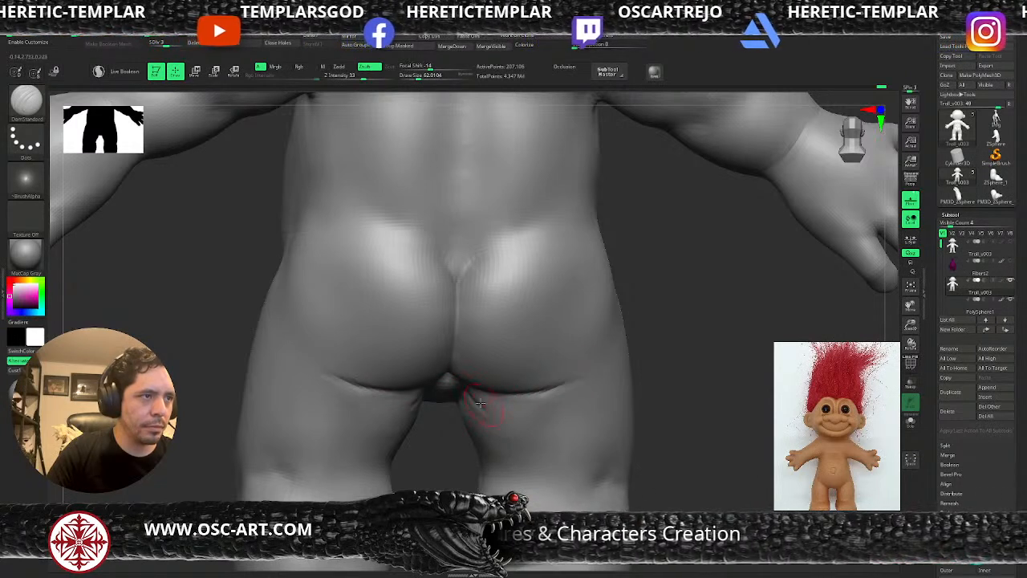
key("shift")
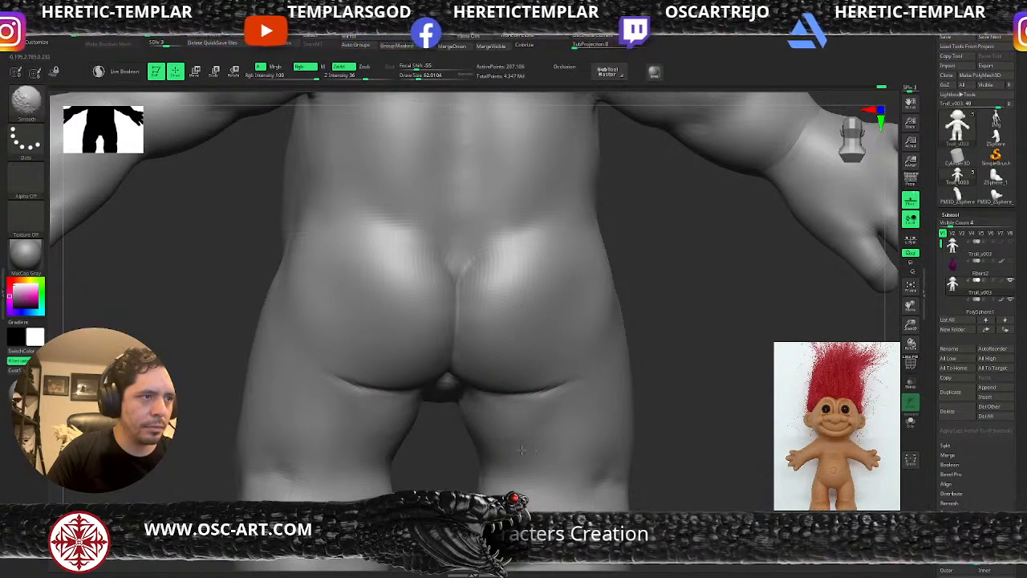
left_click_drag(578, 382, 562, 381, "shift")
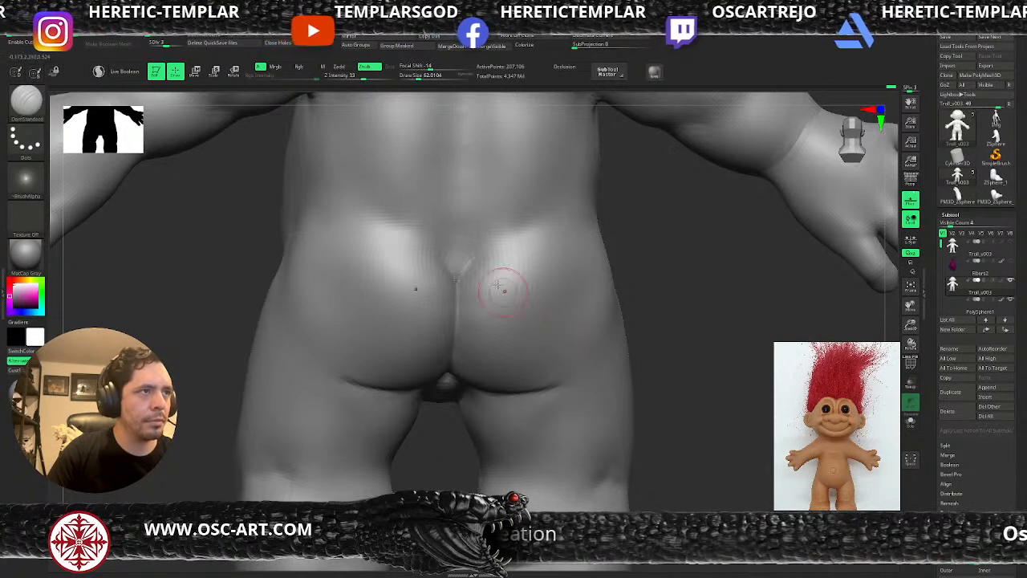
Carve the upper edges of the buttocks beside the lower back and soften the strokes
left_click_drag(457, 279, 529, 217)
key("shift")
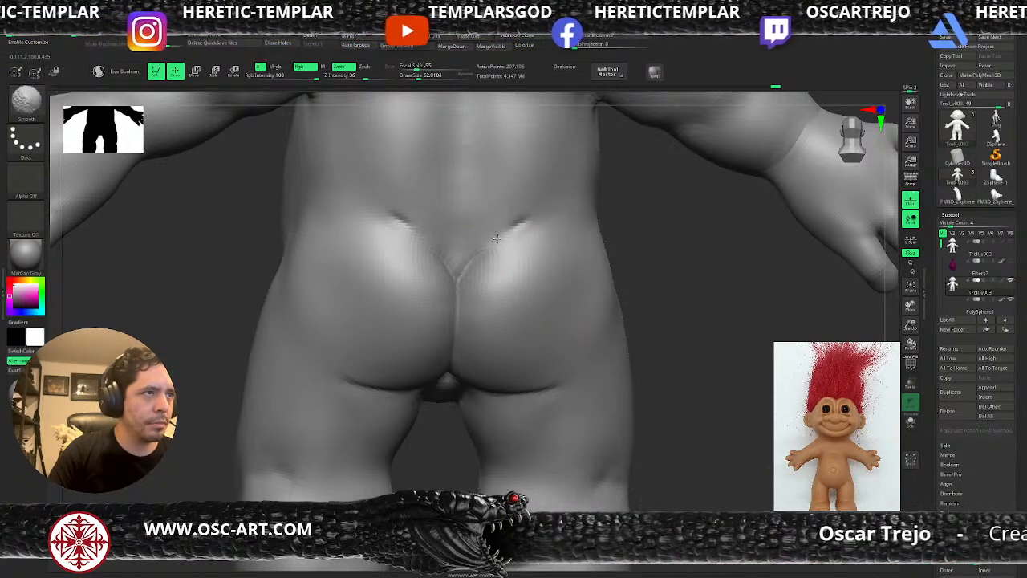
left_click_drag(475, 269, 485, 260, "shift")
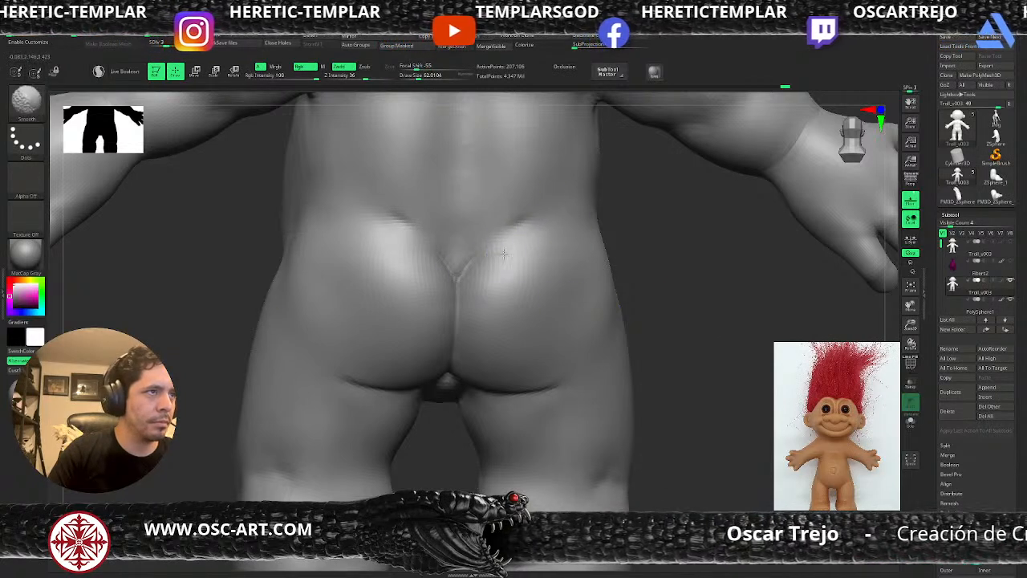
Smooth the fold between the belly and the thighs on the front, undoing the first smoothing stroke
left_click_drag(650, 268, 642, 341, "alt")
mouse_move(642, 341)
left_mouse_down()
mouse_move(667, 340)
mouse_move(682, 389)
mouse_move(635, 325)
left_mouse_up()
left_click_drag(387, 205, 422, 197, "shift")
key("ctrl+z")
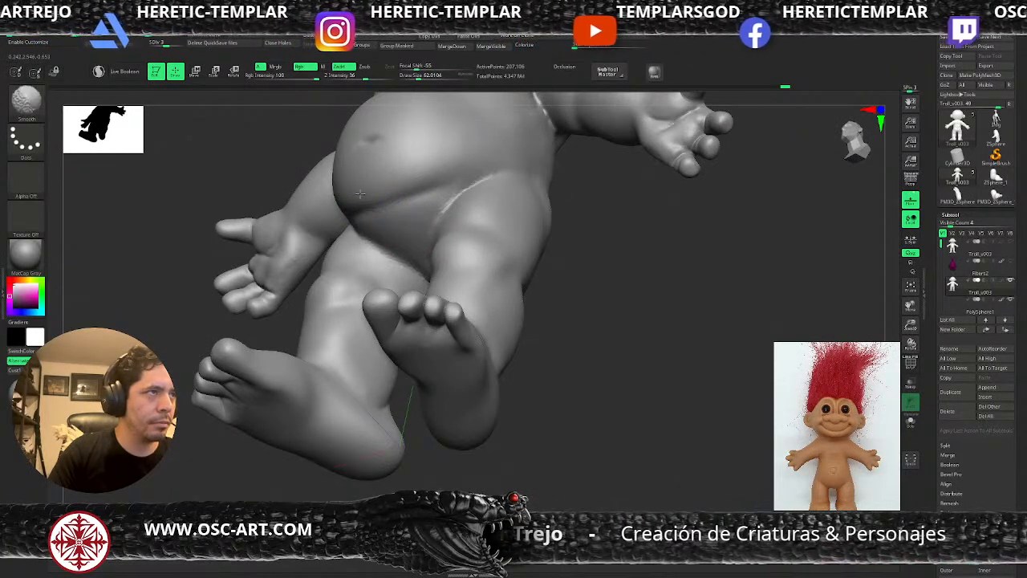
left_click_drag(601, 229, 610, 283)
left_click_drag(399, 220, 427, 227, "shift")
mouse_move(634, 262)
left_mouse_down()
mouse_move(663, 321)
mouse_move(626, 436)
mouse_move(648, 448)
mouse_move(626, 420)
left_mouse_up()
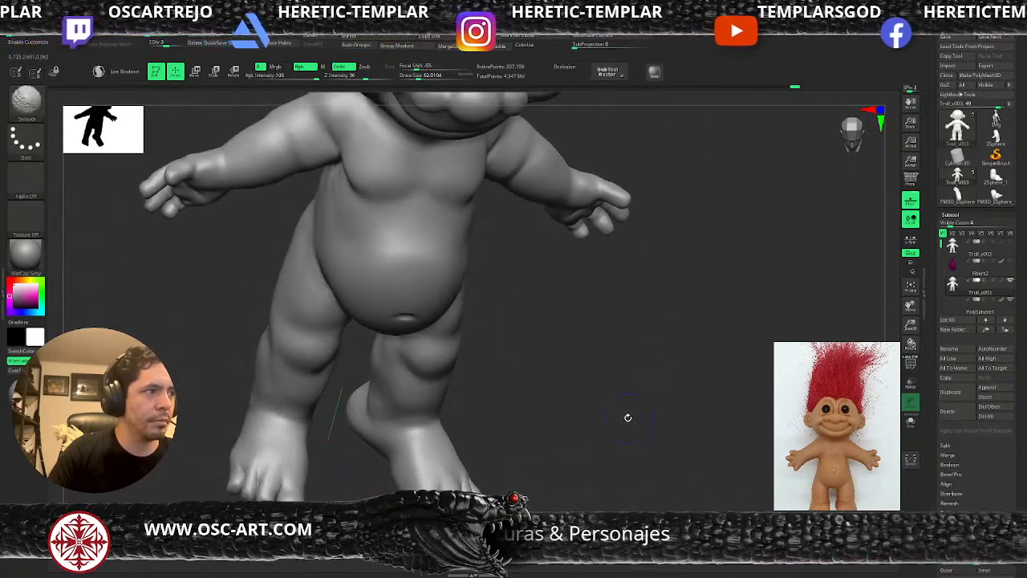
Raise the troll body mesh to subdivision level 5
key("shift+d")
key("d")
key("d")
key("d")
key("d")
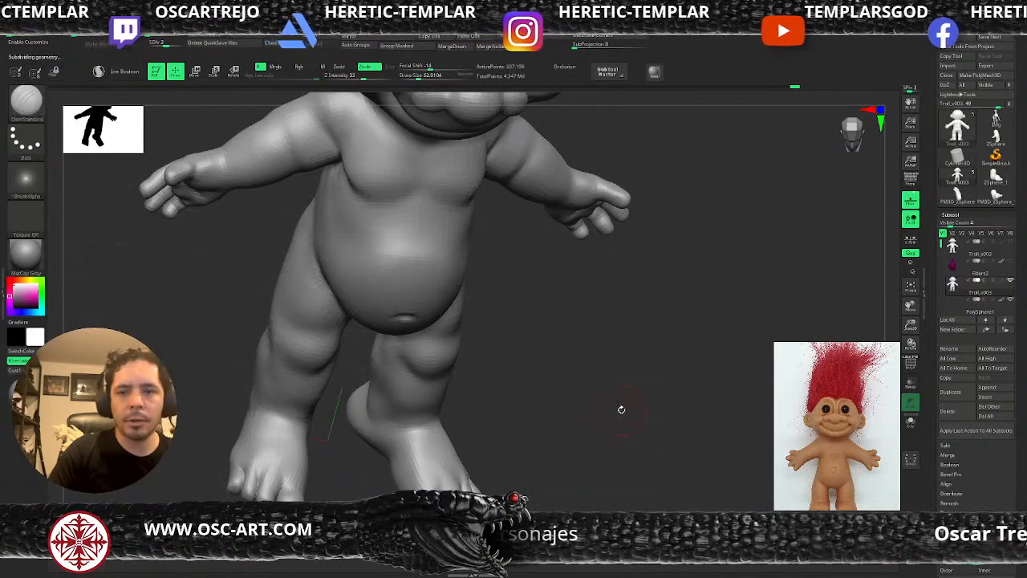
left_click_drag(624, 383, 660, 388, "shift")
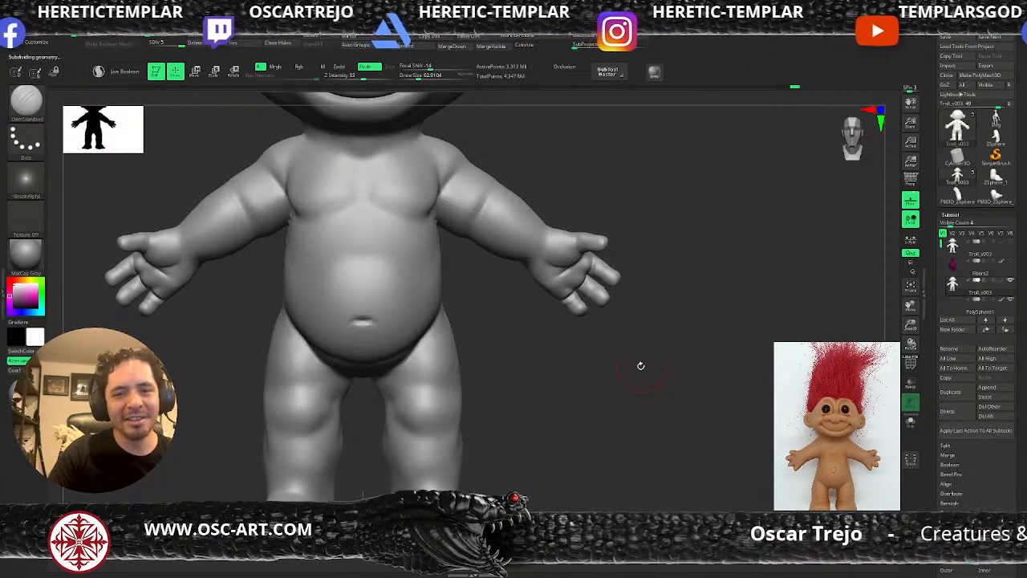
Carve the navel's crease with DamStandard and set the body mesh to subdivision level 4
left_click_drag(661, 330, 634, 373, "alt")
left_click_drag(359, 341, 345, 340)
key("shift+d")
key("shift+d")
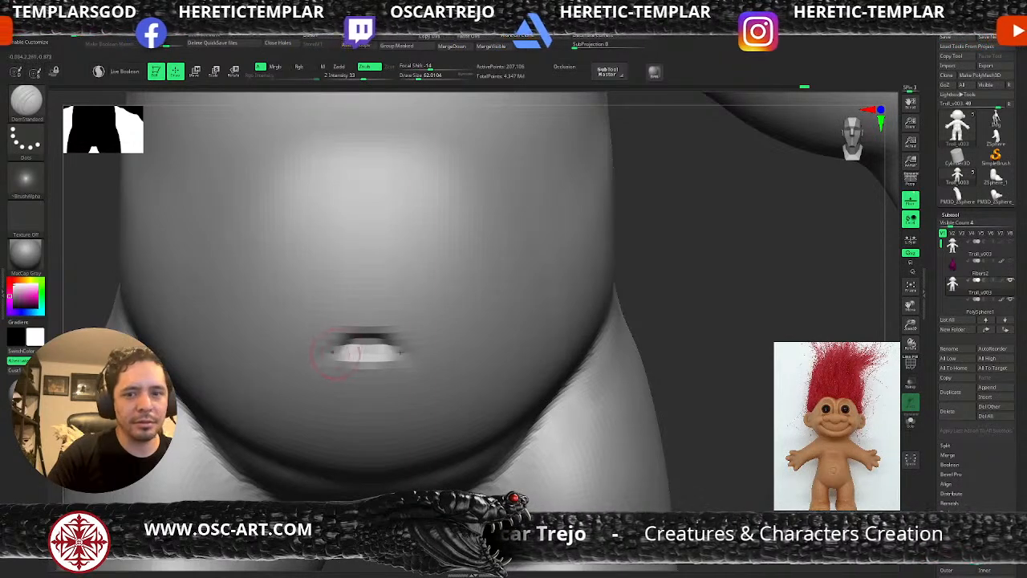
key("d")
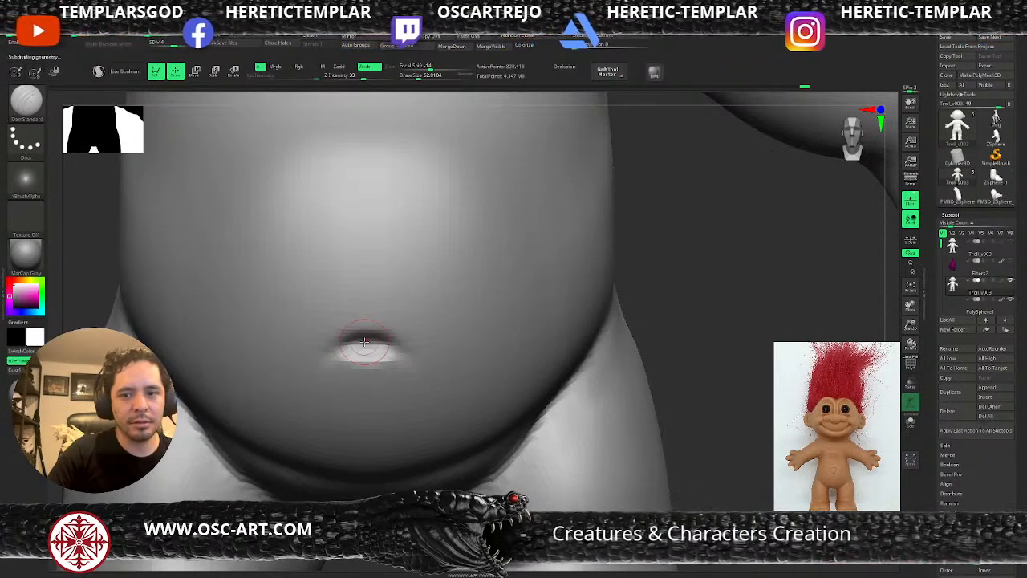
Build up the inside of the navel with the Standard brush and smooth its lower edge
key("b")
key("s")
key("t")
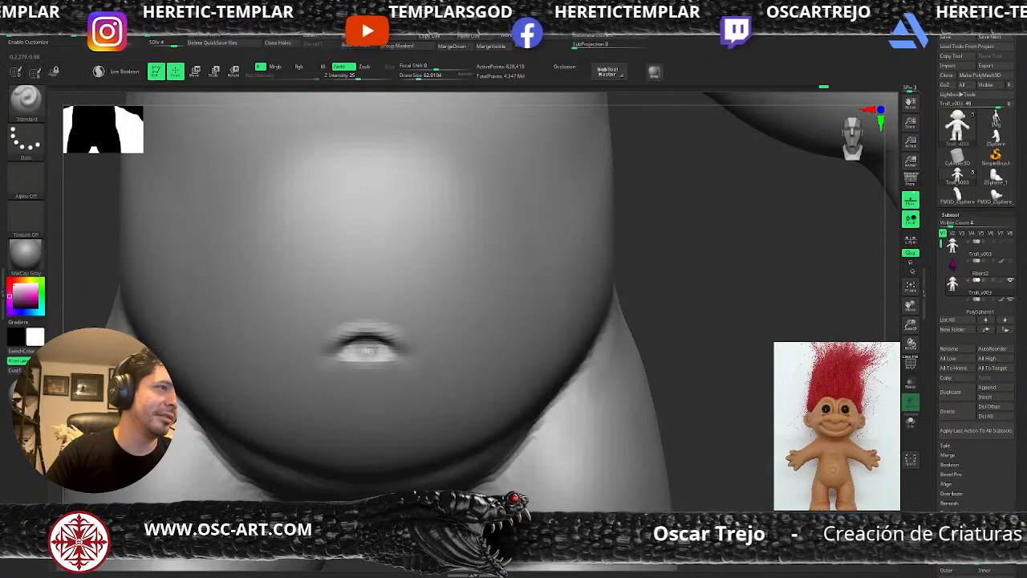
left_click_drag(376, 348, 350, 368, "shift")
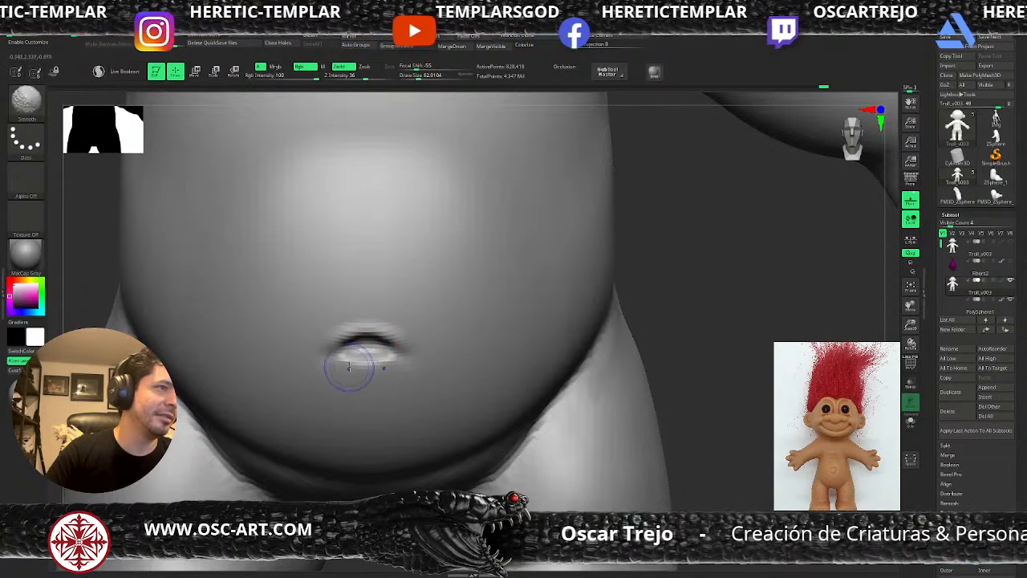
Set the body mesh to subdivision level 5 and refine the inside of the navel with the Clay brush
key("]")
left_click_drag(632, 317, 561, 252, "alt")
left_click_drag(526, 365, 546, 433)
key("[")
key("ctrl+d")
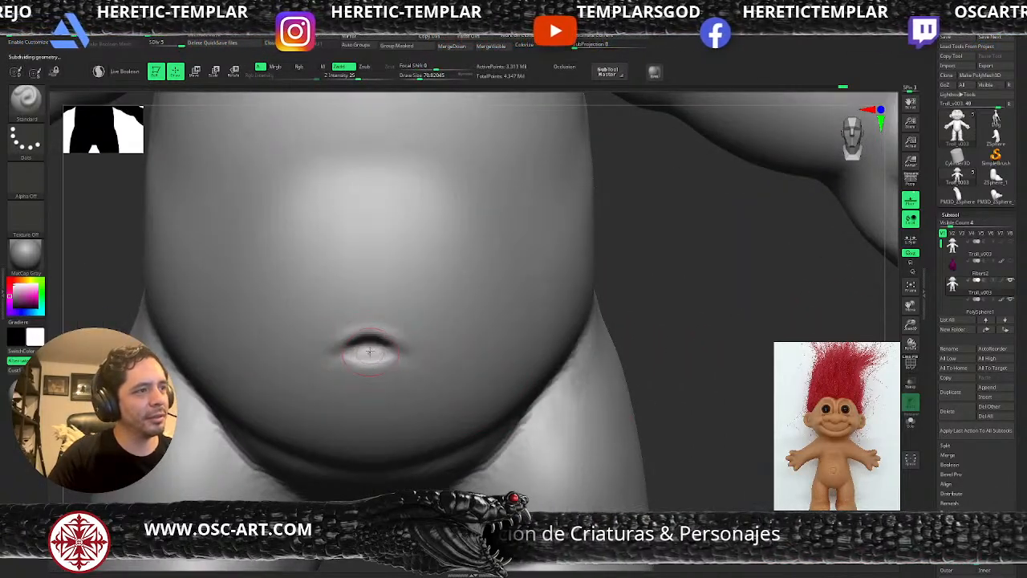
key("b")
key("c")
key("l")
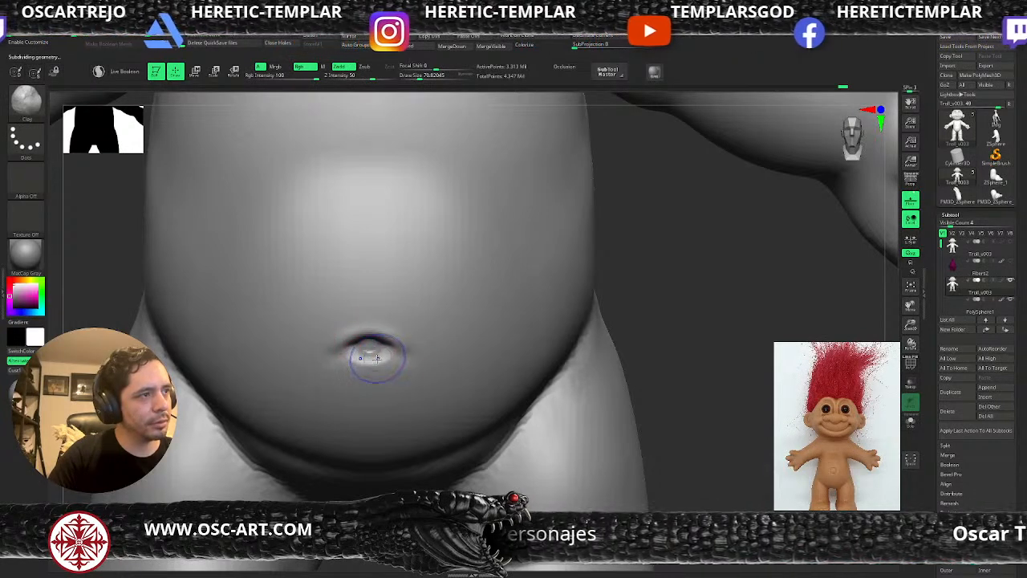
Sharpen the crease around the navel with DamStandard and smooth the result
key("b")
key("d")
key("s")
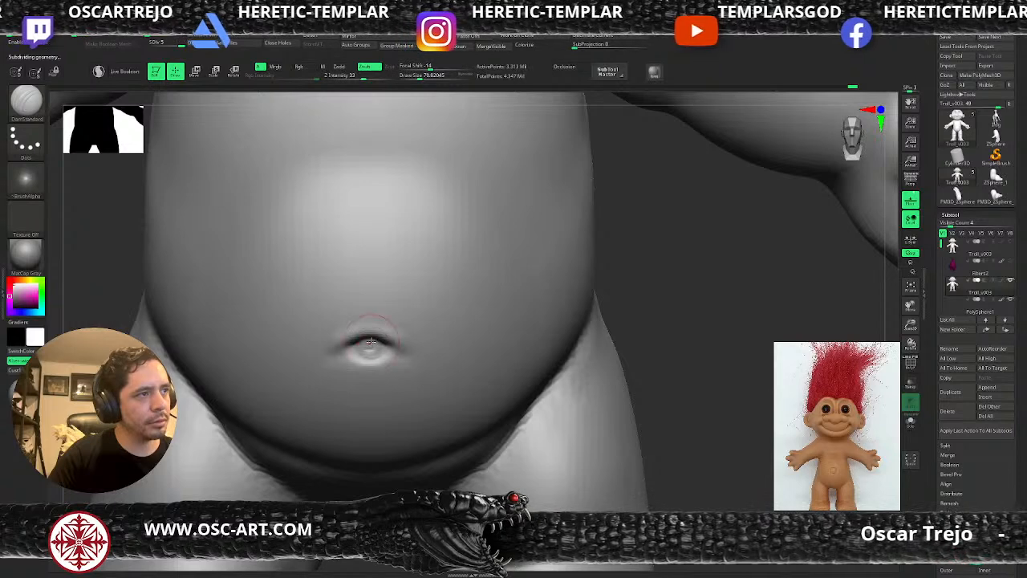
left_click_drag(407, 356, 394, 349, "shift")
Adjust the navel's outline with a Move brush about 57 in draw size and smooth its side
key("b")
key("s")
key("t")
key("b")
key("m")
key("v")
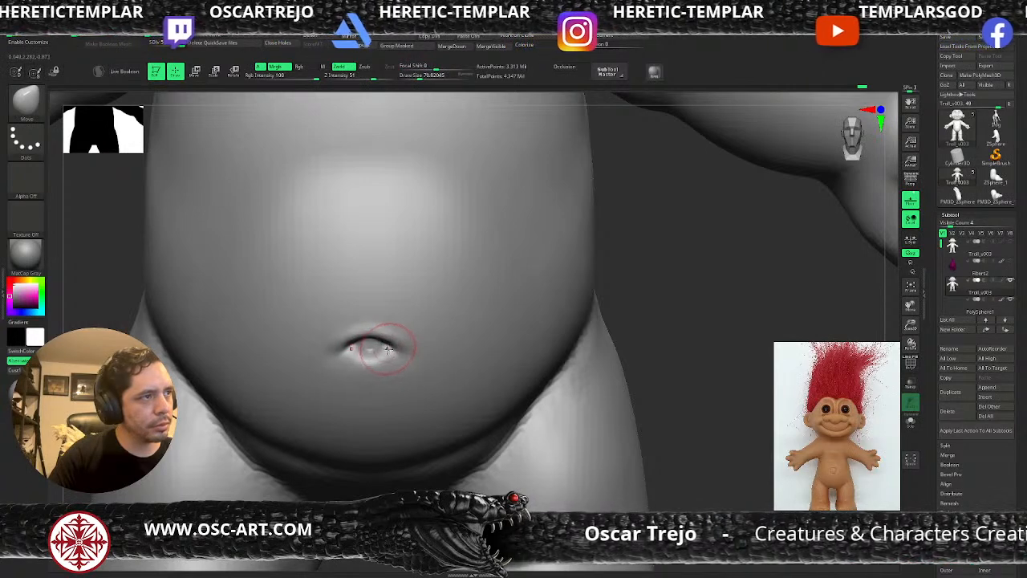
key("bracketleft")
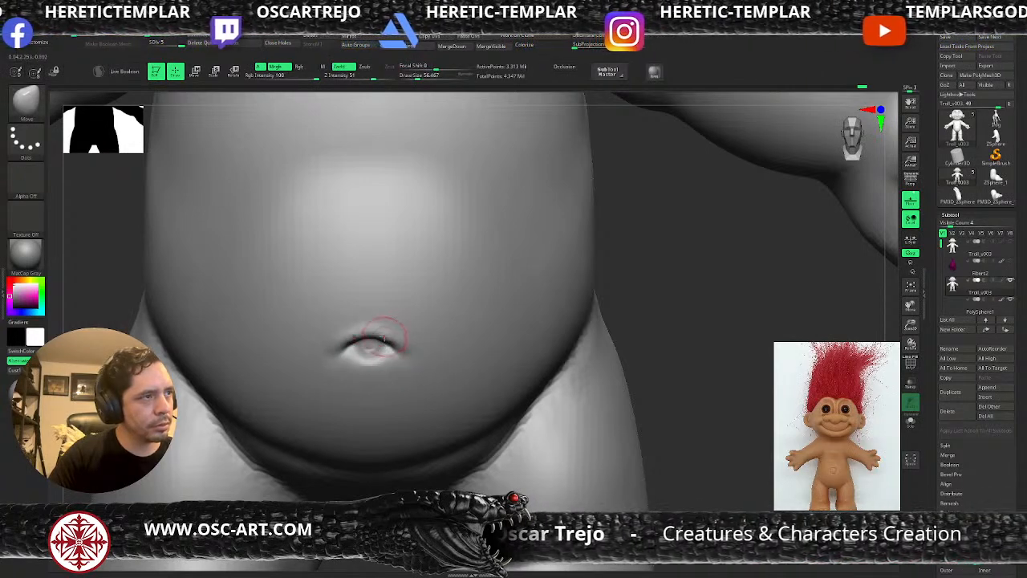
mouse_move(393, 340)
left_mouse_down("shift")
mouse_move(387, 361)
mouse_move(377, 357)
left_mouse_up("shift")
Lower the body mesh by two subdivision levels for work on the chest
left_click_drag(631, 352, 537, 331)
left_click_drag(583, 255, 567, 368, "alt")
left_click_drag(542, 265, 629, 356, "alt")
left_click_drag(621, 406, 562, 393)
key("shift+d")
key("shift+d")
Carve the fold under the chest up to the armpit with DamStandard, undo the last stroke, and set subdivision level 4
key("b")
key("d")
key("s")
mouse_move(548, 260)
left_mouse_down()
mouse_move(612, 229)
mouse_move(600, 237)
left_mouse_up()
left_click_drag(634, 204, 570, 261)
left_click_drag(631, 209, 536, 270)
mouse_move(608, 233)
left_mouse_down()
mouse_move(562, 262)
mouse_move(578, 254)
left_mouse_up()
mouse_move(608, 223)
left_mouse_down()
mouse_move(654, 183)
mouse_move(592, 244)
left_mouse_up()
key("ctrl+z")
key("ctrl+d")
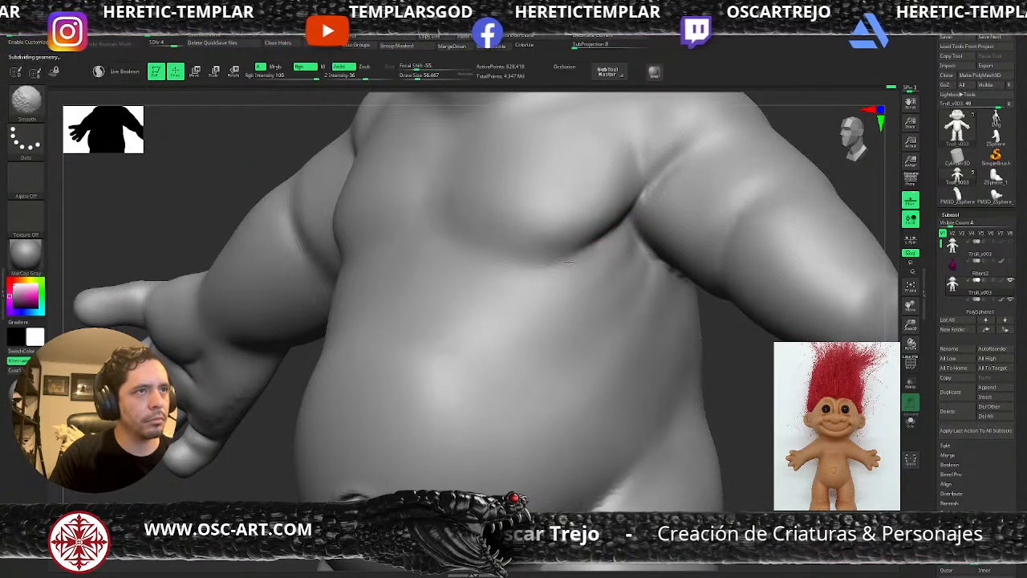
Select the eyes' subtool, PolySphere1, on the troll's head
left_click_drag(750, 422, 656, 233, "alt")
left_click_drag(726, 232, 666, 362)
left_click_drag(651, 131, 691, 273, "alt")
left_click_drag(690, 272, 651, 260)
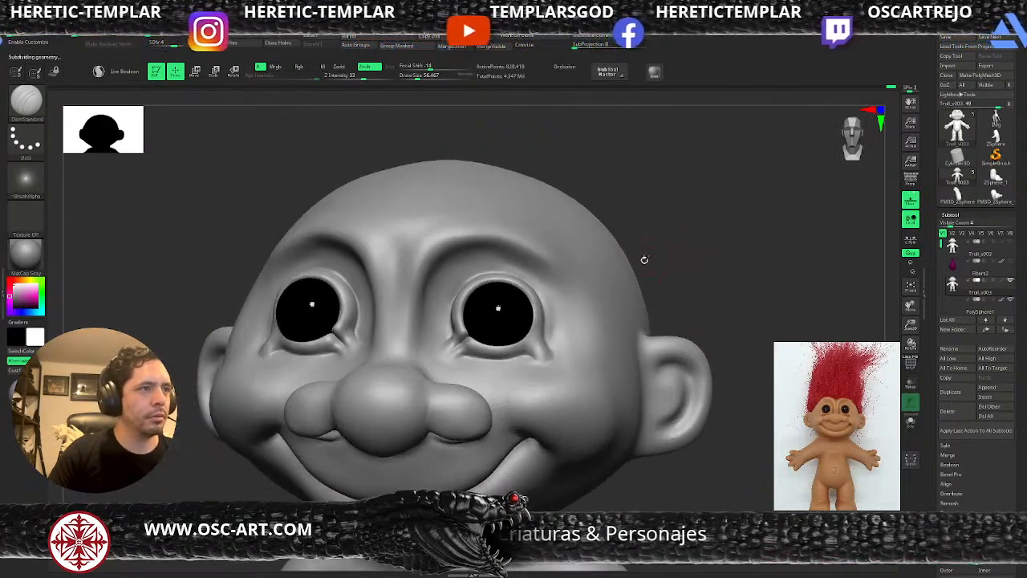
left_click_drag(704, 281, 737, 266)
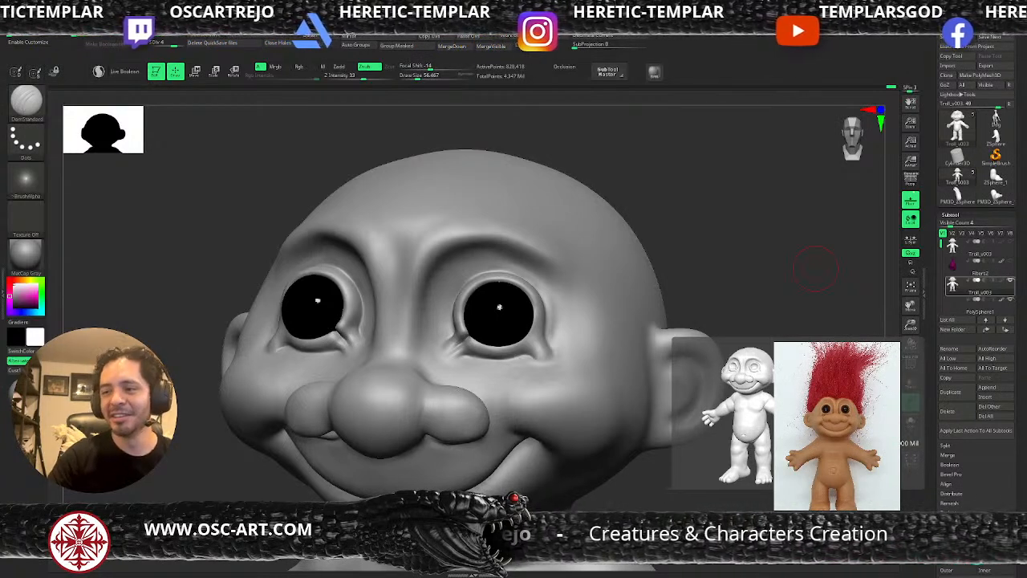
left_click_drag(652, 159, 689, 154)
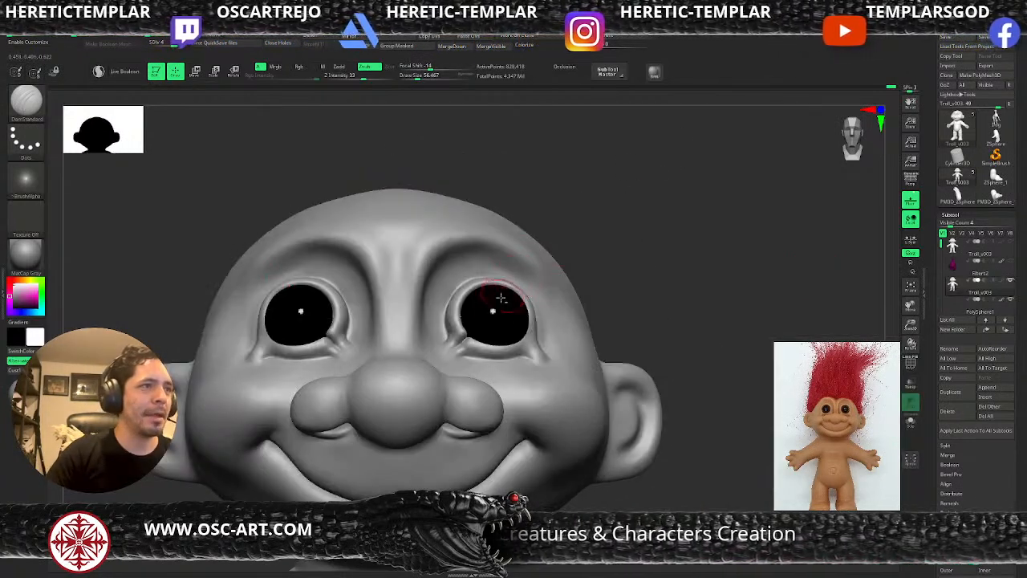
left_click(494, 313, "alt")
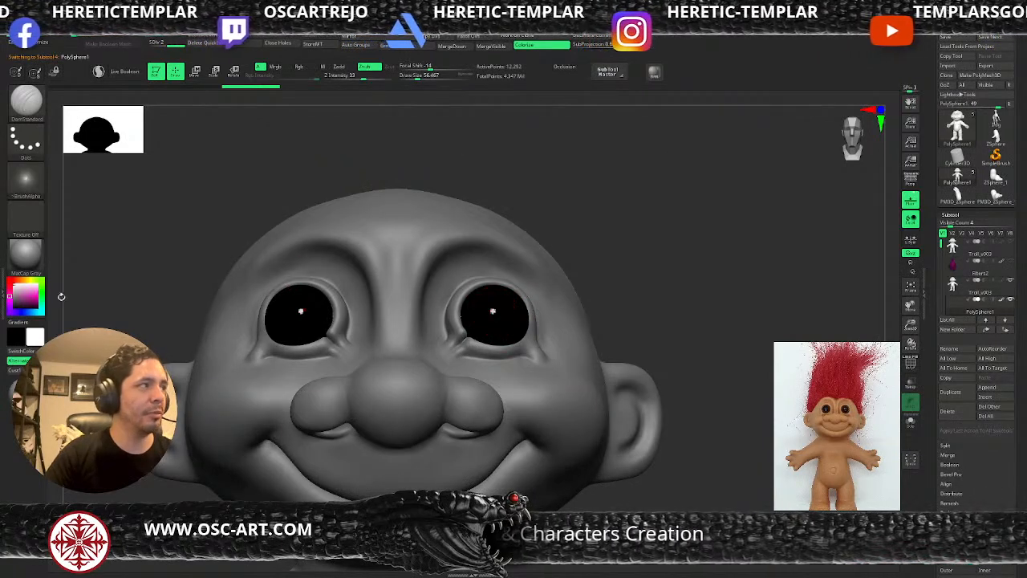
Choose a dark red colour and the Paint brush with a draw size of about 120
left_click_drag(9, 282, 33, 302)
left_click(30, 302)
key("s")
left_click_drag(348, 291, 356, 290)
key("b")
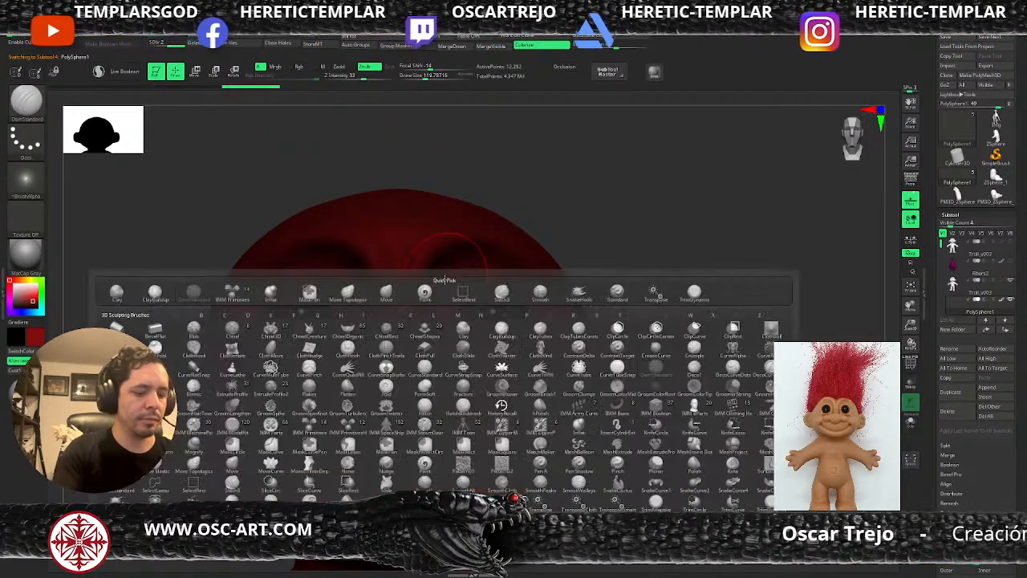
key("p")
key("a")
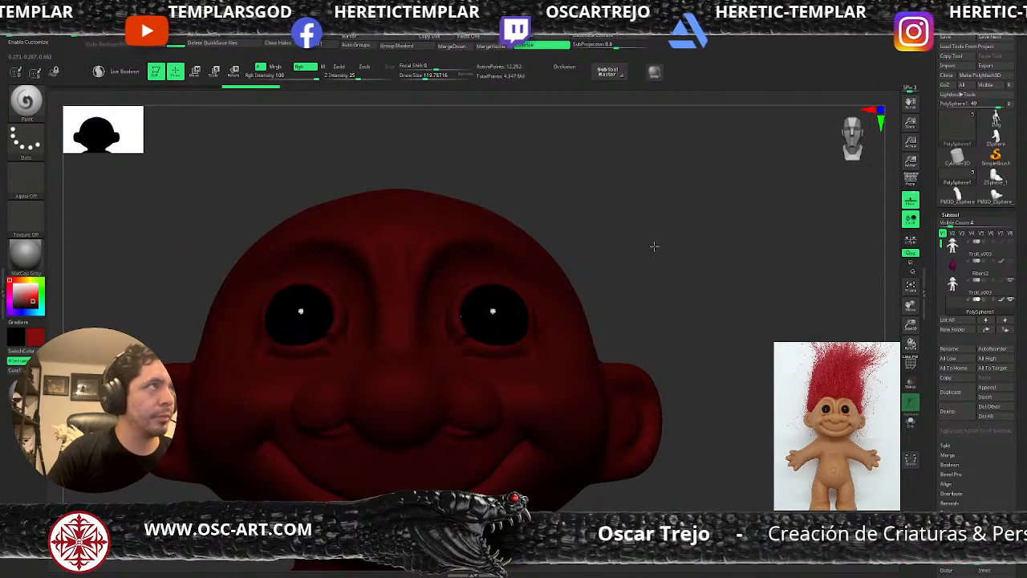
key("ctrl+shift+z")
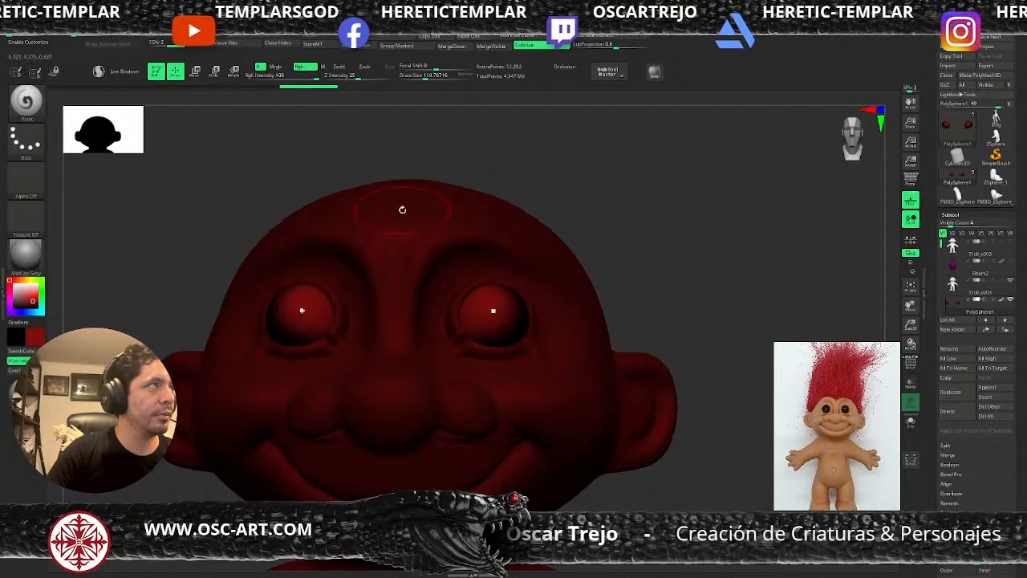
key("ctrl+z")
key("ctrl+z")
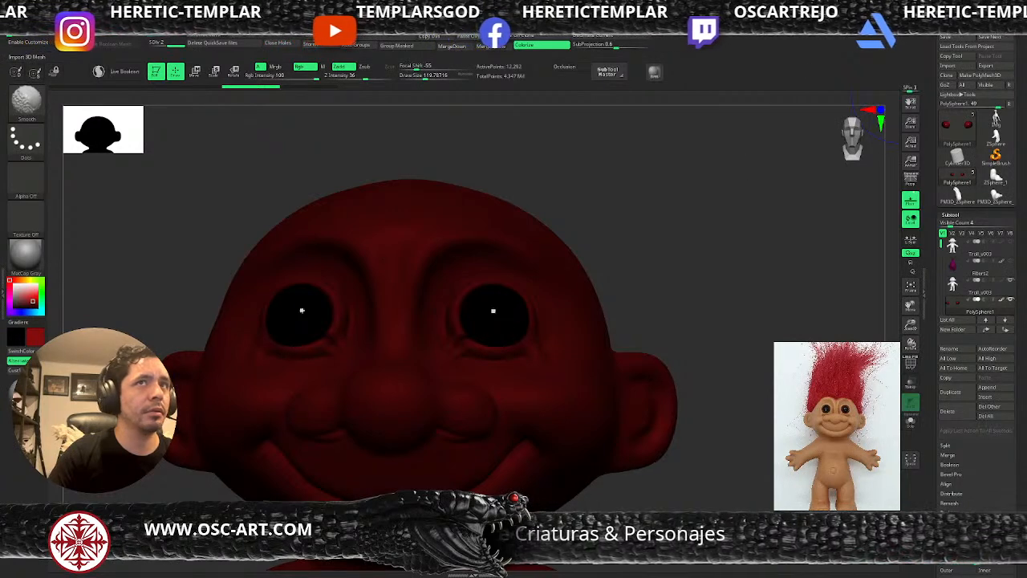
Check the mesh density of the eyes with the polyframe display and the subdivision levels
key("shift+f")
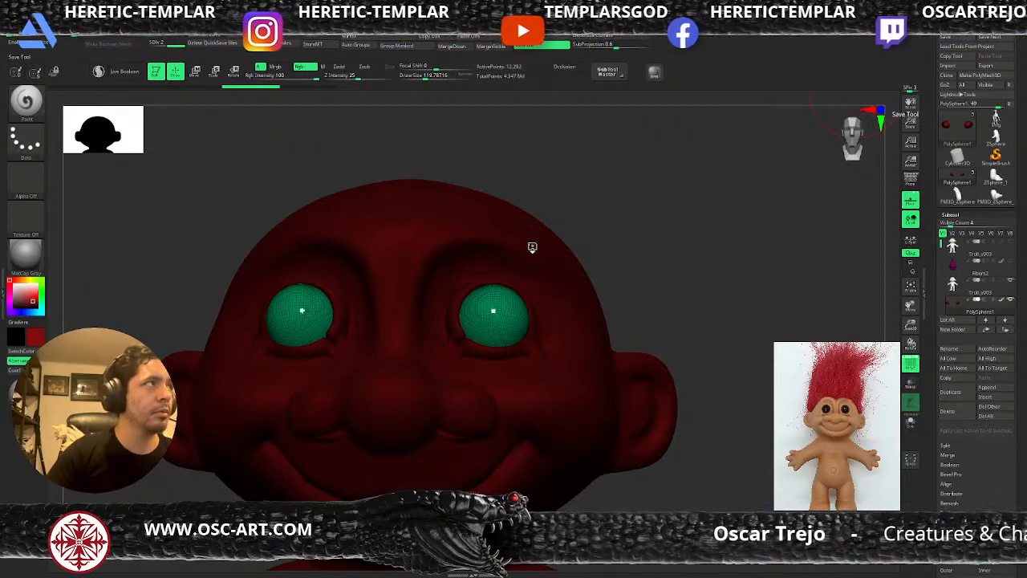
mouse_move(623, 246)
left_mouse_down()
mouse_move(649, 243)
mouse_move(638, 246)
left_mouse_up()
key("shift+f")
key("shift+d")
key("d")
left_click_drag(501, 314, 469, 335)
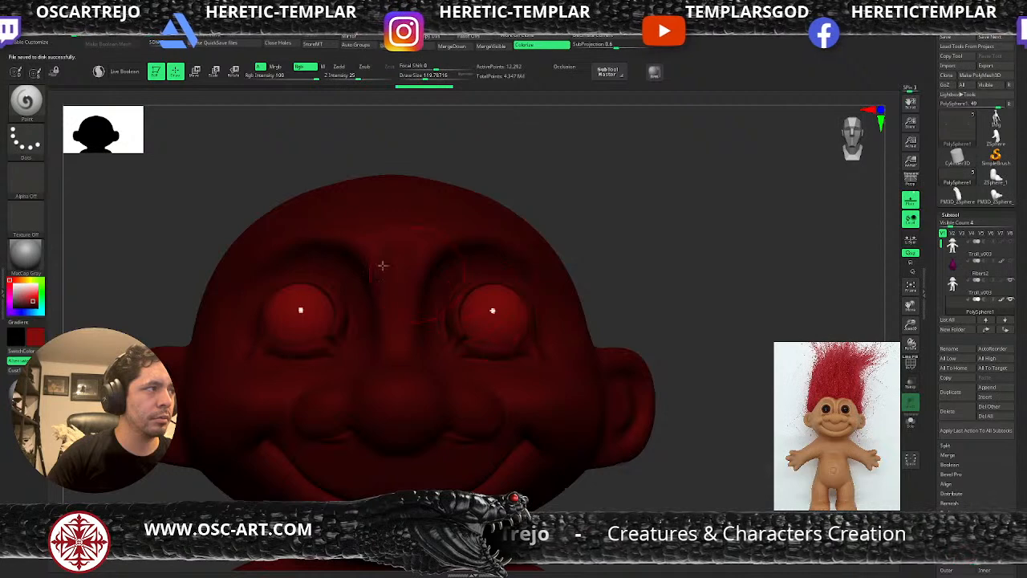
key("ctrl+z")
key("ctrl+z")
Paint the centres of both eyes dark red with the Paint brush at draw size 112
key("s")
left_click(491, 313)
mouse_move(496, 310)
left_mouse_down()
mouse_move(503, 316)
mouse_move(481, 302)
mouse_move(506, 321)
left_mouse_up()
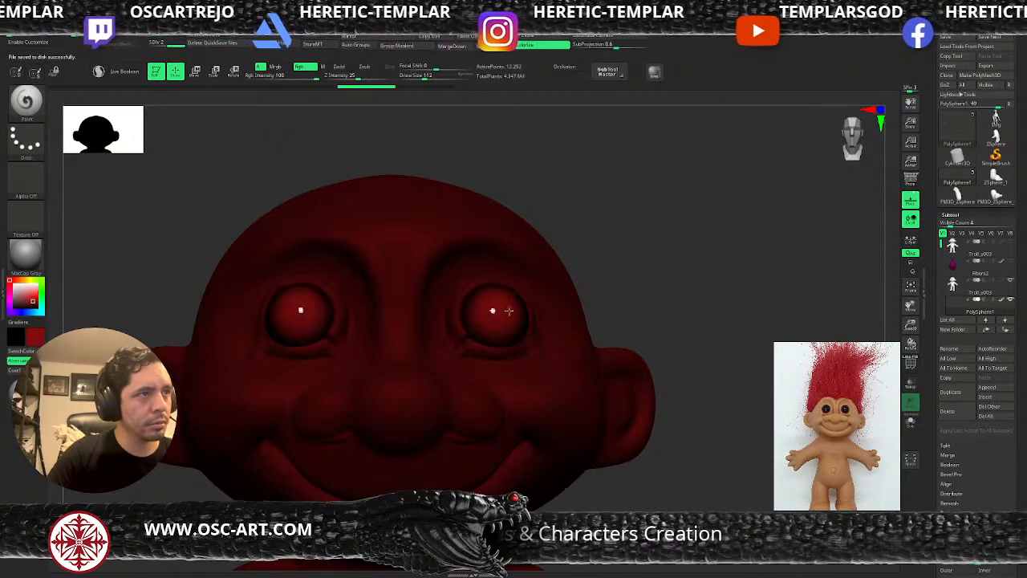
Paint over the eyes in a darker red with the draw size reduced to about 87
left_click(31, 305)
key("s")
left_click_drag(290, 317, 297, 305)
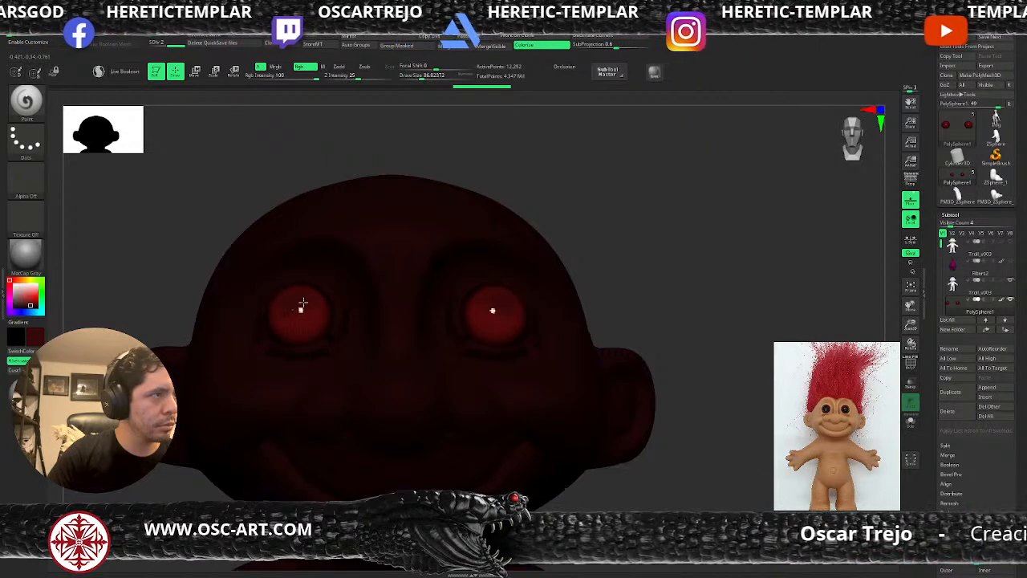
Darken the eyes further with a nearly black red and set the current colour back to white
left_click(34, 306)
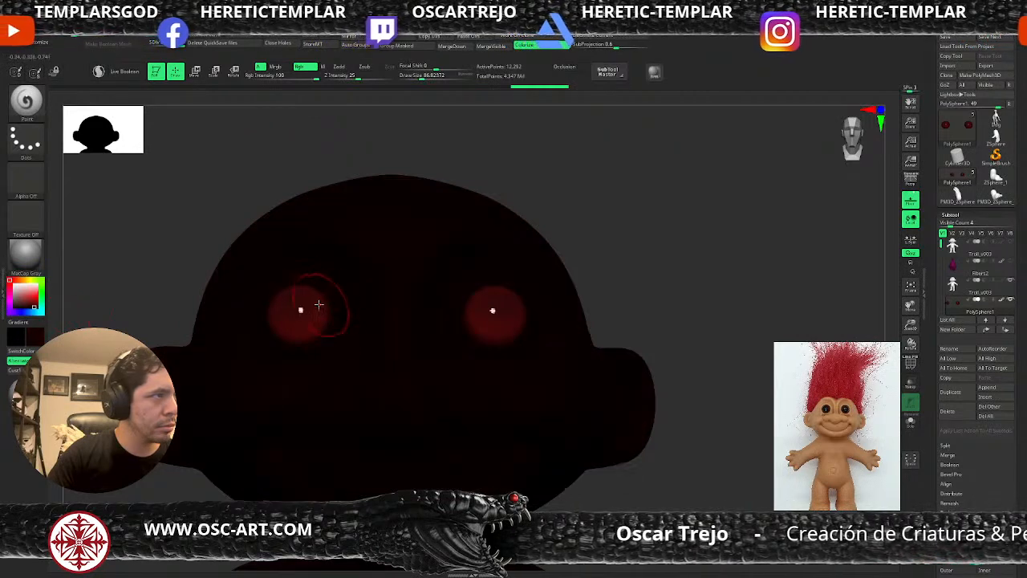
mouse_move(303, 327)
left_mouse_down()
mouse_move(284, 314)
mouse_move(294, 306)
mouse_move(288, 323)
left_mouse_up()
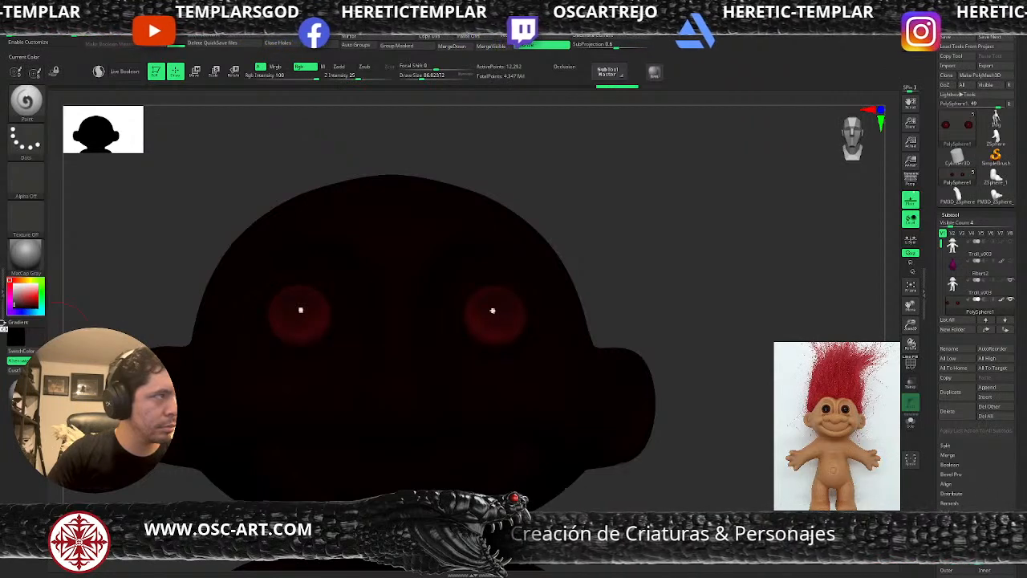
left_click_drag(22, 308, 10, 280)
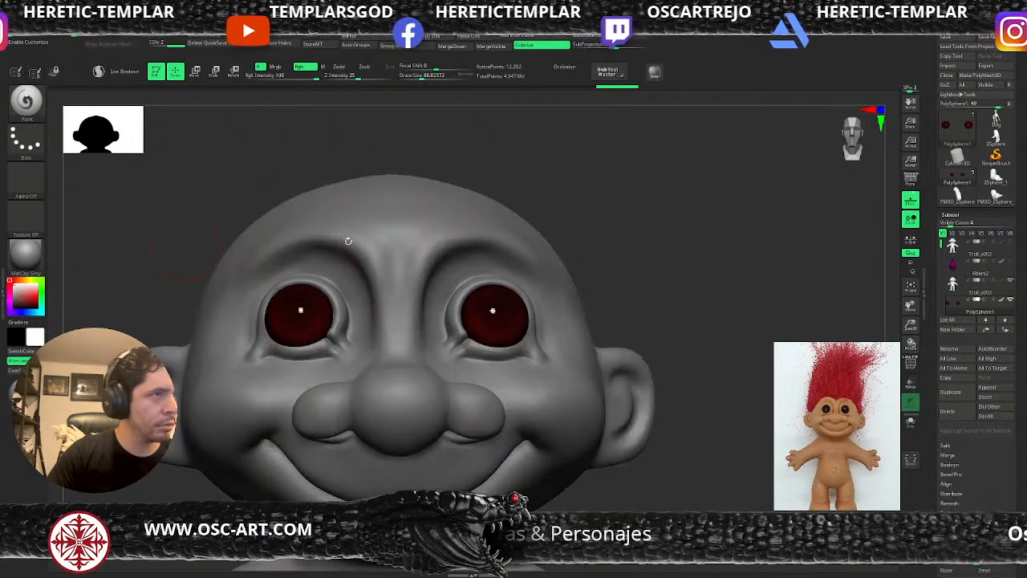
Paint black pupils in the centres of both eyes with the Paint brush and switch the current colour back to white
key("s")
key("s")
left_click(494, 315)
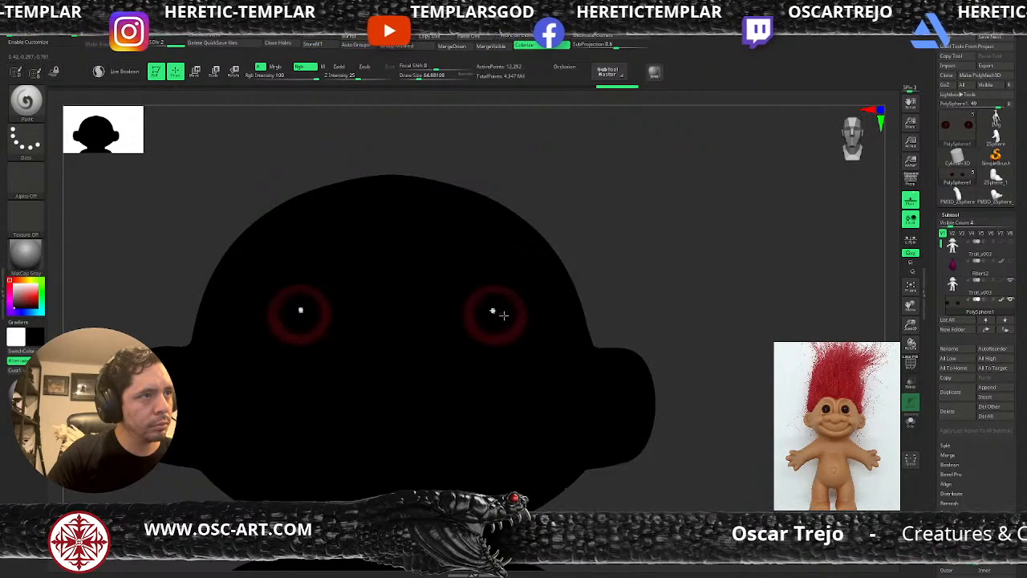
key("s")
left_click(495, 311)
left_click(493, 310)
left_click(482, 310)
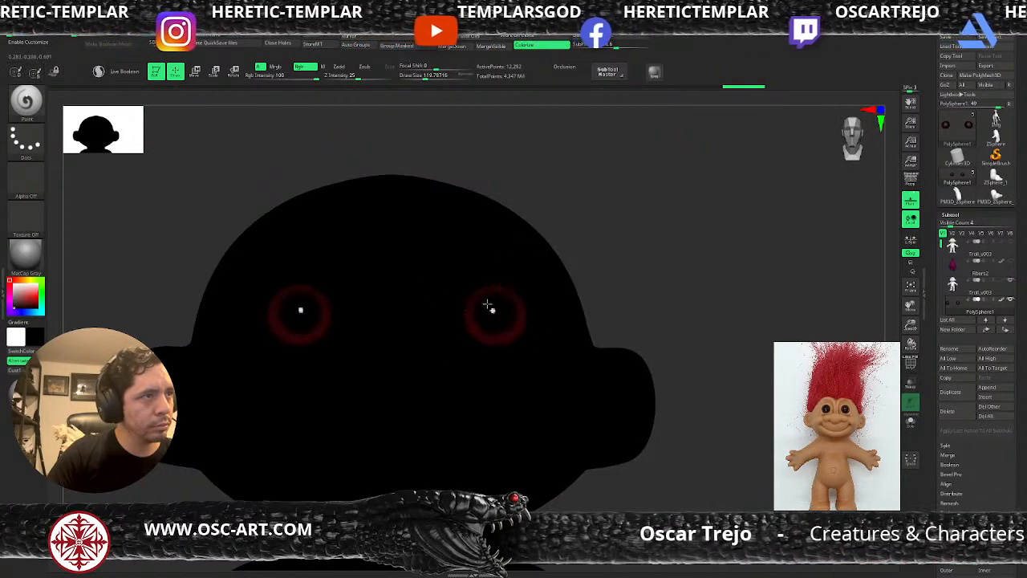
key("v")
Select the troll body and carve the armpit crease deeper with the DamStandard brush at draw size about 44, working on a lower subdivision level
mouse_move(633, 279)
left_mouse_down("alt")
mouse_move(583, 271)
mouse_move(629, 279)
mouse_move(617, 259)
mouse_move(624, 310)
mouse_move(585, 295)
mouse_move(613, 280)
left_mouse_up("alt")
left_click(494, 356, "alt")
left_click_drag(613, 279, 654, 319, "alt")
left_click_drag(654, 320, 676, 330)
mouse_move(626, 305)
left_mouse_down()
mouse_move(643, 321)
mouse_move(640, 293)
mouse_move(615, 284)
mouse_move(634, 296)
mouse_move(623, 344)
mouse_move(642, 284)
mouse_move(637, 386)
mouse_move(606, 224)
mouse_move(639, 234)
mouse_move(633, 266)
mouse_move(587, 292)
mouse_move(551, 411)
mouse_move(575, 301)
left_mouse_up()
key("b")
key("d")
key("s")
key("shift+d")
key("shift+d")
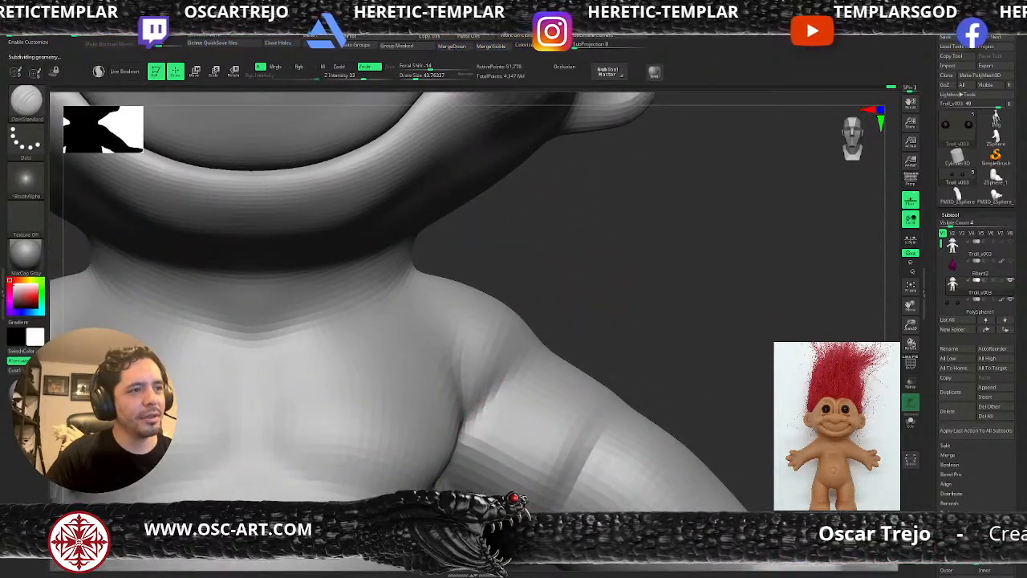
key("d")
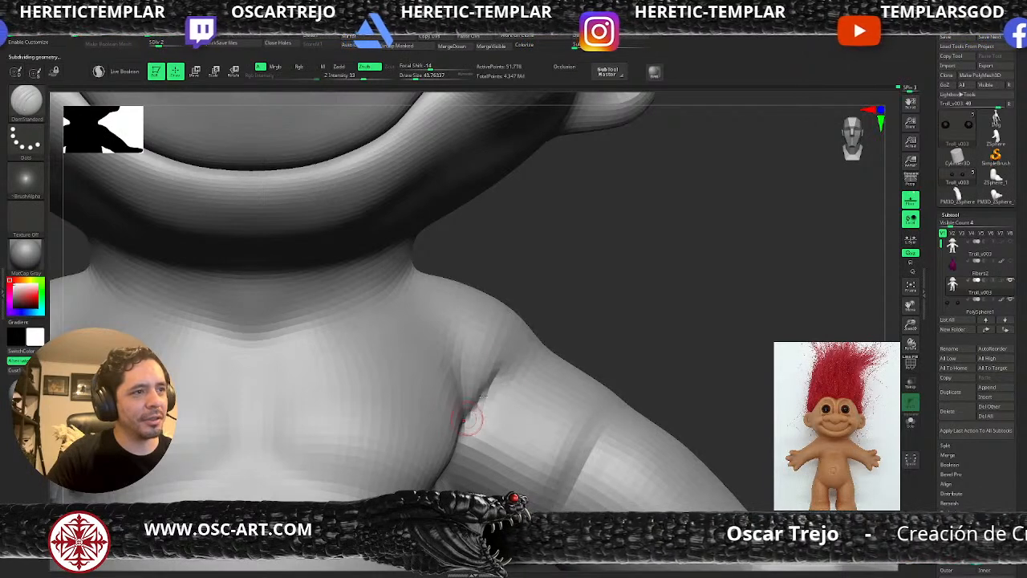
mouse_move(461, 392)
left_mouse_down()
mouse_move(465, 415)
mouse_move(488, 375)
mouse_move(464, 415)
mouse_move(511, 362)
mouse_move(491, 384)
left_mouse_up()
left_click_drag(583, 290, 597, 239)
left_click_drag(605, 346, 558, 410, "alt")
left_click_drag(573, 365, 530, 460)
left_click_drag(555, 412, 578, 365, "shift")
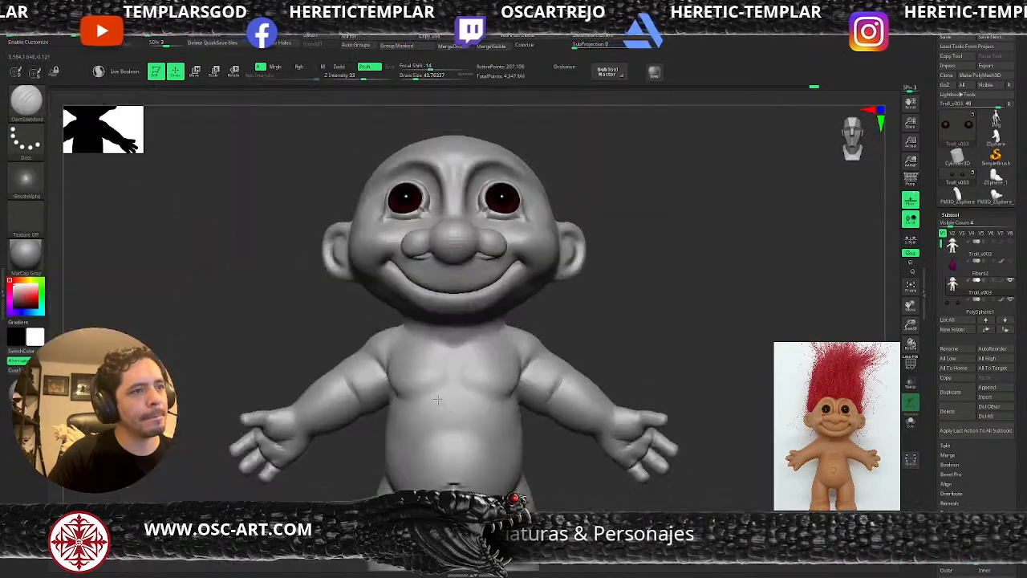
Refine the armpit crease from behind and smooth the upper arm, raising the draw size to about 128
key("f")
left_click_drag(574, 251, 604, 319, "alt")
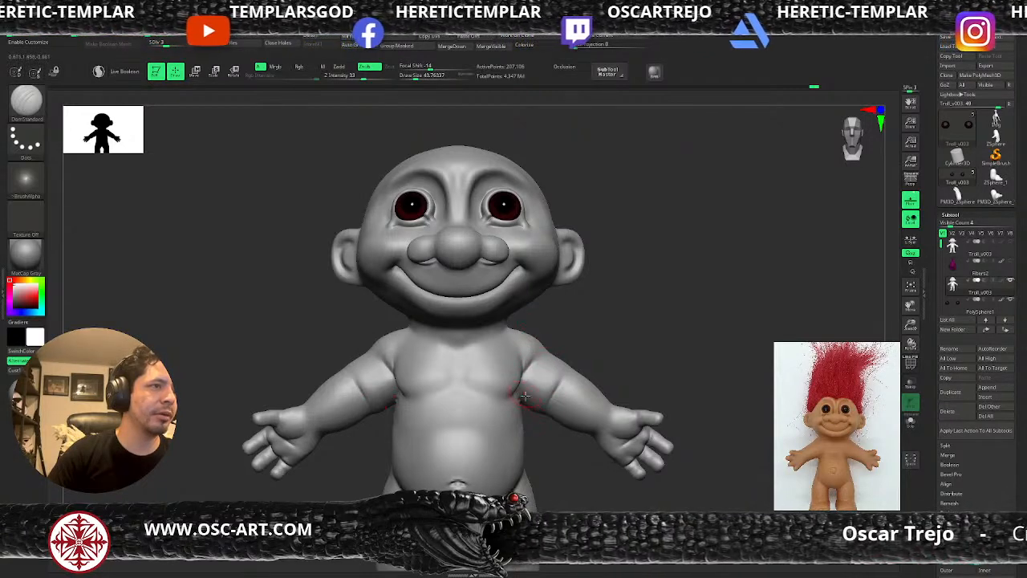
left_click_drag(639, 307, 632, 446)
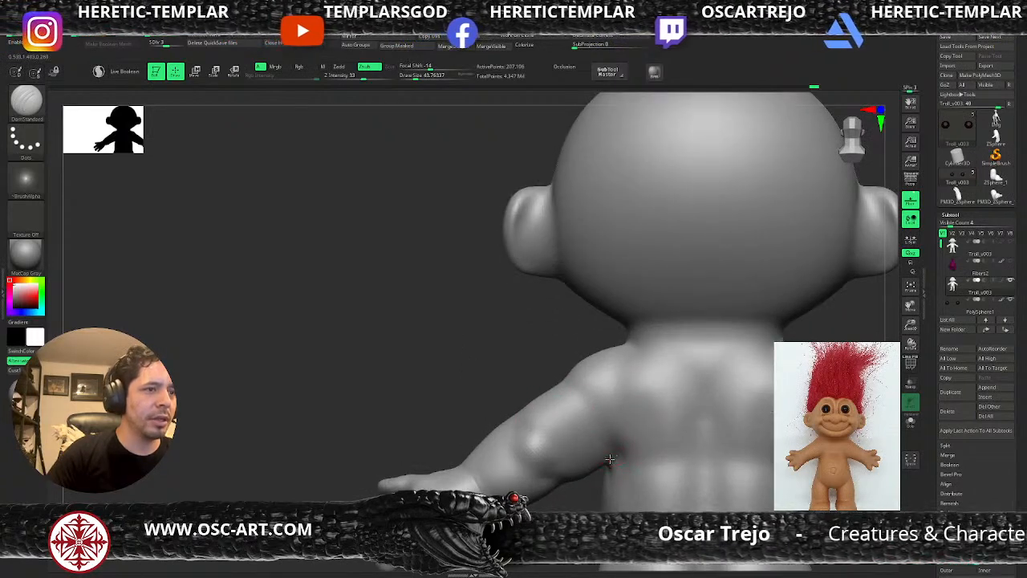
key("shift")
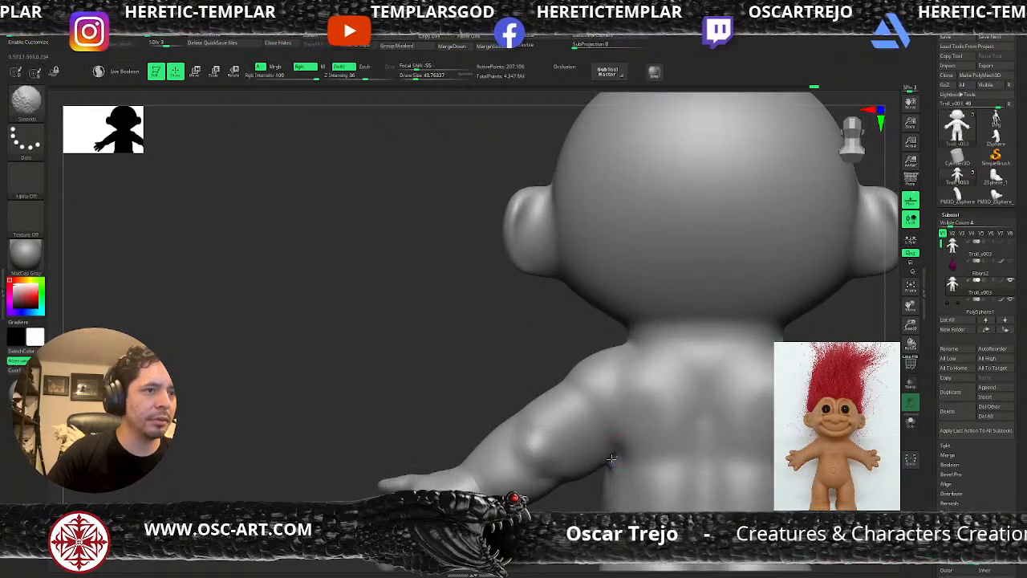
key("s")
left_click_drag(451, 482, 462, 483)
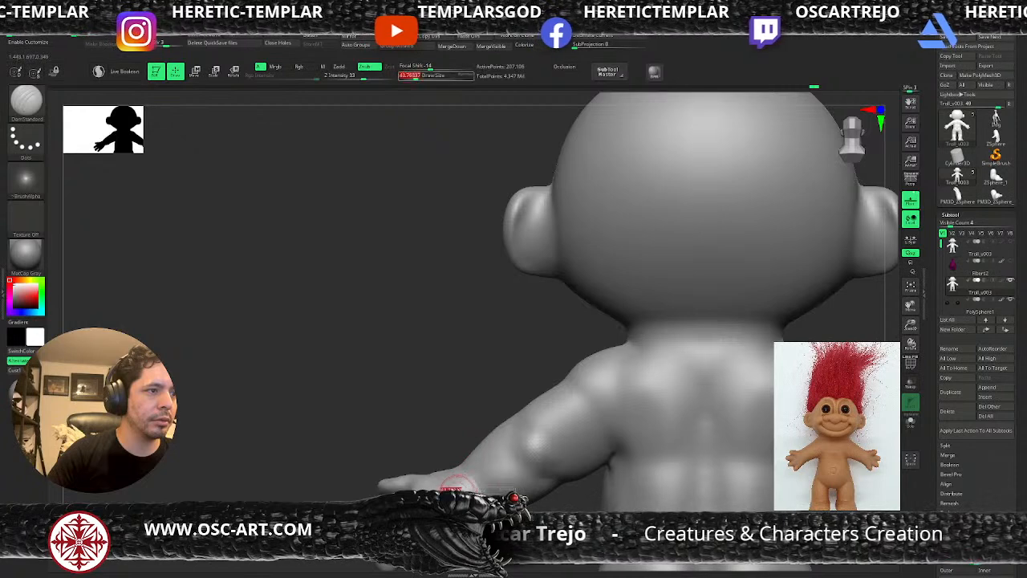
left_click_drag(528, 468, 531, 425, "shift")
left_click_drag(447, 396, 762, 378)
mouse_move(482, 397)
left_mouse_down()
mouse_move(759, 382)
mouse_move(672, 348)
mouse_move(638, 368)
mouse_move(666, 374)
mouse_move(647, 344)
left_mouse_up()
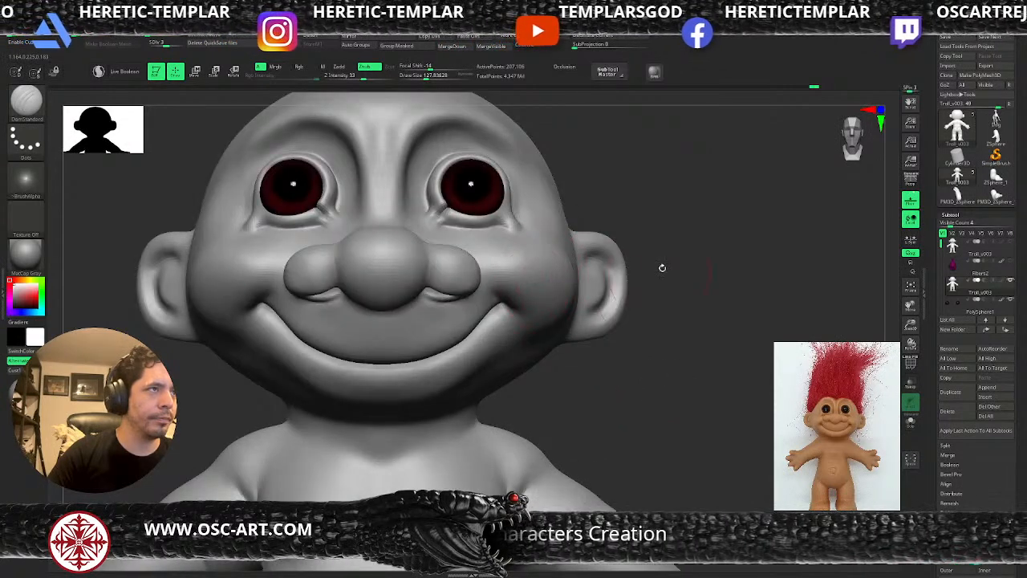
Carve a vertical frown crease from the nose bridge to the forehead with DamStandard at draw size about 41 and smooth its upper end
left_click_drag(700, 275, 606, 266, "alt")
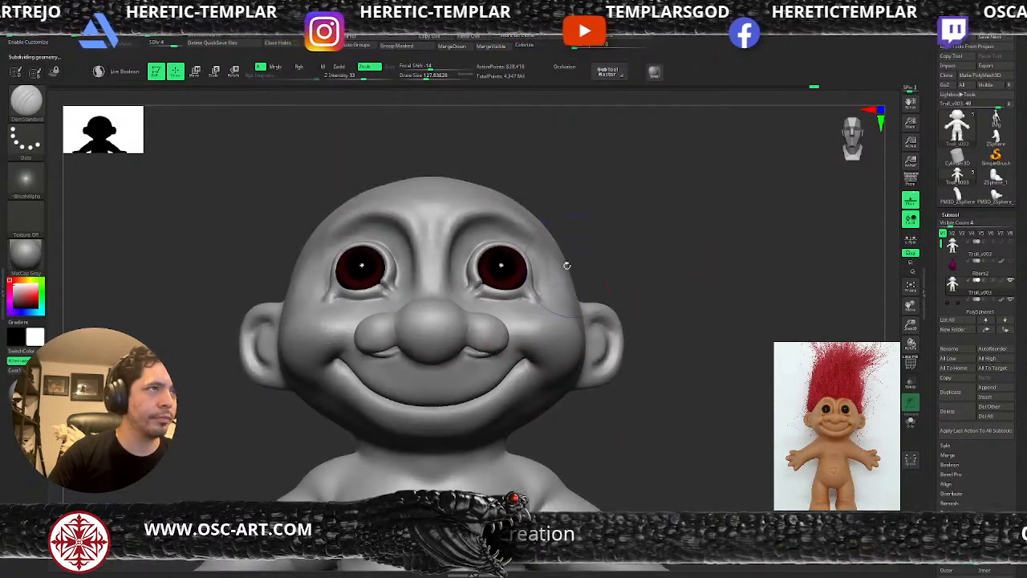
key("shift+d")
left_click_drag(655, 242, 727, 344)
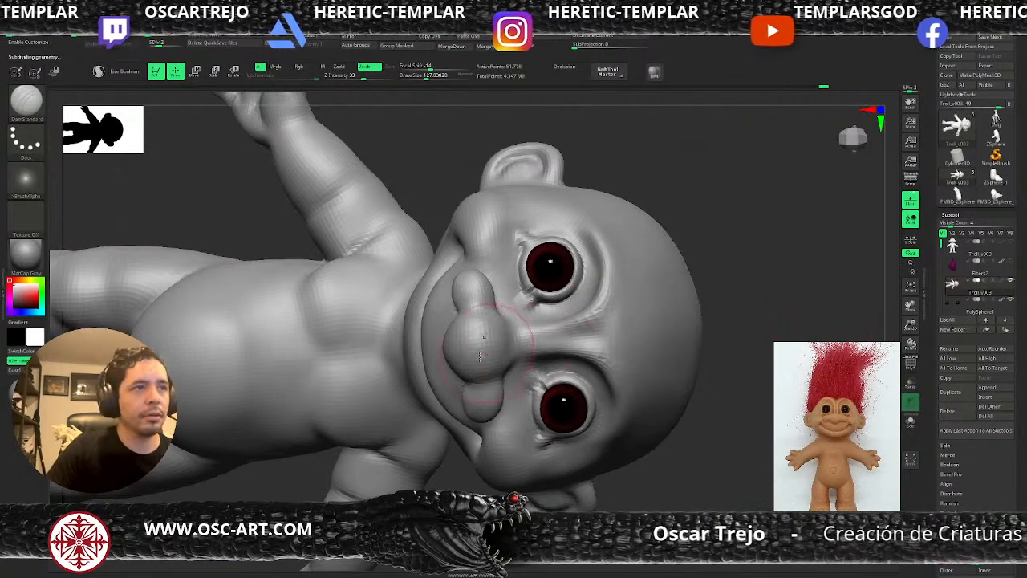
left_click_drag(743, 369, 749, 326, "alt")
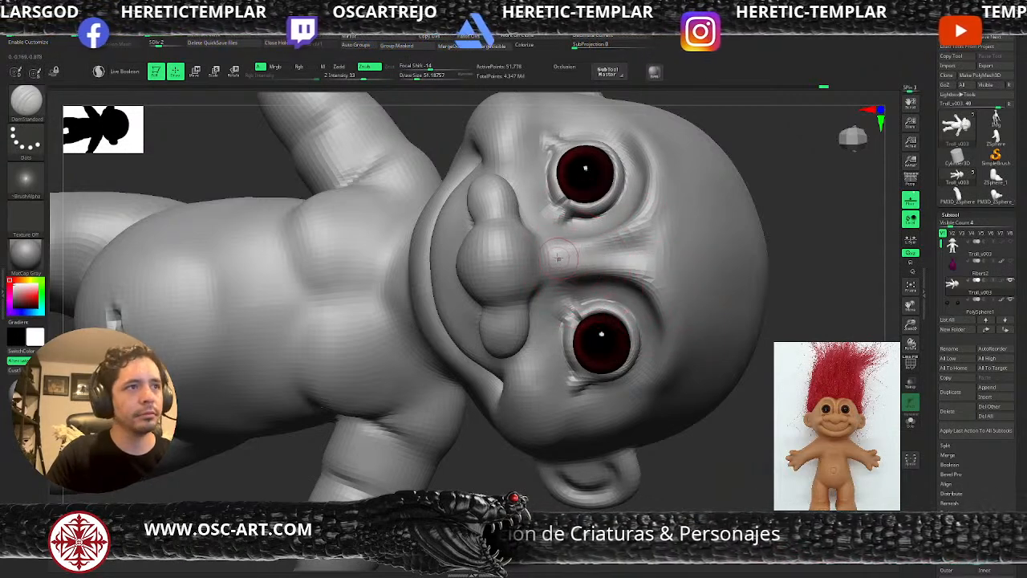
left_click_drag(557, 259, 621, 247)
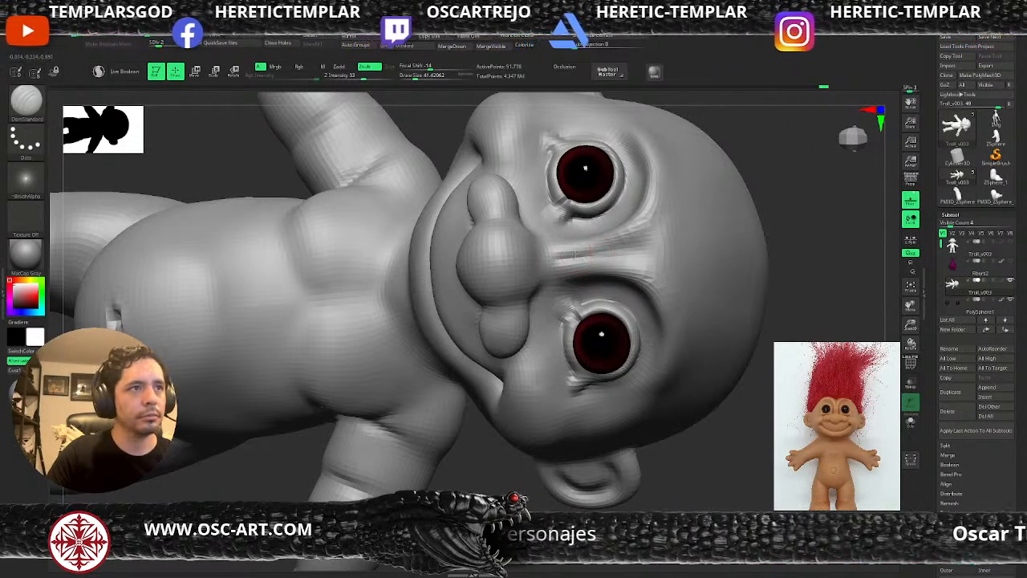
left_click_drag(605, 250, 680, 242)
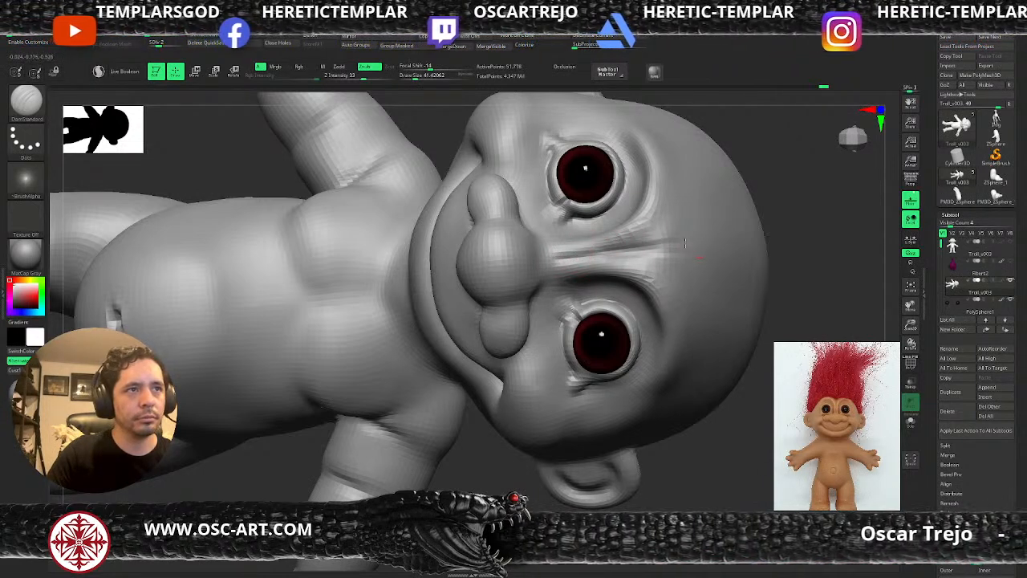
key("ctrl+d")
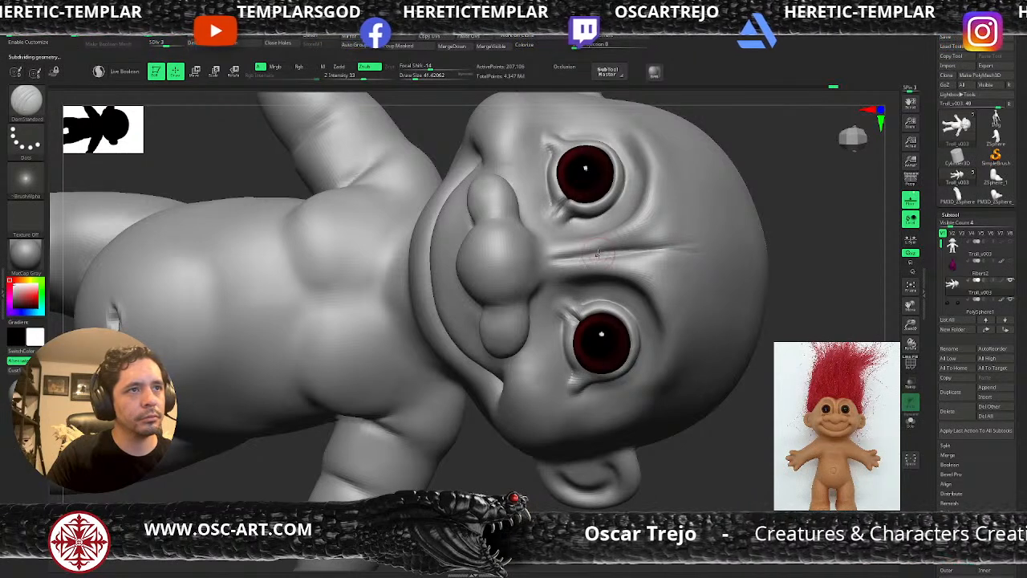
mouse_move(554, 261)
left_mouse_down()
mouse_move(614, 254)
mouse_move(586, 257)
left_mouse_up()
mouse_move(676, 255)
left_mouse_down("shift")
mouse_move(644, 258)
mouse_move(667, 244)
mouse_move(660, 252)
left_mouse_up("shift")
Build up the brow ridge above the eye with the Standard brush at draw size about 97 and soften the top of the frown crease
key("b")
key("s")
key("t")
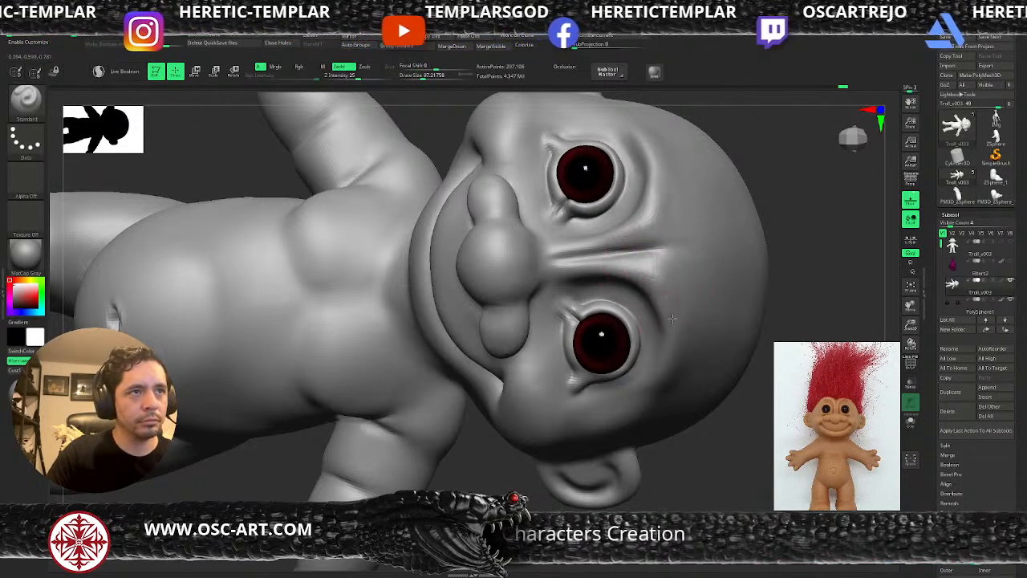
left_click_drag(672, 338, 671, 317)
left_click_drag(666, 252, 635, 248, "shift")
mouse_move(810, 284)
left_mouse_down("alt")
mouse_move(782, 271)
mouse_move(474, 321)
mouse_move(516, 324)
left_mouse_up("alt")
mouse_move(839, 301)
left_mouse_down("alt")
mouse_move(757, 307)
mouse_move(659, 262)
mouse_move(654, 295)
left_mouse_up("alt")
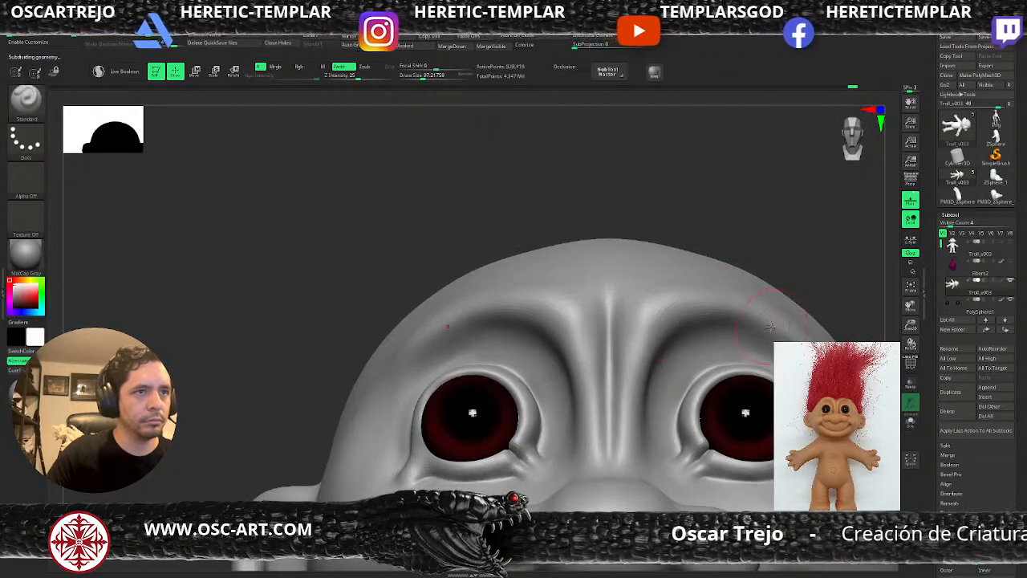
key("ctrl+d")
left_click_drag(771, 254, 700, 248, "alt")
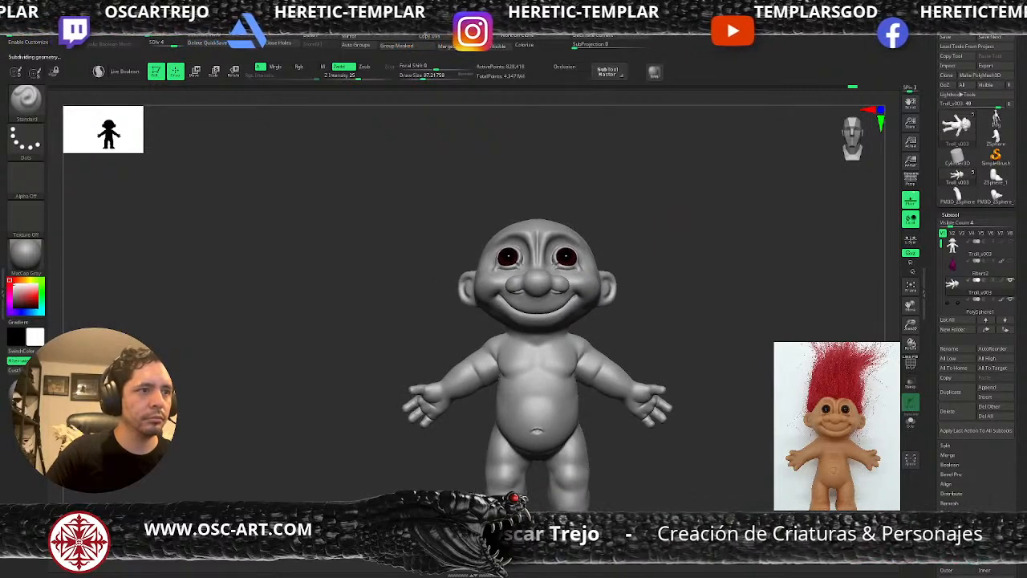
Adjust the back of the leg near the knee with the Move brush at draw size about 132 on the lowest subdivision level
left_click_drag(709, 501, 706, 413, "alt")
left_click_drag(758, 411, 702, 415)
left_click_drag(706, 456, 633, 402, "alt")
key("b")
key("m")
key("v")
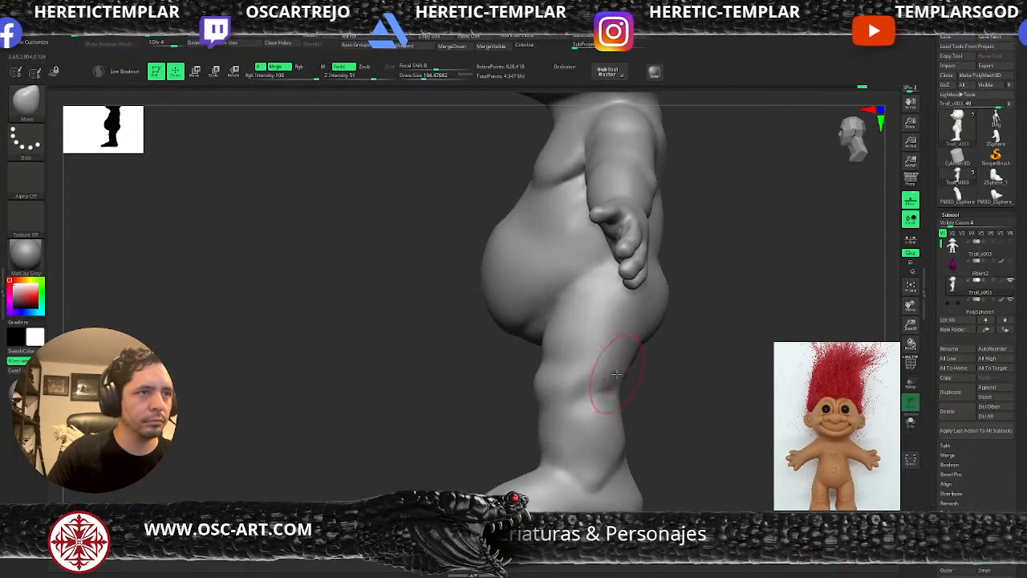
key("s")
left_click_drag(605, 386, 608, 387)
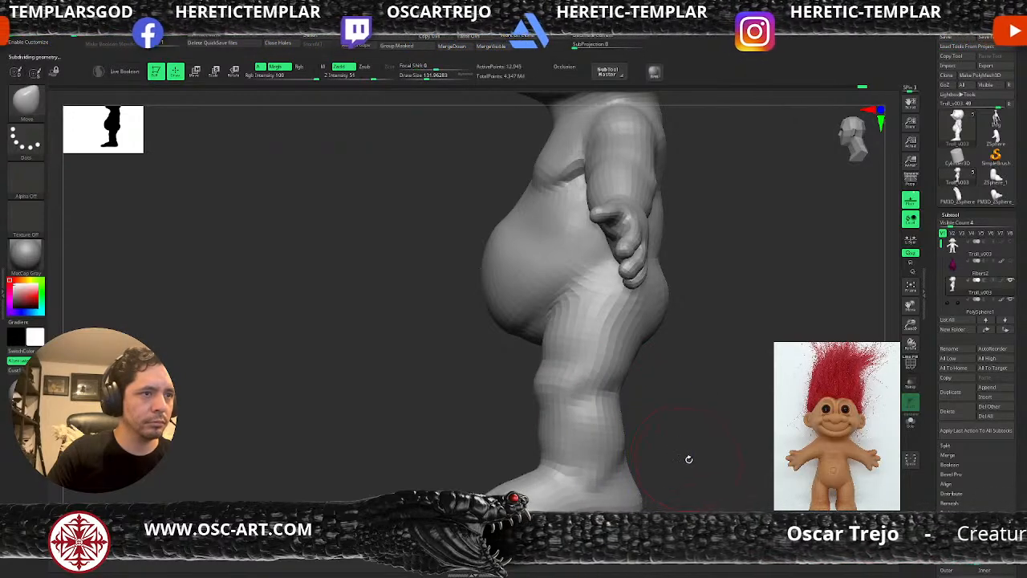
left_click_drag(687, 459, 627, 439)
key("d")
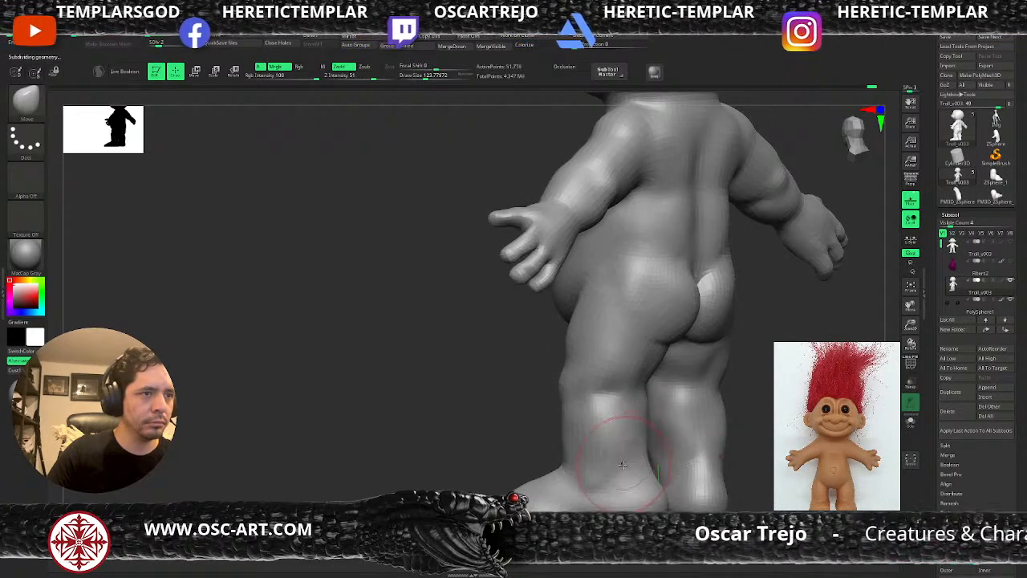
left_click_drag(466, 435, 727, 339)
Show the hair fibres and examine the whole doll and its face from the front against the reference
key("Tab")
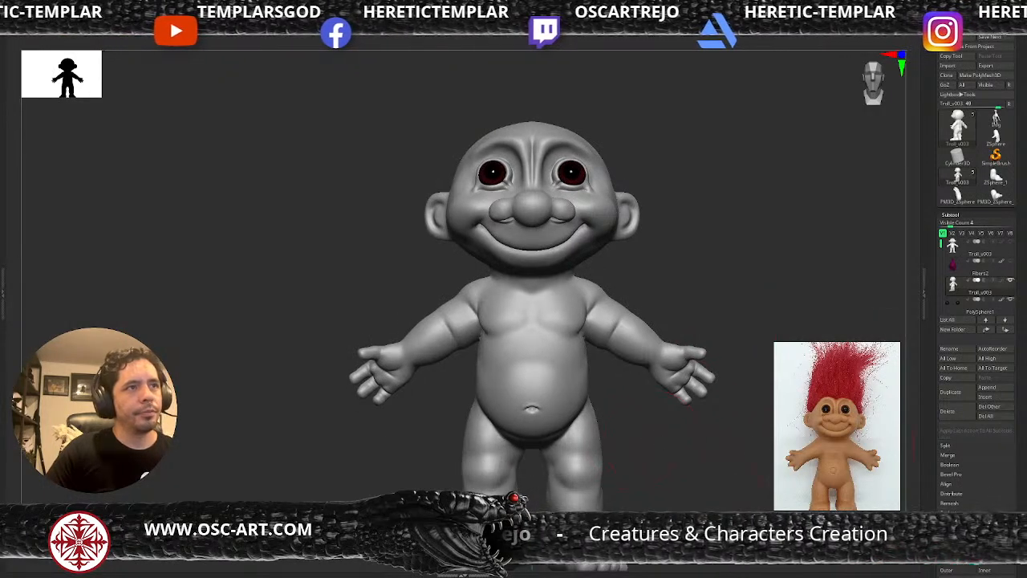
key("Tab")
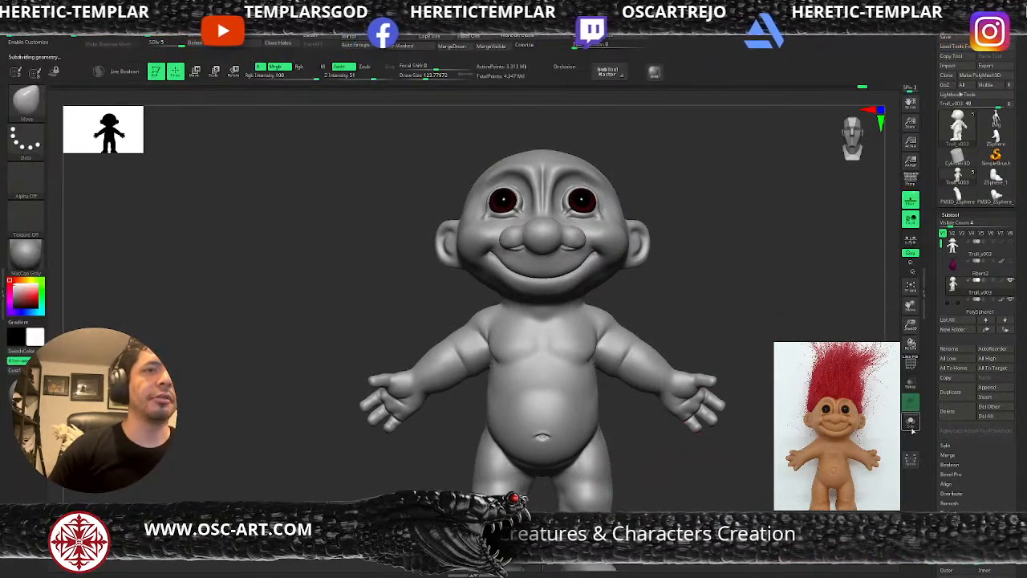
left_click(1012, 260)
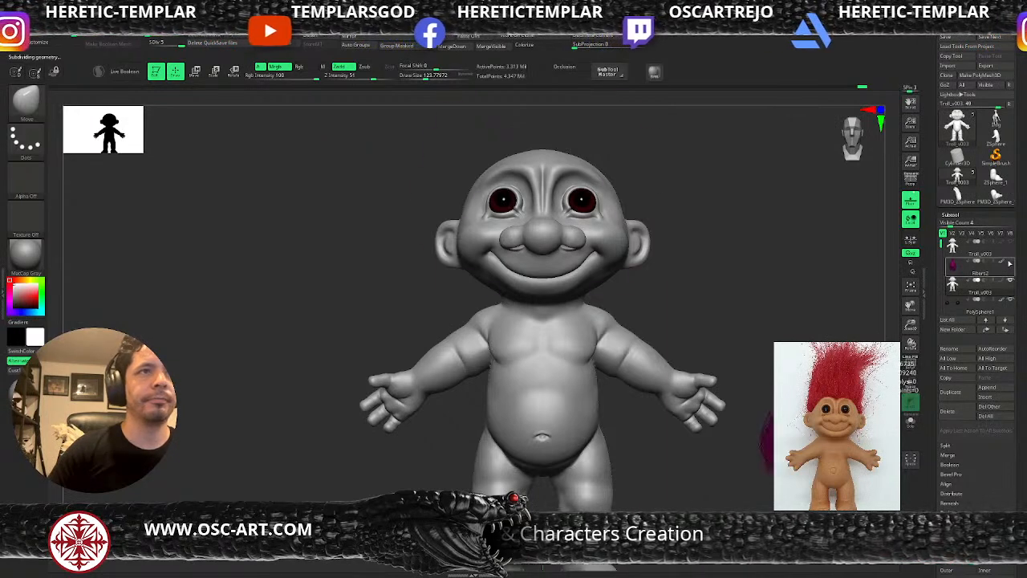
left_click_drag(866, 292, 745, 316, "alt")
left_click_drag(676, 348, 681, 311, "alt")
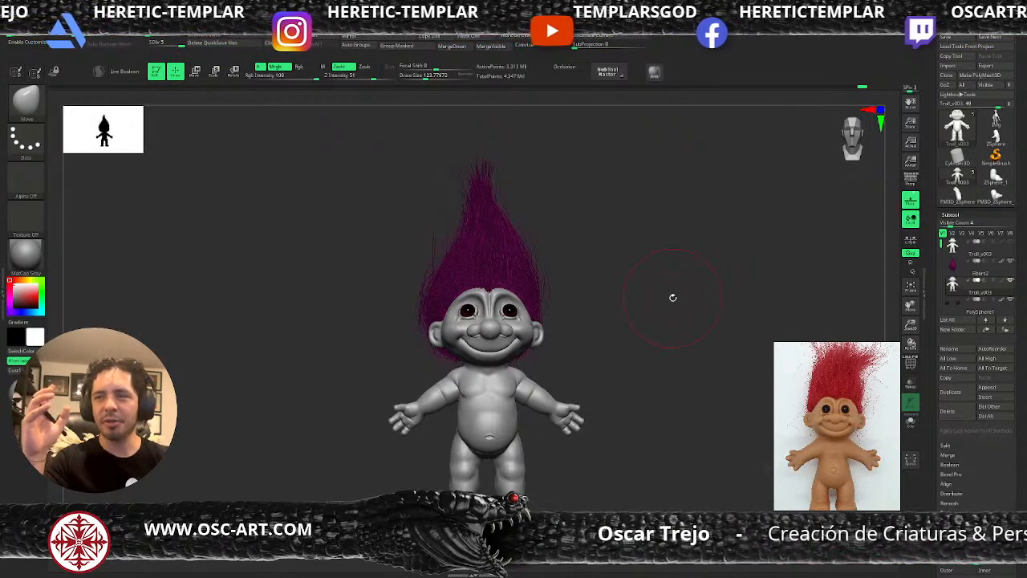
left_click_drag(638, 276, 673, 328, "alt")
left_click_drag(649, 229, 652, 431, "alt")
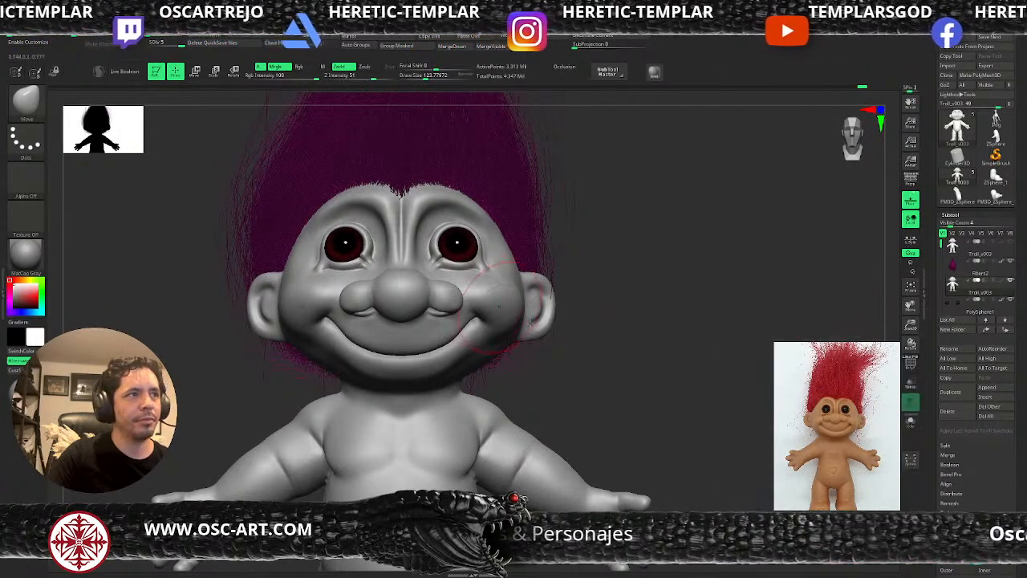
Add a new sculpting layer to the body and name it "creature"
scroll(929, 389, "down", 10)
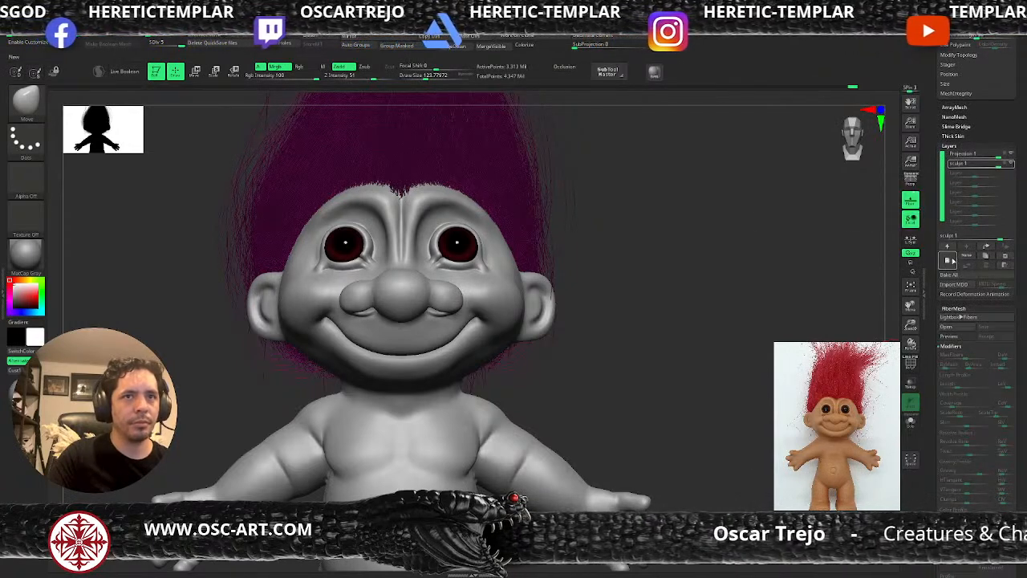
left_click(960, 256)
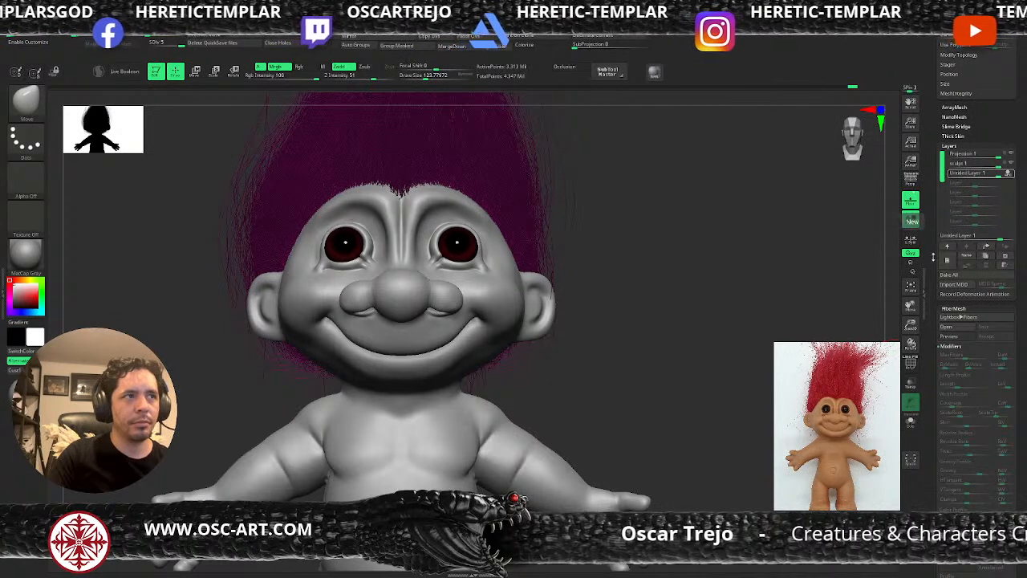
left_click(960, 255)
type("creature")
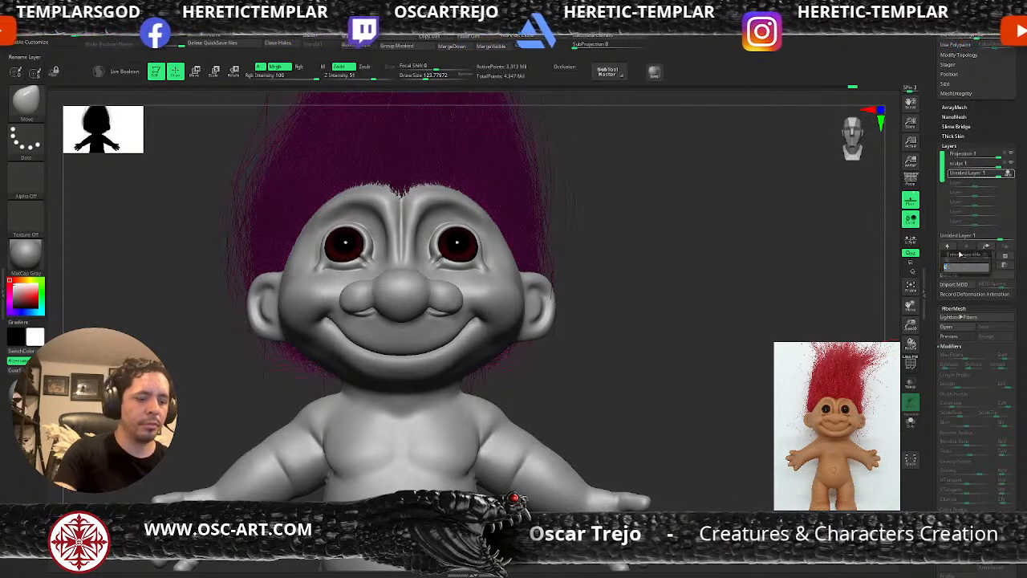
key("Return")
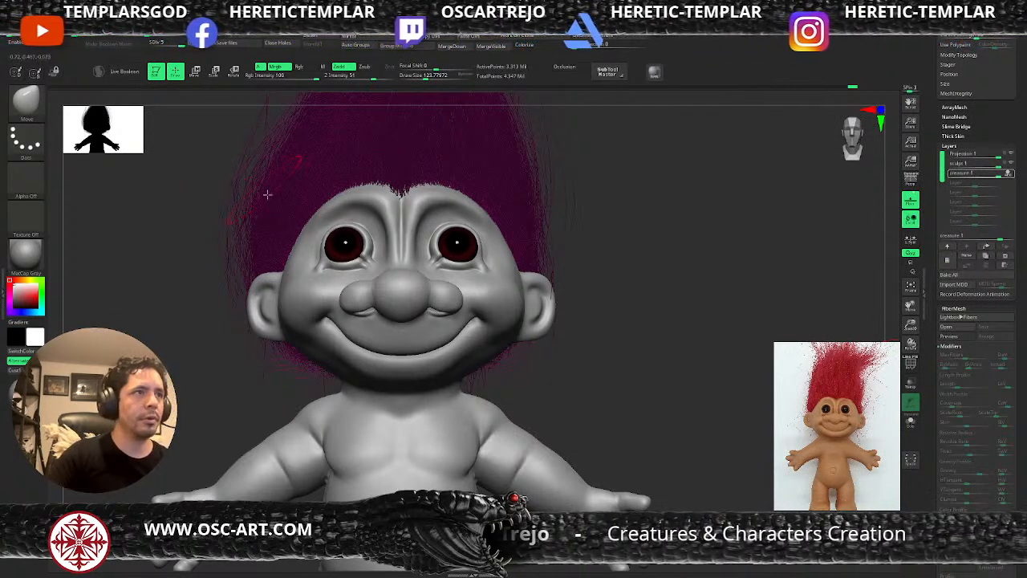
Check the body on its own in Solo mode and hide the hair fibres
left_click_drag(632, 211, 652, 233, "alt")
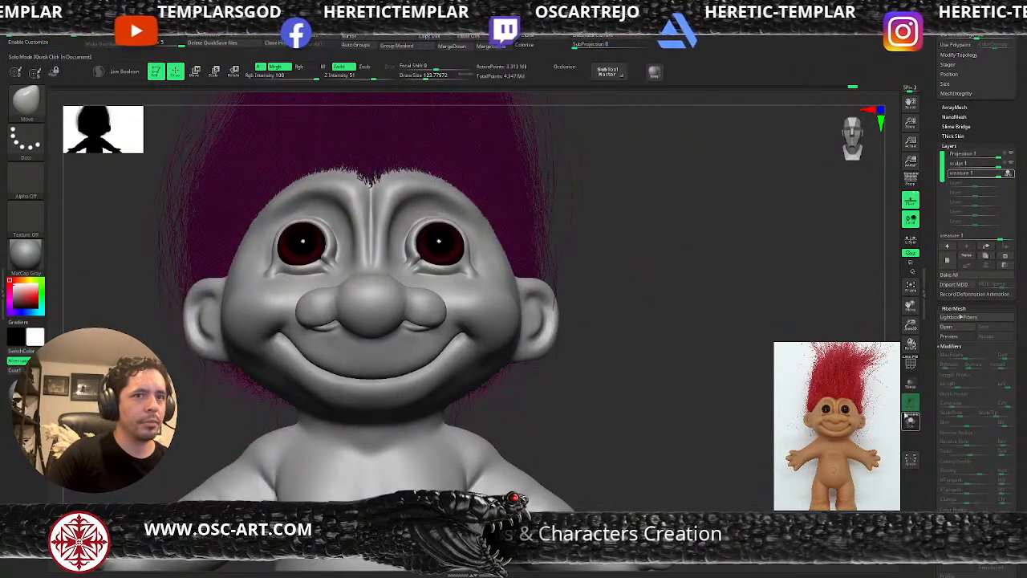
left_click(910, 419)
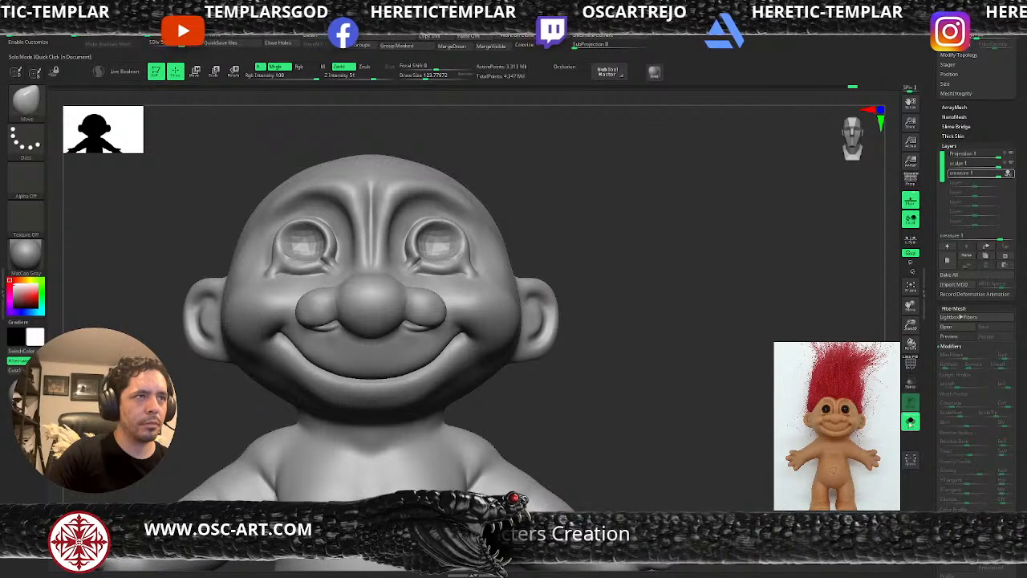
left_click(911, 421)
left_click_drag(943, 125, 932, 259)
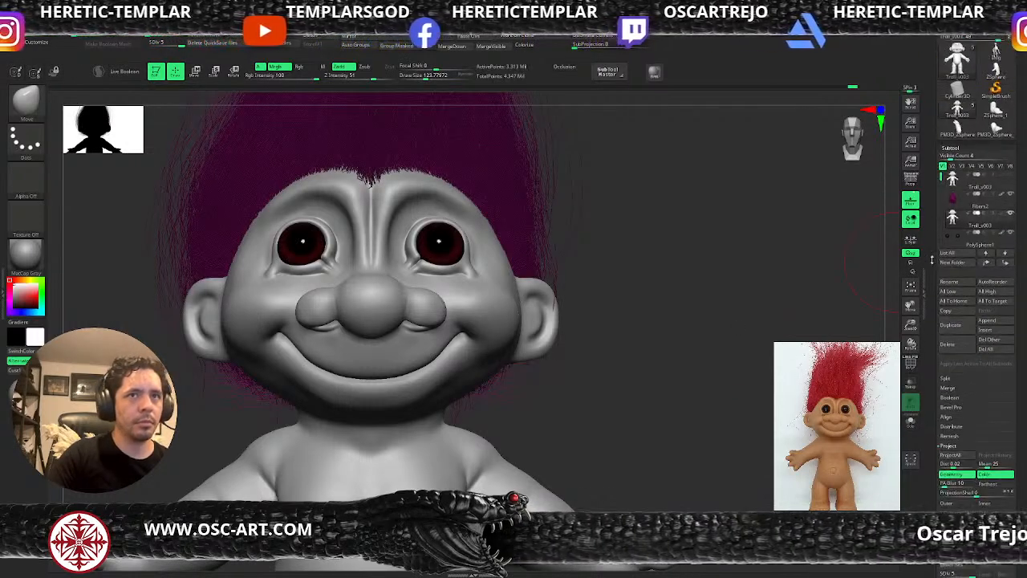
left_click(1010, 195)
left_click_drag(602, 218, 587, 232)
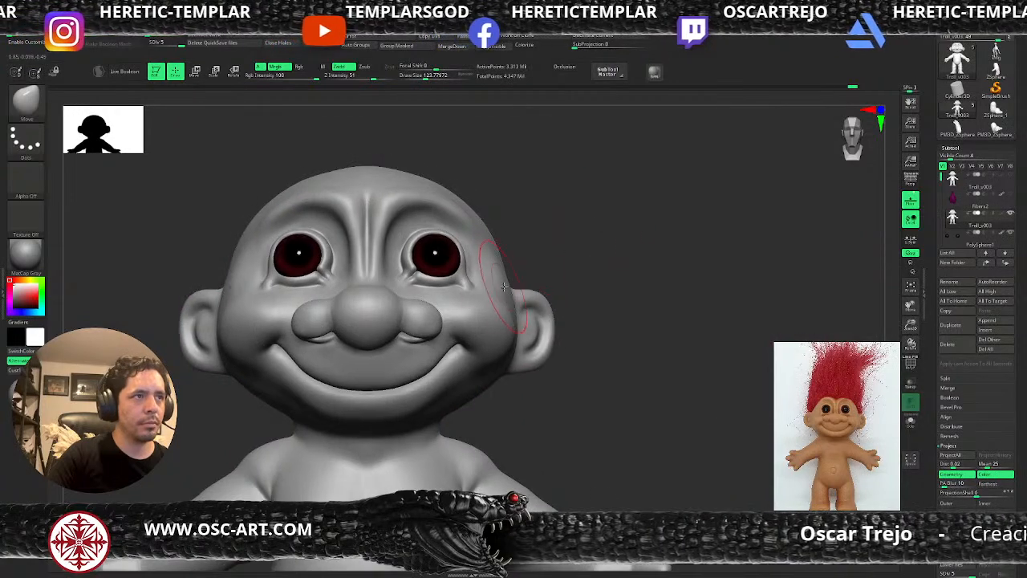
Build up the outer end of the brow ridge with the Clay brush on subdivision level 3, starting at draw size about 87
left_click_drag(646, 217, 638, 222)
left_click_drag(701, 129, 638, 249, "alt")
key("shift+d")
key("shift+d")
key("shift+d")
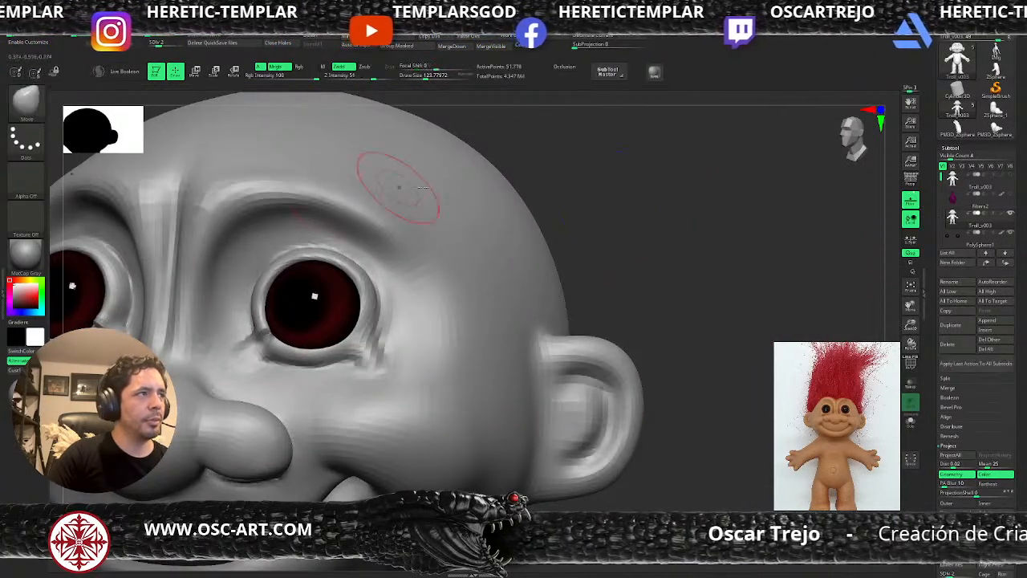
left_click_drag(643, 193, 719, 222, "alt")
key("d")
key("b")
key("s")
key("t")
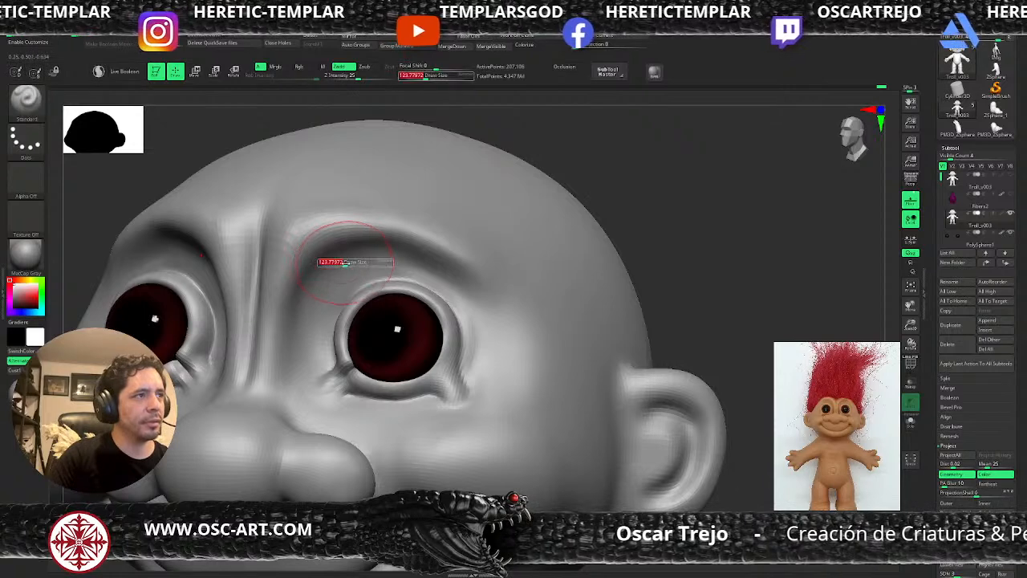
key("b")
key("c")
key("l")
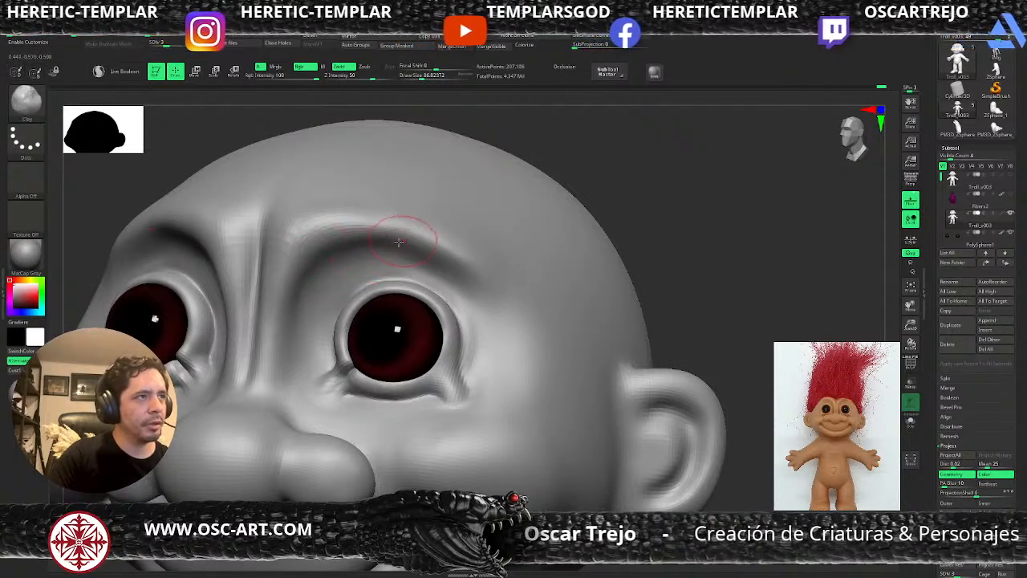
mouse_move(413, 255)
left_mouse_down()
mouse_move(466, 271)
mouse_move(475, 286)
left_mouse_up()
key("bracketright")
key("bracketleft")
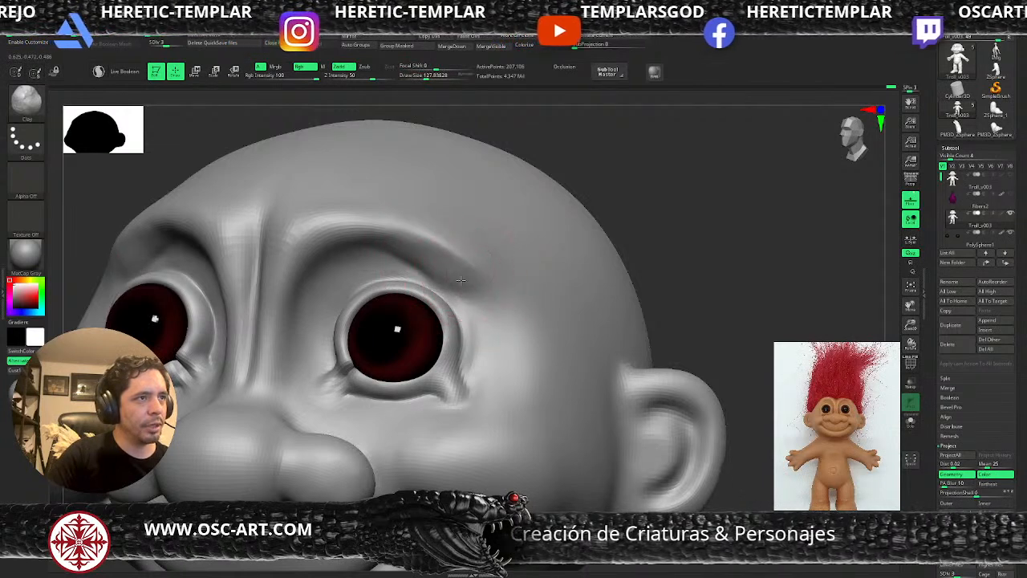
key("ctrl")
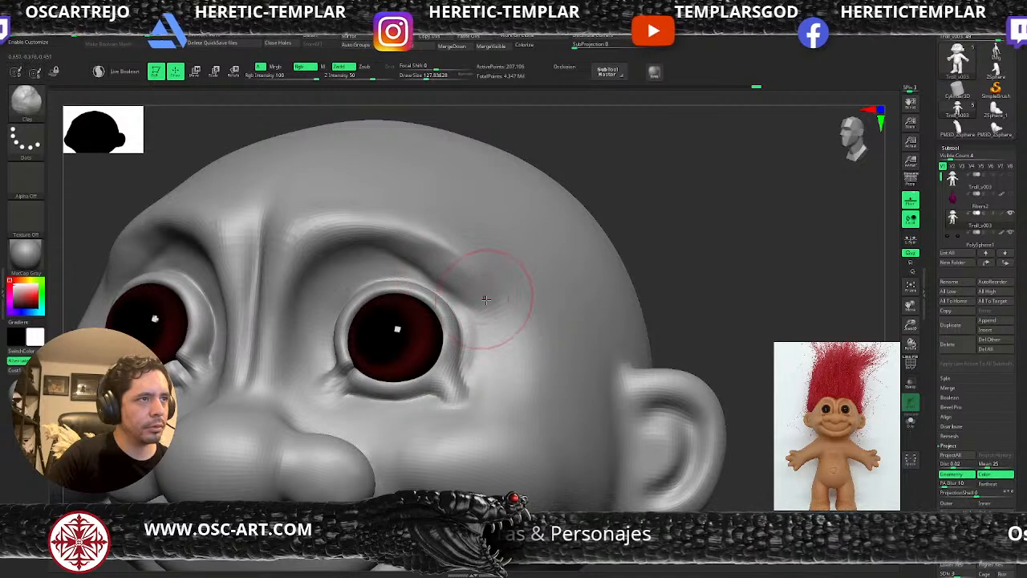
key("ctrl")
Undo the last Clay stroke and smooth the brow ridge above the eye
key("ctrl+z")
mouse_move(408, 257)
left_mouse_down("shift")
mouse_move(378, 252)
mouse_move(451, 249)
left_mouse_up("shift")
left_click_drag(369, 239, 354, 228, "shift")
Carve creases from the outer brow end down past the outer eye corner with the DamStandard brush at draw size about 51
key("b")
key("d")
key("s")
key("s")
mouse_move(437, 282)
left_mouse_down()
mouse_move(429, 281)
mouse_move(479, 327)
left_mouse_up()
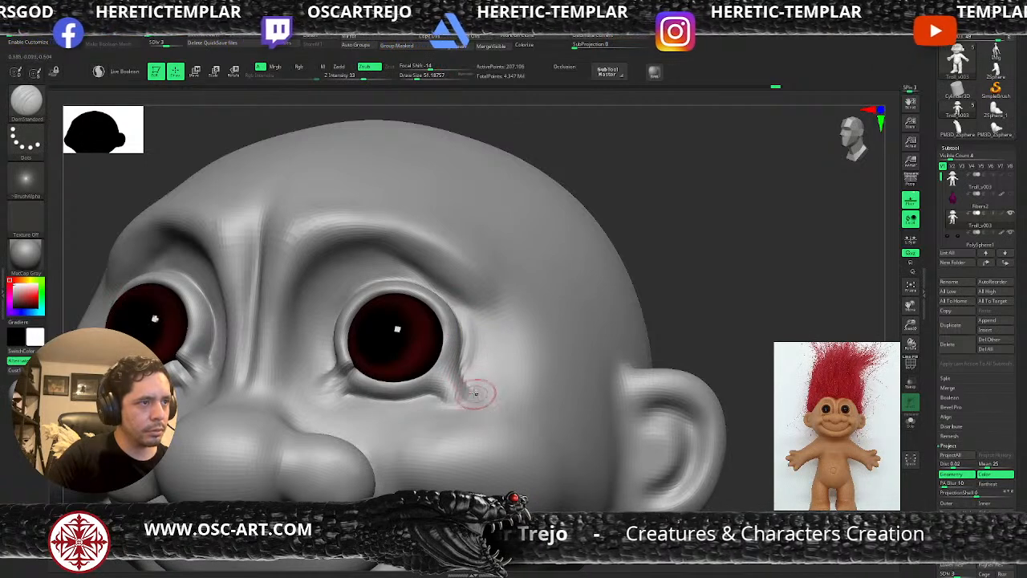
mouse_move(457, 393)
left_mouse_down()
mouse_move(476, 406)
mouse_move(471, 398)
left_mouse_up()
Build up the skin around the inner corner of the eye with the Clay brush, varying the draw size
key("b")
key("c")
key("l")
key("s")
left_click_drag(349, 399, 341, 394)
mouse_move(341, 393)
left_mouse_down()
mouse_move(349, 385)
mouse_move(329, 391)
mouse_move(360, 375)
left_mouse_up()
key("s")
mouse_move(689, 284)
left_mouse_down()
mouse_move(649, 262)
mouse_move(657, 347)
left_mouse_up()
key("s")
left_click_drag(386, 340, 392, 340)
key("s")
left_click_drag(424, 236, 420, 235)
Build up the inner brow and carve the socket beside the nose bridge with the ClayBuildup brush on subdivision level 2
right_click_drag(417, 235, 323, 234)
key("shift+d")
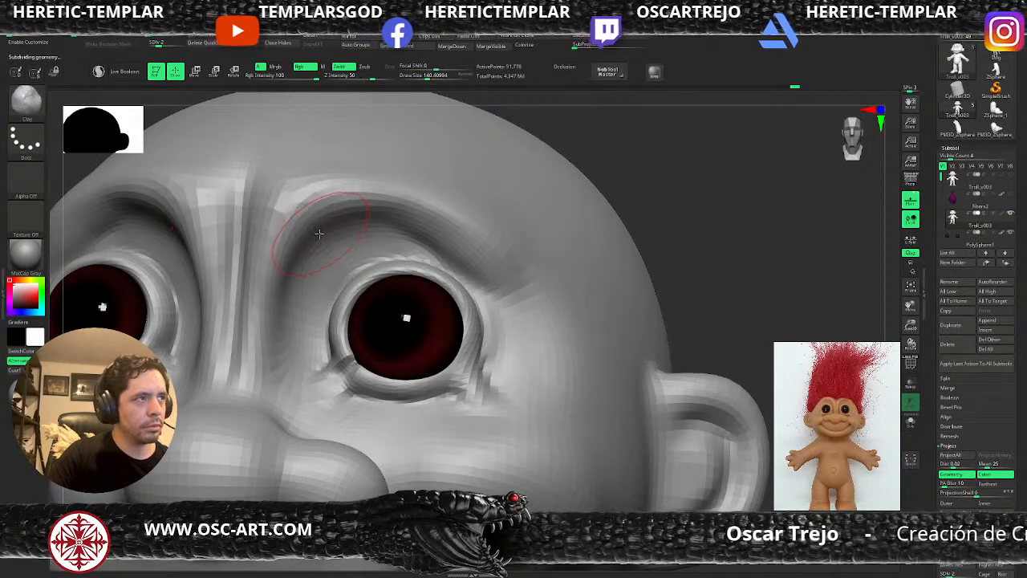
key("b")
key("c")
key("b")
left_click_drag(275, 198, 323, 196)
mouse_move(282, 277)
left_mouse_down("alt")
mouse_move(275, 301)
mouse_move(280, 276)
mouse_move(317, 297)
left_mouse_up("alt")
key("d")
Build up the fold above the upper eyelid with the Clay brush at draw size about 96 and smooth it on subdivision level 2
key("s")
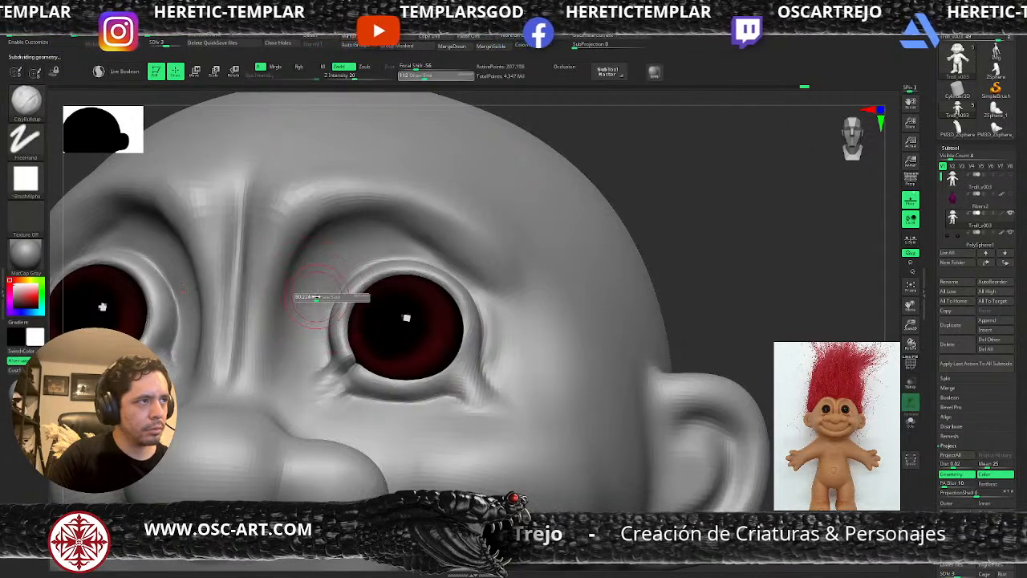
key("b")
key("d")
key("s")
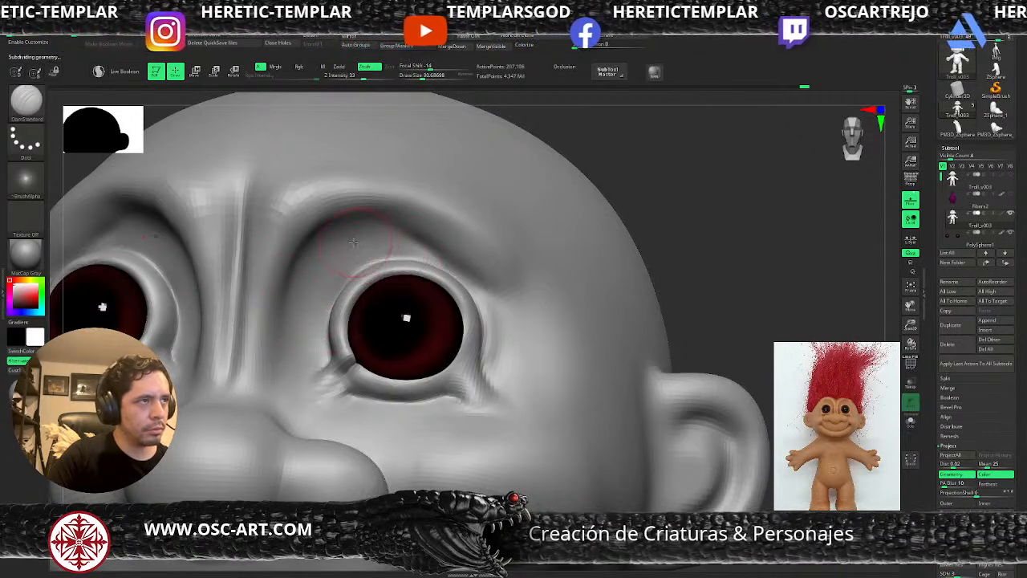
key("b")
key("c")
key("l")
left_click_drag(327, 239, 422, 246)
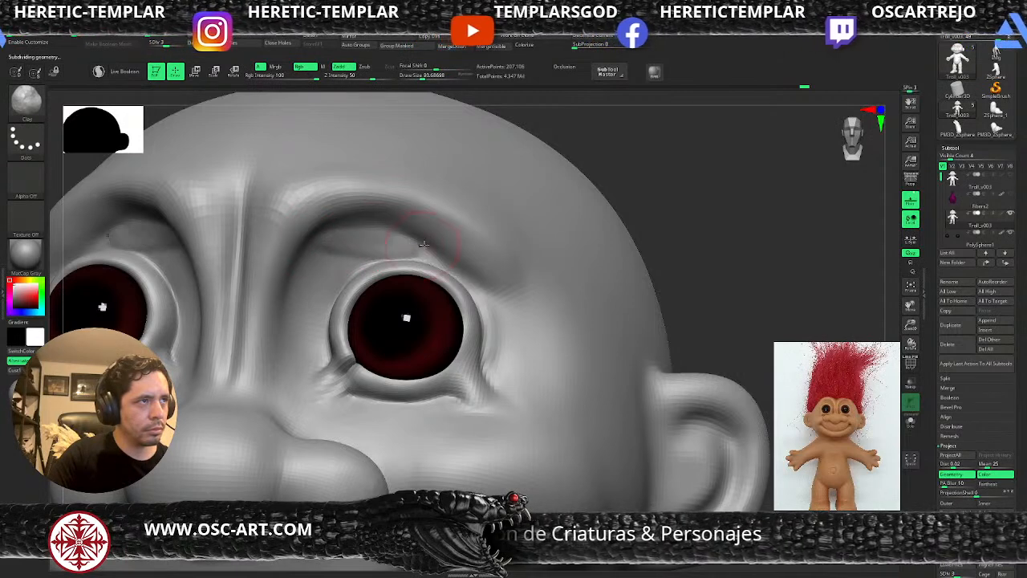
key("shift+d")
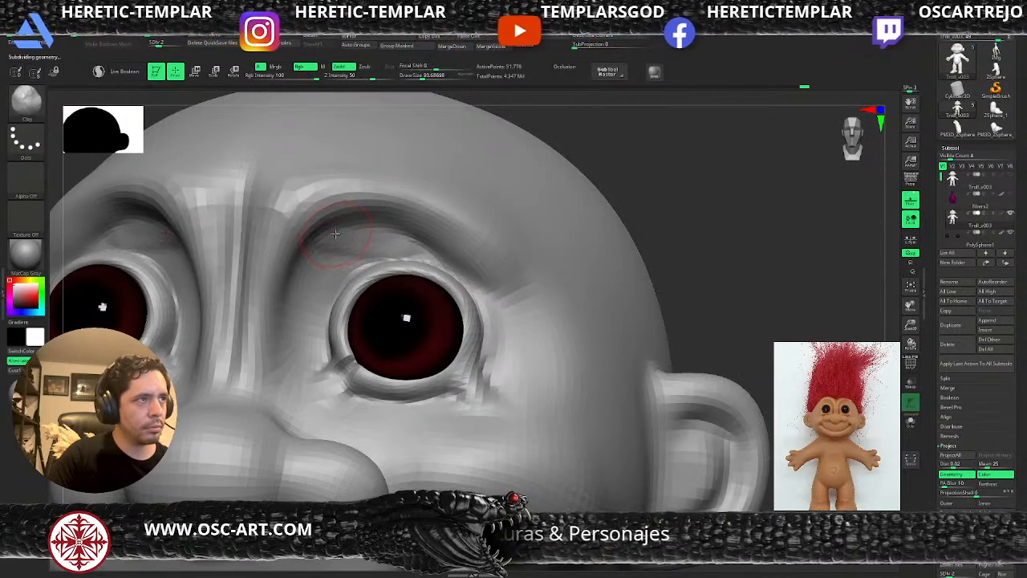
mouse_move(365, 239)
left_mouse_down("shift")
mouse_move(433, 257)
mouse_move(333, 240)
left_mouse_up("shift")
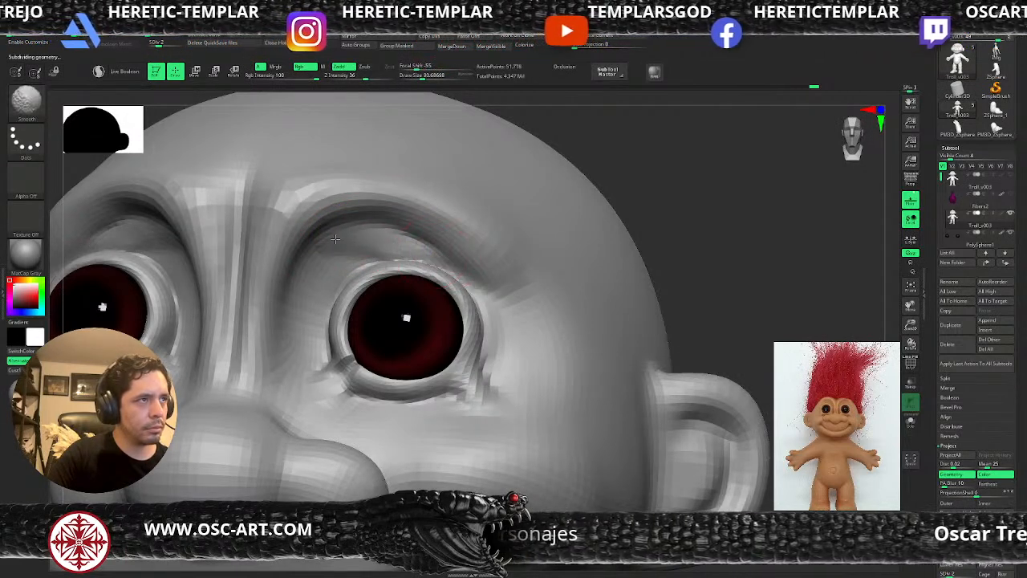
Carve the crease running down from the inner eye corner with the DamStandard brush
left_click_drag(658, 239, 651, 208, "alt")
left_click_drag(589, 234, 584, 269)
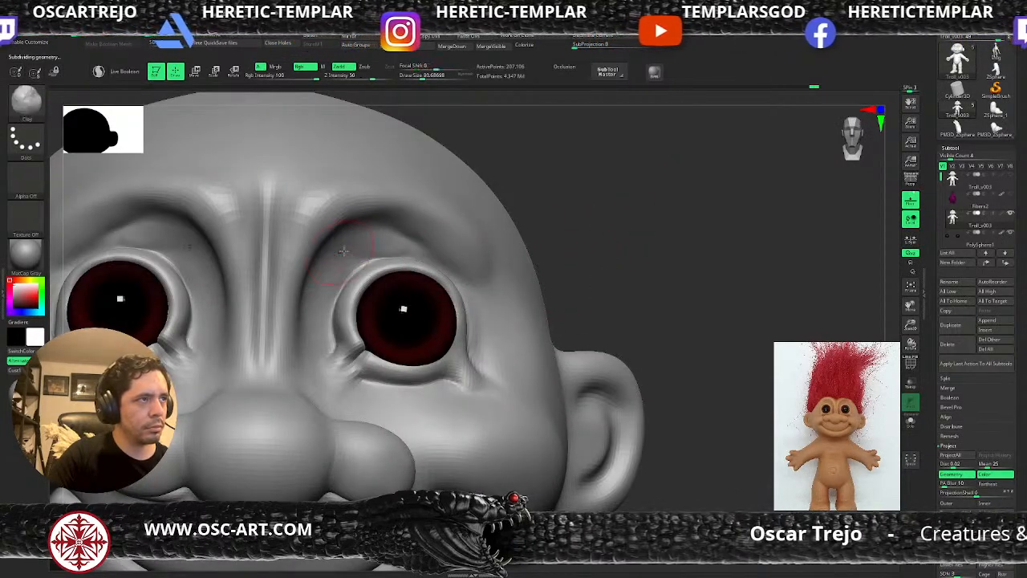
left_click_drag(563, 226, 604, 269, "alt")
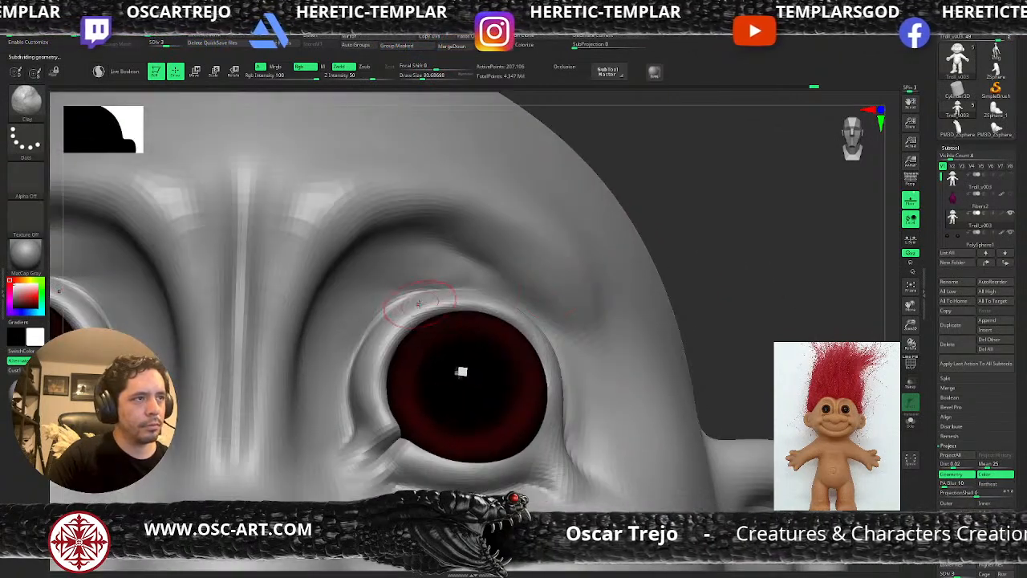
key("b")
key("d")
key("s")
key("s")
mouse_move(400, 430)
left_mouse_down()
mouse_move(411, 431)
mouse_move(370, 467)
left_mouse_up()
Pull the outer eye corner outward with the Move brush, reducing the draw size to about 107
key("b")
key("m")
key("v")
mouse_move(712, 382)
left_mouse_down("alt")
mouse_move(702, 332)
mouse_move(645, 313)
mouse_move(640, 323)
left_mouse_up("alt")
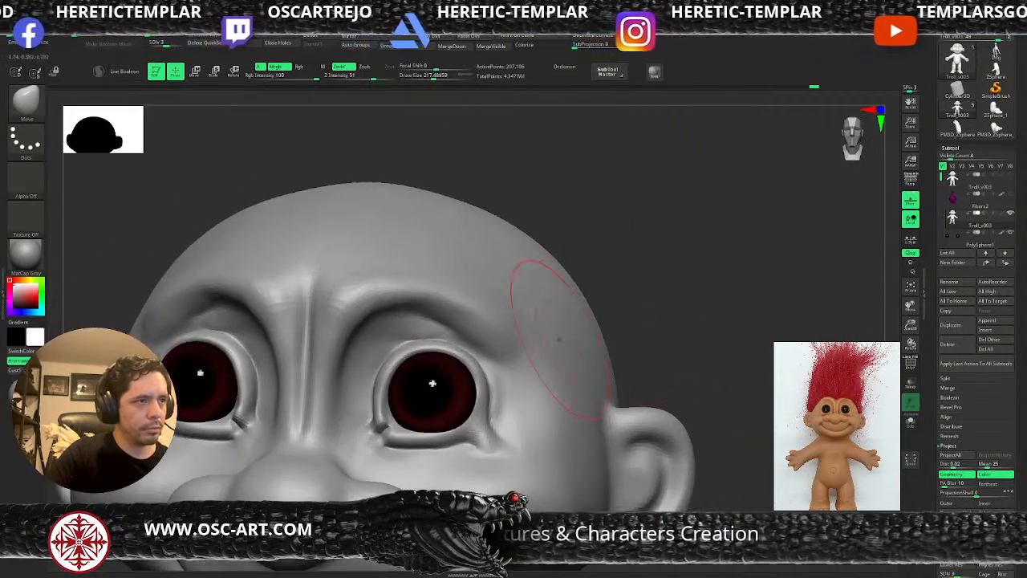
mouse_move(467, 357)
left_mouse_down()
mouse_move(456, 367)
mouse_move(430, 357)
mouse_move(475, 374)
mouse_move(479, 359)
mouse_move(498, 370)
mouse_move(482, 360)
left_mouse_up()
key("s")
key("s")
key("s")
left_click_drag(494, 395, 492, 394)
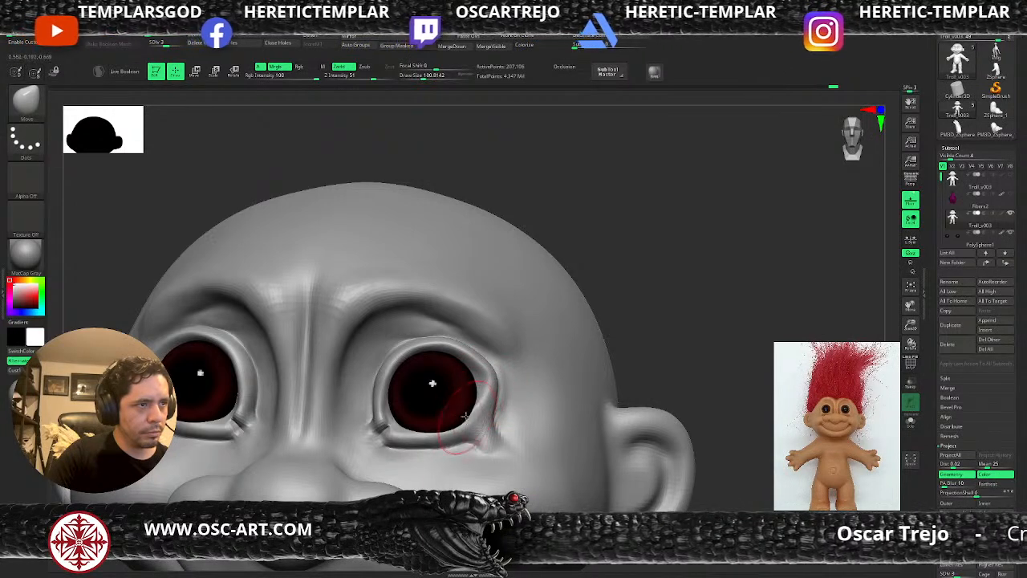
Refine the lower eyelid rim and inner eye corner with the Standard and DamStandard brushes at draw size about 29
key("b")
key("s")
key("t")
key("s")
left_click_drag(417, 443, 406, 443)
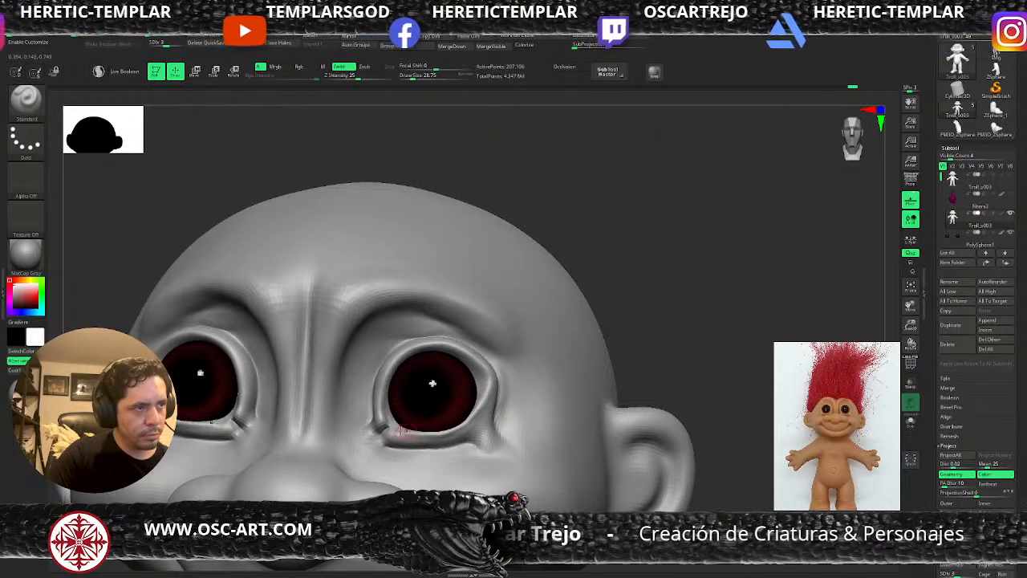
key("b")
key("d")
key("s")
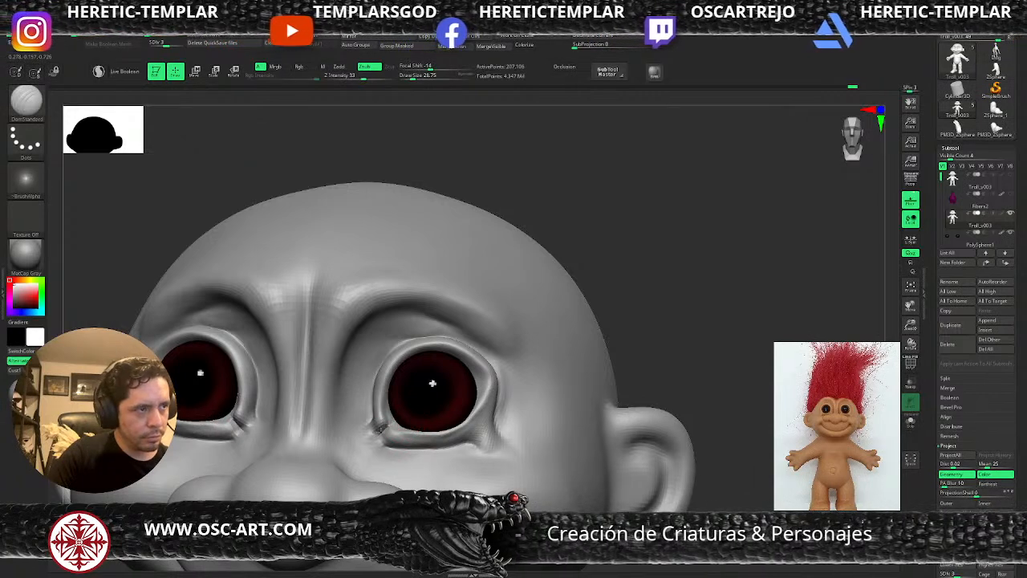
Adjust the fit of the eyeballs in their sockets with the transform gizmo and the Move brush at draw size about 107
mouse_move(672, 370)
left_mouse_down("alt")
mouse_move(651, 345)
mouse_move(613, 338)
mouse_move(590, 346)
left_mouse_up("alt")
left_click(455, 351, "alt")
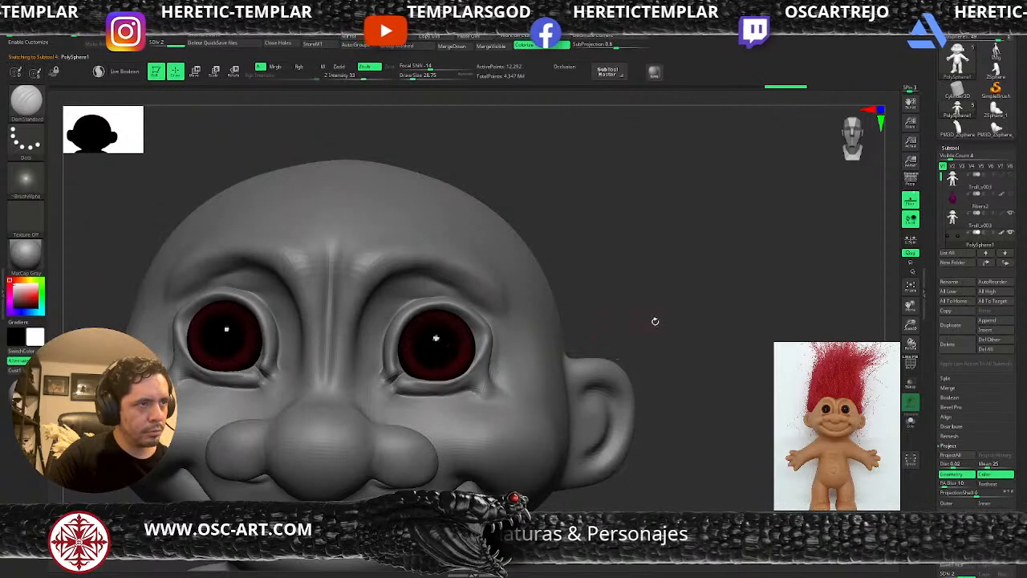
left_click_drag(644, 322, 678, 301)
key("w")
left_click_drag(443, 351, 473, 316)
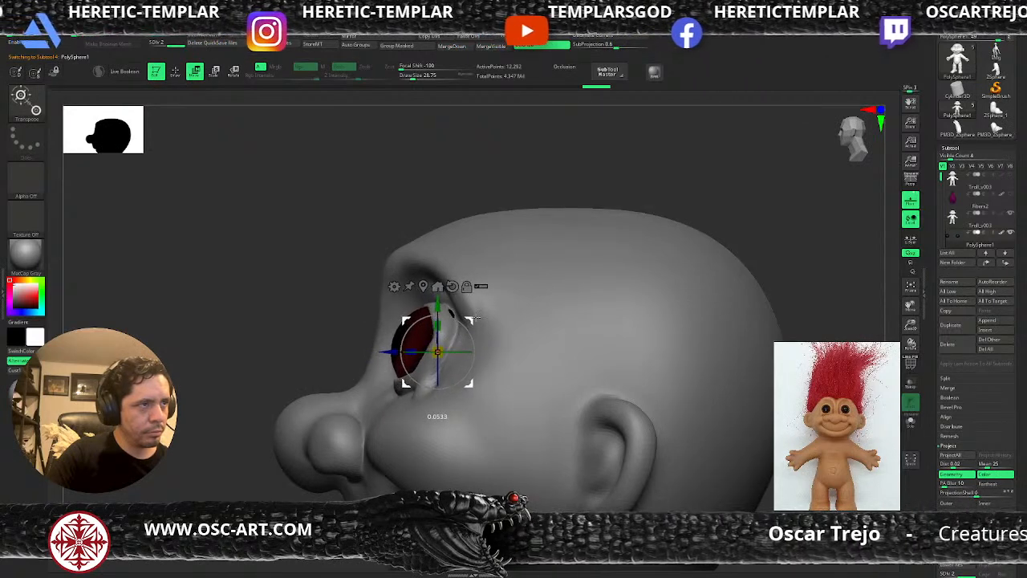
key("q")
left_click_drag(252, 342, 389, 343)
key("w")
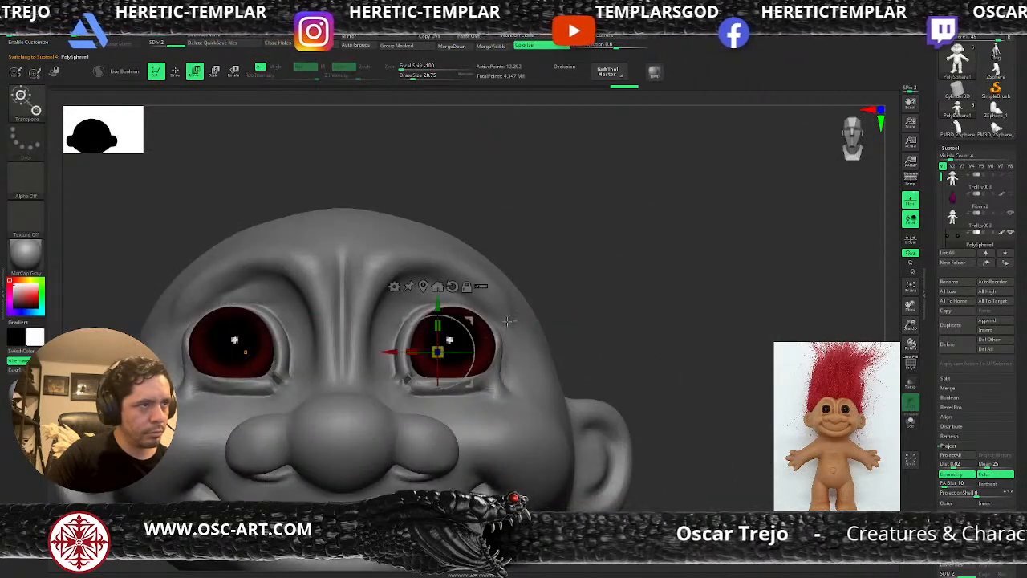
key("q")
mouse_move(612, 300)
left_mouse_down()
mouse_move(617, 279)
mouse_move(587, 281)
left_mouse_up()
key("s")
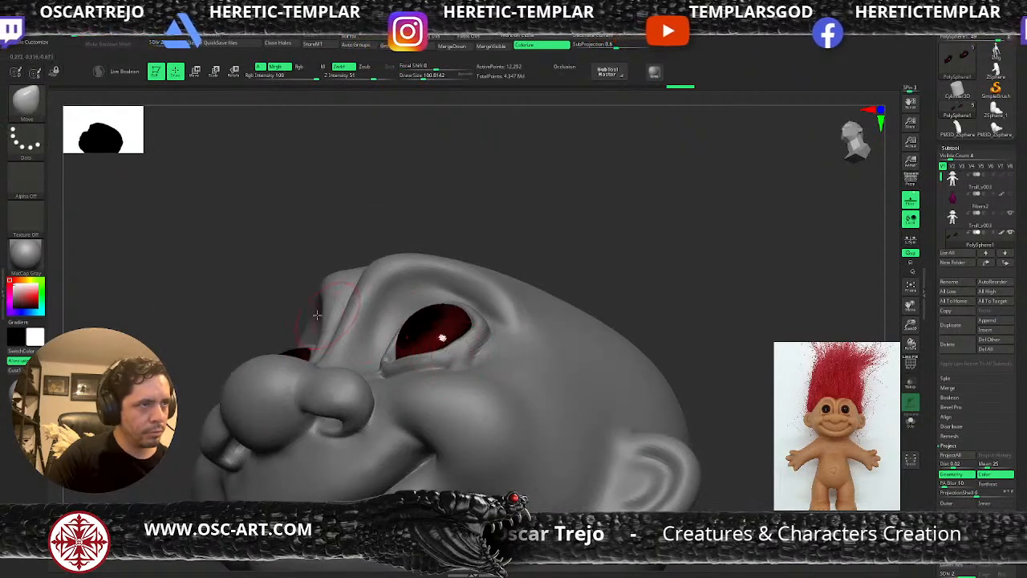
left_click_drag(289, 328, 273, 319)
left_click_drag(200, 311, 188, 296)
Fit the body's eyelids around the eyeballs with the Move brush on subdivision level 2
left_click(446, 355, "alt")
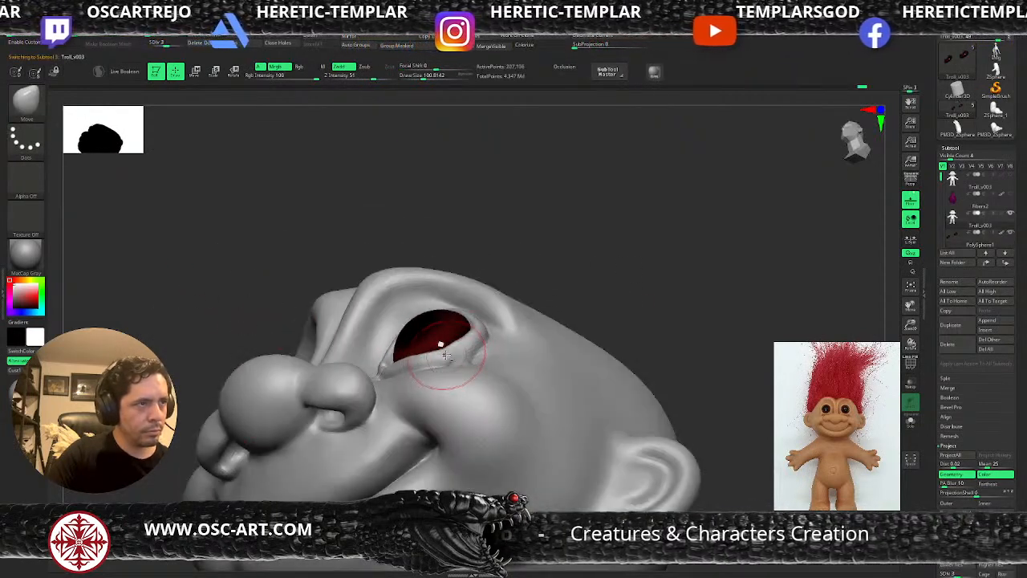
key("shift+d")
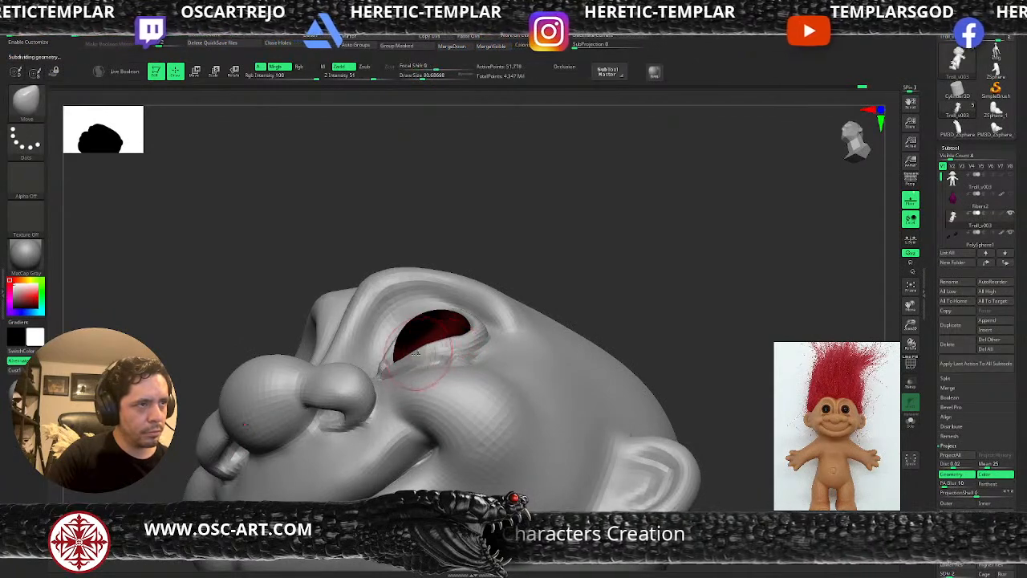
left_click_drag(533, 270, 582, 321)
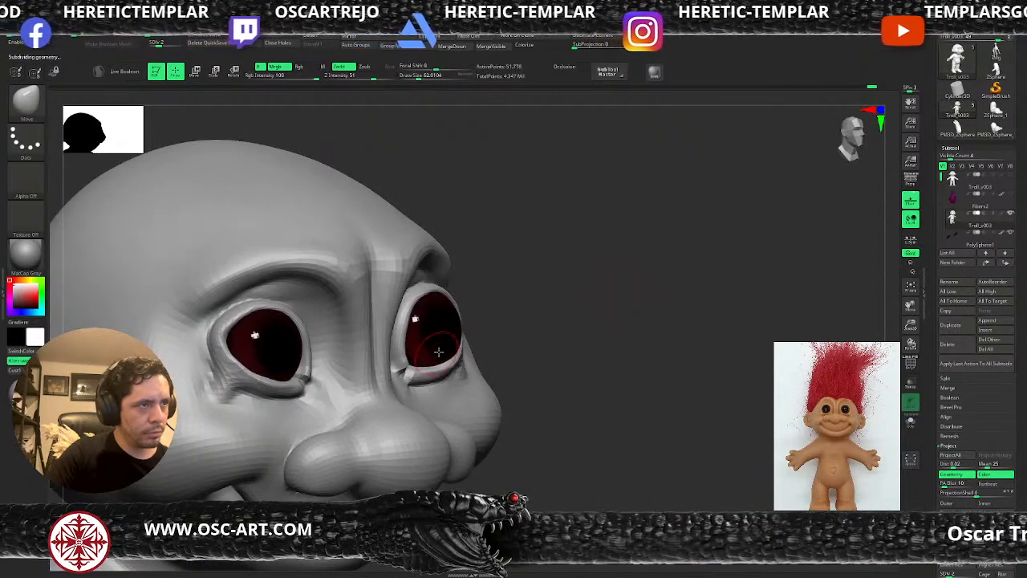
left_click_drag(553, 300, 481, 257)
key("ctrl")
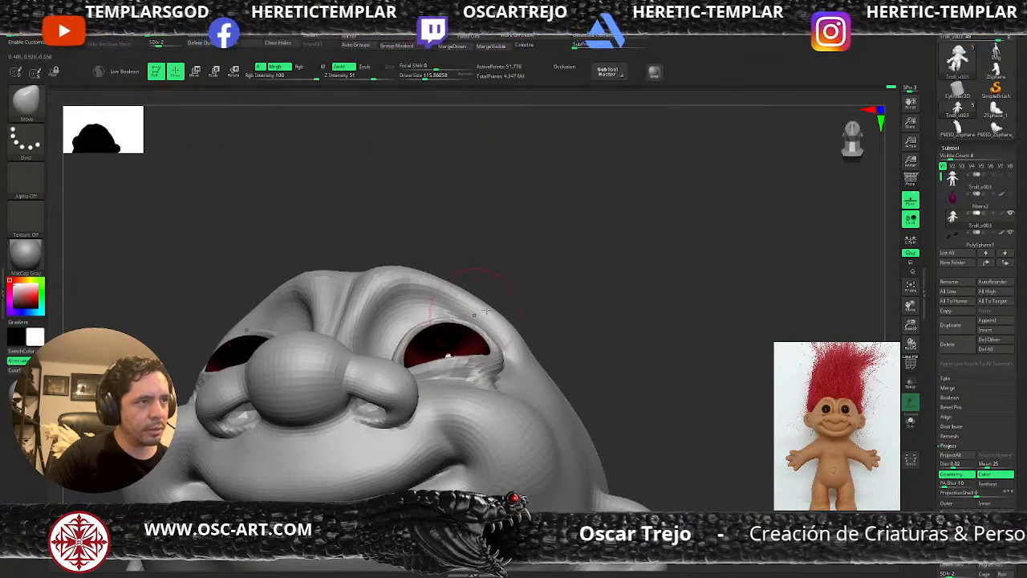
Pull the outer part of the upper eyelid outward with the Move brush and refine the lids at varying draw sizes
left_click_drag(464, 317, 544, 294)
right_click_drag(415, 309, 458, 361)
key("s")
mouse_move(424, 330)
left_mouse_down()
mouse_move(396, 331)
mouse_move(393, 342)
left_mouse_up()
key("s")
mouse_move(693, 325)
left_mouse_down()
mouse_move(412, 354)
mouse_move(399, 330)
mouse_move(403, 347)
mouse_move(424, 354)
left_mouse_up()
left_click_drag(571, 340, 589, 332)
Fill out the lower eyelid with the Clay brush on subdivision level 3
key("d")
key("b")
key("c")
key("l")
key("s")
left_click_drag(416, 359, 428, 359)
Raise the eyelid rims with the Standard brush, reducing the draw size to about 29, and smooth the lower rim
key("b")
key("s")
key("t")
key("s")
left_click_drag(497, 319, 492, 333)
key("s")
left_click_drag(466, 333, 478, 332)
key("s")
left_click_drag(420, 353, 410, 354)
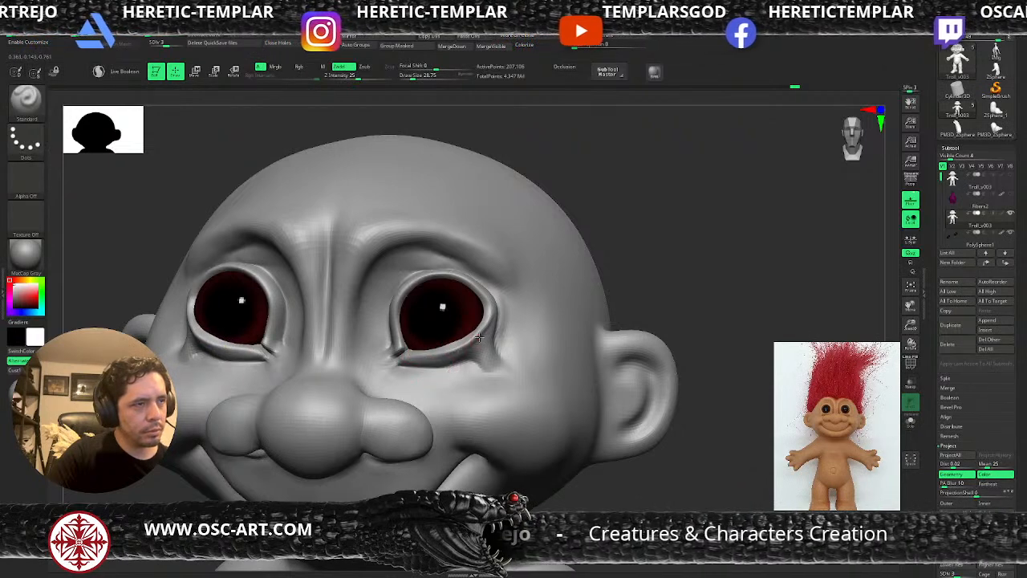
key("shift")
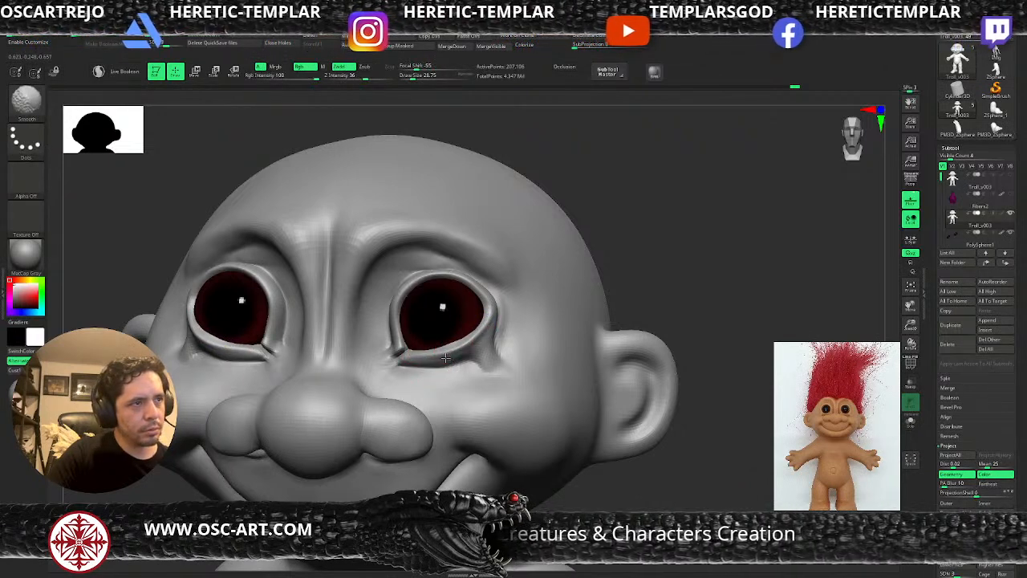
Sharpen the crease under the lower eyelid with the DamStandard brush, setting the draw size to about 63
key("b")
key("d")
key("s")
key("s")
left_click_drag(454, 362, 451, 363)
Smooth the skin between the outer eye corner and the temple
mouse_move(663, 236)
left_mouse_down("alt")
mouse_move(651, 228)
mouse_move(642, 291)
mouse_move(622, 280)
mouse_move(649, 284)
mouse_move(595, 294)
left_mouse_up("alt")
left_click_drag(490, 321, 488, 333, "shift")
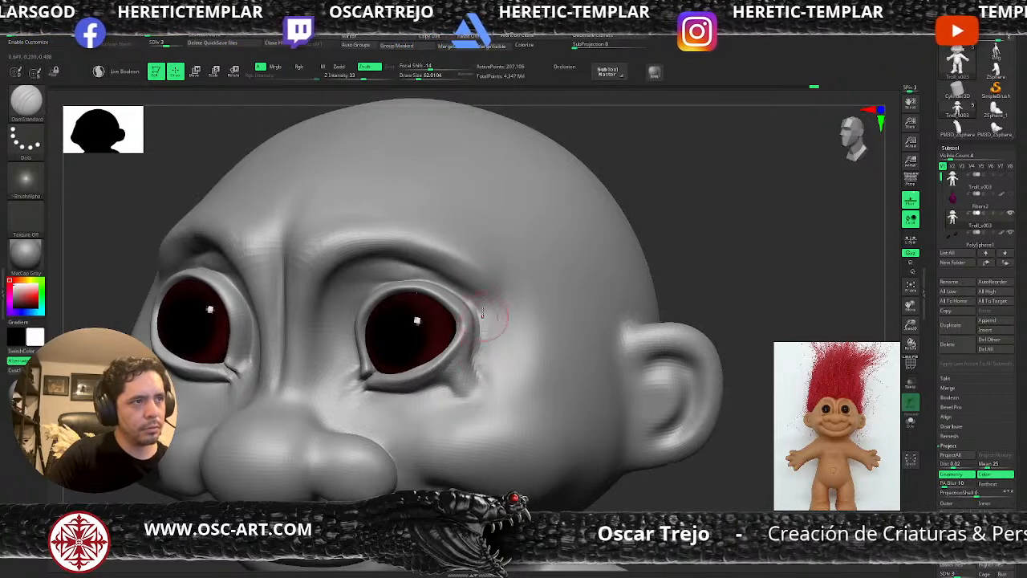
left_click_drag(486, 361, 511, 338, "shift")
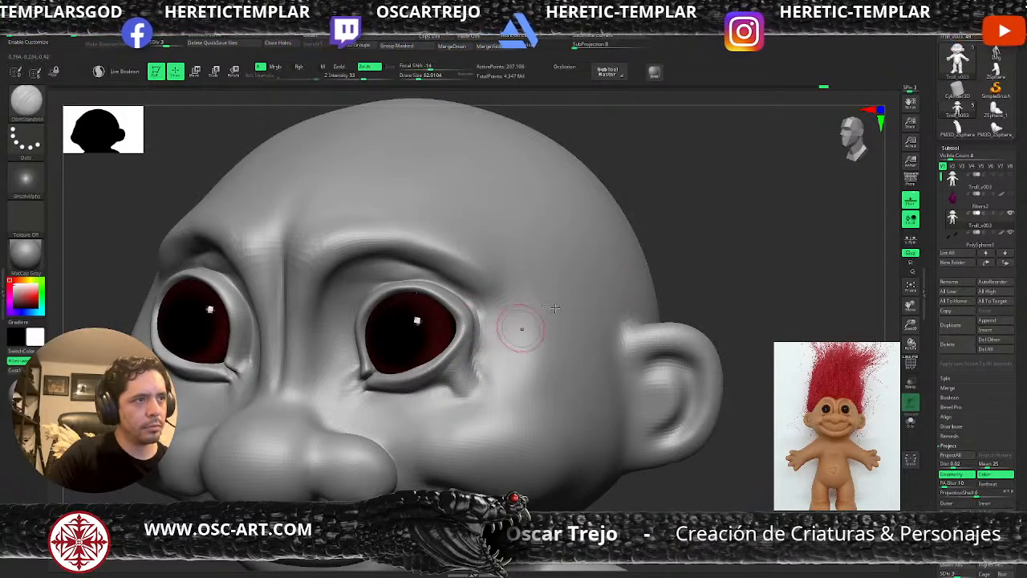
left_click_drag(618, 274, 651, 271)
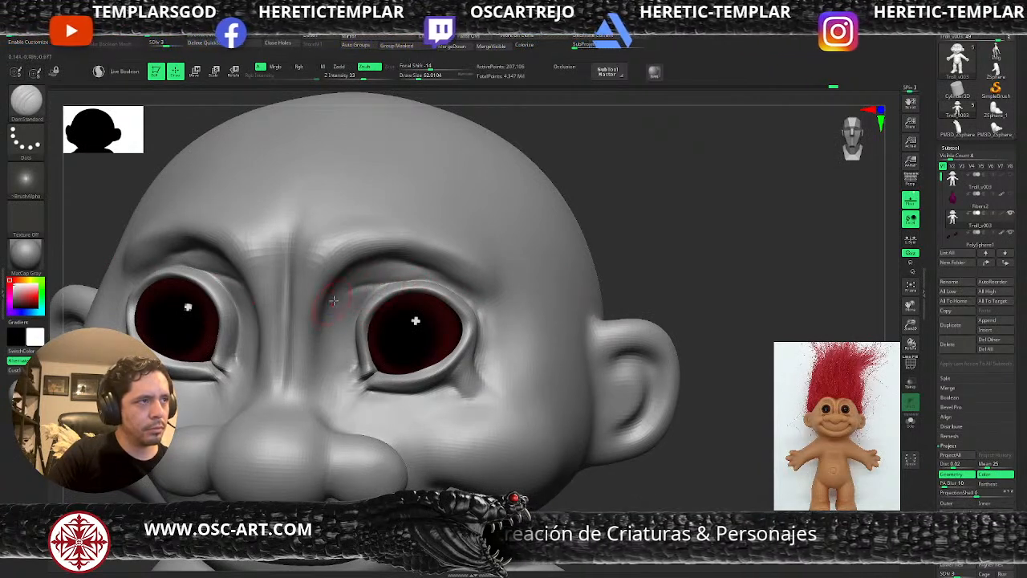
Carve and soften a crease around the inner upper eyelid with the DamStandard brush at draw size about 49
key("shift+d")
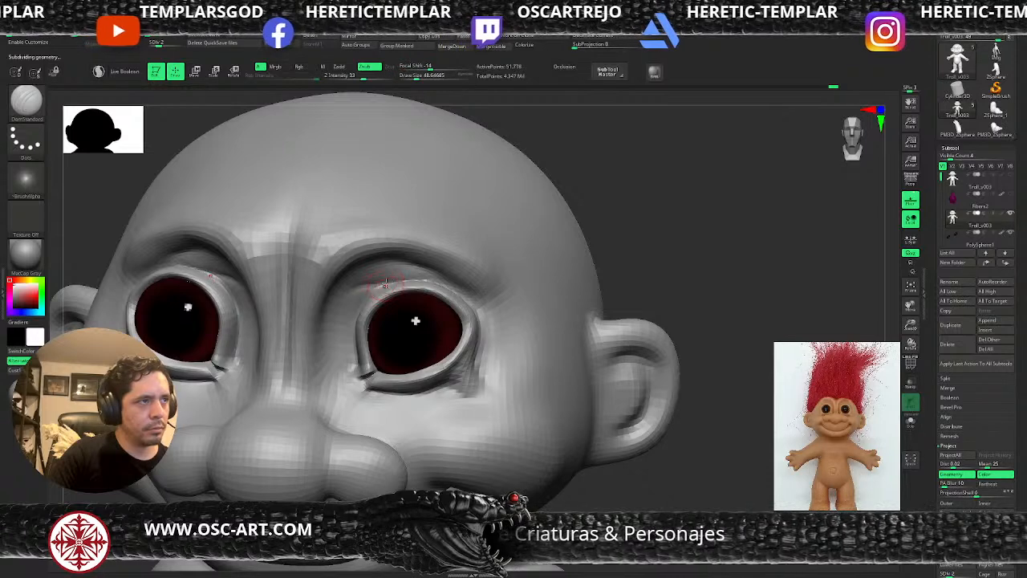
key("d")
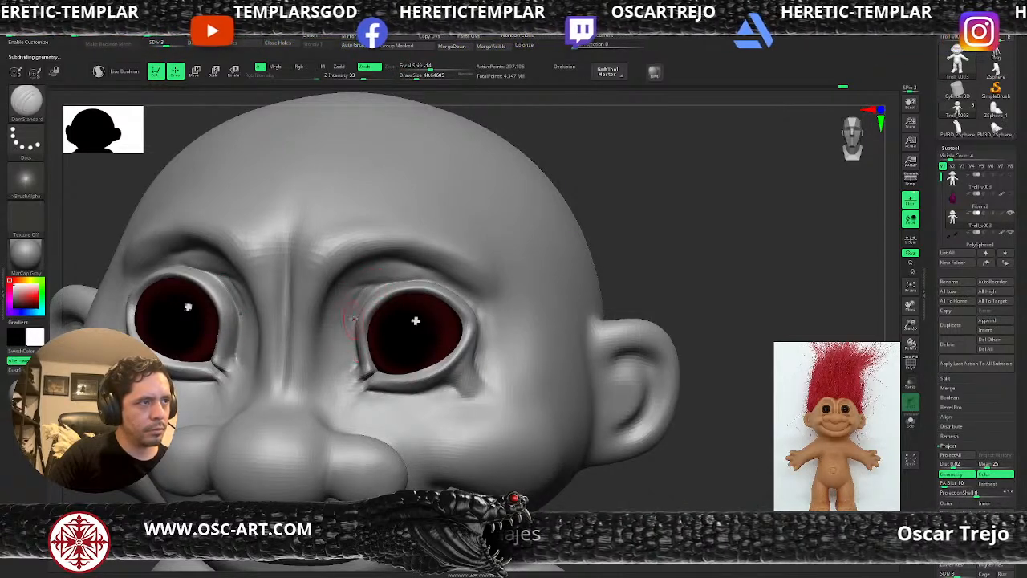
key("shift")
left_click_drag(355, 296, 346, 317)
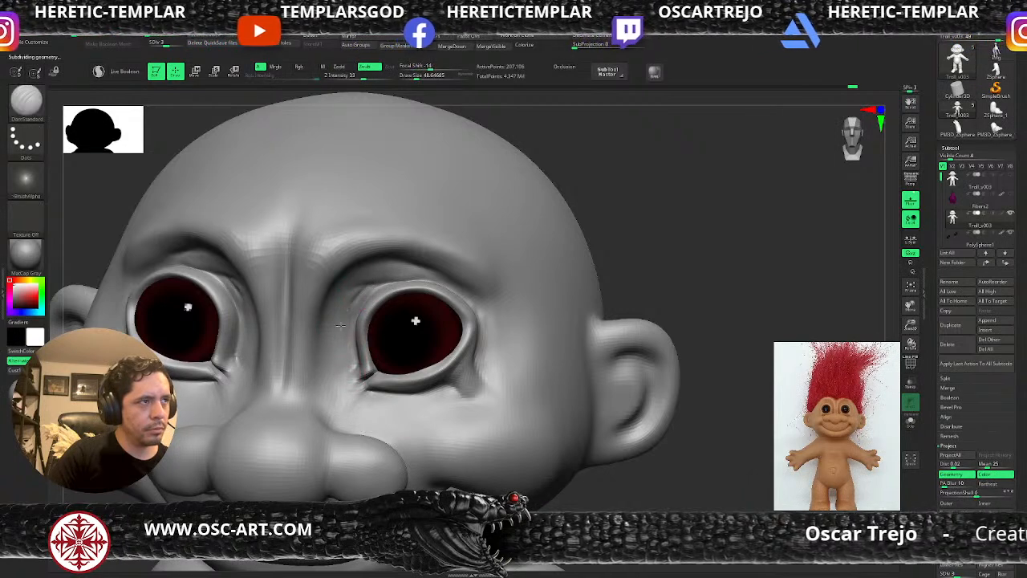
key("shift")
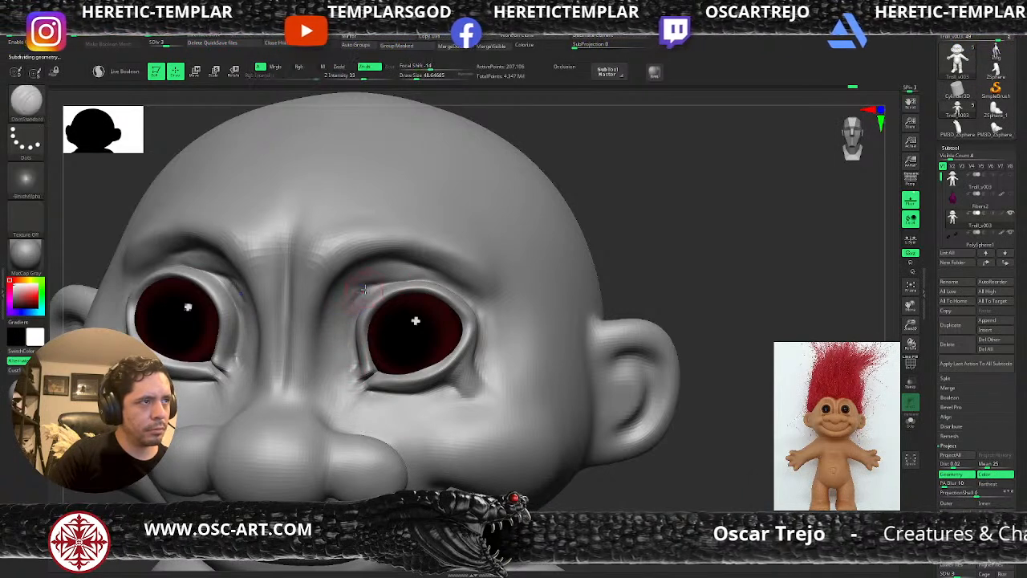
Smooth the skin between the brow and the inner upper eyelid, down to the inner eye corner
key("shift")
key("shift")
left_click_drag(640, 226, 576, 209, "alt")
mouse_move(545, 240)
left_mouse_down()
mouse_move(561, 237)
mouse_move(562, 202)
mouse_move(571, 322)
left_mouse_up()
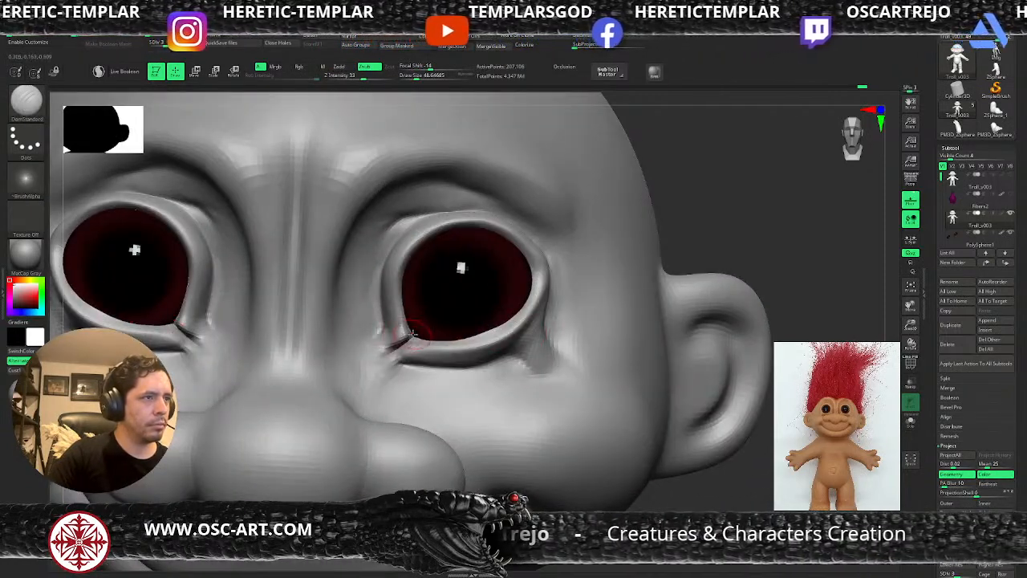
left_click_drag(706, 501, 624, 362, "alt")
mouse_move(591, 294)
left_mouse_down()
mouse_move(582, 282)
mouse_move(613, 273)
mouse_move(622, 357)
left_mouse_up()
Carve the hollow between the nose bridge and the inner eye with the DamStandard brush at draw size about 77
key("s")
left_click_drag(348, 291, 355, 290)
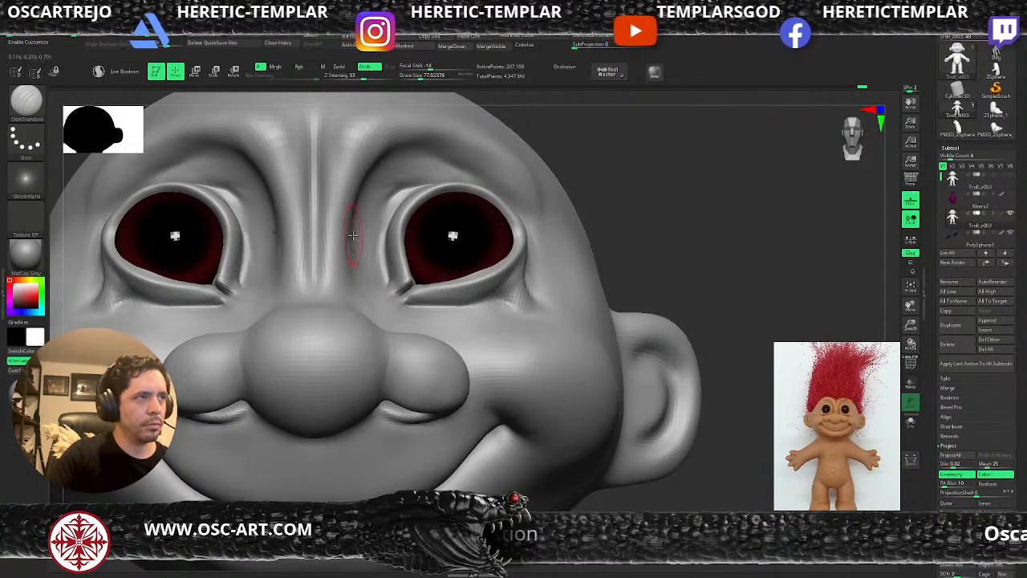
key("shift+d")
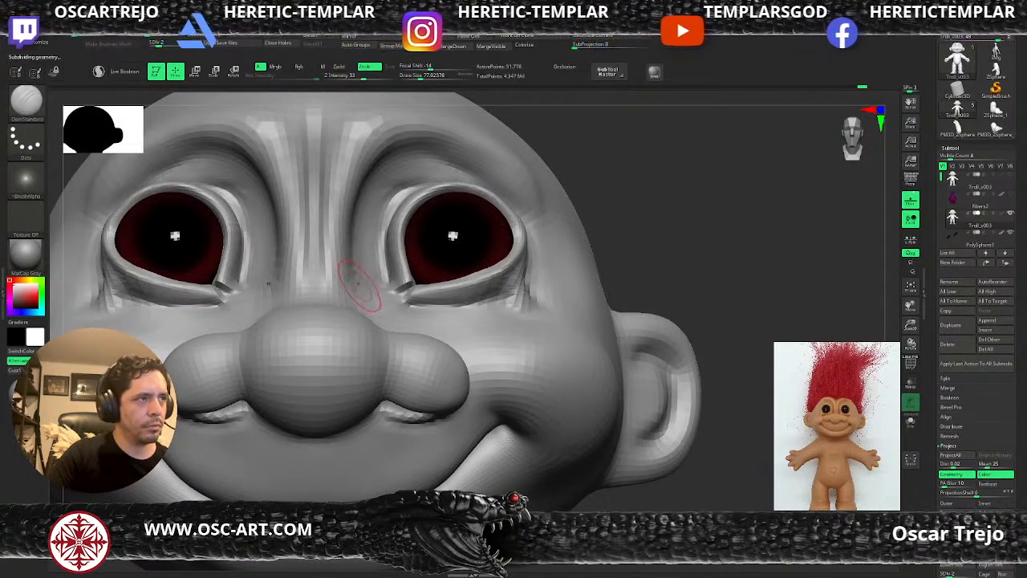
key("d")
Build up and smooth the fold running from the inner eye to the nose with ClayBuildup, setting the draw size to about 90
key("b")
key("c")
key("b")
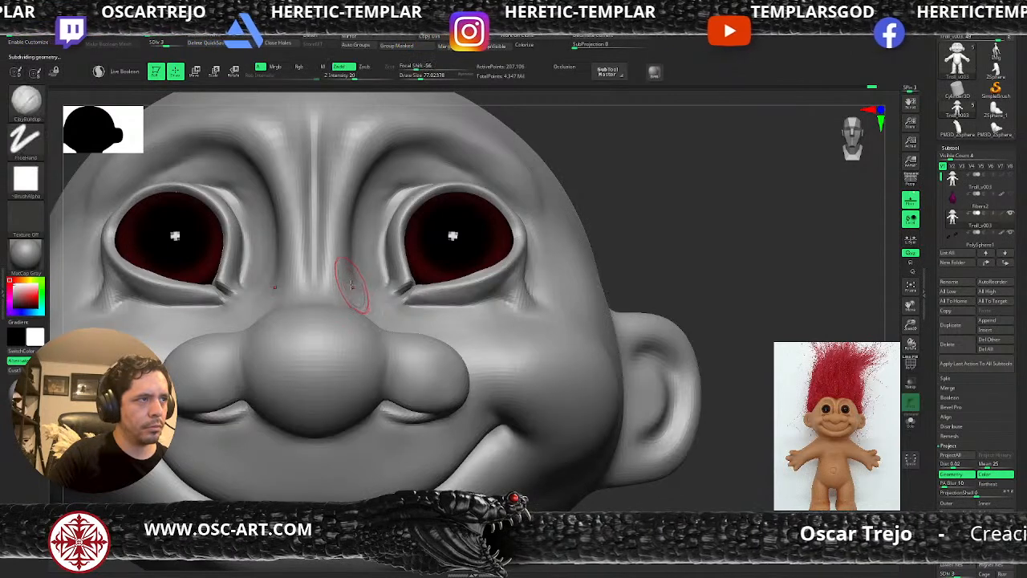
key("s")
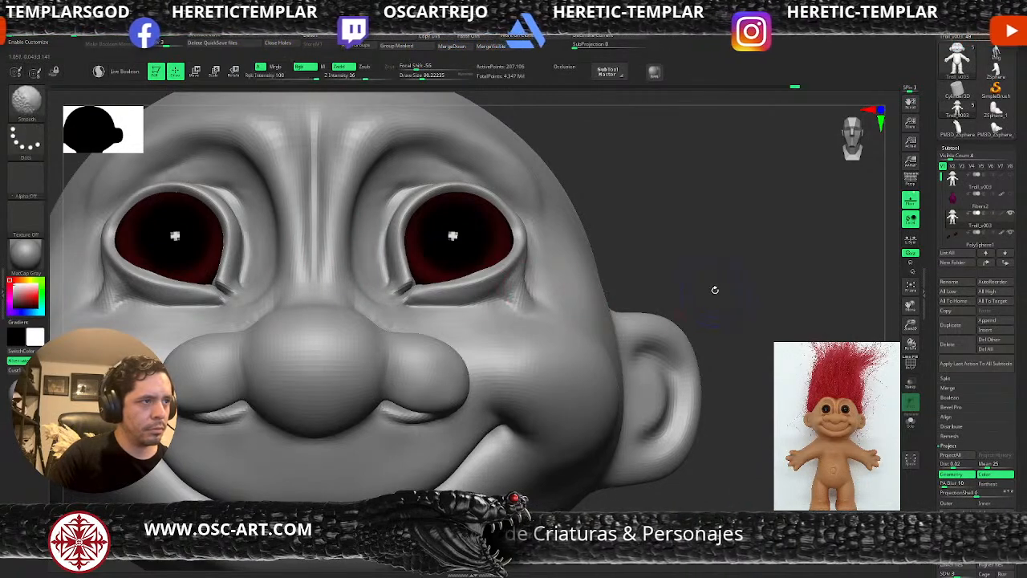
Shape and smooth the philtrum below the nose at a lower subdivision level with the Standard brush at draw size about 51
mouse_move(739, 262)
left_mouse_down("alt")
mouse_move(633, 233)
mouse_move(613, 316)
left_mouse_up("alt")
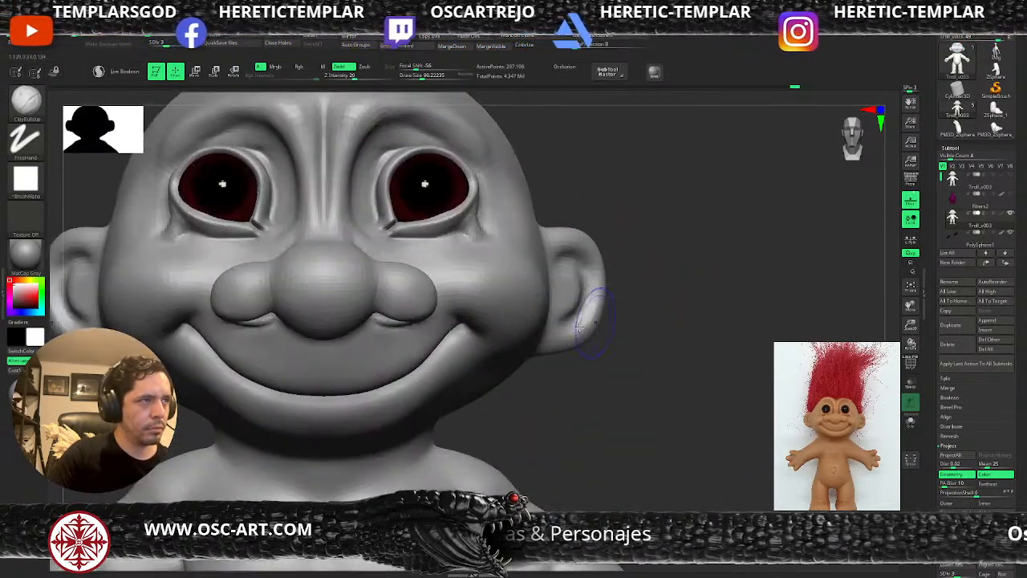
key("shift+d")
key("shift+d")
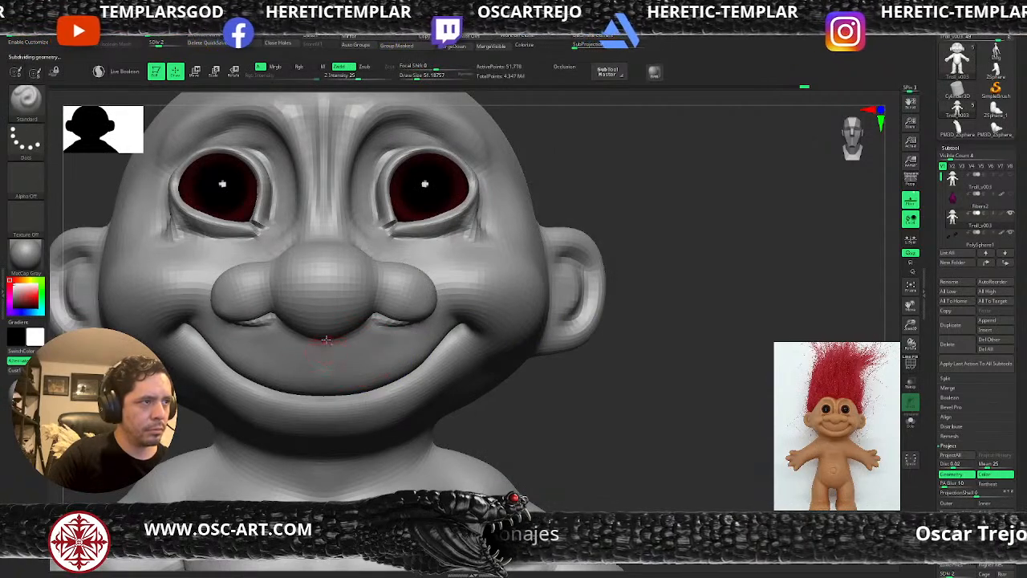
left_click_drag(326, 360, 322, 374, "shift")
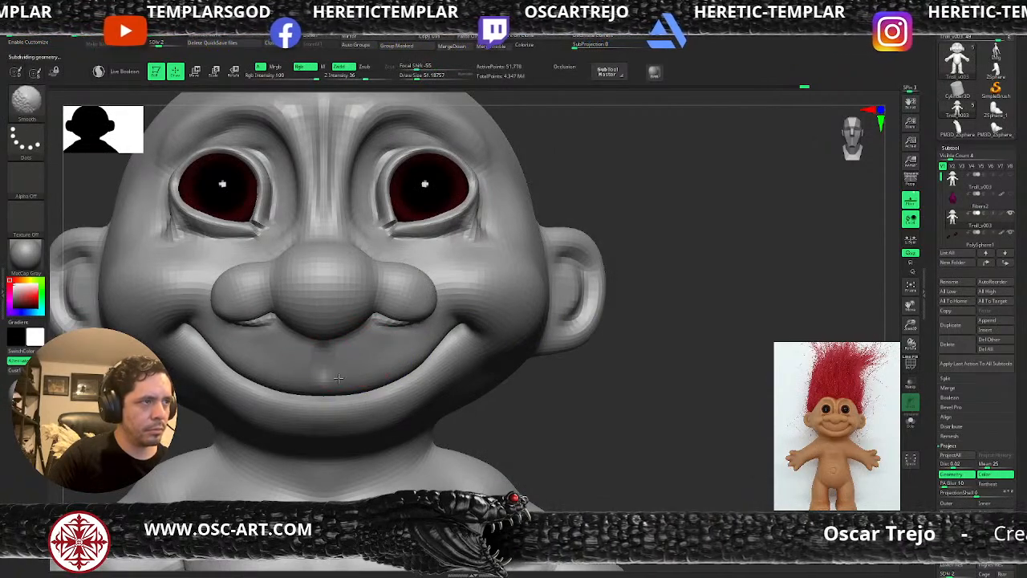
Sharpen and soften the crease from the mouth corner to the nostril with the DamStandard brush at draw size about 51
left_click_drag(625, 381, 600, 354, "alt")
mouse_move(635, 286)
left_mouse_down()
mouse_move(603, 339)
mouse_move(619, 353)
mouse_move(609, 353)
left_mouse_up()
mouse_move(608, 353)
left_mouse_down("alt")
mouse_move(559, 313)
mouse_move(601, 354)
left_mouse_up("alt")
key("b")
key("d")
key("s")
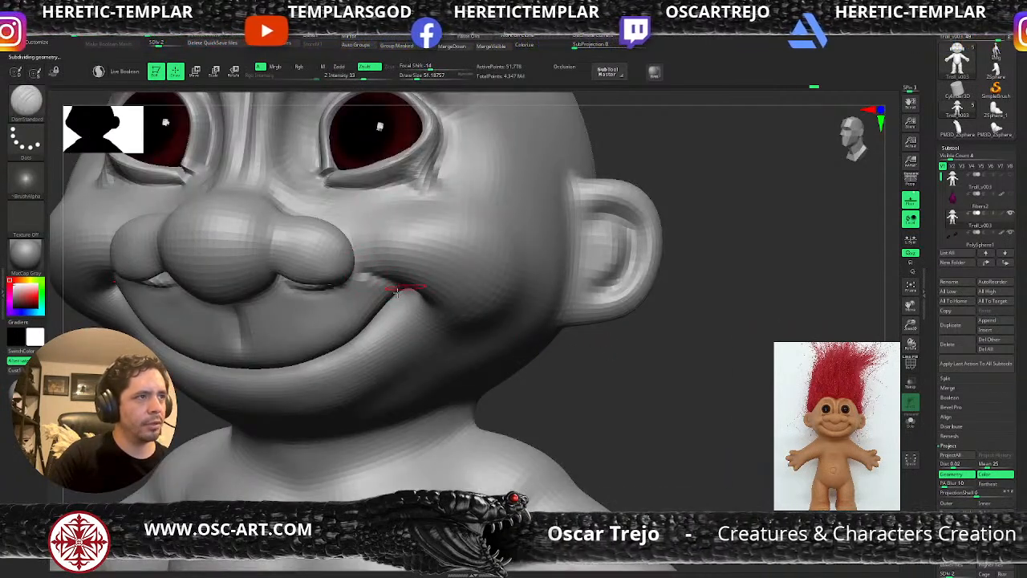
left_click_drag(647, 399, 502, 289)
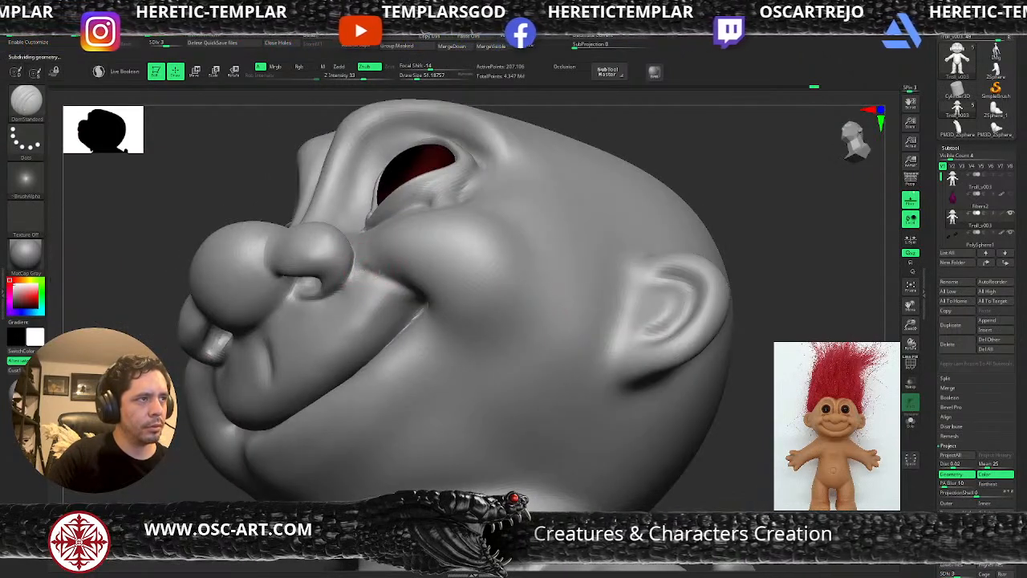
key("shift")
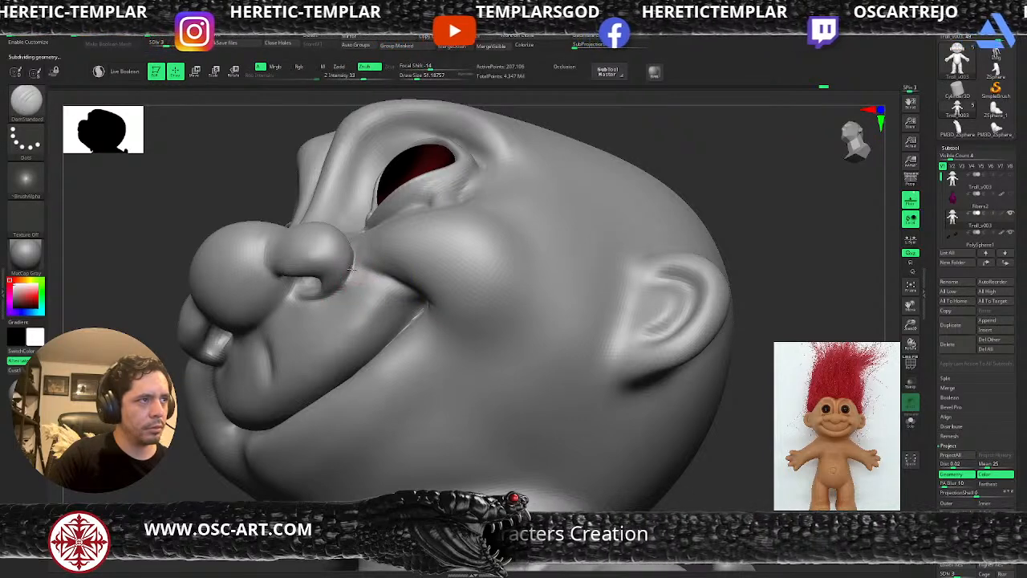
Refine the inner eye corner with the DamStandard brush at draw size about 56 and smooth it at about 74
mouse_move(277, 310)
right_mouse_down("ctrl")
mouse_move(362, 189)
mouse_move(510, 219)
mouse_move(533, 300)
mouse_move(583, 339)
right_mouse_up("ctrl")
key("bracketright")
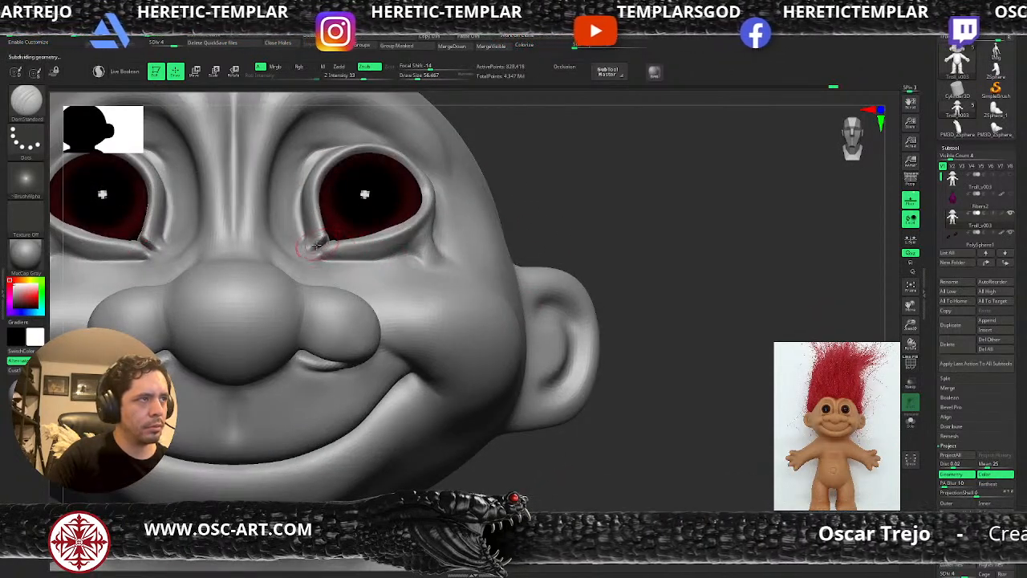
key("b")
key("s")
key("m")
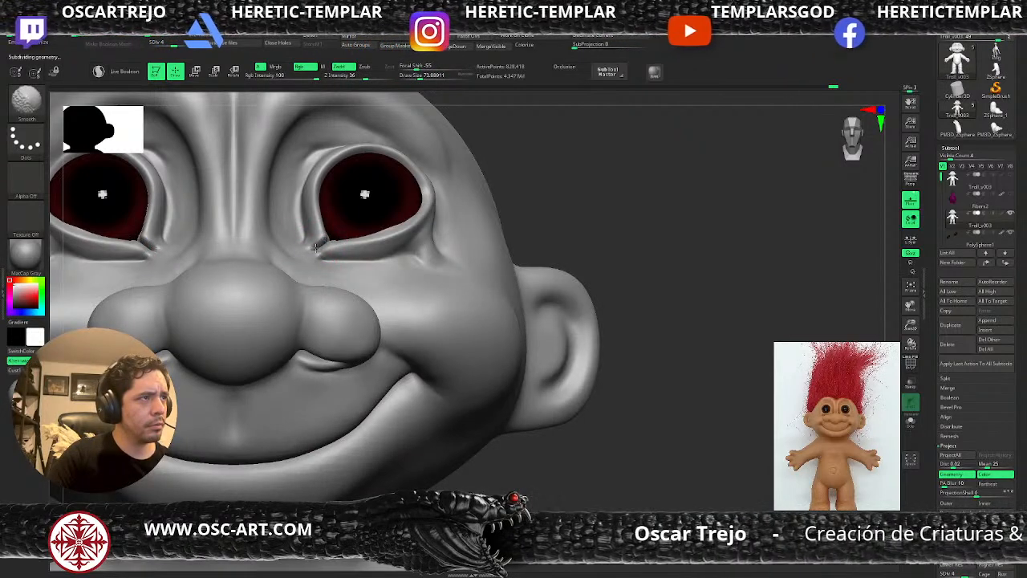
Fit the outer eyelid around the eyeball with the Move brush, undoing the first pull and reducing the draw size to about 90
mouse_move(591, 203)
left_mouse_down()
mouse_move(560, 238)
mouse_move(565, 248)
mouse_move(532, 266)
mouse_move(503, 238)
mouse_move(521, 243)
mouse_move(528, 271)
left_mouse_up()
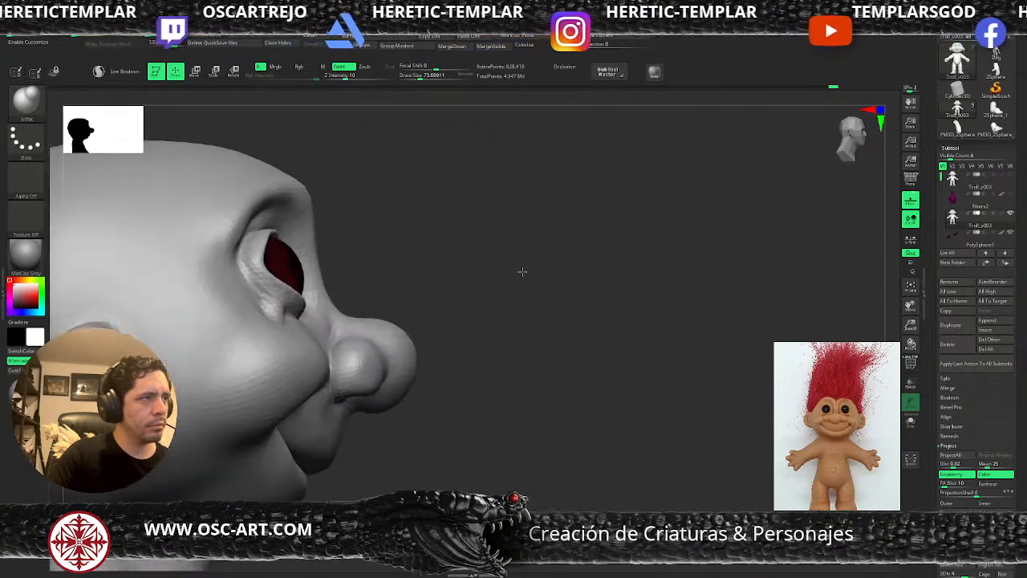
key("b")
key("m")
key("v")
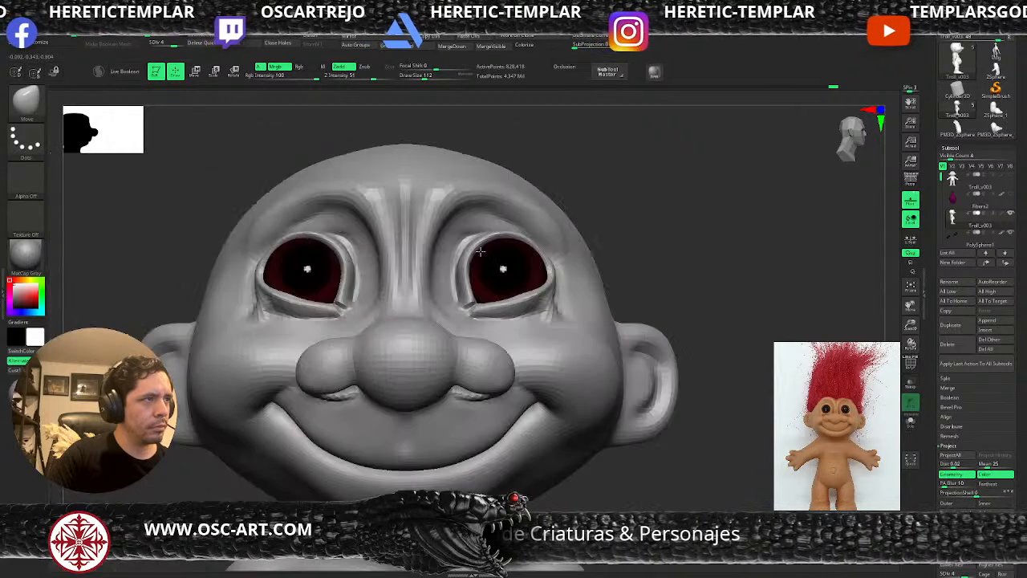
left_click_drag(551, 283, 554, 289)
left_click_drag(700, 268, 632, 269)
key("ctrl+z")
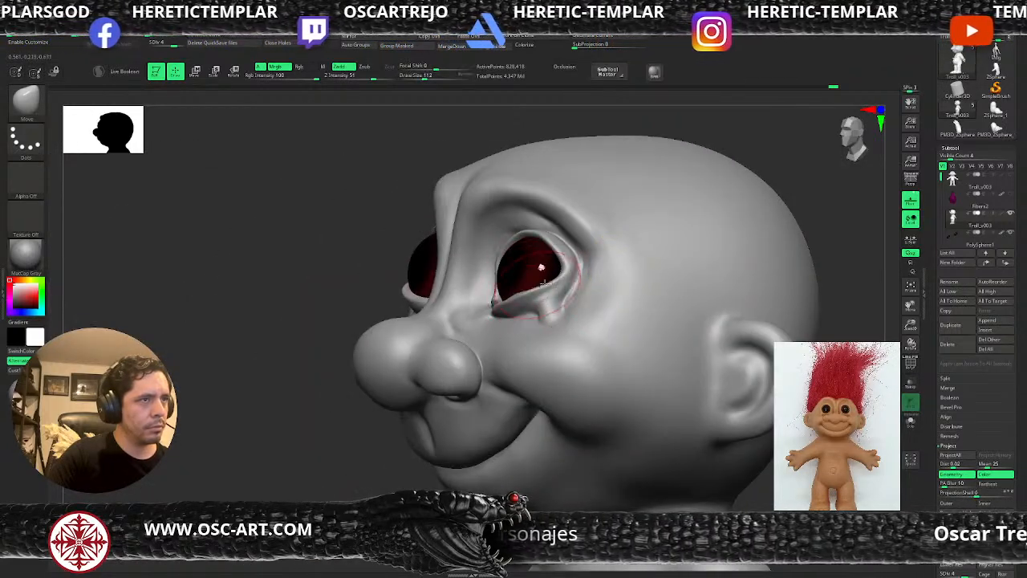
key("s")
left_click_drag(547, 280, 544, 280)
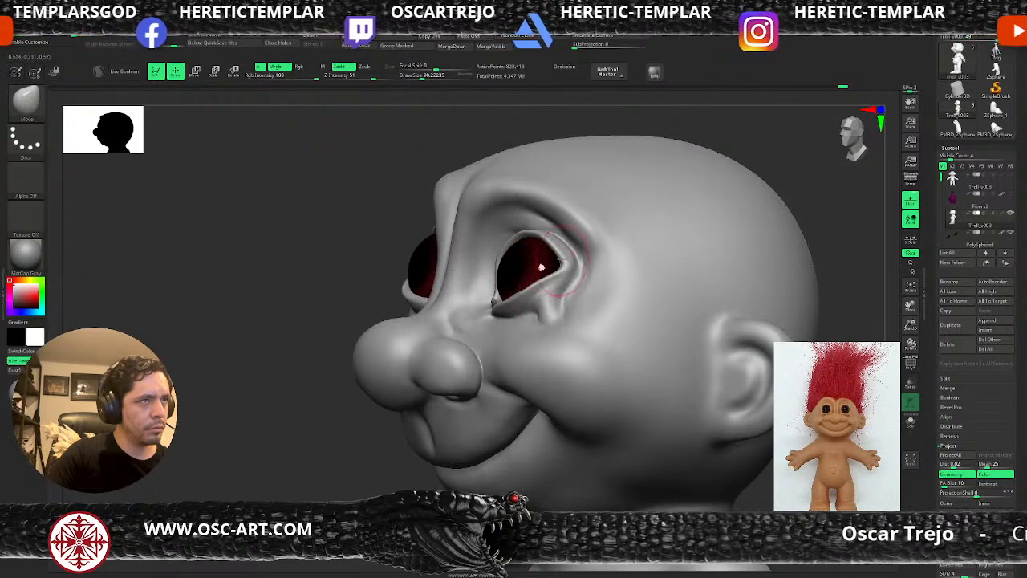
Pull the fold at the outer eye corner inward at a lower subdivision level with the Move brush at draw size 112
left_click_drag(298, 271, 395, 277)
left_click_drag(712, 275, 716, 308, "alt")
key("shift+d")
key("shift+d")
key("shift+d")
key("d")
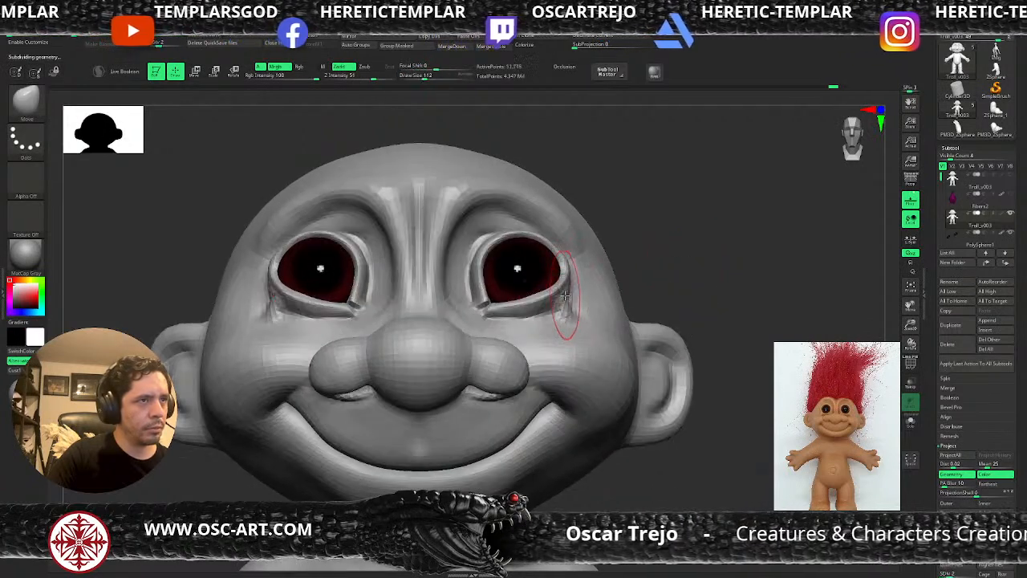
mouse_move(567, 305)
left_mouse_down()
mouse_move(561, 283)
mouse_move(538, 308)
mouse_move(541, 290)
left_mouse_up()
Deepen the crease beside the outer eye corner with the DamStandard brush at draw size about 39
mouse_move(648, 255)
left_mouse_down("alt")
mouse_move(670, 239)
mouse_move(617, 243)
left_mouse_up("alt")
key("b")
key("s")
key("t")
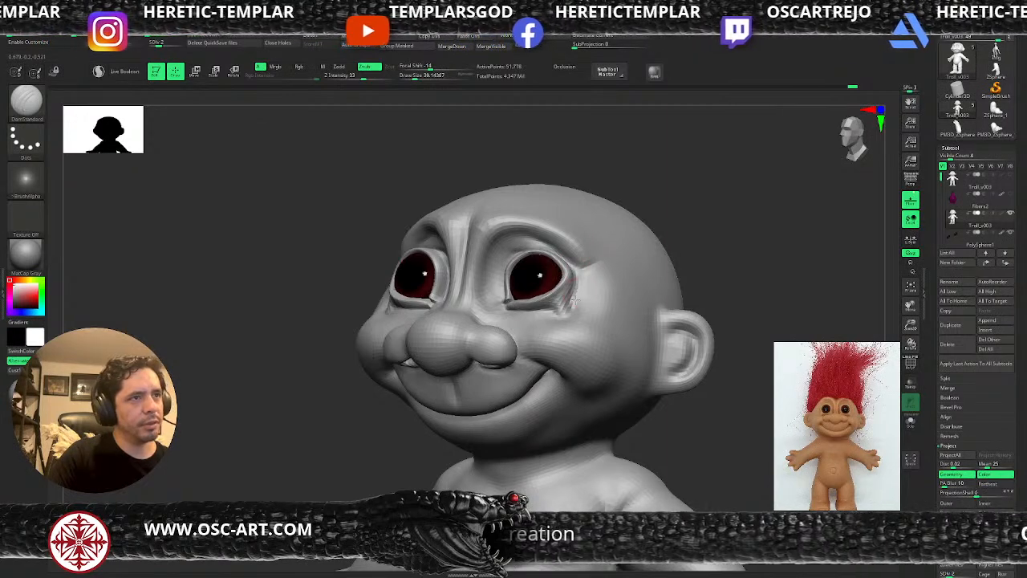
left_click_drag(582, 318, 568, 281)
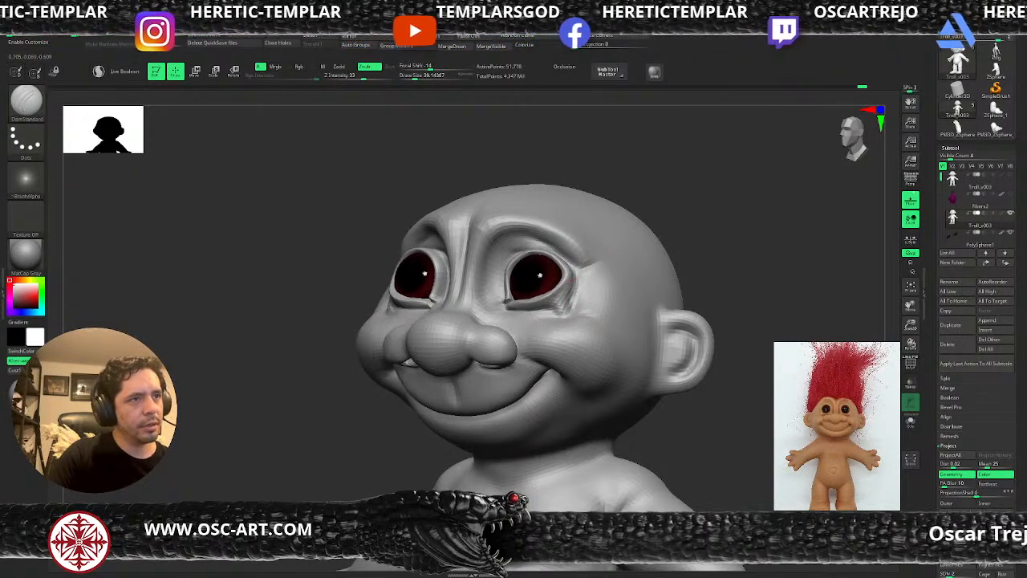
key("ctrl+d")
Build up the frown ridges beside the central forehead crease and along the nose bridge with the Clay brush
mouse_move(771, 267)
left_mouse_down()
mouse_move(743, 276)
mouse_move(773, 288)
mouse_move(756, 193)
mouse_move(759, 309)
left_mouse_up()
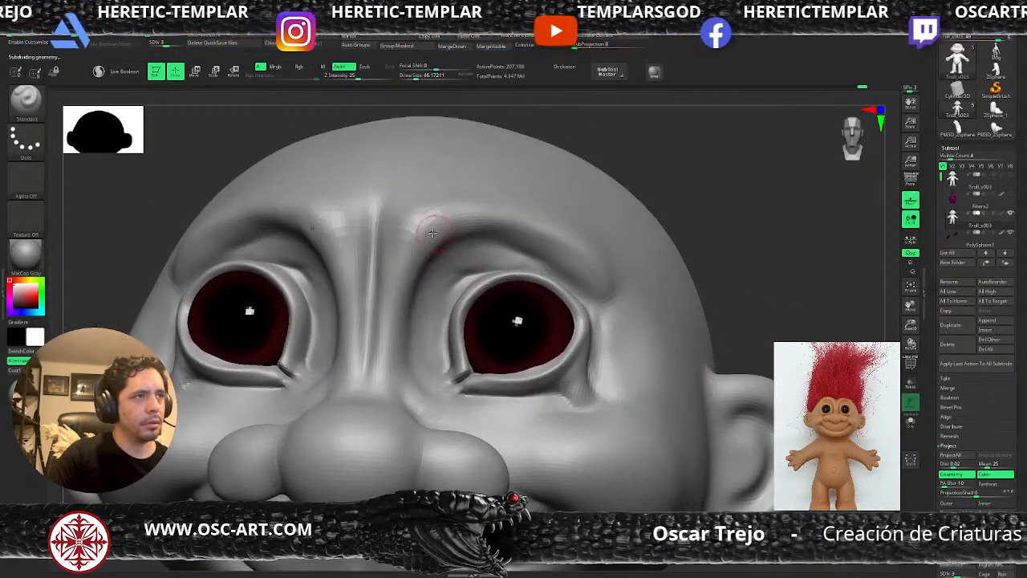
key("b")
key("c")
key("l")
mouse_move(406, 193)
left_mouse_down()
mouse_move(416, 233)
mouse_move(431, 191)
mouse_move(414, 229)
left_mouse_up()
key("bracketright")
mouse_move(429, 193)
left_mouse_down()
mouse_move(403, 210)
mouse_move(411, 228)
mouse_move(380, 350)
left_mouse_up()
left_click_drag(383, 284, 378, 364)
mouse_move(379, 329)
left_mouse_down()
mouse_move(388, 380)
mouse_move(399, 369)
mouse_move(451, 414)
mouse_move(425, 403)
left_mouse_up()
Refine the frown ridges with the Standard brush and smooth their upper ends at a higher subdivision level, draw size about 54
key("bracketleft")
key("s")
key("b")
key("s")
key("t")
key("s")
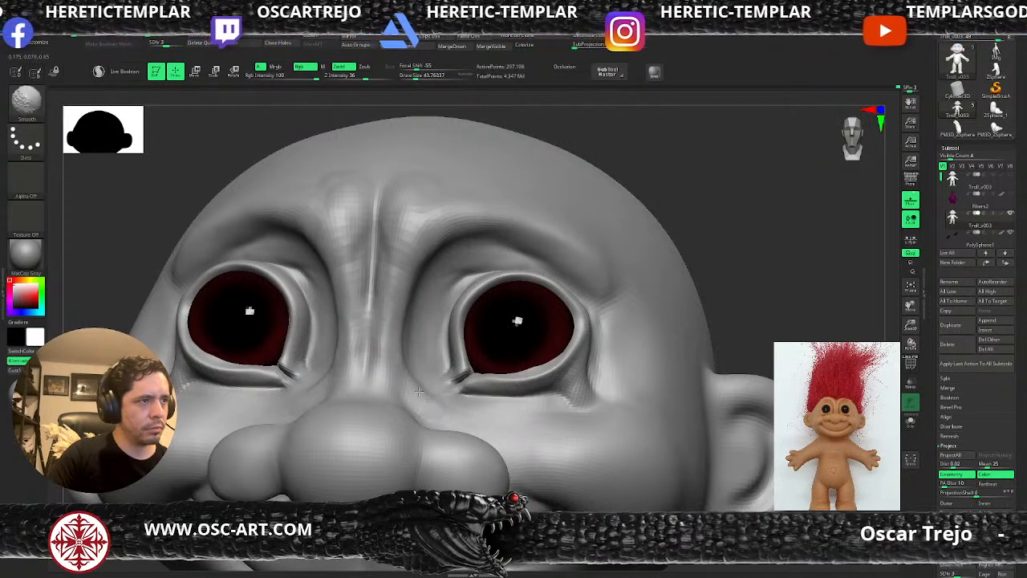
mouse_move(738, 305)
left_mouse_down("alt")
mouse_move(618, 190)
mouse_move(631, 289)
mouse_move(526, 321)
left_mouse_up("alt")
key("d")
left_click_drag(410, 273, 417, 254, "shift")
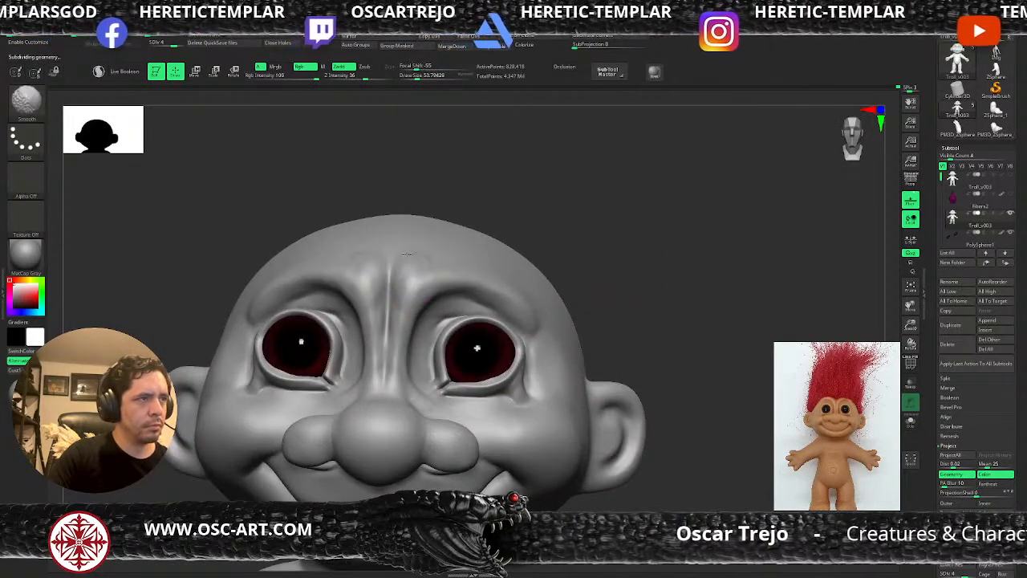
Adjust the inner end of the lower eyelid at a lower subdivision level with the Standard brush, reducing the draw size to about 35
mouse_move(617, 300)
left_mouse_down("alt")
mouse_move(638, 236)
mouse_move(606, 242)
left_mouse_up("alt")
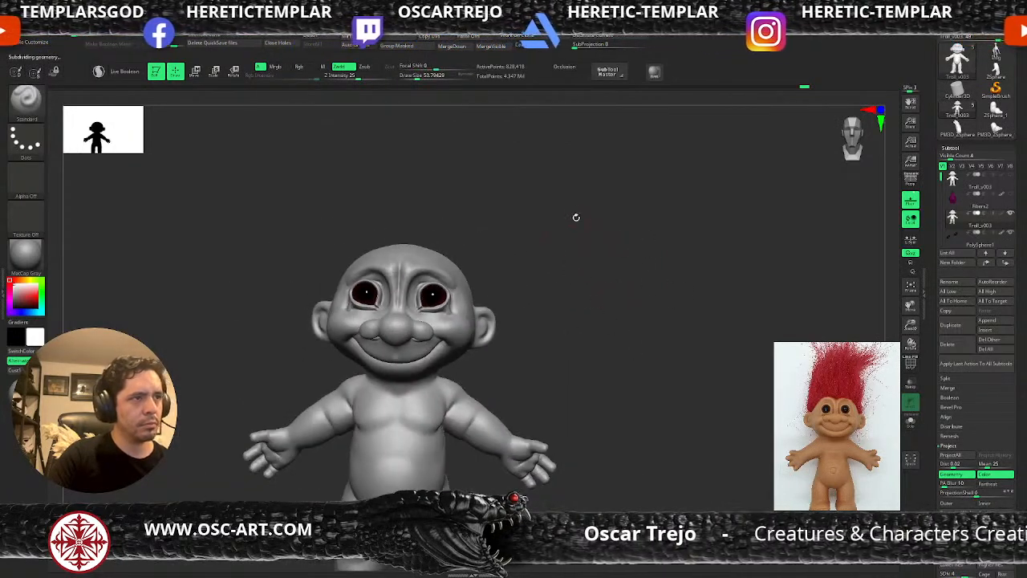
left_click_drag(573, 211, 560, 257)
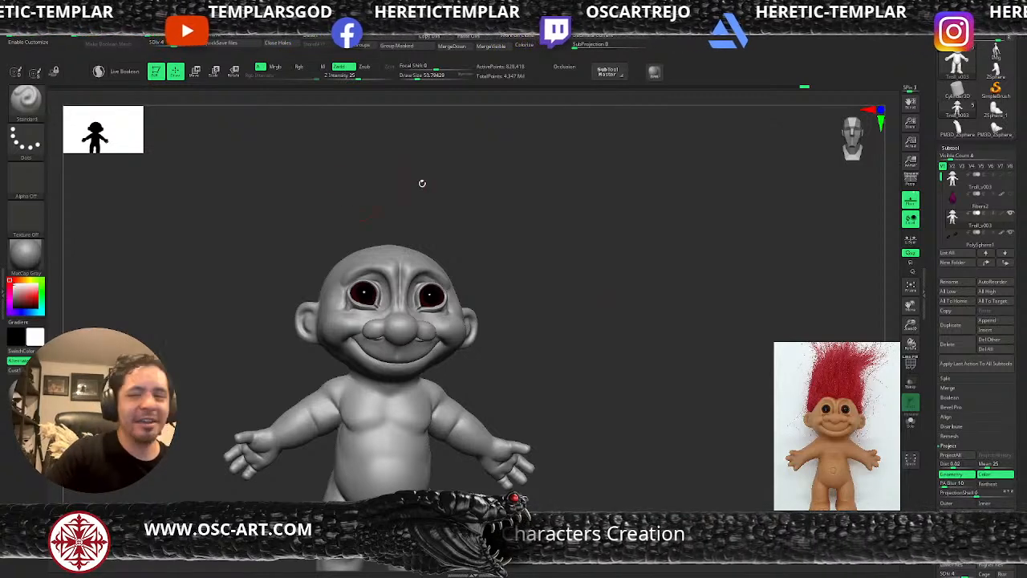
left_click_drag(503, 166, 616, 292, "alt")
left_click_drag(715, 336, 668, 226, "alt")
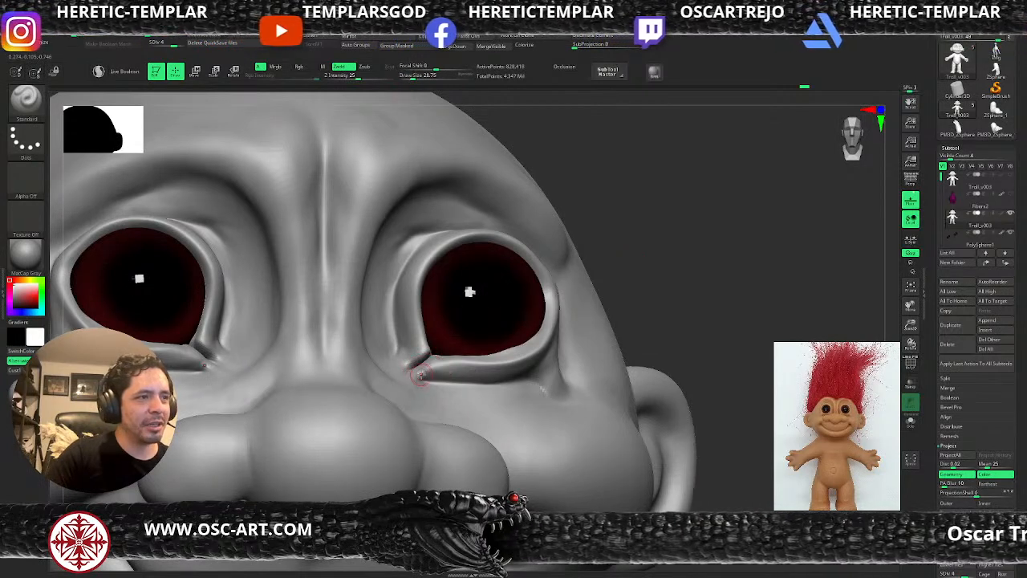
key("]")
left_click_drag(682, 321, 553, 346)
key("shift+d")
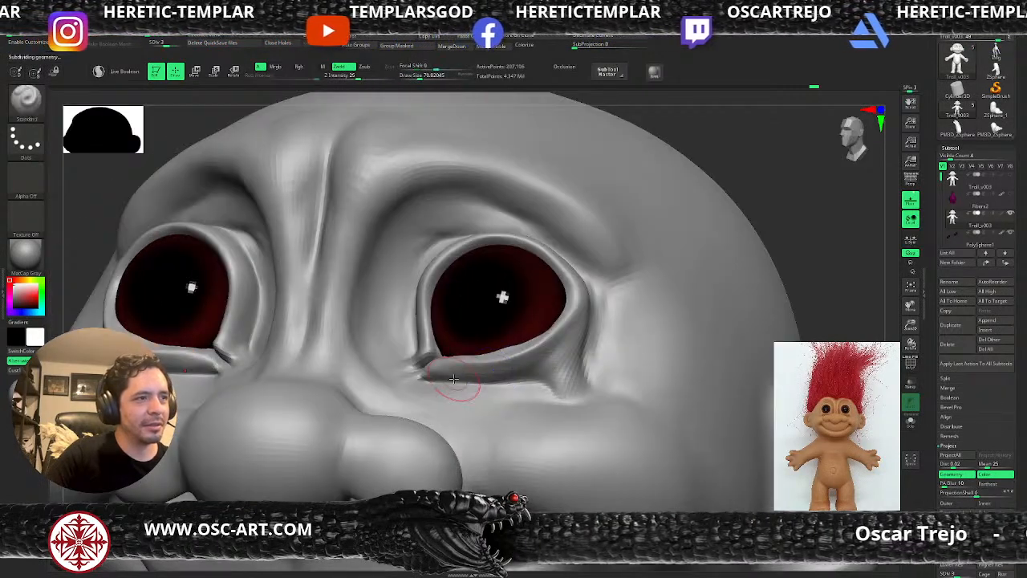
key("[")
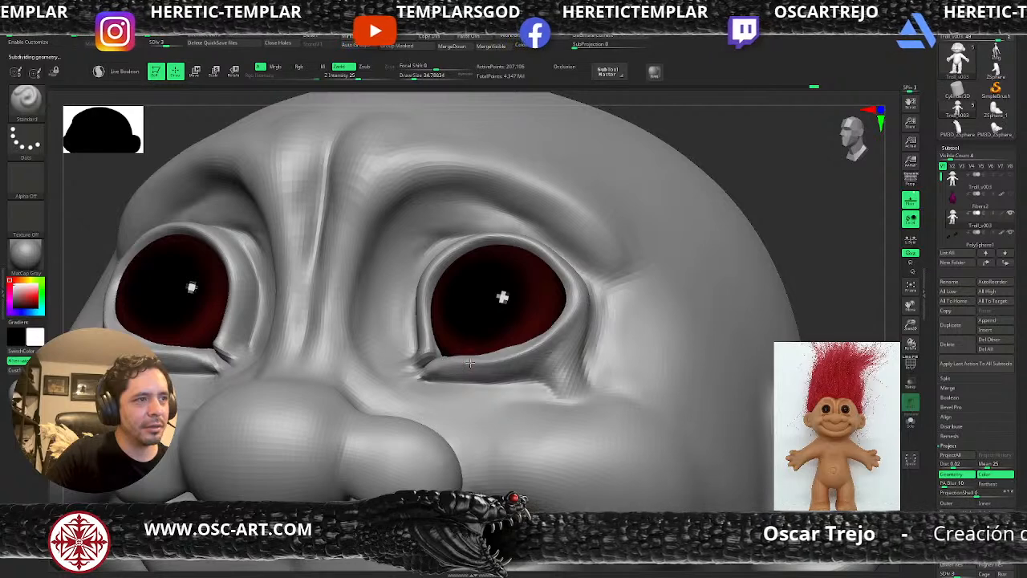
Add volume to the lower eyelid with the Clay brush and sharpen the crease below it with DamStandard at draw size about 59
key("b")
key("c")
key("l")
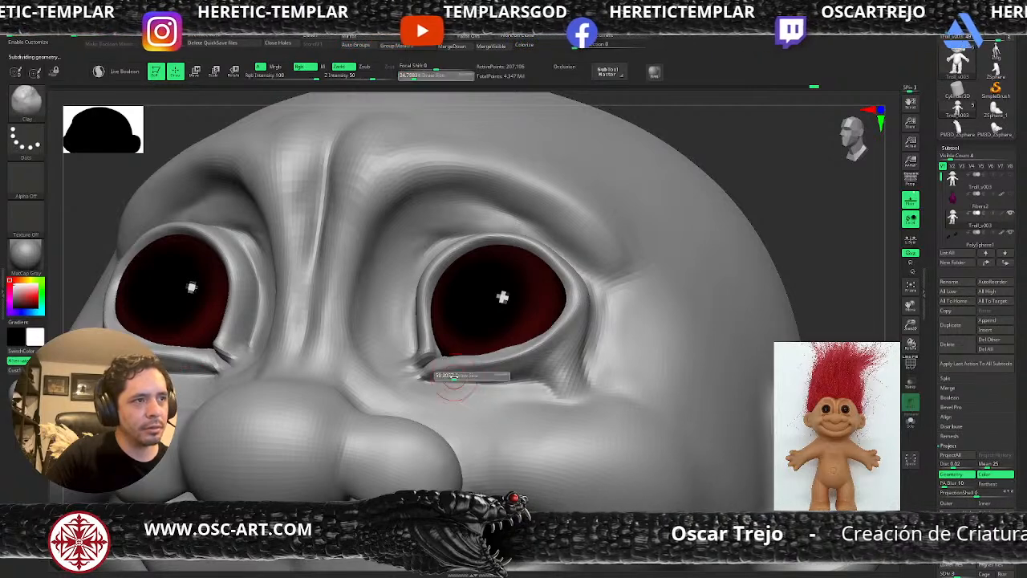
mouse_move(536, 359)
left_mouse_down()
mouse_move(461, 379)
mouse_move(557, 364)
mouse_move(500, 378)
left_mouse_up()
key("b")
key("d")
key("s")
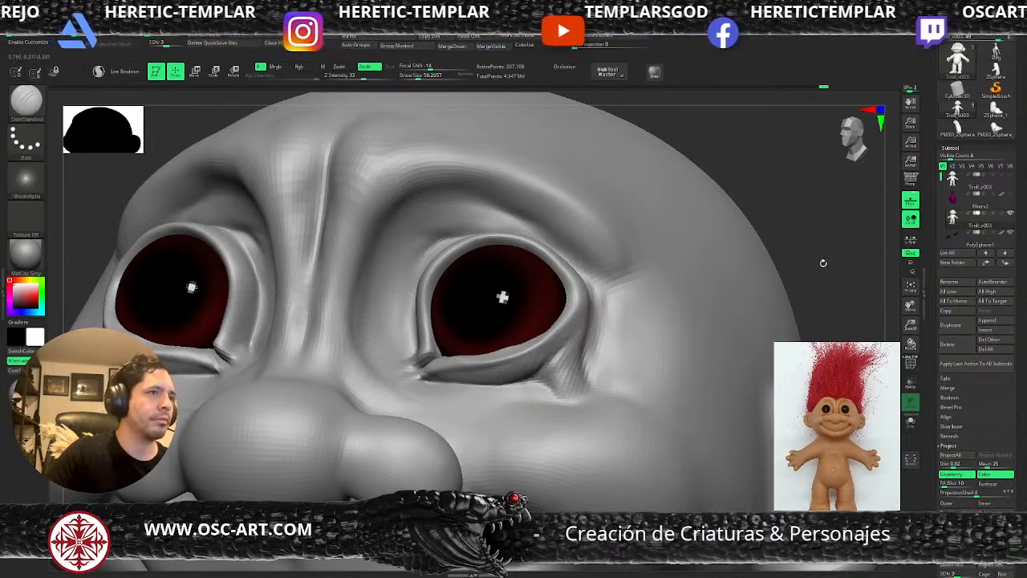
Fill and smooth the skin at the inner eye corner with the Clay brush at draw size about 46
key("f")
mouse_move(781, 240)
left_mouse_down("shift")
mouse_move(718, 262)
mouse_move(640, 369)
left_mouse_up("shift")
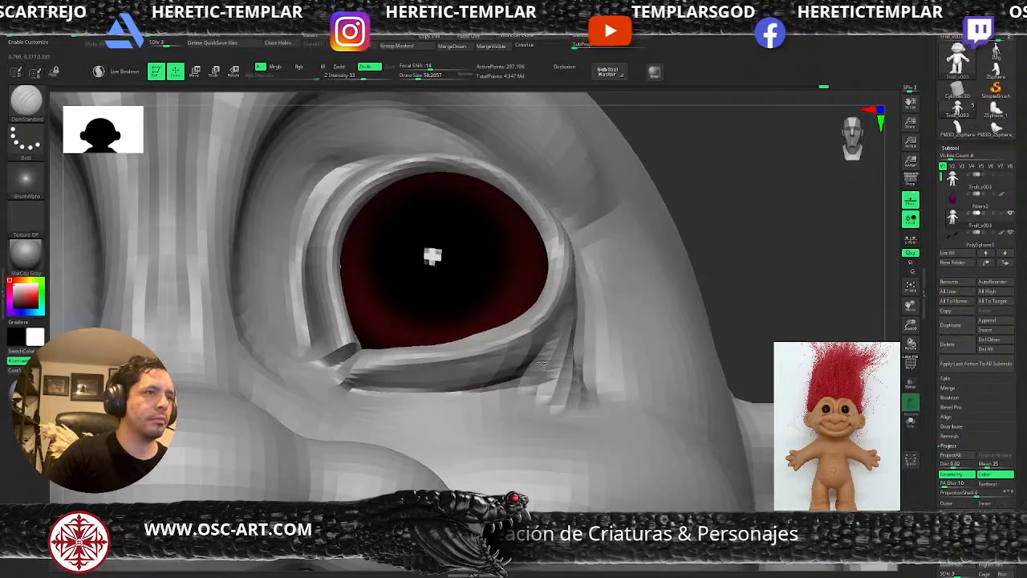
key("b")
key("s")
key("t")
key("bracketleft")
key("b")
key("c")
key("l")
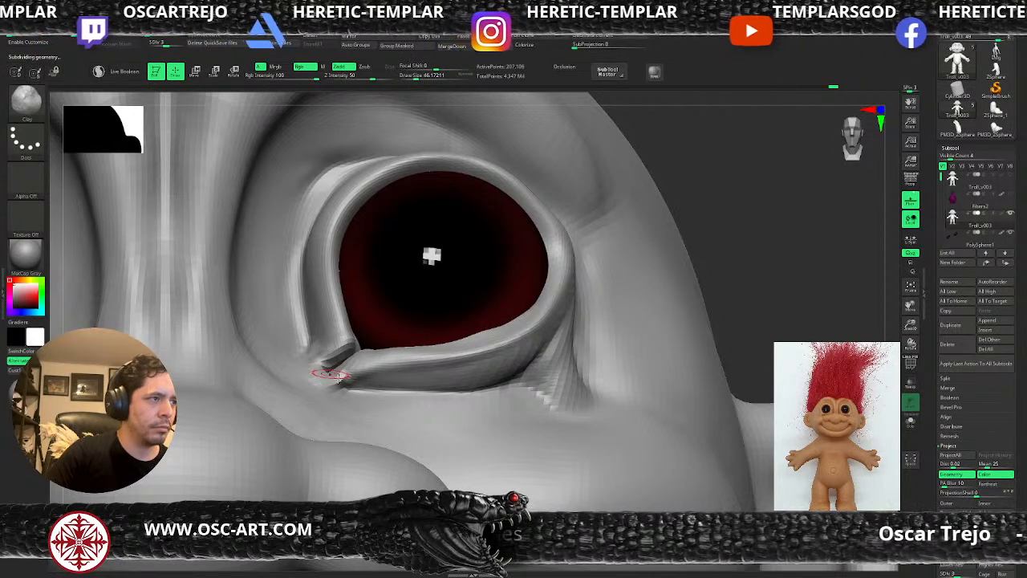
mouse_move(329, 373)
left_mouse_down("shift")
mouse_move(344, 381)
mouse_move(325, 361)
left_mouse_up("shift")
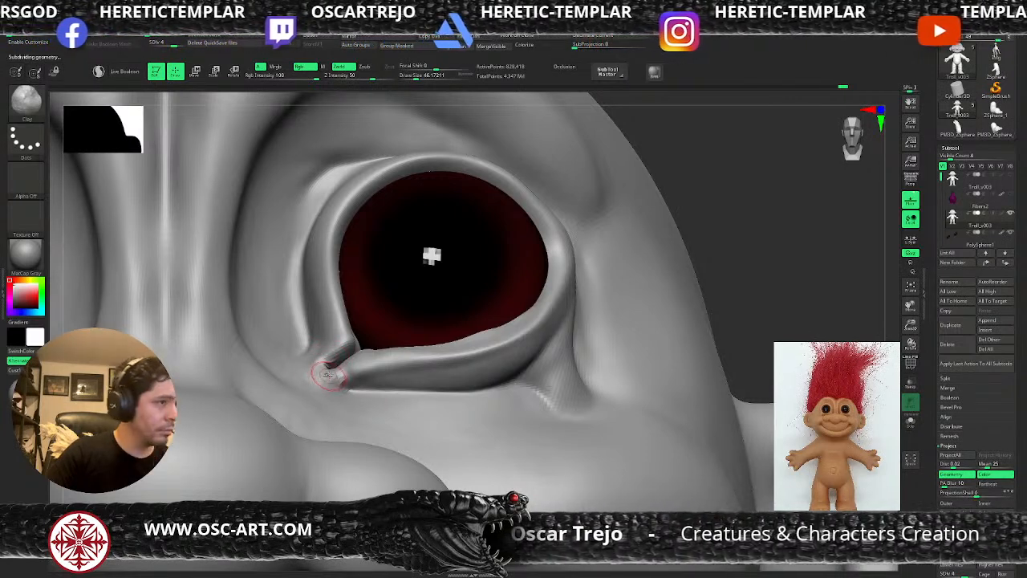
mouse_move(327, 371)
left_mouse_down("shift")
mouse_move(328, 357)
mouse_move(341, 371)
left_mouse_up("shift")
key("s")
mouse_move(318, 330)
left_mouse_down()
mouse_move(324, 342)
mouse_move(307, 353)
mouse_move(380, 346)
left_mouse_up()
Define the eyelid rim along the lower and outer edge of the eyeball with the DamStandard brush at draw size about 67
key("b")
key("d")
key("s")
mouse_move(442, 336)
left_mouse_down()
mouse_move(498, 327)
mouse_move(488, 328)
left_mouse_up()
left_click_drag(431, 344, 498, 328)
left_click_drag(433, 344, 539, 298)
left_click_drag(472, 345, 558, 256)
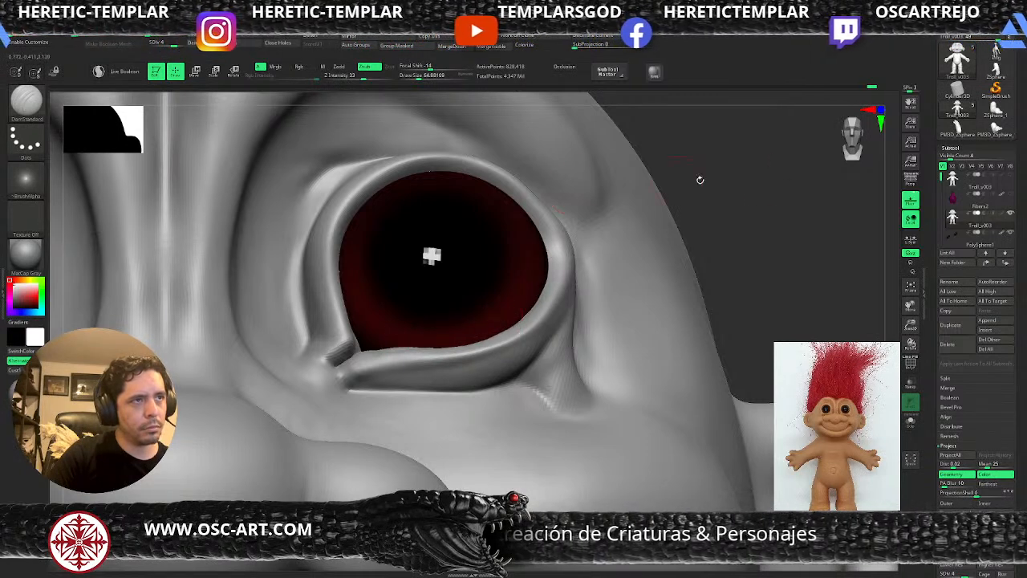
left_click_drag(706, 178, 642, 235)
mouse_move(552, 256)
left_mouse_down()
mouse_move(583, 234)
mouse_move(571, 249)
left_mouse_up()
key("f")
mouse_move(666, 250)
left_mouse_down()
mouse_move(663, 242)
mouse_move(665, 413)
left_mouse_up()
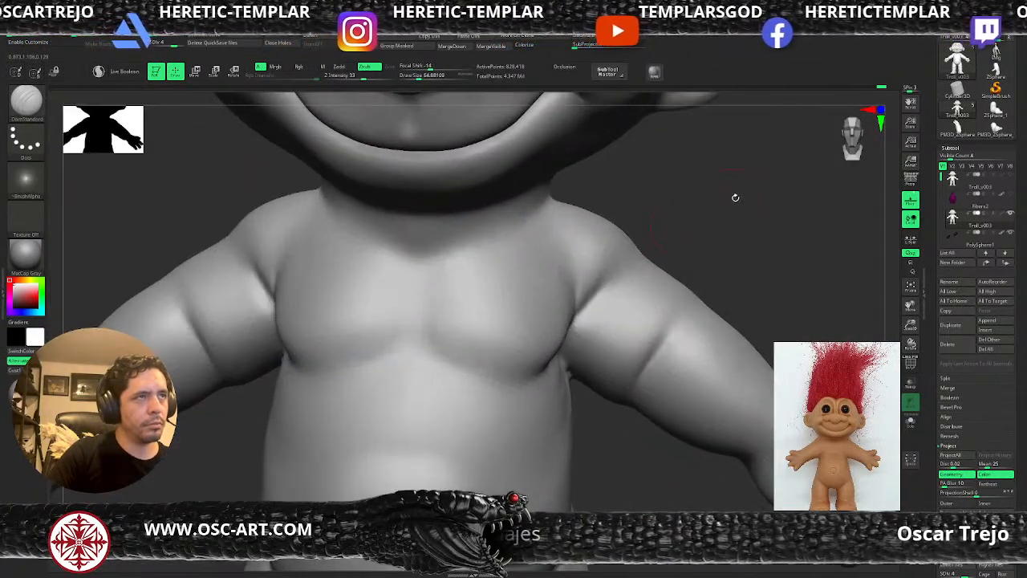
Reshape the outer nostril wings at a lower subdivision level with the Move Topological brush at draw size about 266
left_click_drag(727, 190, 672, 367, "alt")
left_click_drag(610, 362, 474, 351)
mouse_move(213, 348)
left_mouse_down("alt")
mouse_move(258, 365)
mouse_move(225, 346)
mouse_move(472, 292)
mouse_move(533, 259)
mouse_move(522, 266)
mouse_move(539, 275)
left_mouse_up("alt")
key("shift+d")
key("shift+d")
key("shift+d")
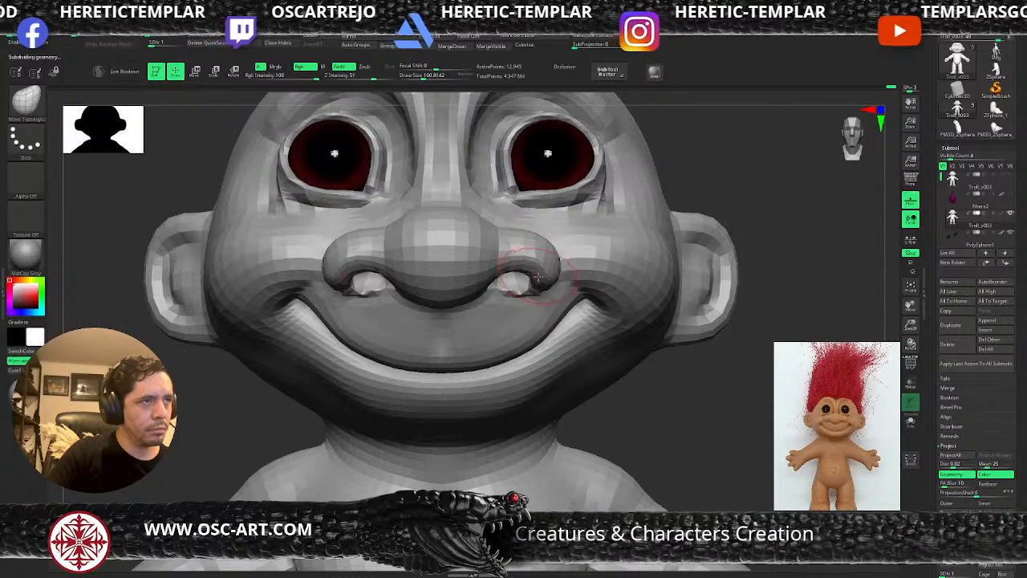
key("d")
mouse_move(736, 397)
left_mouse_down("alt")
mouse_move(706, 345)
mouse_move(724, 410)
mouse_move(557, 328)
left_mouse_up("alt")
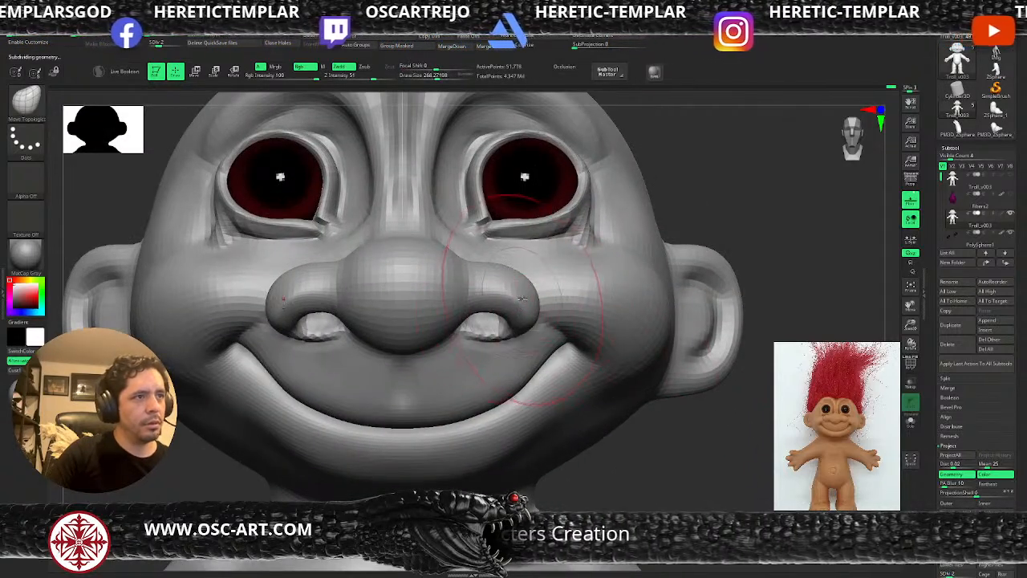
mouse_move(518, 296)
left_mouse_down()
mouse_move(509, 298)
mouse_move(520, 329)
left_mouse_up()
key("s")
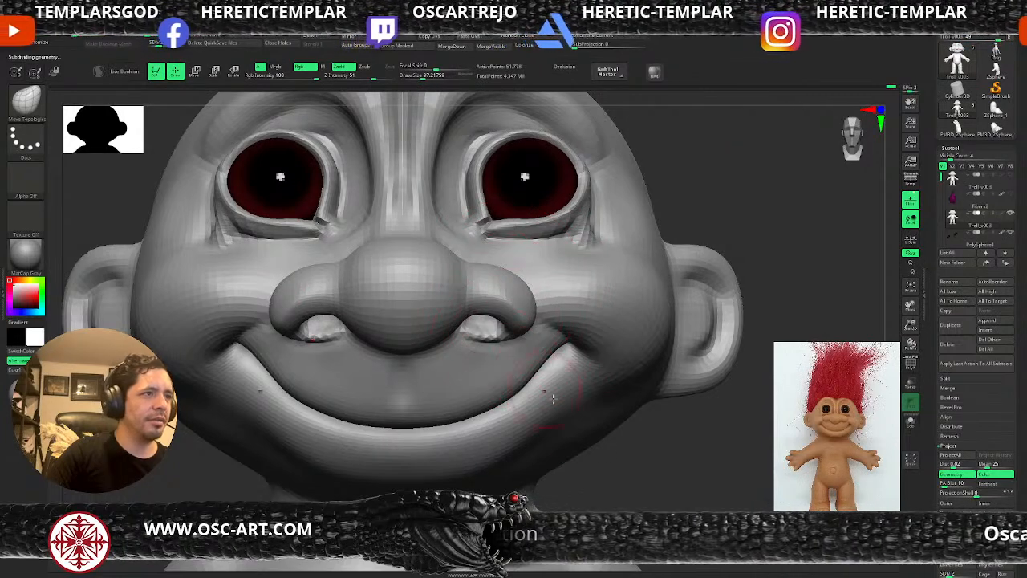
left_click_drag(690, 478, 642, 426)
Try a stroke on the nostril's outer edge with the Clay brush at draw size about 54, and undo it
key("b")
key("c")
key("l")
key("s")
left_click_drag(419, 351, 403, 351)
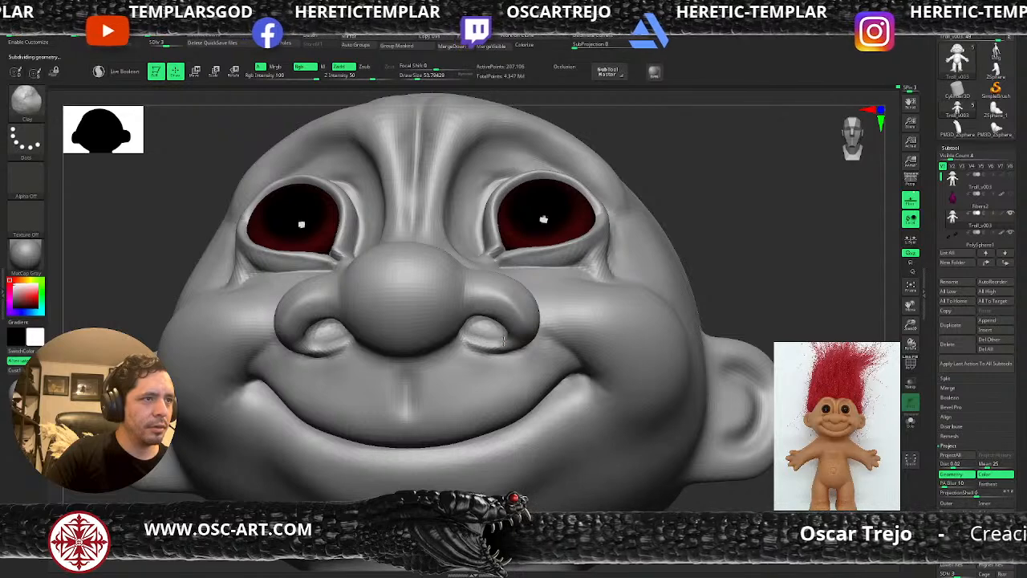
mouse_move(508, 340)
left_mouse_down()
mouse_move(476, 347)
mouse_move(507, 350)
left_mouse_up()
key("ctrl+z")
Smooth the inside of the nostrils at subdivision level 4 and define their inner edge with DamStandard at draw size about 54
key("d")
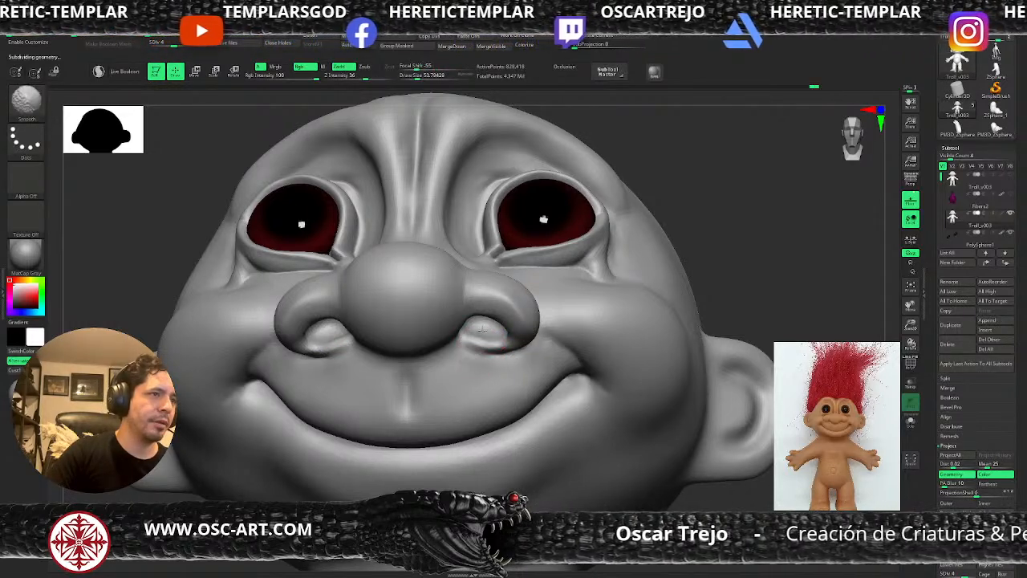
left_click_drag(474, 323, 470, 329, "shift")
key("b")
key("d")
key("s")
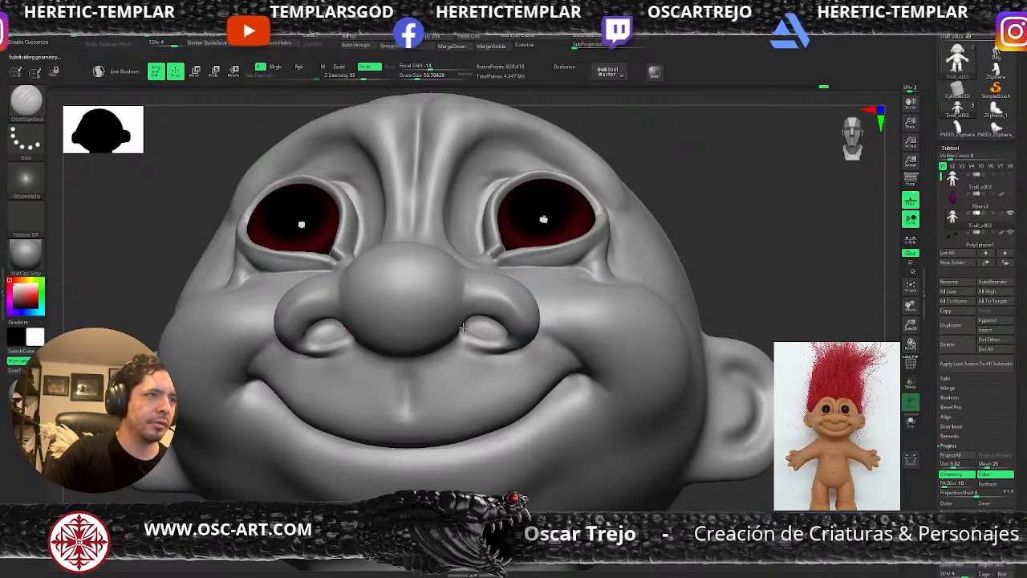
left_click_drag(472, 323, 489, 326, "shift")
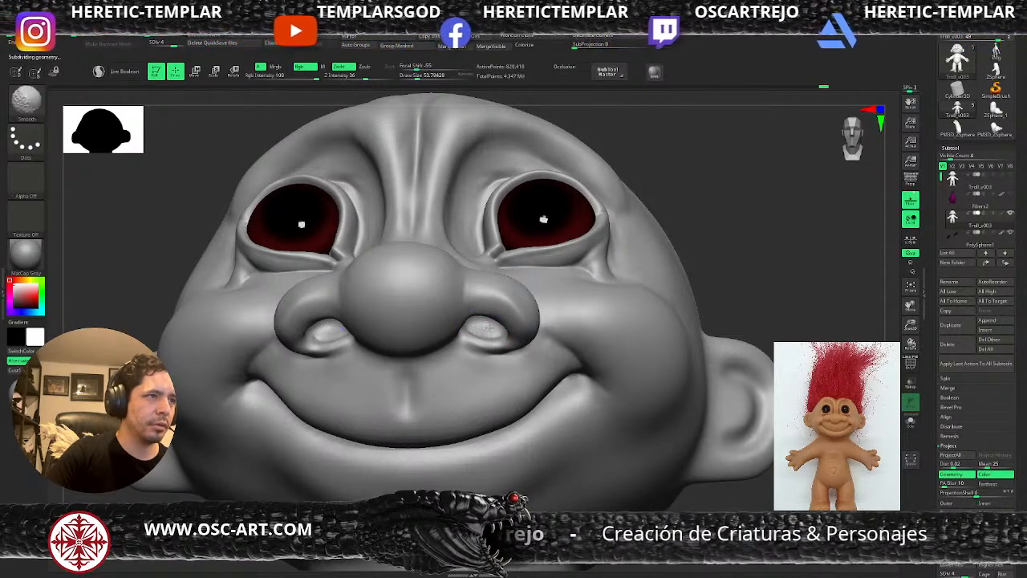
Smooth the underside of the nostril wings at a lower subdivision level
mouse_move(775, 259)
left_mouse_down("alt")
mouse_move(699, 249)
mouse_move(694, 306)
mouse_move(750, 273)
mouse_move(474, 266)
left_mouse_up("alt")
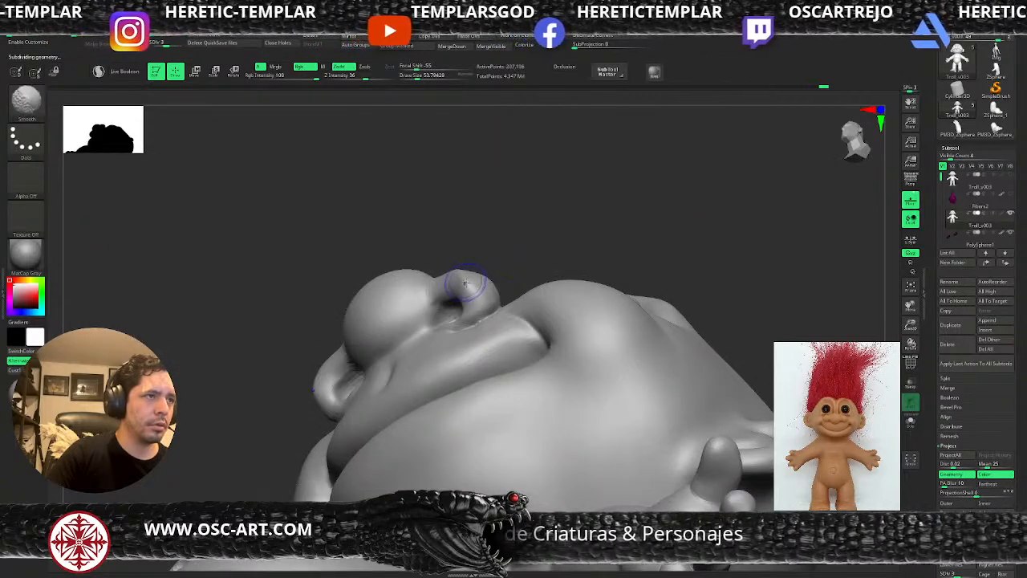
key("shift+d")
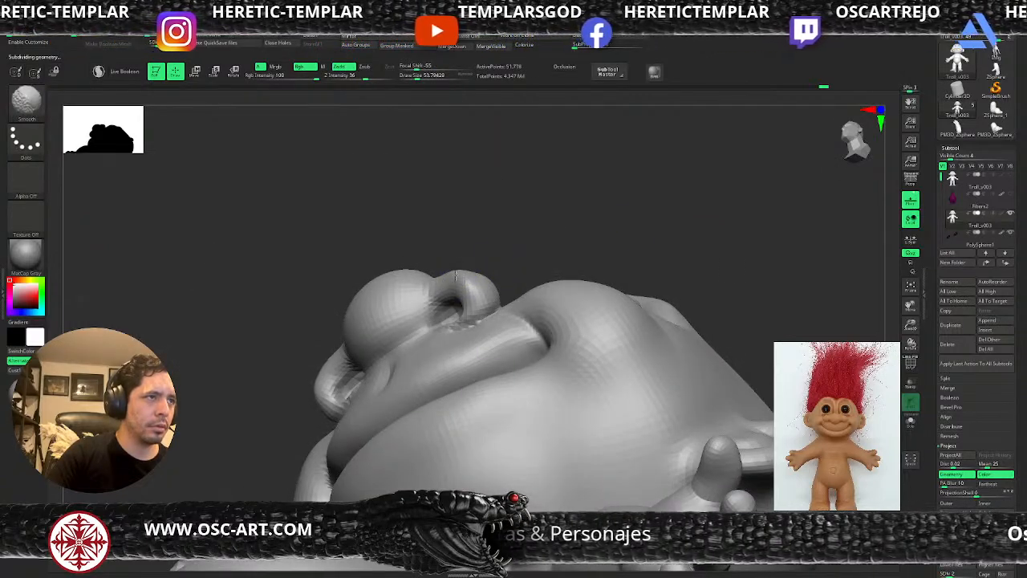
key("d")
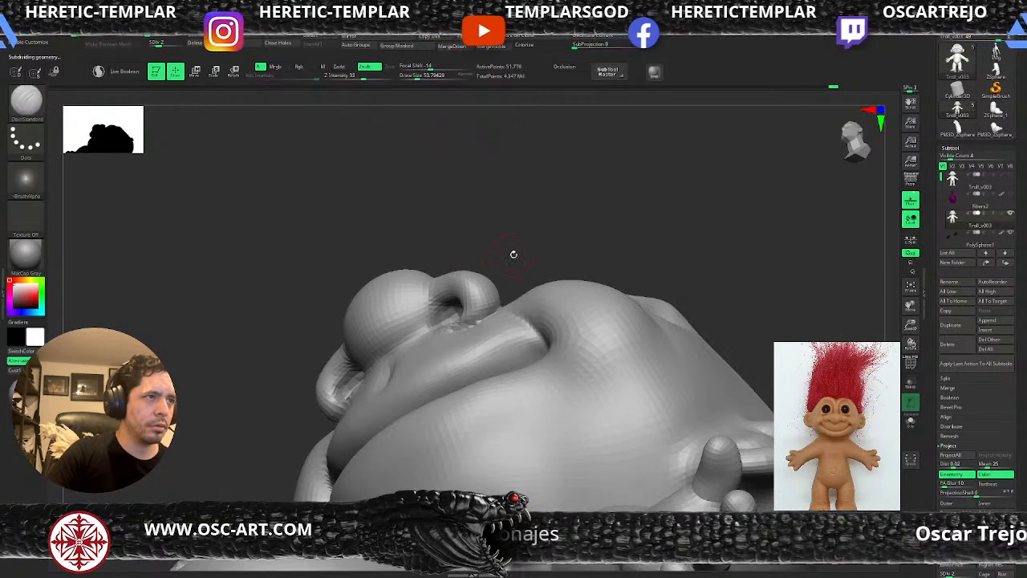
mouse_move(472, 287)
left_mouse_down("shift")
mouse_move(464, 281)
mouse_move(490, 179)
mouse_move(566, 240)
left_mouse_up("shift")
left_click_drag(641, 301, 646, 257, "alt")
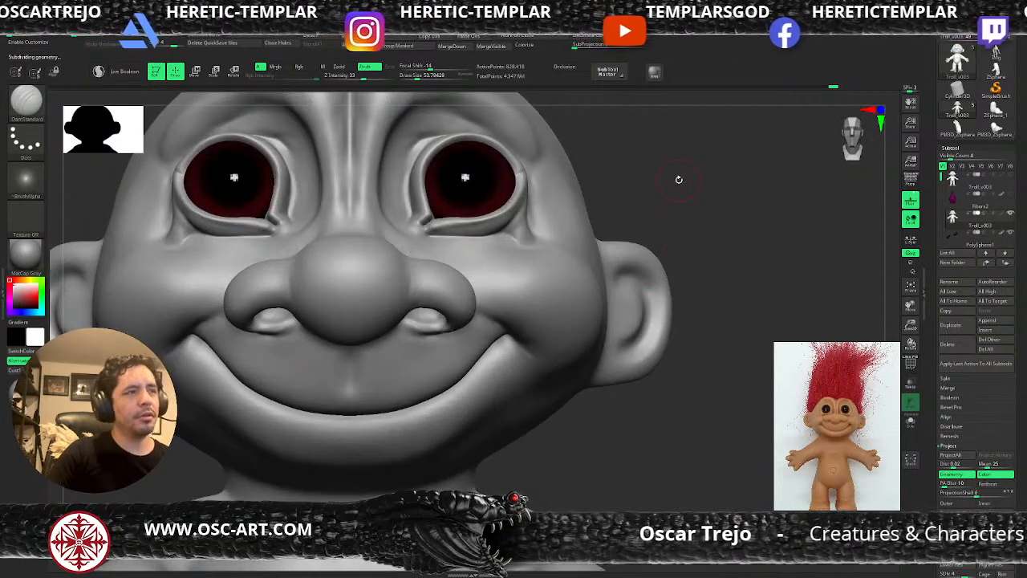
key("f")
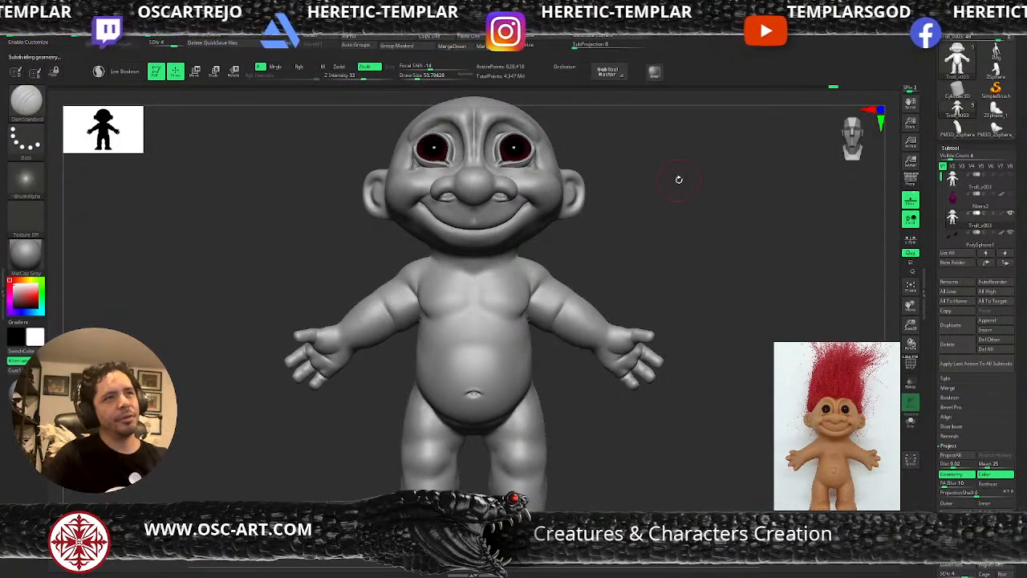
left_click_drag(707, 229, 670, 283, "alt")
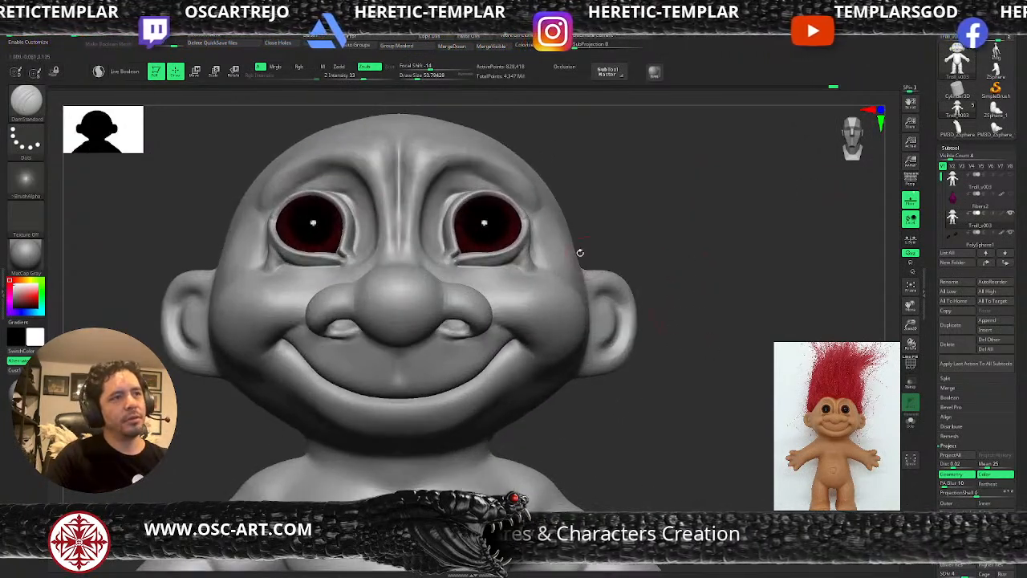
left_click(504, 232, "alt")
left_click_drag(744, 370, 743, 369)
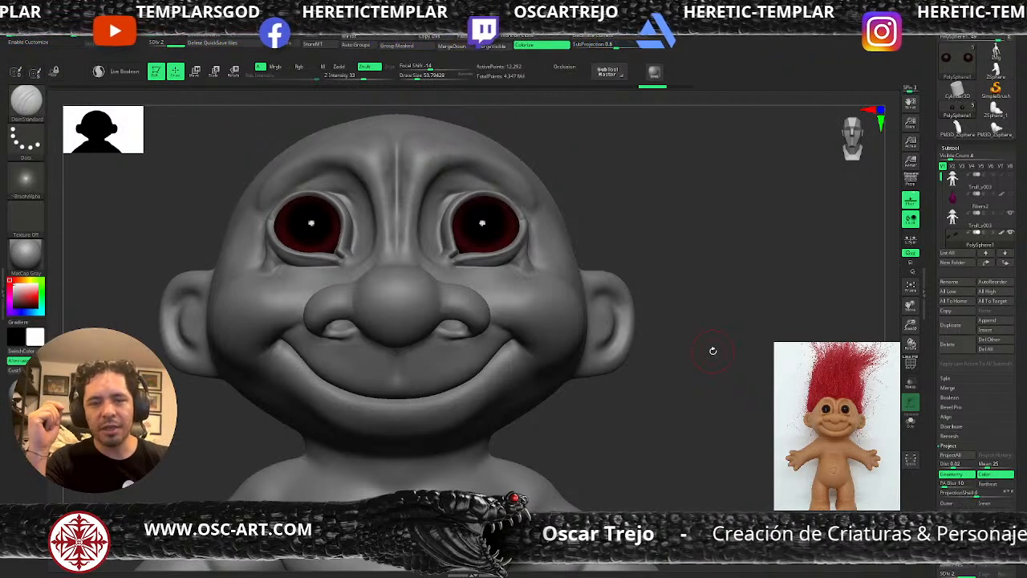
left_click_drag(646, 193, 615, 252, "alt")
left_click(436, 265, "alt")
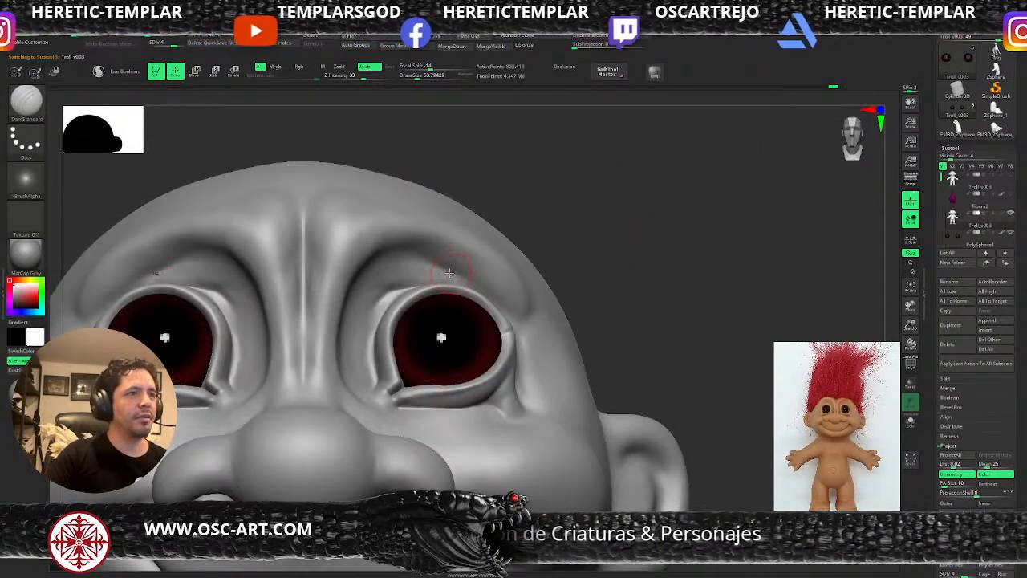
Refine the fold between the upper eyelid and brow at lower subdivision levels with DamStandard at draw size about 62
key("shift+d")
key("shift+d")
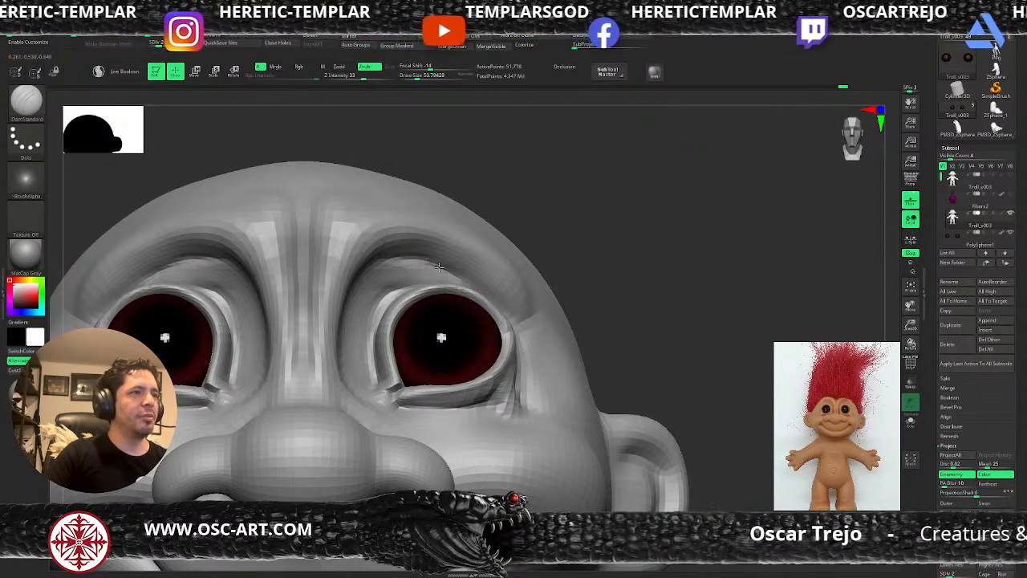
key("d")
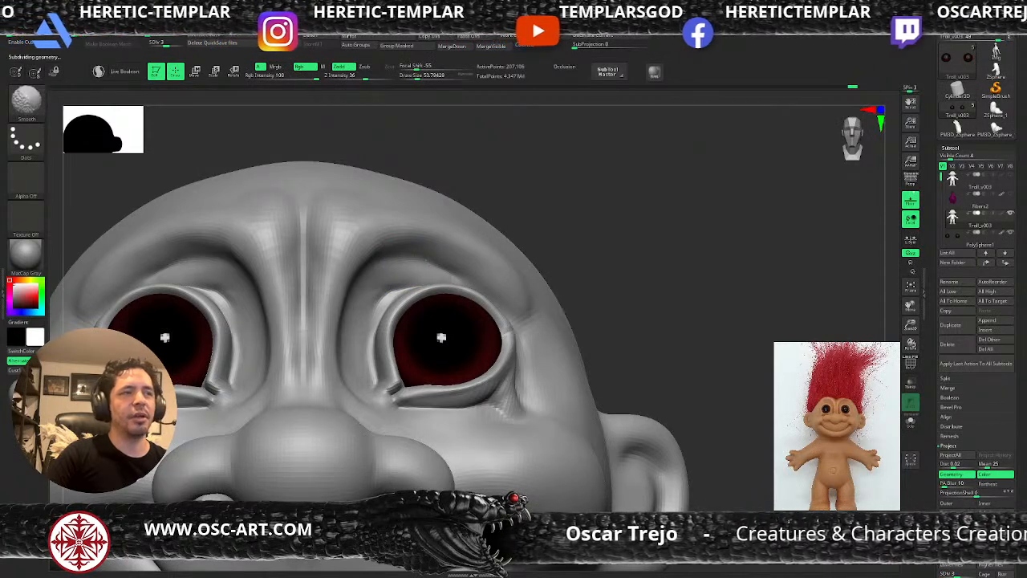
key("s")
key("s")
left_click_drag(387, 290, 366, 291)
mouse_move(597, 238)
left_mouse_down("alt")
mouse_move(530, 213)
mouse_move(509, 185)
left_mouse_up("alt")
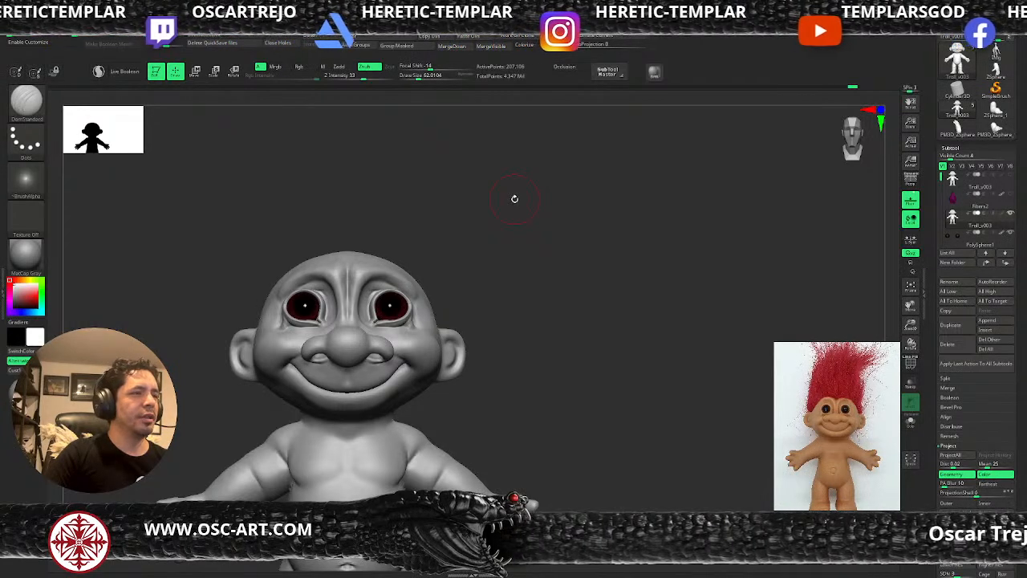
left_click_drag(450, 237, 504, 366, "alt")
left_click_drag(504, 365, 446, 425)
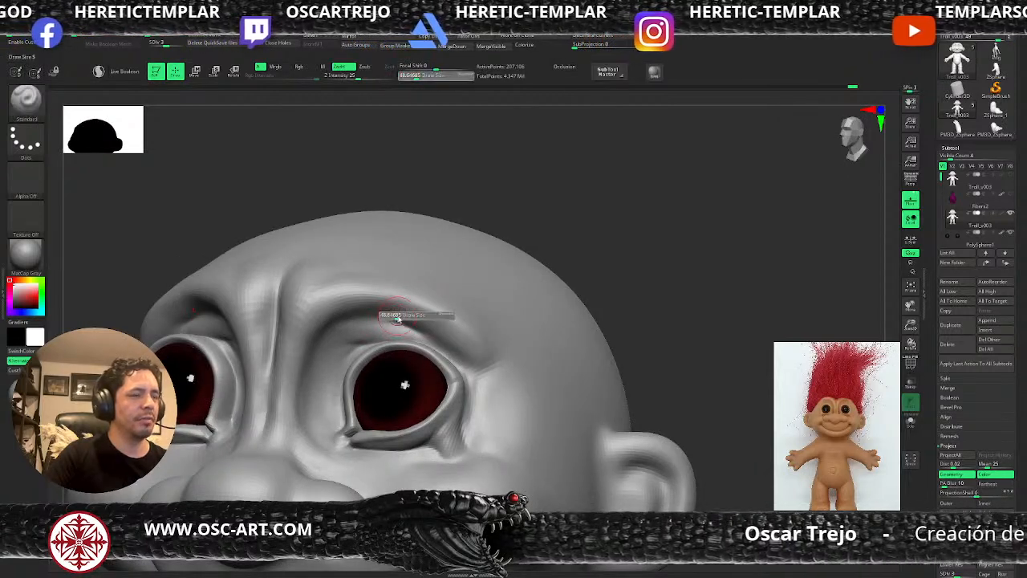
Build up the outer brow above the eye with the ClayBuildup brush at draw size about 97, and smooth it
key("b")
key("c")
key("b")
key("s")
mouse_move(420, 319)
left_mouse_down()
mouse_move(436, 313)
mouse_move(433, 329)
mouse_move(452, 336)
left_mouse_up()
key("s")
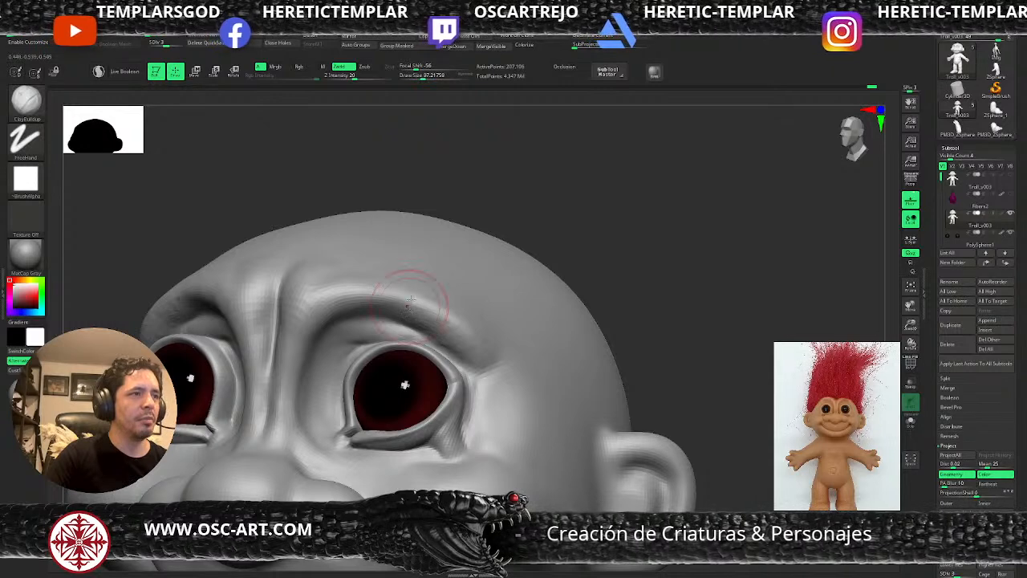
key("shift")
left_click_drag(465, 332, 488, 342, "shift")
left_click_drag(436, 303, 404, 307, "shift")
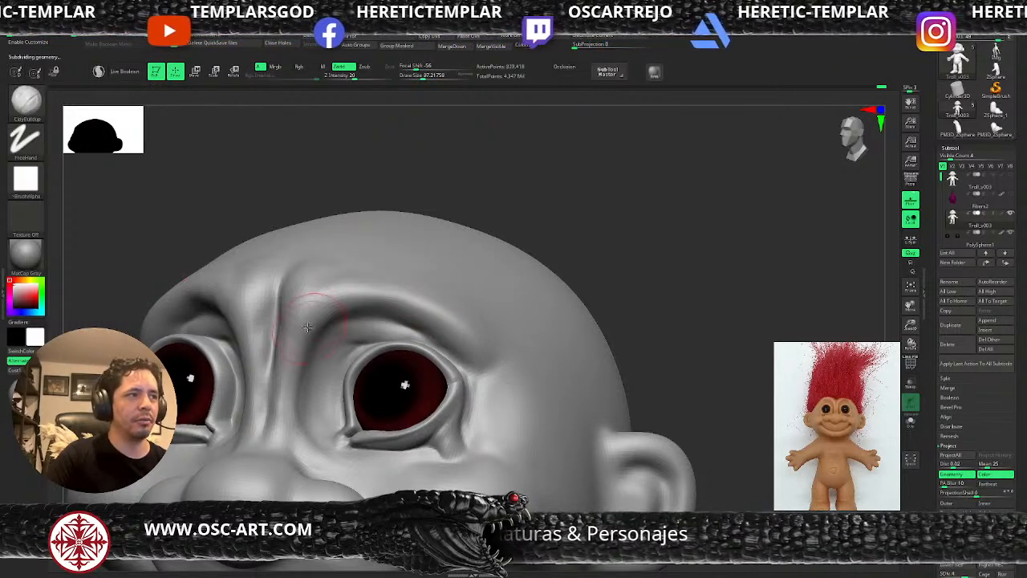
Carve a short forehead crease above the inner brow with DamStandard at draw size about 62, and soften it by smoothing
left_click_drag(549, 228, 590, 268)
key("b")
key("d")
key("s")
key("d")
key("shift+d")
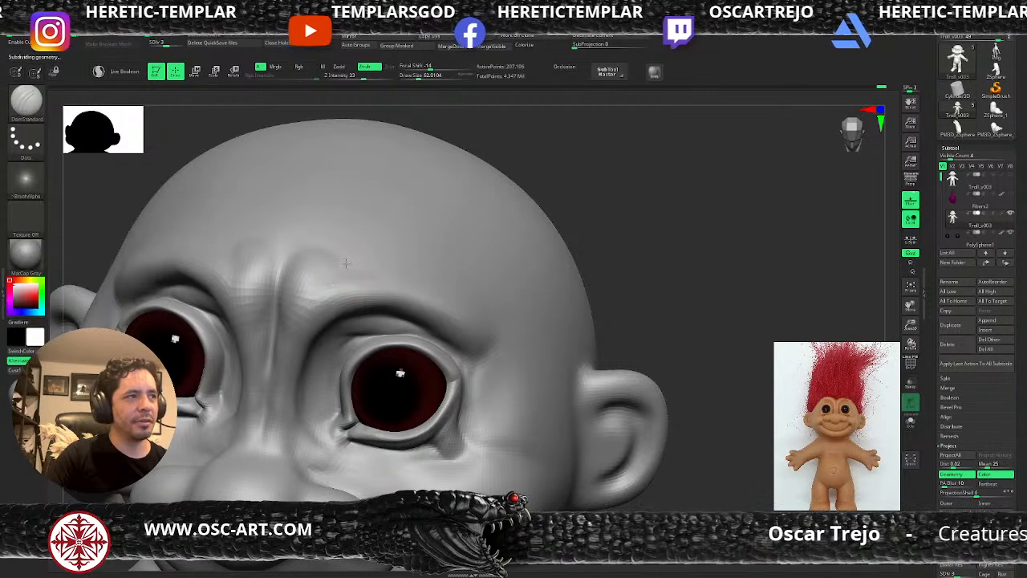
key("shift")
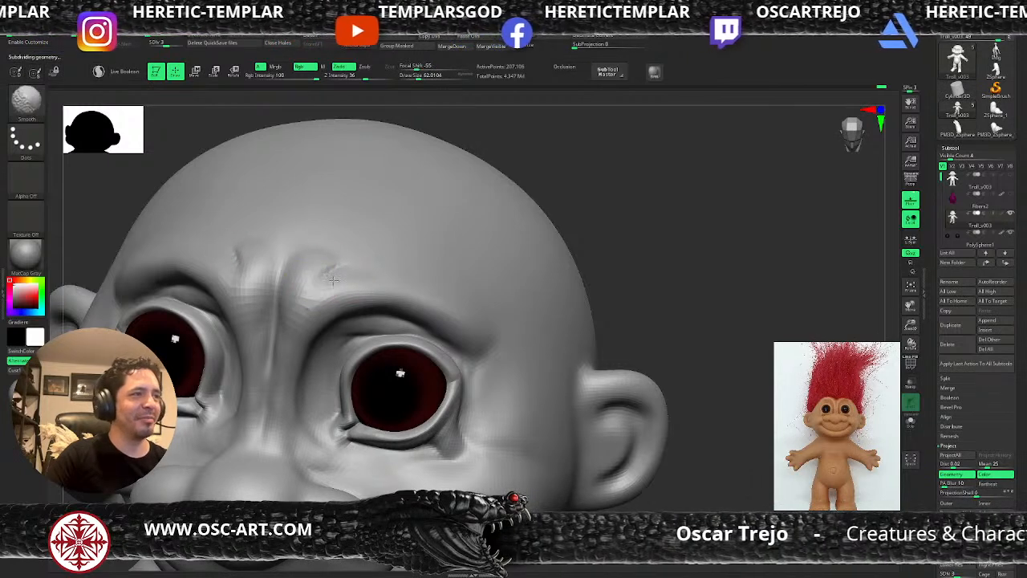
left_click_drag(343, 265, 353, 257, "shift")
mouse_move(656, 249)
left_mouse_down("shift")
mouse_move(611, 222)
mouse_move(417, 299)
mouse_move(551, 314)
mouse_move(585, 259)
mouse_move(556, 295)
left_mouse_up("shift")
left_click_drag(558, 253, 562, 192, "alt")
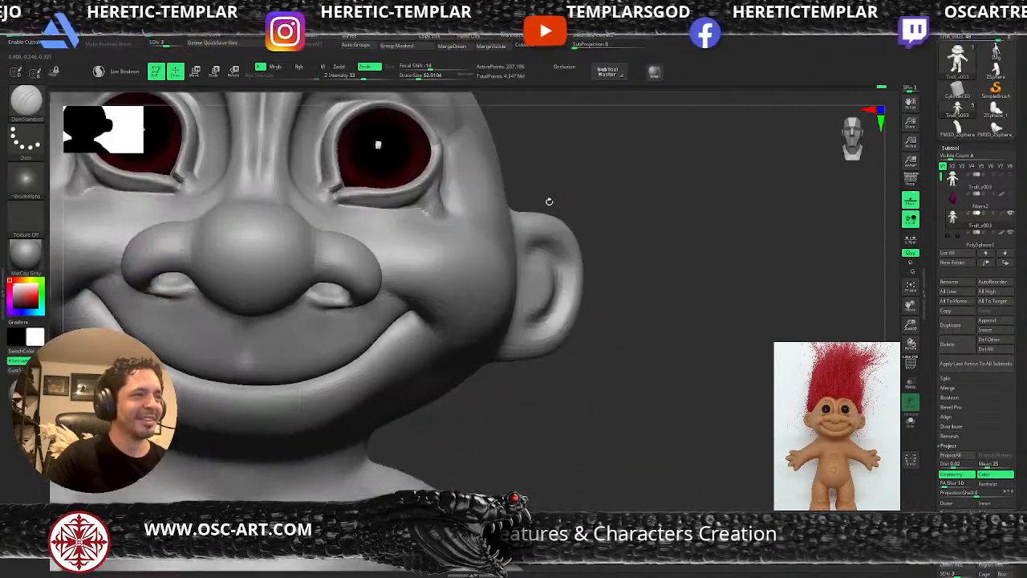
Extend the crease at the mouth corner with DamStandard at subdivision level 2 and draw size about 77
left_click_drag(486, 427, 465, 371)
key("b")
key("s")
key("t")
key("shift+d")
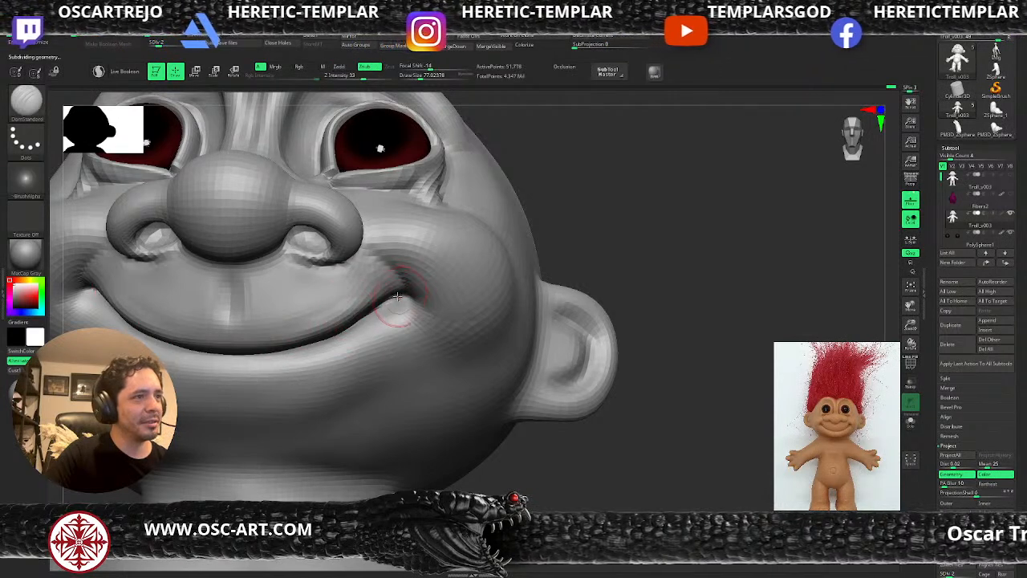
key("ctrl")
mouse_move(394, 306)
left_mouse_down()
mouse_move(432, 333)
mouse_move(427, 311)
left_mouse_up()
Add volume along the lower lip toward the mouth corner with the Standard brush at draw size about 77, and smooth it
key("b")
key("s")
key("t")
mouse_move(234, 368)
left_mouse_down()
mouse_move(301, 363)
mouse_move(371, 329)
left_mouse_up()
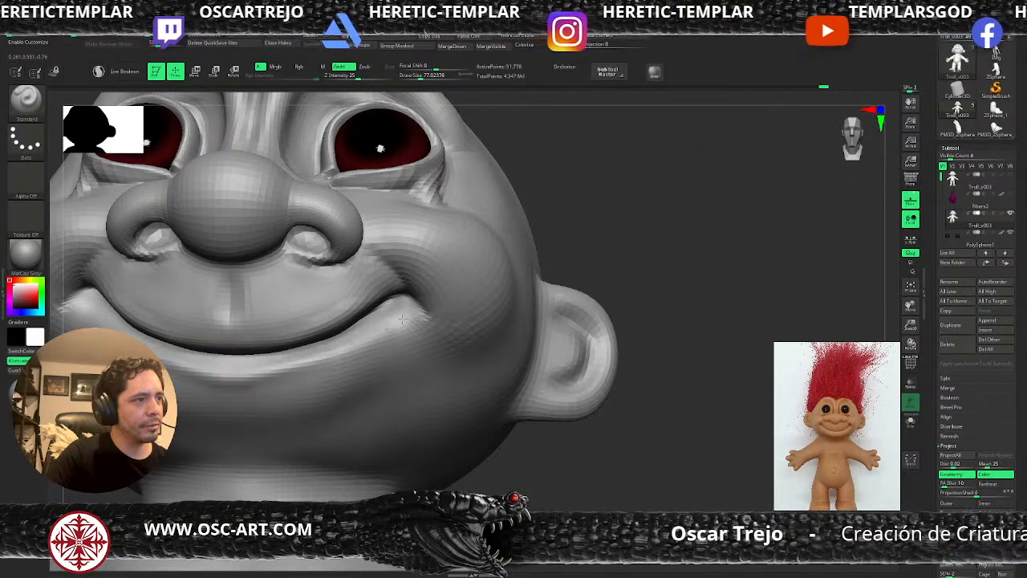
key("shift")
Build up rough forms inside the ear with the Clay and ClayBuildup brushes at draw size about 59
mouse_move(688, 245)
left_mouse_down()
mouse_move(631, 298)
mouse_move(618, 296)
mouse_move(627, 323)
mouse_move(630, 309)
mouse_move(645, 326)
mouse_move(628, 310)
mouse_move(635, 301)
mouse_move(652, 314)
mouse_move(663, 307)
mouse_move(651, 332)
mouse_move(612, 331)
mouse_move(640, 343)
mouse_move(618, 353)
mouse_move(626, 350)
mouse_move(607, 343)
mouse_move(630, 340)
mouse_move(612, 320)
mouse_move(618, 335)
mouse_move(602, 353)
mouse_move(616, 325)
mouse_move(629, 345)
mouse_move(683, 352)
left_mouse_up()
key("b")
key("d")
key("s")
key("b")
key("c")
key("l")
key("s")
key("b")
key("c")
key("b")
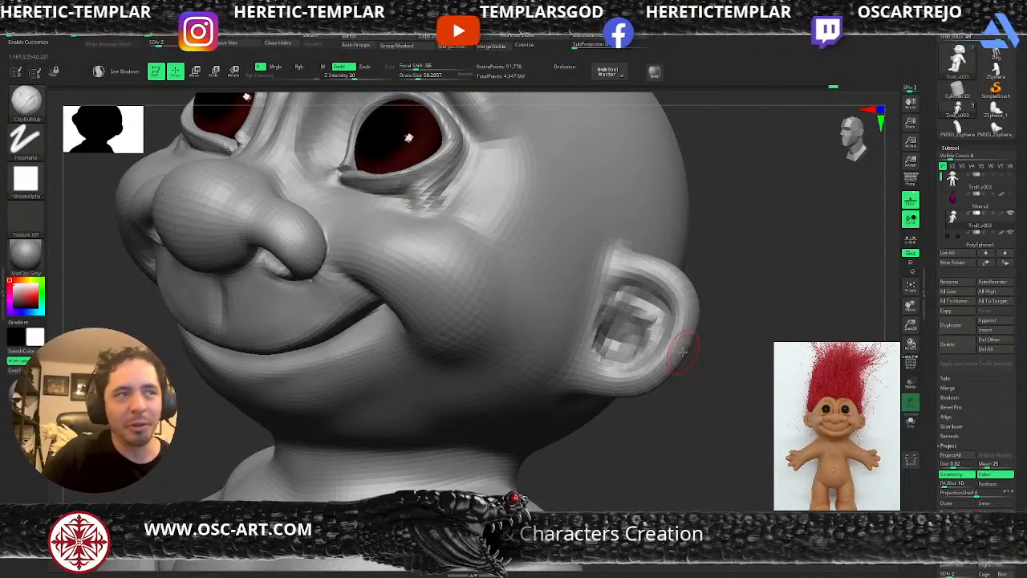
Carve the folds inside the ear with the DamStandard brush at draw size about 59
left_click_drag(832, 259, 694, 281)
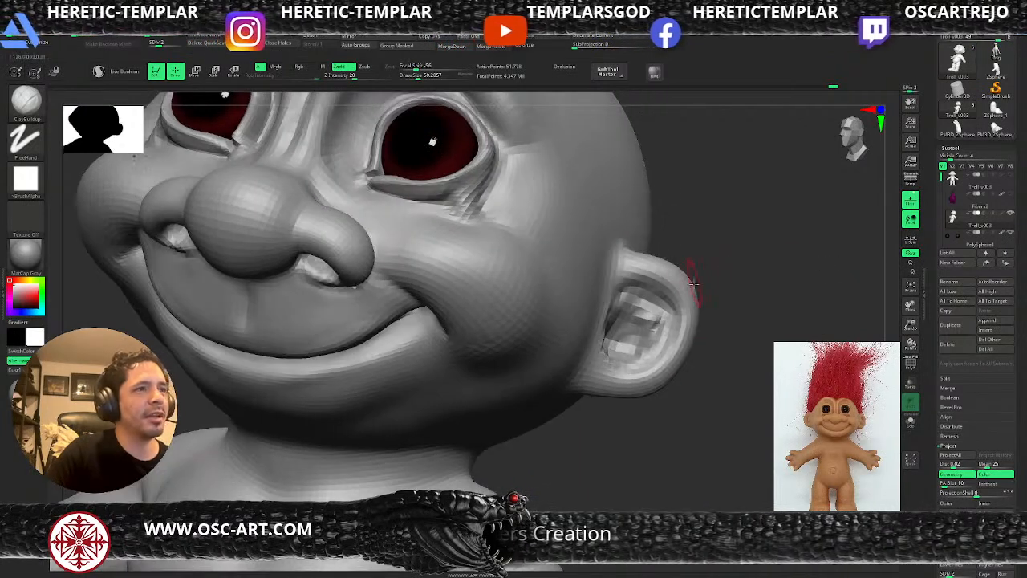
key("b")
key("d")
key("s")
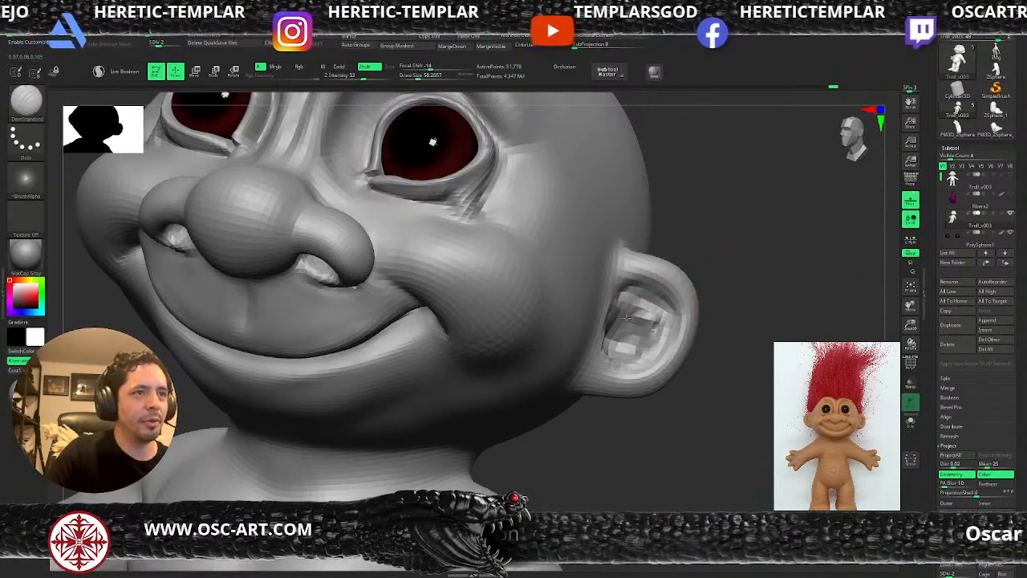
left_click_drag(633, 320, 643, 350)
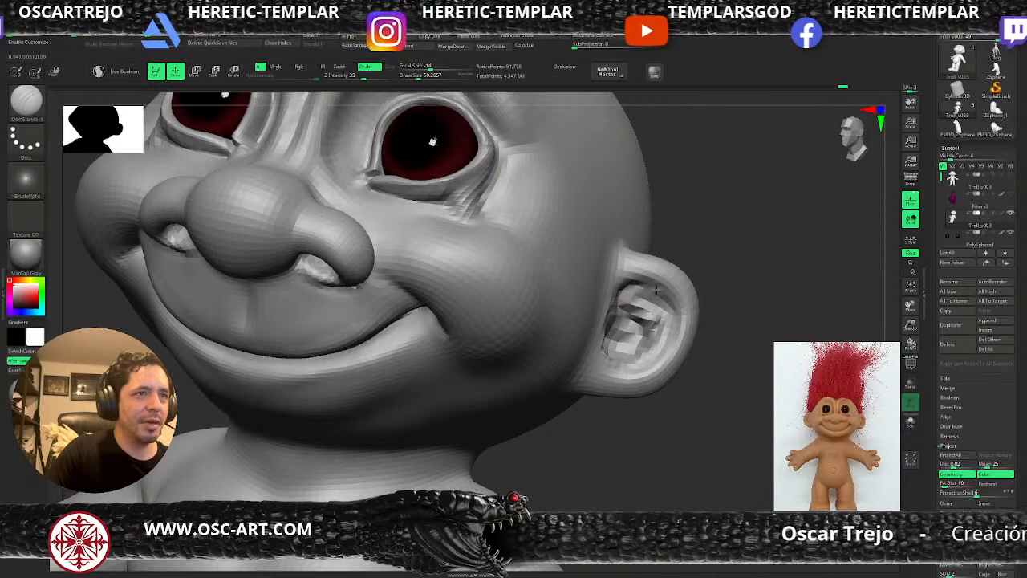
mouse_move(759, 328)
left_mouse_down("shift")
mouse_move(741, 312)
mouse_move(756, 335)
left_mouse_up("shift")
key("d")
left_click_drag(756, 336, 743, 334)
Raise the troll to subdivision level 5 and turn on recording for the "creature" layer
mouse_move(770, 288)
left_mouse_down()
mouse_move(619, 313)
mouse_move(650, 353)
mouse_move(622, 322)
mouse_move(614, 329)
mouse_move(683, 329)
mouse_move(668, 387)
left_mouse_up()
mouse_move(748, 370)
left_mouse_down("alt")
mouse_move(750, 310)
mouse_move(681, 331)
left_mouse_up("alt")
left_click_drag(768, 315, 781, 282, "alt")
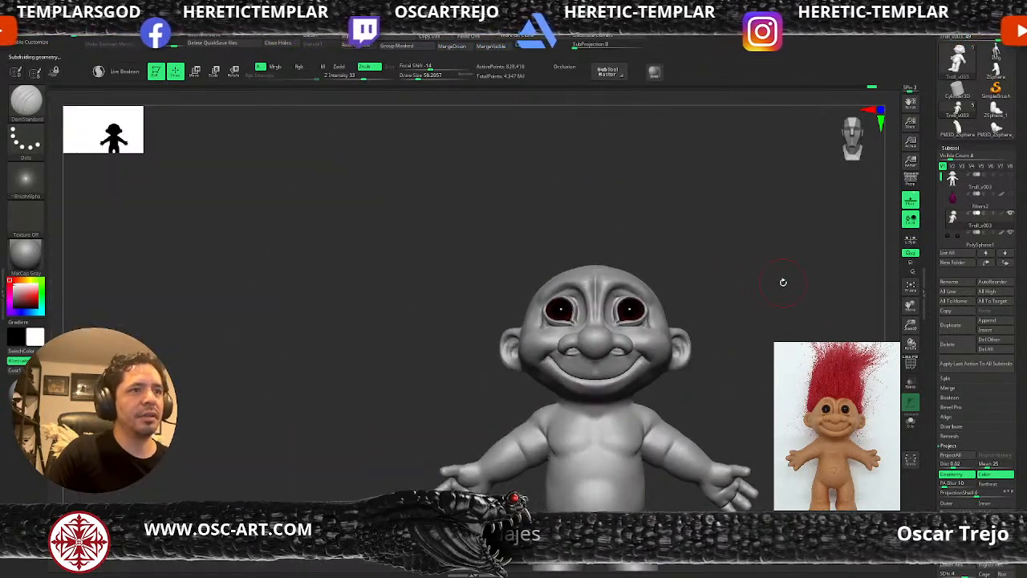
scroll(933, 379, "down", 10)
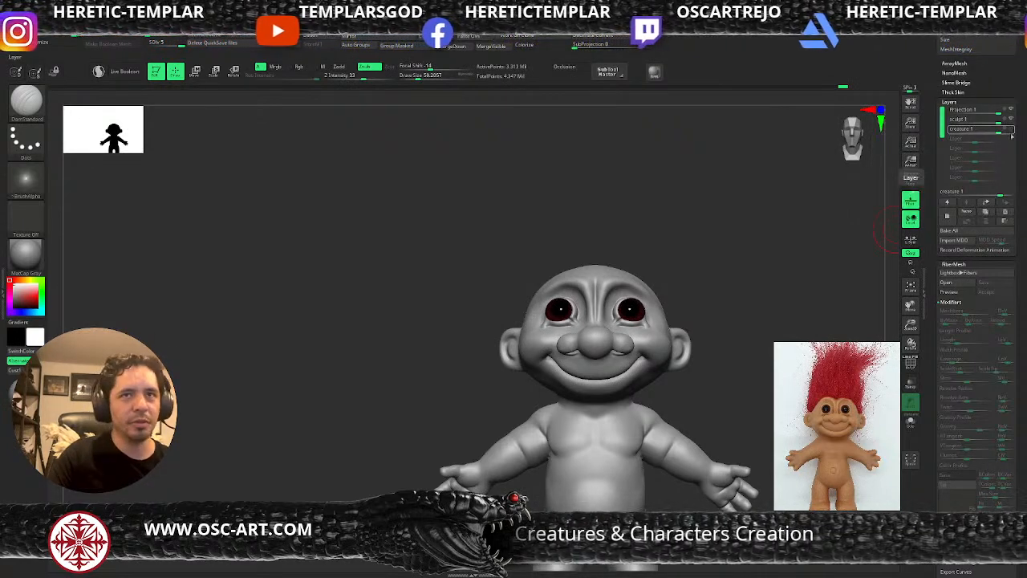
left_click_drag(783, 301, 769, 303)
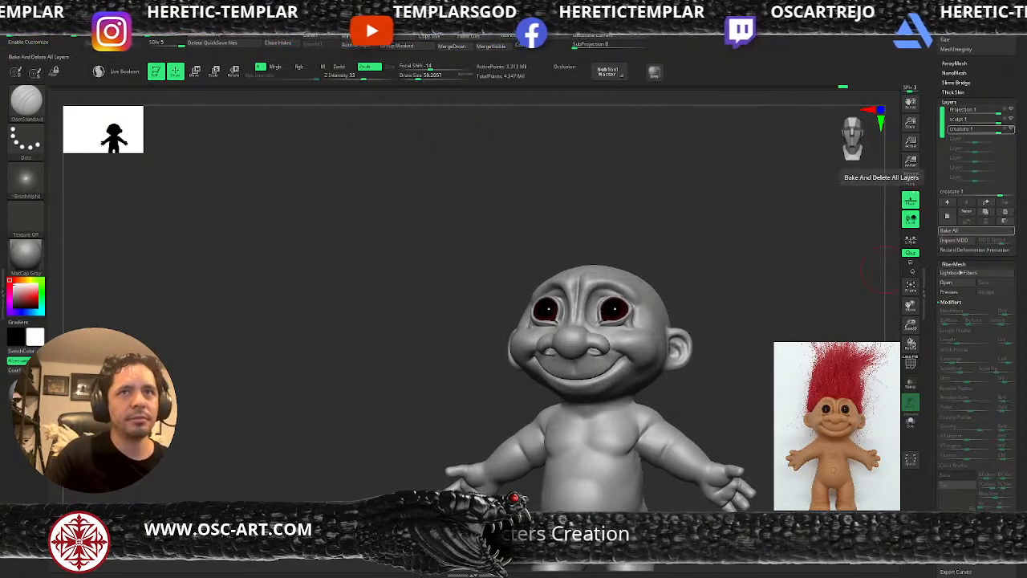
left_click(1005, 130)
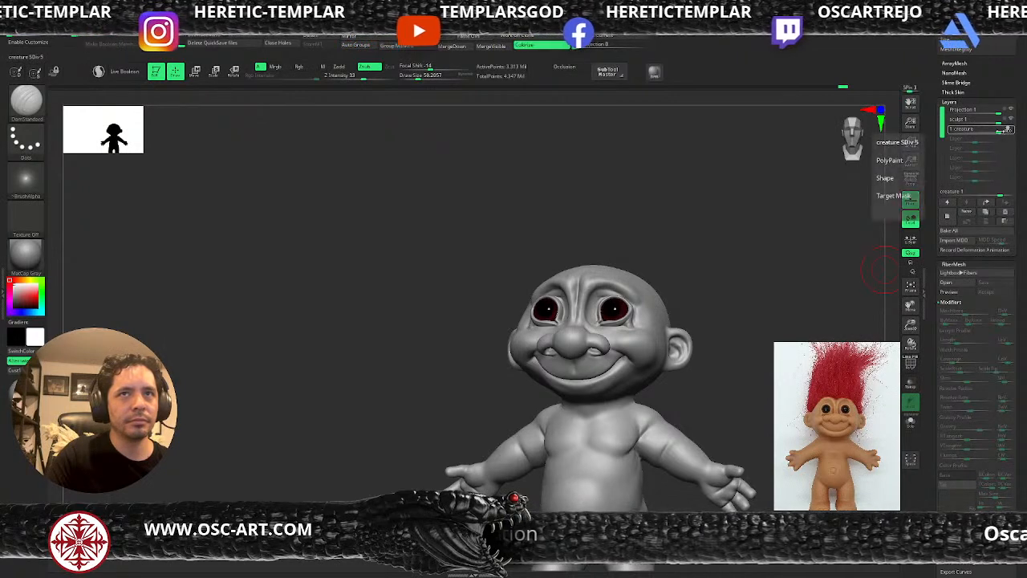
left_click_drag(742, 235, 717, 329)
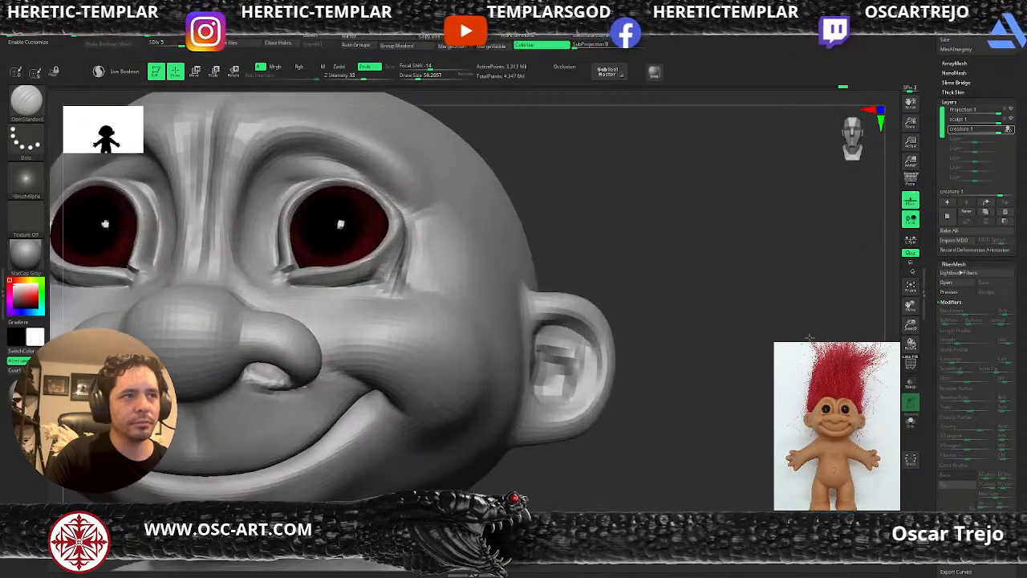
Soften the crease at the outer eye corner at subdivision level 4, using smoothing and the Standard brush at draw size about 59
key("shift+d")
left_click_drag(511, 213, 413, 223)
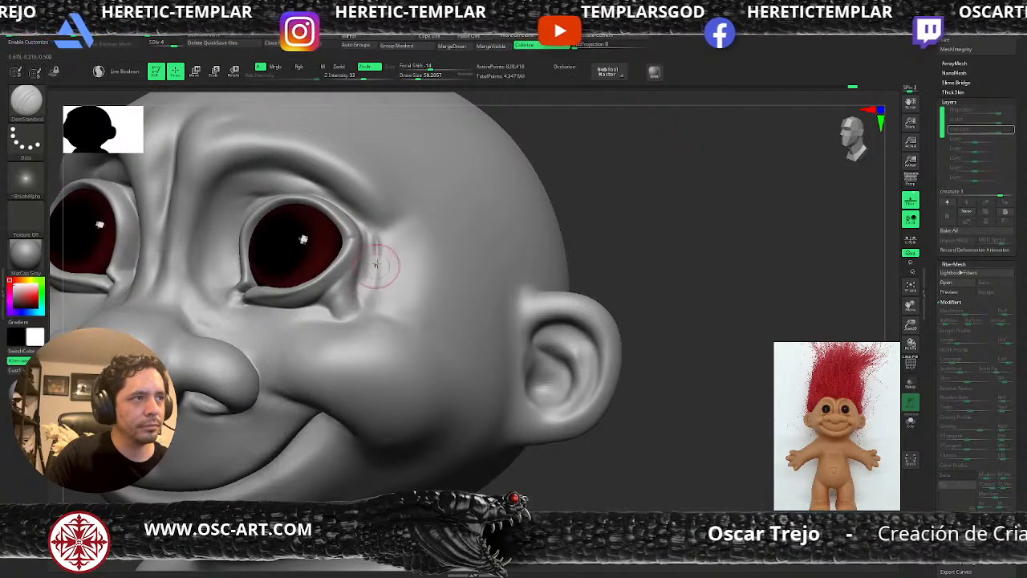
key("shift")
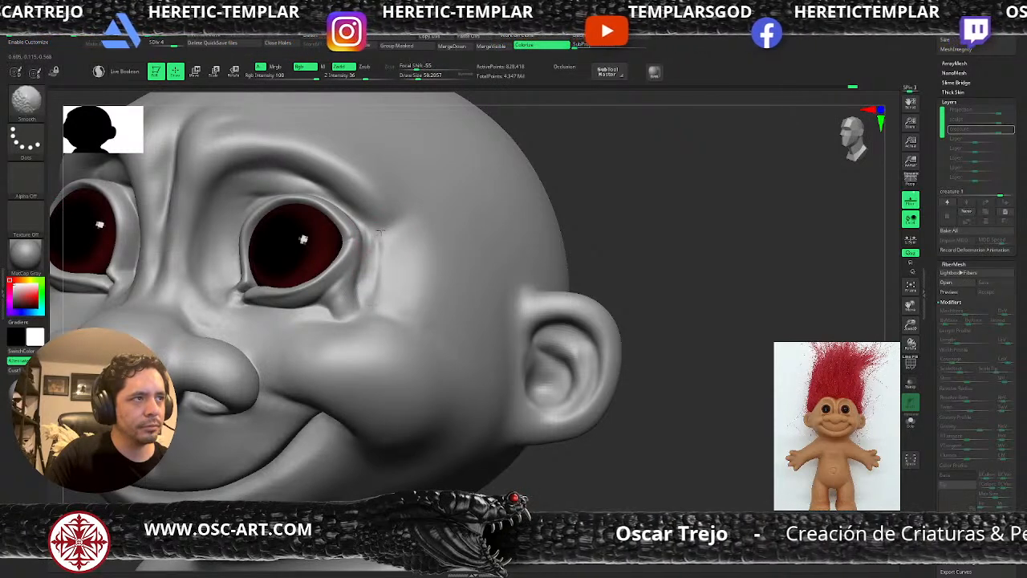
mouse_move(394, 230)
left_mouse_down()
mouse_move(378, 250)
mouse_move(374, 204)
mouse_move(345, 200)
left_mouse_up()
key("b")
key("s")
key("t")
key("ctrl+z")
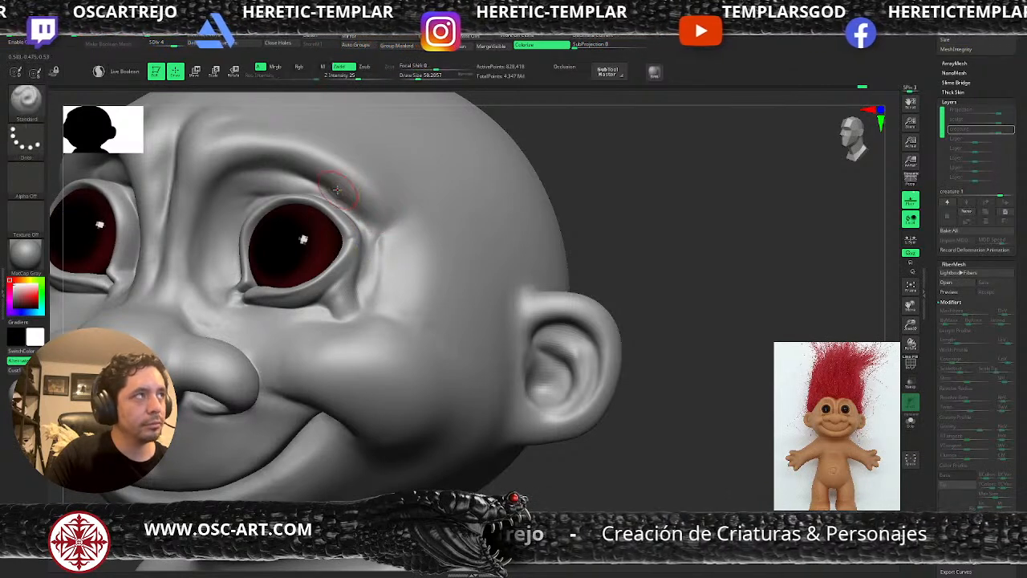
key("shift")
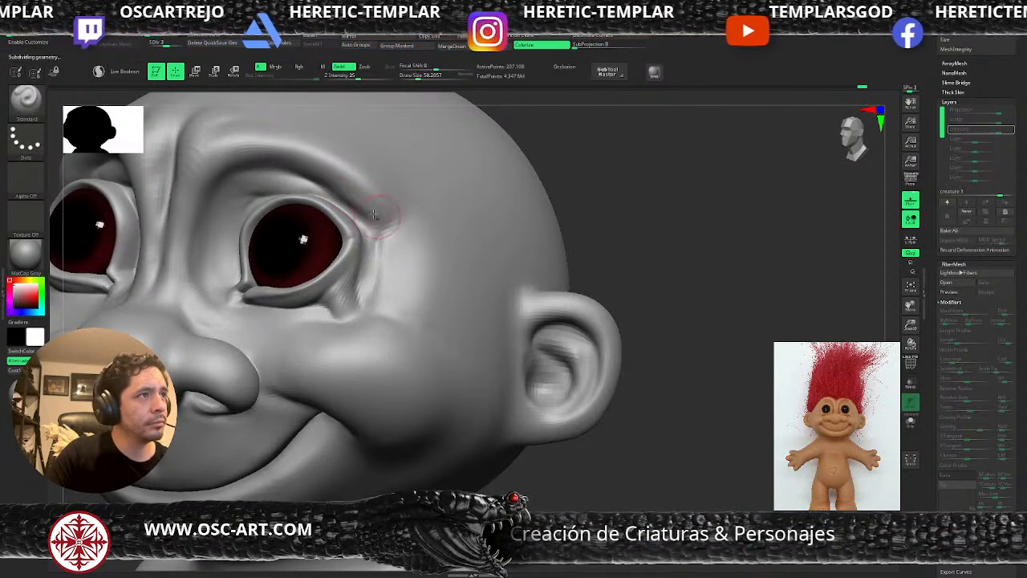
Carve the crease running outward from the brow's outer end with the DamStandard brush at subdivision level 3, draw size about 59
key("shift+d")
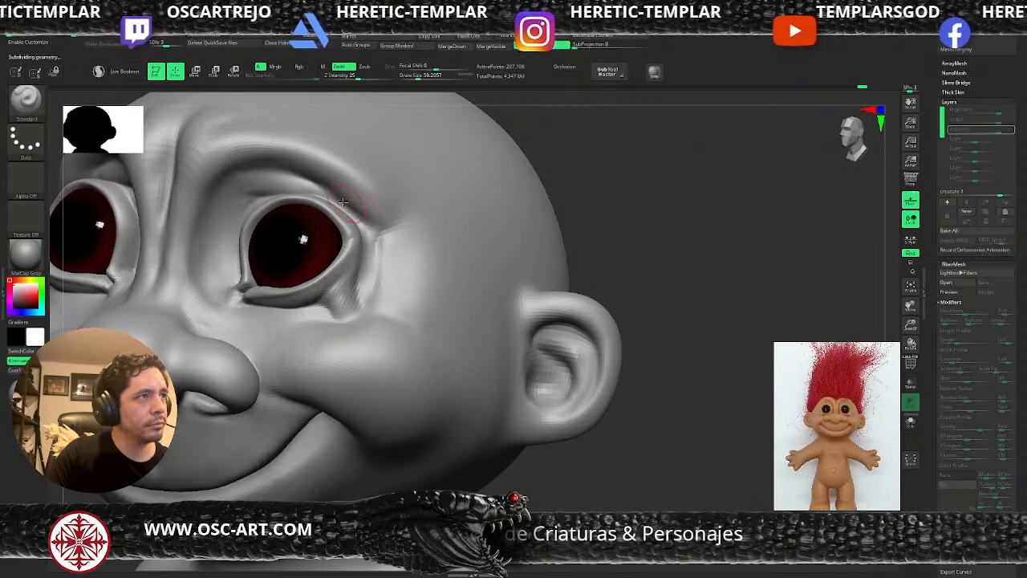
key("b")
key("d")
key("s")
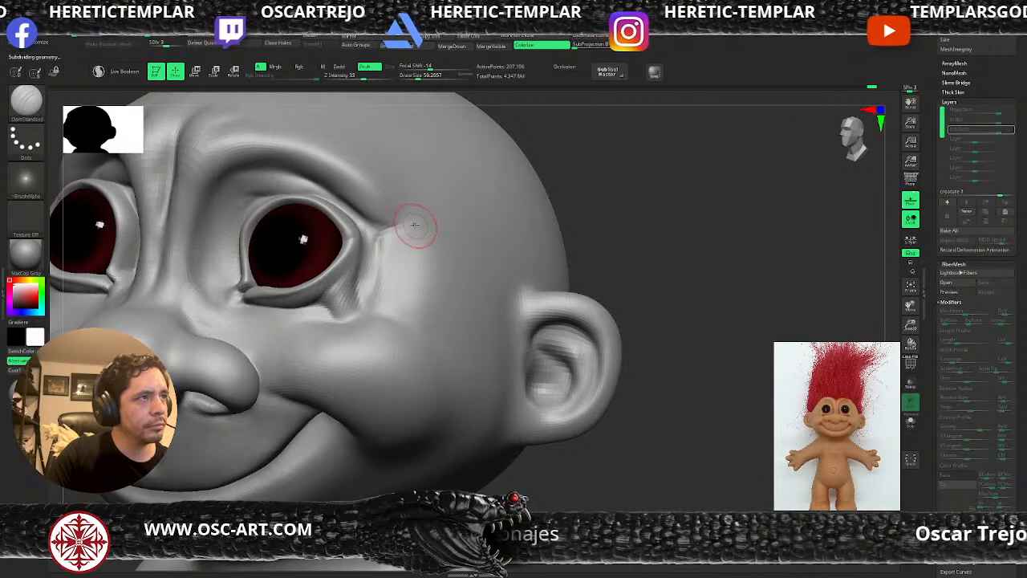
mouse_move(401, 232)
left_mouse_down()
mouse_move(387, 249)
mouse_move(426, 296)
left_mouse_up()
Build up the temple beside the outer eye corner with the ClayBuildup brush at draw size about 107, and smooth it
key("b")
key("c")
key("b")
key("bracketright")
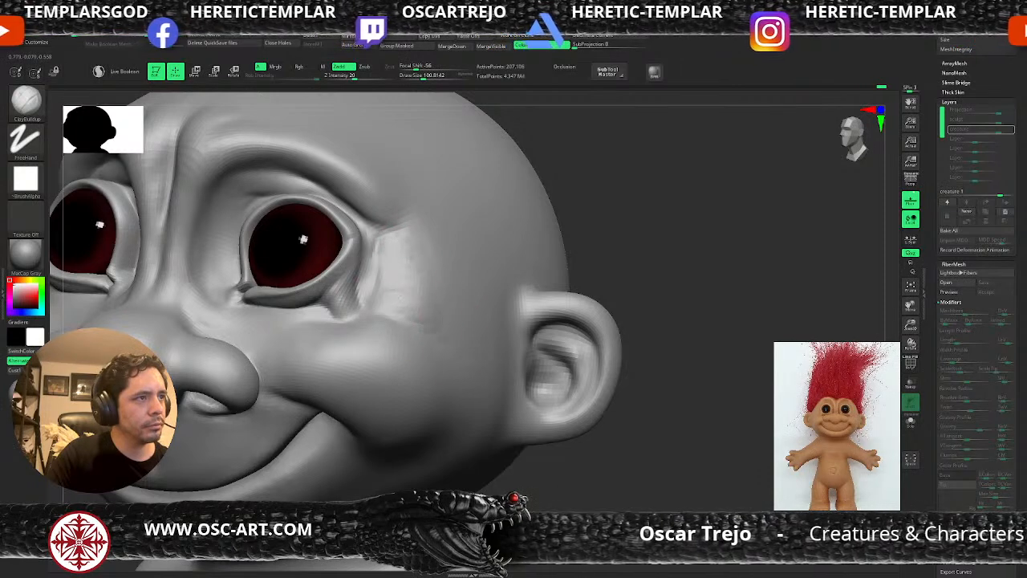
left_click_drag(413, 257, 395, 258, "shift")
mouse_move(614, 236)
left_mouse_down("alt")
mouse_move(591, 222)
mouse_move(441, 284)
left_mouse_up("alt")
left_click_drag(541, 245, 510, 215, "alt")
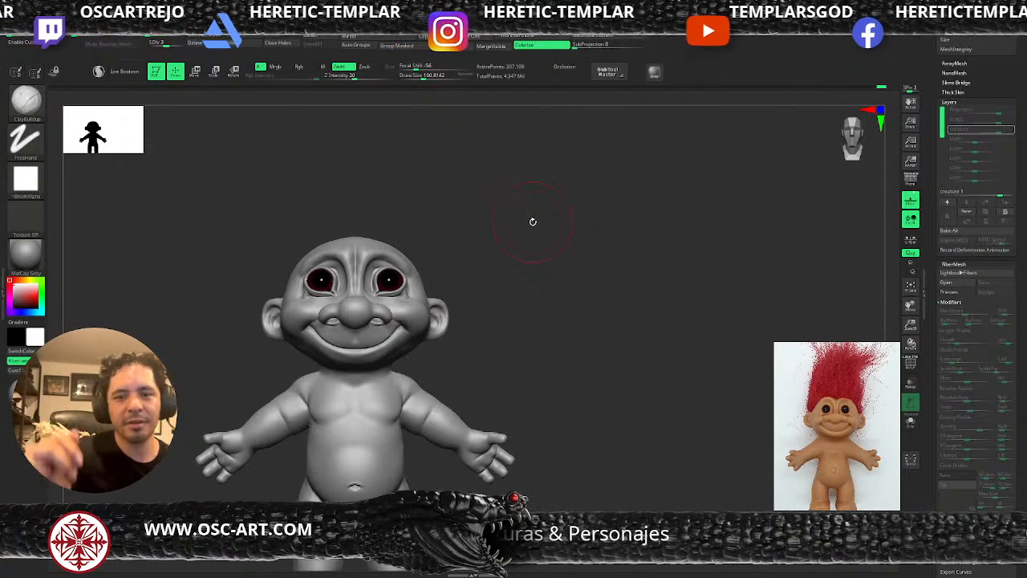
Deepen the fold under the inner brow and beside the nose bridge with the DamStandard brush at draw size about 62, and smooth it
mouse_move(543, 227)
left_mouse_down()
mouse_move(623, 291)
mouse_move(571, 244)
left_mouse_up()
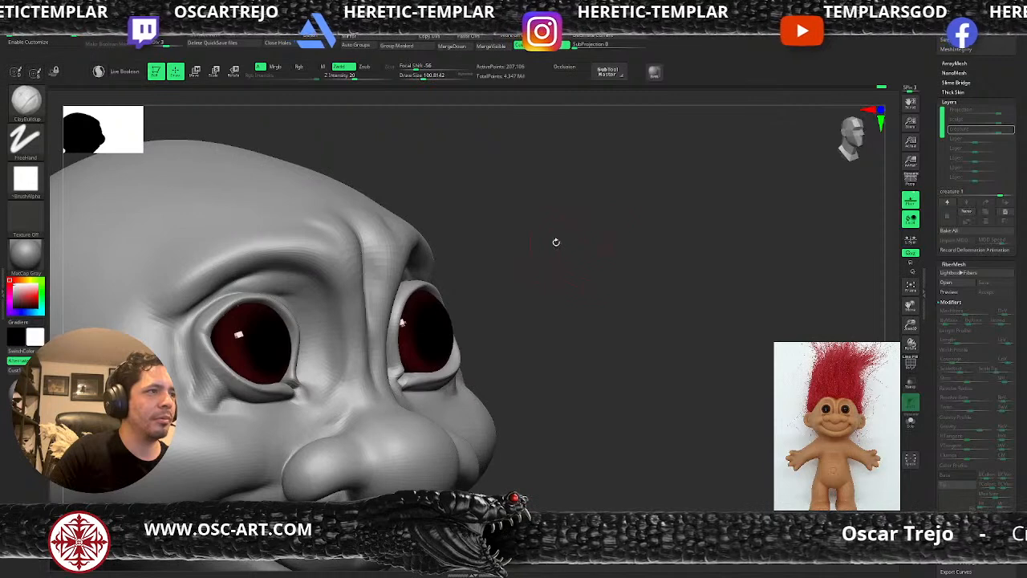
key("b")
key("d")
key("s")
key("bracketleft")
key("bracketleft")
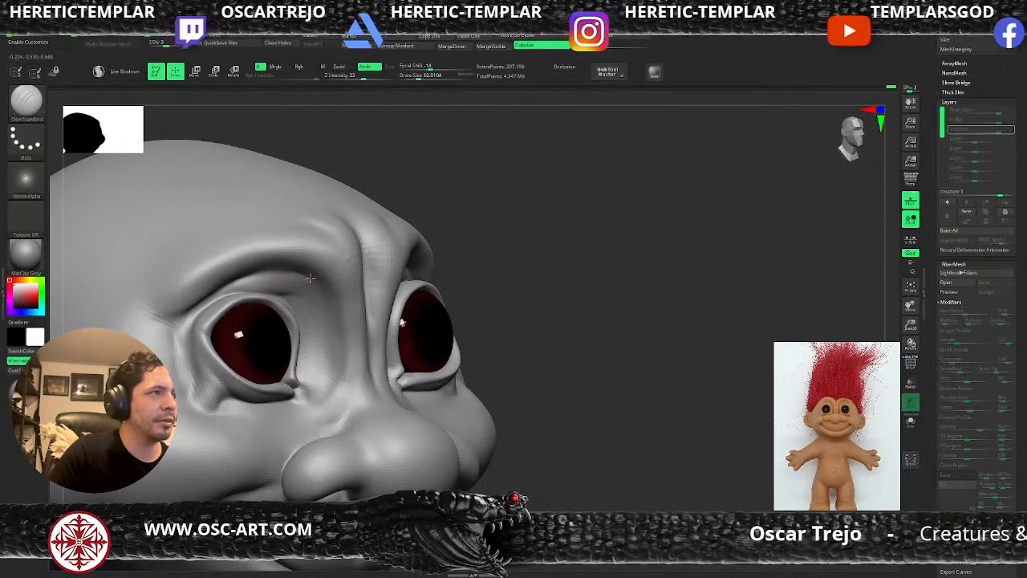
key("shift")
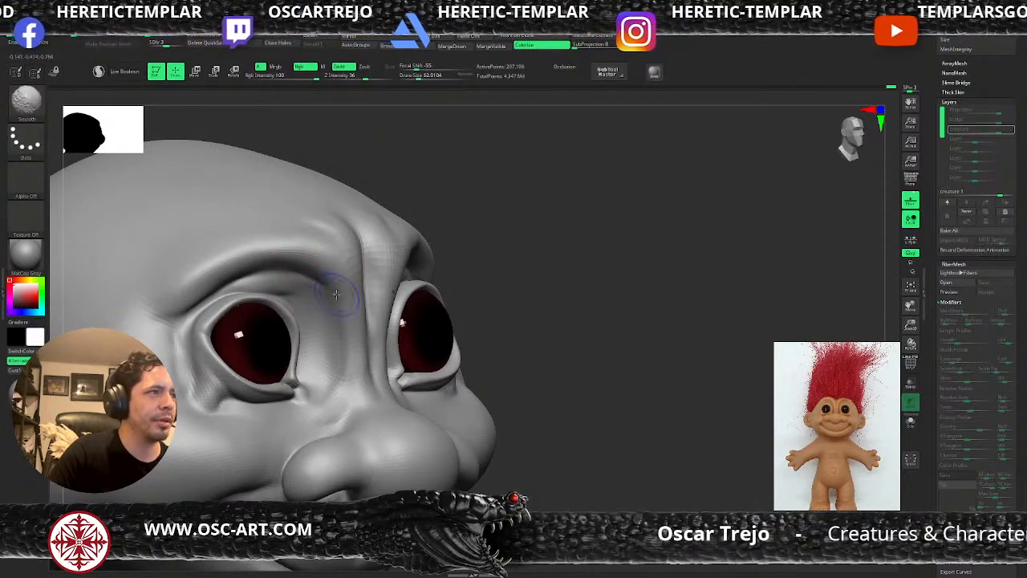
key("shift")
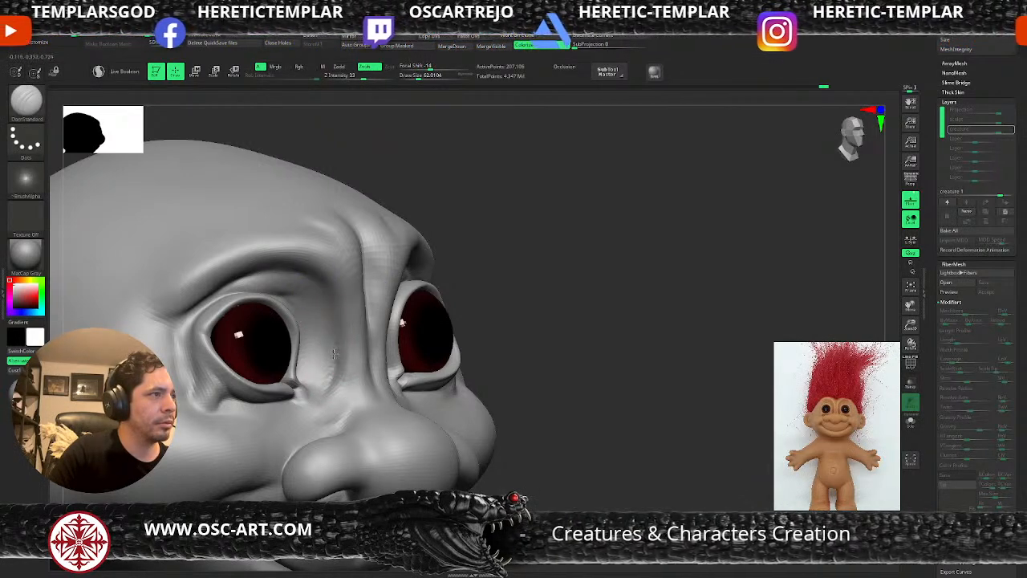
Blend the eye socket surface beside the inner eye corner with the Standard brush and smoothing
key("b")
key("s")
key("t")
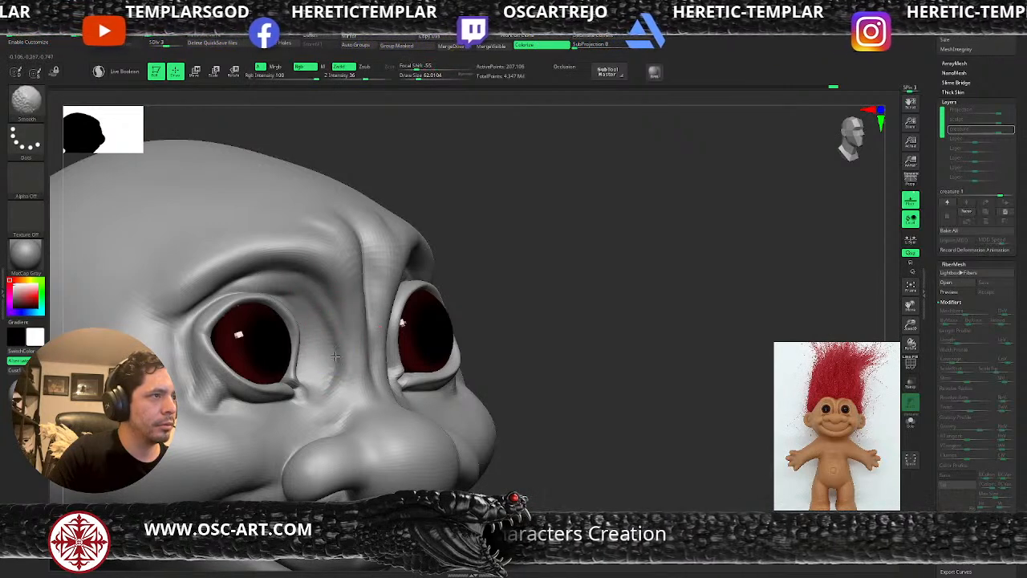
Nudge the inner end of the upper eyelid with the Move Topological brush at draw size about 51
left_click_drag(485, 318, 556, 278, "alt")
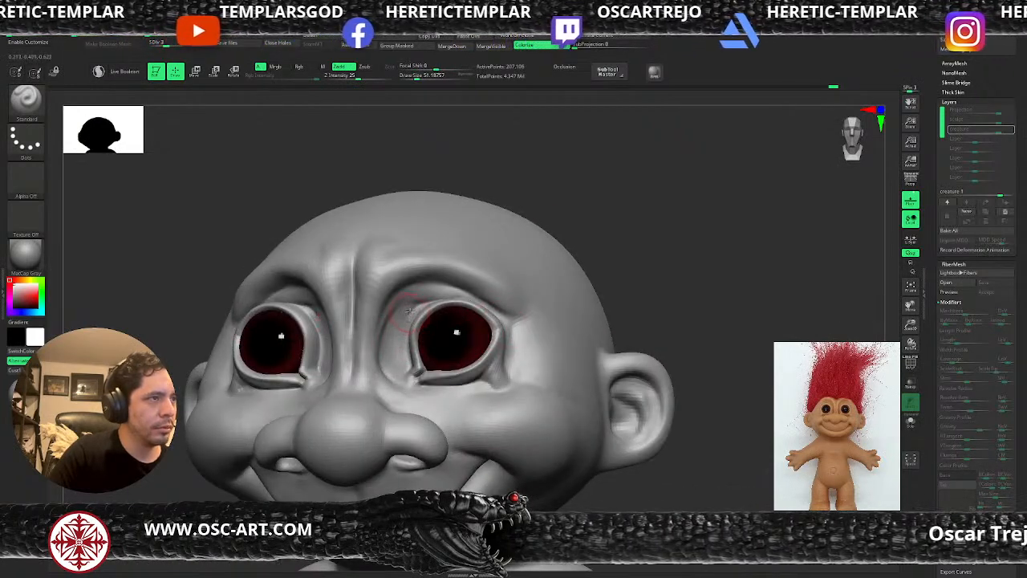
key("b")
key("m")
key("t")
left_click_drag(408, 311, 412, 314)
mouse_move(647, 236)
left_mouse_down("alt")
mouse_move(617, 224)
mouse_move(623, 290)
left_mouse_up("alt")
Add volume to the upper eyelid under the brow with the Standard brush at draw size about 51, and smooth it
key("b")
key("s")
key("t")
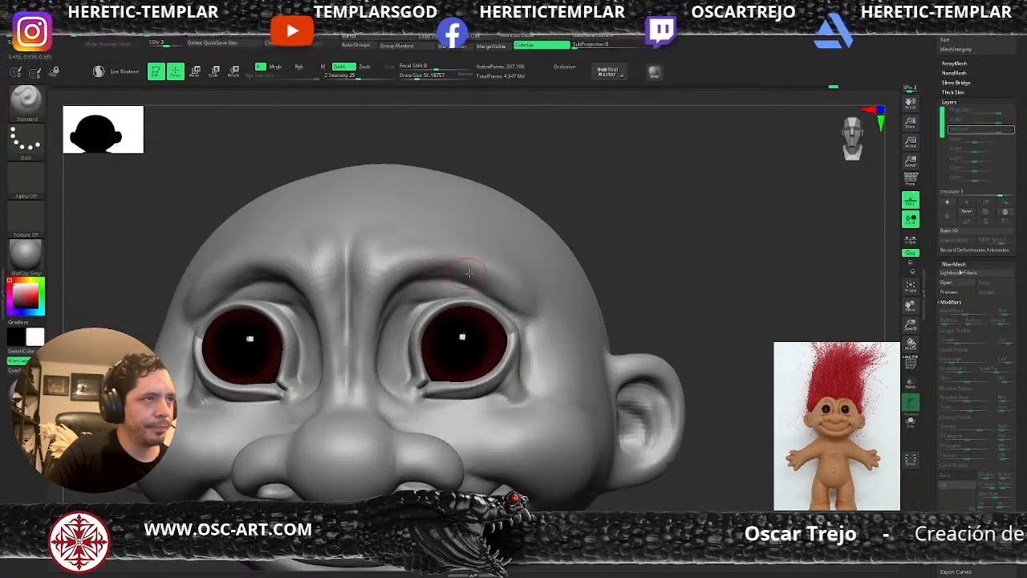
mouse_move(414, 283)
left_mouse_down()
mouse_move(504, 285)
mouse_move(492, 280)
left_mouse_up()
left_click_drag(618, 259, 589, 244, "alt")
left_click_drag(569, 254, 532, 277)
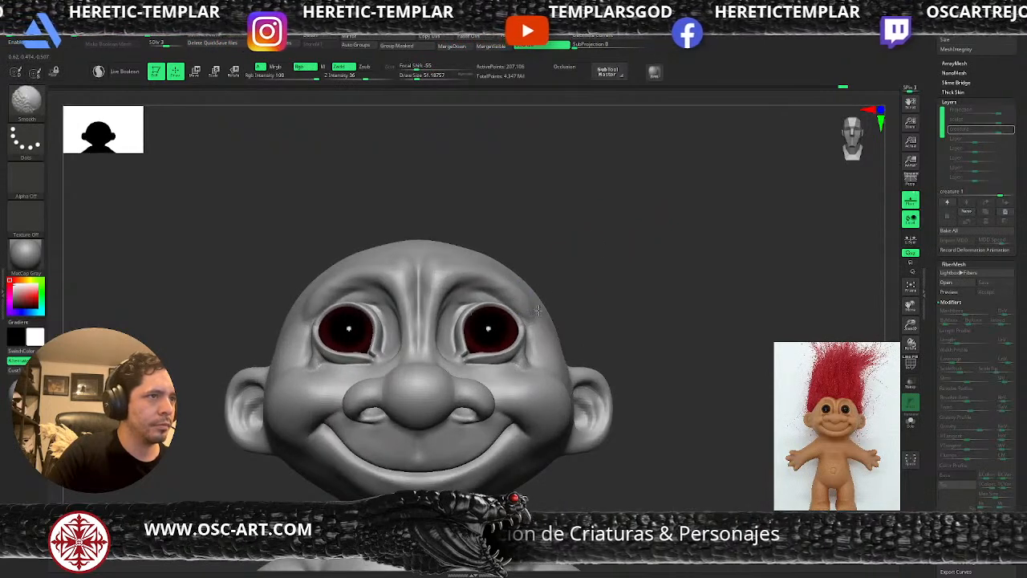
Examine the whole face at subdivision level 5 from the front and at a three-quarter angle
left_click_drag(683, 337, 655, 173)
left_click_drag(637, 233, 635, 242, "alt")
key("shift+d")
key("shift+d")
key("d")
key("d")
key("d")
key("d")
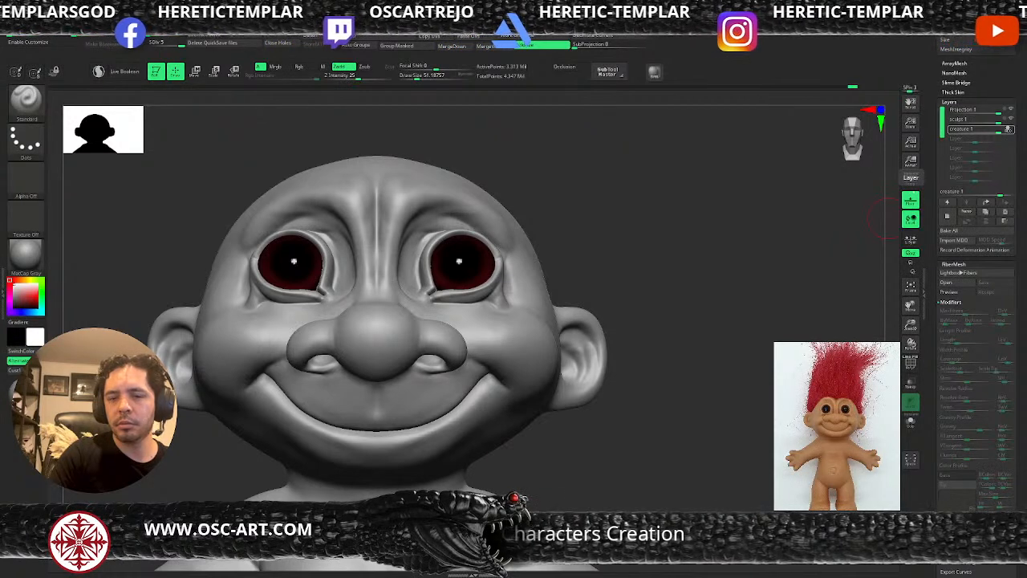
left_click_drag(596, 236, 699, 230)
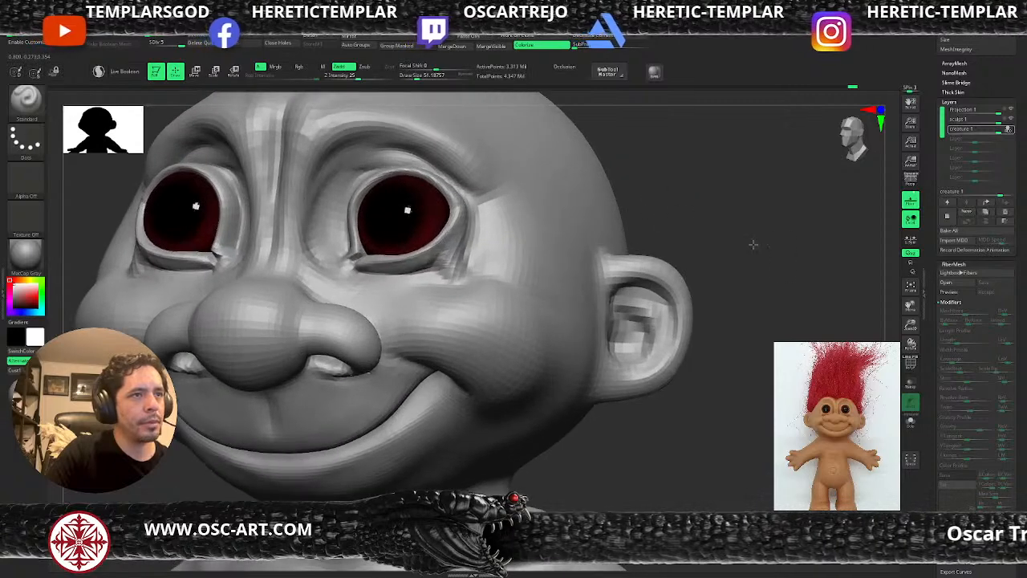
Lower the troll to subdivision level 2 and push the inner upper part of the ear outward with the Move brush
key("shift+d")
key("shift+d")
key("shift+d")
mouse_move(783, 300)
left_mouse_down()
mouse_move(668, 291)
mouse_move(692, 305)
left_mouse_up()
key("b")
key("d")
key("s")
key("b")
key("m")
key("v")
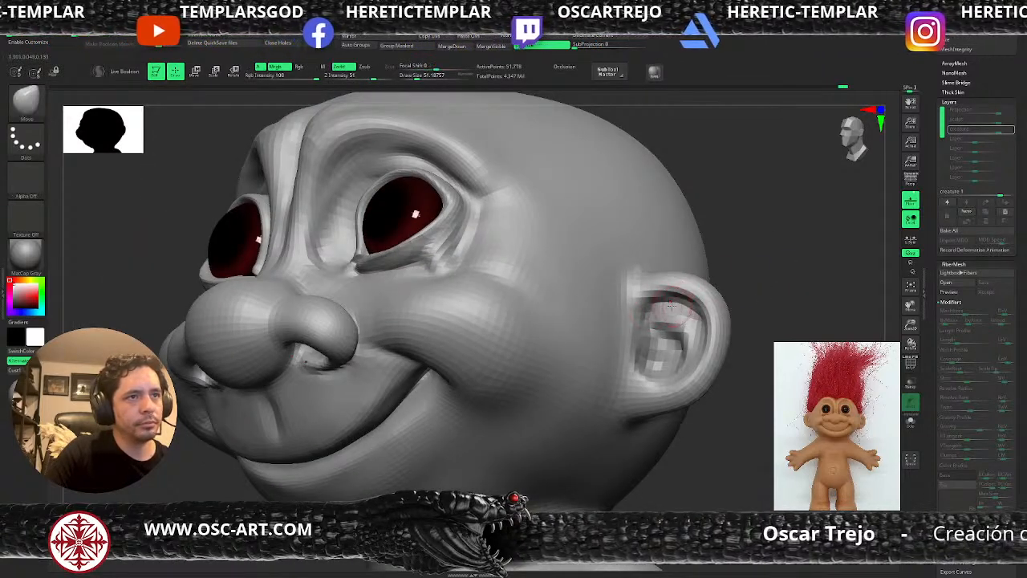
left_click_drag(773, 268, 791, 275)
mouse_move(674, 300)
left_mouse_down()
mouse_move(675, 291)
mouse_move(705, 295)
mouse_move(720, 323)
left_mouse_up()
left_click_drag(783, 327, 767, 329)
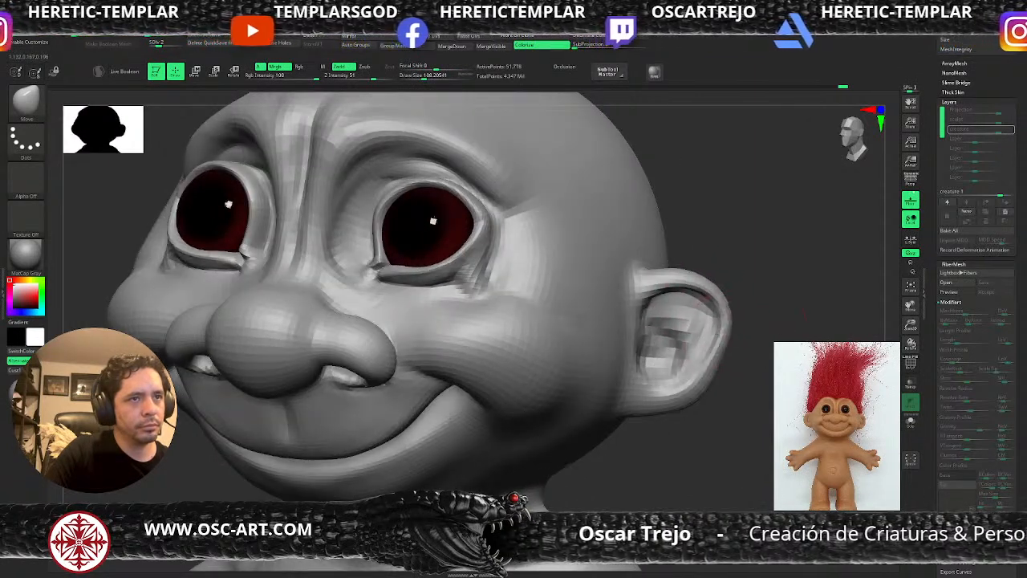
Pull the upper ear rim outward and the earlobe downward with the Move brush at draw size about 108
mouse_move(703, 301)
left_mouse_down()
mouse_move(711, 295)
mouse_move(673, 288)
mouse_move(694, 273)
mouse_move(755, 284)
left_mouse_up()
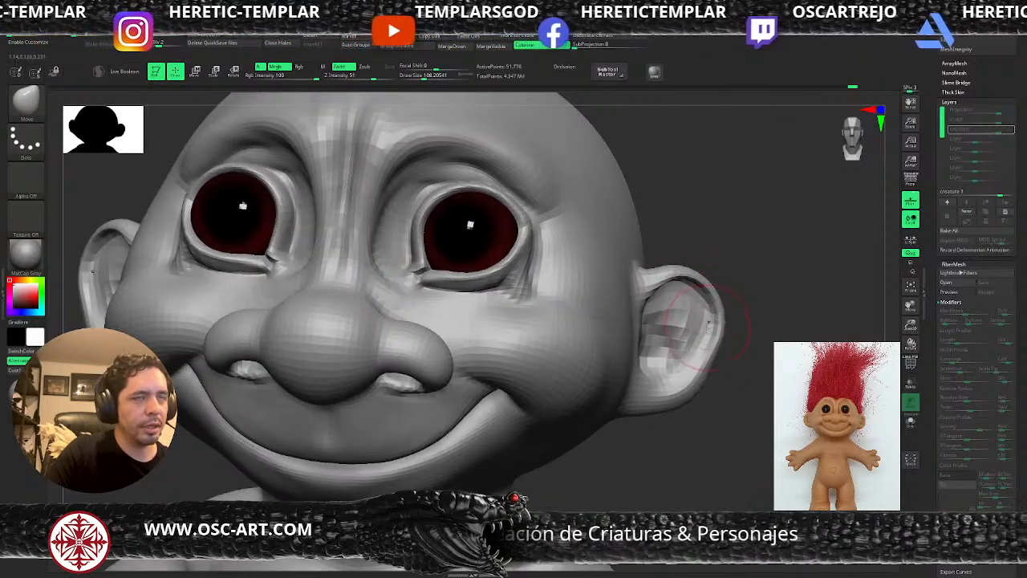
mouse_move(743, 358)
left_mouse_down()
mouse_move(698, 344)
mouse_move(703, 353)
left_mouse_up()
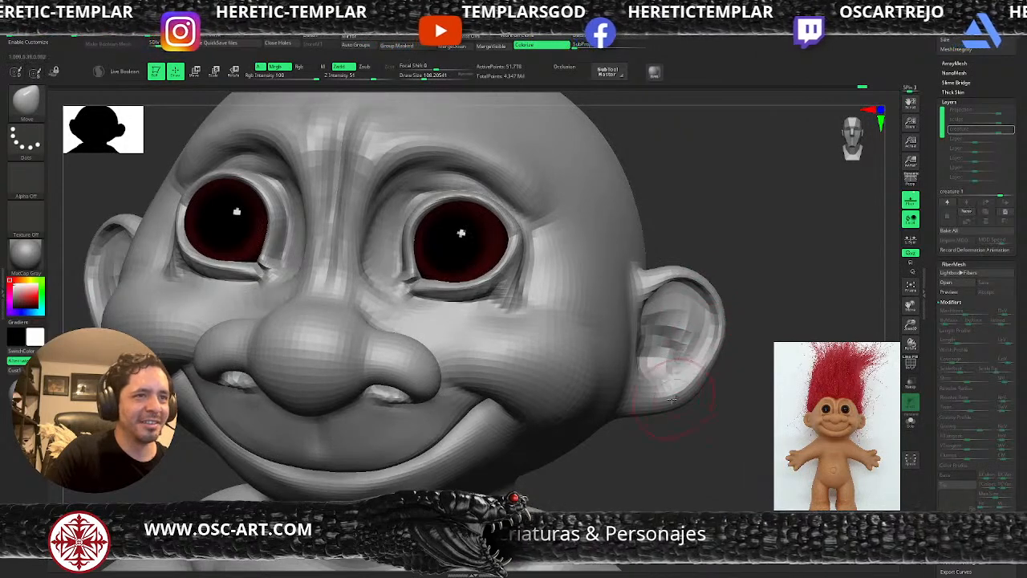
mouse_move(666, 411)
left_mouse_down()
mouse_move(676, 421)
mouse_move(643, 421)
left_mouse_up()
left_click_drag(706, 401, 672, 399)
Build up the ear interior with the ClayBuildup brush at draw size about 56, then refine it with Standard and smoothing at subdivision level 3
key("b")
key("c")
key("b")
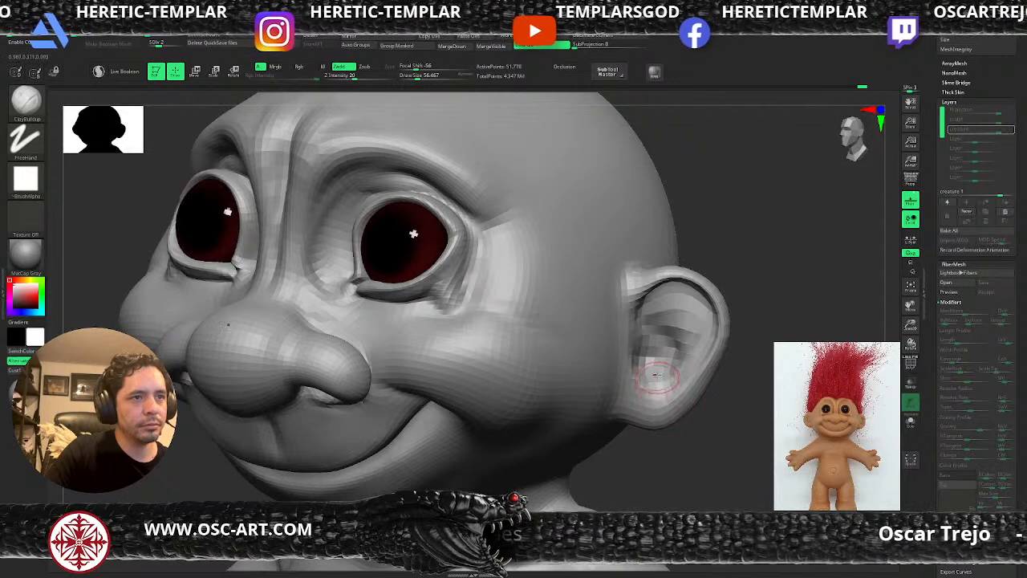
key("b")
key("s")
key("t")
key("ctrl+d")
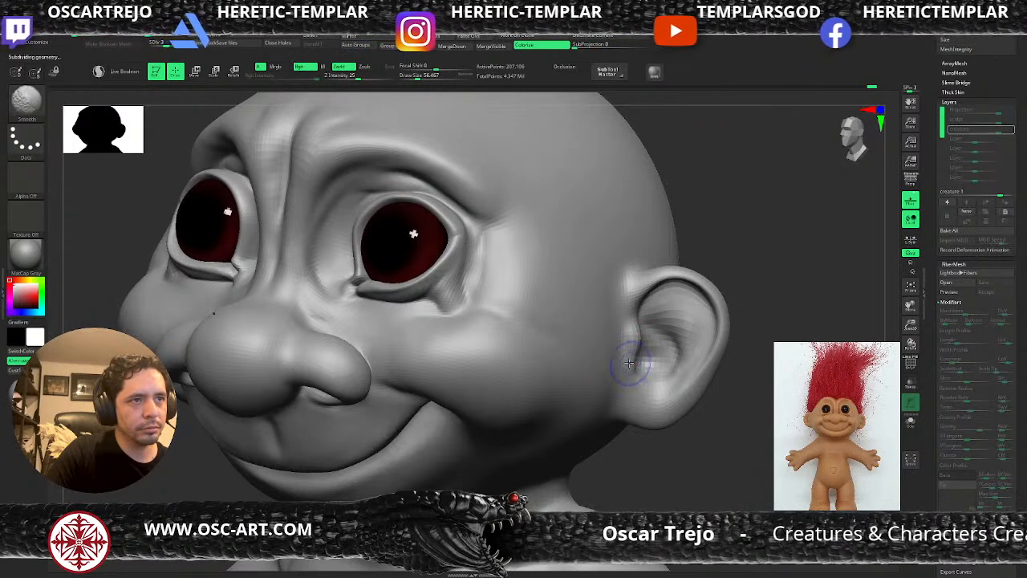
Shape the front fold where the ear meets the head with the ClayBuildup and DamStandard brushes at draw size about 56
right_click_drag(736, 330, 667, 326)
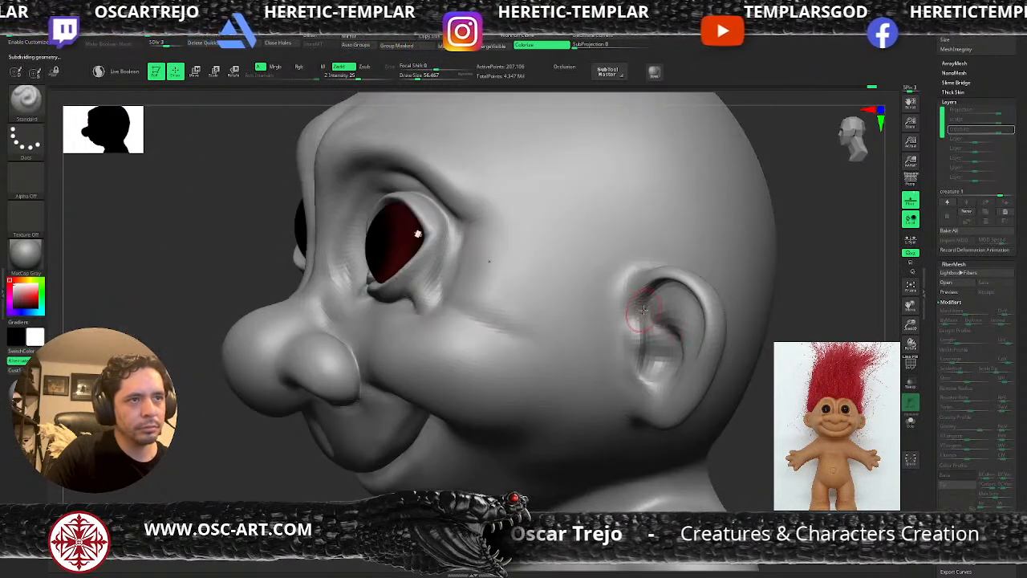
key("b")
key("c")
key("b")
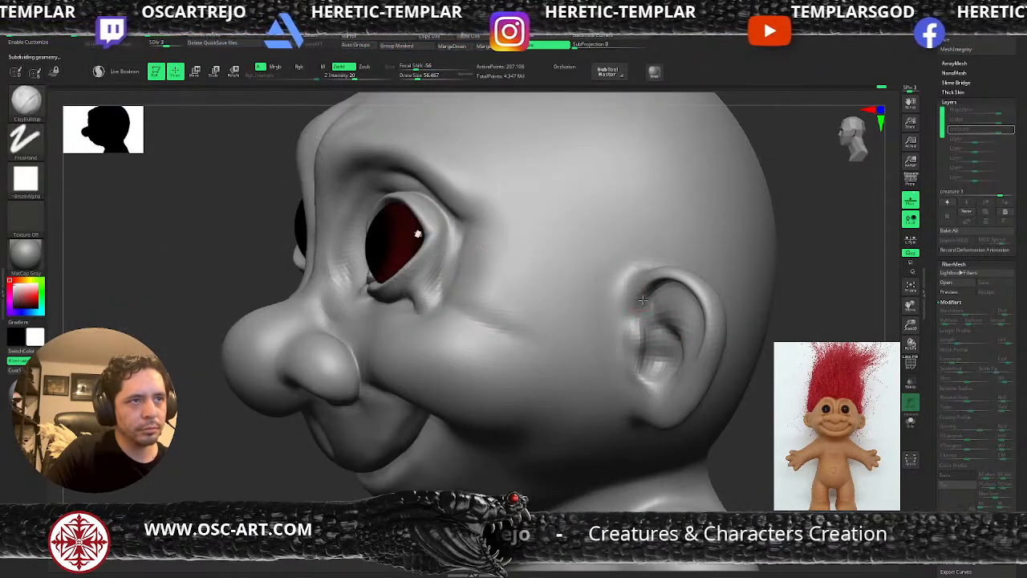
key("b")
key("d")
key("s")
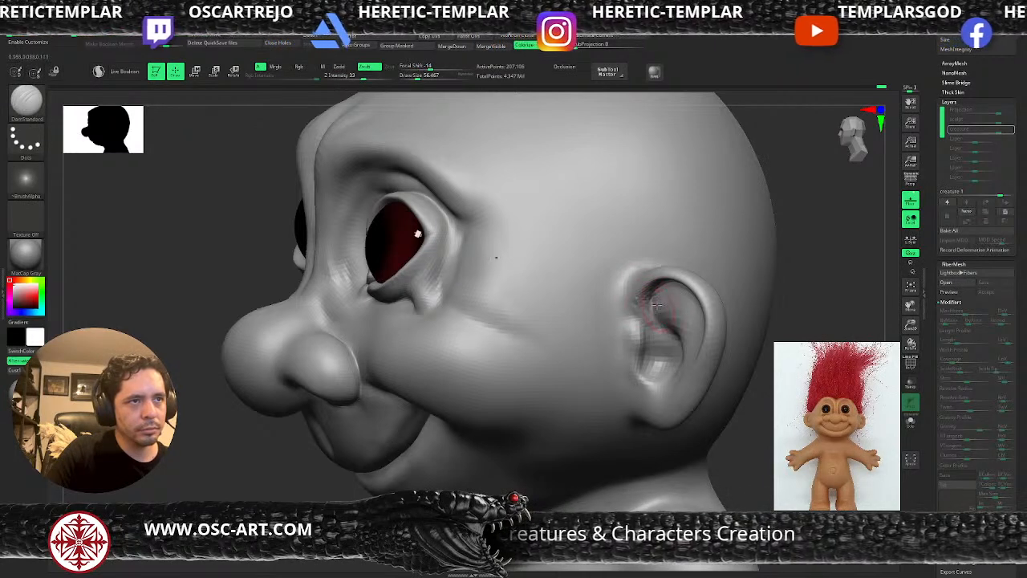
Rough in the lower hollow of the ear with the ClayBuildup brush at draw size about 56, and smooth it
key("b")
key("c")
key("l")
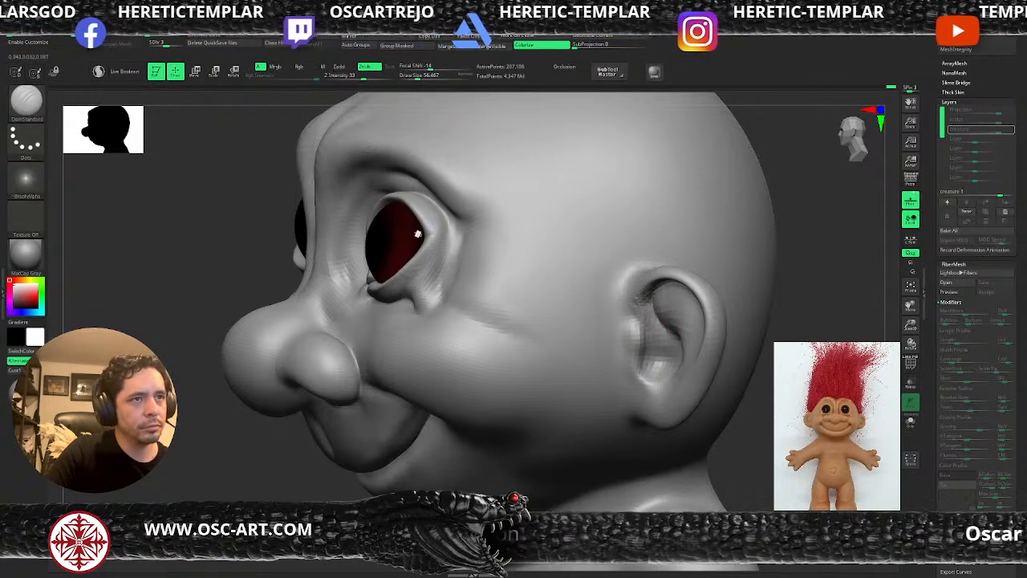
key("b")
key("c")
key("b")
mouse_move(656, 339)
left_mouse_down("shift")
mouse_move(657, 357)
mouse_move(657, 344)
left_mouse_up("shift")
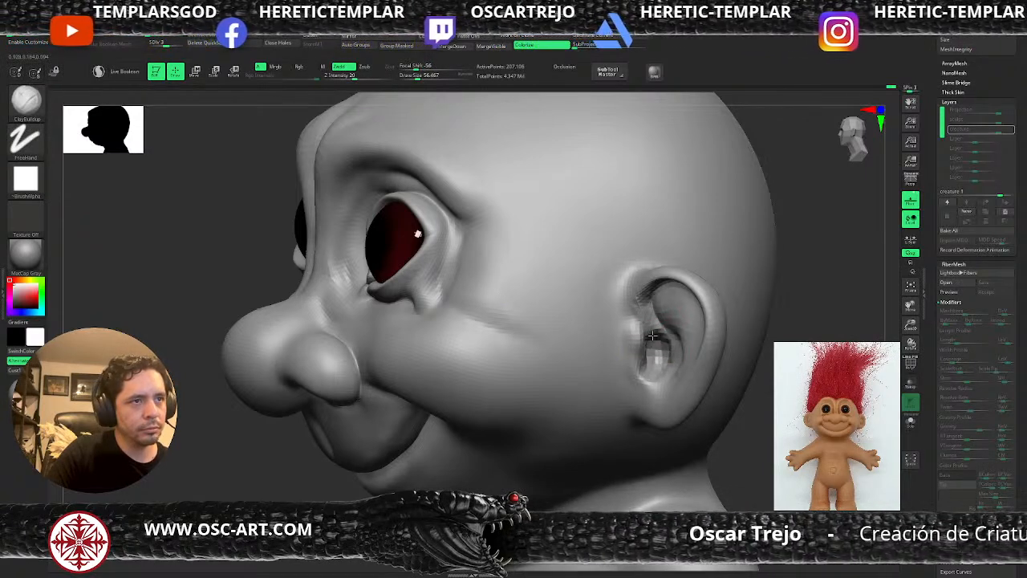
mouse_move(660, 346)
right_mouse_down()
mouse_move(754, 345)
mouse_move(678, 349)
right_mouse_up()
mouse_move(668, 350)
left_mouse_down("shift")
mouse_move(658, 347)
mouse_move(671, 327)
mouse_move(687, 360)
mouse_move(660, 379)
mouse_move(649, 366)
mouse_move(686, 362)
mouse_move(658, 321)
mouse_move(689, 353)
mouse_move(675, 319)
left_mouse_up("shift")
Refine the ear's inner fold and outer rim with the DamStandard and Standard brushes at draw size about 56
key("b")
key("d")
key("s")
key("b")
key("s")
key("t")
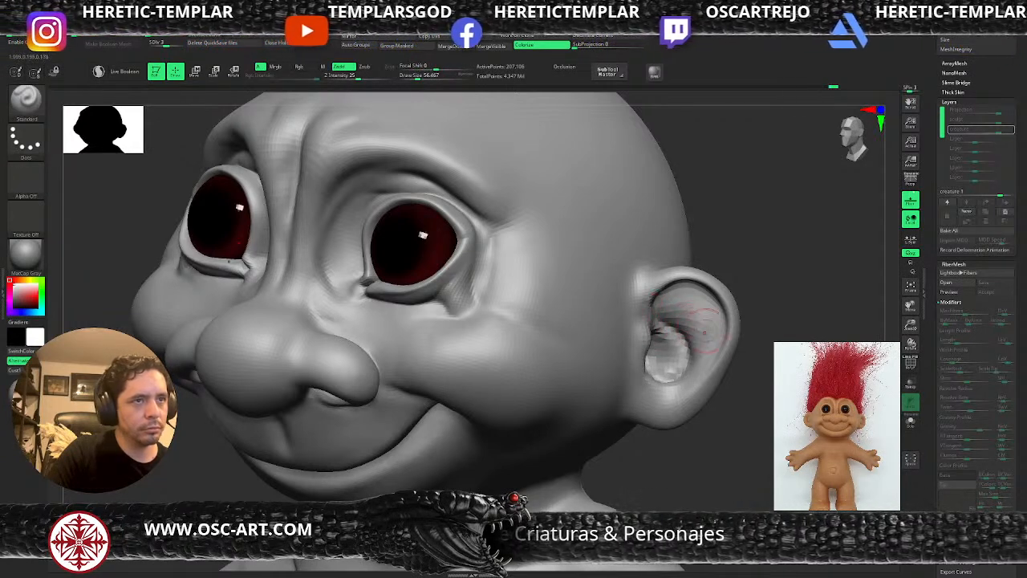
left_click_drag(751, 358, 762, 360)
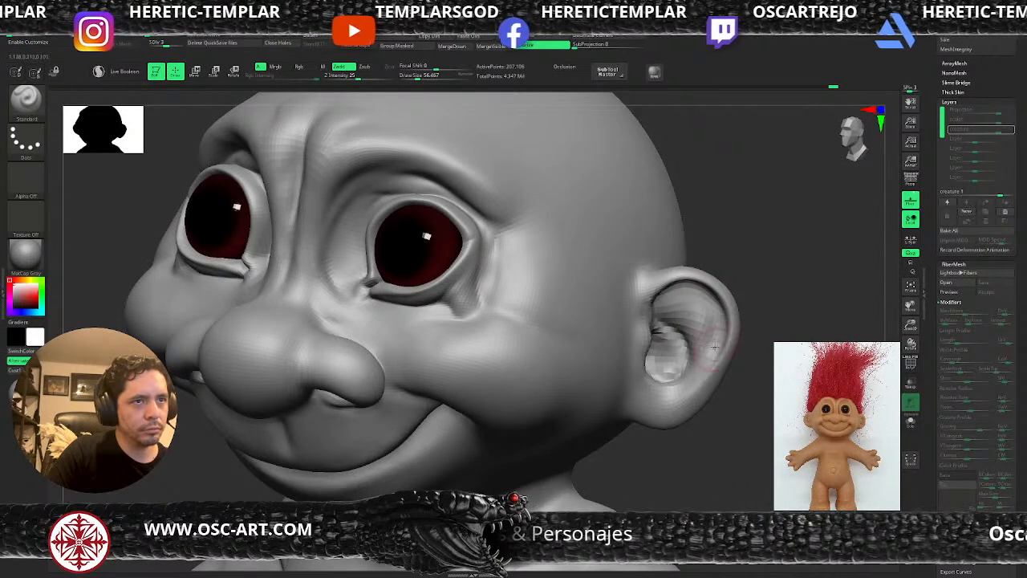
mouse_move(718, 351)
left_mouse_down()
mouse_move(702, 385)
mouse_move(662, 399)
mouse_move(697, 370)
mouse_move(675, 385)
mouse_move(674, 406)
mouse_move(720, 412)
left_mouse_up()
Reshape the earlobe and outer ear rim with the Move brush, and raise the troll to subdivision level 4
key("b")
key("m")
key("v")
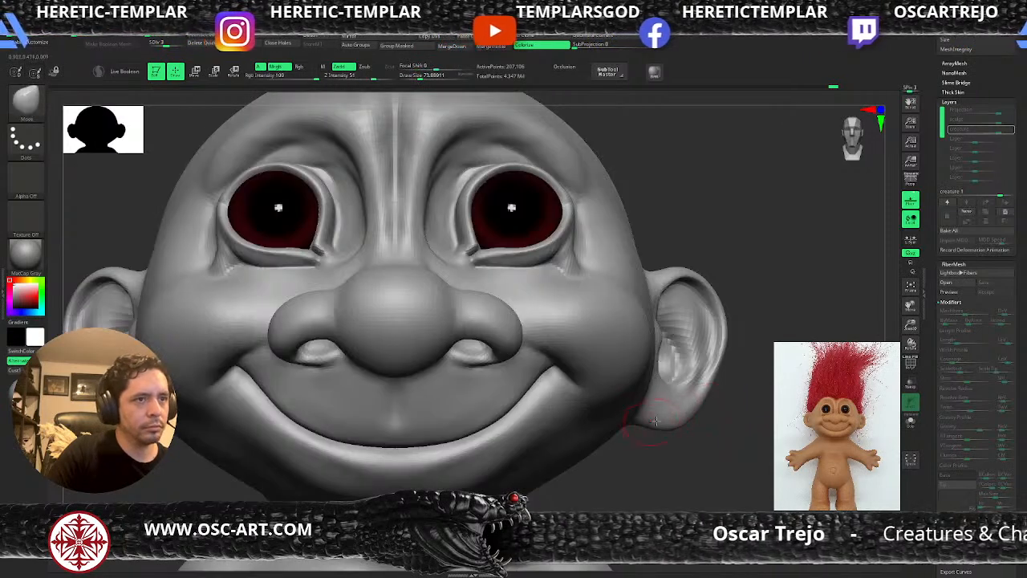
key("s")
left_click_drag(688, 412, 705, 411)
mouse_move(717, 355)
left_mouse_down()
mouse_move(712, 366)
mouse_move(724, 335)
left_mouse_up()
key("s")
left_click(720, 365)
mouse_move(910, 326)
left_mouse_down()
mouse_move(749, 305)
mouse_move(695, 257)
left_mouse_up()
left_click_drag(760, 323, 734, 348, "alt")
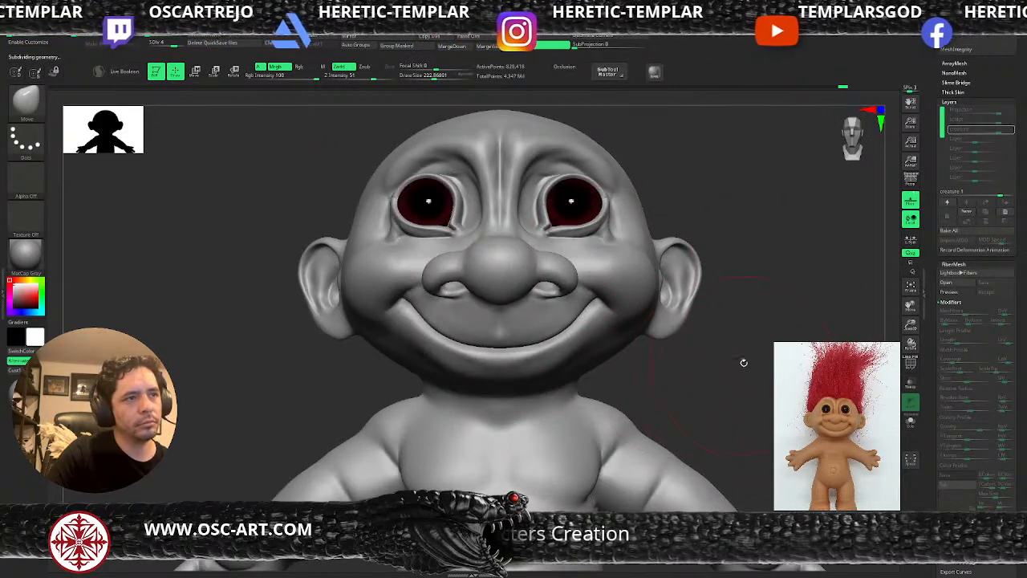
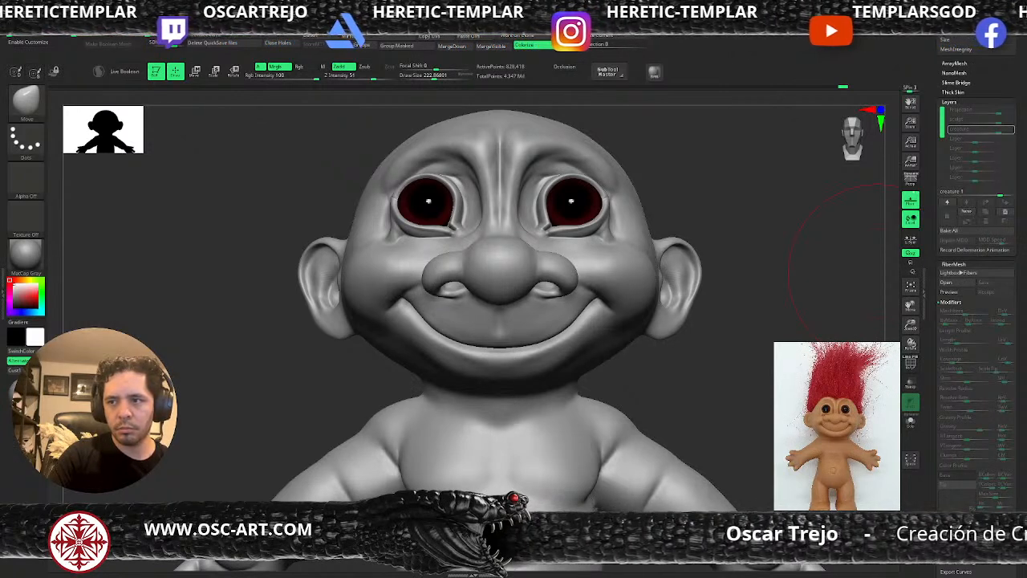
At subdivision level 3, refine the nostrils and upper-lip edge with the Move brush at draw size about 116 and DamStandard at about 56
mouse_move(769, 281)
left_mouse_down("alt")
mouse_move(744, 292)
mouse_move(751, 314)
left_mouse_up("alt")
key("shift+d")
key("s")
left_click_drag(541, 330, 511, 310)
key("s")
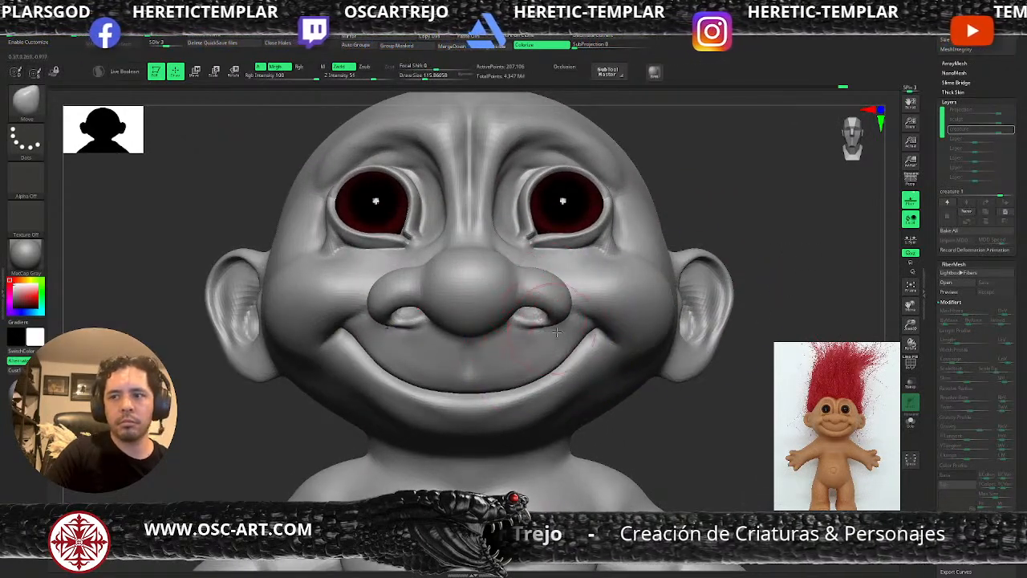
key("b")
key("d")
key("s")
key("s")
left_click_drag(565, 339, 529, 339)
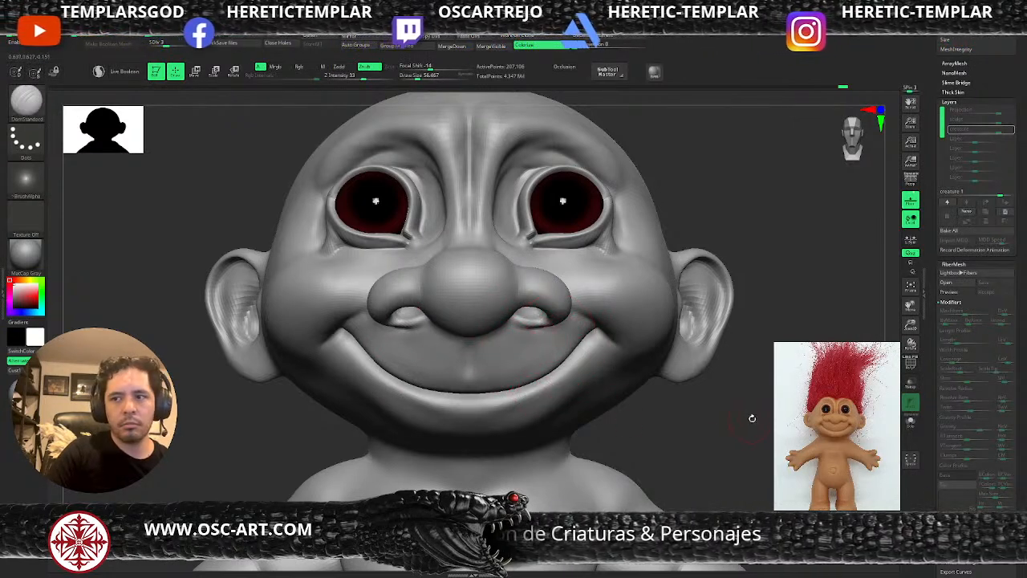
Define the crease beneath the lower eyelids with the DamStandard brush at draw size about 26
left_click_drag(709, 251, 693, 305)
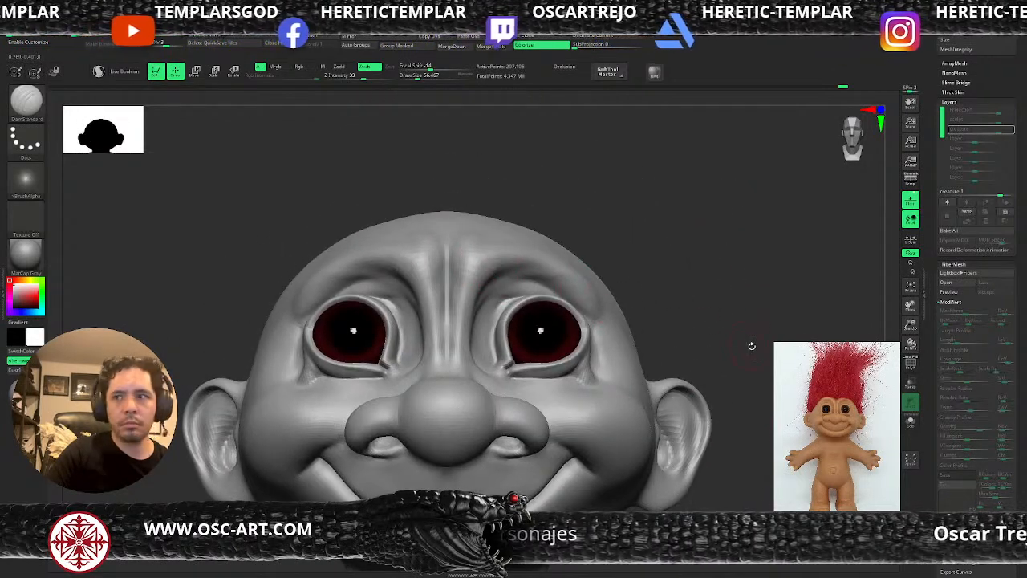
key("s")
left_click_drag(569, 381, 563, 380)
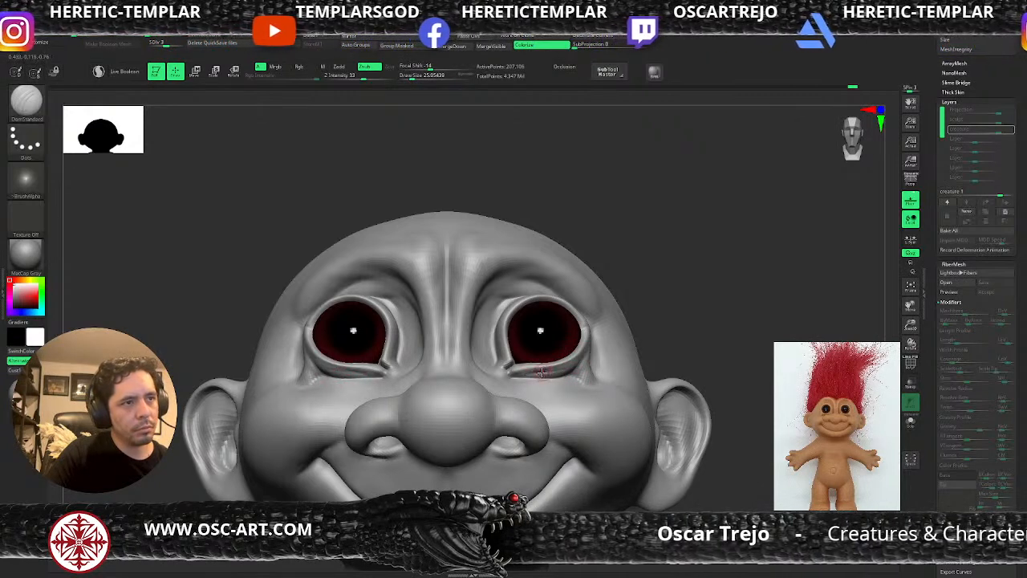
left_click_drag(698, 320, 623, 335)
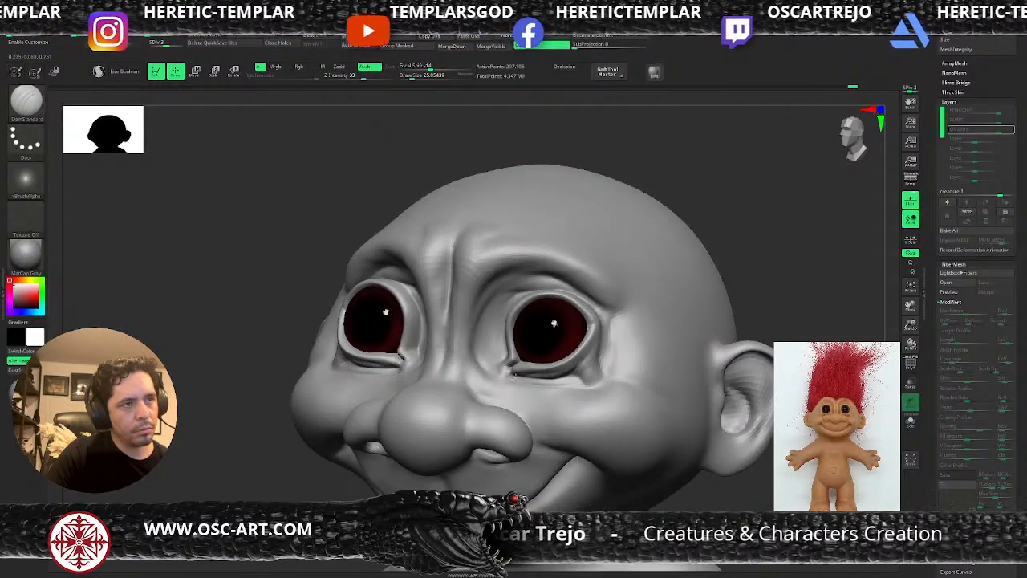
Shape the folds around the outer eye corners with the Standard brush at subdivision levels 2 and 3, and raise the troll to level 5
key("shift+d")
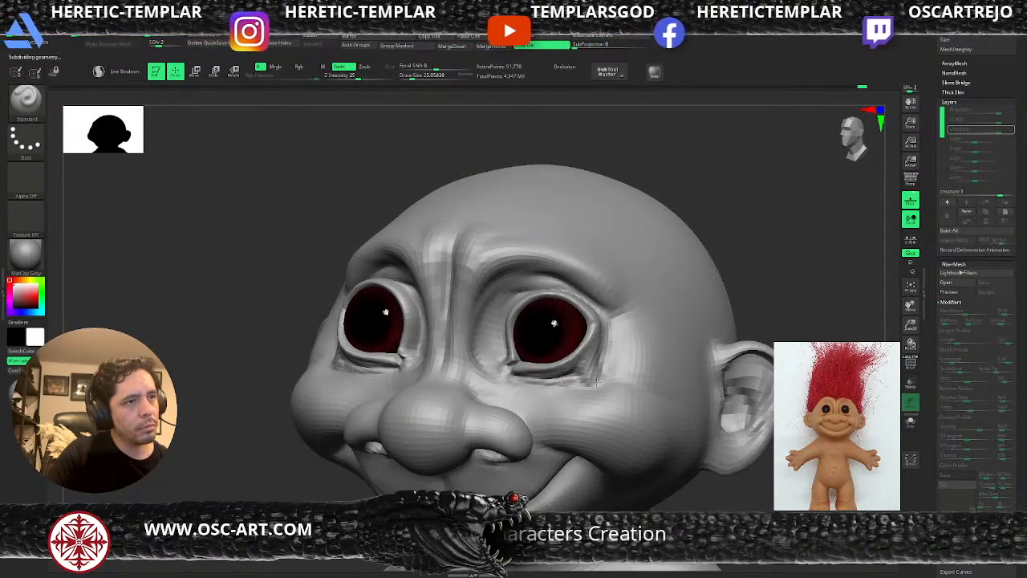
key("d")
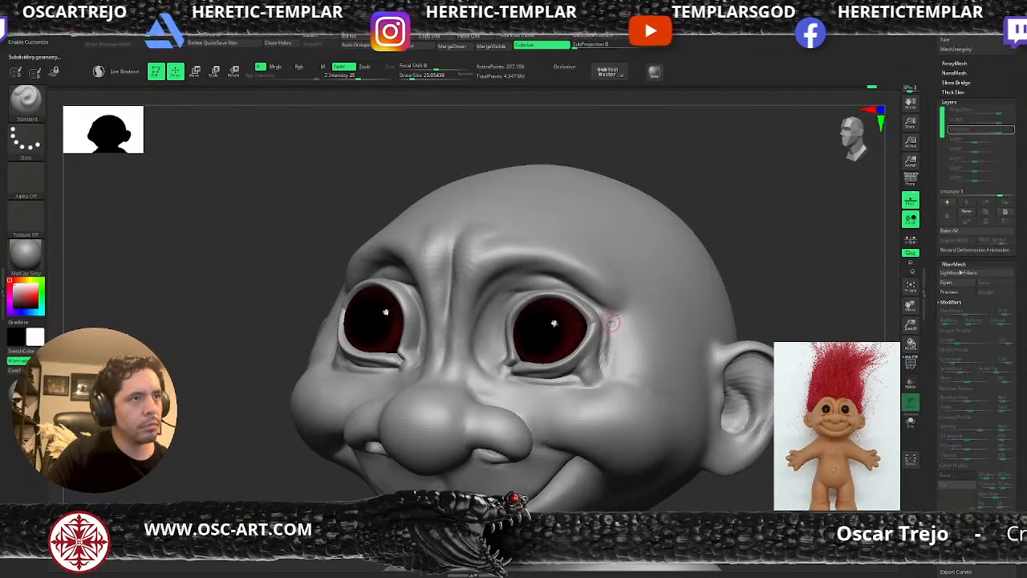
left_click_drag(787, 278, 769, 268)
mouse_move(728, 303)
left_mouse_down()
mouse_move(723, 321)
mouse_move(725, 291)
mouse_move(697, 349)
mouse_move(700, 383)
left_mouse_up()
key("d")
key("d")
Try to build up the skin under the outer lower eyelid with the ClayBuildup brush at draw size about 26
key("b")
key("c")
key("b")
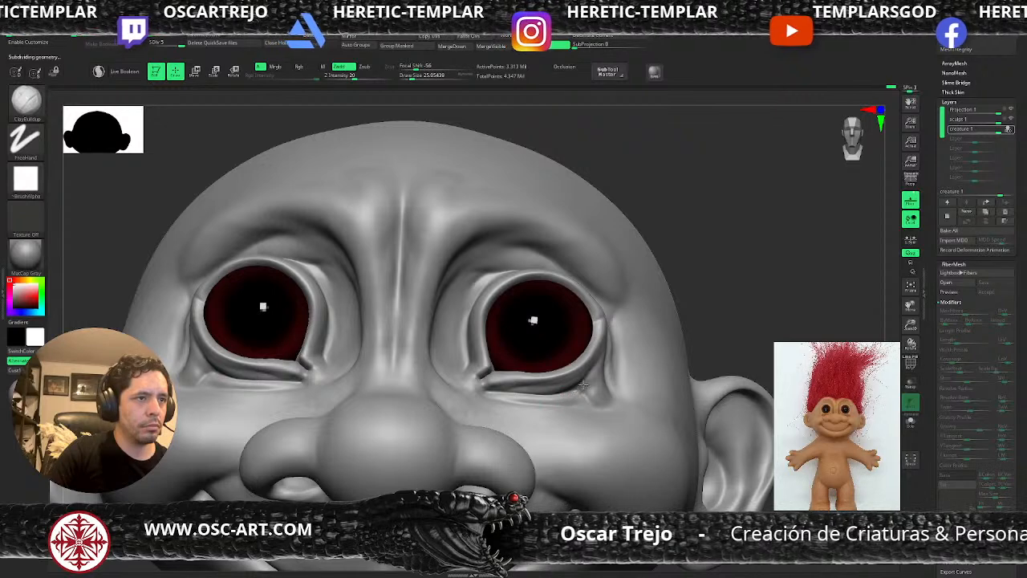
key("ctrl+z")
At subdivision level 4, refine the outer lower eyelid crease with DamStandard and the inner eye socket with the Standard brush at draw size about 26
key("shift+d")
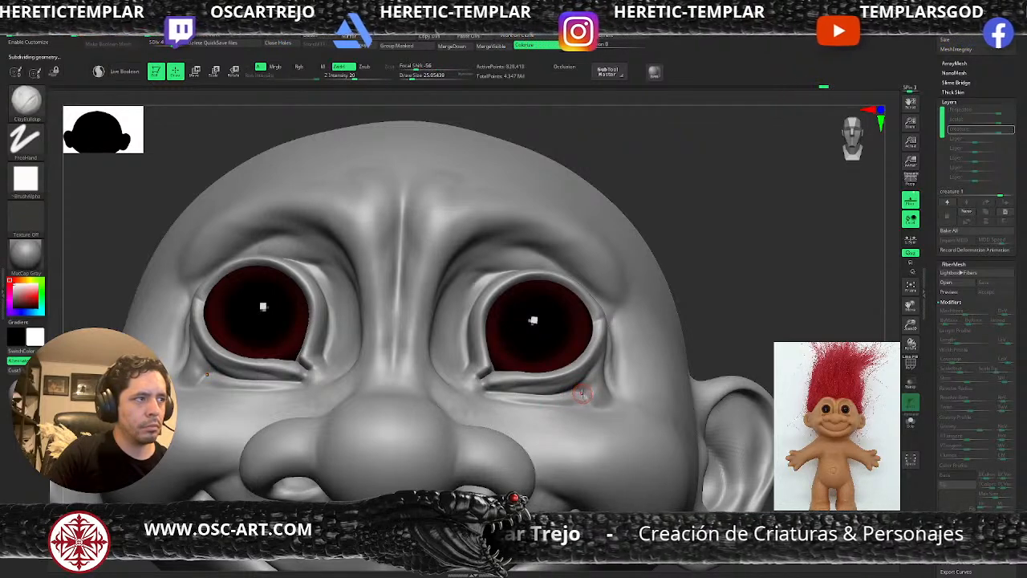
key("b")
key("d")
key("s")
mouse_move(583, 391)
left_mouse_down()
mouse_move(593, 385)
mouse_move(570, 392)
left_mouse_up()
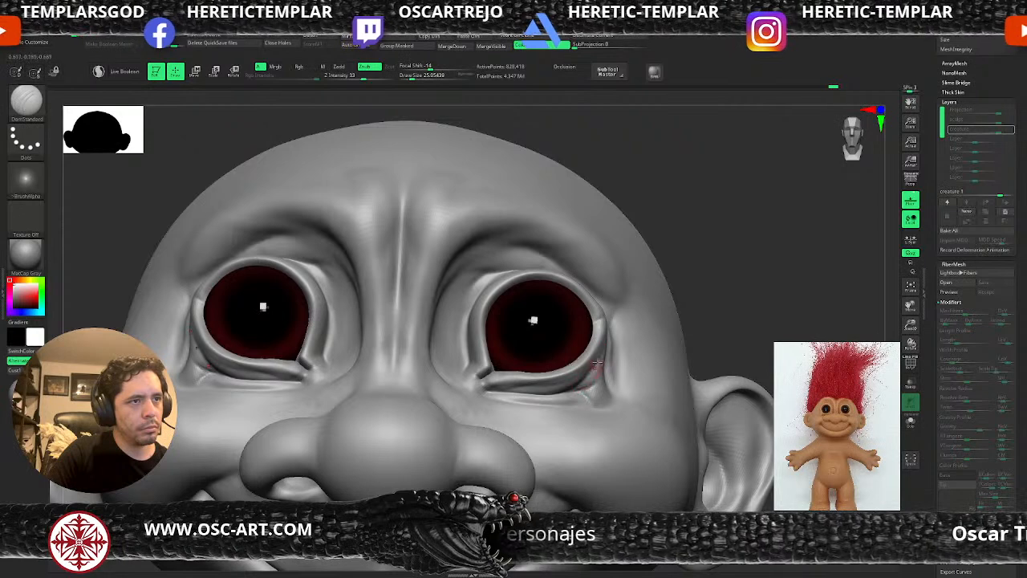
key("b")
key("s")
key("t")
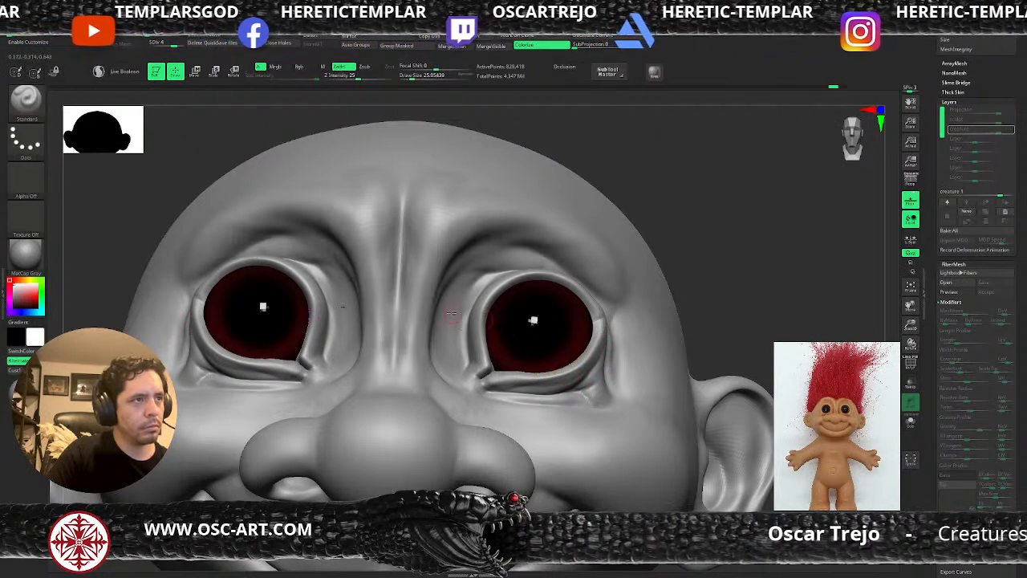
At subdivision level 3, refine the hollows beneath the inner brows with the DamStandard brush at draw size 112
key("b")
key("d")
key("s")
key("shift+d")
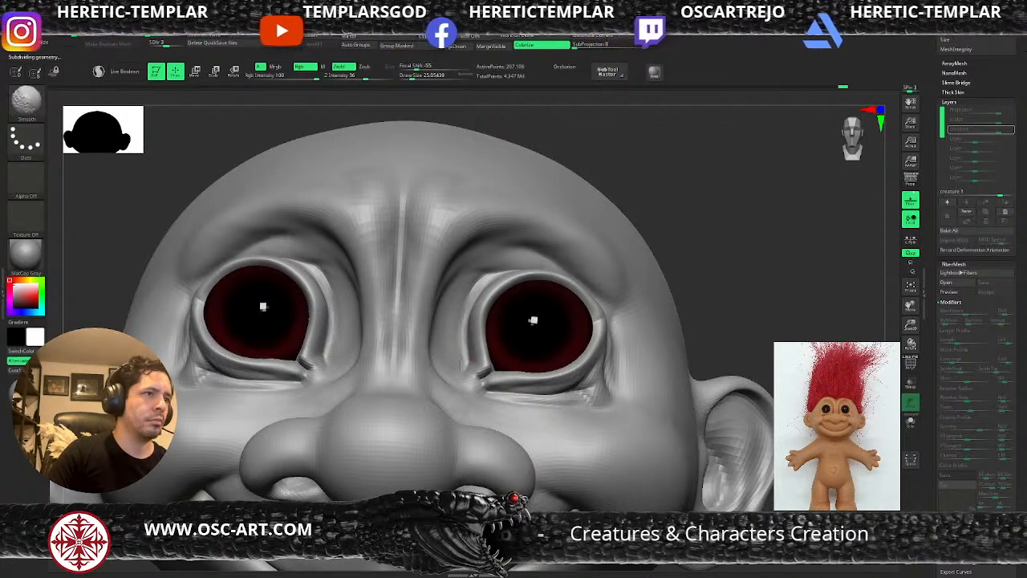
left_click_drag(690, 231, 653, 195)
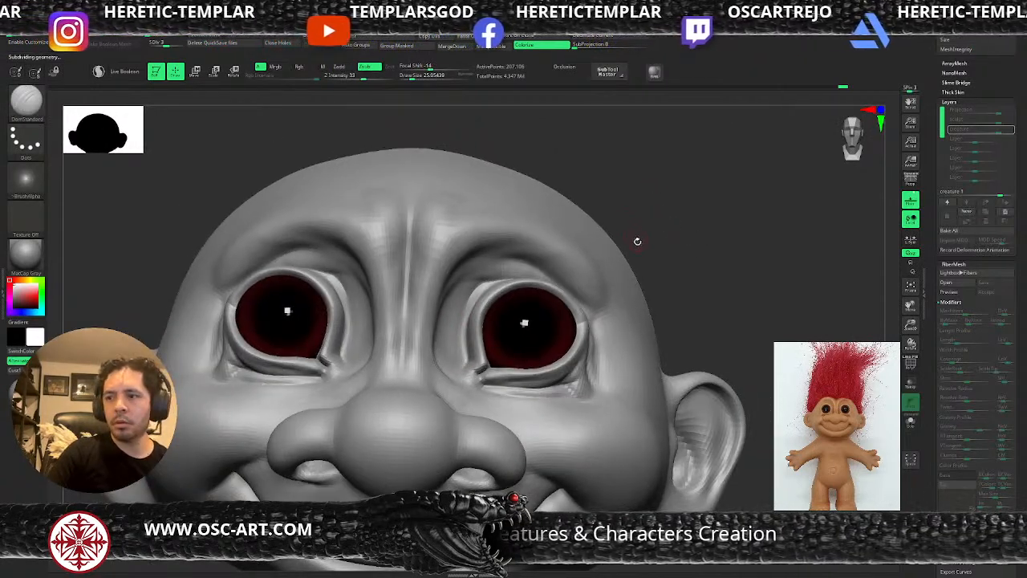
key("s")
left_click_drag(467, 261, 480, 259)
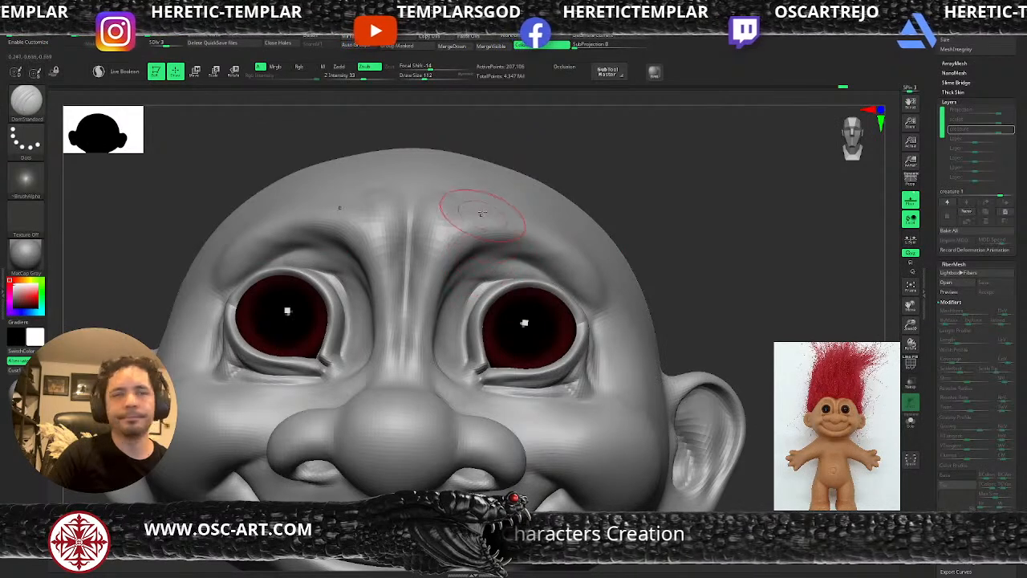
Build up the inner brows and lower forehead with the Clay brush at draw size about 78, and smooth them
key("b")
key("c")
key("l")
key("s")
mouse_move(422, 212)
left_mouse_down()
mouse_move(422, 226)
mouse_move(426, 218)
left_mouse_up()
left_click_drag(653, 185, 579, 188, "alt")
left_click_drag(451, 200, 441, 205, "shift")
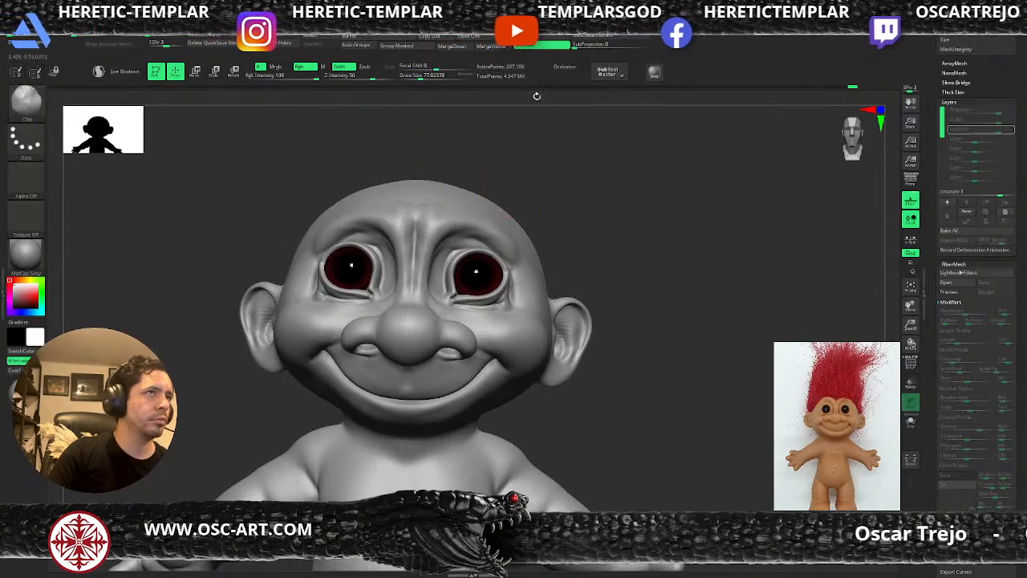
Deepen the creases at the mouth corners with the DamStandard brush at draw size about 78
left_click_drag(610, 199, 626, 225, "shift")
left_click_drag(652, 277, 616, 193, "alt")
mouse_move(642, 288)
left_mouse_down("alt")
mouse_move(642, 239)
mouse_move(638, 292)
left_mouse_up("alt")
left_click_drag(578, 313, 545, 300)
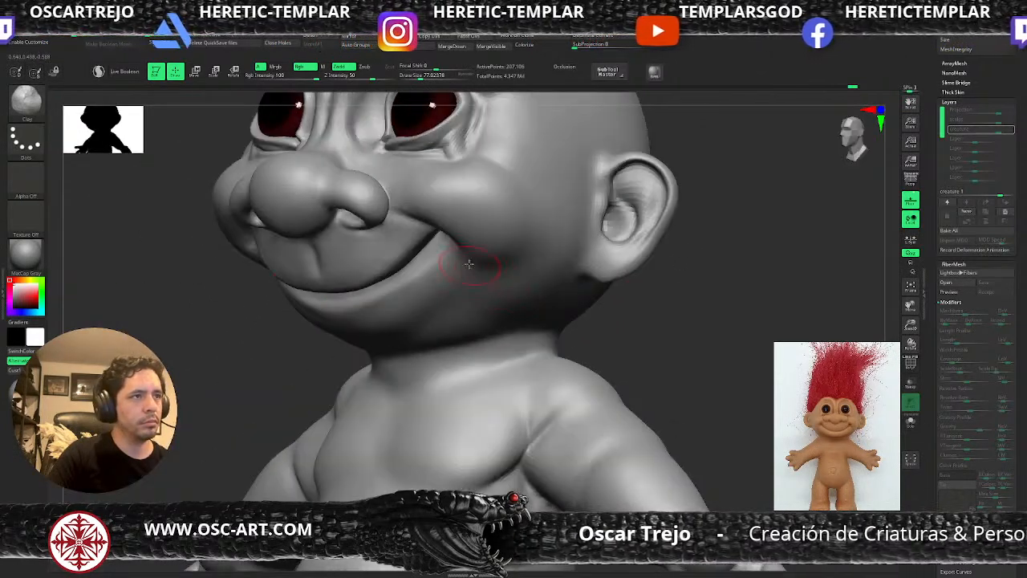
key("b")
key("d")
key("s")
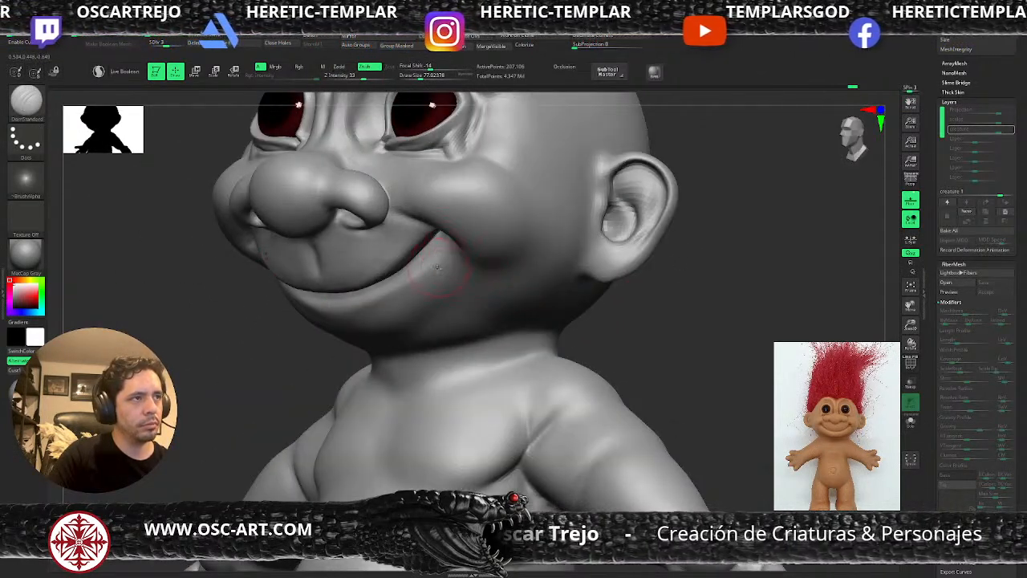
Shape the skin around the mouth corners with the Standard brush at draw size about 51, and smooth it
key("b")
key("s")
key("t")
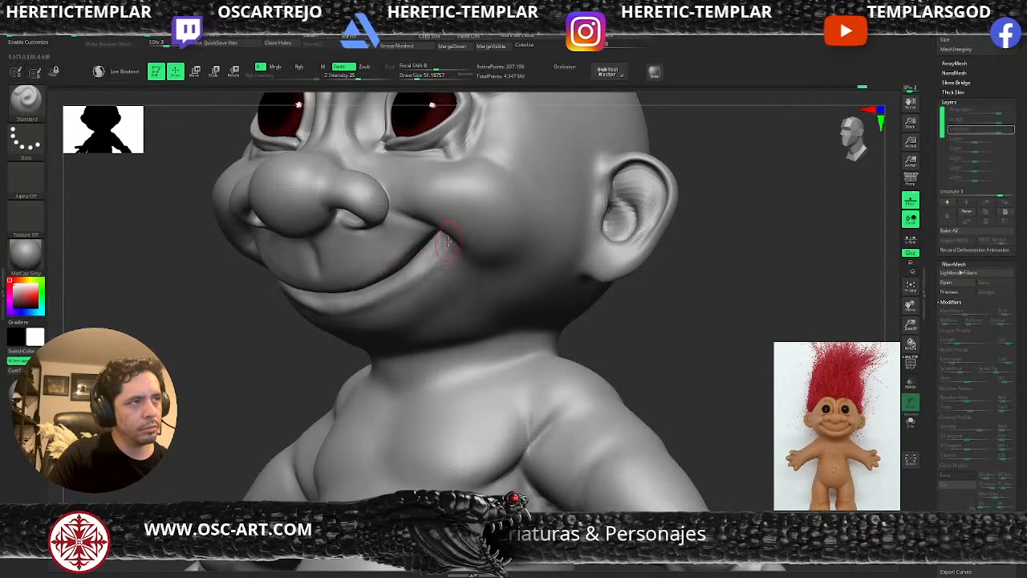
key("shift")
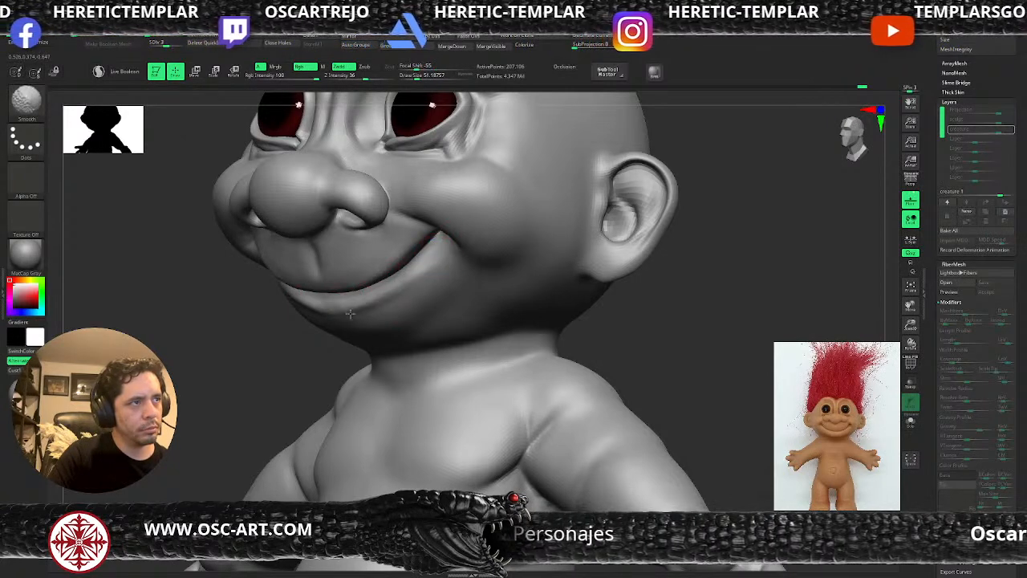
Define the crease between the nose bulb and the nostril wings with the DamStandard brush at draw size about 51, and smooth it
mouse_move(297, 314)
left_mouse_down("alt")
mouse_move(260, 324)
mouse_move(201, 265)
left_mouse_up("alt")
mouse_move(249, 302)
left_mouse_down()
mouse_move(568, 223)
mouse_move(569, 210)
mouse_move(596, 271)
mouse_move(576, 269)
mouse_move(569, 239)
mouse_move(597, 310)
mouse_move(631, 294)
mouse_move(665, 323)
left_mouse_up()
key("b")
key("d")
key("s")
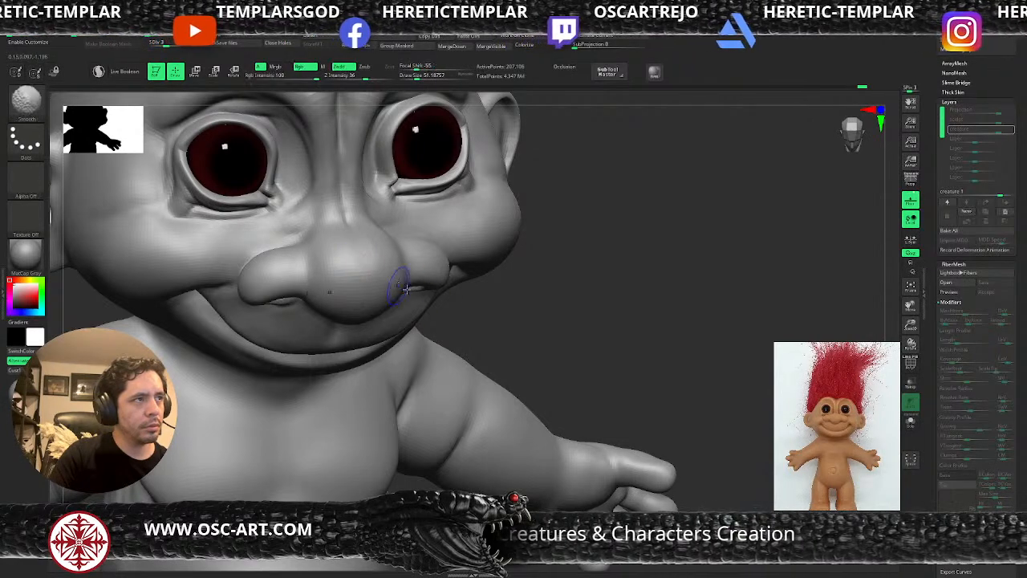
left_click_drag(518, 311, 450, 279)
right_click_drag(449, 280, 372, 254, "shift")
At subdivision level 4, sculpt the folds from the inner eye corners onto the cheeks with DamStandard and ClayBuildup at draw size about 62, and smooth them
key("d")
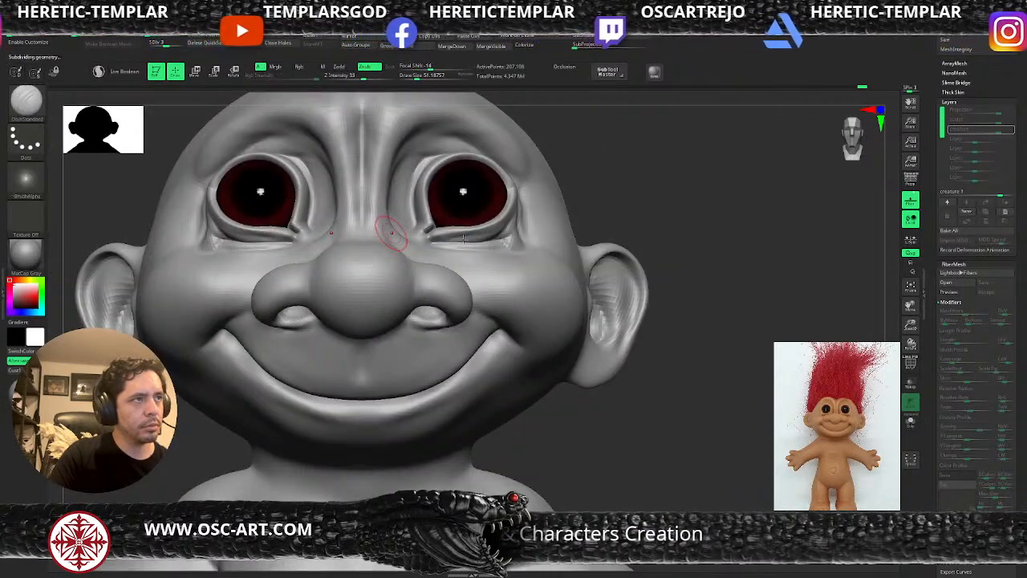
left_click_drag(589, 228, 425, 233)
key("shift")
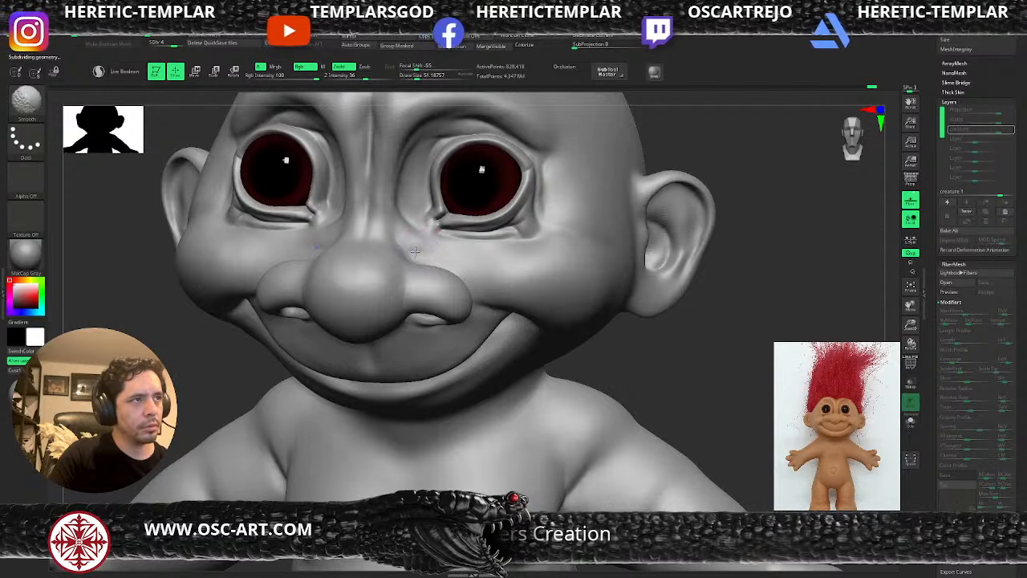
key("shift+d")
mouse_move(776, 303)
left_mouse_down()
mouse_move(430, 262)
mouse_move(480, 255)
mouse_move(458, 275)
mouse_move(480, 290)
mouse_move(499, 264)
mouse_move(425, 269)
mouse_move(419, 239)
left_mouse_up()
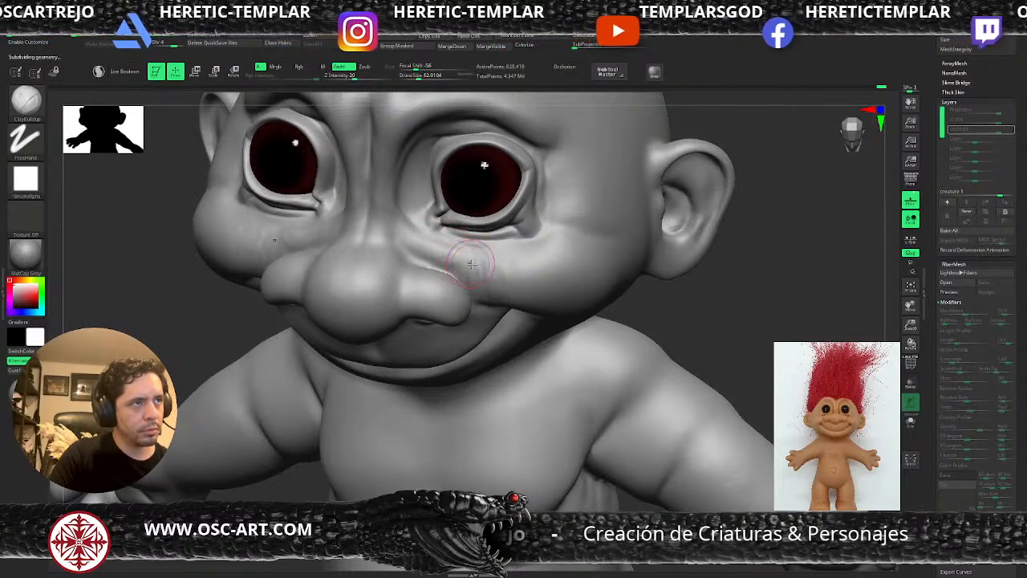
key("d")
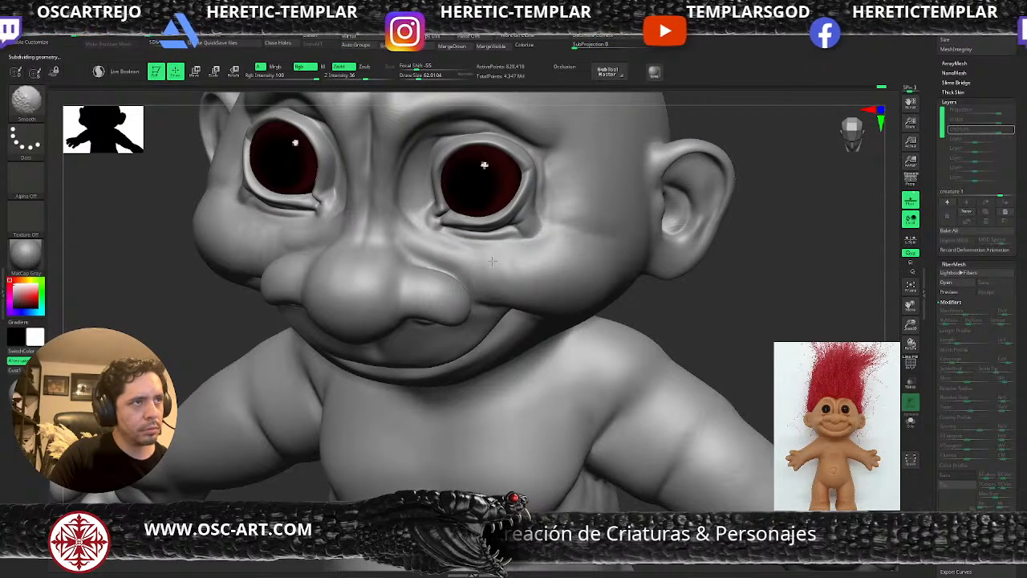
mouse_move(704, 298)
left_mouse_down("alt")
mouse_move(704, 245)
mouse_move(649, 275)
mouse_move(660, 278)
mouse_move(658, 268)
left_mouse_up("alt")
mouse_move(632, 235)
left_mouse_down("shift")
mouse_move(637, 223)
mouse_move(603, 263)
mouse_move(663, 252)
left_mouse_up("shift")
key("s")
left_click_drag(448, 269, 436, 264)
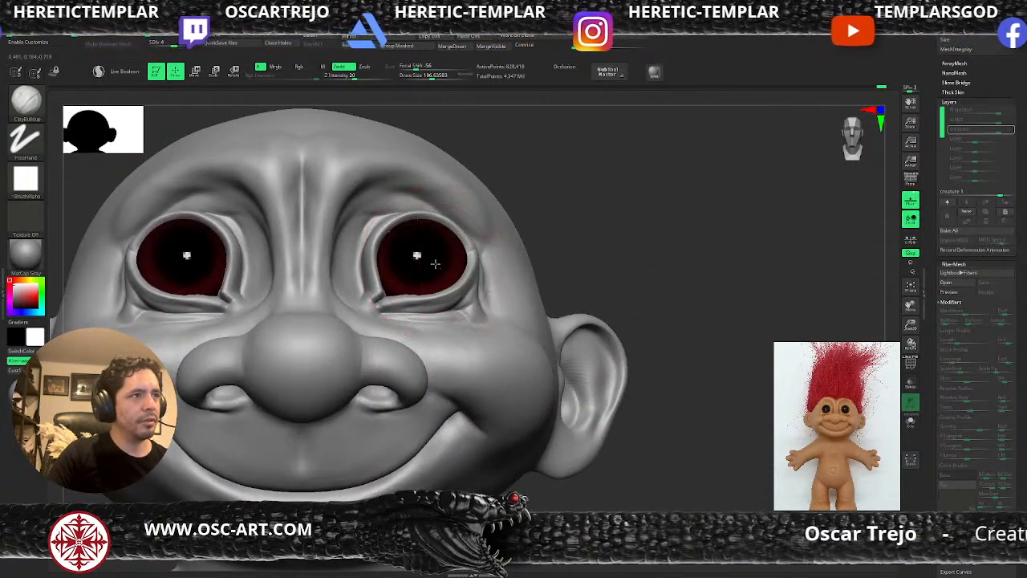
Select the eyes and brighten their red polypaint with Adjust Colors
left_click(436, 264, "alt")
left_click_drag(930, 248, 935, 145)
left_click_drag(943, 356, 968, 201)
key("shift")
left_click(964, 206)
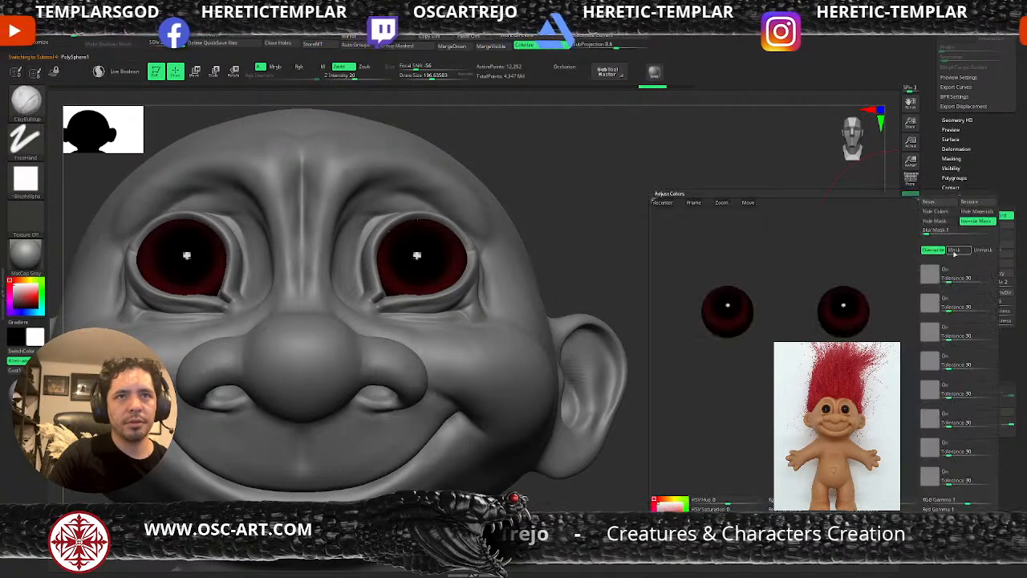
left_click_drag(915, 323, 870, 289)
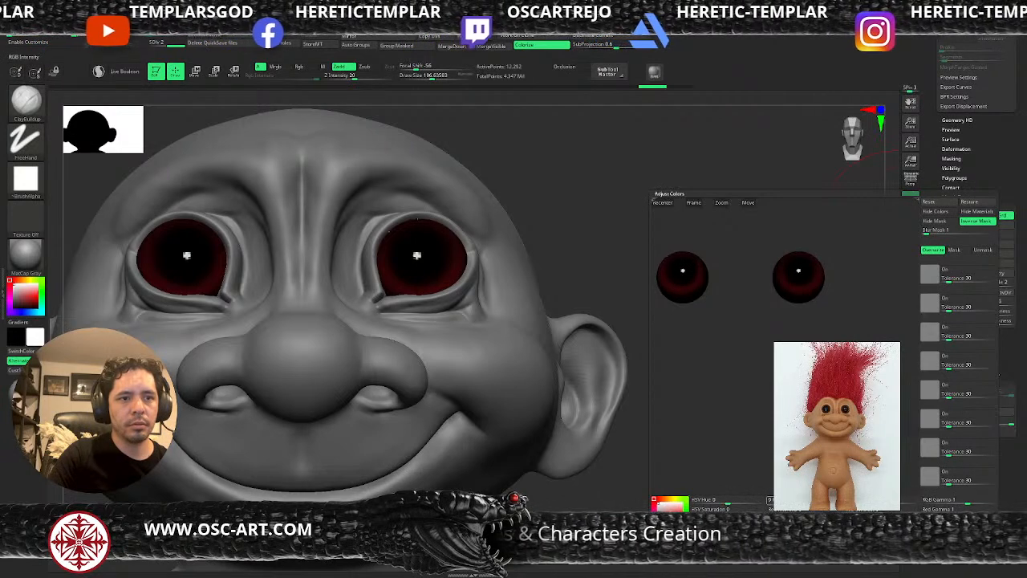
left_click_drag(808, 501, 813, 501)
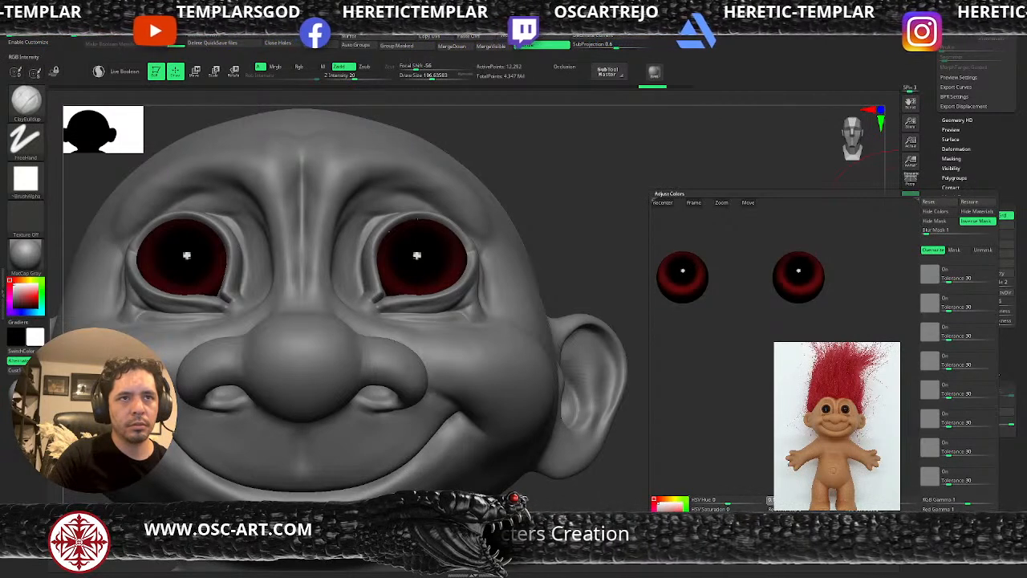
left_click(734, 552)
Select the troll body and shape the lower edges of the chest with the Standard brush at draw size about 54, and smooth them
left_click_drag(732, 457, 704, 426, "alt")
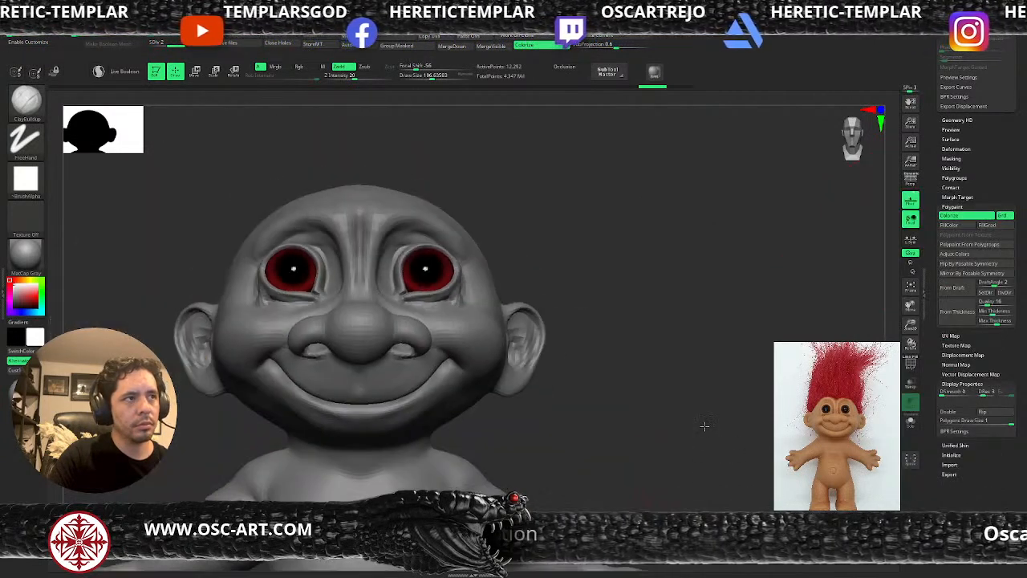
left_click_drag(647, 317, 680, 331, "alt")
left_click_drag(661, 238, 632, 205, "alt")
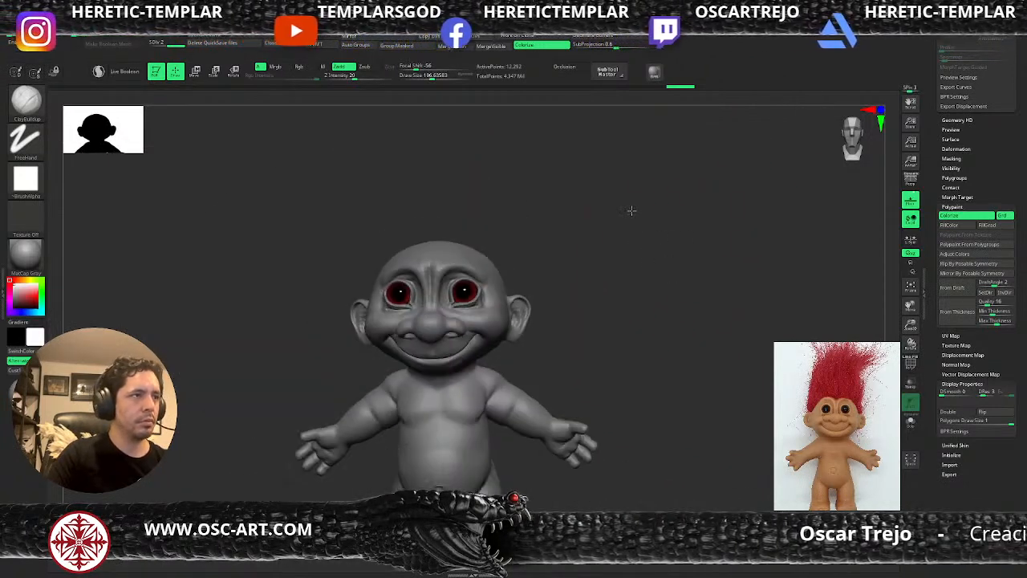
left_click(516, 313, "alt")
left_click_drag(561, 294, 620, 226, "alt")
mouse_move(681, 268)
left_mouse_down("shift")
mouse_move(722, 340)
mouse_move(607, 245)
left_mouse_up("shift")
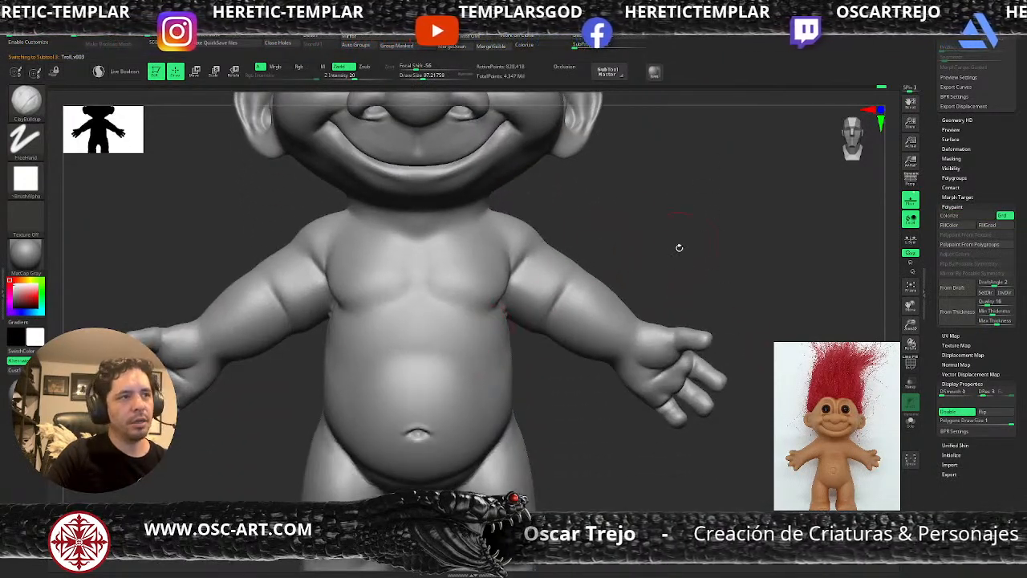
left_click_drag(676, 254, 638, 294, "alt")
key("b")
key("s")
key("t")
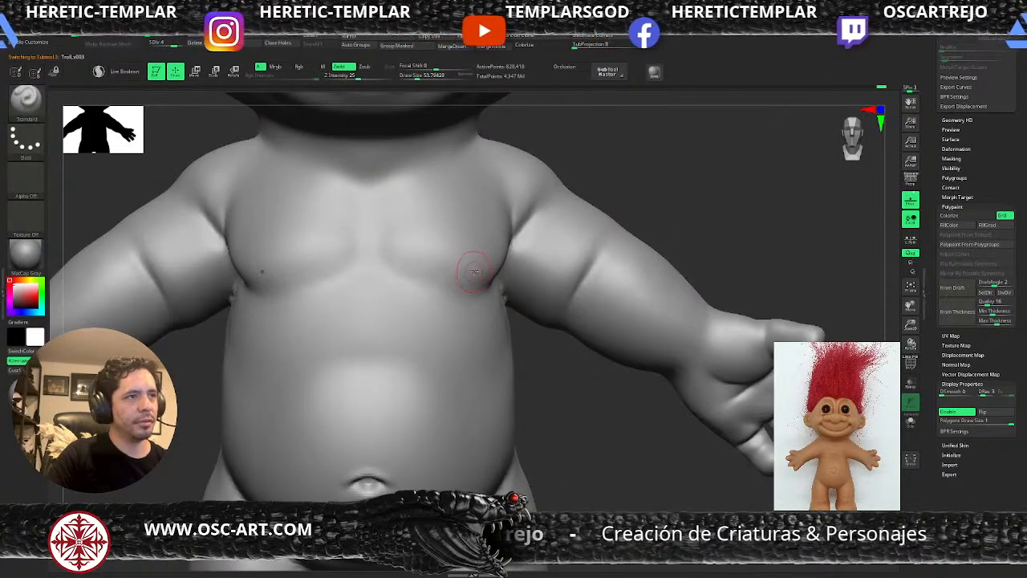
left_click_drag(534, 350, 470, 287)
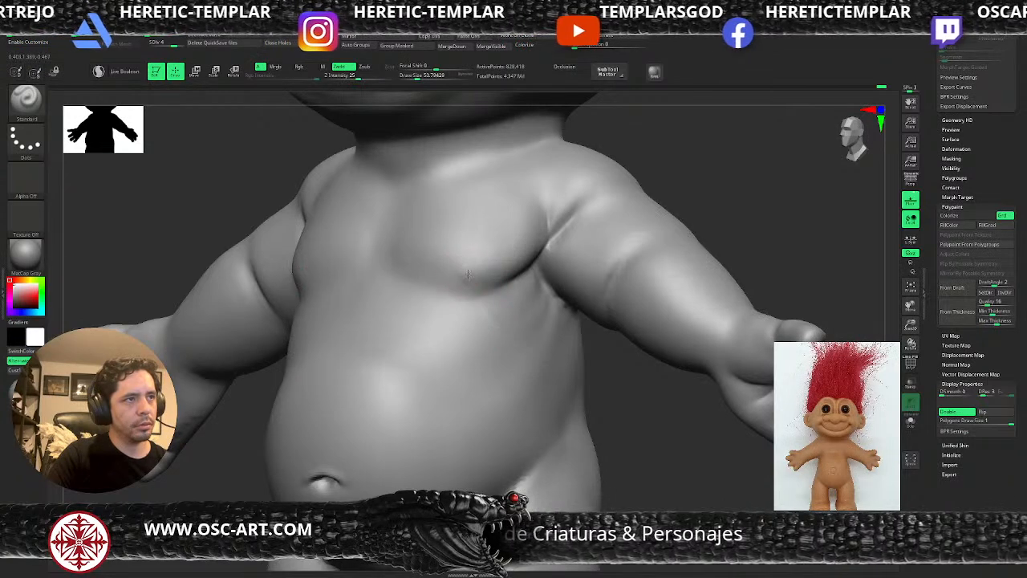
key("shift")
mouse_move(484, 284)
left_mouse_down("shift")
mouse_move(462, 295)
mouse_move(464, 273)
mouse_move(475, 275)
left_mouse_up("shift")
Refine the folds beneath the chest and armpits with the DamStandard brush at draw size about 54, and smooth them
key("b")
key("d")
key("s")
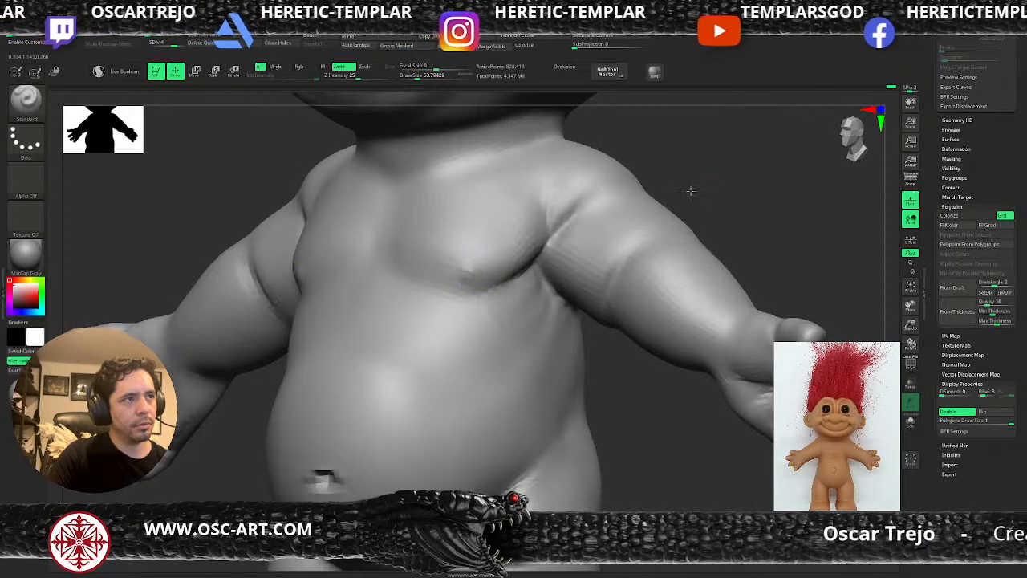
key("f")
left_click_drag(459, 351, 466, 362, "shift")
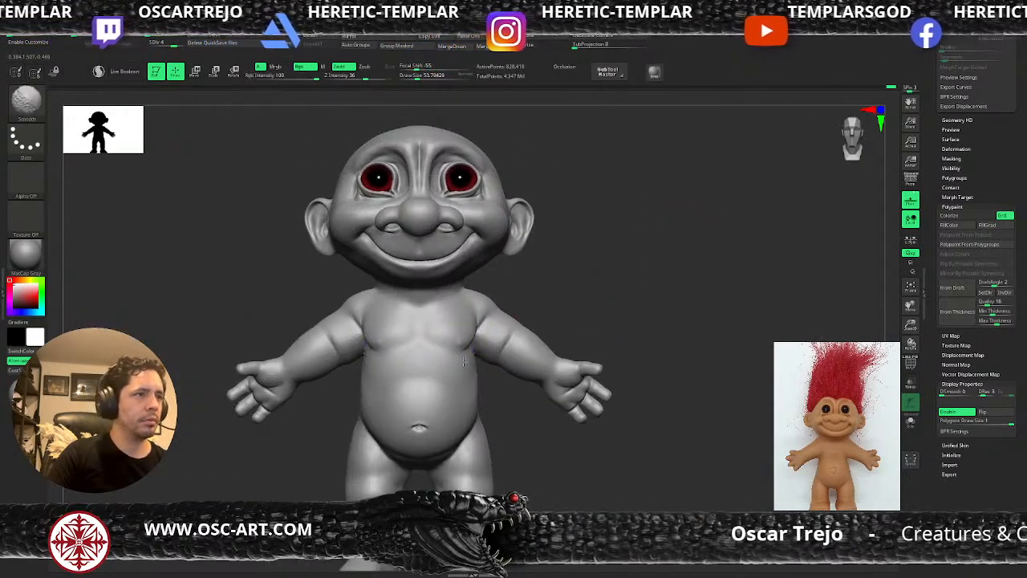
Smooth the side of the torso beneath the armpits at subdivision level 3
left_click_drag(524, 302, 544, 324, "alt")
key("shift+d")
left_click_drag(487, 368, 487, 374, "shift")
left_click_drag(753, 261, 658, 232, "alt")
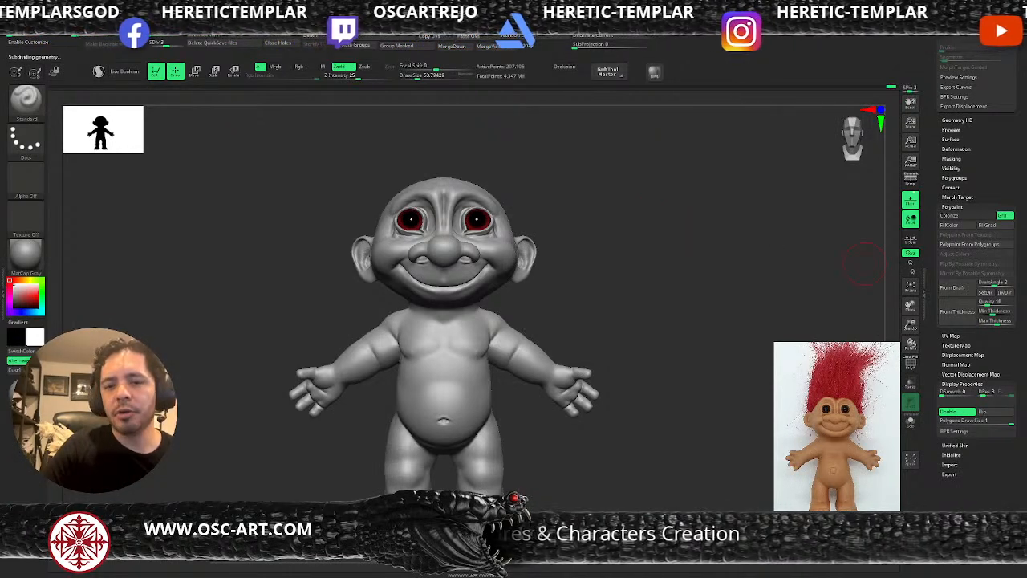
left_click_drag(674, 300, 671, 300)
left_click_drag(695, 265, 619, 337)
At subdivision level 4, shape the inner hollow of the ears with the Standard brush at draw size about 107
key("shift+d")
key("shift+d")
left_click_drag(544, 259, 560, 292, "alt")
key("d")
key("s")
left_click_drag(500, 228, 507, 223)
key("s")
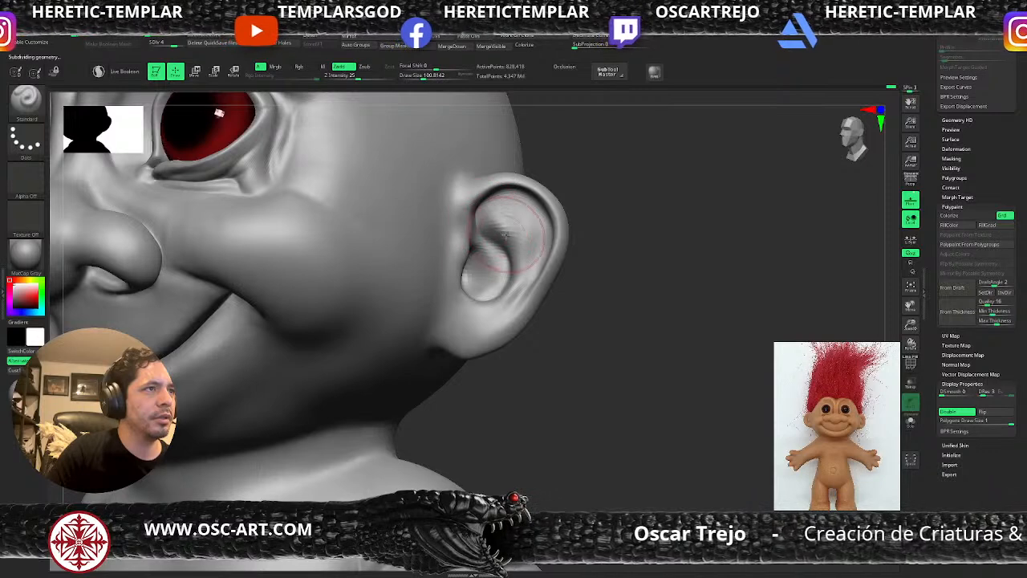
key("s")
left_click_drag(517, 258, 514, 258)
mouse_move(517, 213)
left_mouse_down()
mouse_move(519, 276)
mouse_move(537, 239)
mouse_move(494, 302)
mouse_move(525, 261)
mouse_move(525, 229)
mouse_move(544, 238)
mouse_move(523, 299)
left_mouse_up()
Define the creases along the inner ear rims with the DamStandard brush at draw size about 59
key("b")
key("d")
key("s")
left_click_drag(566, 267, 543, 211)
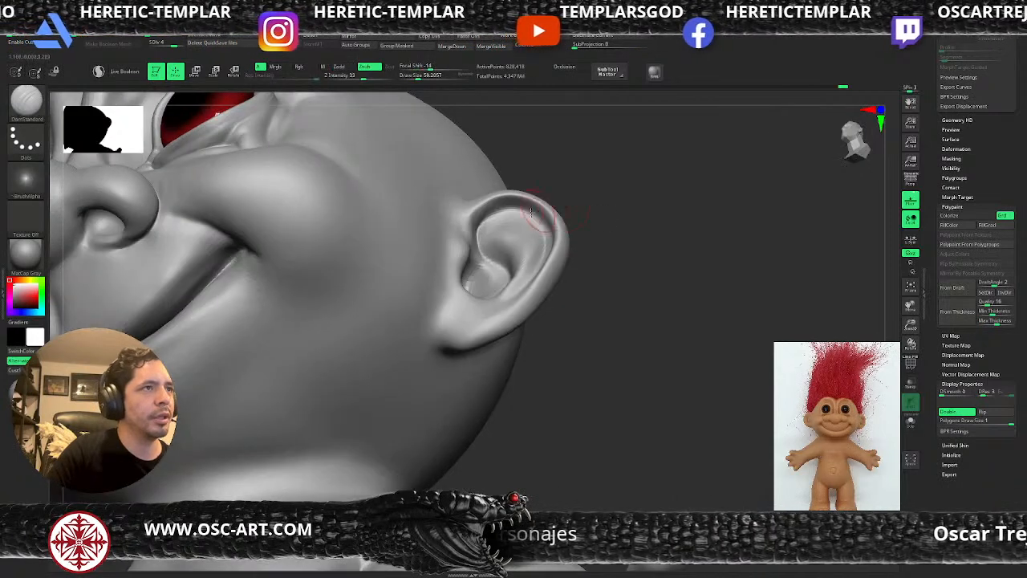
left_click_drag(596, 187, 597, 187)
mouse_move(516, 207)
left_mouse_down()
mouse_move(547, 222)
mouse_move(562, 251)
mouse_move(562, 220)
mouse_move(587, 163)
mouse_move(608, 184)
left_mouse_up()
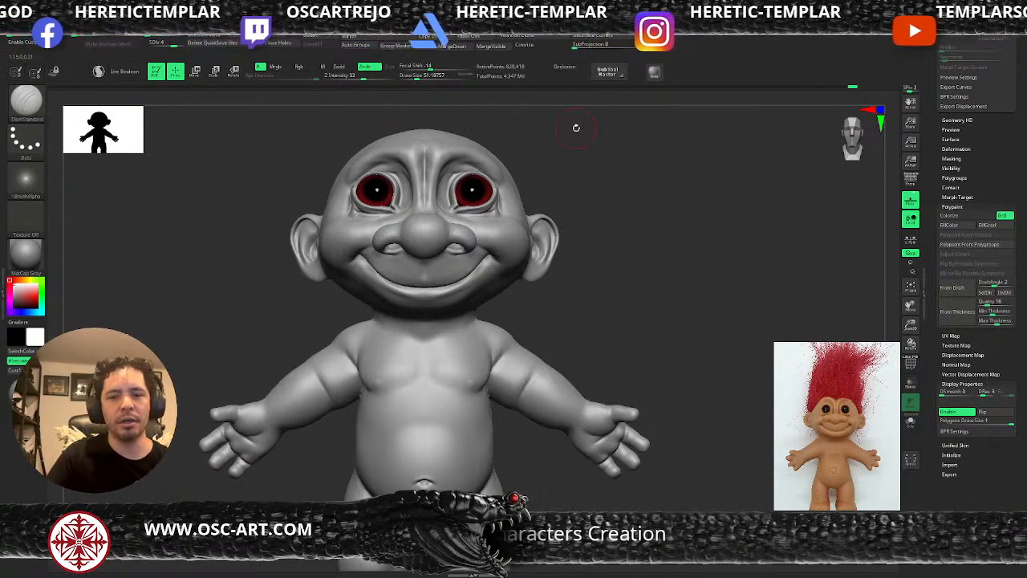
left_click_drag(610, 290, 596, 338, "alt")
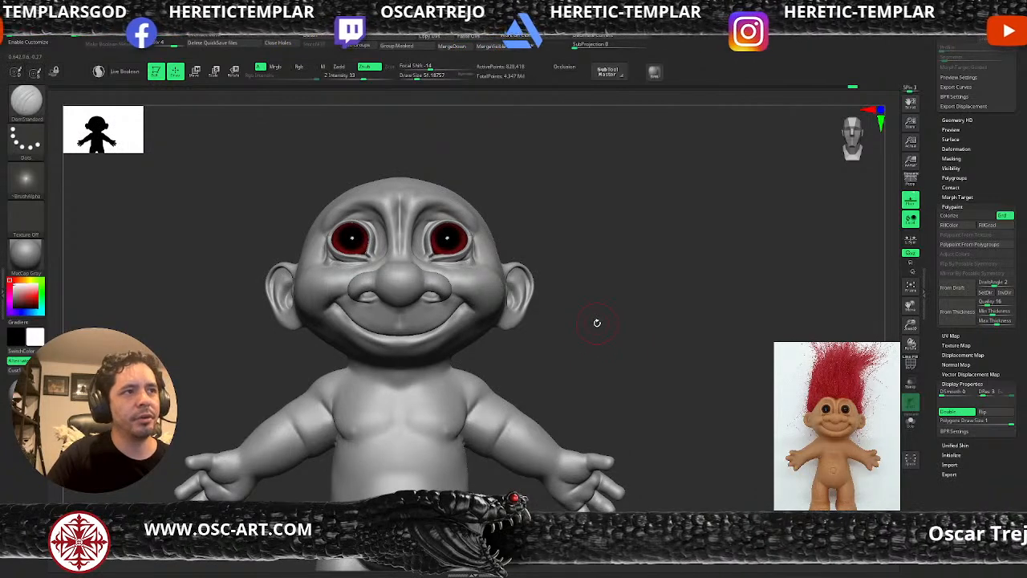
At subdivision level 2, shape the neck beneath the jaw with the Standard brush at draw size about 51, and smooth it
left_click_drag(633, 334, 589, 376)
key("b")
key("s")
key("t")
left_click_drag(267, 399, 410, 394)
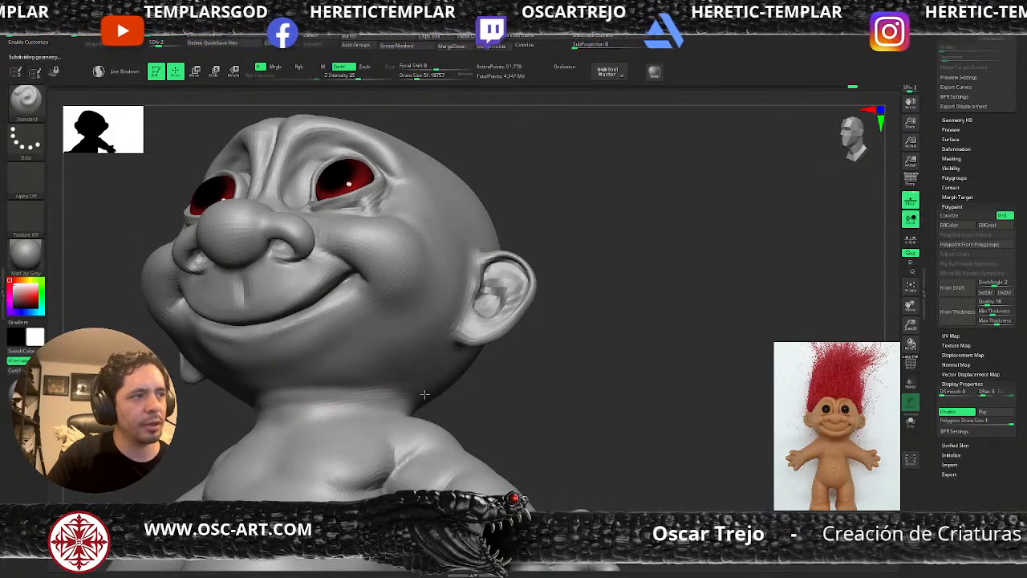
key("shift")
left_click_drag(394, 408, 365, 410, "shift")
mouse_move(563, 395)
left_mouse_down()
mouse_move(560, 423)
mouse_move(550, 393)
left_mouse_up()
left_click_drag(551, 392, 502, 411, "shift")
Add volume to the chin below the lower lip with the Standard brush at subdivision level 2
key("d")
key("shift+d")
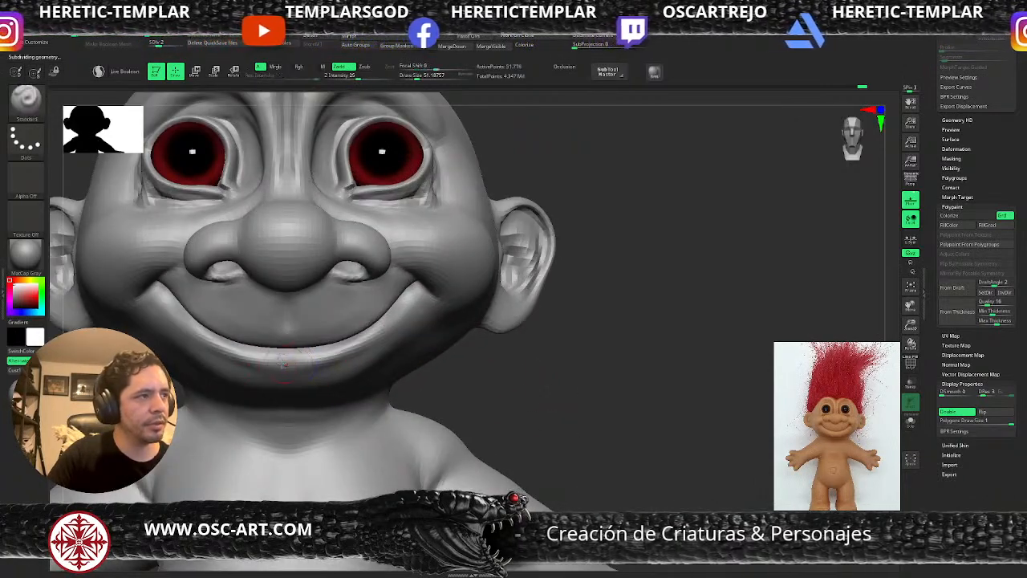
left_click_drag(264, 367, 356, 353)
key("d")
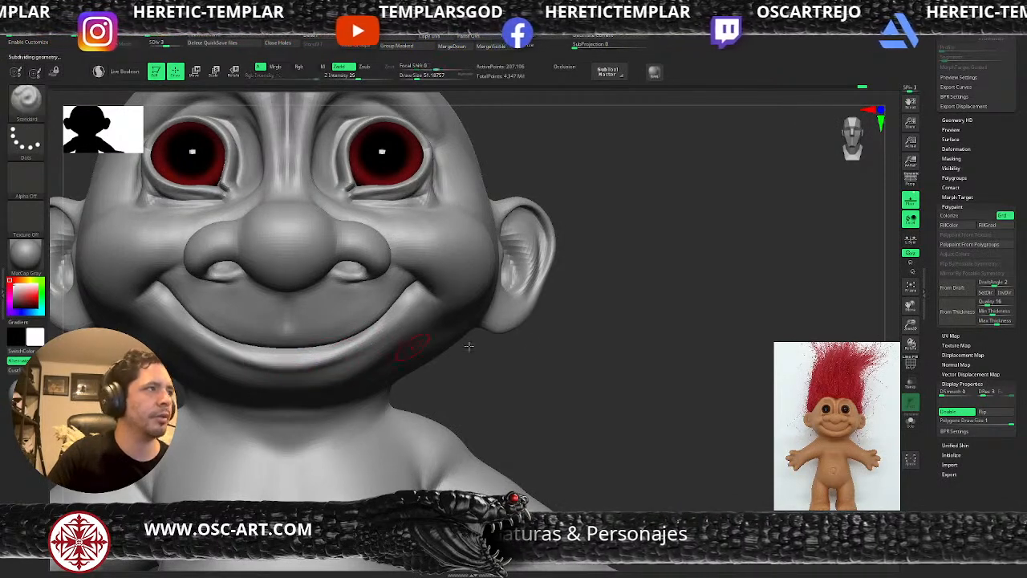
Show the Fibers2 hair subtool and frame the whole troll
key("f")
left_click_drag(578, 317, 864, 229)
left_click_drag(942, 165, 928, 273)
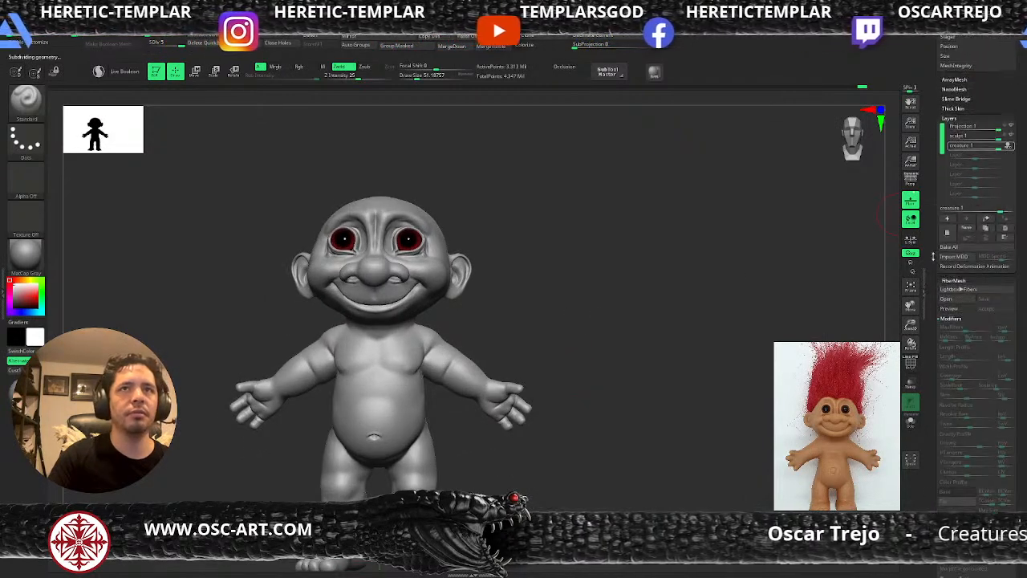
scroll(993, 50, "up", 5)
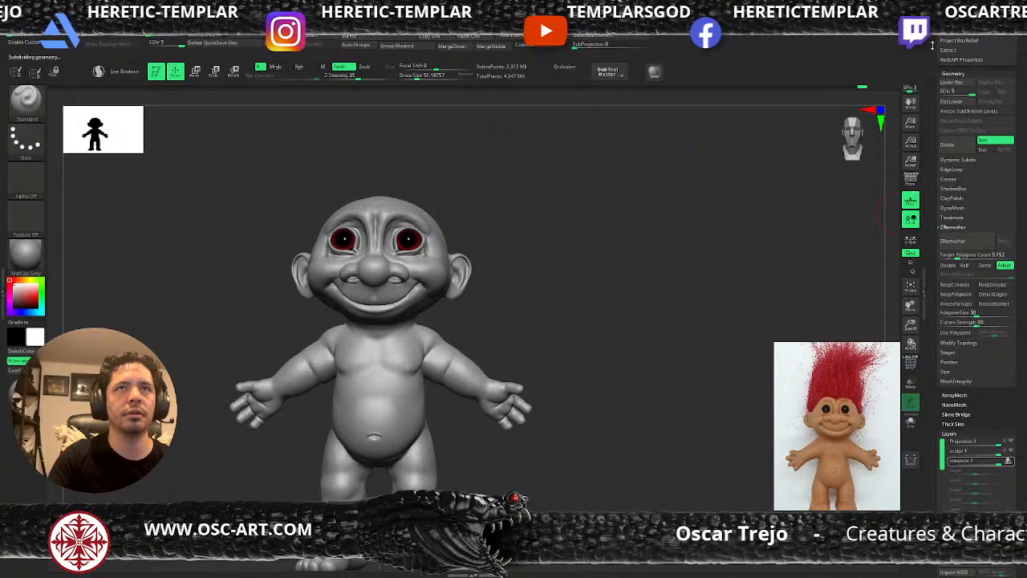
scroll(936, 80, "up", 6)
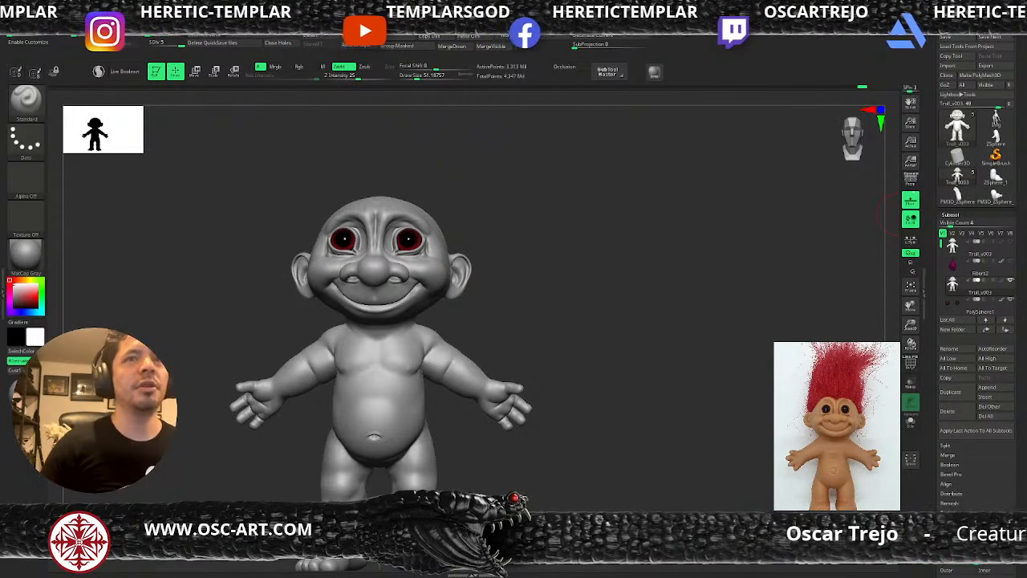
left_click(1010, 261)
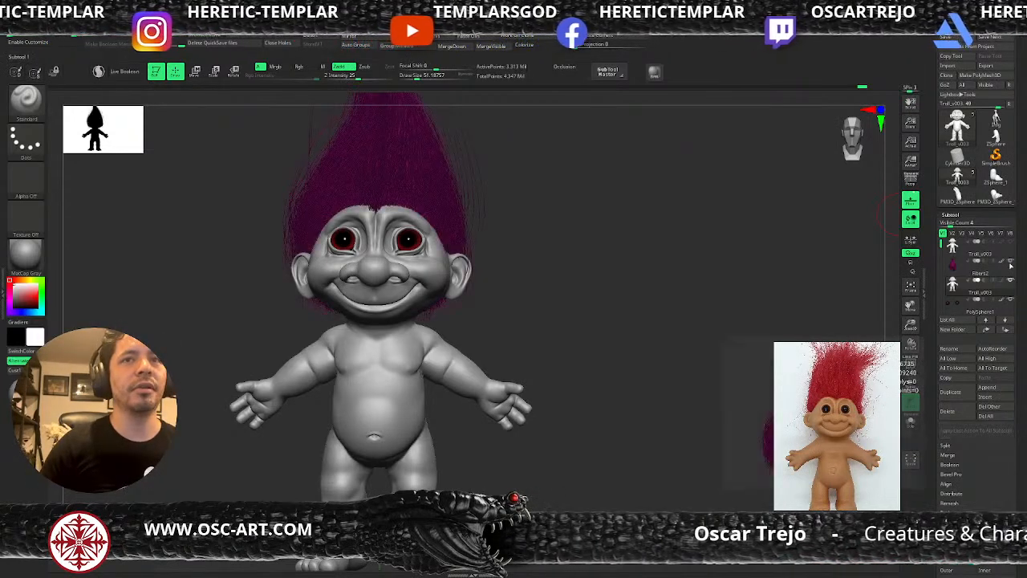
left_click_drag(569, 317, 601, 301, "alt")
key("Tab")
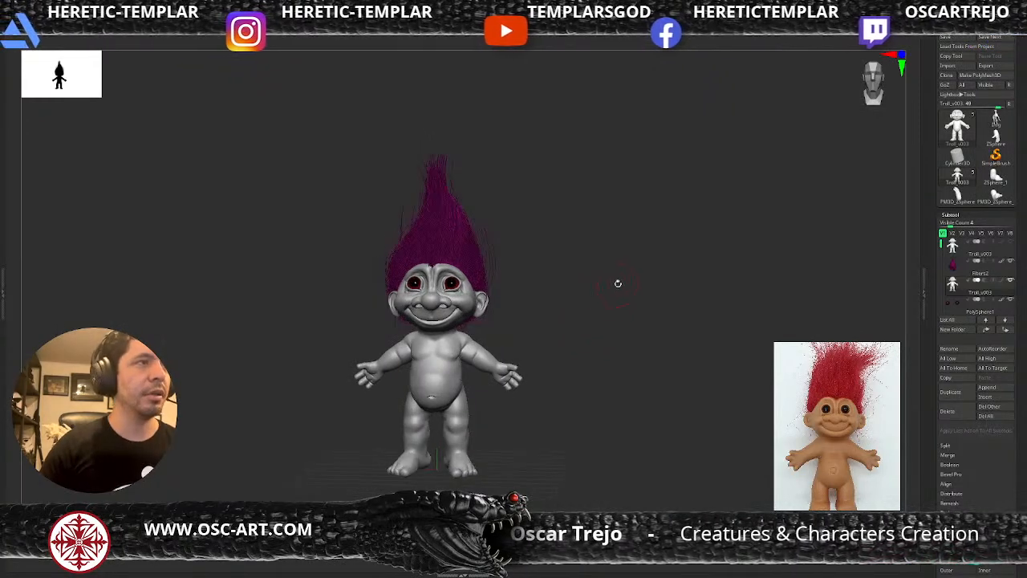
left_click_drag(619, 274, 631, 286, "alt")
key("Tab")
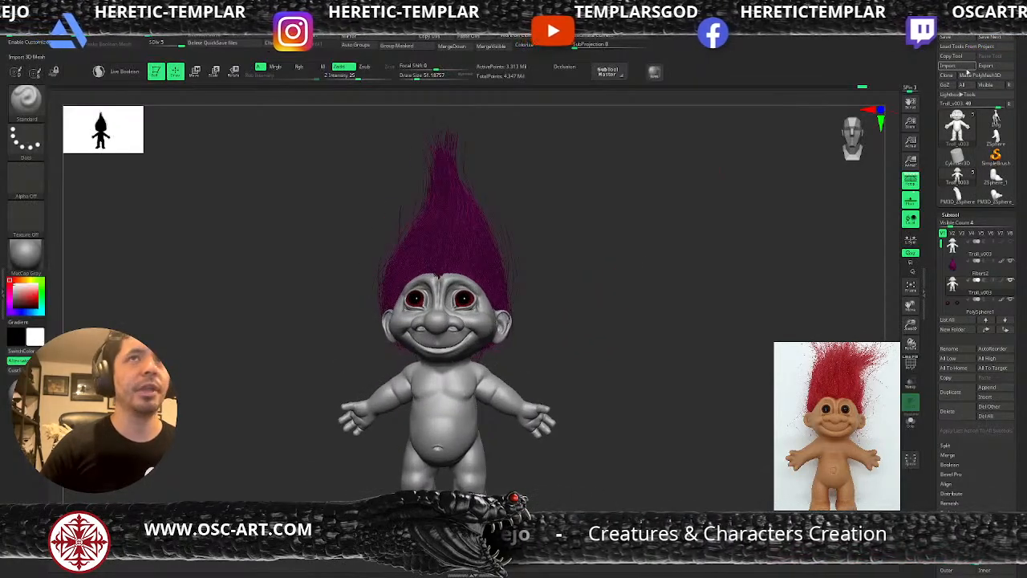
Examine the Redshift renderer settings, including progressive rendering and GI quality
mouse_move(393, 23)
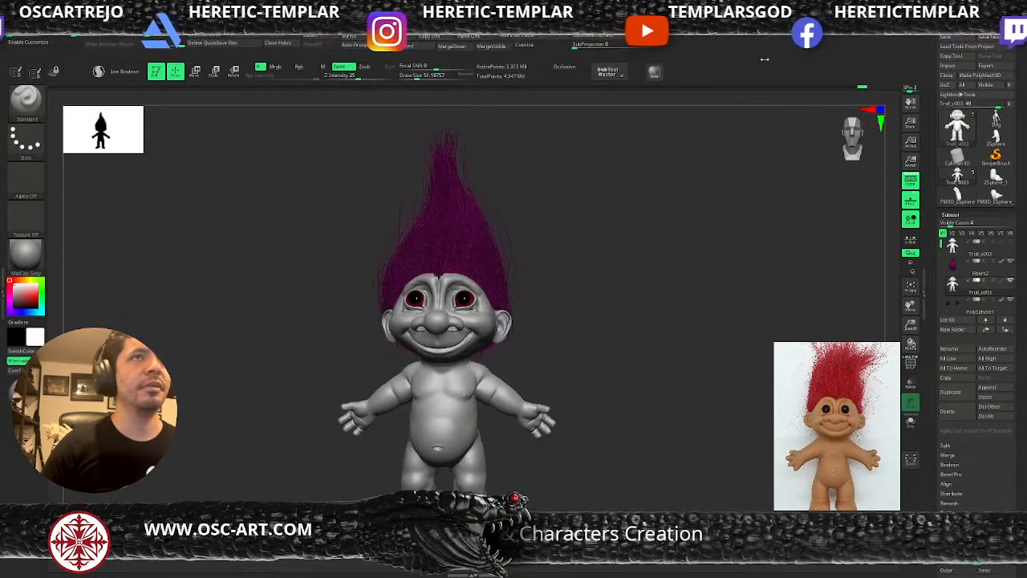
mouse_move(459, 22)
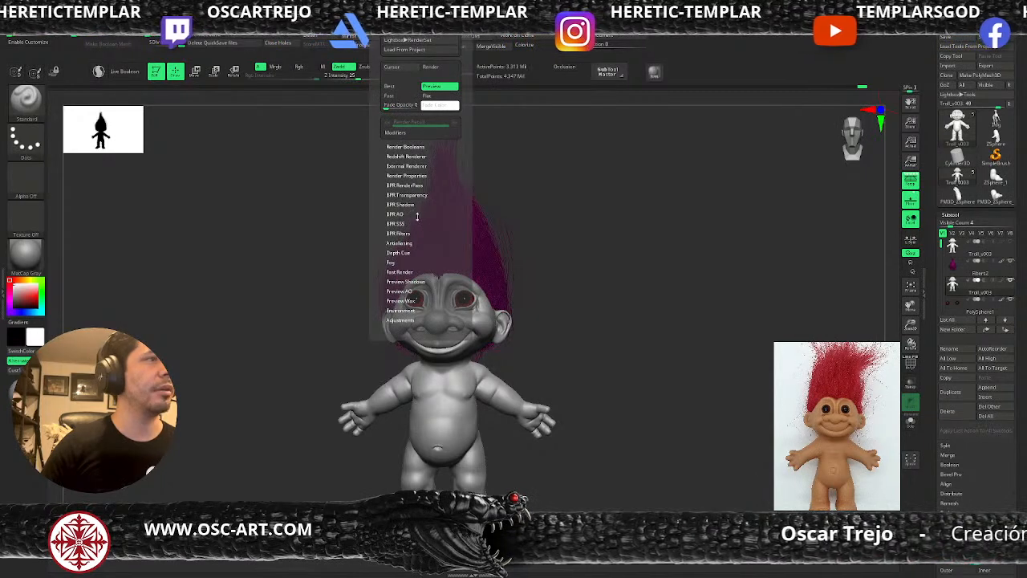
key("shift")
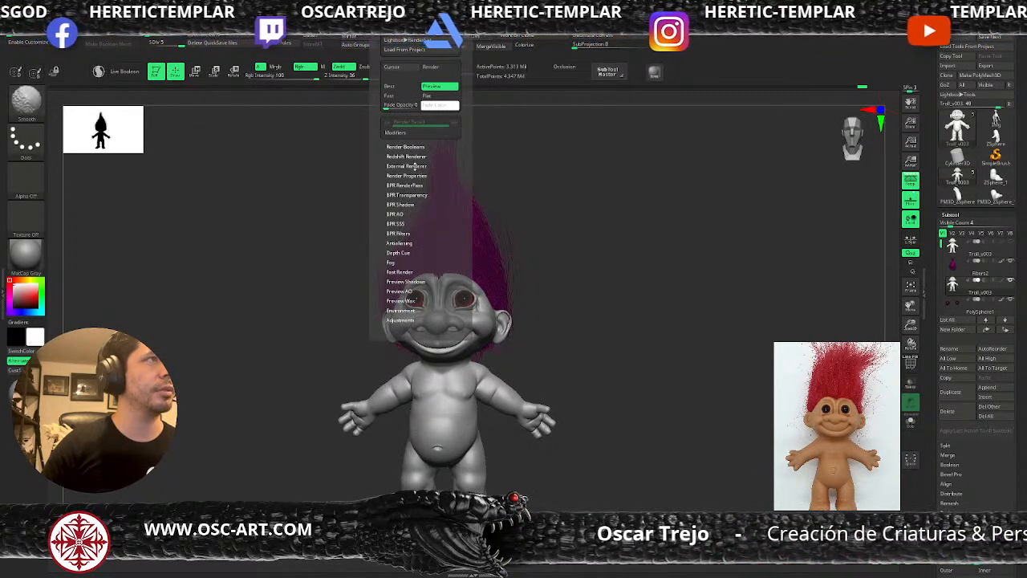
left_click(415, 159)
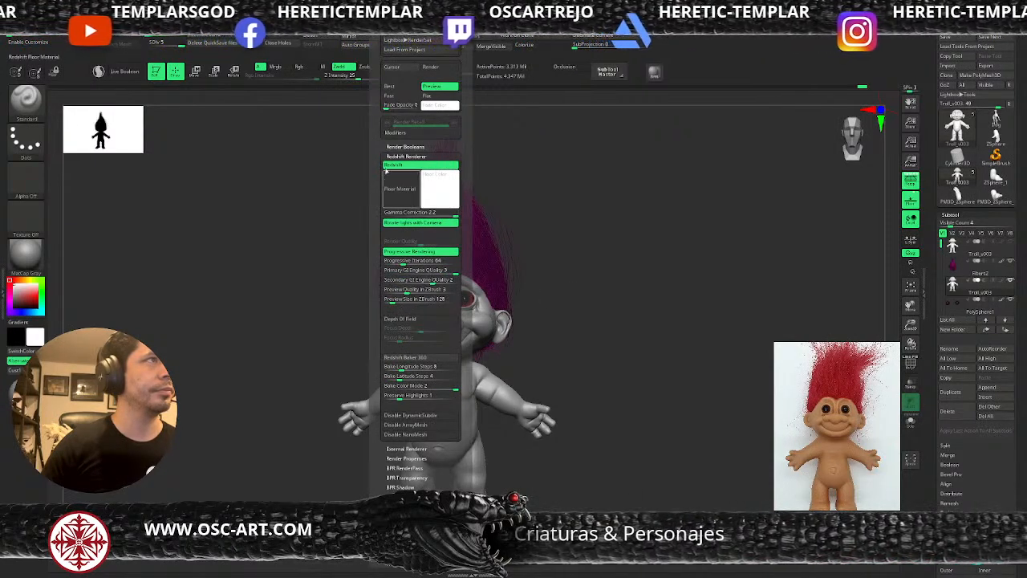
left_click_drag(389, 140, 407, 90)
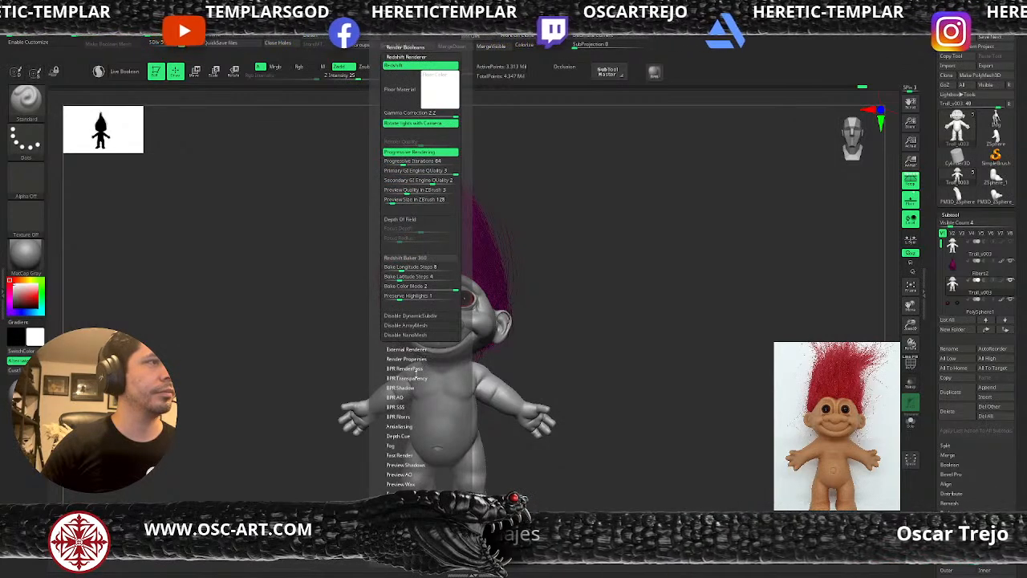
left_click_drag(374, 371, 374, 425)
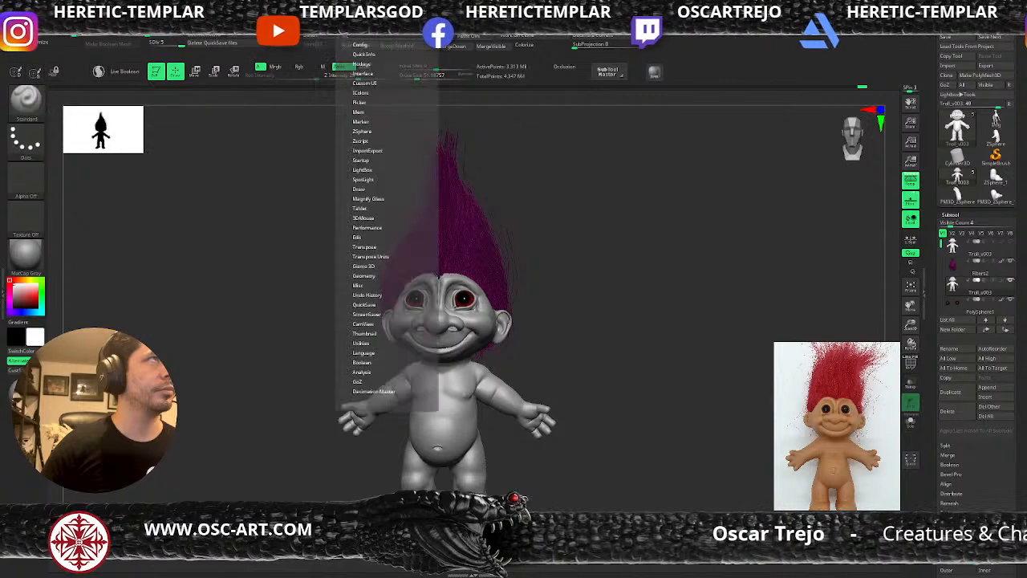
Assign the gallery panorama Texture 01 as the lighting background and frame the troll against it
mouse_move(233, 26)
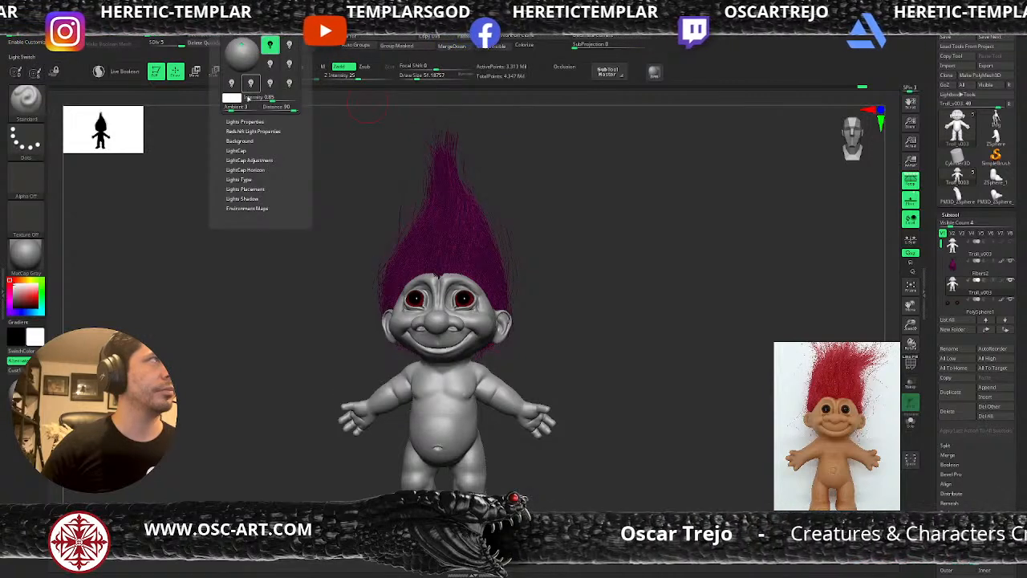
left_click(239, 141)
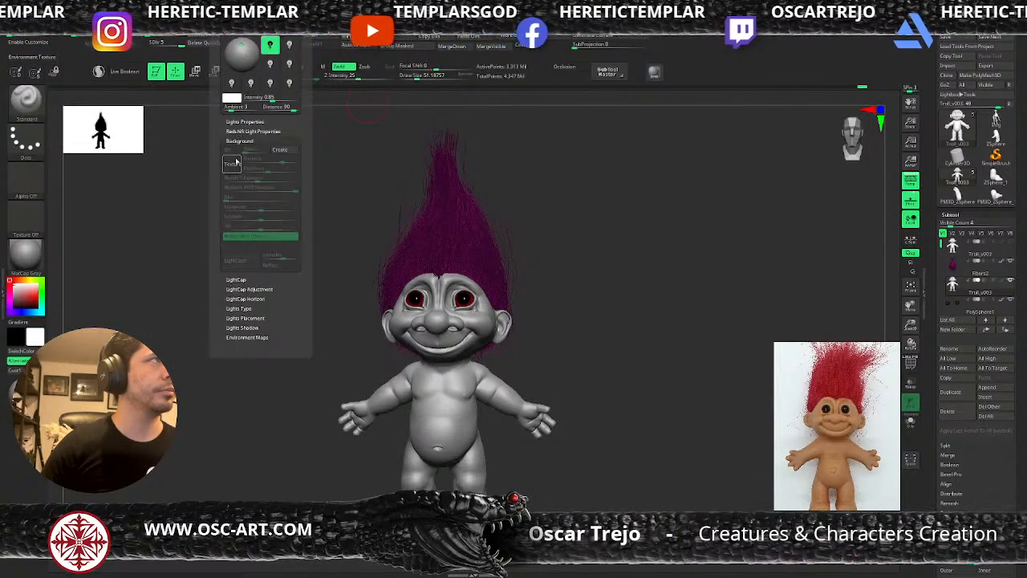
left_click(234, 160)
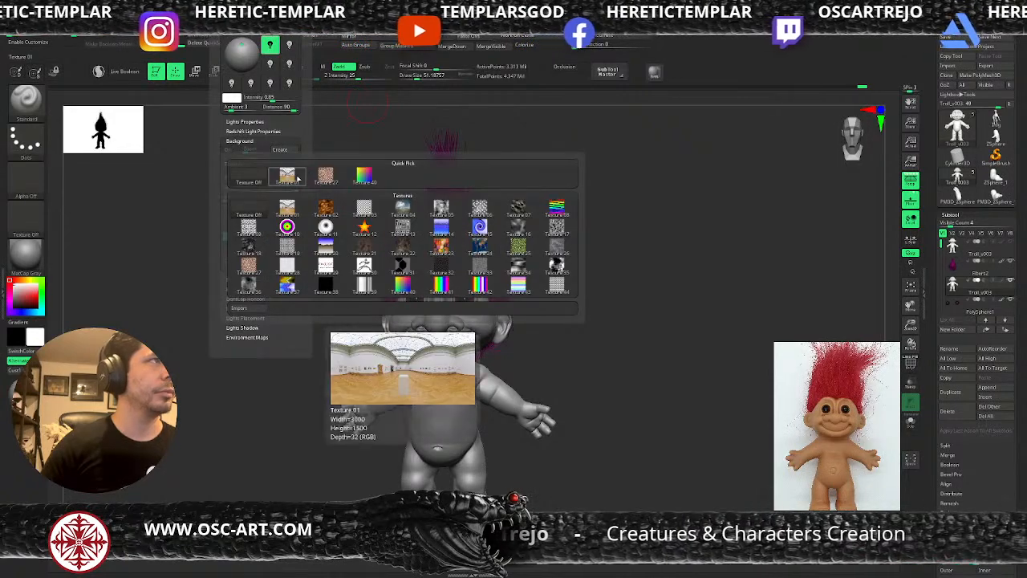
left_click(287, 175)
left_click_drag(547, 262, 590, 254, "alt")
key("Tab")
key("Tab")
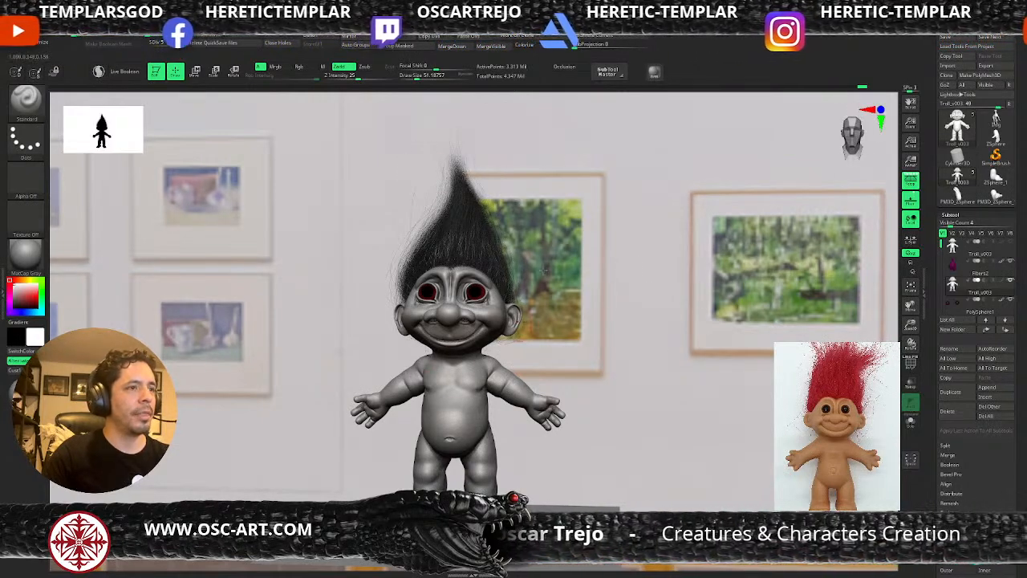
Try the Redshift Basic material on the troll
left_click_drag(631, 243, 631, 226)
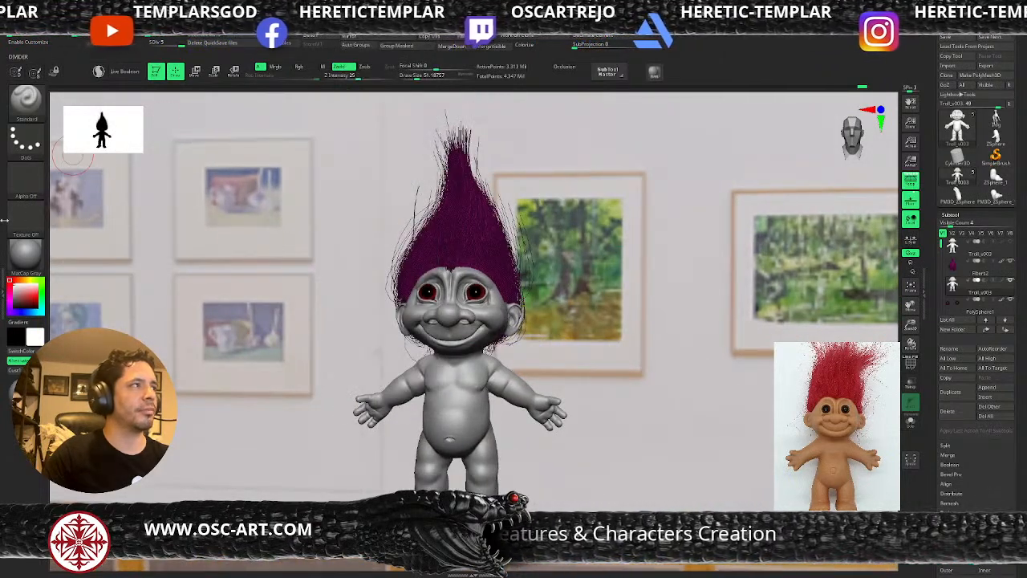
left_click(26, 255)
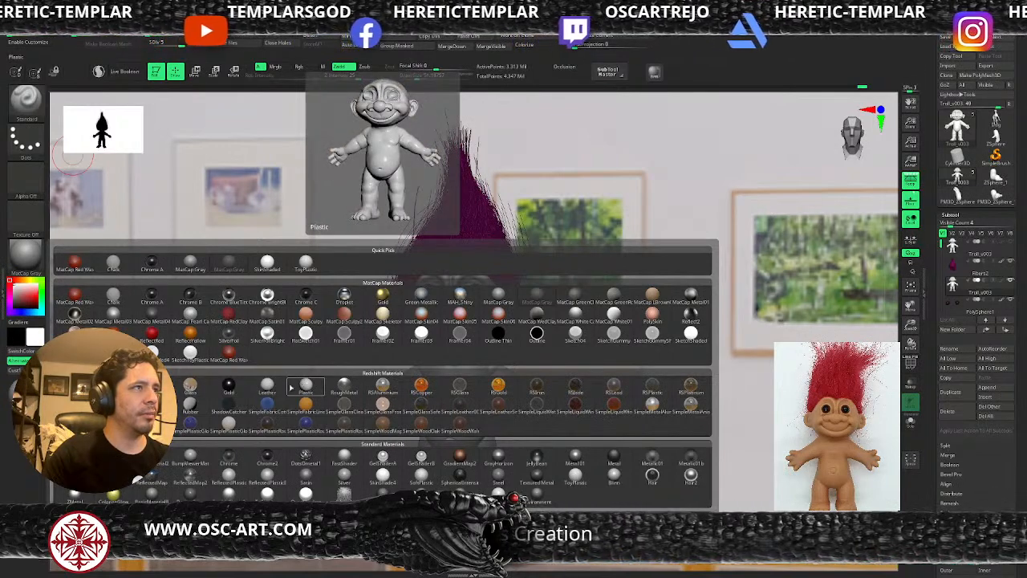
left_click(75, 385)
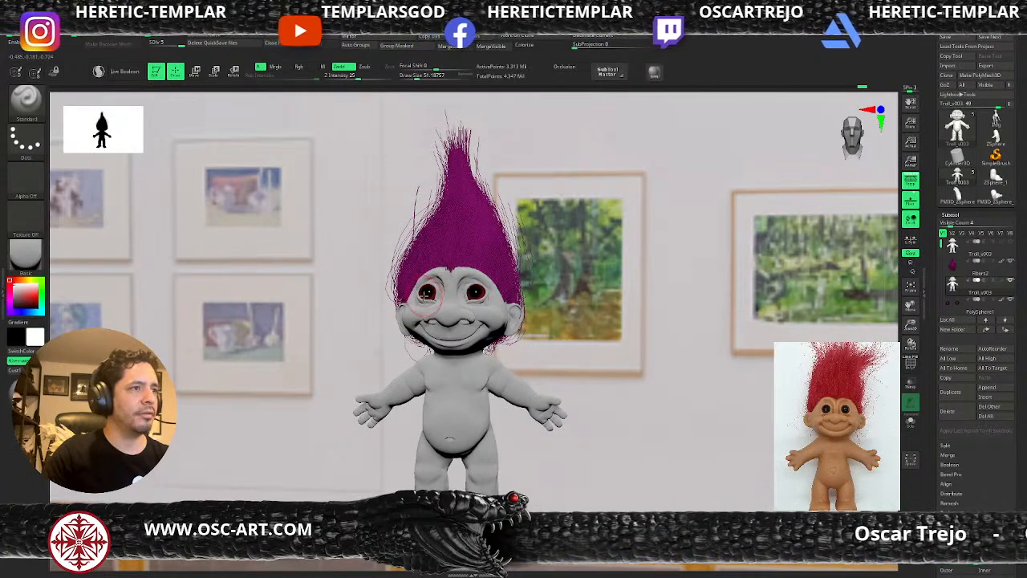
Select the eyes and fill them with the Redshift Plastic material, using the material-only channel
left_click(426, 295, "alt")
left_click(25, 254)
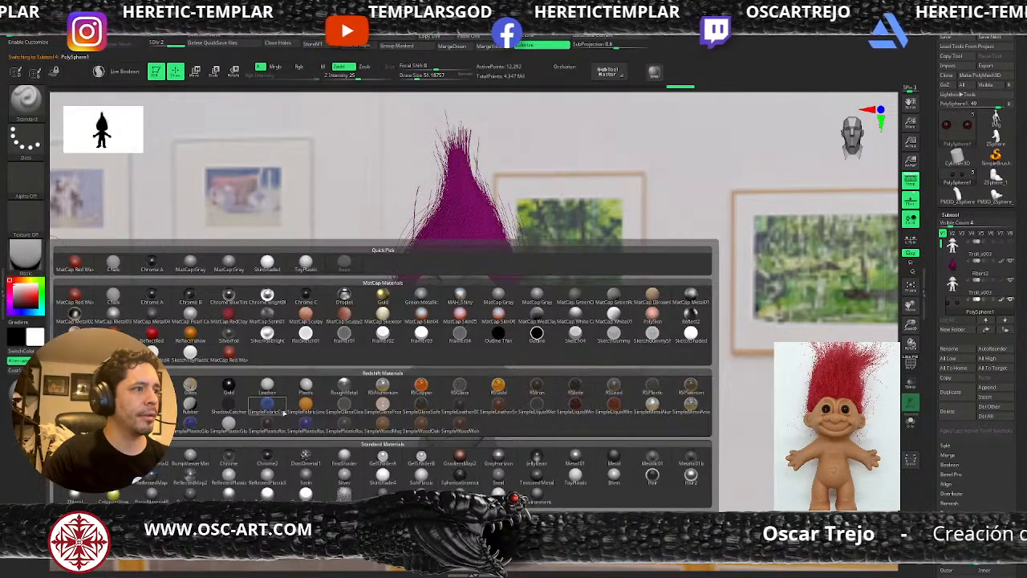
left_click(291, 385)
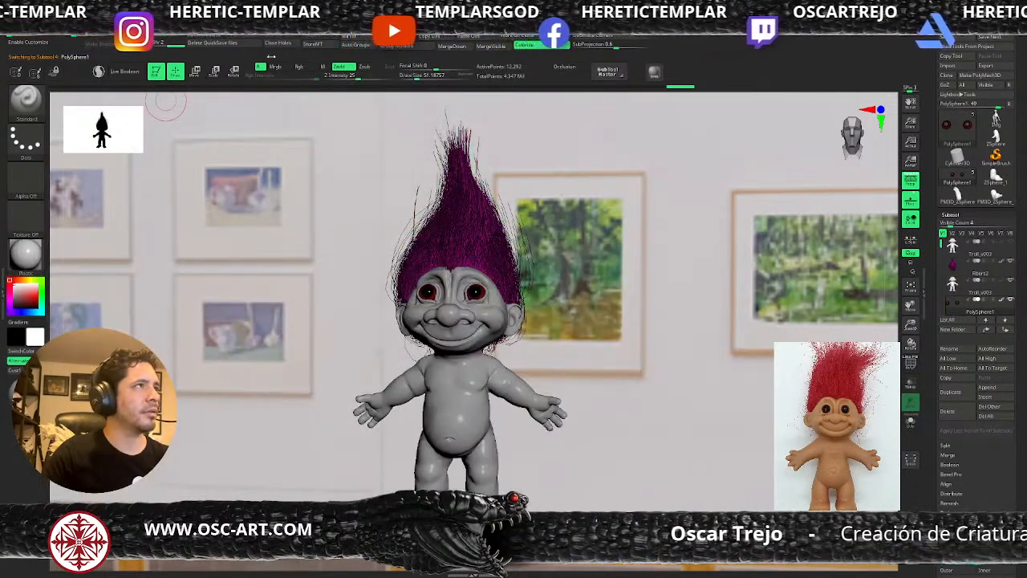
left_click(324, 66)
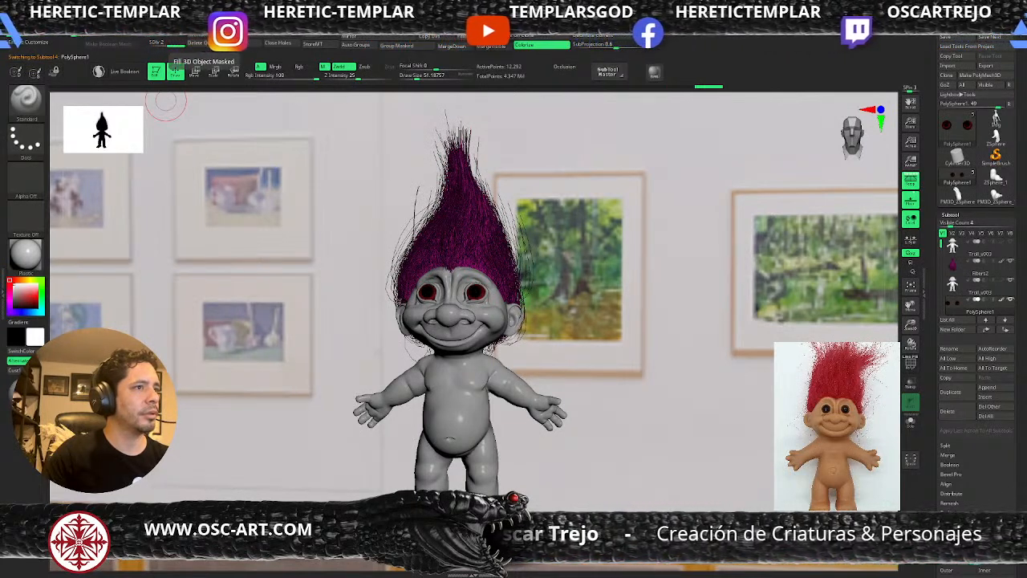
left_click(32, 259)
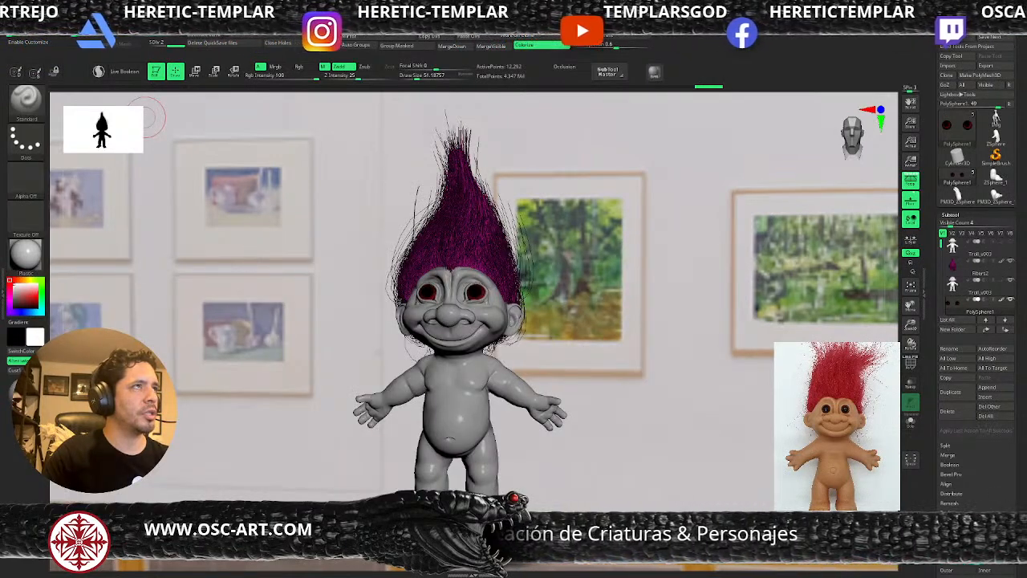
Assign the ShadowCatcher material as the floor material in the Redshift renderer settings
mouse_move(221, 21)
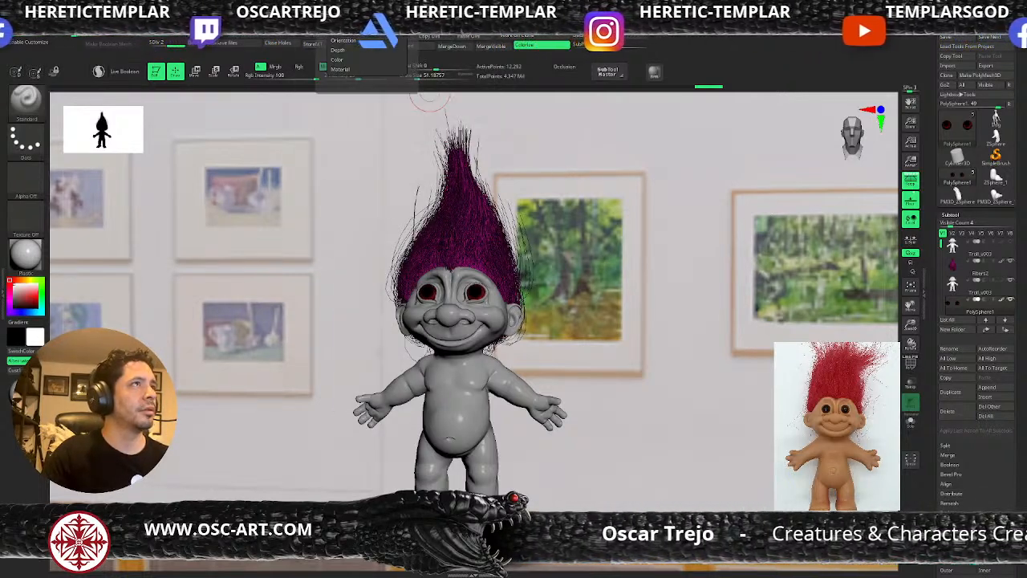
mouse_move(458, 16)
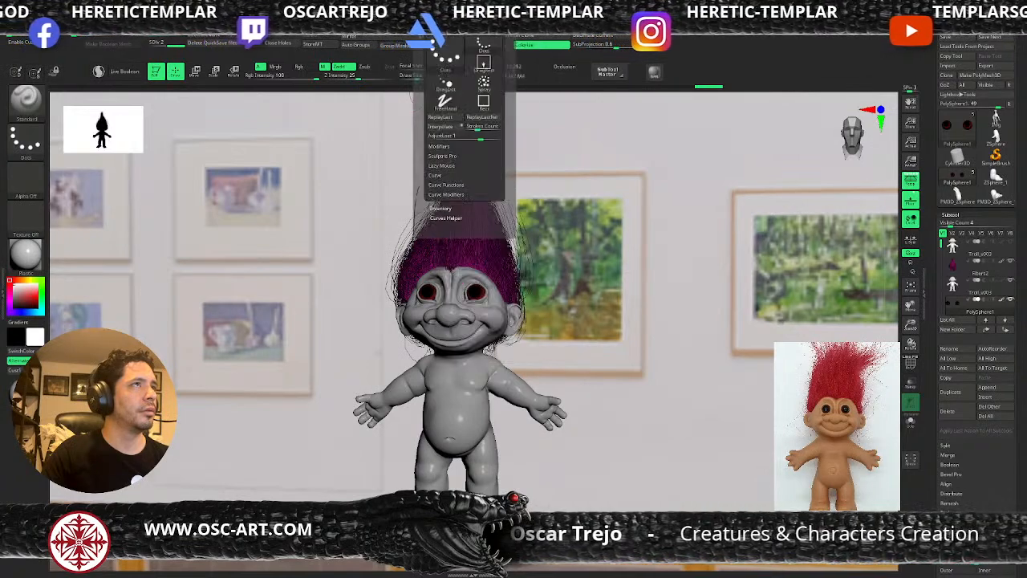
mouse_move(392, 18)
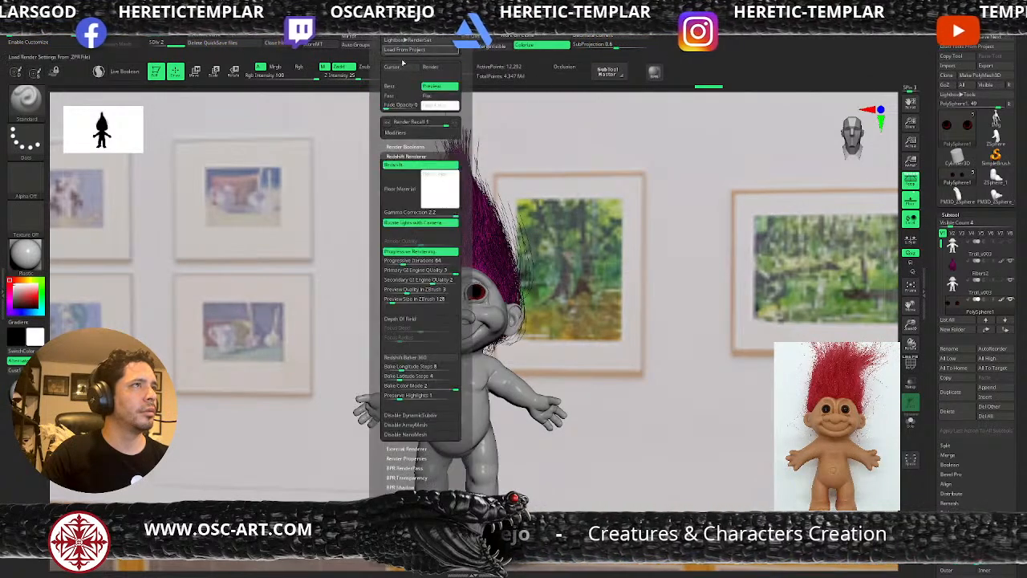
left_click(407, 189)
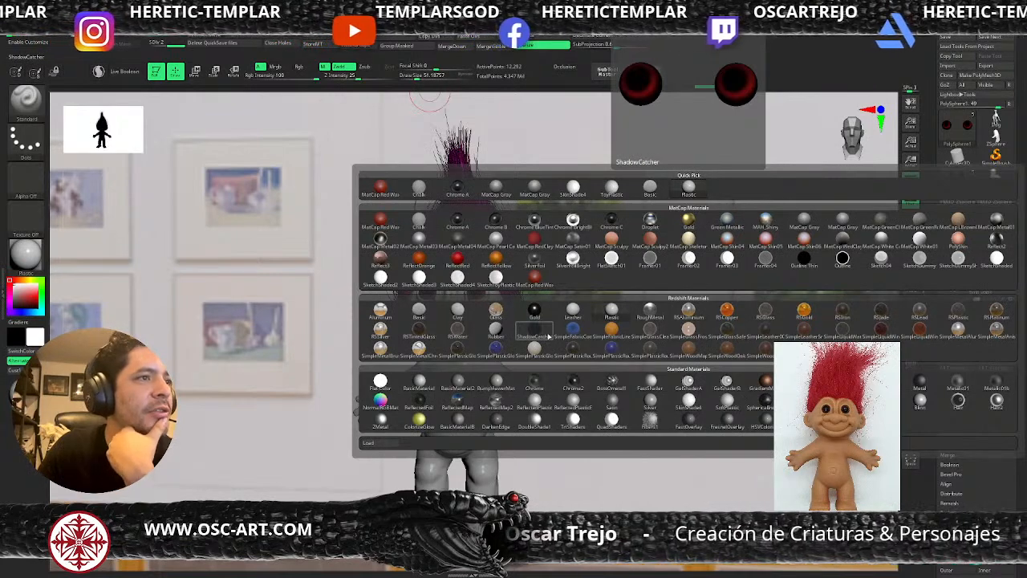
left_click(548, 338)
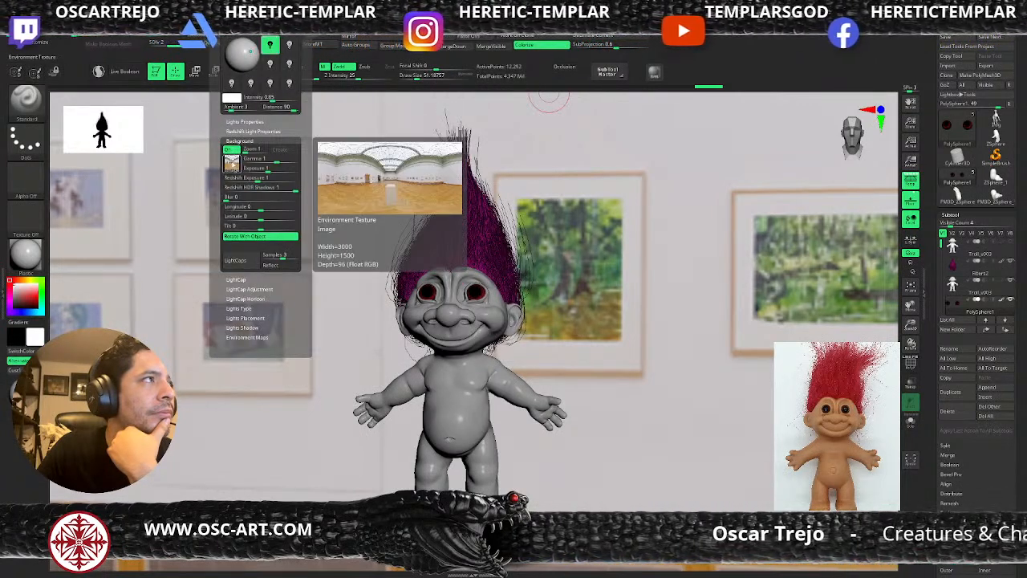
Turn off the gallery panorama background and run a best-preview render of the troll
left_click(233, 164)
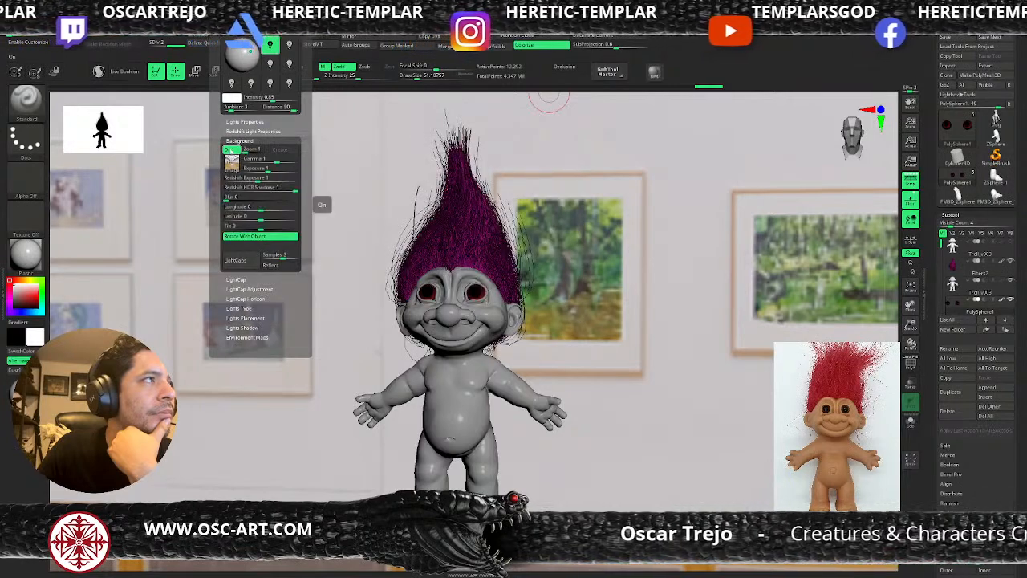
left_click(232, 149)
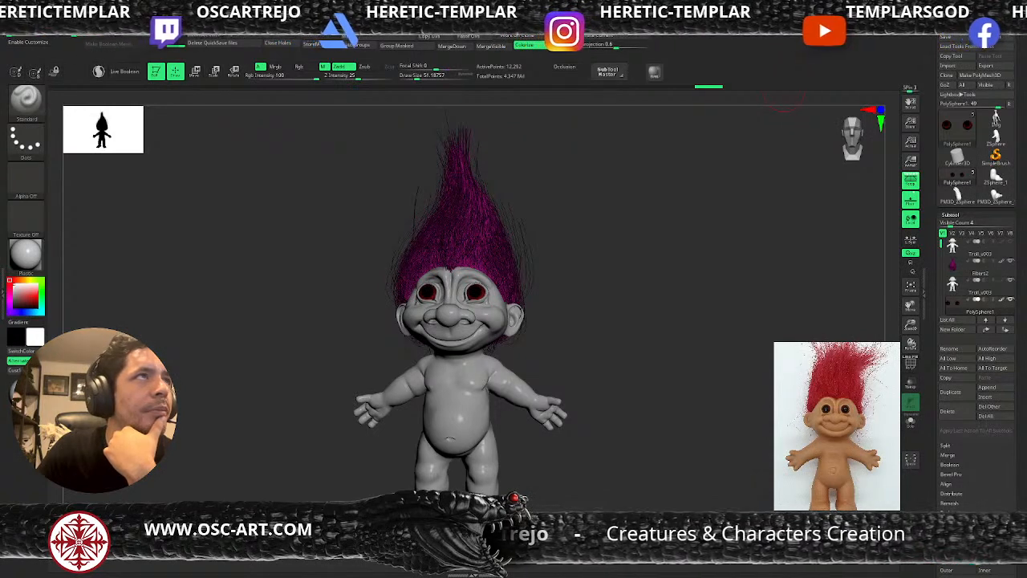
left_click(662, 70)
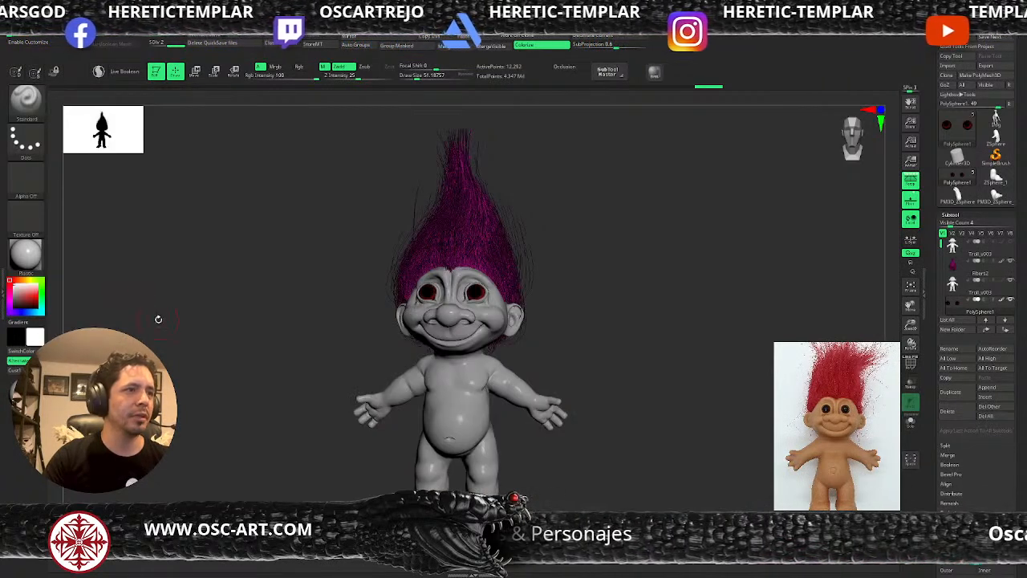
Try the Basic material on the troll and check it with a test render
key("Tab")
mouse_move(188, 317)
left_mouse_down("alt")
mouse_move(202, 322)
mouse_move(198, 312)
left_mouse_up("alt")
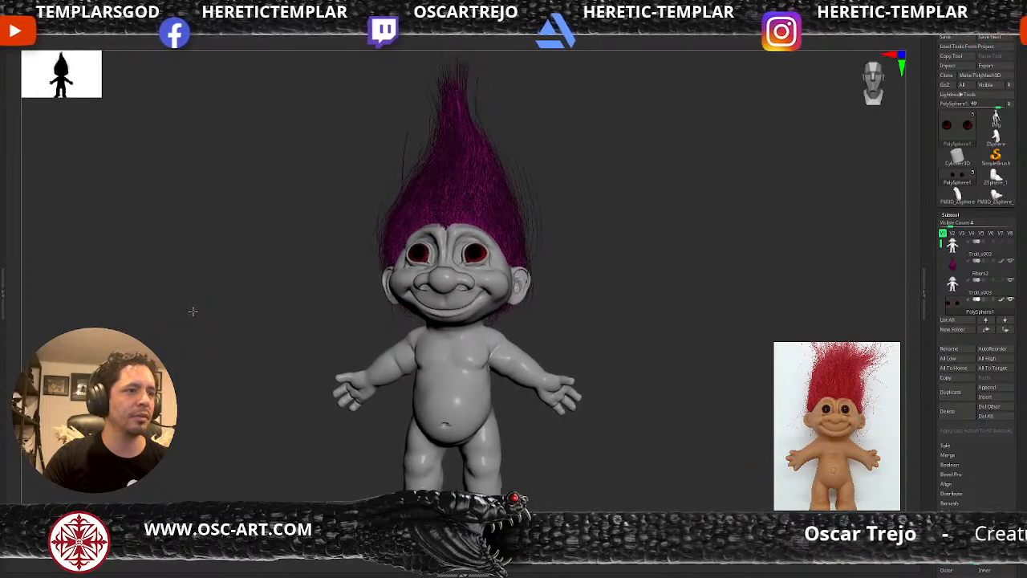
key("Tab")
left_click(25, 254)
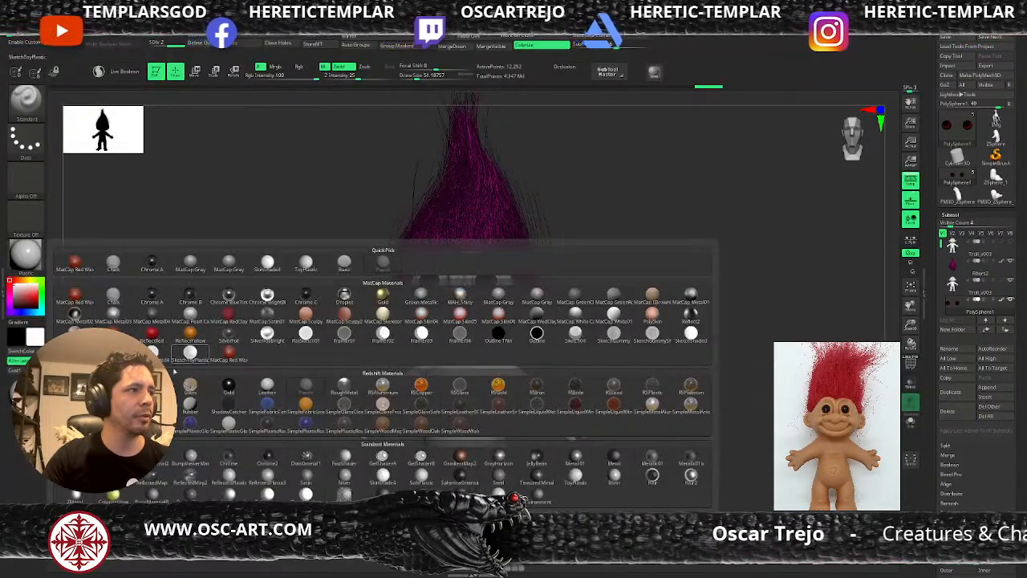
left_click(190, 352)
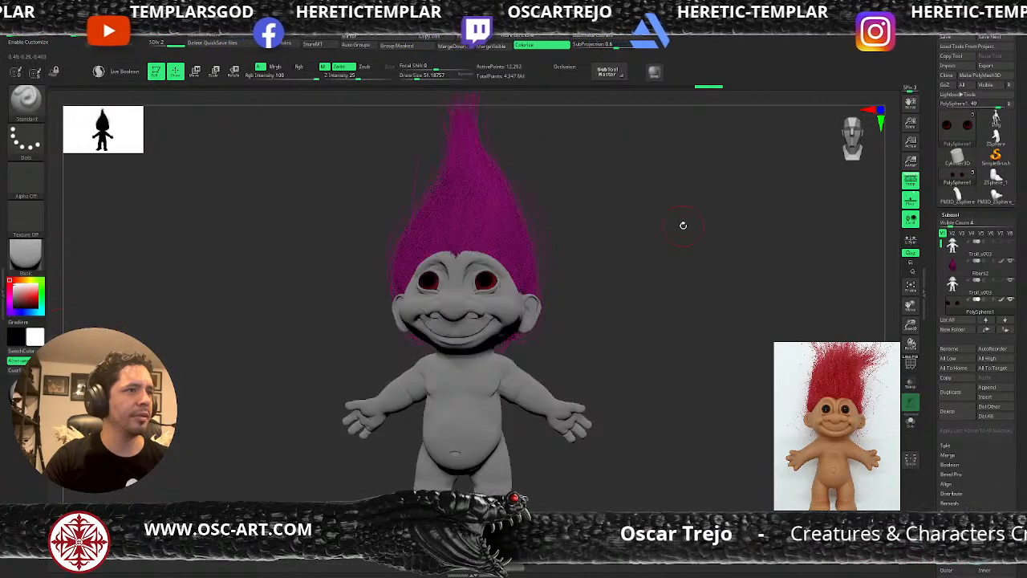
key("Tab")
key("Tab")
left_click(655, 71)
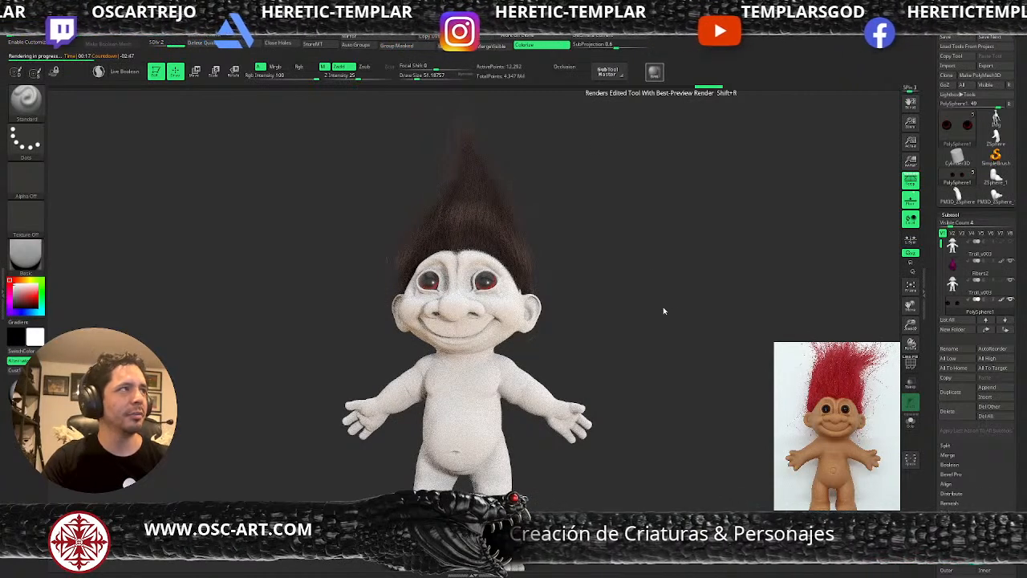
key("Escape")
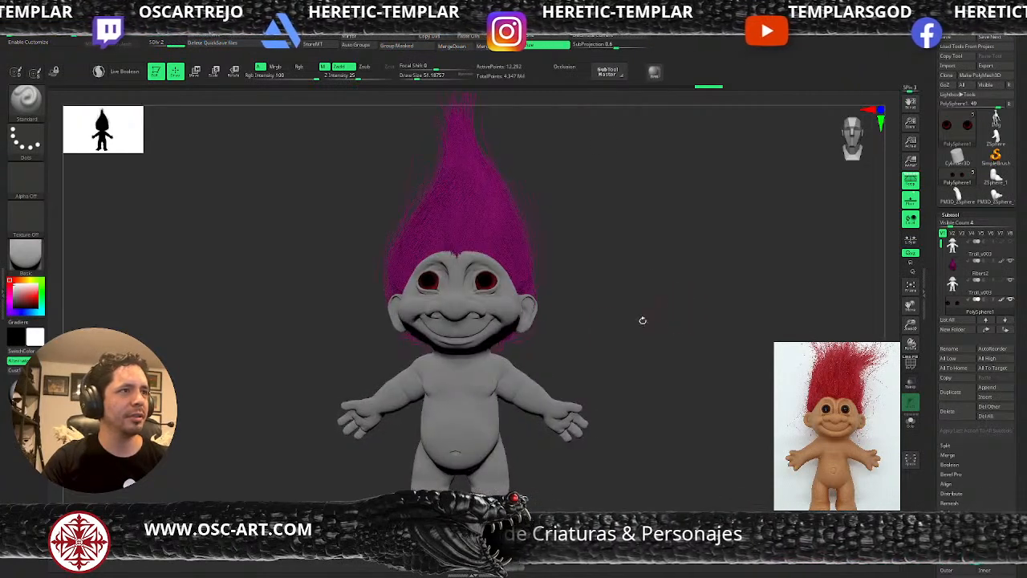
Tint the troll's skin a muted reddish pink, turn on Occlusion and test the result in a render
left_click(21, 297)
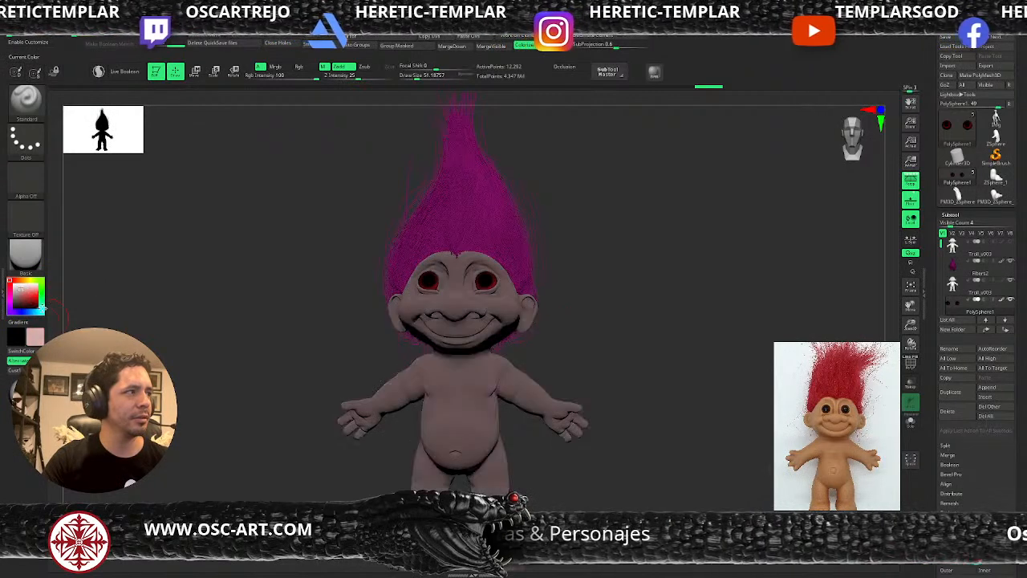
left_click_drag(21, 297, 18, 296)
left_click_drag(663, 287, 656, 267)
left_click(575, 68)
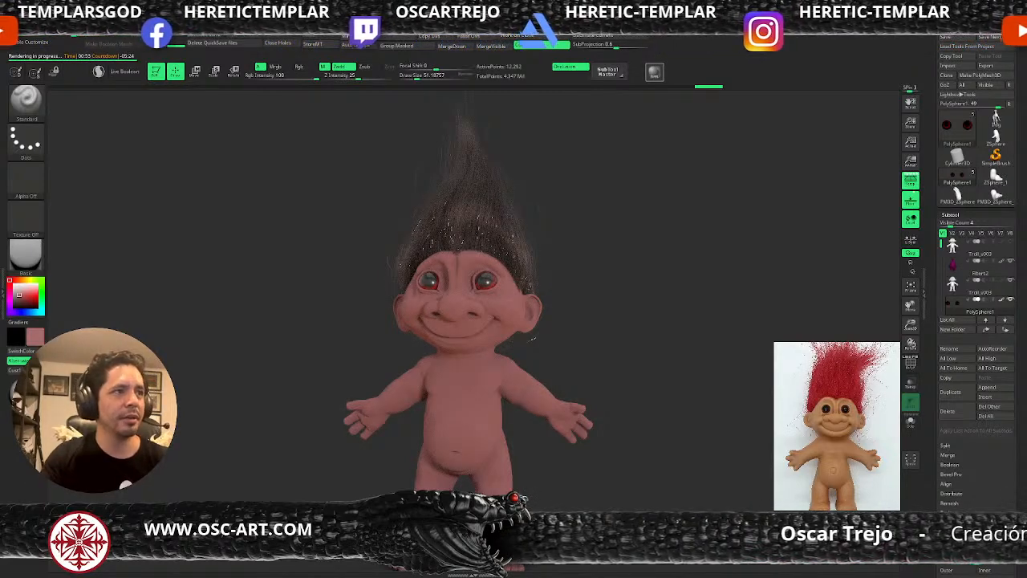
left_click_drag(573, 305, 587, 306)
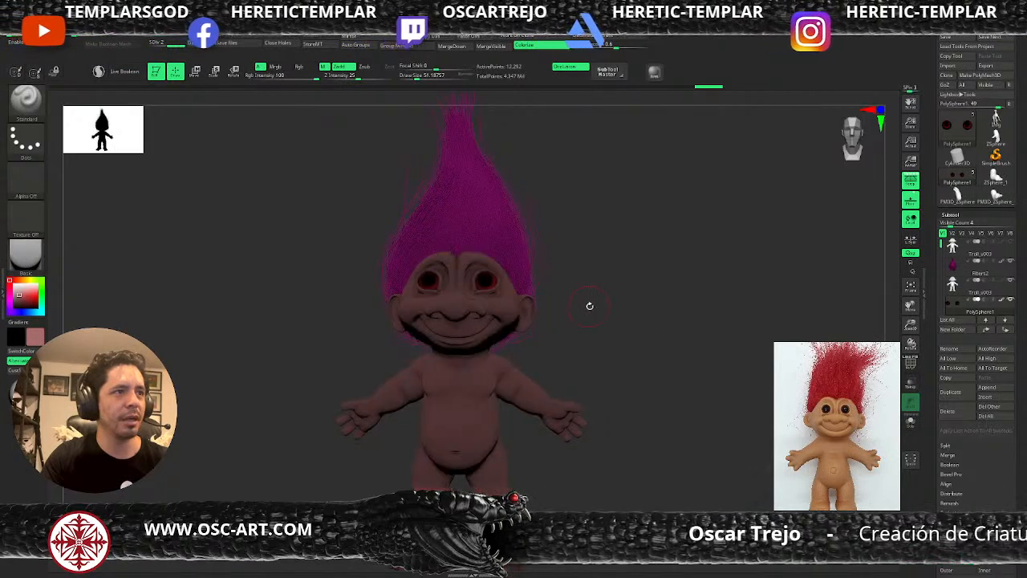
left_click_drag(583, 260, 665, 295, "alt")
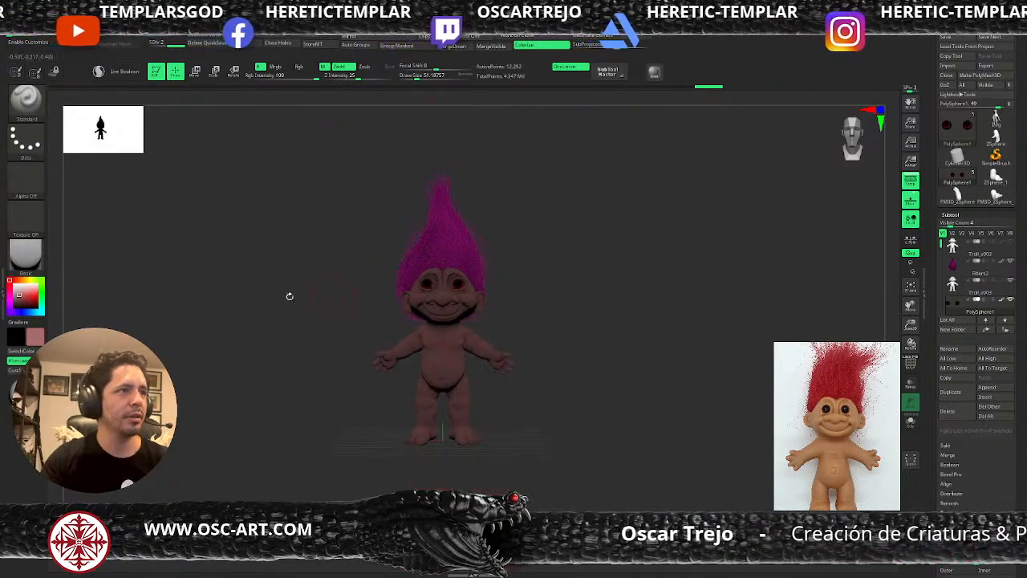
Change the troll's material to MatCap Gray
left_click(26, 255)
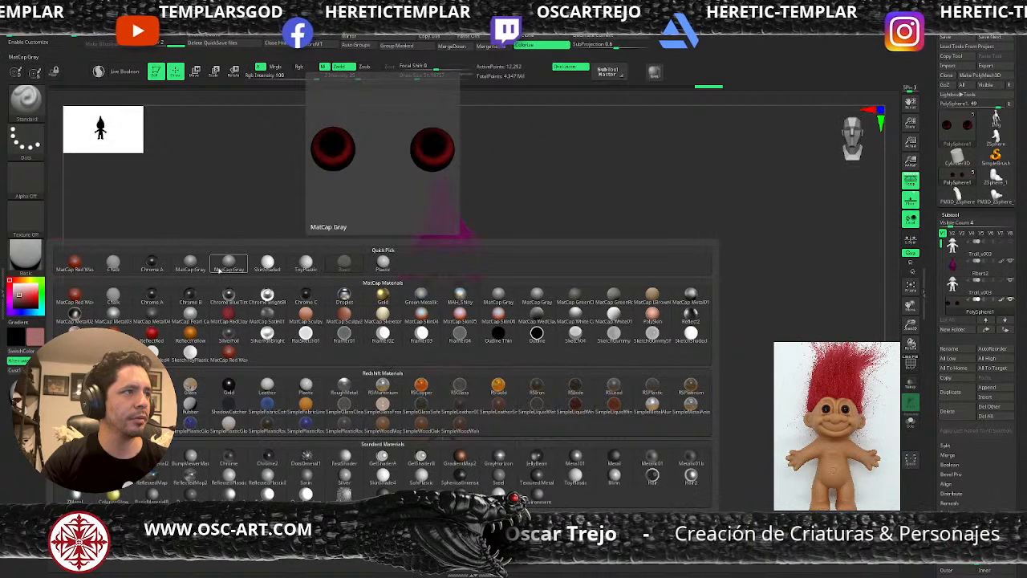
left_click(228, 265)
left_click_drag(598, 218, 484, 280, "alt")
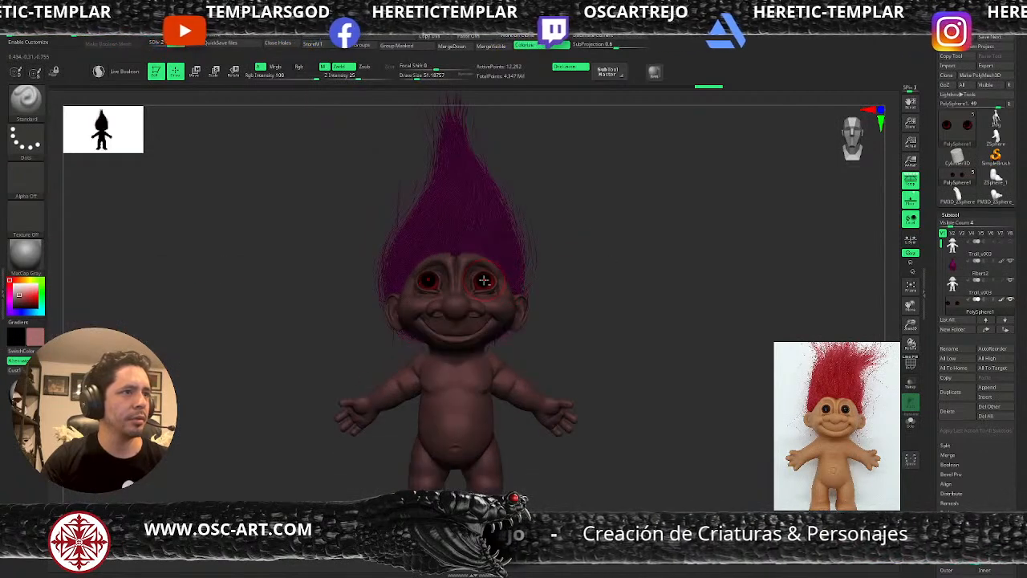
left_click_drag(640, 258, 526, 102, "alt")
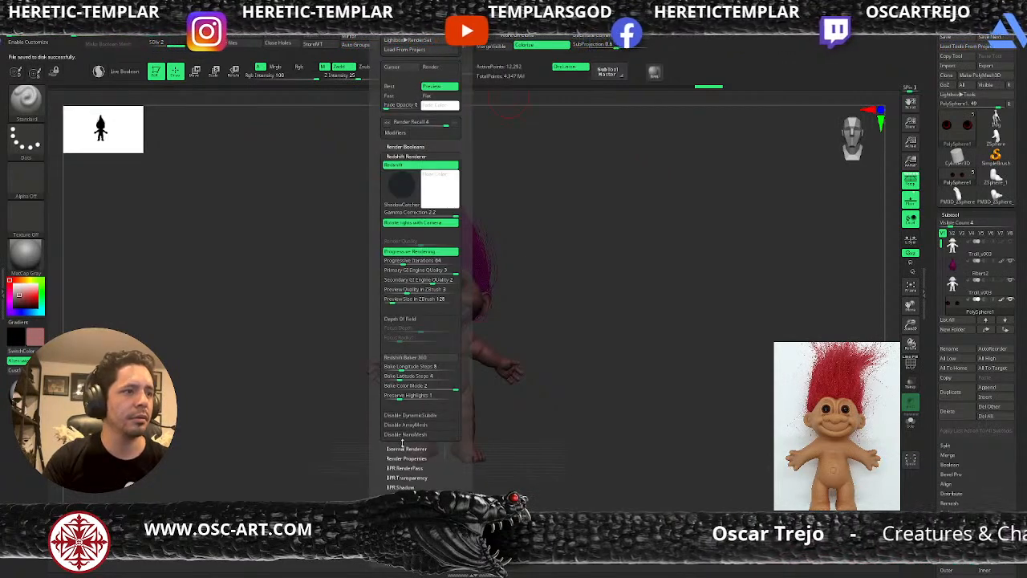
Set KeyShot as the external renderer and send the troll to it through the KeyShot bridge
key("shift+r")
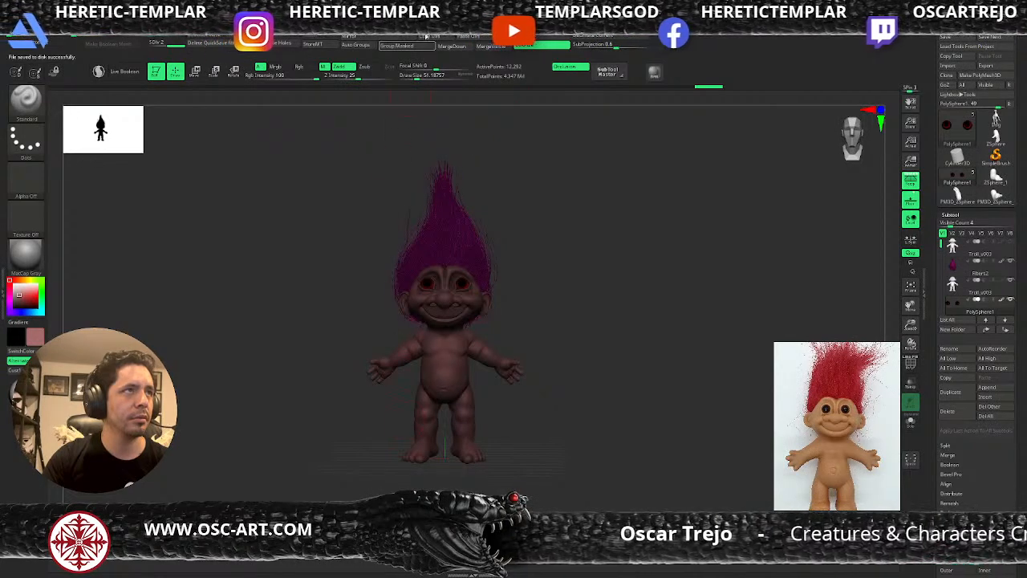
left_click(422, 18)
left_click(434, 175)
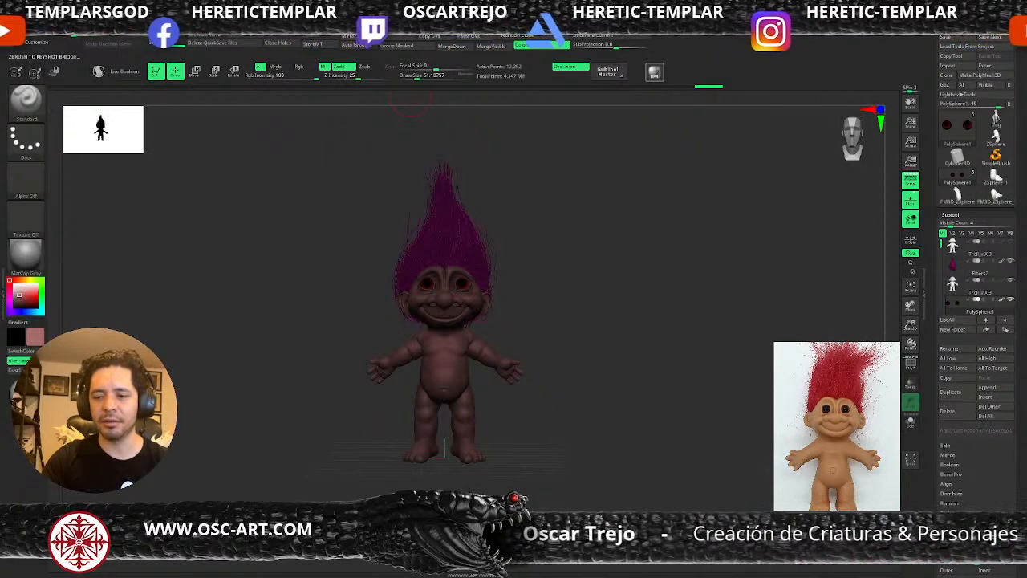
left_click(709, 87)
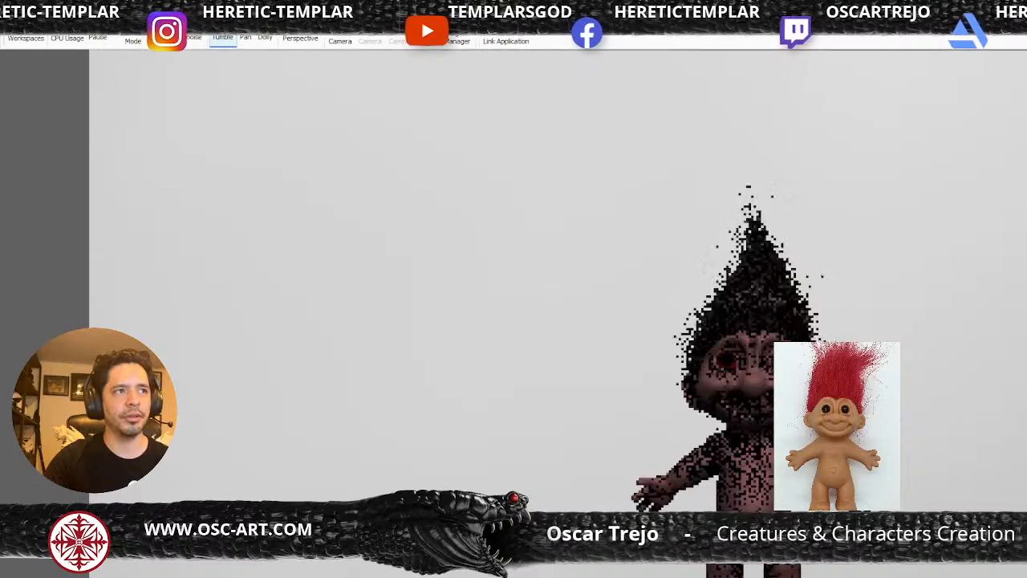
In KeyShot, give the troll's body a light grey material and light the scene with a clothing-store environment
scroll(747, 452, "up", 5)
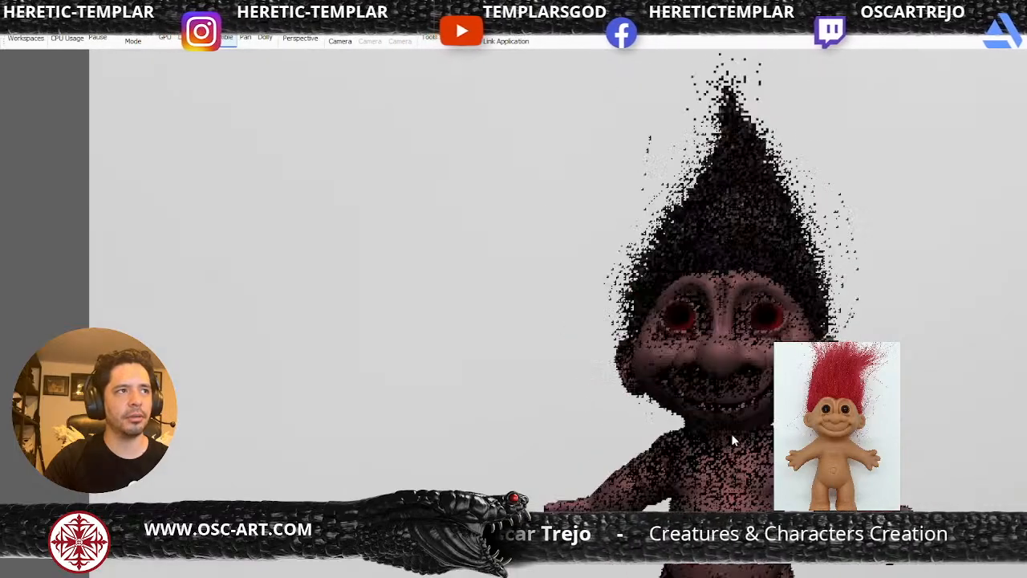
left_click_drag(731, 434, 708, 437)
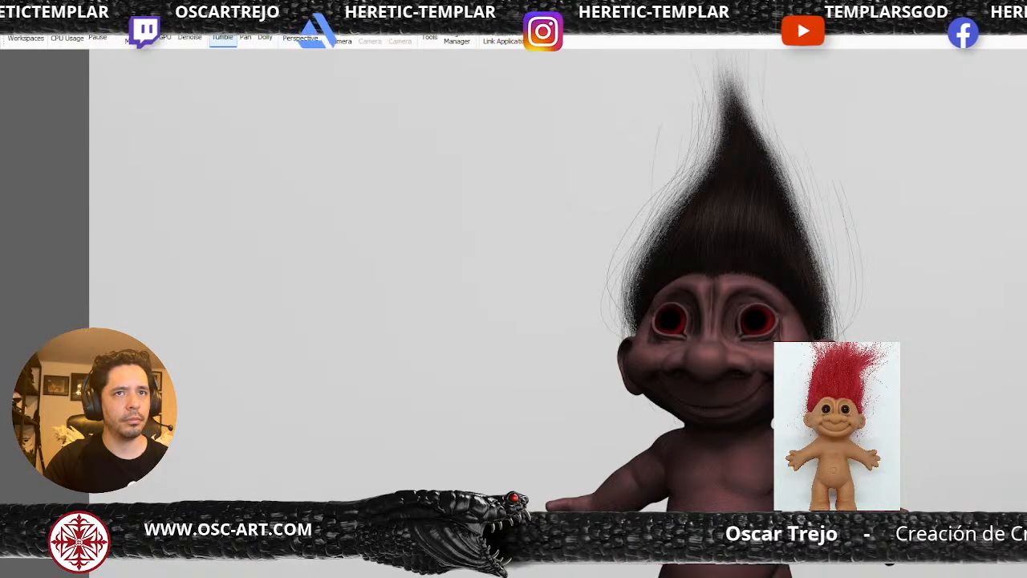
left_click_drag(1026, 321, 710, 361)
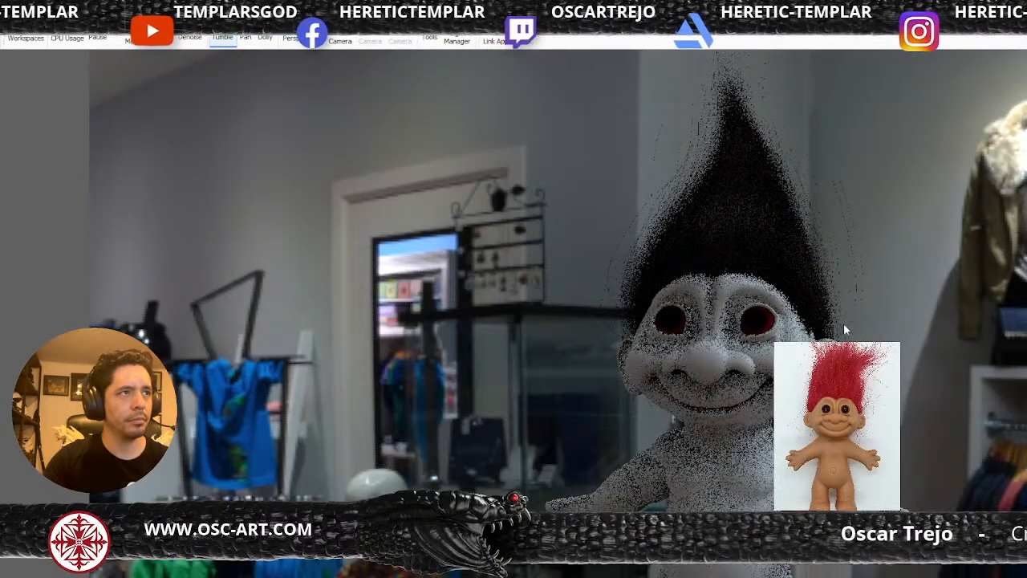
left_click_drag(899, 392, 956, 393)
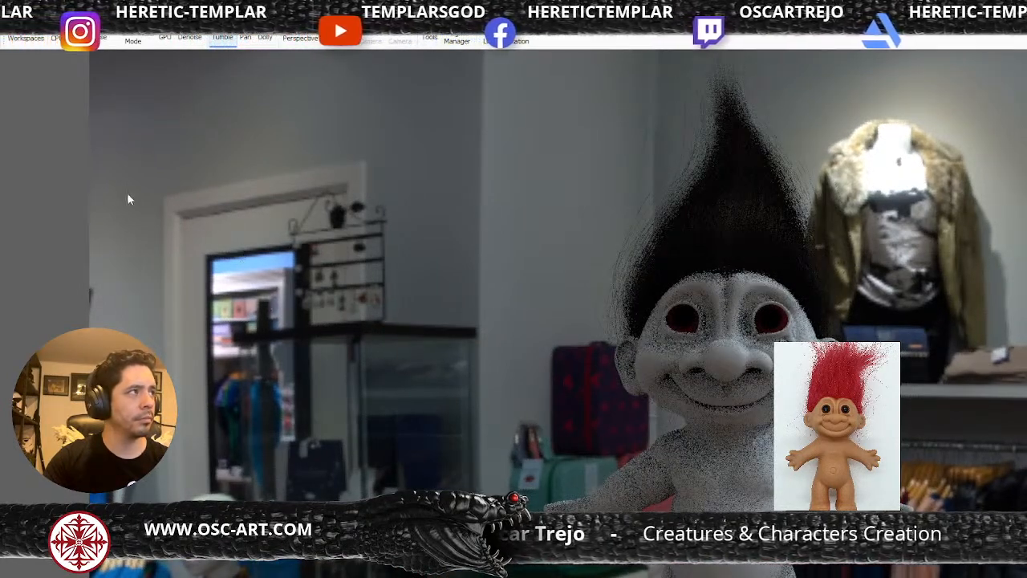
Replace the clothing-store backdrop behind the troll with a solid medium-grey background colour
left_click(230, 259)
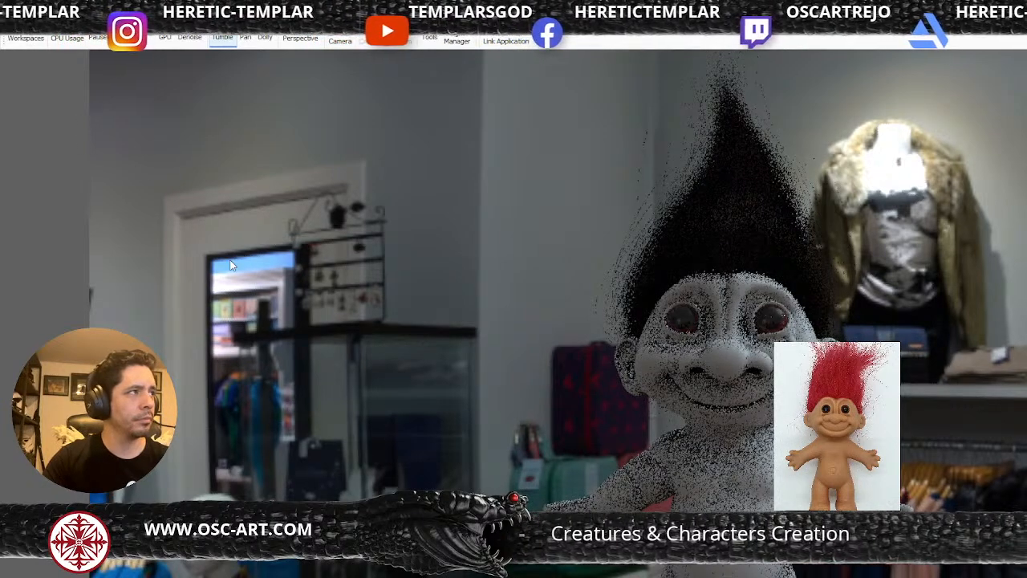
left_click(188, 261)
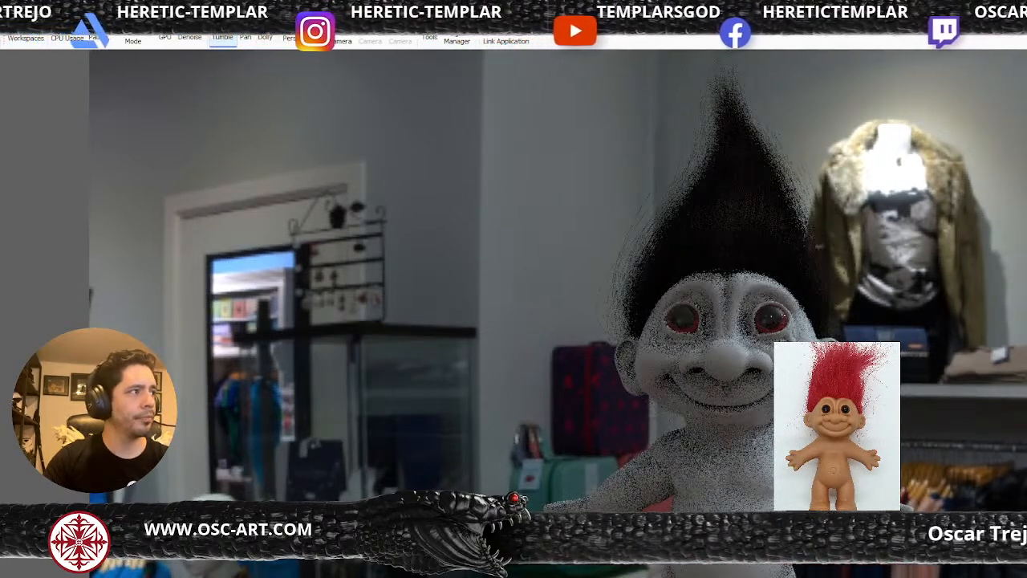
key("c")
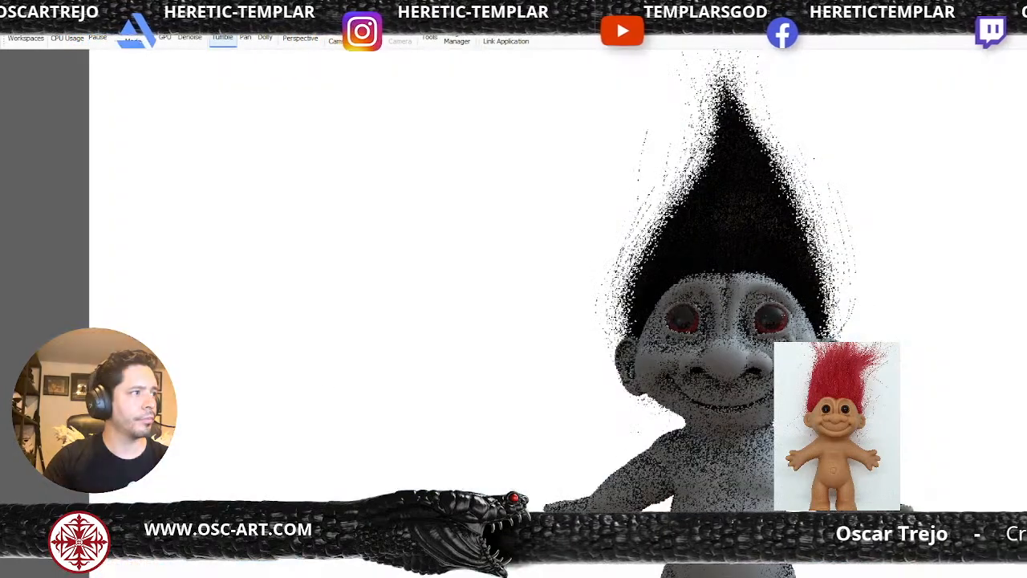
left_click(12, 220)
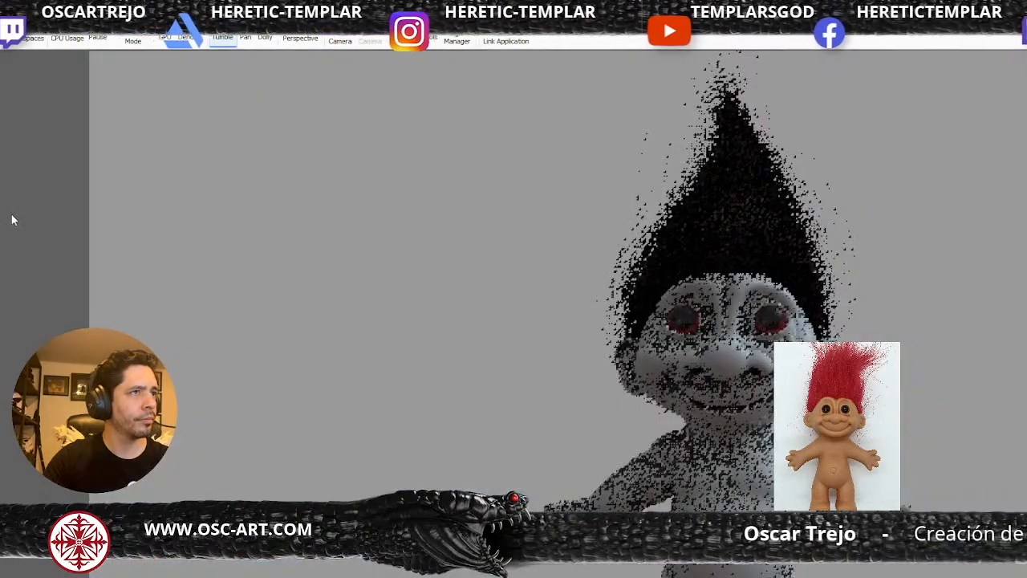